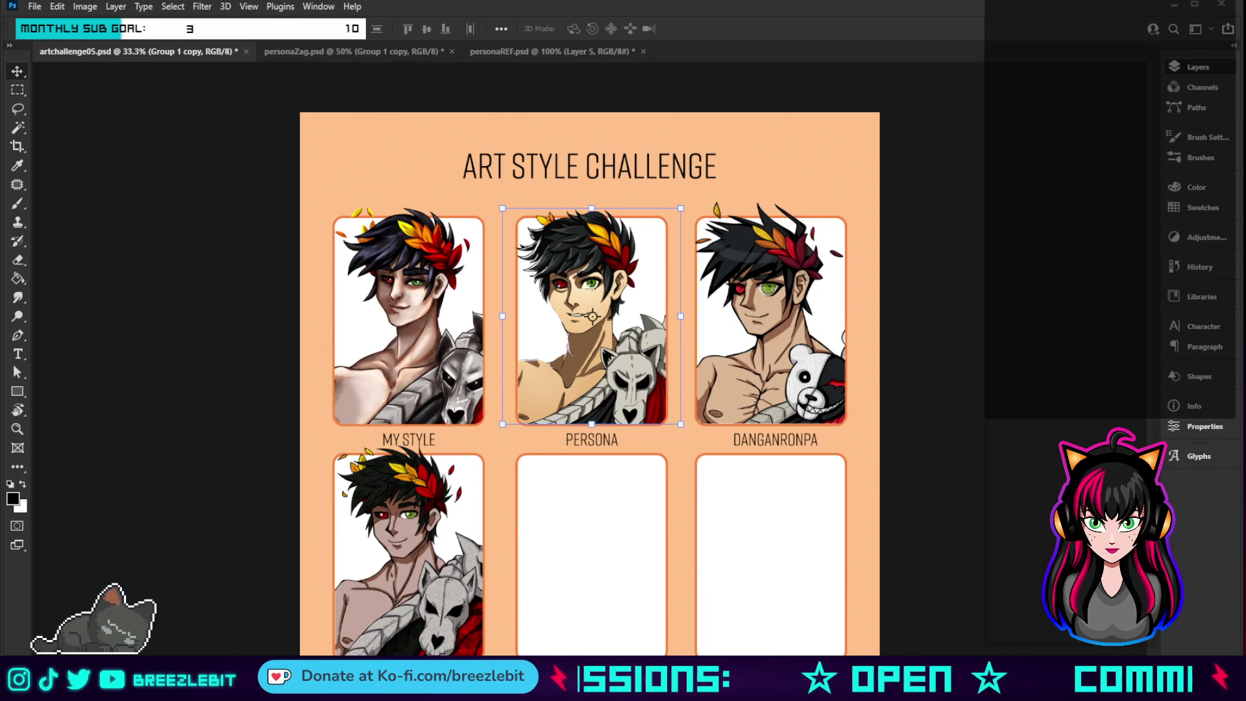
- Enlarge the view of the art style challenge sheet to about 39% and close personaZag.psd
key(z)
key(ctrl+plus)
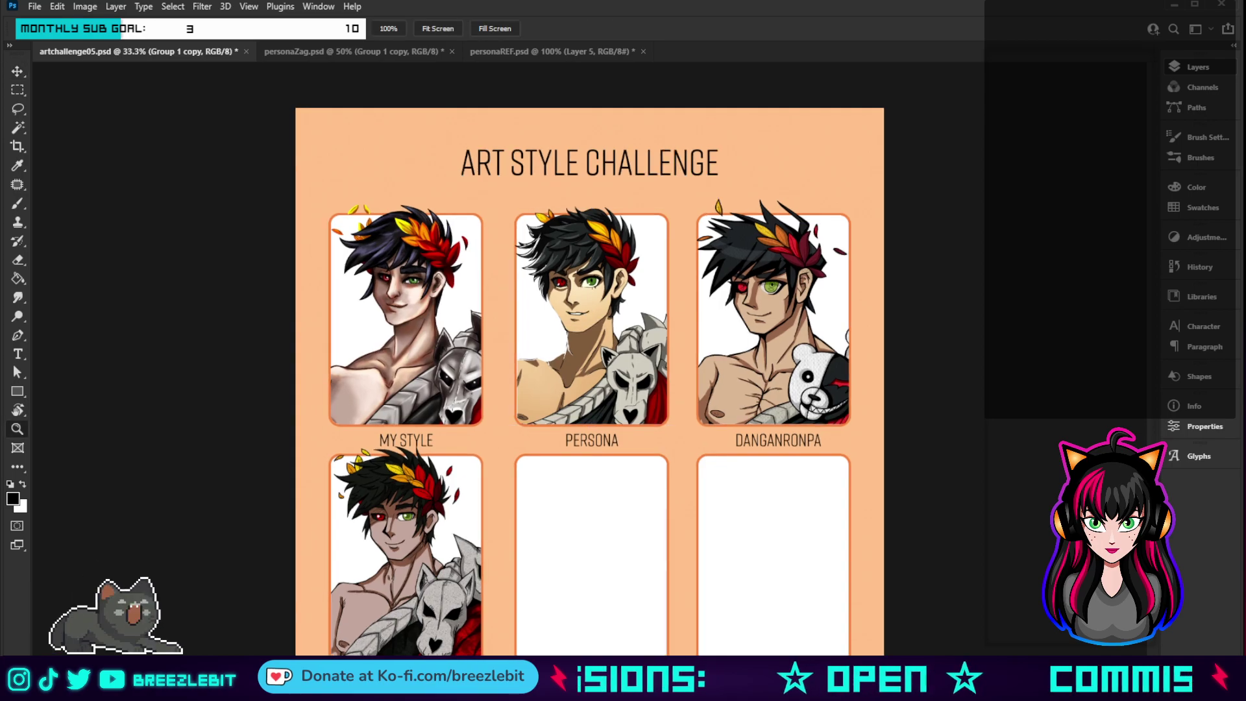
drag(561, 426, 589, 426)
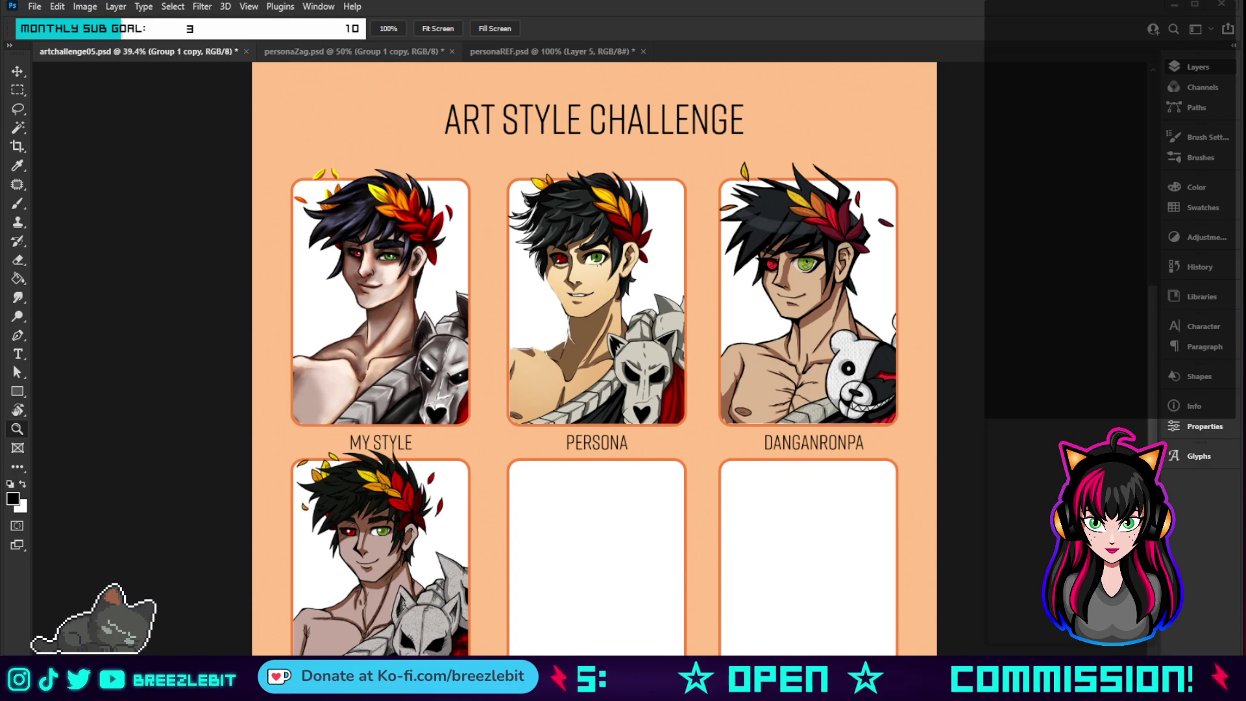
key(ctrl+Tab)
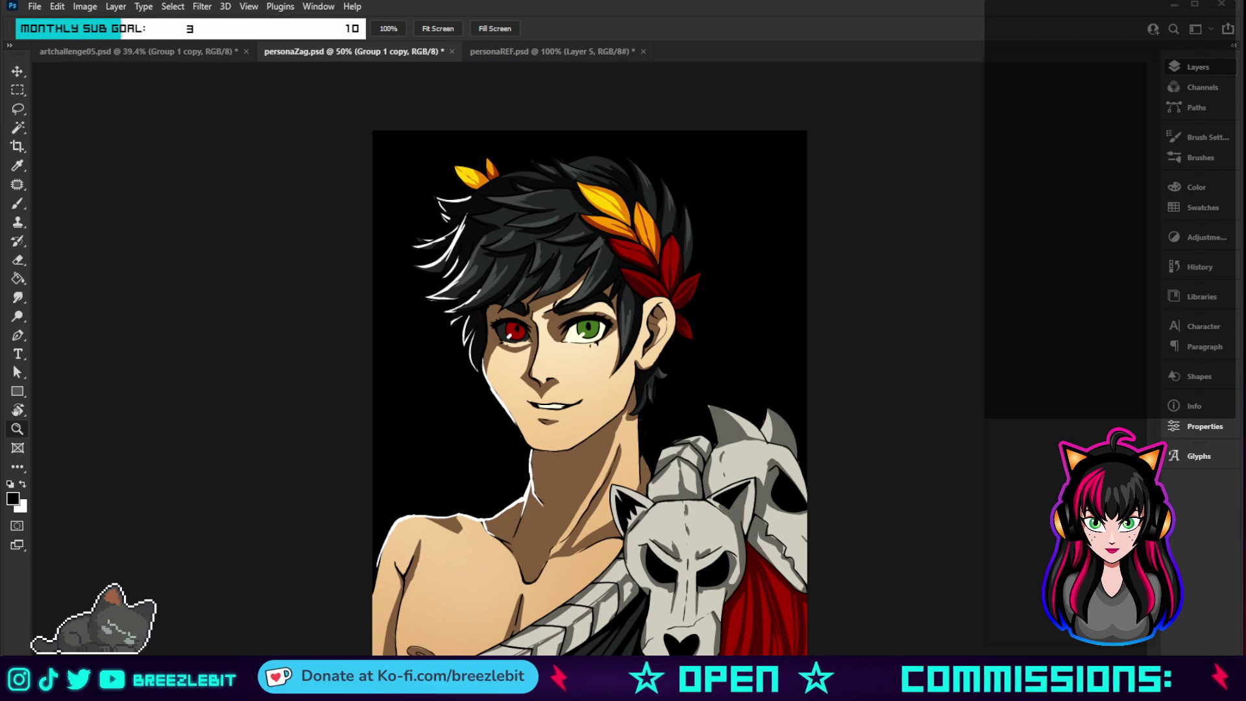
key(ctrl+w)
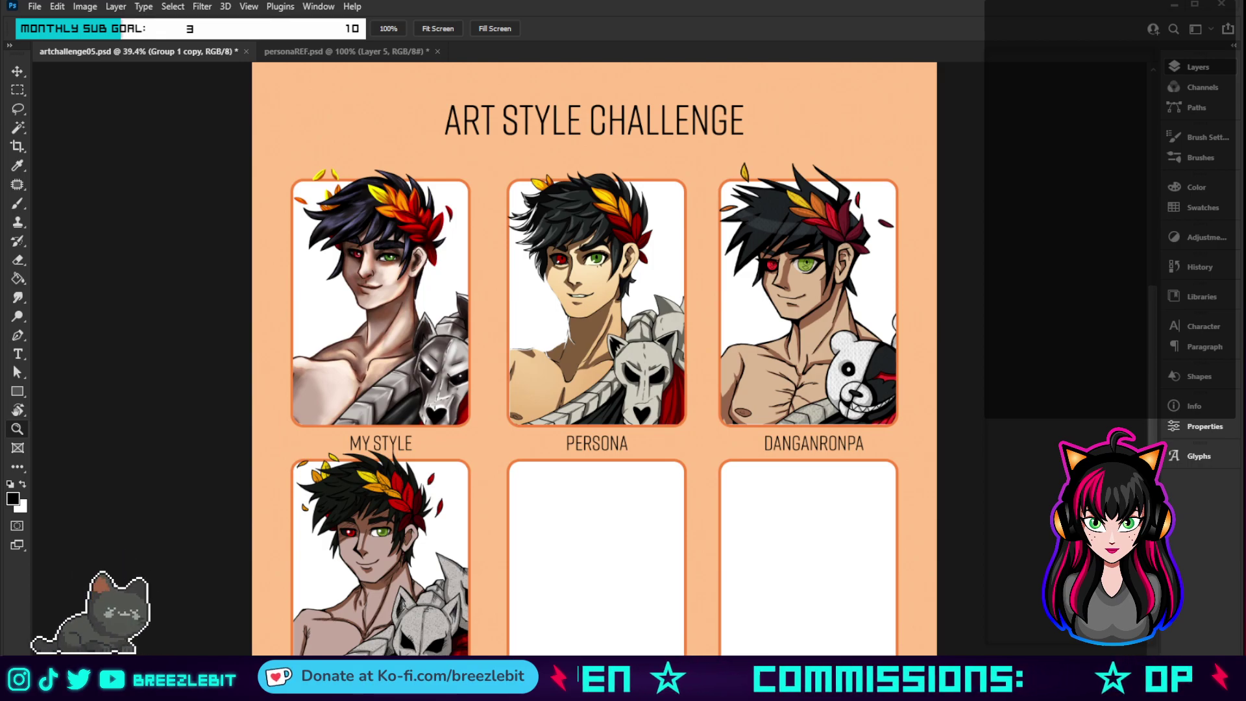
- Compare the challenge sheet with personaREF.psd, hiding and showing the fur-collared and red-shirted portrait layers to examine the references
key(ctrl+Tab)
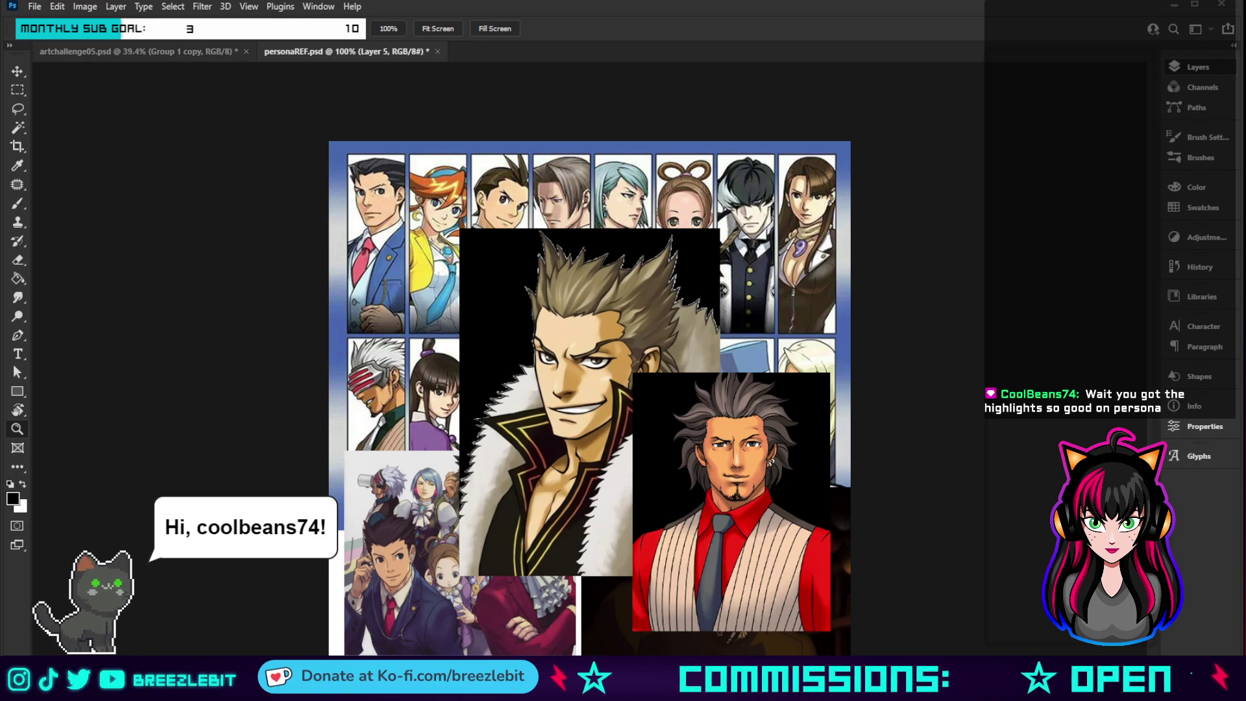
key(ctrl+Tab)
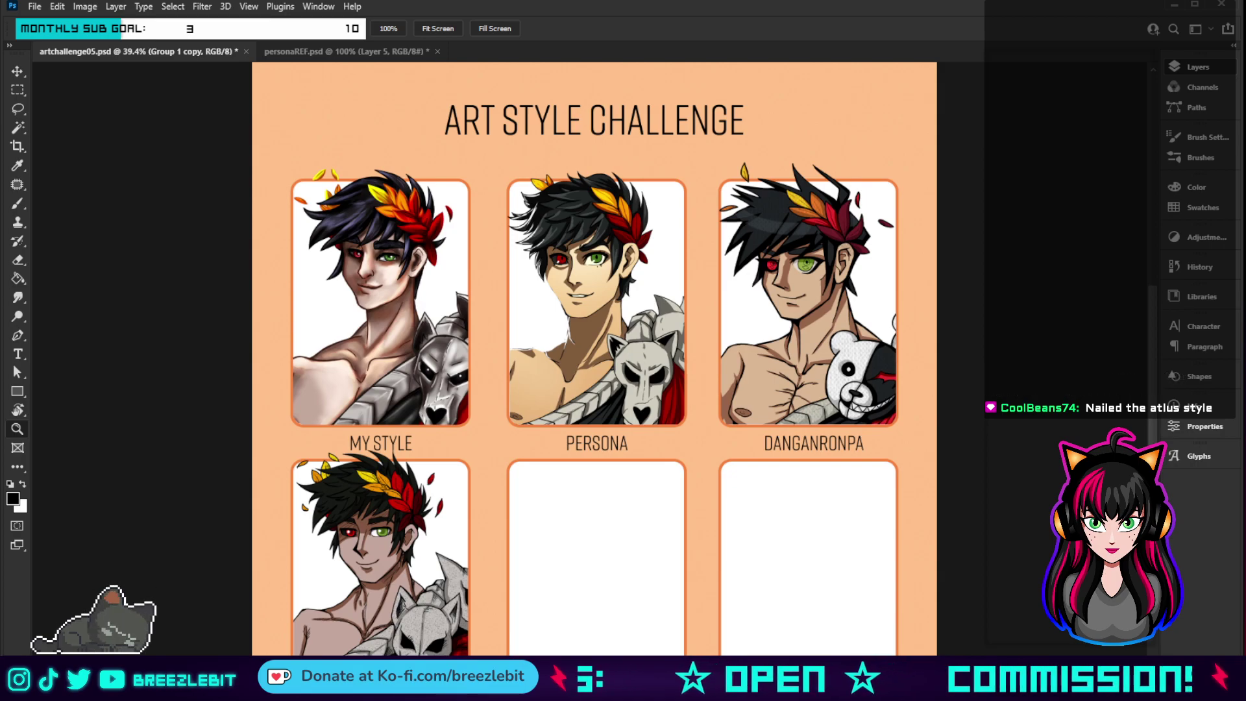
key(ctrl+Tab)
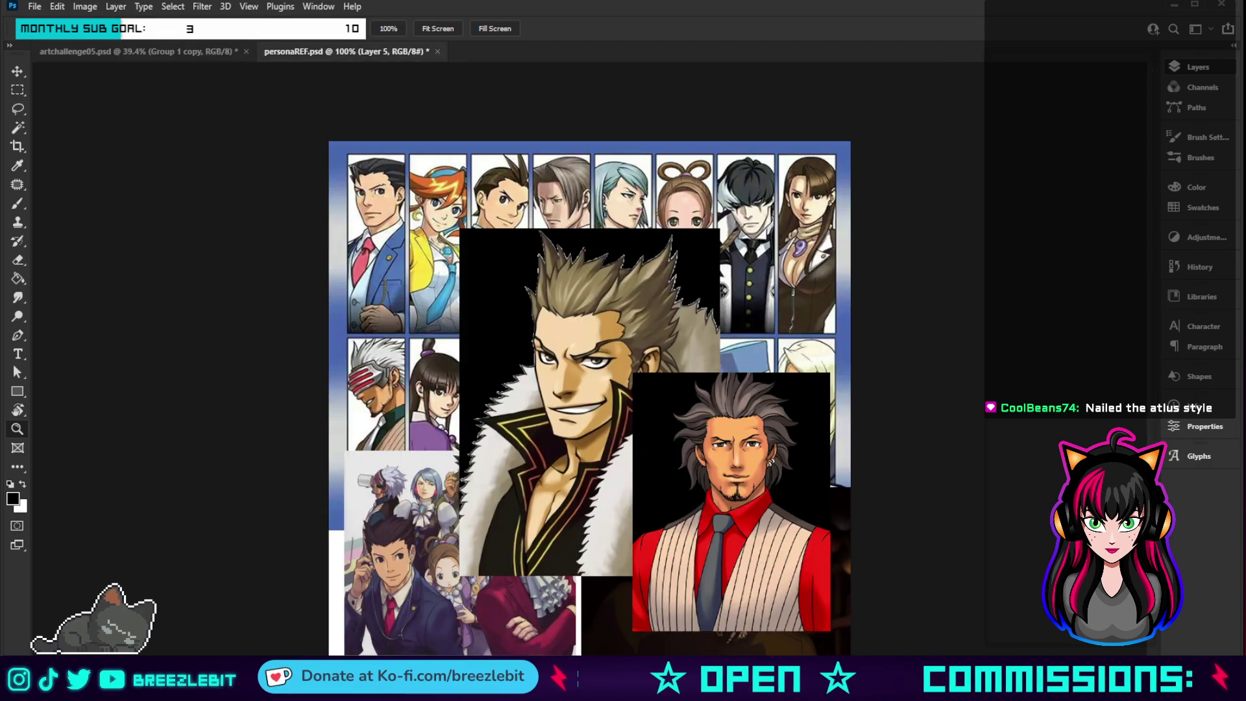
key(ctrl+z)
key(ctrl+z)
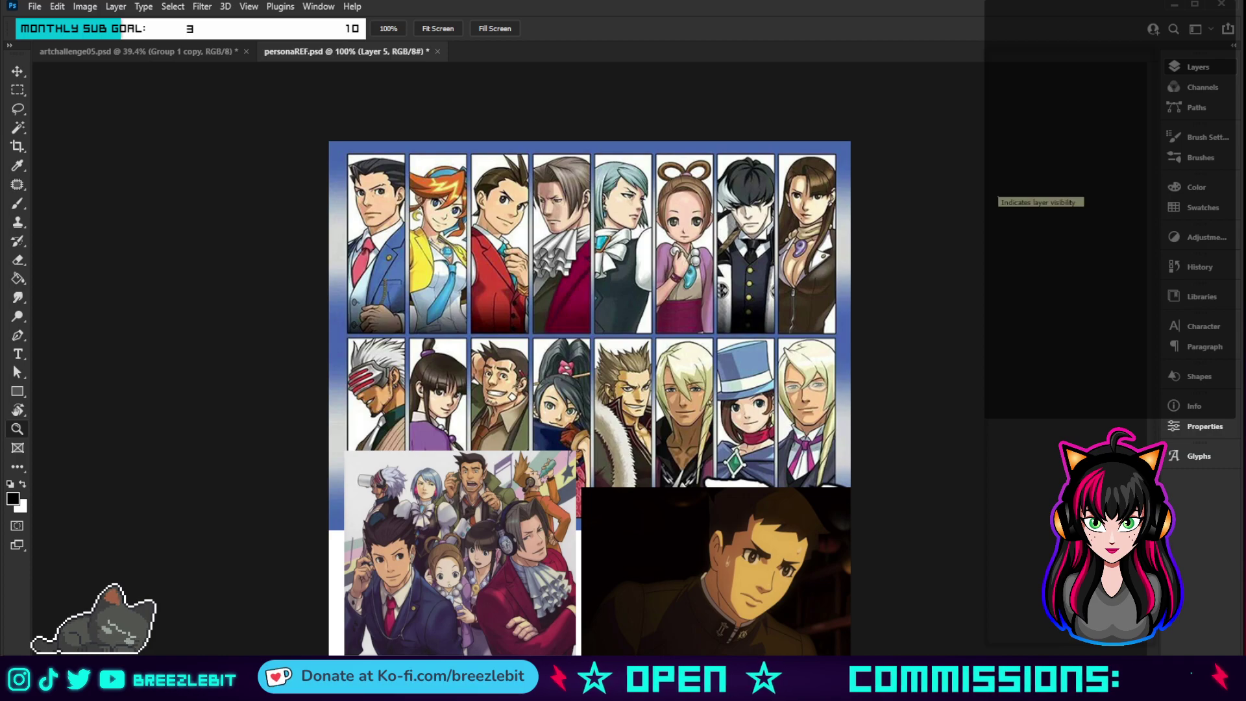
key(ctrl+z)
key(ctrl+z)
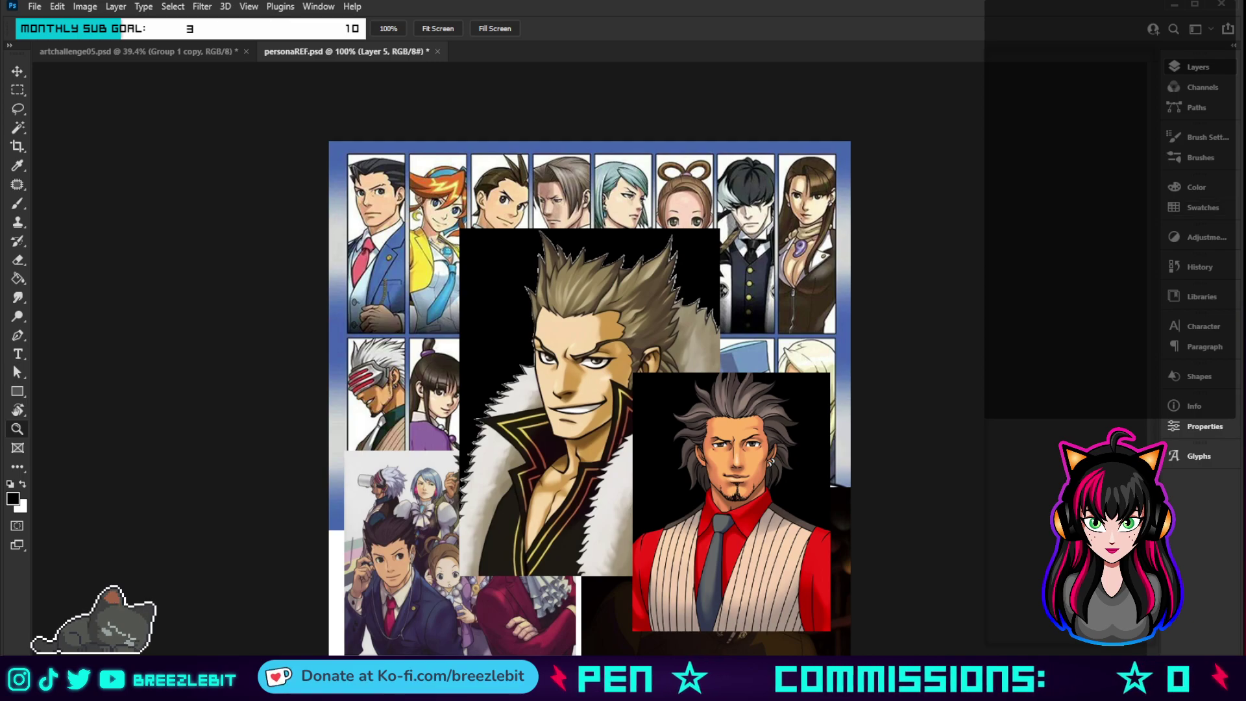
key(ctrl+shift+z)
key(ctrl+shift+z)
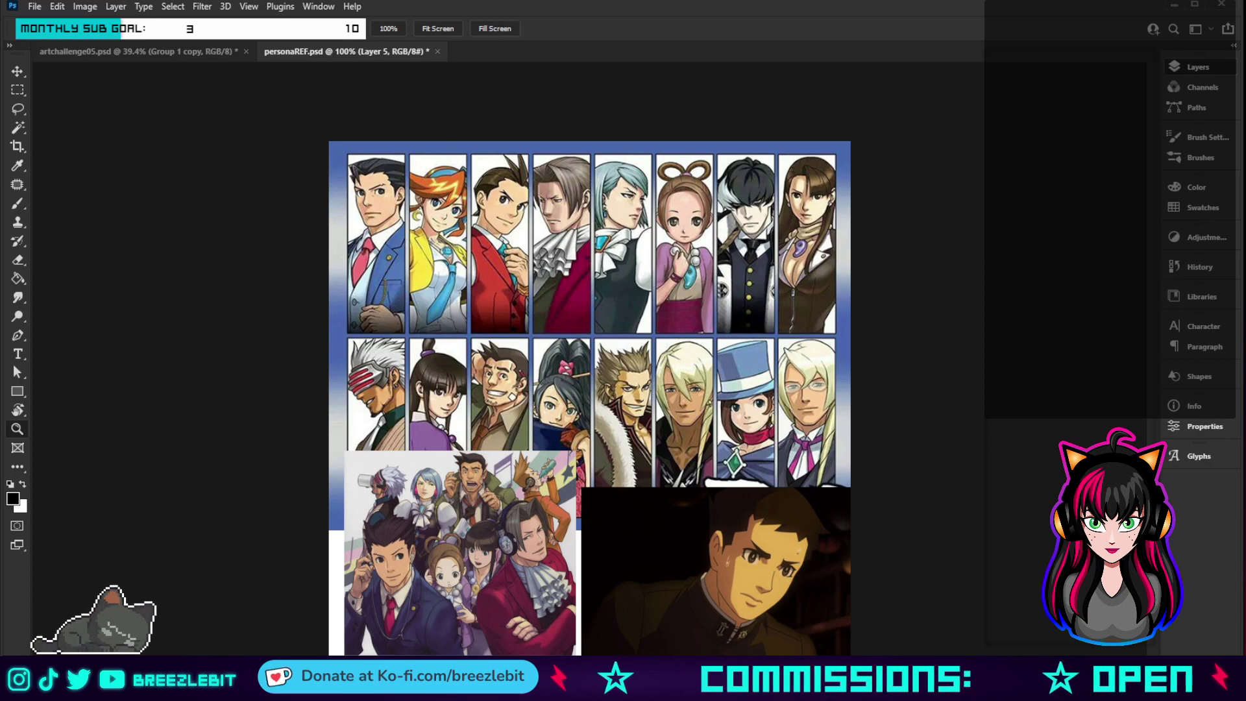
key(ctrl+v)
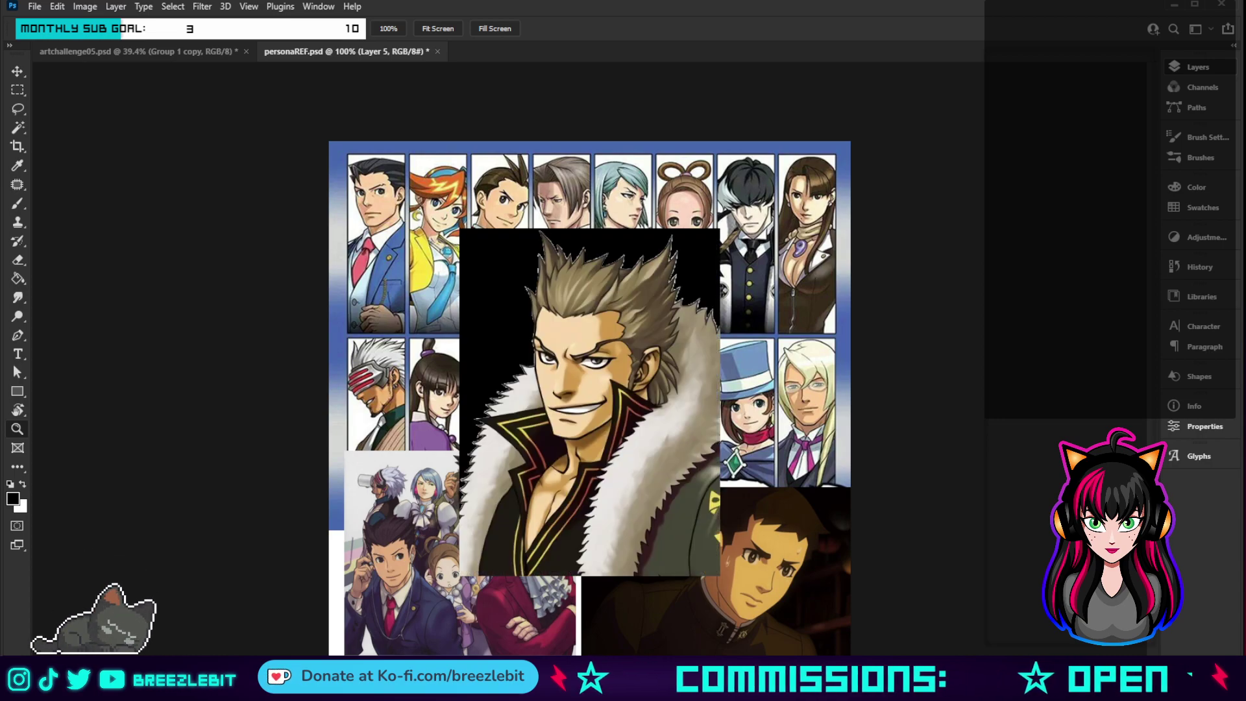
key(ctrl+v)
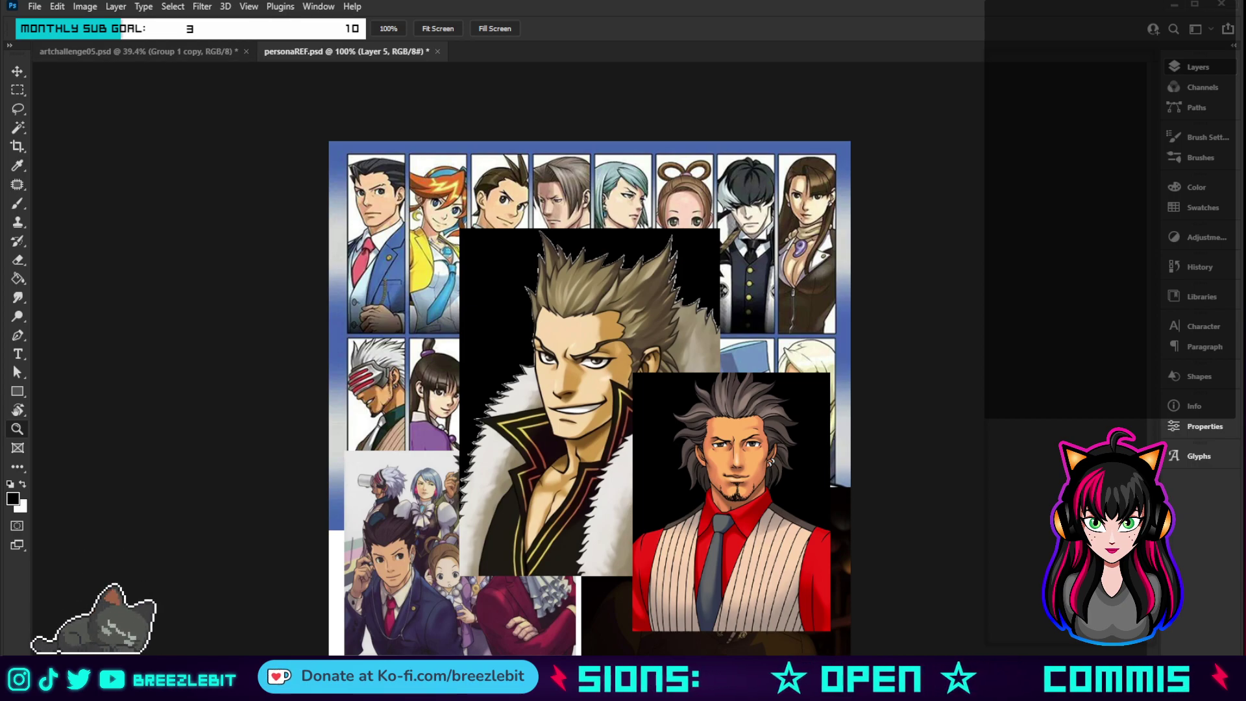
- Save and close artchallenge05.psd and personaREF.psd
key(ctrl+Tab)
key(ctrl+w)
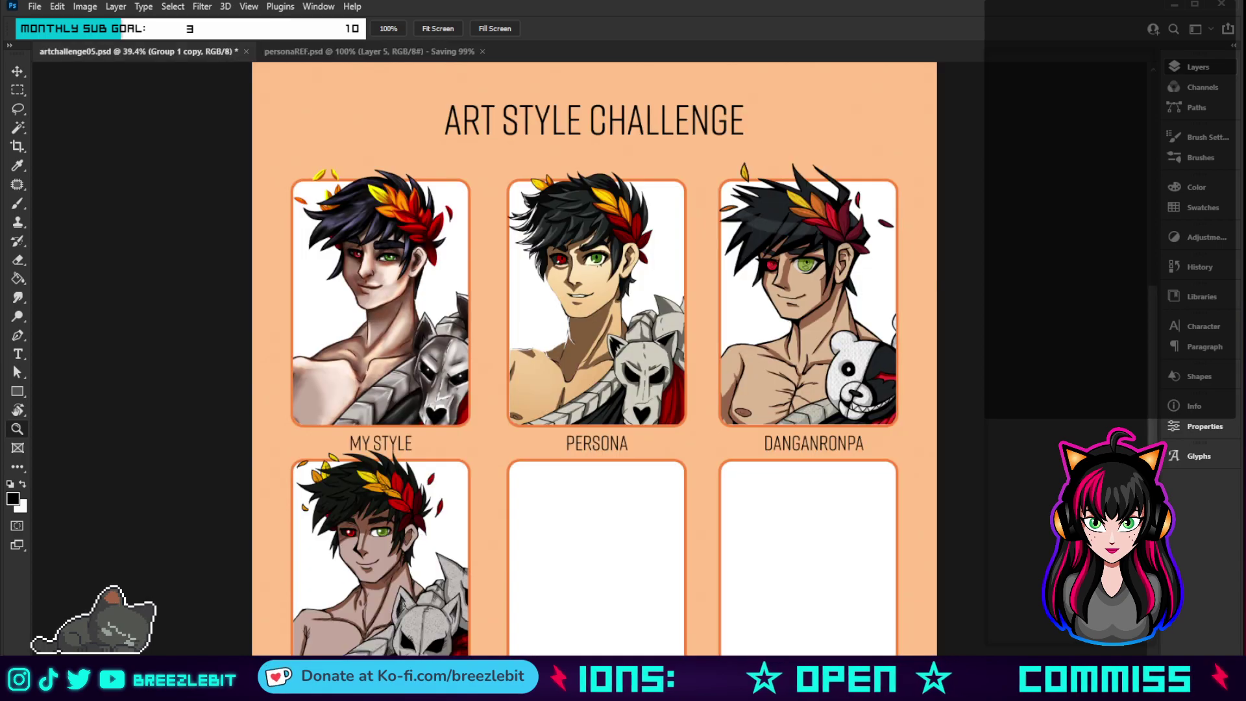
key(ctrl+s)
key(ctrl+q)
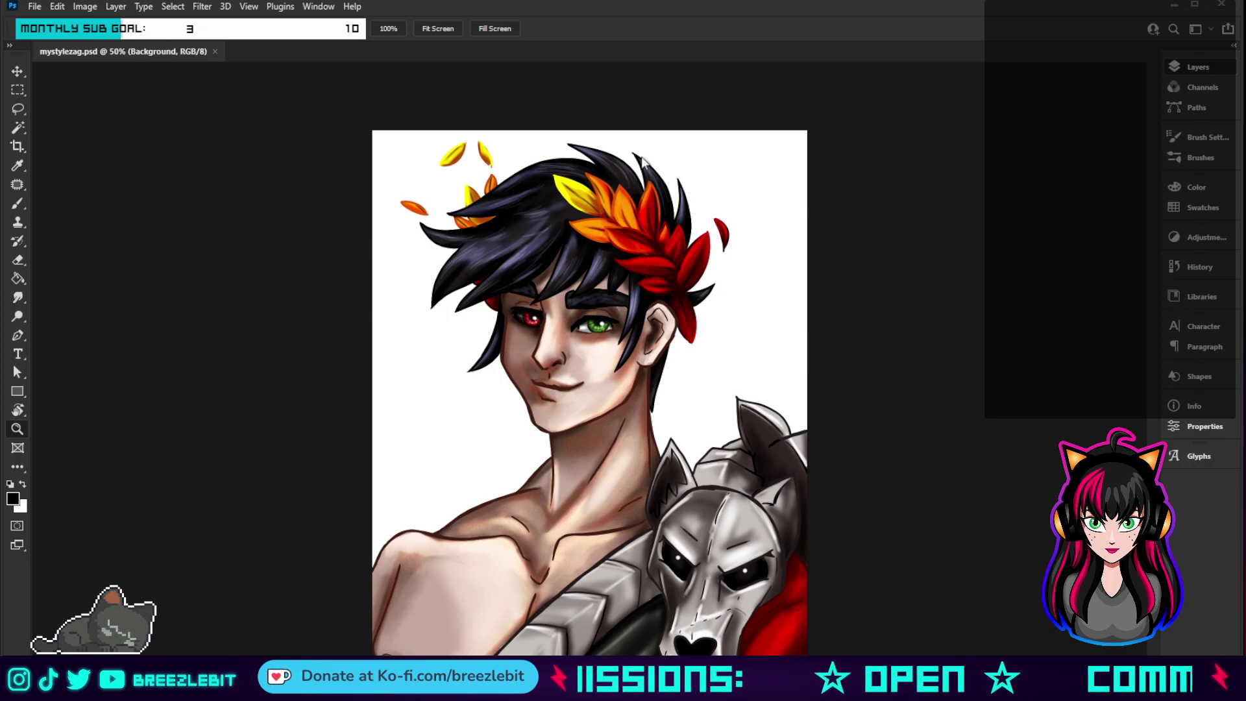
- Turn mystylezag.psd into a blank AAzag.psd by deleting the portrait artwork and adding an empty layer, and save it
key(Return)
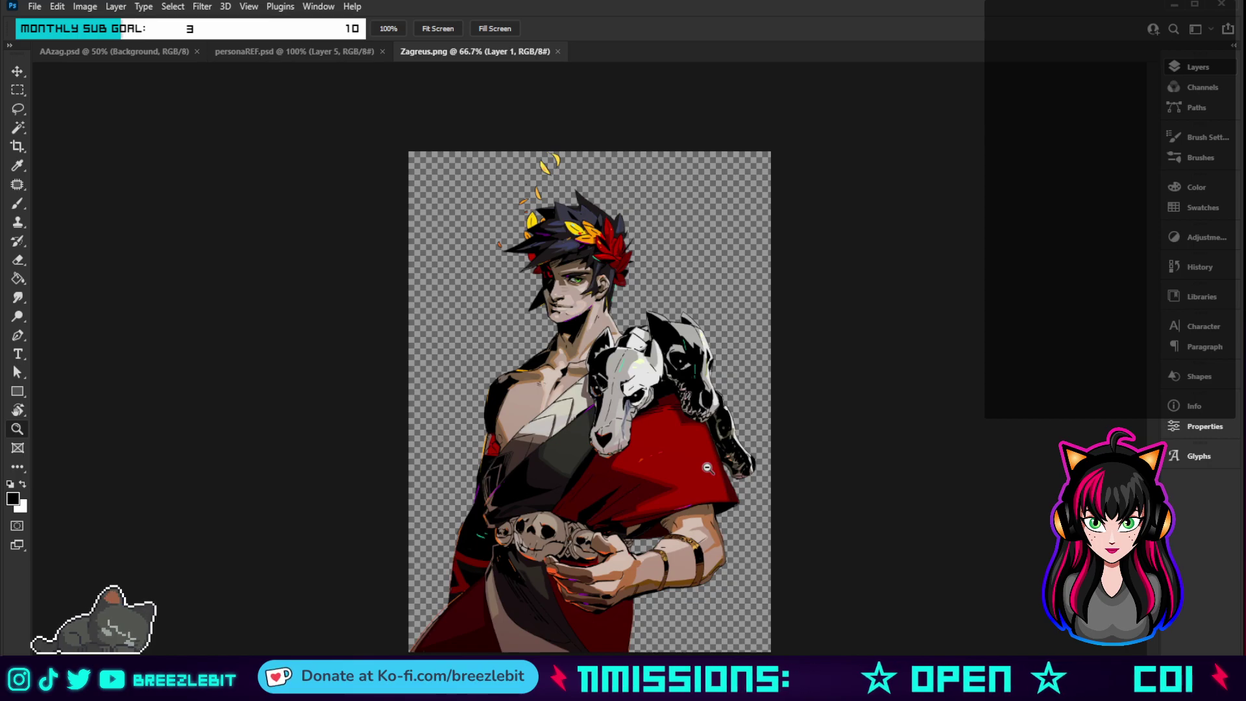
click(135, 57)
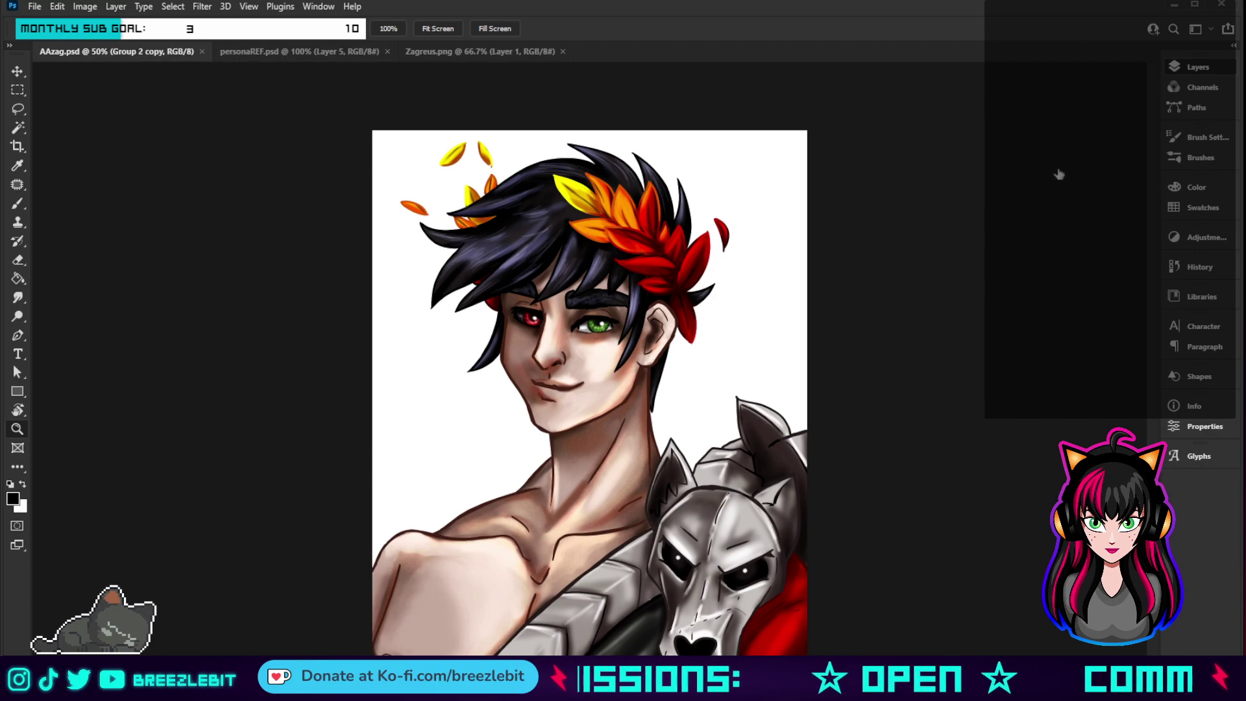
key(Delete)
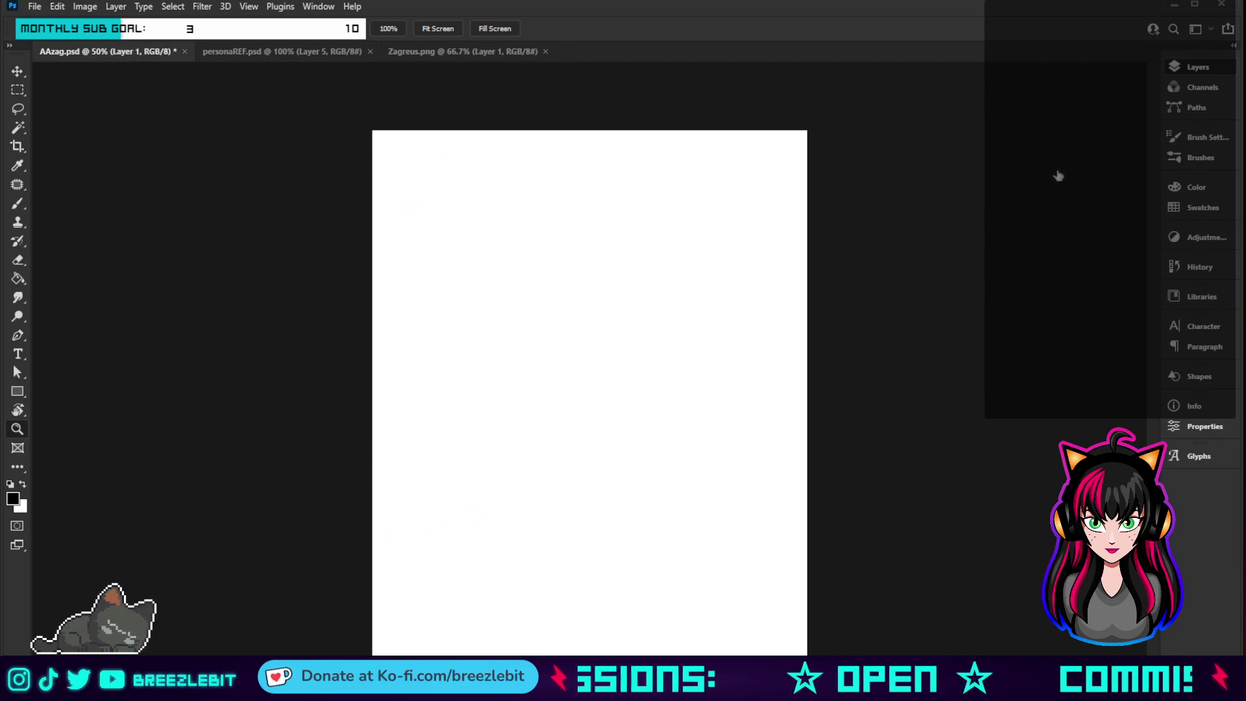
key(ctrl+shift+alt+n)
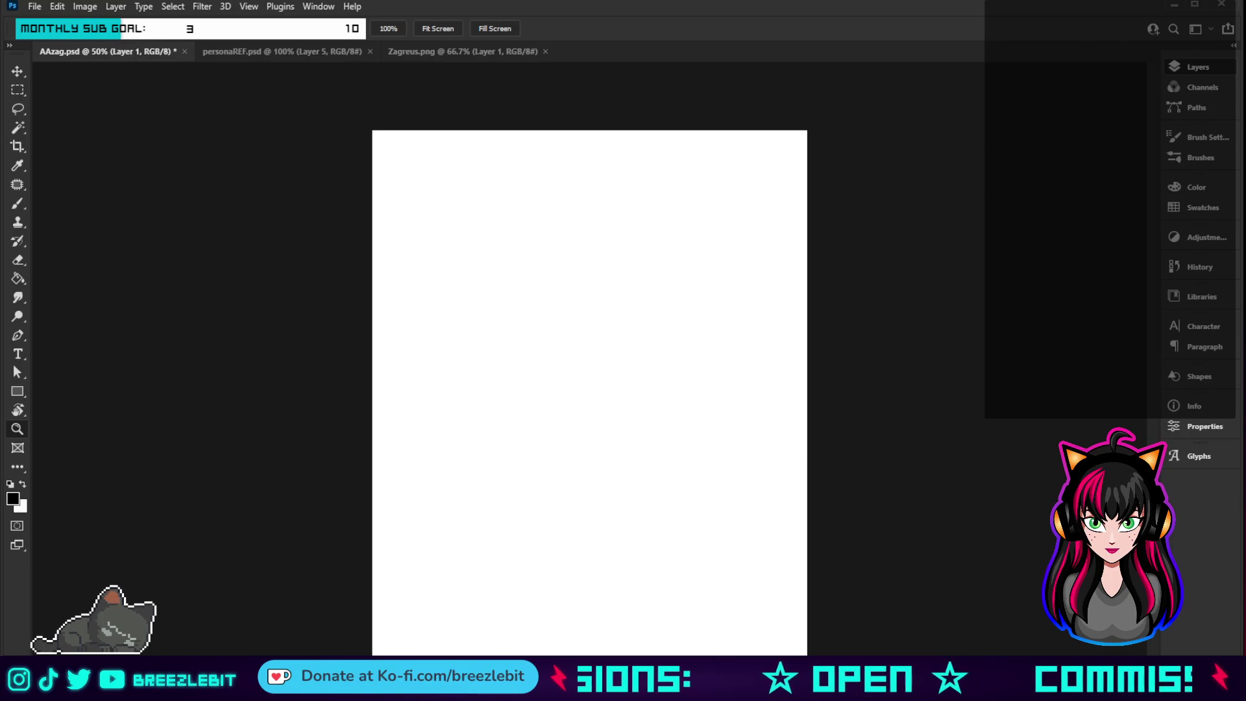
key(ctrl+s)
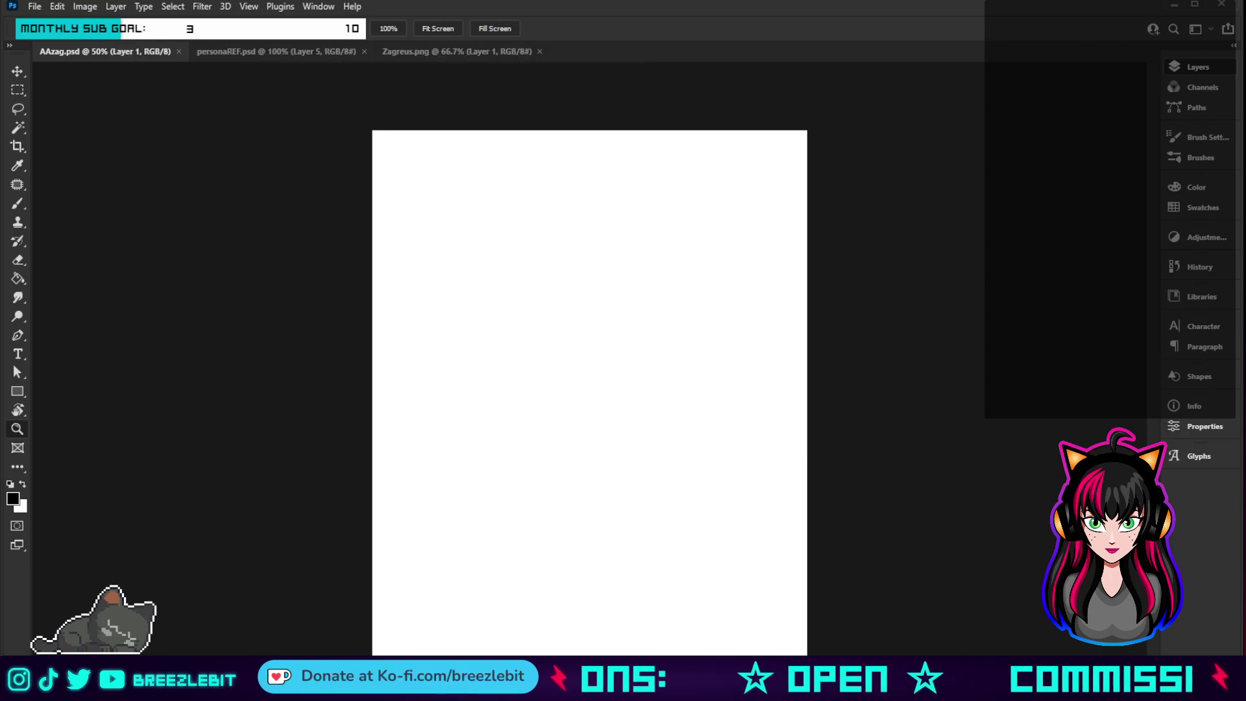
- Arrange the documents side by side, AAzag.psd alone and personaREF.psd grouped with Zagreus.png, and activate the Brush in AAzag.psd
click(259, 52)
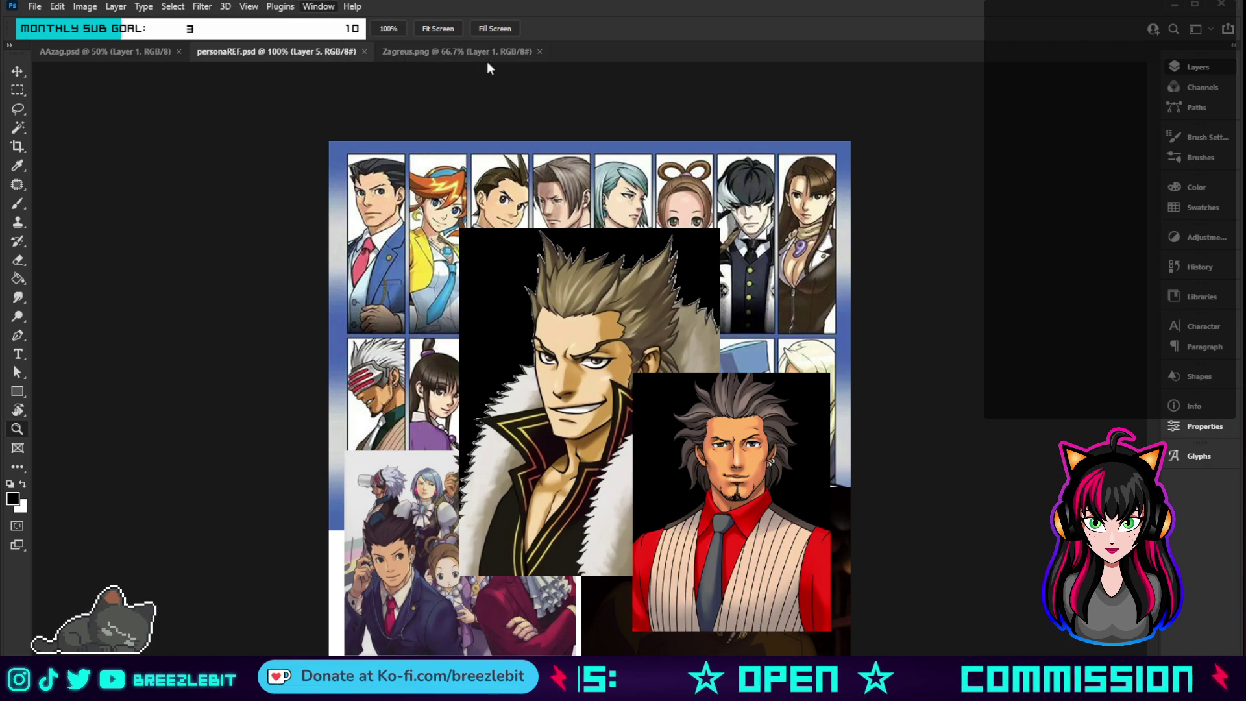
click(524, 65)
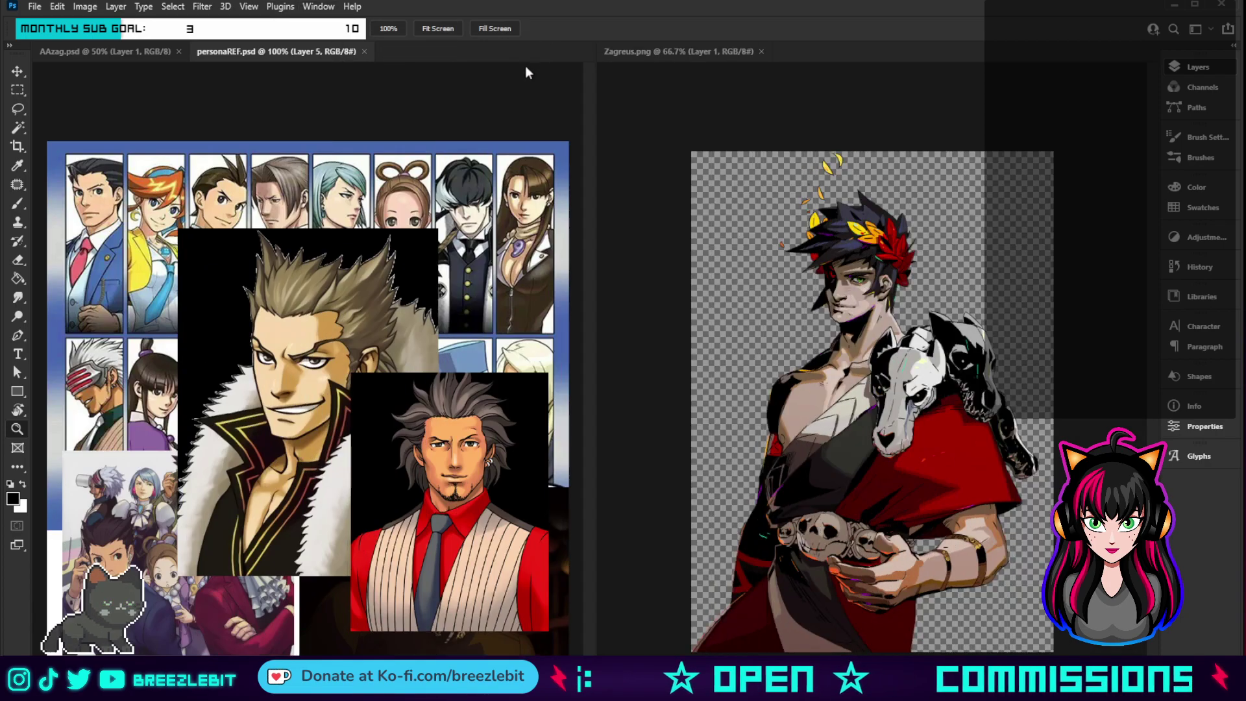
drag(283, 51, 723, 47)
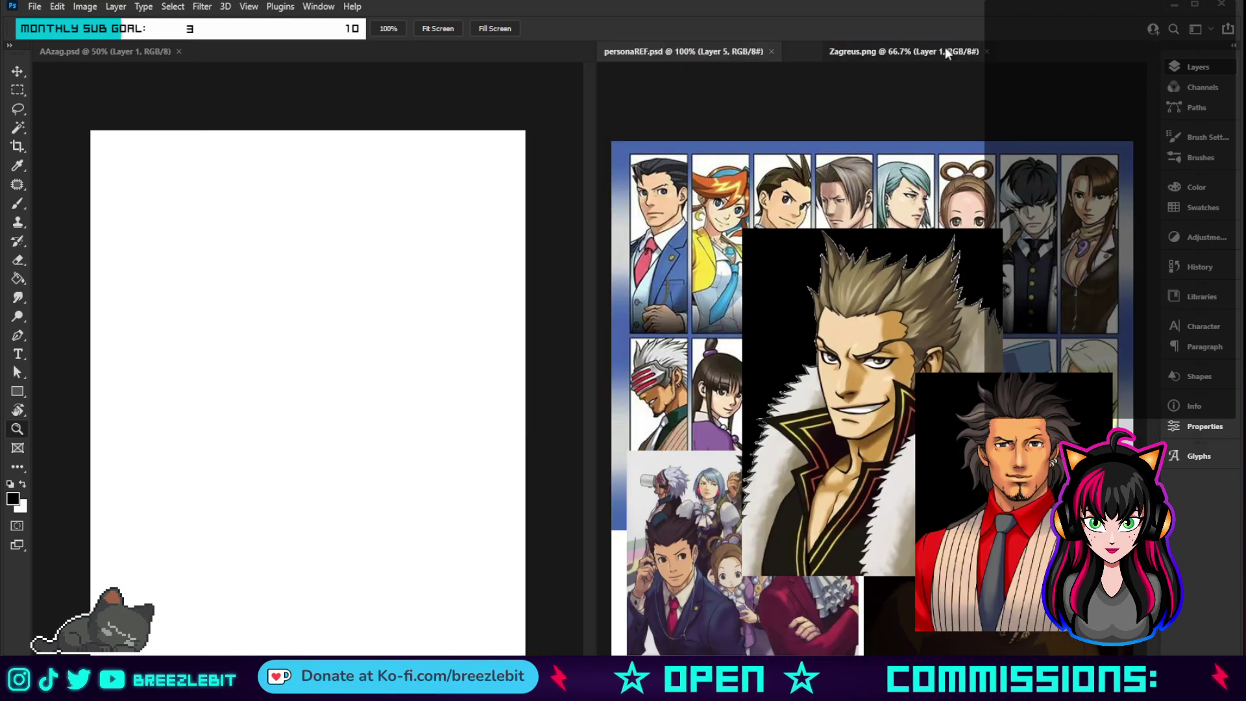
click(349, 310)
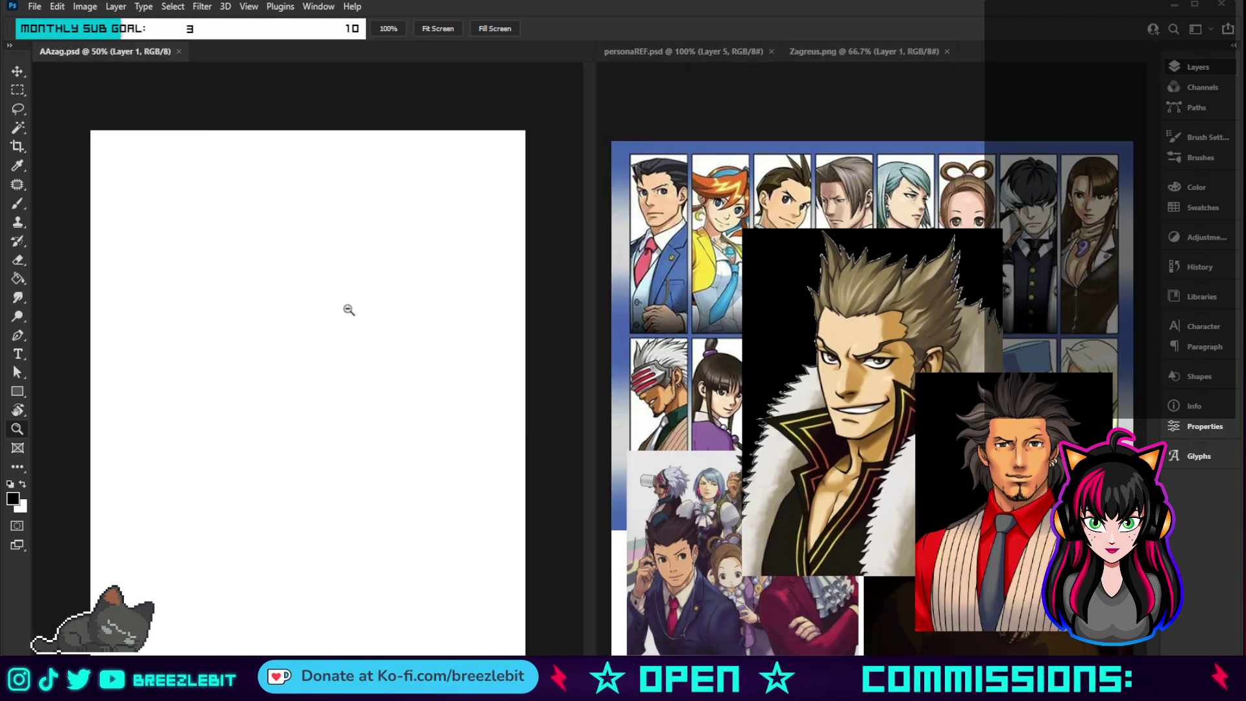
key(b)
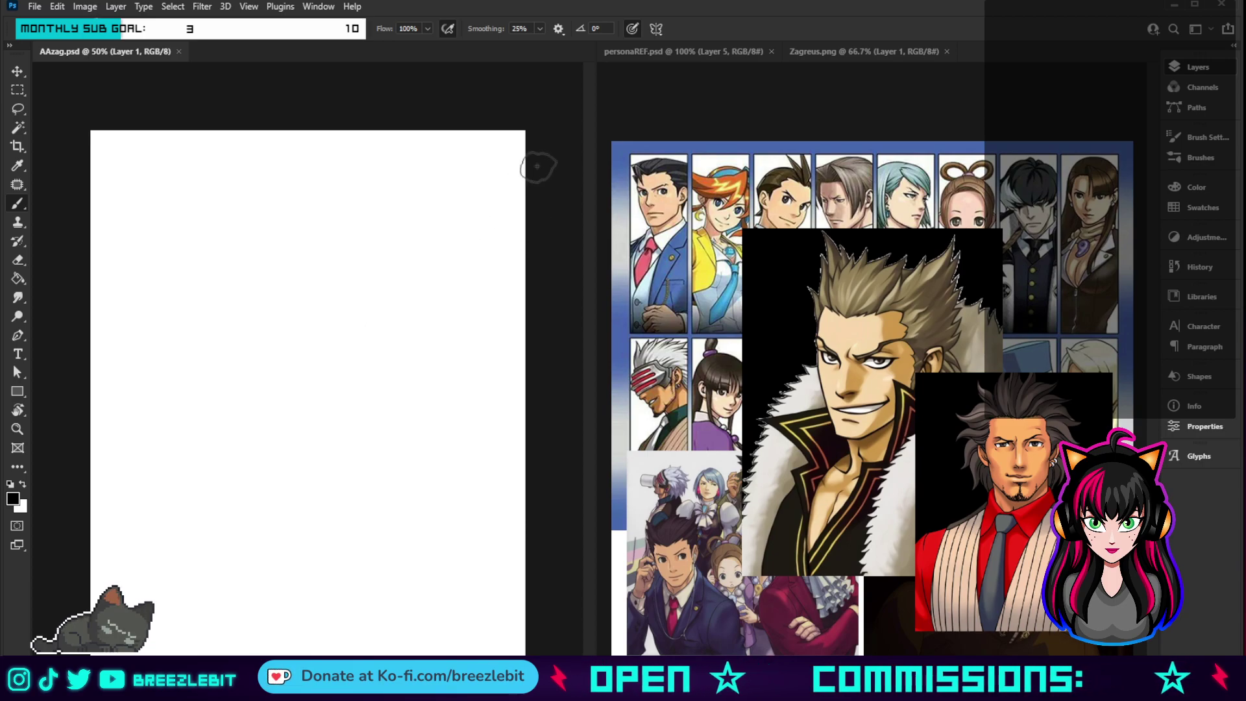
- Try the thick black brush with short diagonal strokes on the blank canvas and undo them
drag(338, 233, 351, 253)
drag(313, 238, 327, 265)
drag(310, 263, 319, 282)
mouse_move(292, 276)
mouse_down()
mouse_move(305, 296)
mouse_move(291, 303)
mouse_up()
drag(263, 284, 276, 303)
drag(262, 305, 290, 354)
mouse_move(227, 275)
mouse_down()
mouse_move(257, 318)
mouse_move(253, 351)
mouse_up()
click(272, 362)
drag(244, 372, 261, 392)
click(242, 397)
click(222, 381)
key(ctrl+z)
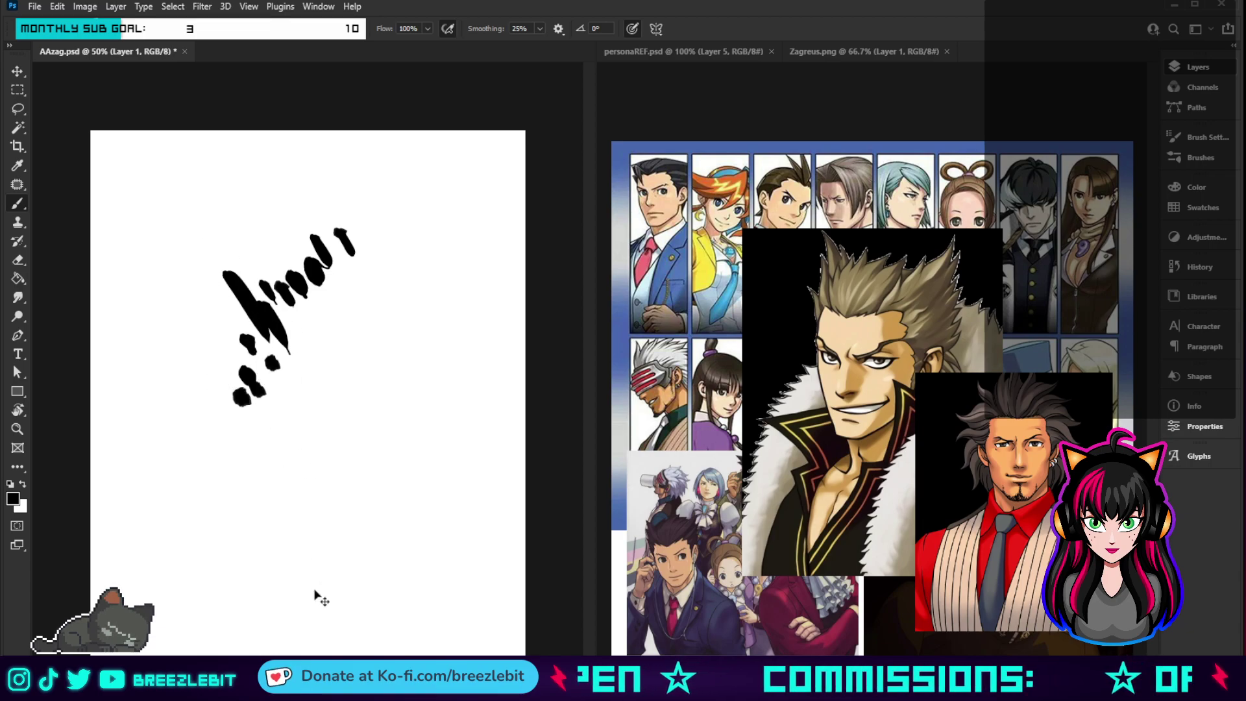
key(ctrl+z)
key(ctrl+z)
key(ctrl+z)
key(ctrl+z)
key(ctrl+z)
key(ctrl+z)
key(ctrl+z)
key(ctrl+z)
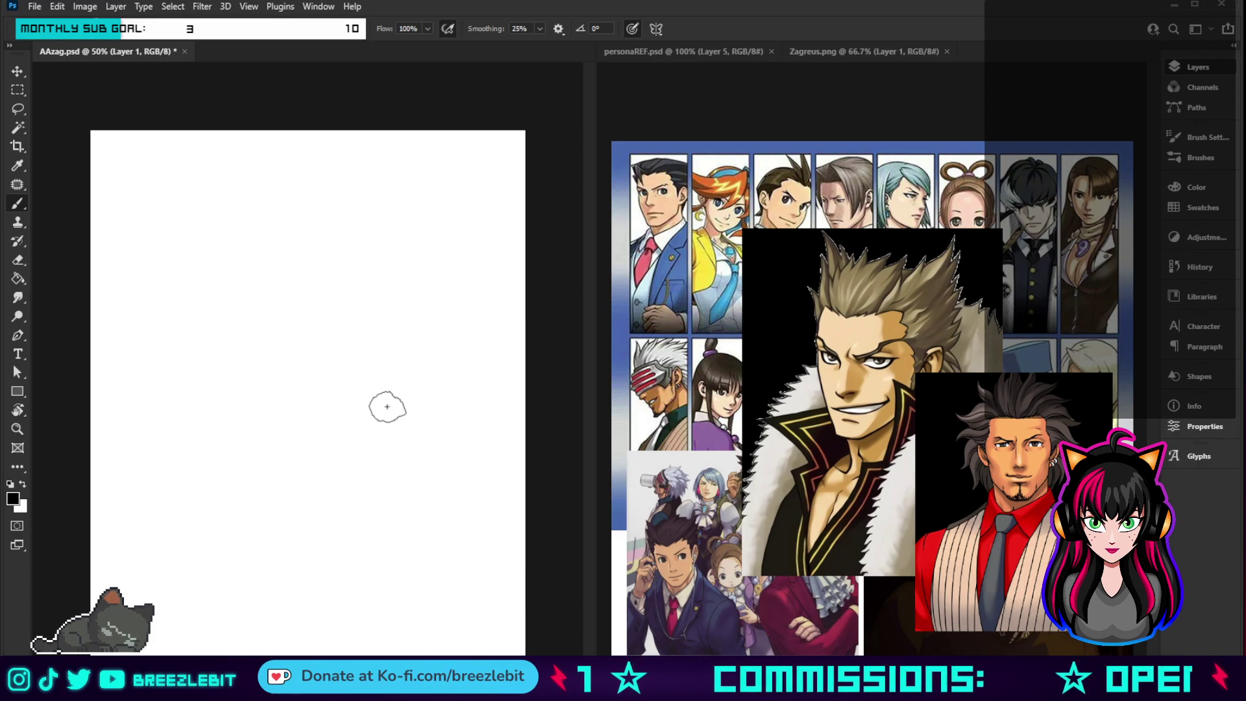
- Try a smaller, softer brush with long vertical hatching strokes on the canvas and undo them
click(350, 253)
drag(371, 237, 387, 324)
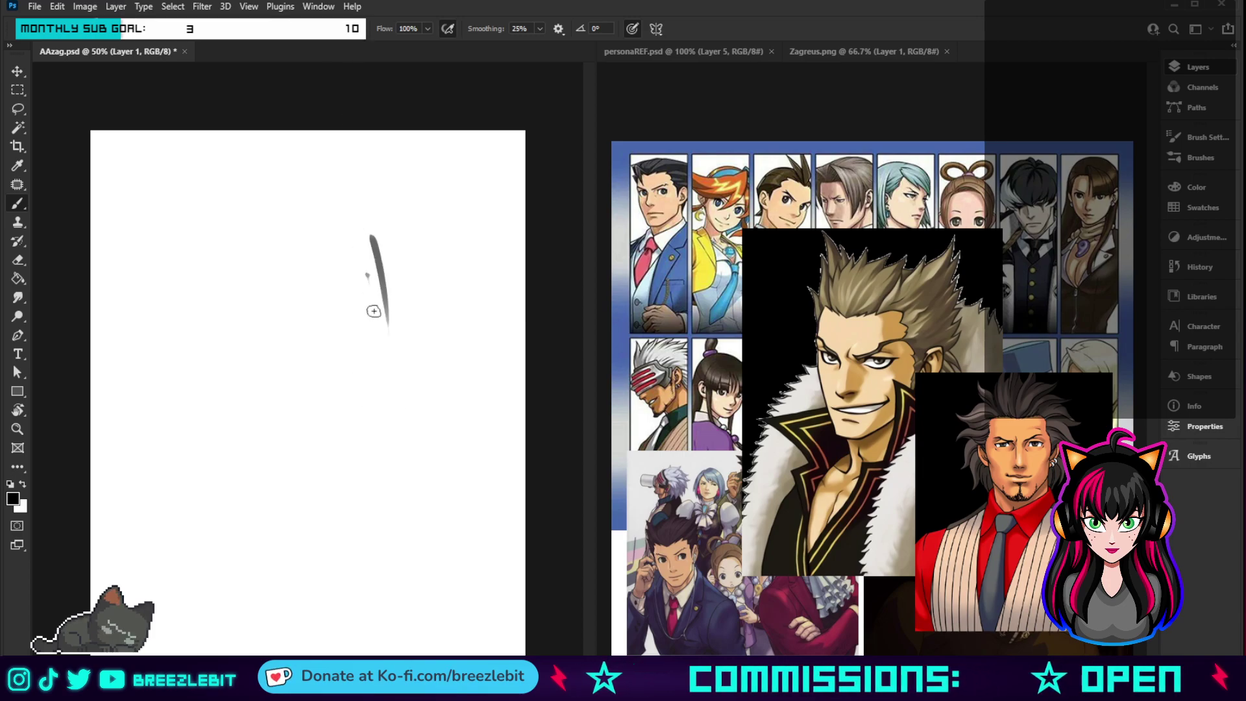
drag(367, 276, 375, 375)
drag(348, 249, 373, 363)
mouse_move(354, 276)
mouse_down()
mouse_move(367, 378)
mouse_move(351, 328)
mouse_move(350, 399)
mouse_up()
drag(326, 295, 335, 379)
drag(324, 318, 339, 412)
drag(318, 292, 336, 435)
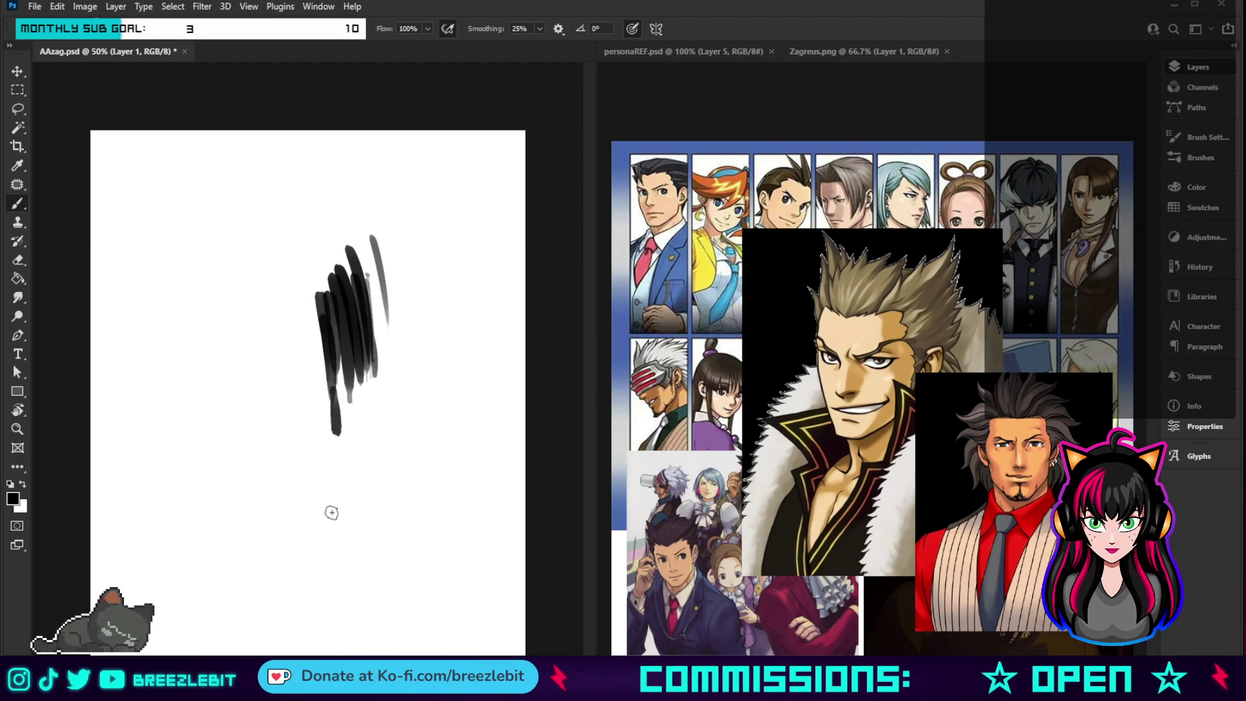
key(ctrl+z)
key(ctrl+z)
key(ctrl+z)
key(ctrl+z)
key(ctrl+z)
key(ctrl+z)
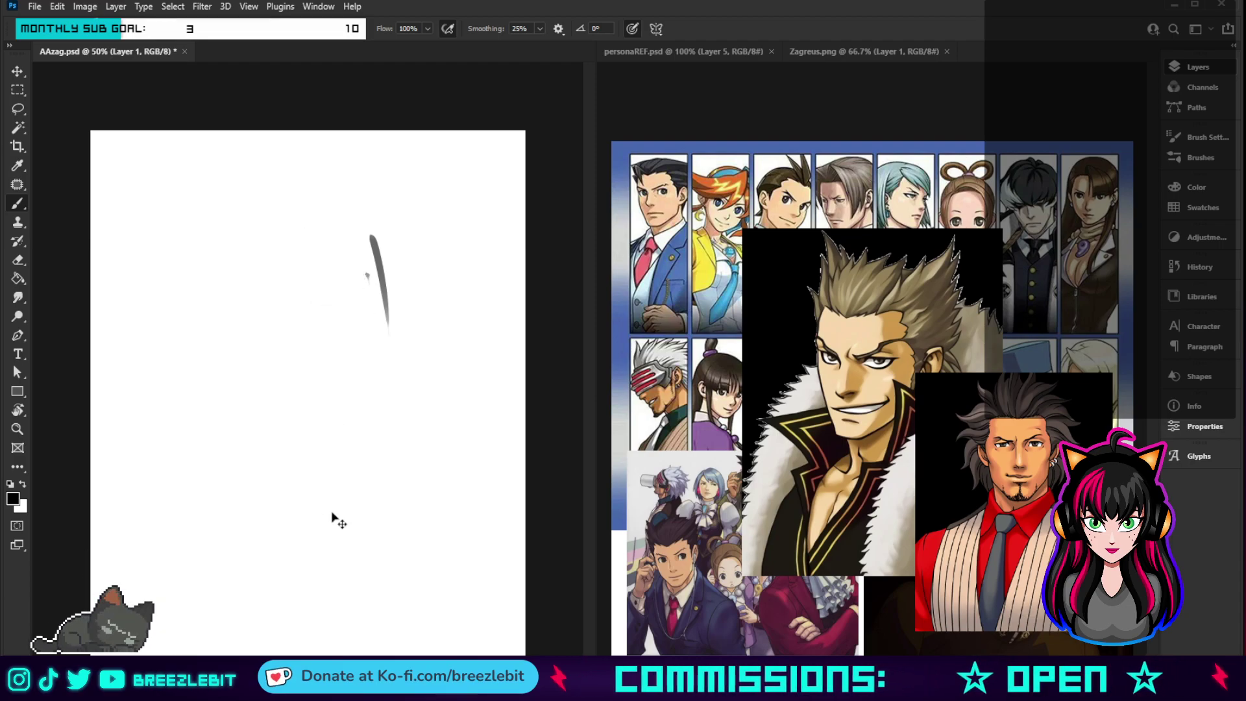
key(ctrl+z)
key(ctrl+z)
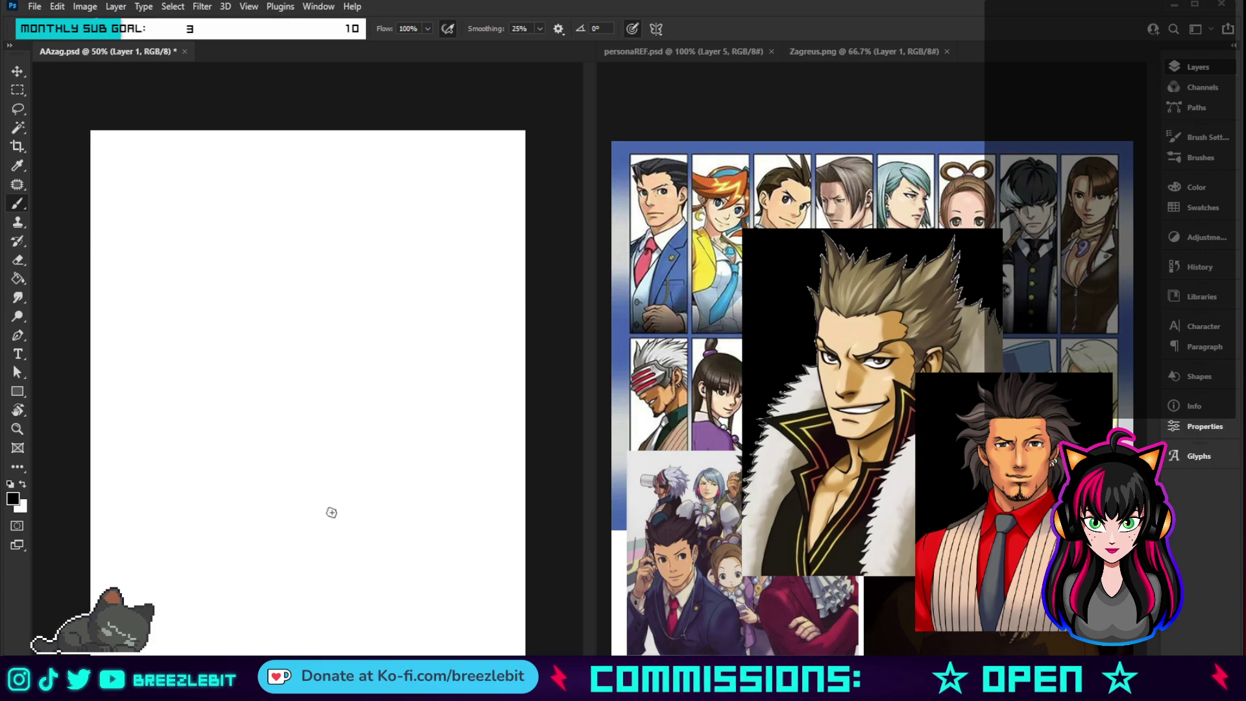
- Sketch the head in the upper canvas with overlapping circles, adding lines for the side of the face and the jaw
mouse_move(247, 303)
mouse_down()
mouse_move(250, 223)
mouse_move(260, 344)
mouse_move(227, 279)
mouse_move(231, 301)
mouse_move(307, 359)
mouse_up()
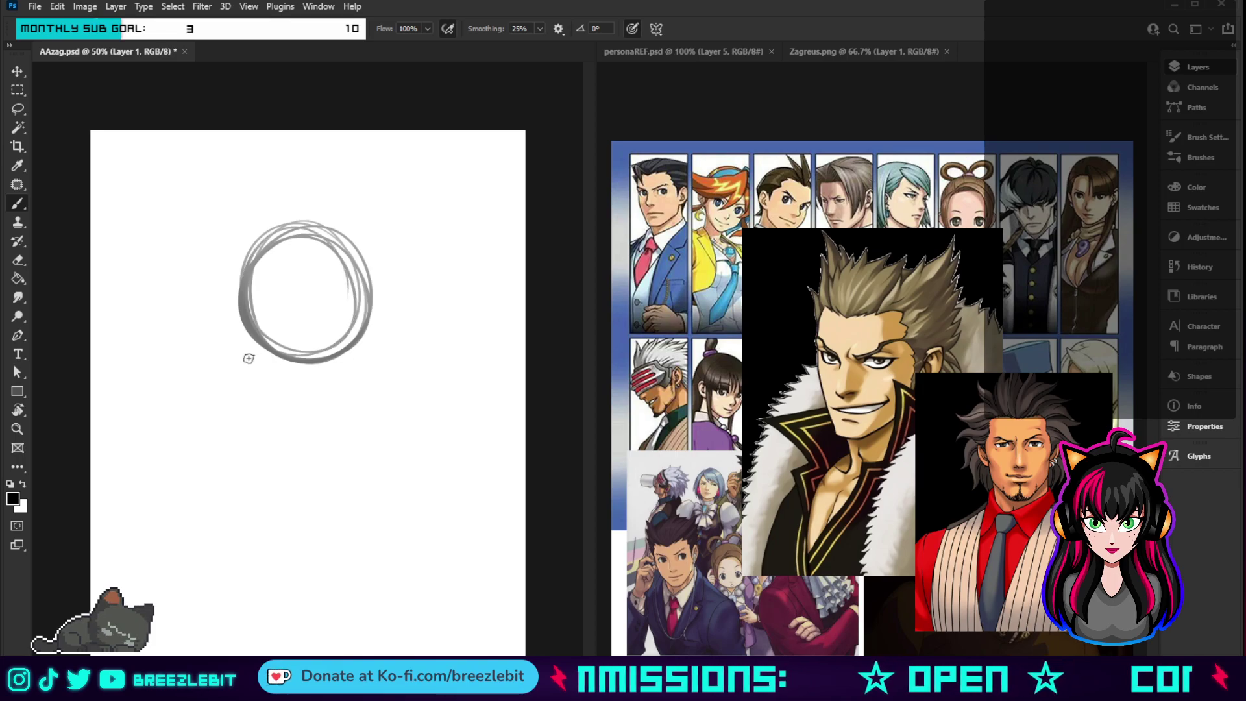
mouse_move(286, 201)
mouse_down()
mouse_move(402, 343)
mouse_move(235, 268)
mouse_move(325, 188)
mouse_move(254, 314)
mouse_move(260, 333)
mouse_move(318, 191)
mouse_move(380, 373)
mouse_move(253, 235)
mouse_move(258, 210)
mouse_move(262, 340)
mouse_up()
mouse_move(244, 231)
mouse_down()
mouse_move(237, 358)
mouse_move(236, 252)
mouse_move(239, 337)
mouse_up()
mouse_move(239, 277)
mouse_down()
mouse_move(238, 377)
mouse_move(270, 418)
mouse_up()
drag(244, 368, 266, 414)
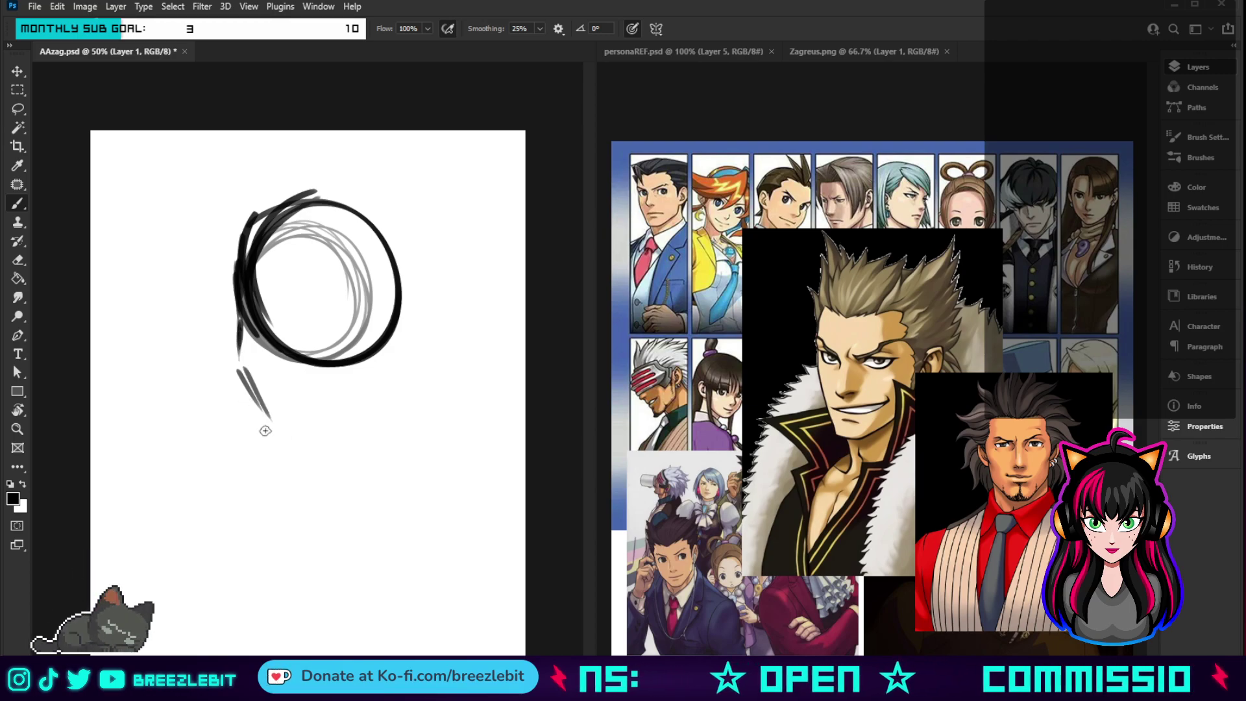
mouse_move(243, 242)
mouse_down()
mouse_move(243, 374)
mouse_move(281, 437)
mouse_move(244, 367)
mouse_move(278, 421)
mouse_up()
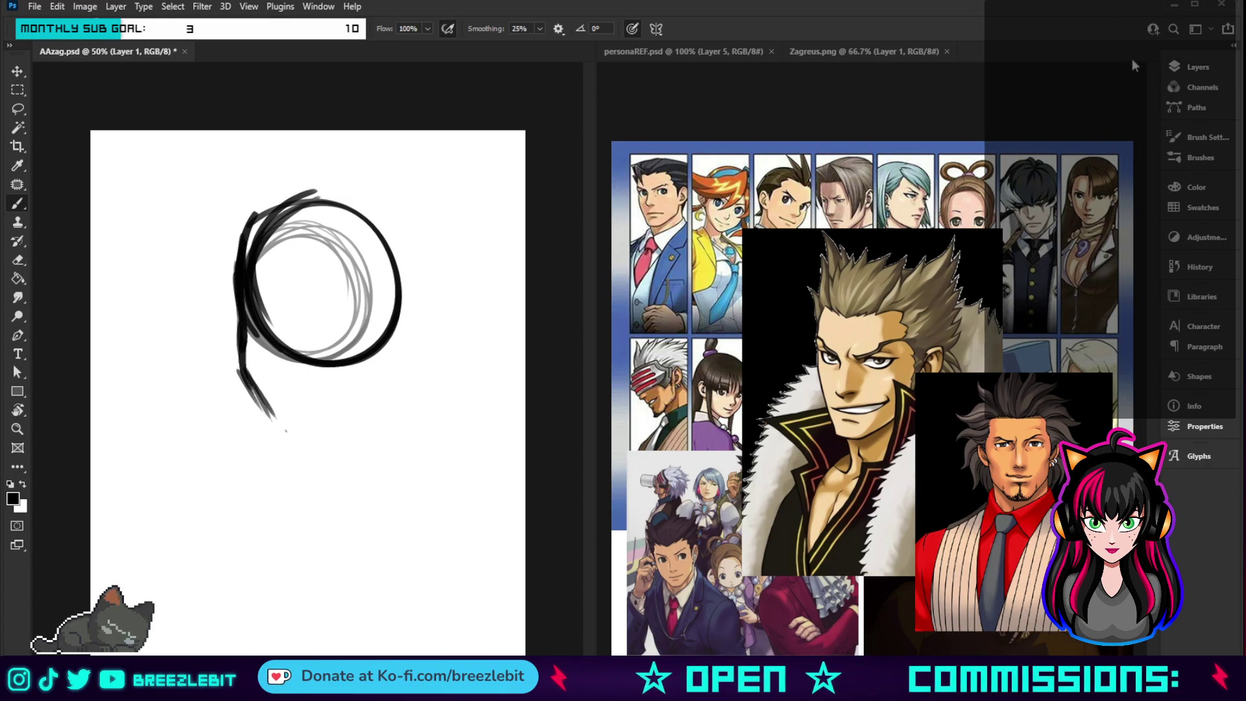
- Move the fur-collared man's portrait in personaREF.psd up and away from the red-shirted portrait, clearing their overlap
click(890, 315)
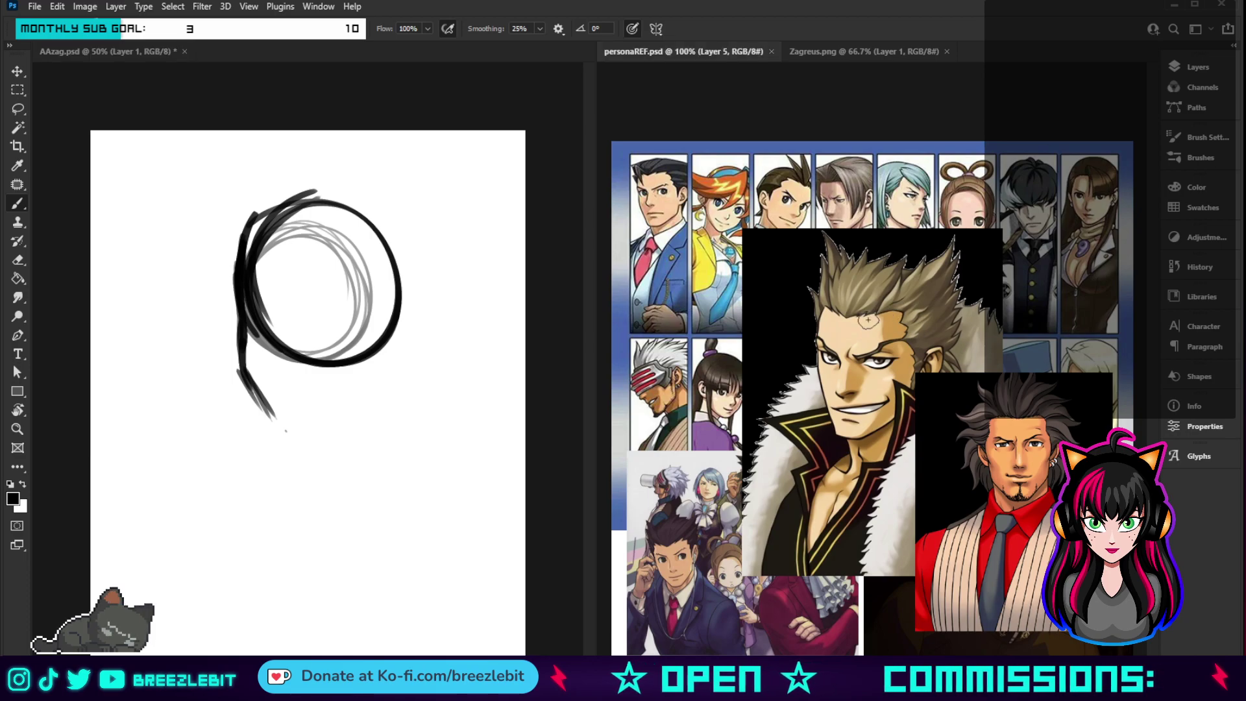
key(v)
drag(868, 320, 772, 272)
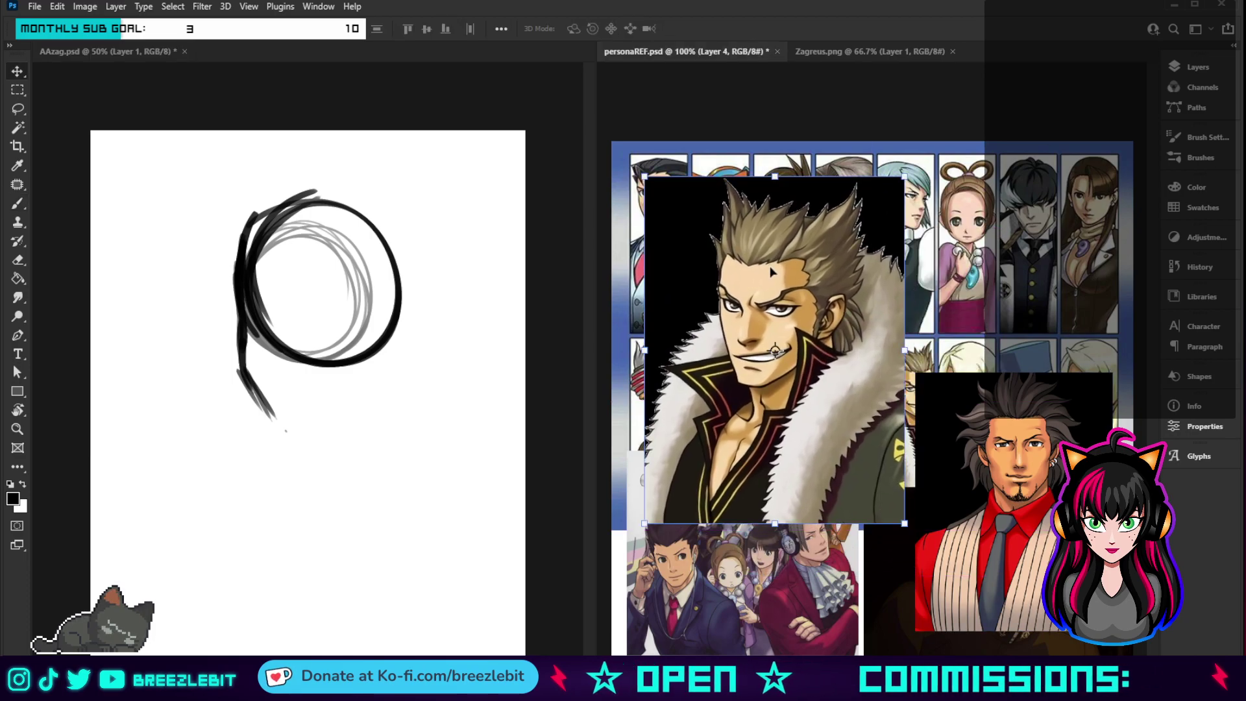
- Delete the layer holding the old head sketch in AAzag.psd and return to the brush for a fresh start
click(428, 448)
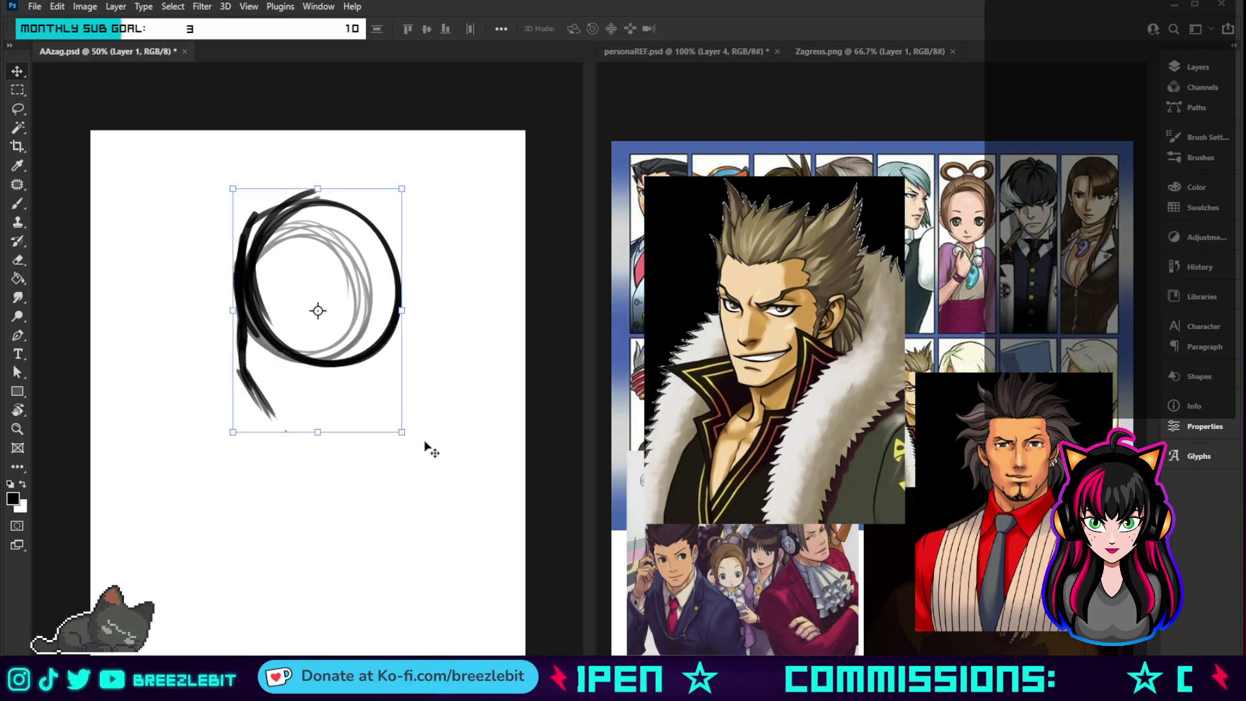
key(Delete)
key(b)
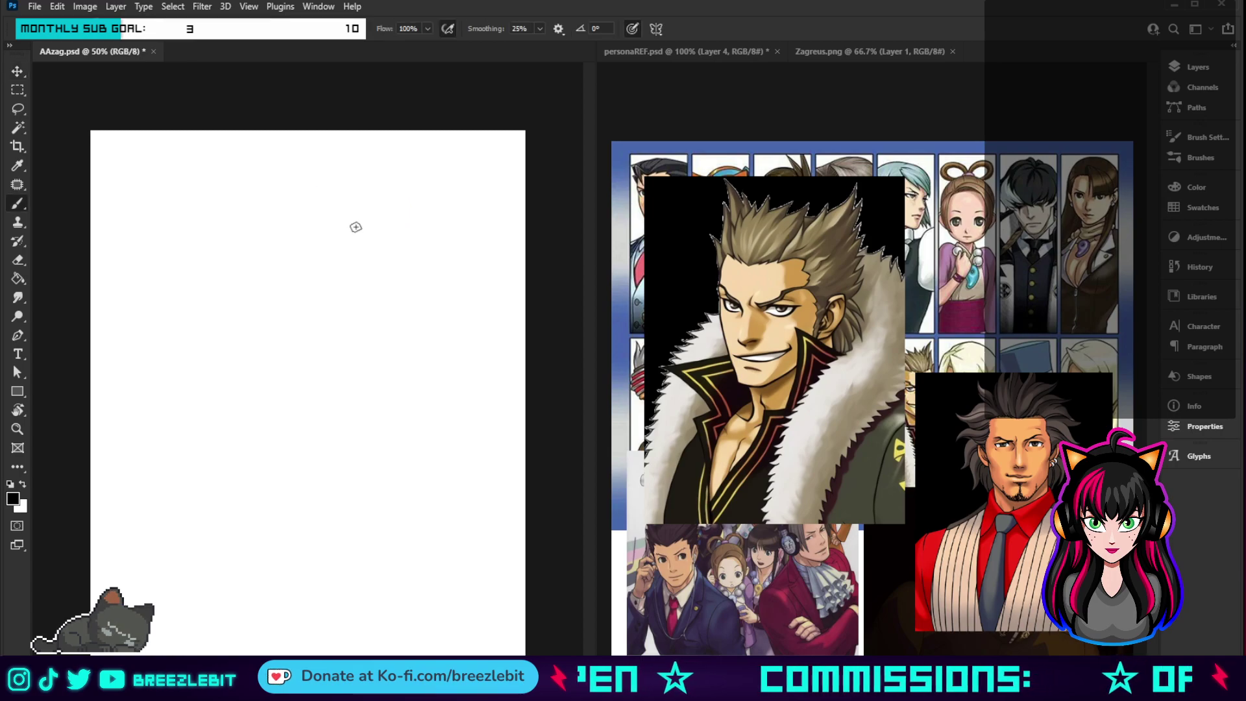
- Sketch a new head from overlapping circles with a side of the face and an ear, then clean it into a bold skull outline
mouse_move(381, 203)
mouse_down()
mouse_move(262, 307)
mouse_move(357, 177)
mouse_move(345, 347)
mouse_move(305, 176)
mouse_move(423, 294)
mouse_move(259, 262)
mouse_move(412, 202)
mouse_move(318, 346)
mouse_move(277, 202)
mouse_move(268, 231)
mouse_move(257, 211)
mouse_move(264, 304)
mouse_move(266, 274)
mouse_move(297, 369)
mouse_move(262, 306)
mouse_move(314, 409)
mouse_up()
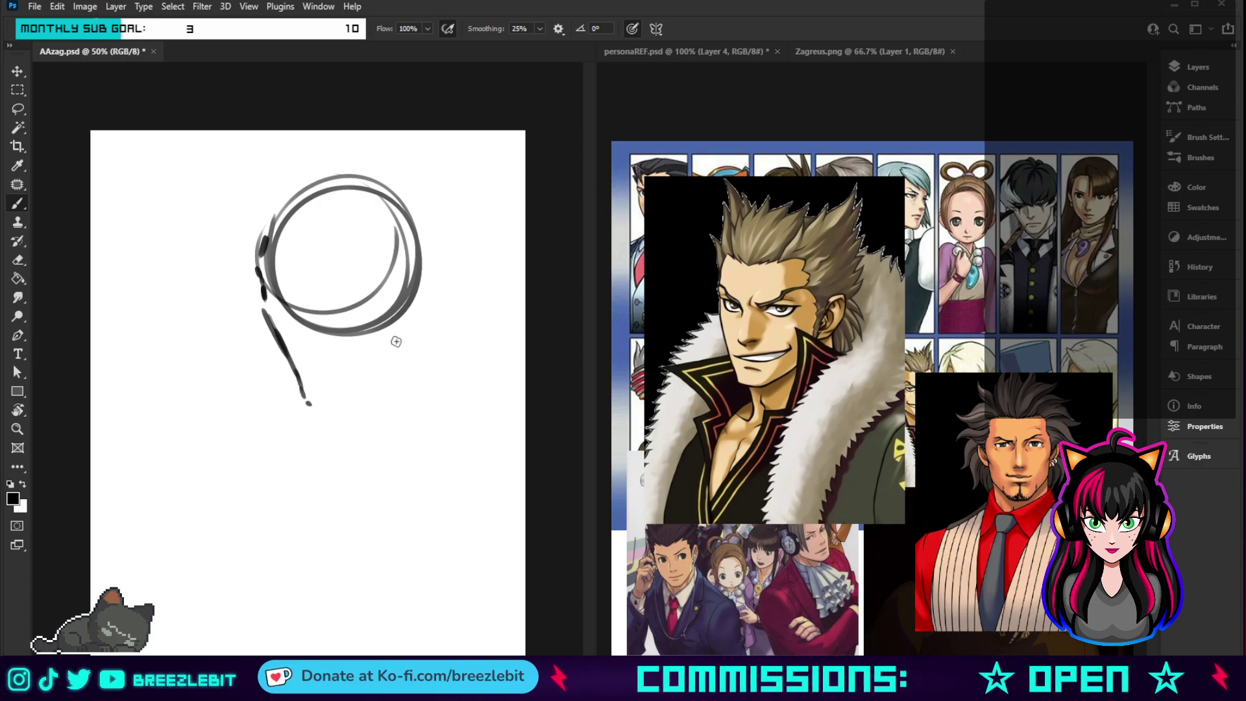
mouse_move(393, 357)
mouse_down()
mouse_move(410, 283)
mouse_move(403, 328)
mouse_up()
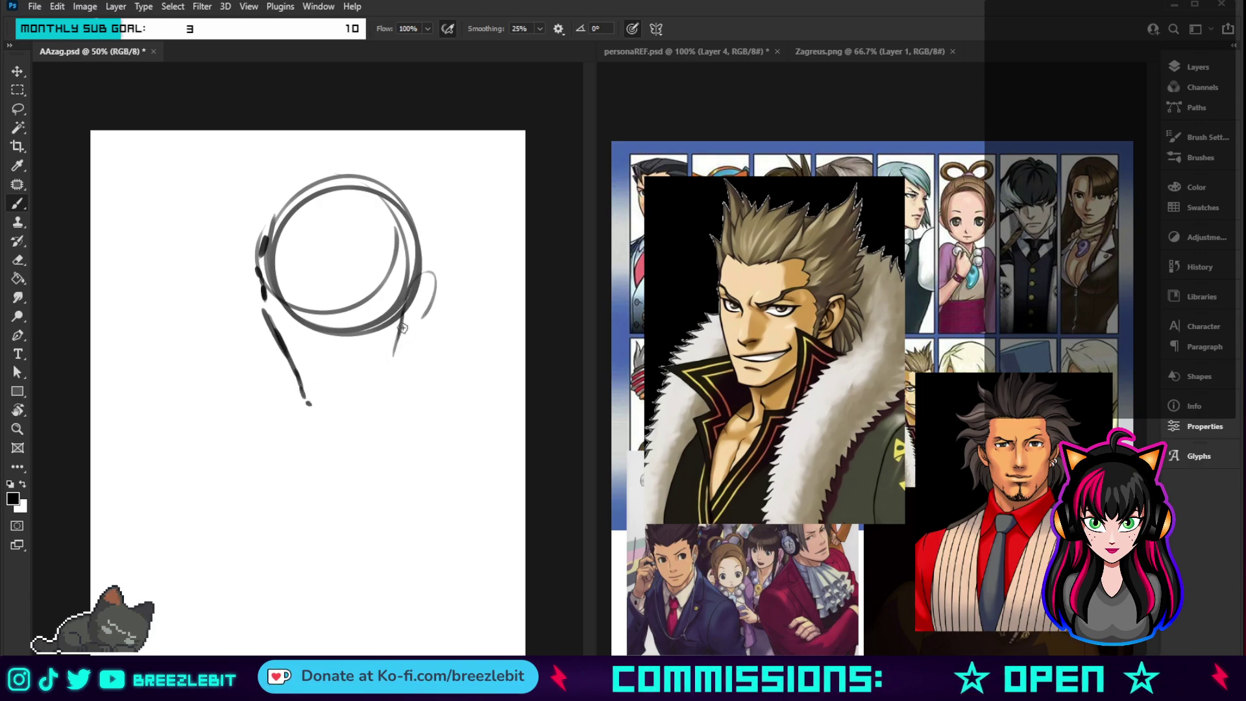
mouse_move(419, 275)
mouse_down()
mouse_move(437, 286)
mouse_move(408, 334)
mouse_up()
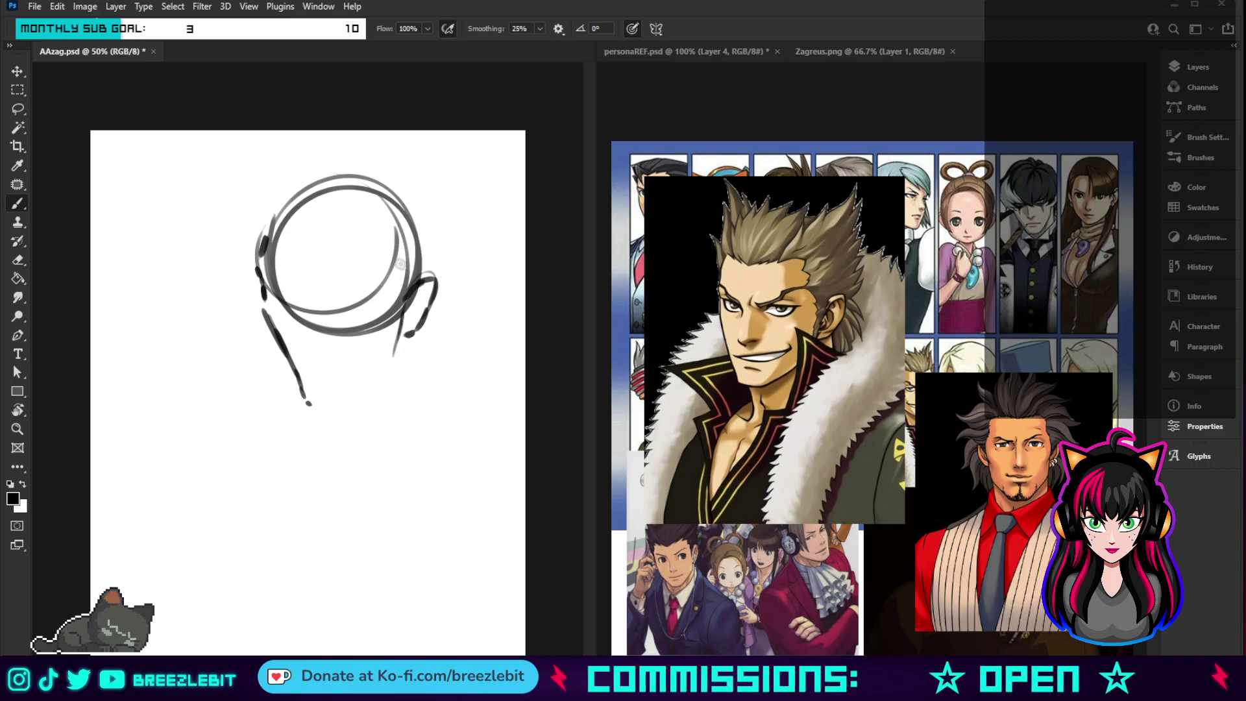
mouse_move(417, 275)
mouse_down()
mouse_move(423, 241)
mouse_move(431, 257)
mouse_move(430, 274)
mouse_move(398, 190)
mouse_move(431, 231)
mouse_move(320, 213)
mouse_move(408, 203)
mouse_move(278, 215)
mouse_move(270, 263)
mouse_move(255, 252)
mouse_move(386, 181)
mouse_move(394, 194)
mouse_move(265, 251)
mouse_move(266, 304)
mouse_move(340, 199)
mouse_up()
mouse_move(261, 259)
mouse_down()
mouse_move(362, 186)
mouse_move(305, 198)
mouse_up()
mouse_move(427, 224)
mouse_down()
mouse_move(358, 171)
mouse_move(290, 197)
mouse_move(259, 288)
mouse_move(256, 235)
mouse_move(321, 168)
mouse_move(397, 177)
mouse_move(427, 278)
mouse_move(393, 192)
mouse_move(370, 195)
mouse_move(368, 182)
mouse_move(390, 190)
mouse_move(401, 280)
mouse_move(400, 246)
mouse_move(359, 318)
mouse_move(386, 290)
mouse_move(362, 322)
mouse_move(353, 316)
mouse_move(390, 352)
mouse_move(393, 299)
mouse_move(354, 342)
mouse_move(330, 306)
mouse_move(311, 326)
mouse_move(283, 283)
mouse_move(281, 301)
mouse_move(270, 255)
mouse_move(274, 275)
mouse_move(285, 216)
mouse_move(284, 236)
mouse_move(315, 189)
mouse_move(287, 216)
mouse_move(337, 194)
mouse_up()
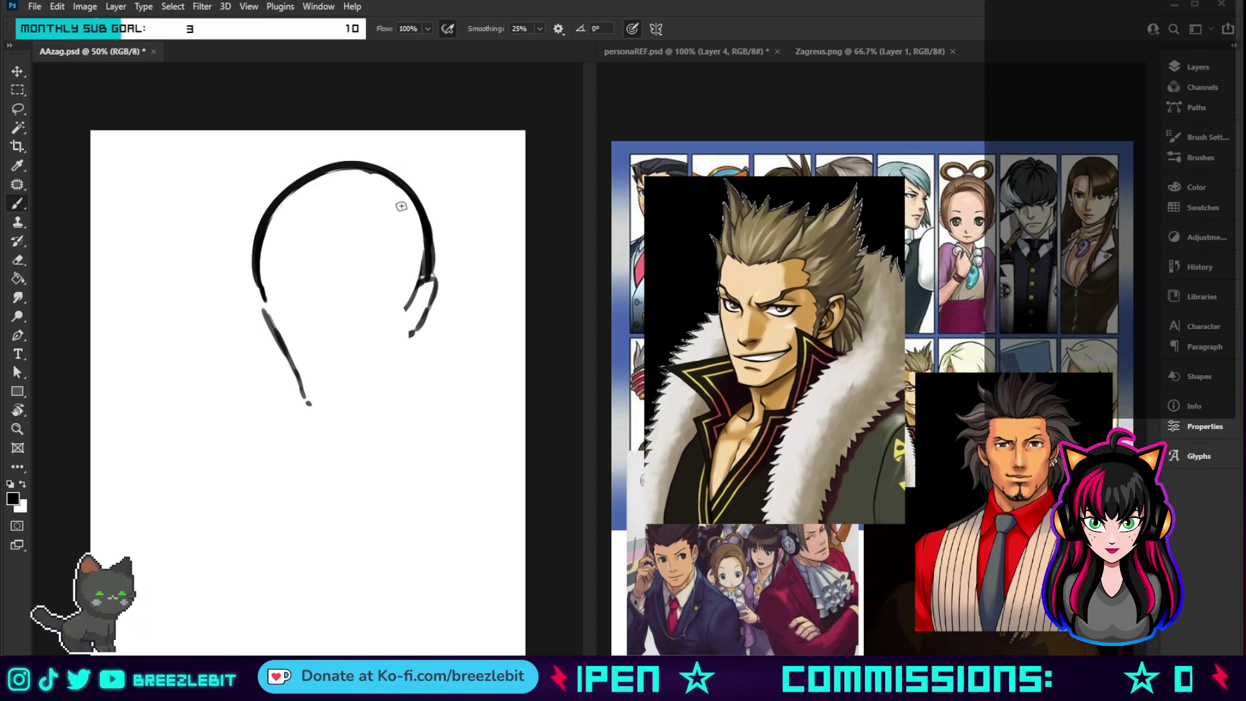
- Draw the jawline from the ear down to a narrow, flat chin and widen the ear outline
mouse_move(411, 308)
mouse_down()
mouse_move(331, 415)
mouse_move(392, 333)
mouse_move(328, 401)
mouse_up()
mouse_move(375, 368)
mouse_down()
mouse_move(316, 413)
mouse_move(296, 409)
mouse_move(259, 291)
mouse_move(259, 316)
mouse_move(261, 286)
mouse_move(255, 310)
mouse_move(294, 383)
mouse_move(403, 357)
mouse_move(439, 303)
mouse_move(435, 270)
mouse_move(416, 330)
mouse_up()
mouse_move(419, 277)
mouse_down()
mouse_move(419, 328)
mouse_move(440, 279)
mouse_move(413, 341)
mouse_move(443, 271)
mouse_move(411, 309)
mouse_move(456, 290)
mouse_move(453, 324)
mouse_move(412, 376)
mouse_up()
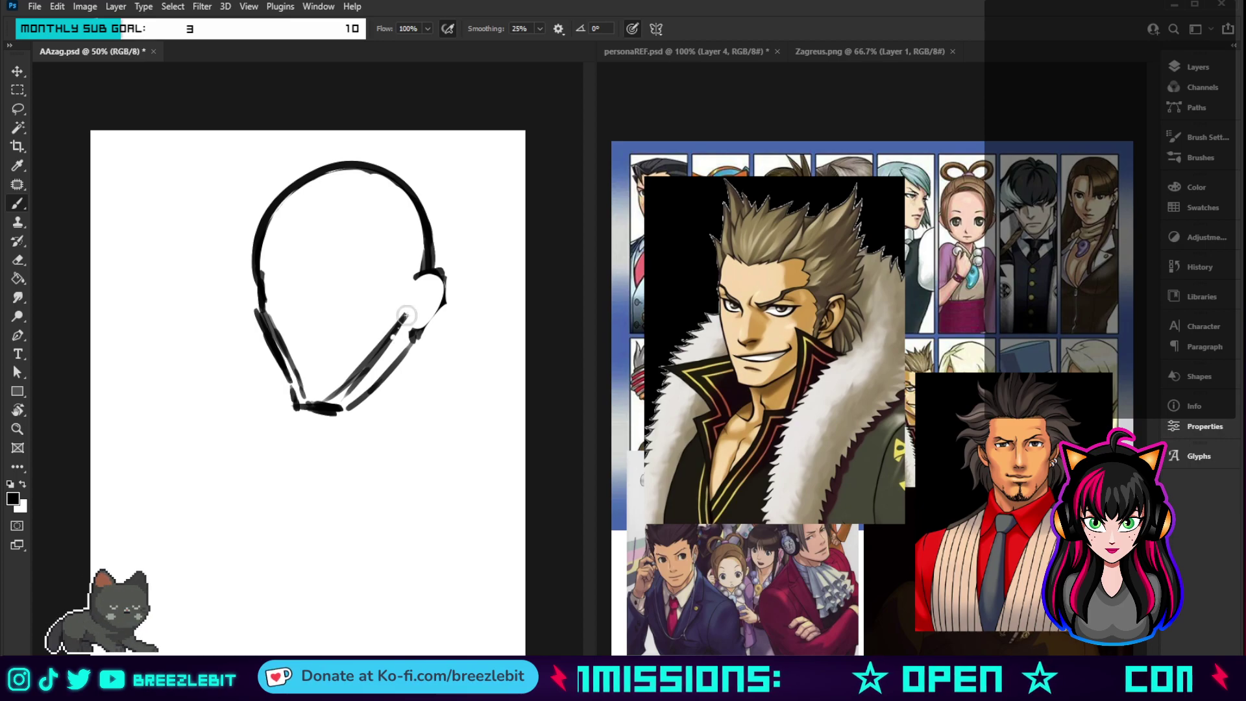
- Clean up the doubled jaw lines and redraw the cheek, ear and rear jaw as single crisp contours
mouse_move(416, 306)
mouse_down()
mouse_move(329, 399)
mouse_move(320, 317)
mouse_move(310, 364)
mouse_move(275, 316)
mouse_move(278, 328)
mouse_move(272, 289)
mouse_up()
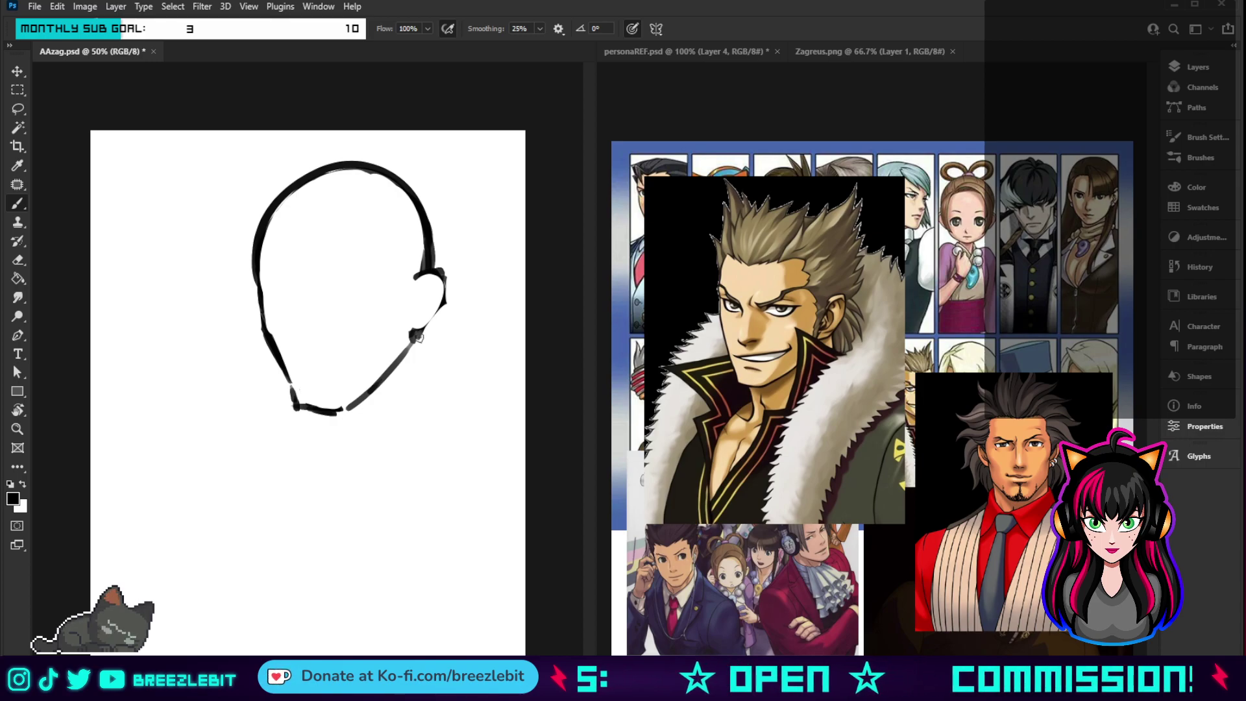
drag(416, 337, 356, 407)
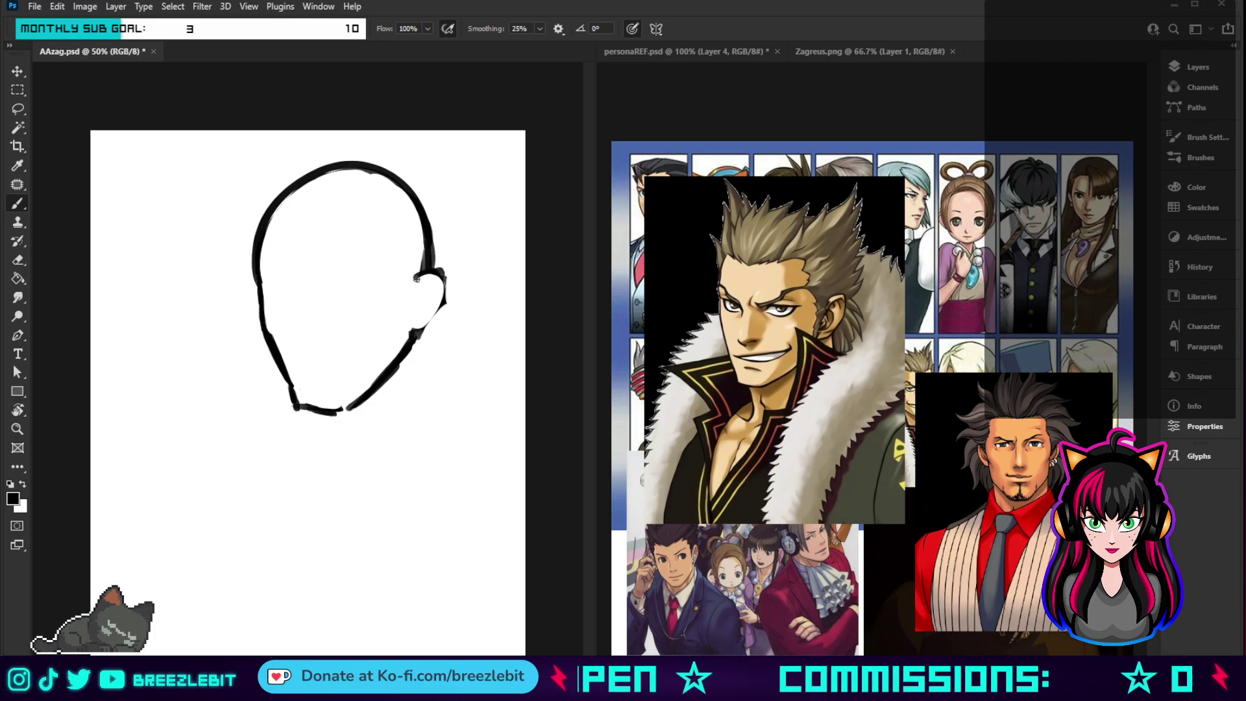
mouse_move(444, 274)
mouse_down()
mouse_move(446, 300)
mouse_move(415, 335)
mouse_up()
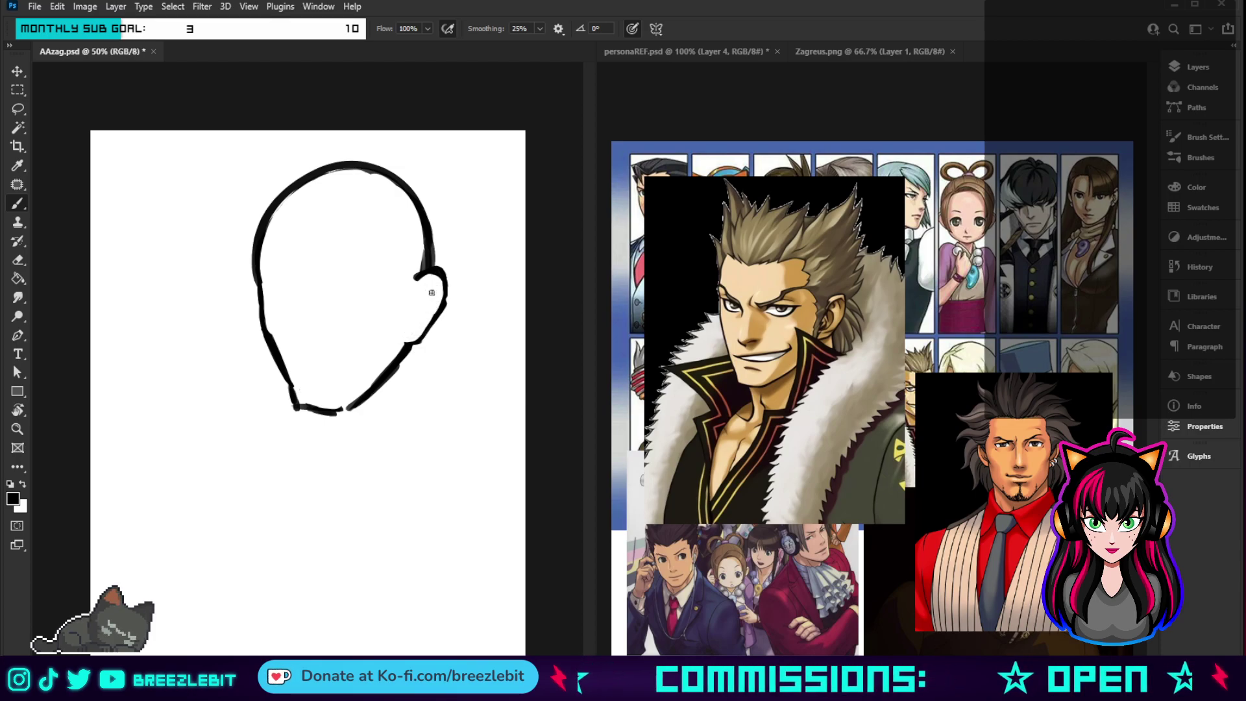
drag(411, 367, 351, 415)
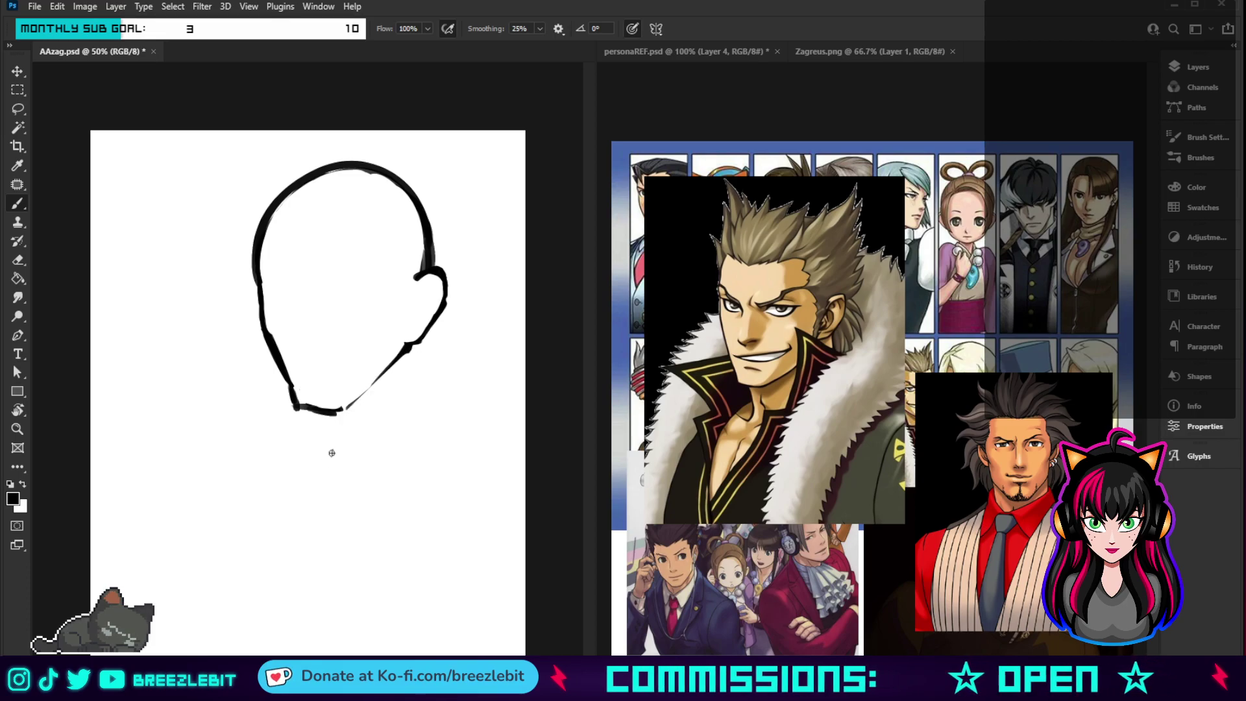
drag(407, 353, 342, 413)
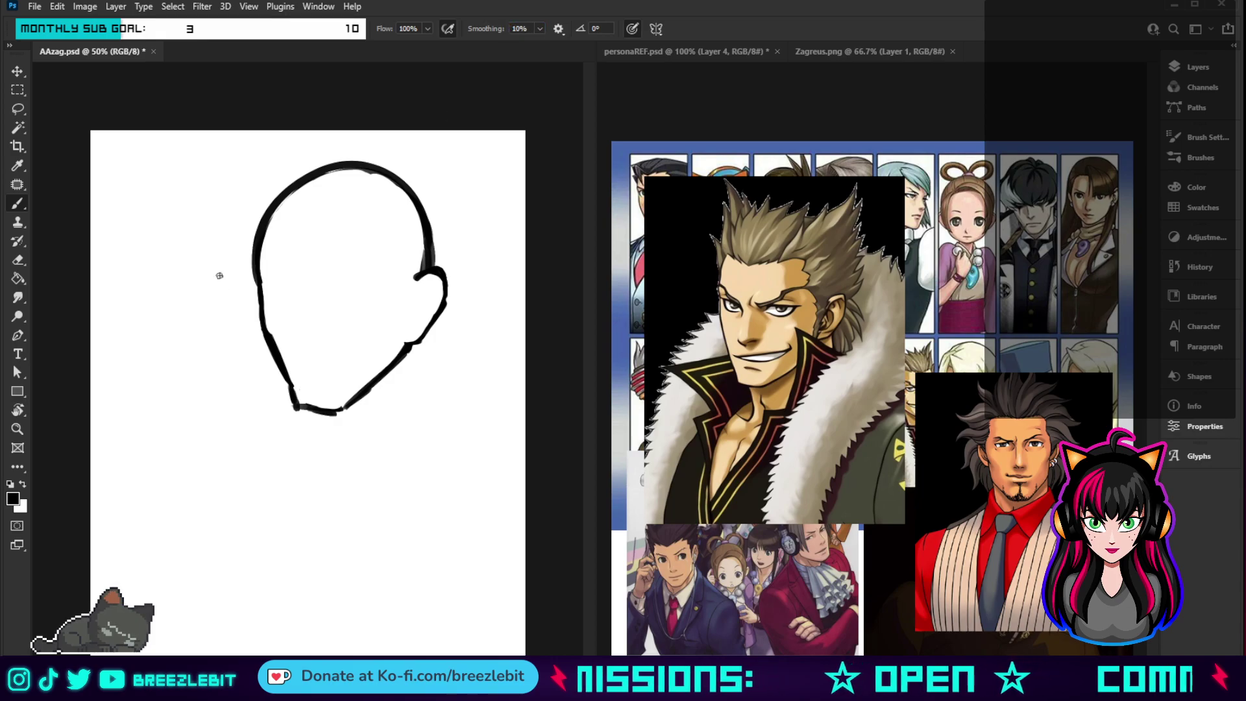
- Try the brush at 10% smoothing with thin test strokes beside the head and undo them
drag(207, 254, 242, 377)
mouse_move(209, 312)
mouse_down()
mouse_move(222, 385)
mouse_move(186, 426)
mouse_up()
key(ctrl+z)
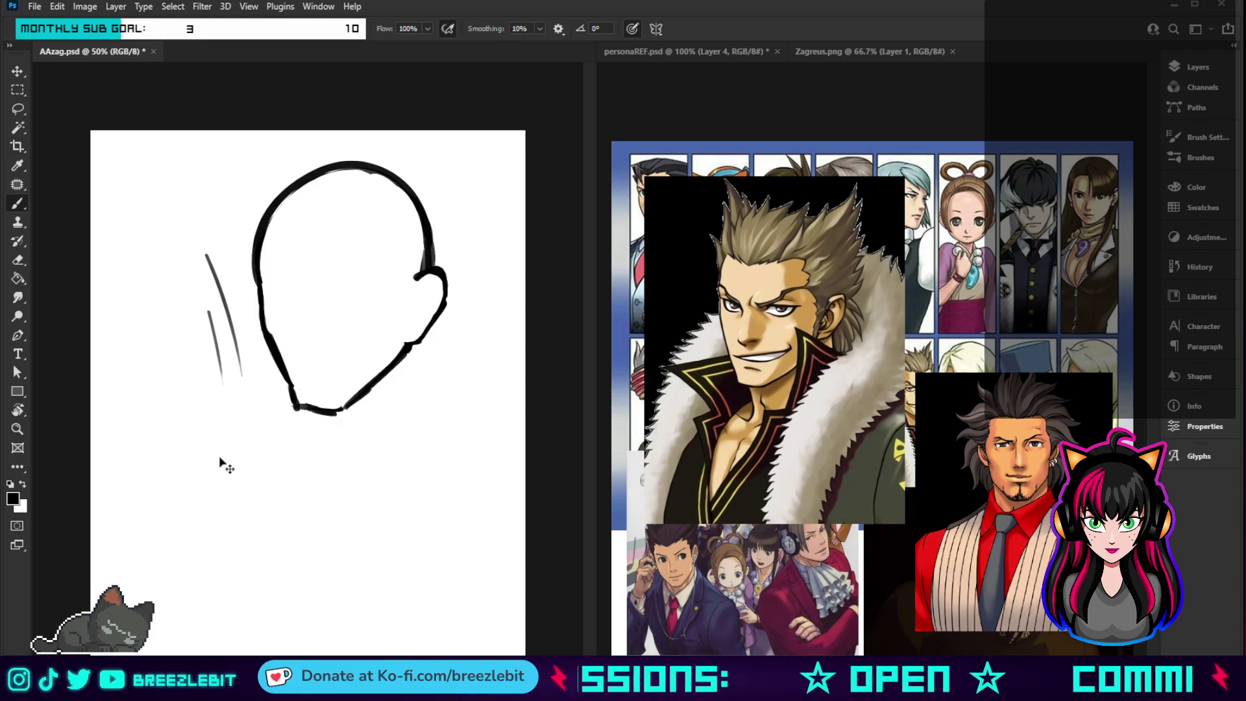
key(ctrl+z)
key(ctrl+z)
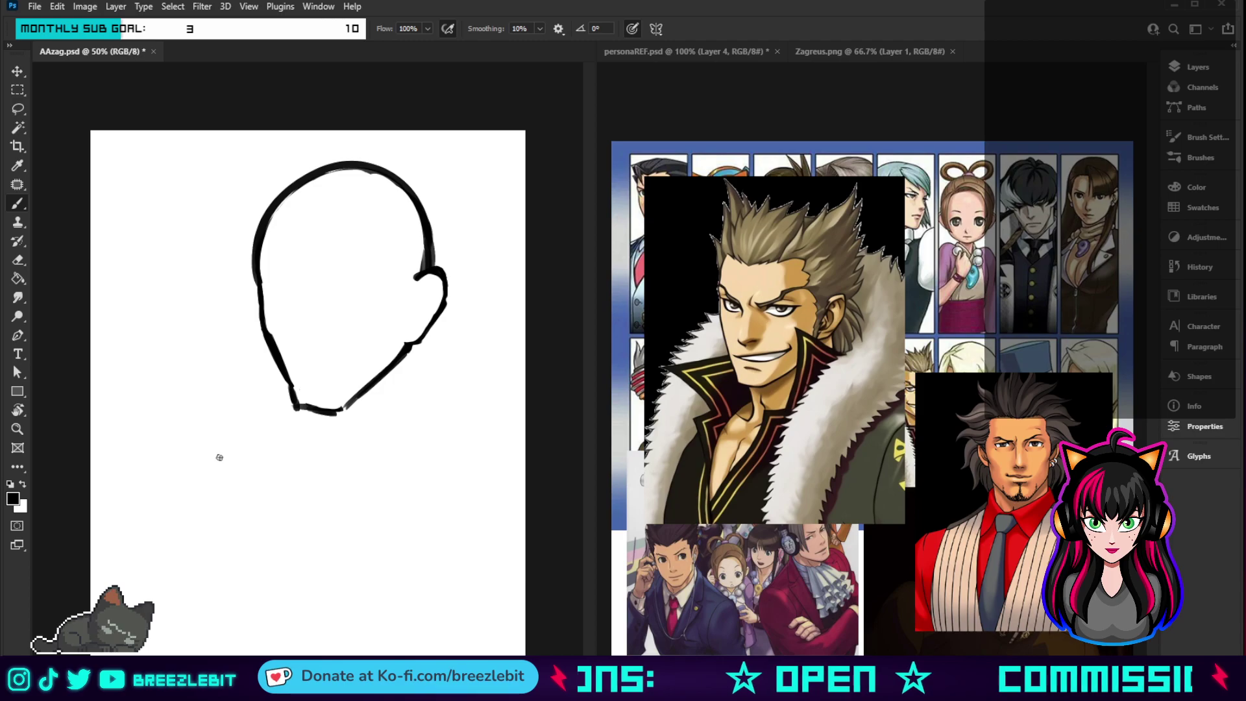
- Redraw the back of the skull farther out so it meets the ear, and refine the ear's upper curve
mouse_move(319, 174)
mouse_down()
mouse_move(409, 181)
mouse_move(447, 250)
mouse_move(436, 272)
mouse_up()
mouse_move(439, 266)
mouse_down()
mouse_move(431, 213)
mouse_move(438, 265)
mouse_up()
mouse_move(426, 205)
mouse_down()
mouse_move(433, 256)
mouse_move(426, 217)
mouse_move(394, 189)
mouse_move(426, 237)
mouse_move(364, 176)
mouse_up()
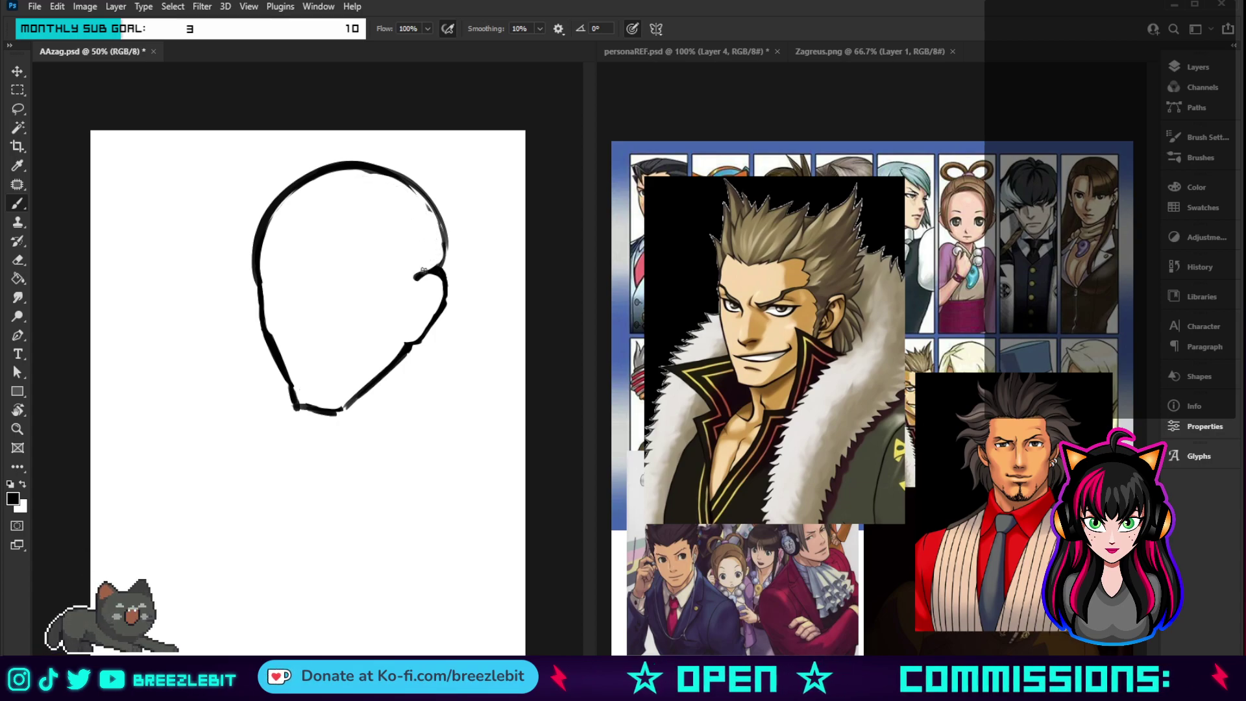
mouse_move(434, 268)
mouse_down()
mouse_move(445, 297)
mouse_move(436, 317)
mouse_up()
- Add face construction lines: a curved vertical centre line, a horizontal eye line and a shorter nose line
mouse_move(326, 181)
mouse_down()
mouse_move(306, 389)
mouse_move(301, 327)
mouse_move(344, 178)
mouse_move(317, 218)
mouse_move(311, 387)
mouse_up()
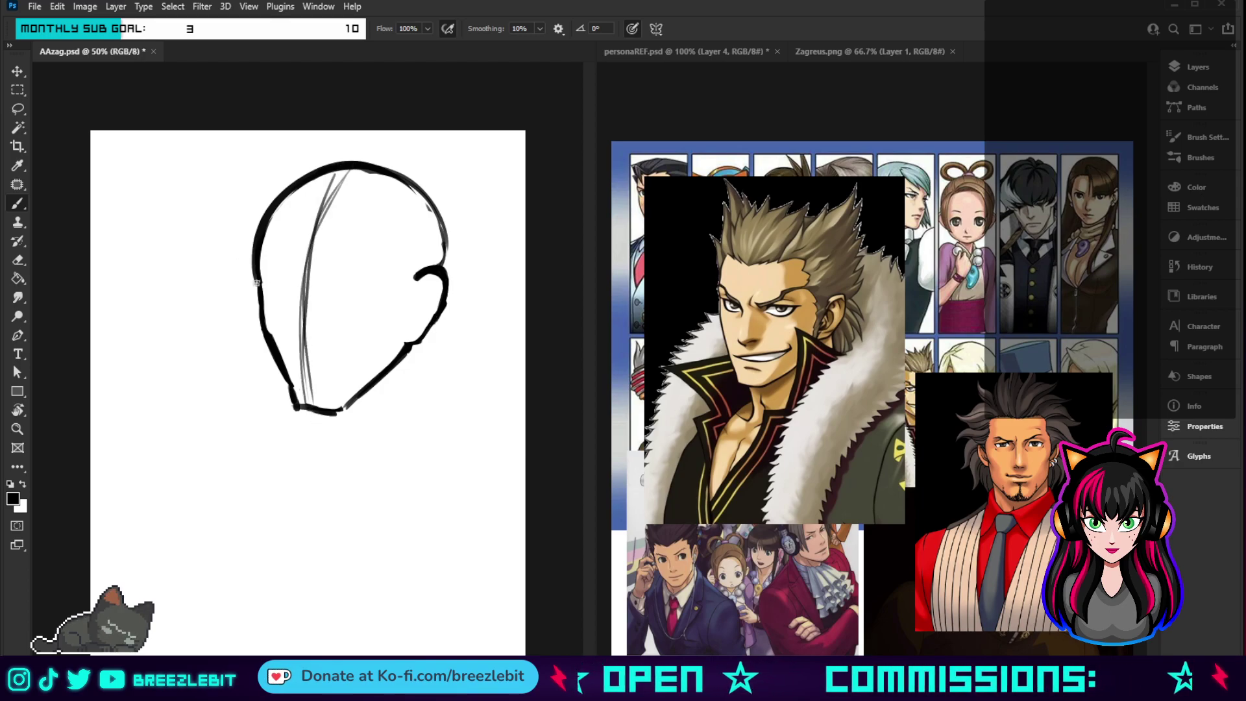
mouse_move(257, 283)
mouse_down()
mouse_move(374, 287)
mouse_move(229, 286)
mouse_move(379, 289)
mouse_move(231, 278)
mouse_up()
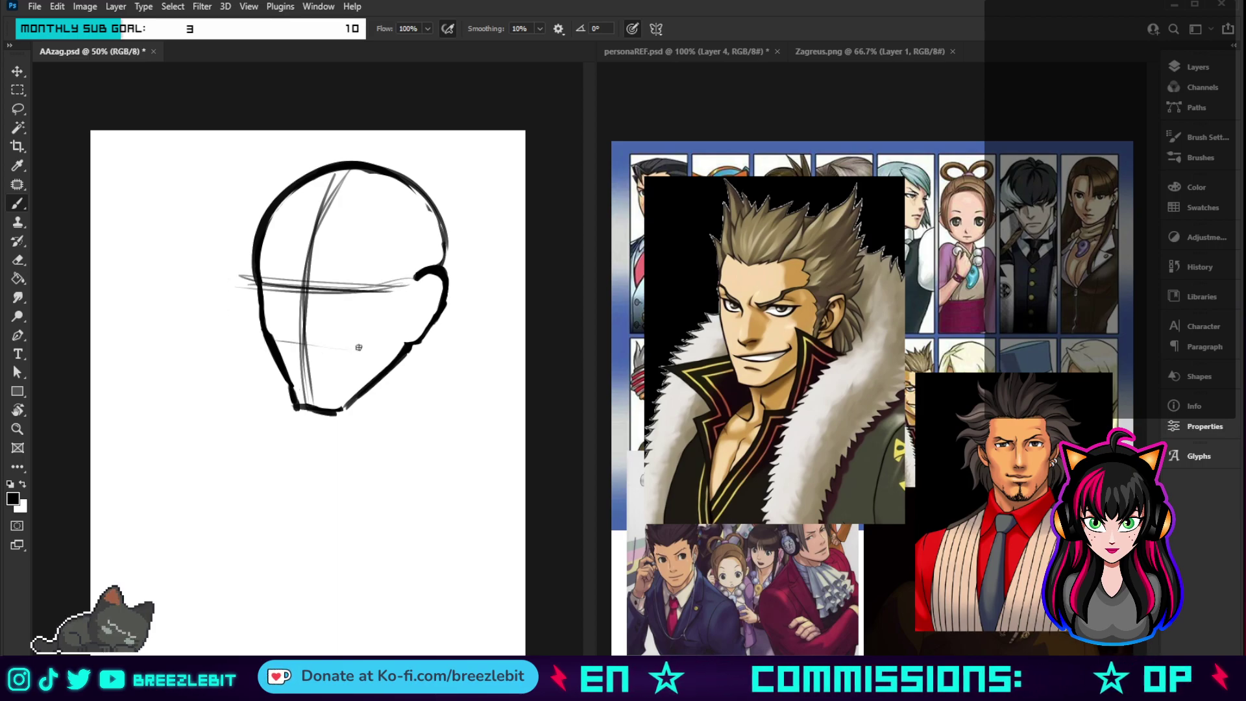
mouse_move(359, 347)
mouse_down()
mouse_move(244, 340)
mouse_move(362, 346)
mouse_up()
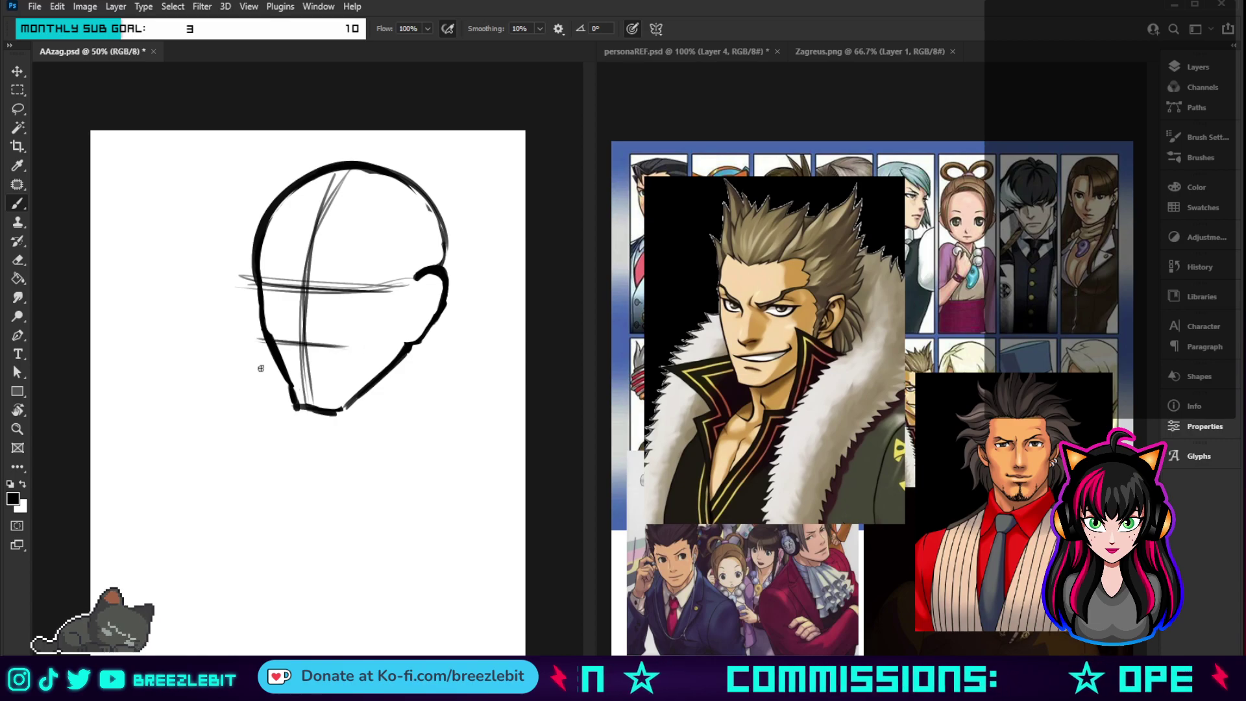
- Sketch a slanted smile with a lower-lip mark, both neck lines and the collarbone shape below the chin
mouse_move(298, 368)
mouse_down()
mouse_move(375, 359)
mouse_move(296, 367)
mouse_move(361, 371)
mouse_move(320, 387)
mouse_up()
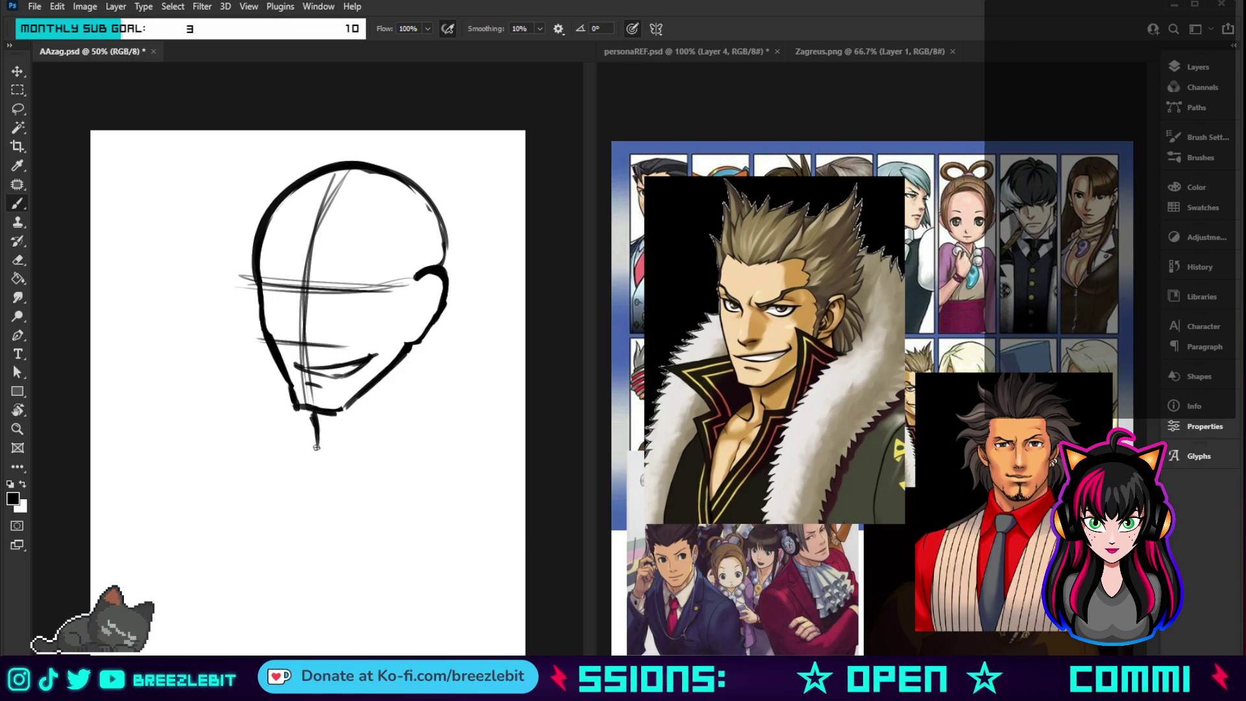
mouse_move(422, 341)
mouse_down()
mouse_move(429, 407)
mouse_move(421, 346)
mouse_up()
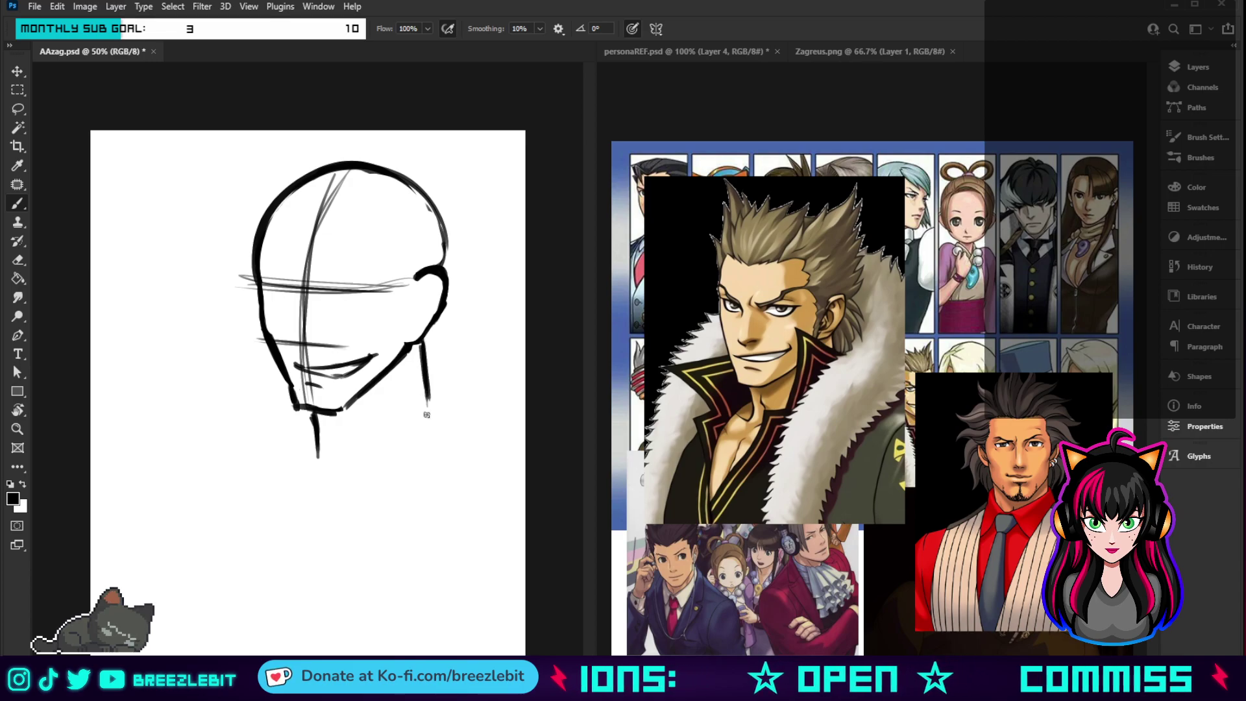
mouse_move(318, 446)
mouse_down()
mouse_move(298, 466)
mouse_move(316, 482)
mouse_move(289, 471)
mouse_move(309, 436)
mouse_up()
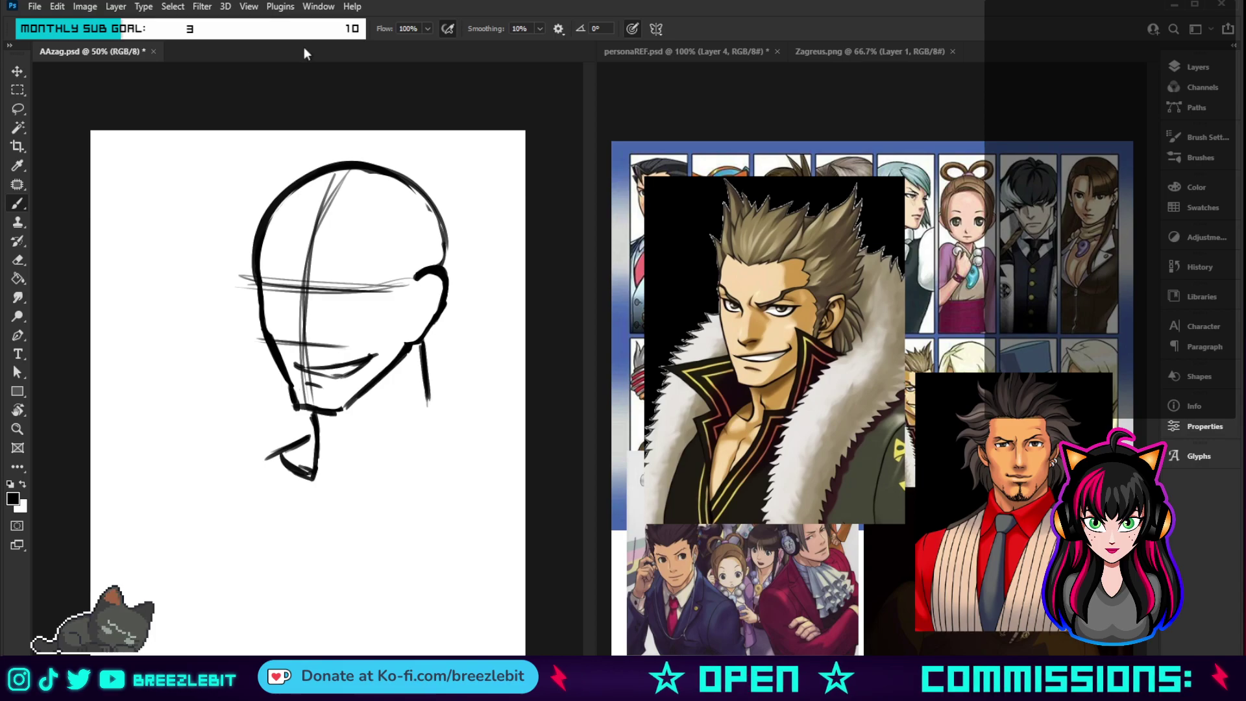
- Try to shift the head sketch slightly to the left and undo the move
key(v)
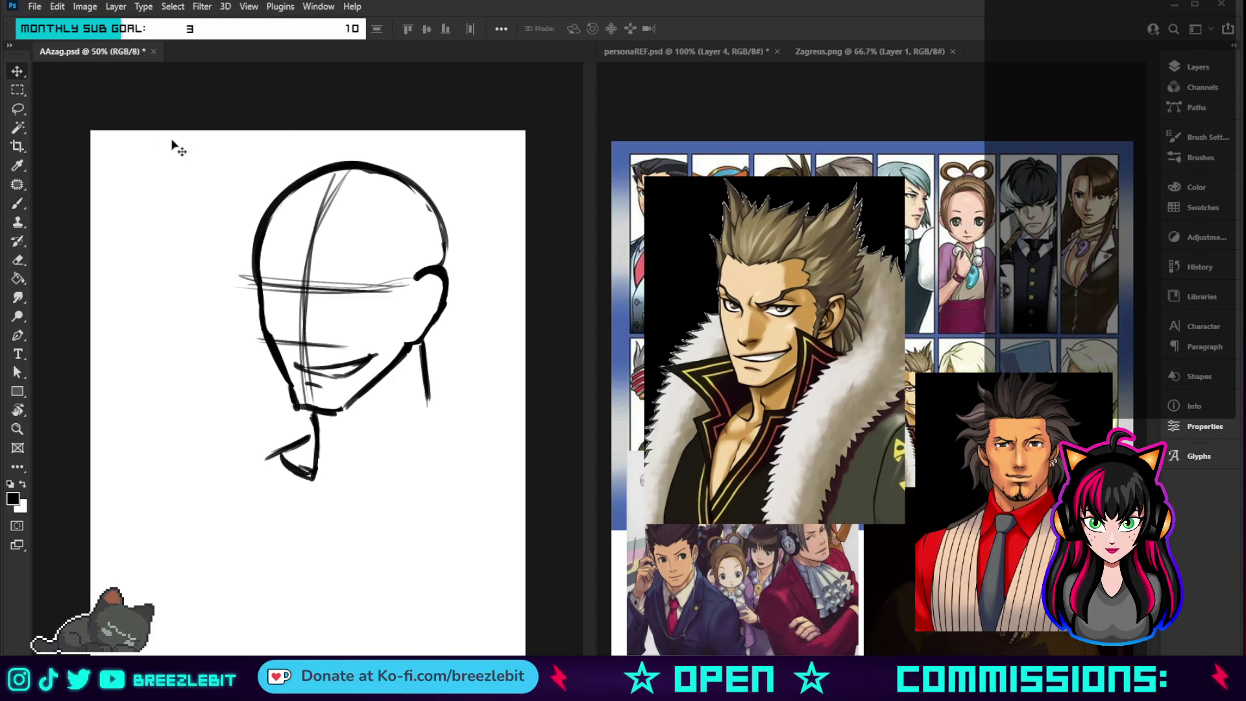
mouse_move(324, 236)
mouse_down()
mouse_move(298, 237)
mouse_move(309, 245)
mouse_up()
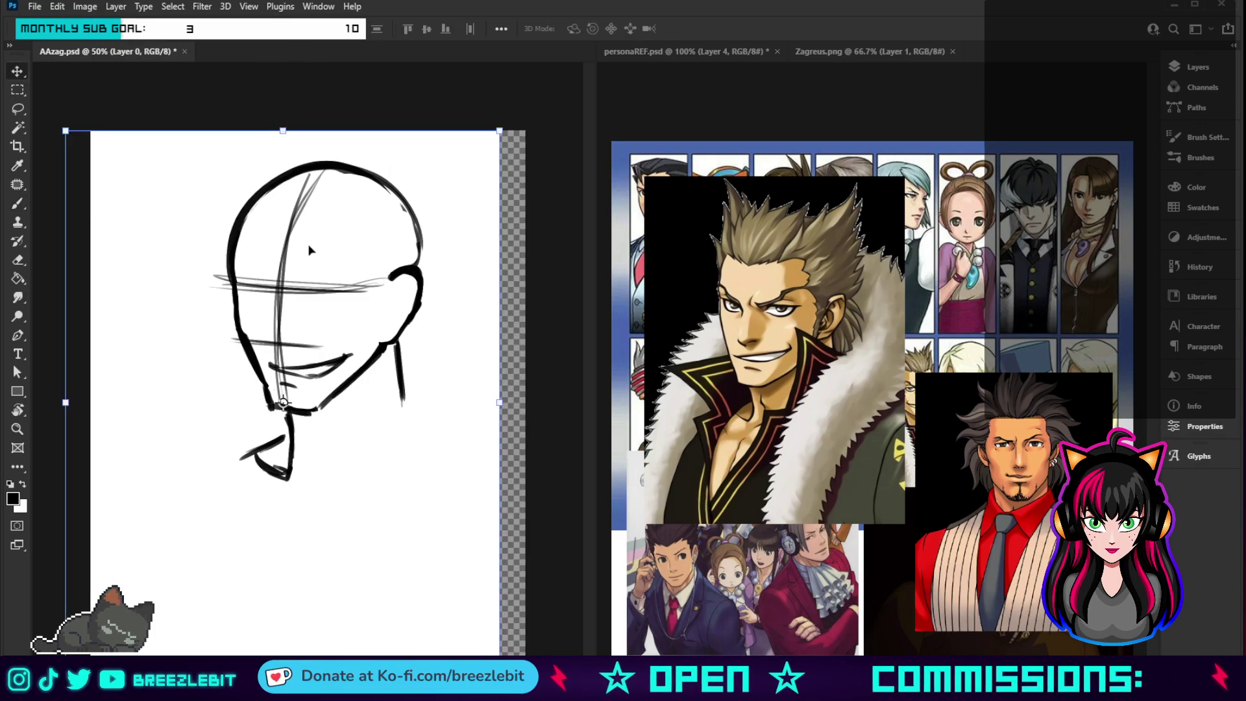
key(ctrl+z)
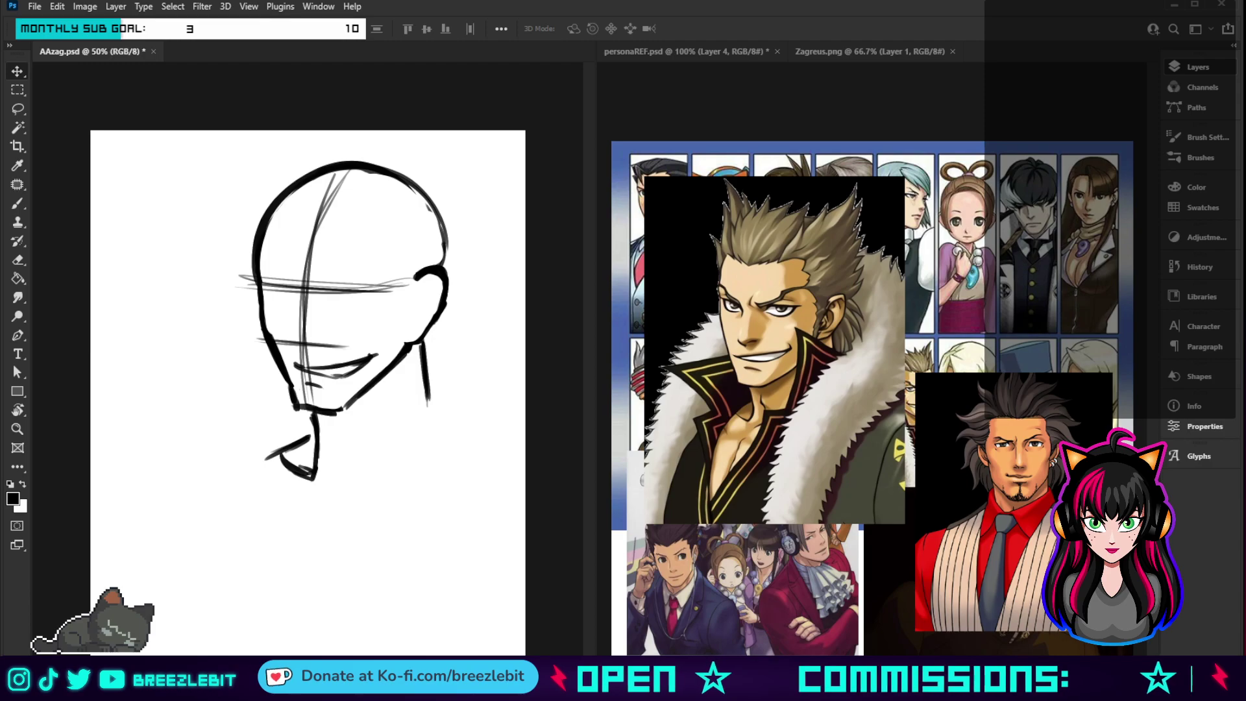
- Add a new layer and convert the Background holding the head sketch into an ordinary movable layer
key(ctrl+shift+alt+n)
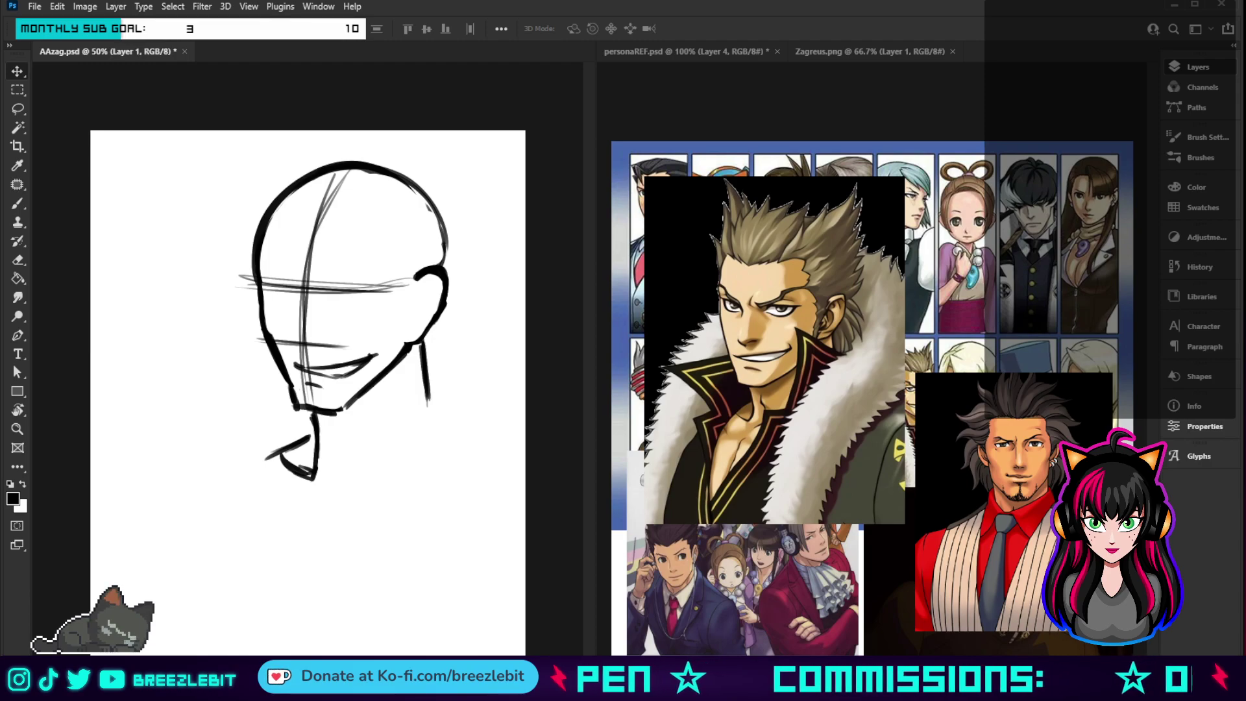
key(alt+bracketleft)
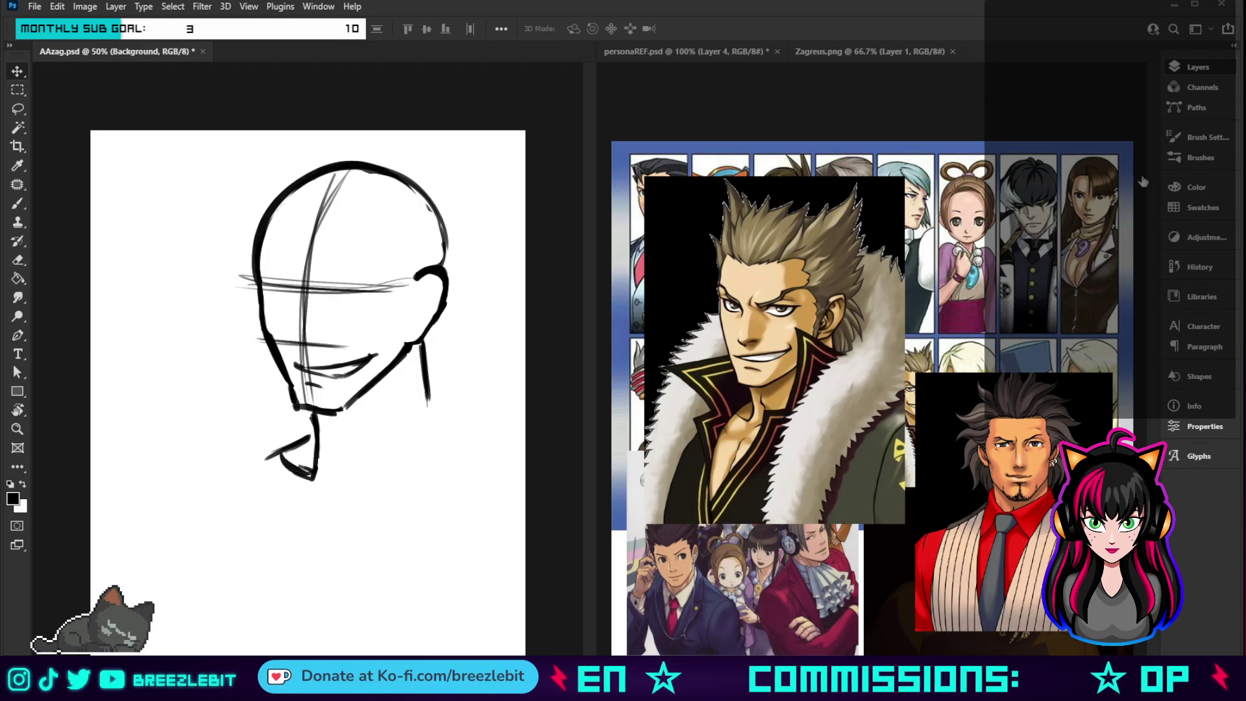
key(ctrl+t)
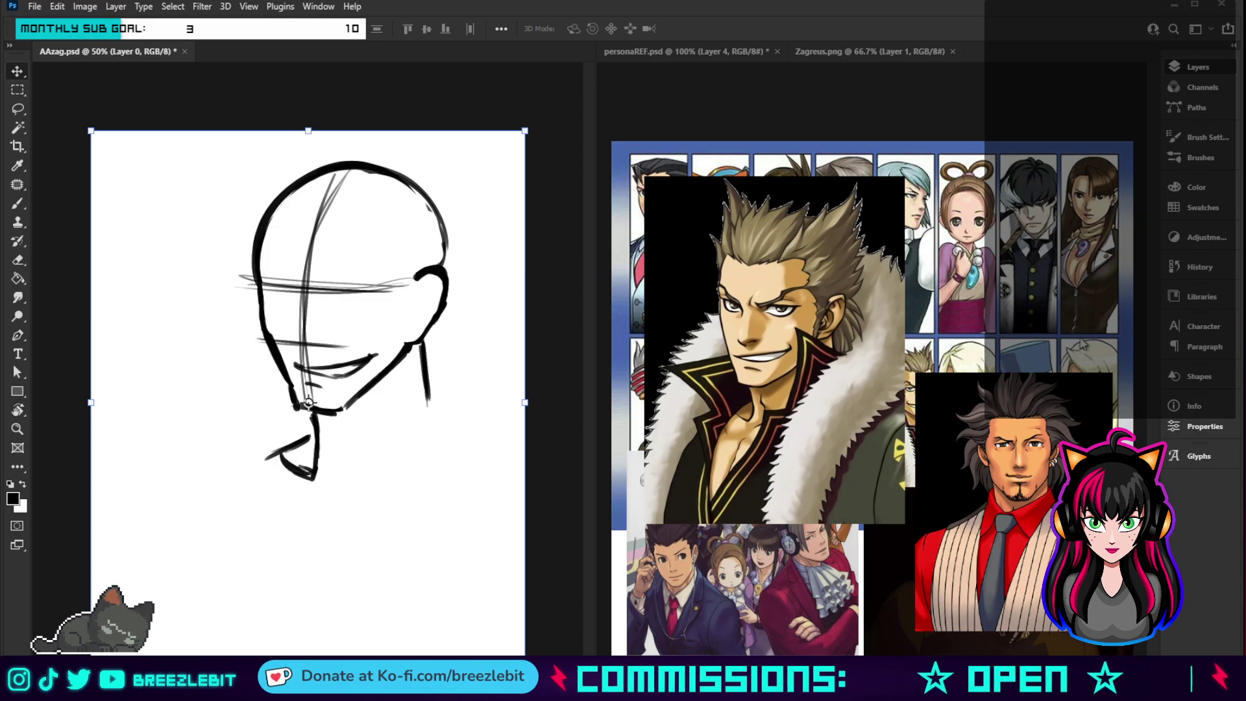
key(Return)
key(ctrl+t)
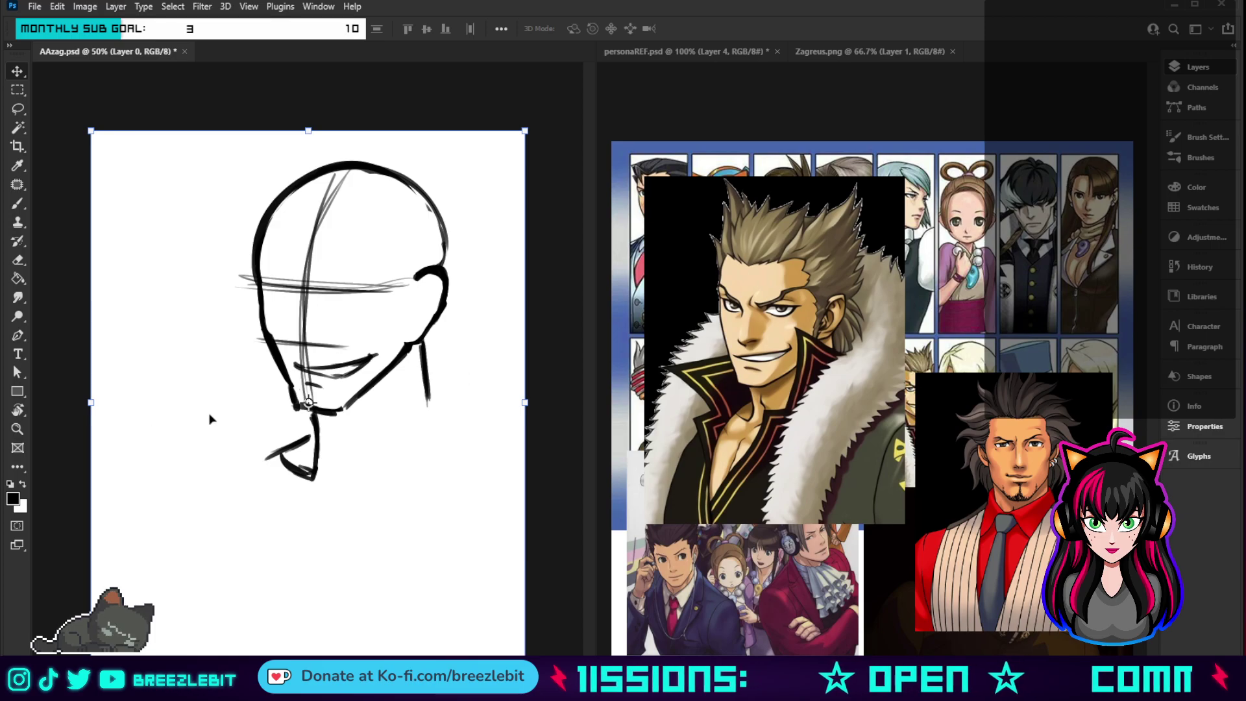
- Move the head sketch to the left on the canvas and flatten the image onto white
drag(341, 382, 290, 384)
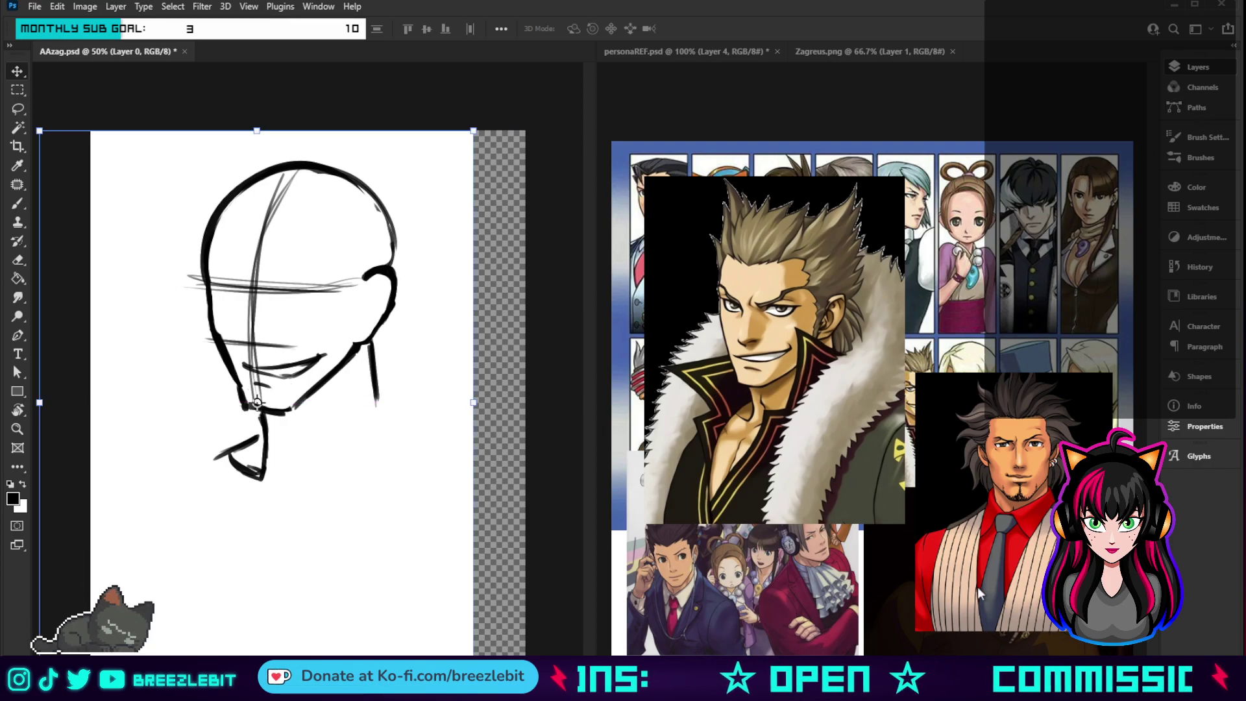
key(ctrl+z)
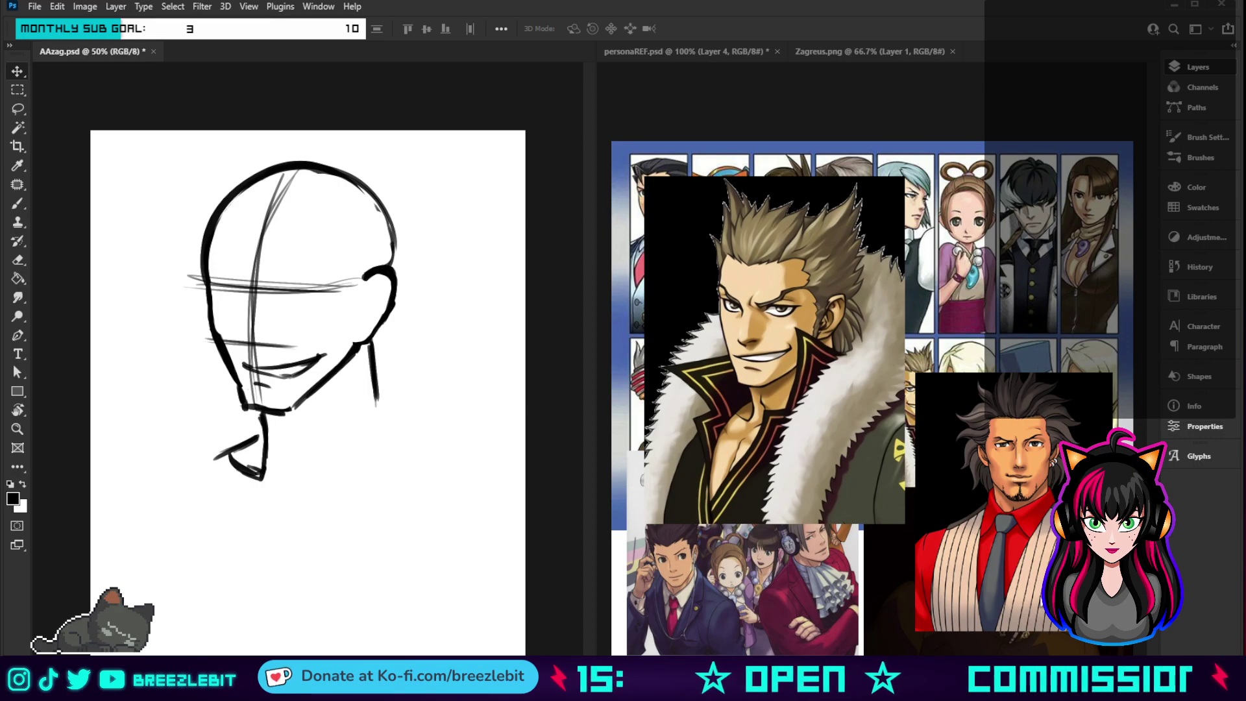
- Convert the flattened Background with the repositioned sketch into an ordinary layer
key(ctrl+j)
key(ctrl+t)
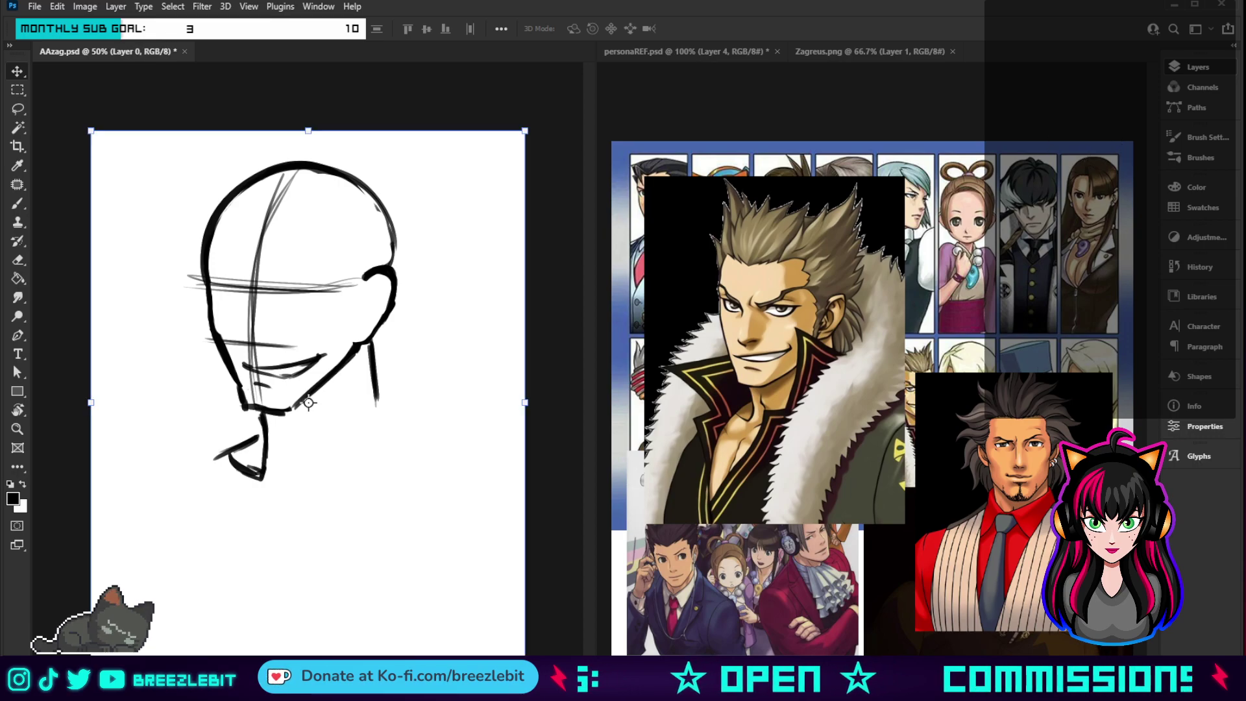
click(1066, 183)
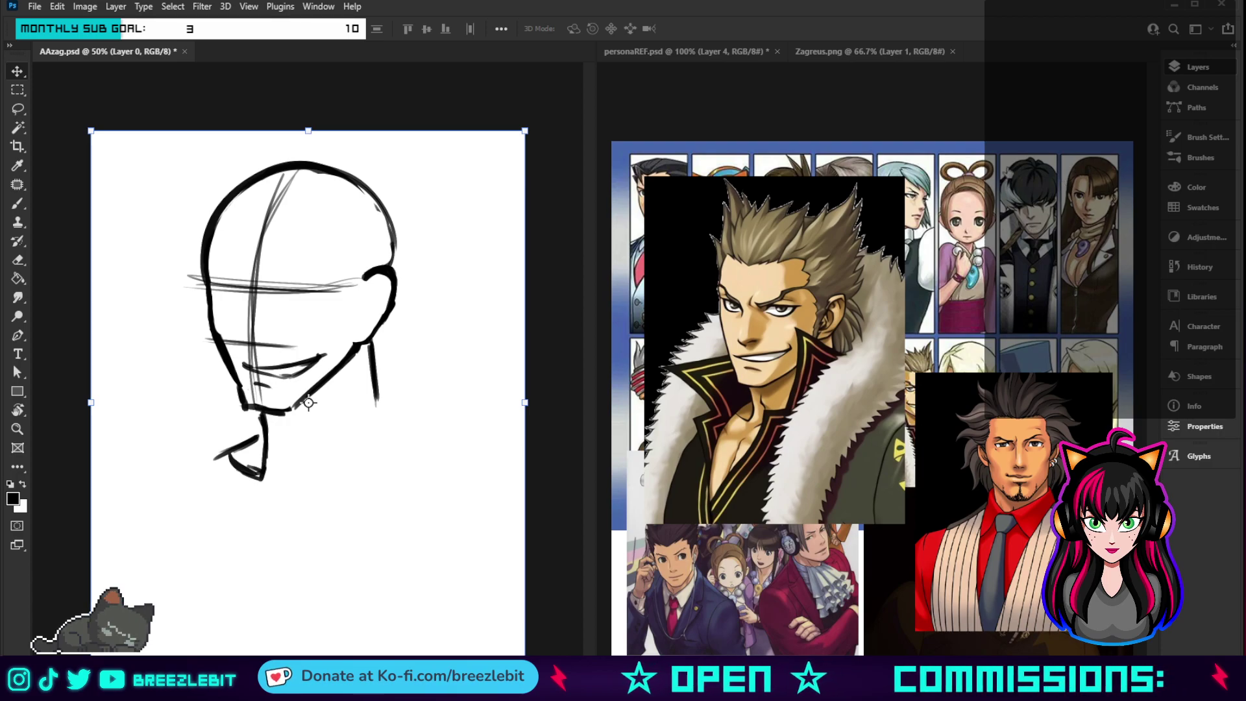
- Paint over the entire head sketch in white with a greatly enlarged brush
key(b)
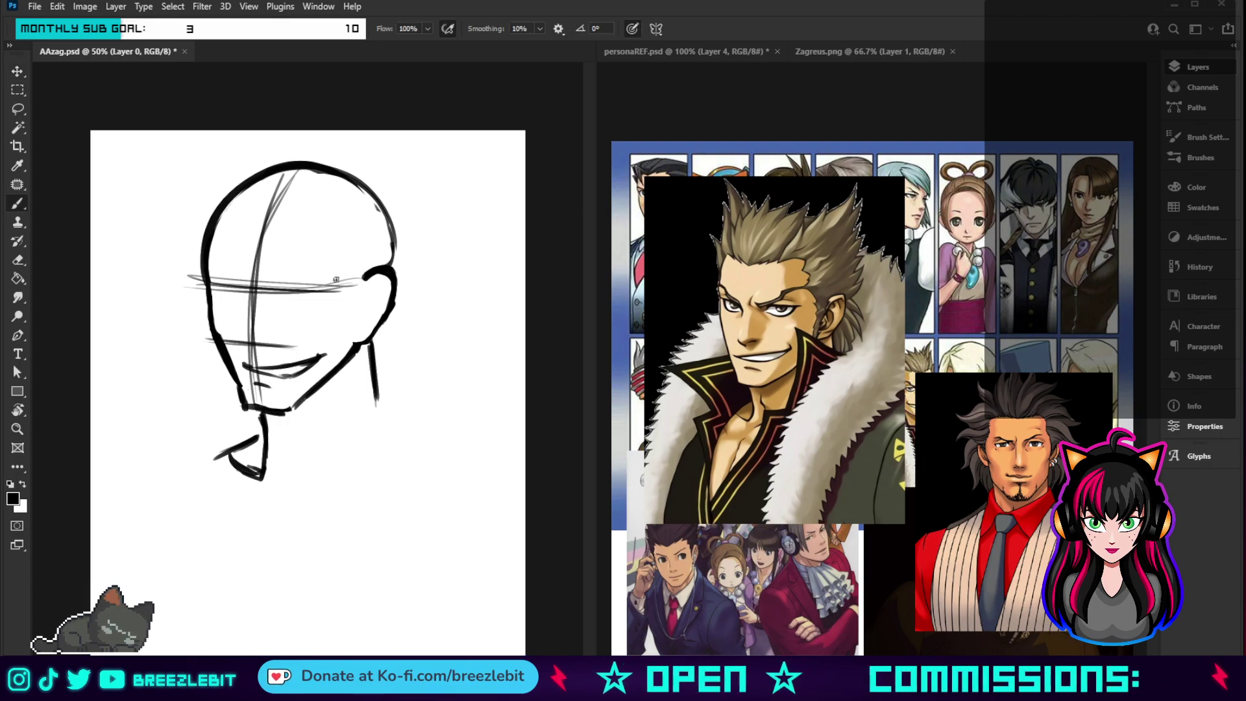
key(bracketright)
key(bracketright)
key(bracketright)
key(bracketright)
key(bracketright)
key(bracketright)
key(bracketright)
key(bracketright)
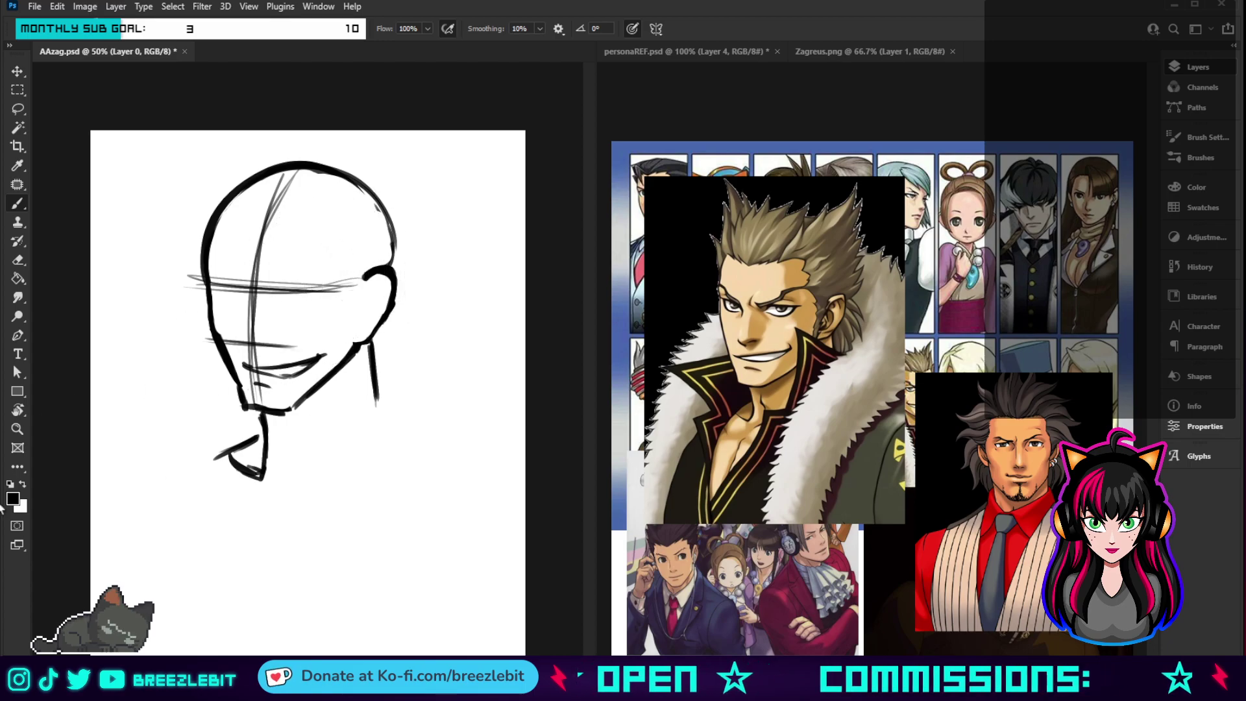
click(23, 485)
mouse_move(83, 493)
mouse_down()
mouse_move(236, 410)
mouse_move(252, 377)
mouse_move(238, 287)
mouse_move(304, 281)
mouse_move(302, 239)
mouse_up()
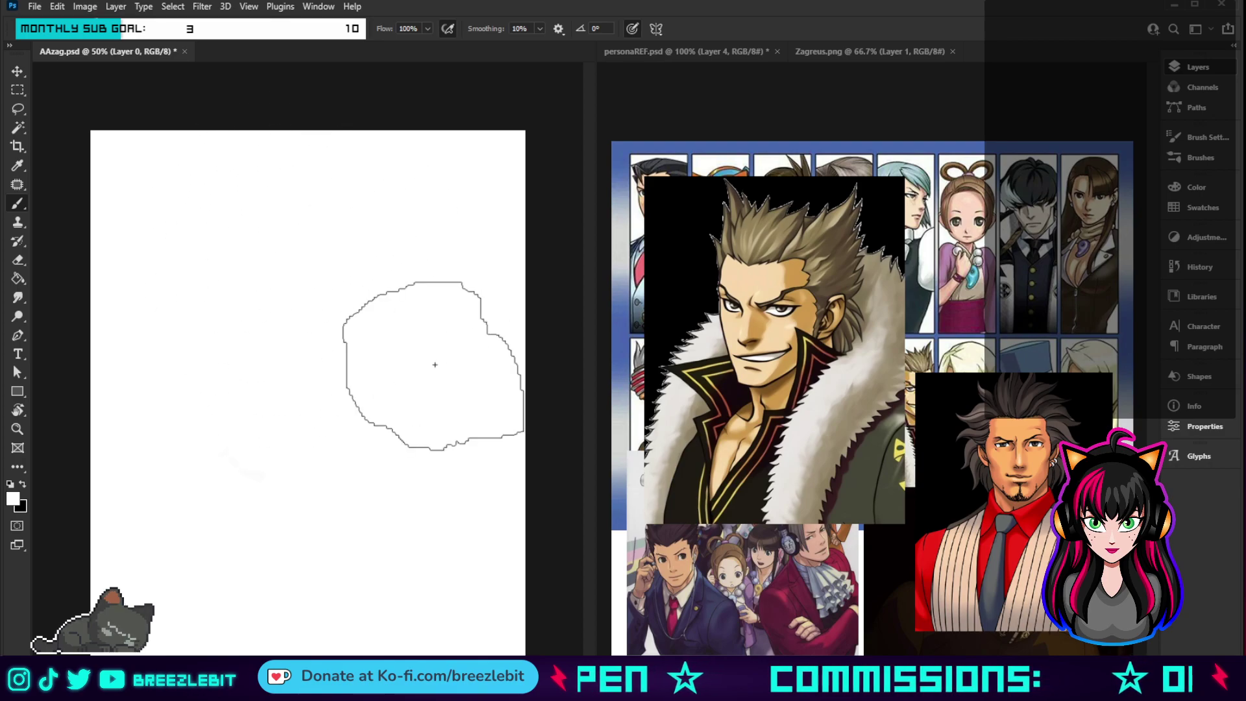
- Undo the white overpainting of the head sketch and duplicate the sketch layer
key(ctrl+z)
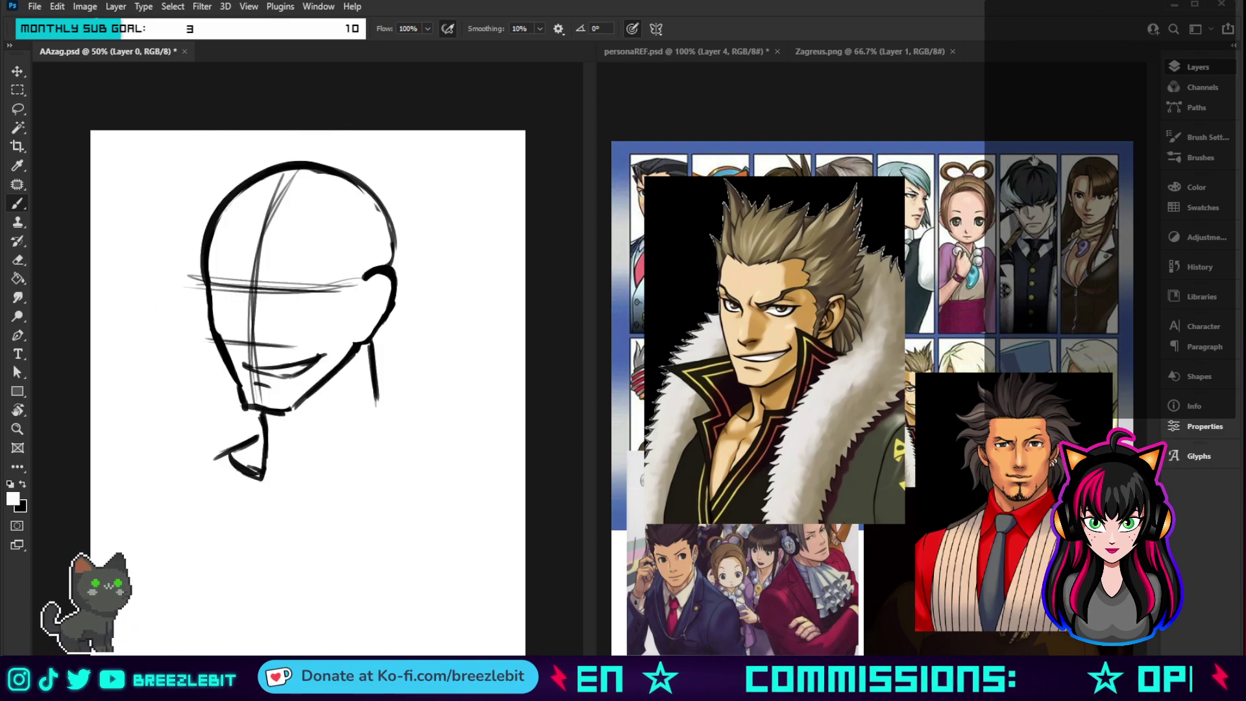
key(ctrl+j)
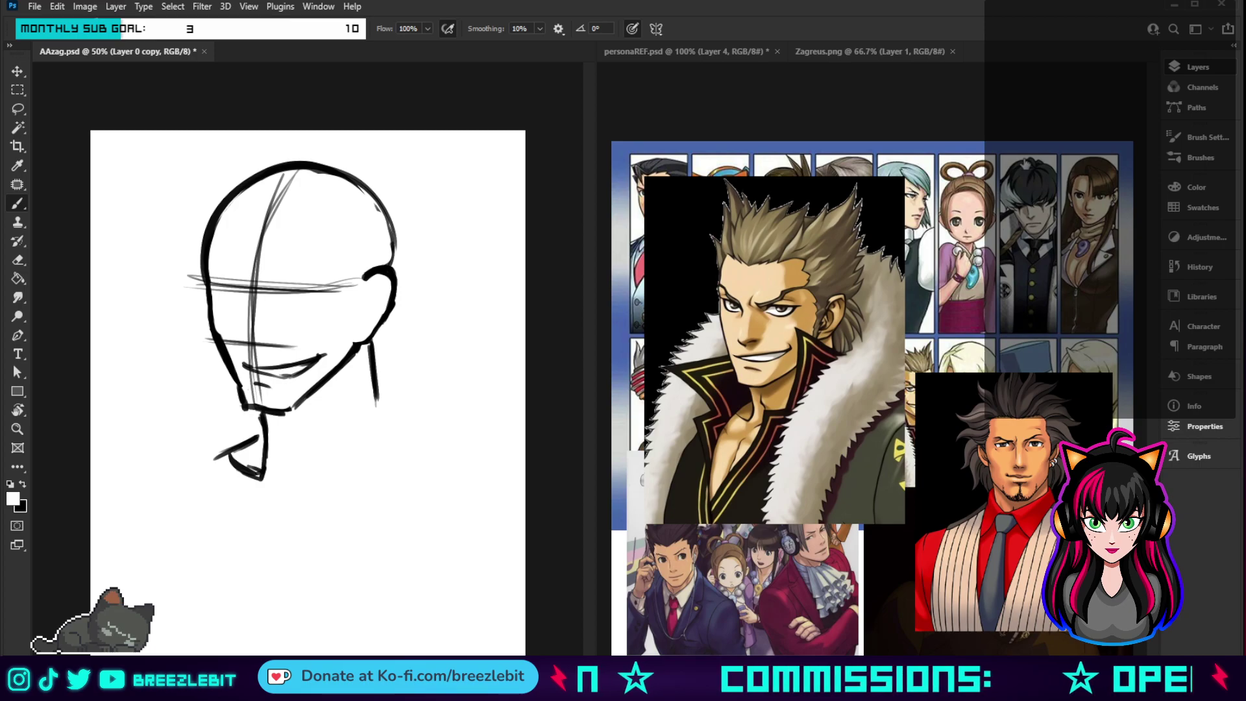
- Select and delete the white background around the head sketch on the duplicate layer, then deselect and show the layer beneath
key(w)
click(334, 328)
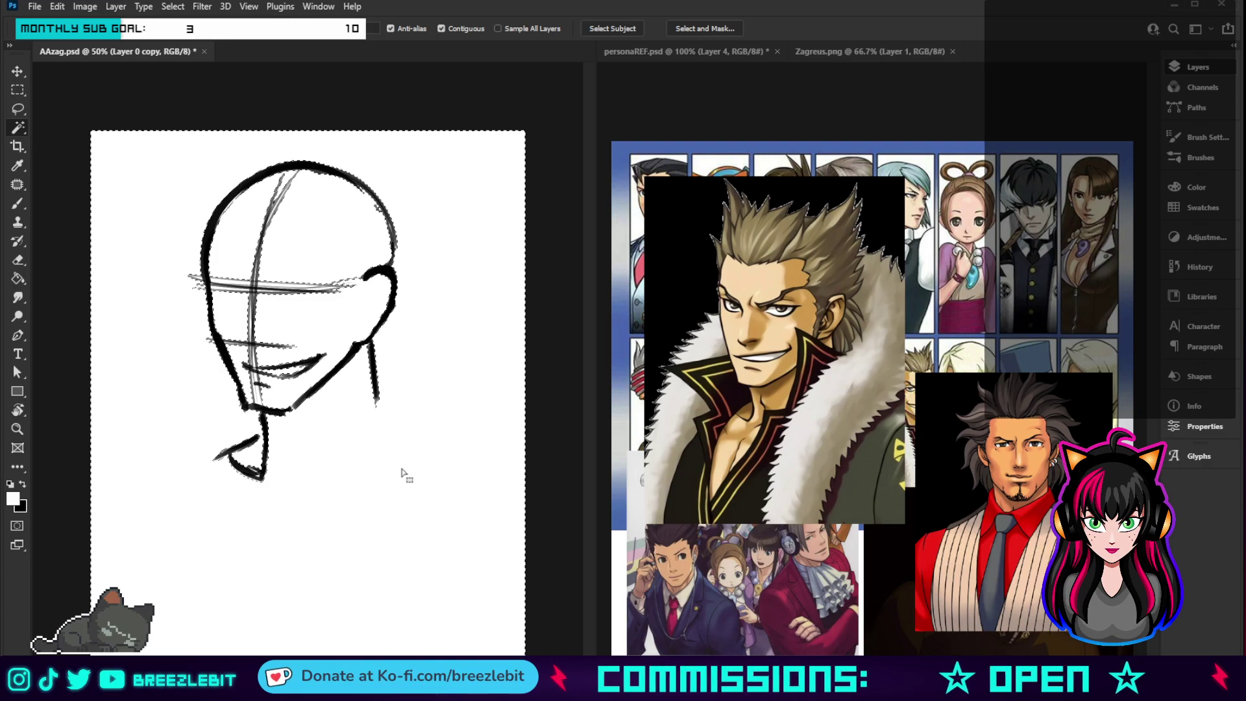
key(Delete)
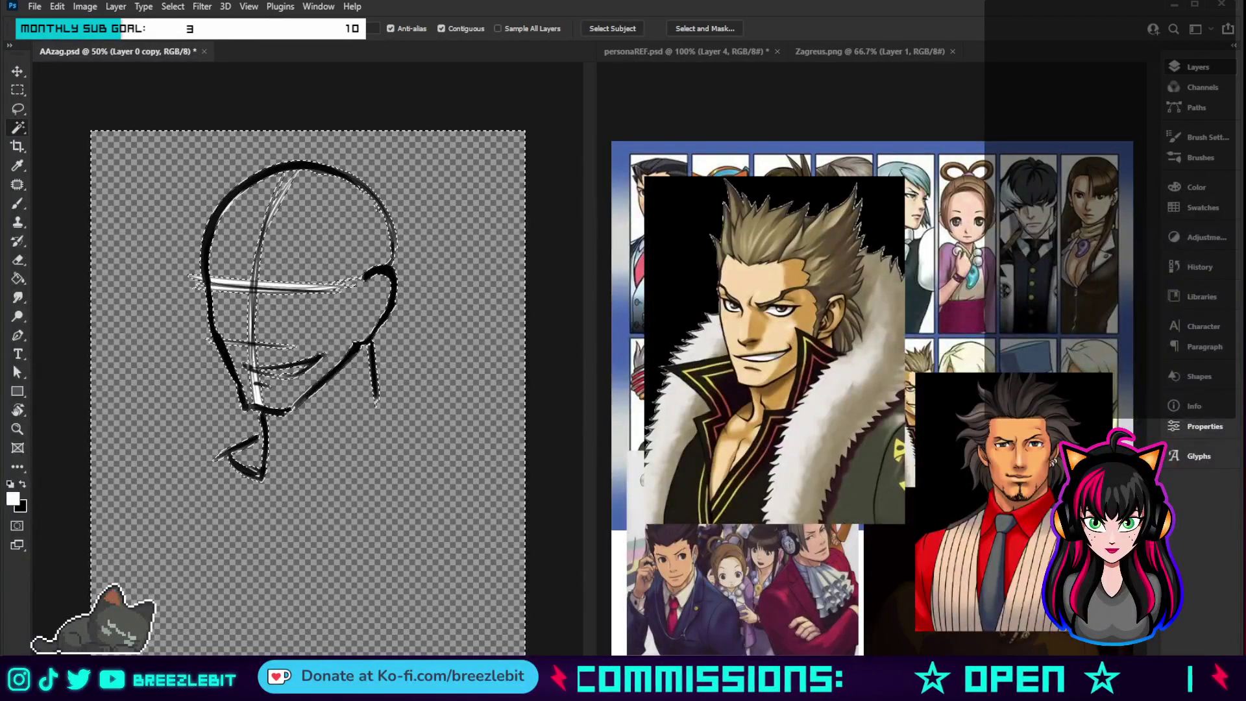
key(ctrl+d)
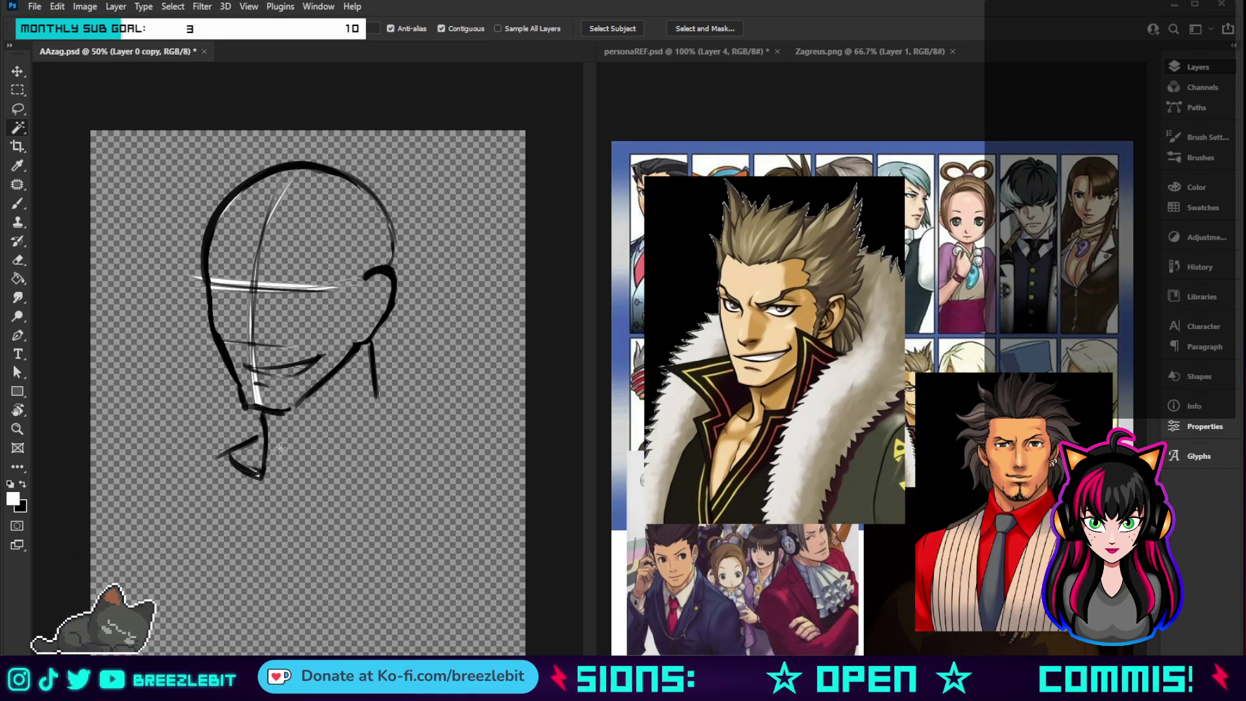
click(994, 174)
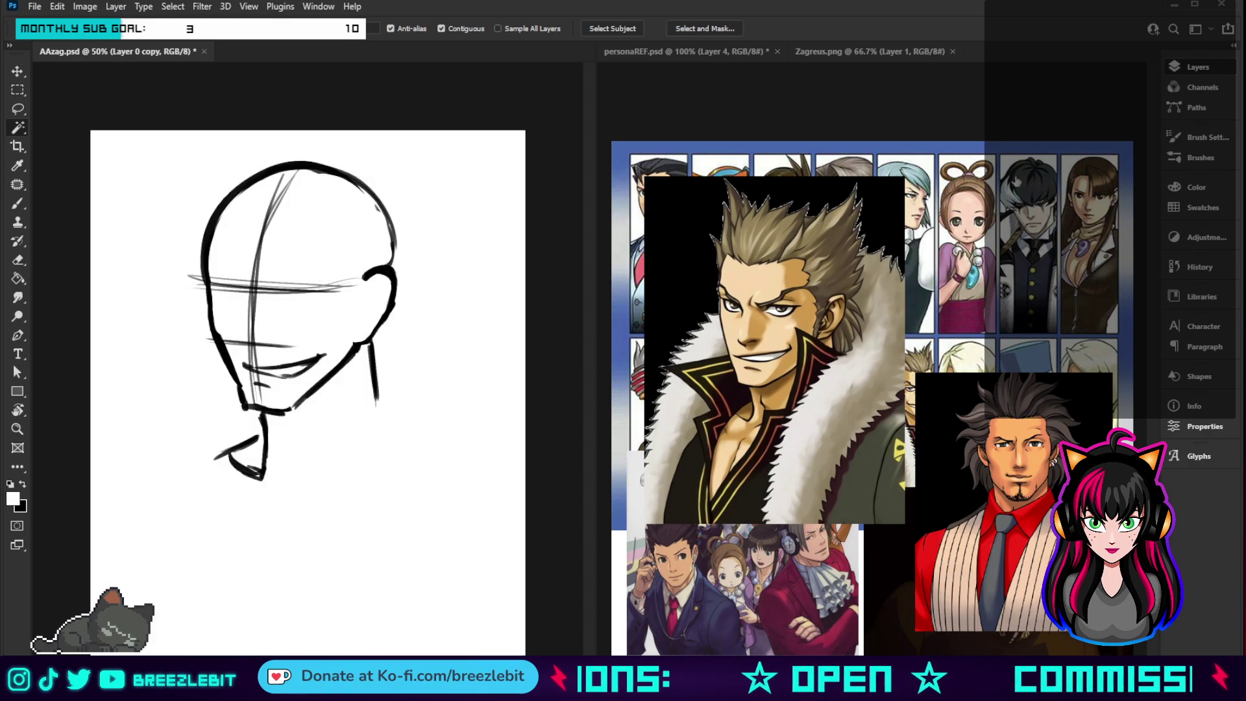
- With a much smaller black brush, extend the back of the neck into a shoulder slope and add the throat tendon strokes
key(b)
key([)
key([)
key([)
key([)
key([)
key([)
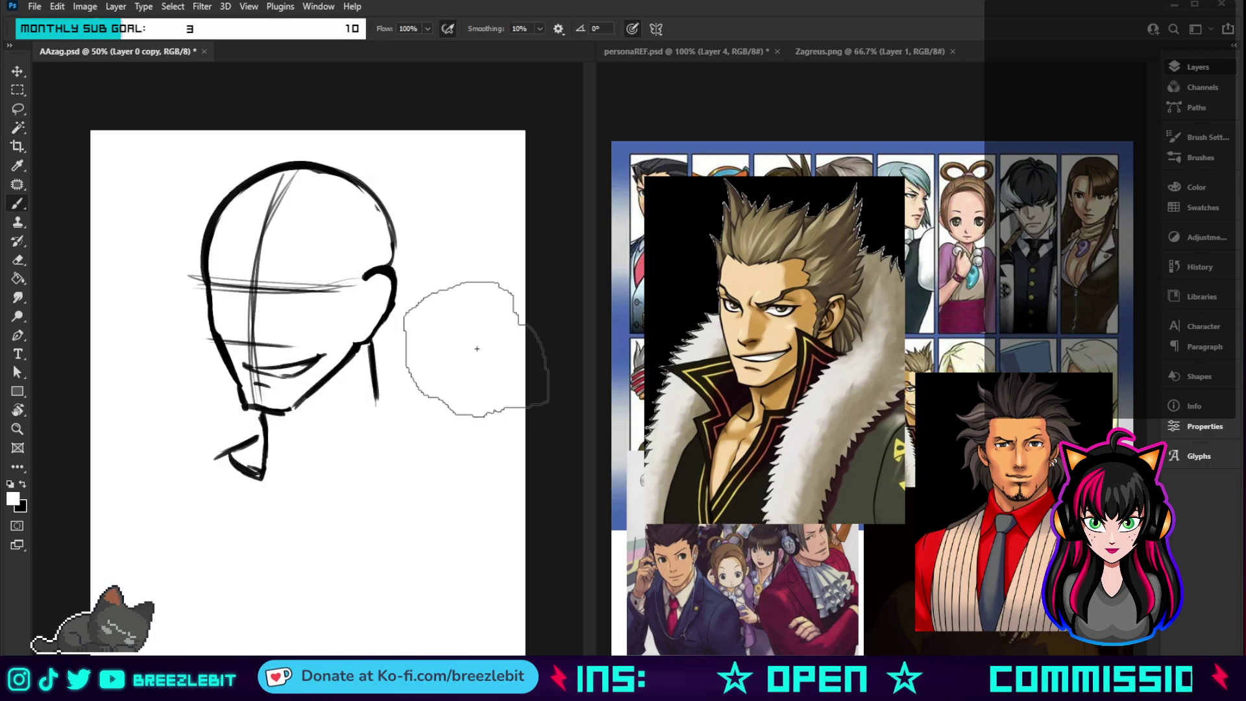
key(bracketleft)
key(bracketleft)
key(bracketleft)
key(x)
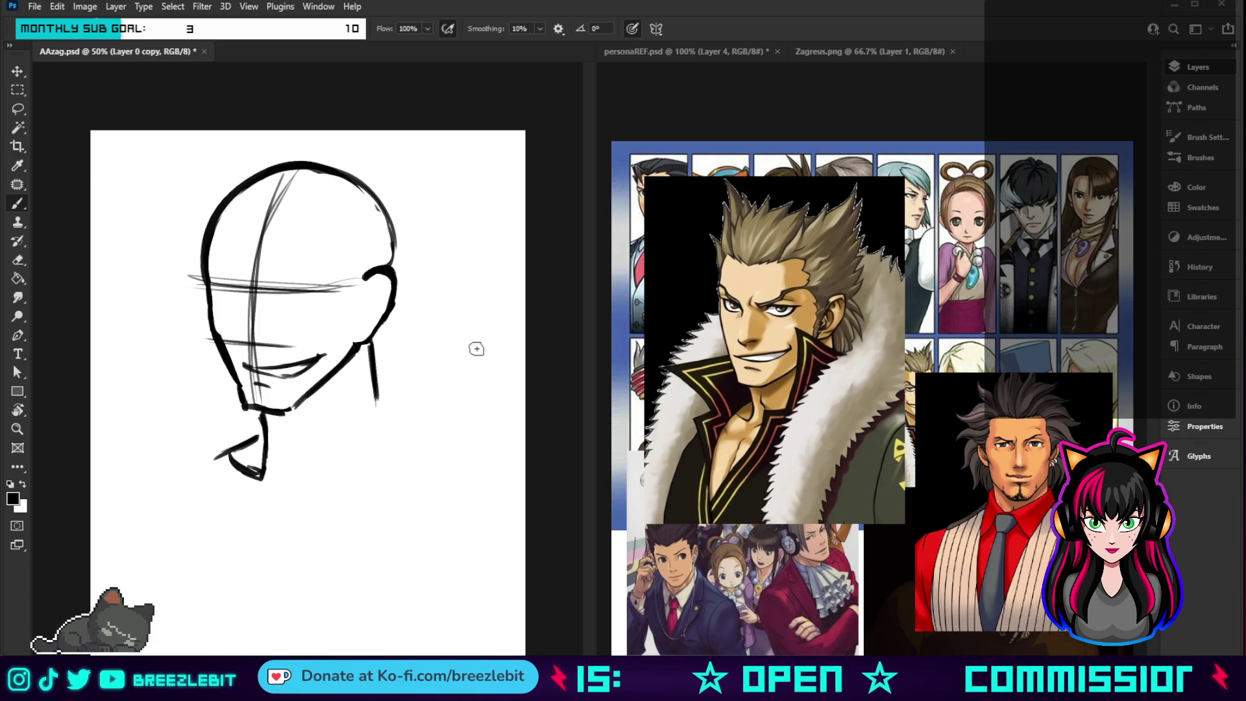
mouse_move(375, 397)
mouse_down()
mouse_move(381, 445)
mouse_move(432, 477)
mouse_up()
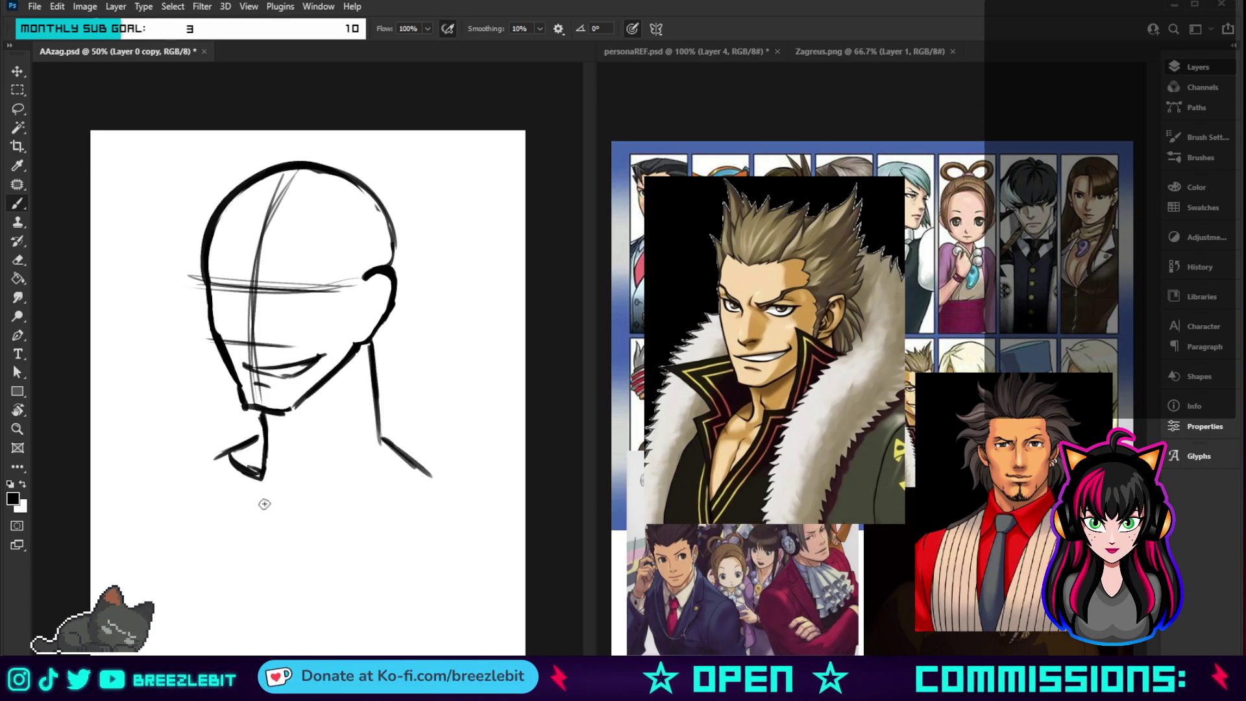
drag(282, 442, 291, 471)
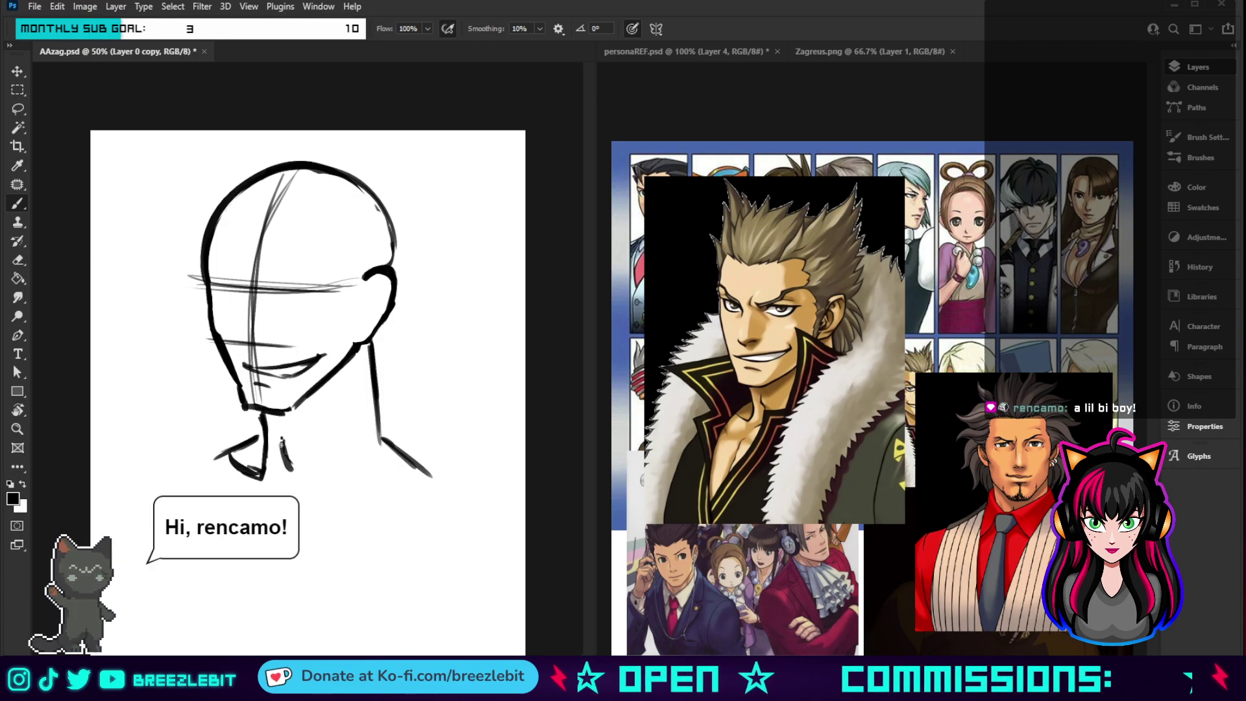
drag(281, 438, 296, 474)
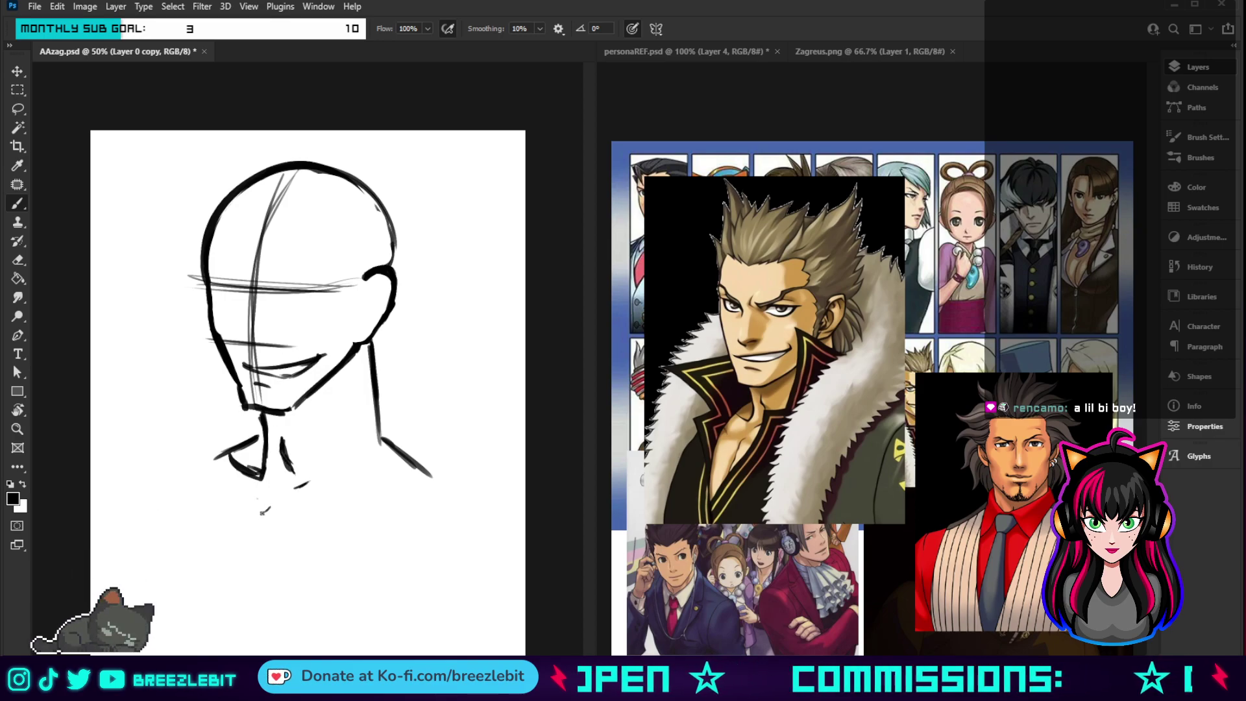
- Sketch the chest centre line, the rounded shoulder on the chin side and the inner collarbone marks at the throat
drag(254, 528, 247, 592)
mouse_move(208, 481)
mouse_down()
mouse_move(180, 484)
mouse_move(208, 462)
mouse_move(144, 483)
mouse_up()
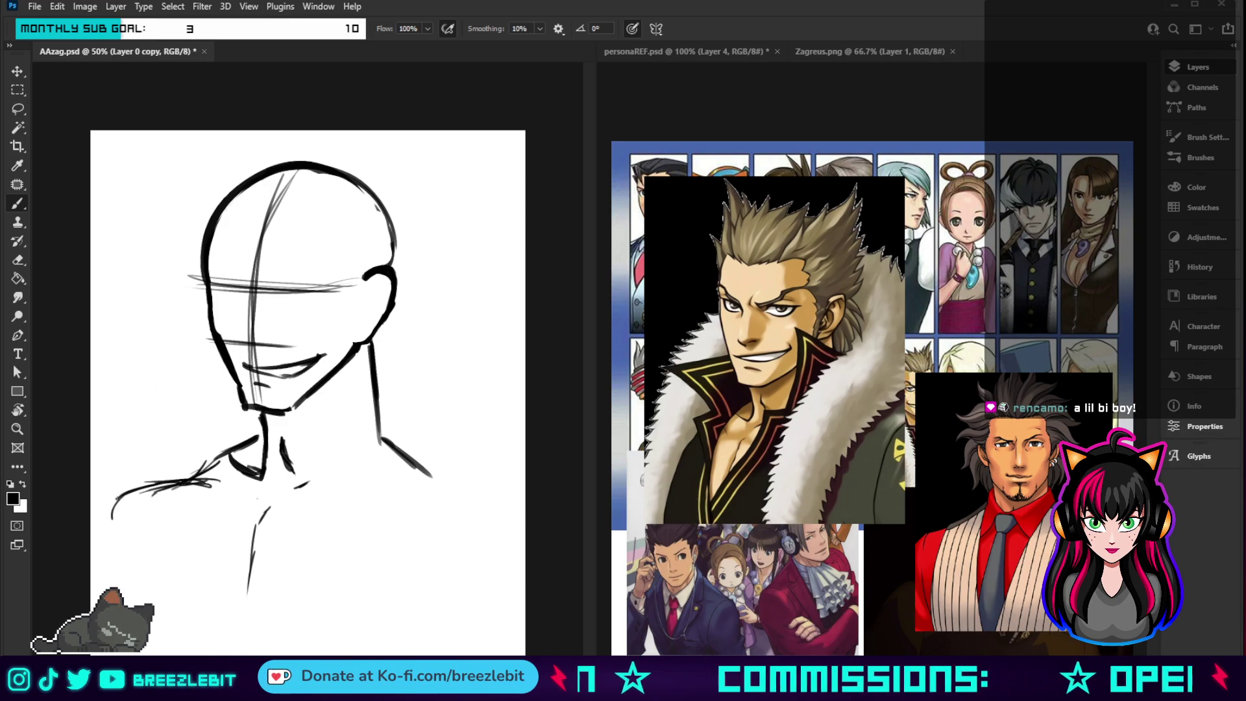
mouse_move(217, 479)
mouse_down()
mouse_move(120, 495)
mouse_move(112, 527)
mouse_up()
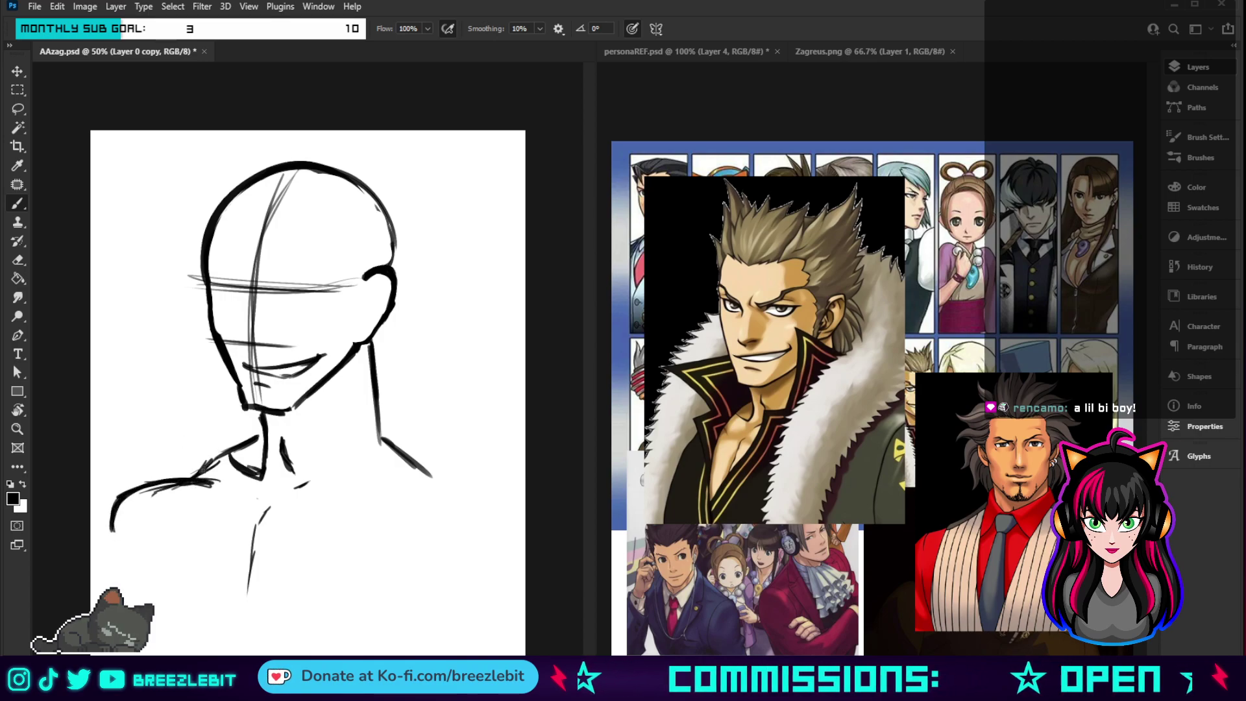
mouse_move(229, 472)
mouse_down()
mouse_move(253, 467)
mouse_move(241, 464)
mouse_move(229, 480)
mouse_move(252, 477)
mouse_up()
drag(270, 449, 267, 475)
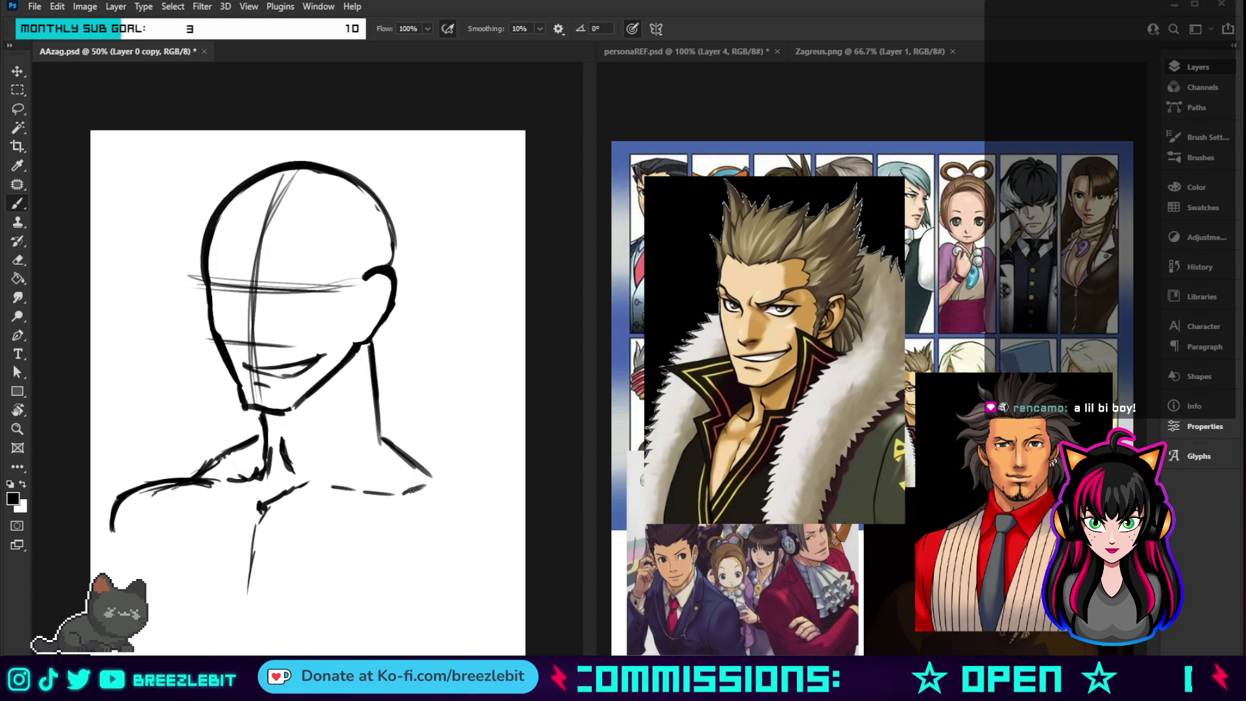
- Draw the shoulder and collarbone on the ear side, and strengthen the back neck line where it meets the slope
mouse_move(408, 491)
mouse_down()
mouse_move(457, 484)
mouse_move(524, 522)
mouse_up()
mouse_move(464, 487)
mouse_down()
mouse_move(511, 510)
mouse_move(519, 536)
mouse_up()
mouse_move(474, 483)
mouse_down()
mouse_move(435, 482)
mouse_move(362, 495)
mouse_up()
drag(429, 476, 383, 449)
mouse_move(372, 354)
mouse_down()
mouse_move(383, 461)
mouse_move(387, 442)
mouse_move(428, 474)
mouse_move(389, 450)
mouse_move(395, 481)
mouse_up()
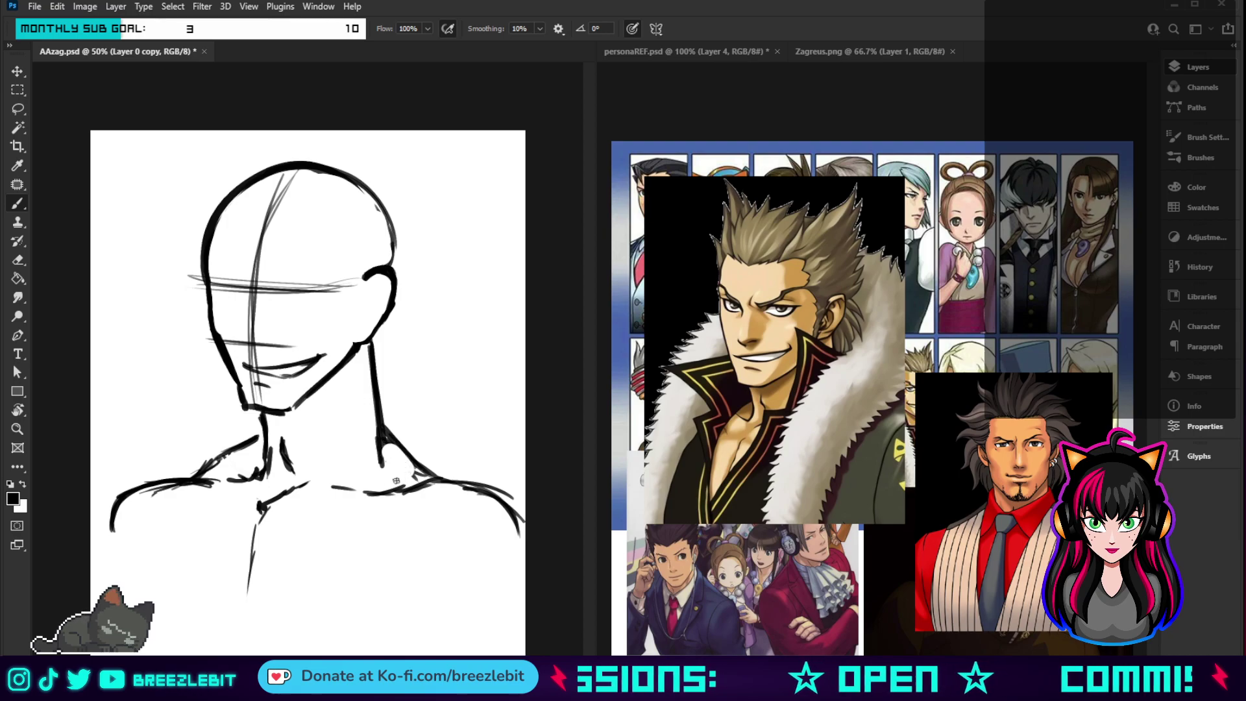
- Refine the slopes between neck and shoulders, and thicken the chin-side shoulder while extending it into the upper arm
mouse_move(250, 440)
mouse_down()
mouse_move(188, 471)
mouse_move(230, 481)
mouse_move(232, 469)
mouse_move(211, 487)
mouse_up()
drag(262, 444, 207, 483)
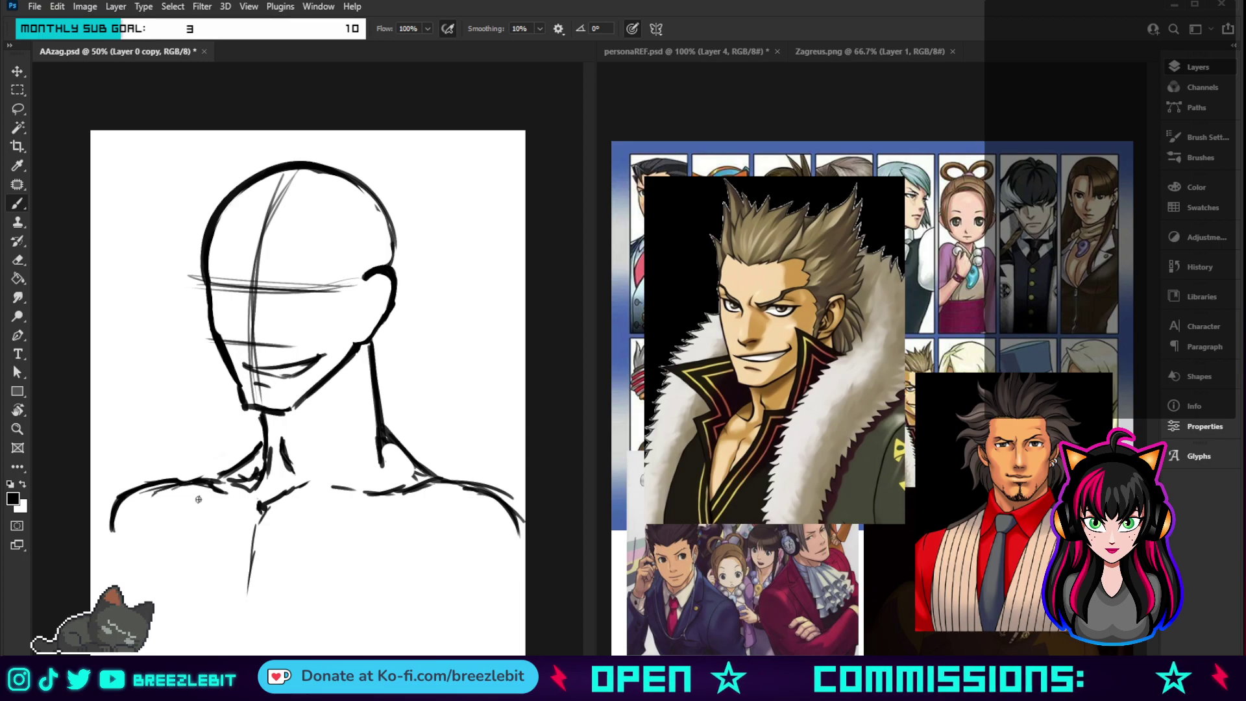
mouse_move(376, 404)
mouse_down()
mouse_move(380, 475)
mouse_move(381, 419)
mouse_move(381, 438)
mouse_move(379, 426)
mouse_move(430, 483)
mouse_up()
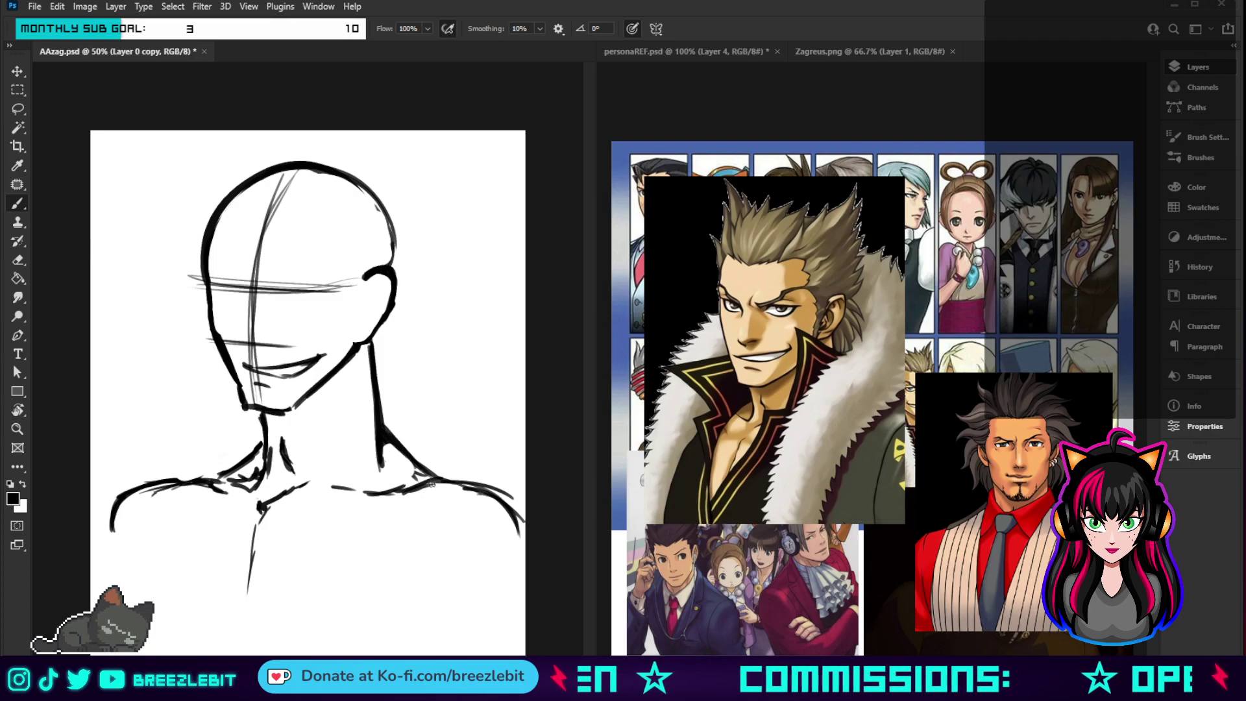
mouse_move(234, 500)
mouse_down()
mouse_move(190, 481)
mouse_move(144, 484)
mouse_move(109, 513)
mouse_move(107, 557)
mouse_up()
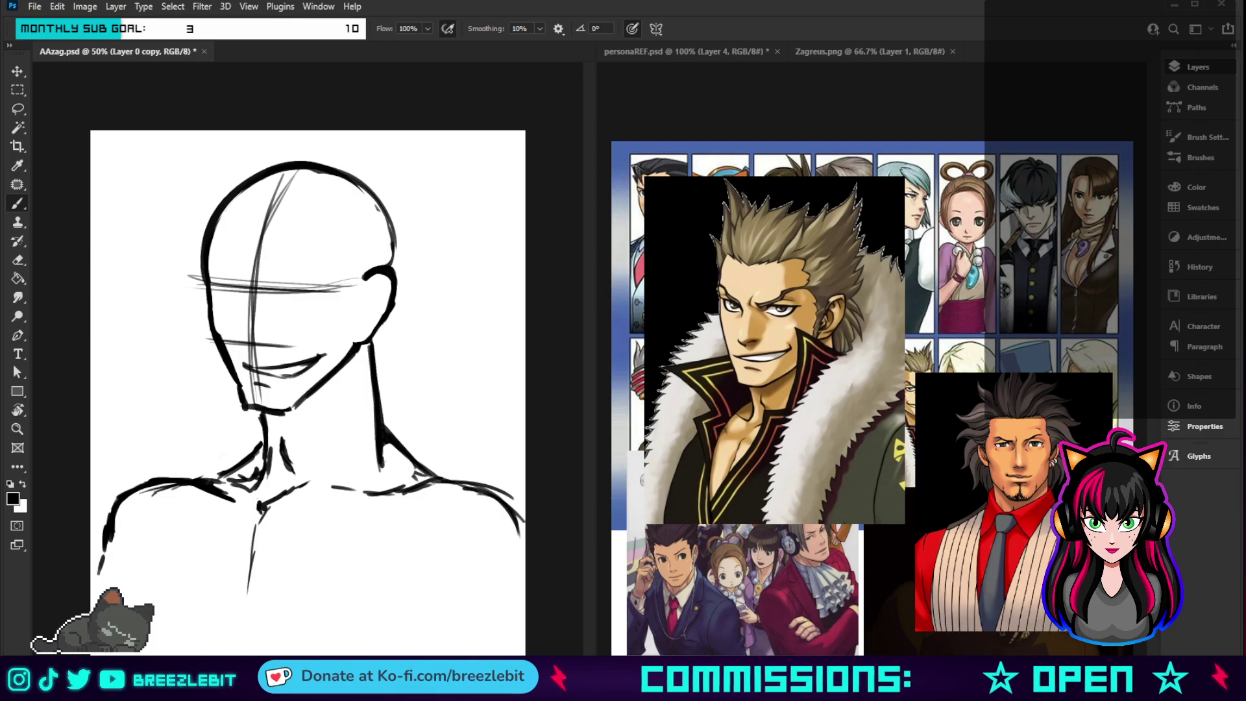
- Show the Zagreus.png reference enlarged on his head and shoulders beside the slightly enlarged AAzag.psd canvas
click(843, 51)
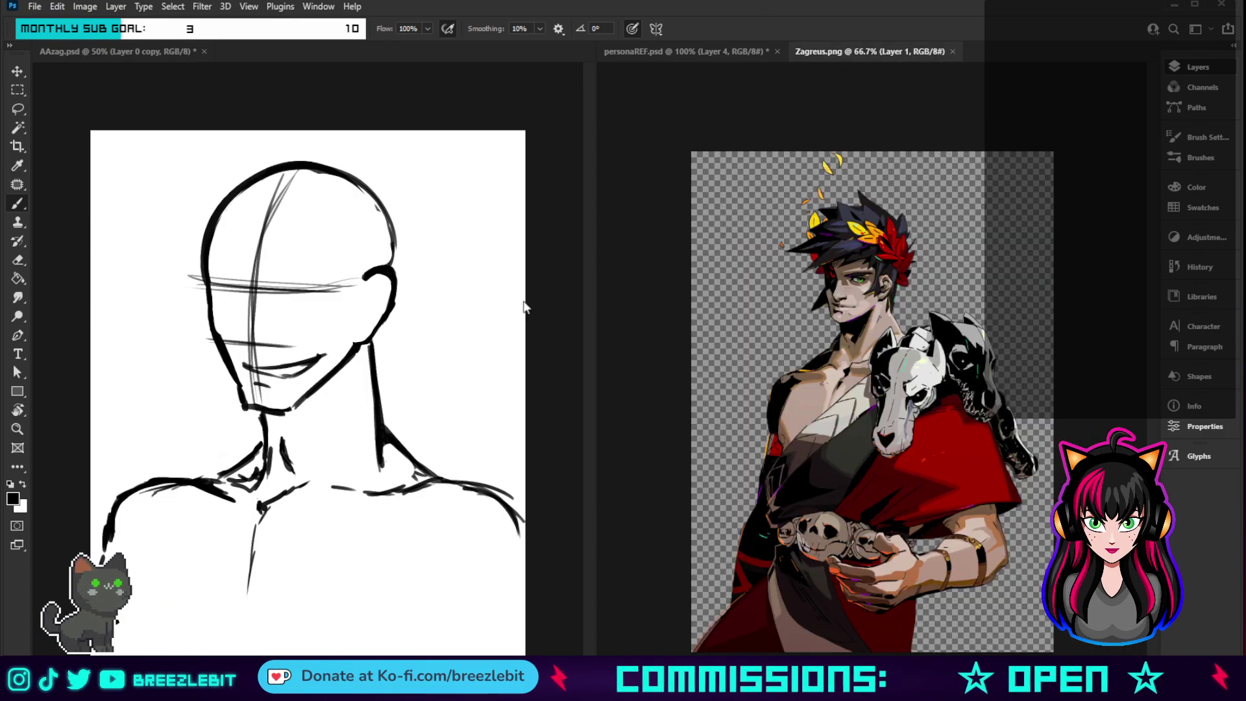
key(z)
drag(938, 261, 1091, 132)
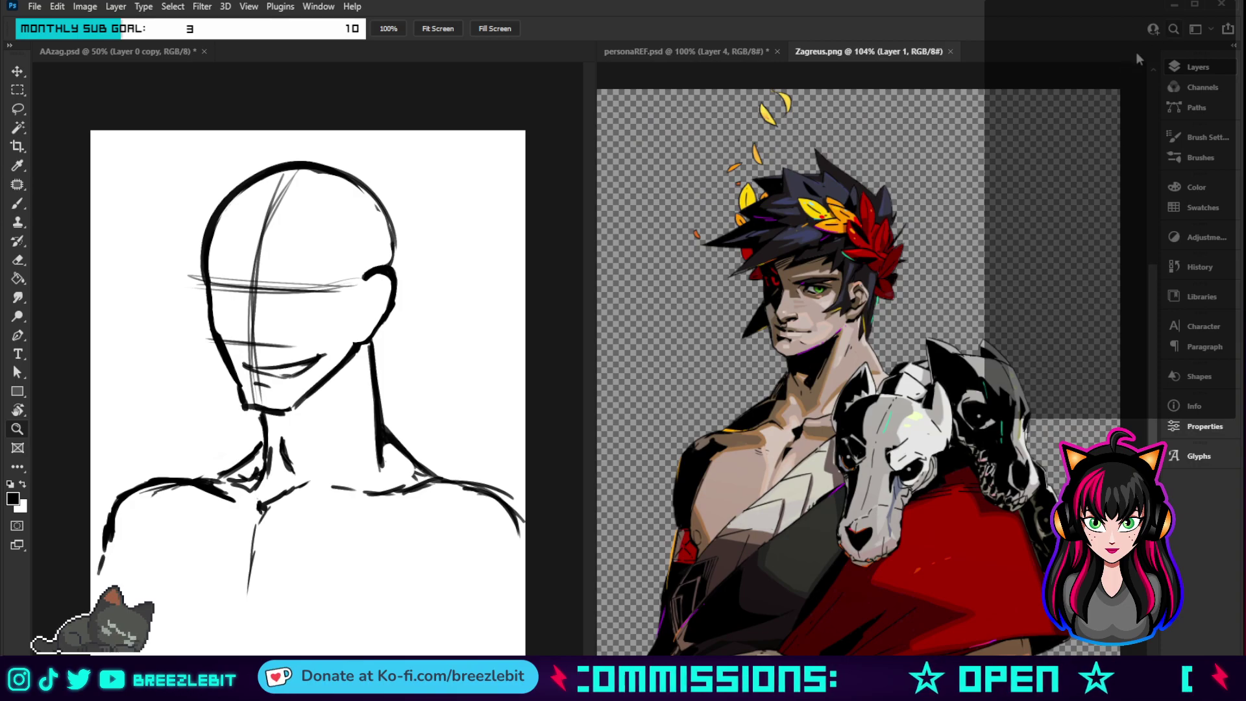
mouse_move(976, 350)
mouse_down()
mouse_move(1051, 351)
mouse_move(1005, 365)
mouse_move(976, 345)
mouse_move(986, 338)
mouse_up()
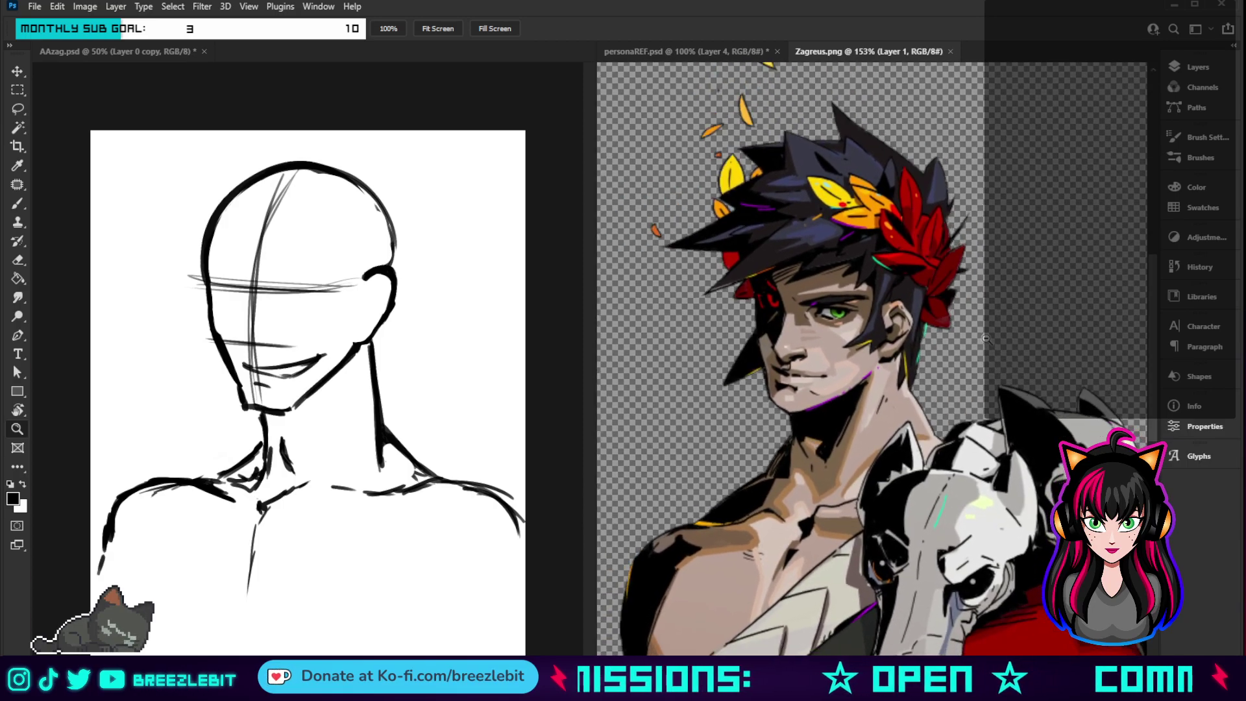
click(422, 460)
drag(416, 485, 417, 486)
key(b)
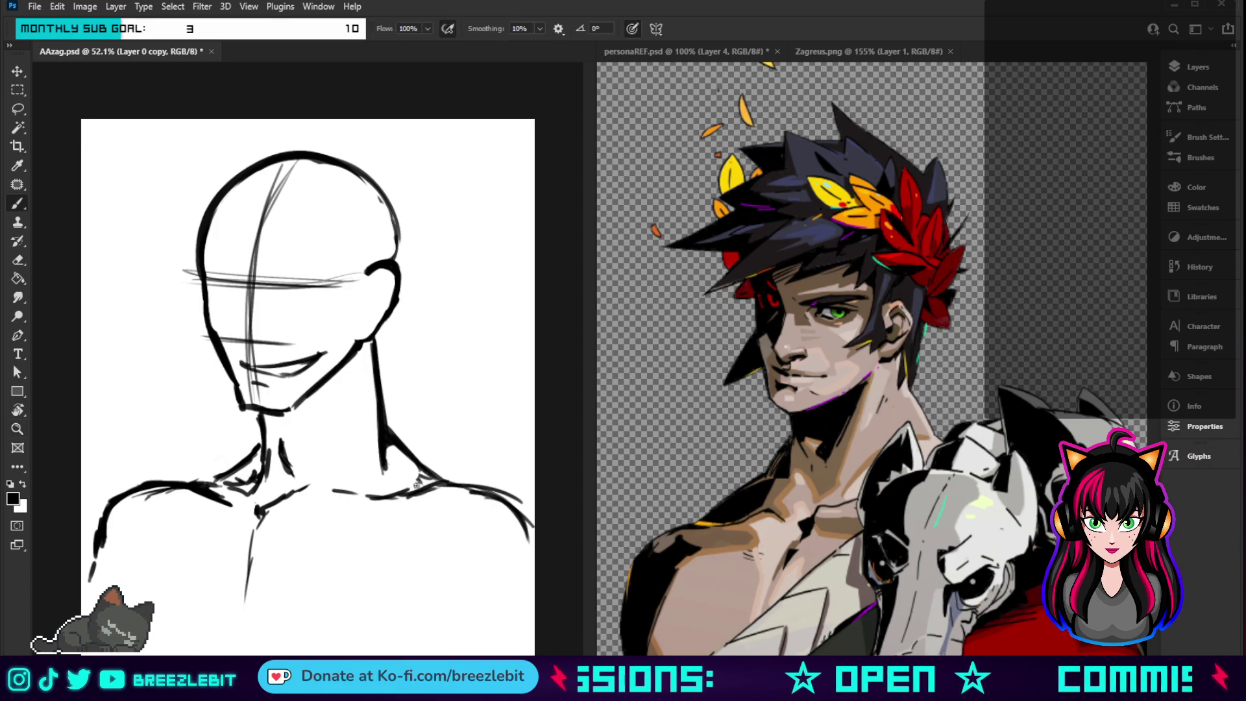
mouse_move(368, 512)
mouse_down()
mouse_move(497, 493)
mouse_move(386, 535)
mouse_up()
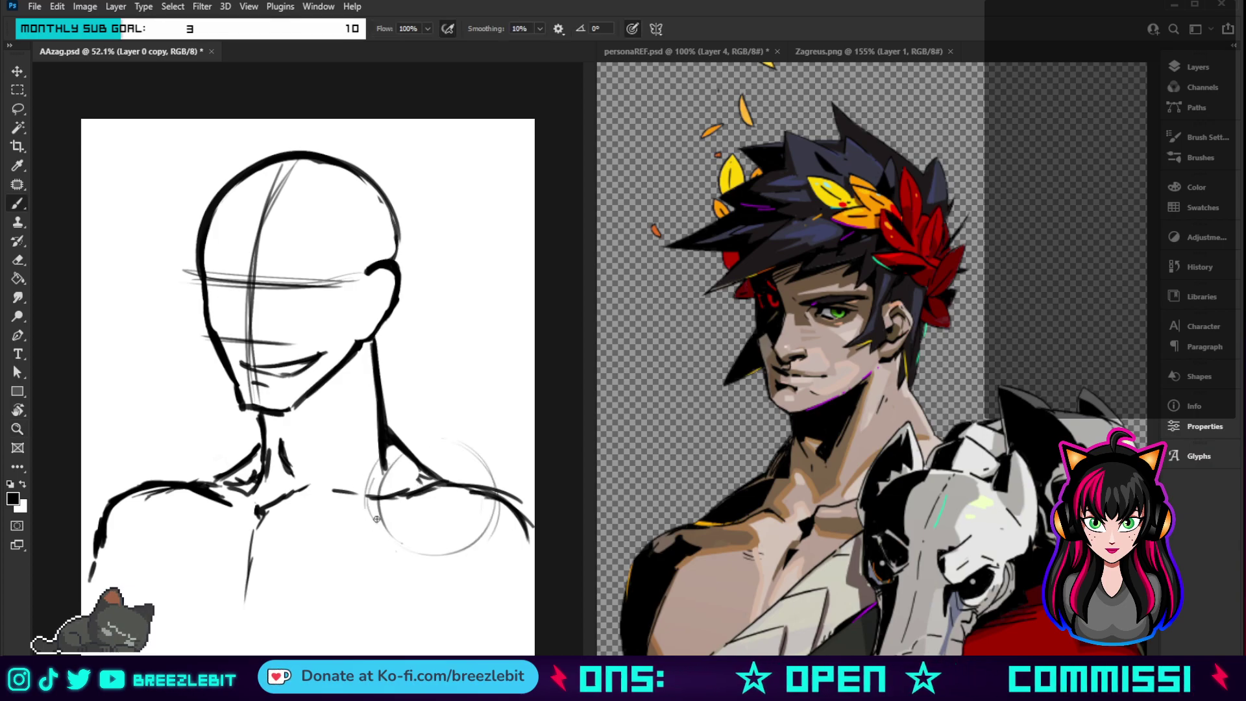
key(ctrl+z)
key(ctrl+z)
key(ctrl+z)
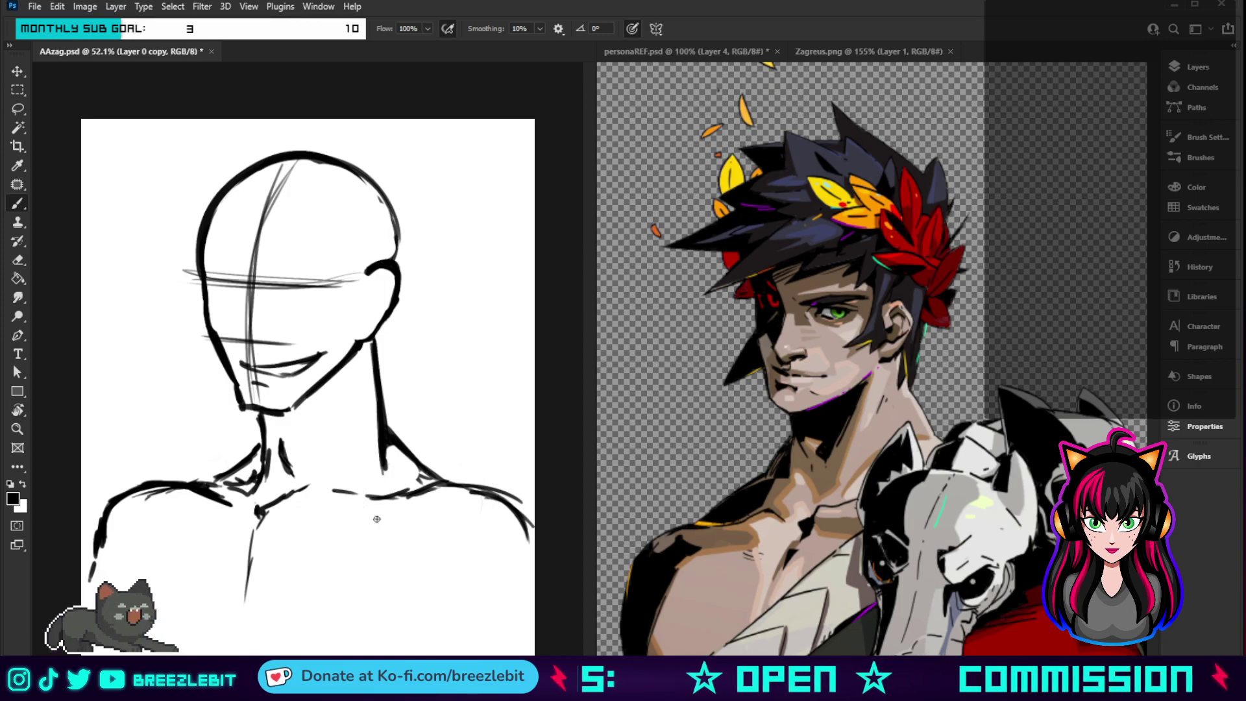
- Sketch a circular guide over the ear-side shoulder and draw the animal skull ornament's two pointed ears and top contour around it
mouse_move(408, 603)
mouse_down()
mouse_move(412, 473)
mouse_move(448, 596)
mouse_up()
mouse_move(342, 555)
mouse_down()
mouse_move(355, 507)
mouse_move(472, 556)
mouse_up()
mouse_move(464, 509)
mouse_down()
mouse_move(470, 590)
mouse_move(477, 553)
mouse_move(391, 606)
mouse_move(354, 543)
mouse_move(351, 596)
mouse_move(343, 536)
mouse_move(337, 563)
mouse_move(351, 507)
mouse_move(423, 481)
mouse_move(444, 488)
mouse_move(472, 557)
mouse_up()
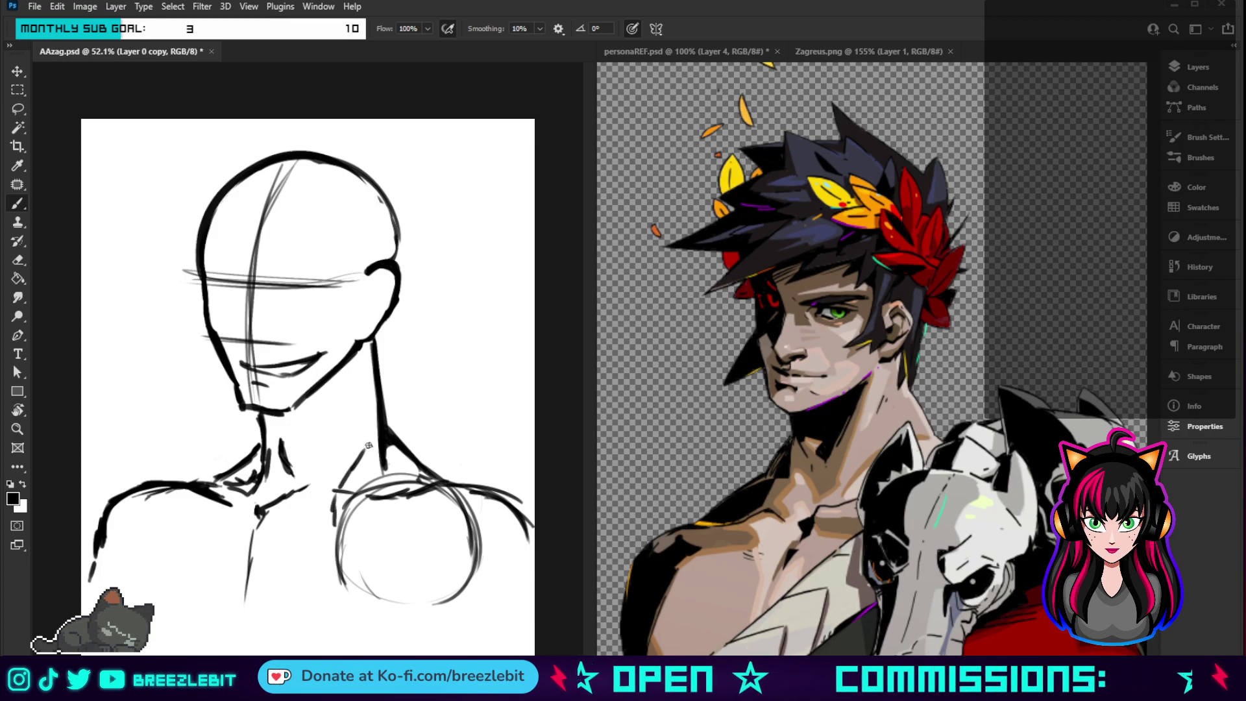
drag(369, 445, 385, 474)
mouse_move(370, 446)
mouse_down()
mouse_move(338, 487)
mouse_move(336, 525)
mouse_up()
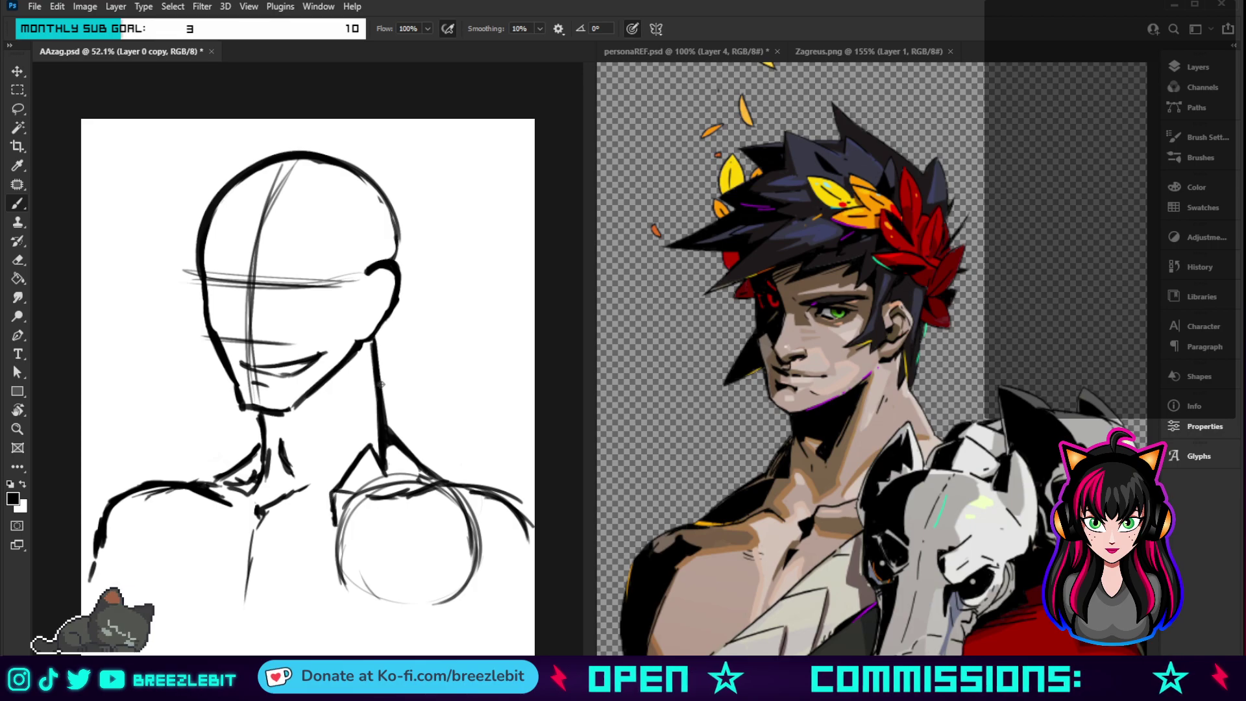
mouse_move(373, 488)
mouse_down()
mouse_move(429, 480)
mouse_move(493, 537)
mouse_up()
drag(484, 468, 446, 501)
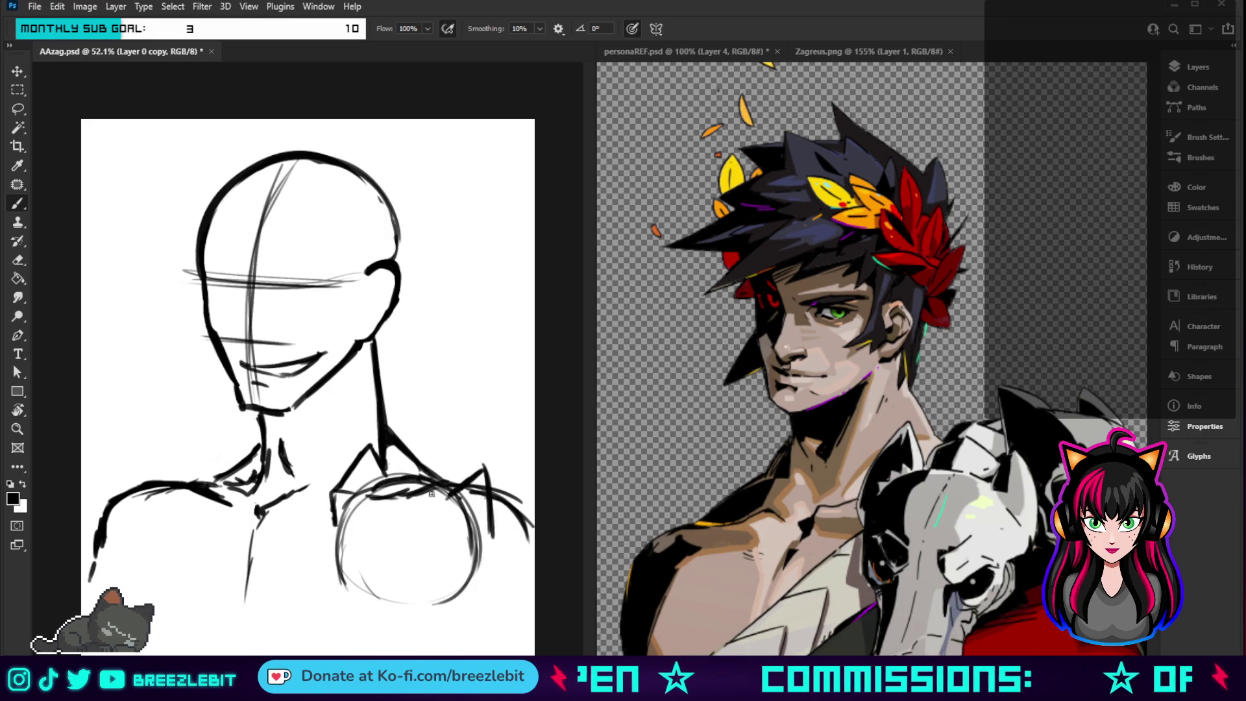
- Draw both side contours of the shoulder skull and erase most of the circular guide inside it
mouse_move(491, 539)
mouse_down()
mouse_move(454, 573)
mouse_move(471, 569)
mouse_up()
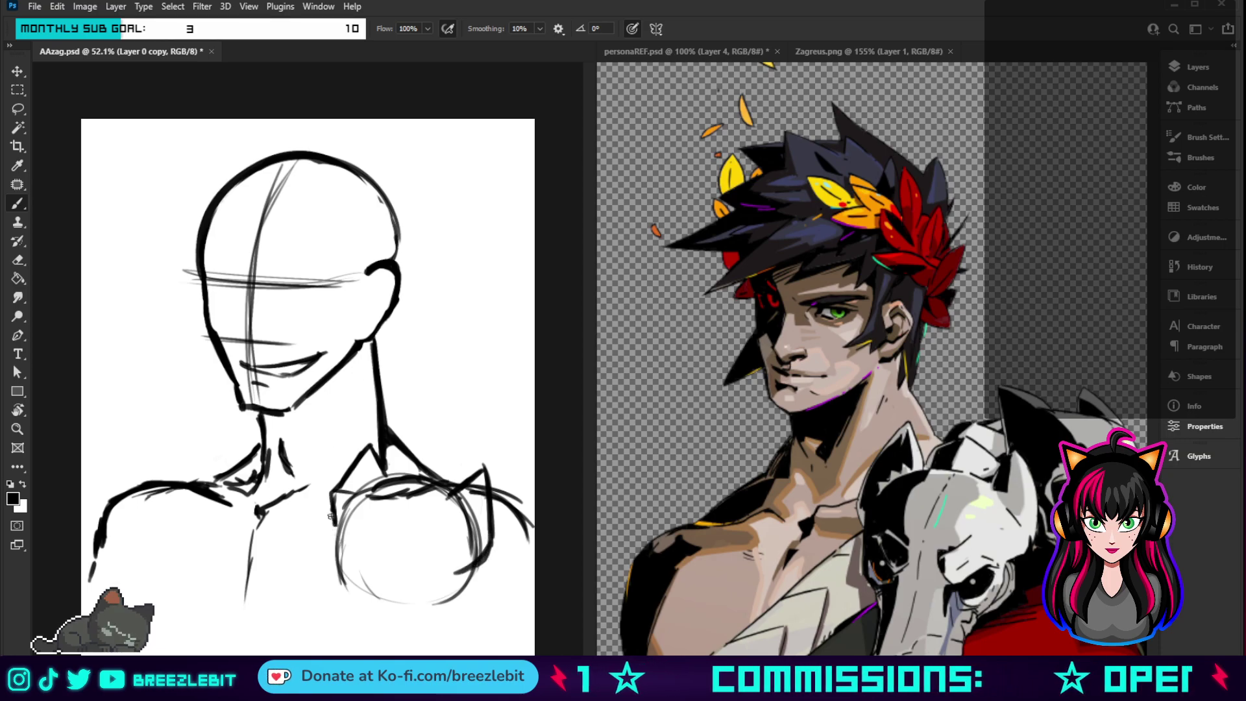
mouse_move(335, 535)
mouse_down()
mouse_move(338, 560)
mouse_move(339, 510)
mouse_up()
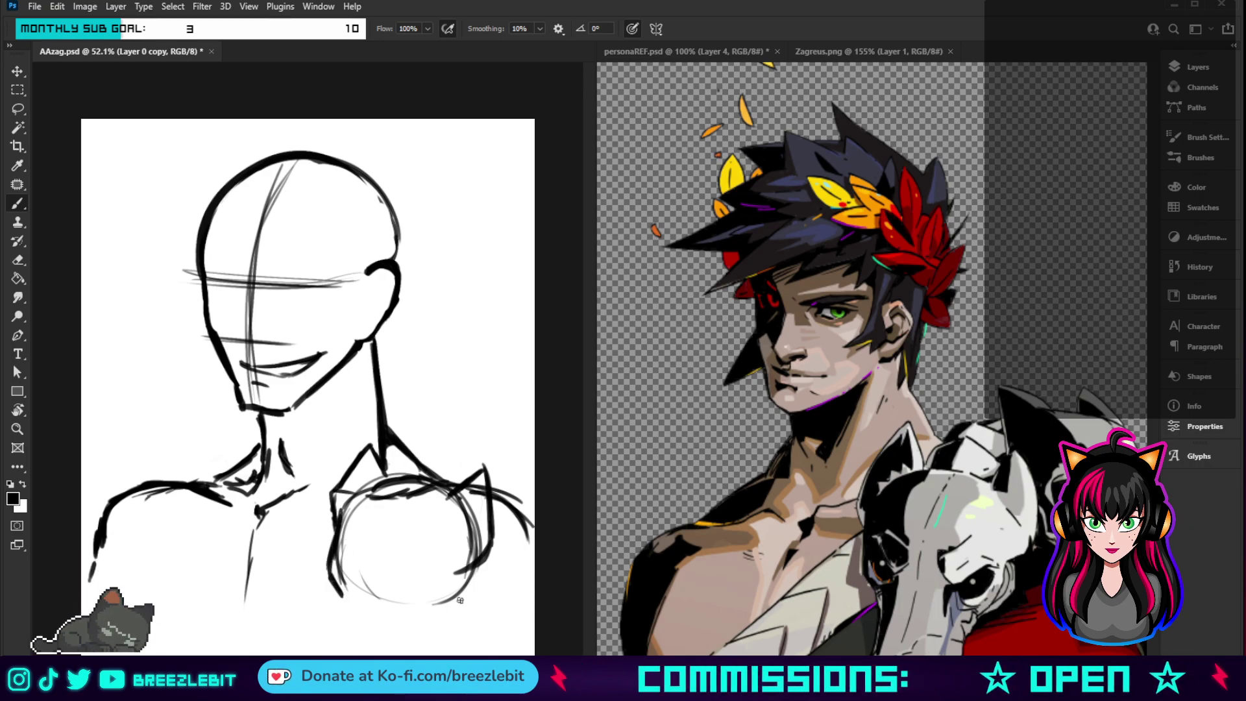
mouse_move(464, 531)
mouse_down()
mouse_move(470, 553)
mouse_move(439, 499)
mouse_move(419, 497)
mouse_up()
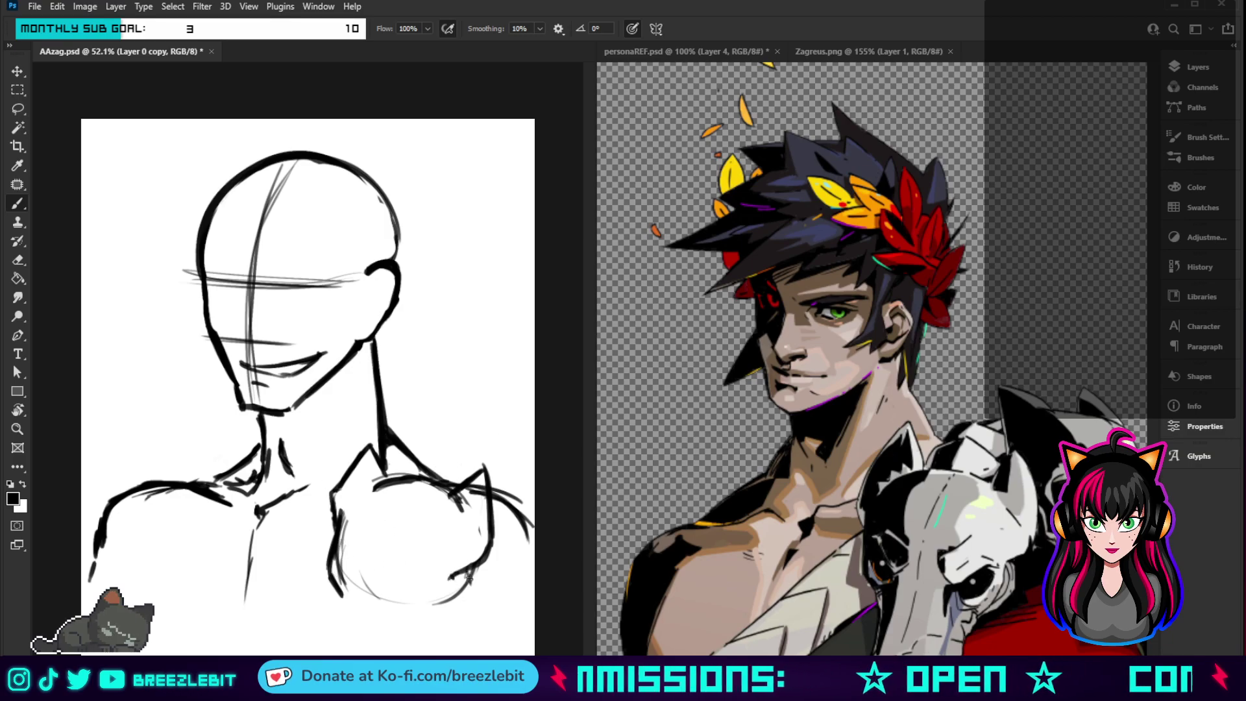
- Draw the skull's cheeks tapering into the muzzle and erase the leftover guide lines inside its outline
mouse_move(470, 575)
mouse_down()
mouse_move(466, 609)
mouse_move(445, 622)
mouse_up()
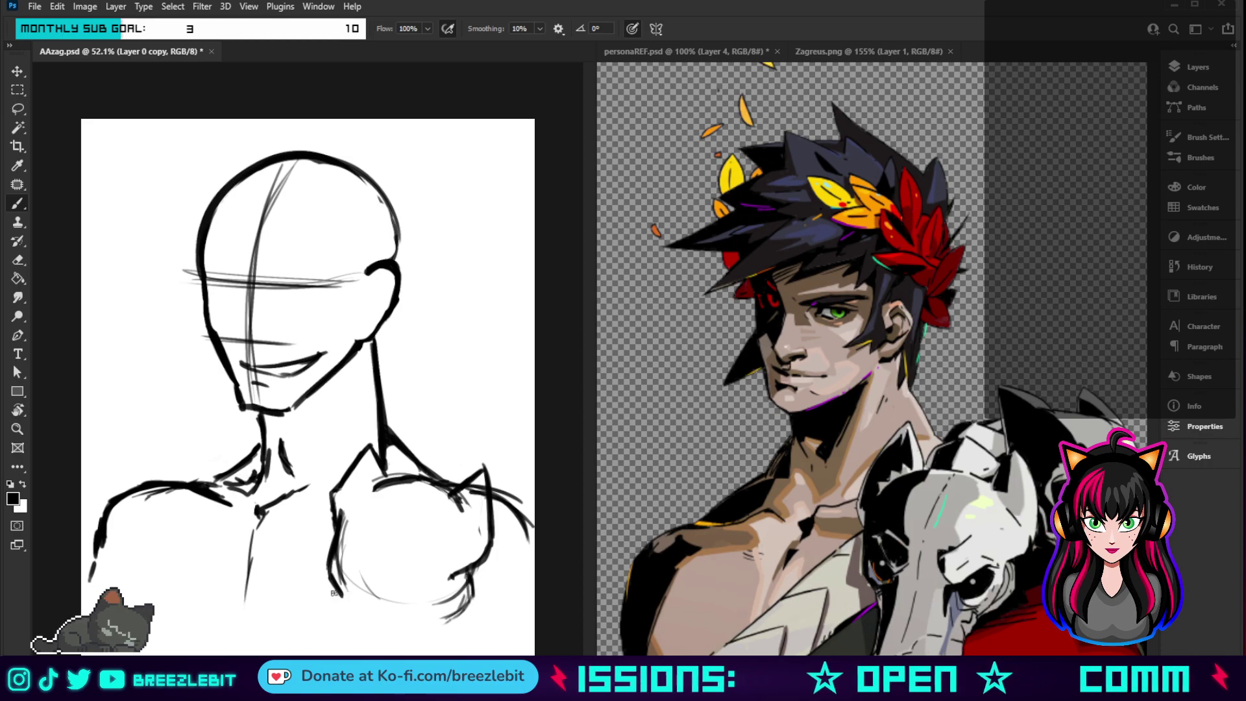
mouse_move(334, 593)
mouse_down()
mouse_move(340, 617)
mouse_move(321, 653)
mouse_up()
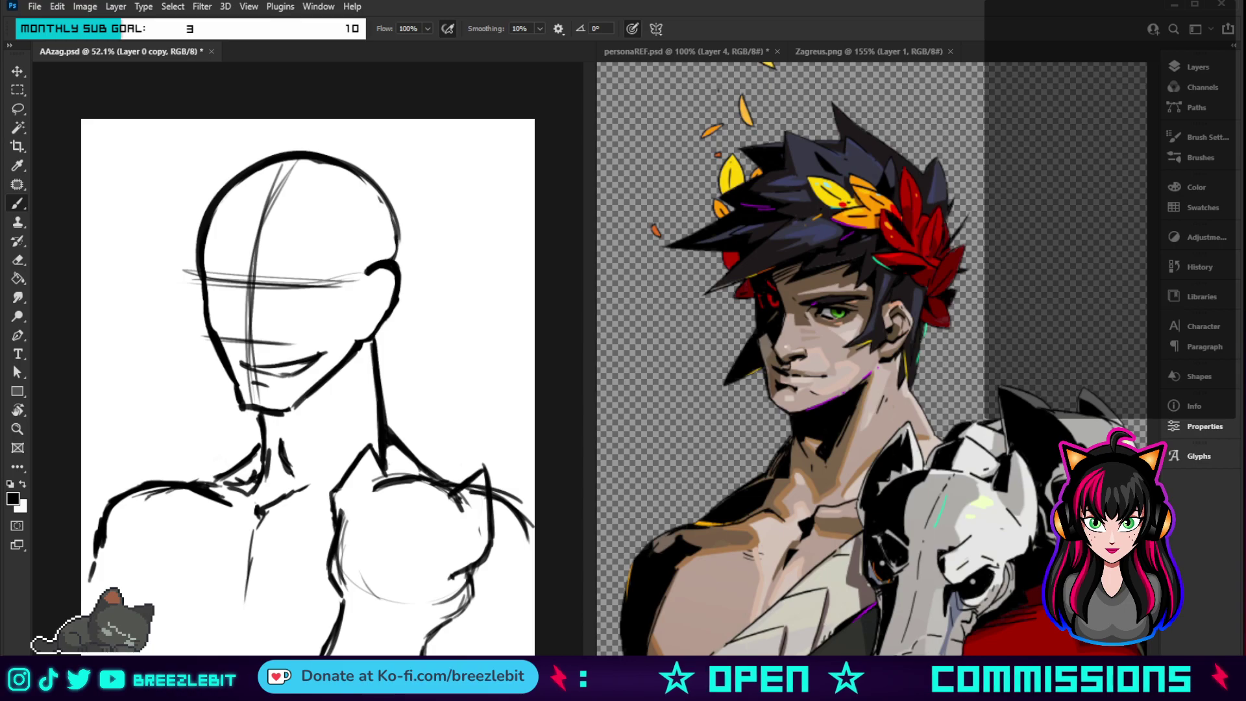
drag(424, 653, 449, 622)
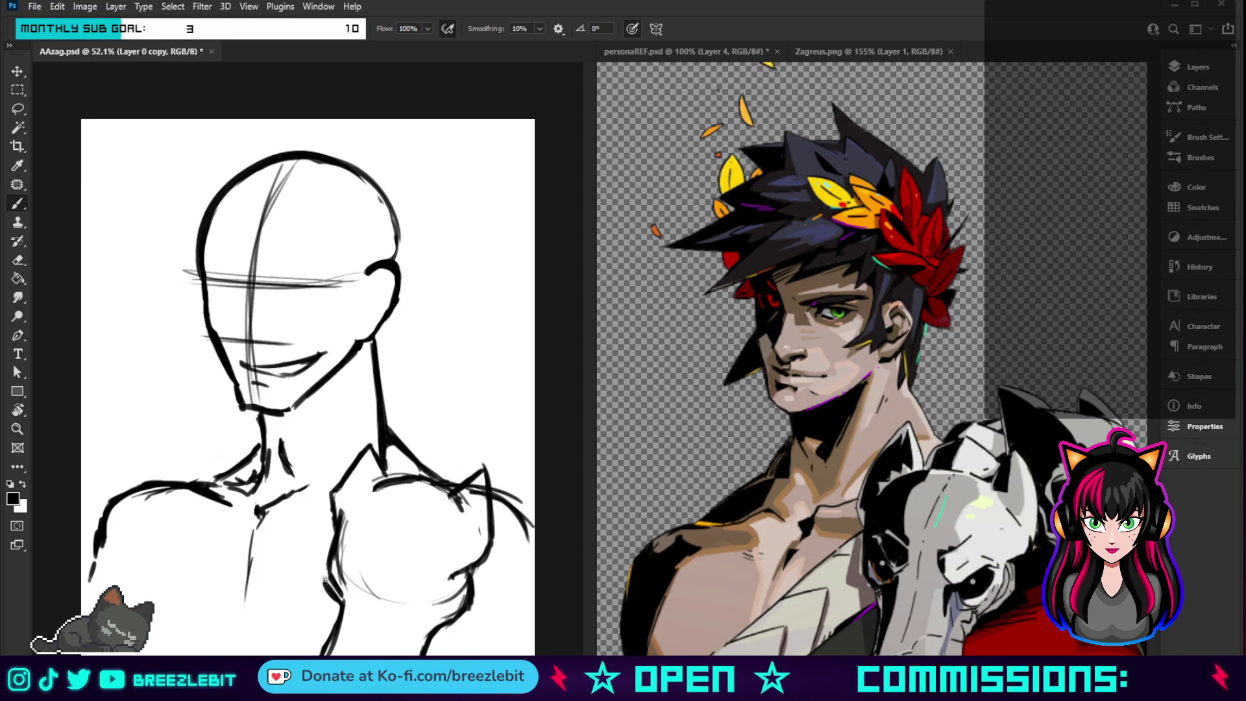
mouse_move(325, 579)
mouse_down()
mouse_move(336, 524)
mouse_move(340, 584)
mouse_move(353, 514)
mouse_move(374, 593)
mouse_move(450, 602)
mouse_move(460, 582)
mouse_up()
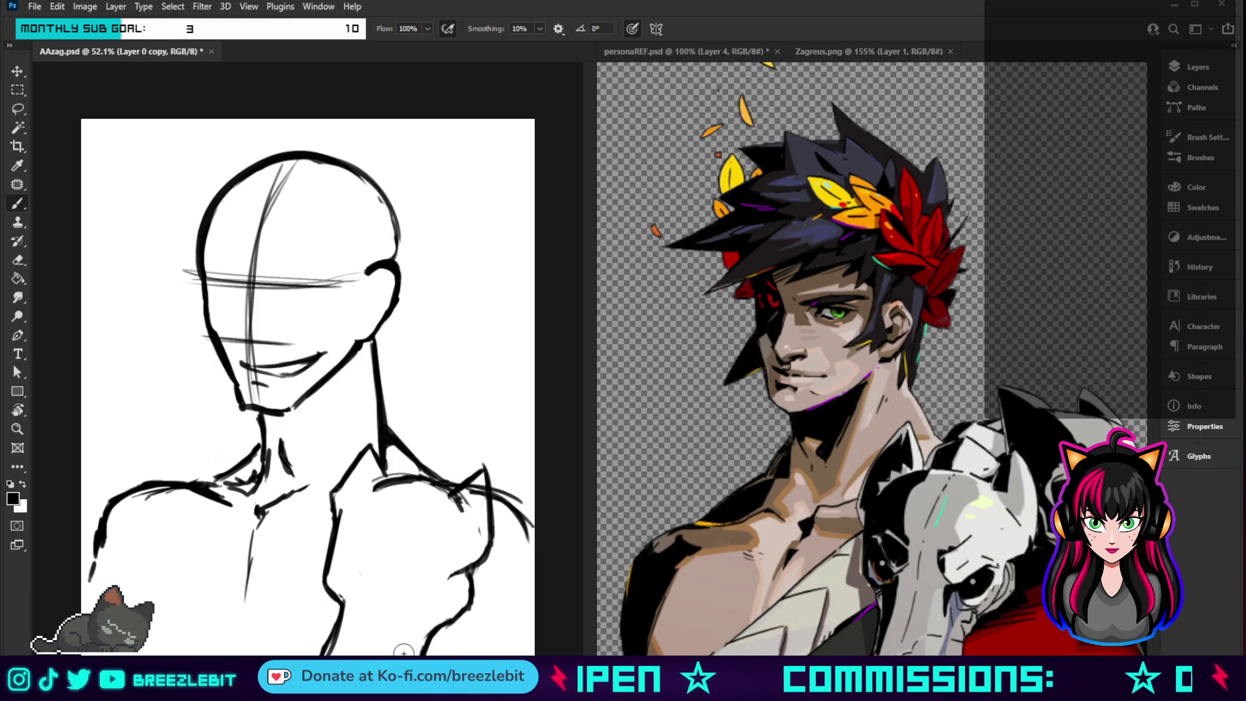
drag(452, 584, 445, 602)
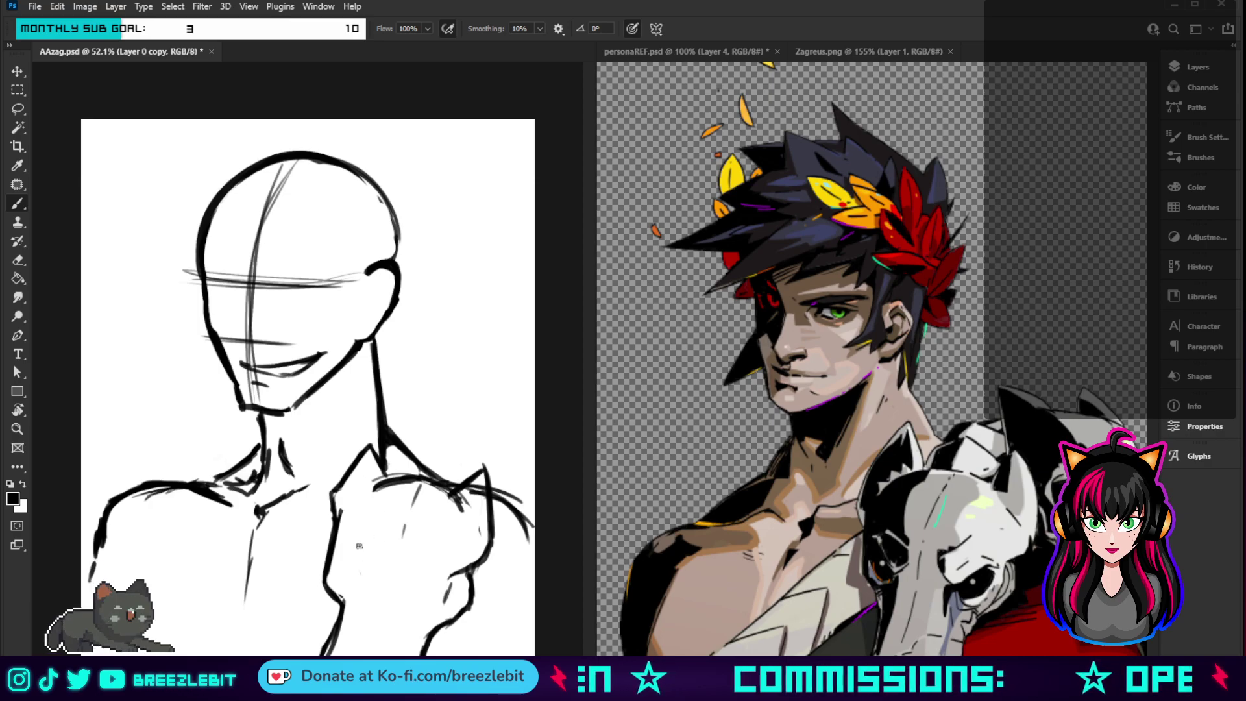
- Draw the shoulder skull's two angular eye sockets with slanted brow ridges and add short contour marks on its forehead and muzzle
mouse_move(344, 550)
mouse_down()
mouse_move(367, 583)
mouse_move(346, 580)
mouse_move(368, 589)
mouse_move(460, 567)
mouse_move(419, 592)
mouse_up()
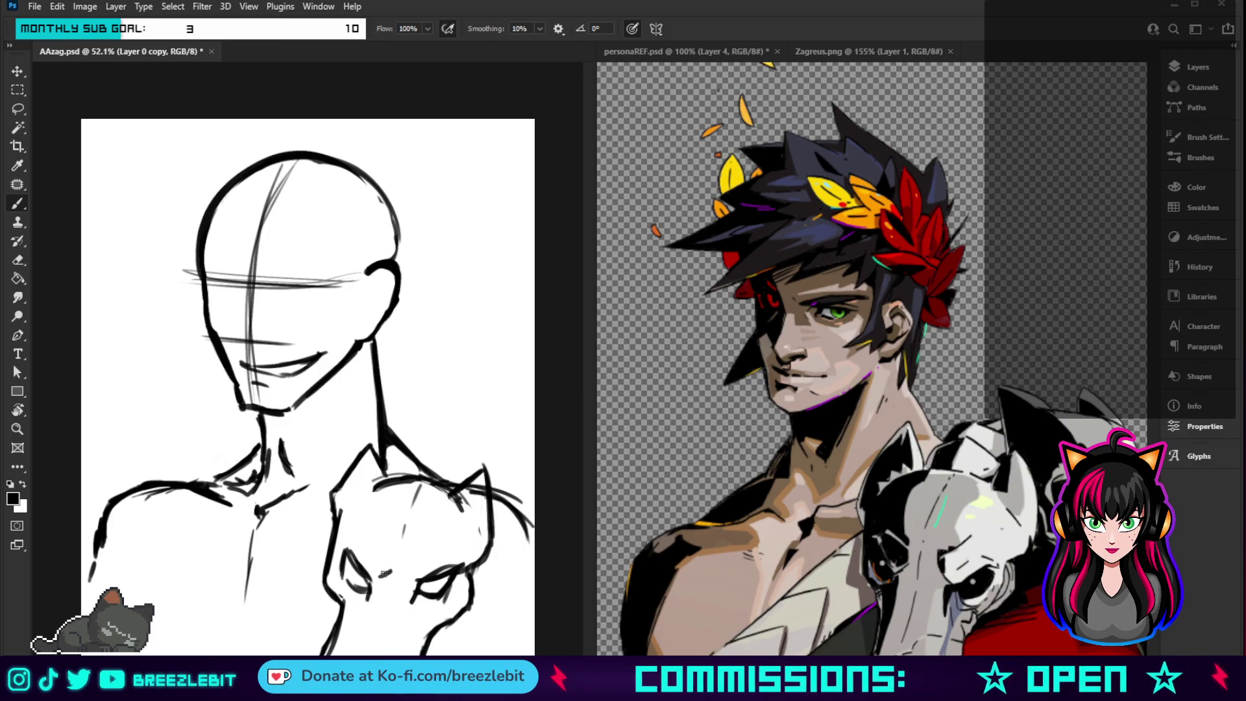
drag(384, 574, 369, 577)
drag(357, 556, 347, 541)
drag(407, 569, 413, 577)
mouse_move(410, 516)
mouse_down()
mouse_move(401, 582)
mouse_move(435, 582)
mouse_up()
drag(384, 581, 377, 587)
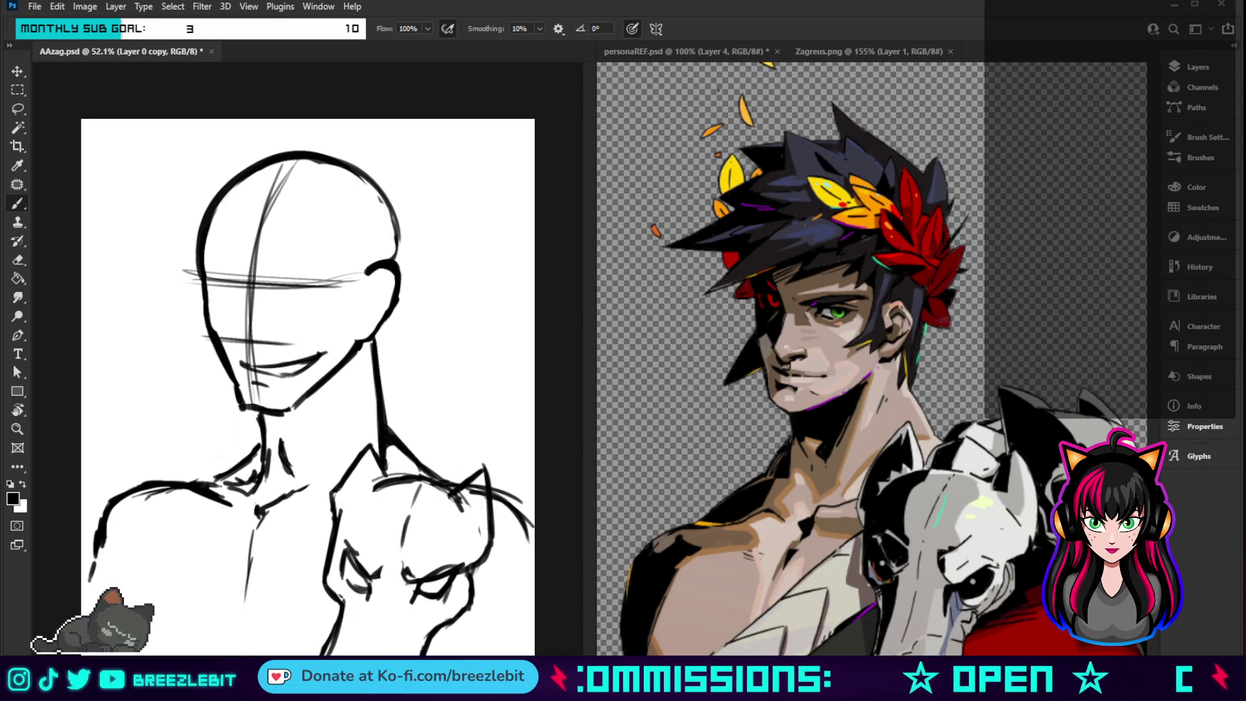
drag(387, 606, 374, 640)
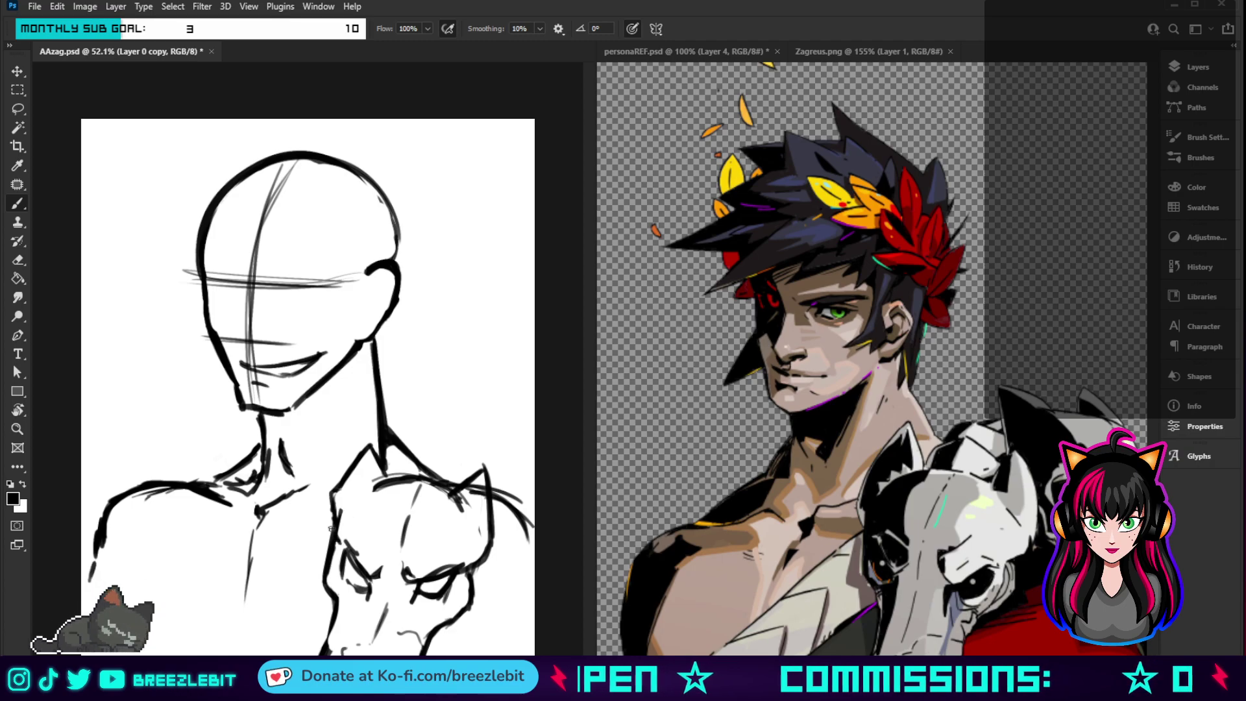
- Draw a rounded cranium contour inside the shoulder skull's outline, curving from the inner ear across the top and down the far side
drag(338, 498, 328, 547)
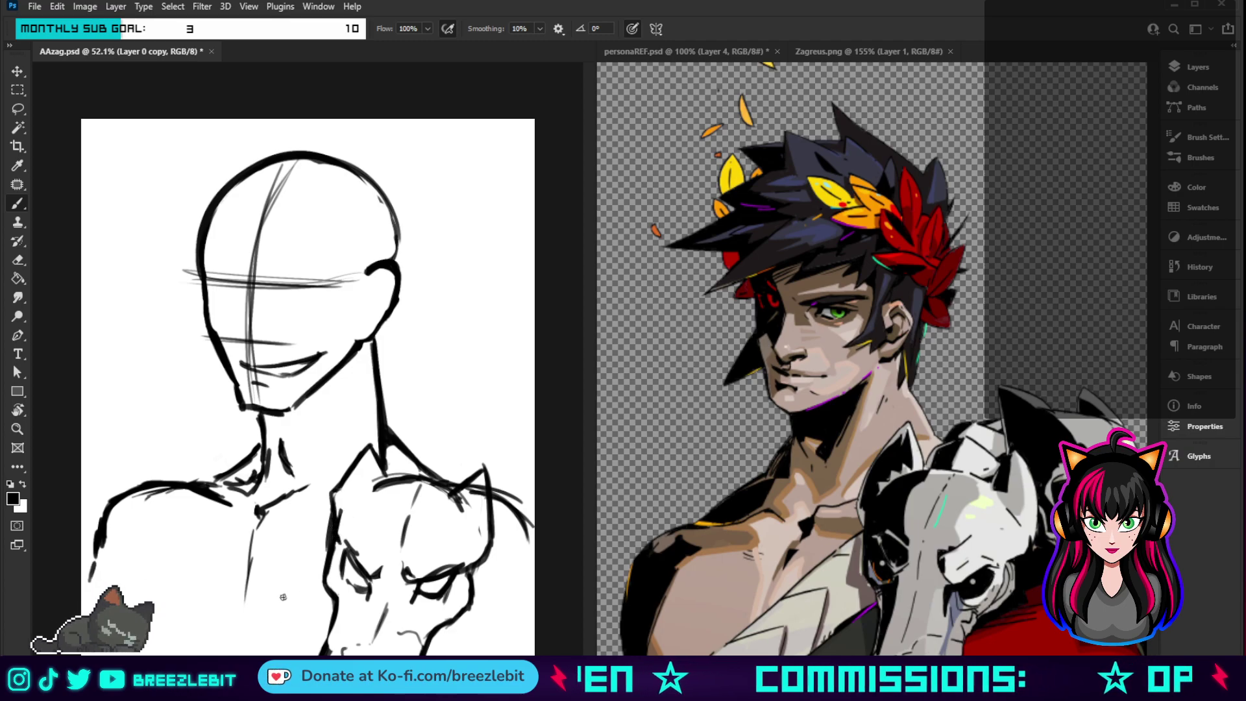
drag(356, 500, 338, 530)
drag(399, 479, 337, 534)
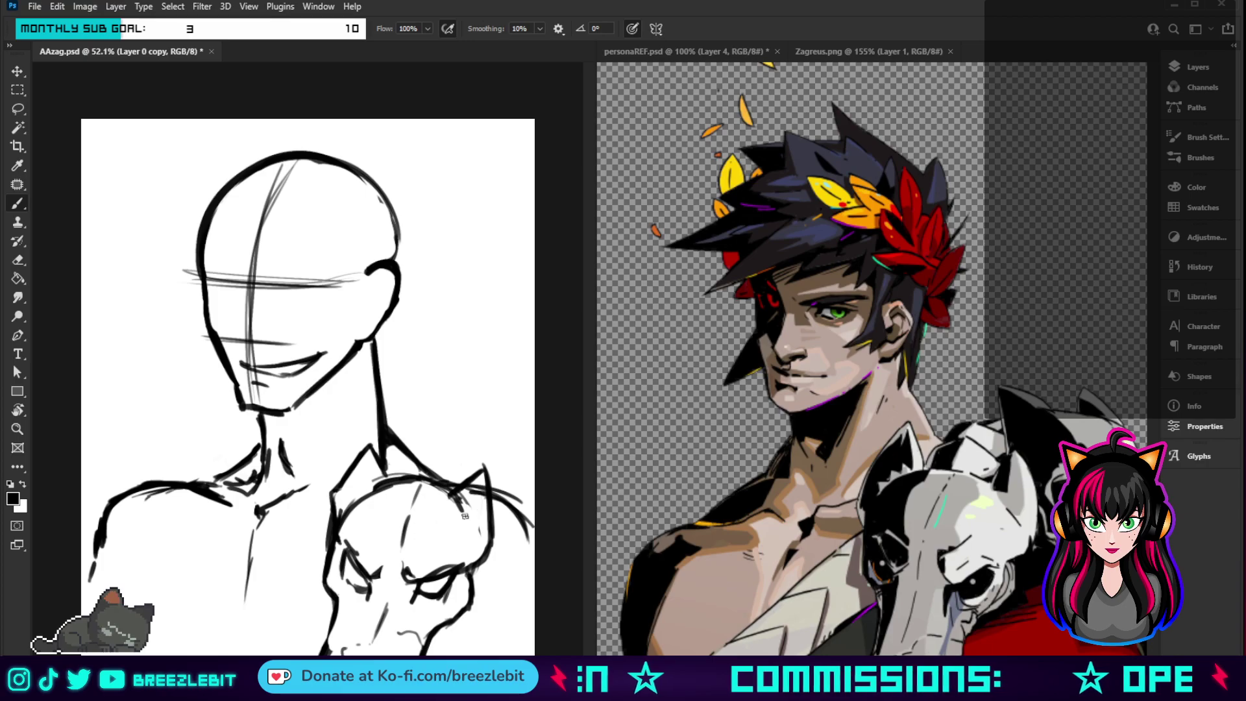
mouse_move(464, 516)
mouse_down()
mouse_move(471, 570)
mouse_move(472, 524)
mouse_move(482, 552)
mouse_move(478, 564)
mouse_move(467, 556)
mouse_up()
mouse_move(339, 519)
mouse_down()
mouse_move(370, 486)
mouse_move(331, 528)
mouse_move(352, 474)
mouse_move(387, 434)
mouse_move(394, 477)
mouse_move(343, 528)
mouse_up()
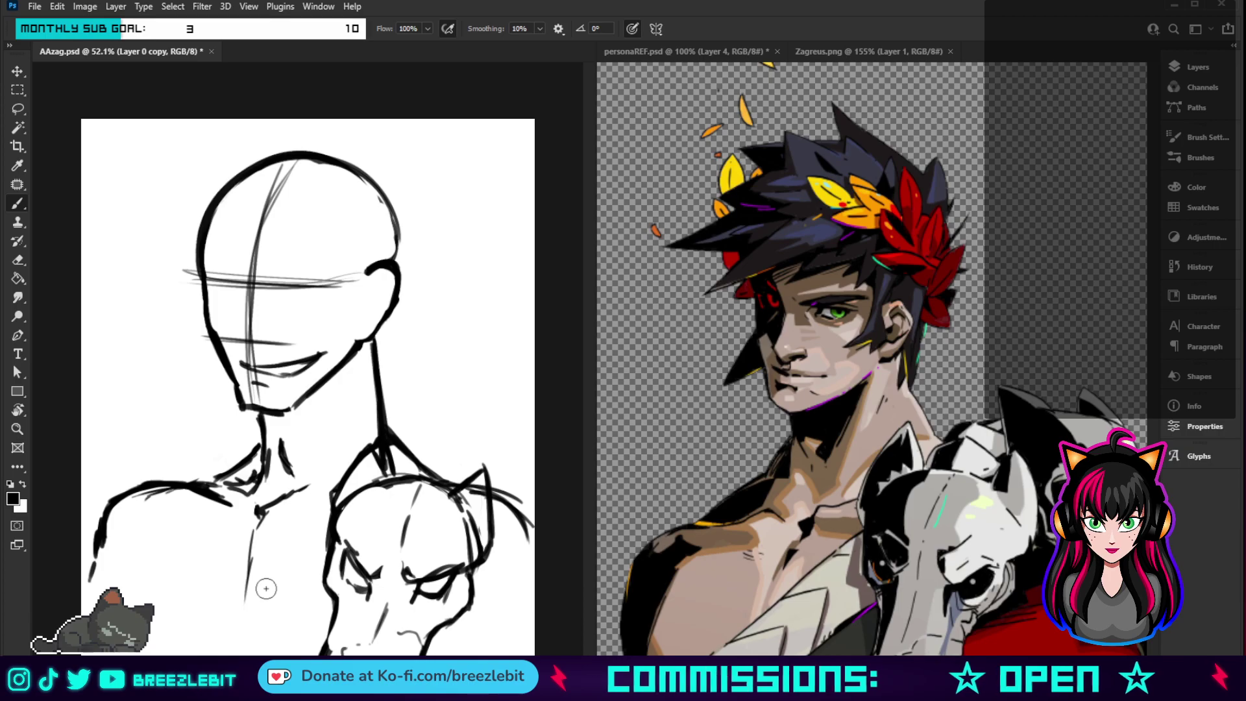
- Draw the spiked bone piece behind the shoulder skull and the curved ridges filling the gap between it and the neck
drag(392, 473, 436, 447)
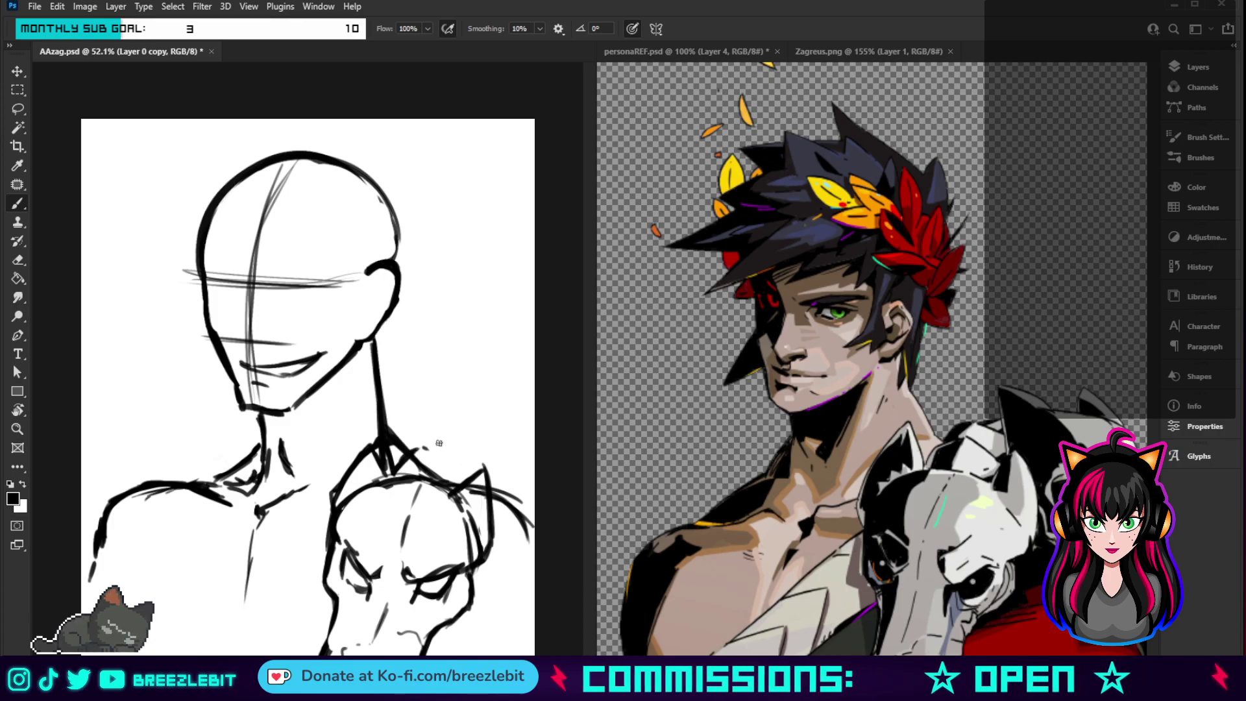
mouse_move(457, 493)
mouse_down()
mouse_move(450, 421)
mouse_move(535, 466)
mouse_move(481, 426)
mouse_move(532, 409)
mouse_up()
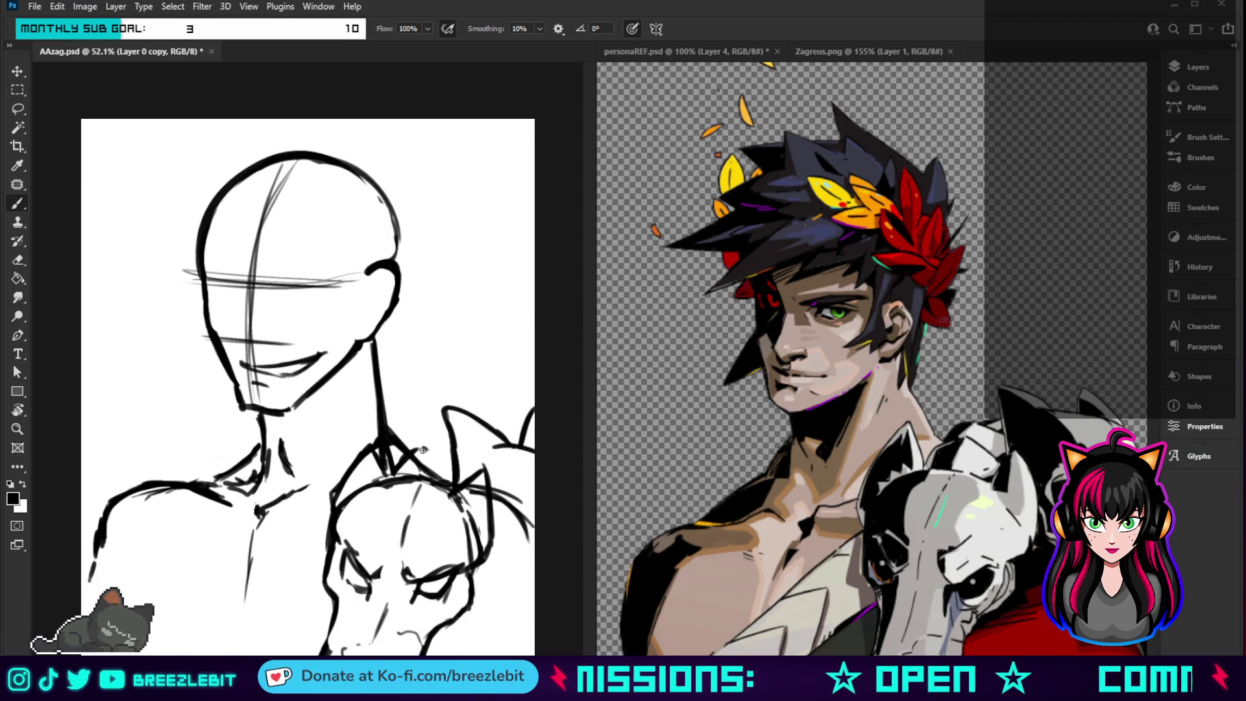
drag(421, 448, 452, 467)
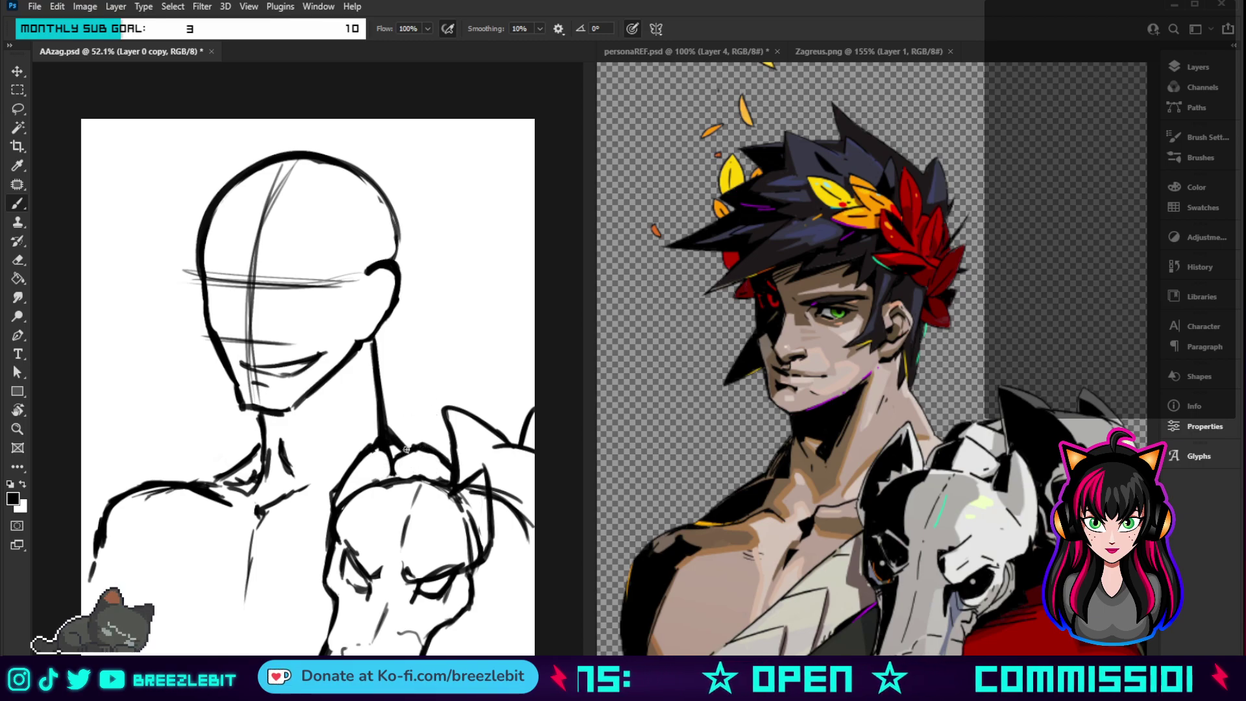
mouse_move(406, 450)
mouse_down()
mouse_move(422, 429)
mouse_move(448, 441)
mouse_up()
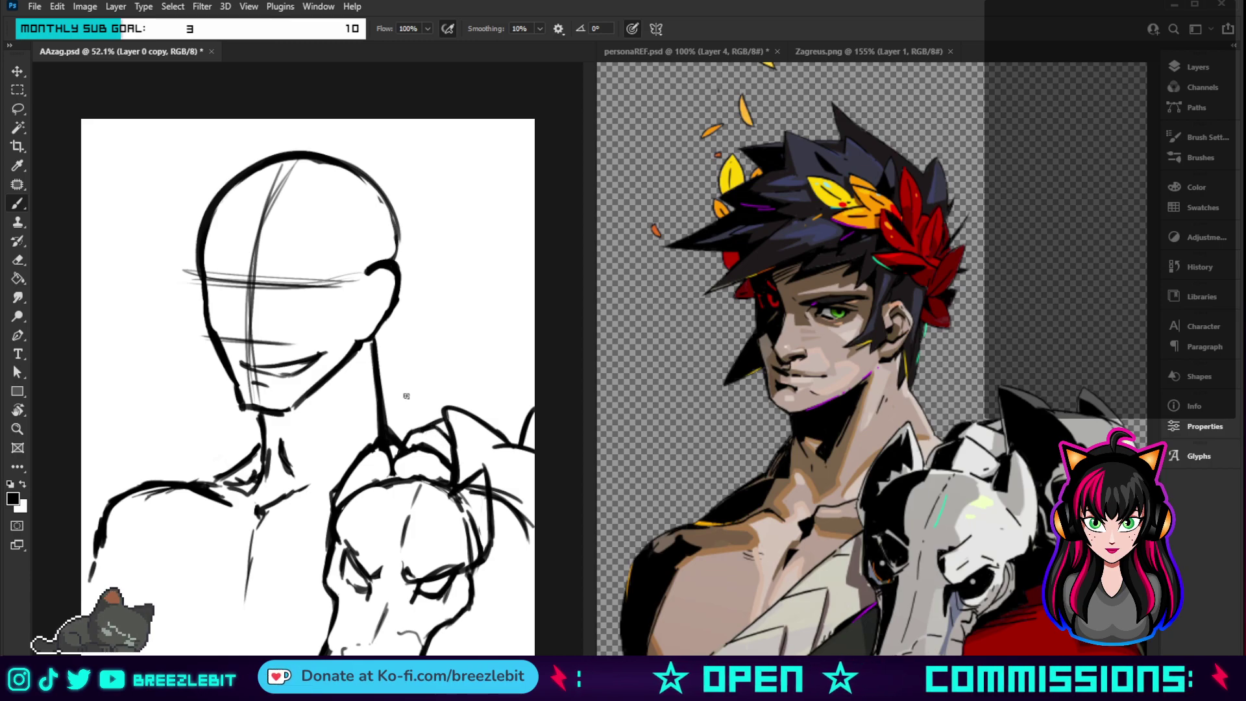
drag(483, 434, 534, 432)
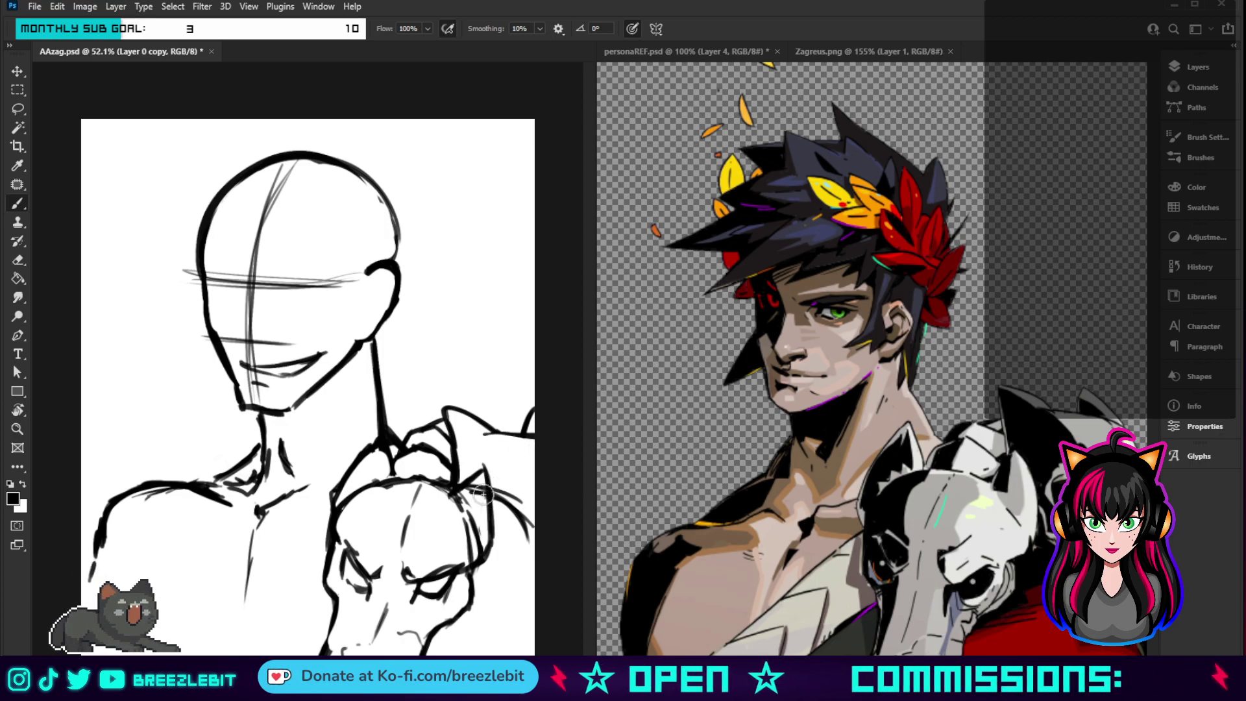
- Replace the old shoulder line with the rear skull's lower contour and round socket, and fill the sockets of both skulls black
mouse_move(499, 505)
mouse_down()
mouse_move(523, 515)
mouse_move(524, 563)
mouse_move(506, 558)
mouse_move(544, 613)
mouse_up()
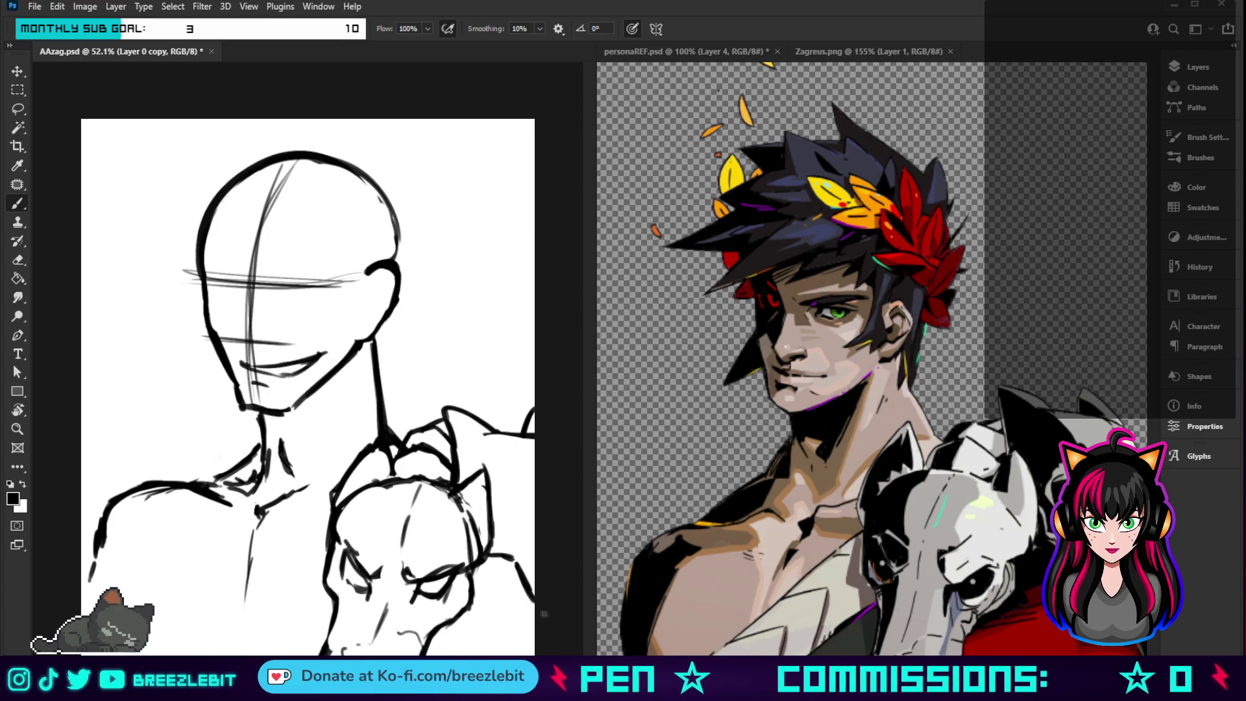
drag(508, 548, 535, 598)
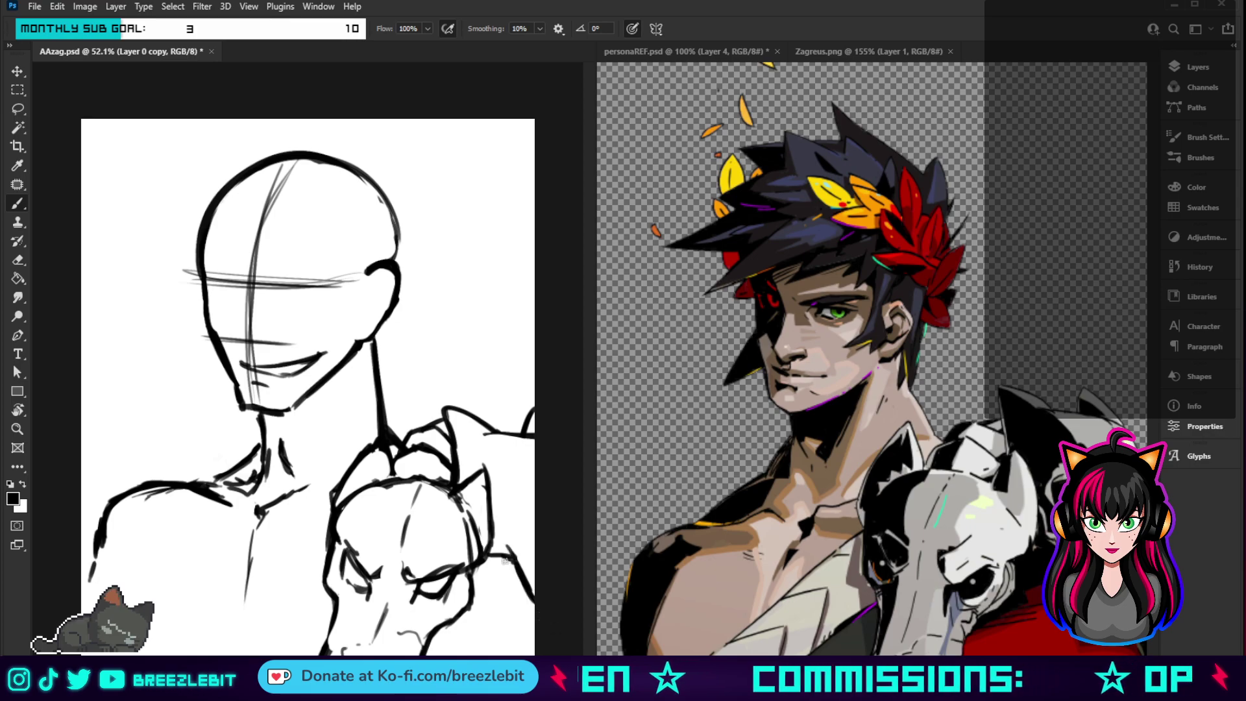
mouse_move(526, 484)
mouse_down()
mouse_move(501, 499)
mouse_move(518, 524)
mouse_move(531, 485)
mouse_move(537, 512)
mouse_up()
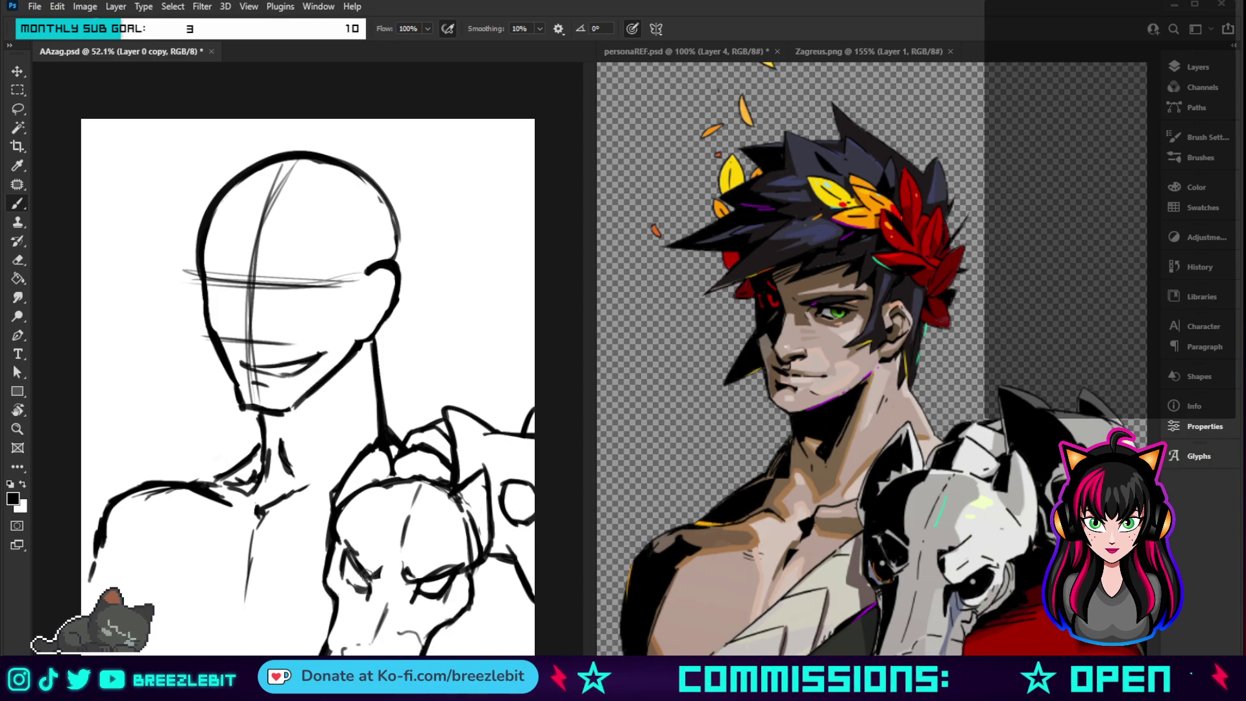
mouse_move(368, 573)
mouse_down()
mouse_move(352, 572)
mouse_move(360, 585)
mouse_move(431, 595)
mouse_move(421, 590)
mouse_up()
drag(513, 492, 528, 500)
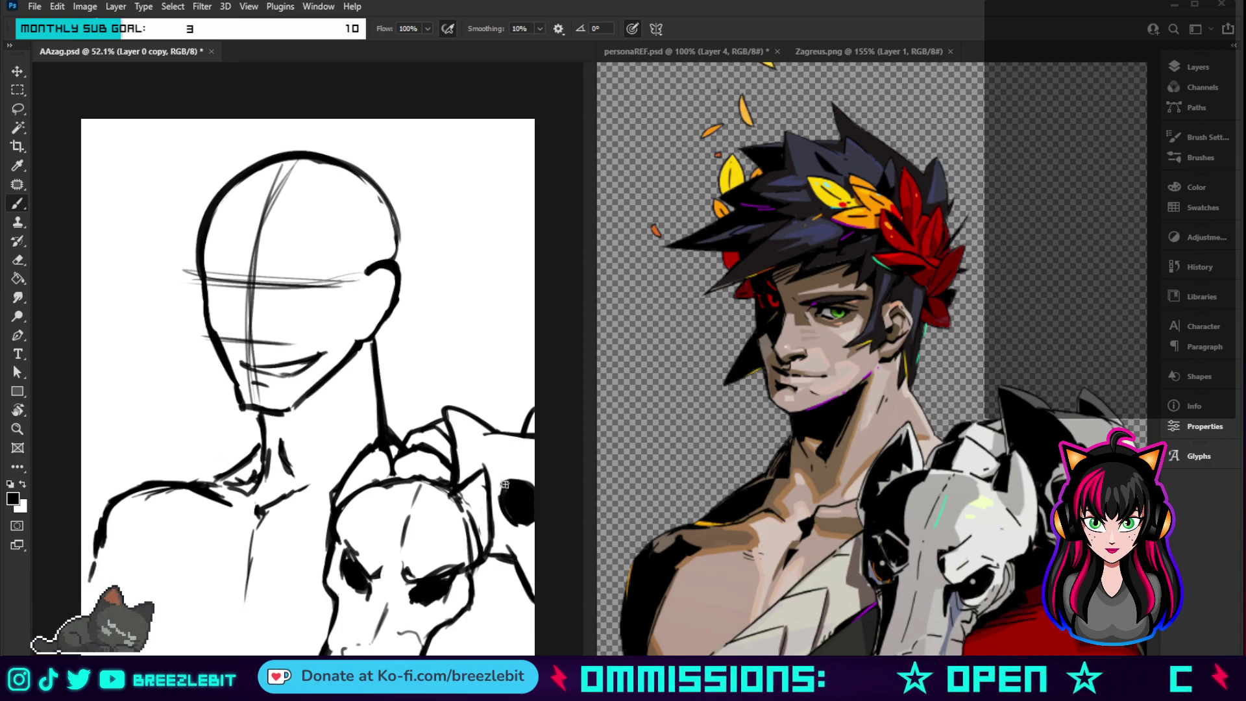
click(505, 484)
drag(474, 583, 512, 562)
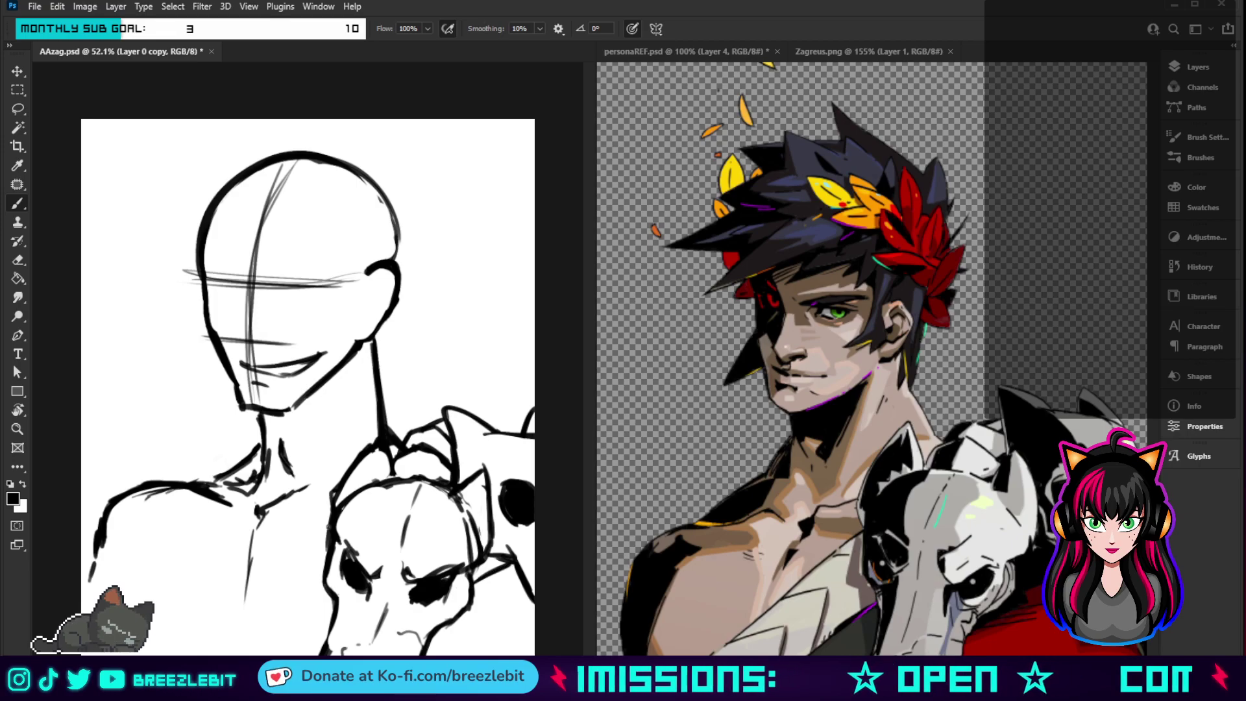
- Draw the garment's diagonal edge from the skull across the chest and extend the opposite shoulder's outer contour to the canvas edge
drag(333, 521, 156, 654)
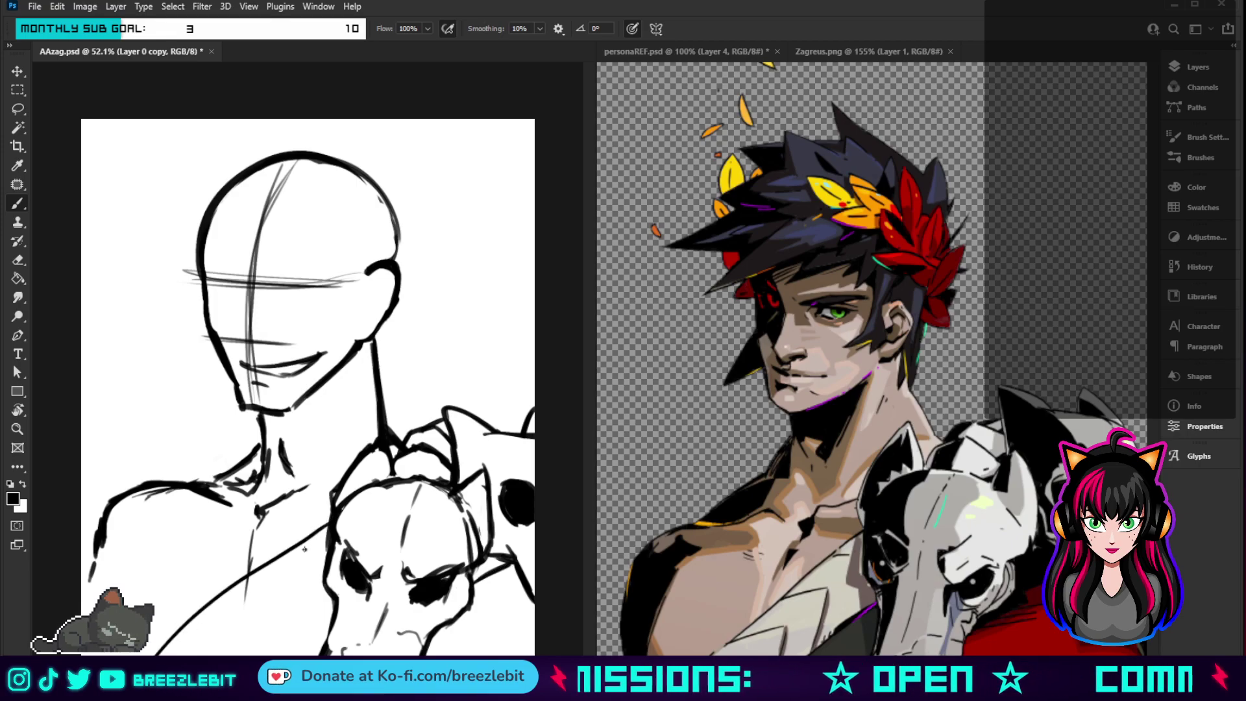
drag(314, 532, 201, 607)
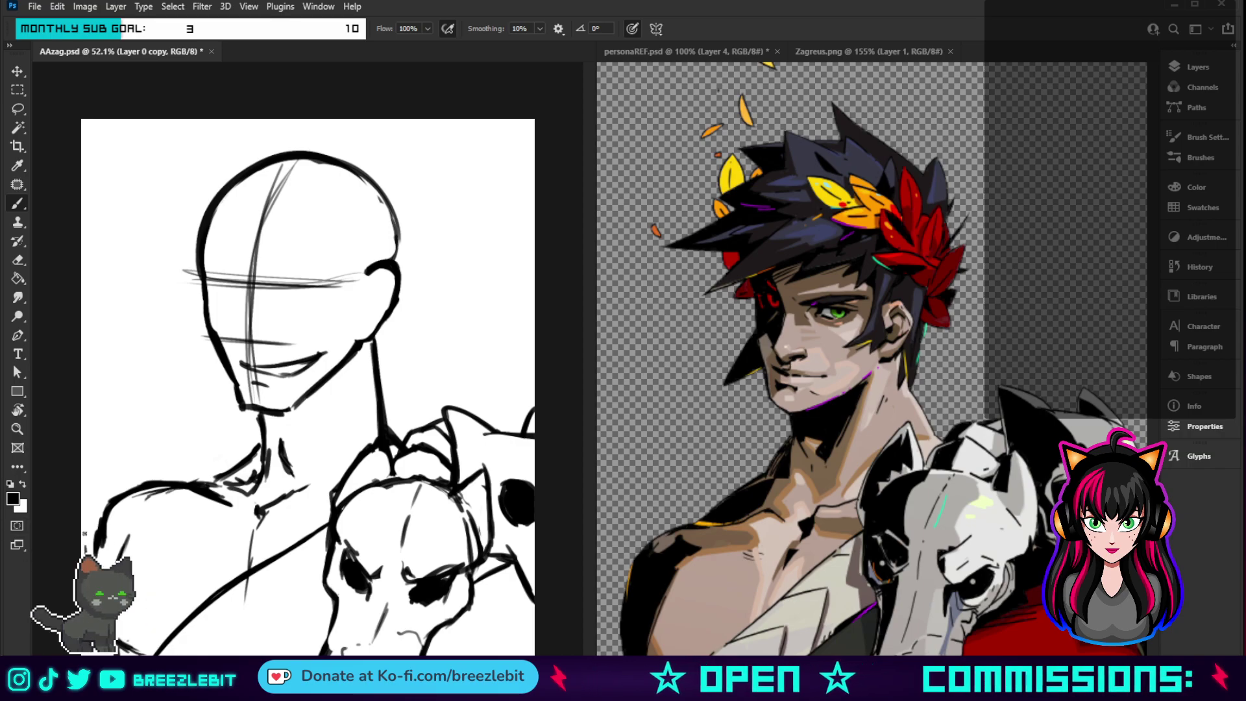
mouse_move(85, 533)
mouse_down()
mouse_move(140, 478)
mouse_move(166, 481)
mouse_up()
mouse_move(100, 503)
mouse_down()
mouse_move(81, 583)
mouse_move(136, 482)
mouse_up()
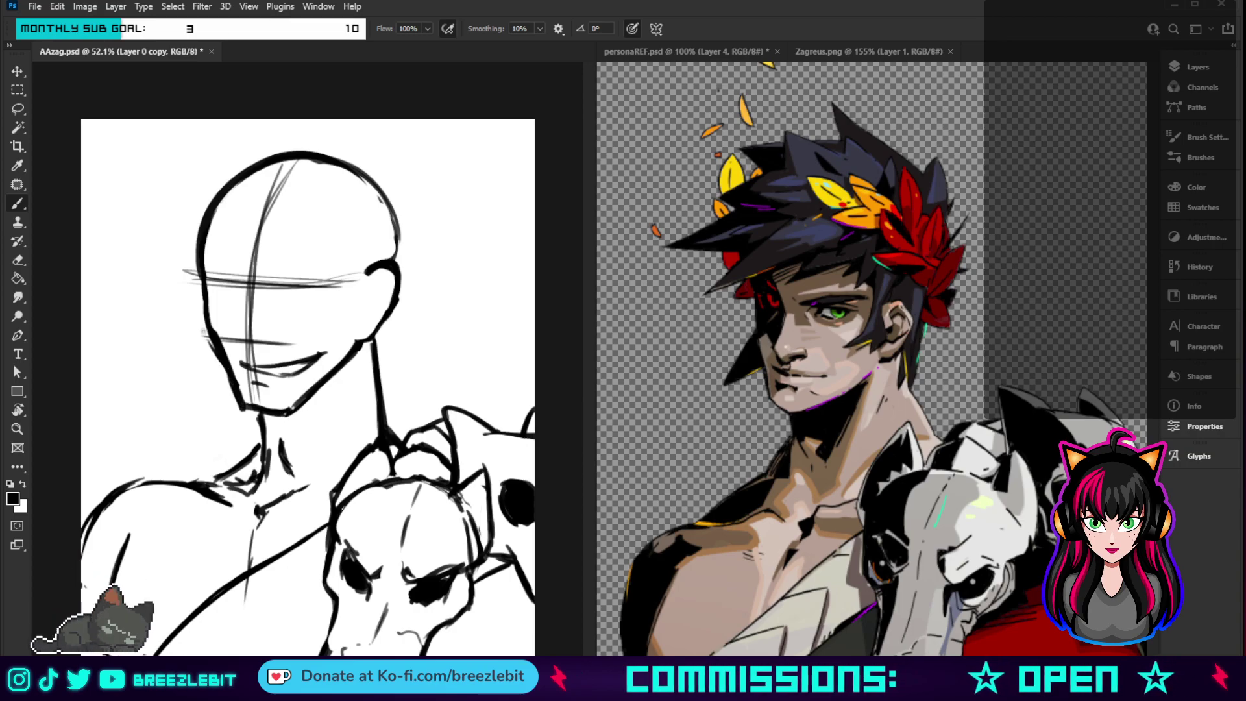
- Indent the face outline at the brow and add a short tick to the upper end of the arm crease
drag(198, 280, 197, 232)
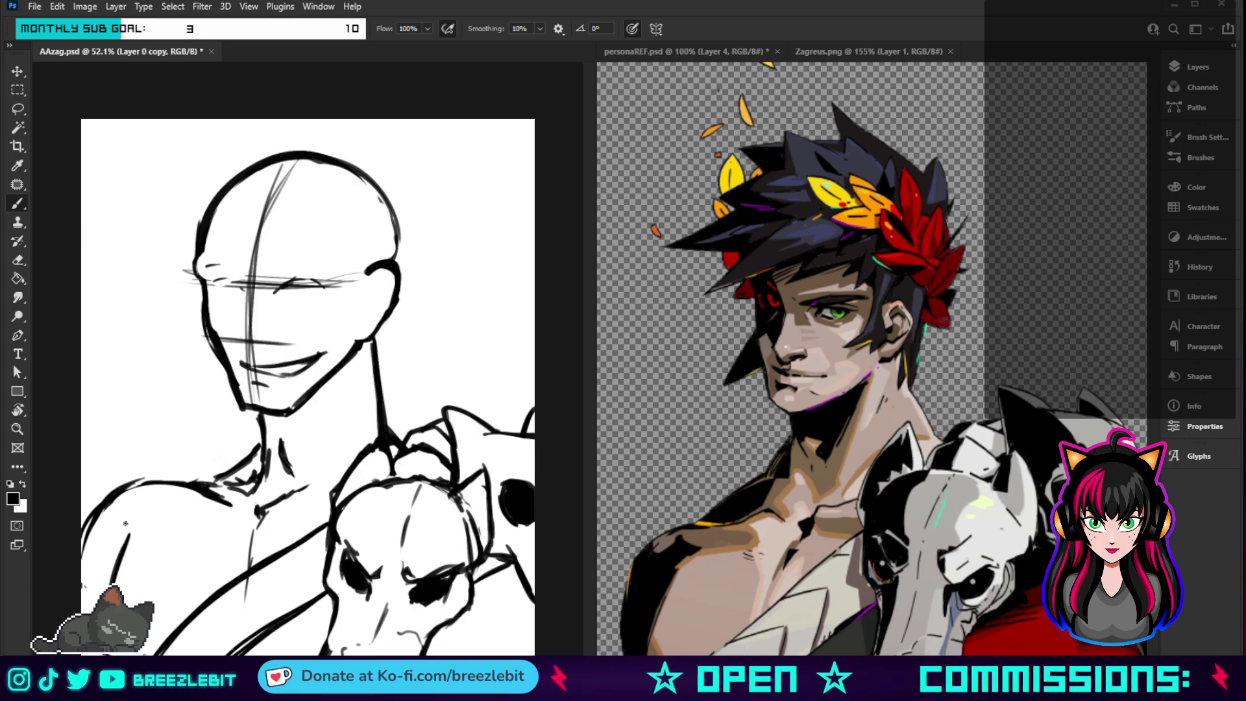
drag(127, 525, 134, 534)
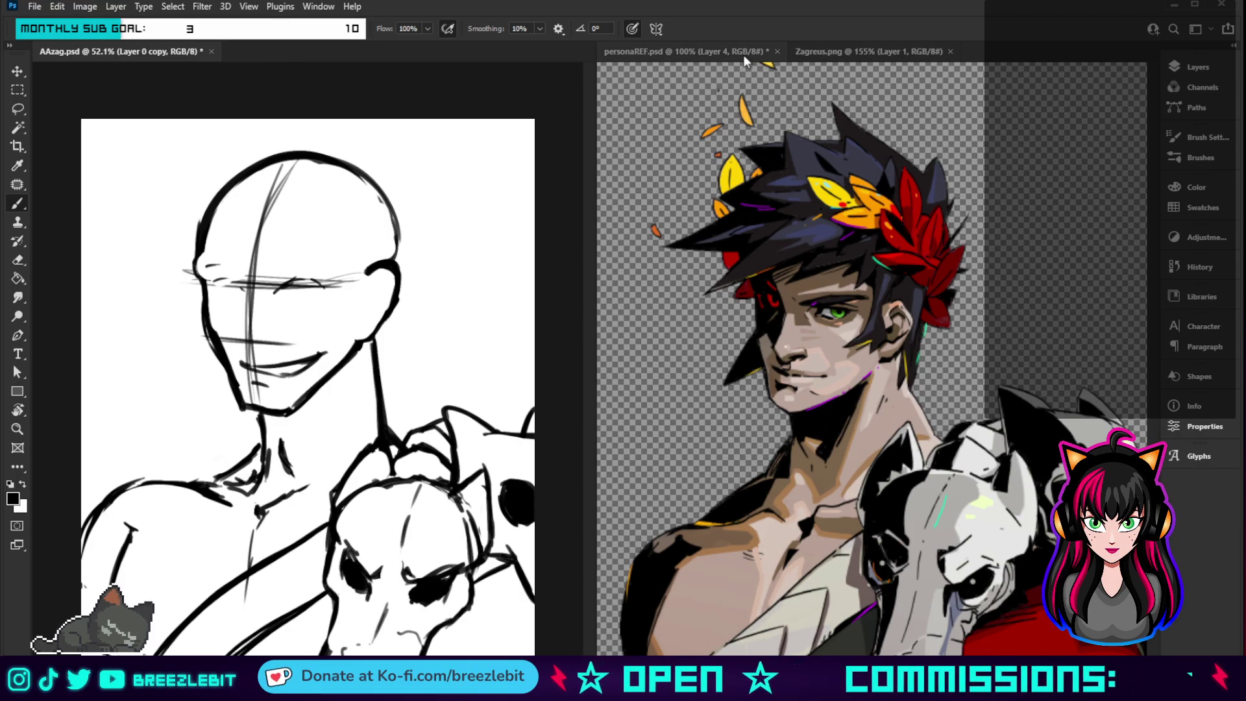
- Zoom out the Zagreus.png reference, then show the Ace Attorney portraits in personaREF.psd at 118% beside the sketch
key(z)
drag(819, 357, 762, 359)
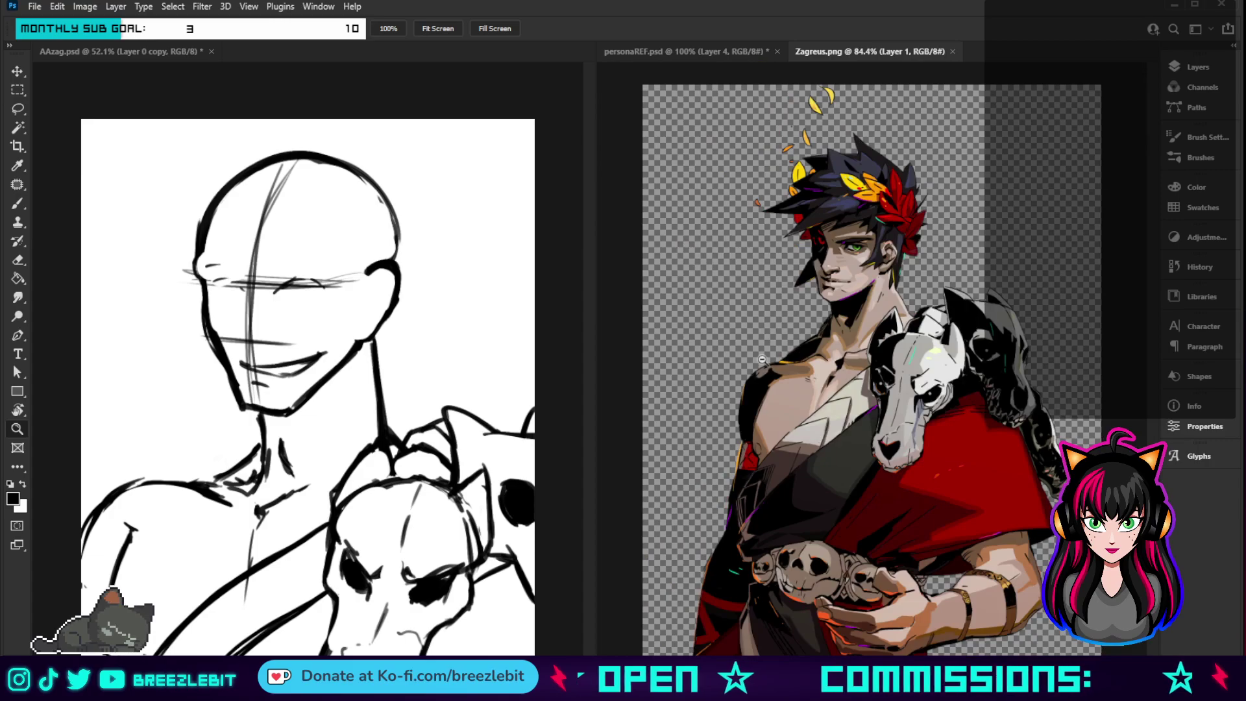
scroll(776, 370, down, 2)
key(ctrl+Tab)
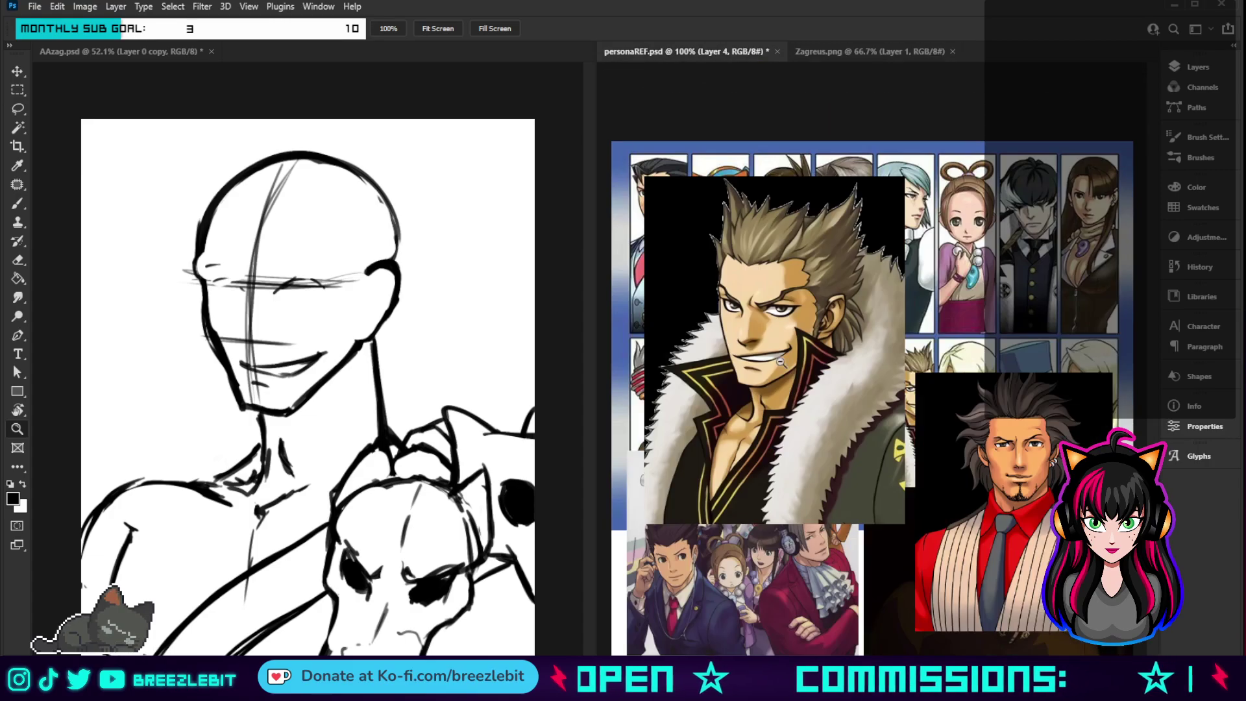
scroll(792, 401, up, 2)
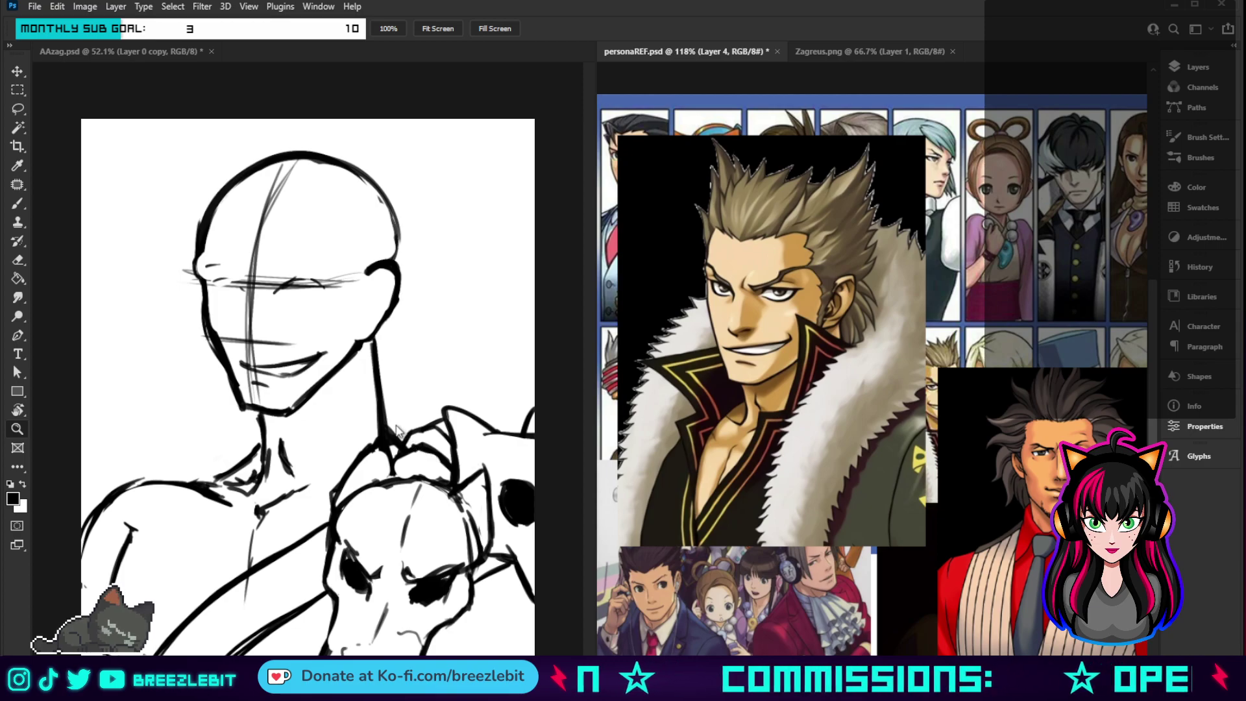
key(b)
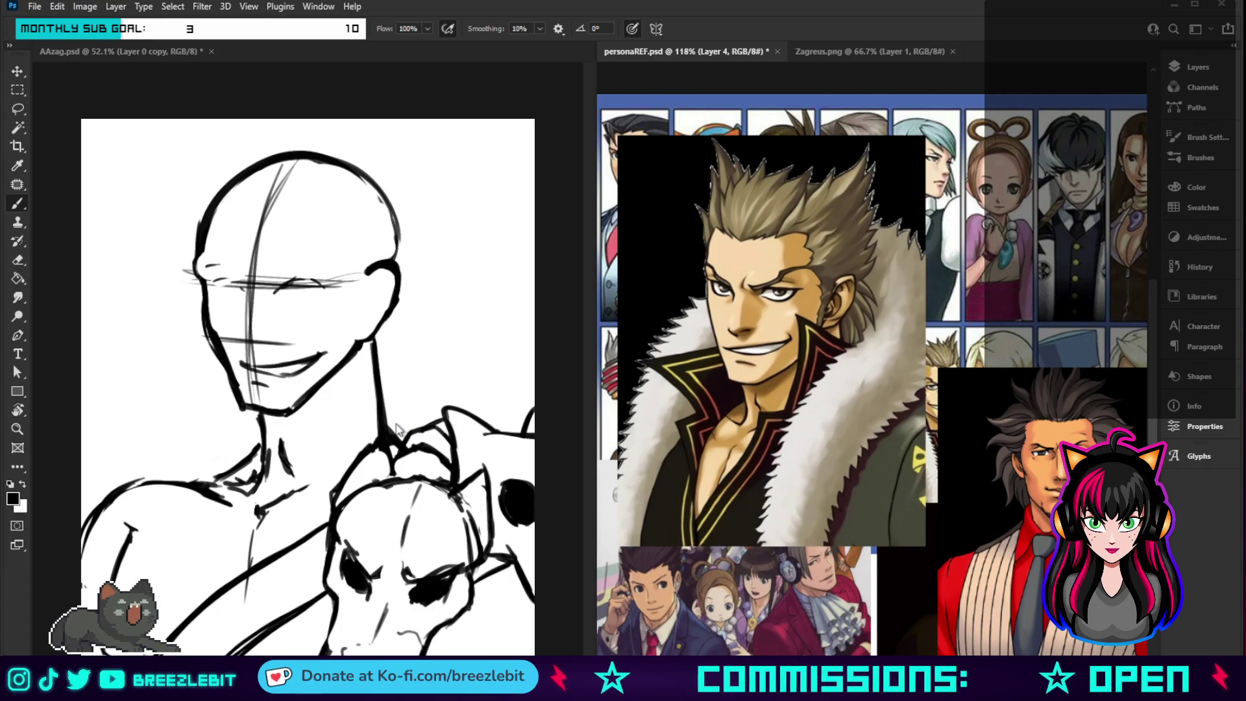
- Draw both eyes along the horizontal guide with thick upper lids, lower lids and irises, and sketch the nose on the centre line
click(200, 265)
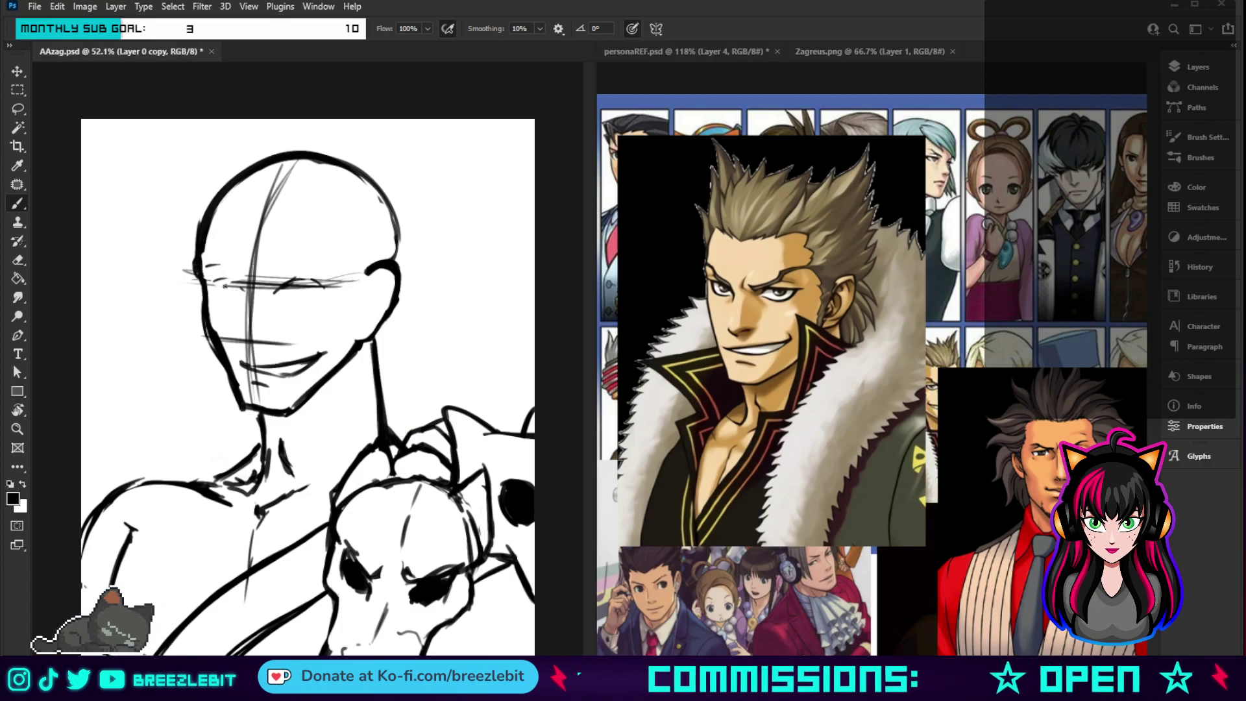
drag(212, 280, 249, 298)
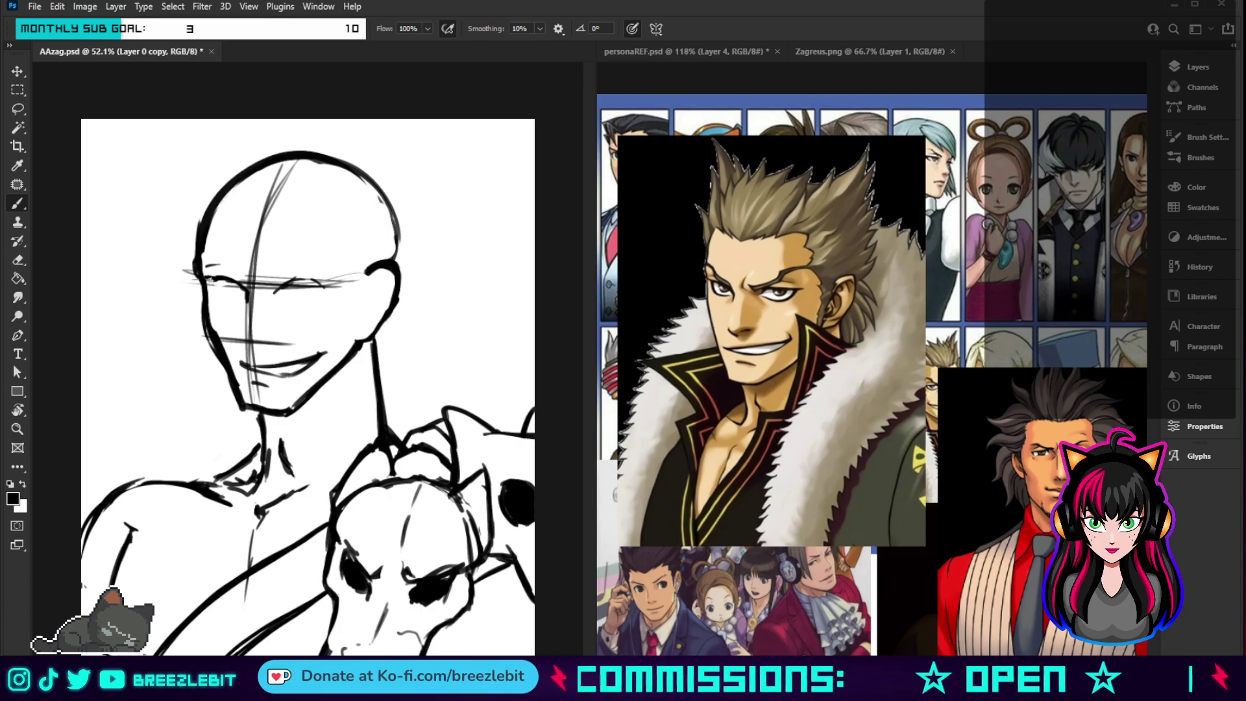
drag(212, 283, 237, 297)
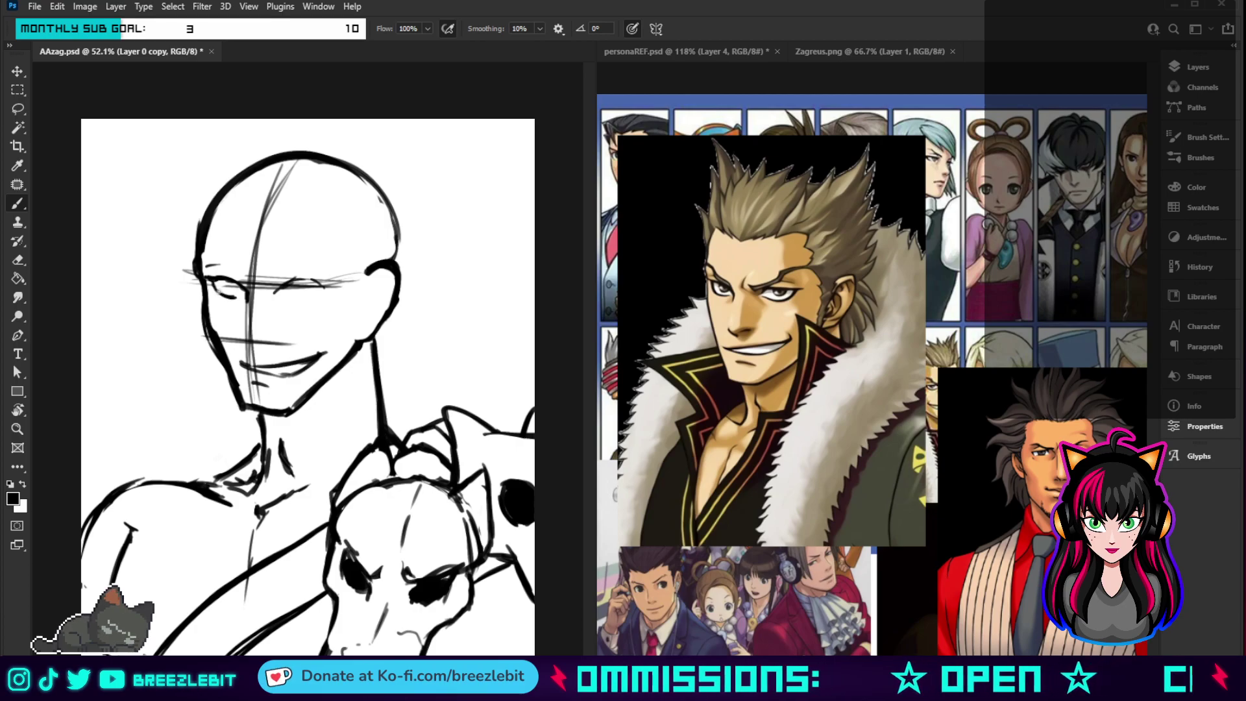
key(ctrl+z)
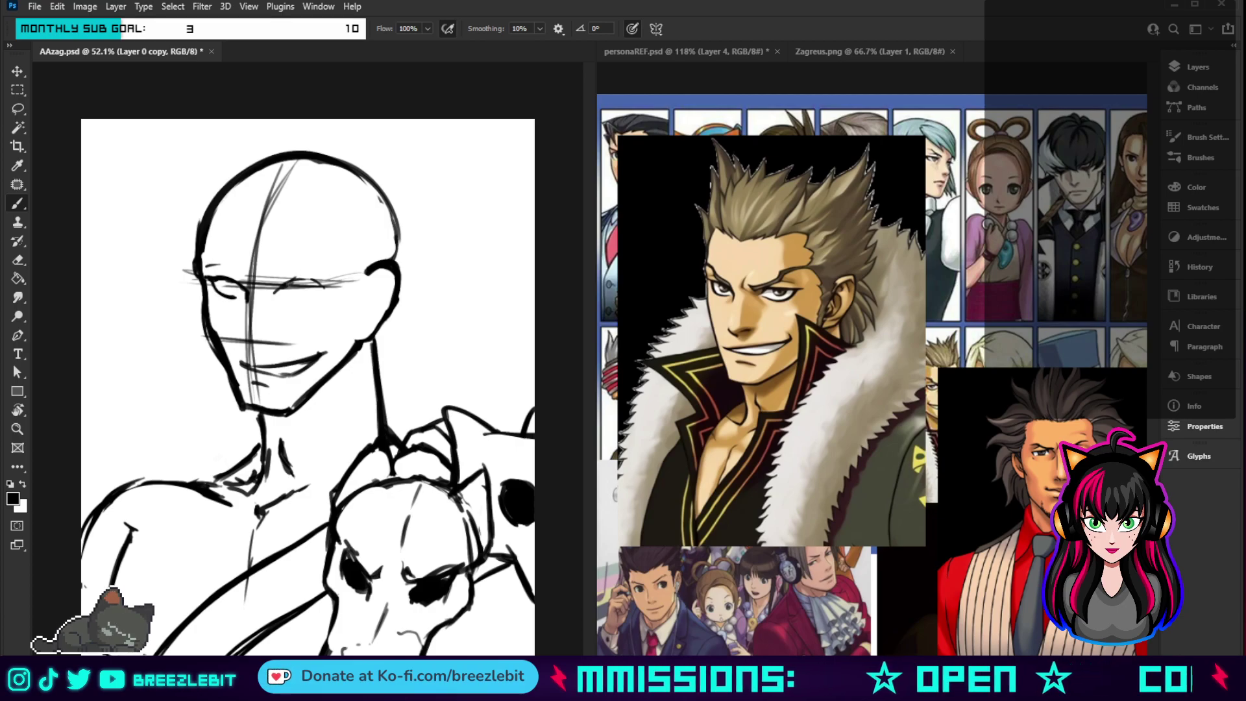
mouse_move(286, 280)
mouse_down()
mouse_move(334, 282)
mouse_move(321, 284)
mouse_up()
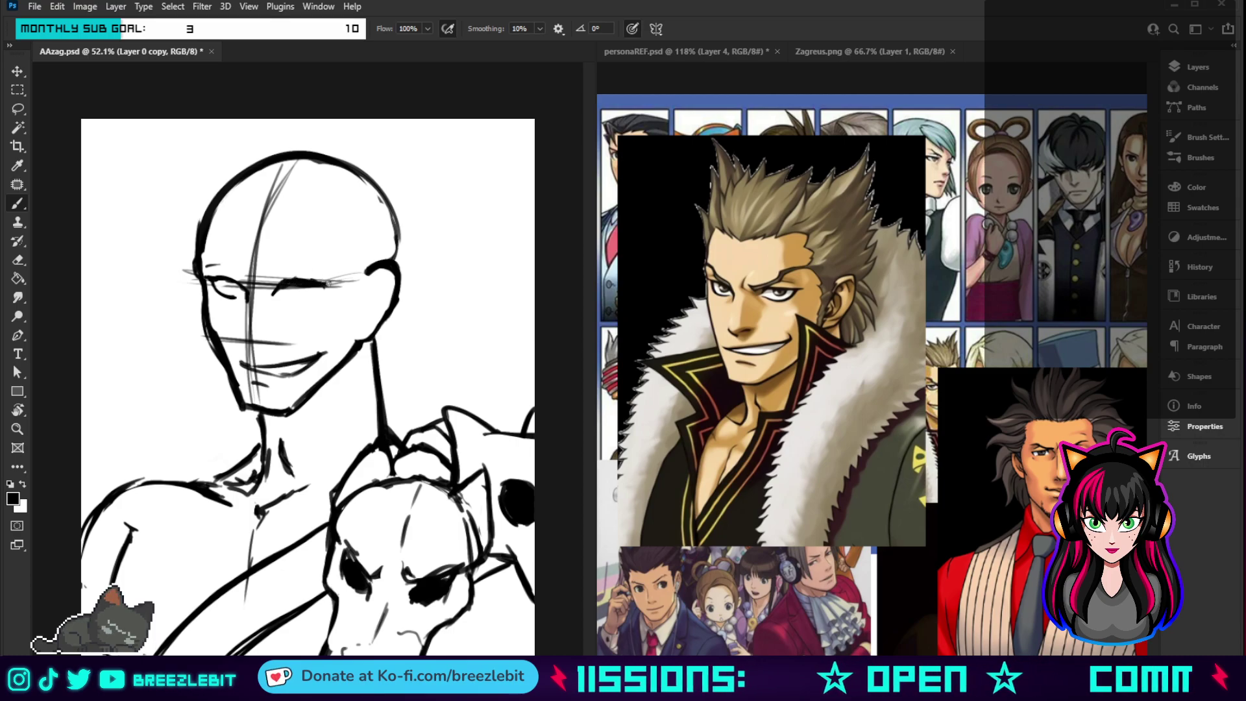
drag(310, 299, 318, 300)
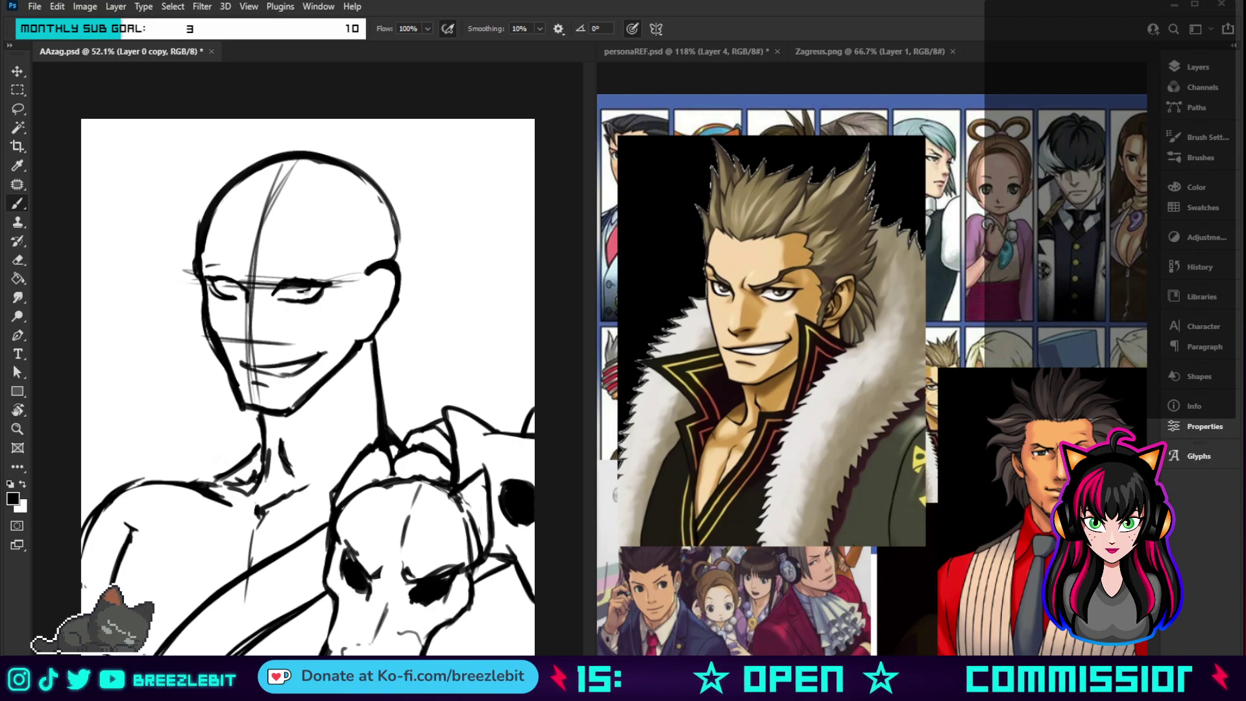
mouse_move(305, 291)
mouse_down()
mouse_move(296, 293)
mouse_move(309, 294)
mouse_up()
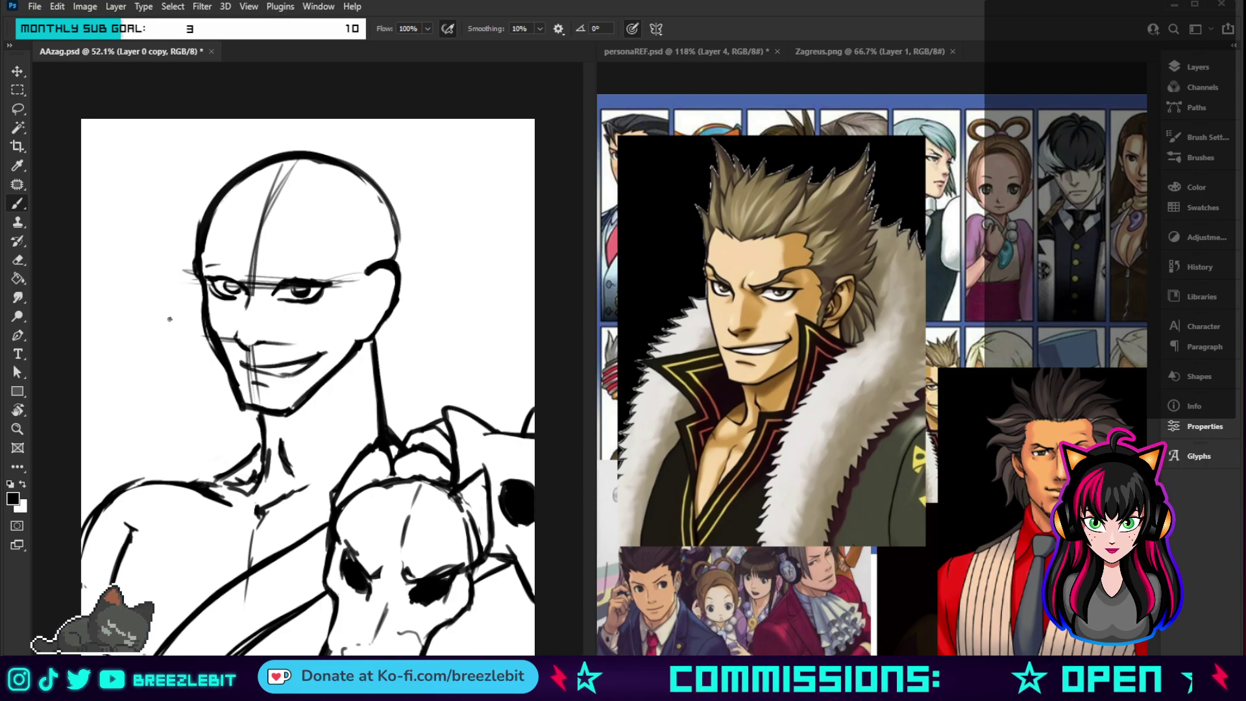
- Erase the wide grin and redraw the mouth as a small slanted smirk, clearing the guide marks on the chin
mouse_move(324, 356)
mouse_down()
mouse_move(286, 381)
mouse_move(287, 366)
mouse_move(255, 367)
mouse_up()
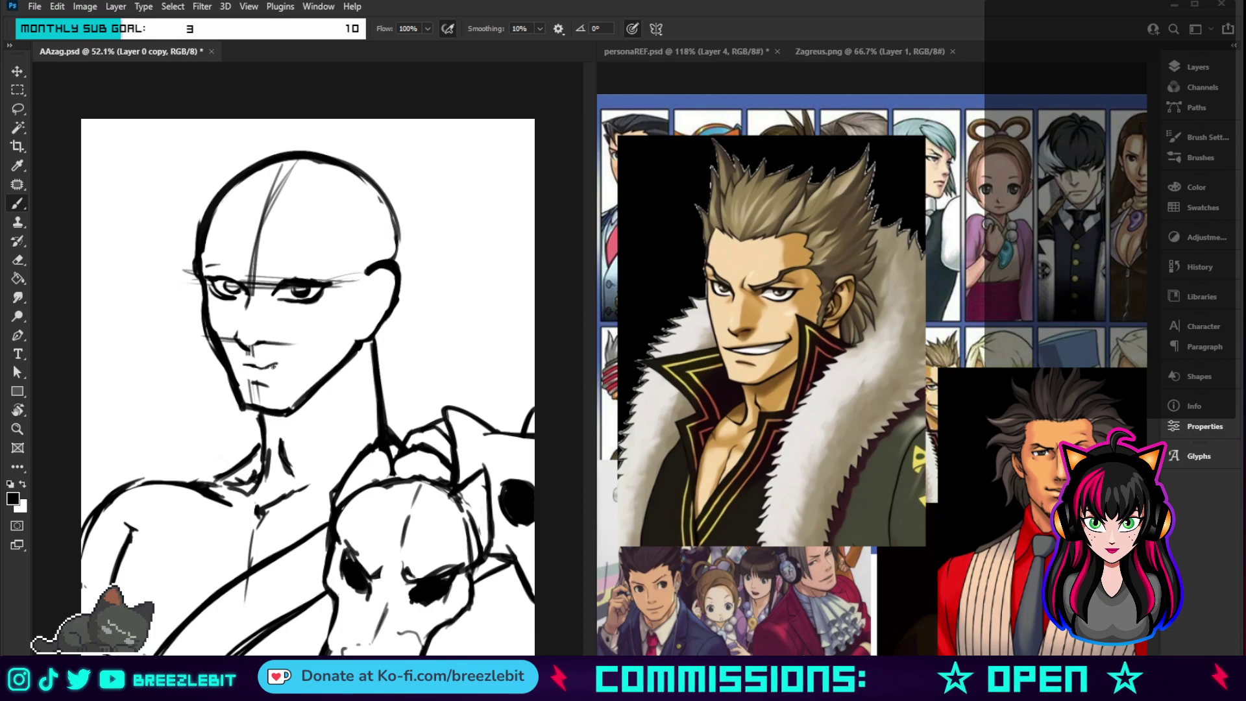
drag(273, 367, 304, 364)
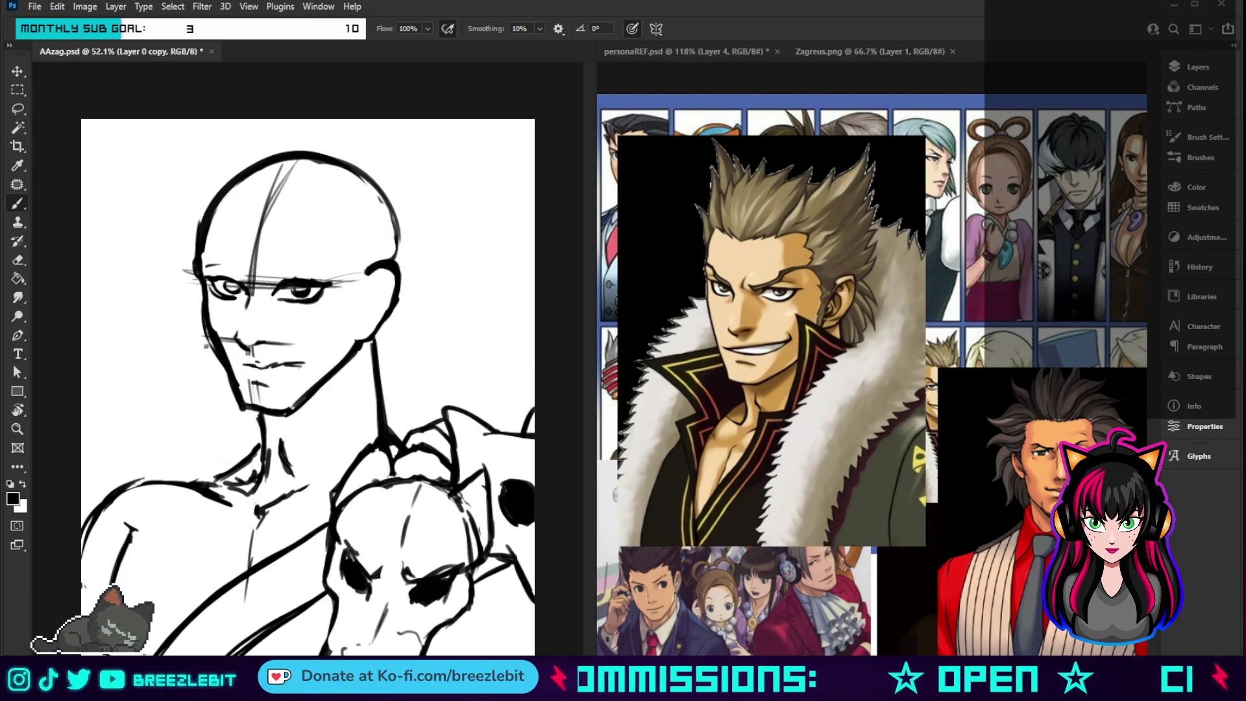
mouse_move(303, 364)
mouse_down()
mouse_move(256, 375)
mouse_move(261, 403)
mouse_up()
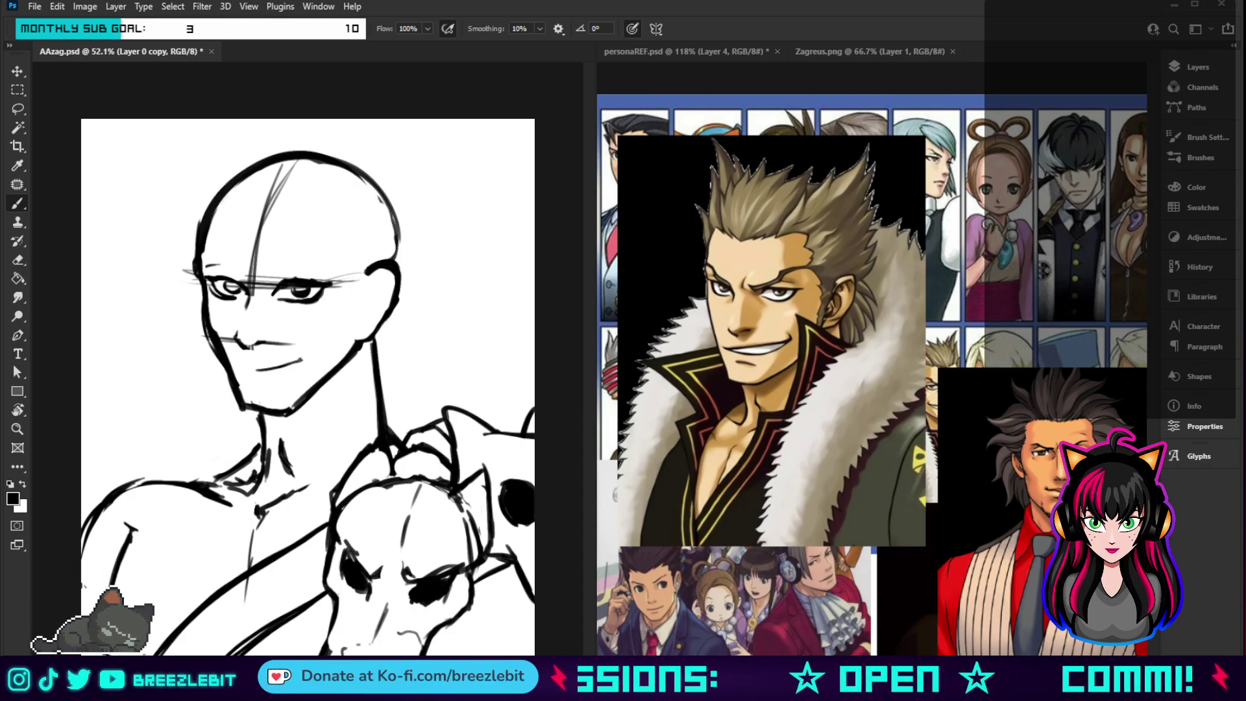
- Try a fuller, open-lipped smirk with a lower lip line, then erase the whole mouth beneath the nose
drag(304, 355, 244, 367)
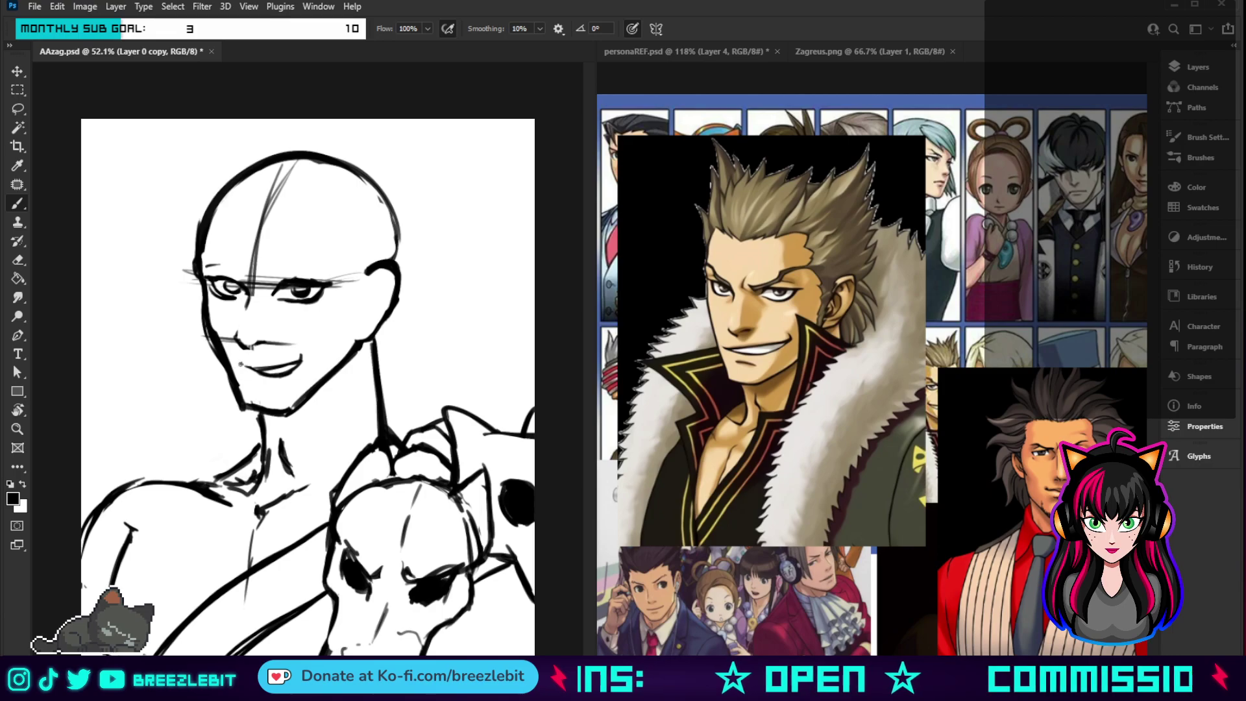
drag(308, 357, 295, 367)
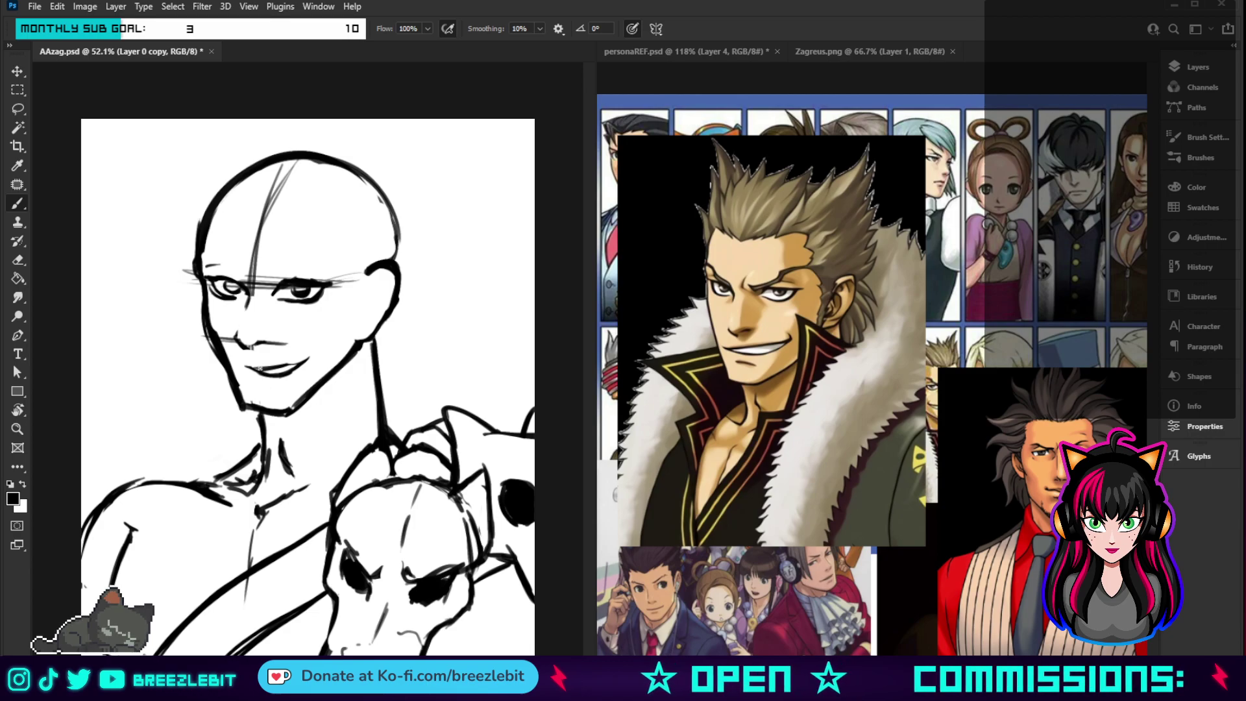
drag(239, 368, 318, 359)
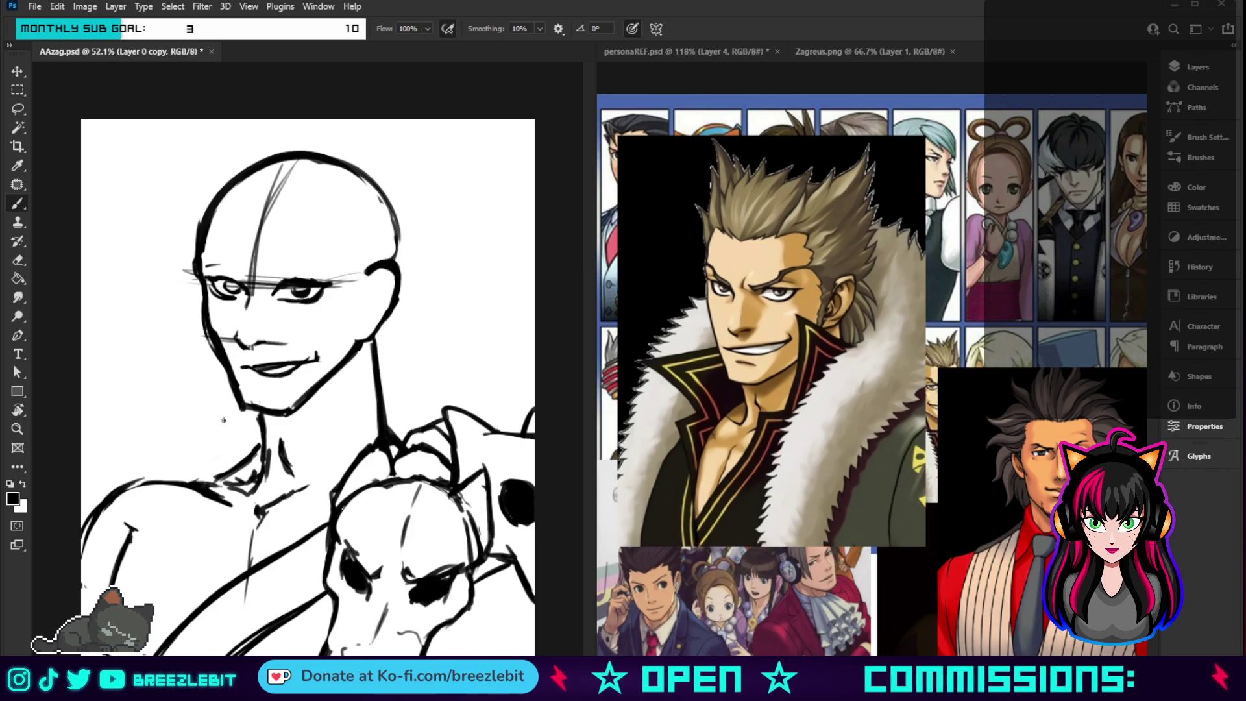
mouse_move(314, 352)
mouse_down()
mouse_move(282, 385)
mouse_move(316, 350)
mouse_move(264, 359)
mouse_up()
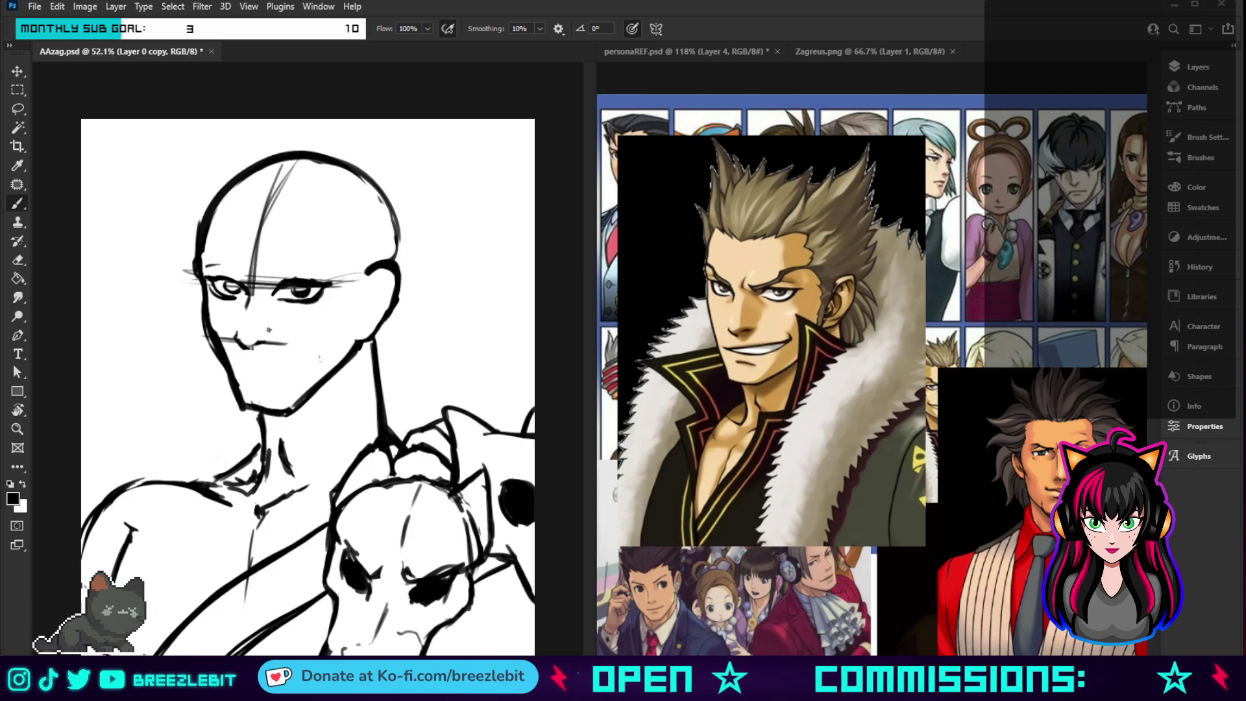
- Rework both eyes with open ringed irises and small pupils, tidy the lids, and add a crease above the far eye
click(300, 289)
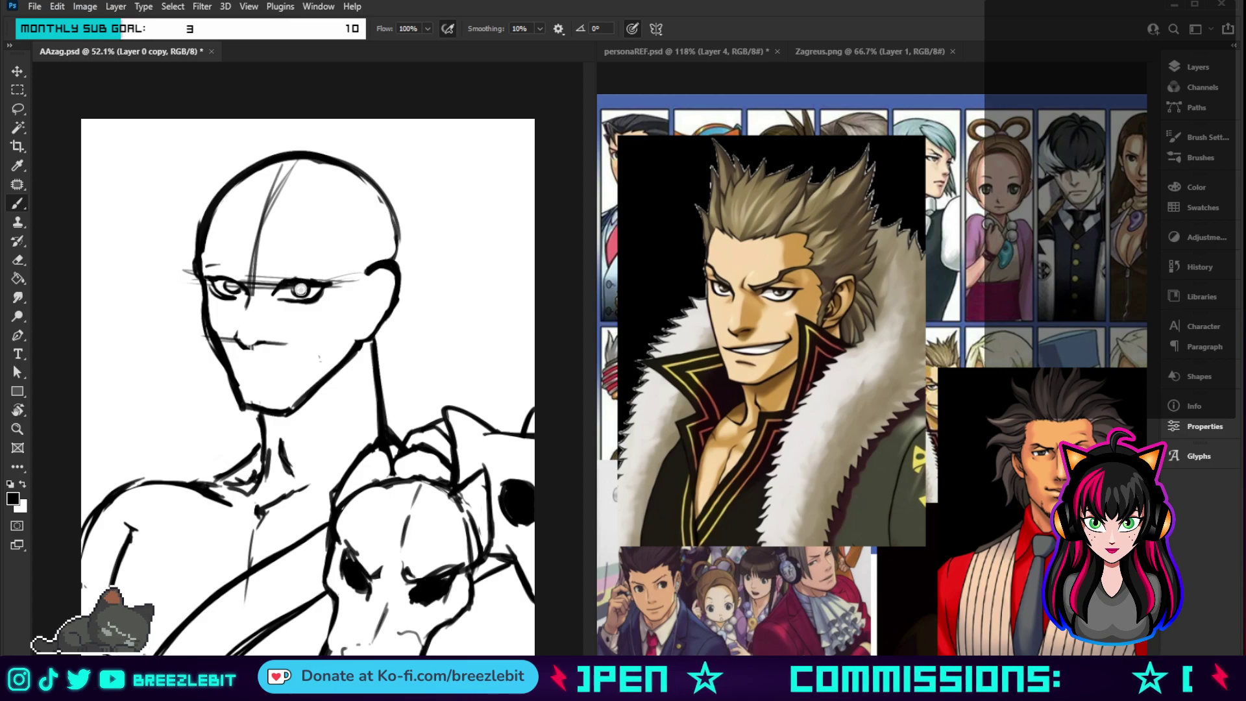
drag(301, 290, 270, 278)
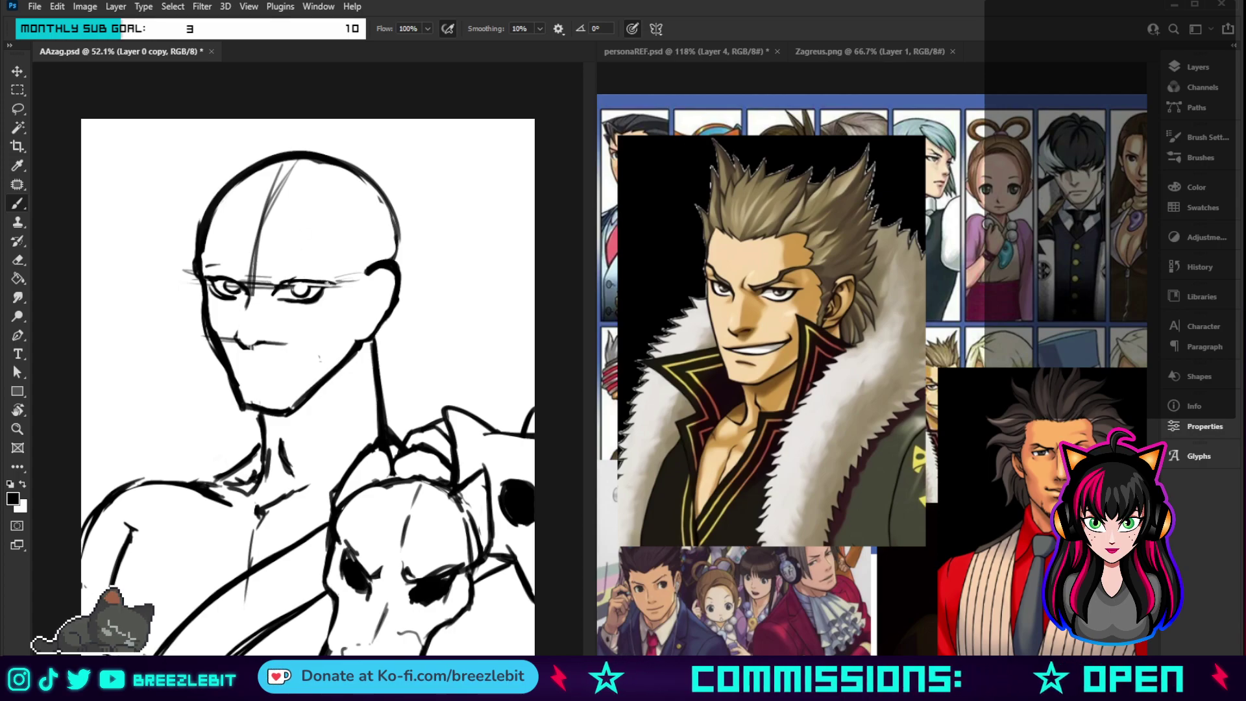
mouse_move(328, 283)
mouse_down()
mouse_move(288, 283)
mouse_move(328, 284)
mouse_up()
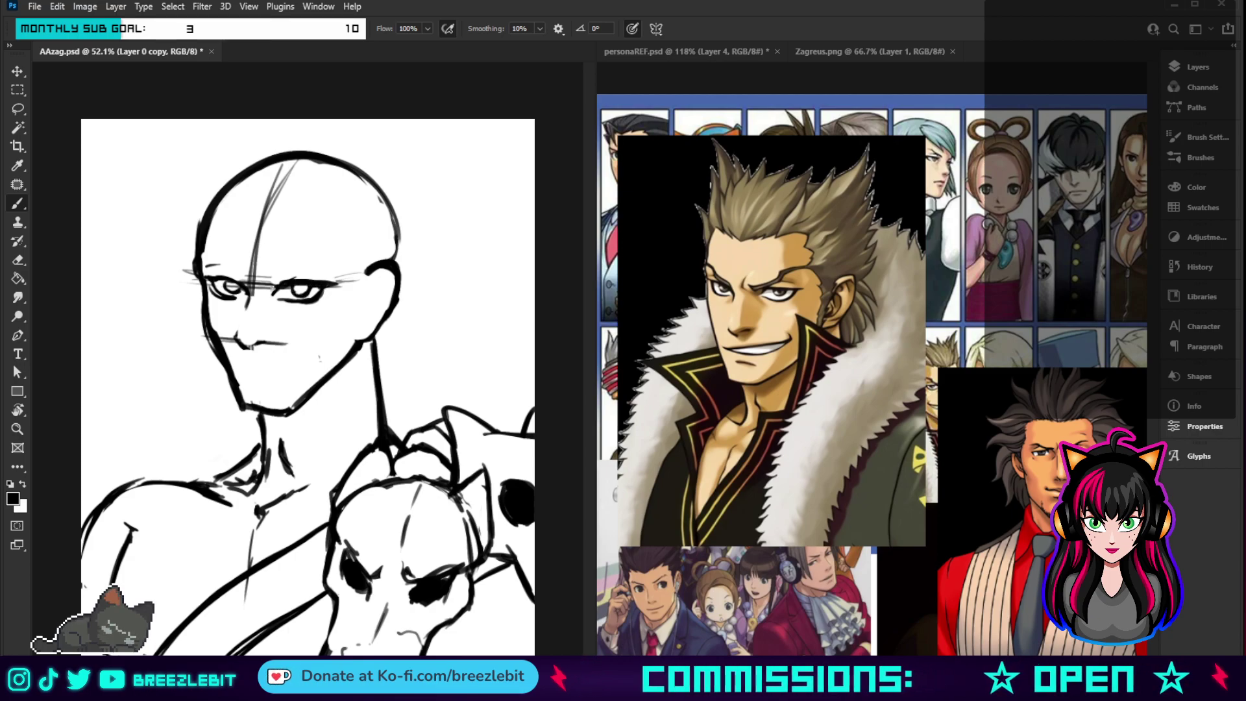
drag(219, 278, 248, 293)
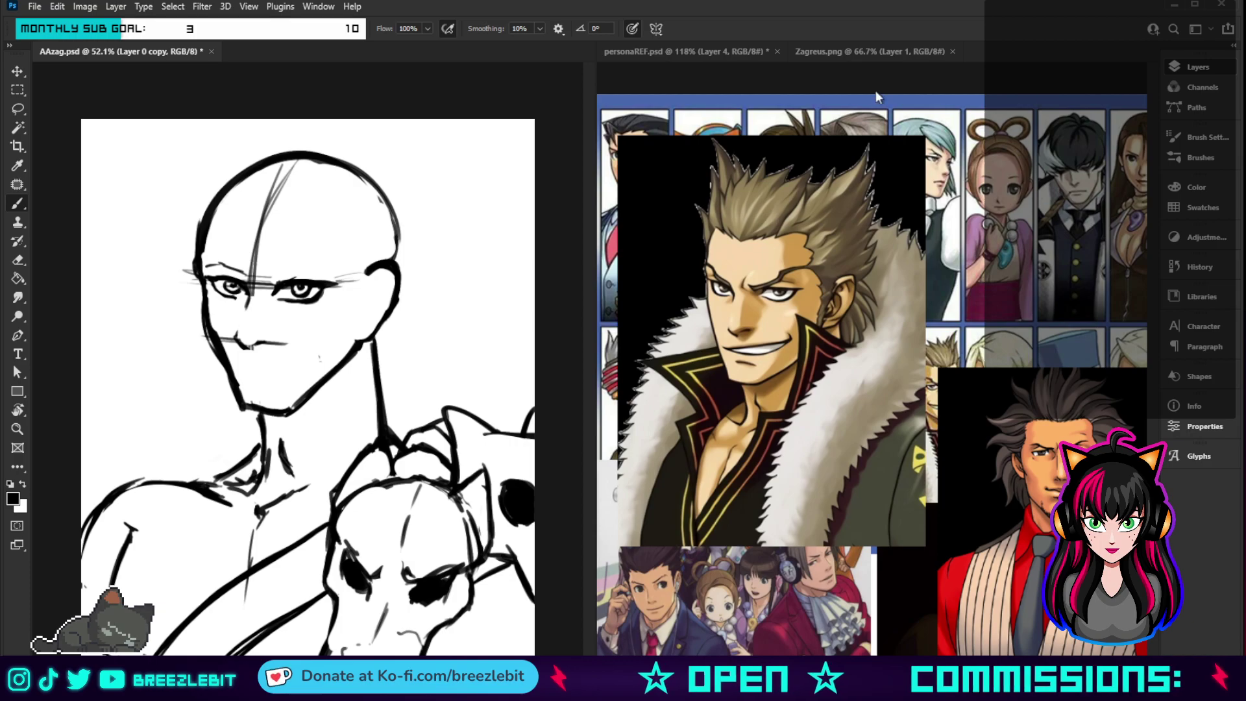
- Hide the enlarged portraits in personaREF.psd to check the full character lineup, and show them again
click(689, 51)
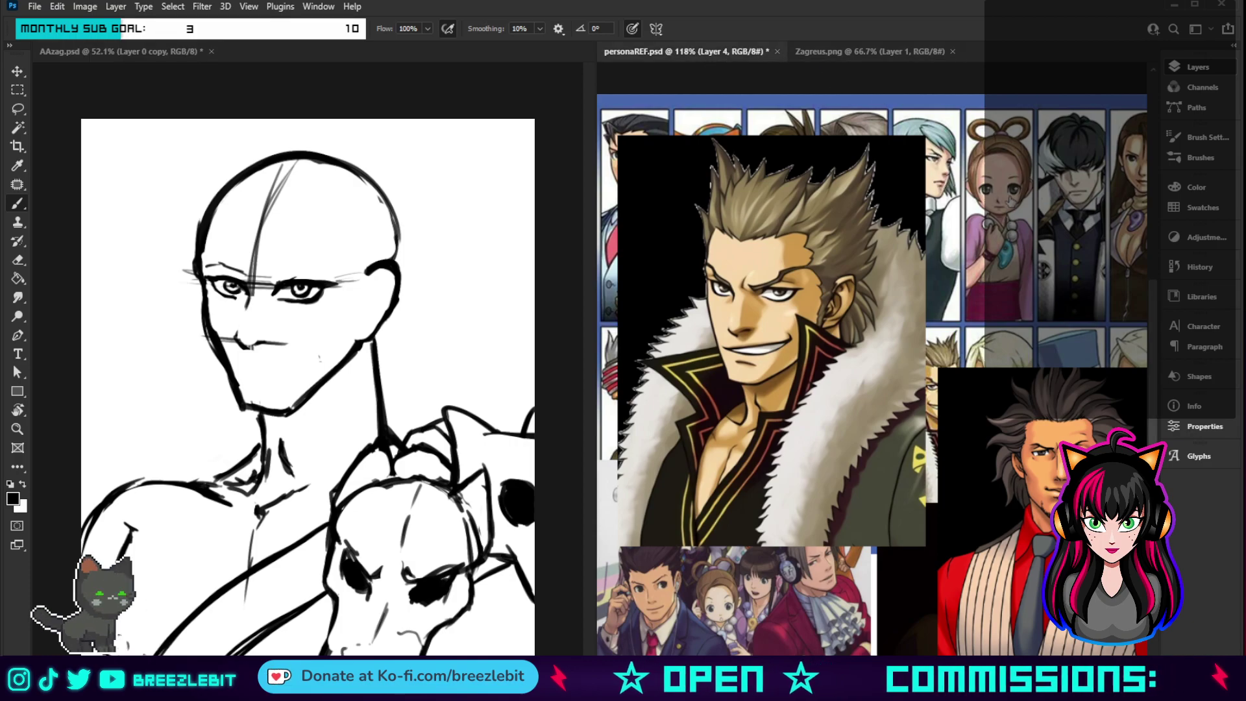
click(998, 189)
click(996, 151)
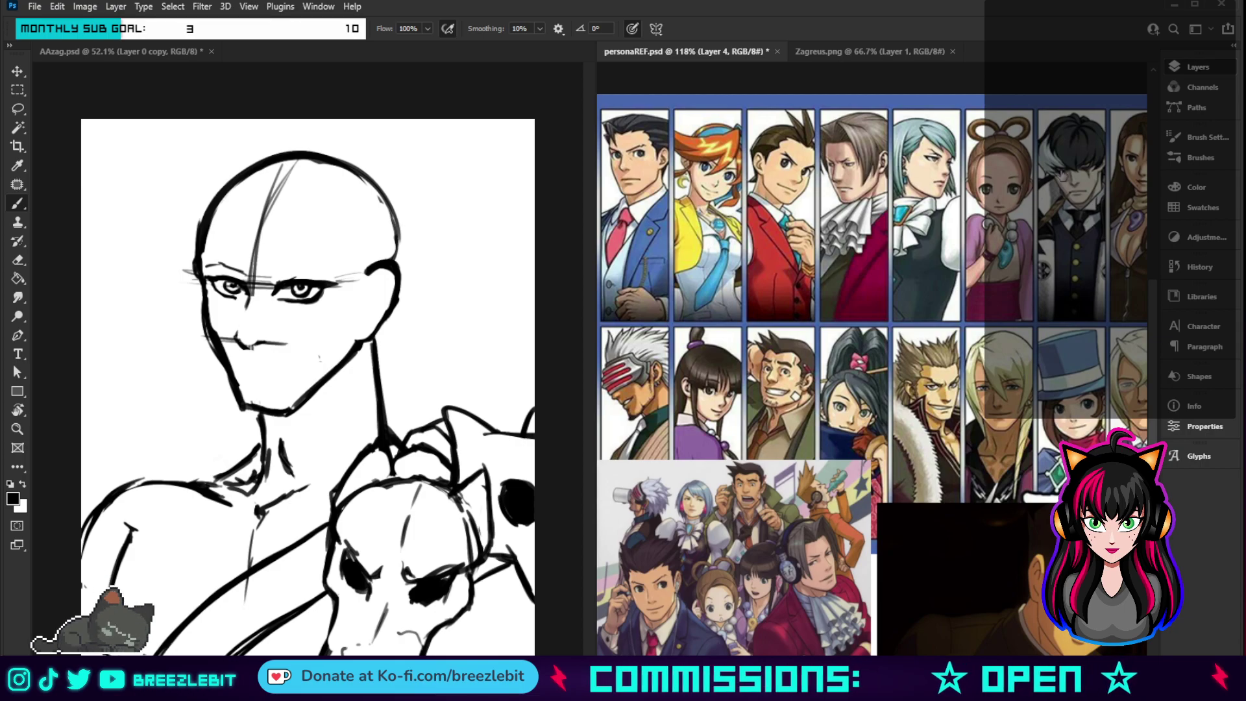
click(998, 176)
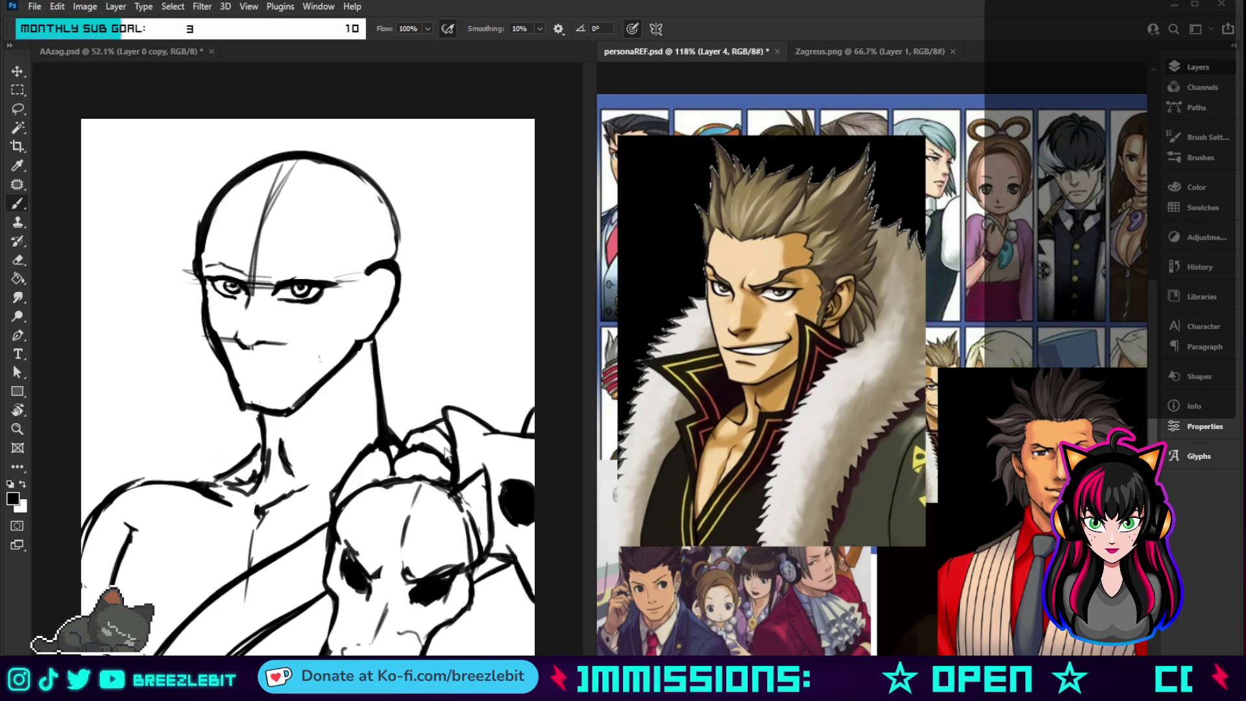
click(289, 354)
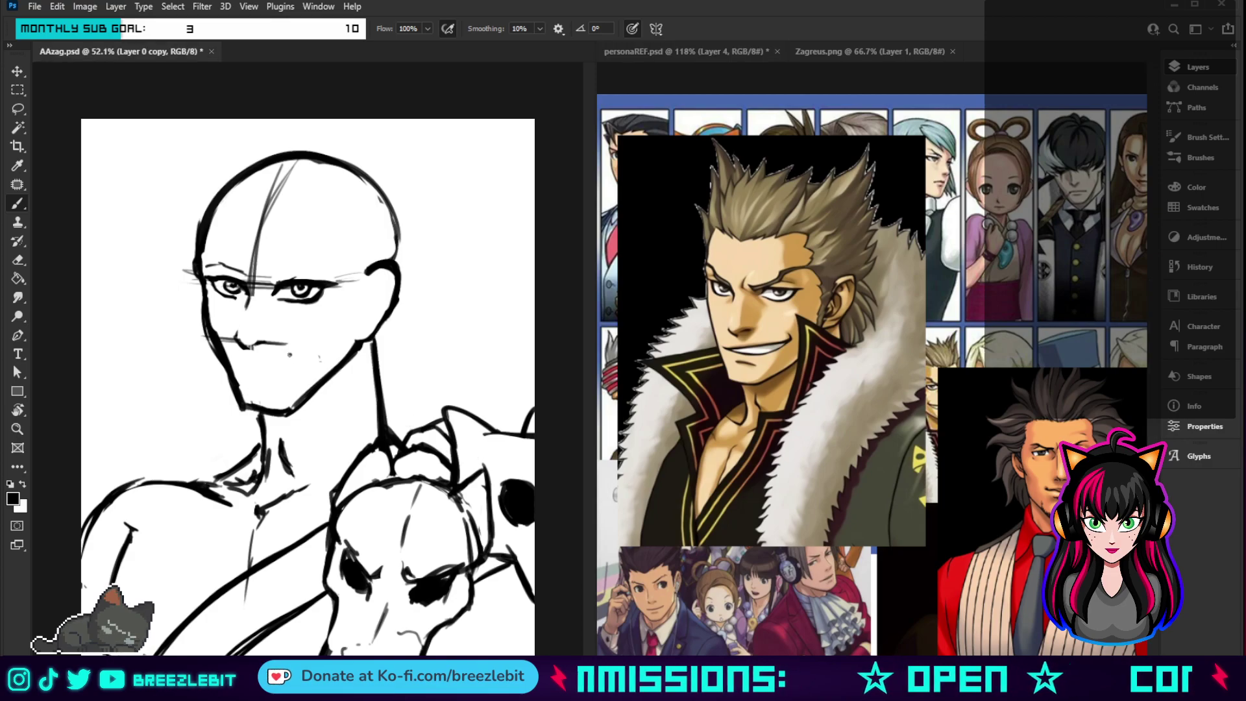
drag(303, 363, 256, 370)
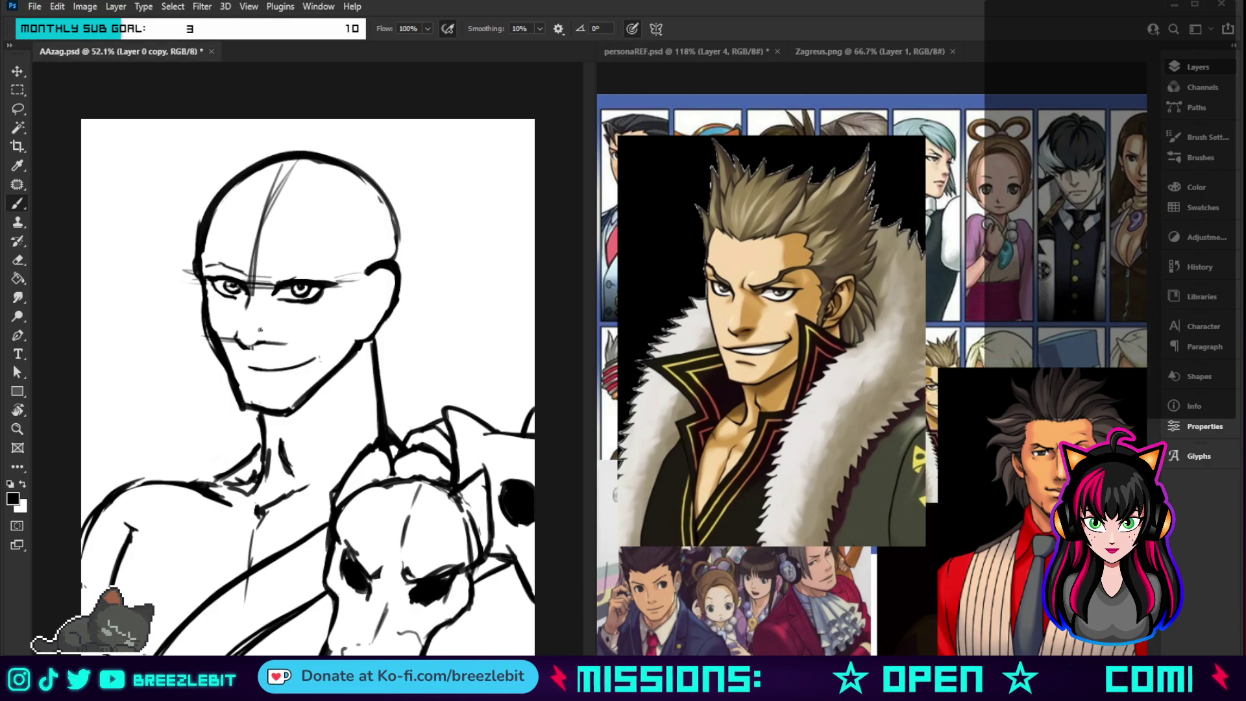
mouse_move(254, 369)
mouse_down()
mouse_move(311, 369)
mouse_move(244, 366)
mouse_up()
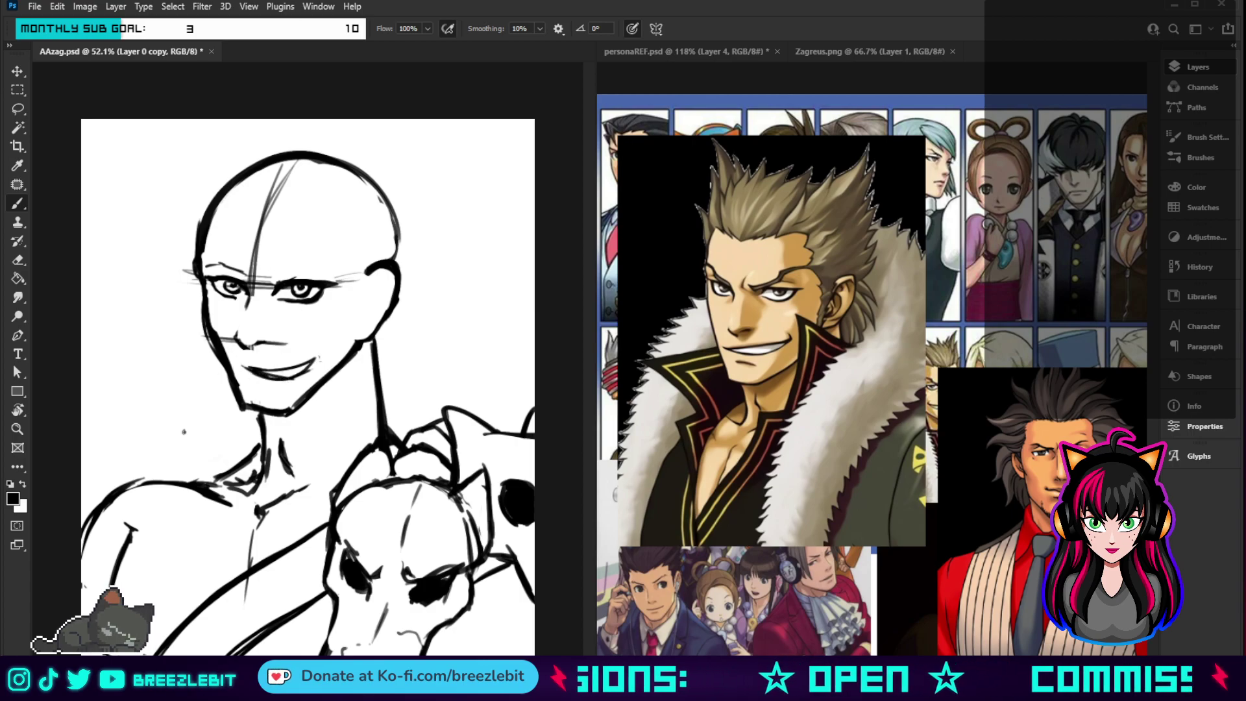
key(ctrl+z)
key(ctrl+z)
key(ctrl+z)
key(ctrl+z)
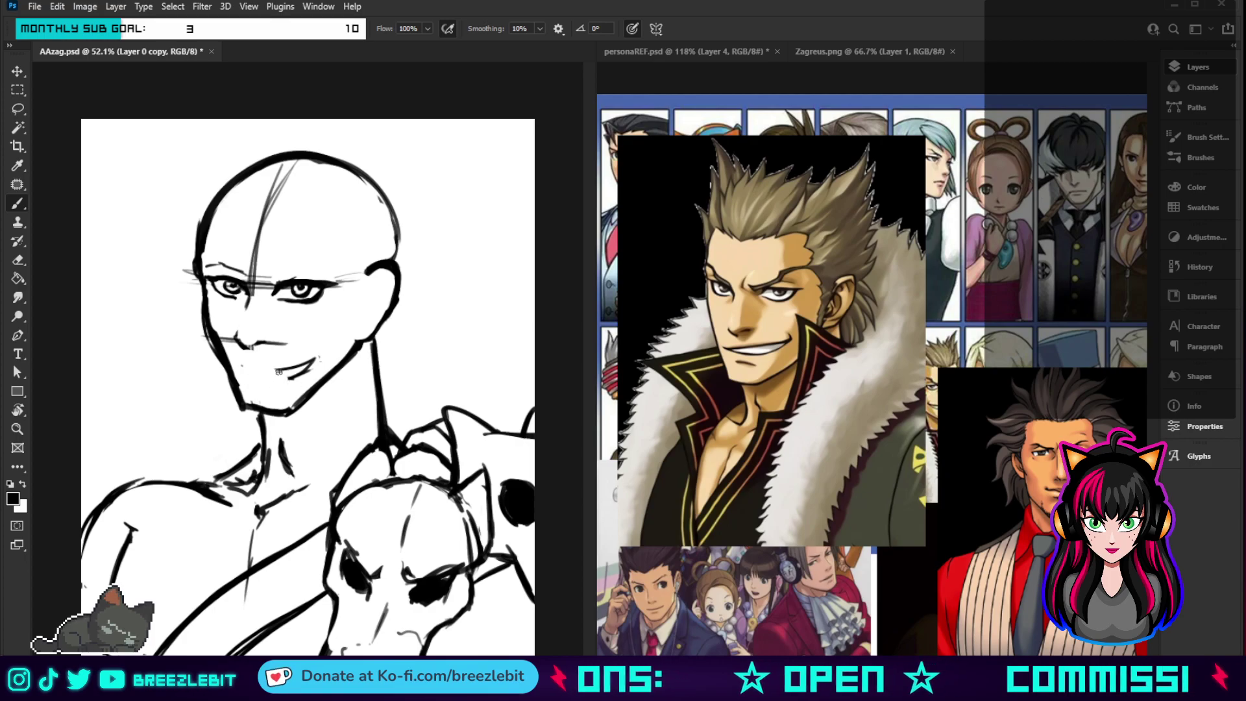
key(ctrl+z)
key(ctrl+z)
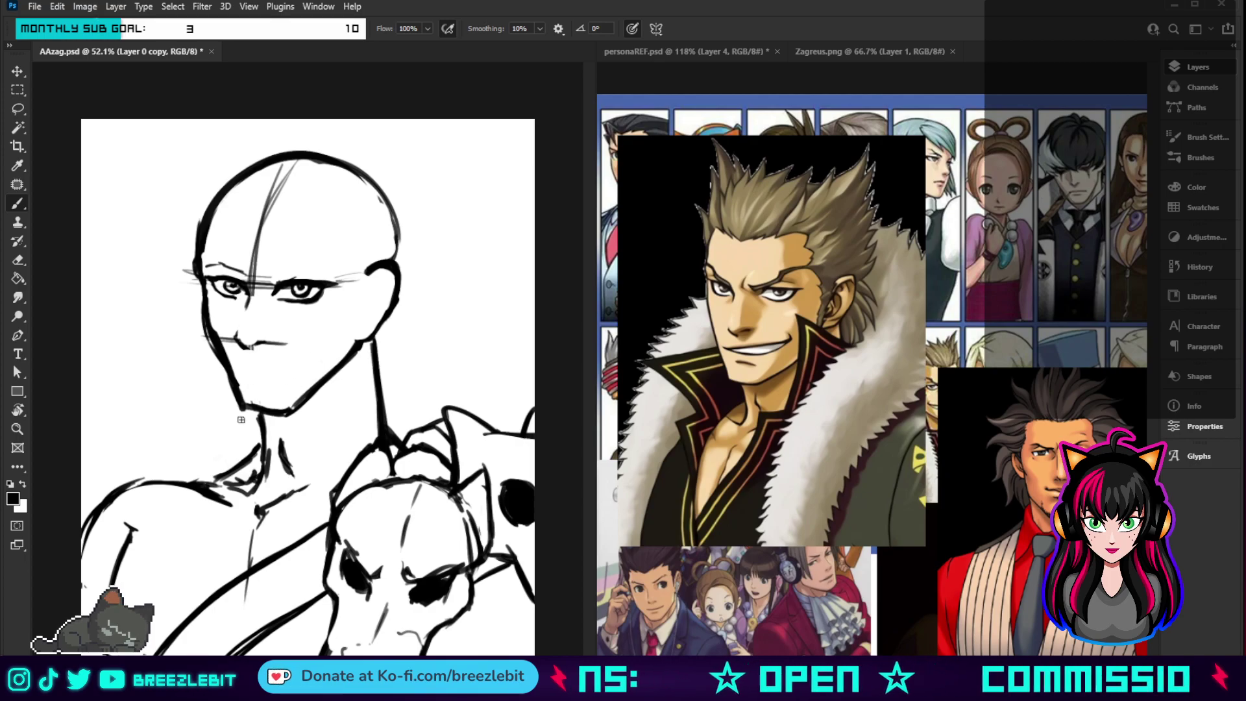
- Draw the mouth as a wide, slightly open smile curling up at the cheek, with a short lower-lip line beneath
drag(309, 361, 244, 367)
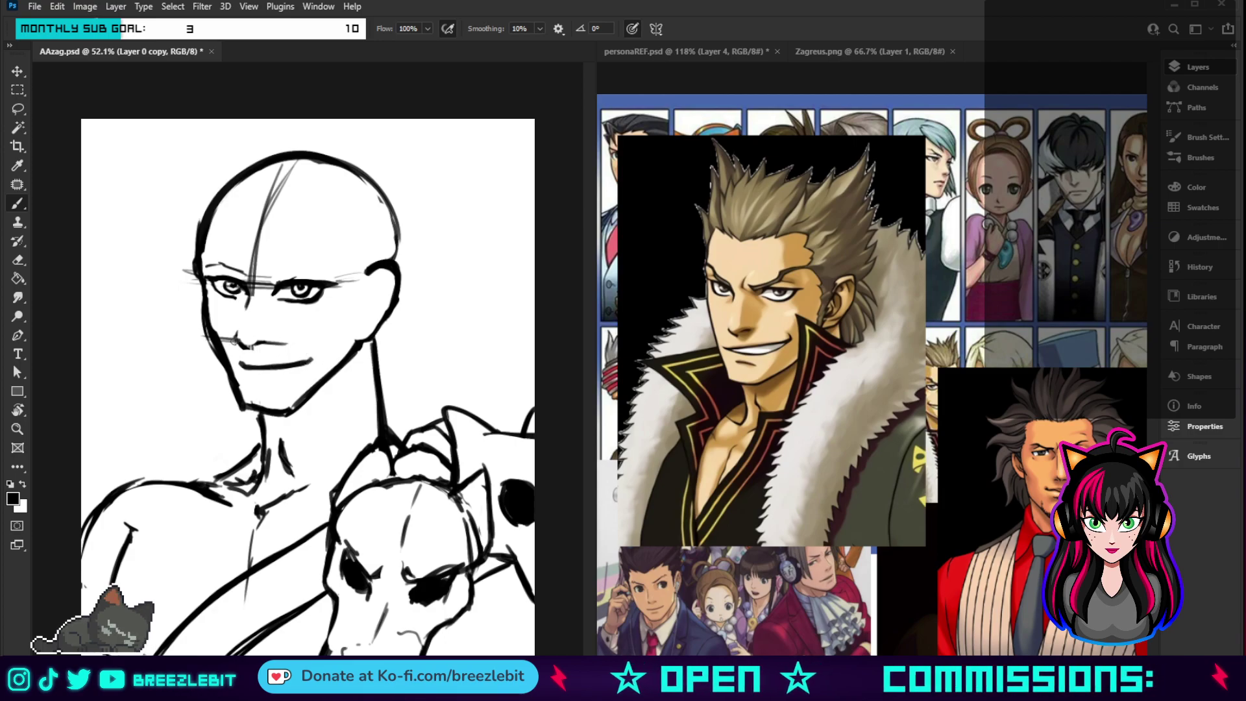
mouse_move(249, 368)
mouse_down()
mouse_move(284, 386)
mouse_move(269, 361)
mouse_move(289, 374)
mouse_move(280, 347)
mouse_move(280, 377)
mouse_move(301, 365)
mouse_move(257, 374)
mouse_up()
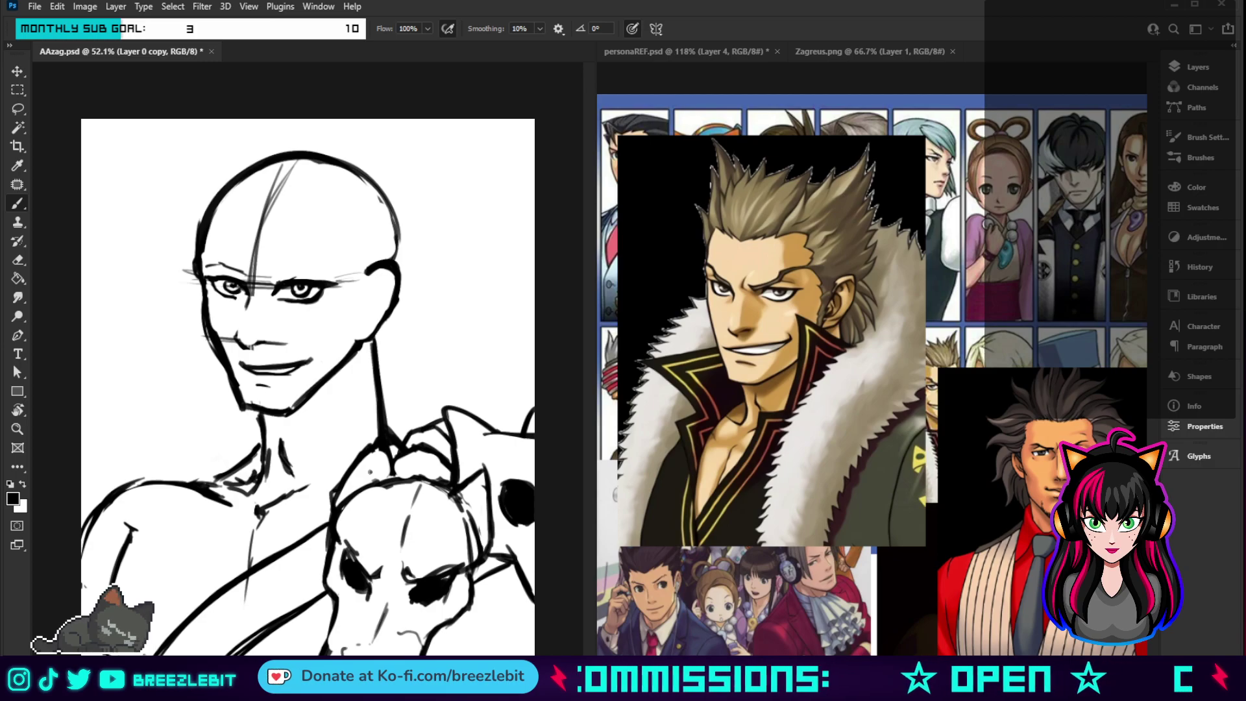
- Paste the portrait of the black-and-white-haired man with the feather into personaREF.psd, scale it down slightly and place it over the blond man's portrait
click(744, 55)
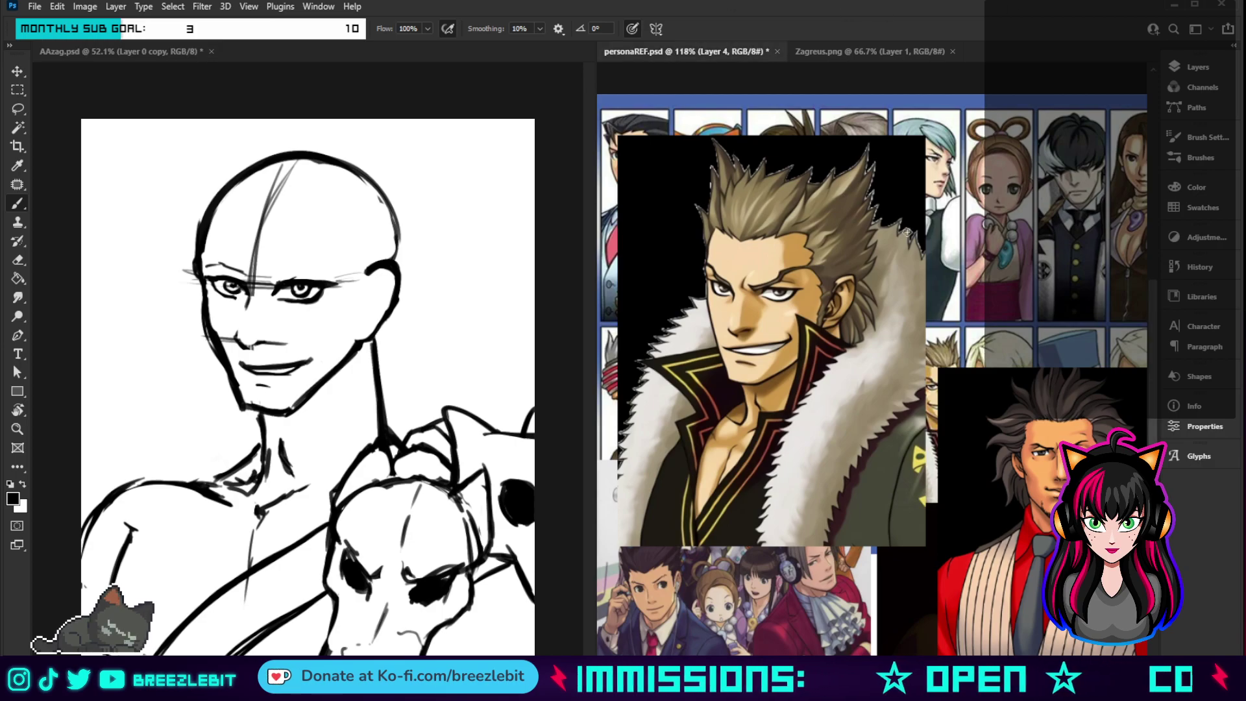
key(ctrl+v)
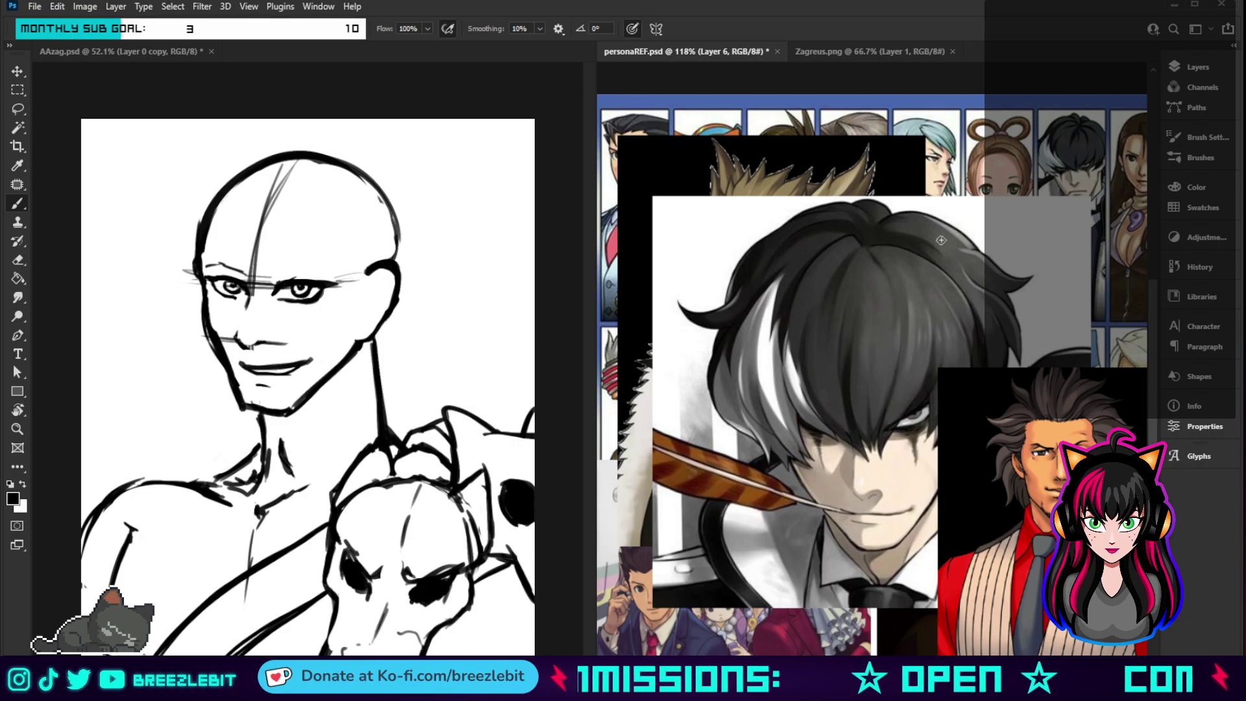
key(ctrl+t)
drag(1007, 323, 972, 265)
drag(1051, 343, 998, 337)
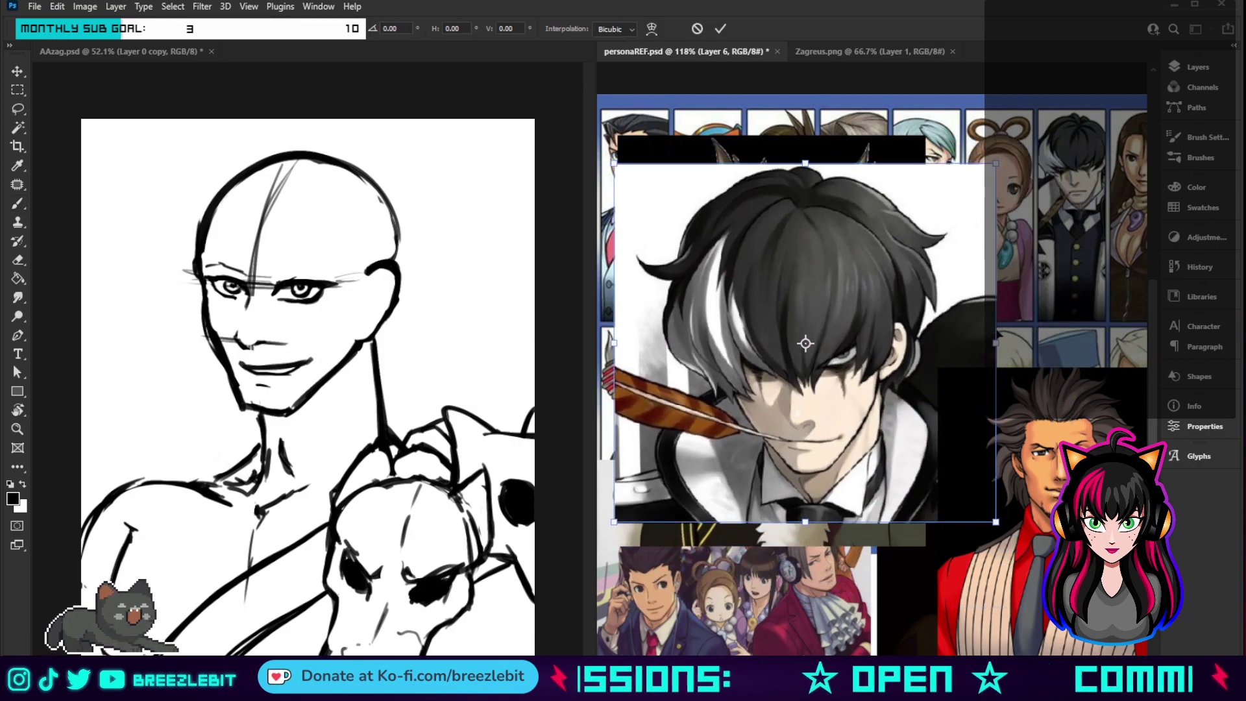
click(720, 28)
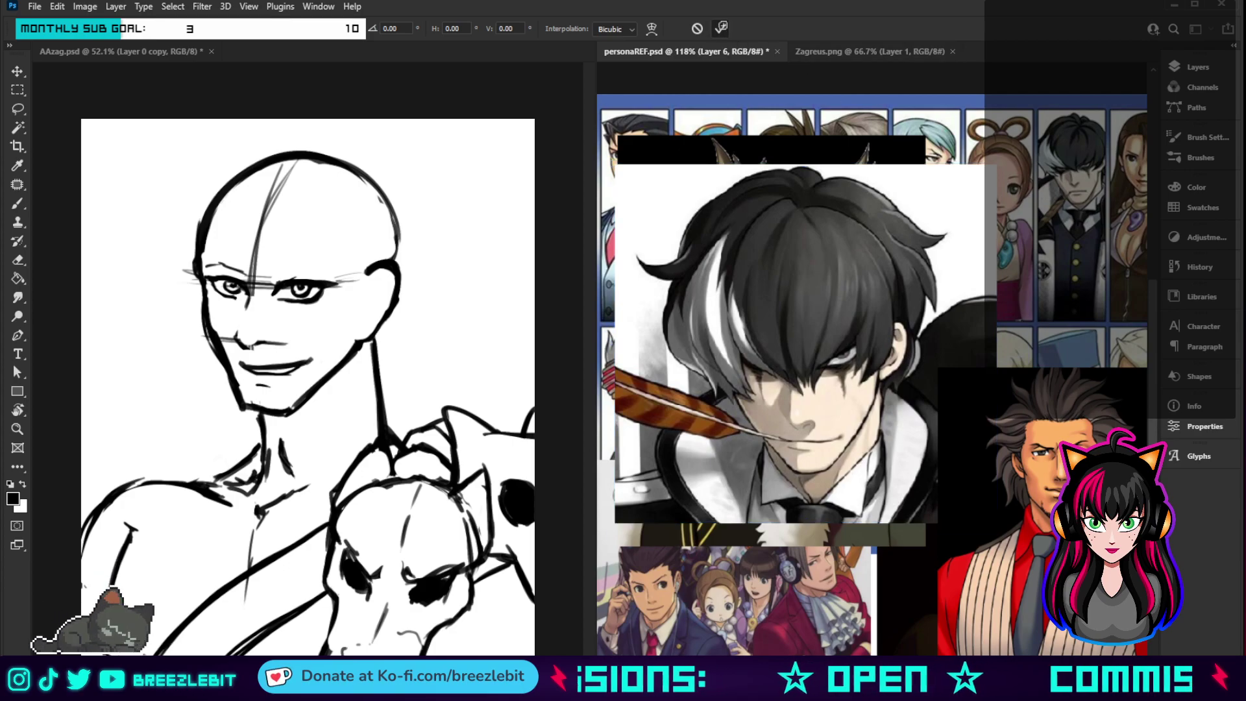
key(b)
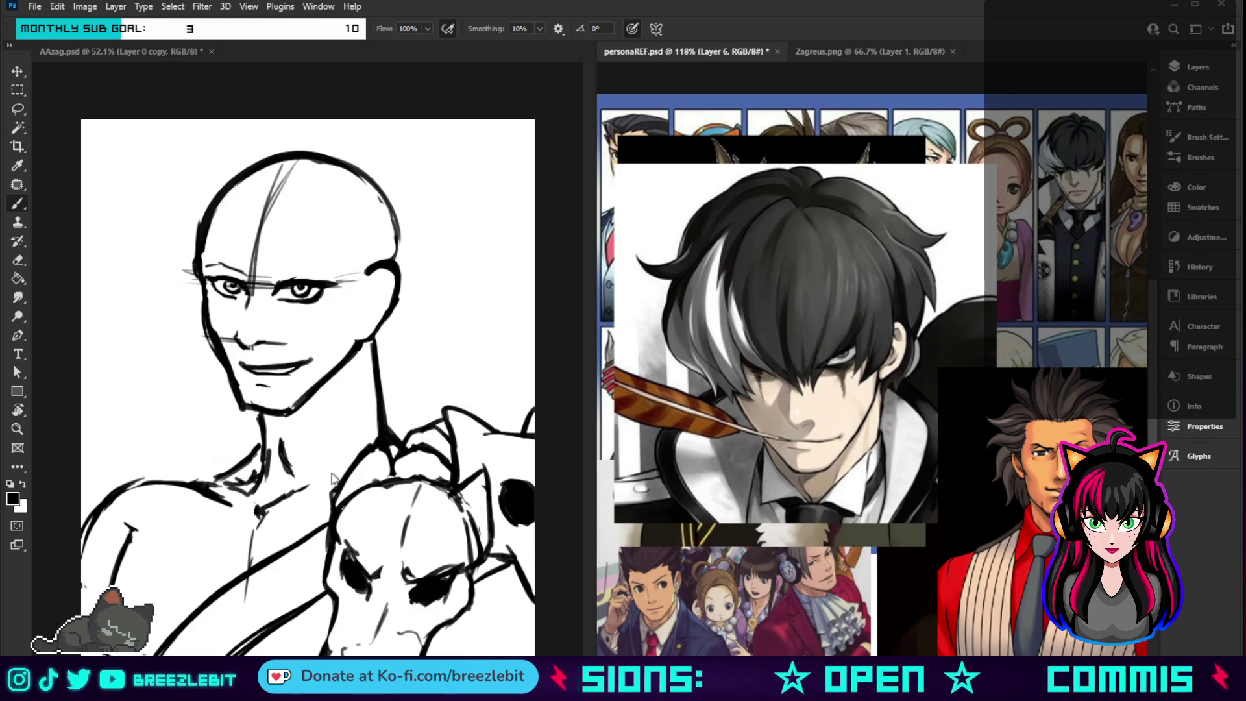
- Lasso both eyes in the AAzag.psd sketch and nudge them slightly down and toward the far side of the face
click(155, 246)
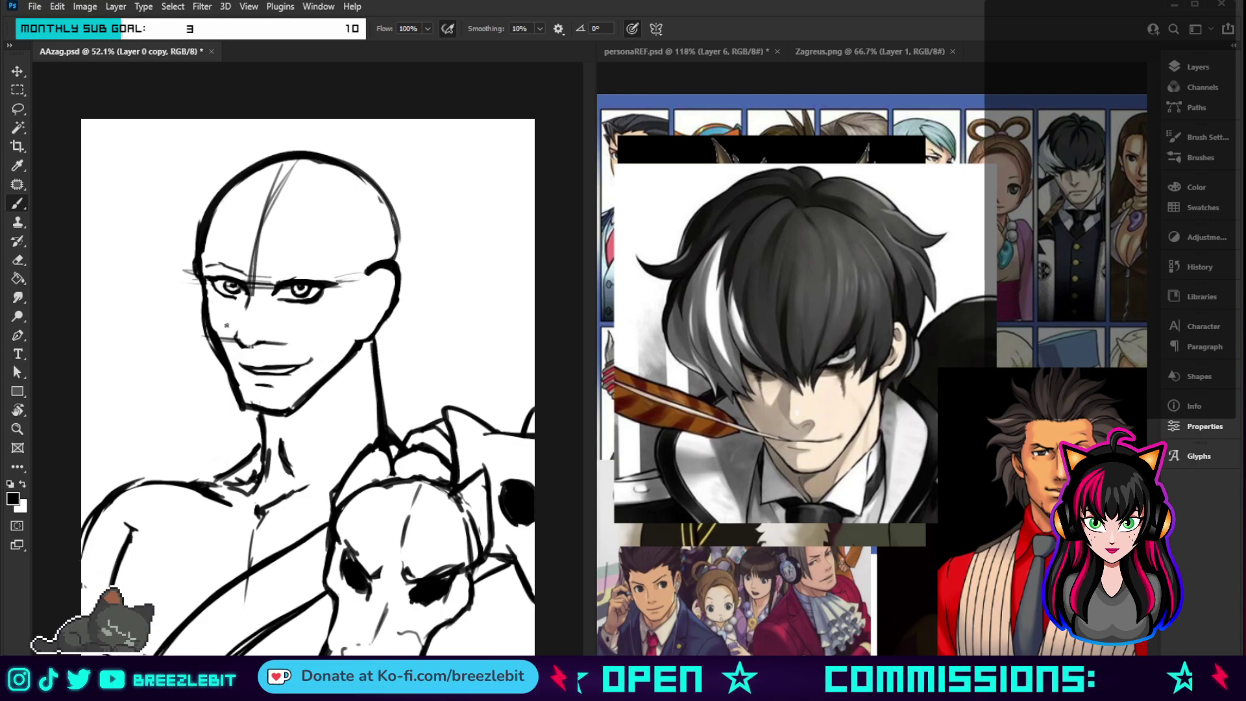
key(l)
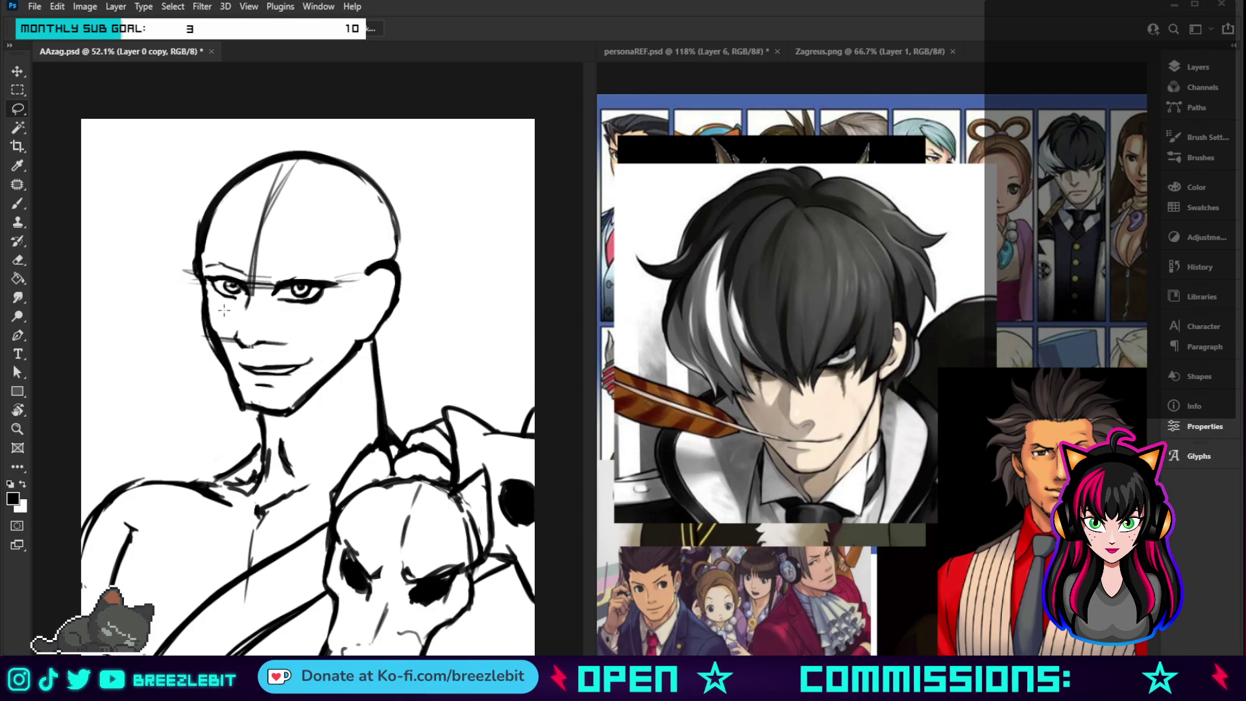
mouse_move(223, 311)
mouse_down()
mouse_move(322, 317)
mouse_move(359, 292)
mouse_move(338, 272)
mouse_move(213, 254)
mouse_move(229, 312)
mouse_up()
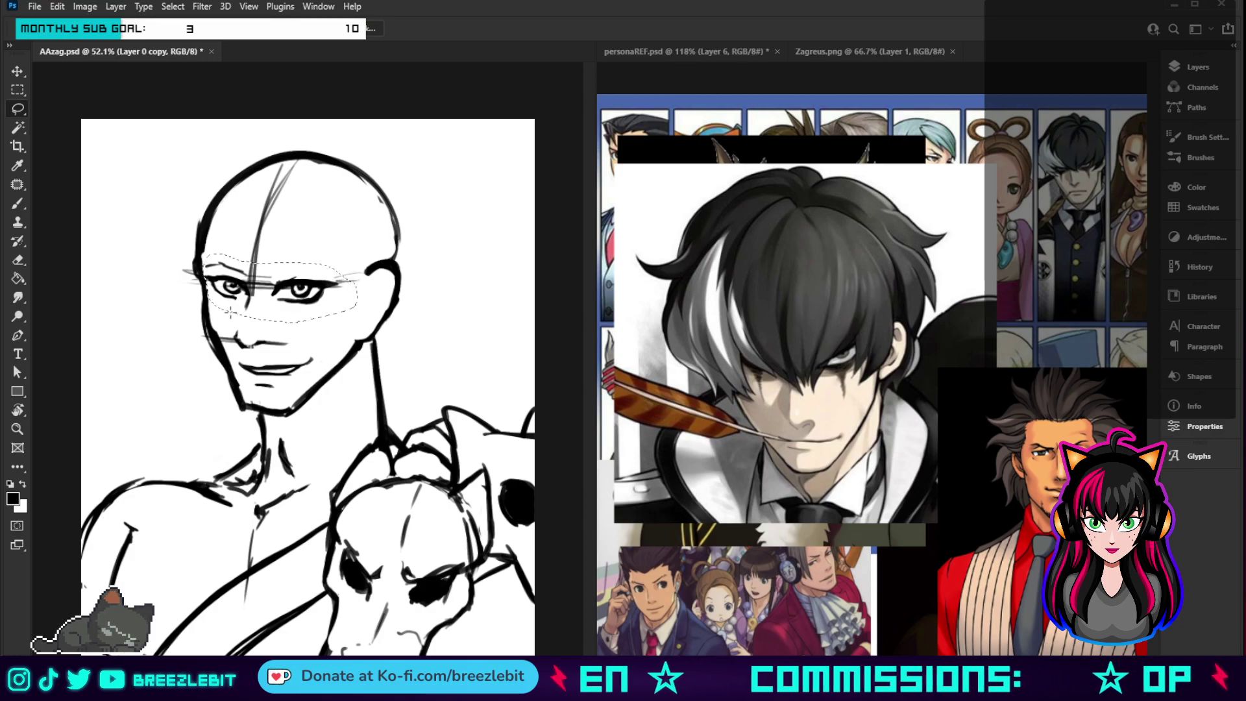
key(ctrl+t)
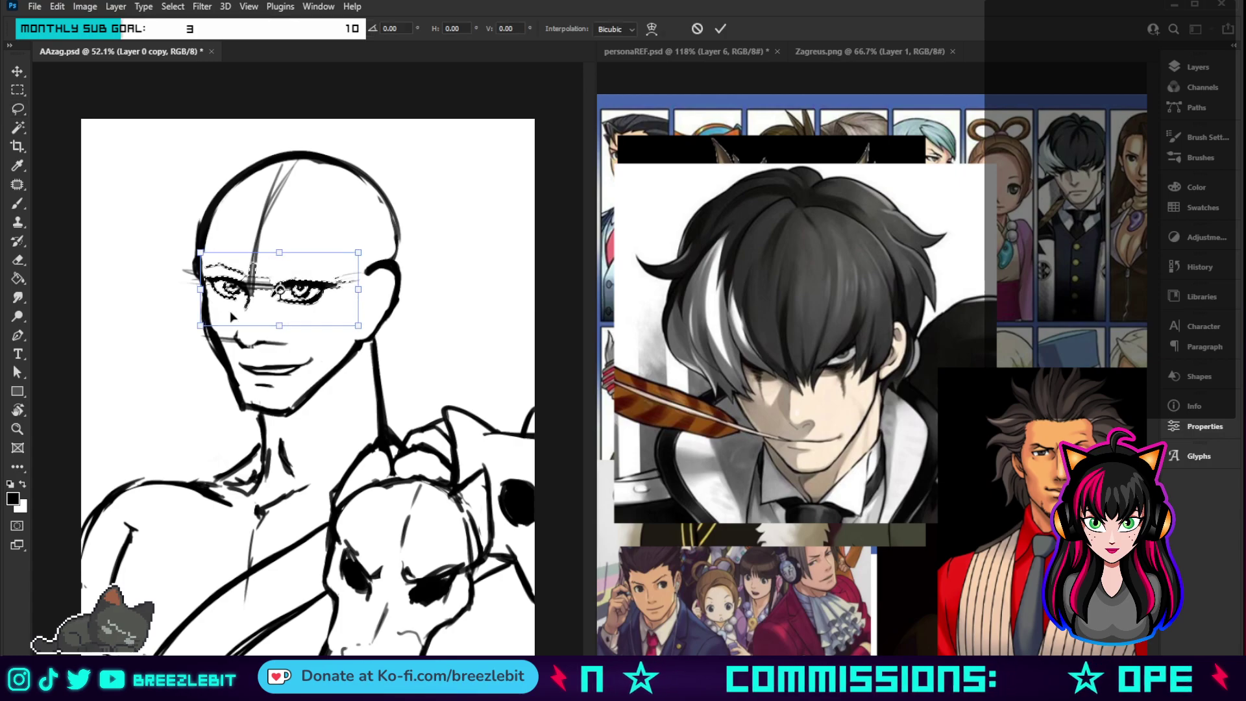
key(Down)
key(Down)
key(Down)
key(Down)
key(Left)
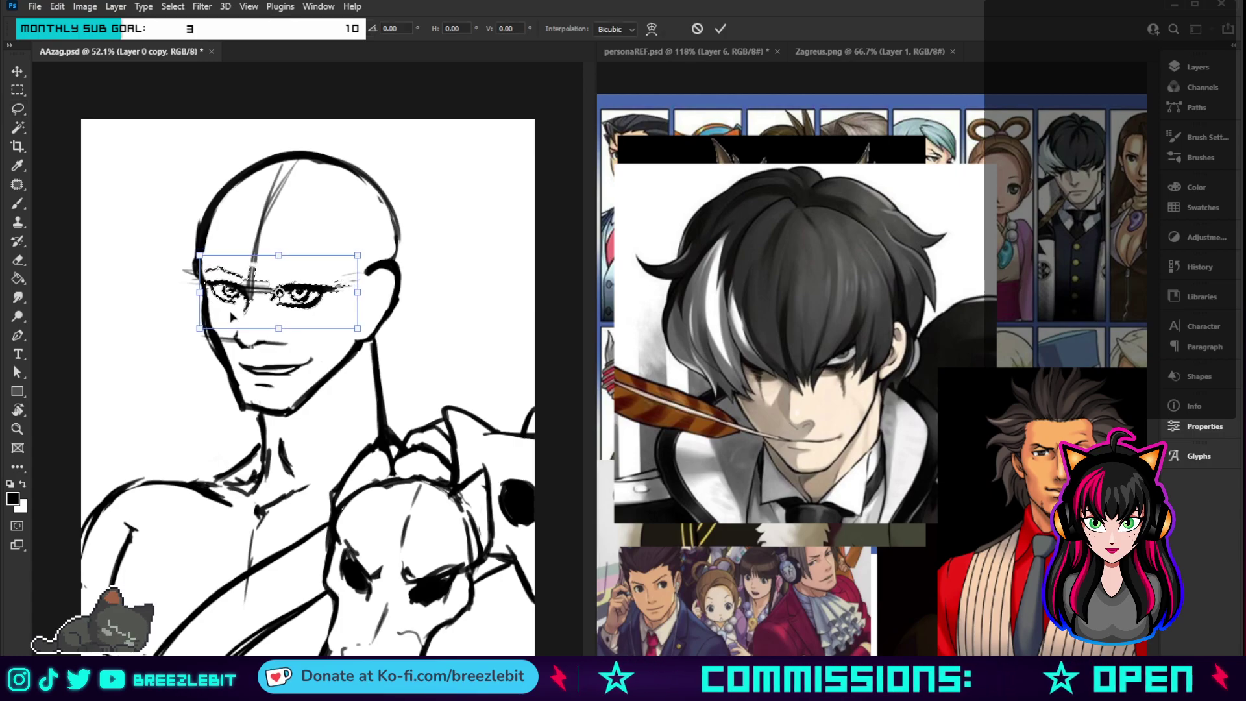
key(Up)
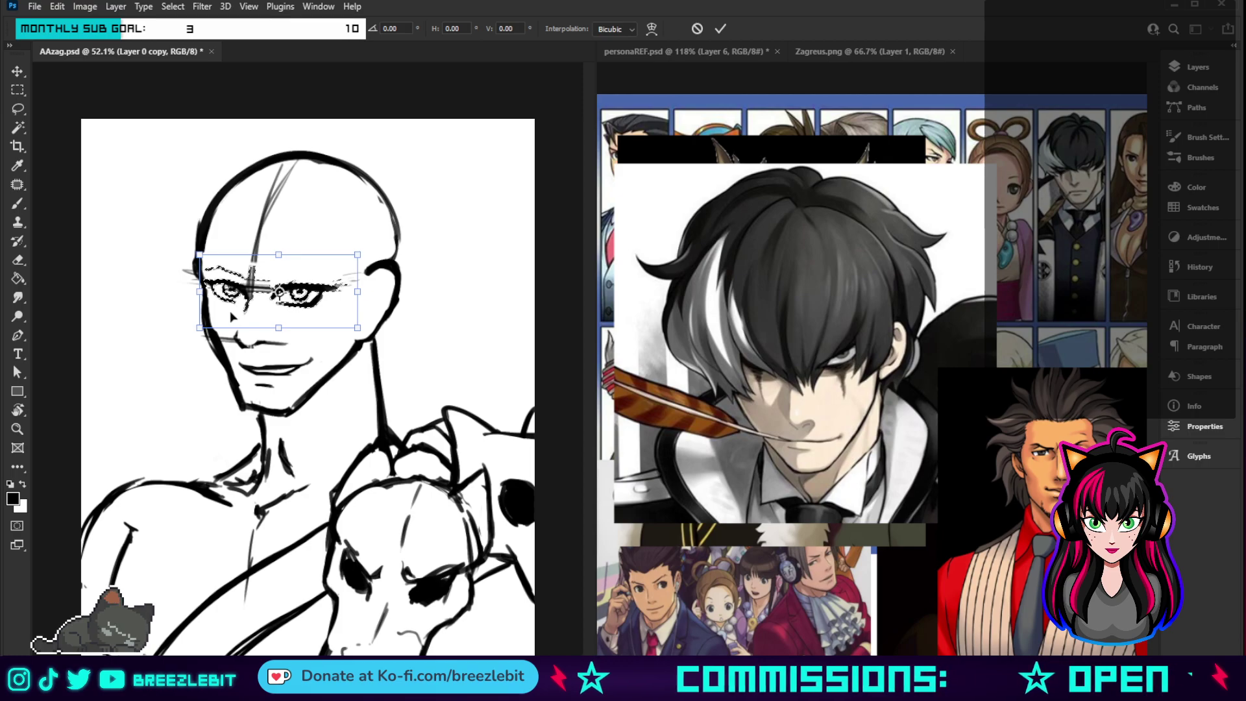
key(Return)
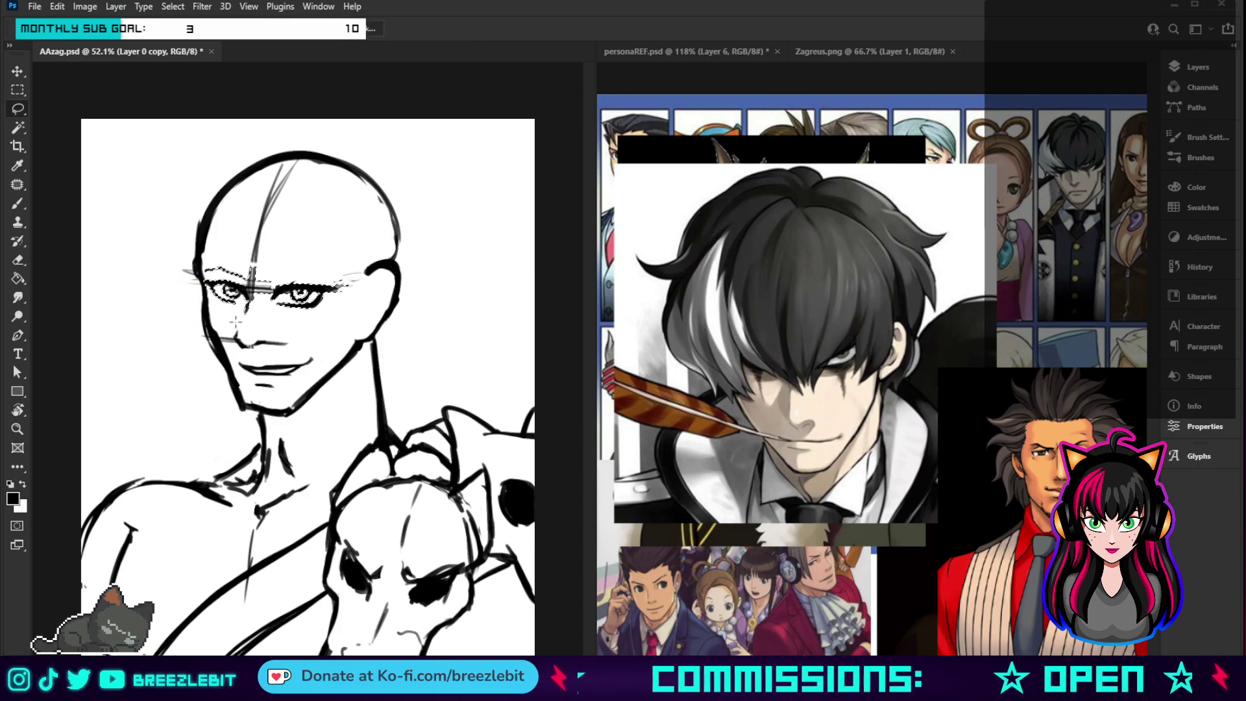
- Lasso the lower part of the nose, nudge it slightly down toward the mouth, and clear the selection
mouse_move(235, 320)
mouse_down()
mouse_move(242, 354)
mouse_move(283, 352)
mouse_move(217, 316)
mouse_up()
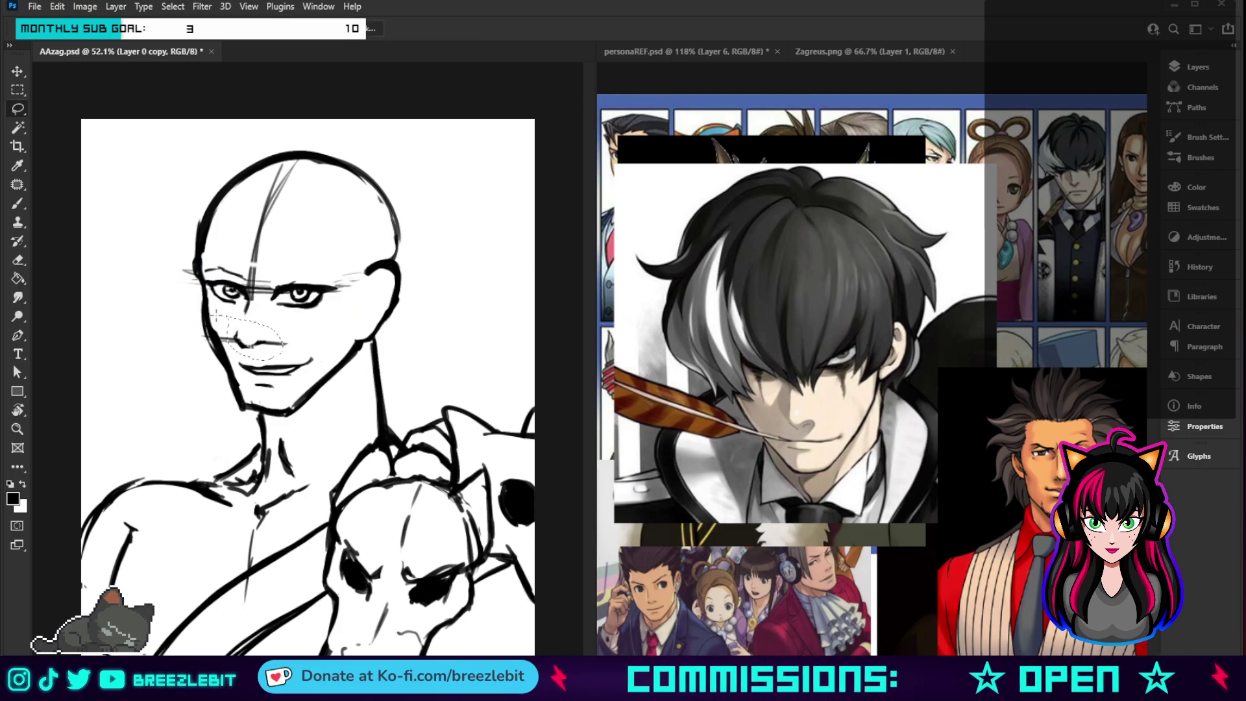
key(ctrl+t)
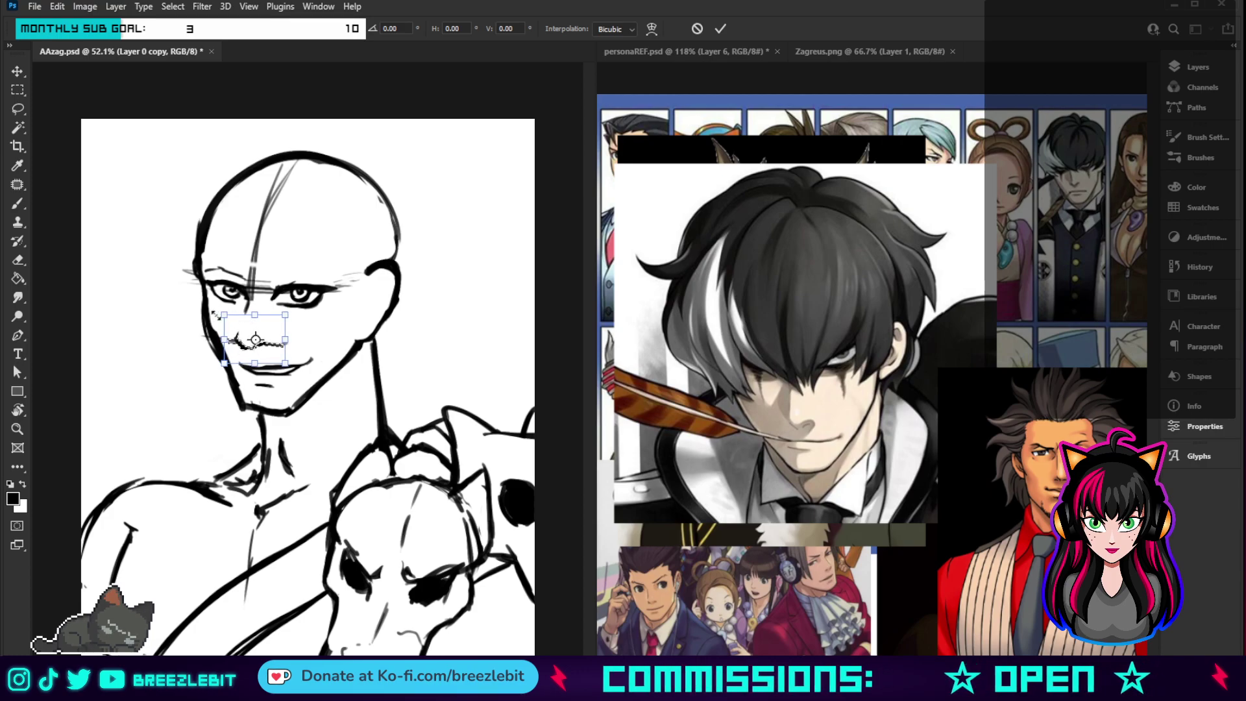
key(Down)
key(Down)
key(Down)
key(Down)
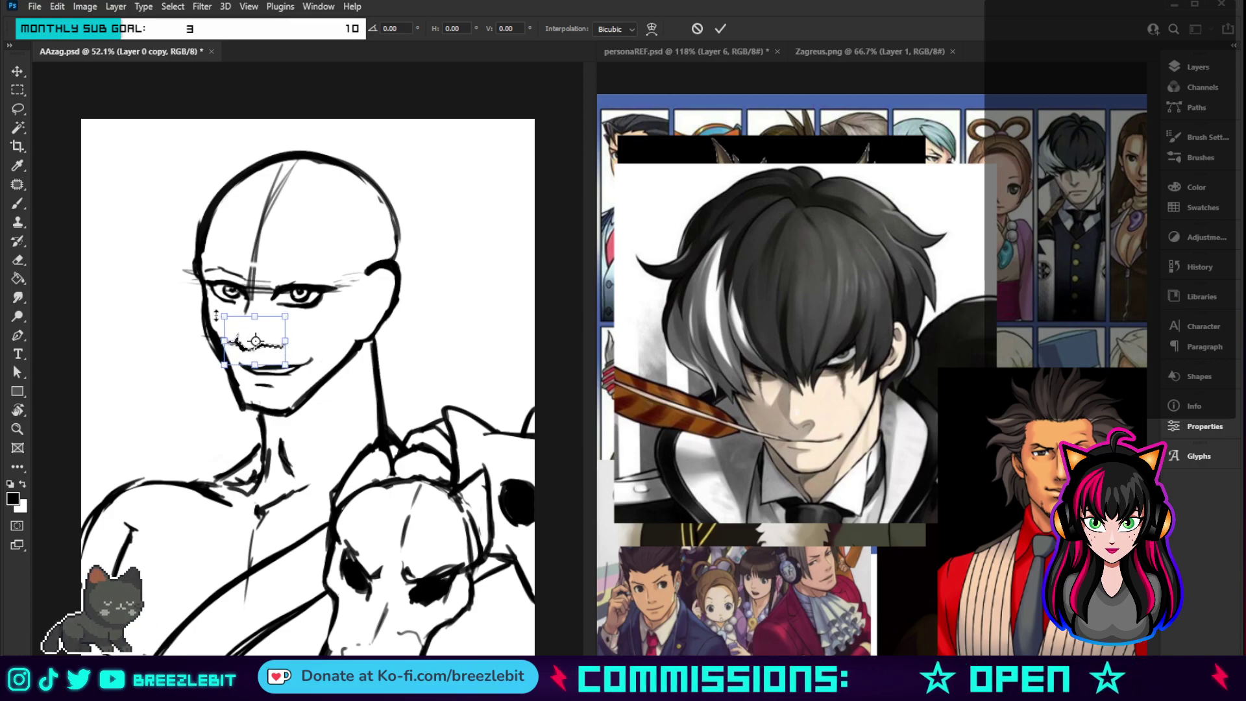
key(Return)
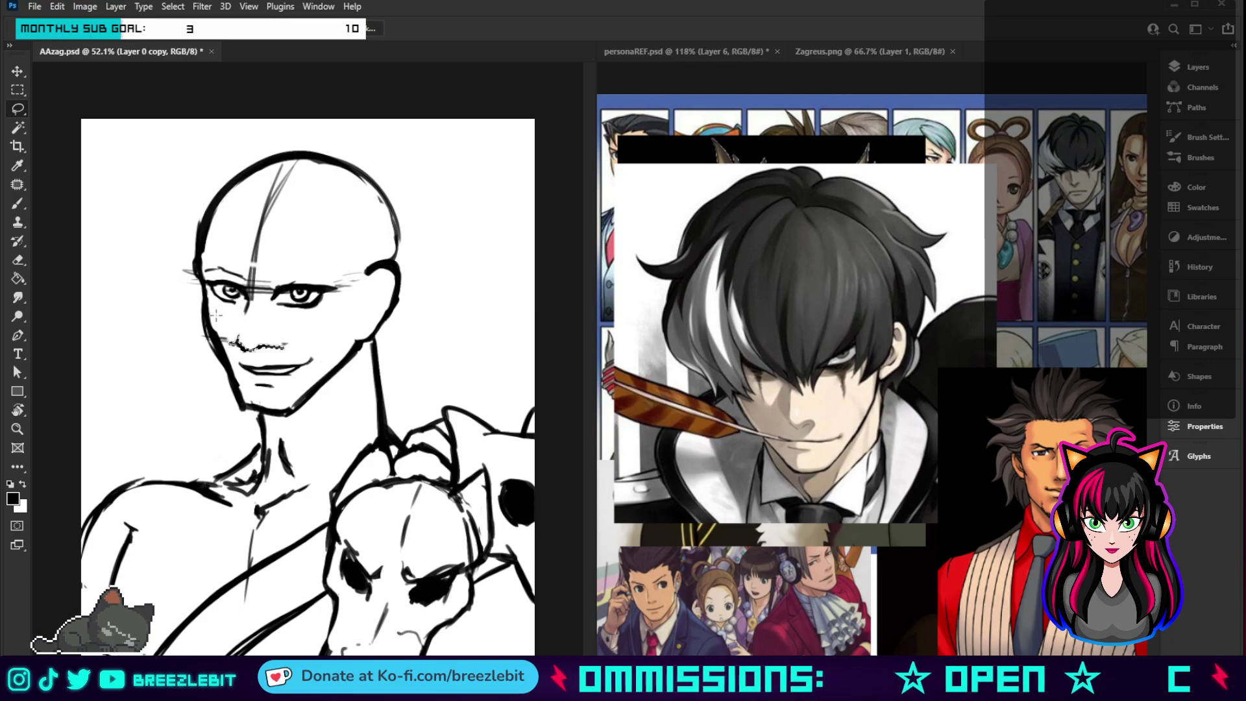
key(ctrl+d)
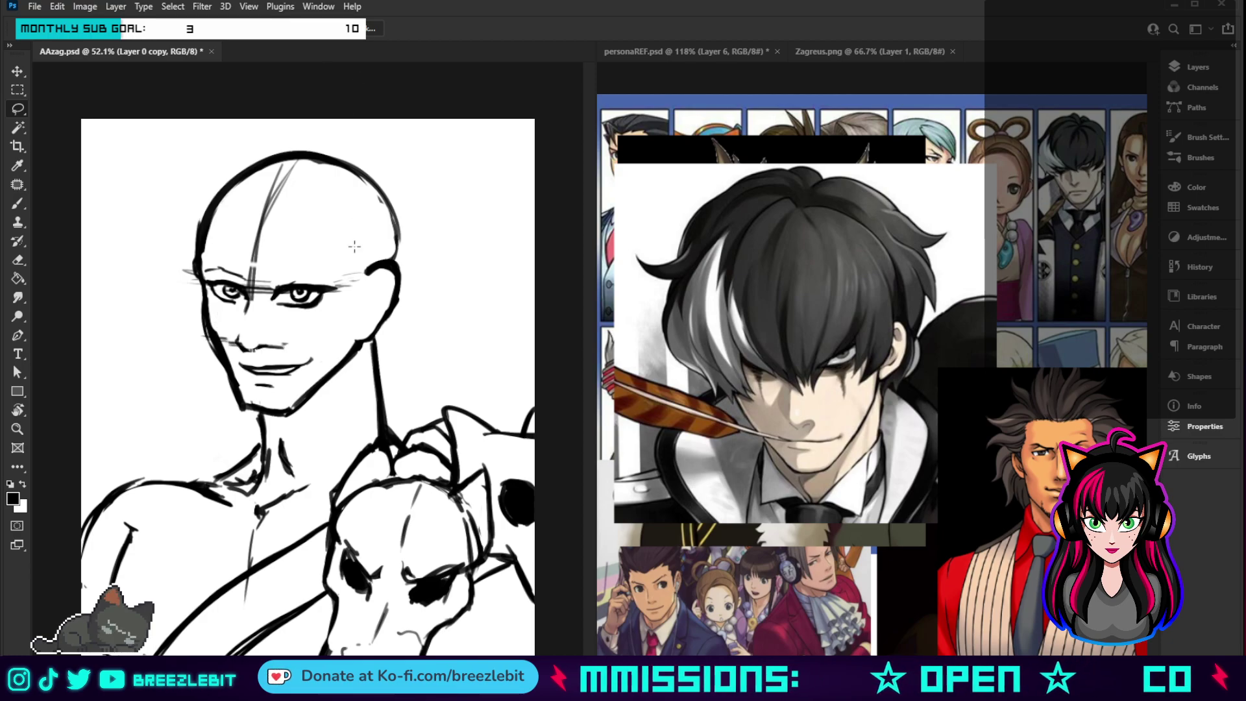
- Draw slanted, frowning eyebrows above both eyes and clear the guideline between them
key(b)
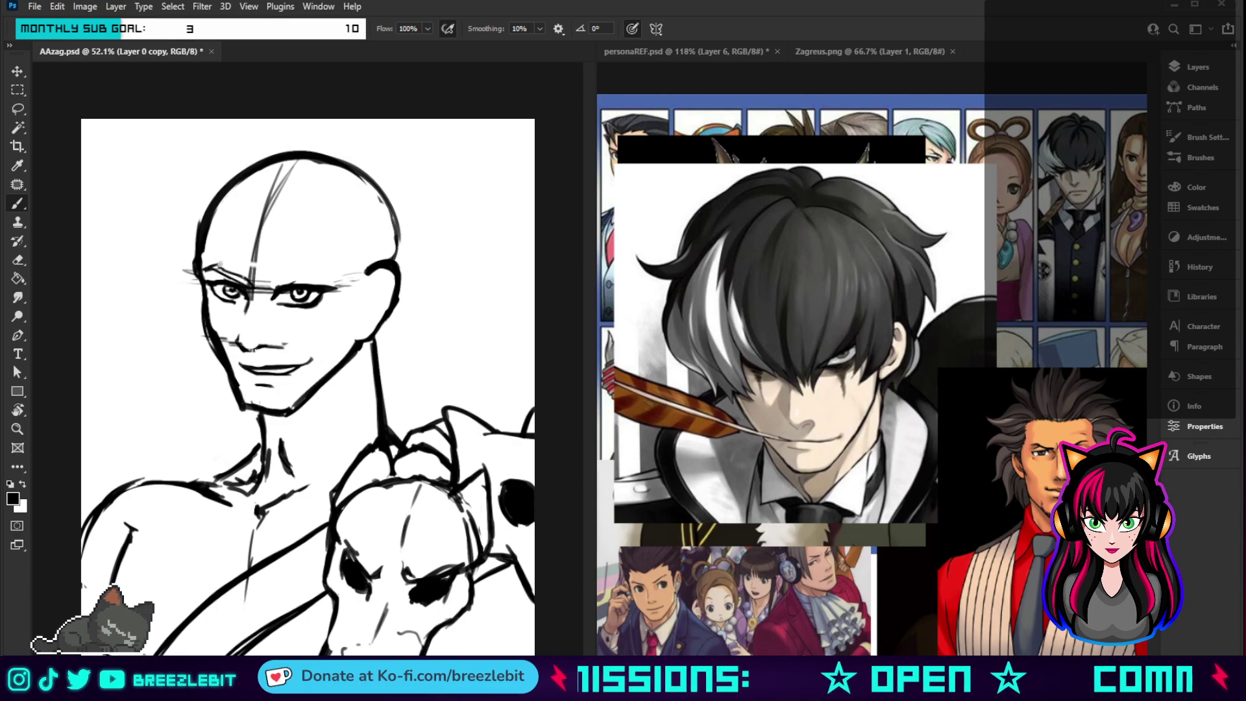
mouse_move(216, 263)
mouse_down()
mouse_move(258, 292)
mouse_move(314, 278)
mouse_move(267, 282)
mouse_up()
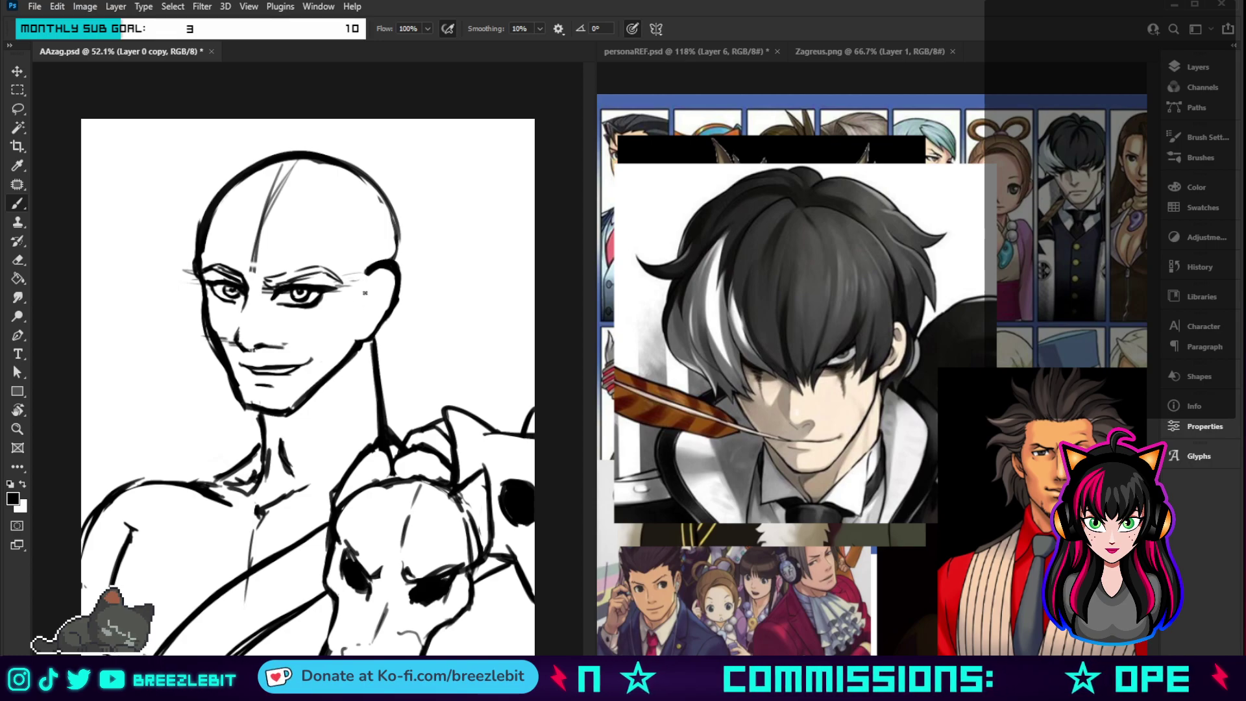
- Draw a pointed sideburn in front of the ear and spiky hair tufts below and behind it
mouse_move(366, 278)
mouse_down()
mouse_move(333, 339)
mouse_move(348, 270)
mouse_move(338, 339)
mouse_up()
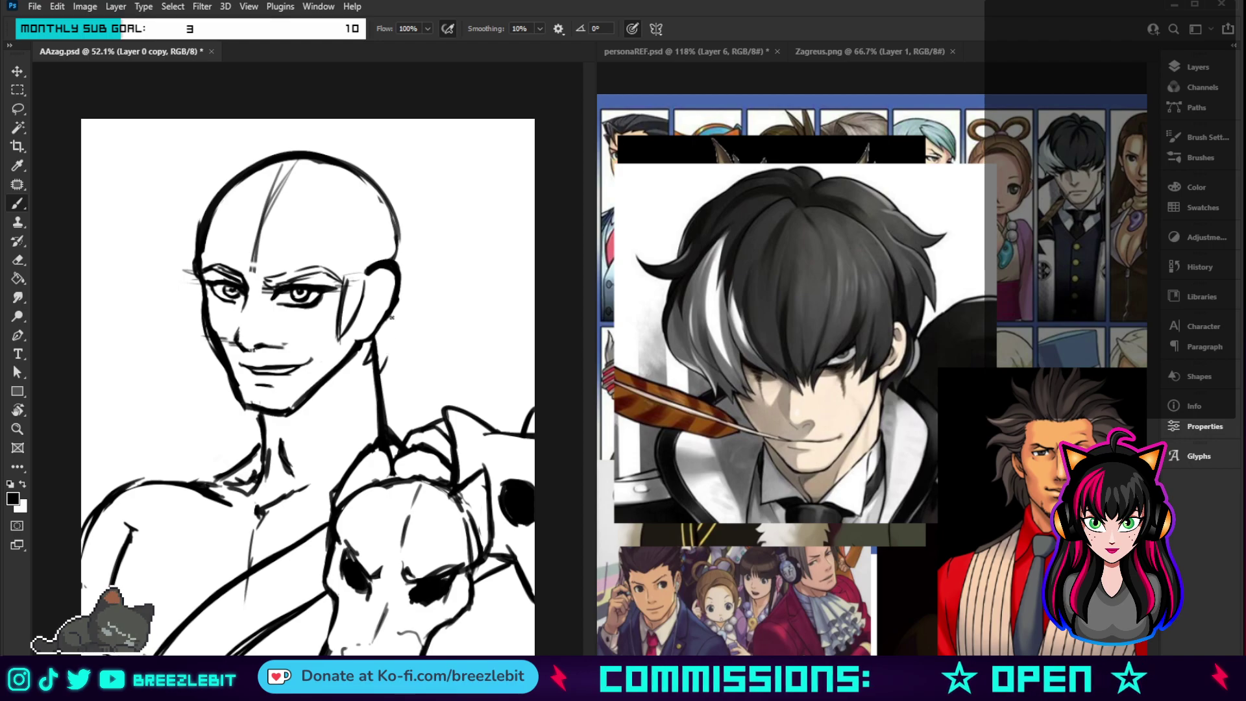
mouse_move(393, 320)
mouse_down()
mouse_move(397, 351)
mouse_move(381, 372)
mouse_move(392, 356)
mouse_up()
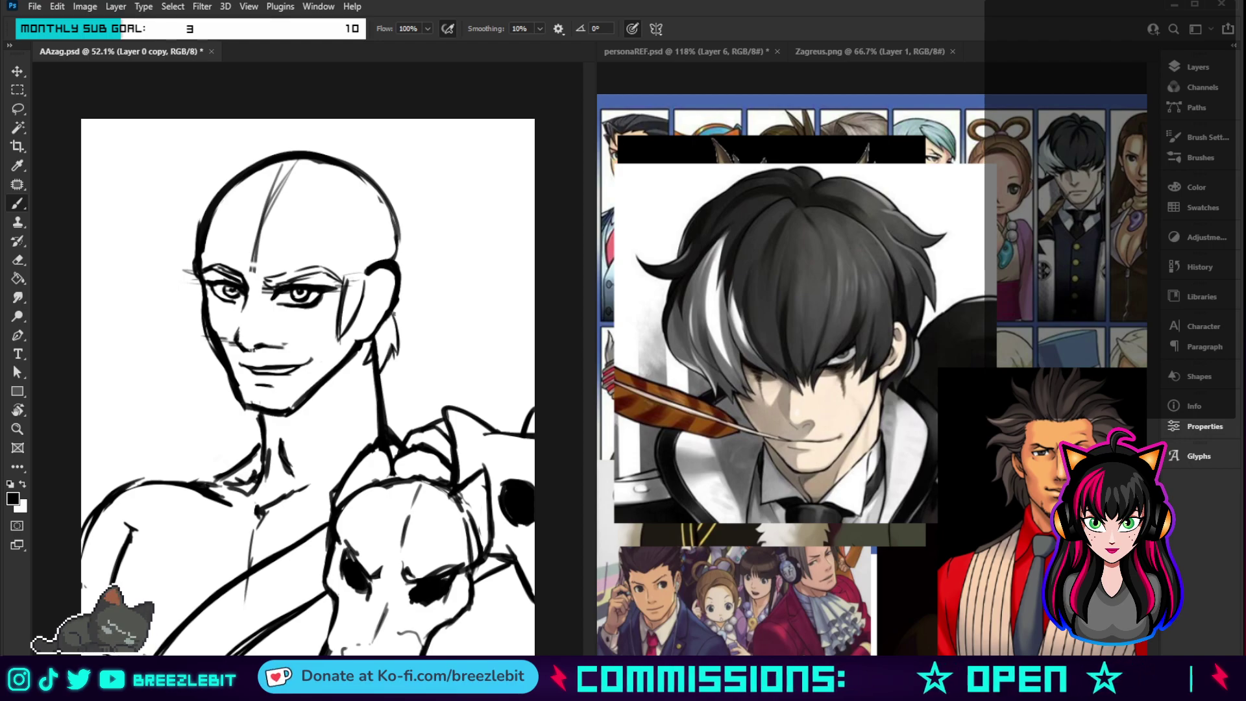
drag(396, 305, 392, 351)
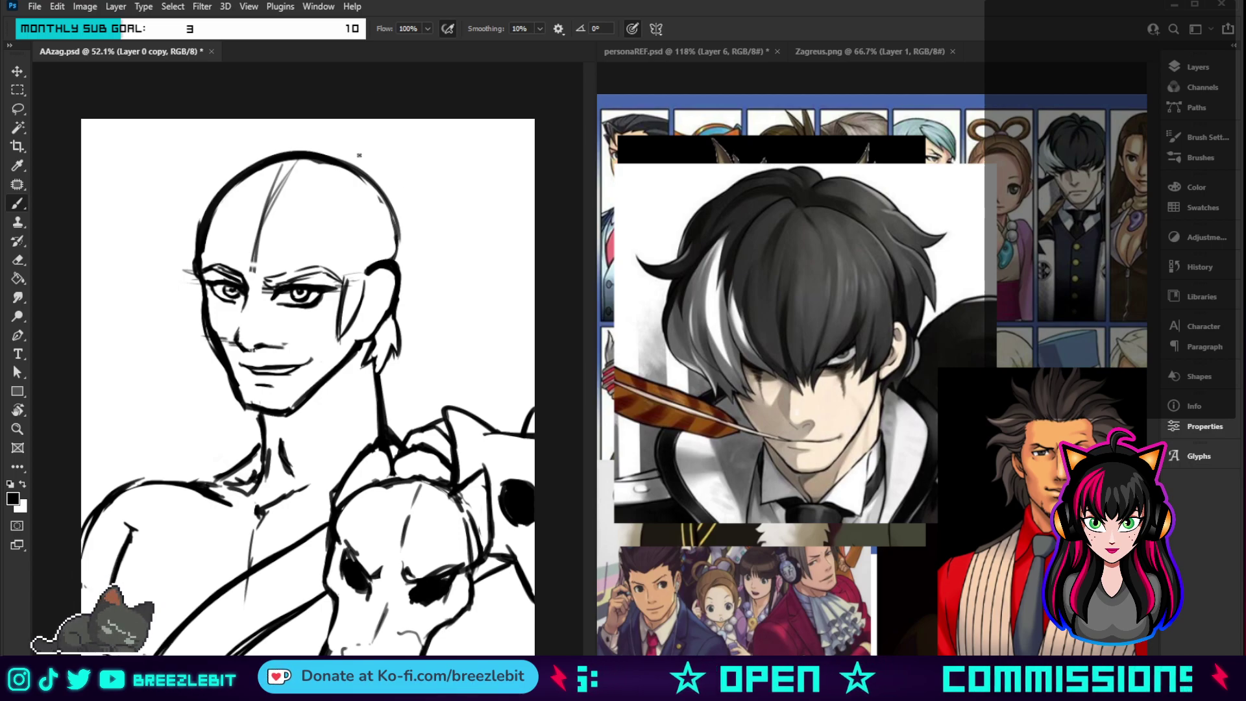
- Outline the top of the hair above the skull with a small crown spike and a front lock ending in a curled tip
drag(365, 162, 276, 125)
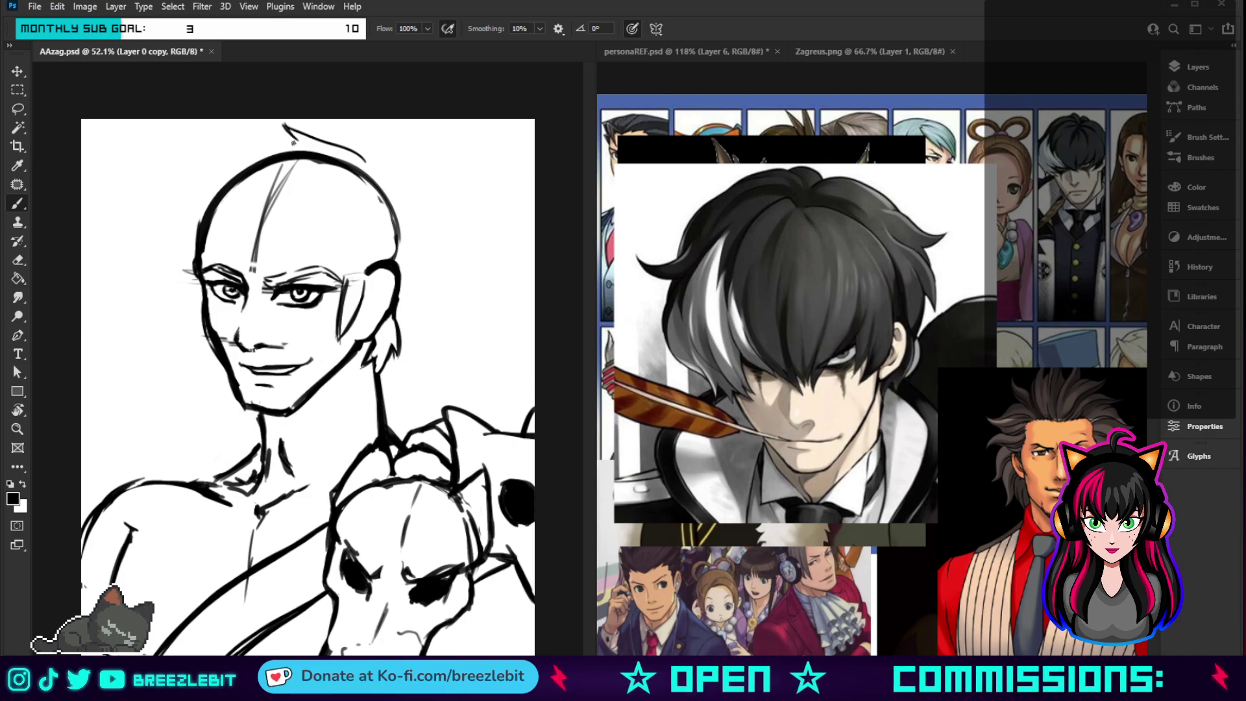
drag(292, 138, 215, 146)
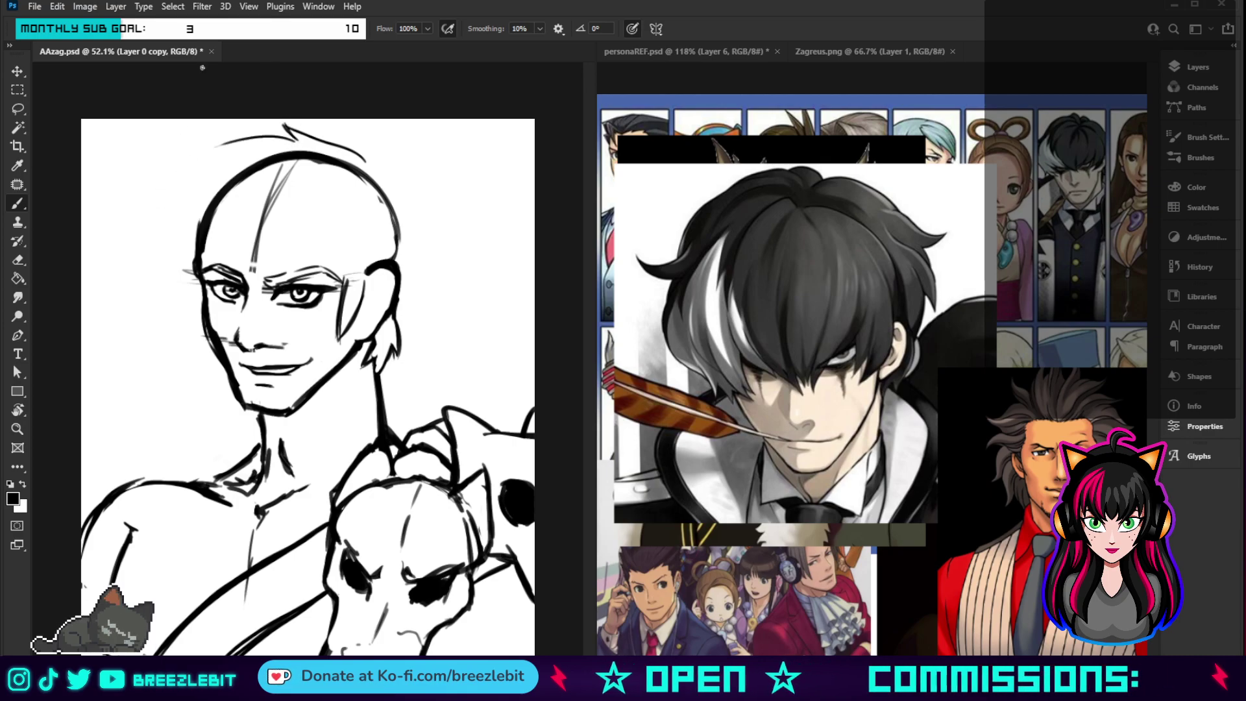
mouse_move(290, 135)
mouse_down()
mouse_move(182, 150)
mouse_move(199, 156)
mouse_move(175, 147)
mouse_up()
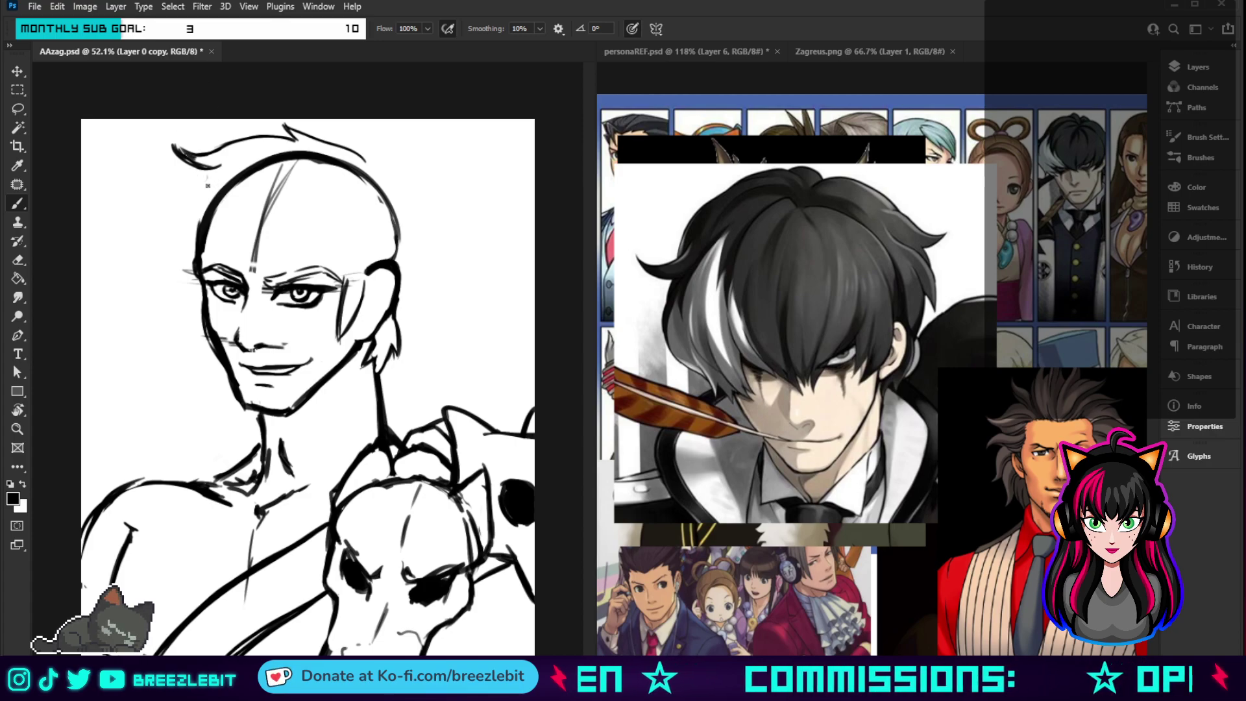
- Bring up the Zagreus.png reference, thicken the sideburn in the AAzag.psd sketch and add a pointed hair tuft beside the far cheek
click(844, 53)
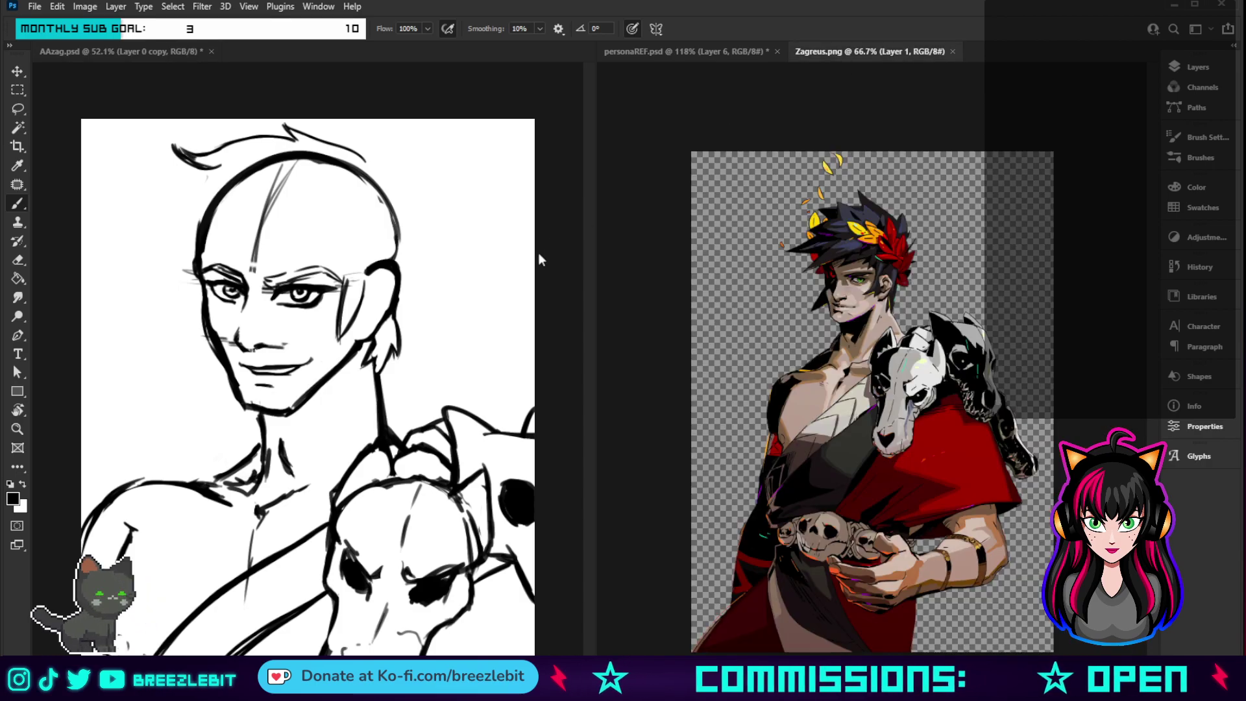
click(353, 337)
drag(361, 293, 337, 347)
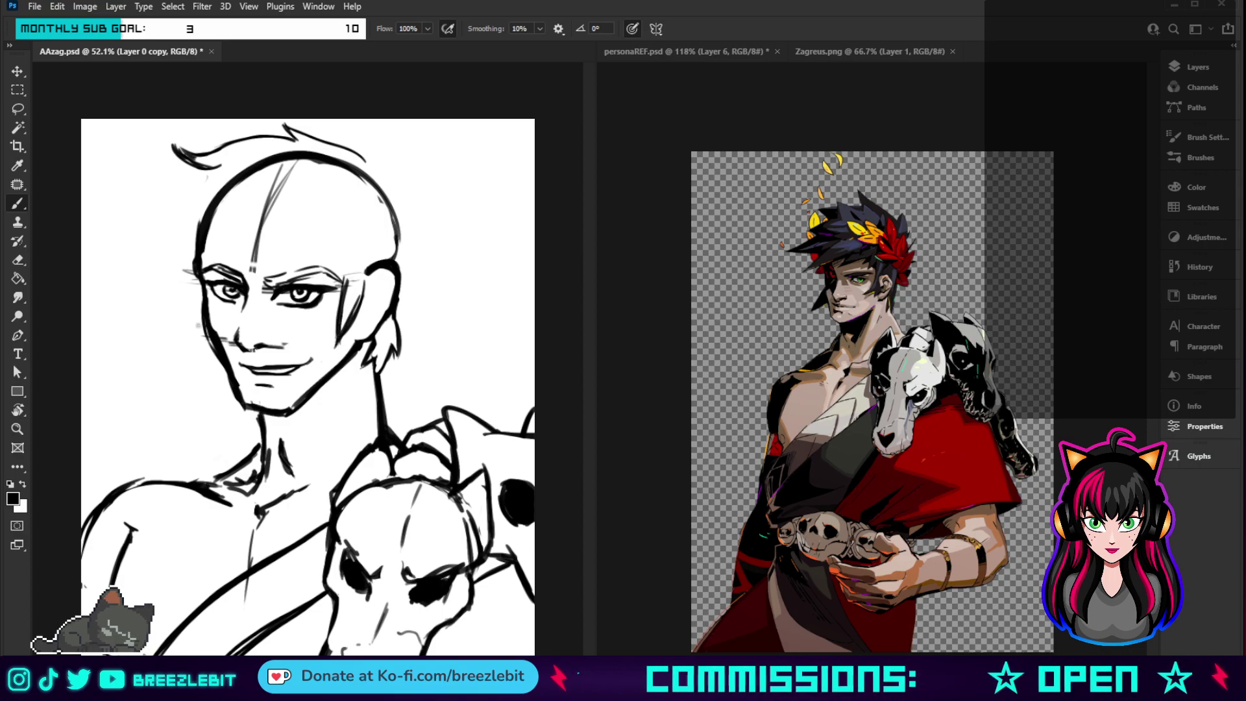
mouse_move(200, 300)
mouse_down()
mouse_move(187, 352)
mouse_move(201, 300)
mouse_up()
key(ctrl+z)
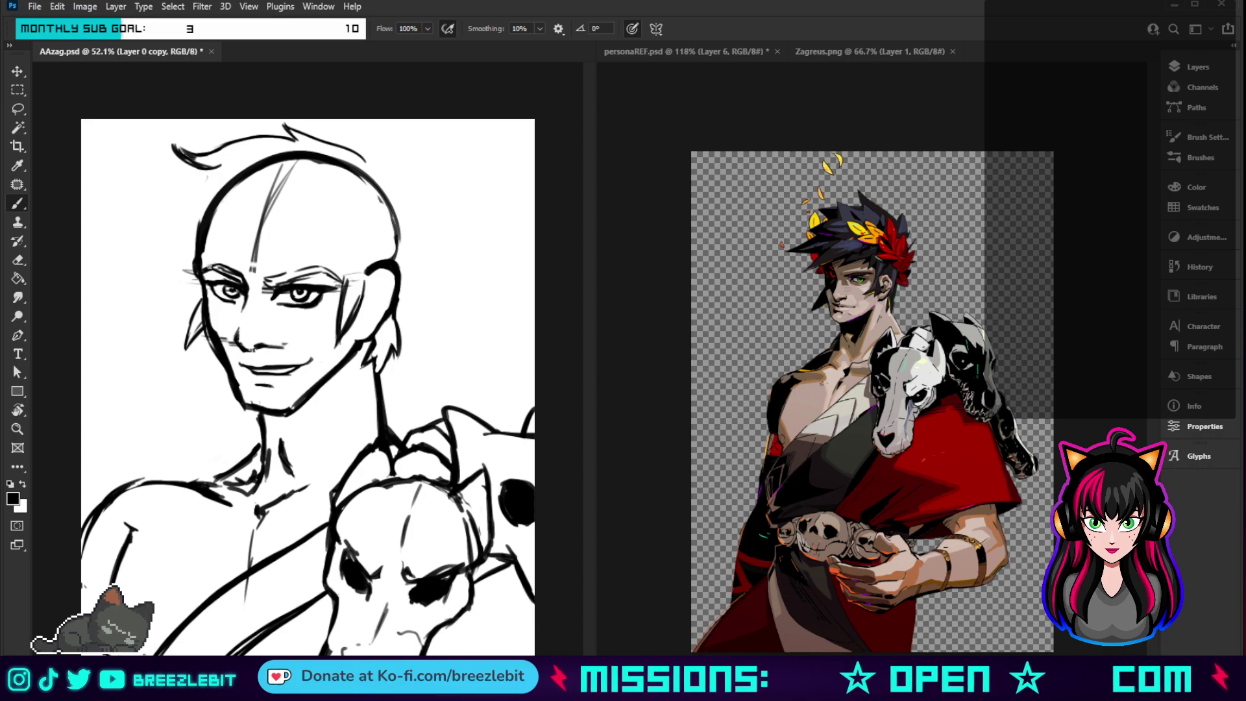
- Continue the hair outline with spikes down the back of the head to the ear and jagged locks on the far side
mouse_move(366, 162)
mouse_down()
mouse_move(357, 135)
mouse_move(381, 168)
mouse_up()
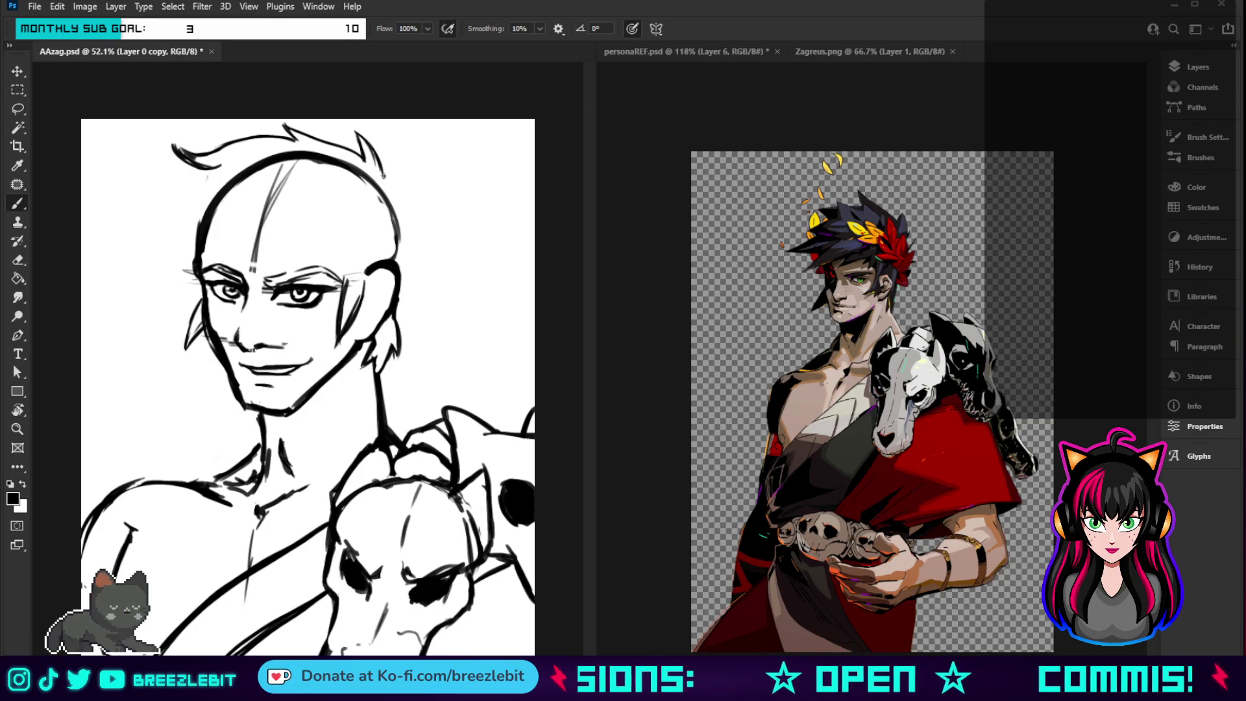
mouse_move(383, 174)
mouse_down()
mouse_move(391, 191)
mouse_move(394, 163)
mouse_move(413, 256)
mouse_up()
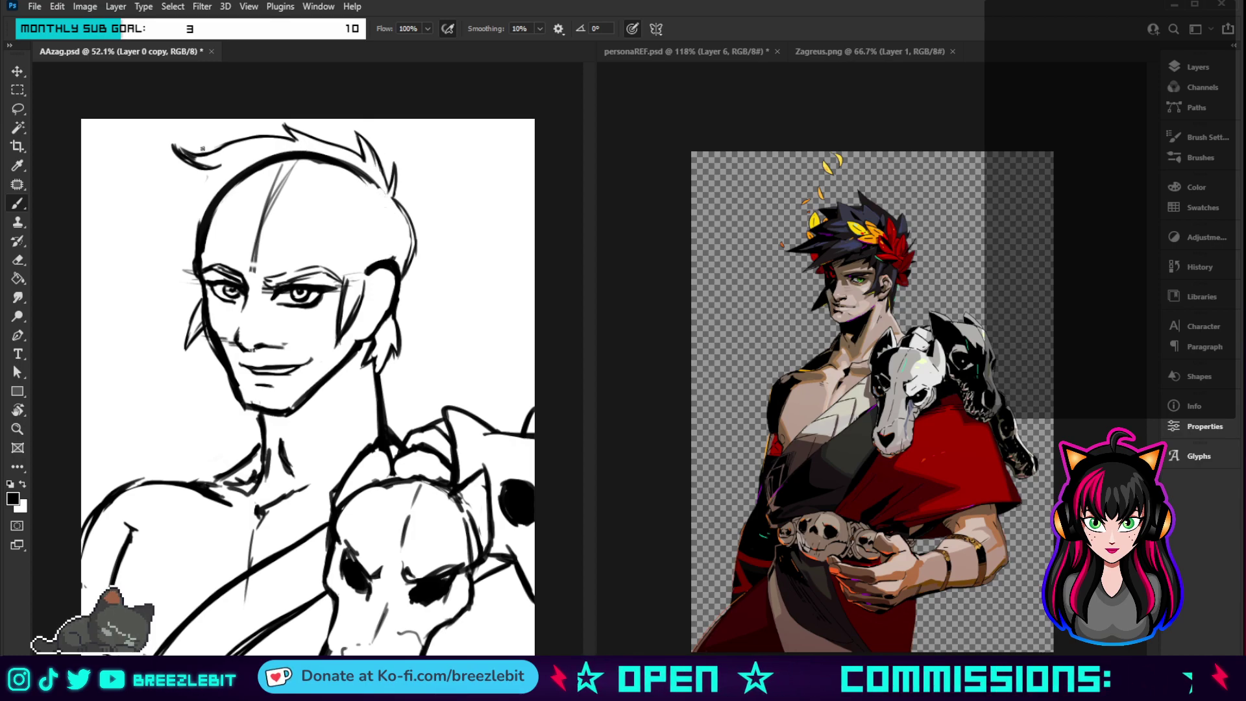
mouse_move(198, 171)
mouse_down()
mouse_move(148, 215)
mouse_move(187, 207)
mouse_move(154, 217)
mouse_move(147, 251)
mouse_move(174, 212)
mouse_move(160, 248)
mouse_move(183, 234)
mouse_up()
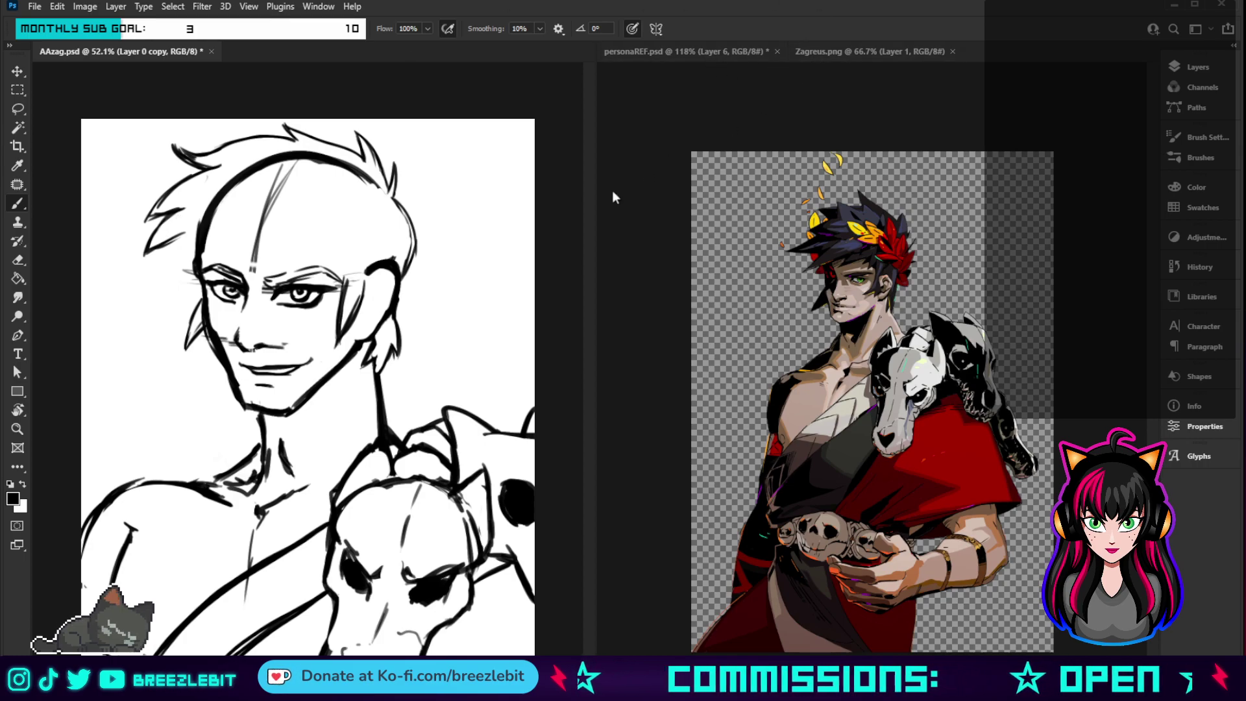
- Draw a jagged fringe of pointed strands sweeping across the forehead just above the eyebrows
drag(305, 243, 240, 263)
drag(263, 262, 233, 268)
mouse_move(305, 241)
mouse_down()
mouse_move(285, 255)
mouse_move(329, 261)
mouse_move(337, 302)
mouse_move(327, 263)
mouse_move(296, 264)
mouse_up()
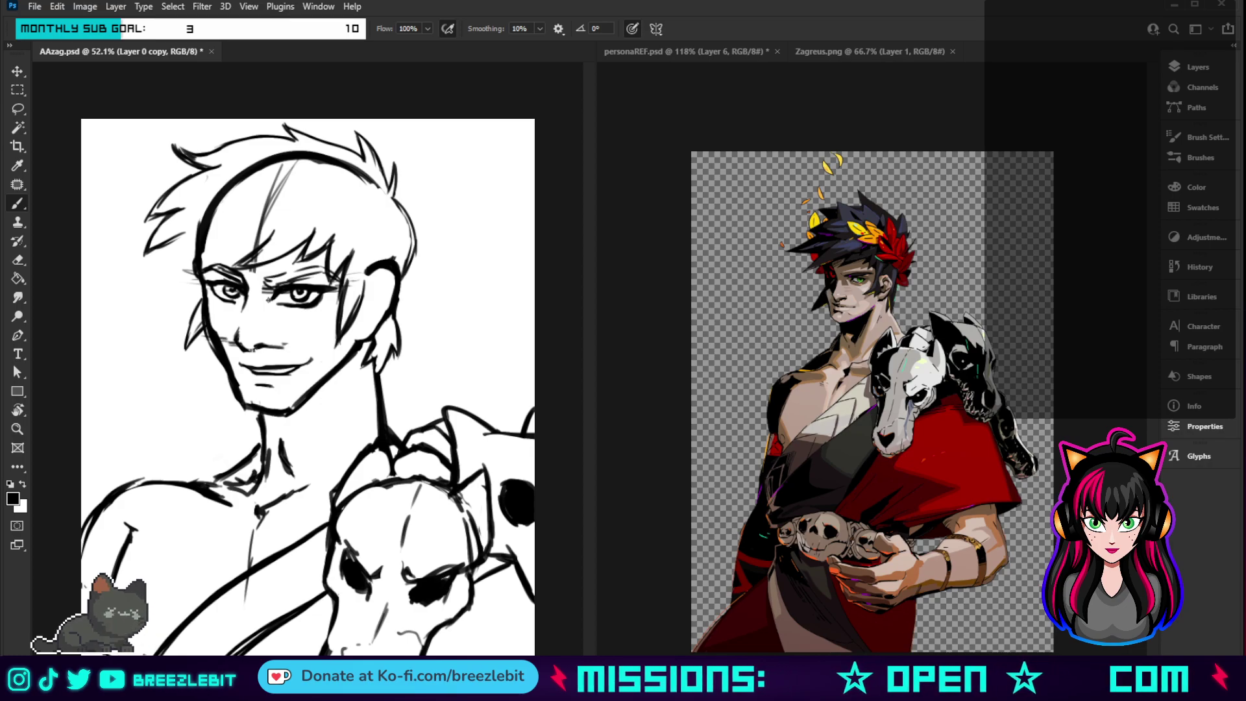
- Add pointed hanging locks on the far side of the face, join them to the fringe and darken the fringe strands
drag(172, 258, 161, 290)
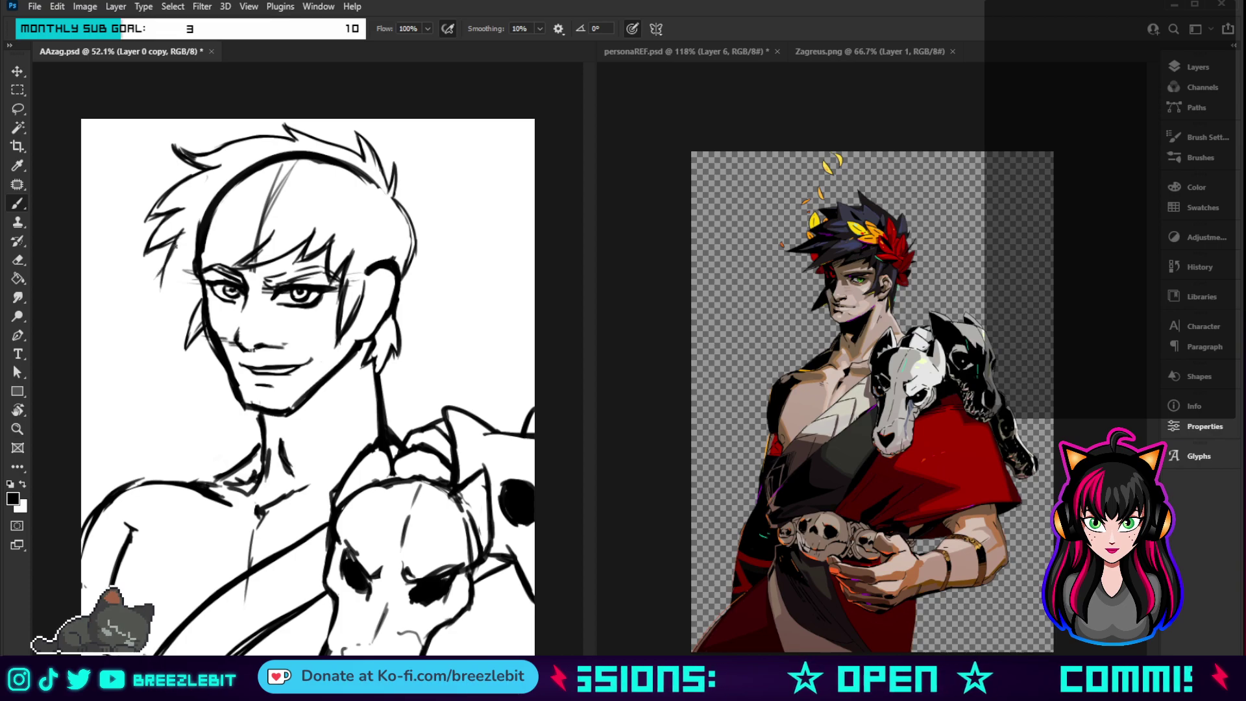
drag(175, 246, 144, 292)
drag(178, 279, 145, 293)
mouse_move(183, 227)
mouse_down()
mouse_move(141, 295)
mouse_move(186, 280)
mouse_move(201, 238)
mouse_move(179, 298)
mouse_up()
drag(245, 249, 204, 279)
drag(270, 227, 223, 263)
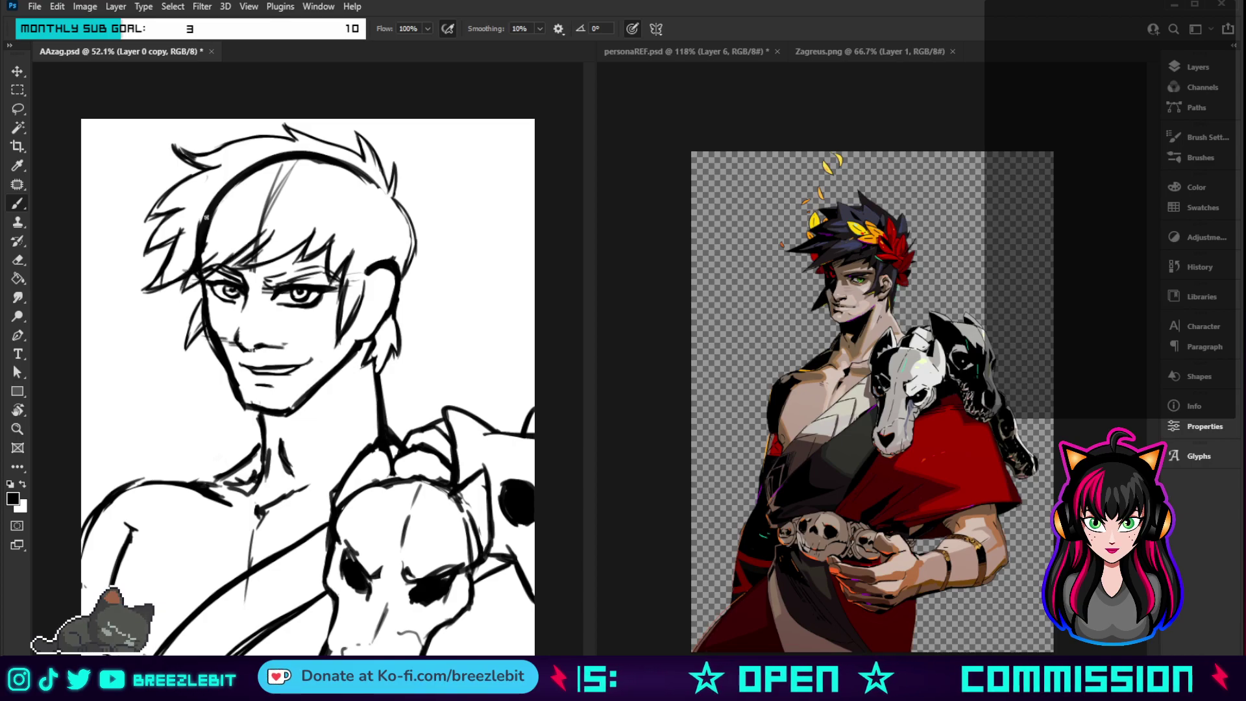
drag(198, 241, 180, 295)
mouse_move(229, 259)
mouse_down()
mouse_move(206, 276)
mouse_move(335, 235)
mouse_up()
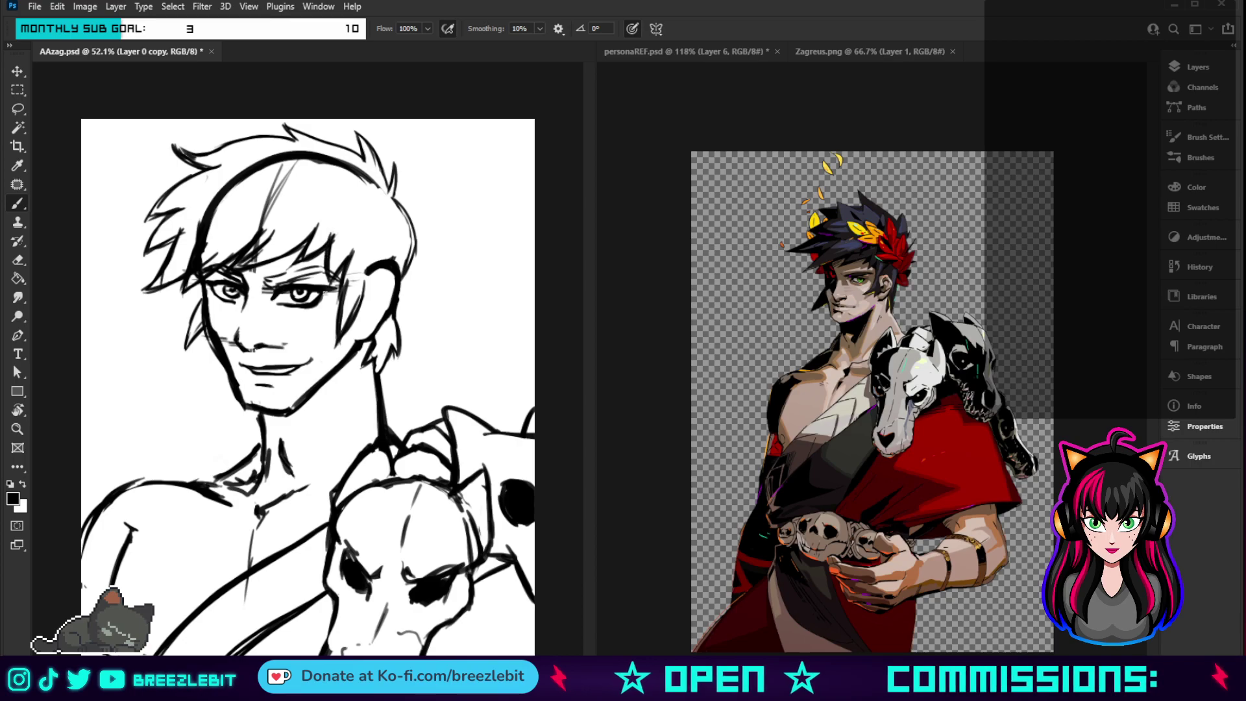
mouse_move(325, 293)
mouse_down()
mouse_move(325, 269)
mouse_move(344, 265)
mouse_up()
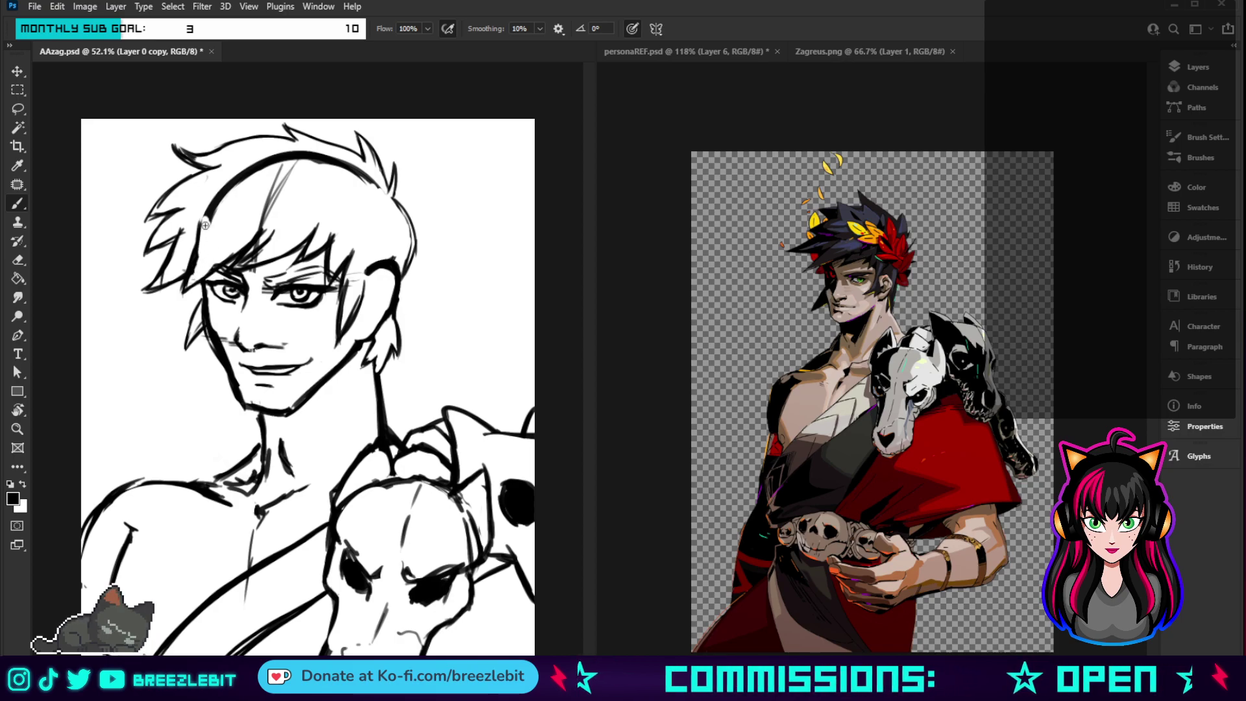
- Enlarge the brush and erase the skull outline and head guideline inside the hair shape
mouse_move(218, 194)
mouse_down()
mouse_move(213, 231)
mouse_move(203, 194)
mouse_up()
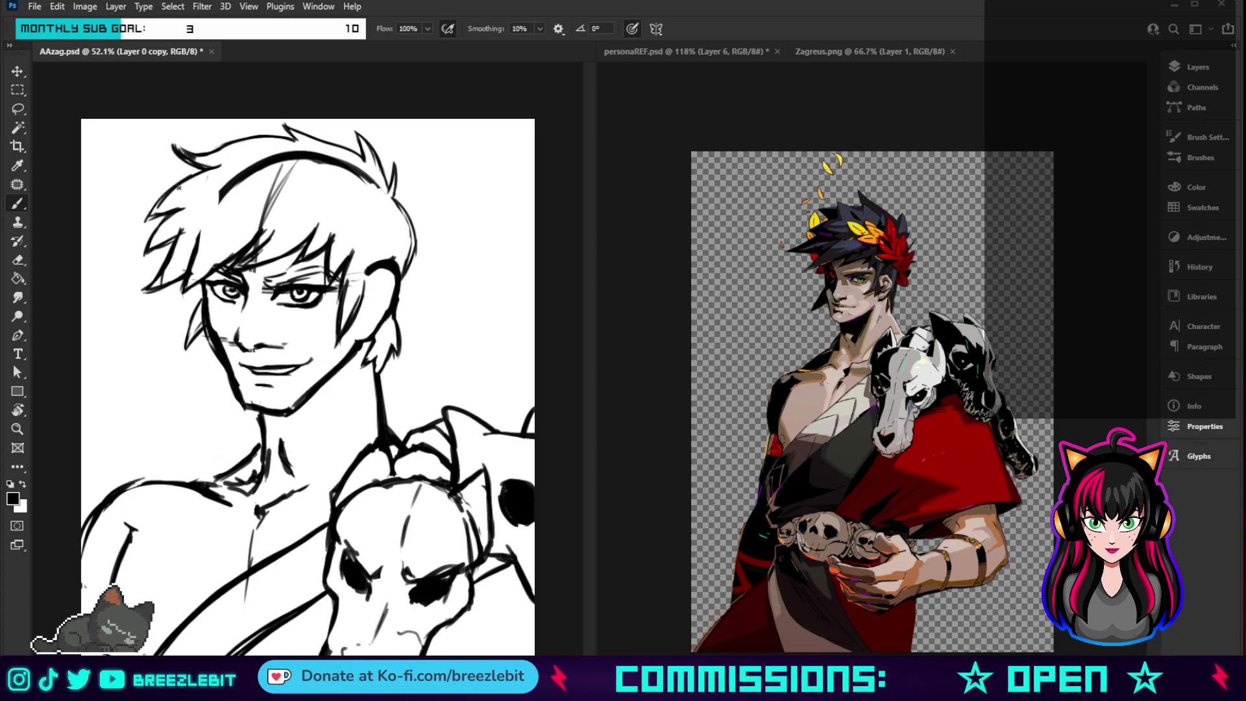
key(])
key(])
key(])
key(])
key(])
key(])
mouse_move(263, 211)
mouse_down()
mouse_move(229, 202)
mouse_move(238, 177)
mouse_move(274, 161)
mouse_move(325, 160)
mouse_move(368, 184)
mouse_move(256, 198)
mouse_up()
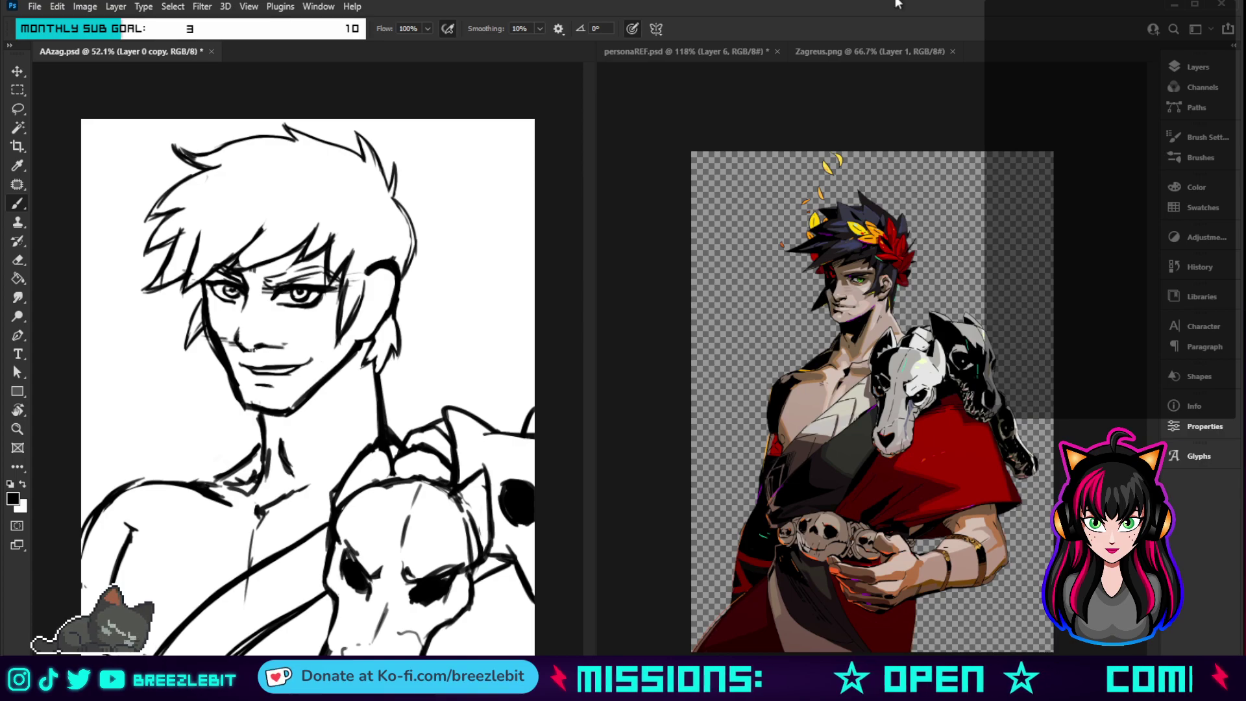
- Show the personaREF.psd reference, then lasso the outer hair in AAzag.psd and stretch it slightly taller and wider toward the far side
click(714, 53)
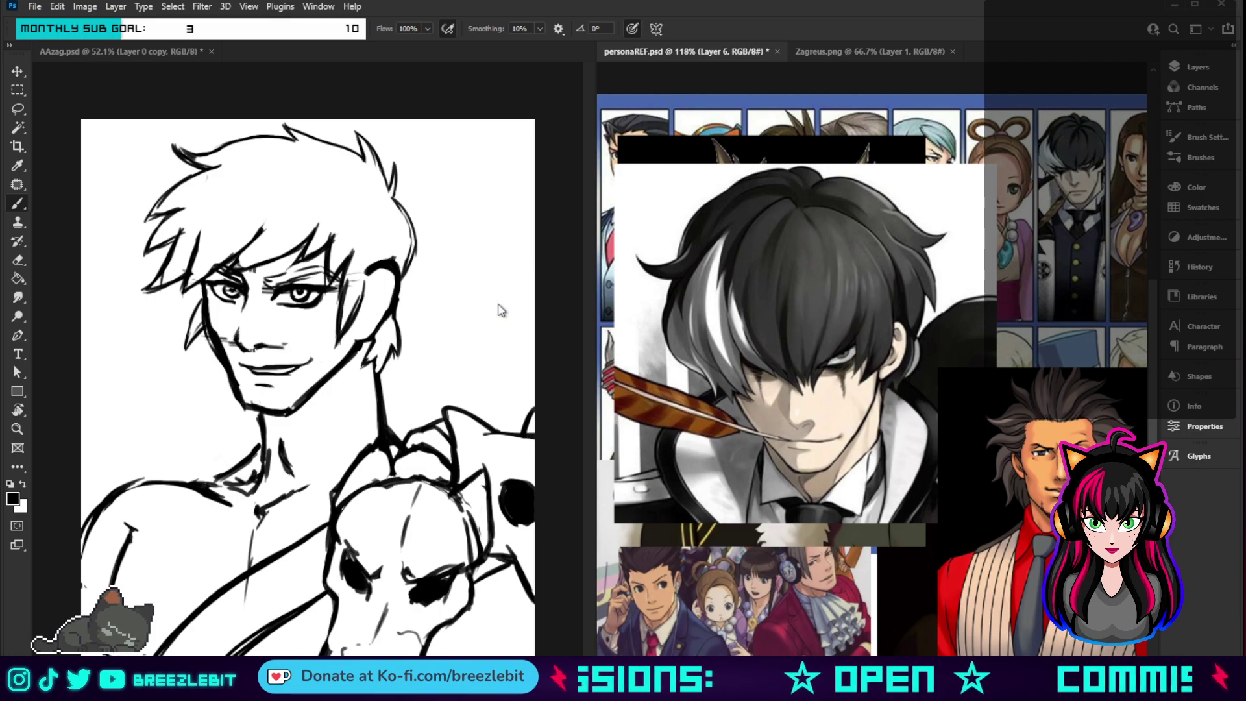
key(l)
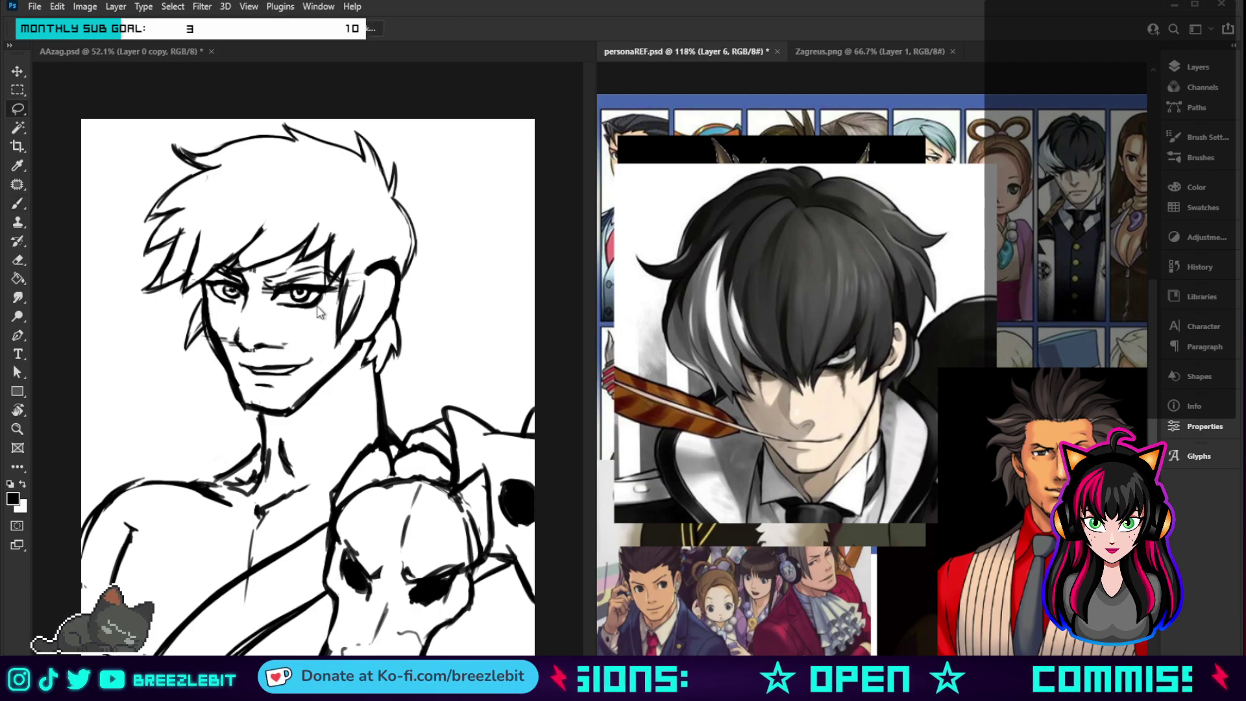
click(408, 262)
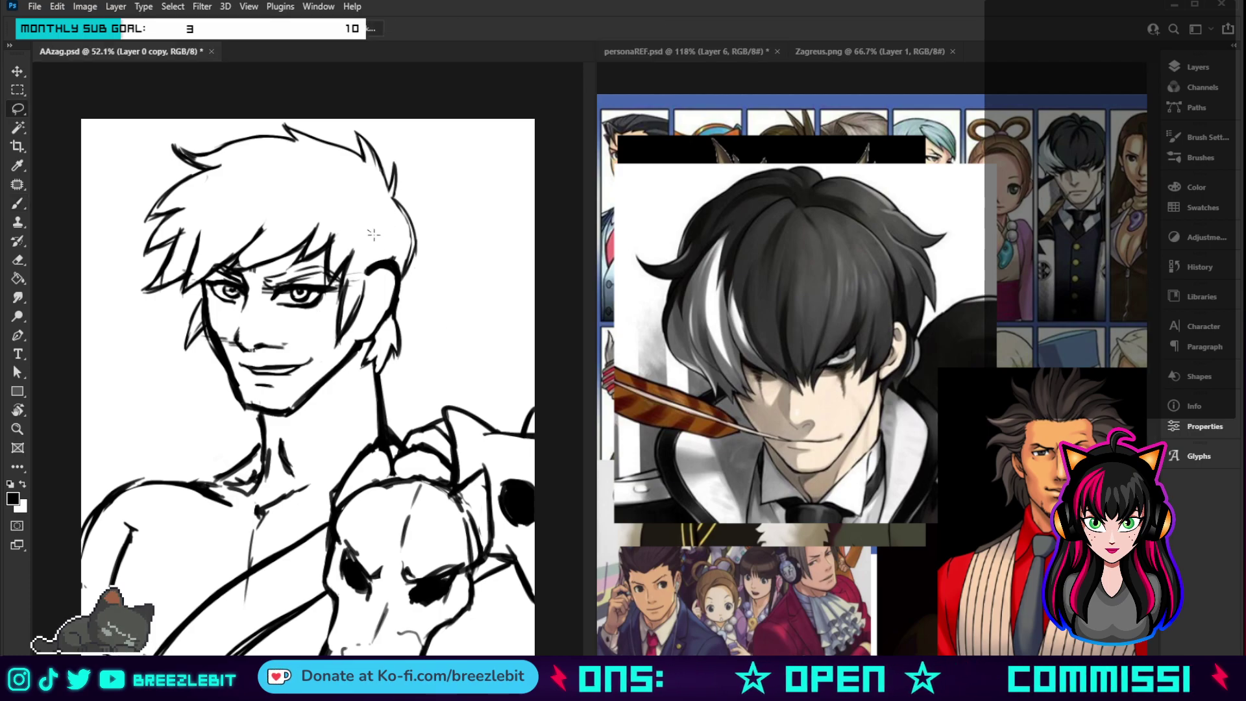
mouse_move(374, 234)
mouse_down()
mouse_move(436, 267)
mouse_move(434, 187)
mouse_move(398, 136)
mouse_move(306, 102)
mouse_move(180, 112)
mouse_move(121, 181)
mouse_move(122, 333)
mouse_move(162, 315)
mouse_move(197, 221)
mouse_move(312, 207)
mouse_move(391, 239)
mouse_up()
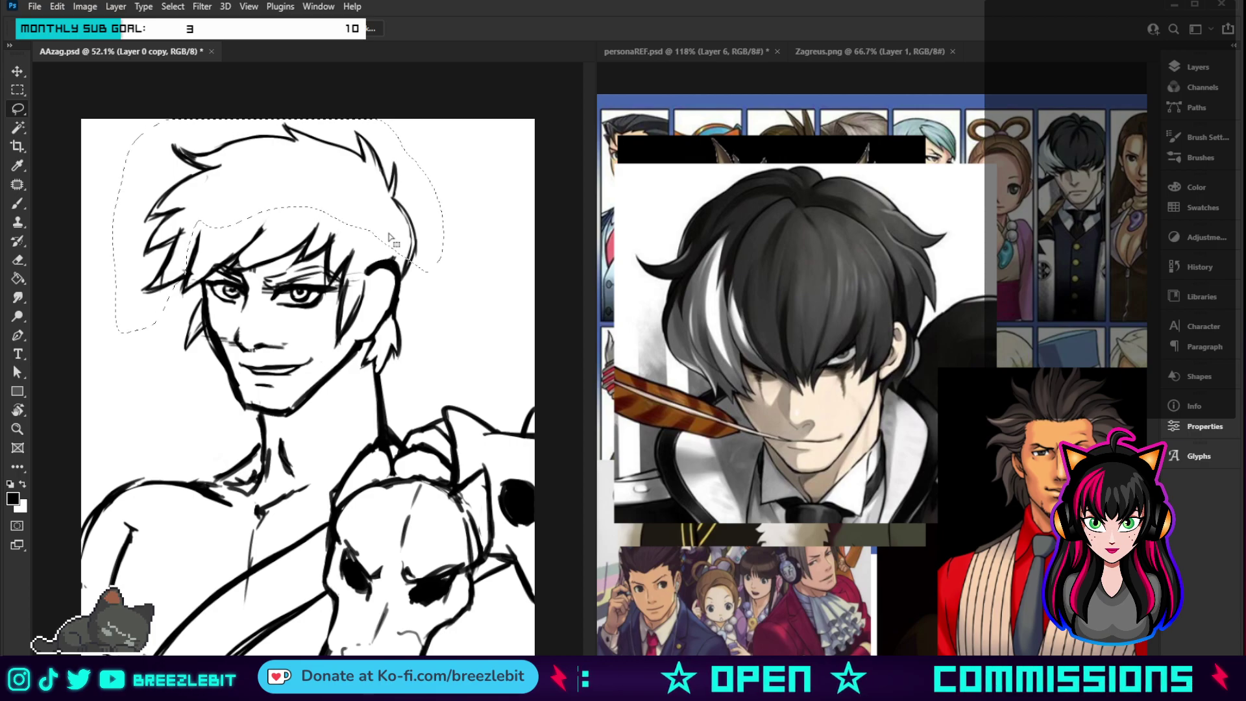
key(ctrl+t)
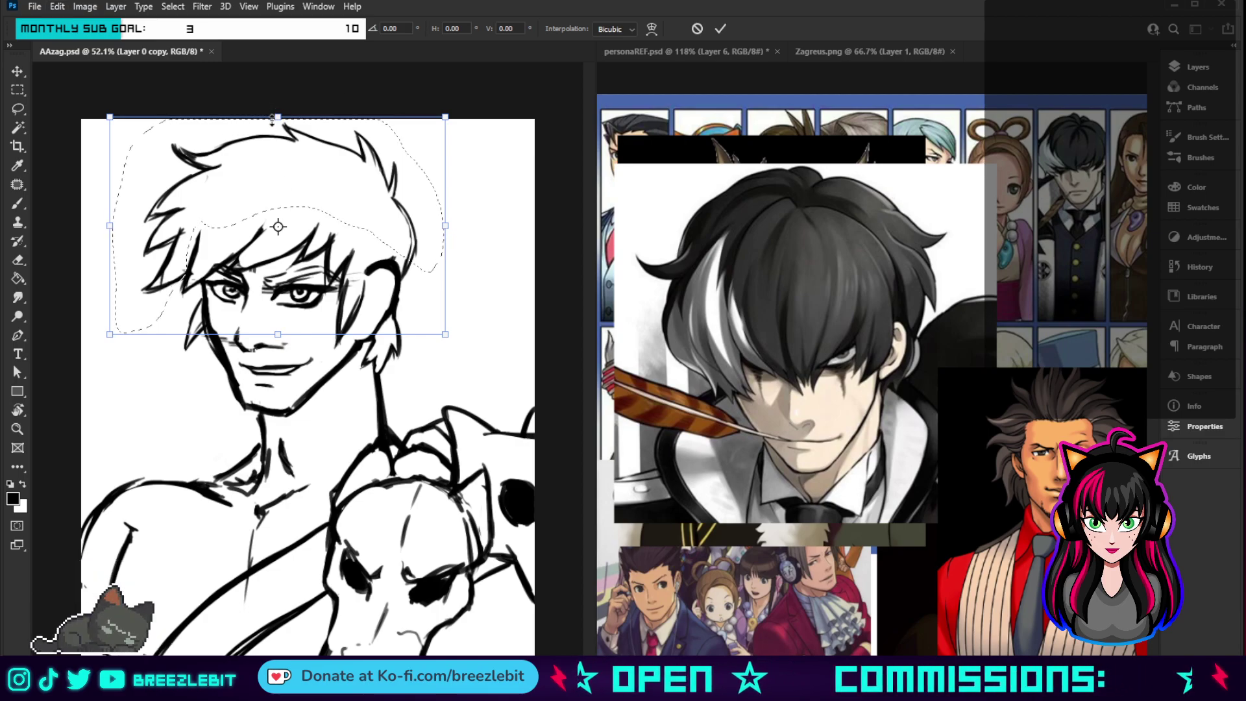
drag(277, 117, 274, 107)
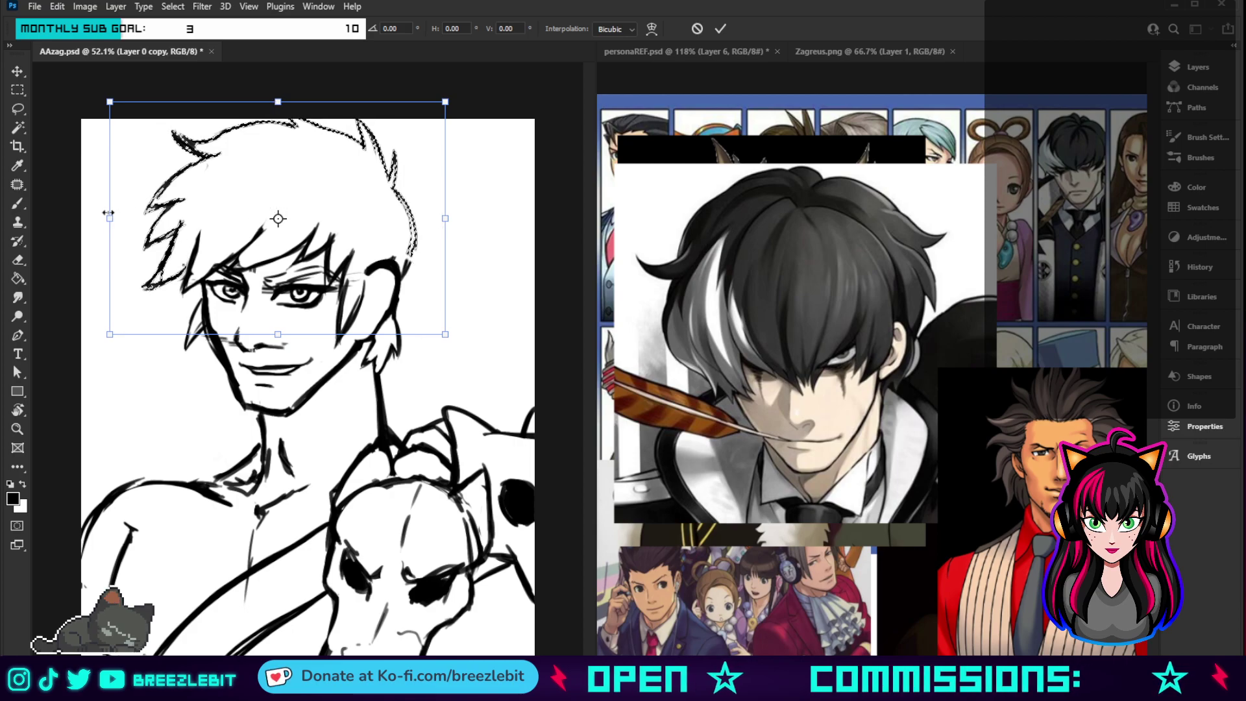
drag(110, 218, 99, 218)
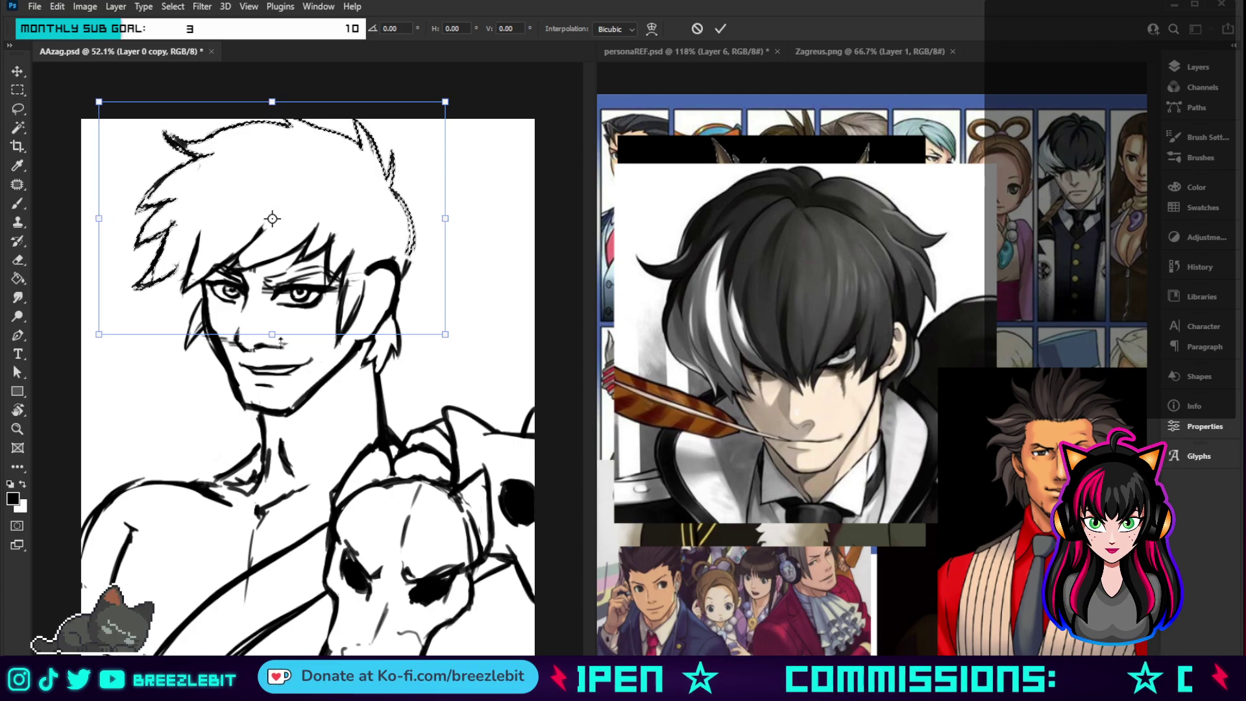
drag(272, 335, 277, 338)
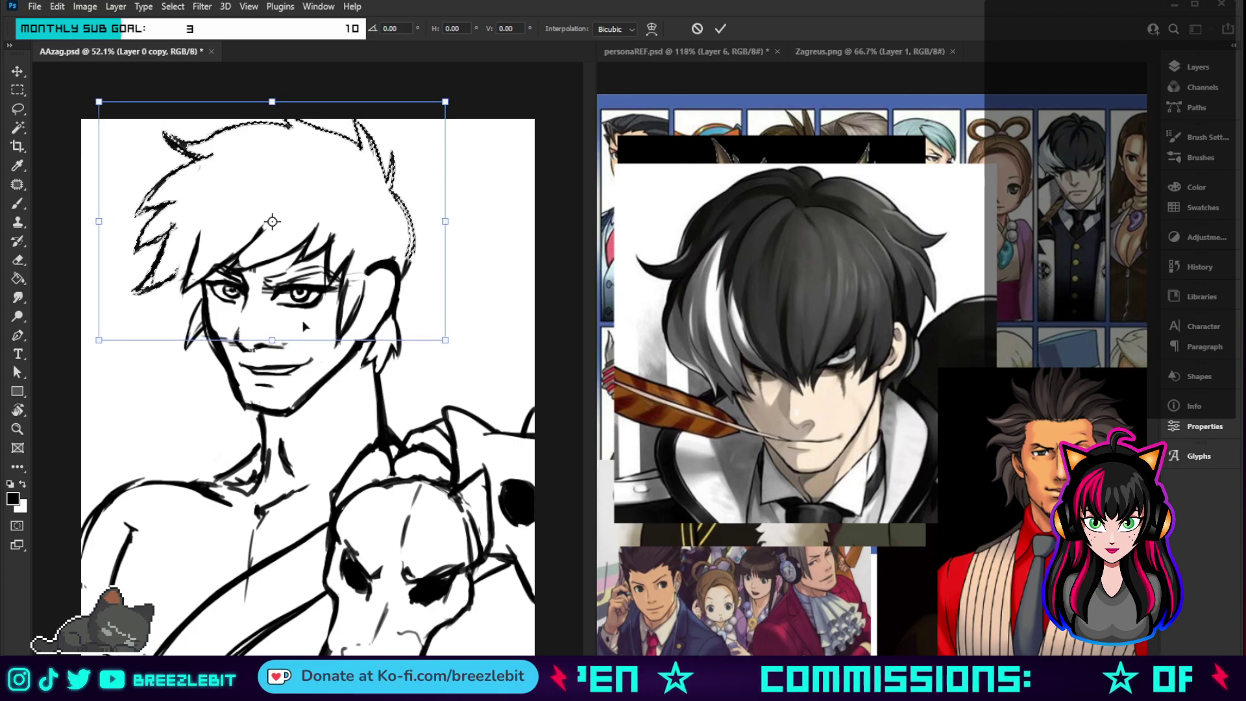
drag(433, 255, 436, 256)
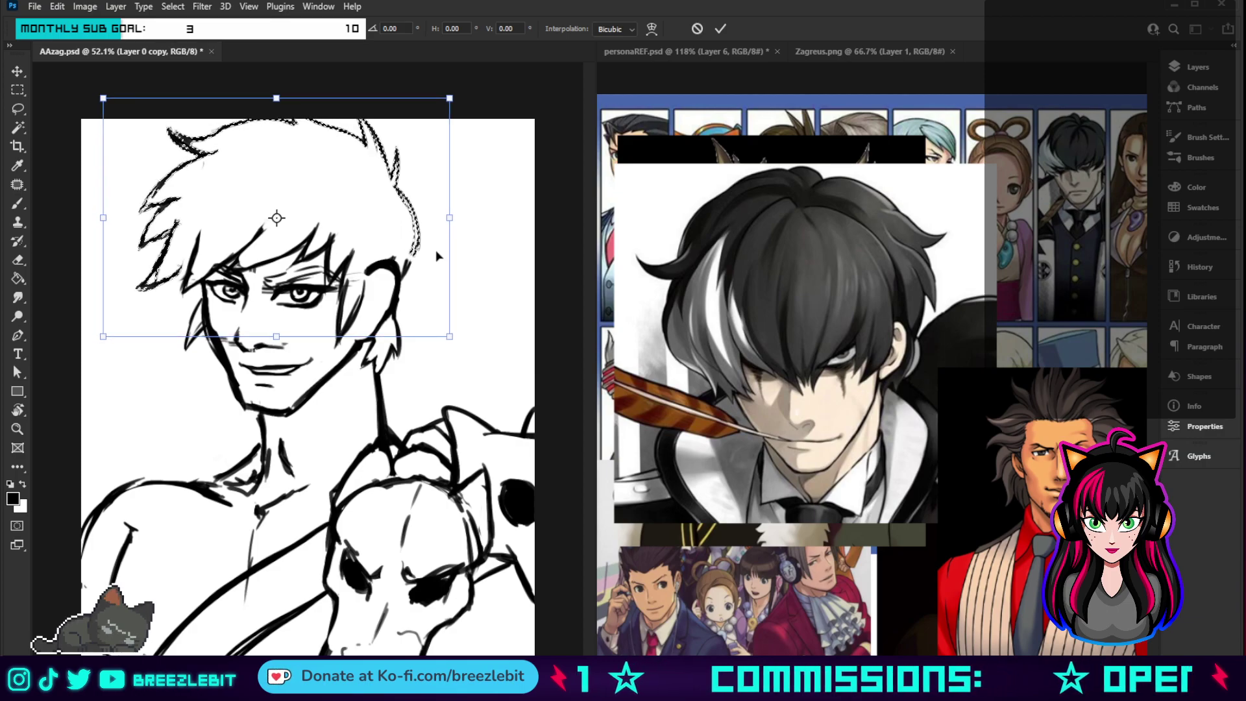
click(719, 30)
- Shift the whole sketch down to leave space above the hair, and clear the selection
key(ctrl+t)
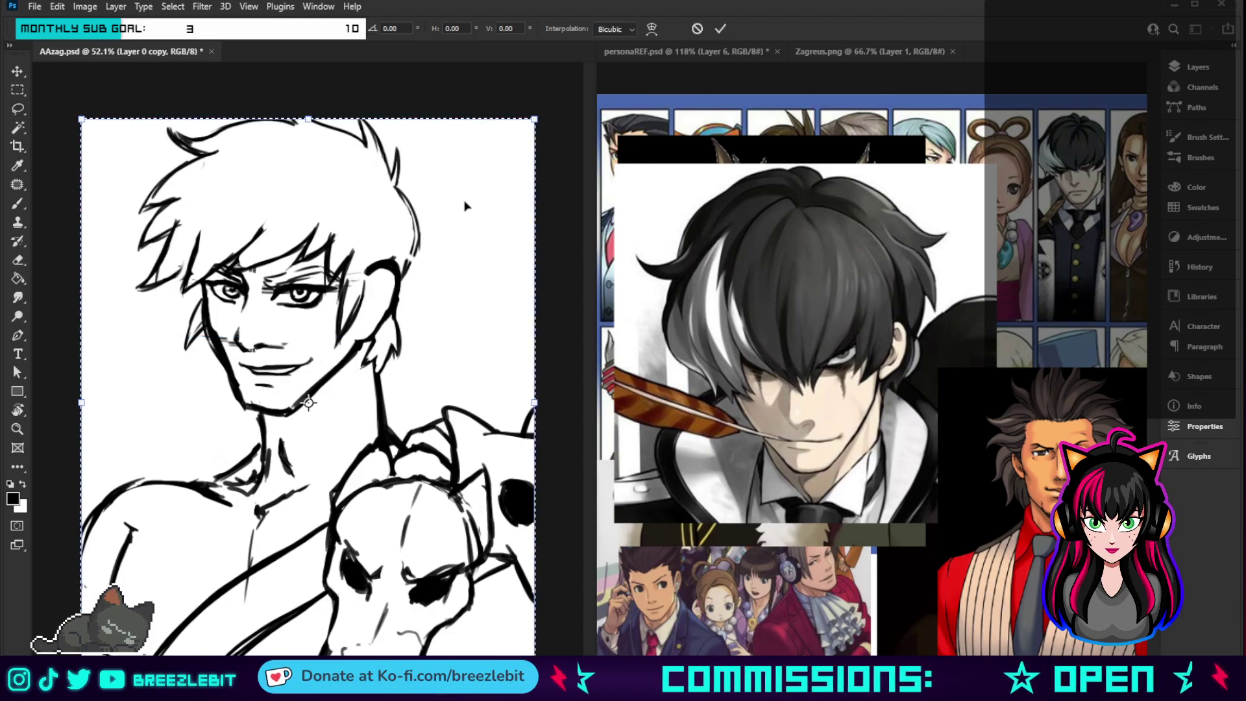
key(Down)
key(Down)
key(Down)
key(Down)
key(Down)
key(Down)
key(Down)
key(Down)
key(Down)
key(Down)
key(Down)
key(Down)
key(Down)
key(Down)
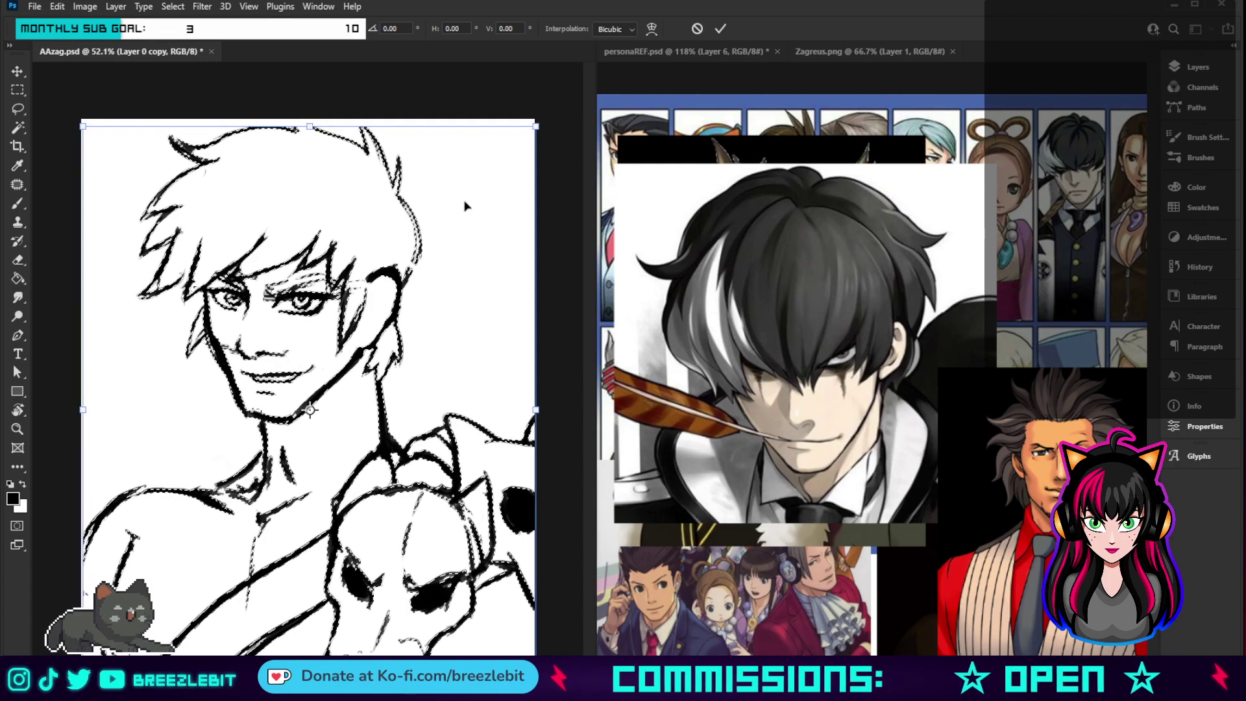
key(Left)
key(Left)
key(Left)
key(Left)
key(Left)
key(Left)
key(Down)
key(Down)
key(Down)
key(Down)
key(Down)
key(Down)
key(Down)
key(Down)
key(Down)
key(Down)
key(Down)
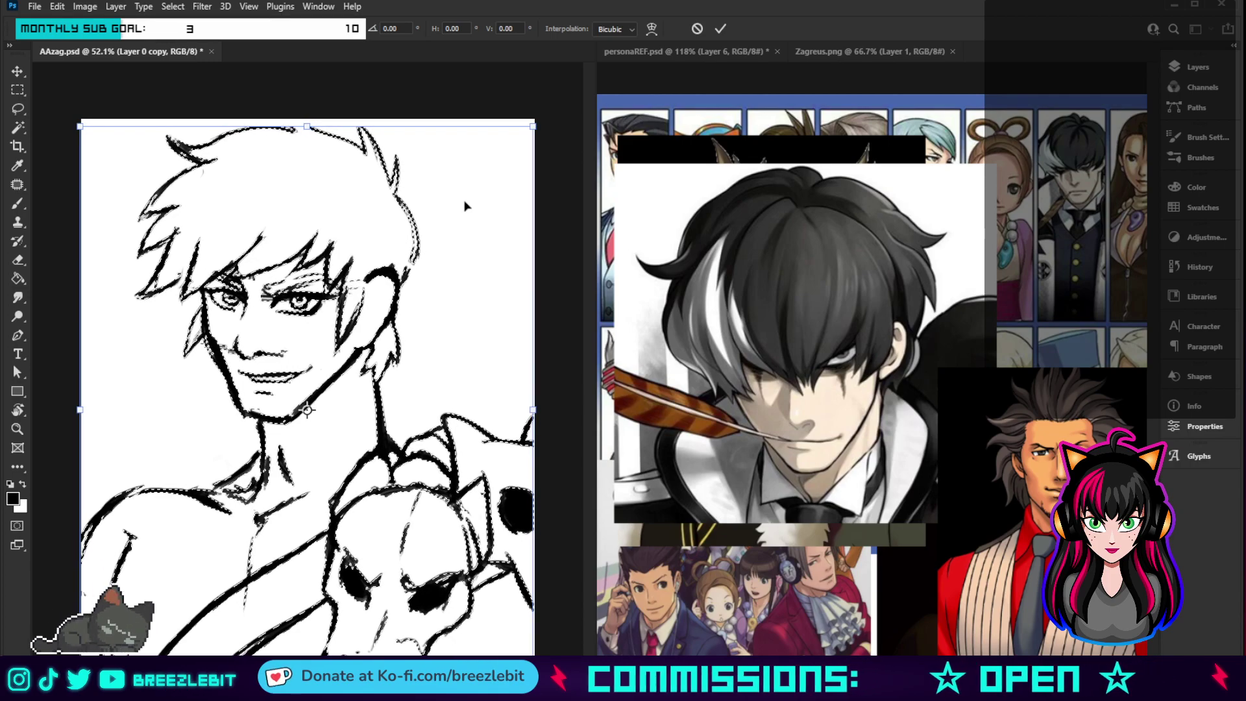
key(Down)
key(Down)
key(Down)
key(Down)
key(Down)
key(Down)
key(Down)
key(Down)
key(Down)
key(Down)
key(Down)
key(Down)
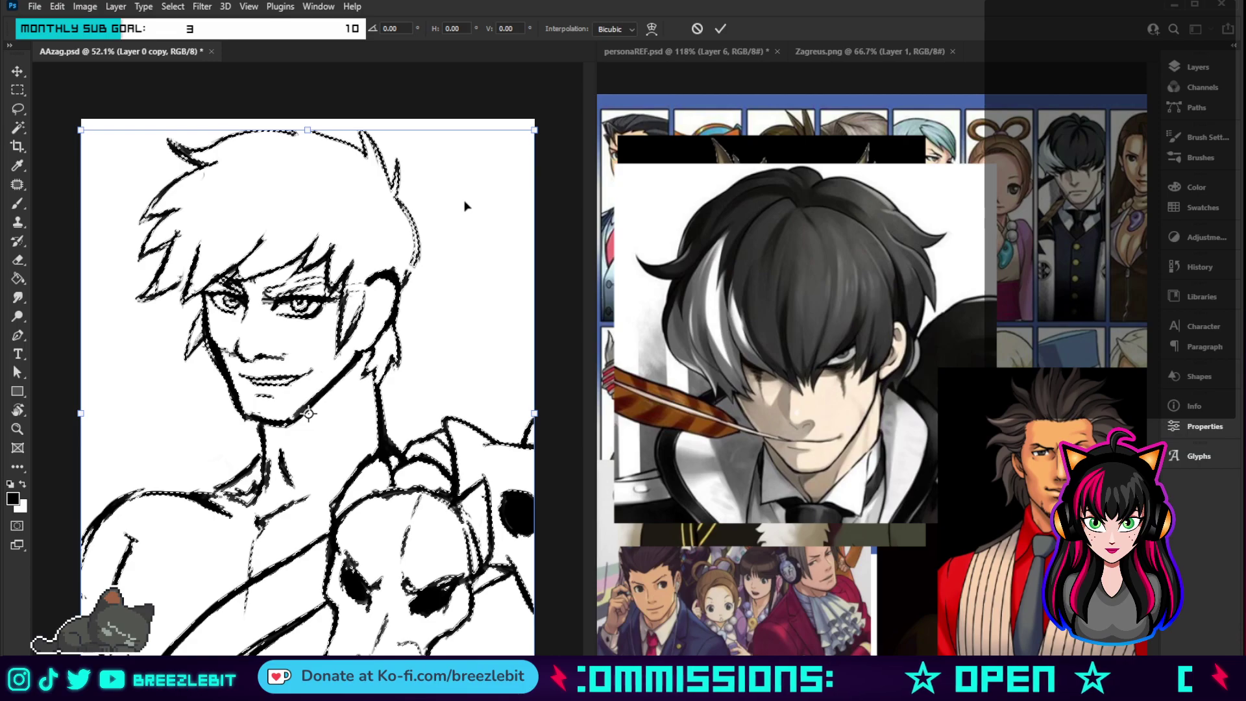
key(Down)
key(Down)
key(Down)
key(Down)
key(Down)
key(Down)
key(Down)
key(Down)
key(Down)
key(Down)
key(Down)
key(Down)
key(Down)
key(Down)
key(Down)
key(Down)
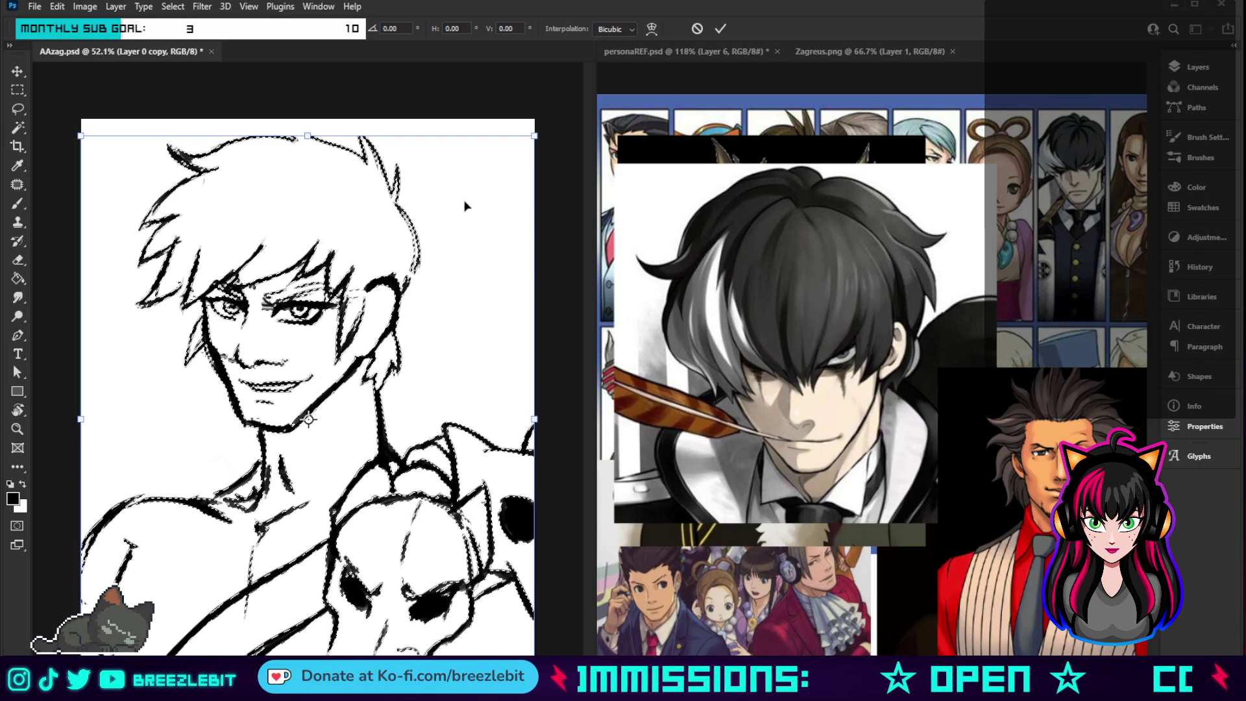
key(Down)
key(Down)
key(Down)
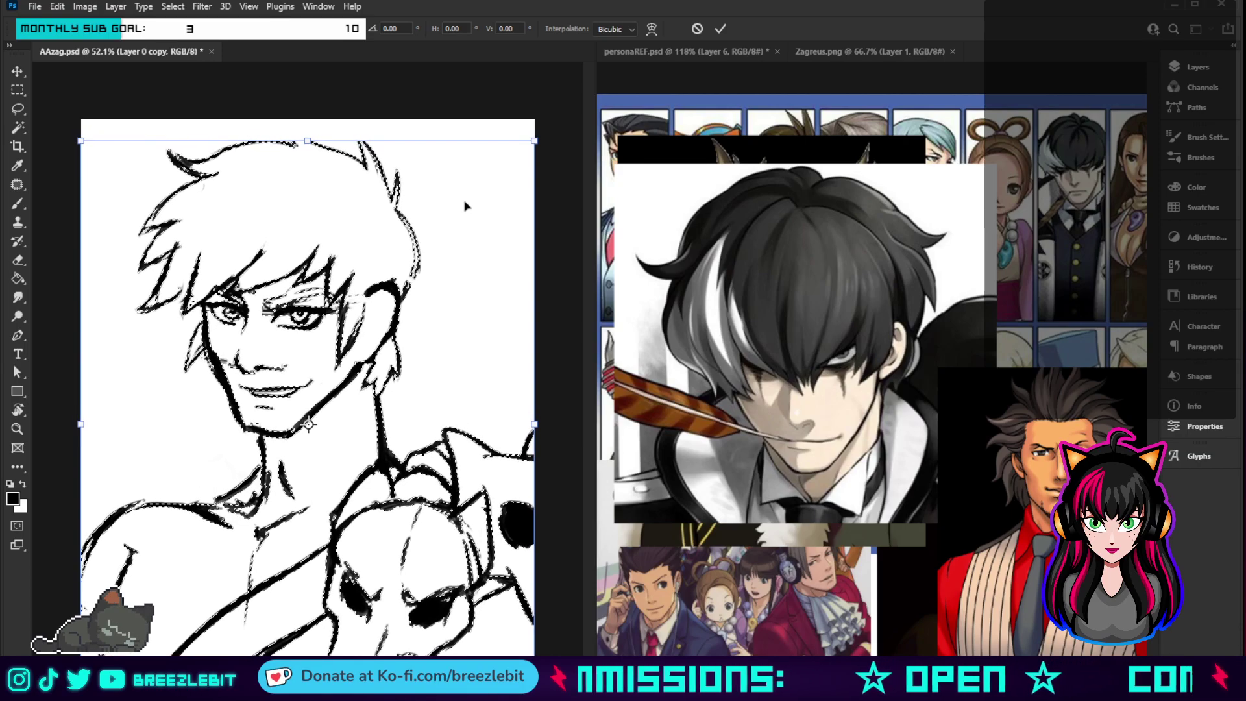
key(Down)
key(Down)
key(Down)
key(Down)
key(Down)
key(Down)
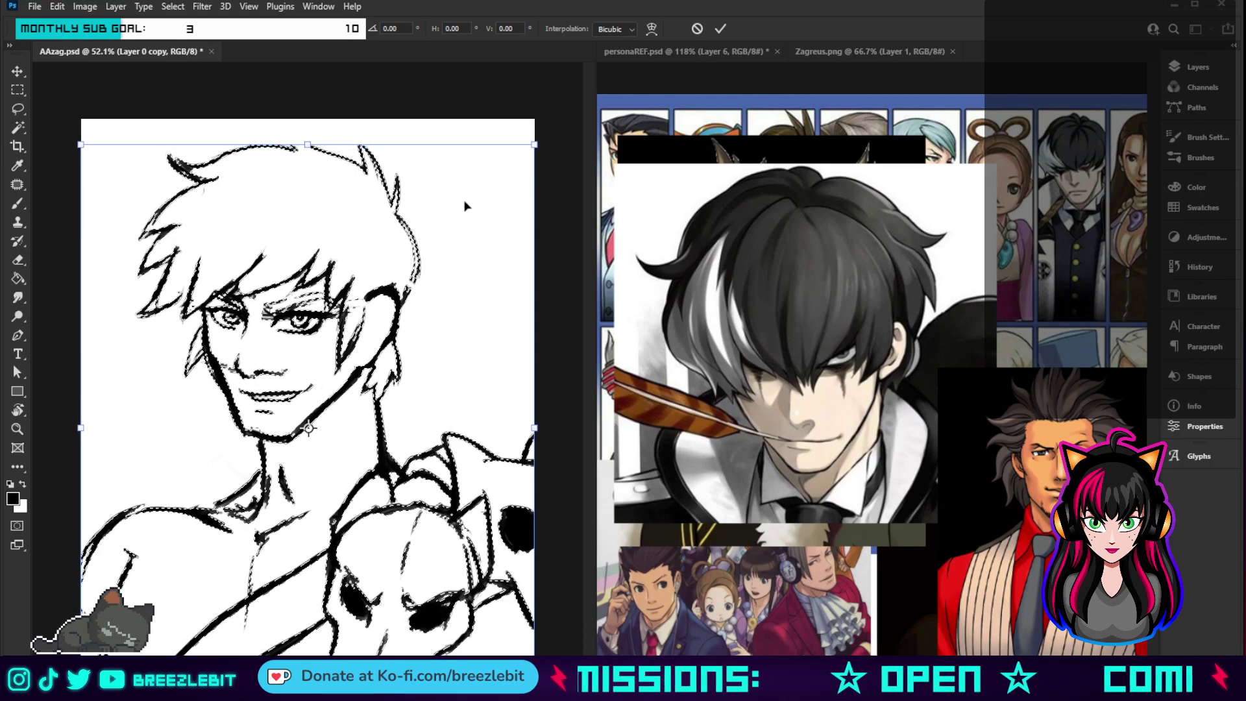
key(Return)
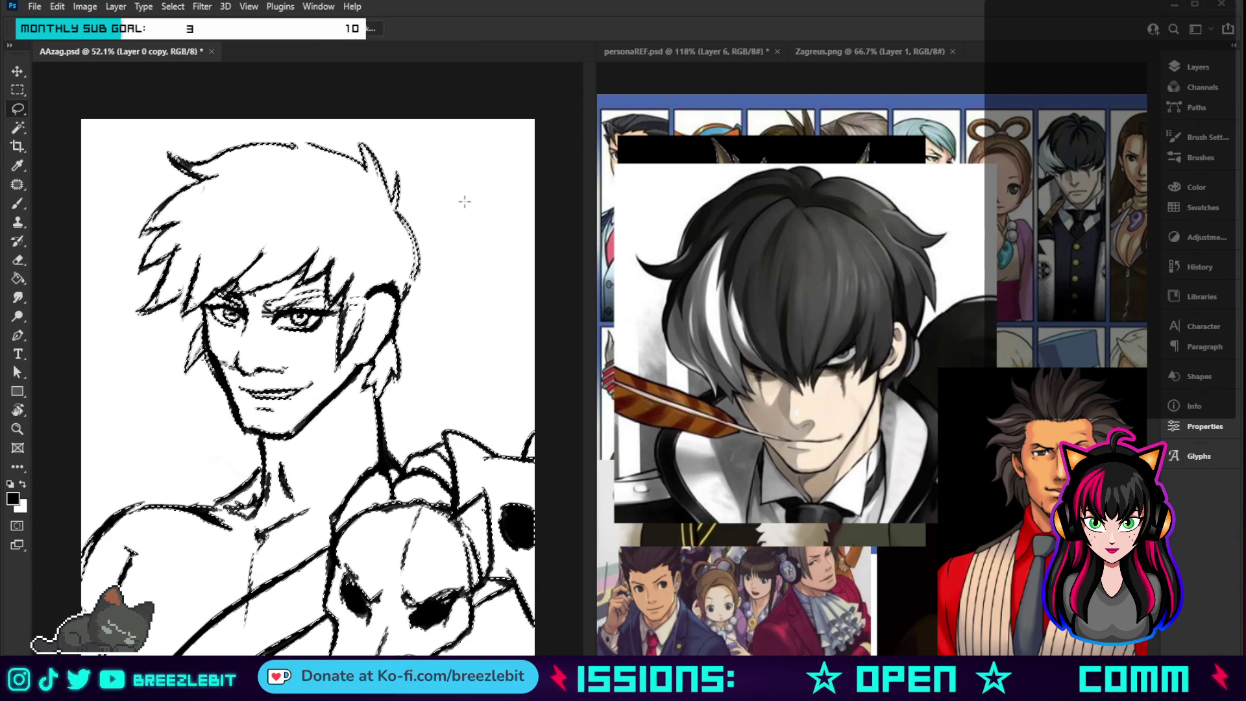
key(ctrl+d)
- Clean up the stray construction marks around the far cheek
key(b)
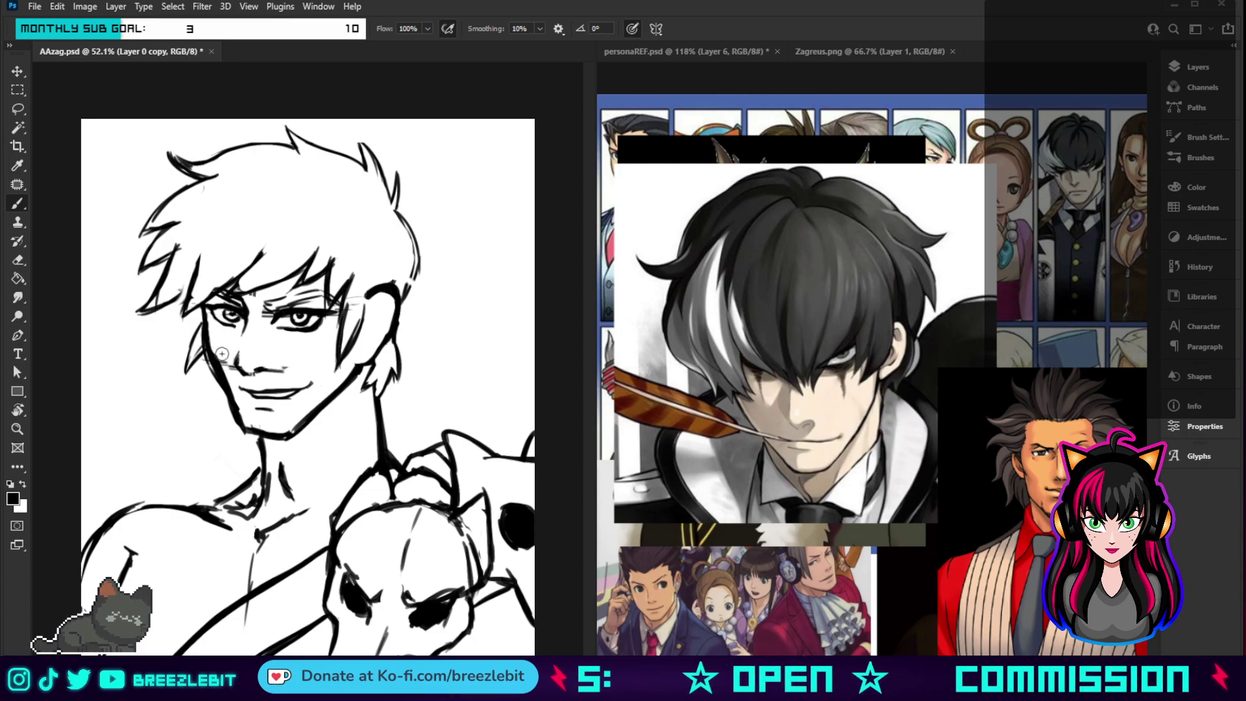
key(ctrl+z)
key(ctrl+z)
key(ctrl+z)
key(ctrl+z)
key(ctrl+z)
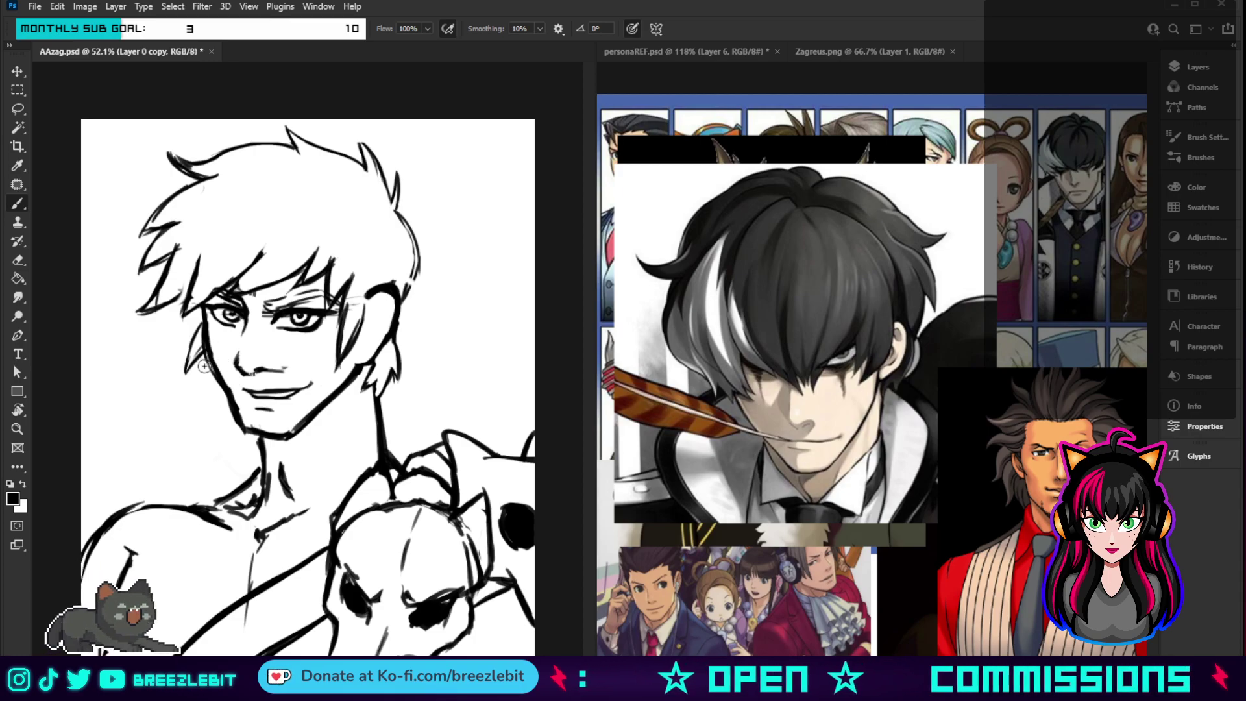
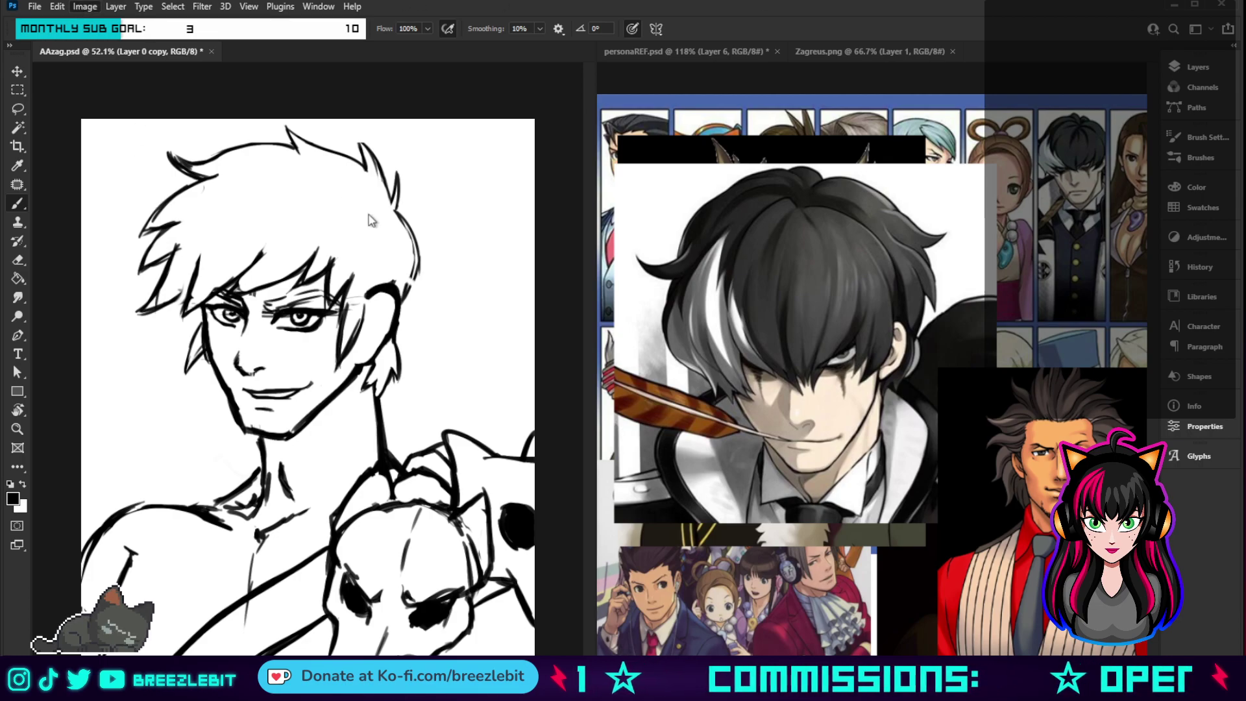
- Hide the dark-haired portrait in personaREF.psd to expose the portrait of the smirking man with the fur collar
click(1195, 68)
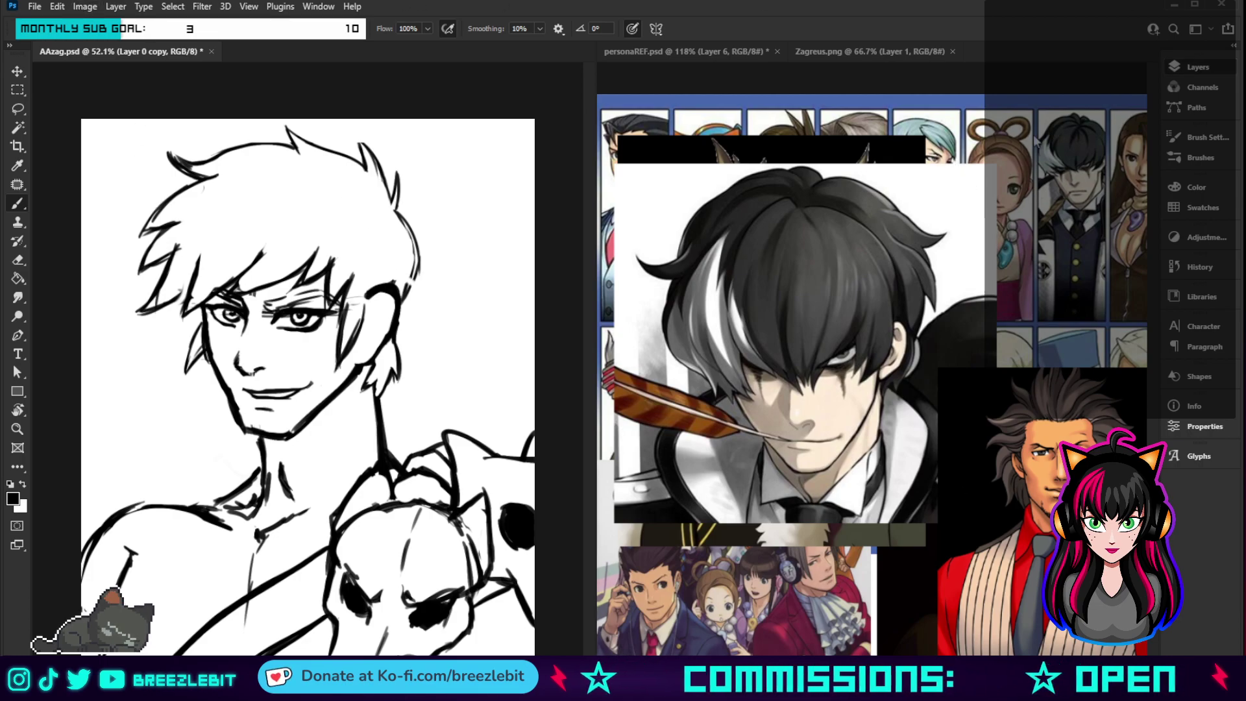
click(997, 154)
key(ctrl+comma)
click(1000, 165)
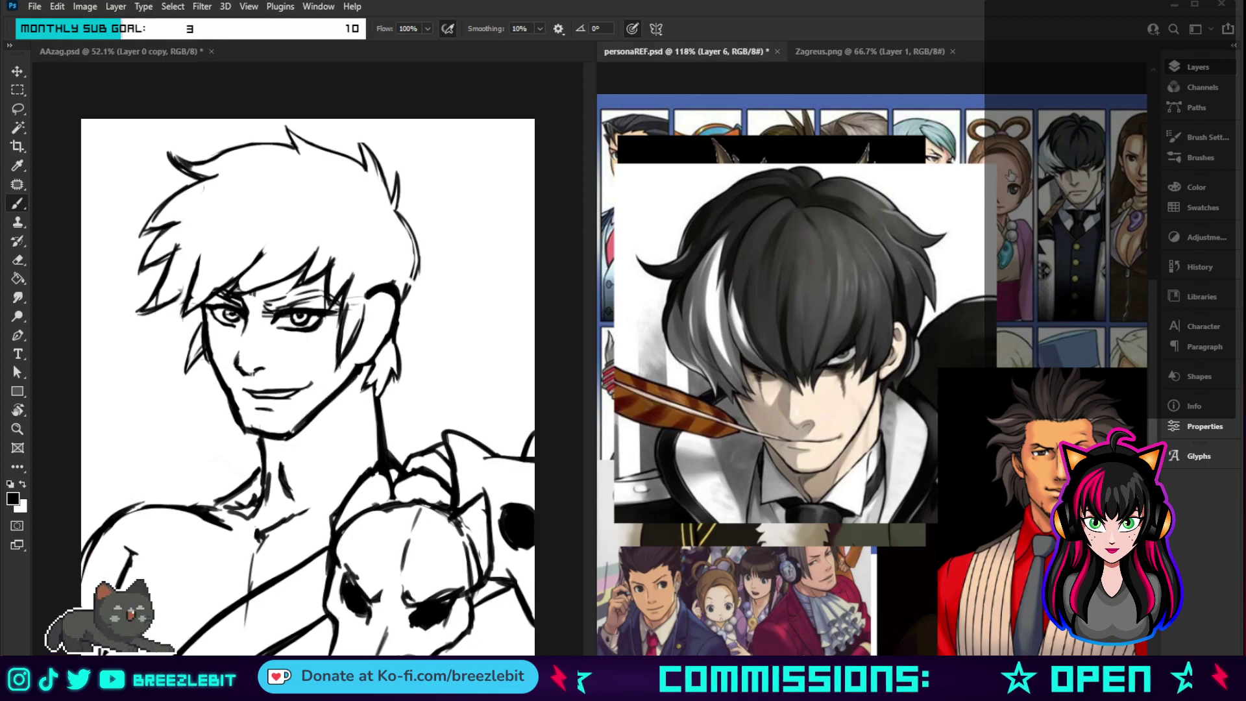
key(ctrl+comma)
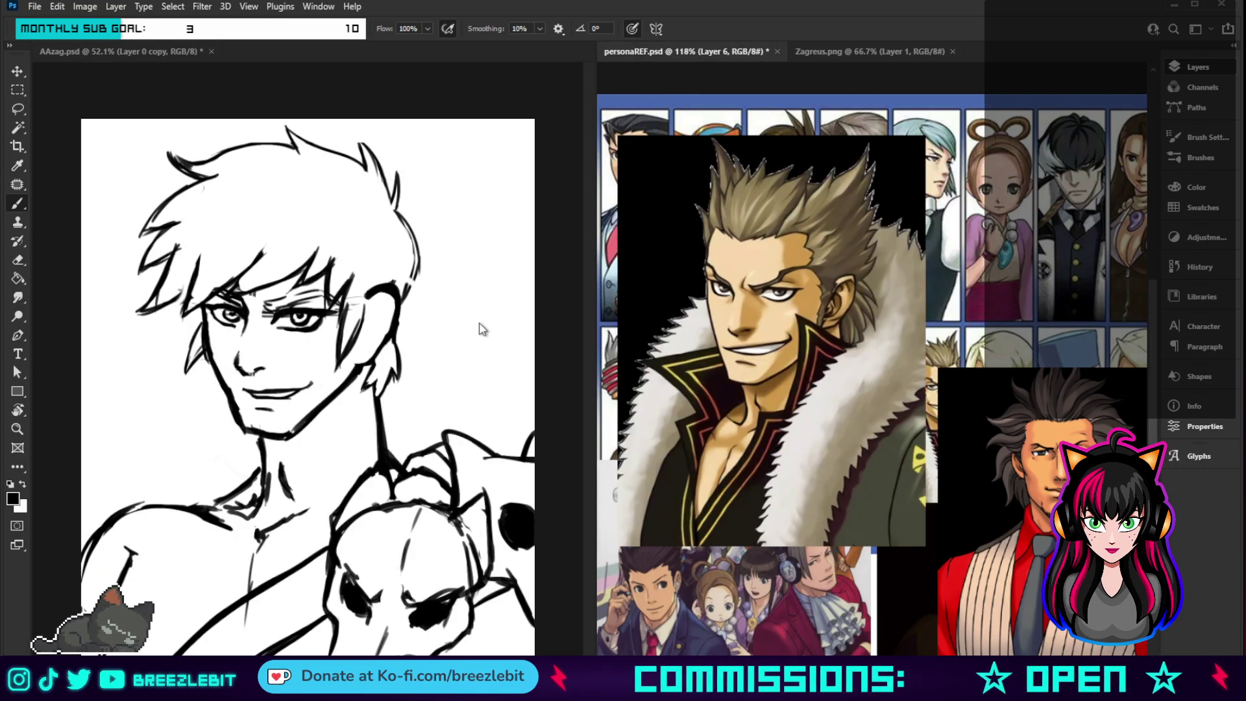
- Return to AAzag.psd and sketch the inner contours of the visible ear
click(387, 258)
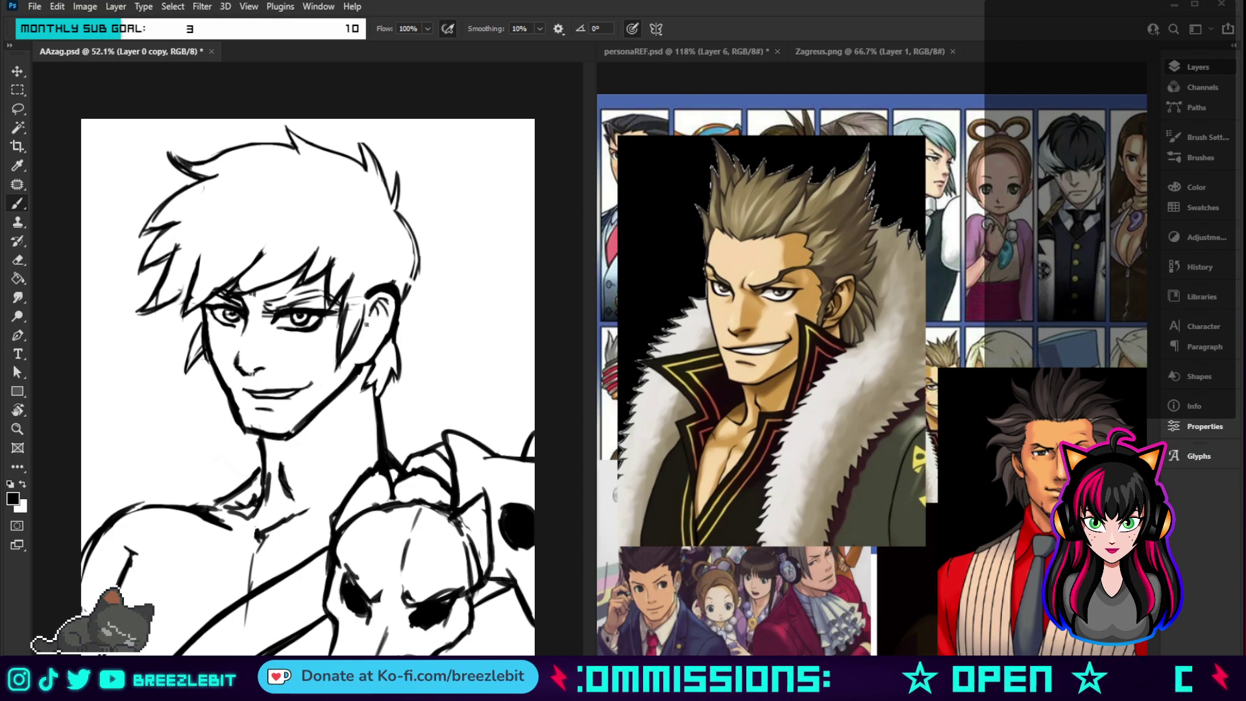
drag(369, 316, 363, 345)
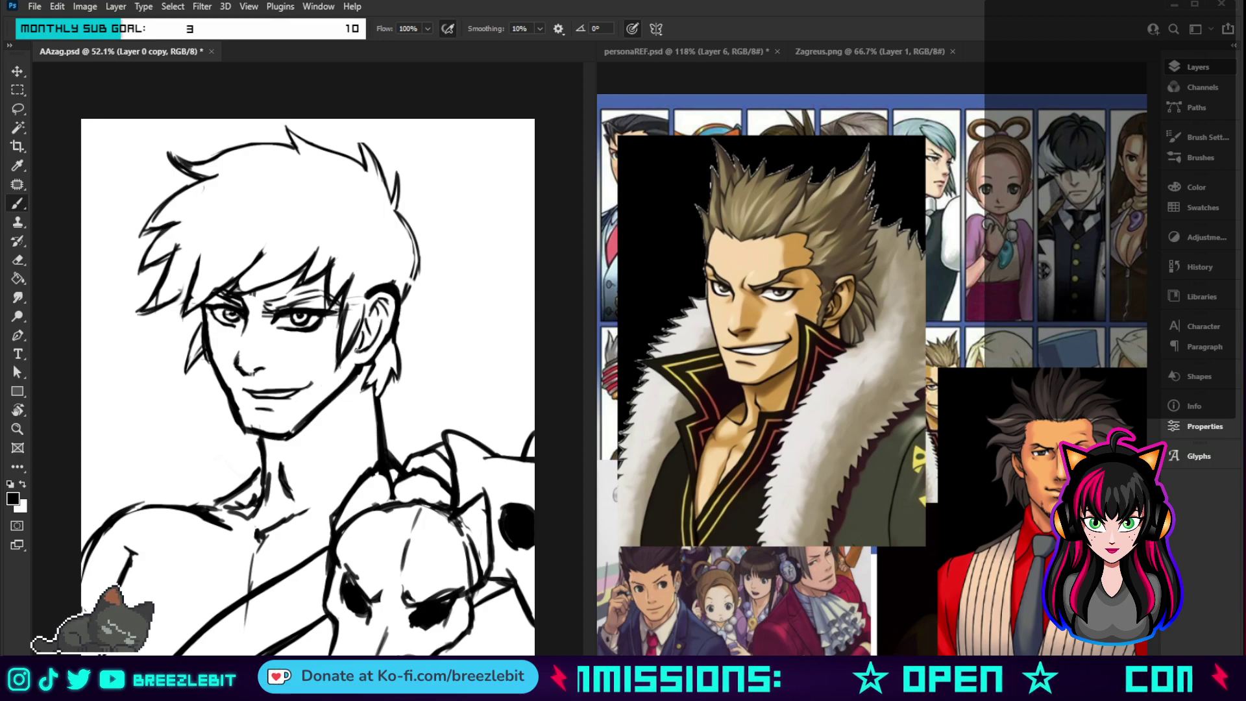
drag(363, 334, 370, 326)
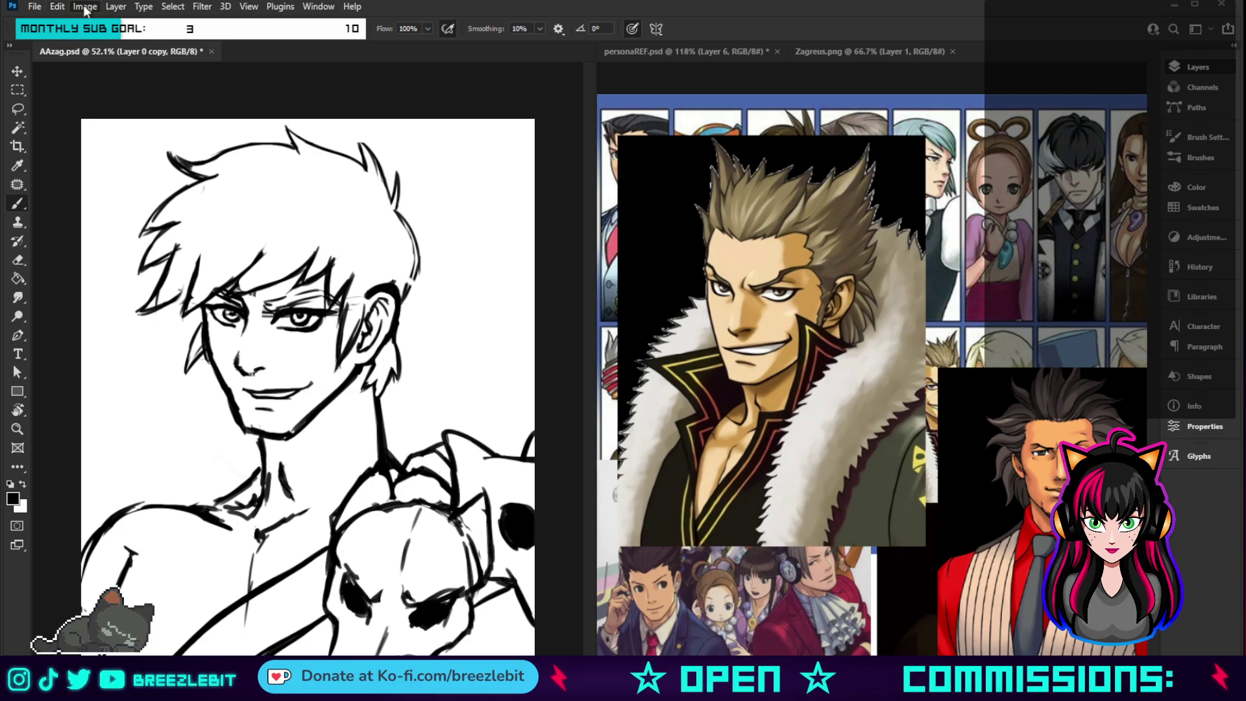
- Flip the canvas horizontally, then lasso the outer hair and rotate it to -7.00° while shifting it slightly up
click(294, 202)
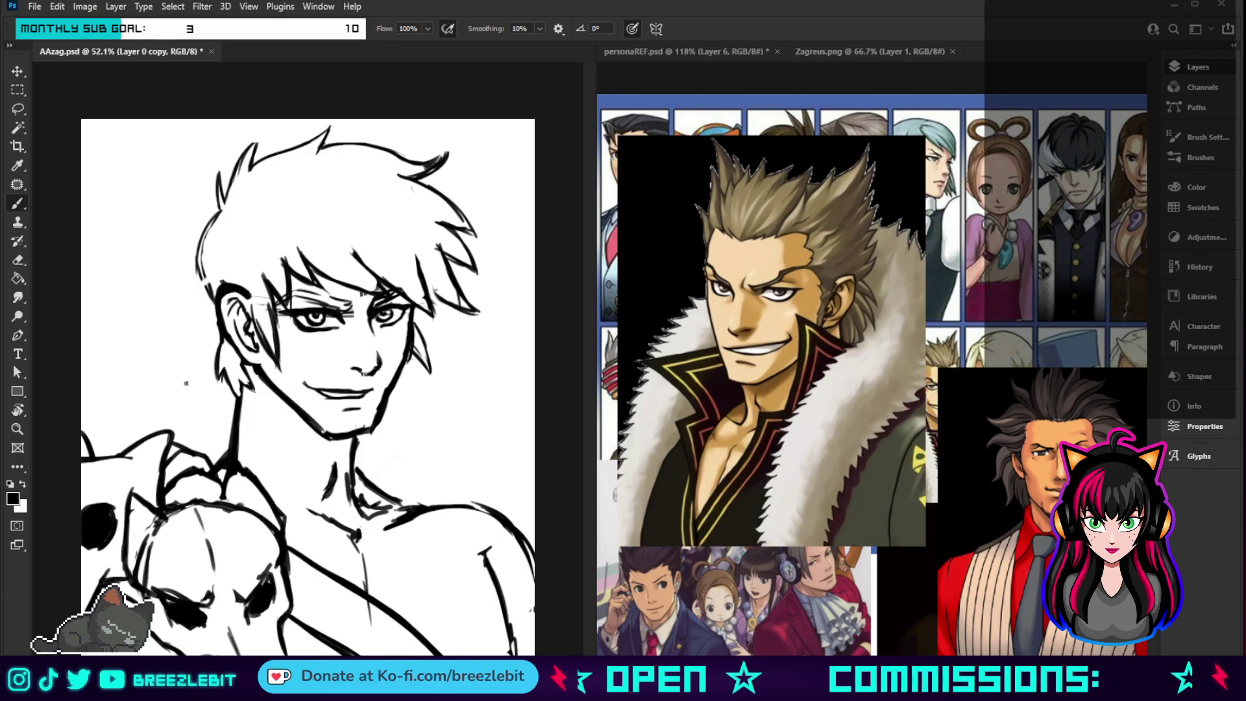
key(l)
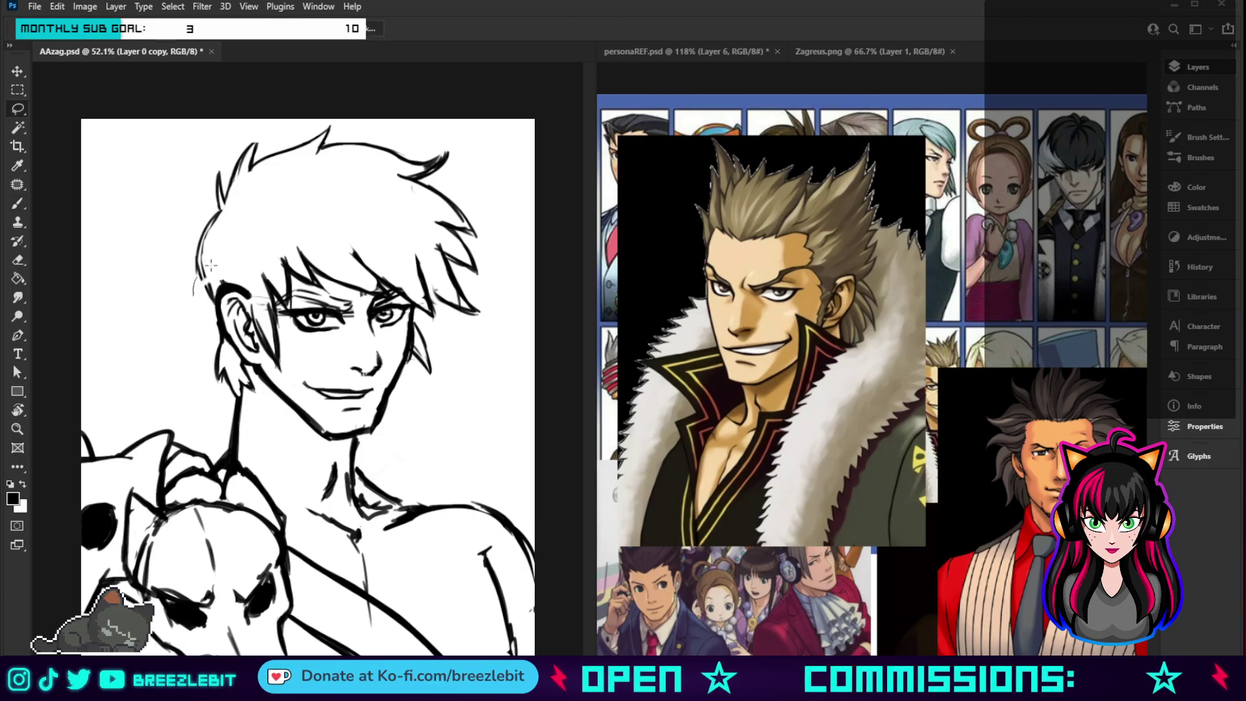
mouse_move(210, 264)
mouse_down()
mouse_move(378, 220)
mouse_move(415, 235)
mouse_move(453, 322)
mouse_move(518, 269)
mouse_move(470, 155)
mouse_move(367, 123)
mouse_move(208, 132)
mouse_move(153, 275)
mouse_move(177, 299)
mouse_up()
key(ctrl+t)
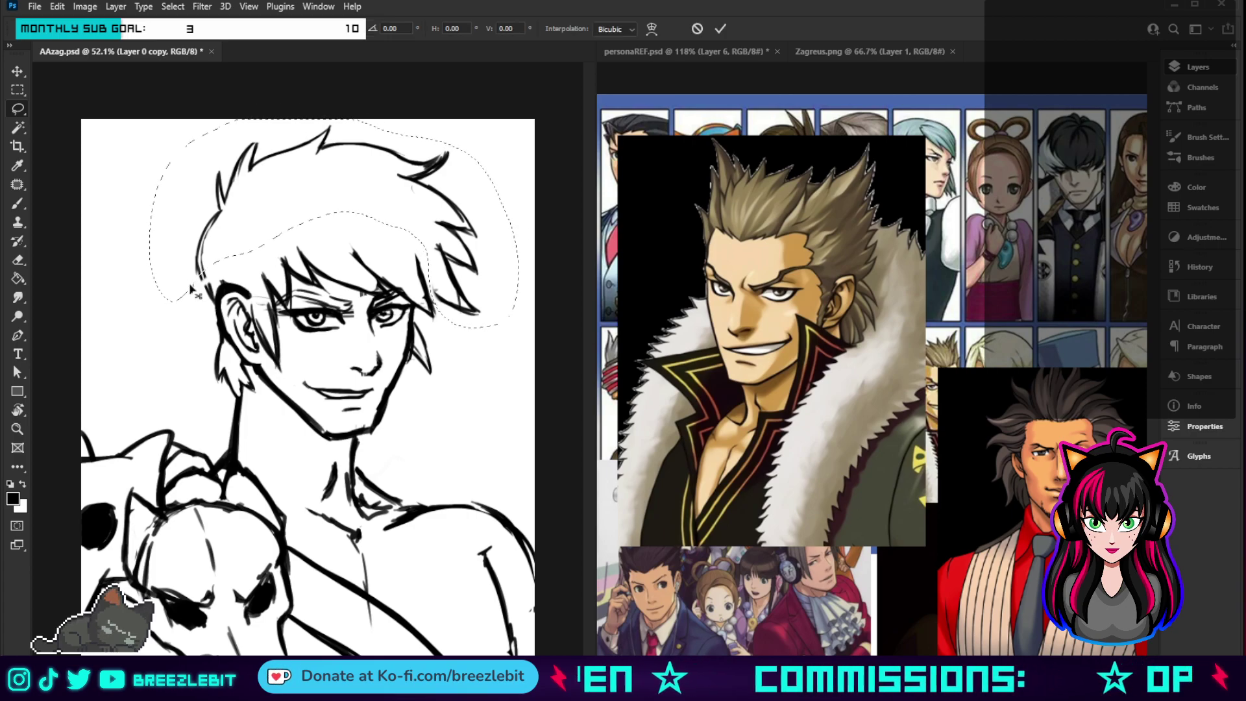
drag(139, 214, 140, 215)
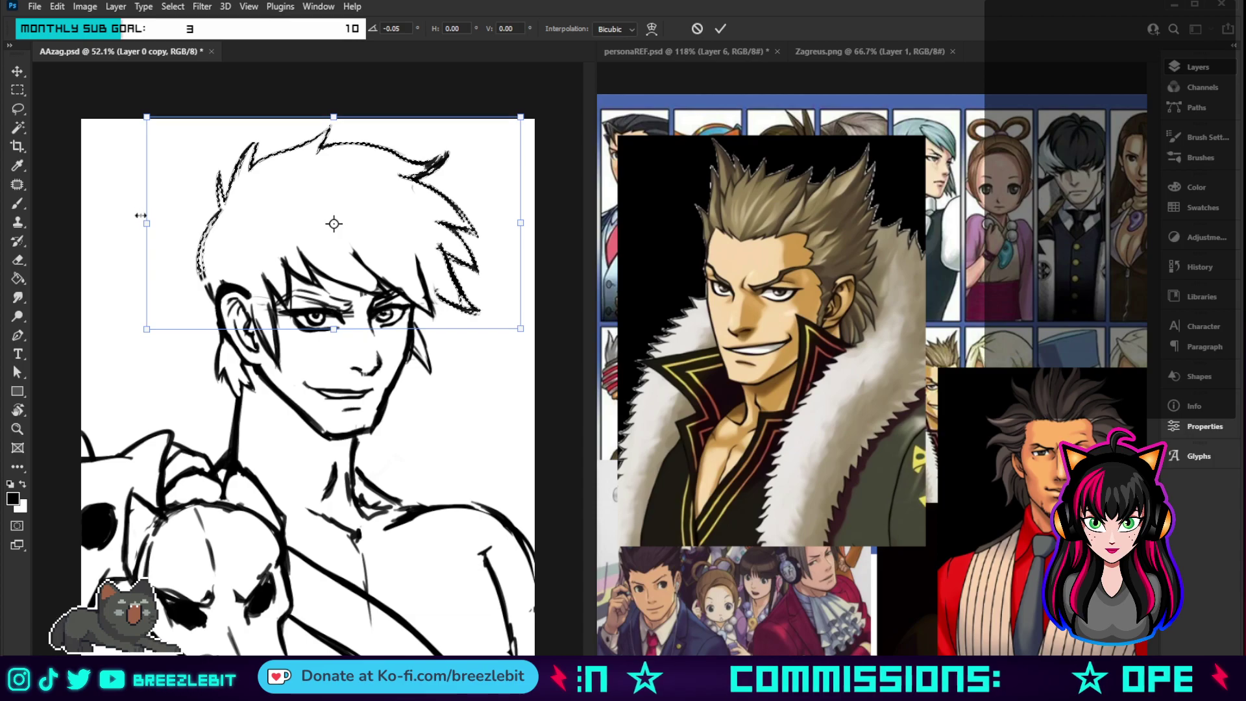
drag(255, 223, 250, 224)
drag(521, 368, 539, 356)
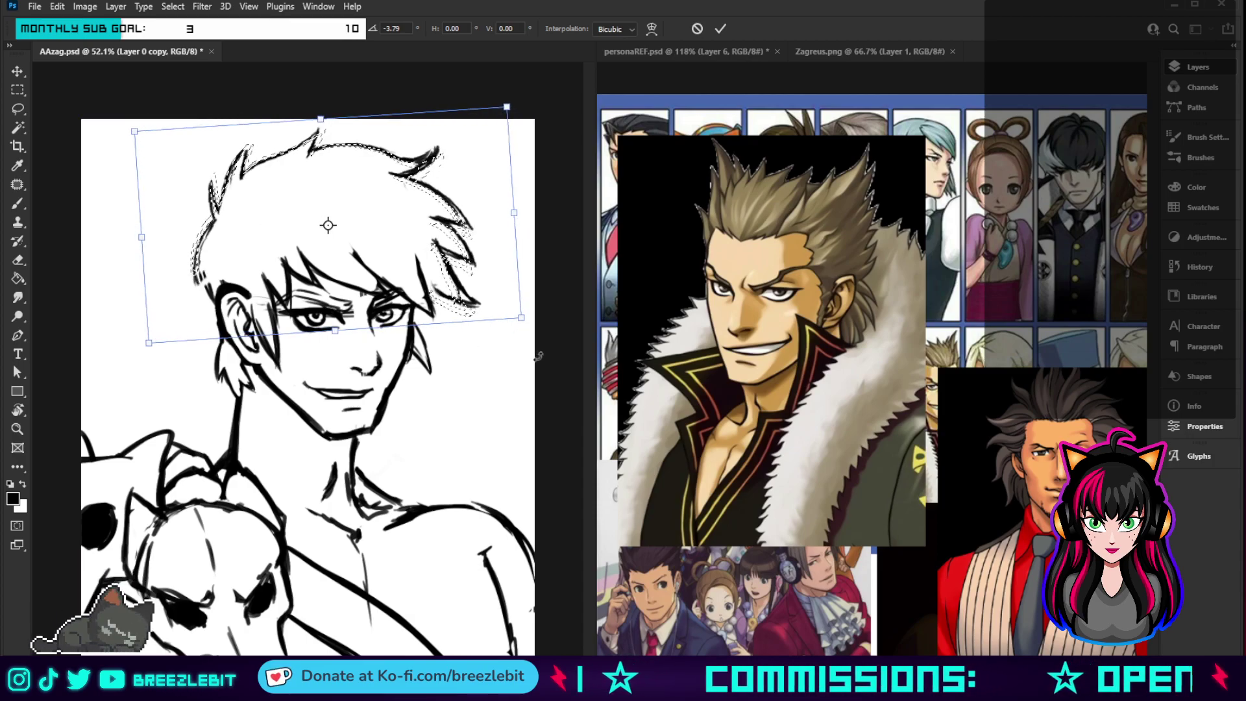
drag(454, 255, 450, 243)
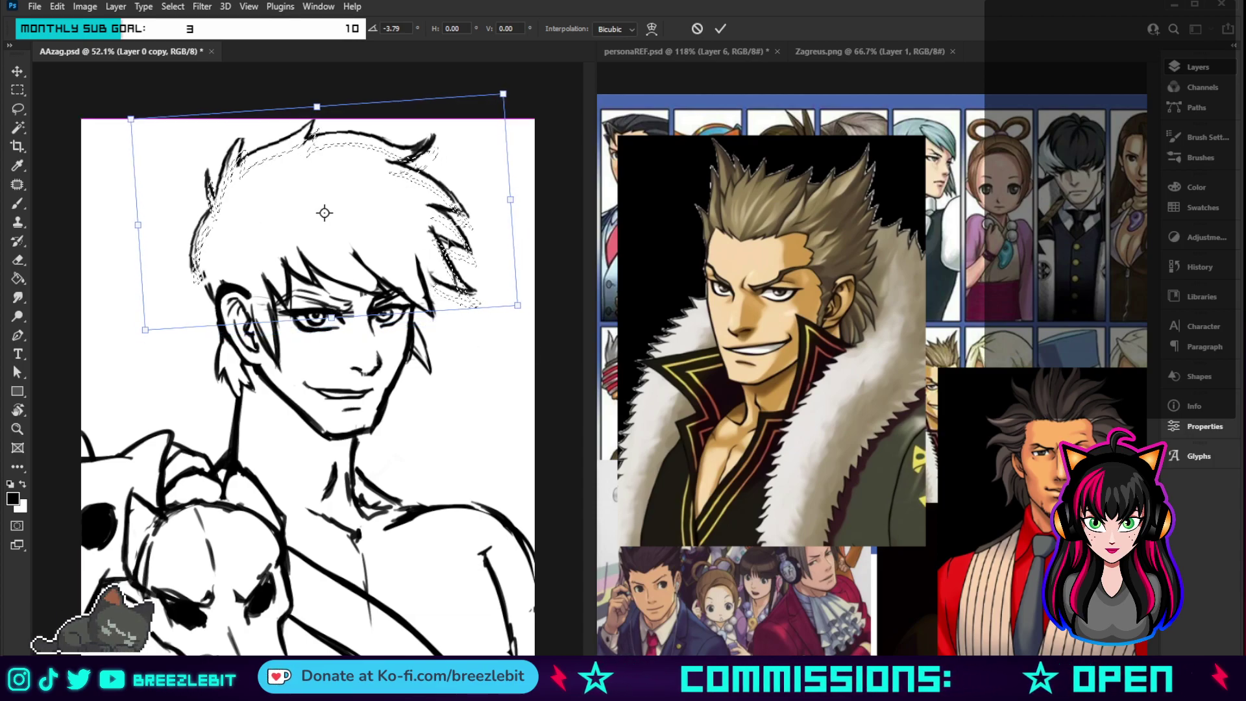
drag(543, 366, 554, 348)
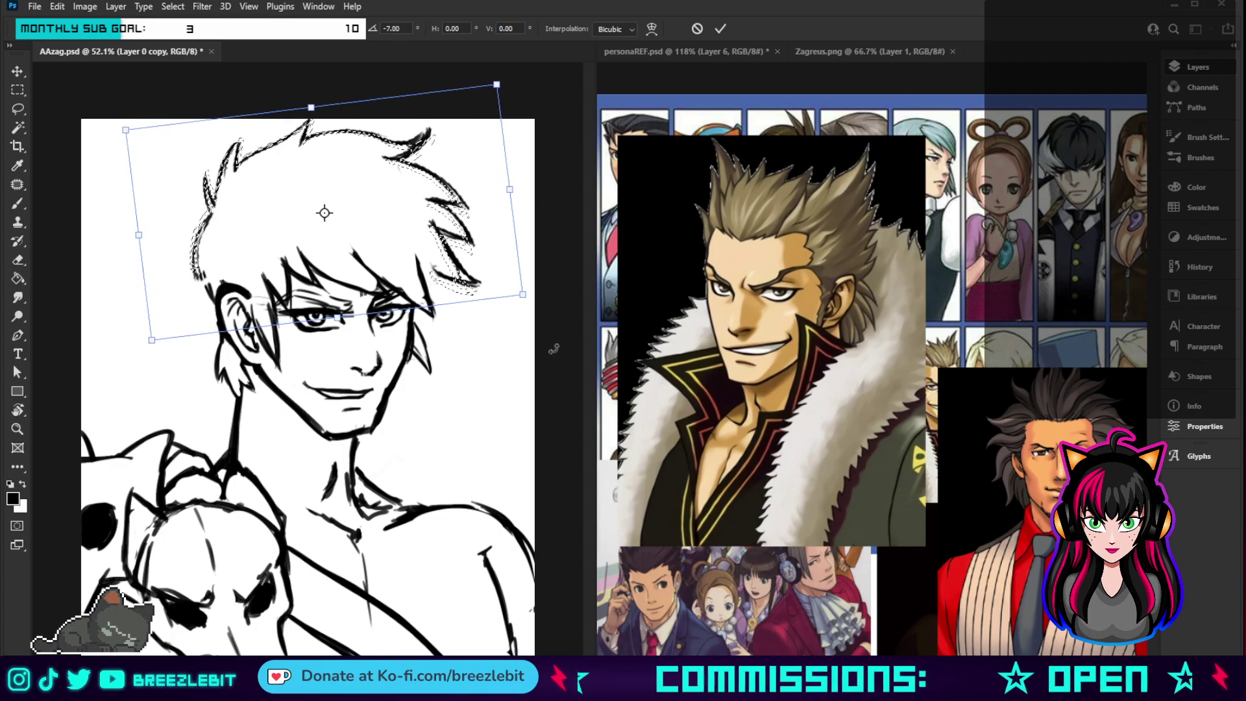
drag(405, 229, 403, 227)
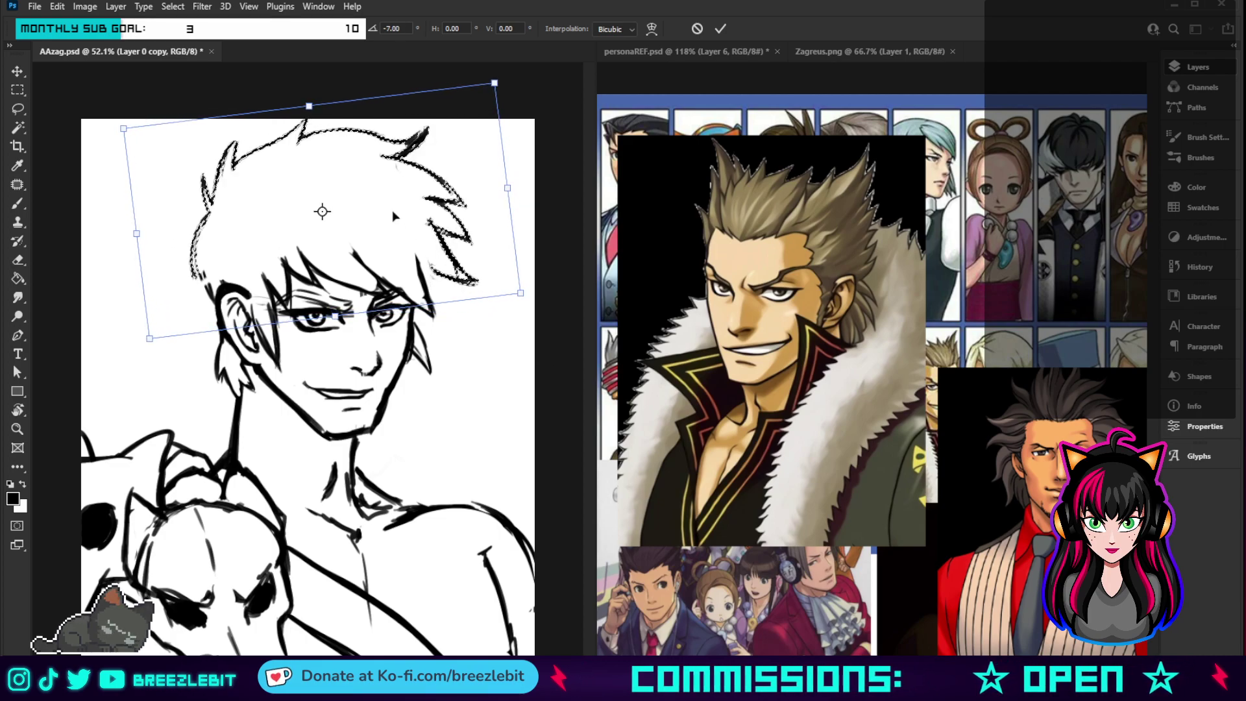
- Narrow the selected hair slightly, rotate it to -9.21°, fit it back over the head, and clear the selection
drag(306, 102, 305, 103)
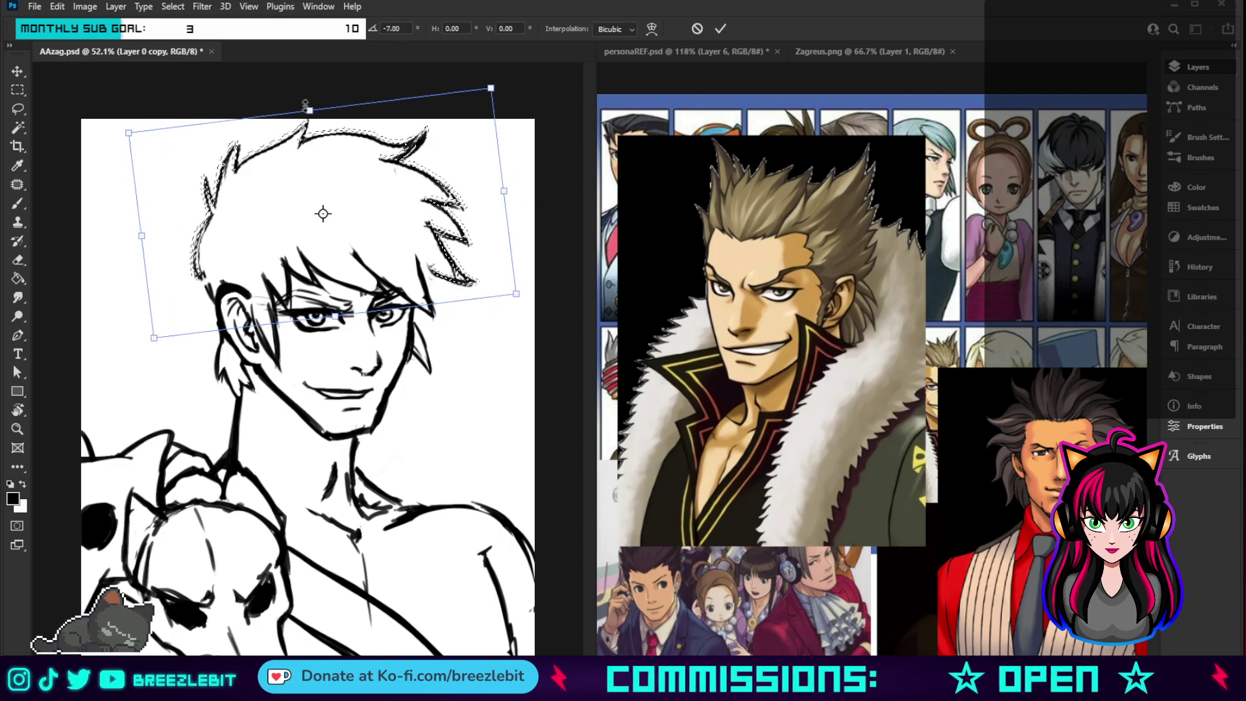
drag(127, 132, 129, 131)
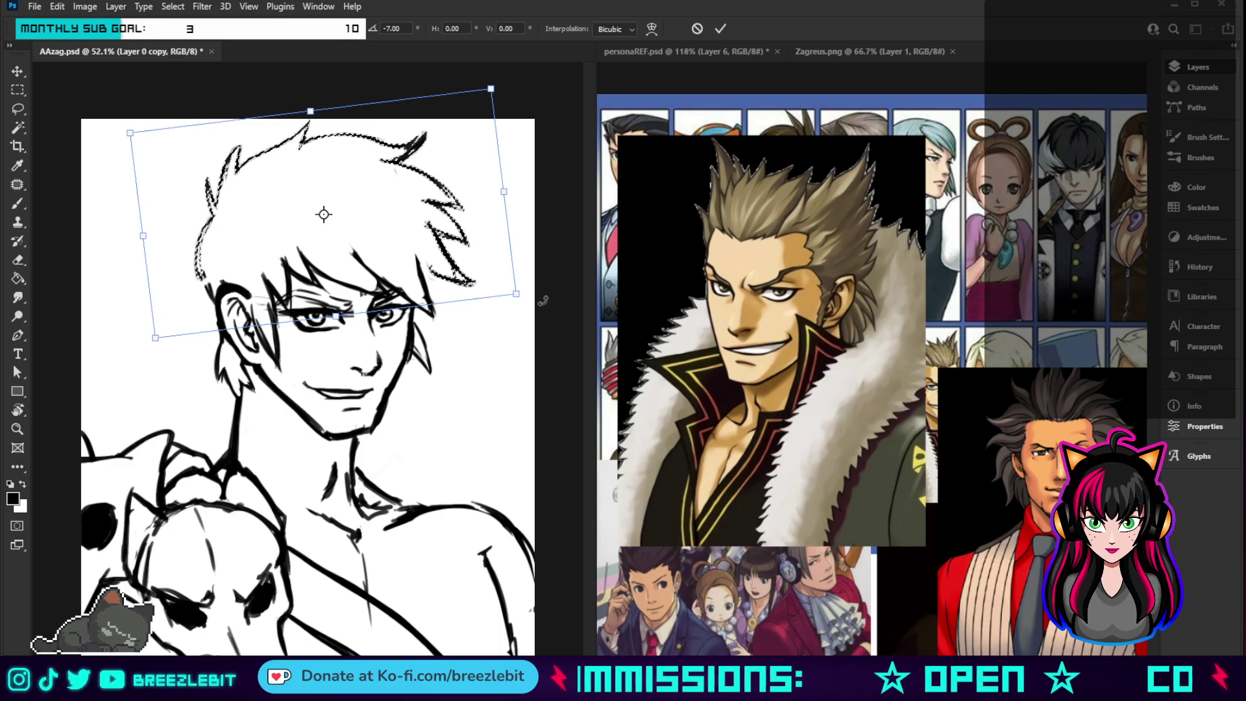
drag(543, 301, 537, 291)
drag(479, 256, 466, 248)
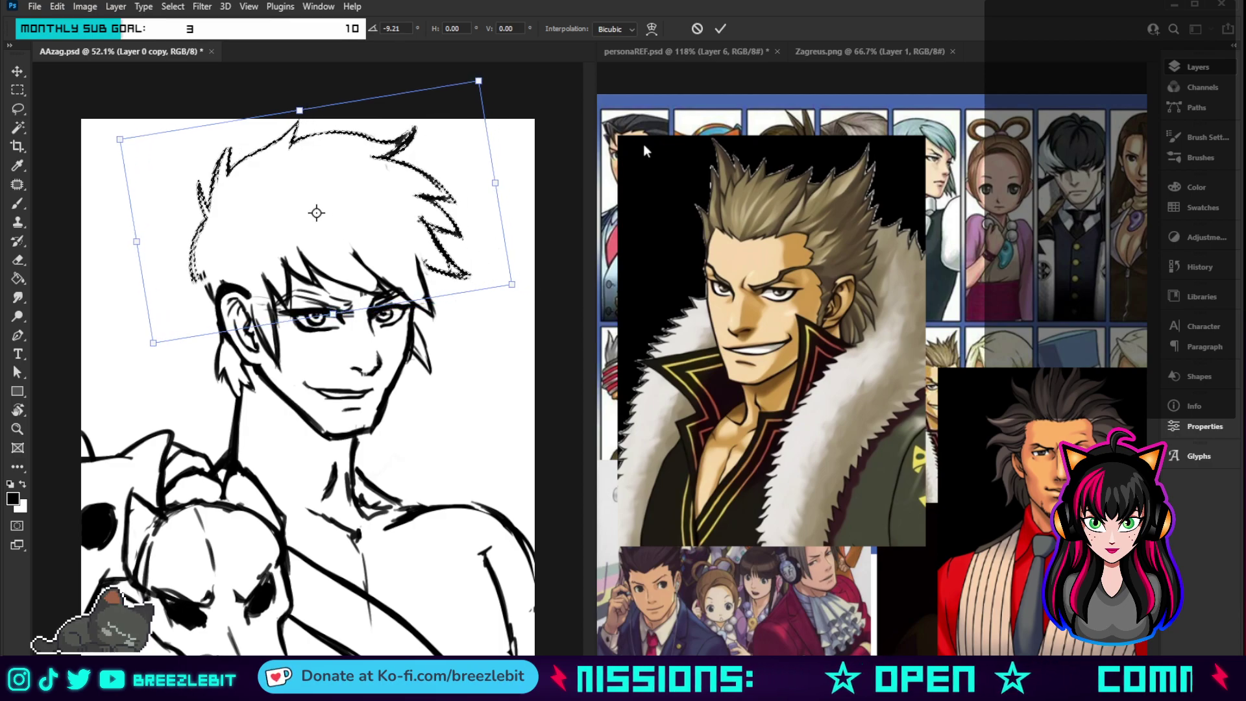
click(721, 29)
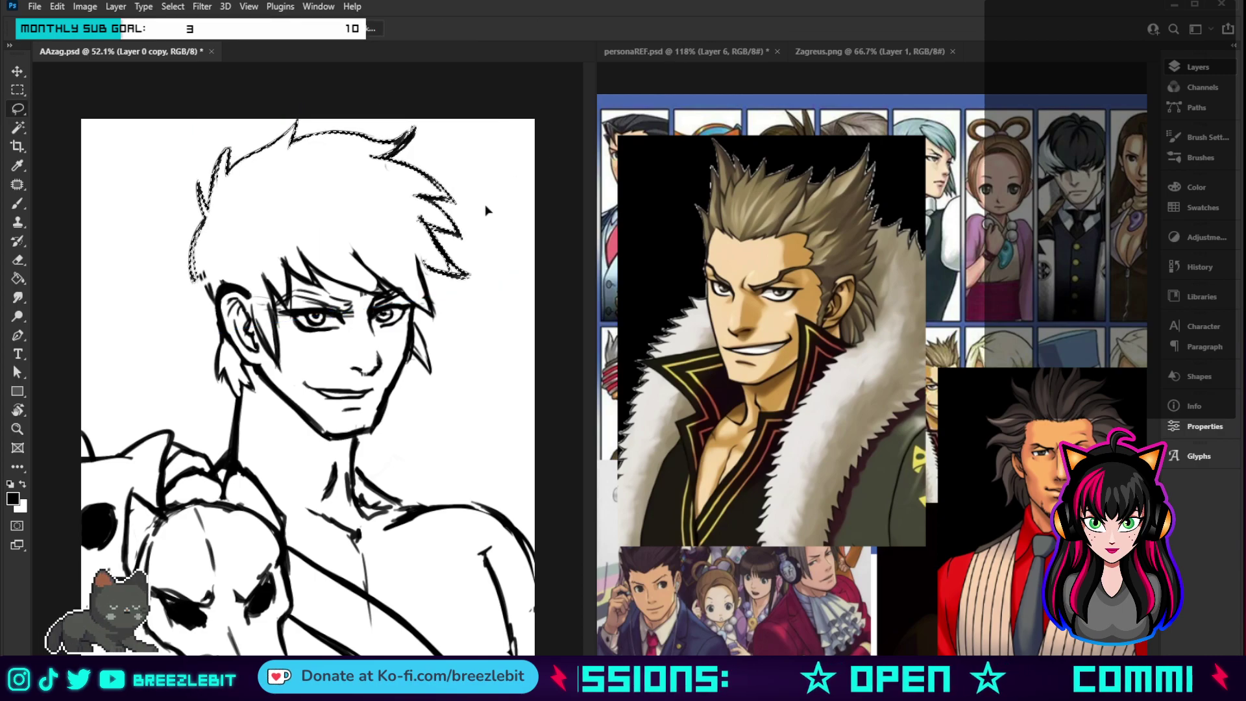
key(ctrl+d)
- Thin the line over the top of the ear and redraw the hair contour from the back of the head to the ear
key(b)
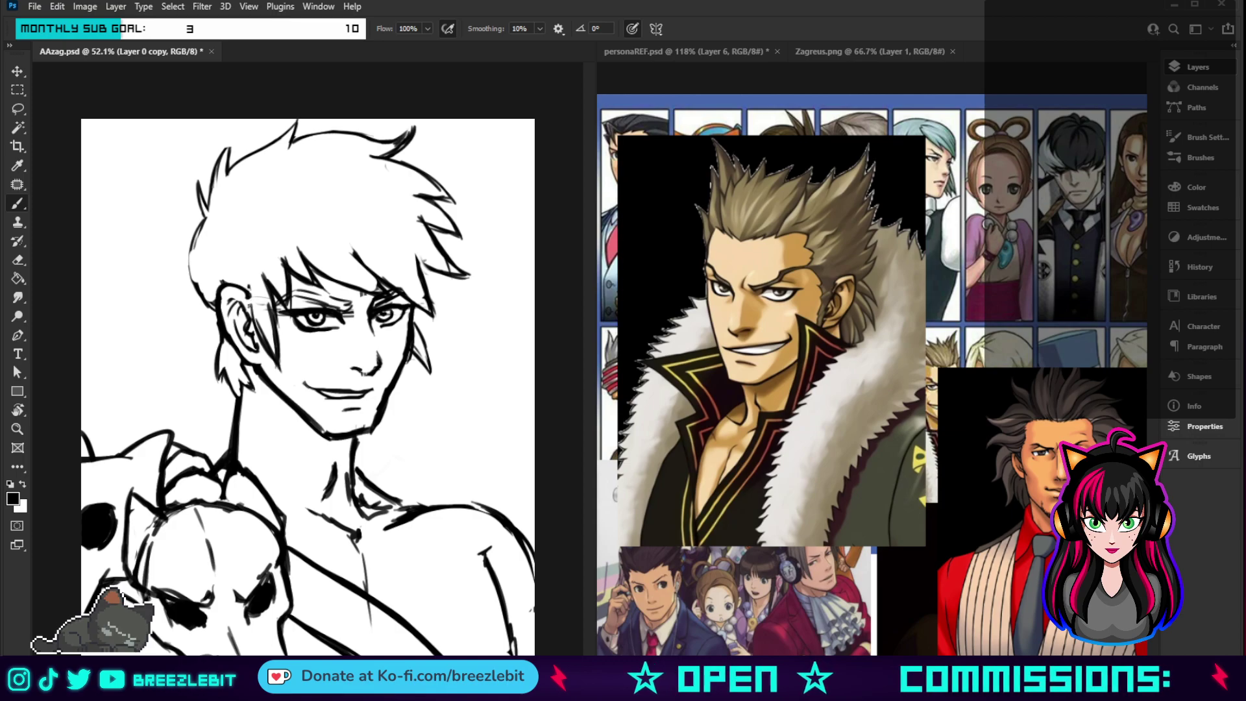
drag(250, 287, 253, 320)
mouse_move(200, 234)
mouse_down()
mouse_move(196, 286)
mouse_move(216, 310)
mouse_up()
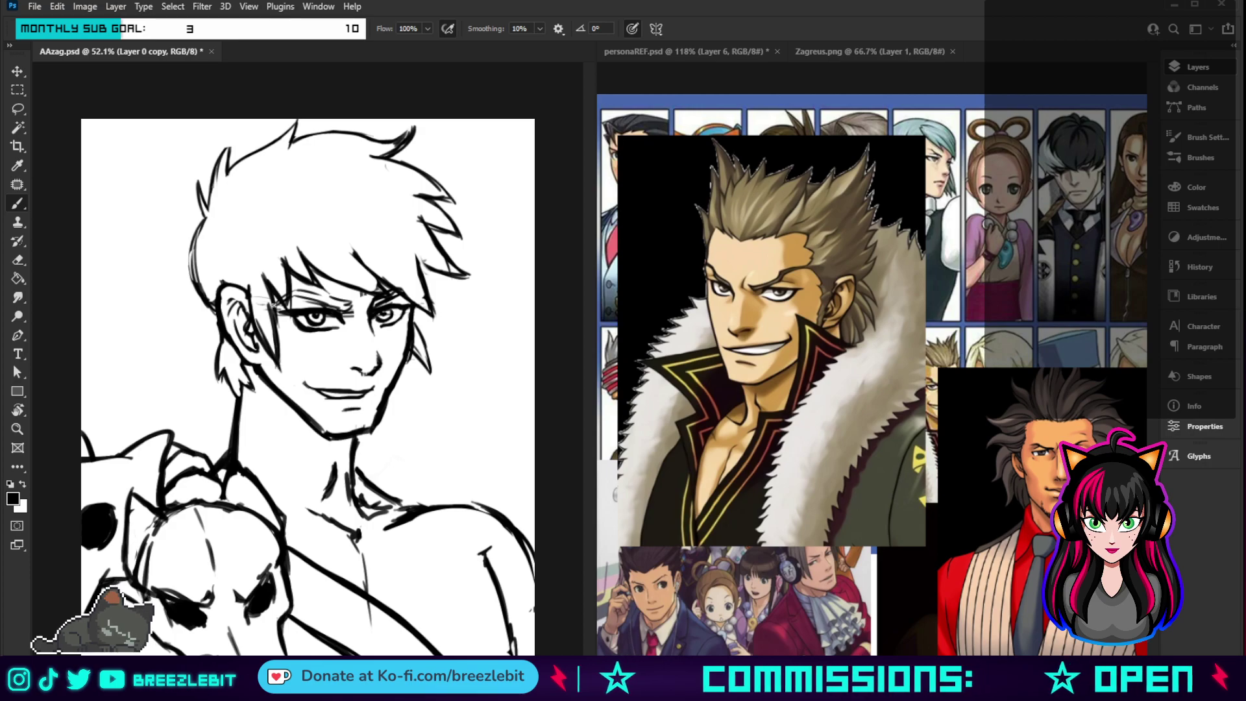
- Draw a laurel wreath of overlapping pointed leaves running from behind the ear up across the side of the hair
drag(201, 300, 175, 331)
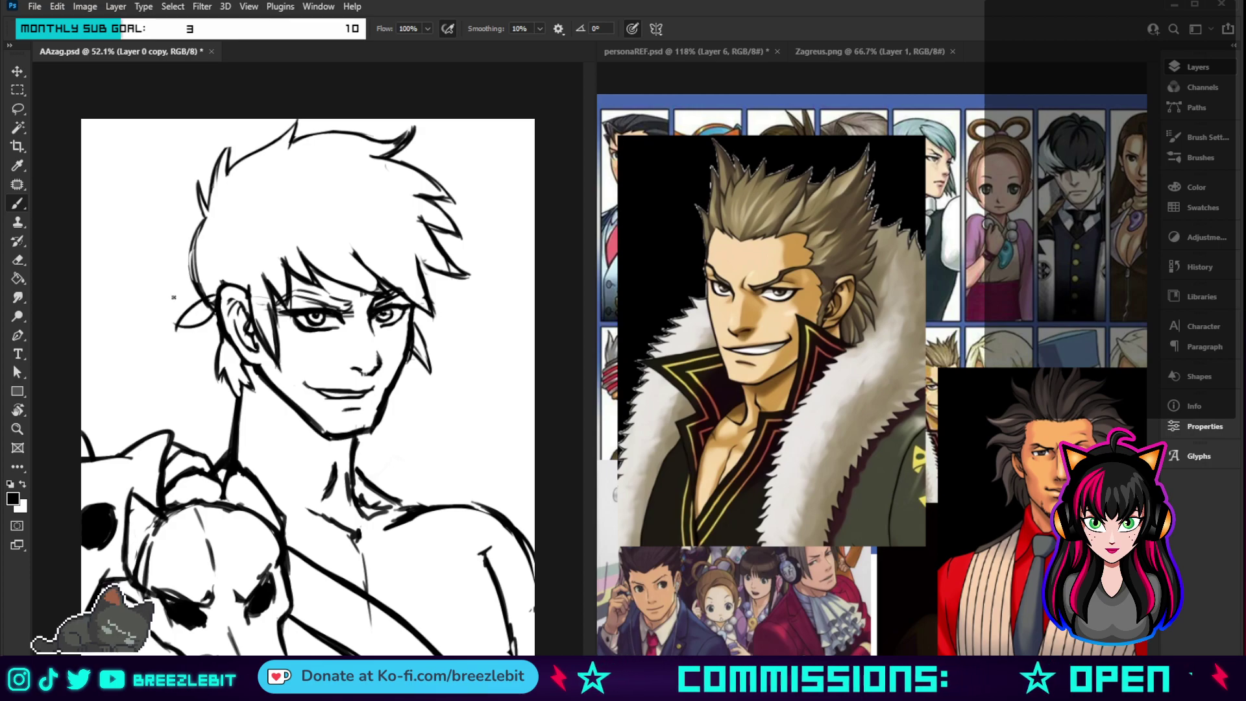
mouse_move(176, 262)
mouse_down()
mouse_move(199, 259)
mouse_move(224, 286)
mouse_move(258, 276)
mouse_move(203, 222)
mouse_up()
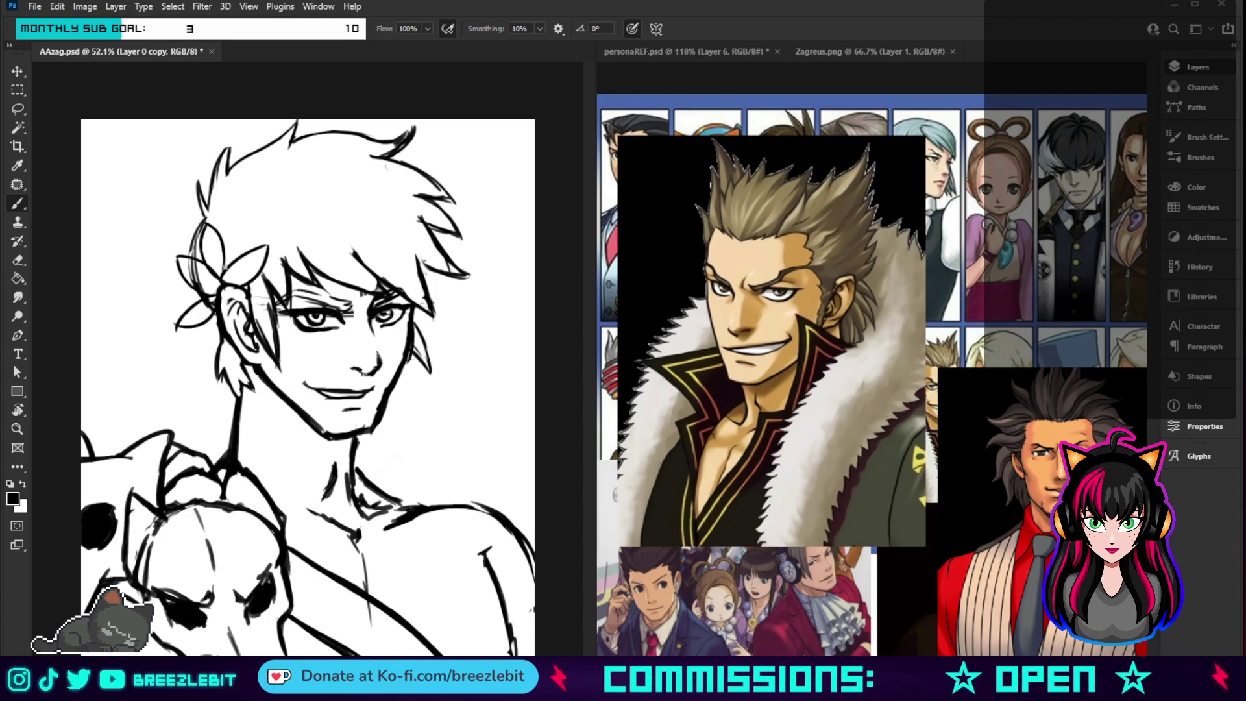
mouse_move(223, 260)
mouse_down()
mouse_move(279, 217)
mouse_move(251, 254)
mouse_up()
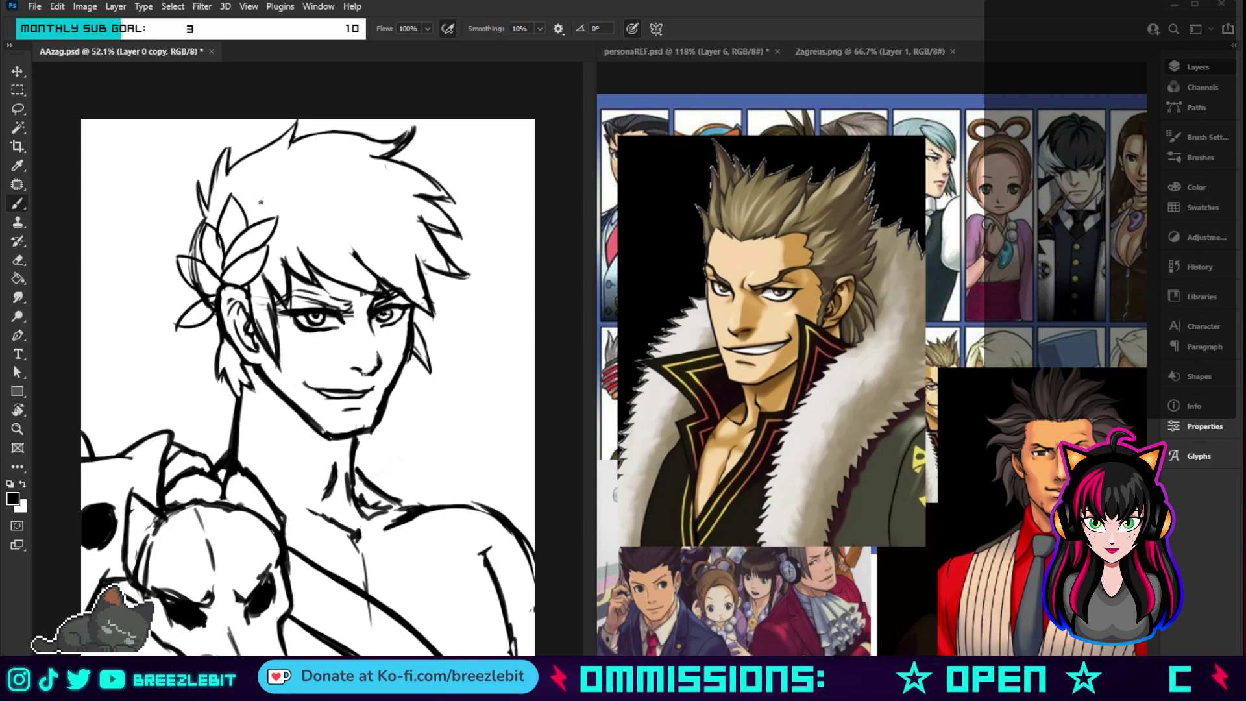
mouse_move(248, 214)
mouse_down()
mouse_move(299, 187)
mouse_move(255, 173)
mouse_move(267, 193)
mouse_move(309, 156)
mouse_up()
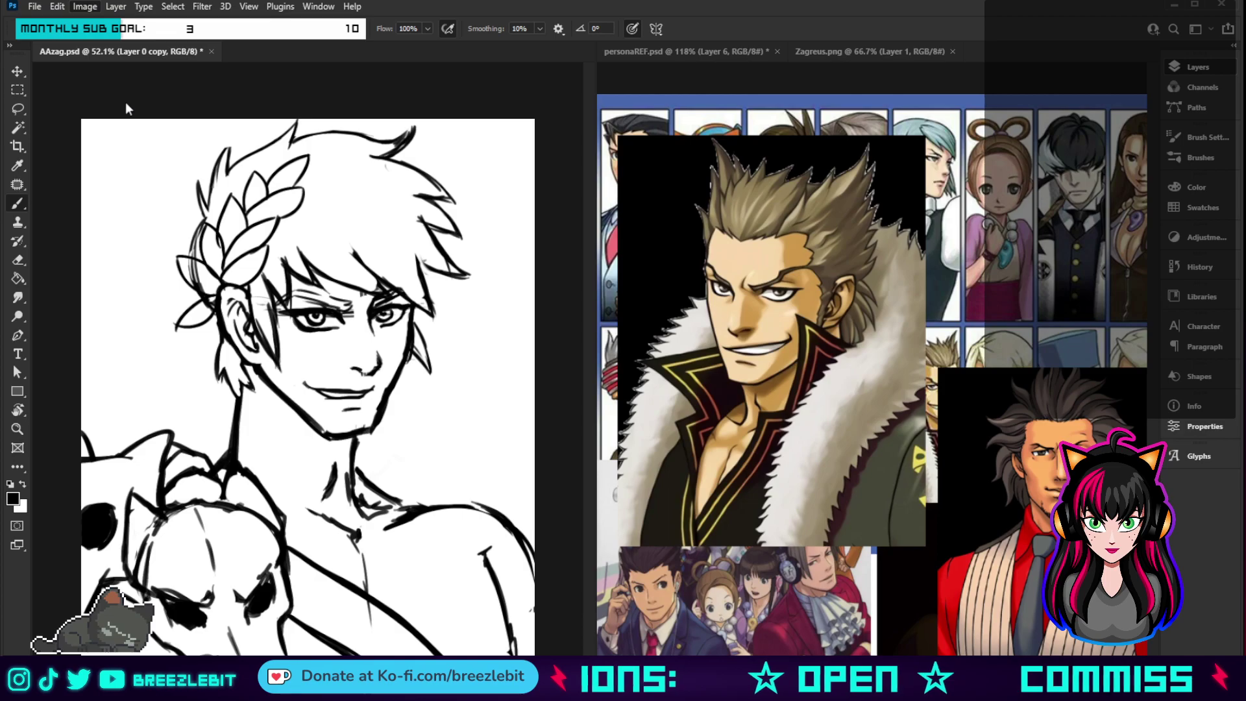
- Flip the canvas back horizontally, lasso the laurel leaves above the ear, rotate them 3.40°, and stretch them taller toward the back of the head
click(297, 206)
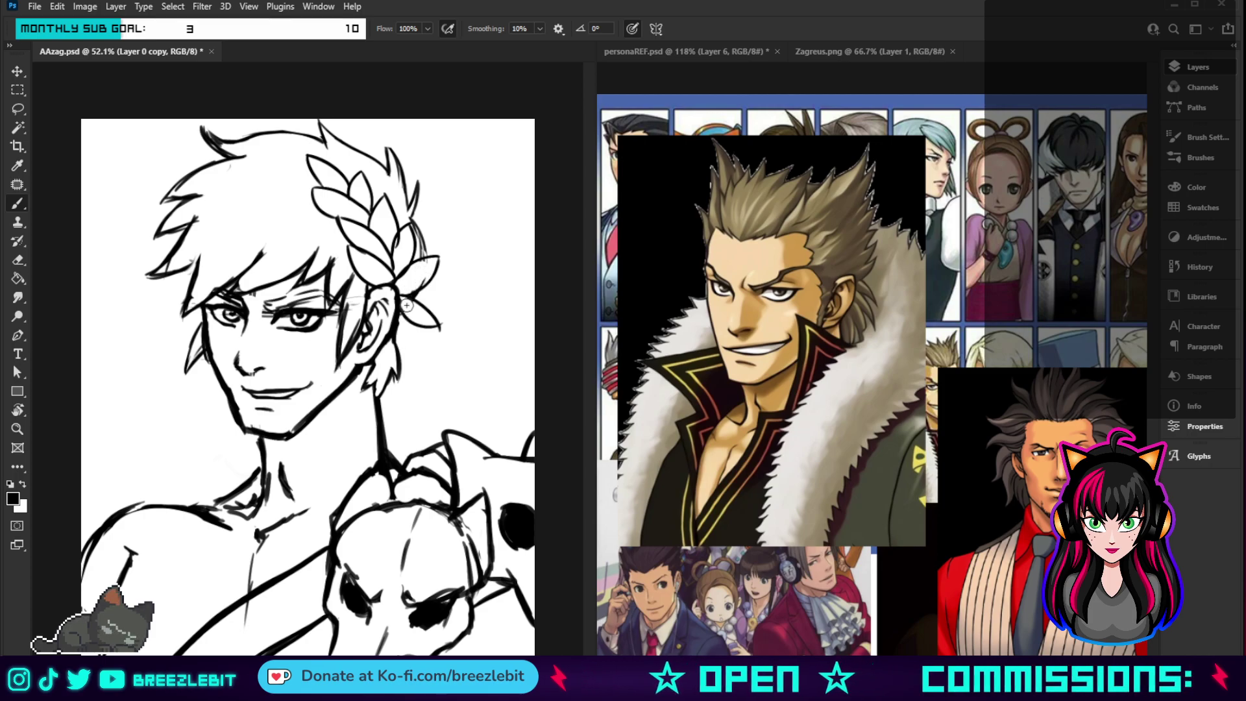
key(l)
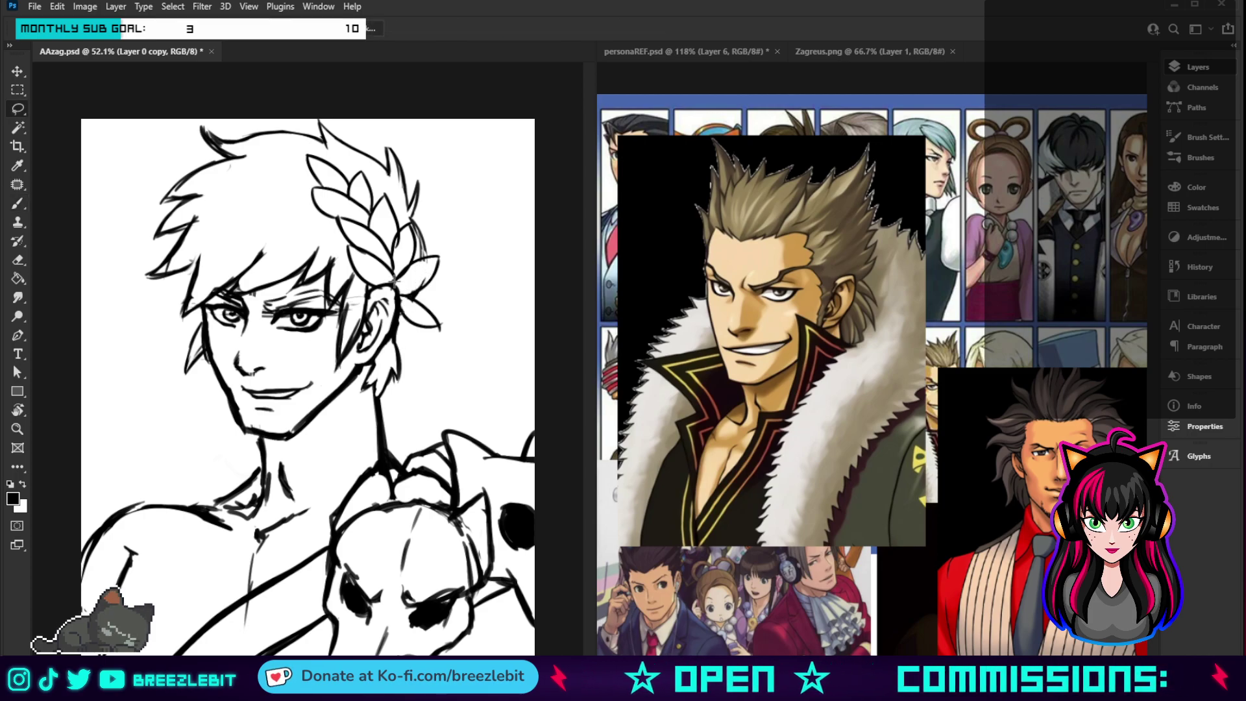
mouse_move(337, 239)
mouse_down()
mouse_move(298, 151)
mouse_move(366, 165)
mouse_move(402, 216)
mouse_up()
mouse_move(416, 232)
mouse_down()
mouse_move(446, 256)
mouse_move(443, 277)
mouse_move(414, 296)
mouse_move(369, 286)
mouse_up()
key(ctrl+t)
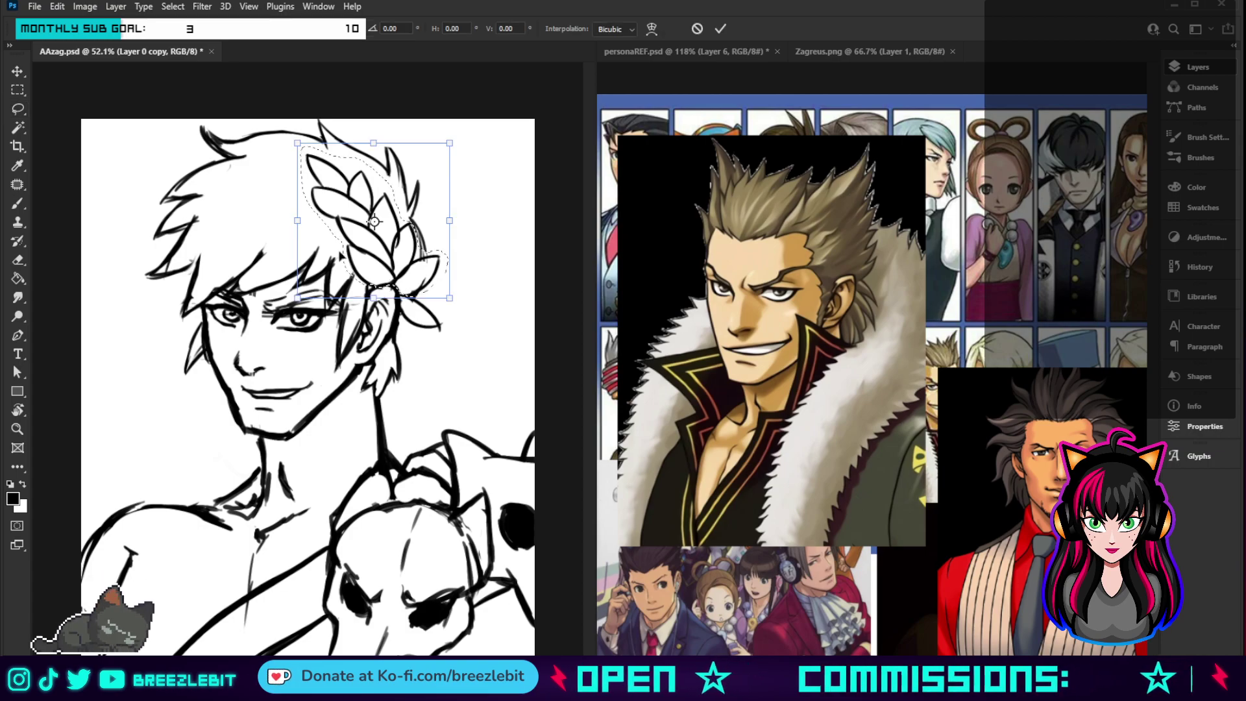
drag(483, 149, 487, 155)
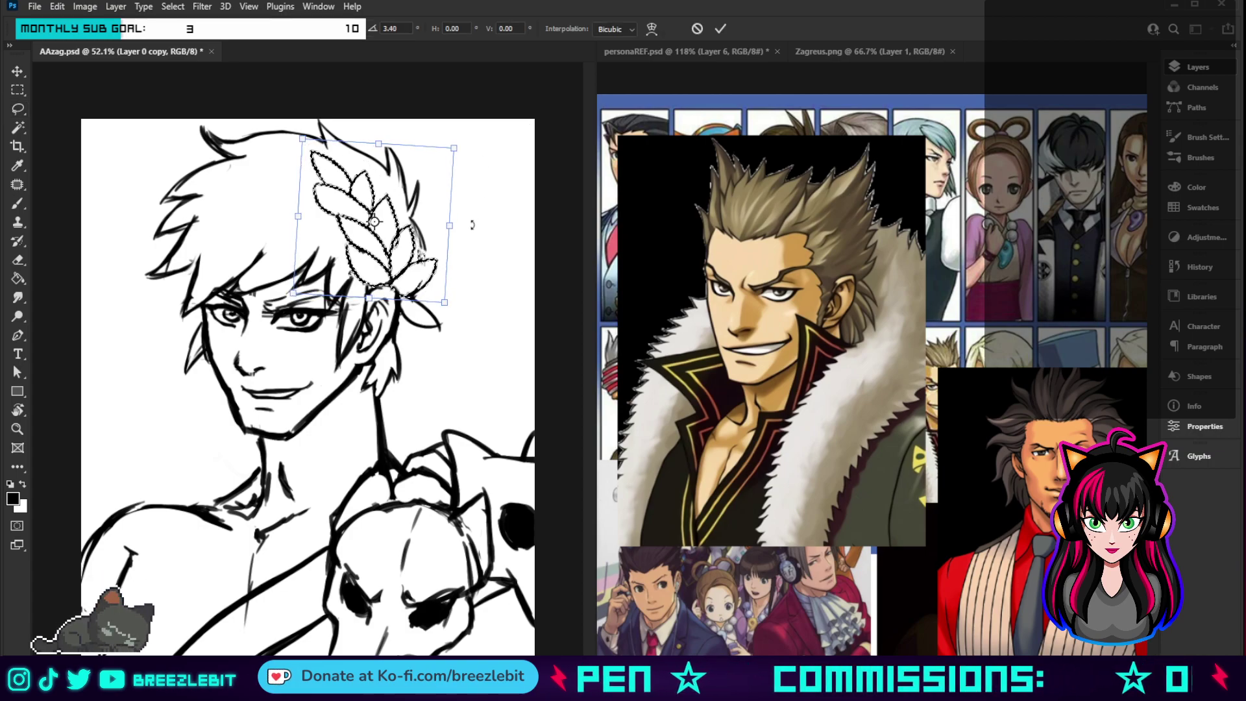
drag(443, 241, 457, 241)
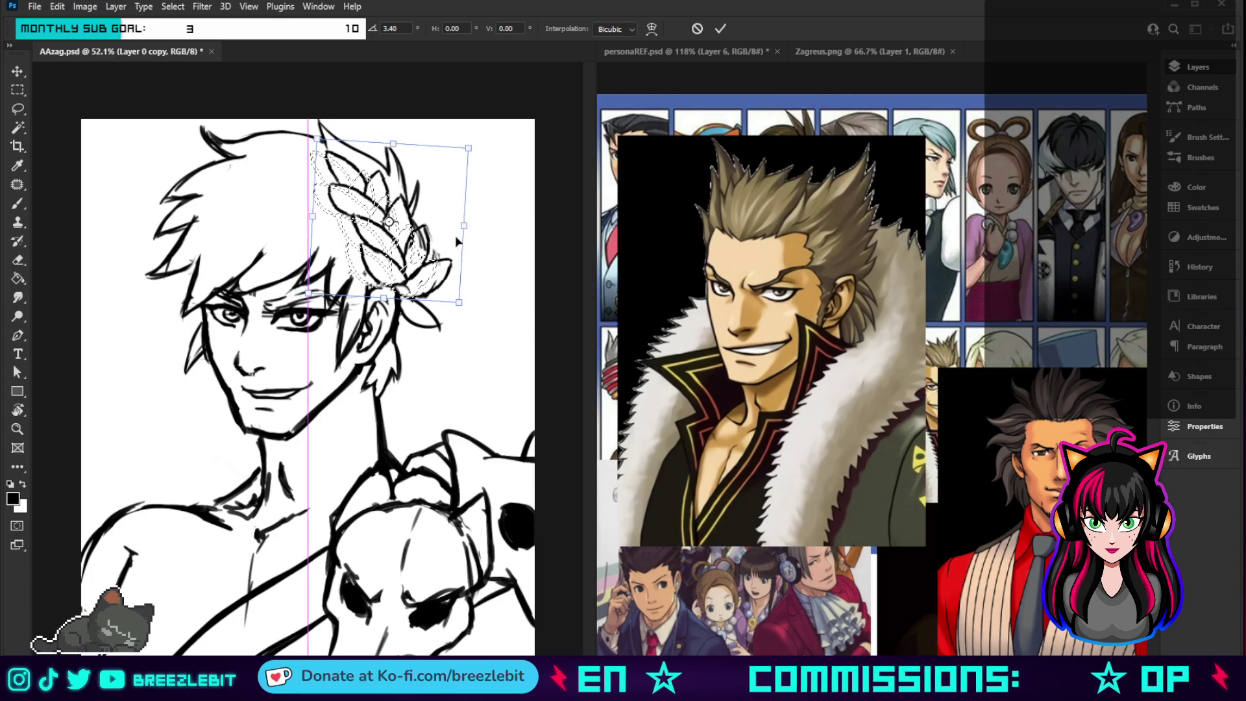
drag(393, 143, 394, 129)
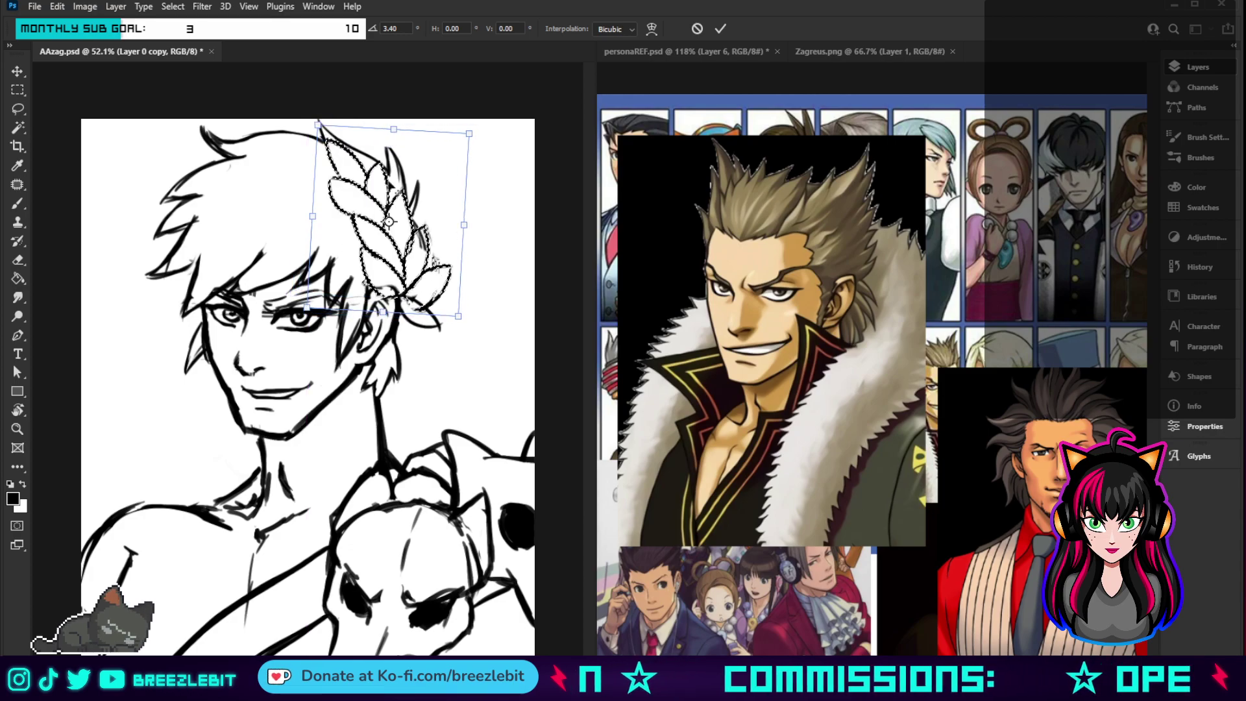
- Scale the laurel leaves down slightly, nudge them into place above the ear, and clear the selection
drag(458, 324, 417, 289)
key(Right)
key(Right)
key(Right)
key(Right)
key(Right)
key(Right)
key(Right)
key(Right)
key(Right)
key(Right)
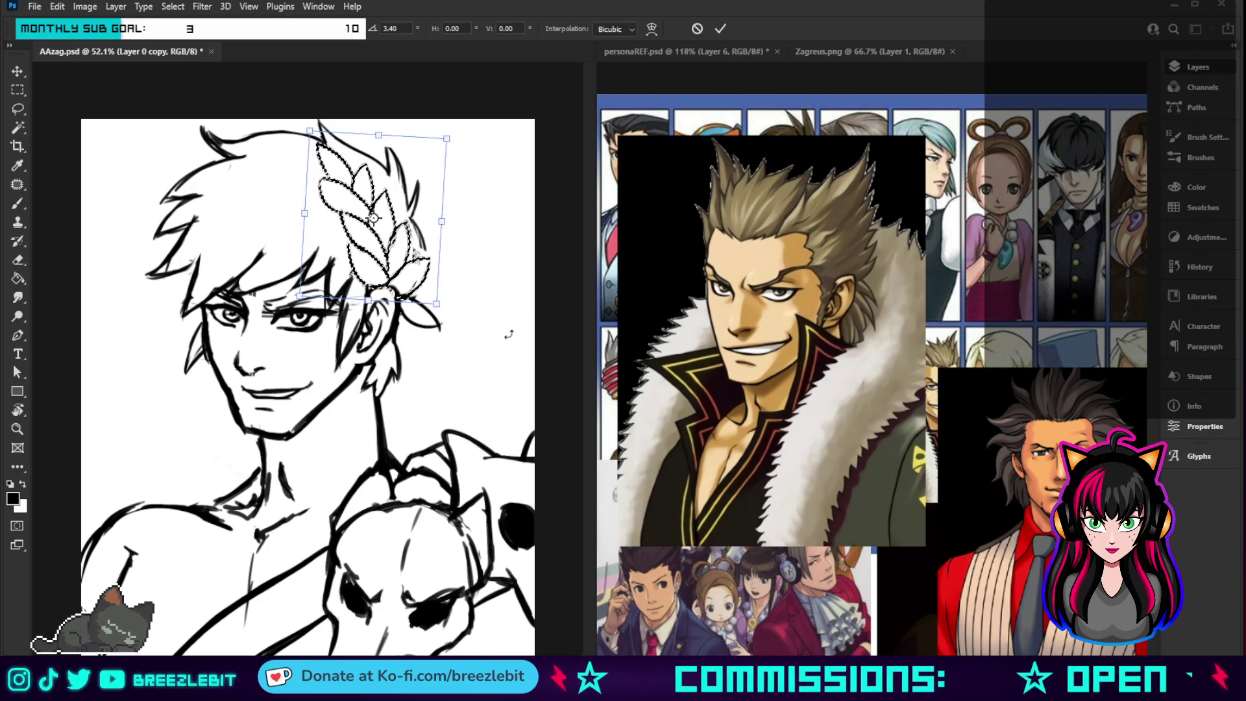
key(Up)
key(Up)
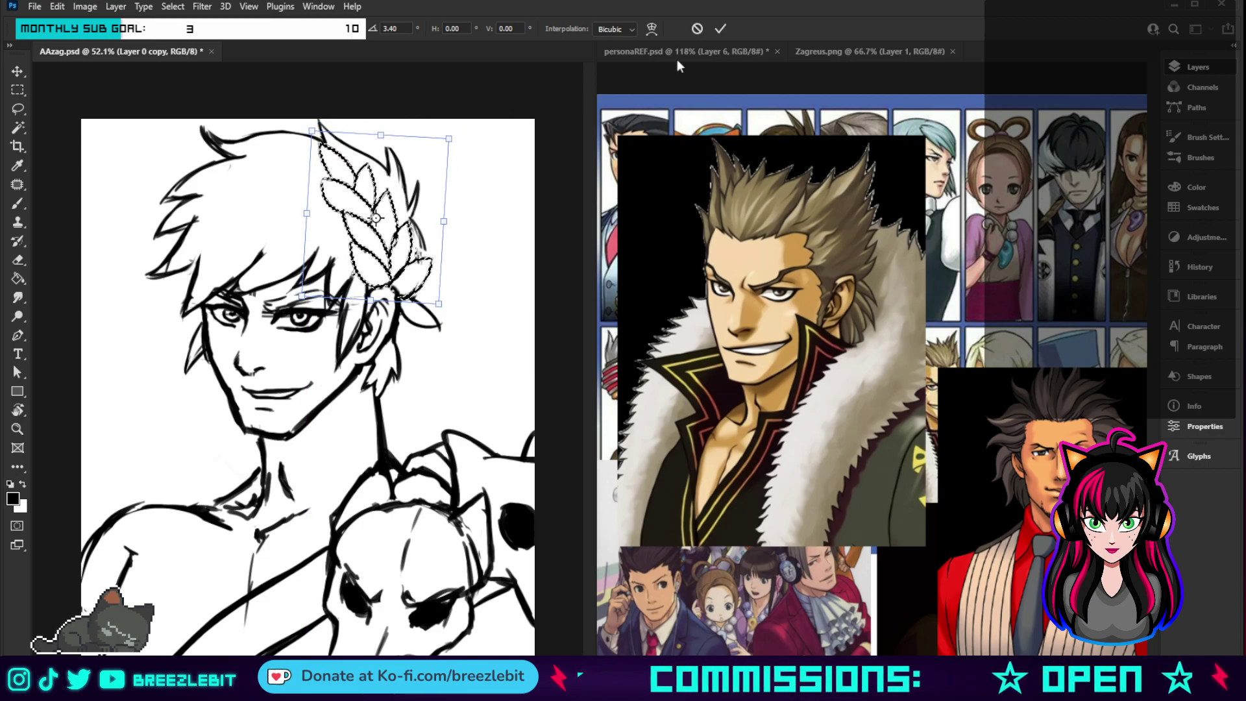
click(721, 29)
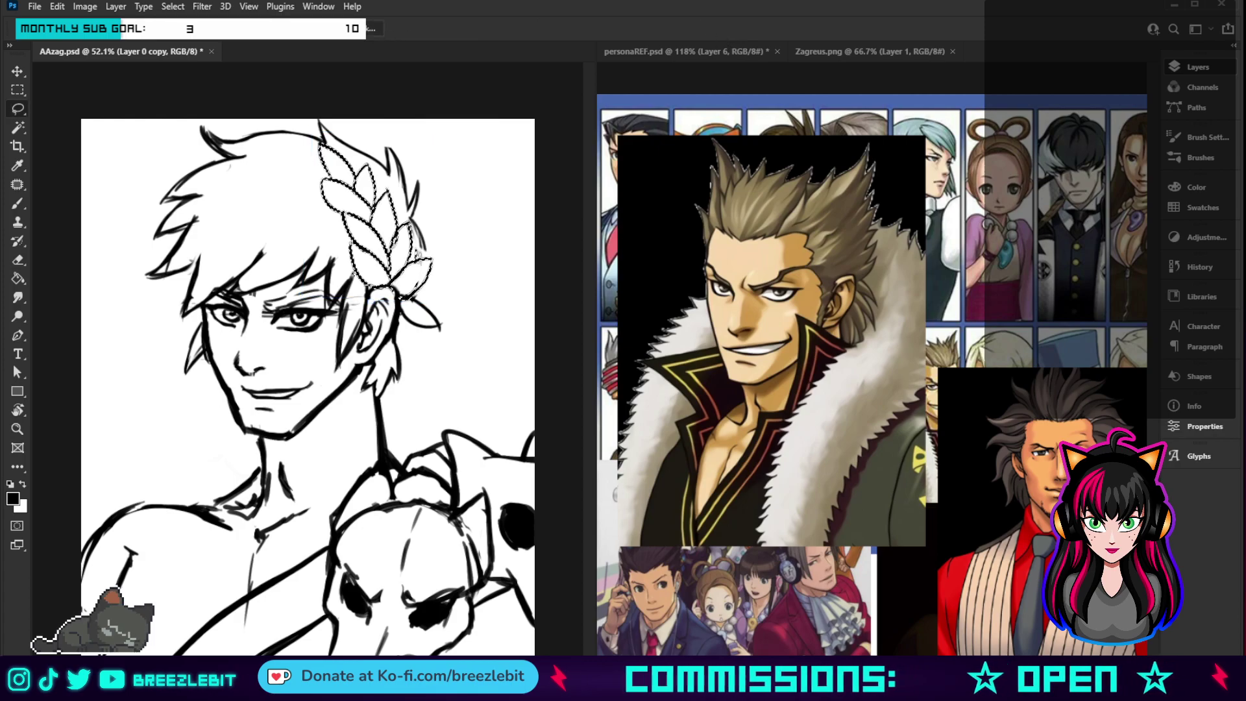
key(ctrl+t)
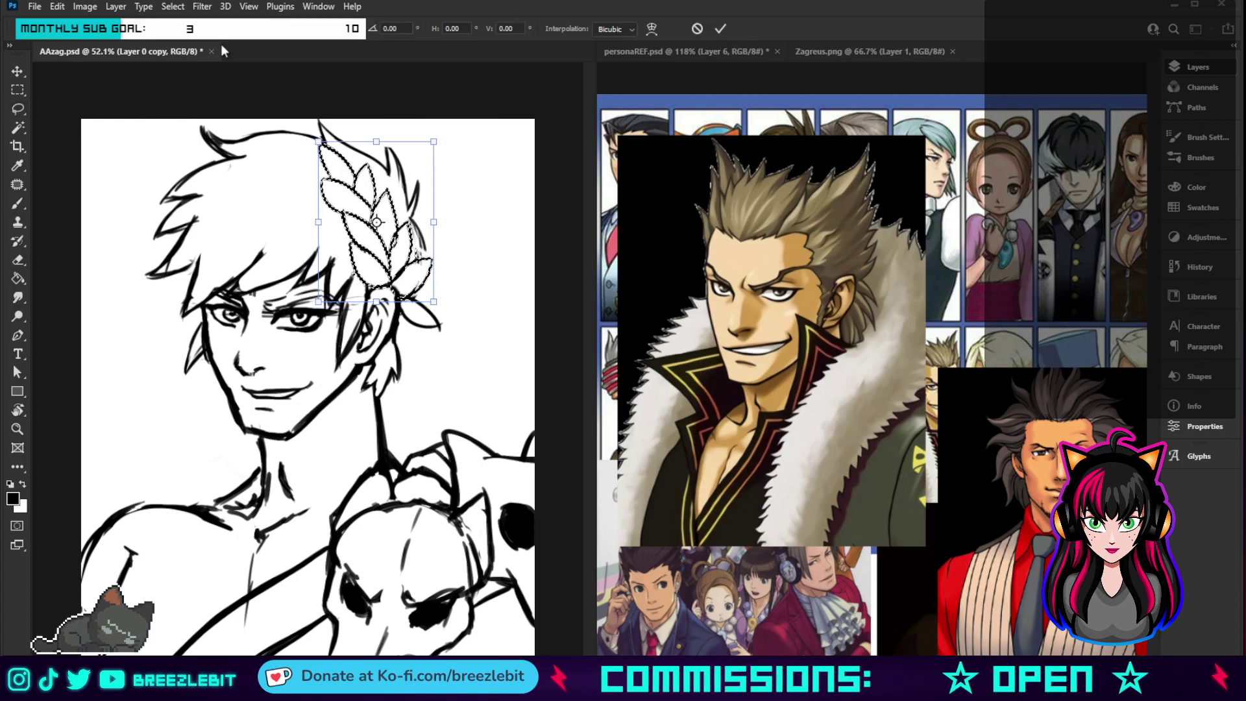
key(Return)
key(ctrl+d)
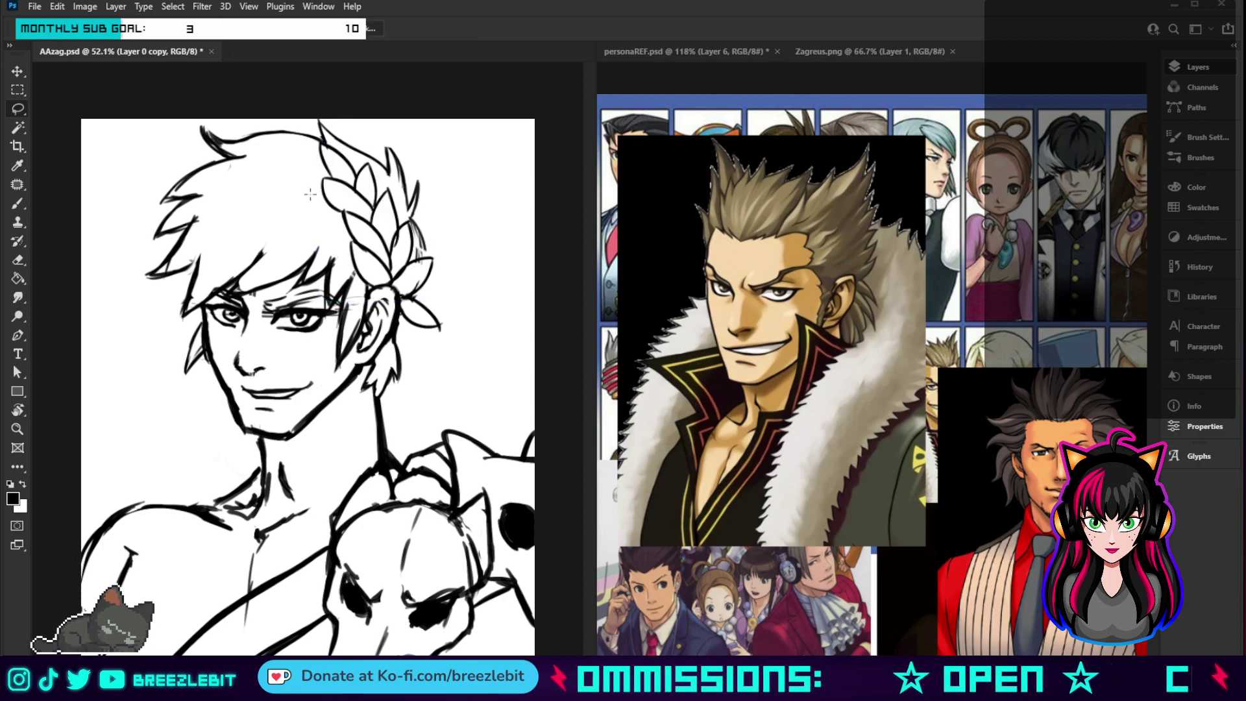
- Undo the last placement of the laurel leaves and warp them, bulging the outer edges and pulling the front tip toward the forehead
key(ctrl+shift+d)
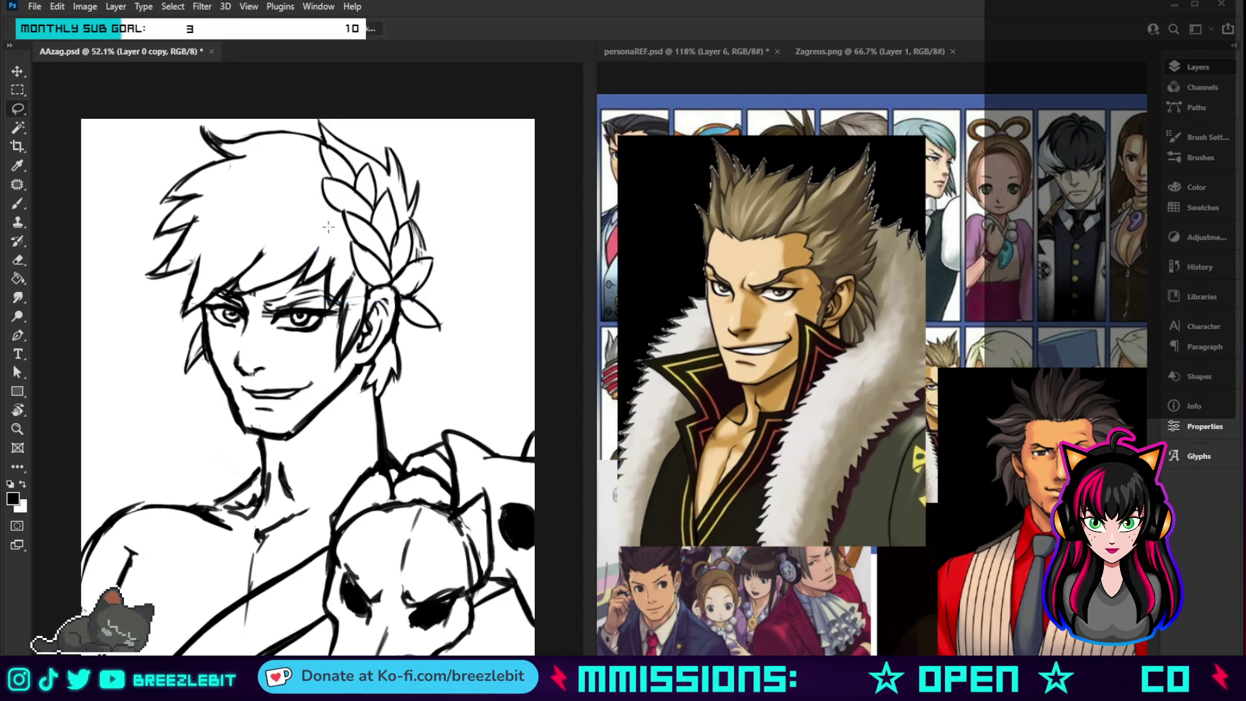
key(ctrl+z)
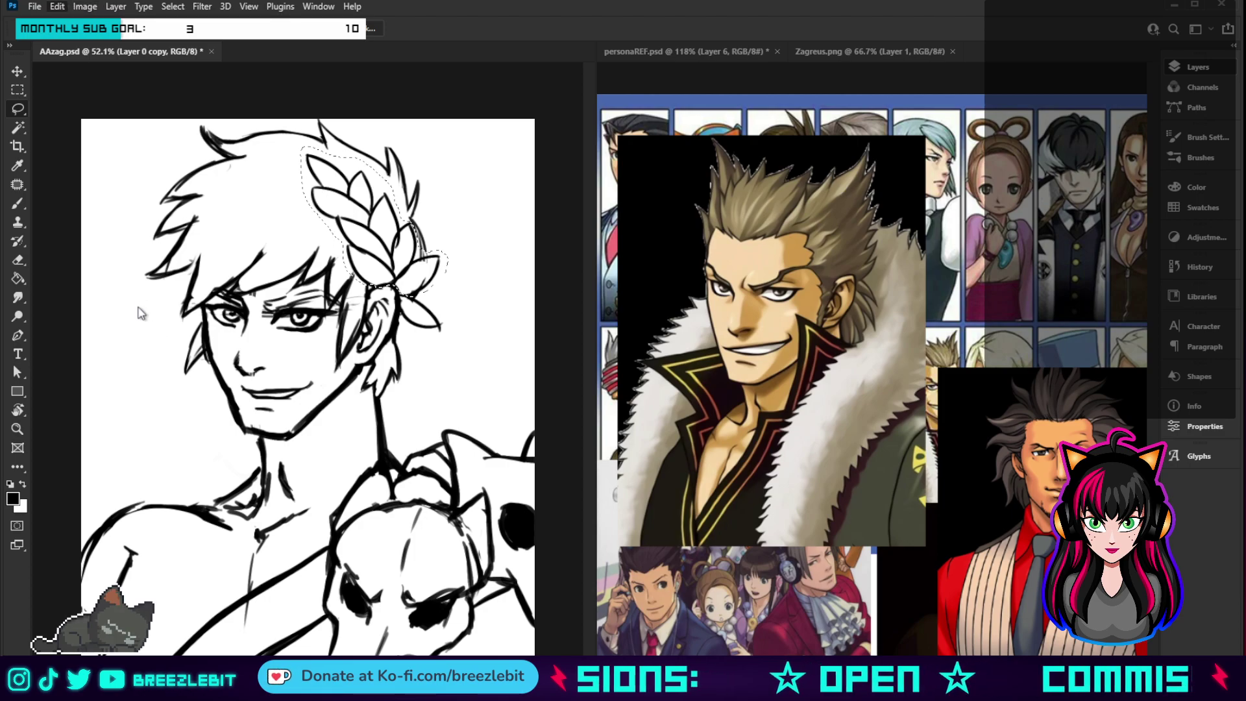
key(ctrl+t)
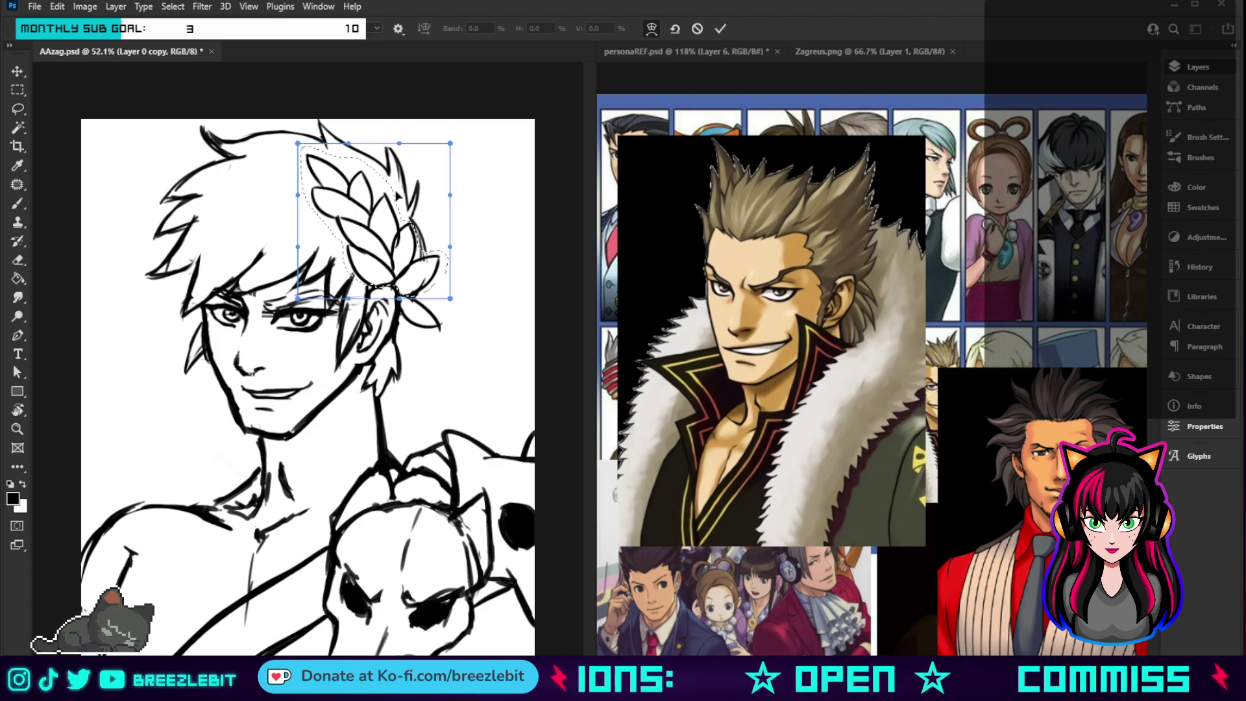
drag(398, 144, 416, 126)
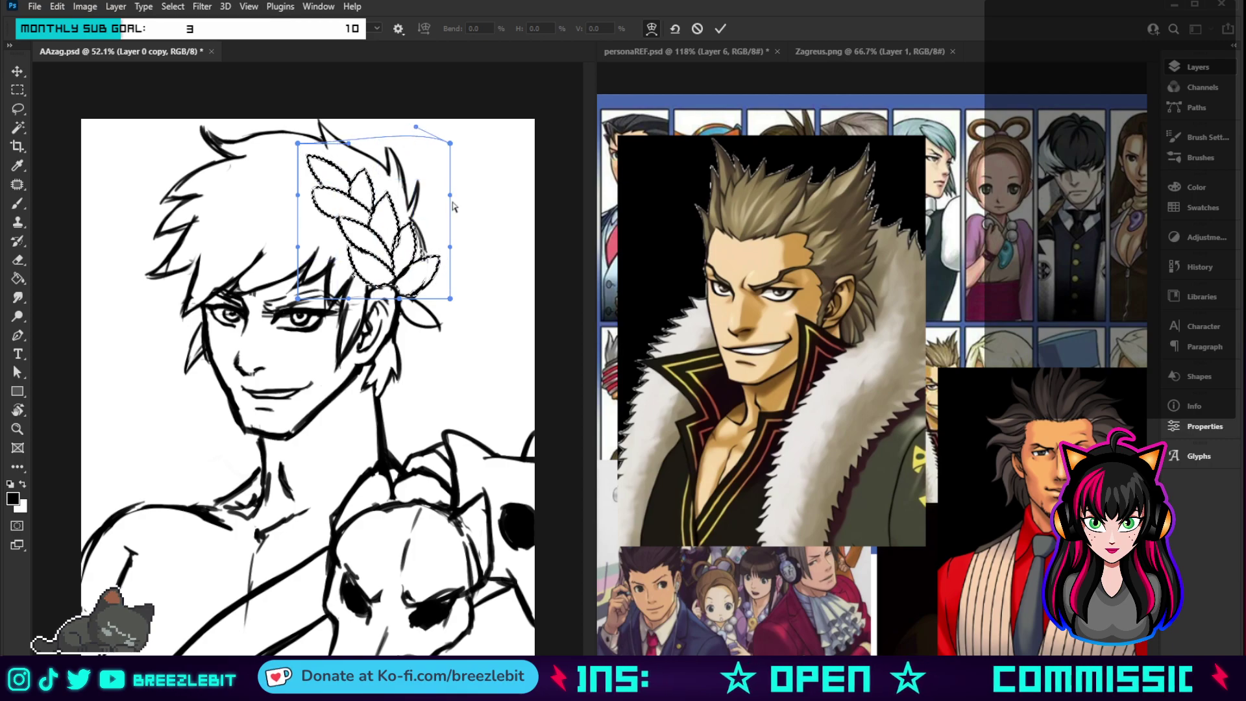
drag(450, 195, 468, 196)
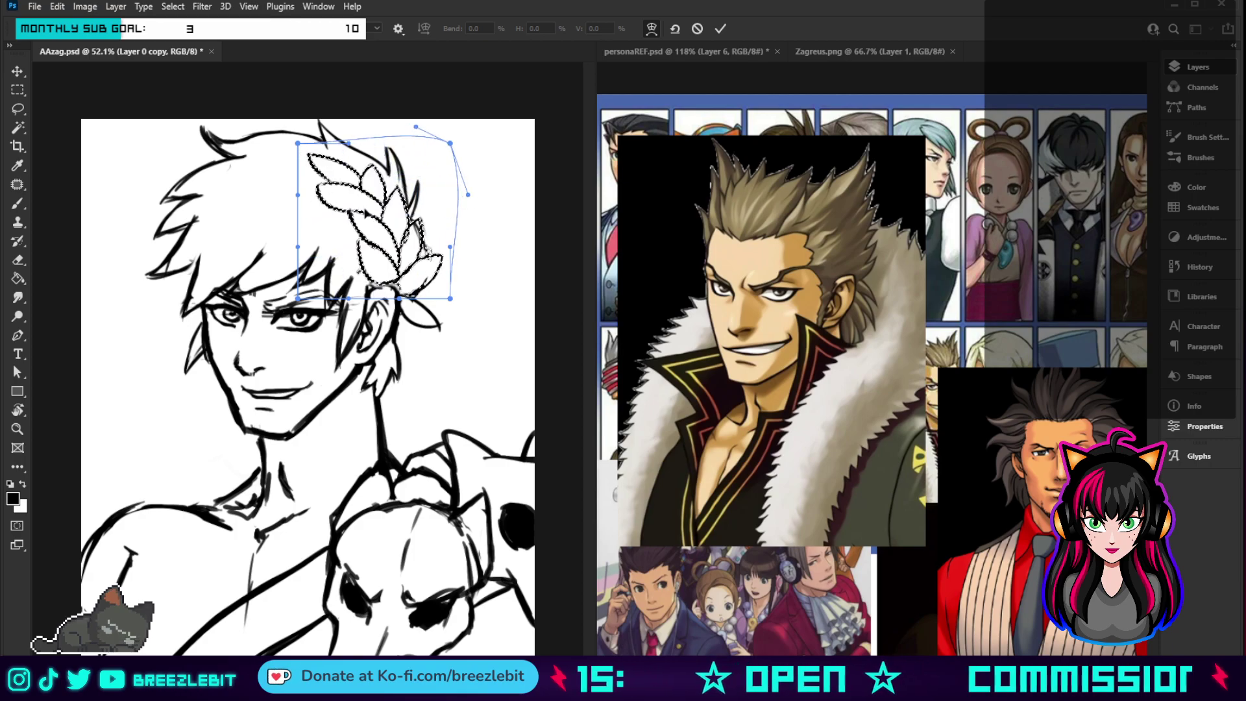
drag(275, 159, 269, 161)
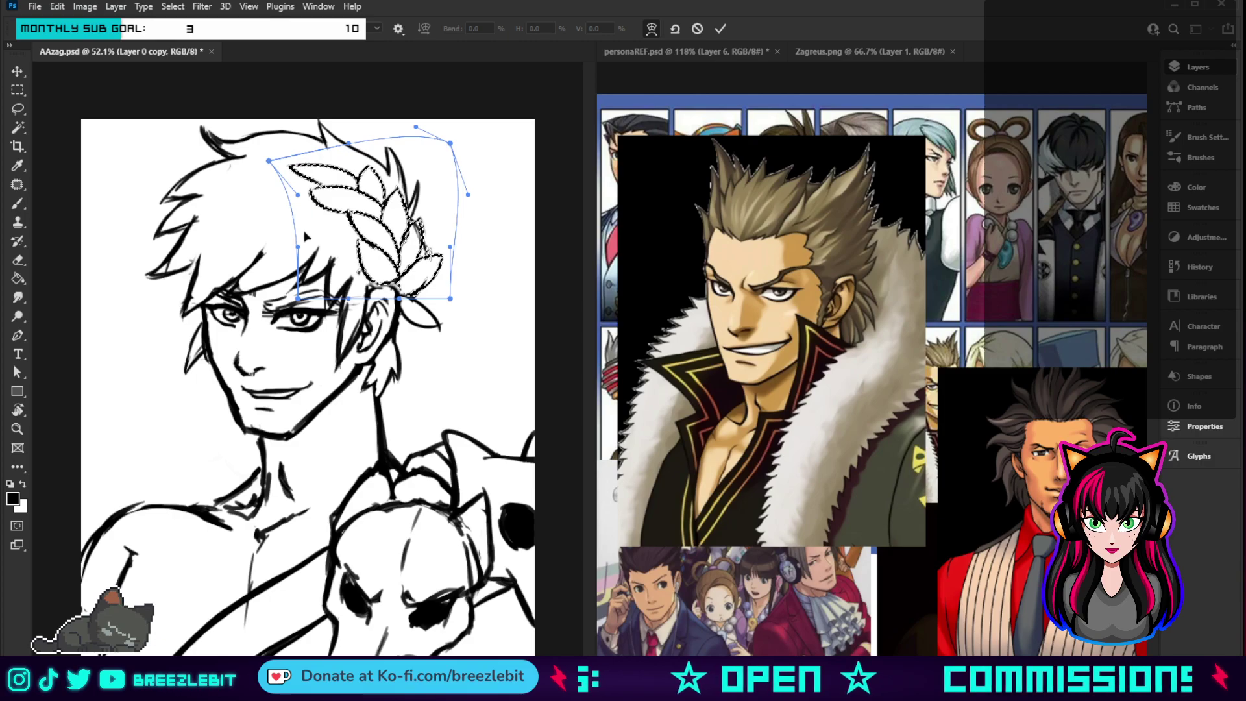
drag(300, 217, 292, 230)
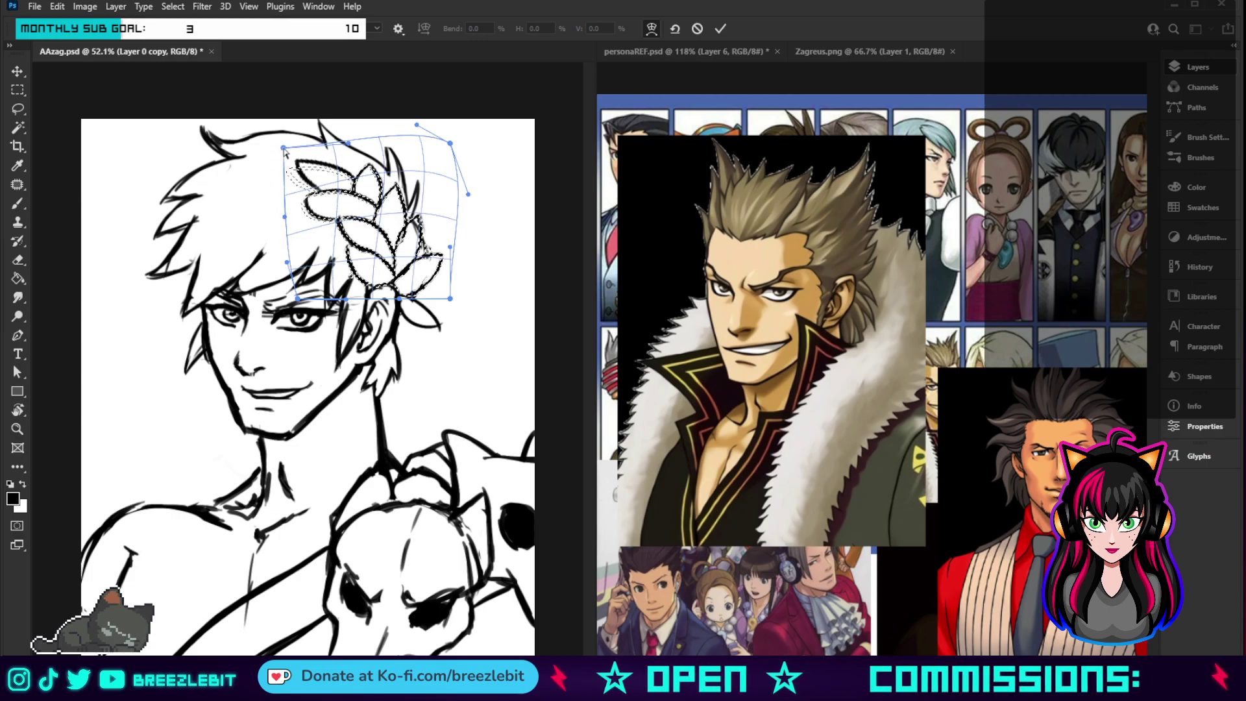
- Refine the laurel warp by tightening the back edge and lowering the front corner, apply it, and save the file
drag(417, 124, 410, 139)
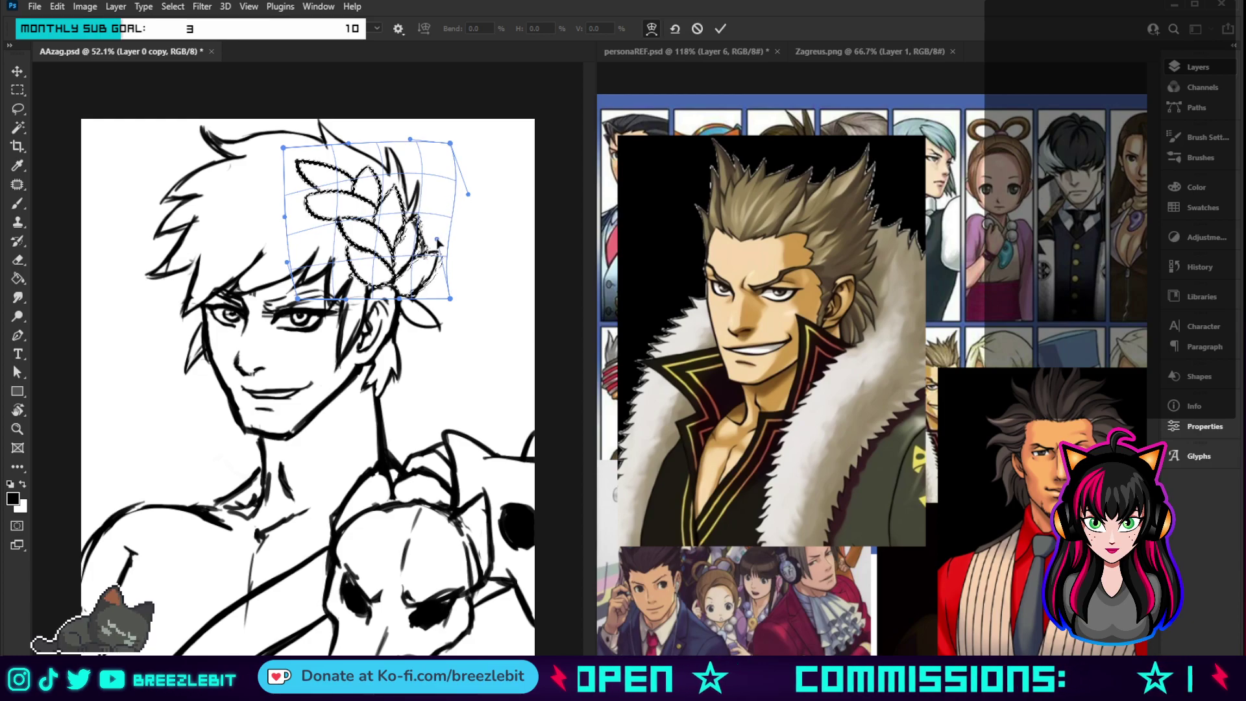
drag(283, 148, 292, 138)
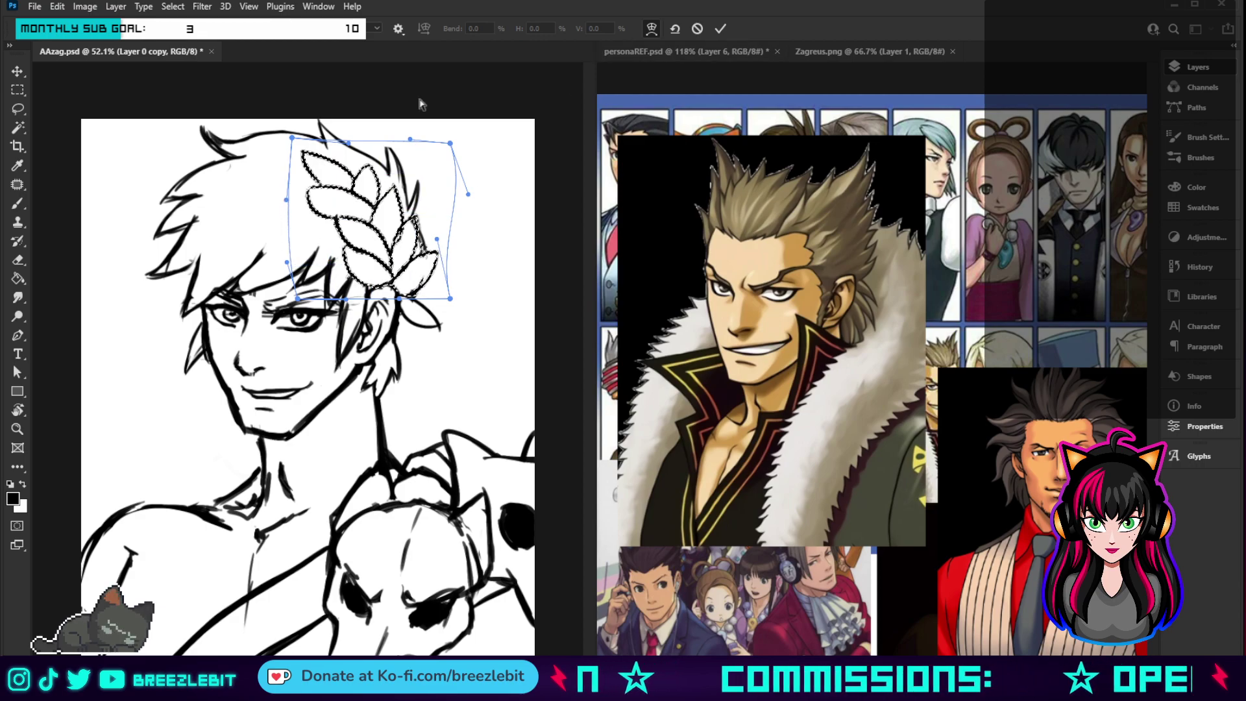
drag(291, 139, 281, 150)
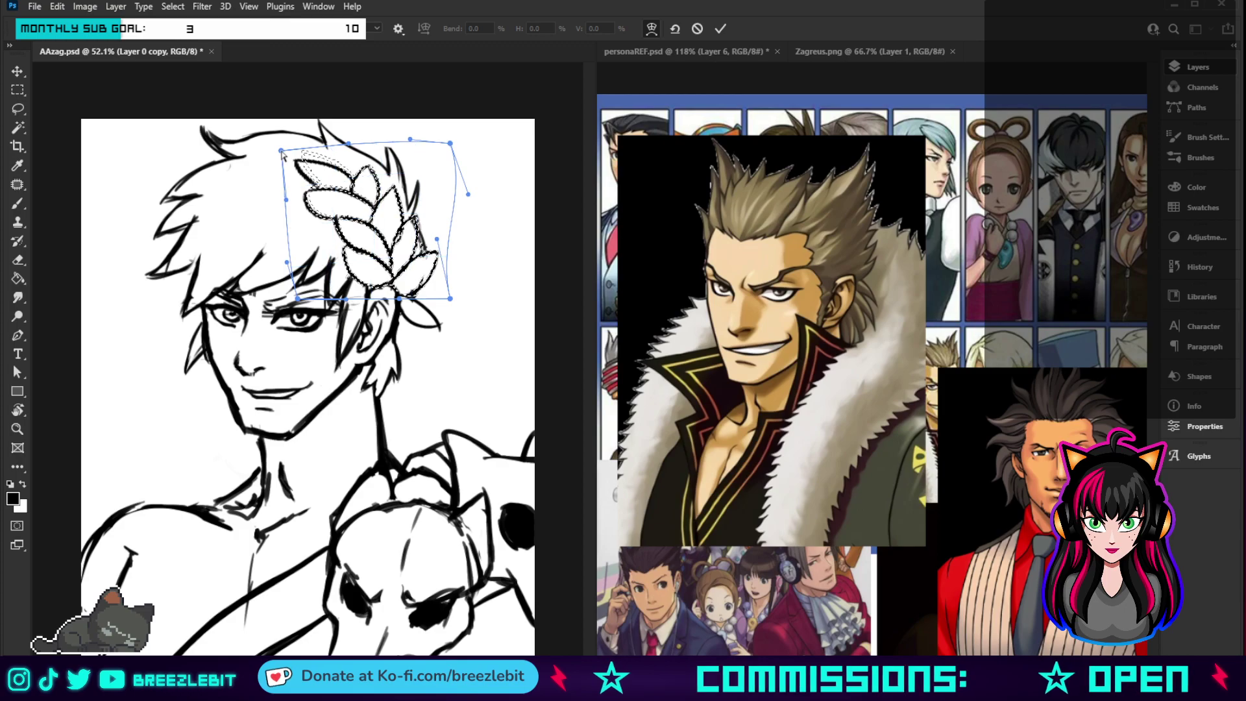
click(719, 29)
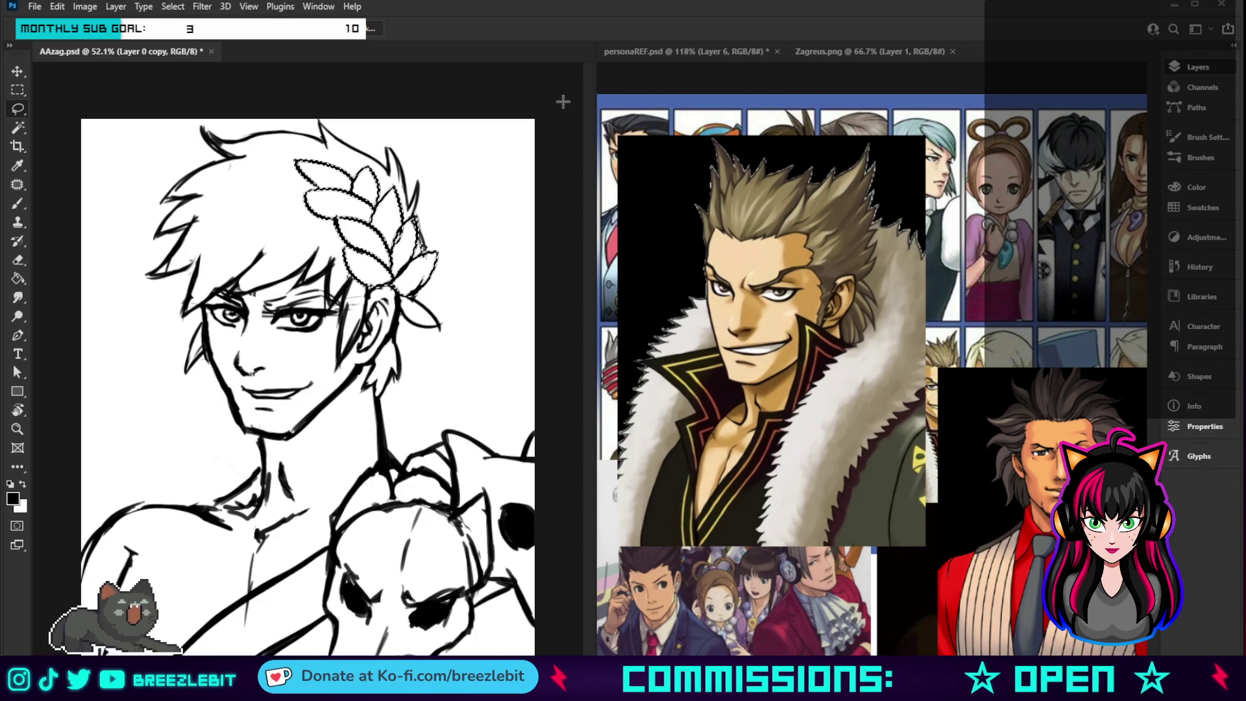
key(ctrl+s)
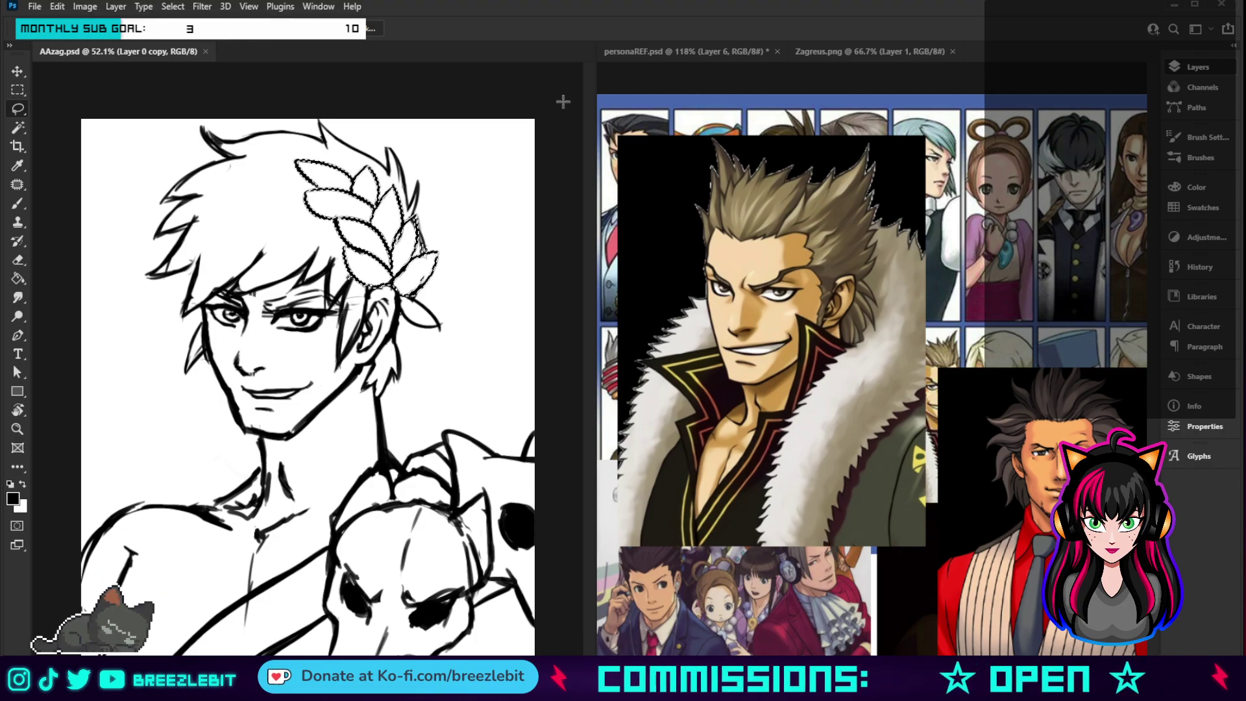
- Extend the hair on the front side of the head into long, pointed spikes sweeping outward, from the cheek up to the crown
key(z)
drag(412, 418, 463, 445)
drag(325, 391, 350, 401)
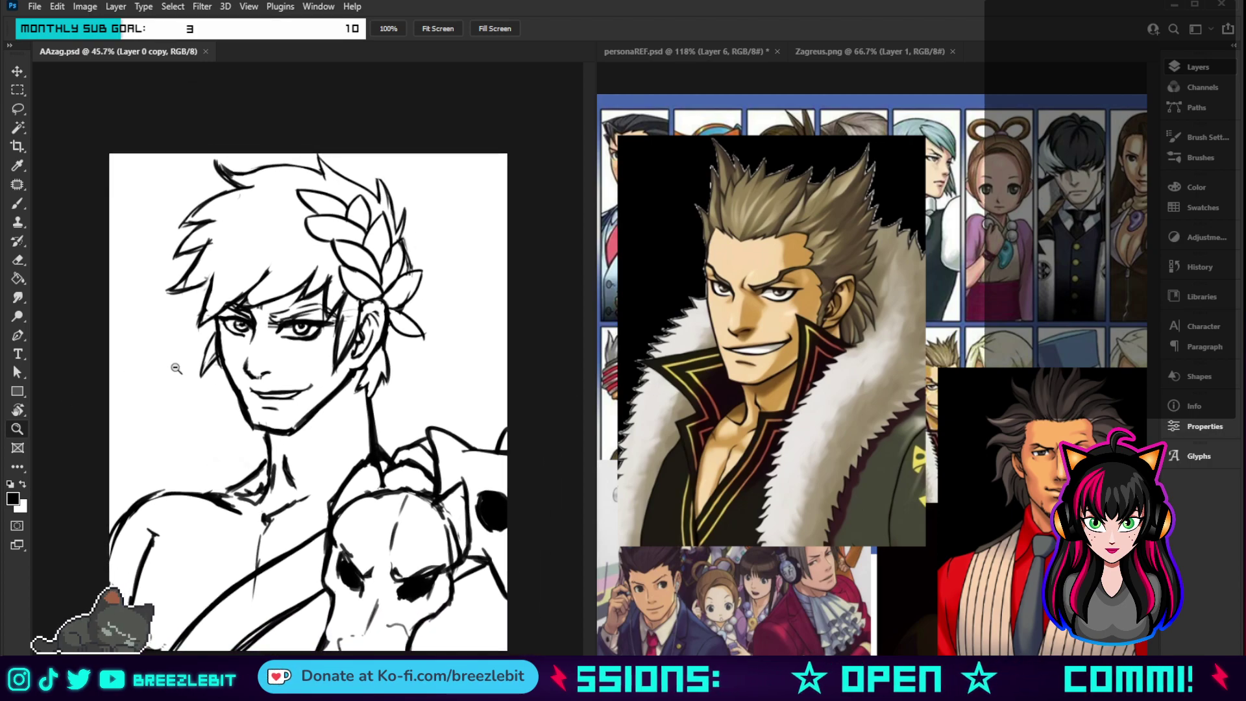
drag(239, 328, 254, 328)
key(b)
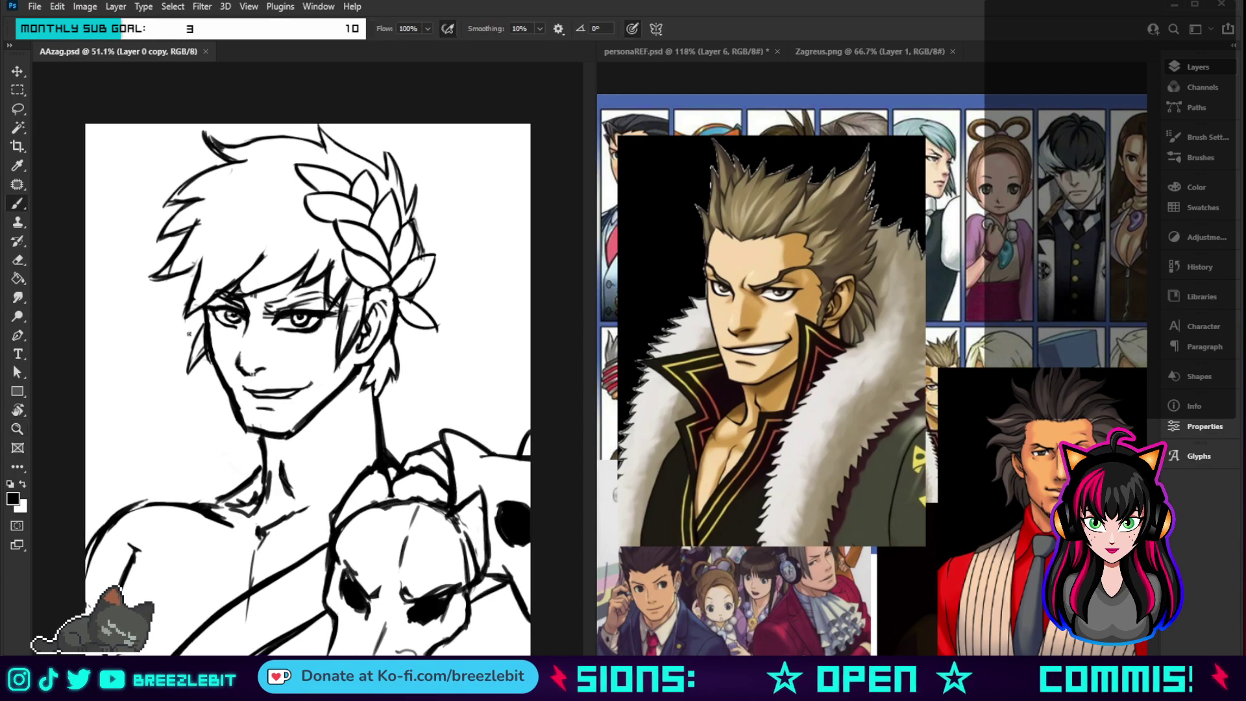
mouse_move(130, 293)
mouse_down()
mouse_move(193, 271)
mouse_move(189, 239)
mouse_up()
drag(191, 293, 169, 334)
mouse_move(196, 271)
mouse_down()
mouse_move(140, 290)
mouse_move(161, 290)
mouse_up()
mouse_move(187, 237)
mouse_down()
mouse_move(142, 286)
mouse_move(134, 247)
mouse_up()
drag(175, 211, 140, 245)
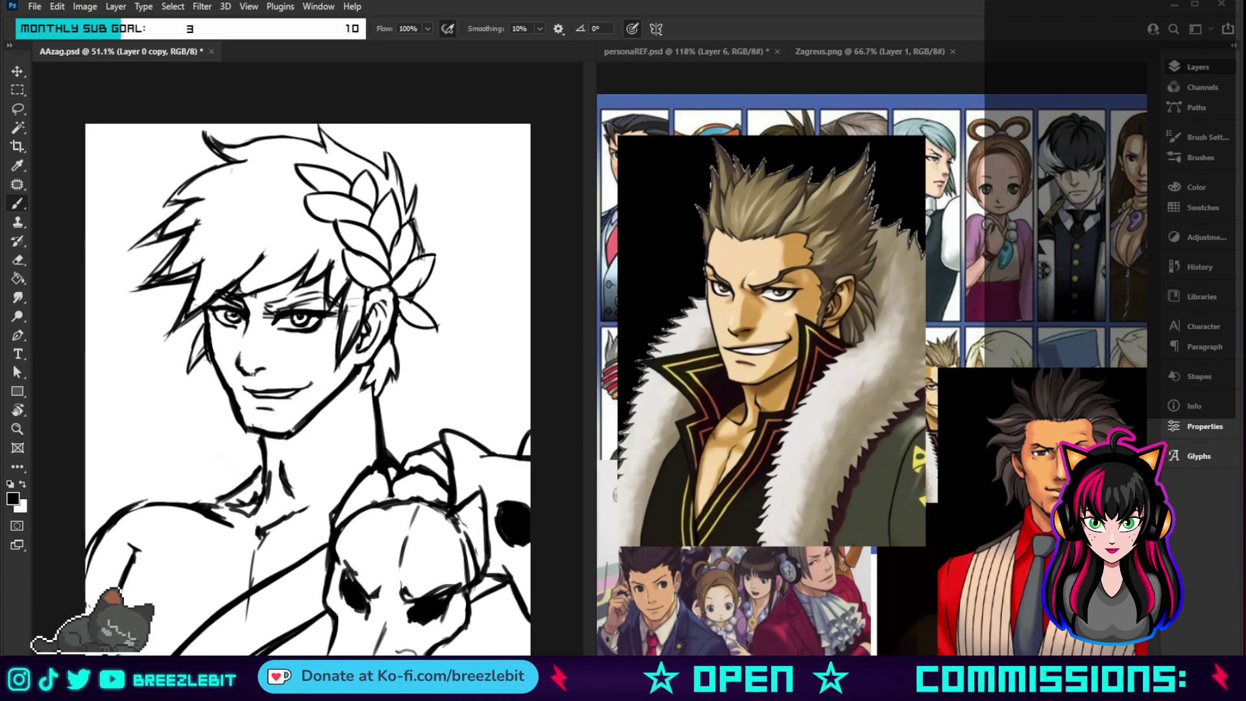
drag(192, 179, 133, 203)
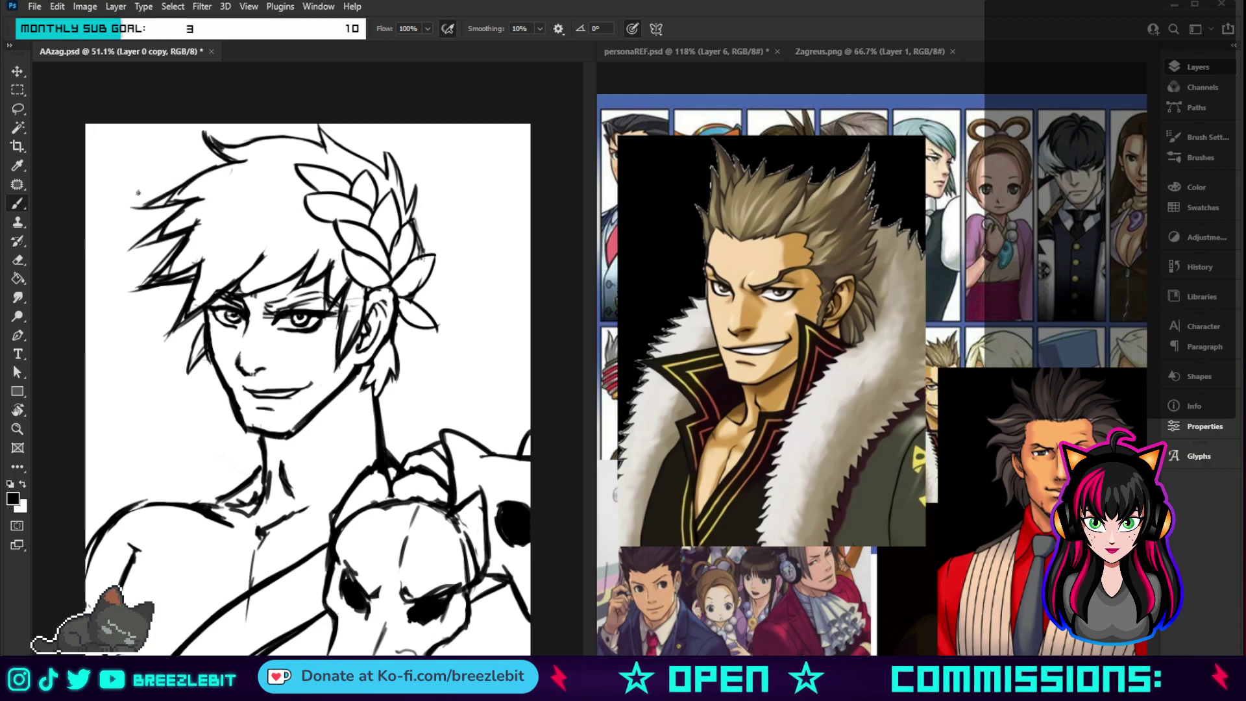
- Redraw the hair contour from the top tuft to the uppermost front spike, clean up the spikes, and give the uppermost one a curved tip
mouse_move(209, 149)
mouse_down()
mouse_move(202, 135)
mouse_move(214, 157)
mouse_up()
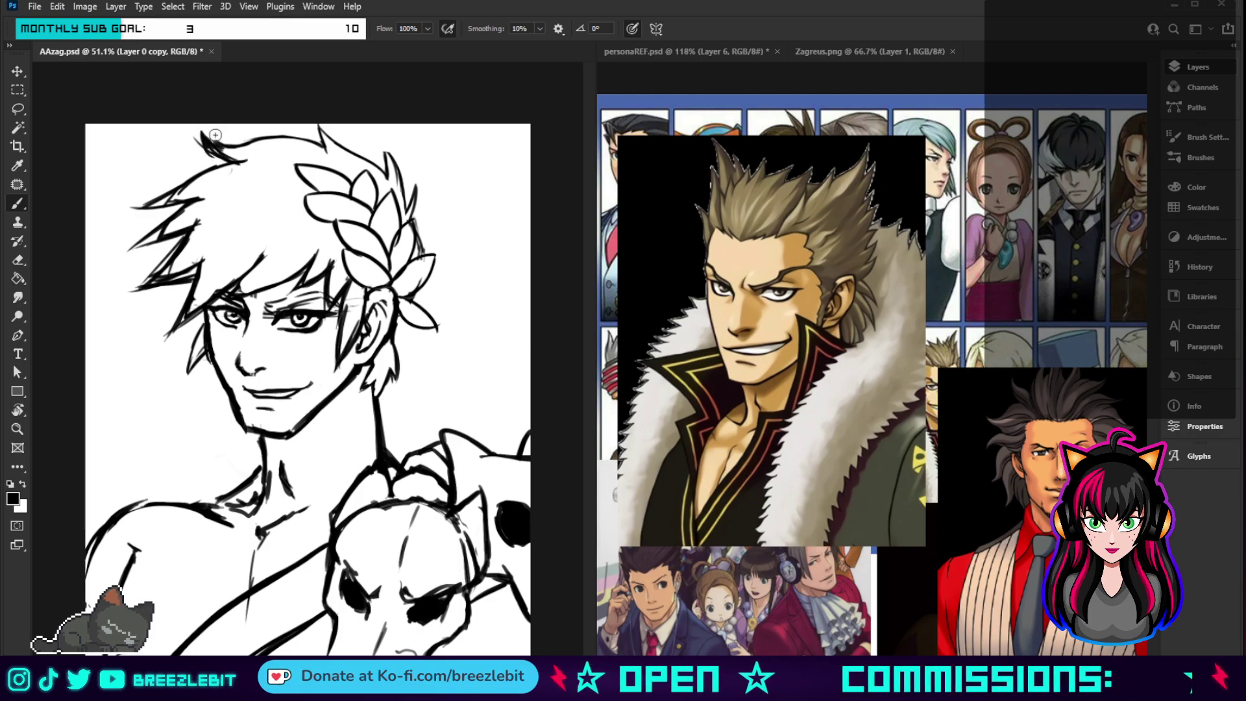
key(ctrl+z)
key(ctrl+z)
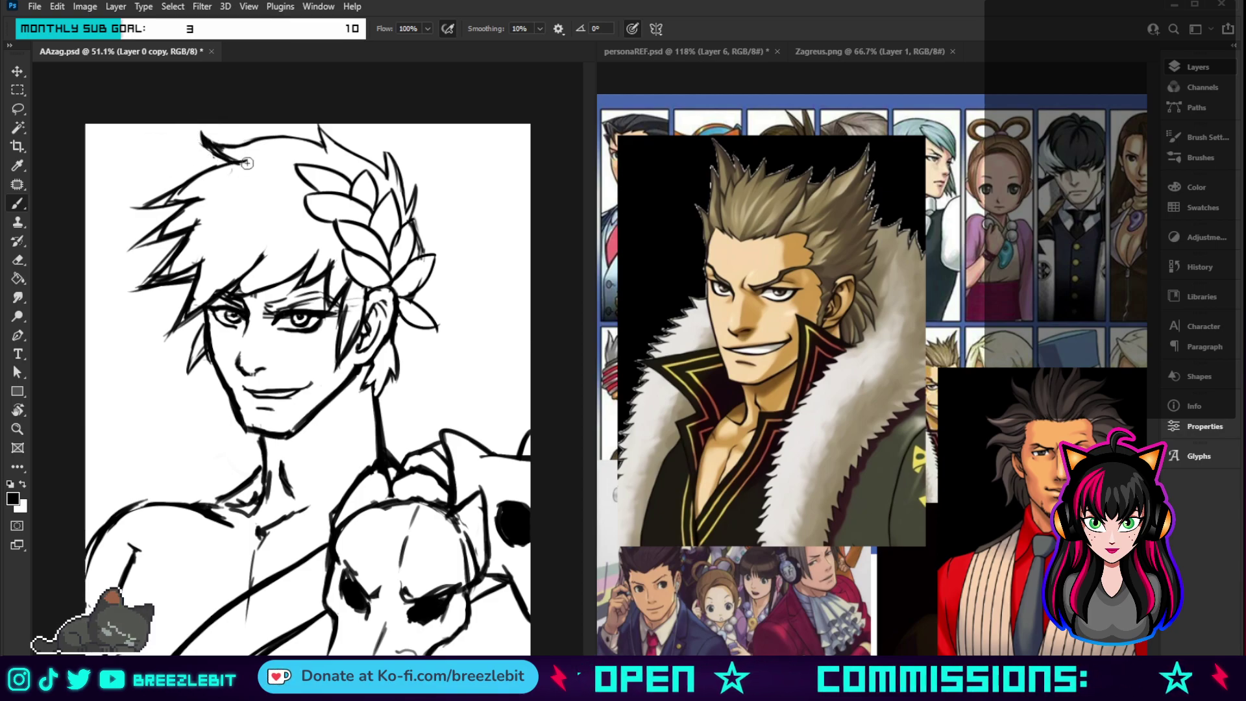
mouse_move(248, 163)
mouse_down()
mouse_move(190, 230)
mouse_move(151, 204)
mouse_up()
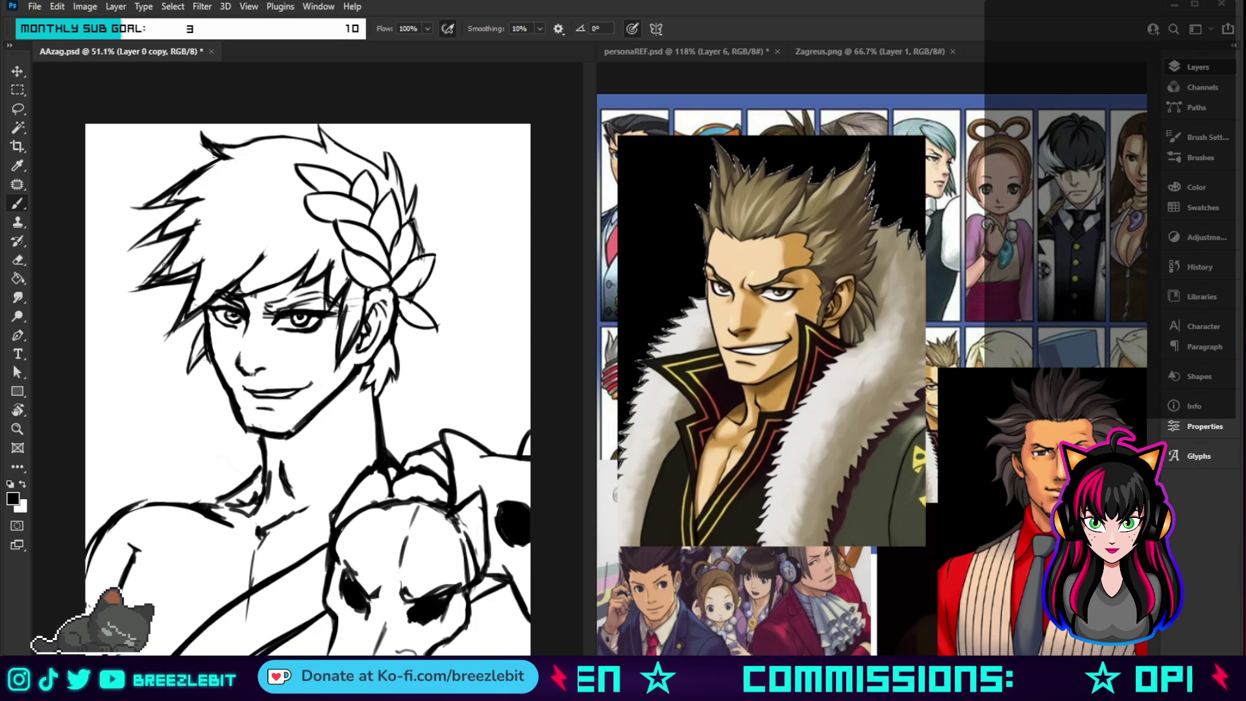
drag(157, 279, 191, 267)
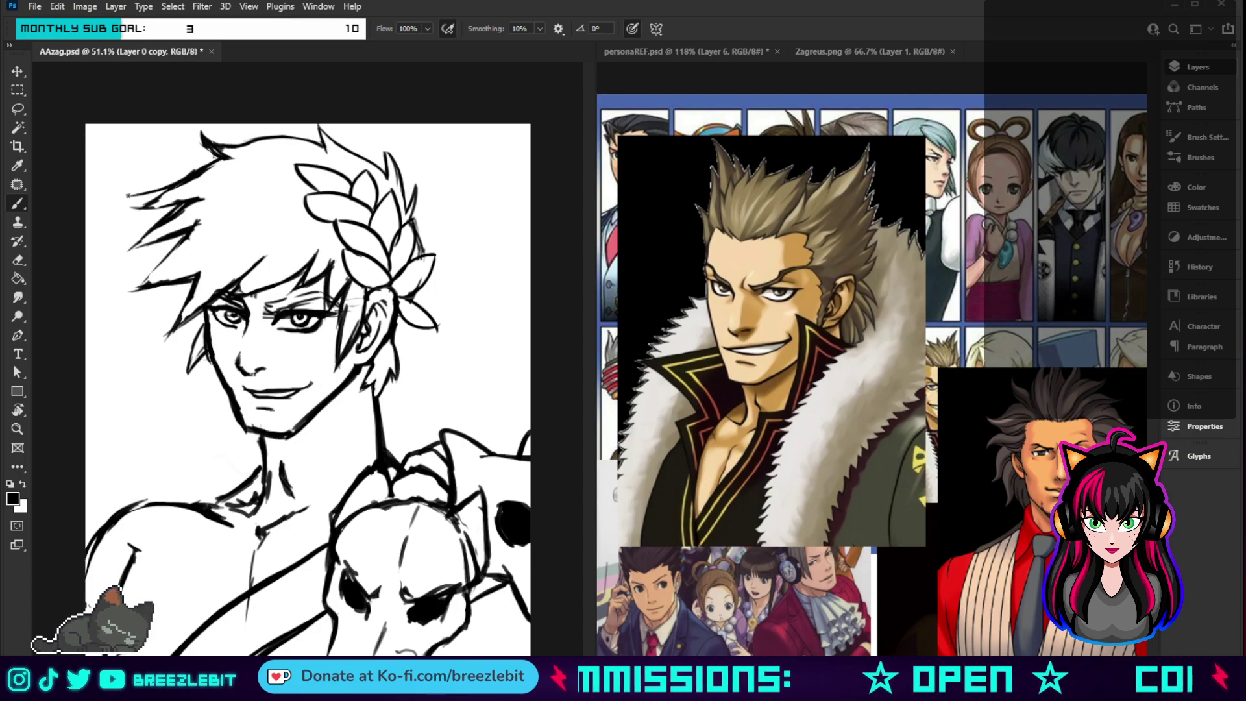
mouse_move(123, 194)
mouse_down()
mouse_move(179, 208)
mouse_move(153, 193)
mouse_up()
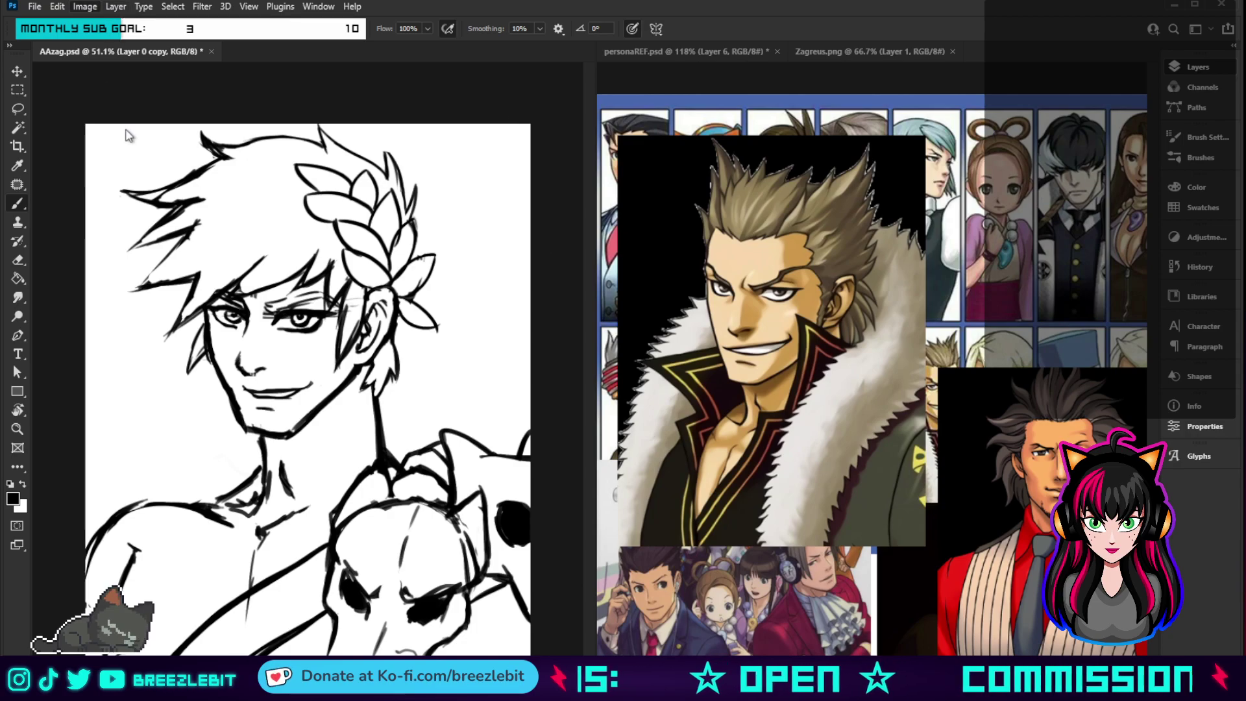
- Flip the canvas horizontally, lasso the eye and eyebrow nearest the ear, and rotate them 5.55°
click(304, 208)
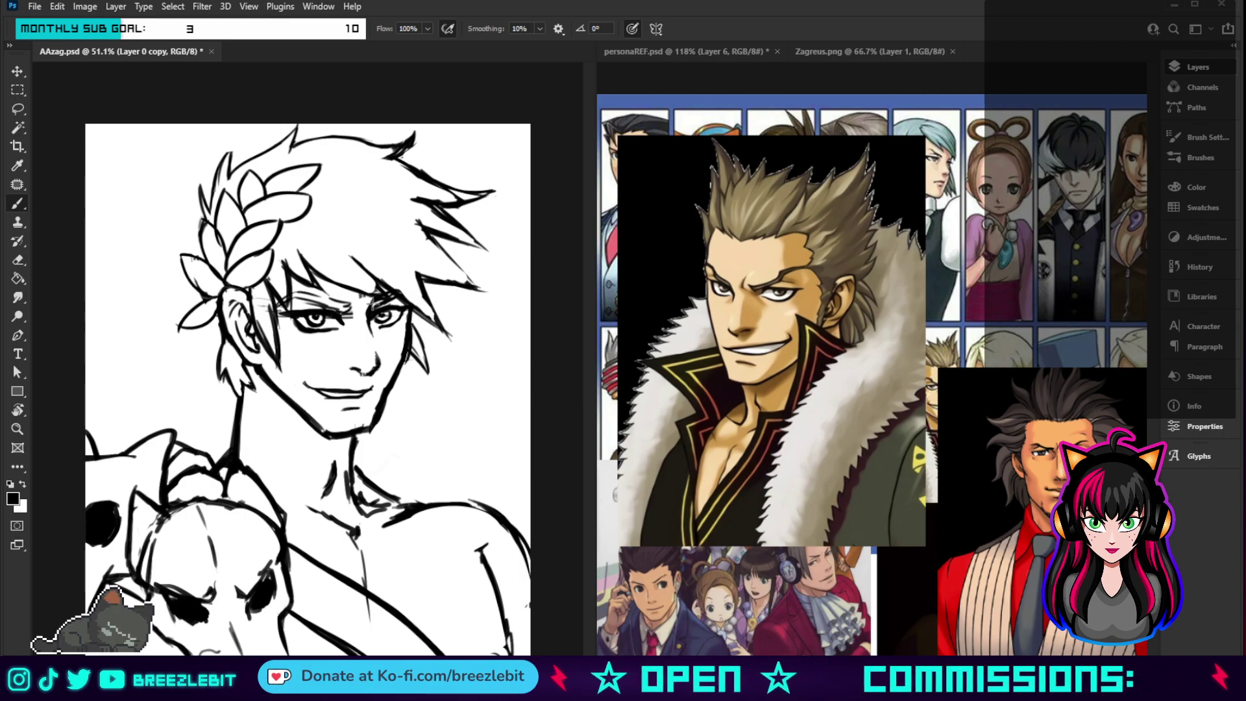
key(l)
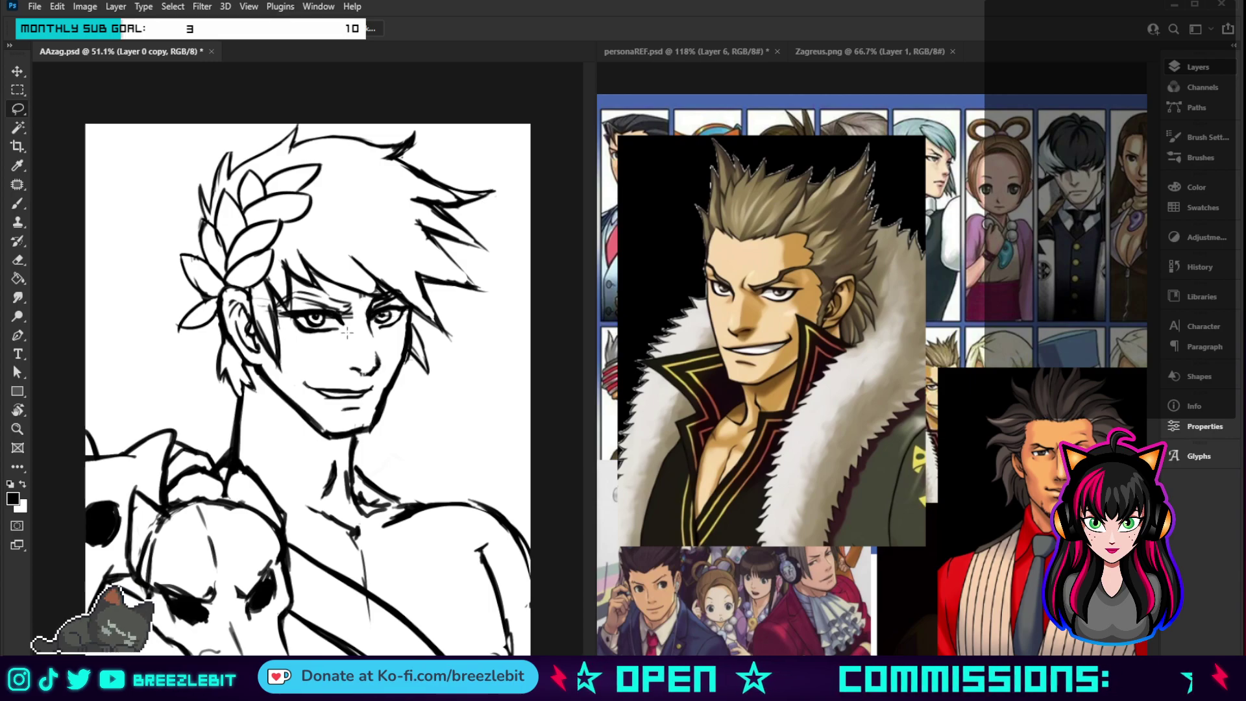
mouse_move(347, 332)
mouse_down()
mouse_move(335, 293)
mouse_move(293, 281)
mouse_move(277, 311)
mouse_move(295, 337)
mouse_move(344, 344)
mouse_up()
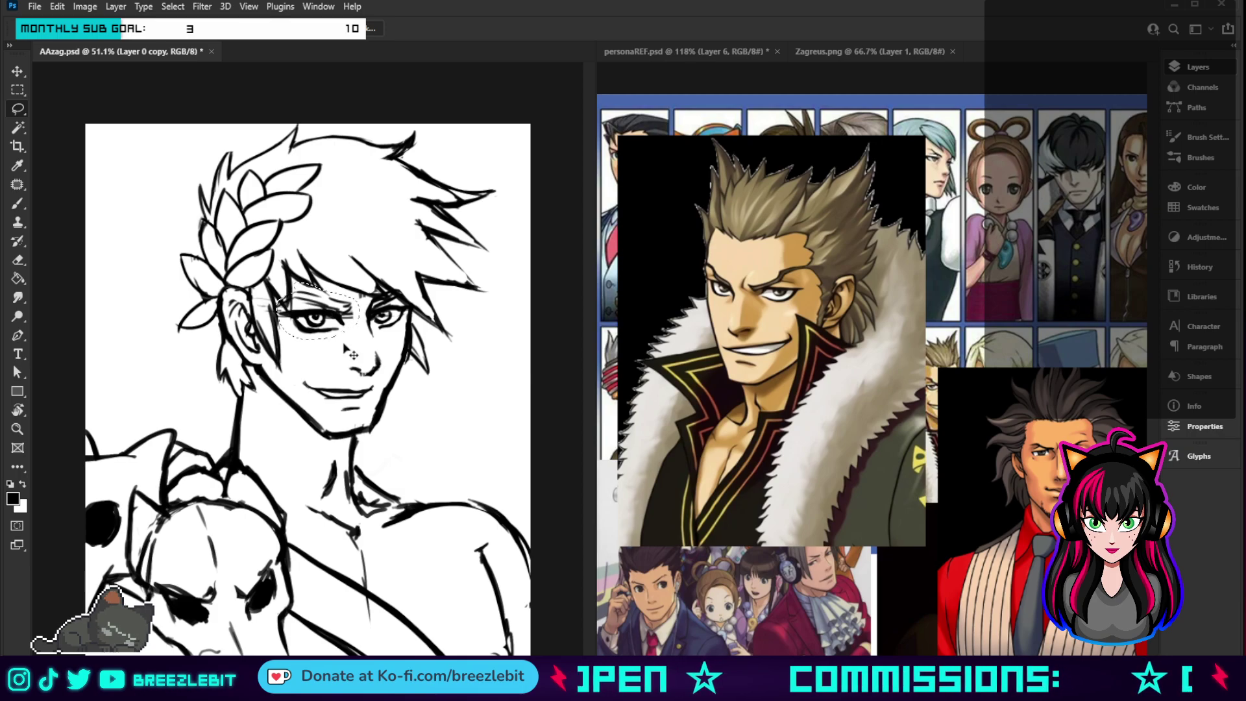
key(ctrl+t)
drag(443, 350, 484, 432)
- Nudge the rotated eye and eyebrow slightly up and toward the ear, apply the transform, deselect, and flip the canvas back
key(Up)
key(Up)
key(Up)
key(Up)
key(Up)
key(Up)
key(Left)
key(Left)
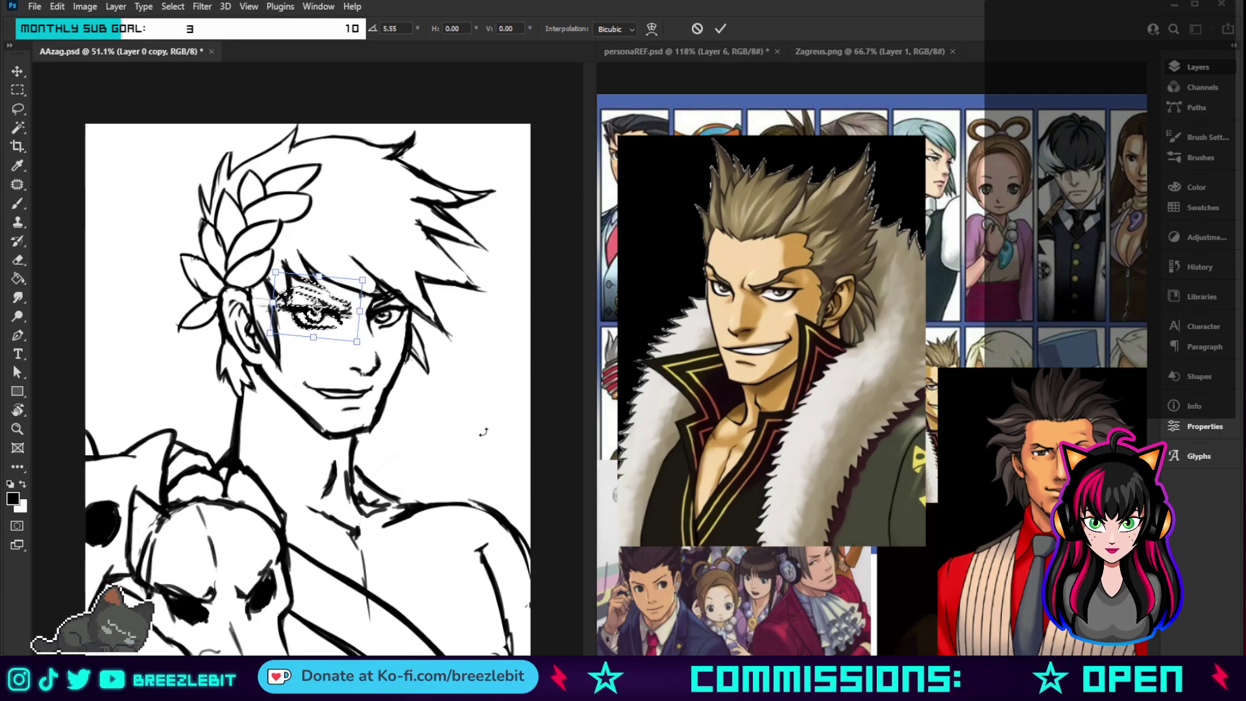
click(721, 28)
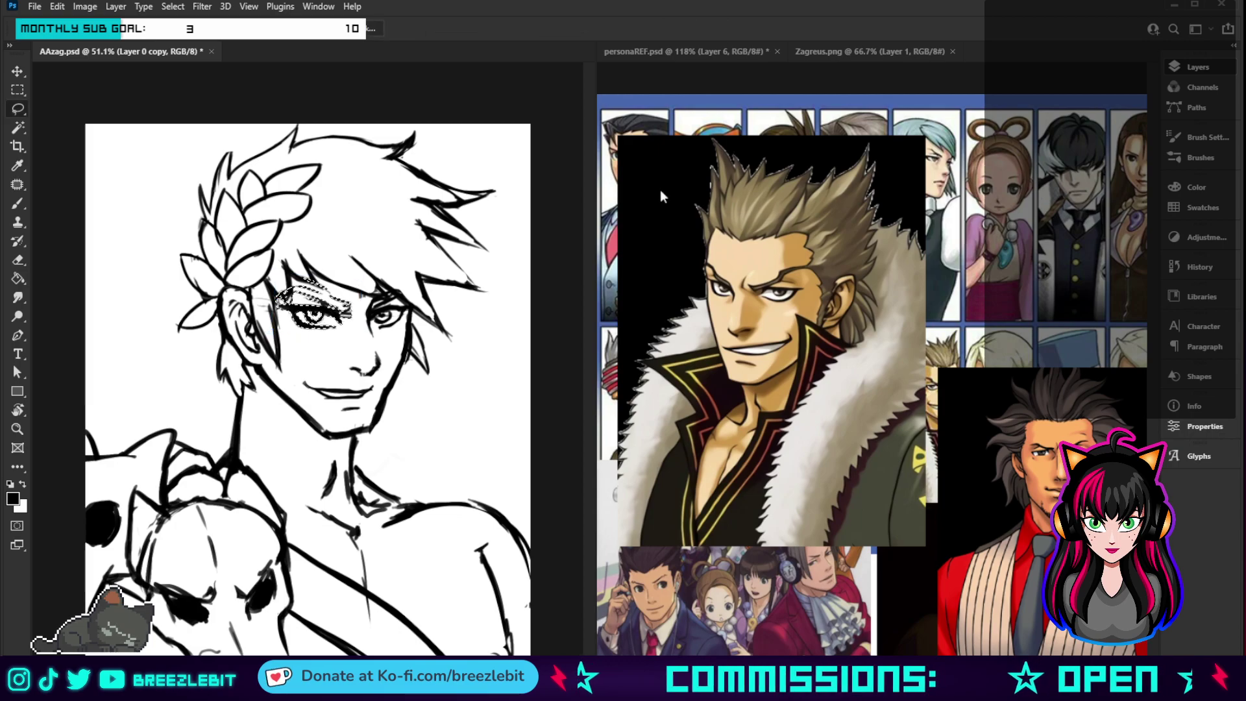
key(ctrl+d)
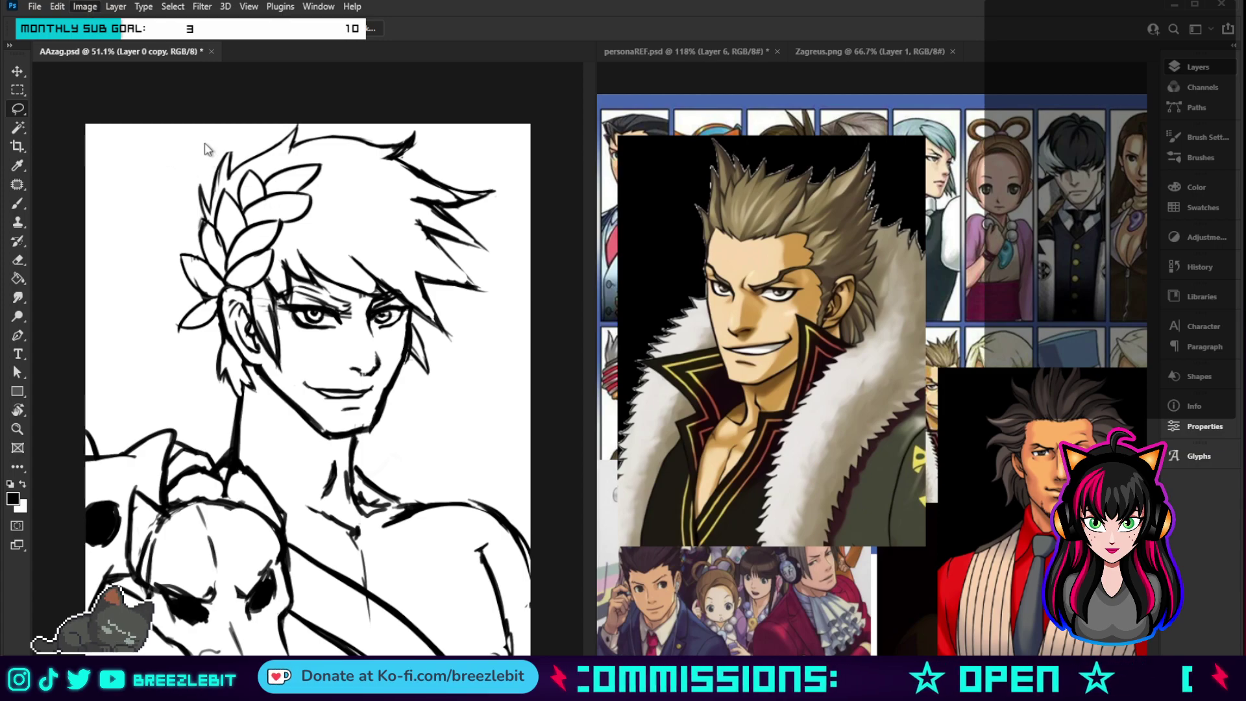
click(253, 196)
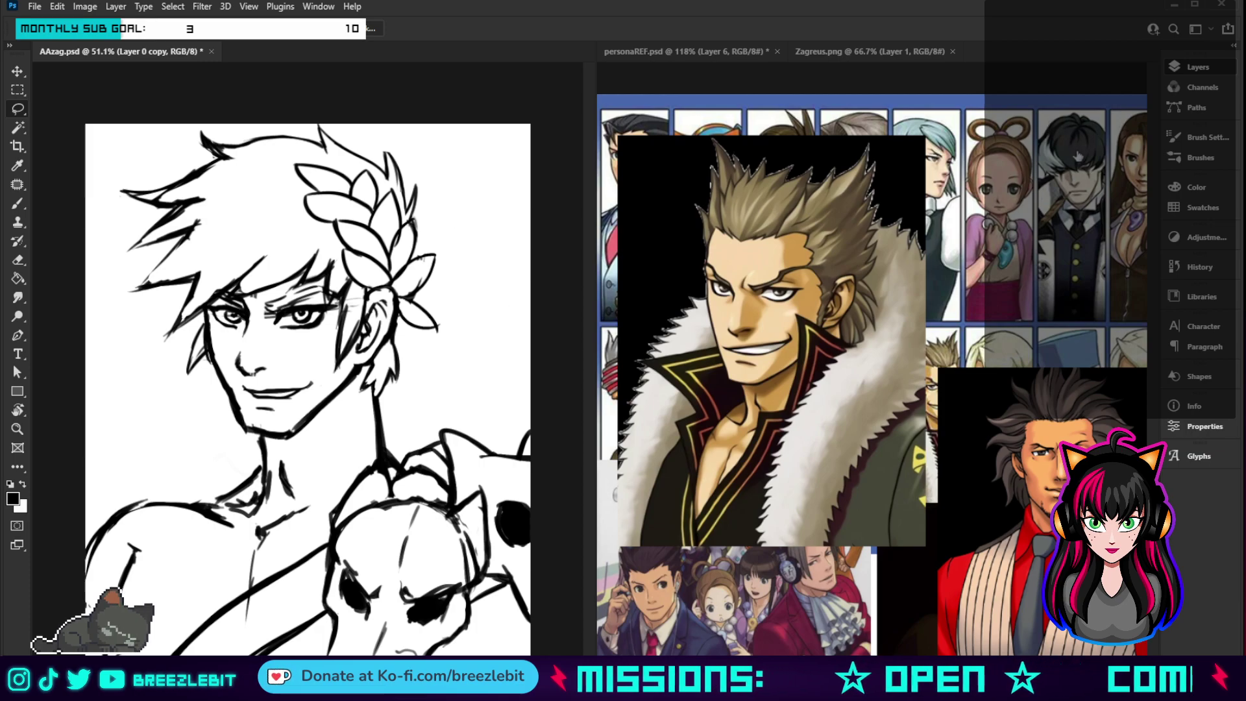
- Add a new layer, lower the opacity of the sketch layer Layer 0 copy to 30%, and make Layer 1 active
click(1073, 191)
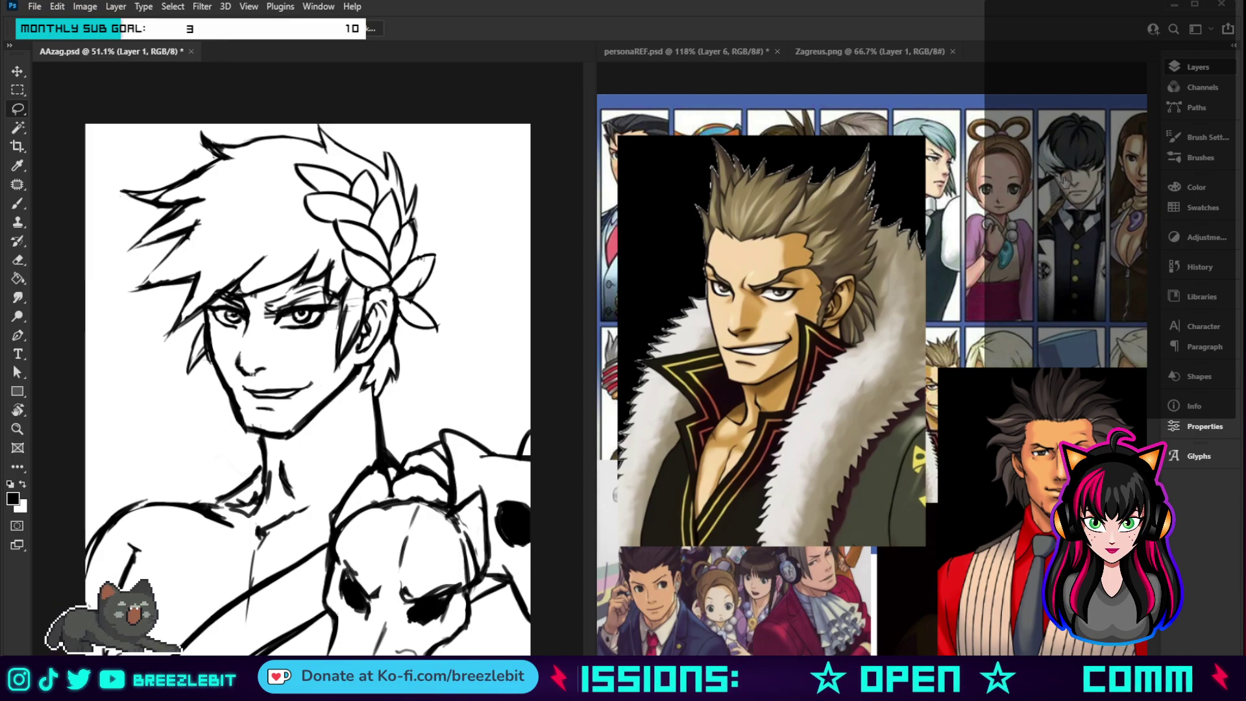
click(1101, 157)
click(1144, 120)
drag(1130, 126, 1102, 120)
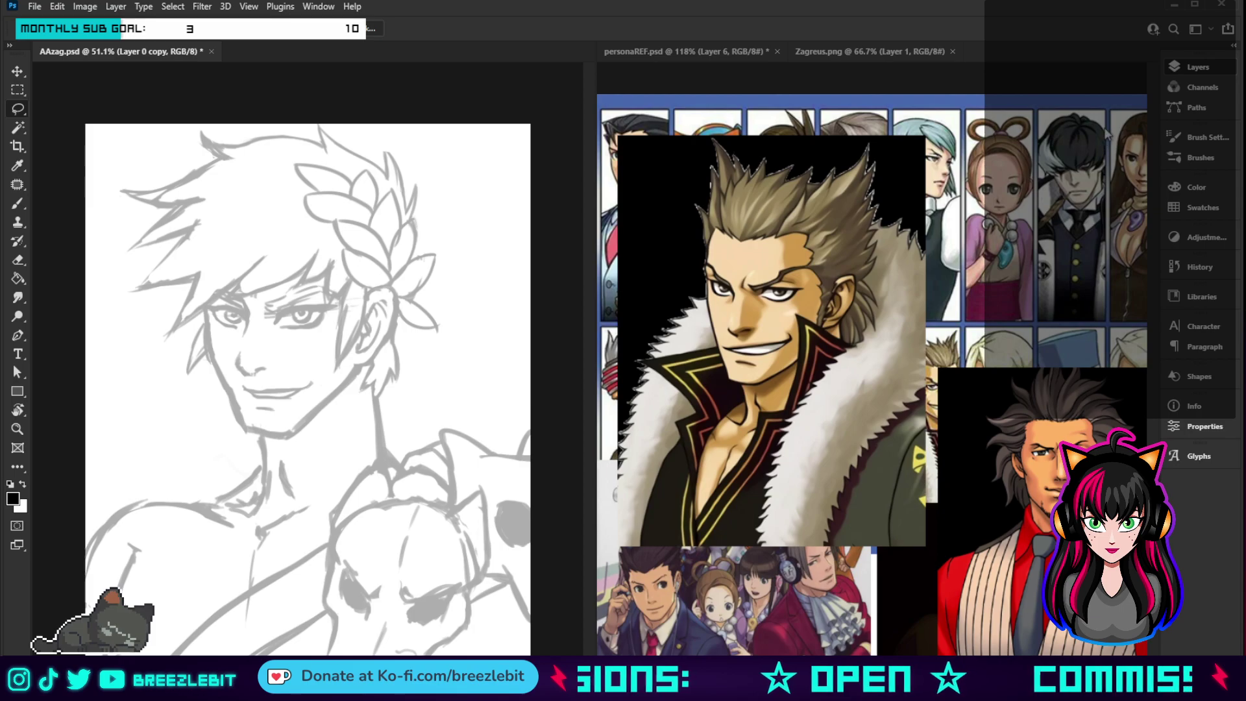
key(3)
key(alt+bracketleft)
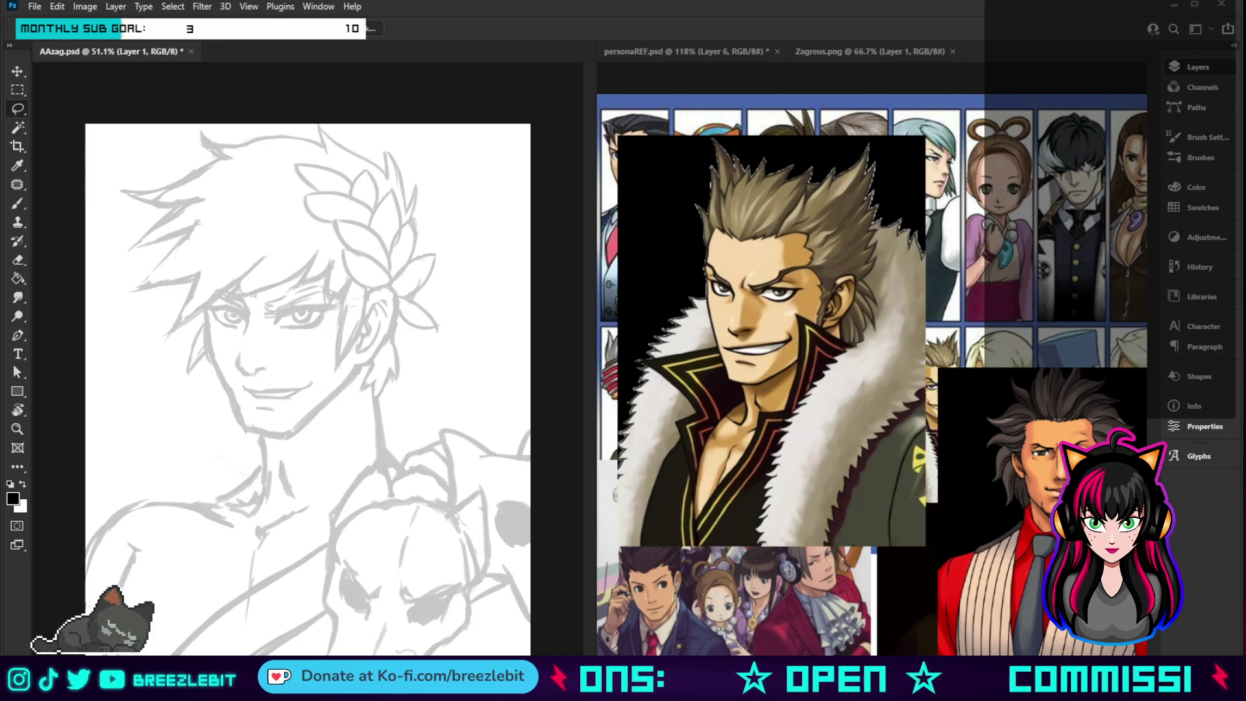
- Set the Brush smoothing to 20% for lining the face on Layer 1
key(b)
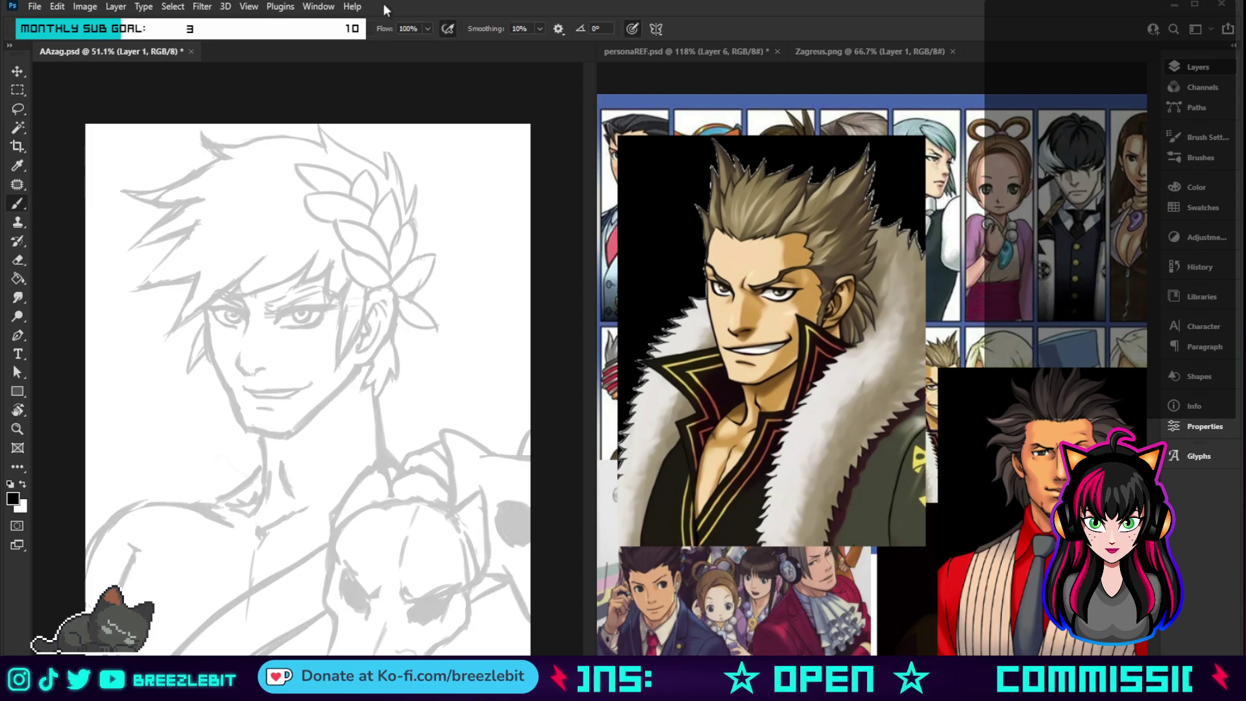
click(520, 29)
text(0)
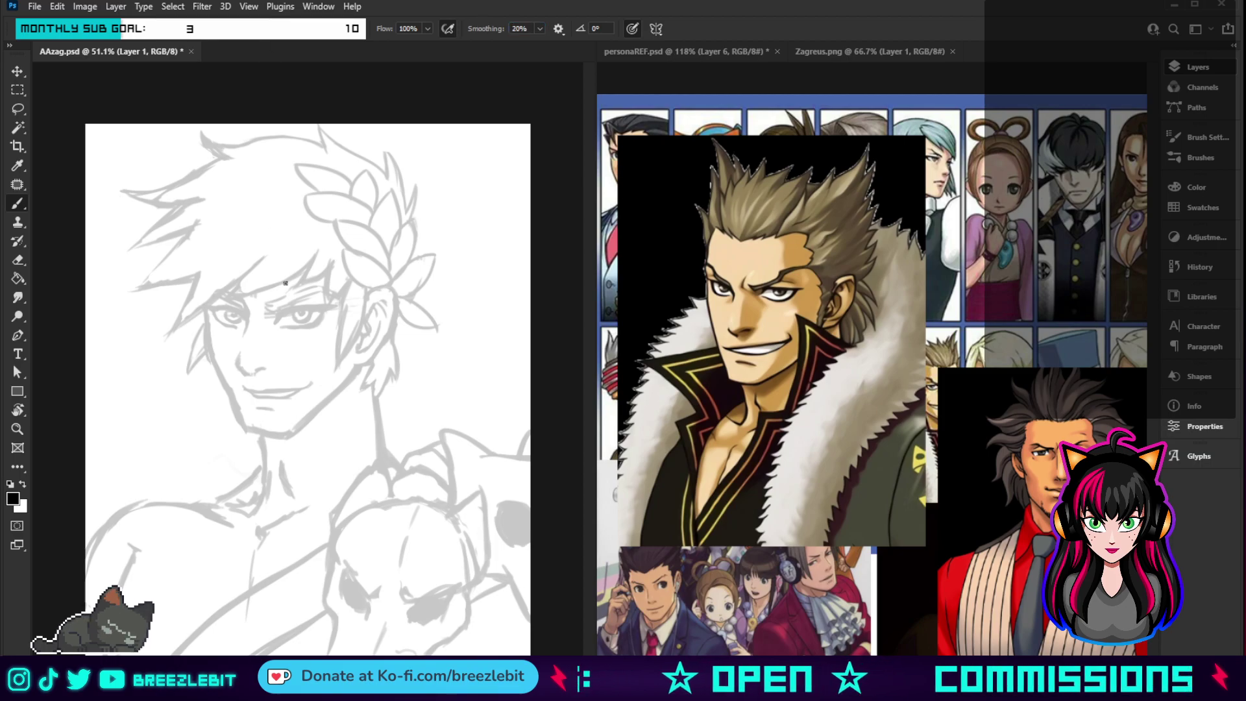
text(z)
click(365, 412)
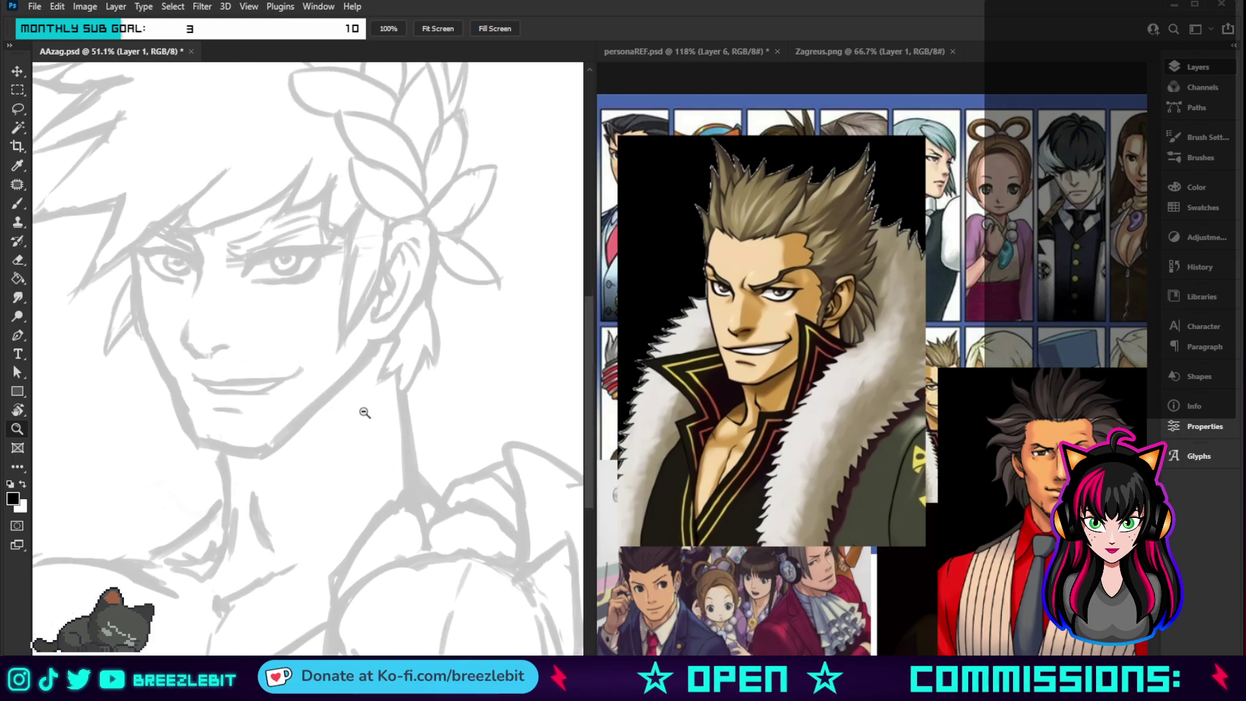
click(365, 413)
key(b)
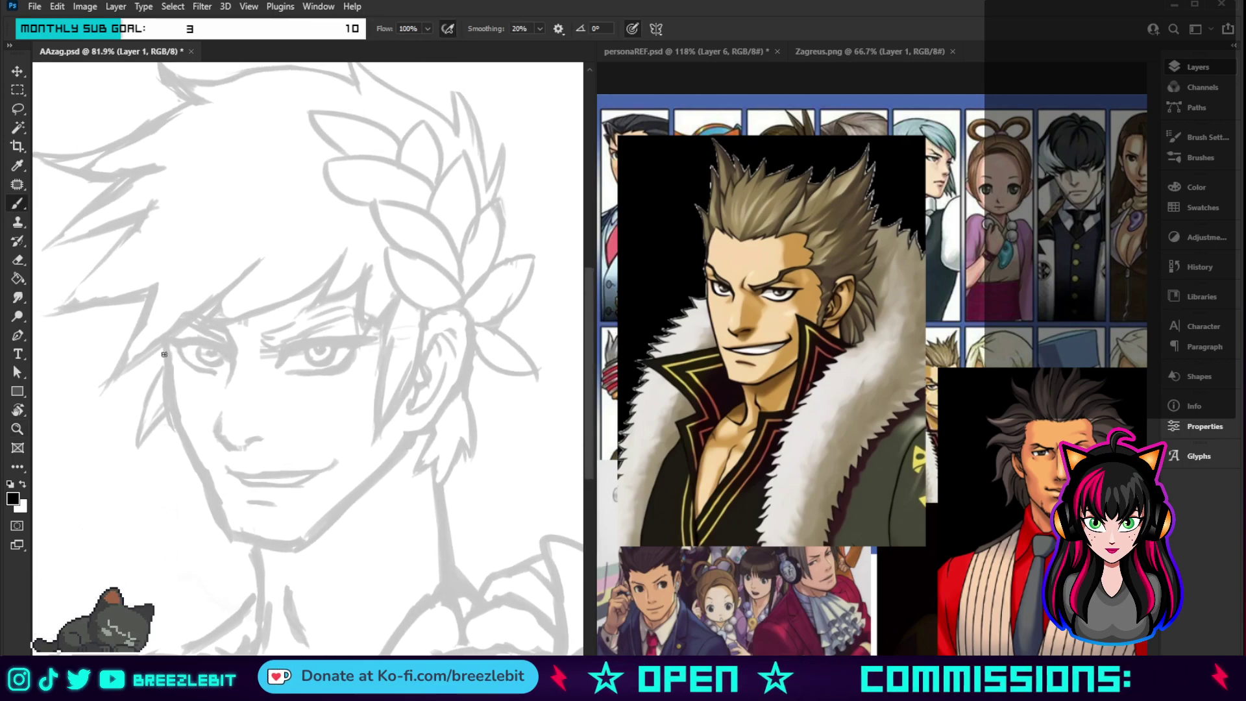
drag(167, 375, 165, 341)
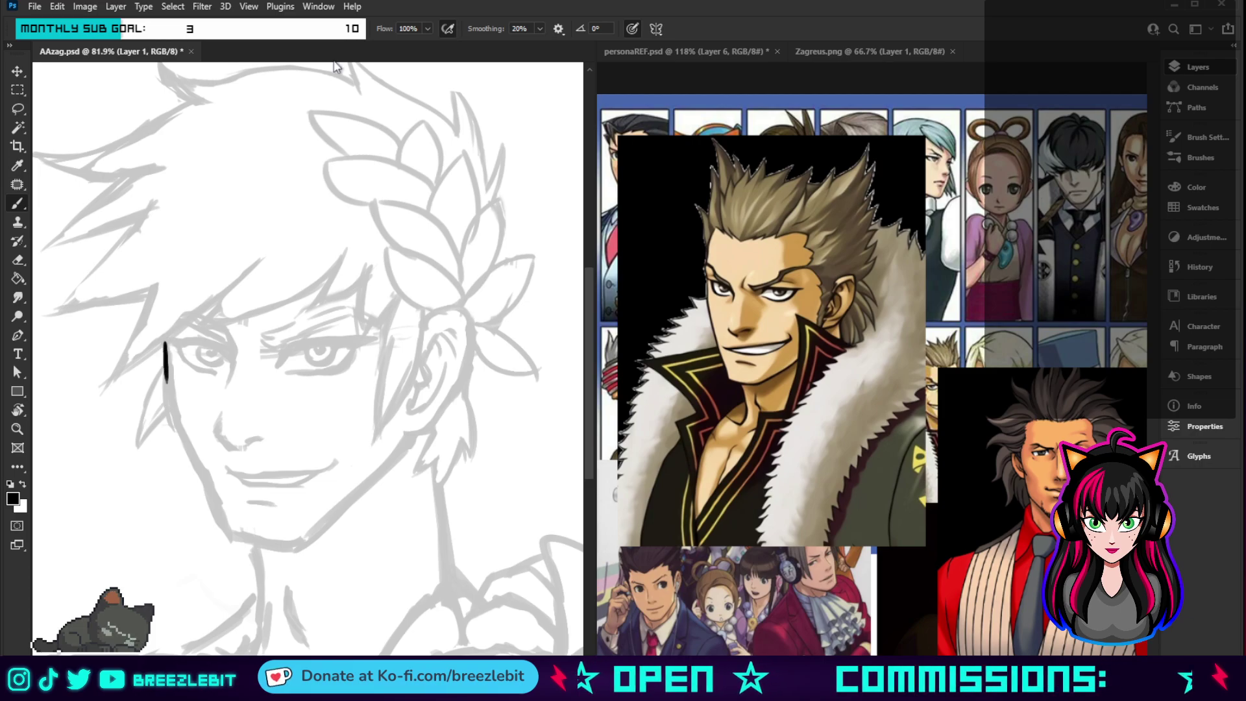
key(ctrl+z)
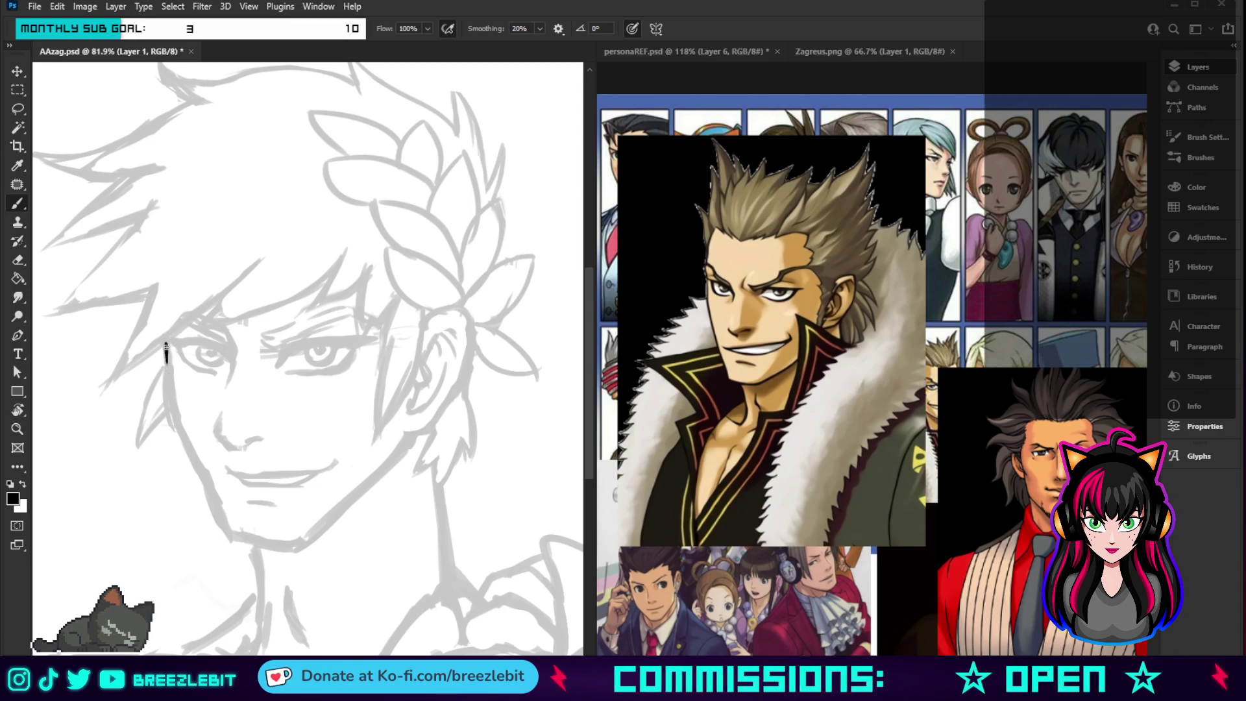
drag(167, 349, 170, 397)
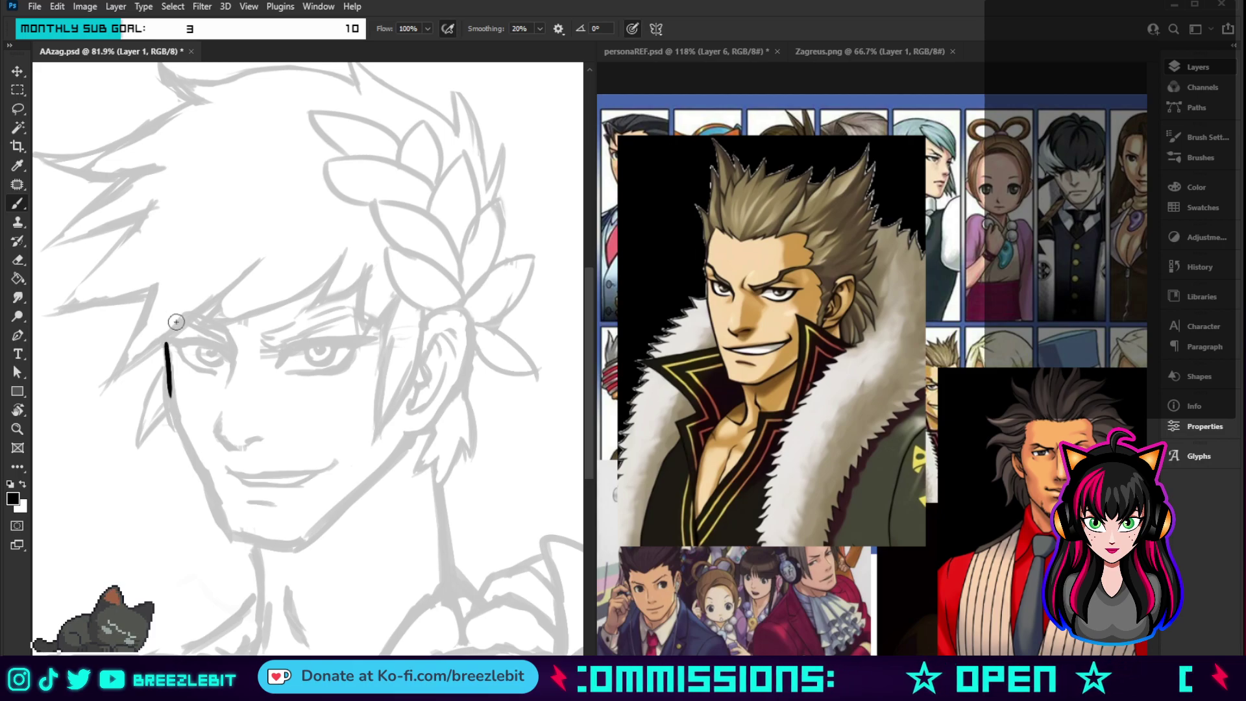
key(ctrl+z)
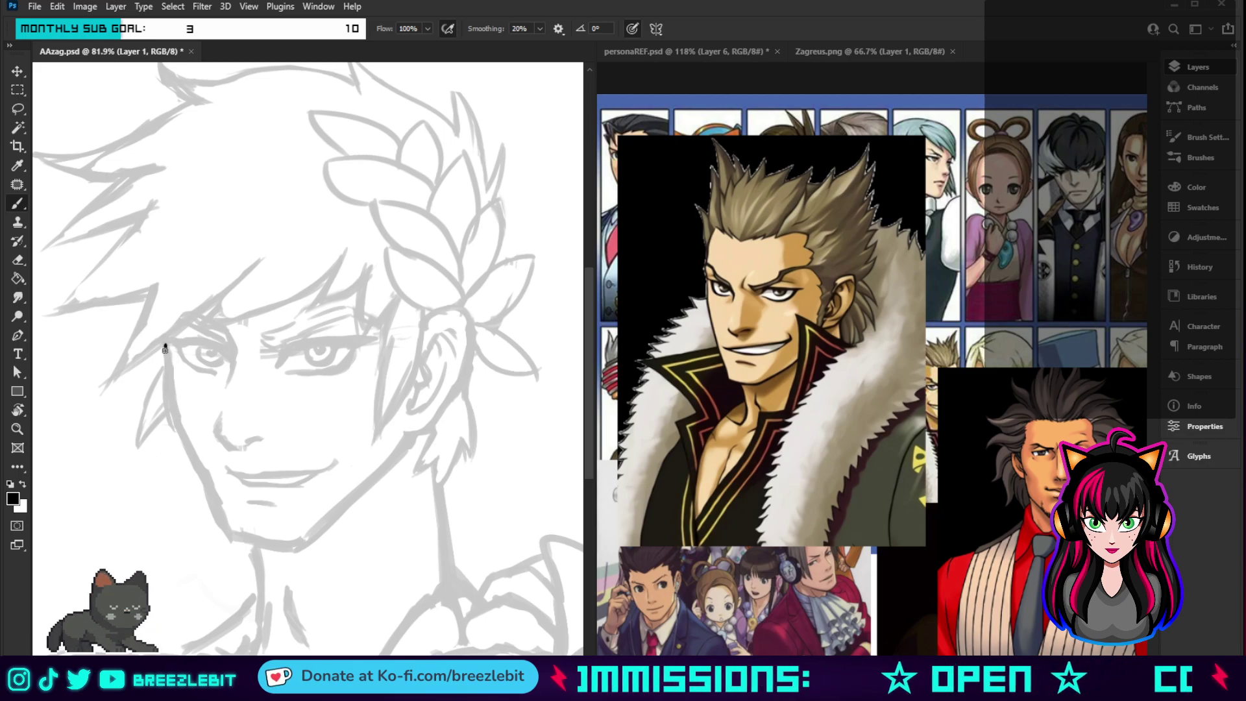
- Ink the far side of the face from the temple down to the chin, raising the brush smoothing to 25% partway
mouse_move(166, 344)
mouse_down()
mouse_move(173, 426)
mouse_move(205, 478)
mouse_up()
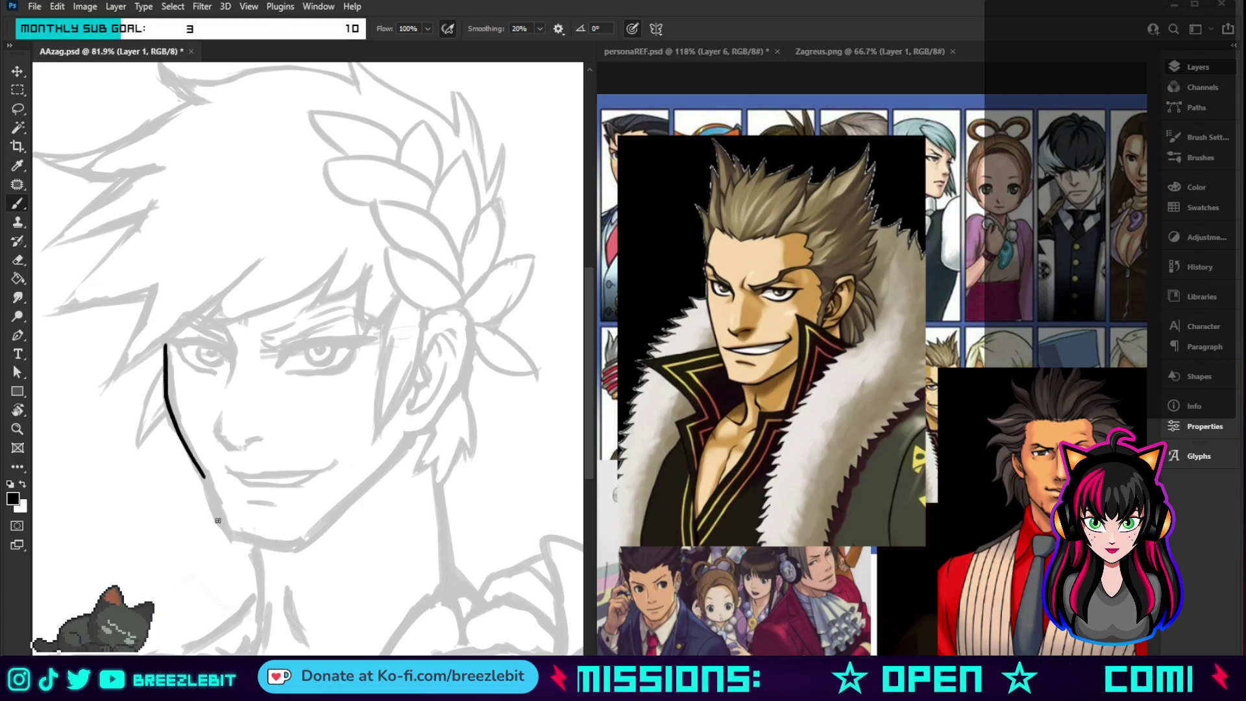
click(513, 28)
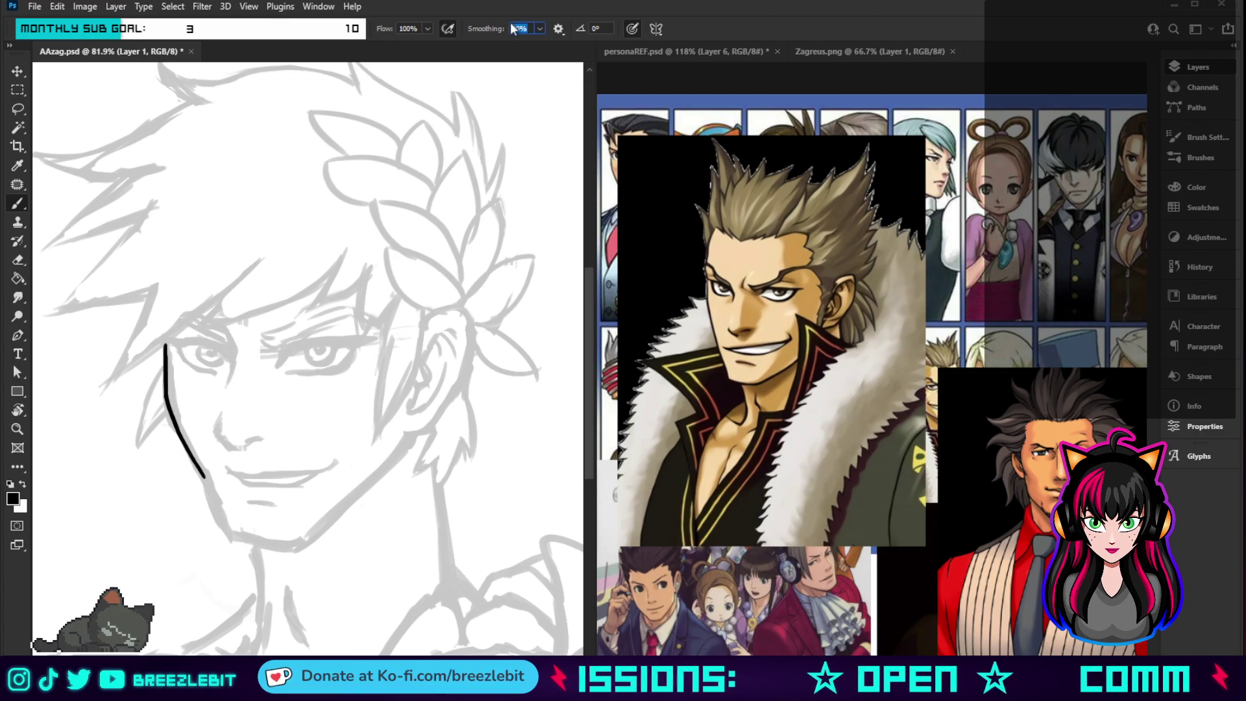
text(25)
key(Return)
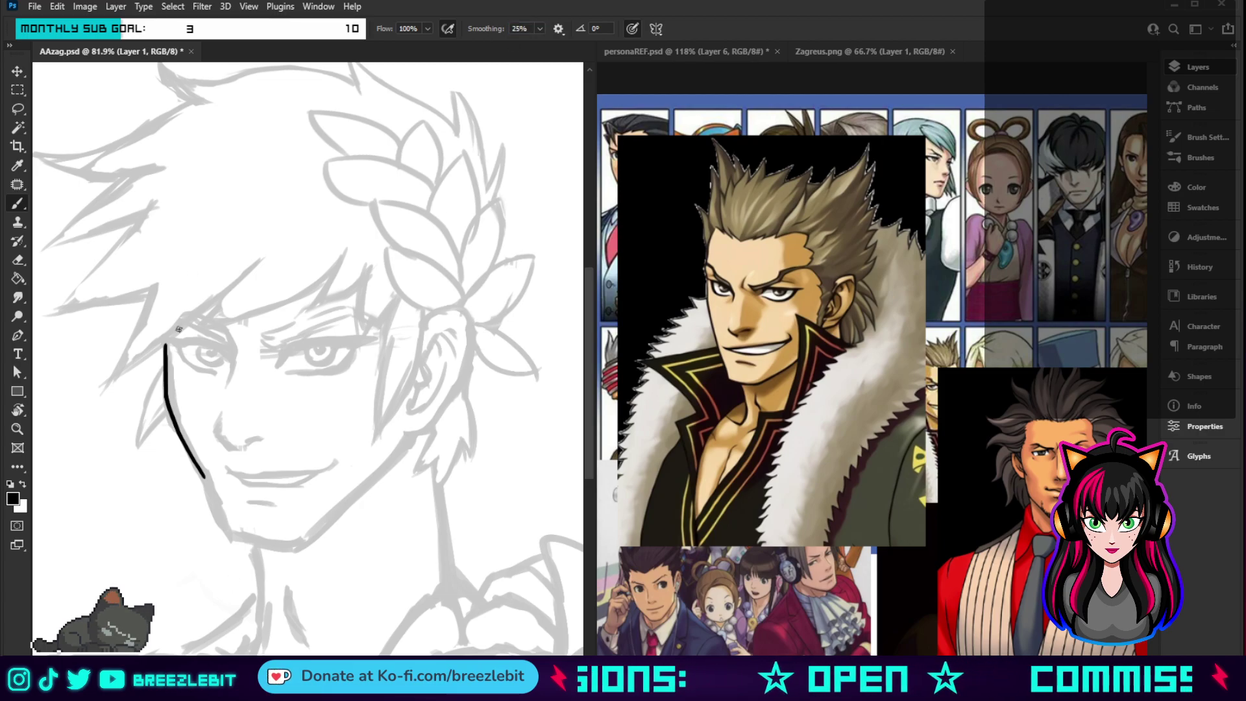
mouse_move(166, 343)
mouse_down()
mouse_move(170, 409)
mouse_move(202, 469)
mouse_up()
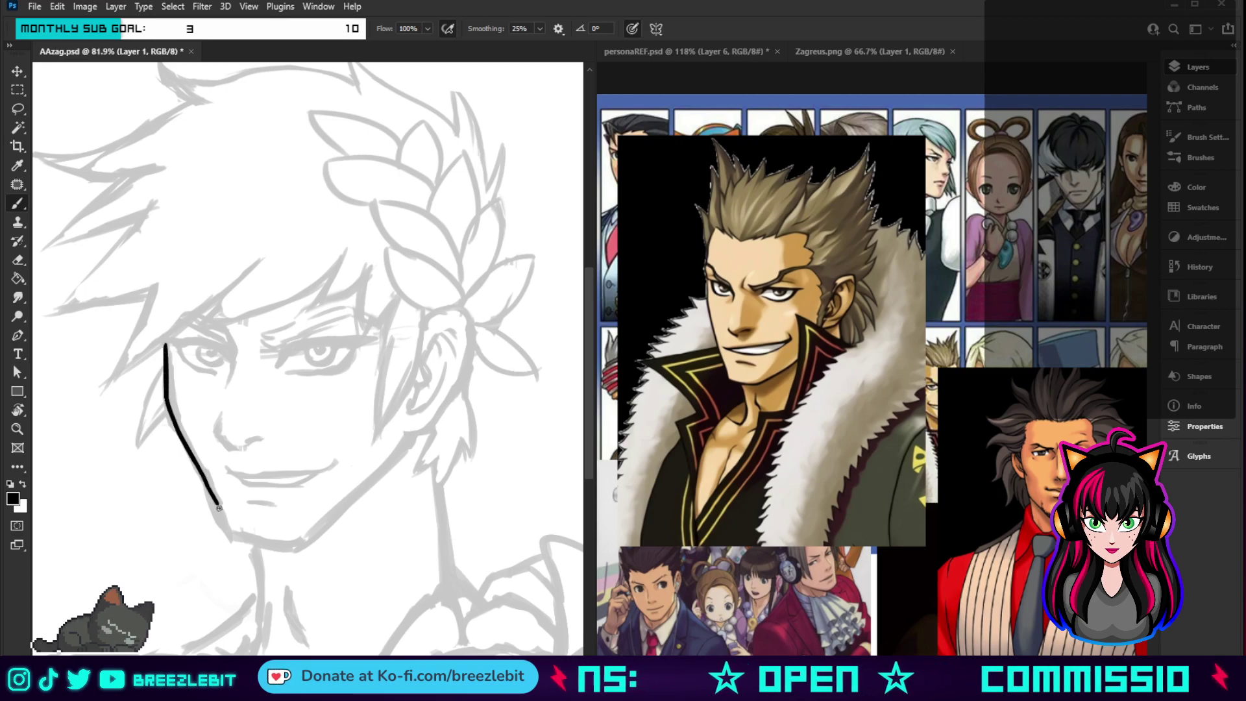
drag(224, 523, 198, 471)
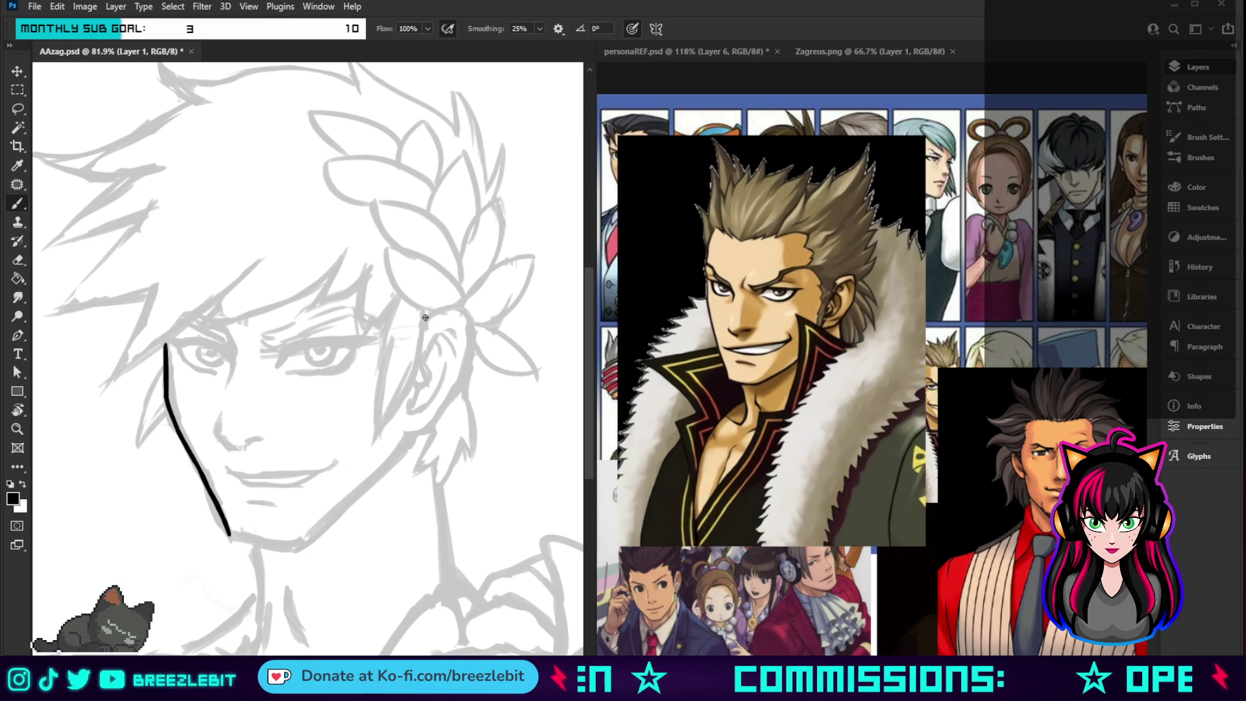
drag(425, 317, 471, 310)
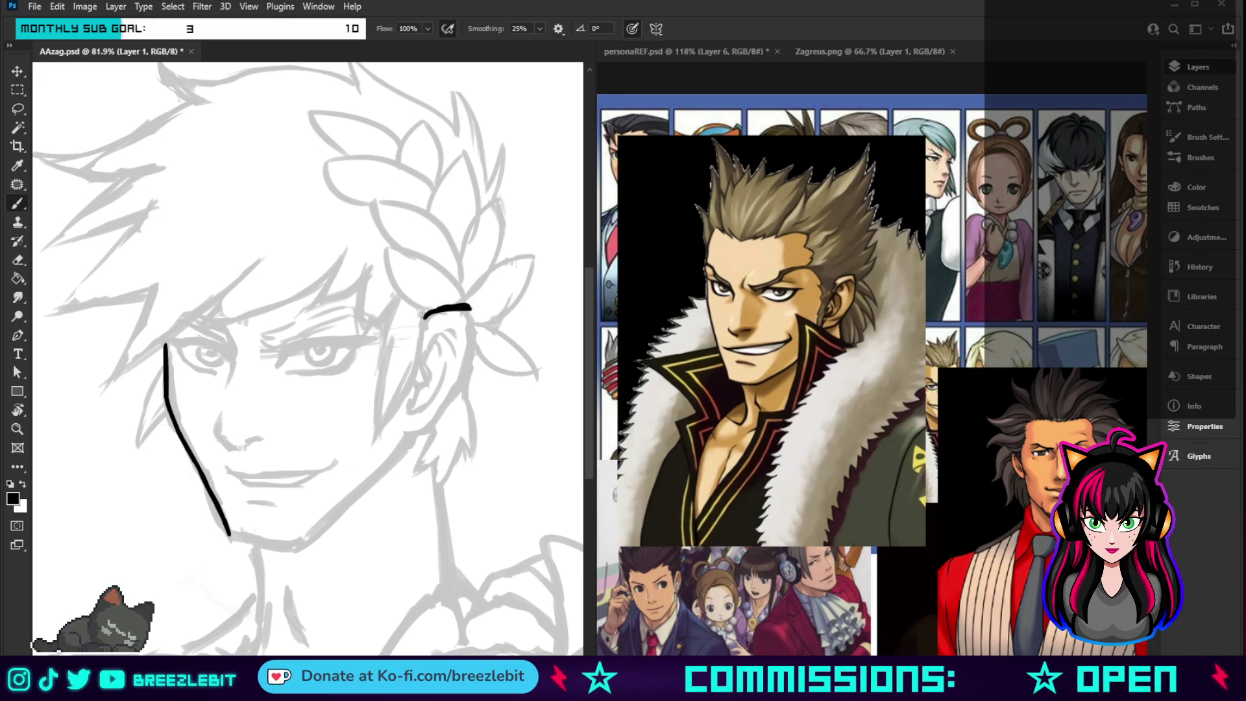
mouse_move(464, 289)
mouse_down()
mouse_move(453, 322)
mouse_move(421, 325)
mouse_up()
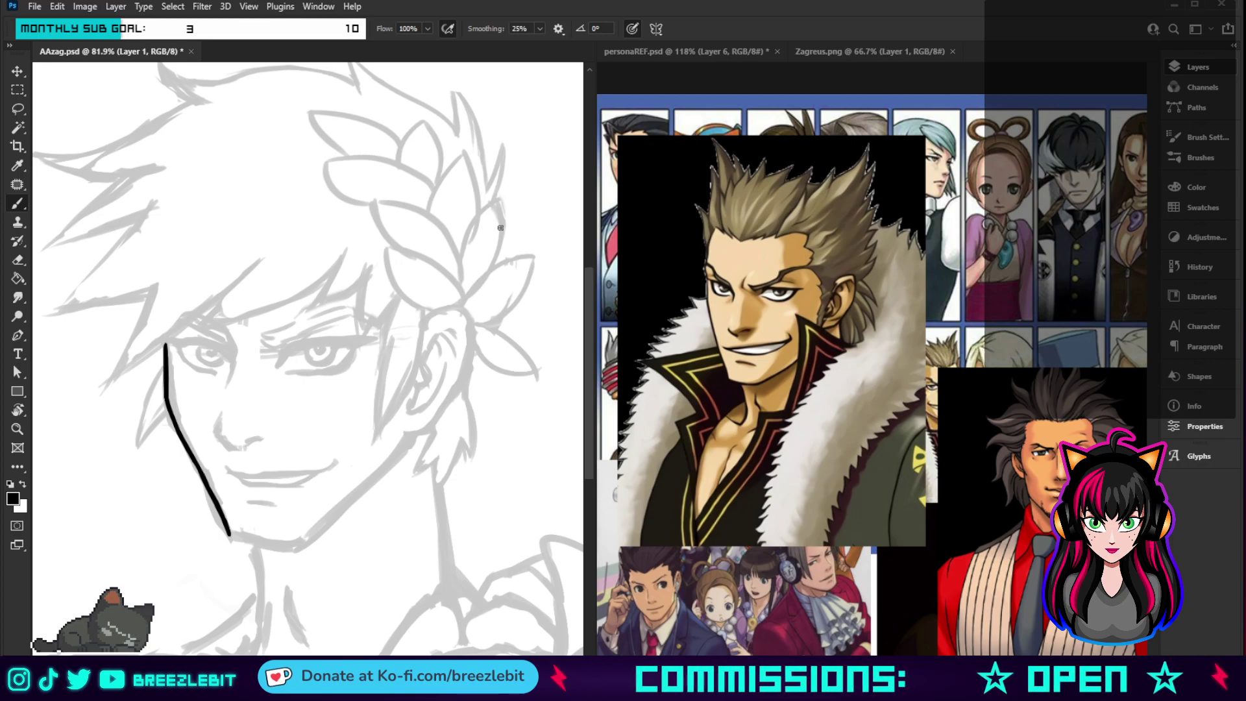
drag(435, 313, 458, 305)
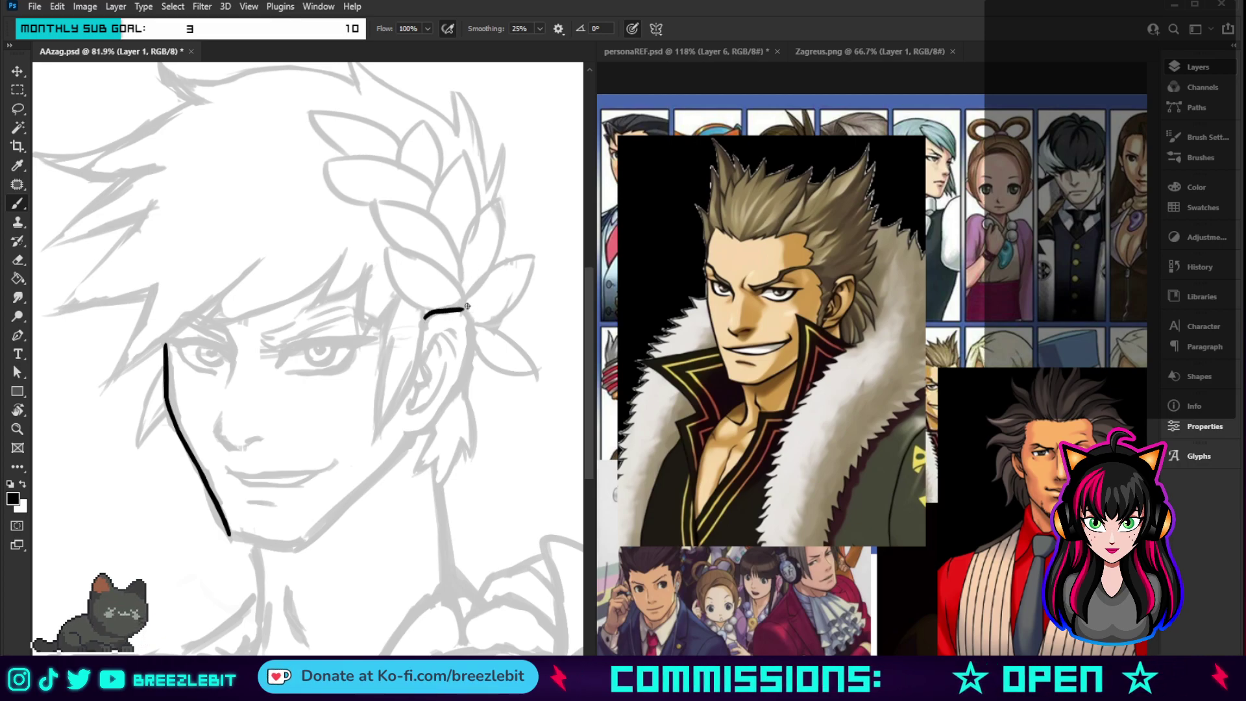
key(ctrl+z)
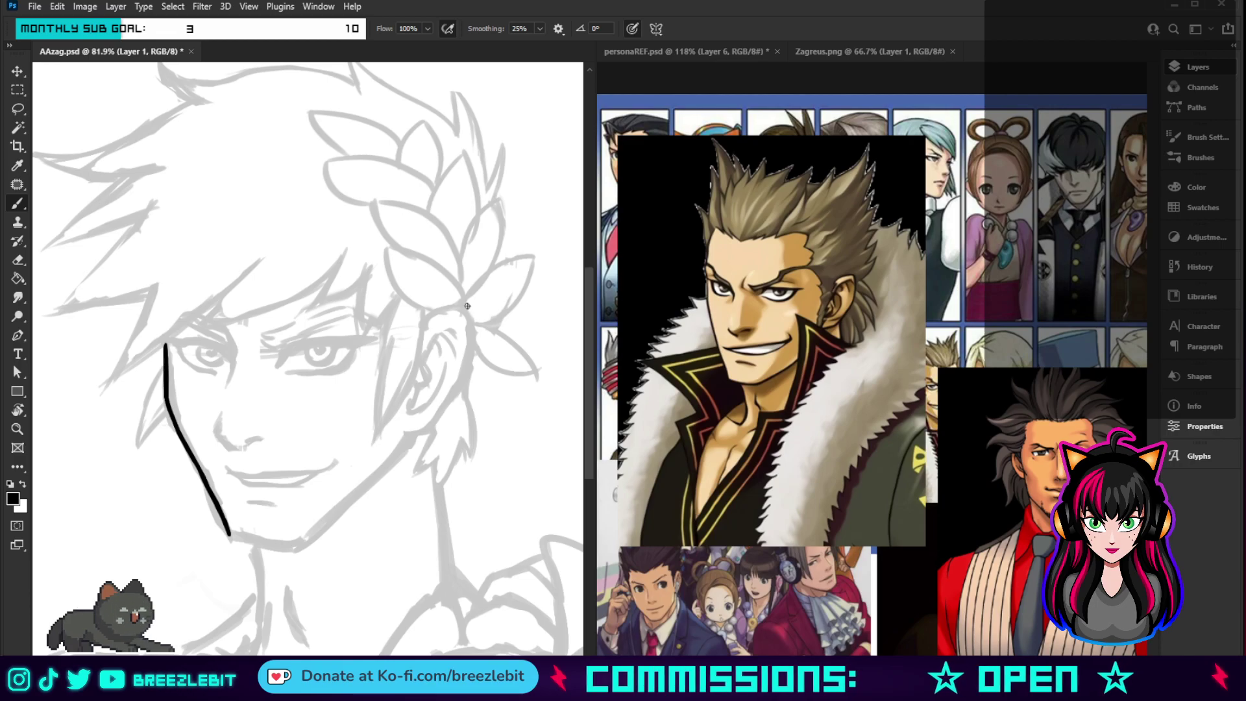
- Ink the ear's outer outline and lobe, continuing along the jawline and across the chin to meet the far cheek line
mouse_move(462, 306)
mouse_down()
mouse_move(424, 318)
mouse_move(468, 309)
mouse_move(462, 375)
mouse_up()
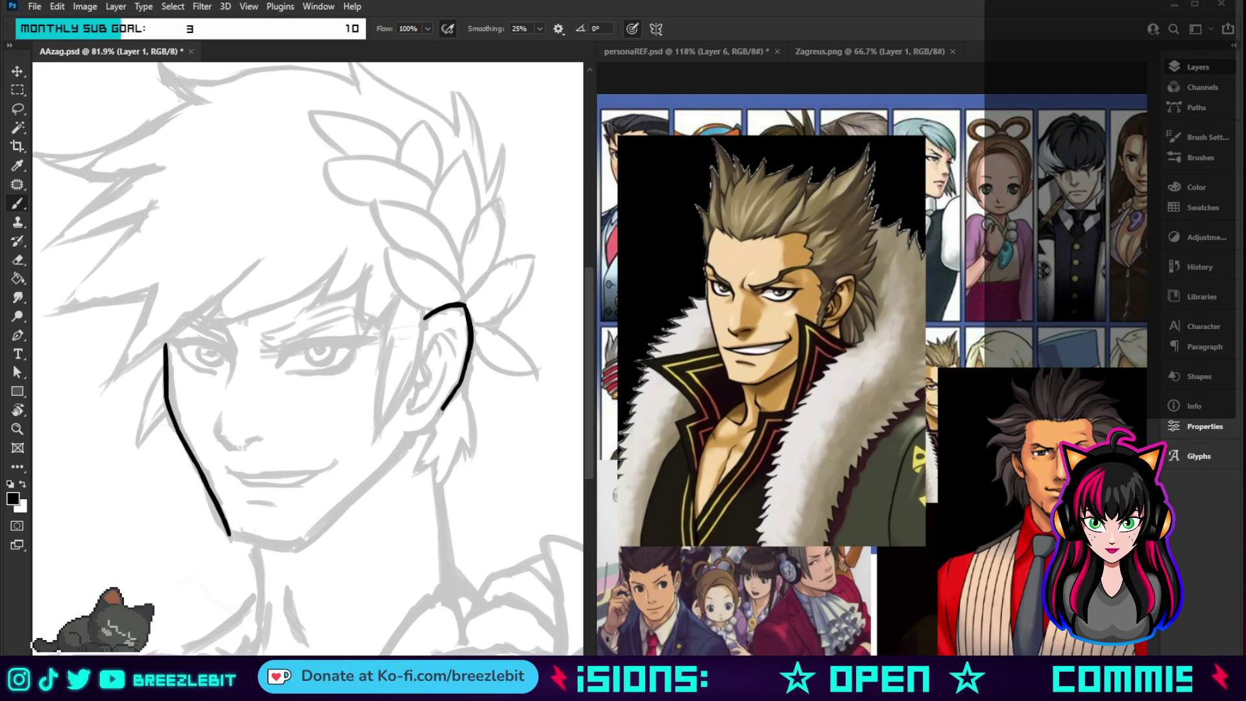
drag(441, 412, 403, 434)
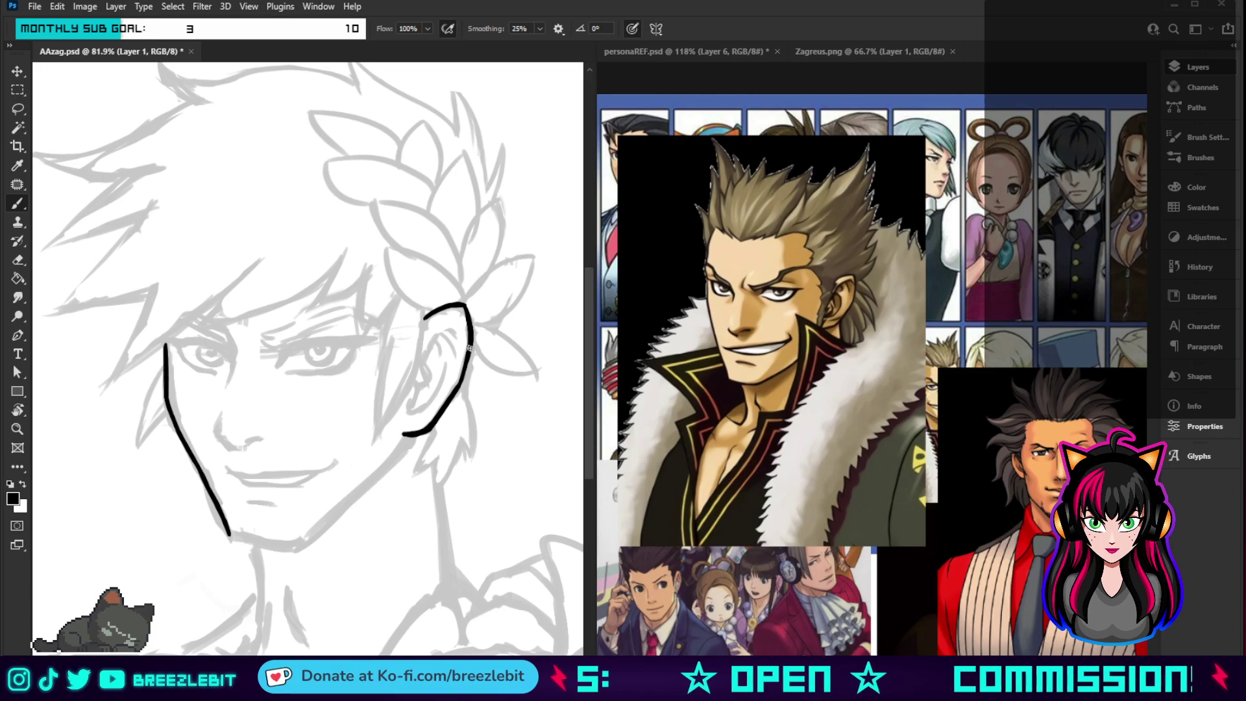
mouse_move(403, 433)
mouse_down()
mouse_move(404, 462)
mouse_move(405, 436)
mouse_move(396, 463)
mouse_move(299, 547)
mouse_up()
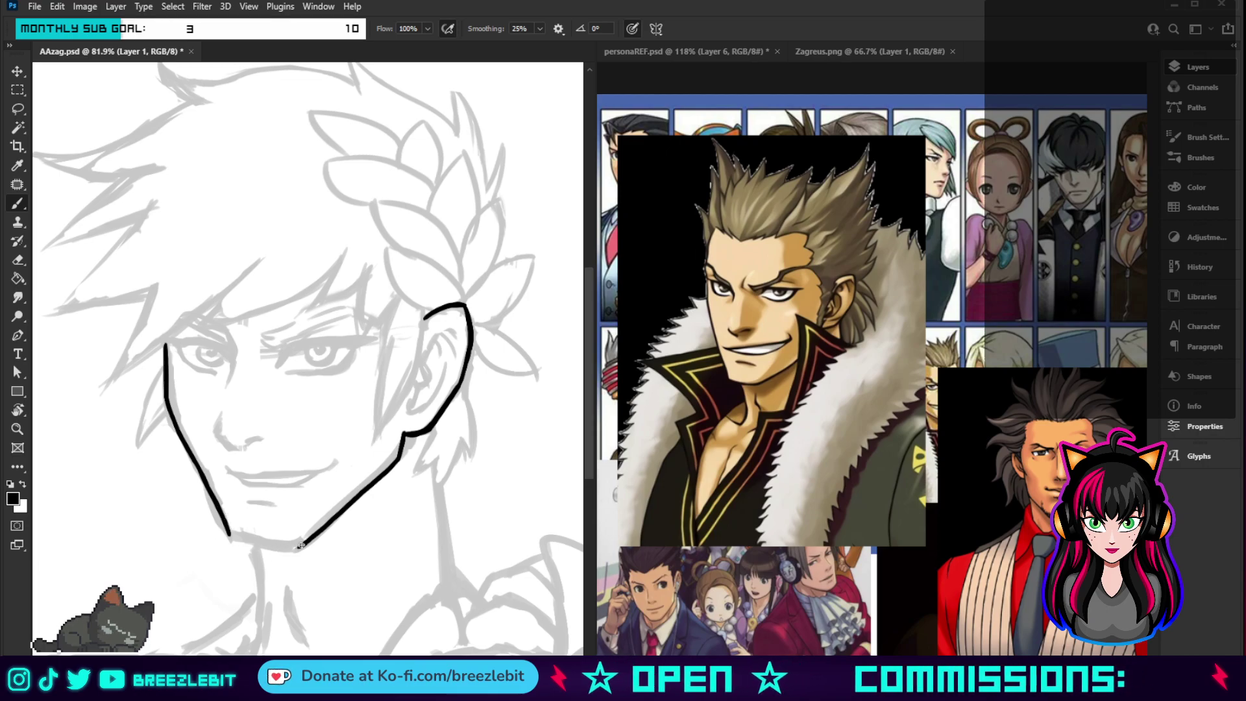
mouse_move(300, 547)
mouse_down()
mouse_move(218, 525)
mouse_move(302, 546)
mouse_up()
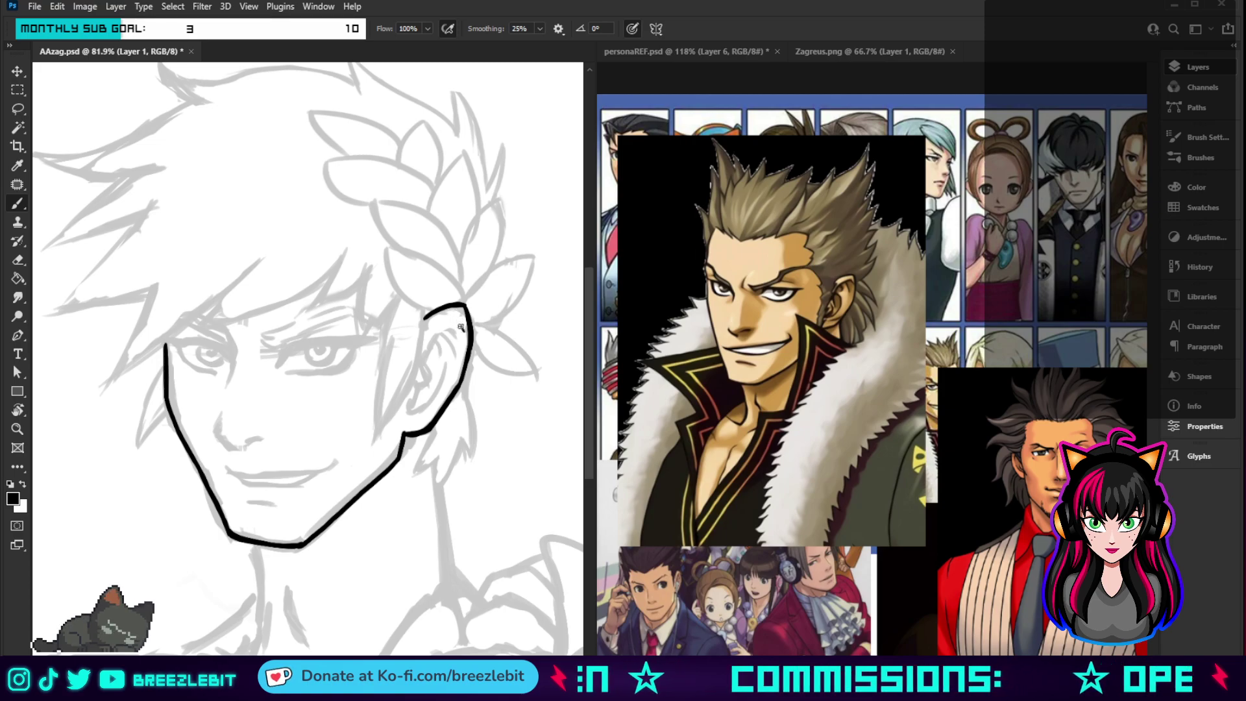
- Ink the ear's inner folds and fill the shadow above the lobe with solid black
mouse_move(452, 317)
mouse_down()
mouse_move(464, 331)
mouse_move(433, 334)
mouse_move(421, 366)
mouse_up()
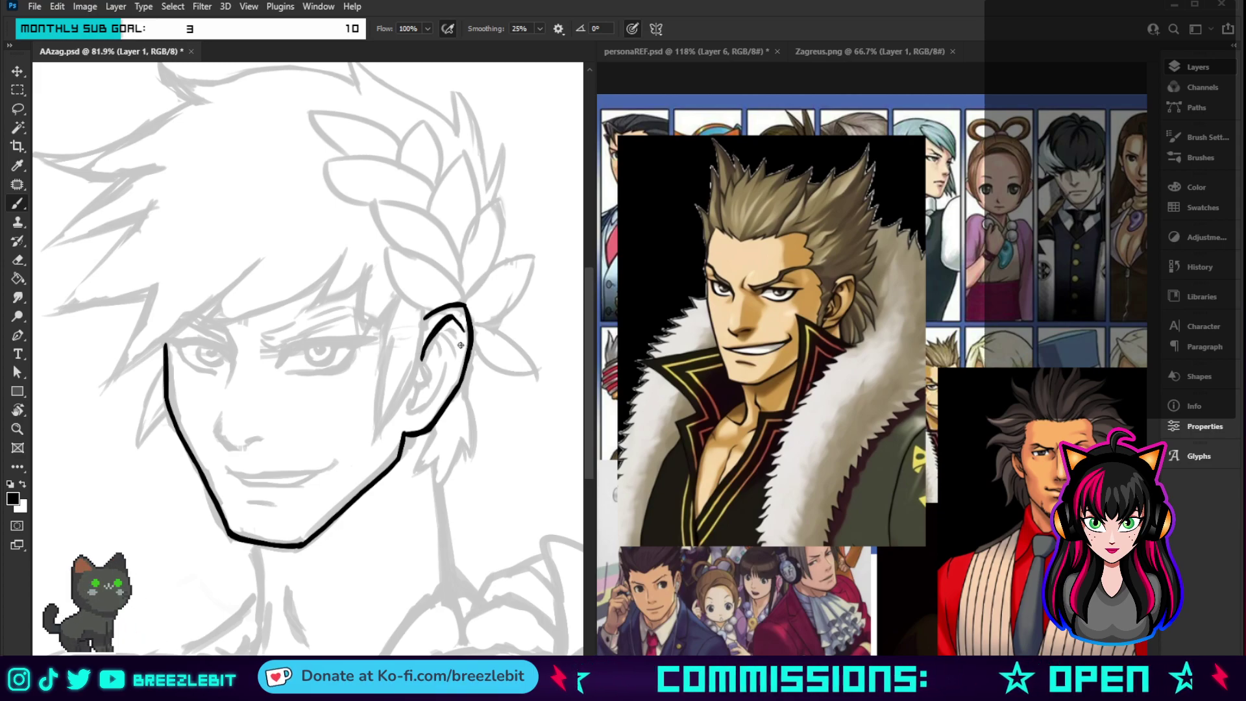
mouse_move(453, 317)
mouse_down()
mouse_move(443, 327)
mouse_move(457, 338)
mouse_move(442, 346)
mouse_up()
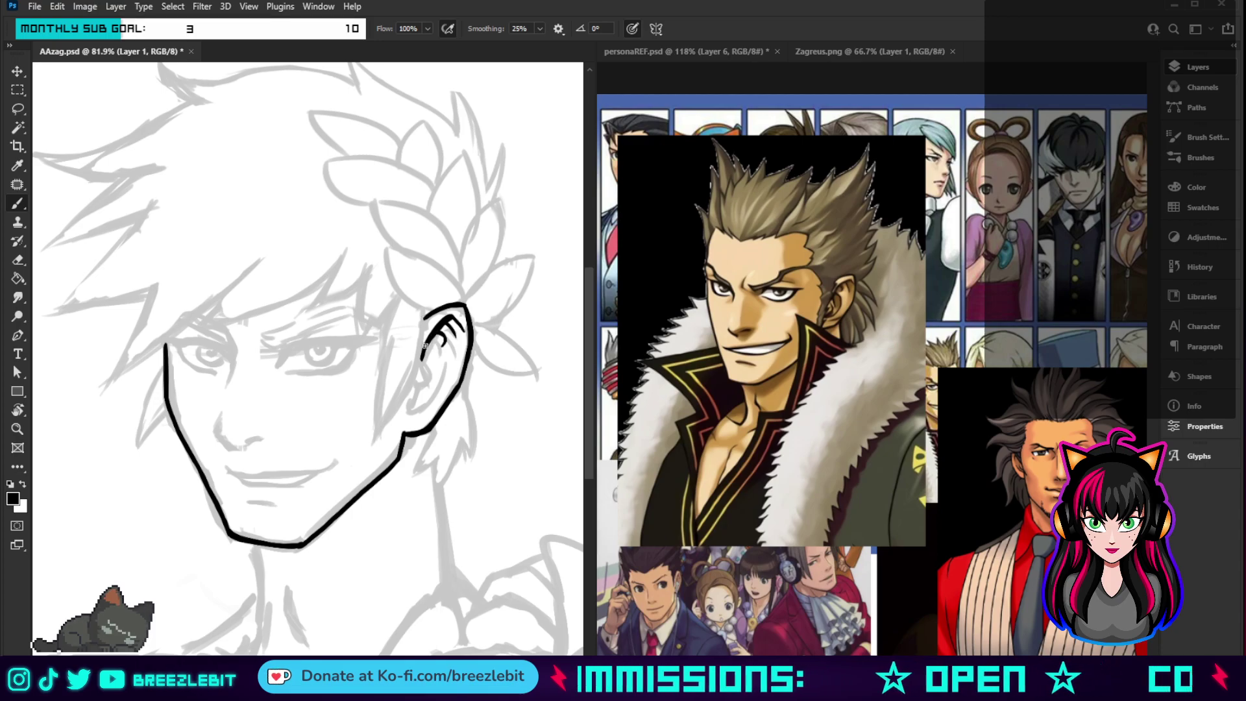
mouse_move(425, 346)
mouse_down()
mouse_move(448, 370)
mouse_move(437, 396)
mouse_up()
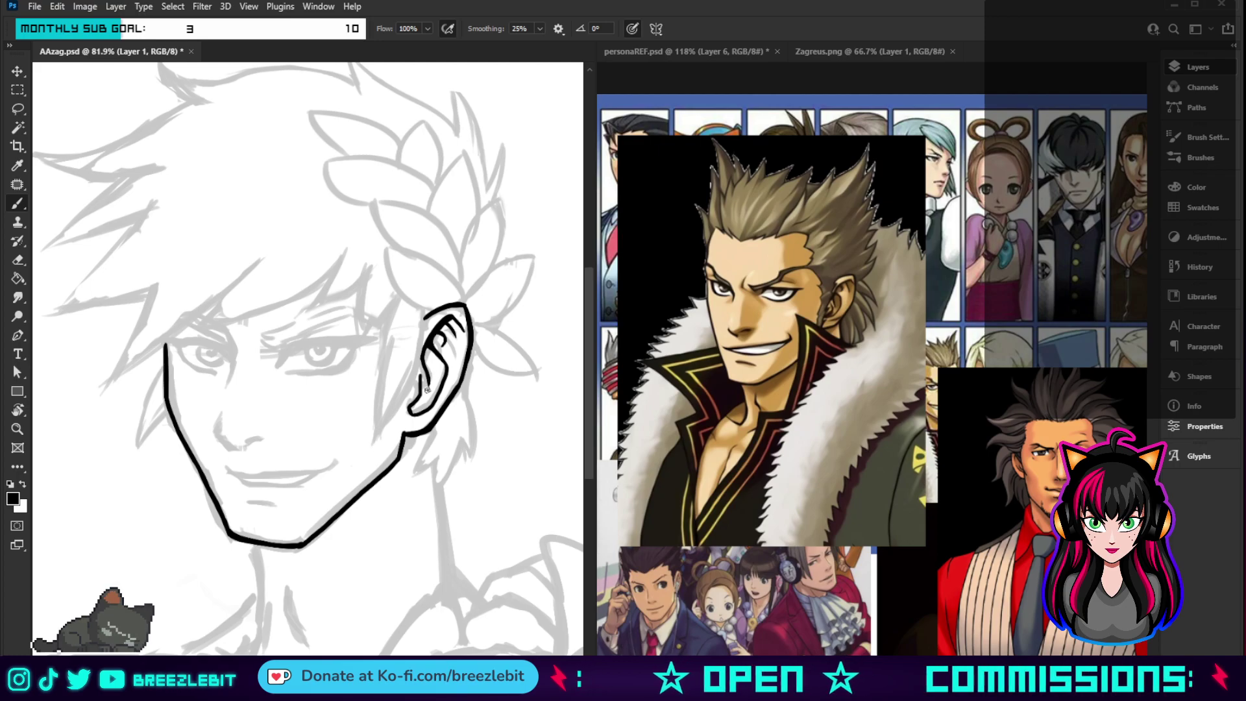
drag(421, 375, 418, 409)
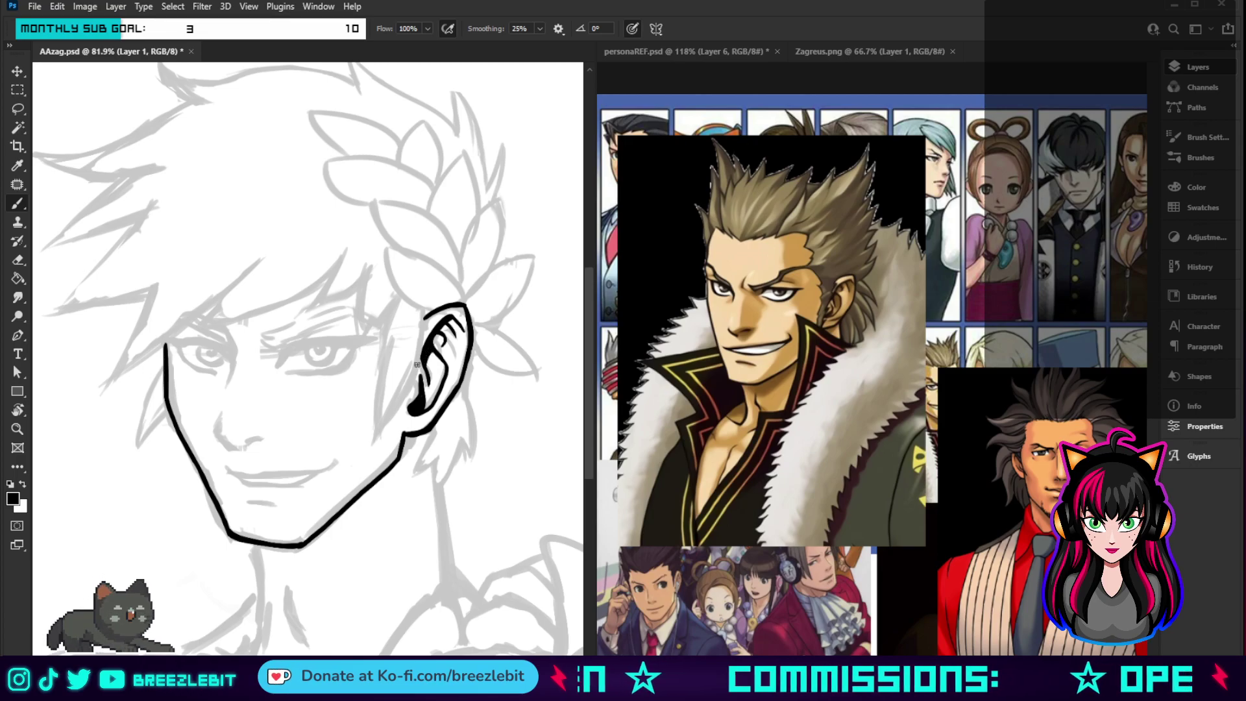
- Show the reference portrait of the black-haired character with the white streak and feather in personaREF.psd
key(z)
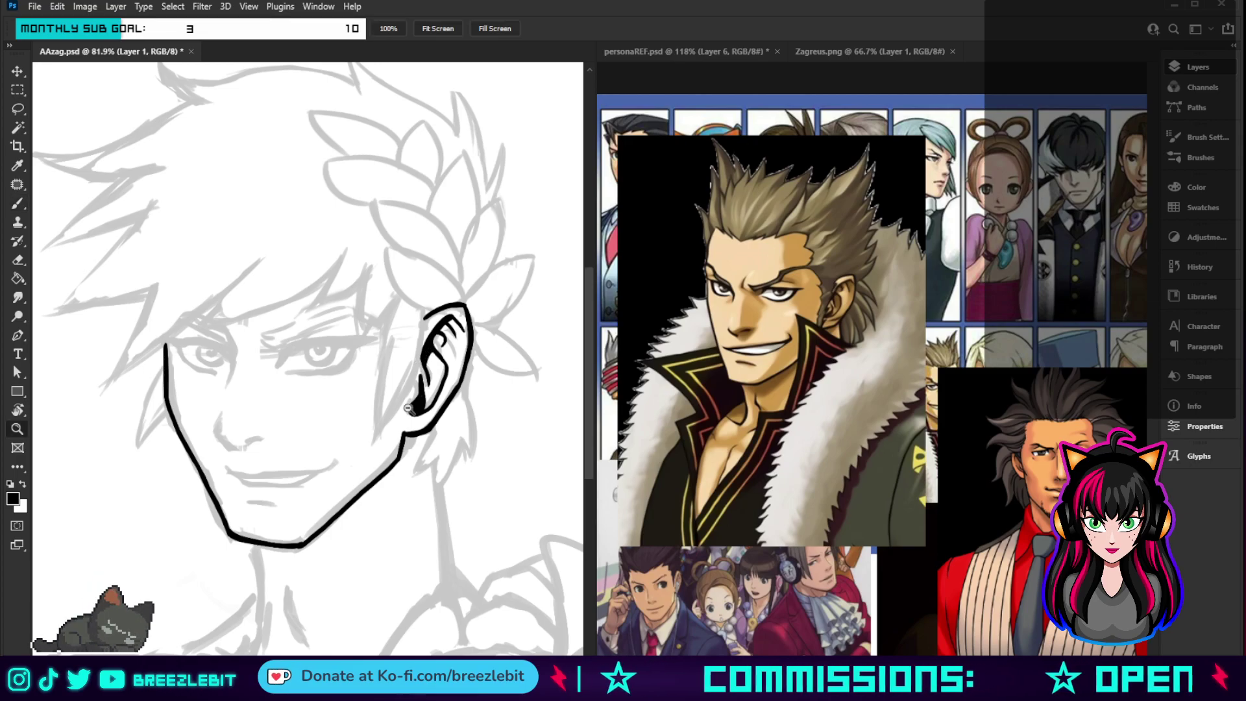
drag(418, 365, 313, 482)
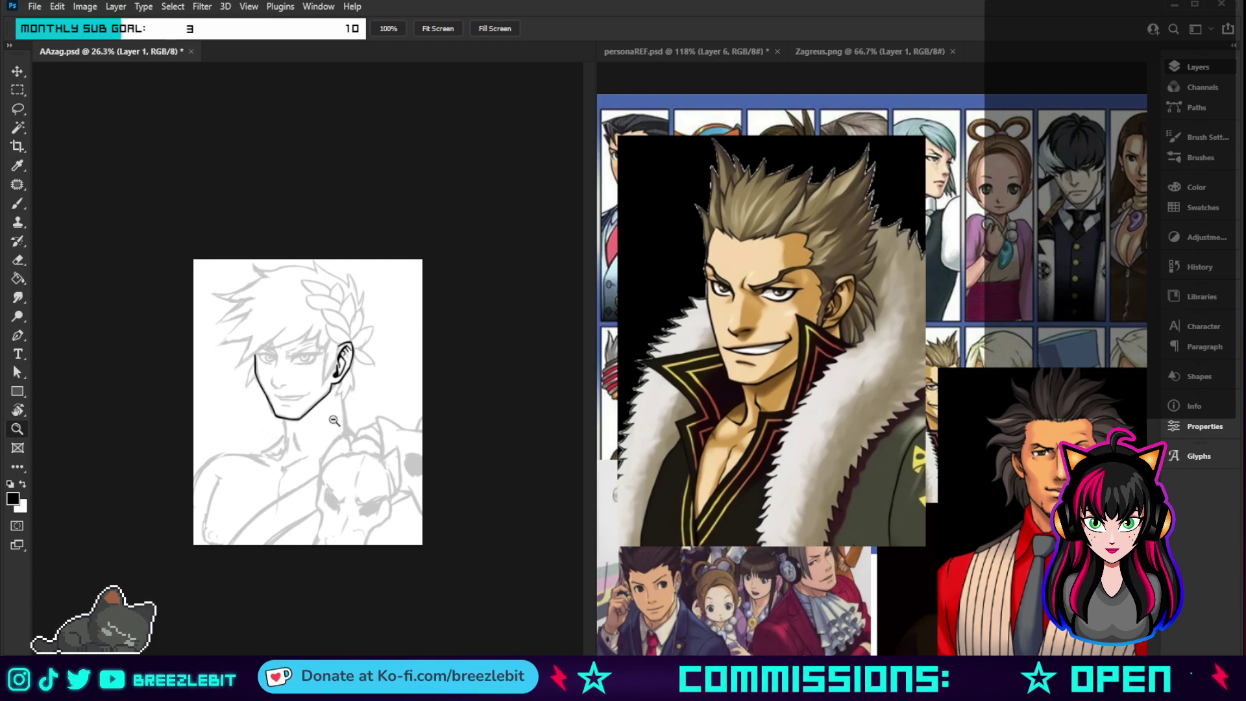
drag(344, 415, 403, 418)
drag(376, 373, 406, 501)
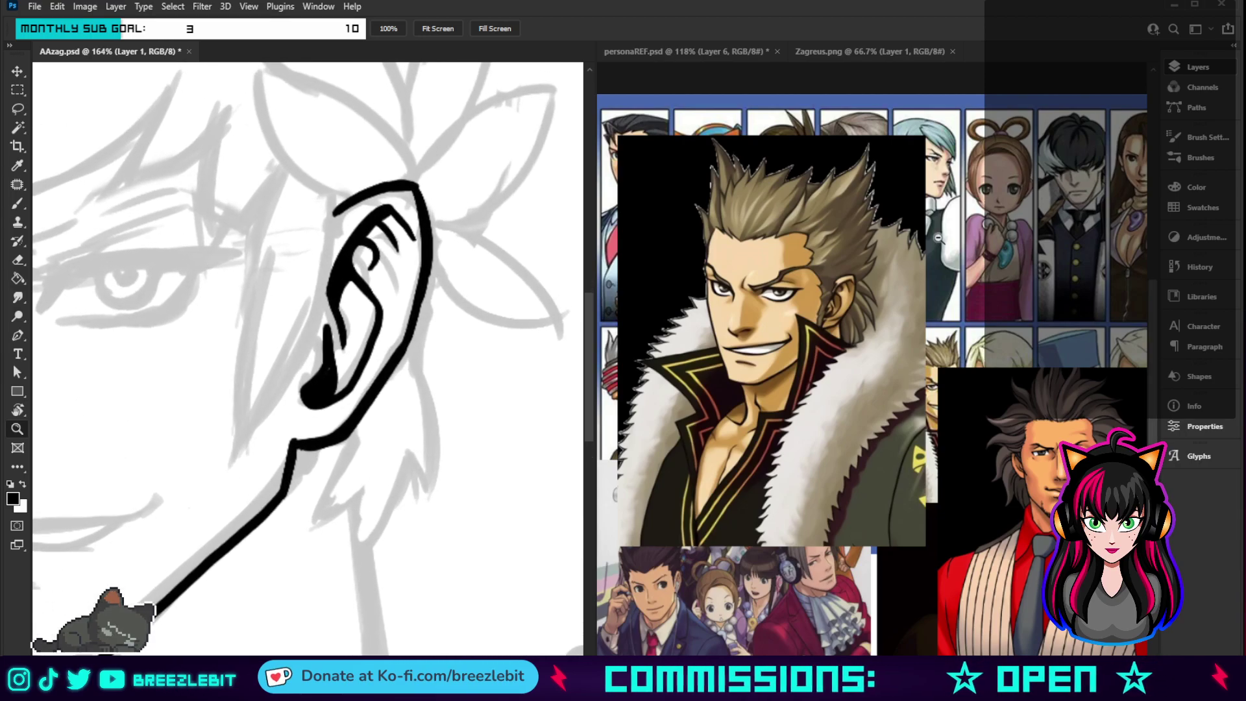
click(996, 162)
click(994, 170)
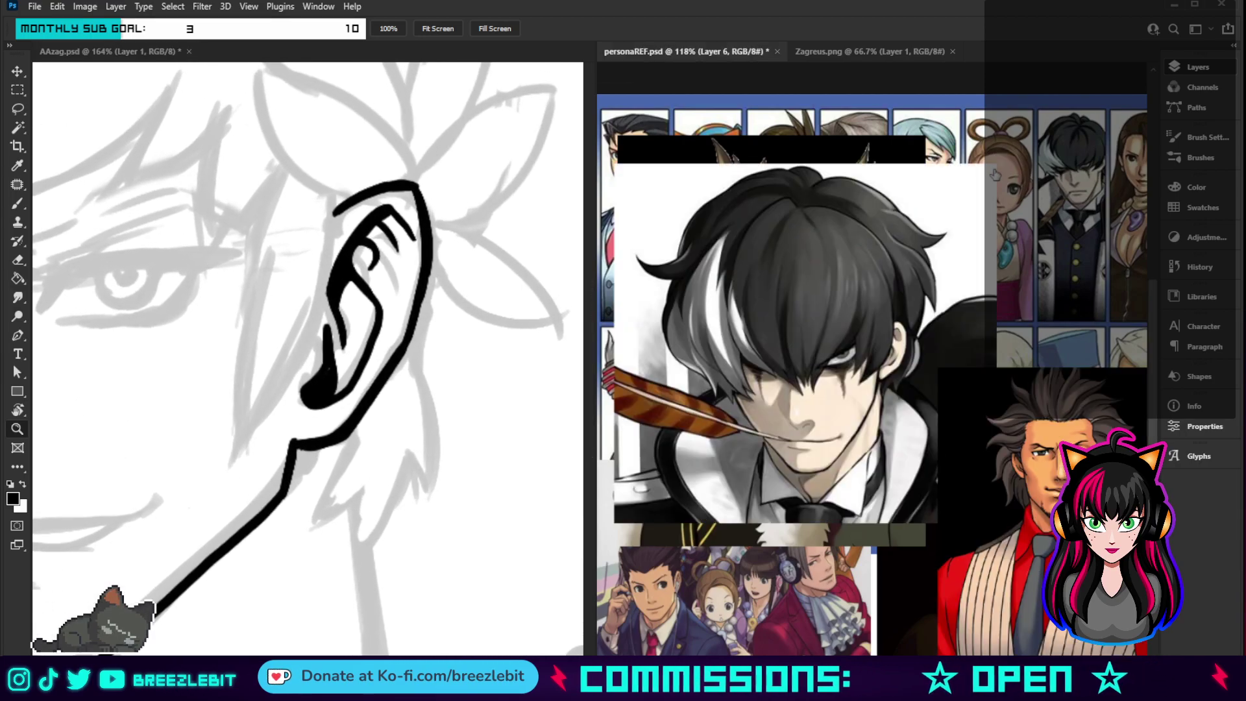
- Return to AAzag.psd and ink the spiky tuft of hair hanging behind and below the ear with the Brush
click(401, 480)
drag(403, 480, 409, 480)
key(b)
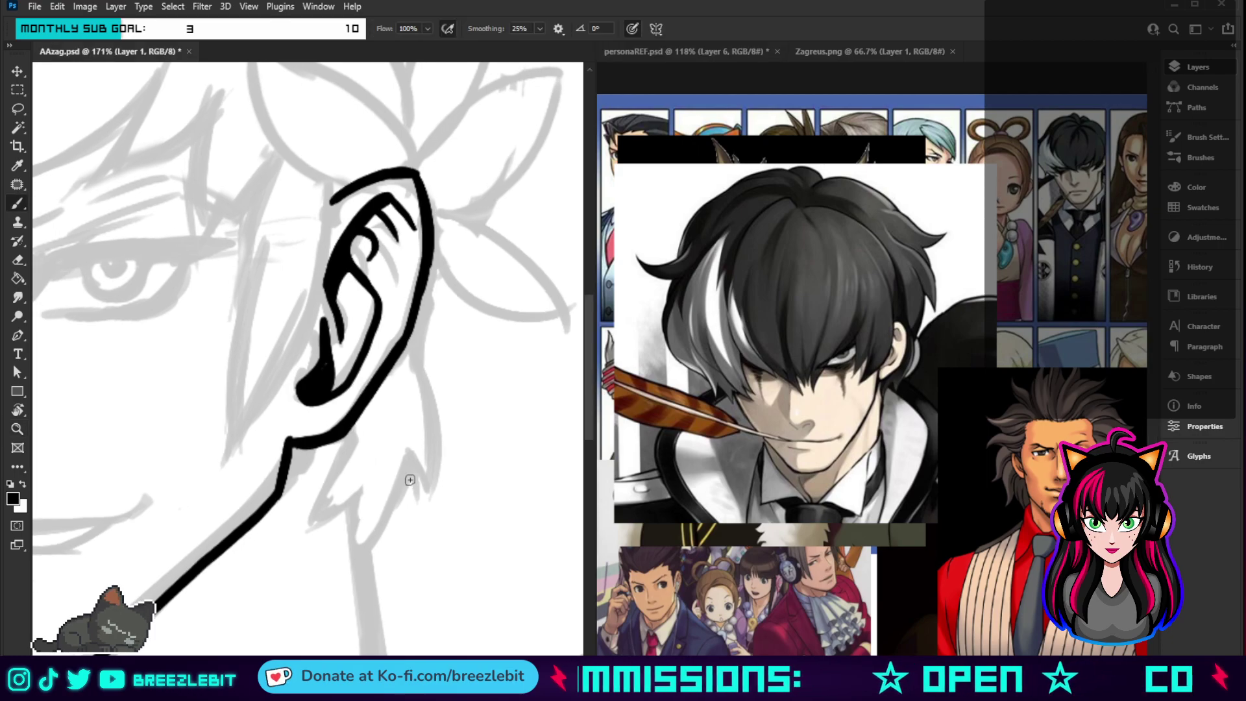
drag(350, 425, 311, 525)
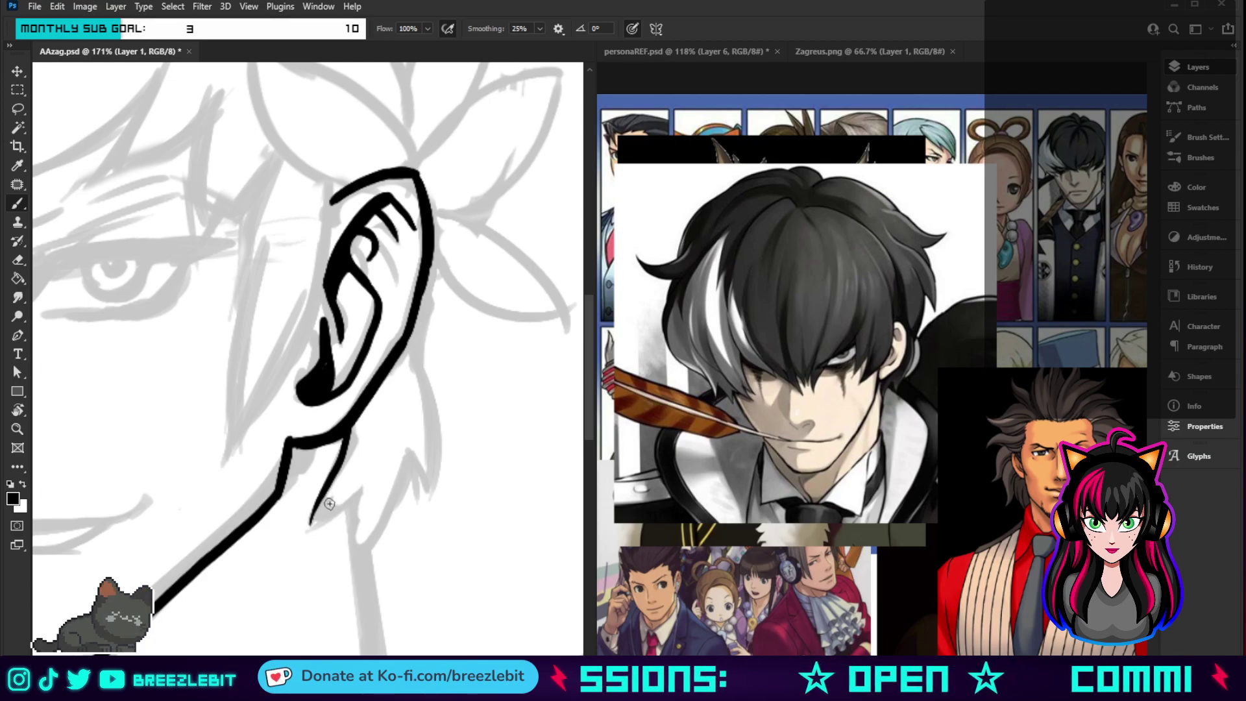
mouse_move(369, 486)
mouse_down()
mouse_move(306, 544)
mouse_move(346, 448)
mouse_up()
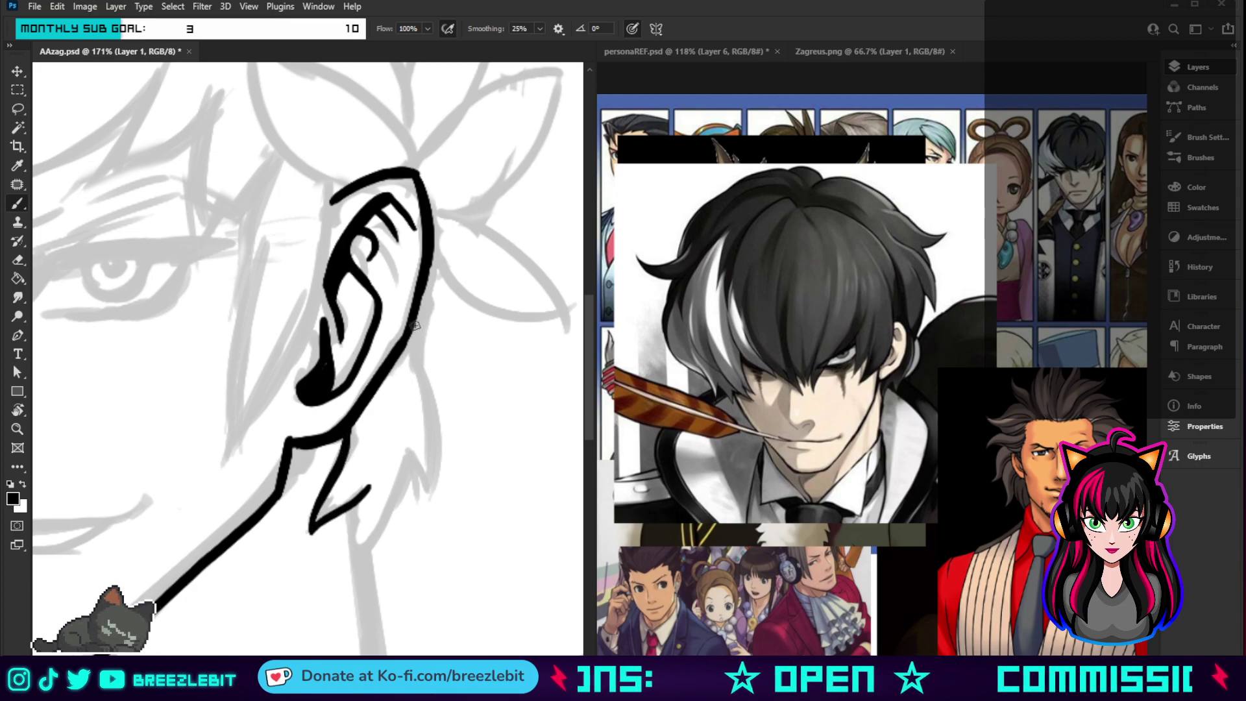
mouse_move(416, 331)
mouse_down()
mouse_move(435, 461)
mouse_move(421, 510)
mouse_up()
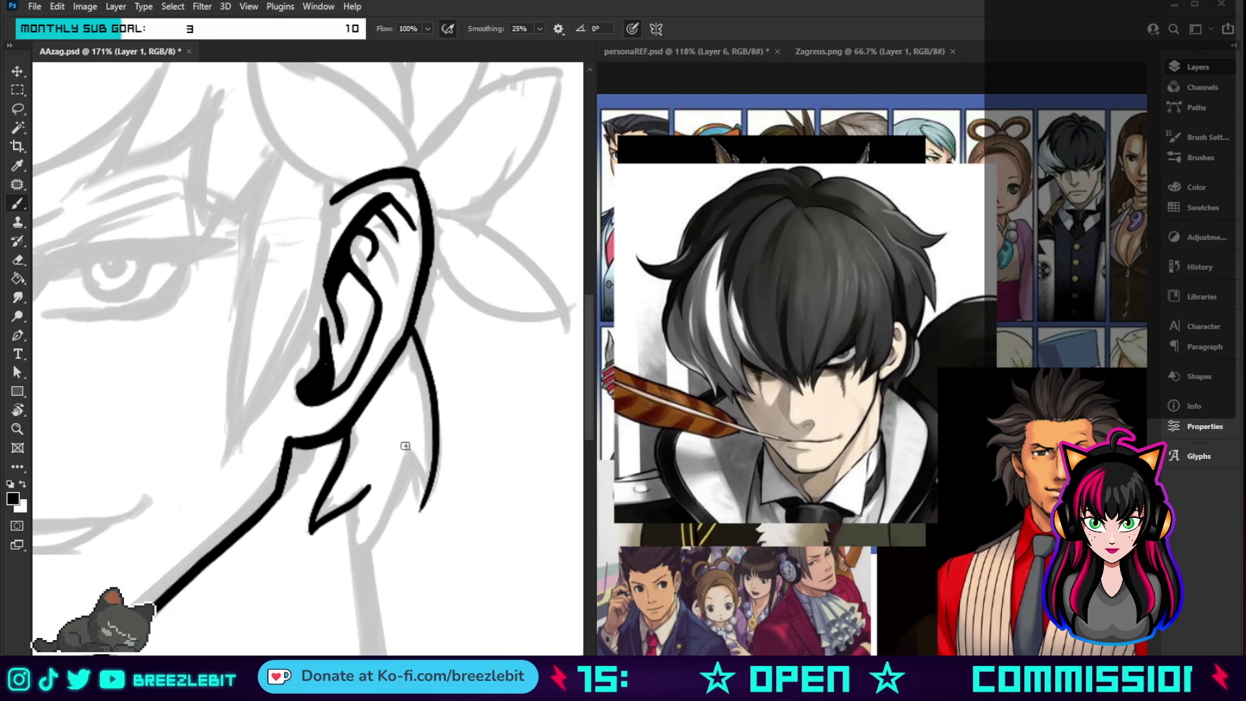
drag(404, 447, 421, 514)
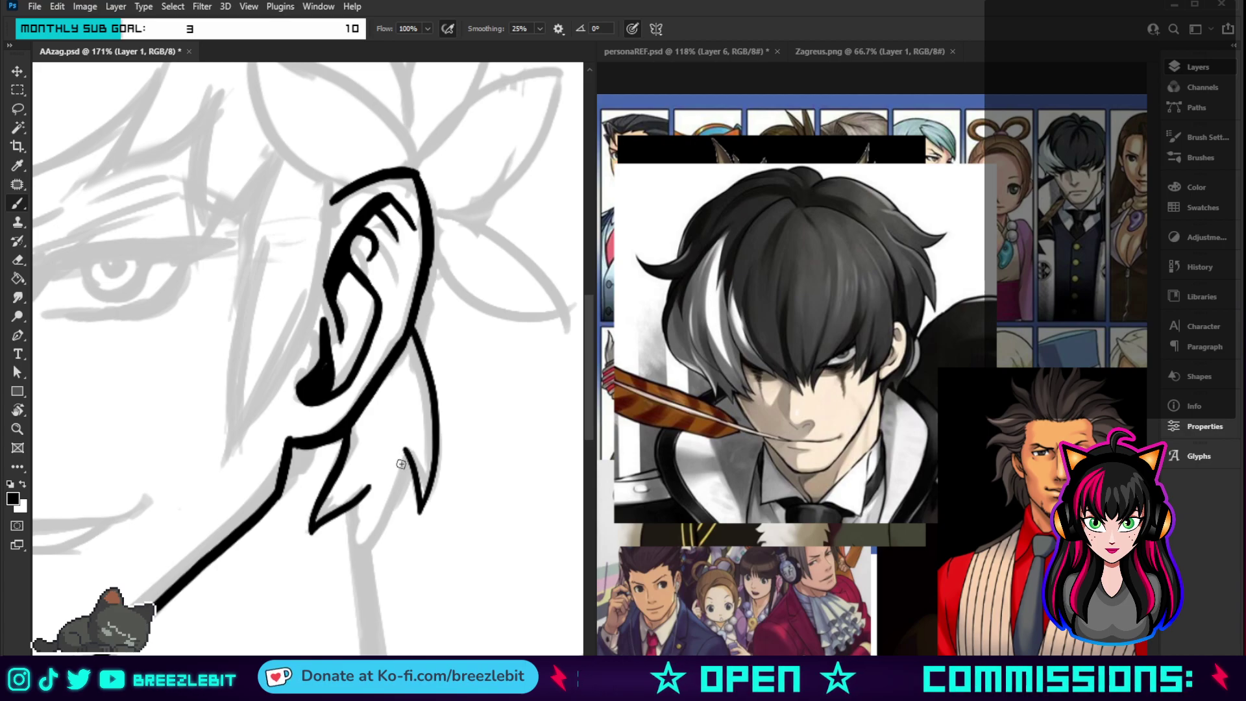
mouse_move(407, 448)
mouse_down()
mouse_move(385, 520)
mouse_move(351, 560)
mouse_move(369, 481)
mouse_up()
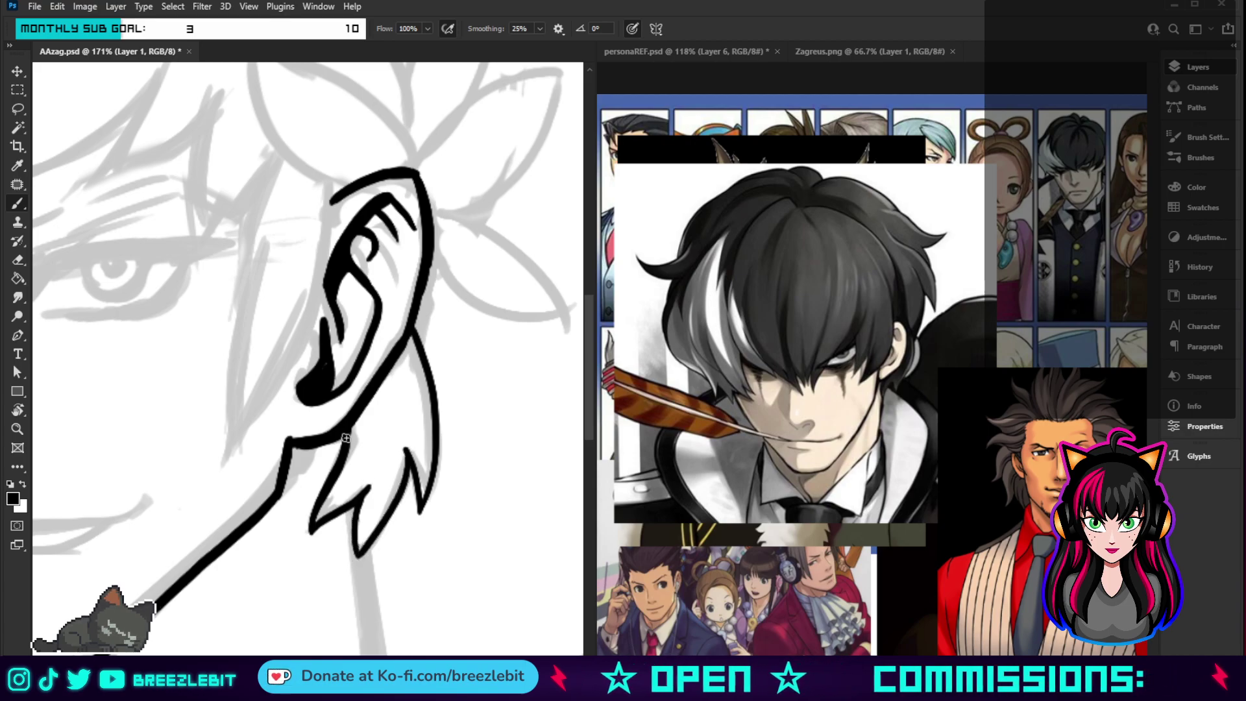
key(z)
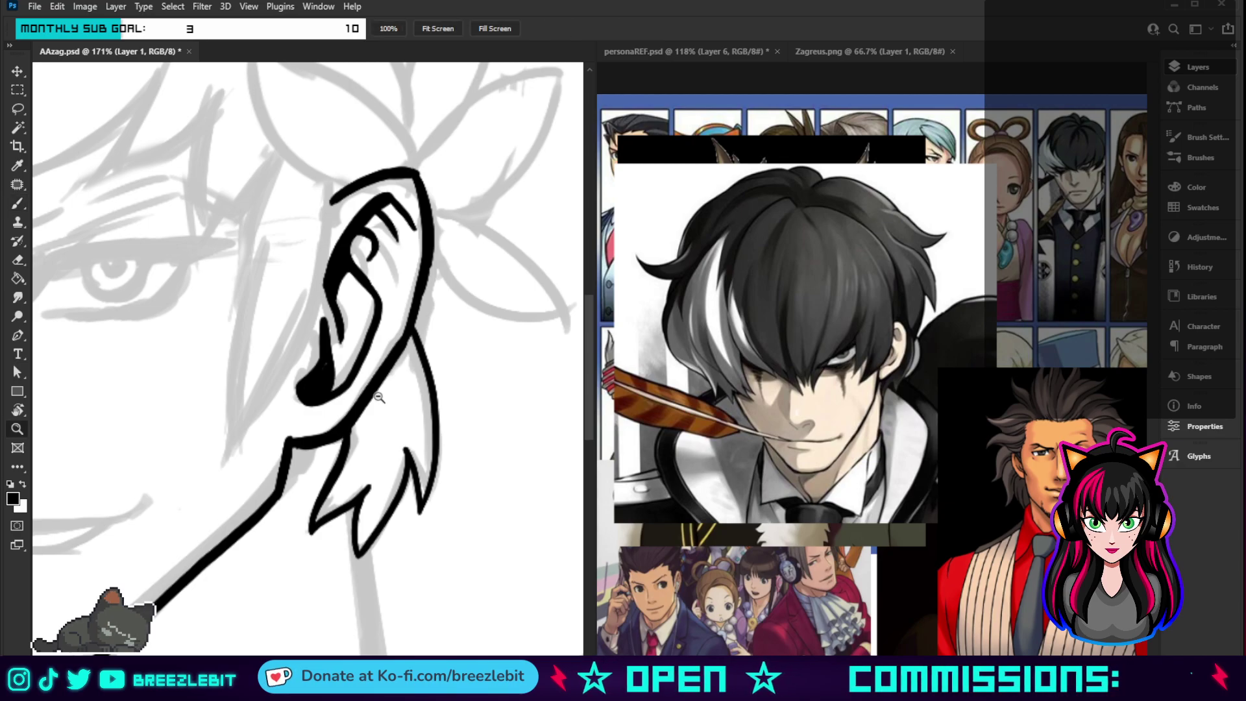
drag(379, 397, 361, 413)
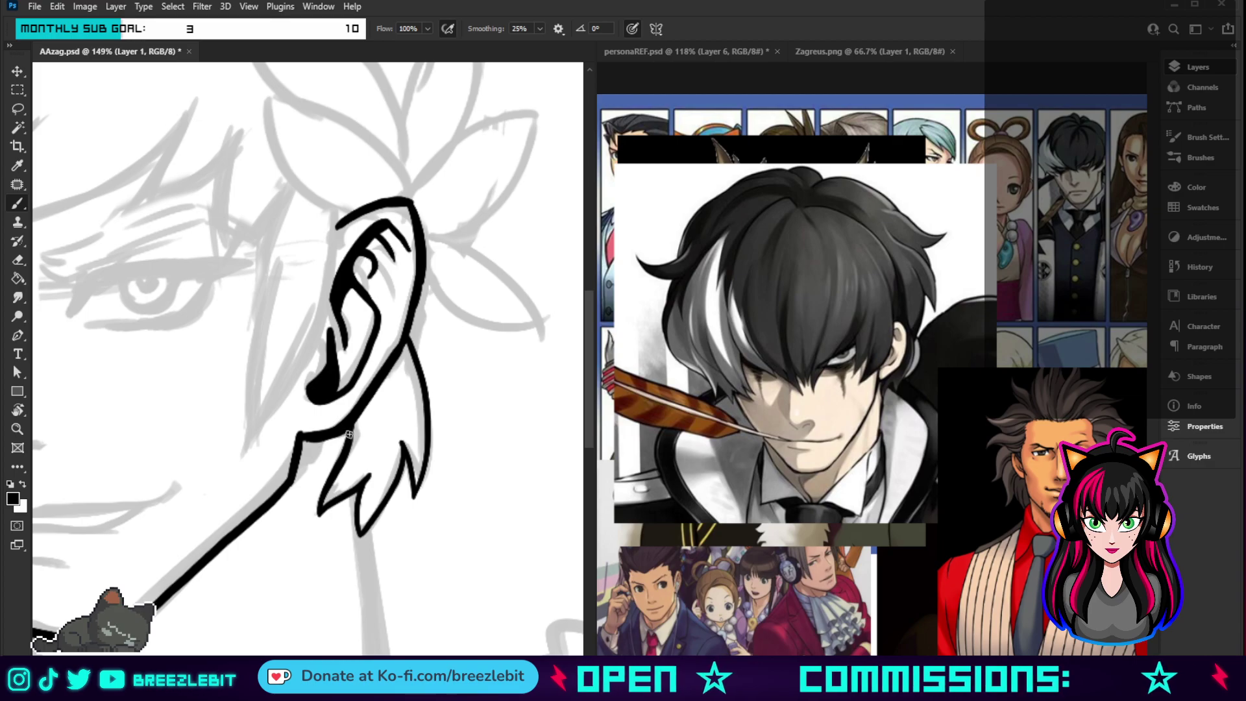
key(z)
drag(349, 435, 272, 540)
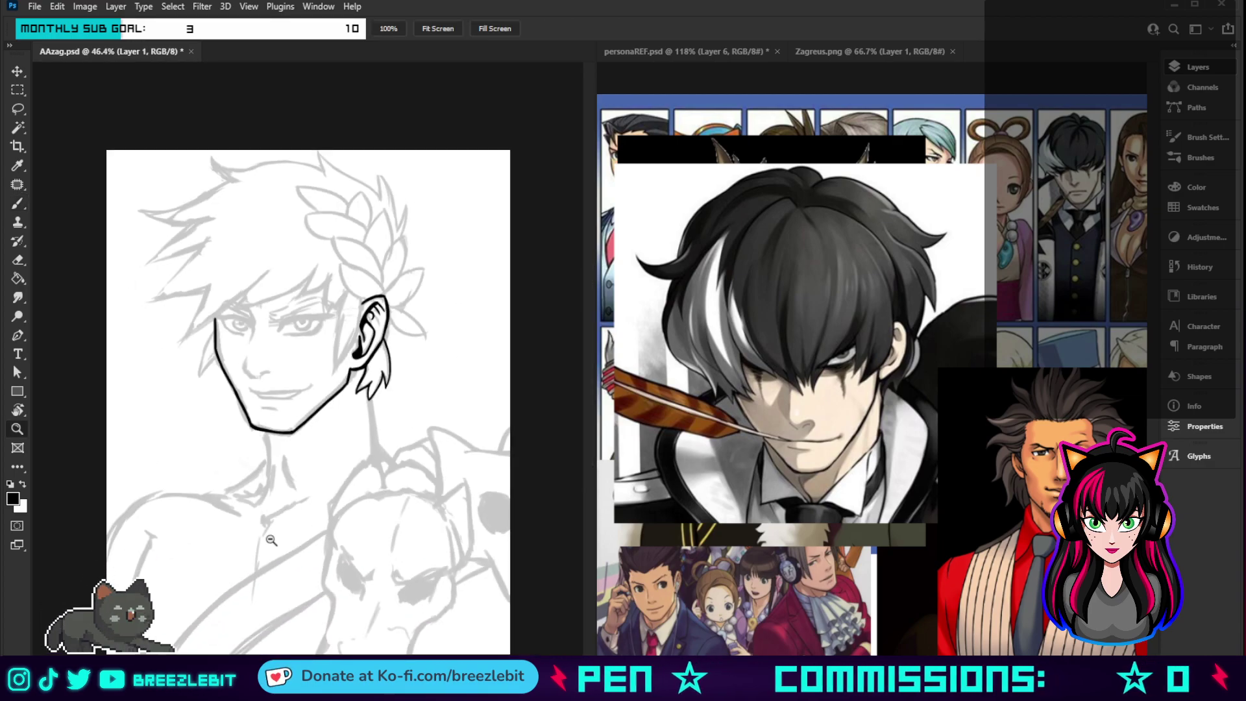
scroll(363, 390, up, 3)
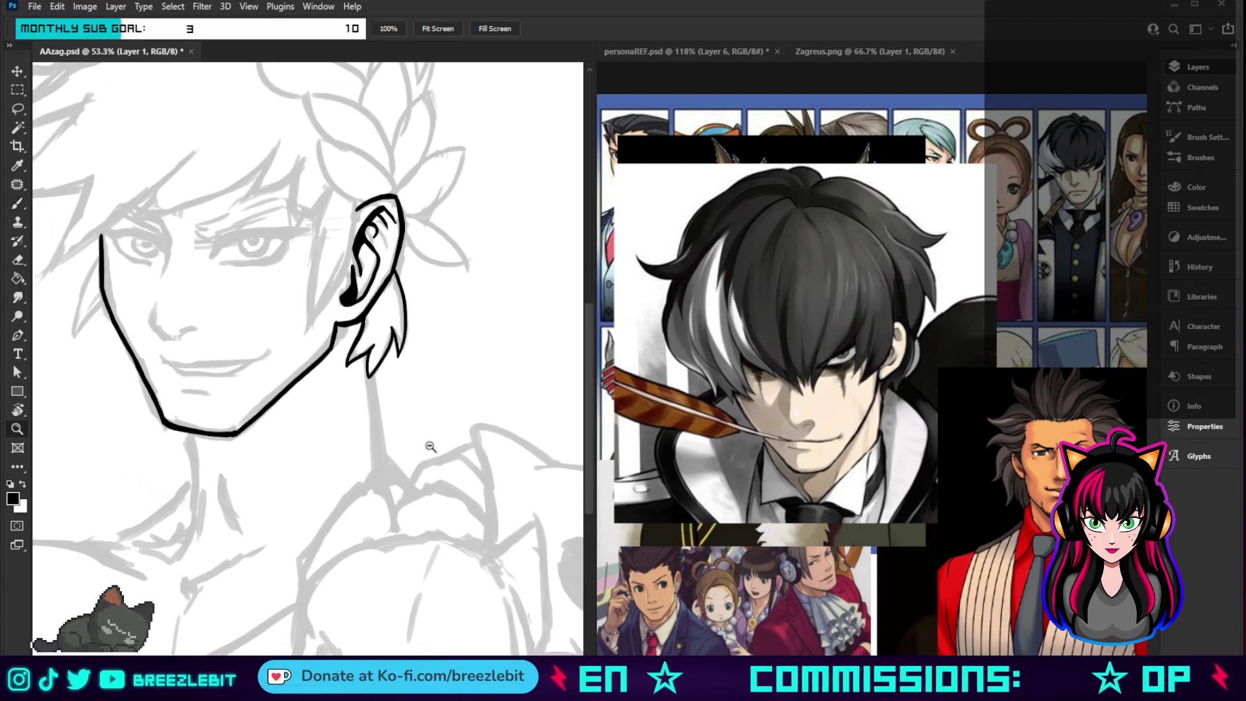
- Ink the side of the neck below the hair tuft and the pointed ear of the shoulder skull nearest the neck with the Brush
scroll(429, 448, up, 5)
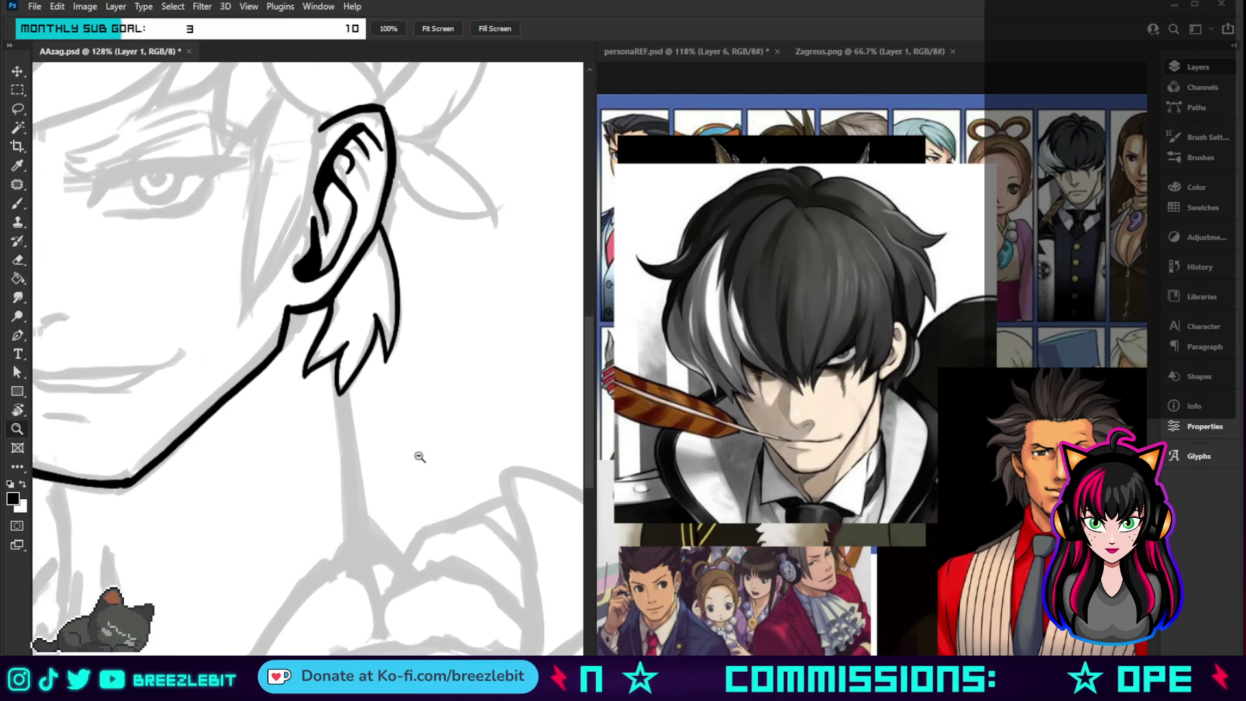
key(b)
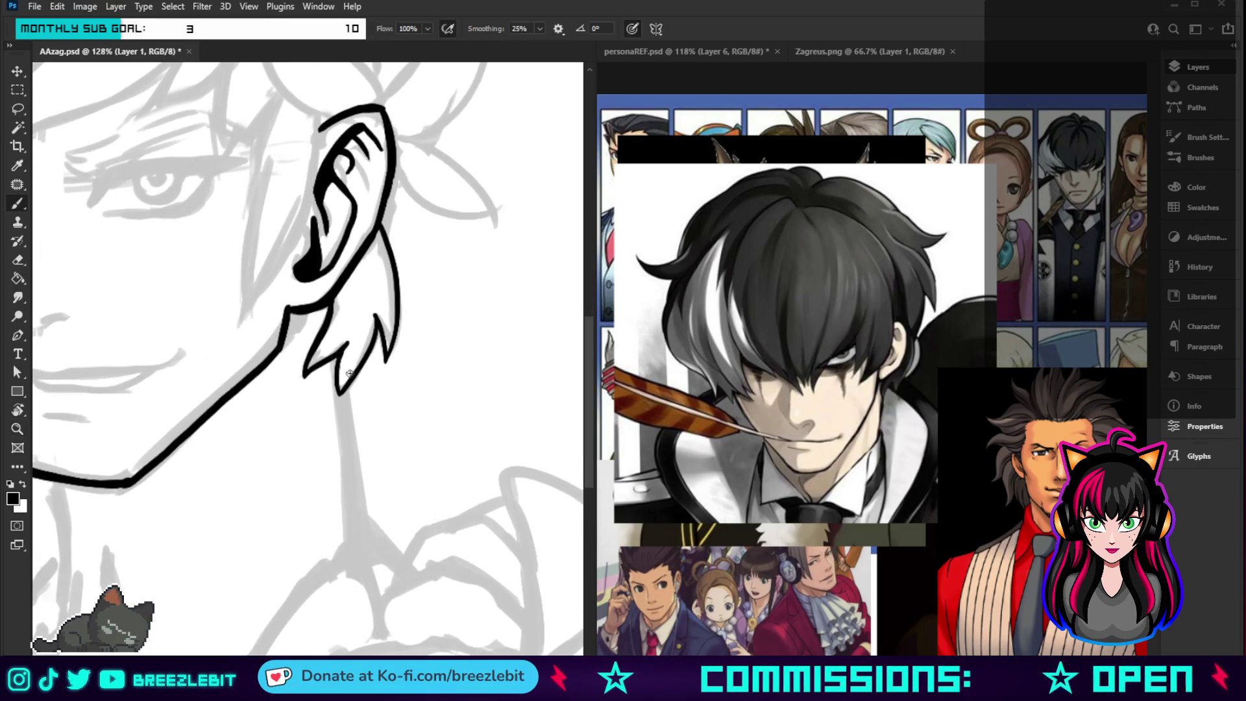
drag(342, 392, 356, 529)
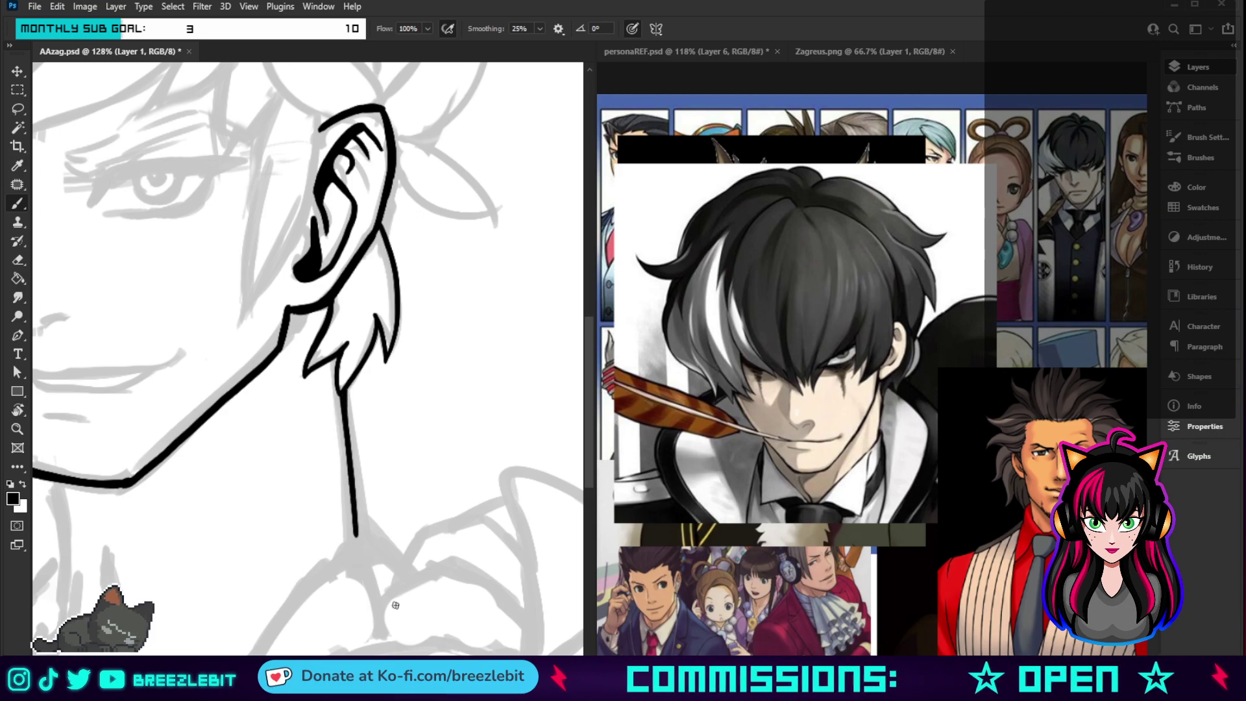
drag(395, 605, 449, 450)
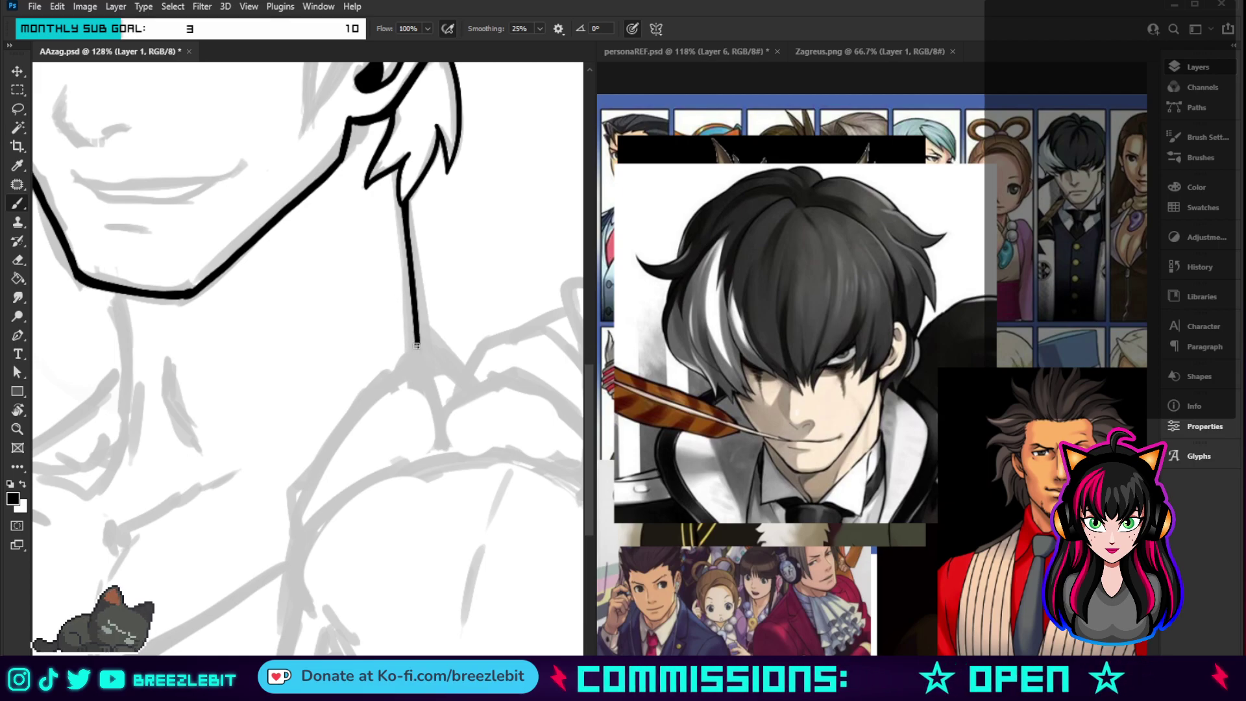
drag(410, 335, 444, 453)
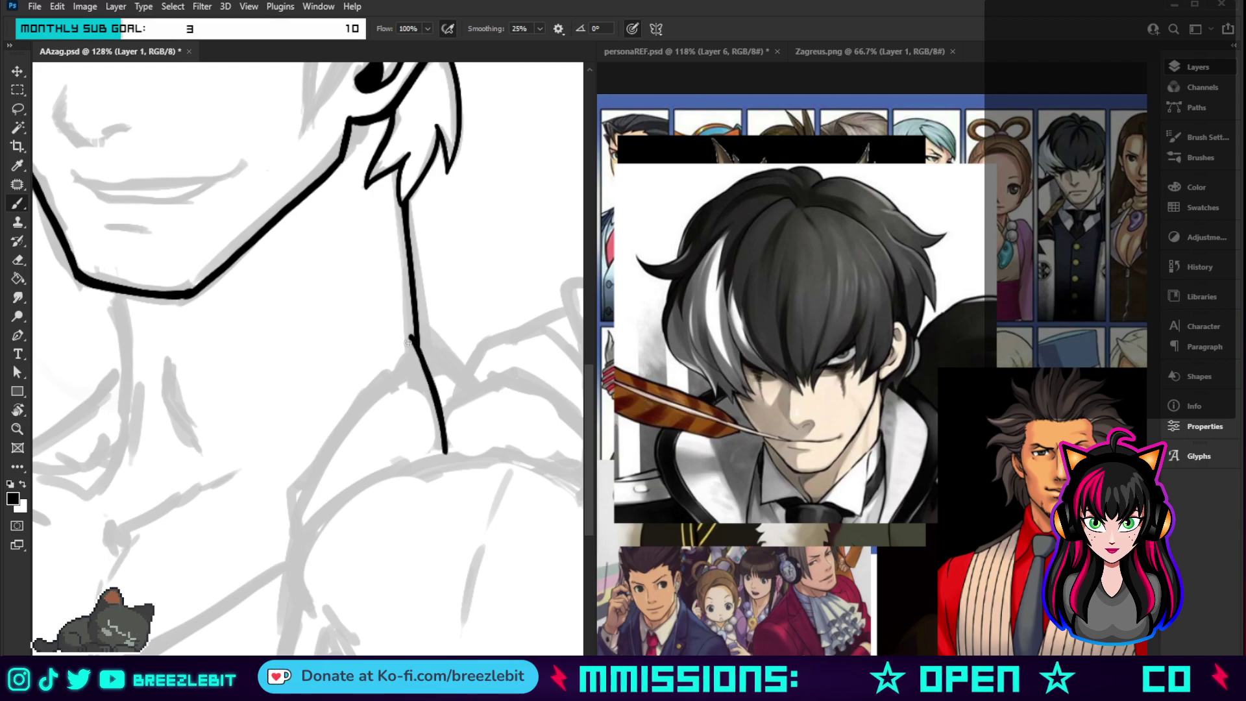
mouse_move(412, 337)
mouse_down()
mouse_move(303, 473)
mouse_move(296, 527)
mouse_up()
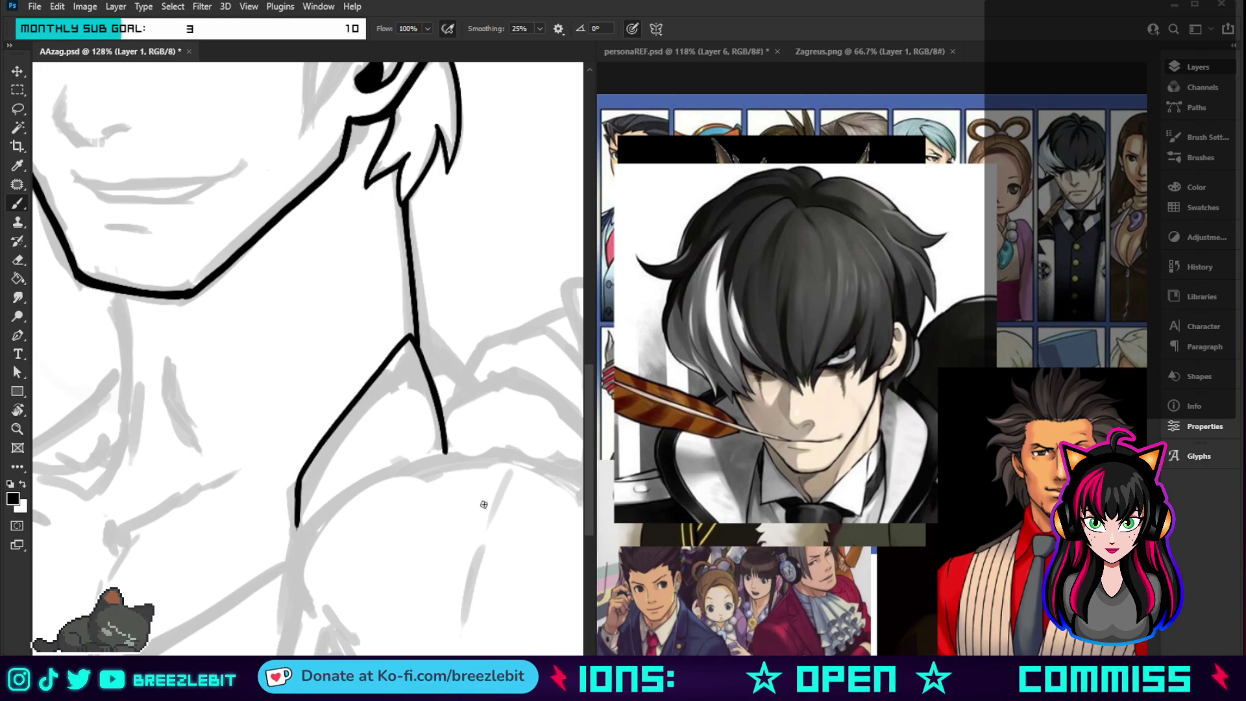
- Ink the shoulder skull's far pointed ear and the curved top of its cranium between the two ears
key(z)
drag(415, 523, 305, 519)
key(b)
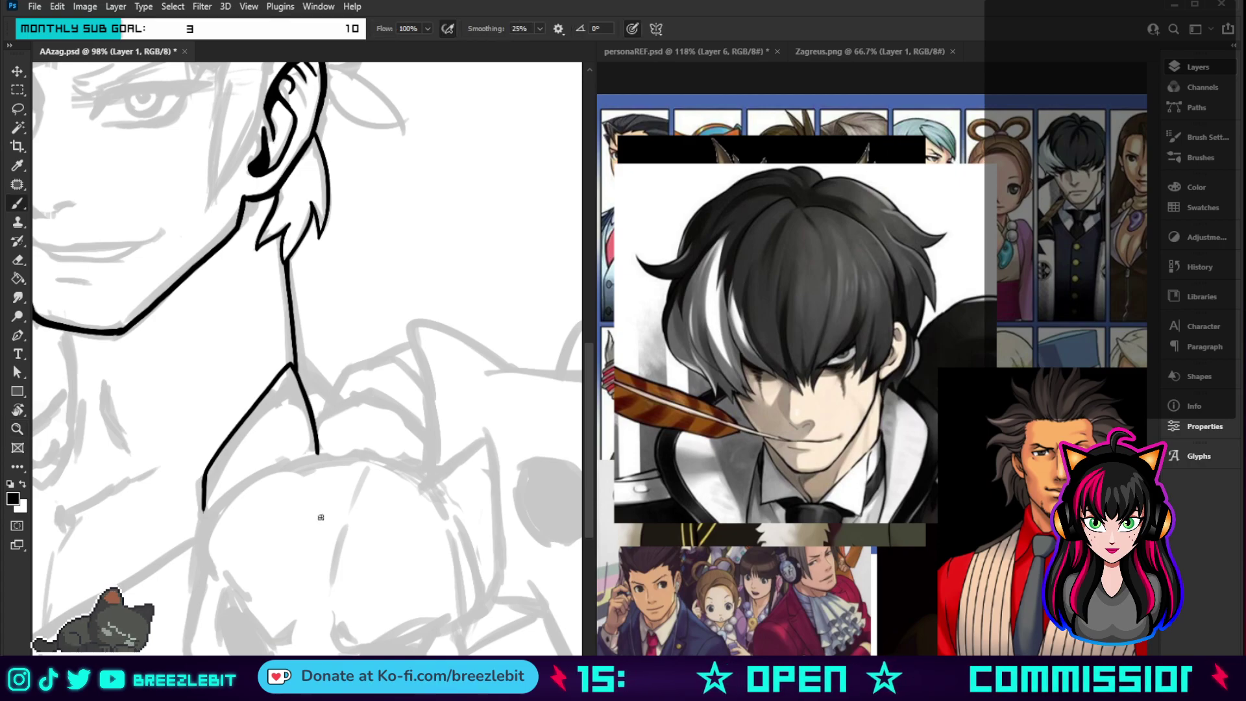
mouse_move(495, 414)
mouse_down()
mouse_move(431, 477)
mouse_move(494, 417)
mouse_move(511, 555)
mouse_move(490, 605)
mouse_up()
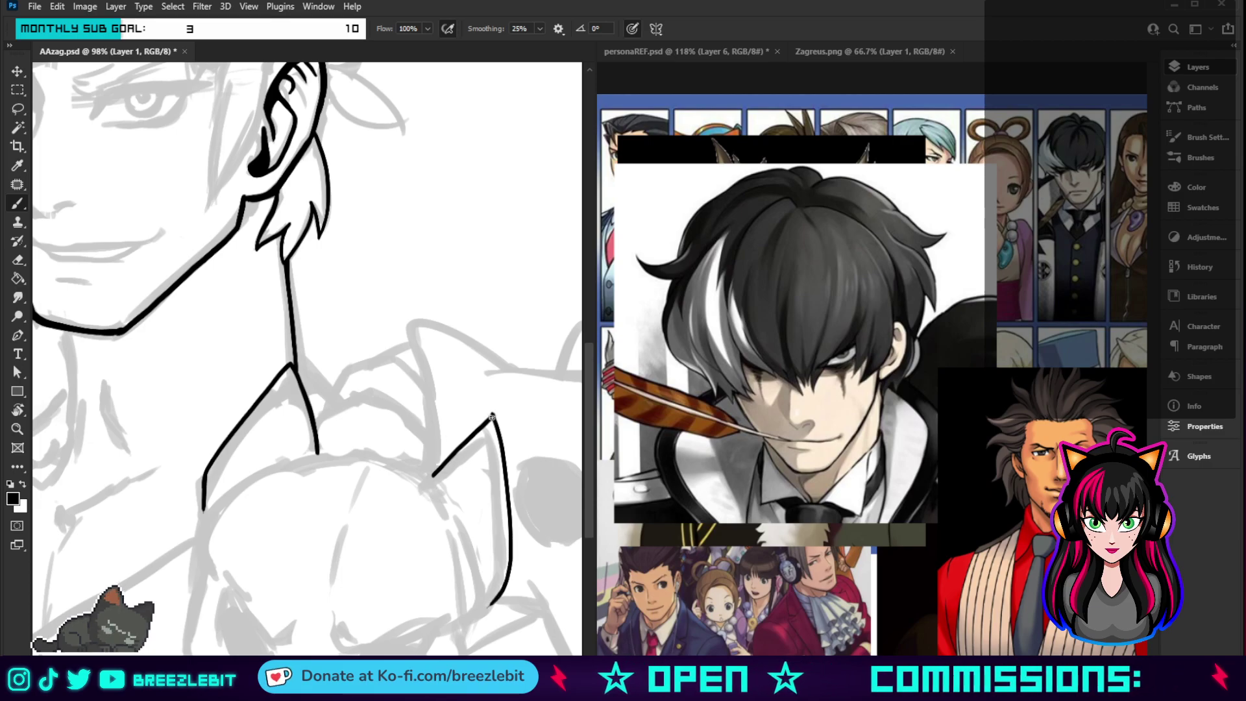
drag(492, 417, 424, 481)
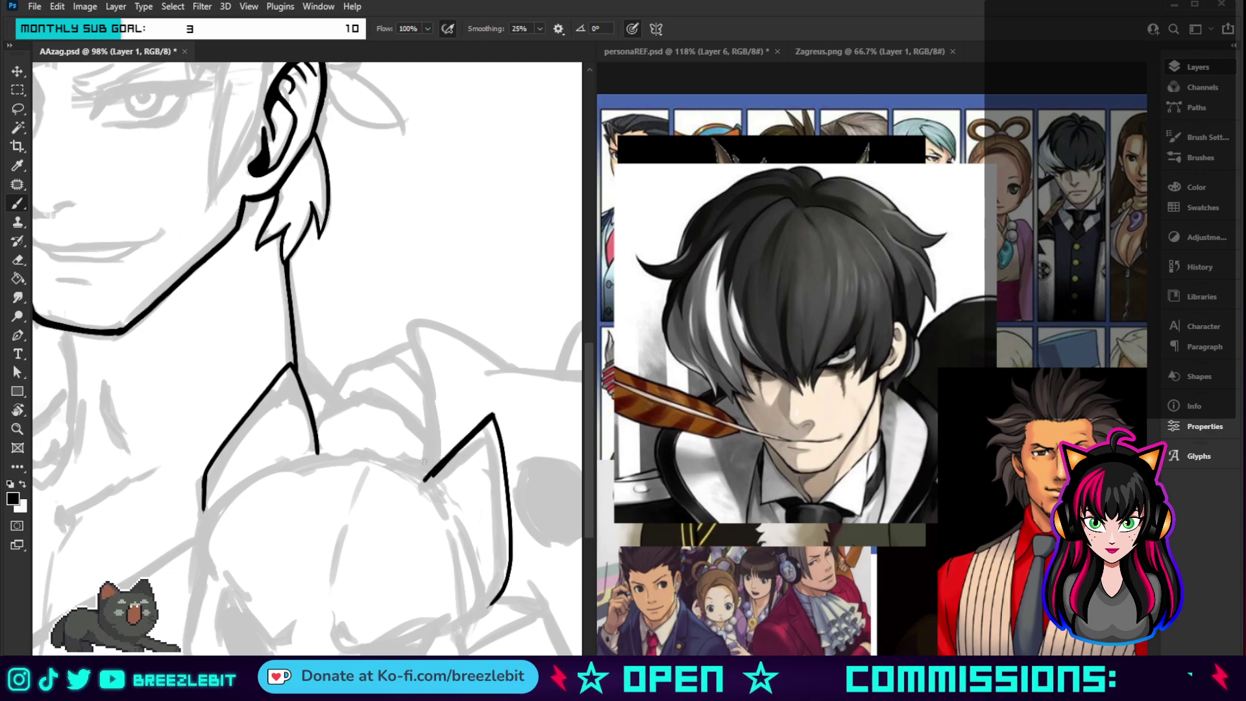
mouse_move(225, 498)
mouse_down()
mouse_move(303, 457)
mouse_move(367, 459)
mouse_move(434, 491)
mouse_move(467, 555)
mouse_up()
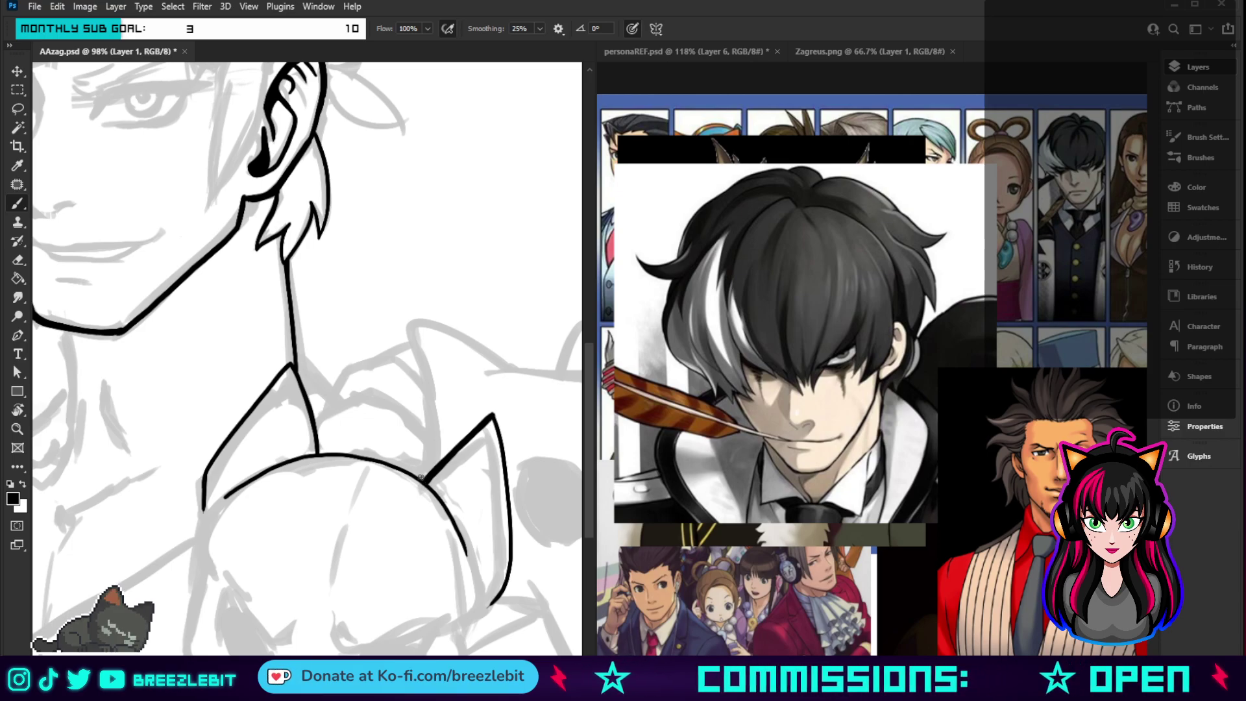
- Ink the short shoulder line at the neck's base, the peaked ridge between the skull's ears and the tall spike behind it
key(z)
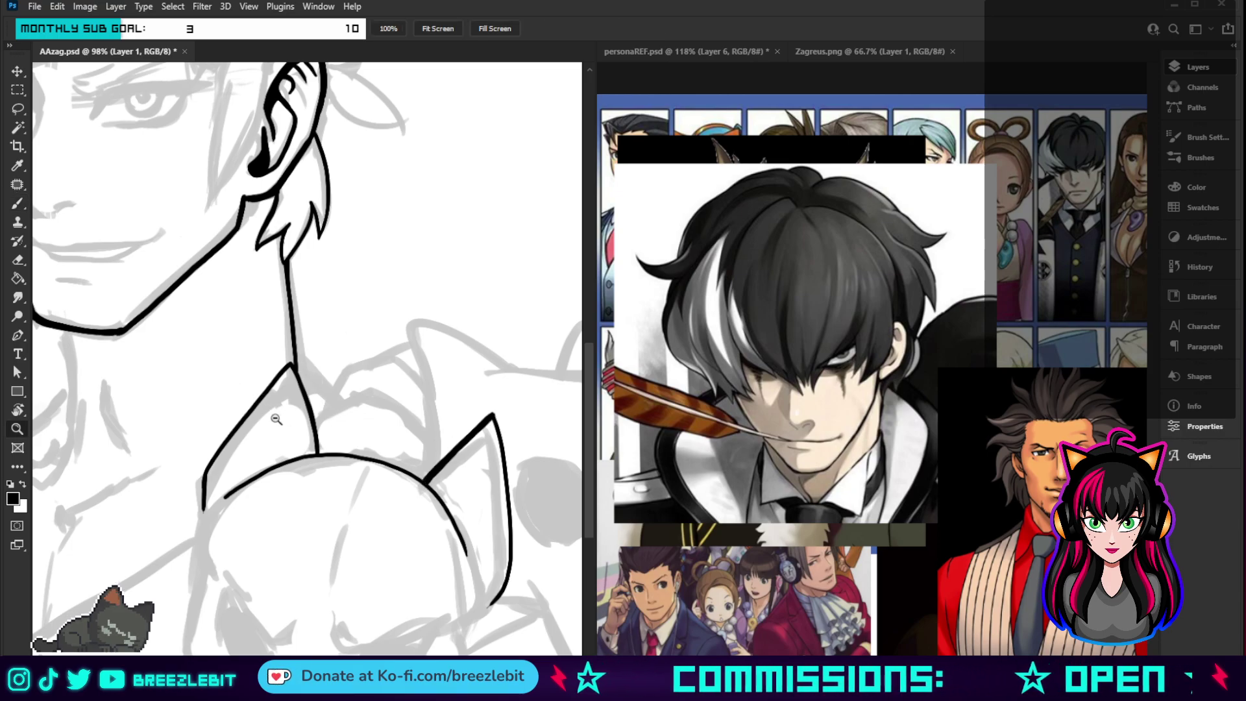
drag(276, 420, 238, 430)
drag(346, 519, 384, 484)
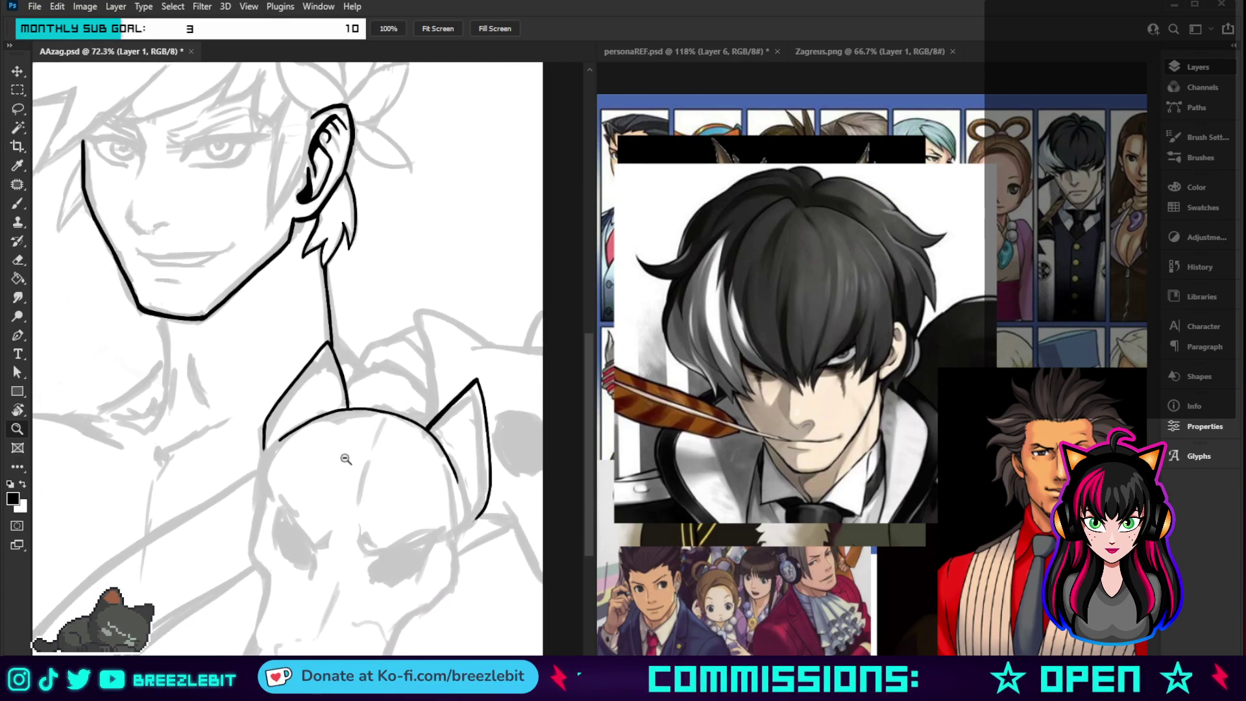
scroll(346, 459, up, 2)
key(b)
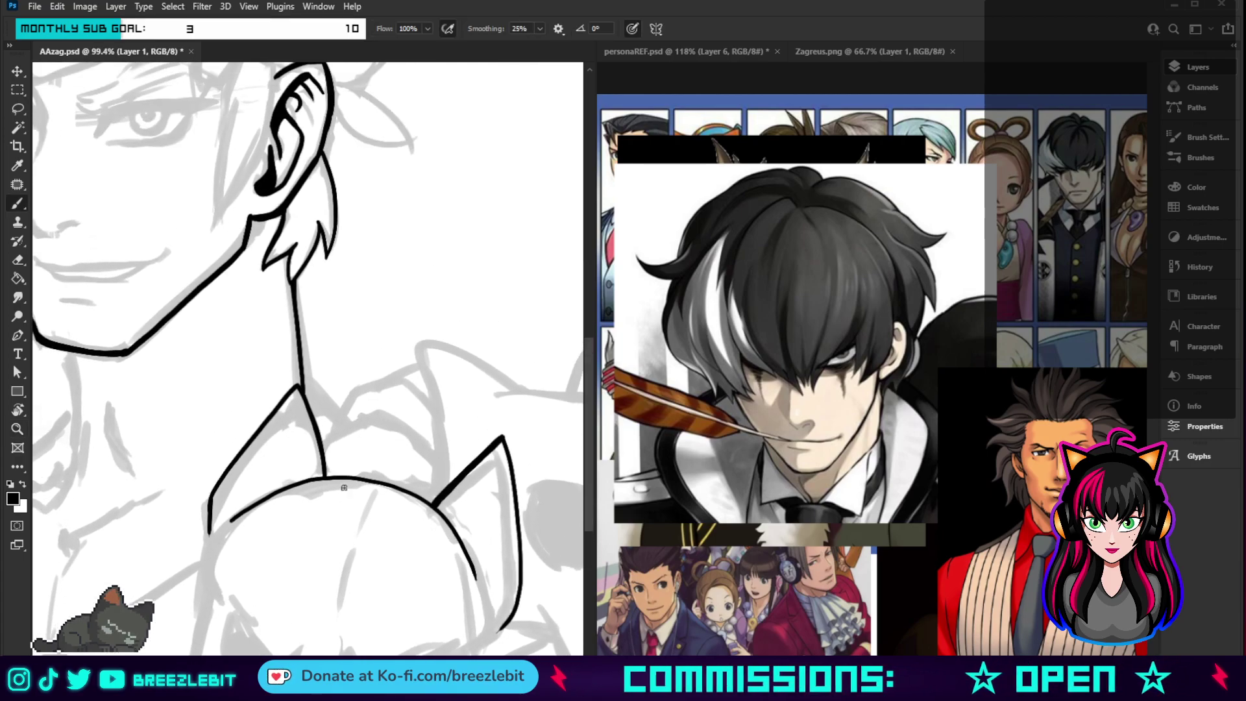
mouse_move(301, 376)
mouse_down()
mouse_move(331, 407)
mouse_move(377, 414)
mouse_move(329, 433)
mouse_move(431, 449)
mouse_up()
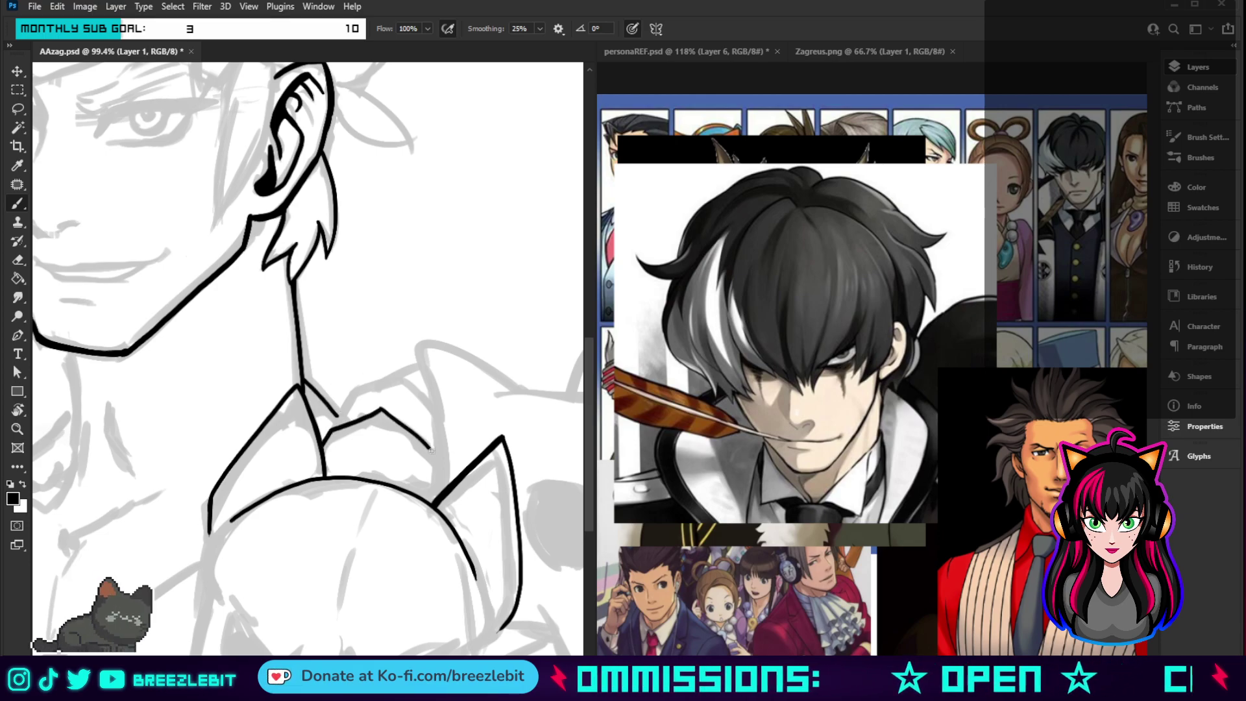
mouse_move(412, 342)
mouse_down()
mouse_move(433, 409)
mouse_move(430, 507)
mouse_up()
drag(409, 338, 527, 392)
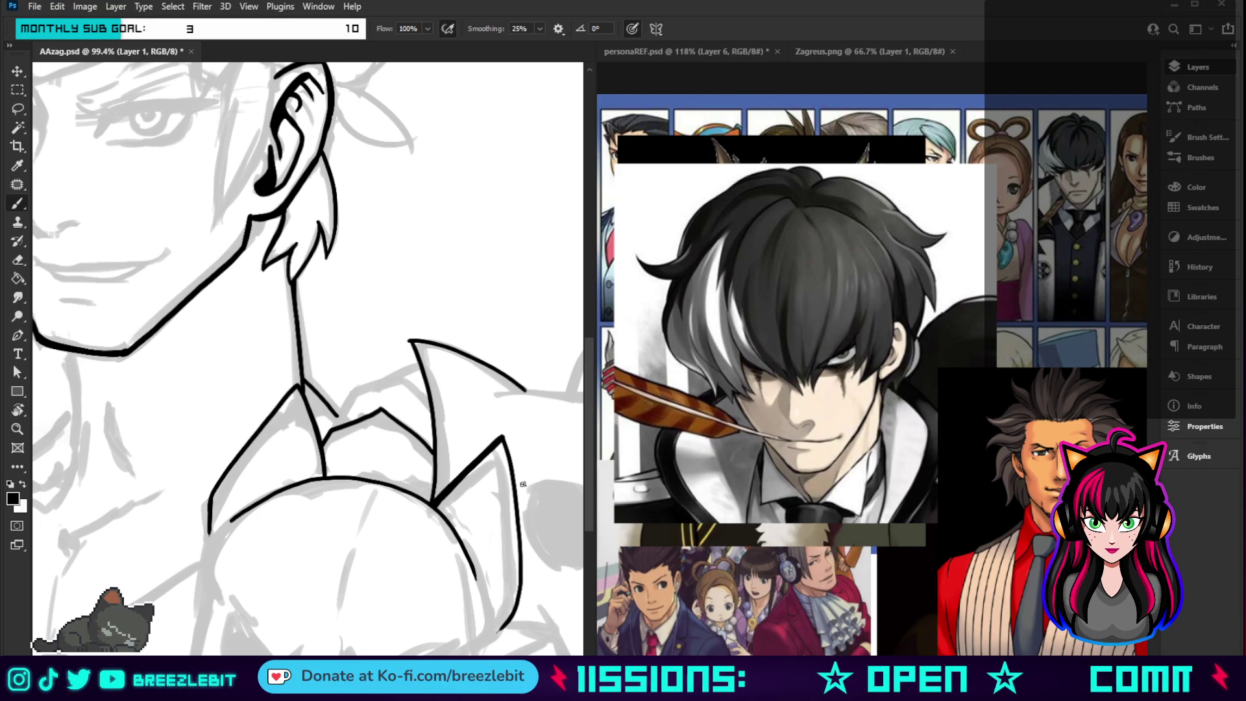
- Ink the shoulder curves running from the tall spike to the canvas edge and the upper ridges between neck and spike
scroll(524, 483, right, 3)
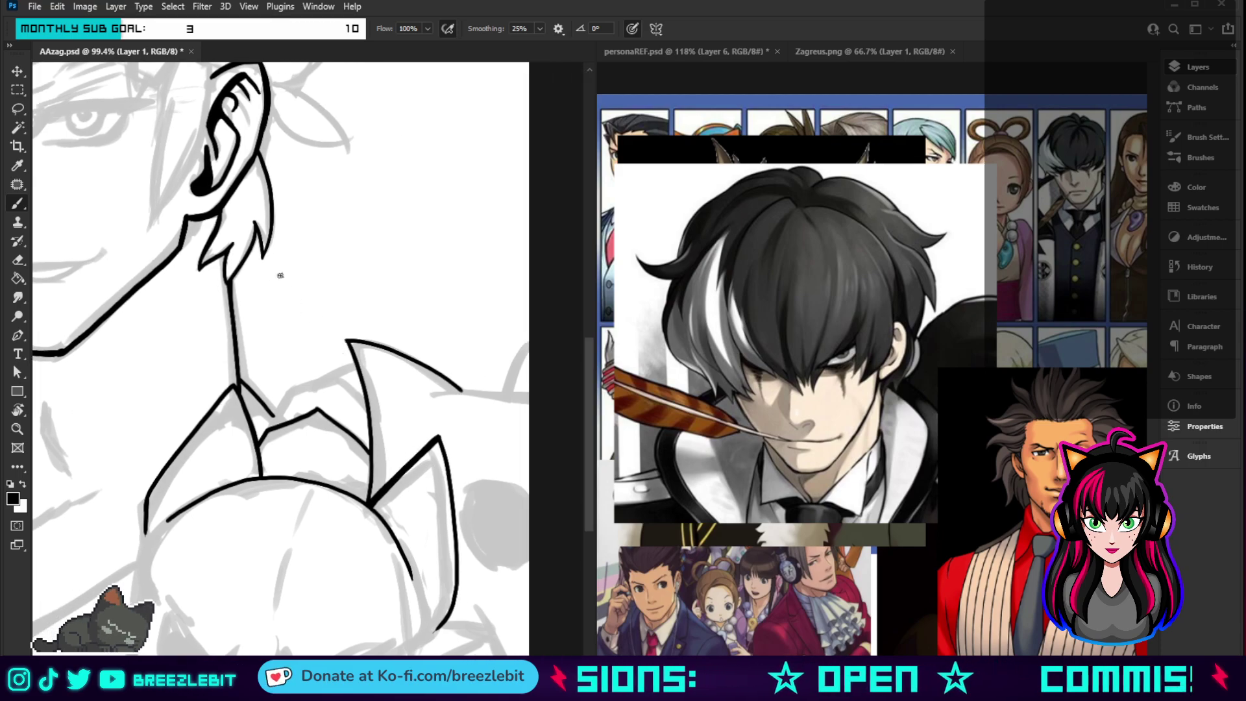
drag(328, 356, 261, 356)
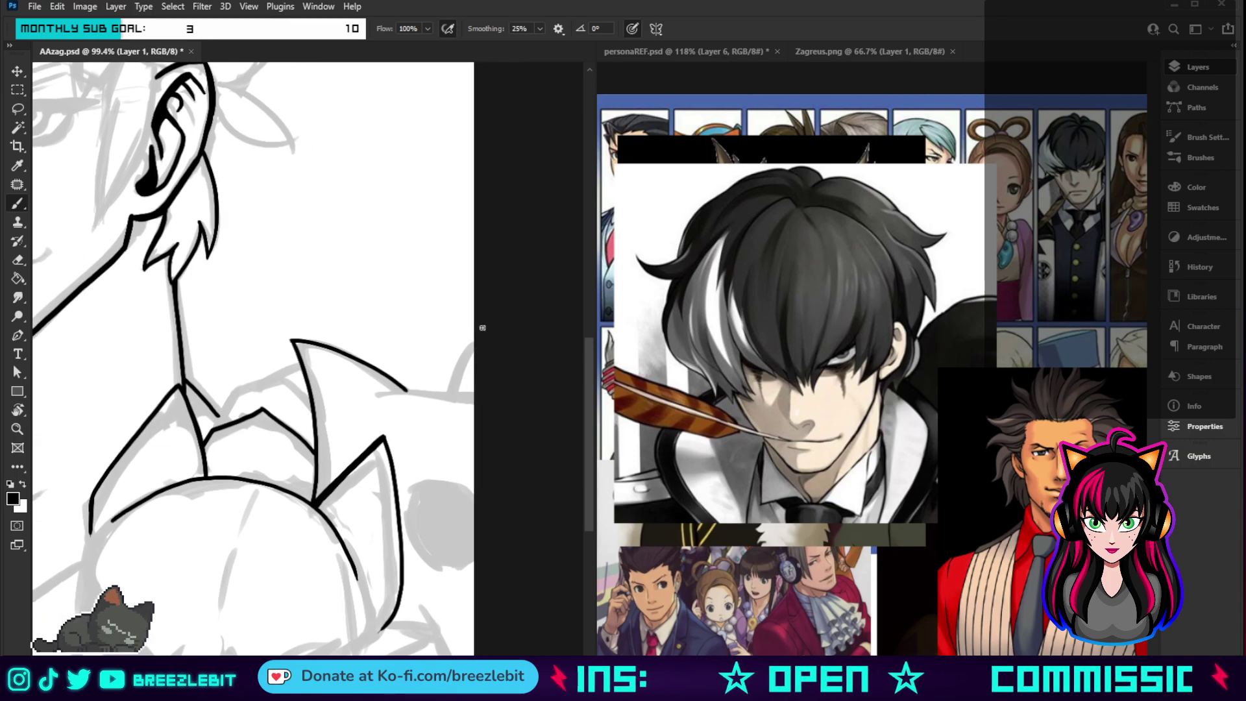
mouse_move(477, 331)
mouse_down()
mouse_move(449, 394)
mouse_move(384, 394)
mouse_move(475, 397)
mouse_up()
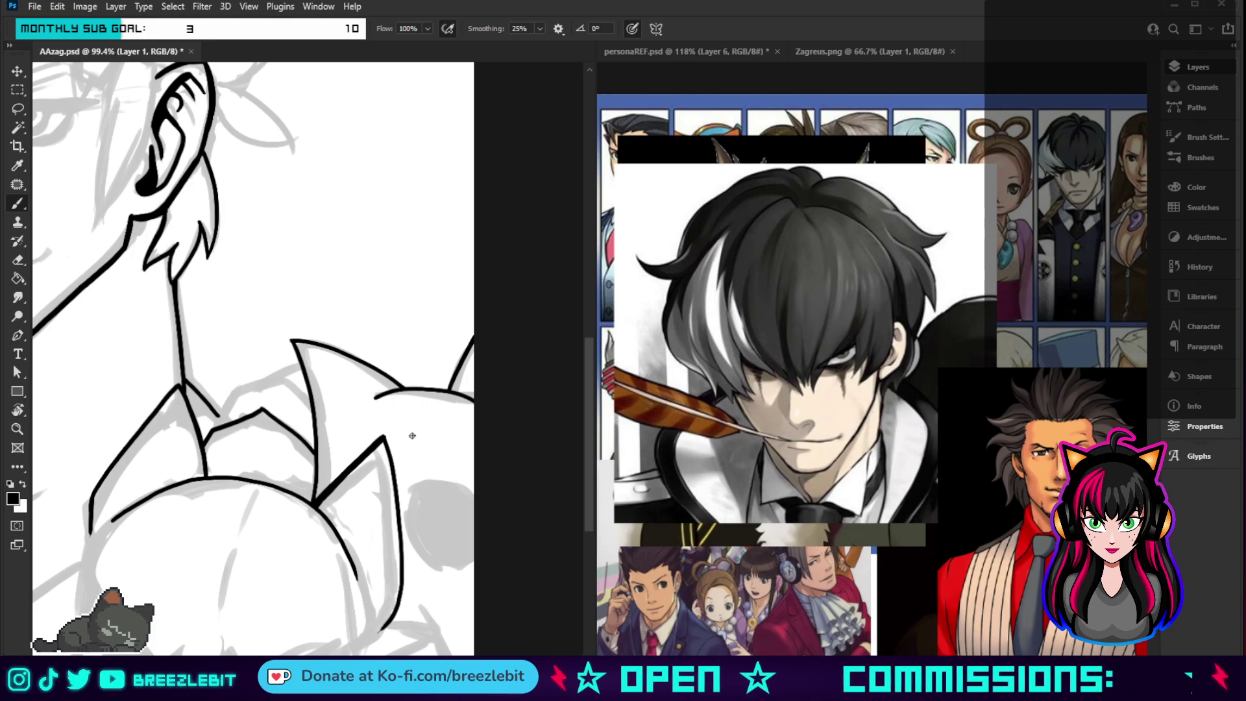
drag(235, 390, 207, 437)
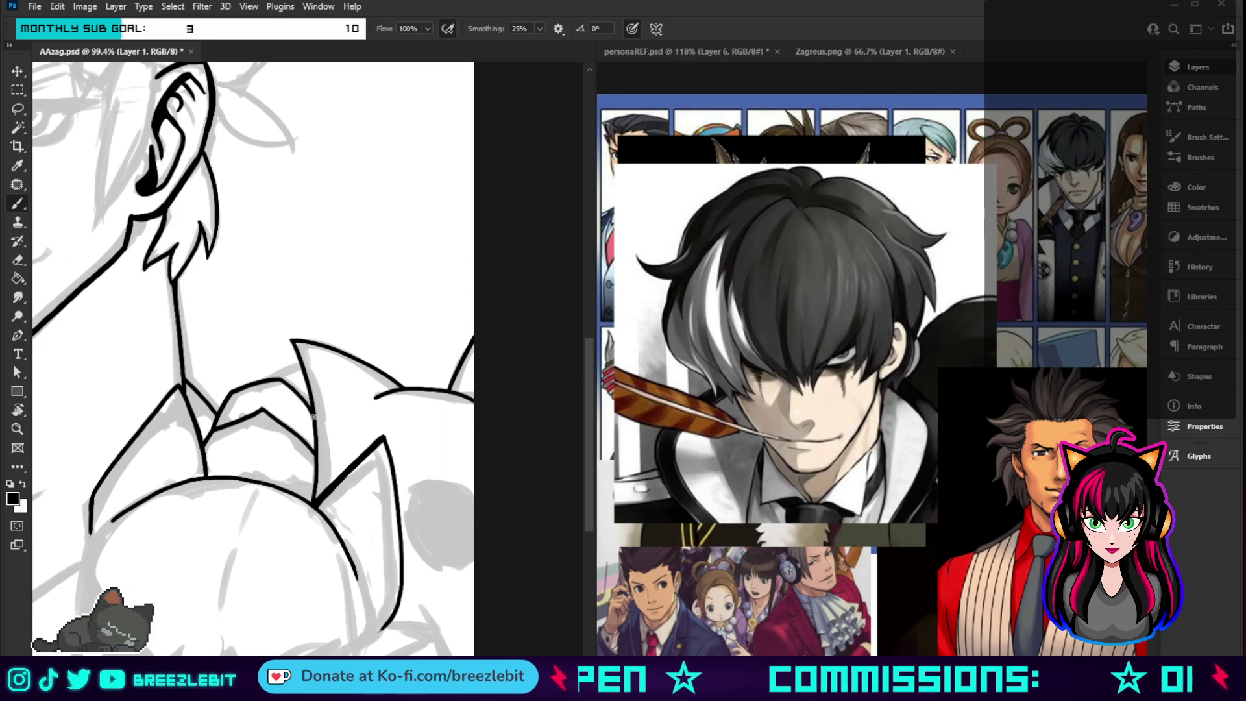
drag(263, 378, 289, 362)
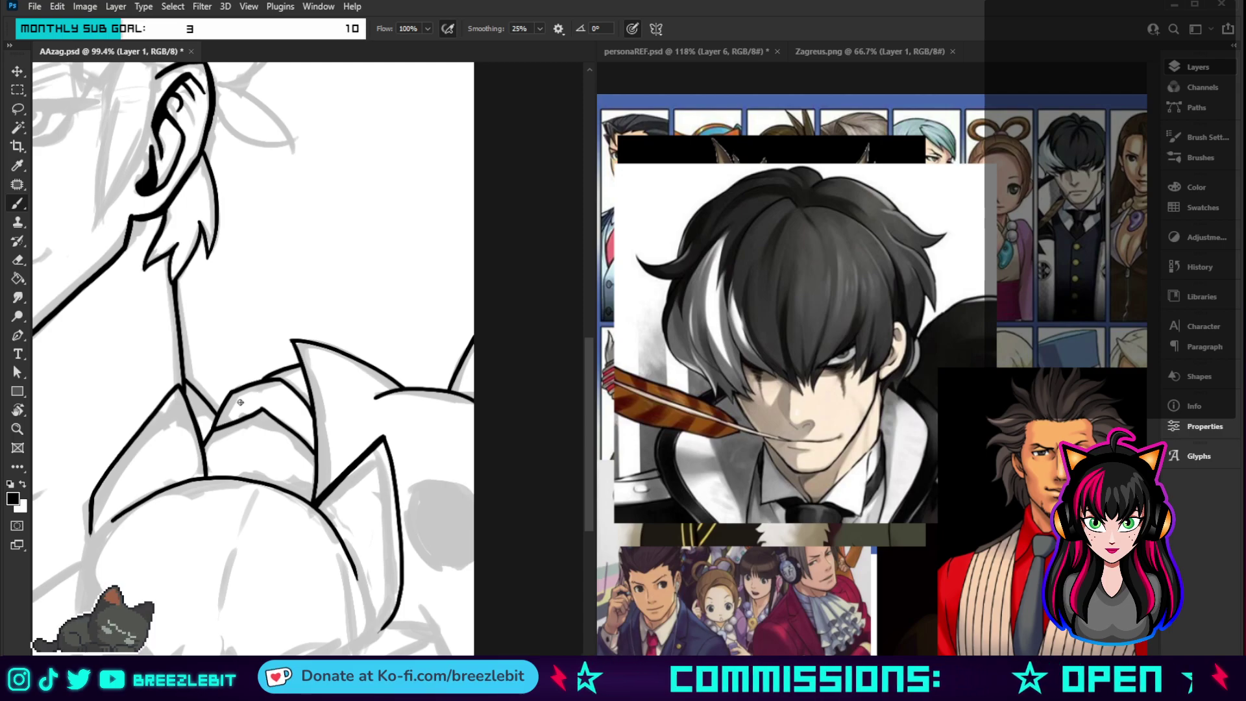
- Extend the skull's cranium outline from below the near ear down its left side
key(z)
mouse_move(455, 442)
mouse_down()
mouse_move(380, 442)
mouse_move(424, 441)
mouse_up()
key(space)
drag(365, 550, 405, 563)
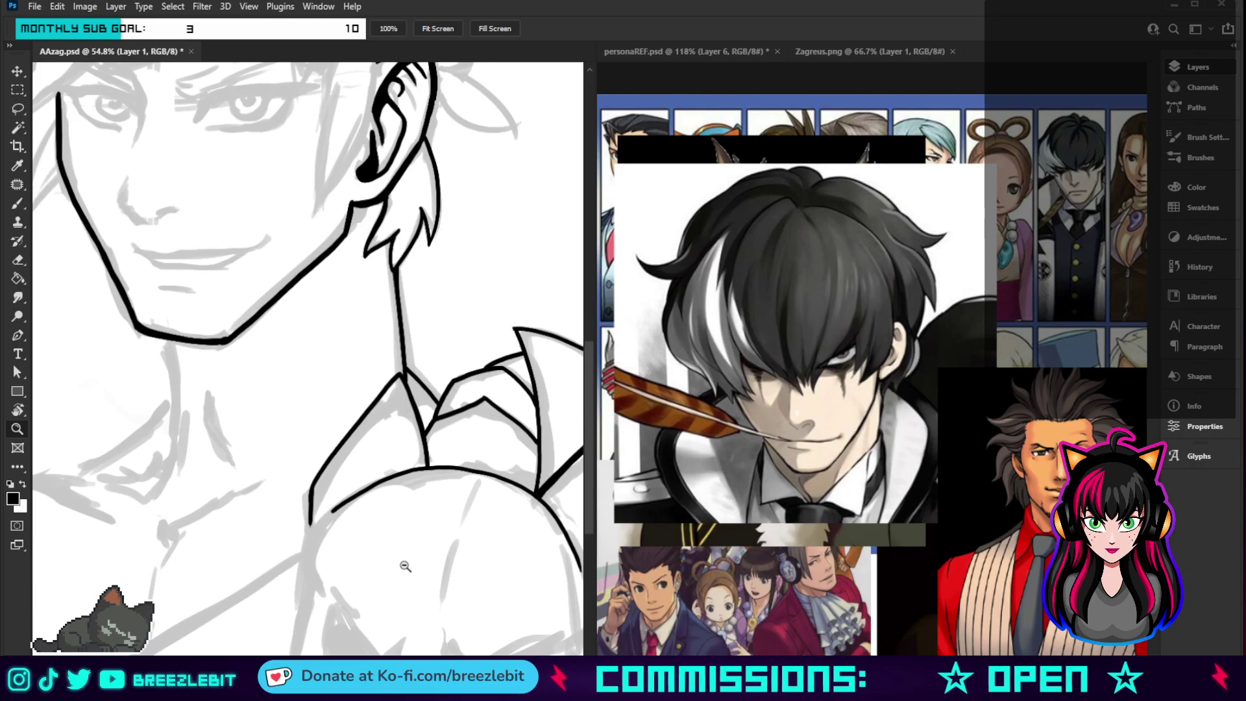
key(b)
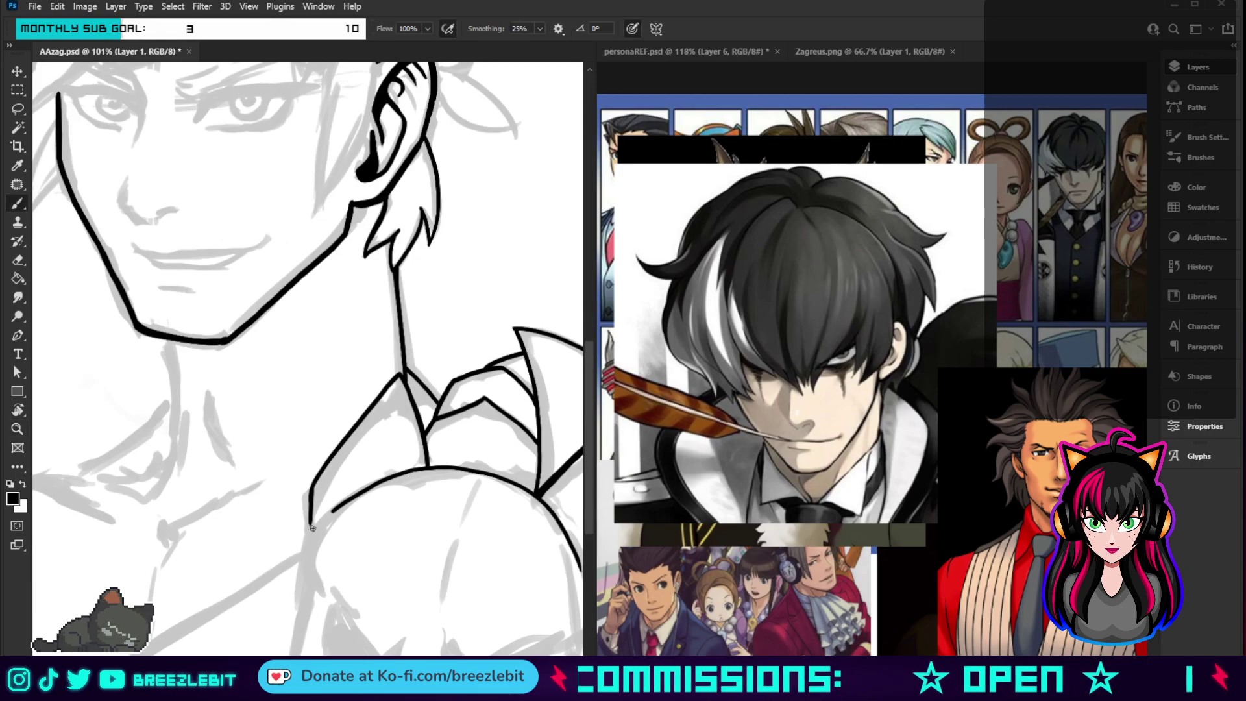
drag(320, 519, 293, 596)
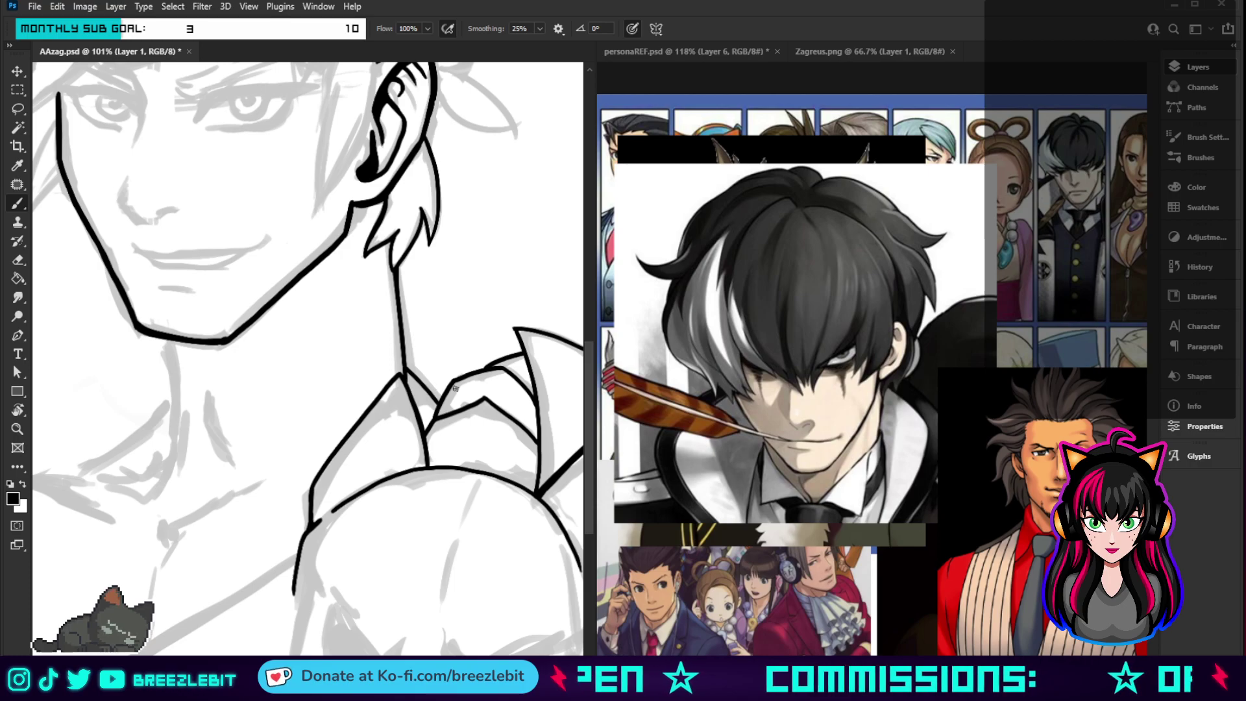
- Show the Zagreus.png reference and ink the outer contour of the skull's right cheek below the far ear in AAzag.psd
drag(375, 456, 224, 292)
drag(460, 527, 466, 504)
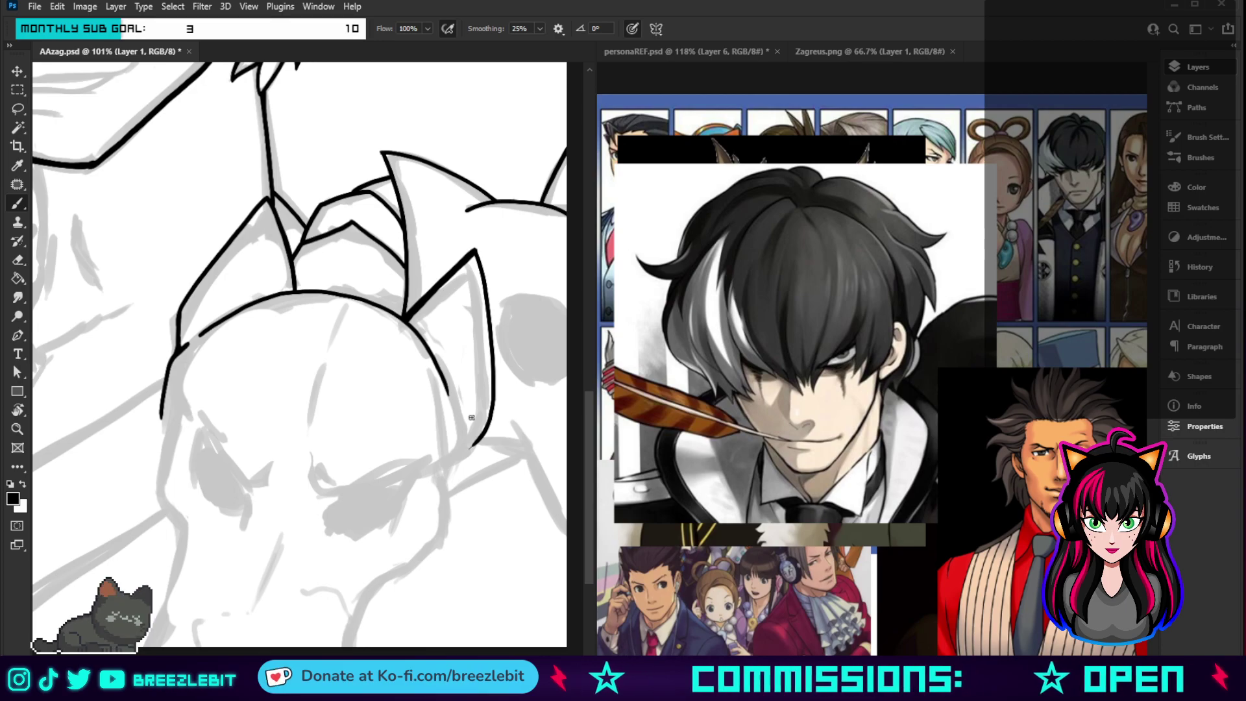
click(787, 53)
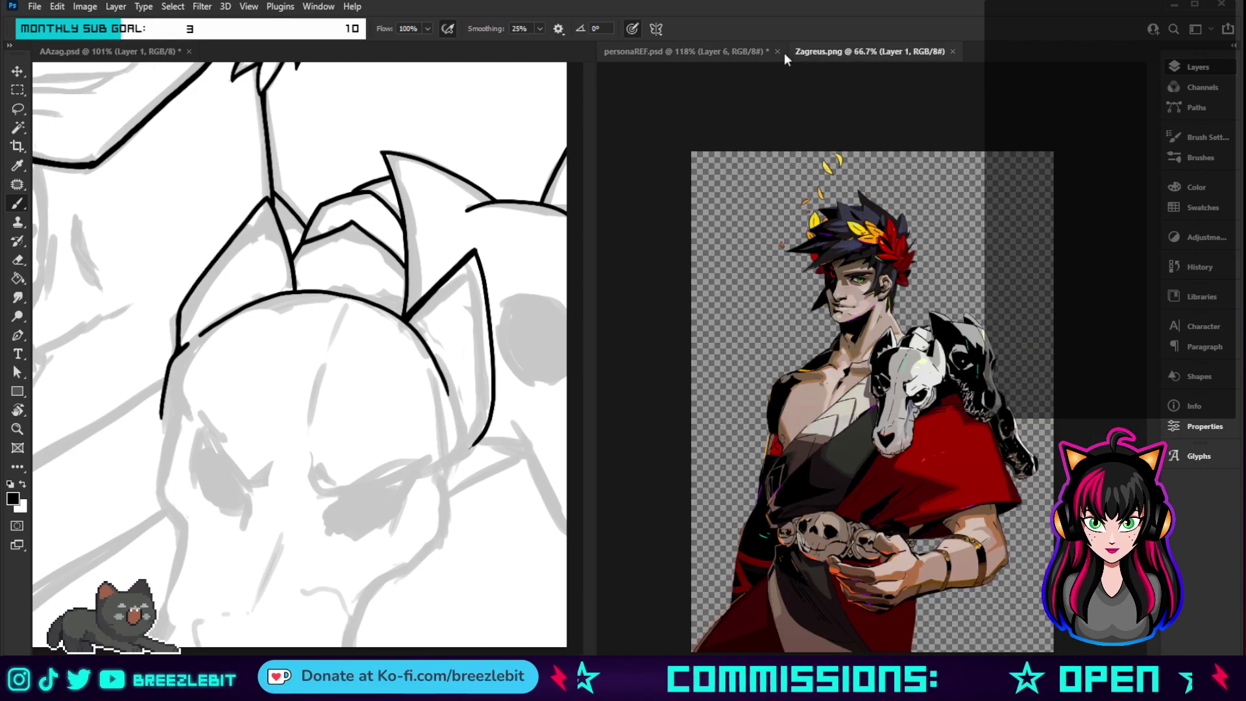
click(454, 448)
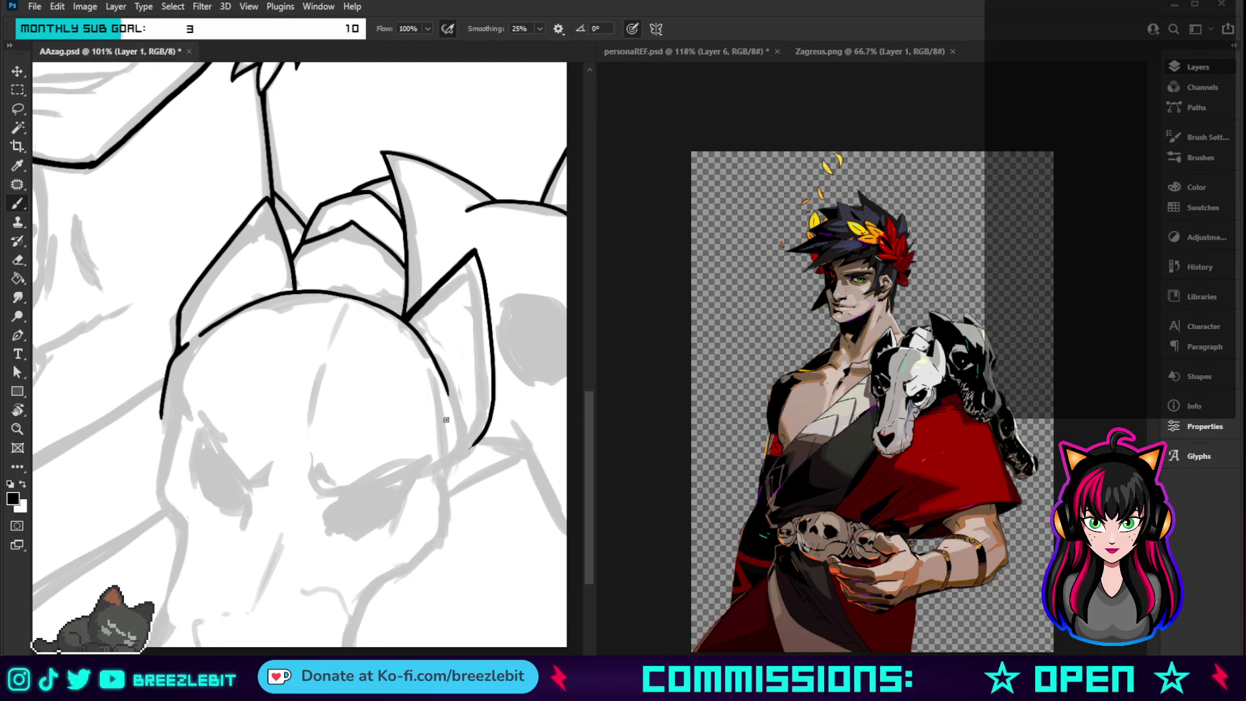
drag(453, 426, 441, 541)
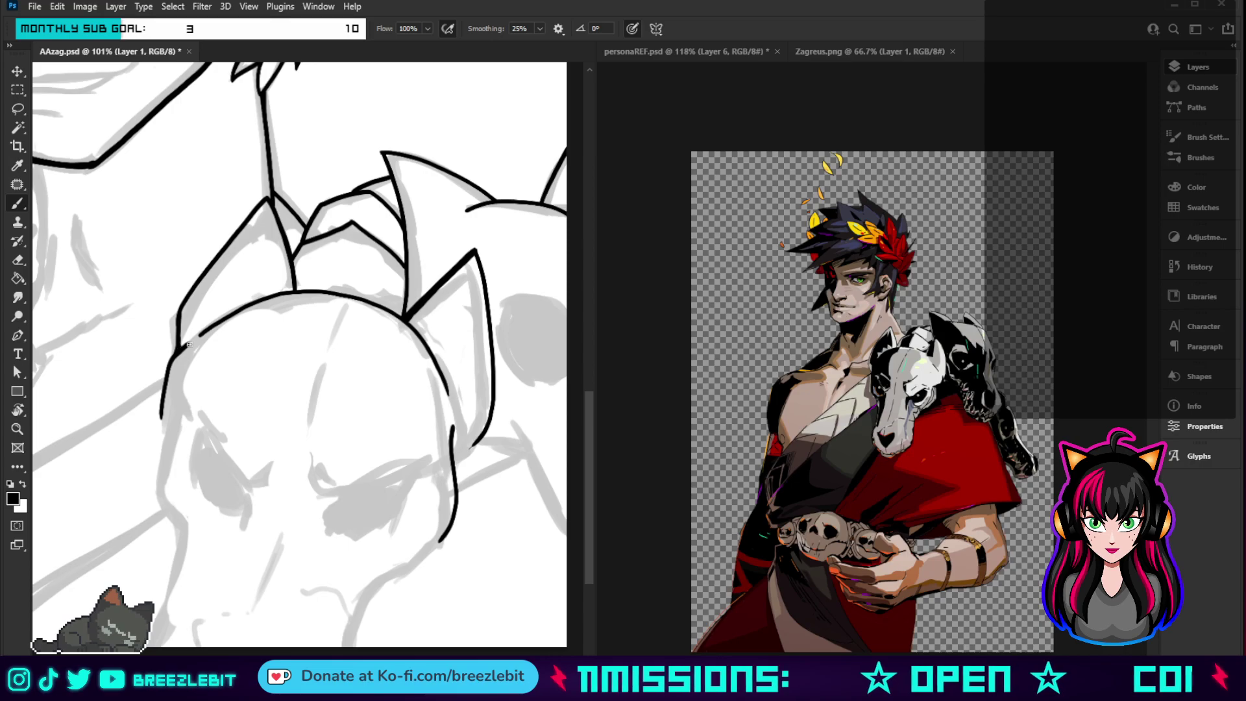
- Ink the skull's left cheek contour, the curved left temple and the brow ridge joining the base of the far ear, cleaning the overlap
mouse_move(169, 385)
mouse_down()
mouse_move(194, 424)
mouse_move(171, 425)
mouse_move(156, 484)
mouse_up()
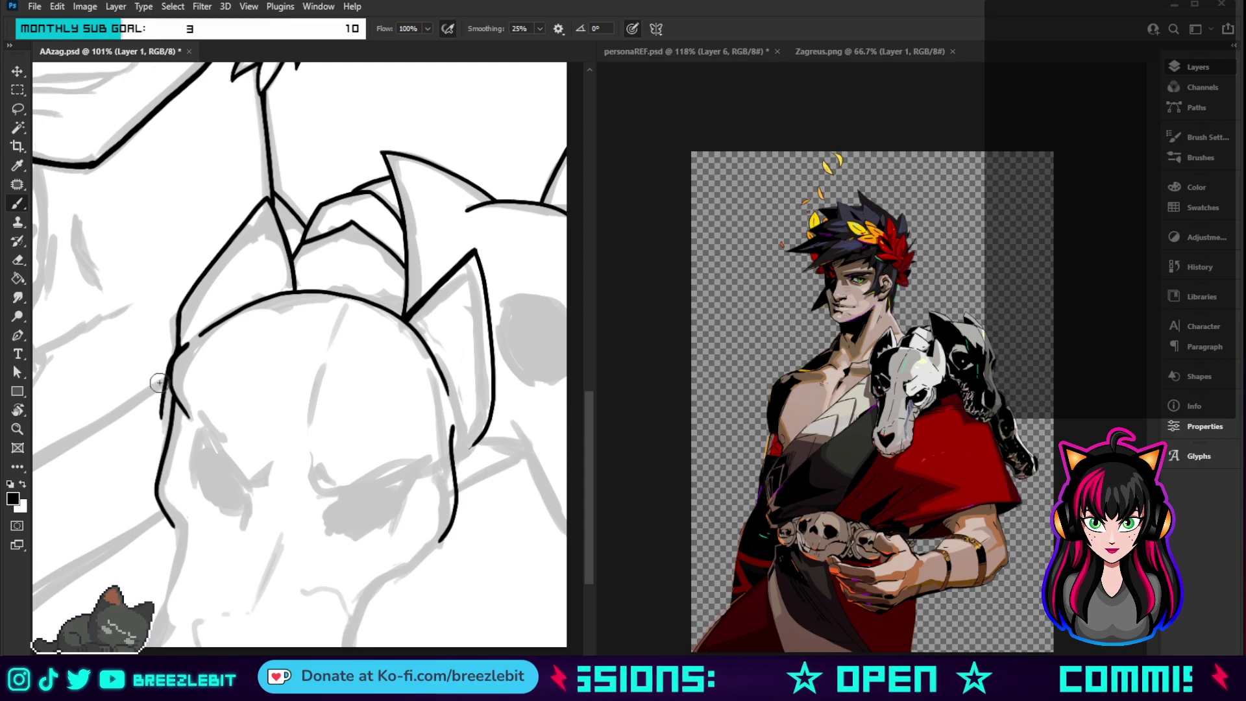
key(ctrl+z)
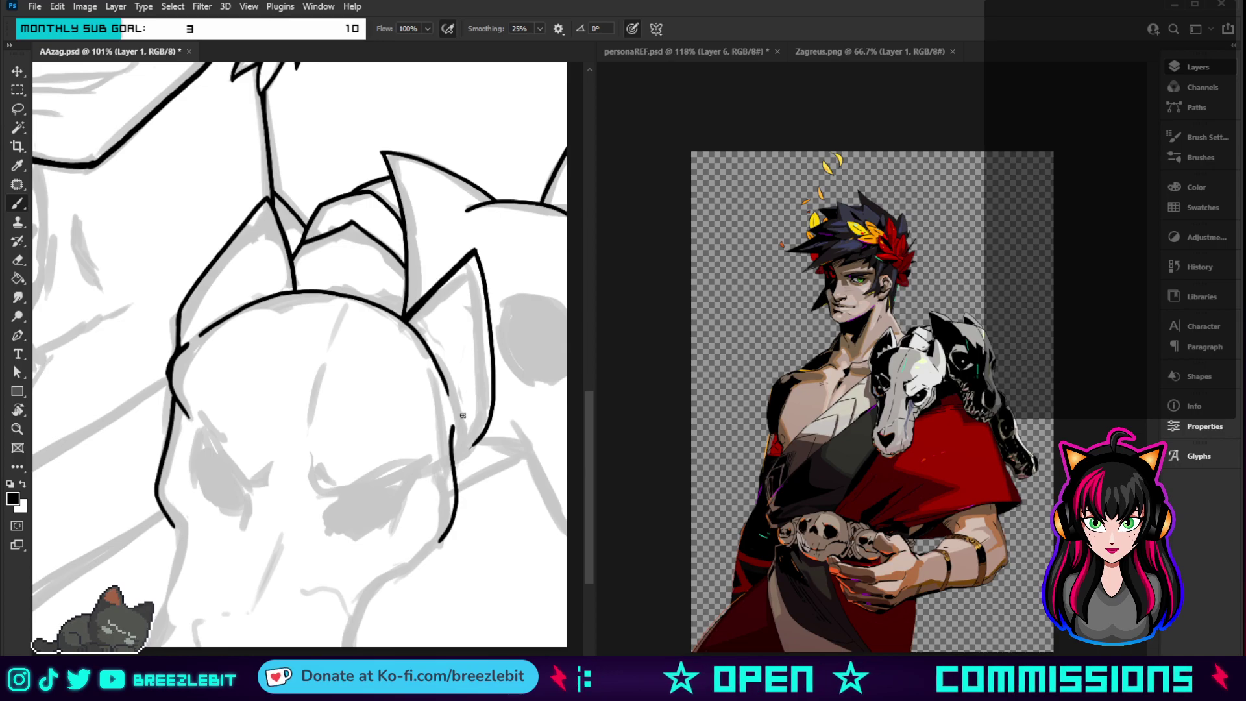
mouse_move(466, 401)
mouse_down()
mouse_move(467, 447)
mouse_move(422, 466)
mouse_up()
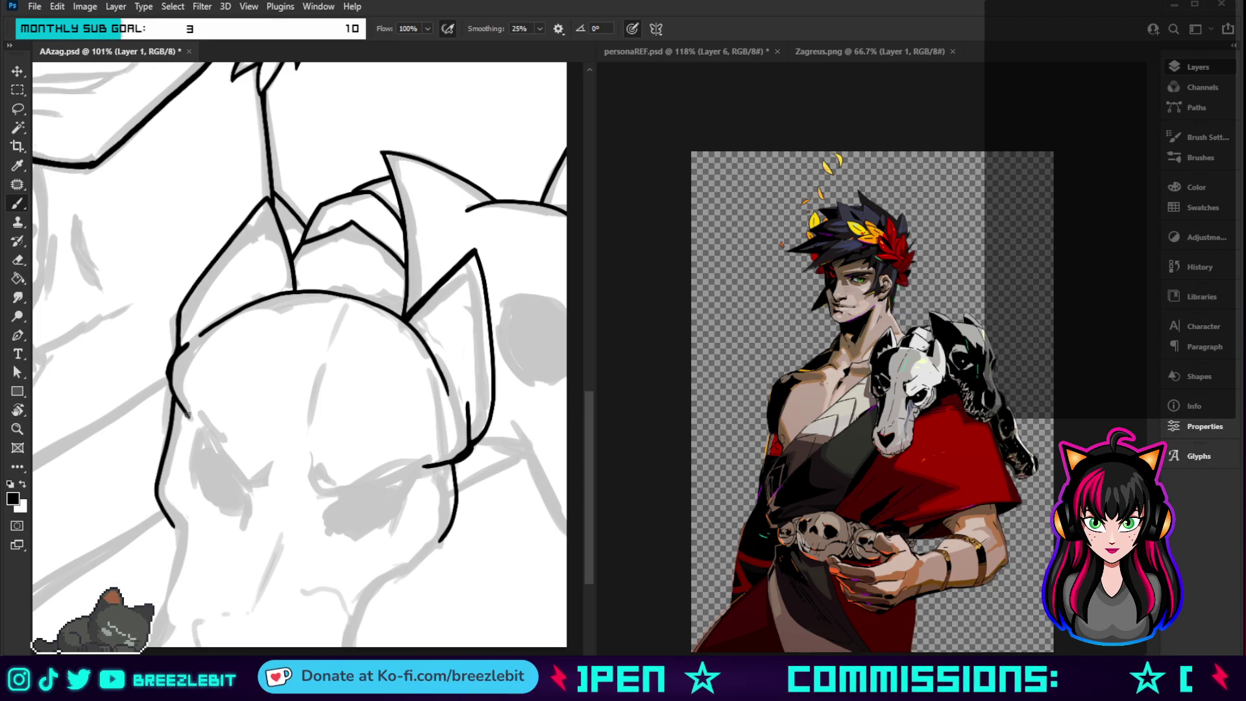
drag(187, 414, 174, 351)
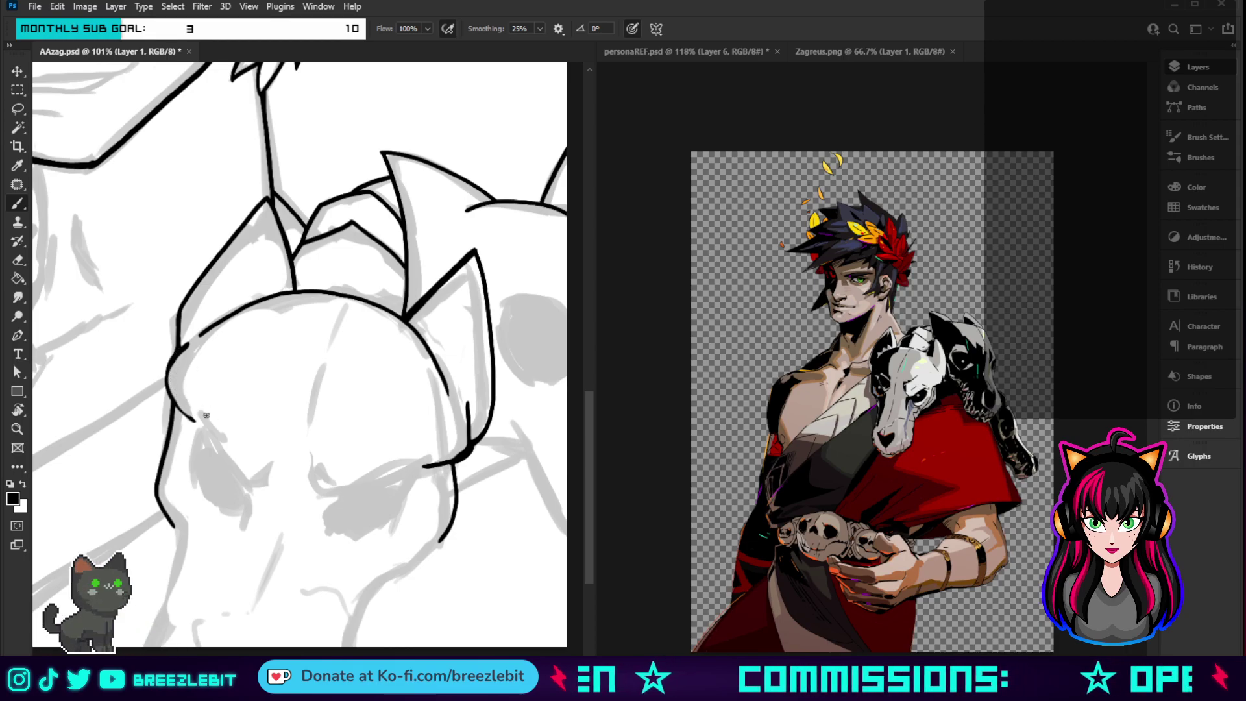
drag(195, 419, 164, 377)
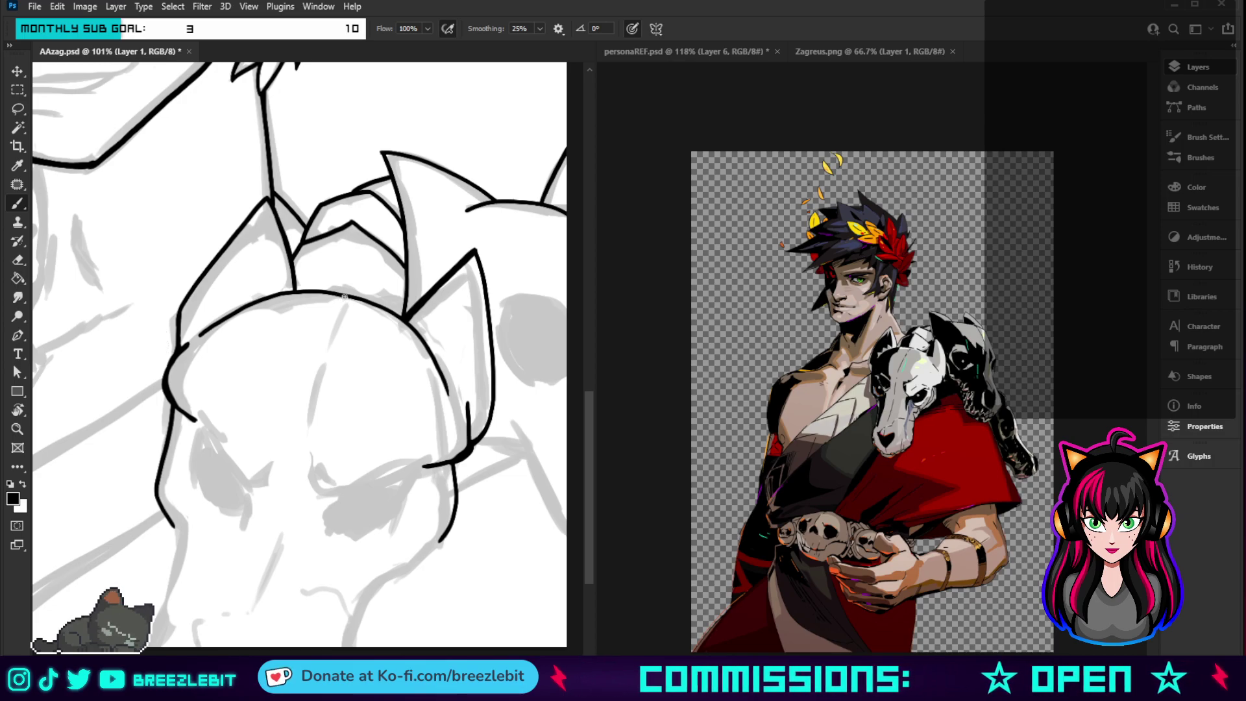
- Ink a broken crease line down the skull's forehead and the slanted upper and inner edge of its left eye socket
drag(344, 297, 337, 305)
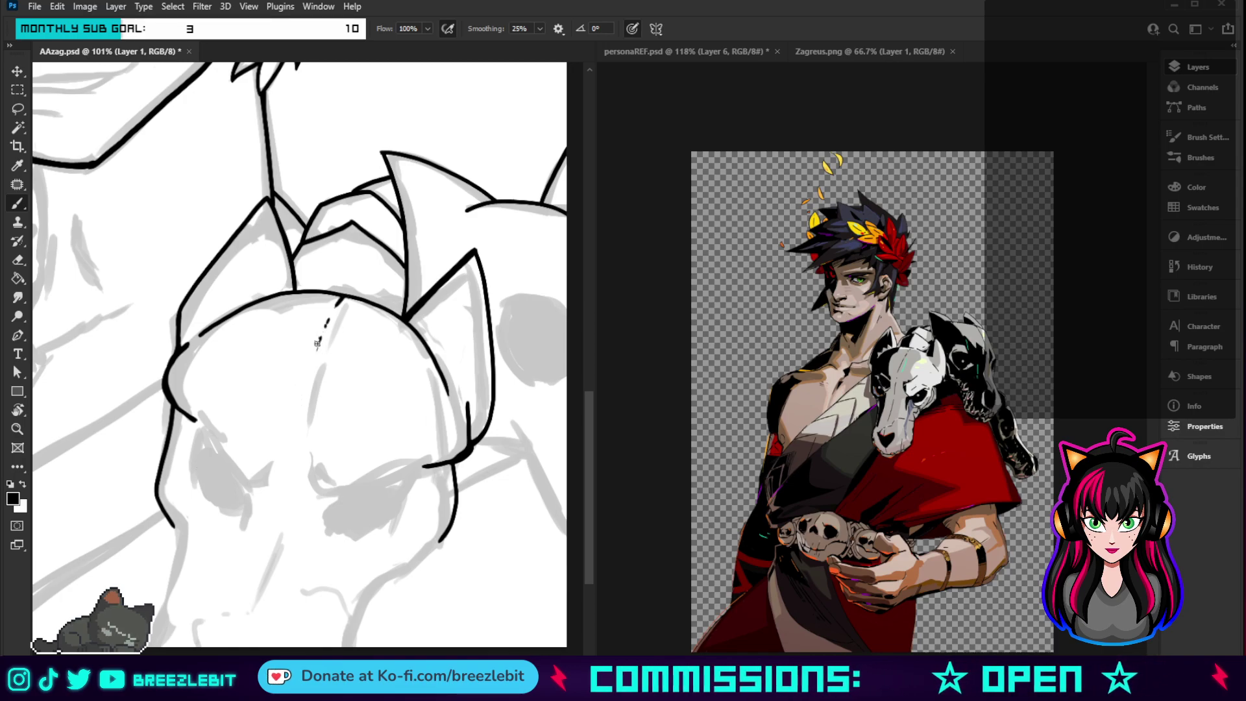
drag(319, 343, 307, 377)
drag(301, 393, 298, 404)
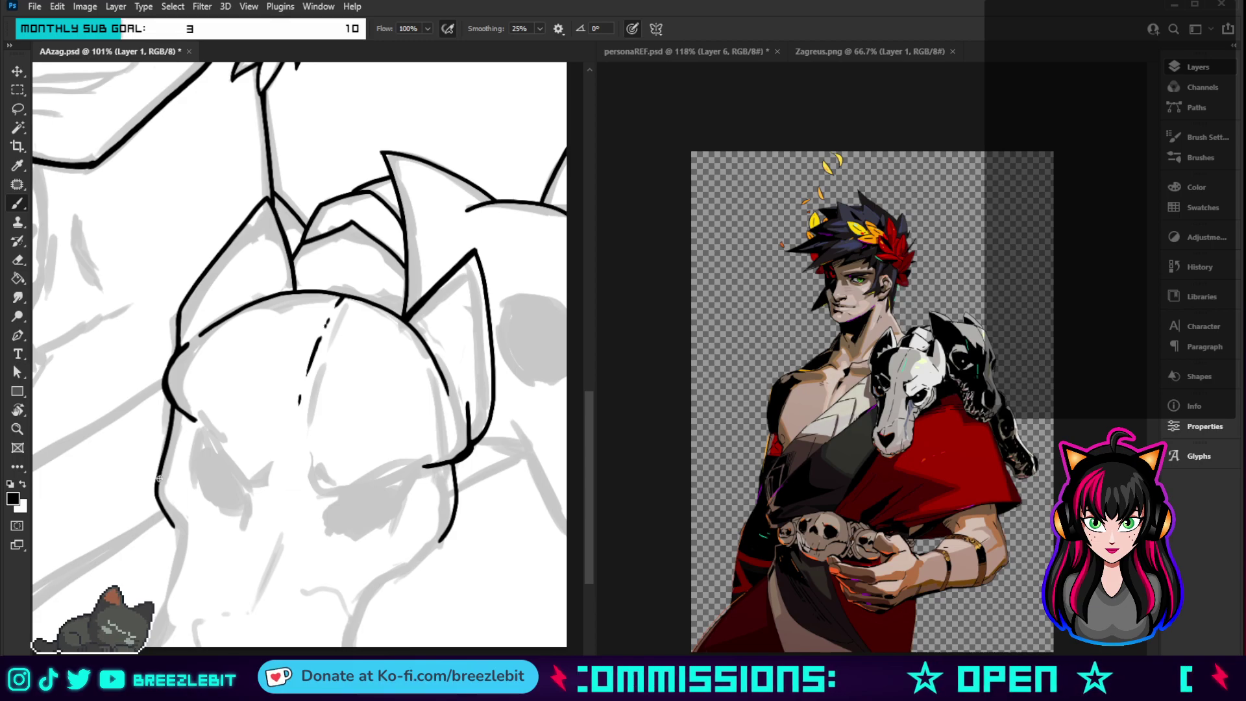
mouse_move(200, 431)
mouse_down()
mouse_move(250, 487)
mouse_move(246, 518)
mouse_up()
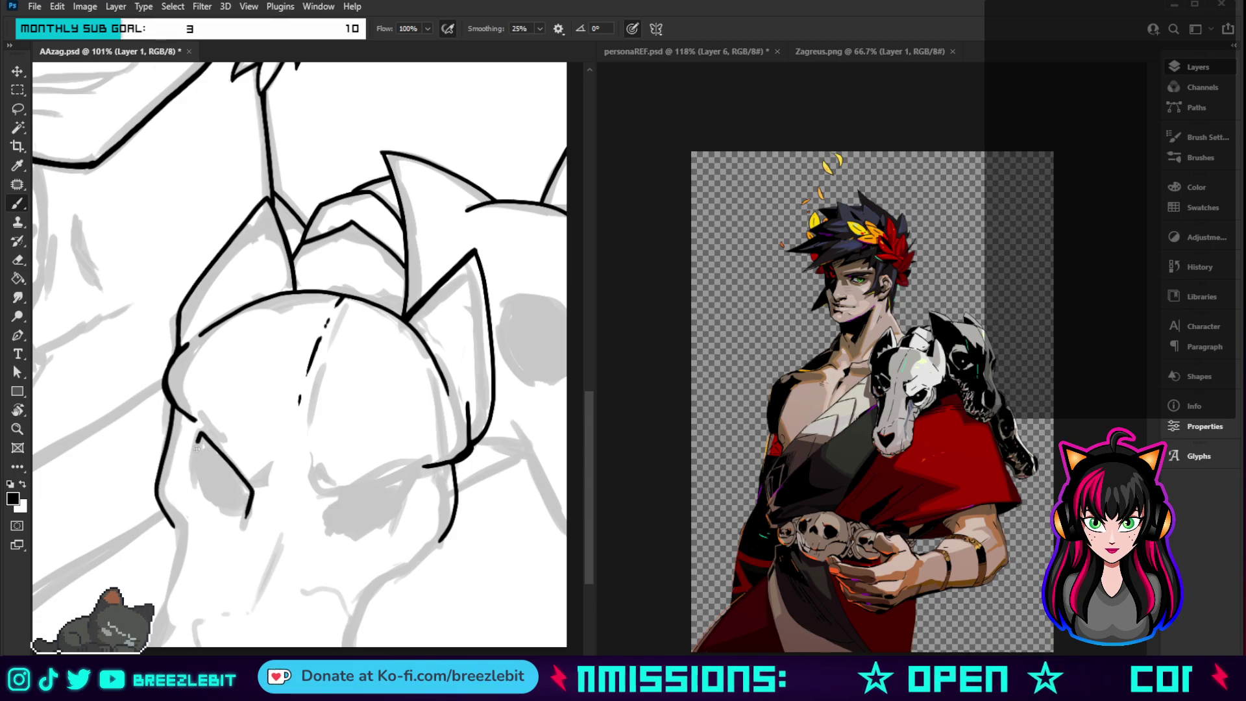
- Close the outline of the skull's left eye socket, add its inner corner curve, and ink the right socket's brow edge
mouse_move(197, 448)
mouse_down()
mouse_move(205, 497)
mouse_move(244, 514)
mouse_up()
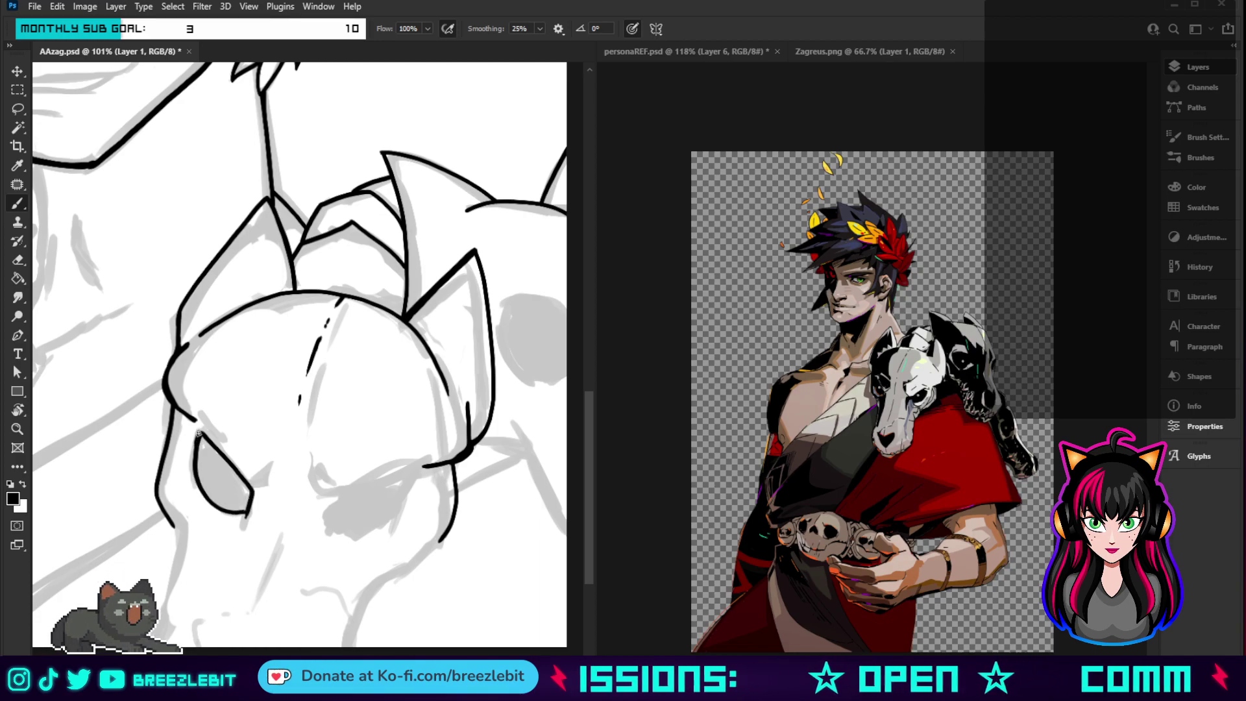
mouse_move(199, 436)
mouse_down()
mouse_move(252, 495)
mouse_move(234, 537)
mouse_move(249, 495)
mouse_move(242, 525)
mouse_move(233, 504)
mouse_move(241, 514)
mouse_move(195, 475)
mouse_up()
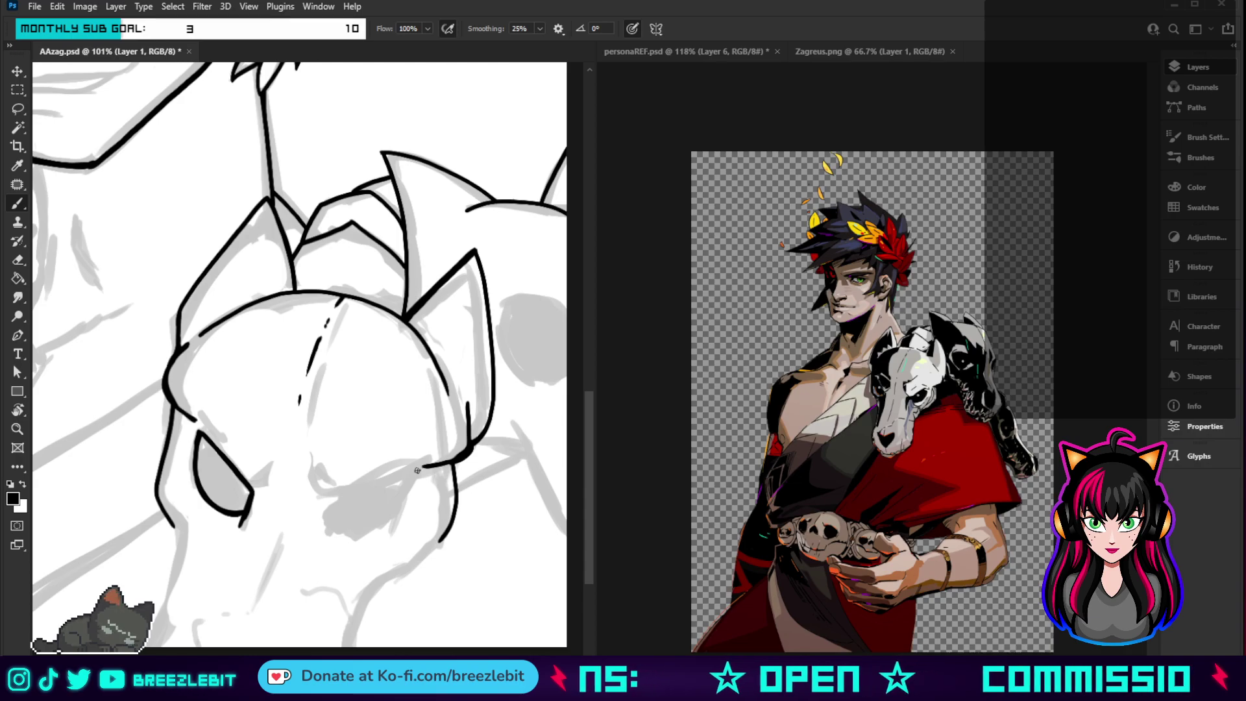
mouse_move(423, 462)
mouse_down()
mouse_move(327, 498)
mouse_move(305, 472)
mouse_move(235, 466)
mouse_up()
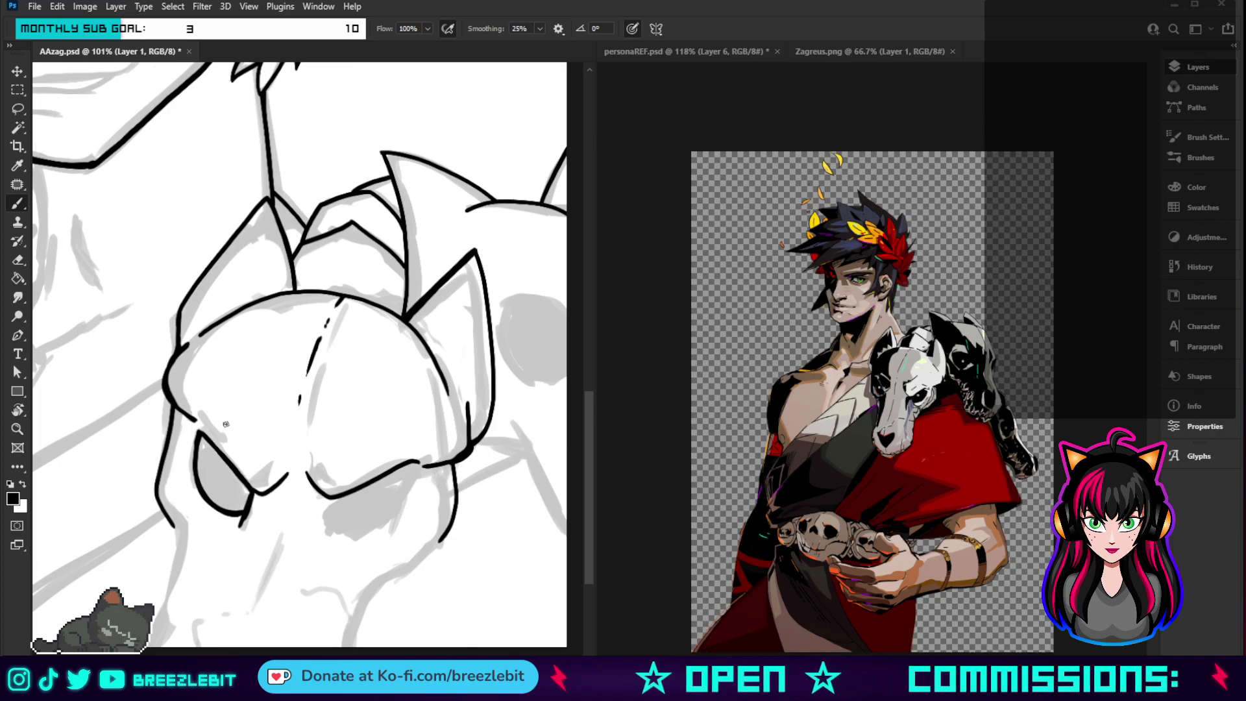
key(ctrl+z)
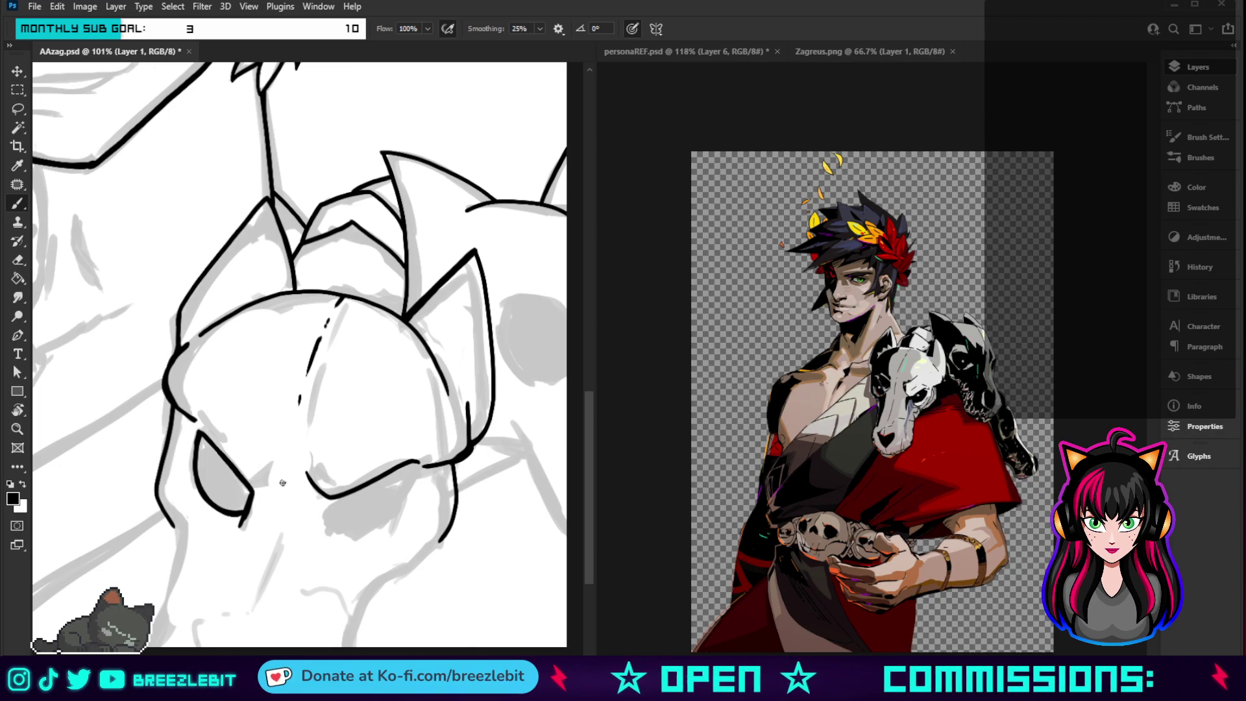
drag(289, 470, 250, 492)
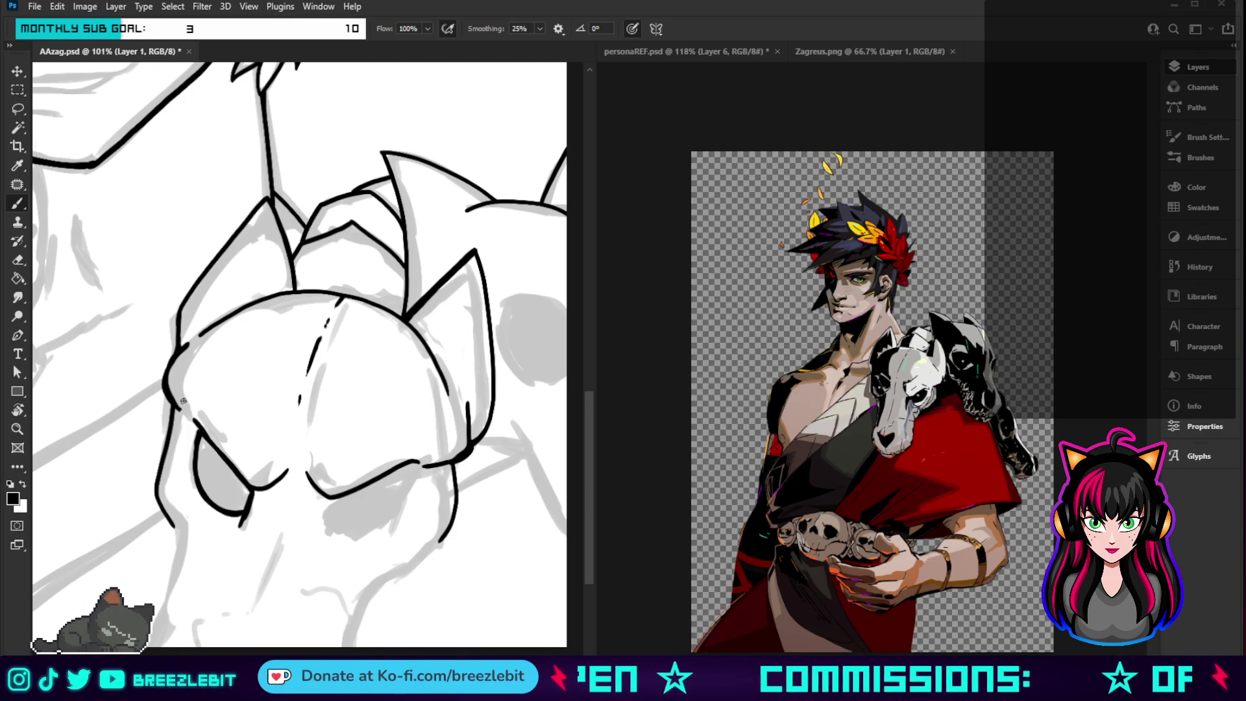
- Ink the lower and outer contour of the skull's right eye socket, with a short tick at its inner corner
drag(328, 503, 319, 513)
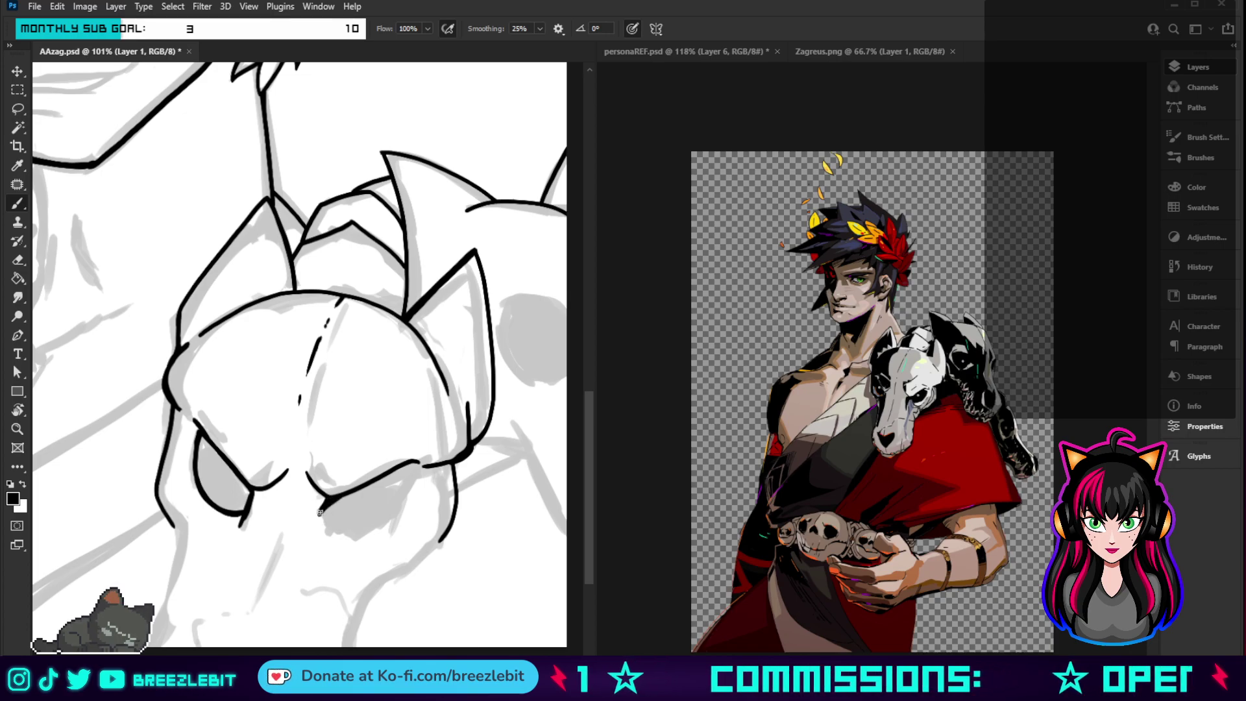
mouse_move(319, 512)
mouse_down()
mouse_move(323, 531)
mouse_move(399, 503)
mouse_move(415, 462)
mouse_up()
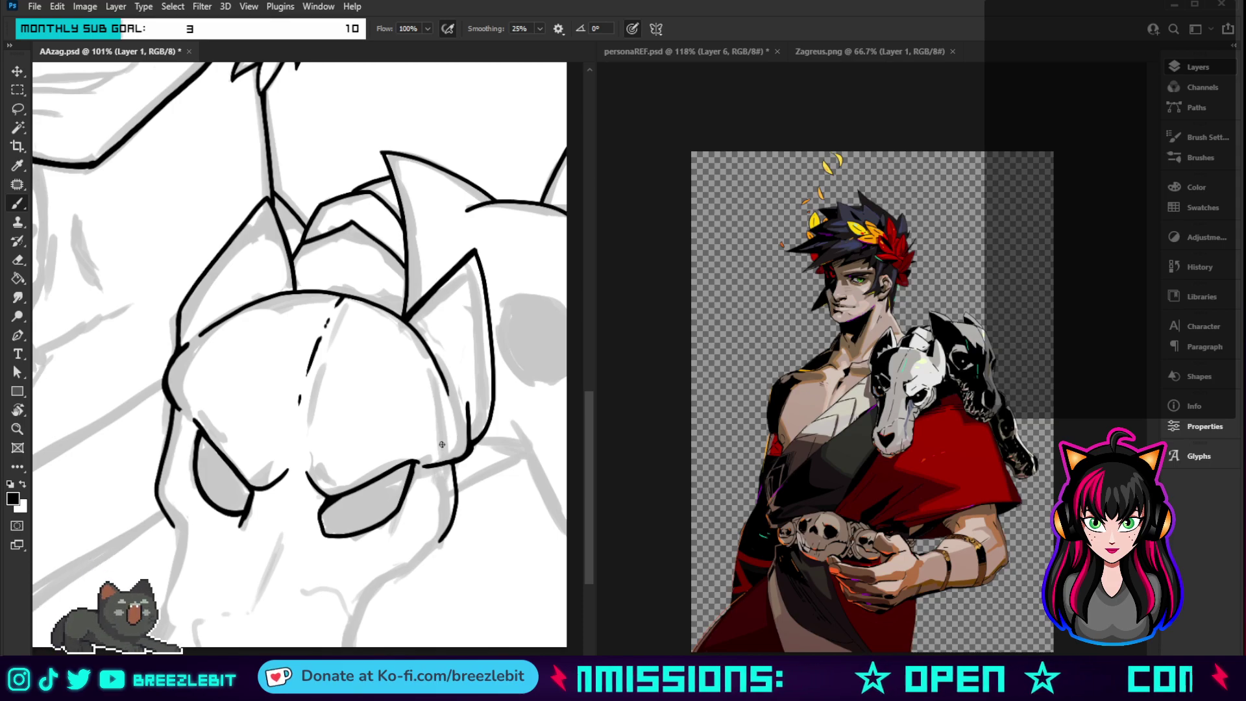
key(z)
drag(365, 562, 356, 533)
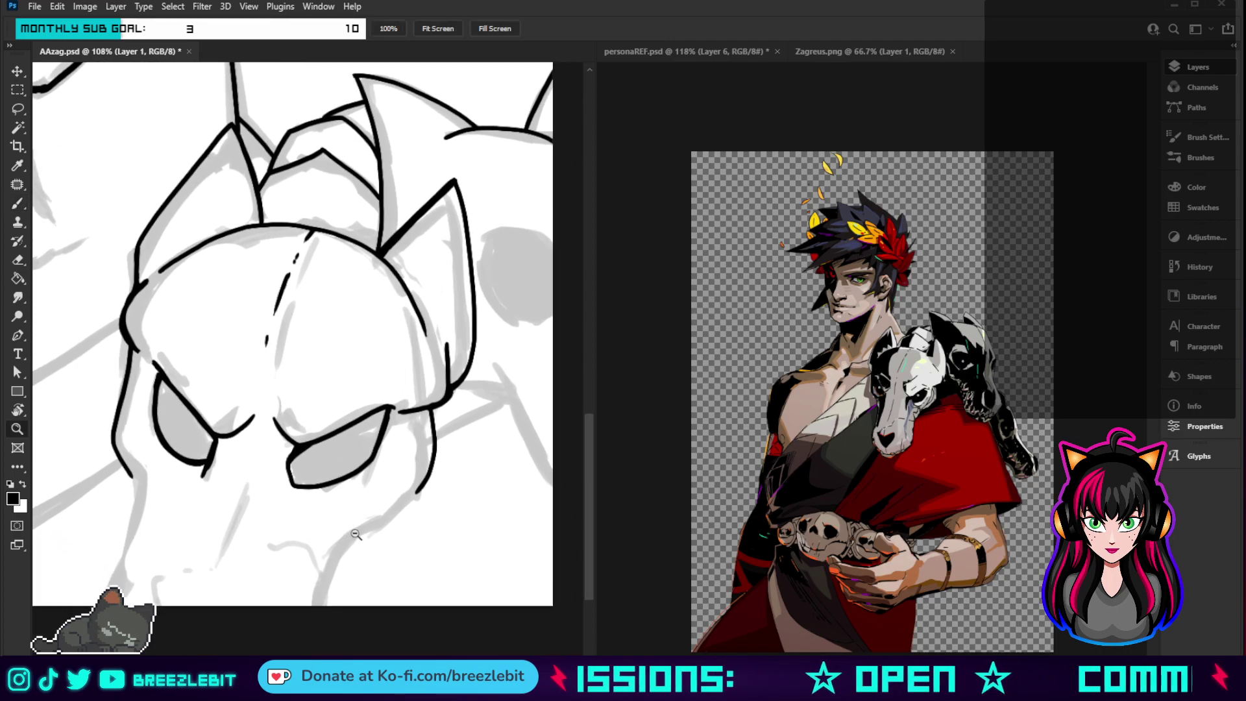
key(b)
drag(287, 467, 280, 489)
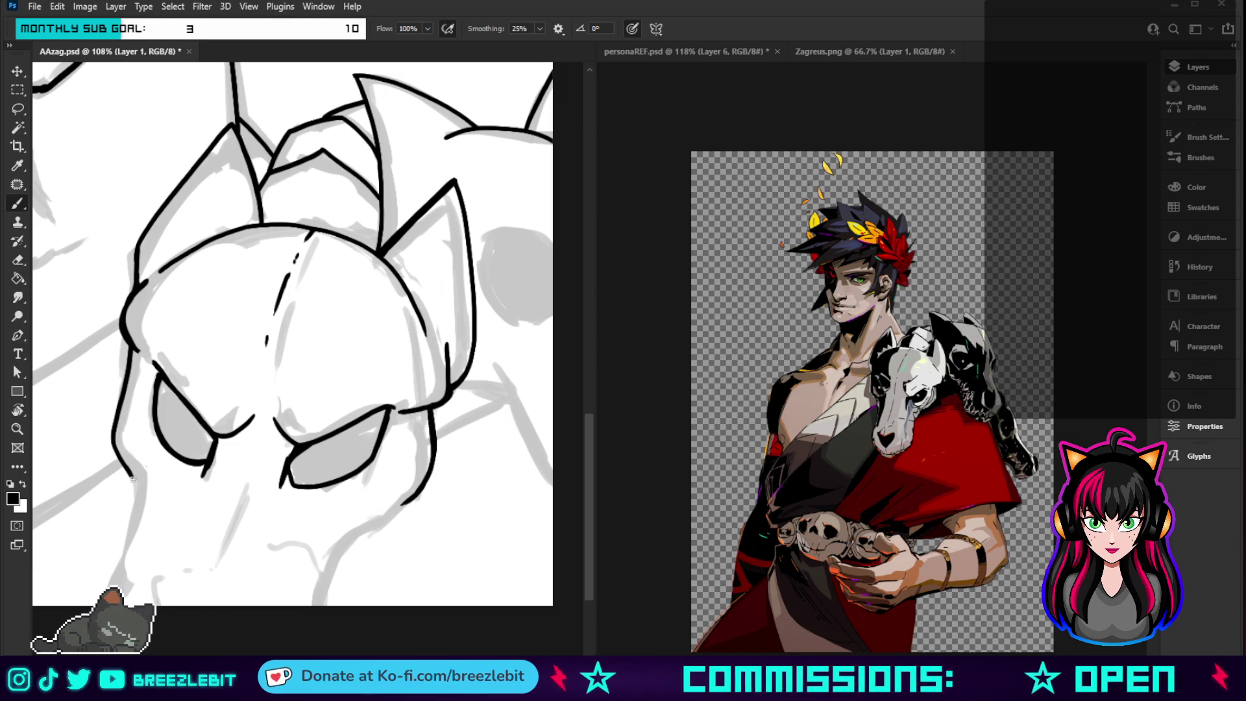
- Ink both sides of the skull's muzzle down to the canvas edge, plus the nasal bridge line and nose opening
drag(133, 478, 113, 580)
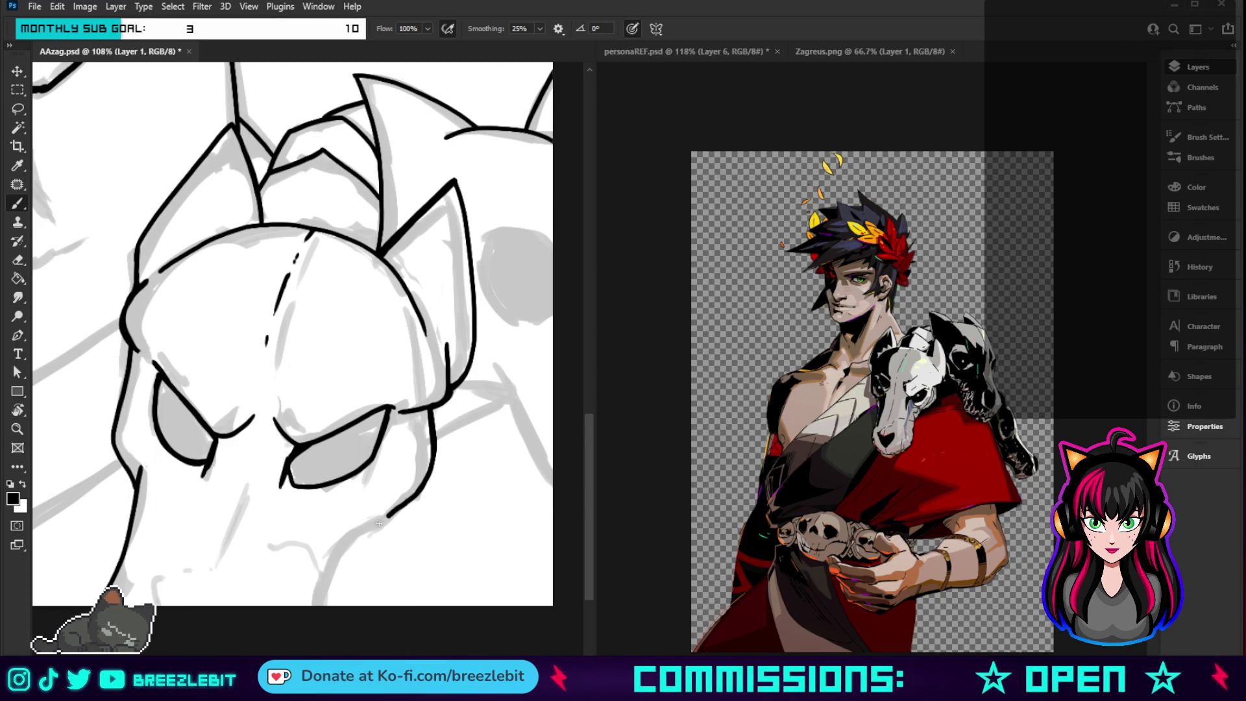
mouse_move(379, 523)
mouse_down()
mouse_move(334, 568)
mouse_move(322, 622)
mouse_move(310, 541)
mouse_move(237, 547)
mouse_up()
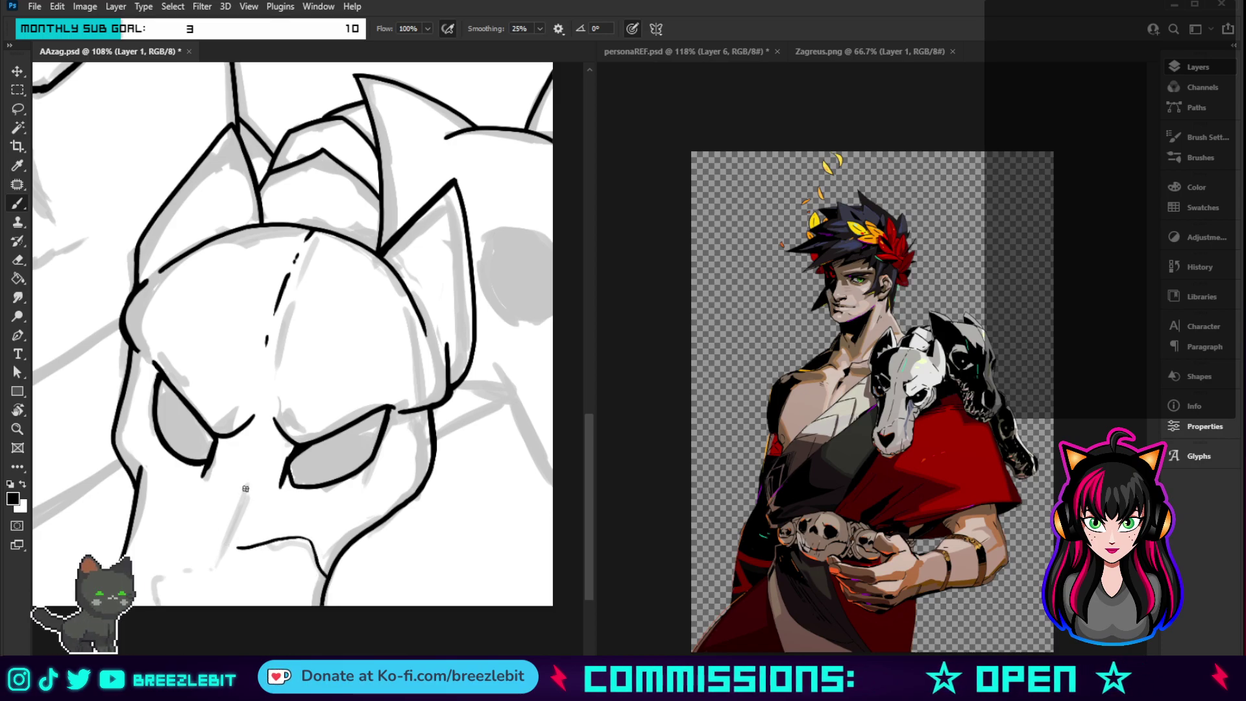
drag(248, 475, 214, 566)
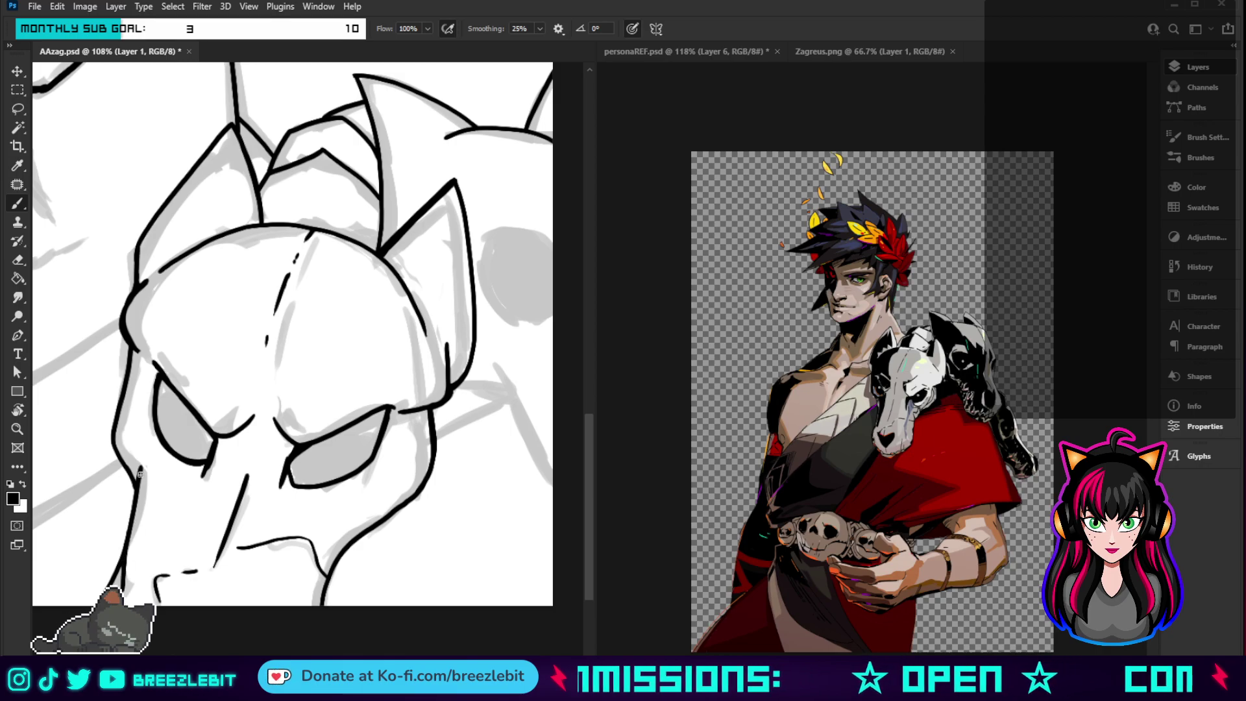
drag(137, 493, 127, 559)
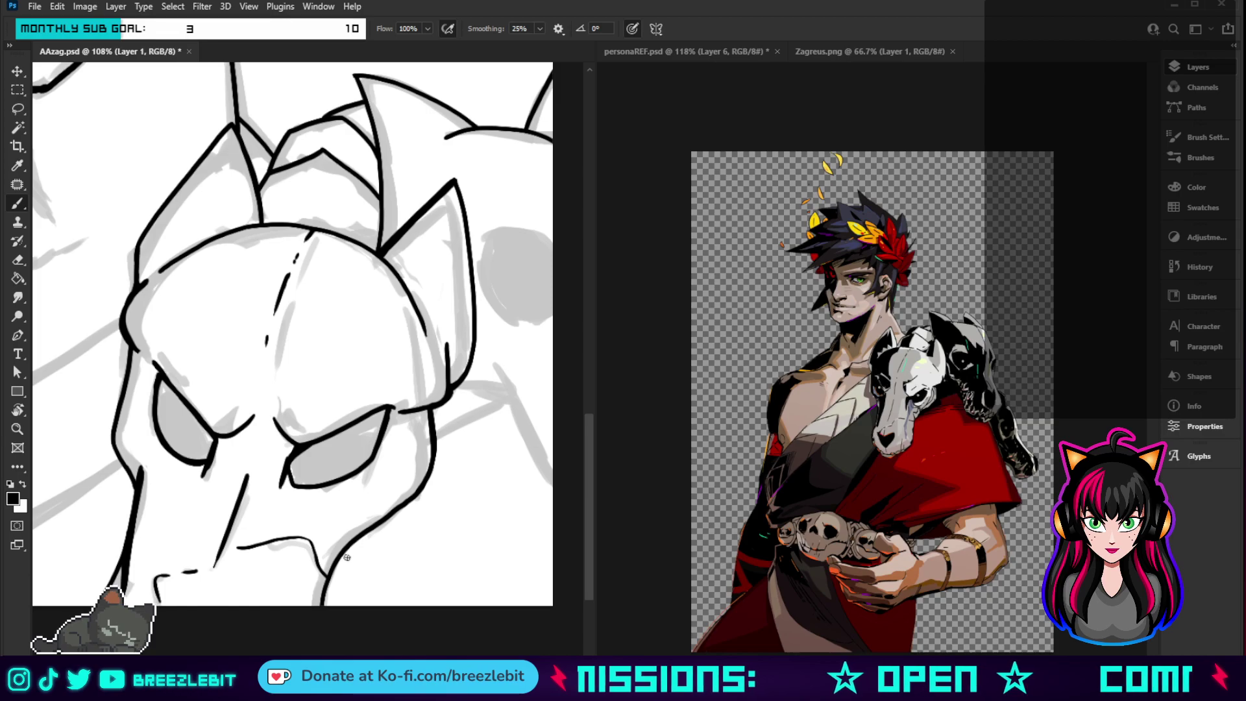
drag(332, 562, 302, 605)
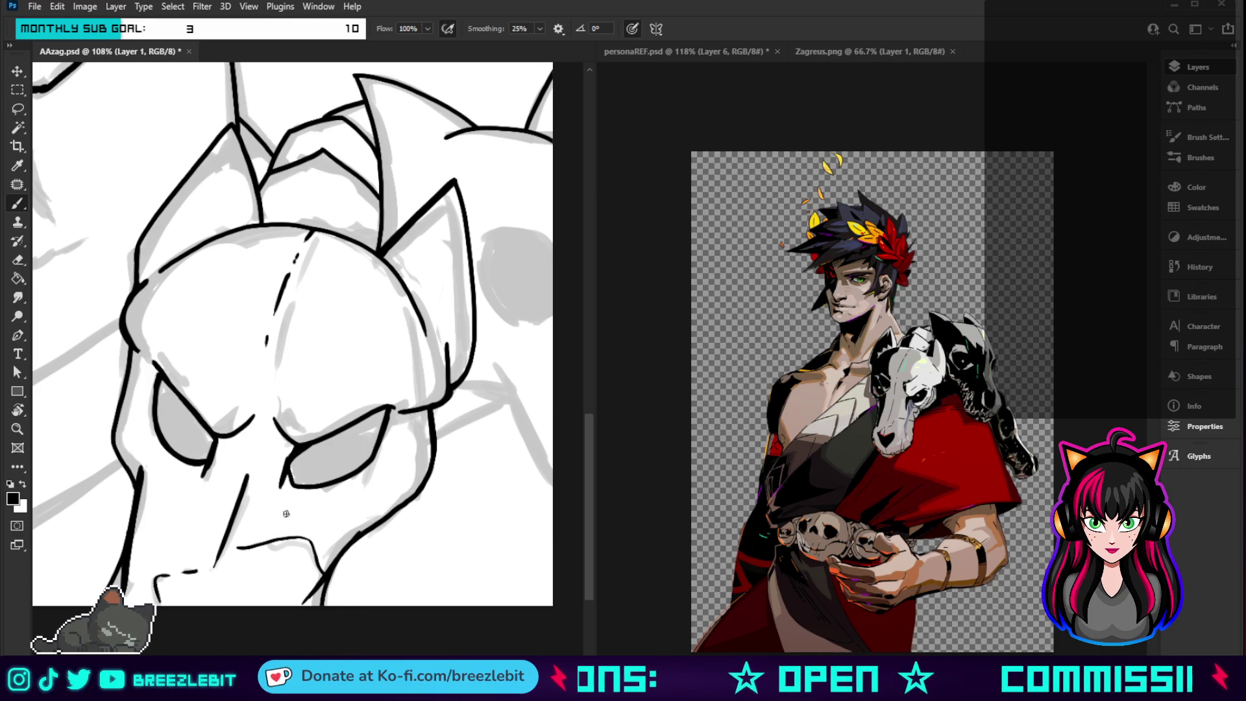
- Ink the lower contour of the second skull, running from below the far ear to the canvas edge
key(z)
drag(301, 507, 226, 521)
drag(373, 629, 352, 631)
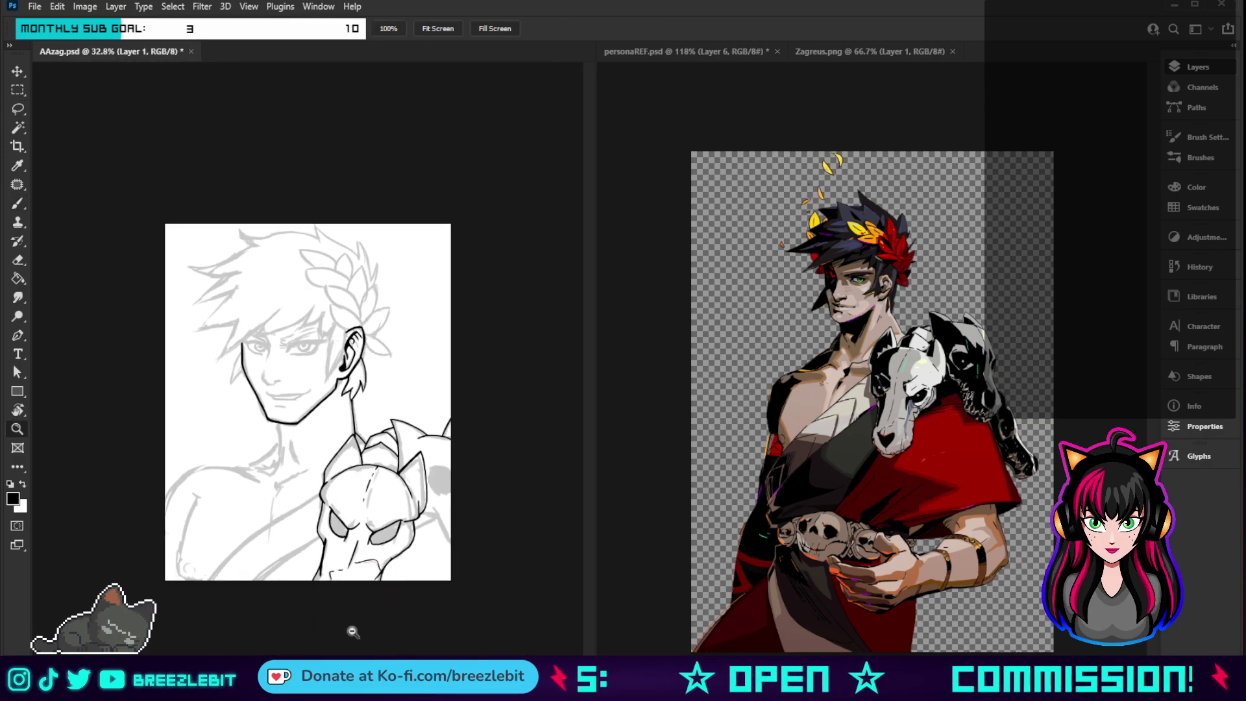
drag(425, 541, 372, 503)
key(space)
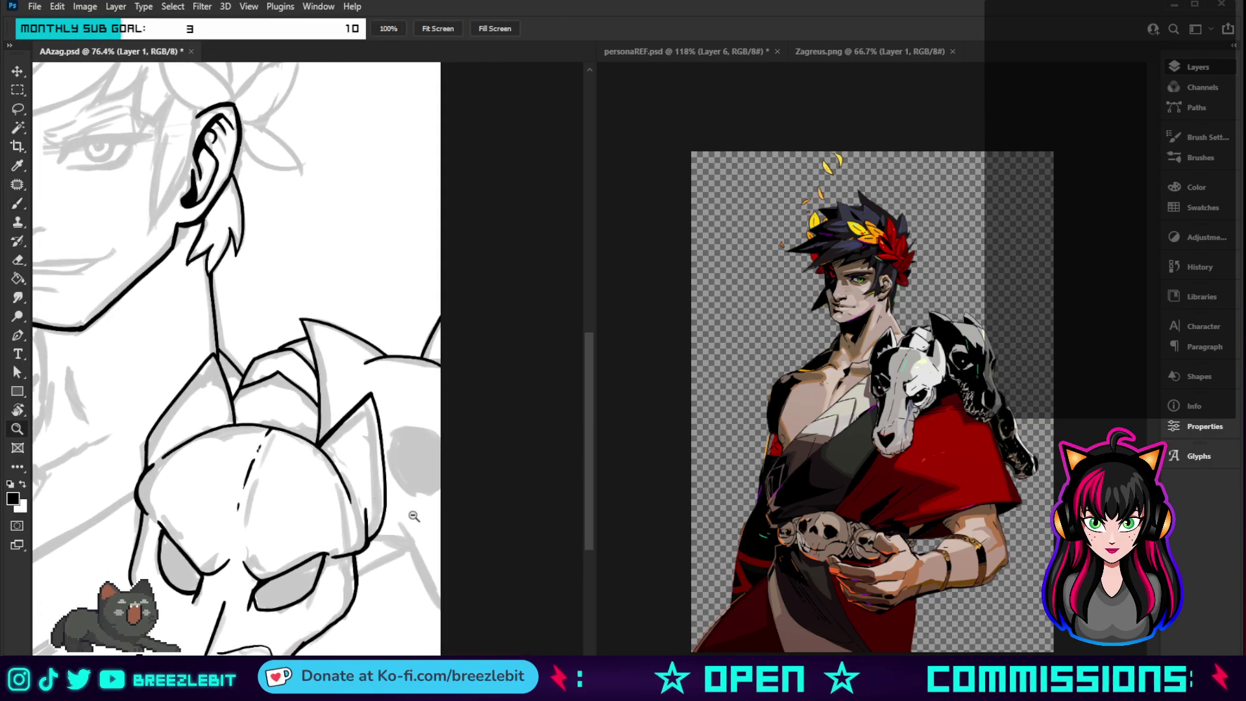
key(b)
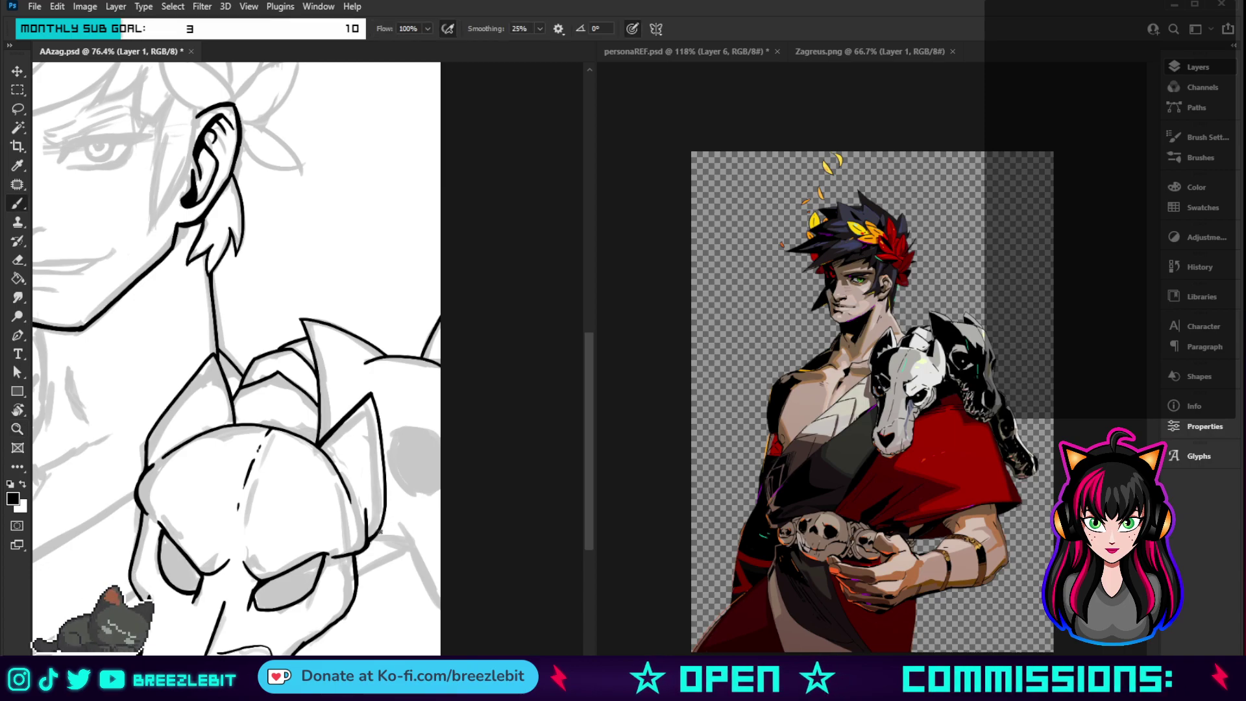
drag(371, 539, 403, 544)
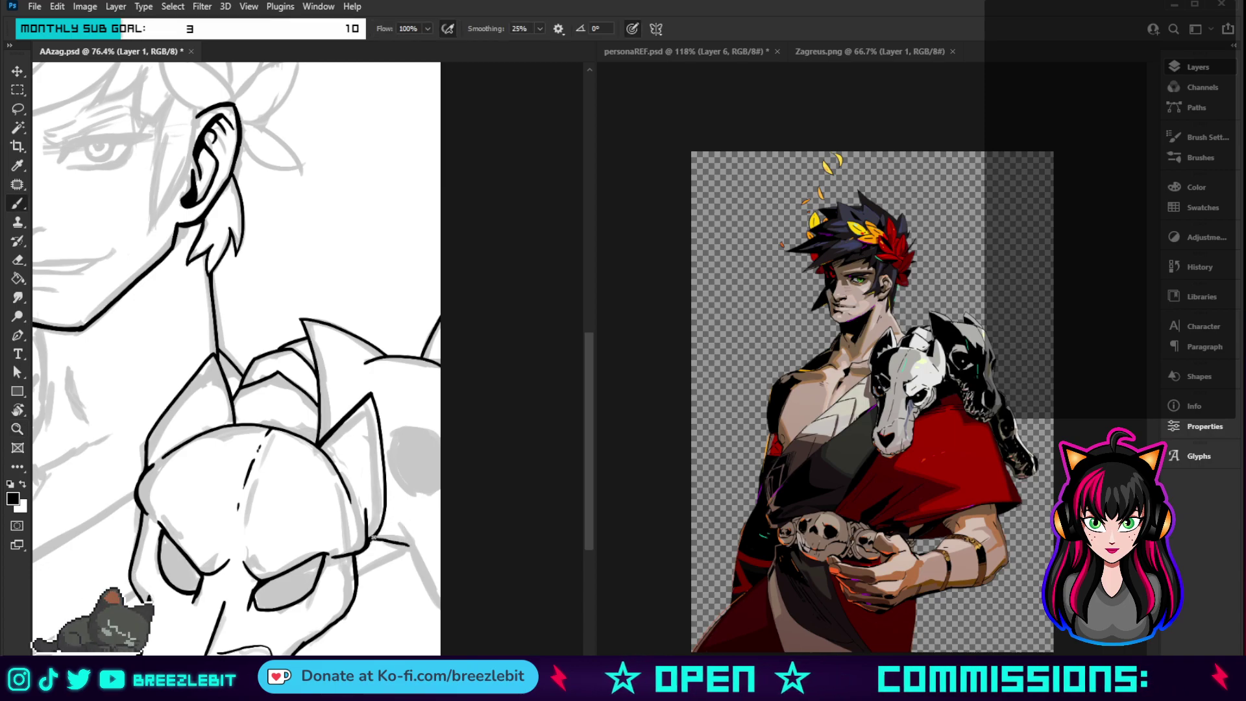
mouse_move(400, 531)
mouse_down()
mouse_move(450, 611)
mouse_move(410, 555)
mouse_up()
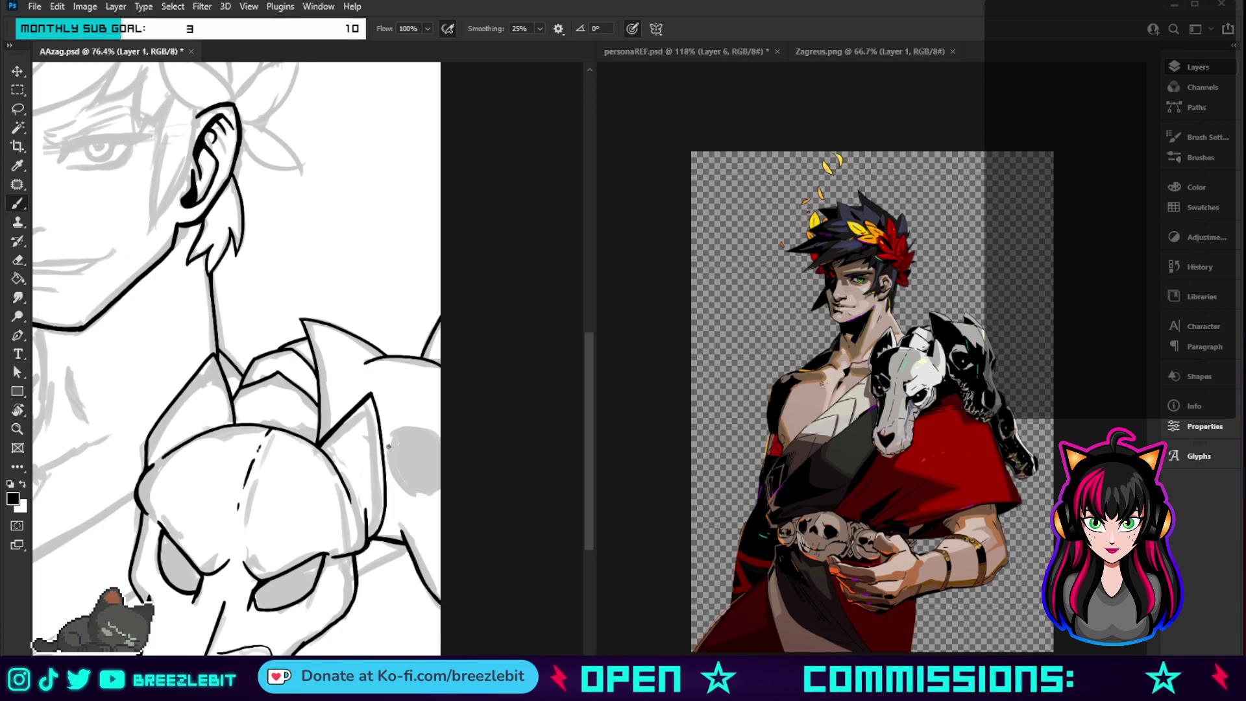
- Ink the second skull's eye socket outline beside the far ear and add short broken crease marks around it
drag(388, 446, 432, 495)
mouse_move(387, 449)
mouse_down()
mouse_move(404, 430)
mouse_move(440, 457)
mouse_up()
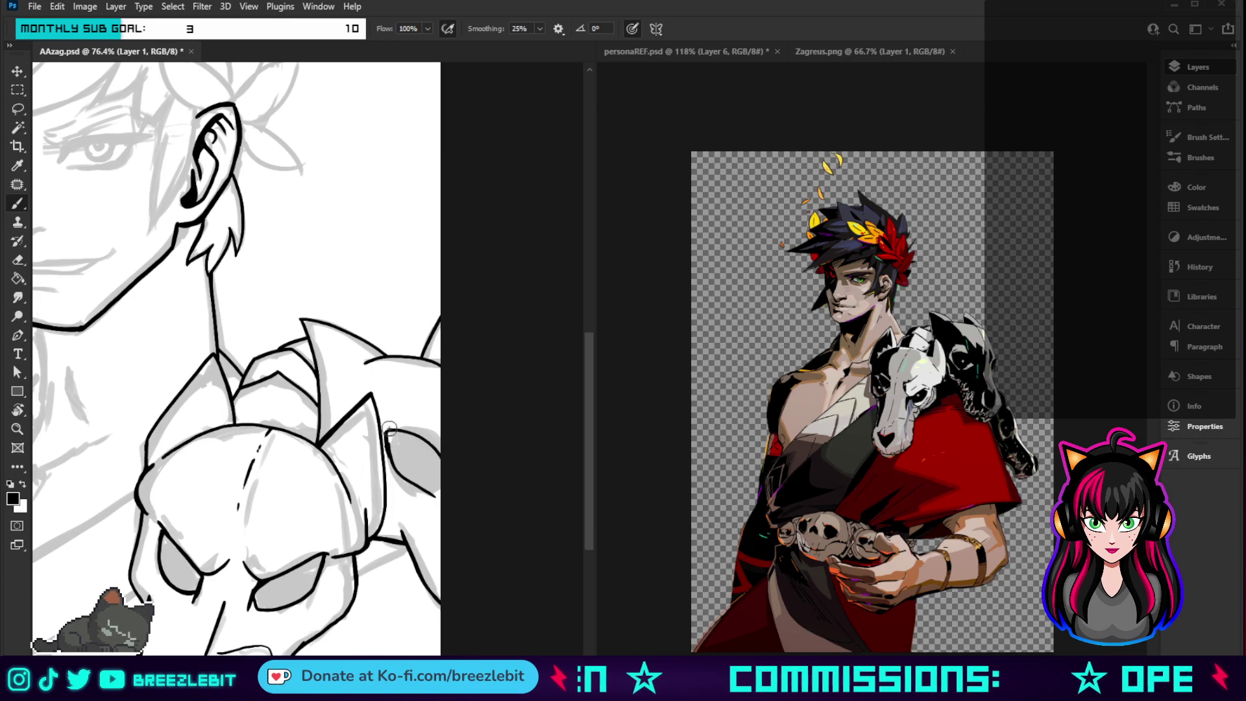
mouse_move(390, 430)
mouse_down()
mouse_move(398, 482)
mouse_move(391, 449)
mouse_up()
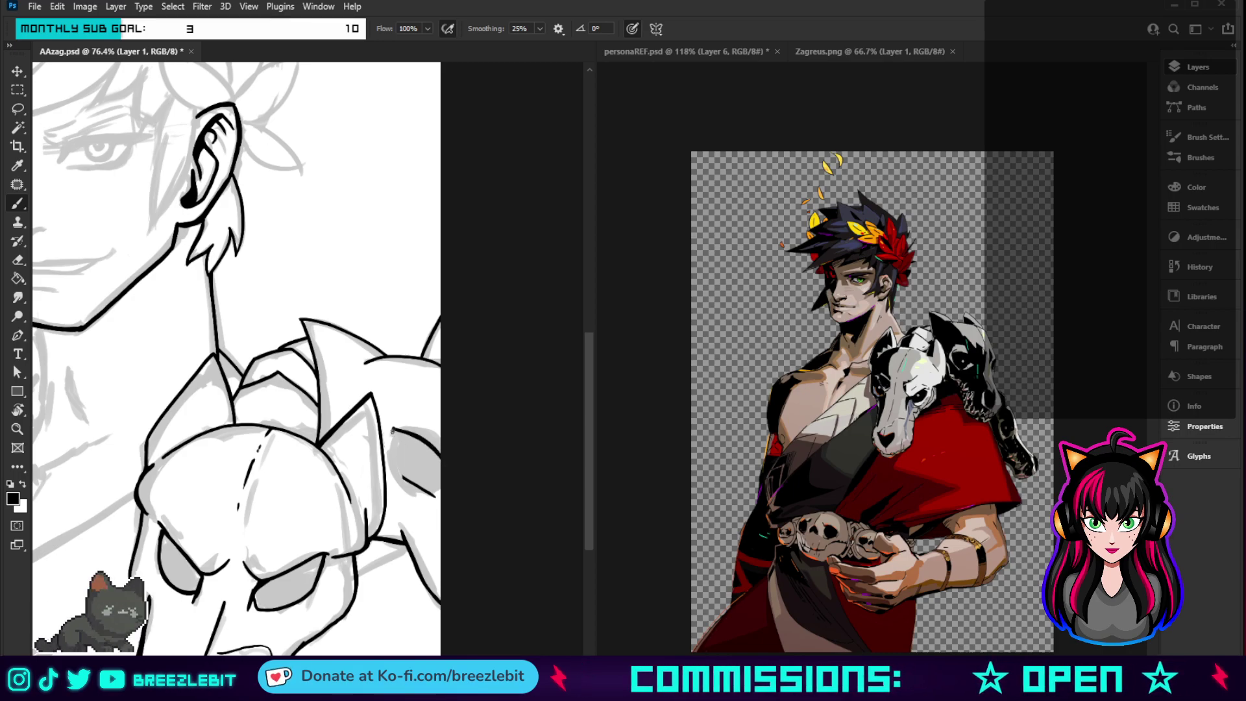
mouse_move(391, 435)
mouse_down()
mouse_move(406, 480)
mouse_move(392, 433)
mouse_move(413, 428)
mouse_move(443, 455)
mouse_move(414, 483)
mouse_move(440, 495)
mouse_up()
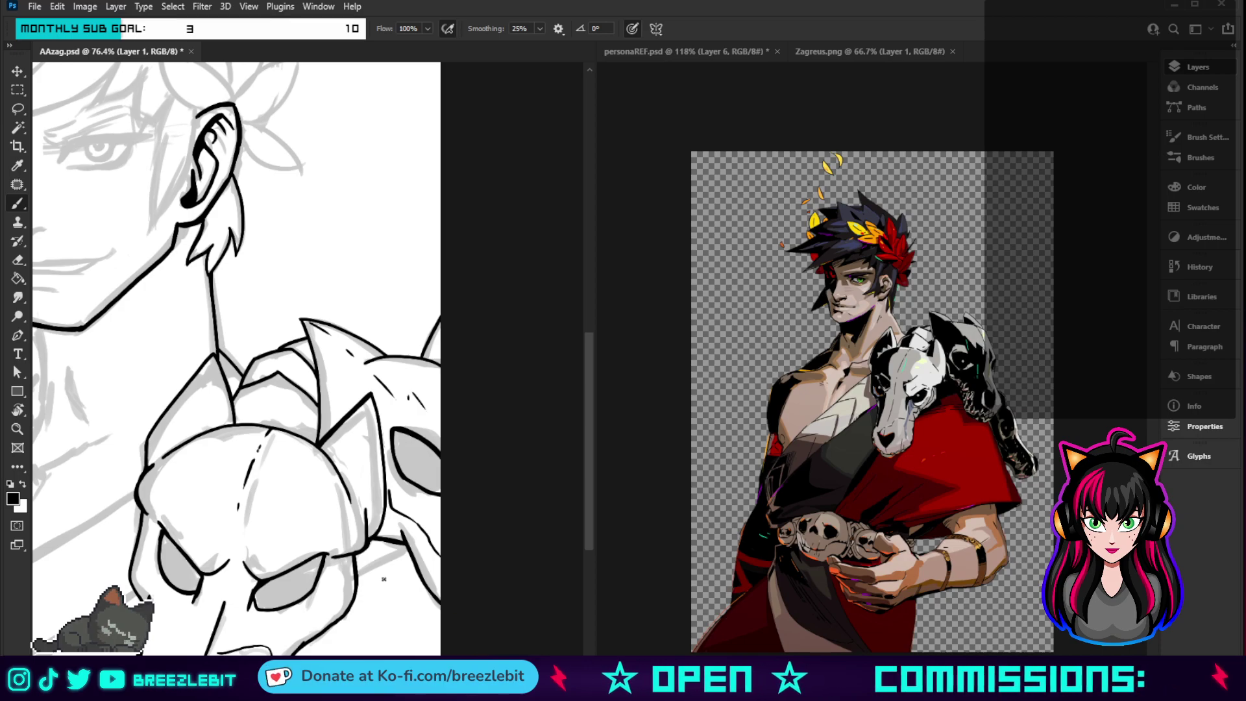
drag(383, 577, 352, 587)
key(ctrl+z)
- Ink the two long curved edges of the chest sash, from the skull's left side down to the canvas edge
key(z)
drag(383, 642, 323, 558)
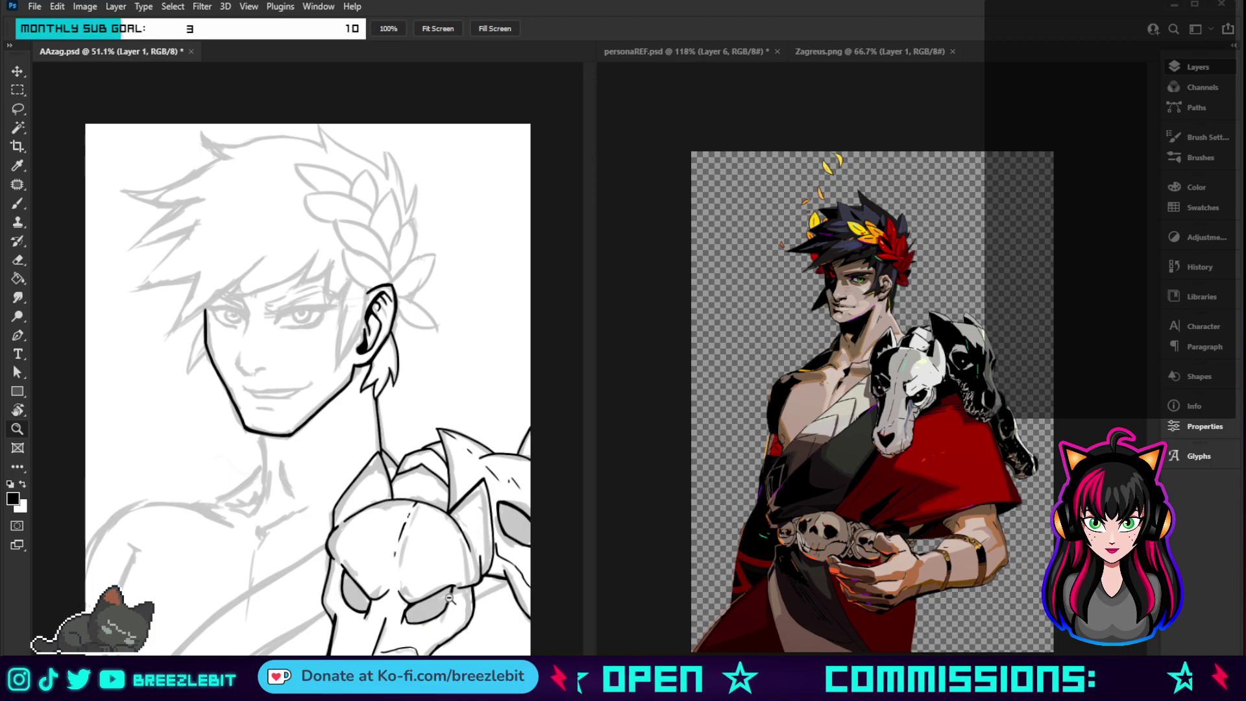
drag(430, 587, 442, 587)
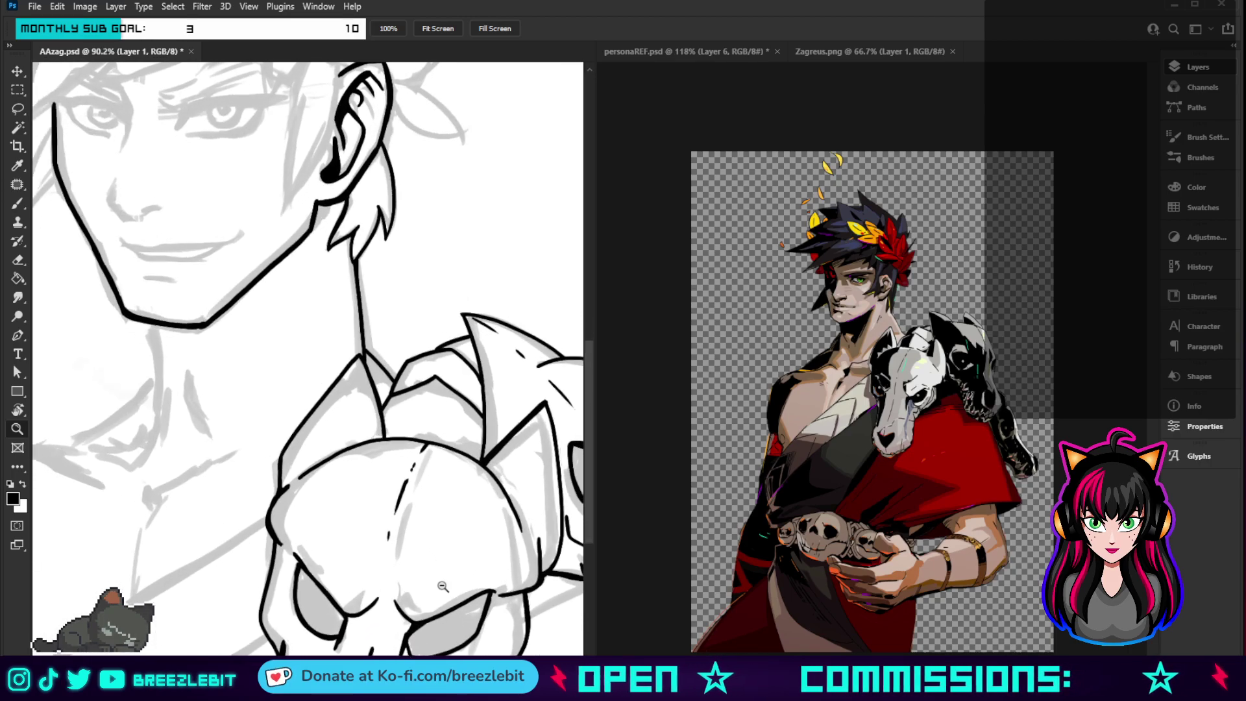
drag(376, 620, 510, 569)
key(r)
drag(557, 518, 427, 293)
drag(523, 445, 350, 342)
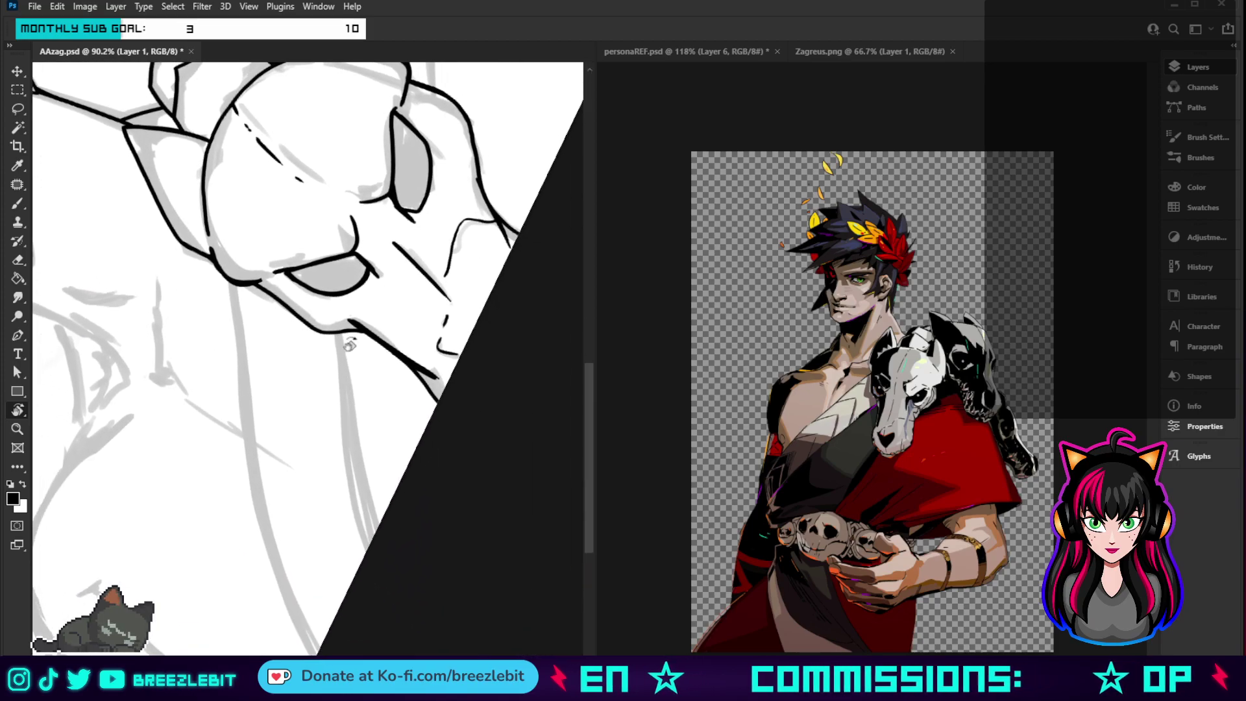
key(b)
mouse_move(228, 283)
mouse_down()
mouse_move(254, 504)
mouse_move(318, 652)
mouse_up()
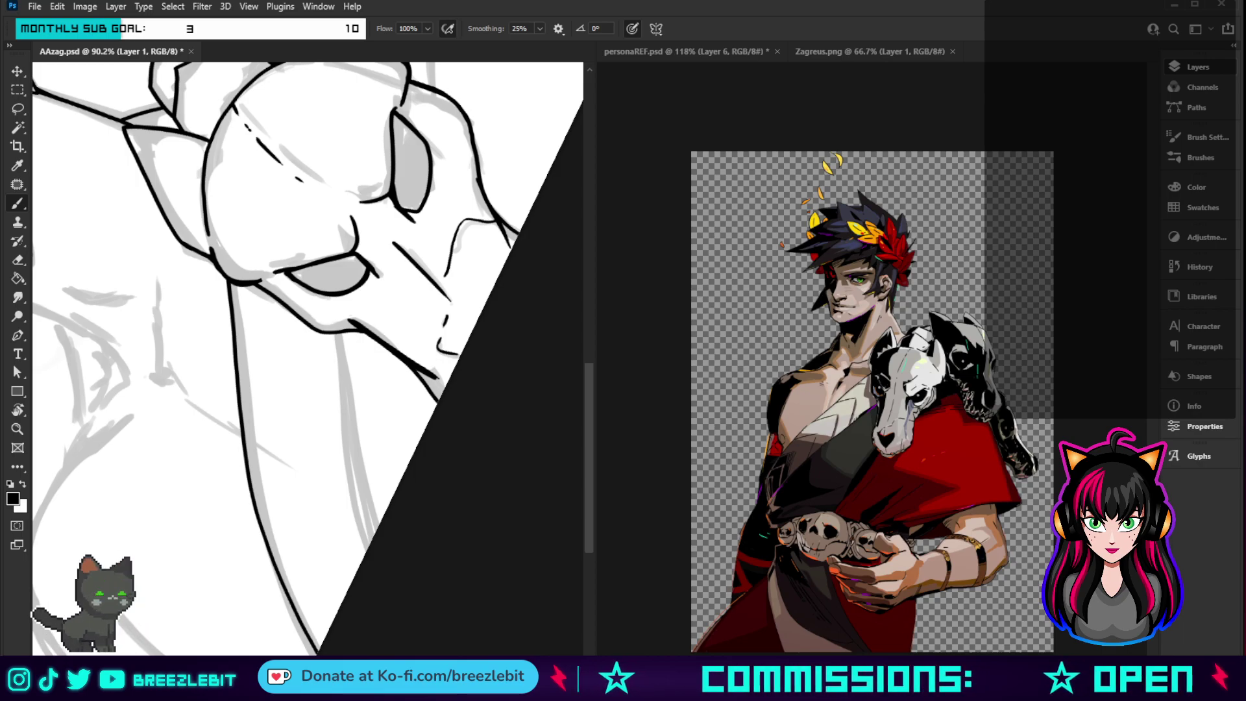
mouse_move(334, 354)
mouse_down()
mouse_move(346, 467)
mouse_move(380, 584)
mouse_up()
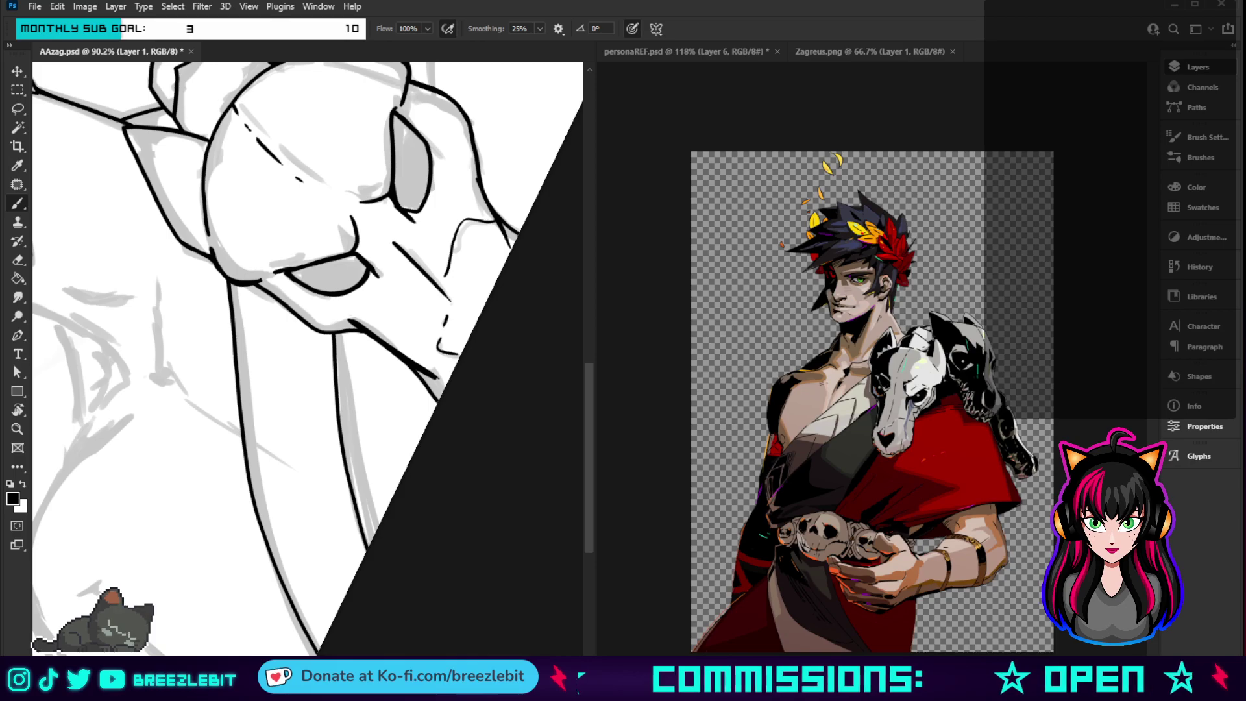
- Ink the lowest chevron band across the chest sash, plus a partial one at the canvas edge
key(Escape)
mouse_move(357, 529)
mouse_down()
mouse_move(520, 625)
mouse_move(509, 439)
mouse_move(490, 393)
mouse_move(329, 374)
mouse_move(376, 429)
mouse_up()
key(r)
key(b)
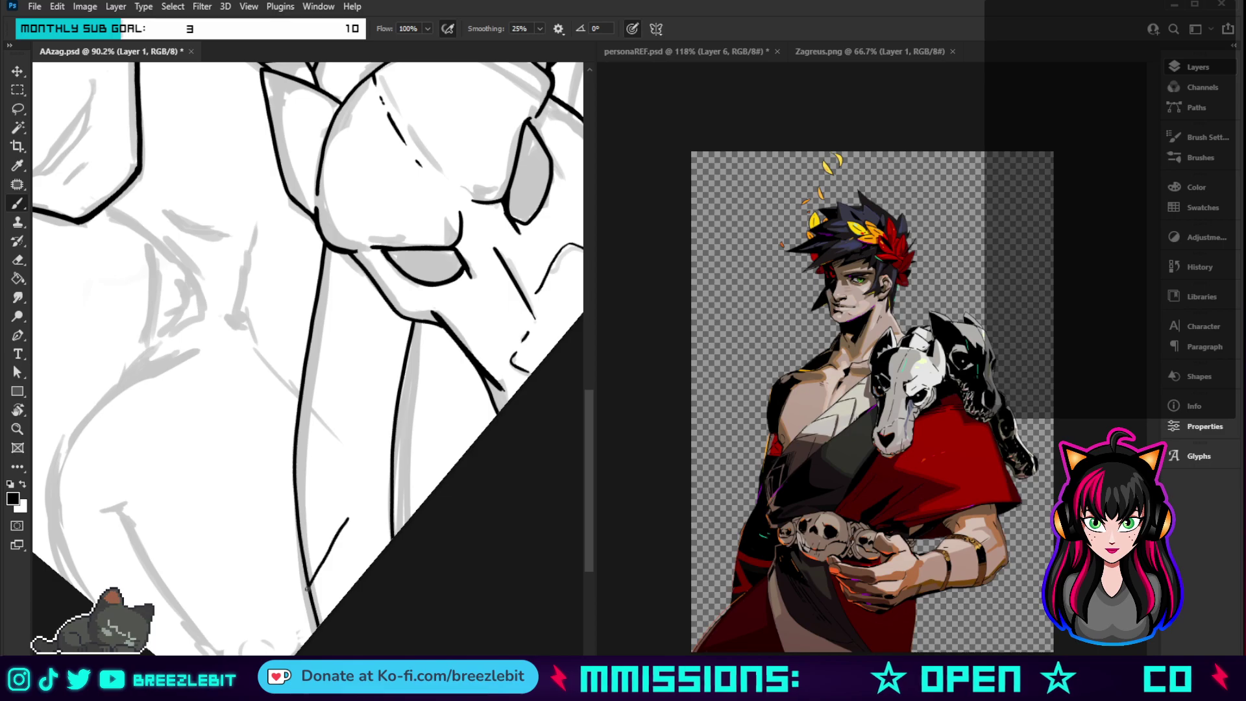
key(ctrl+z)
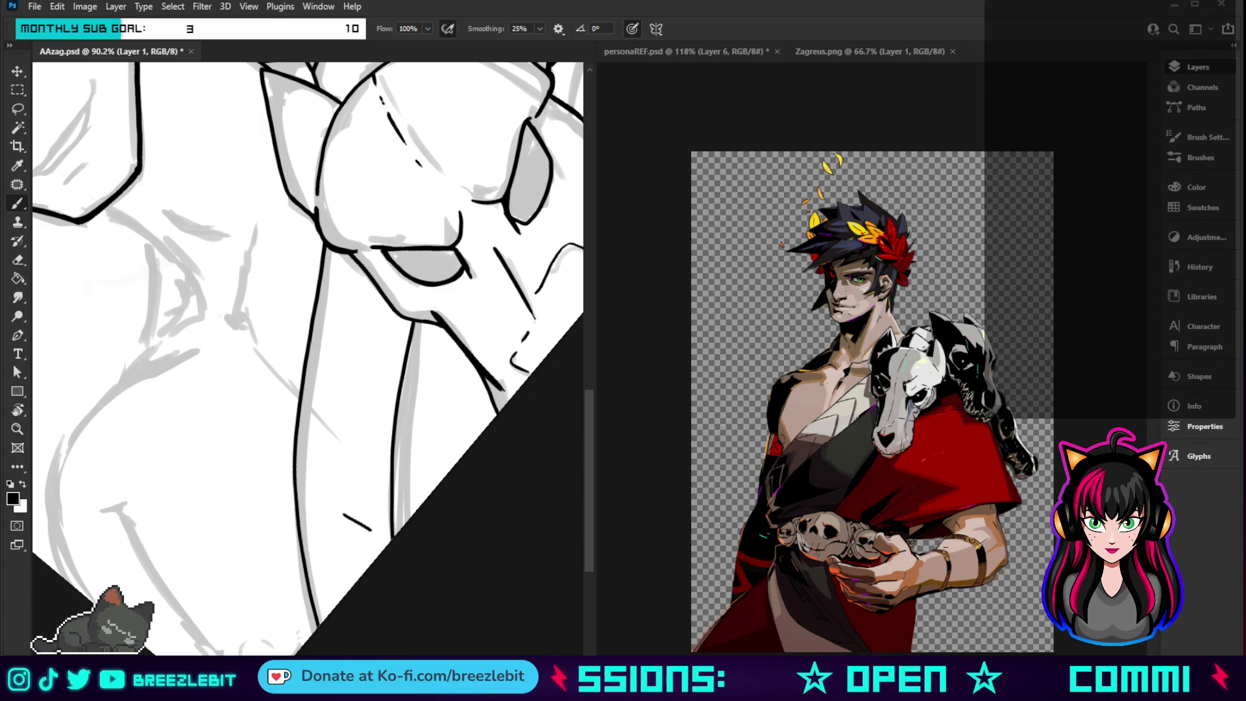
key(ctrl+z)
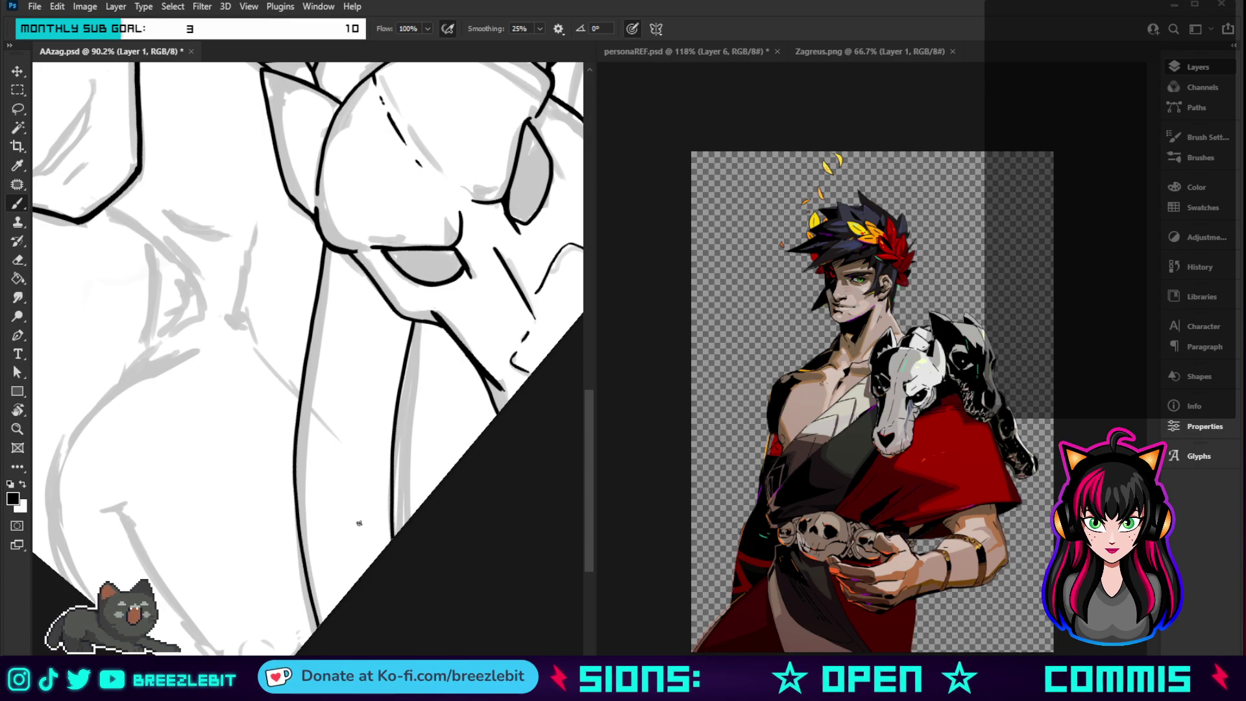
mouse_move(389, 540)
mouse_down()
mouse_move(323, 539)
mouse_move(305, 561)
mouse_move(343, 589)
mouse_move(322, 620)
mouse_up()
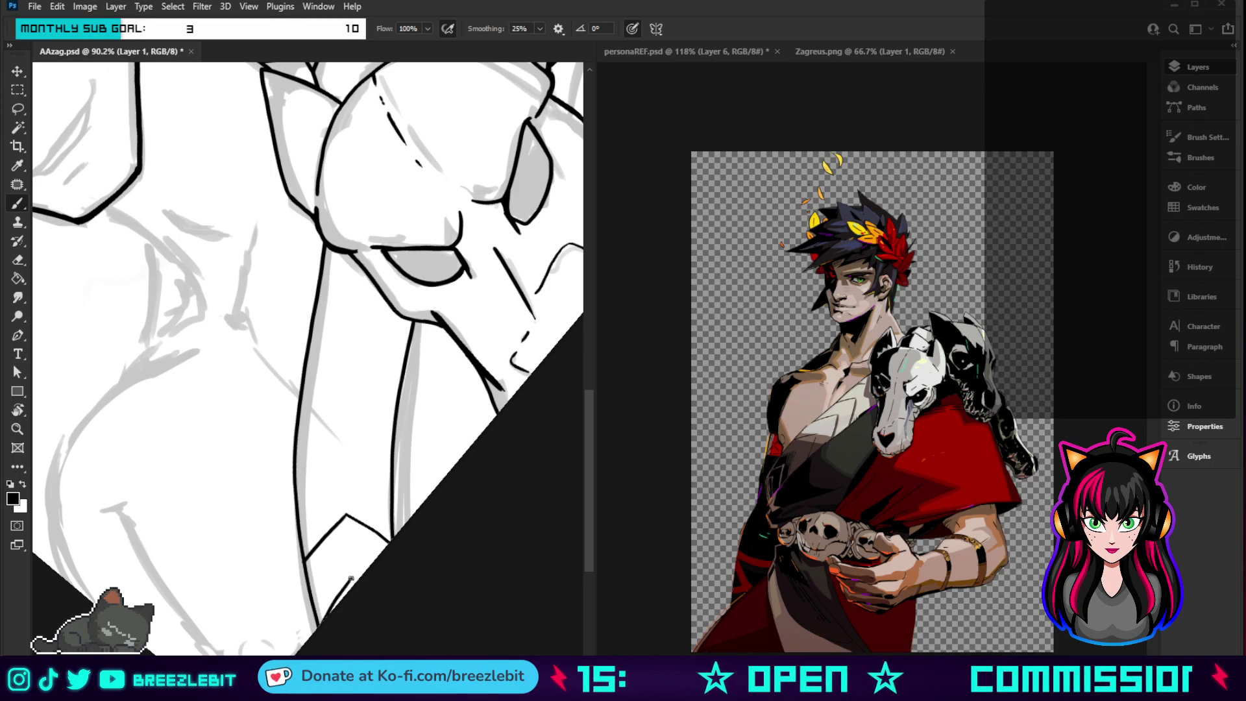
- Ink evenly spaced chevron bands up the rest of the chest sash to where it meets the skull
drag(347, 455, 301, 500)
drag(347, 455, 390, 488)
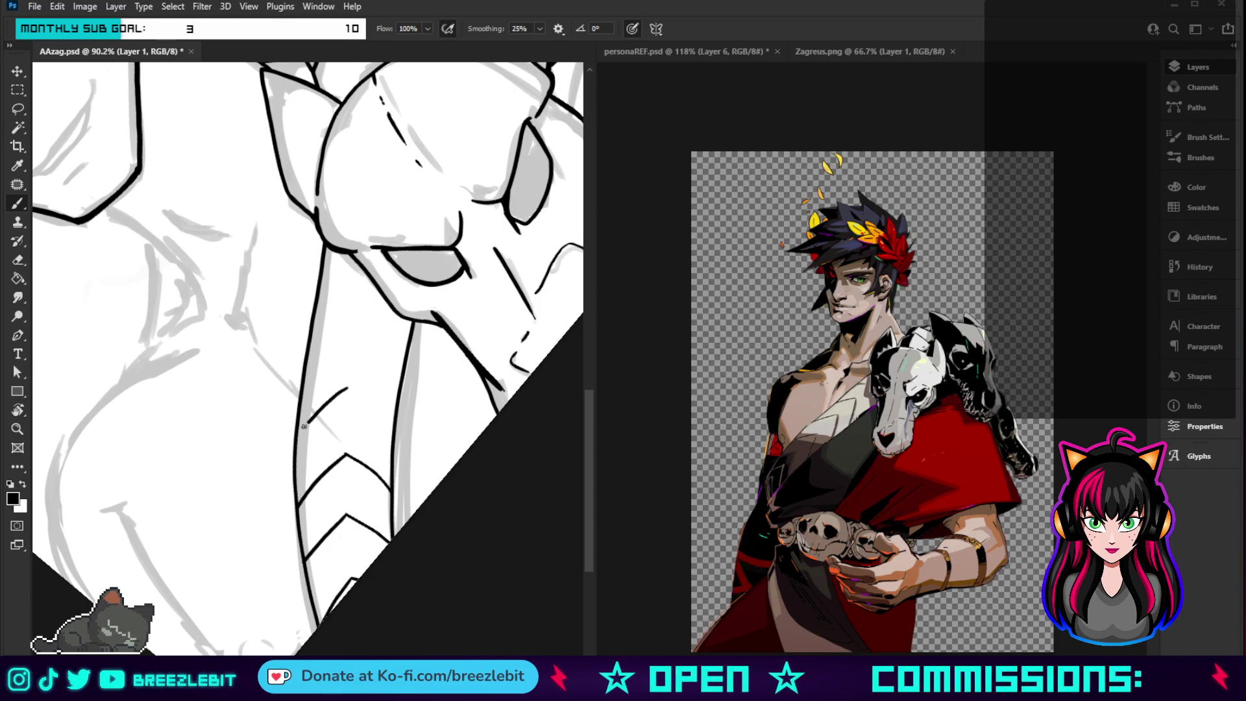
drag(346, 389, 392, 431)
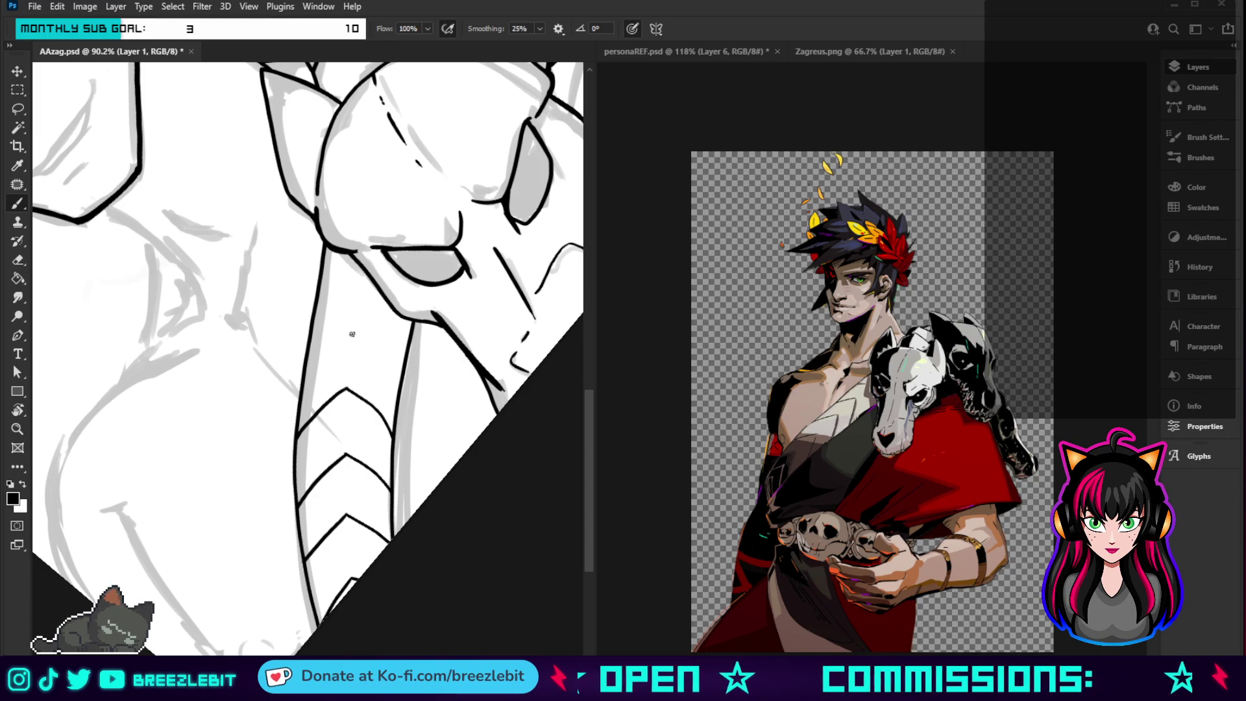
drag(354, 320, 304, 376)
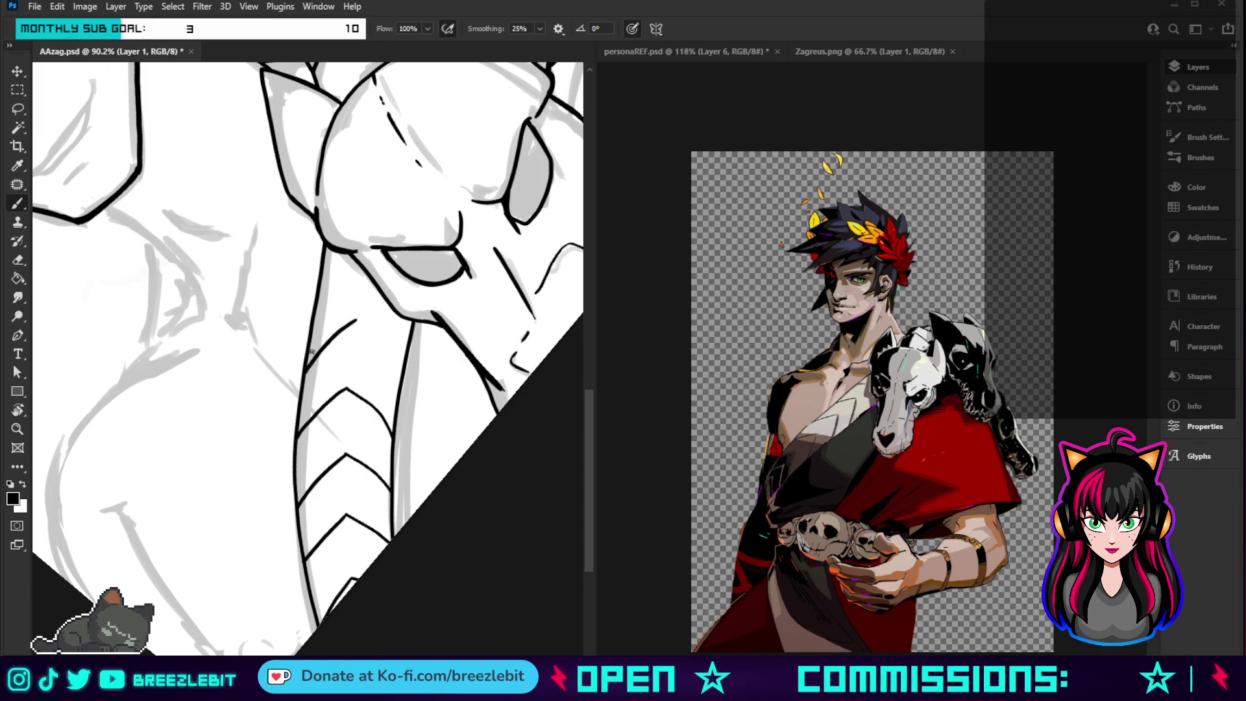
drag(389, 364, 400, 383)
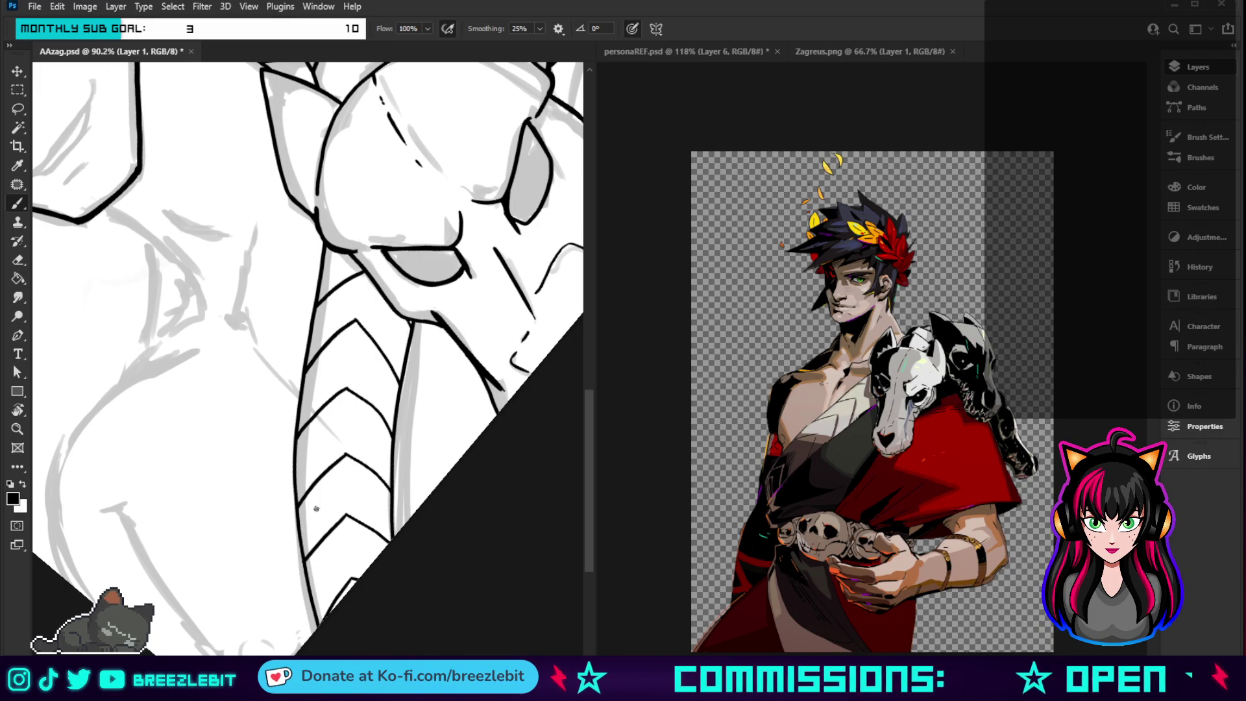
- Check the whole drawing, then bring up personaREF.psd as the reference and reveal its portrait of the man in the fur-collared coat
key(Escape)
key(z)
drag(482, 434, 354, 468)
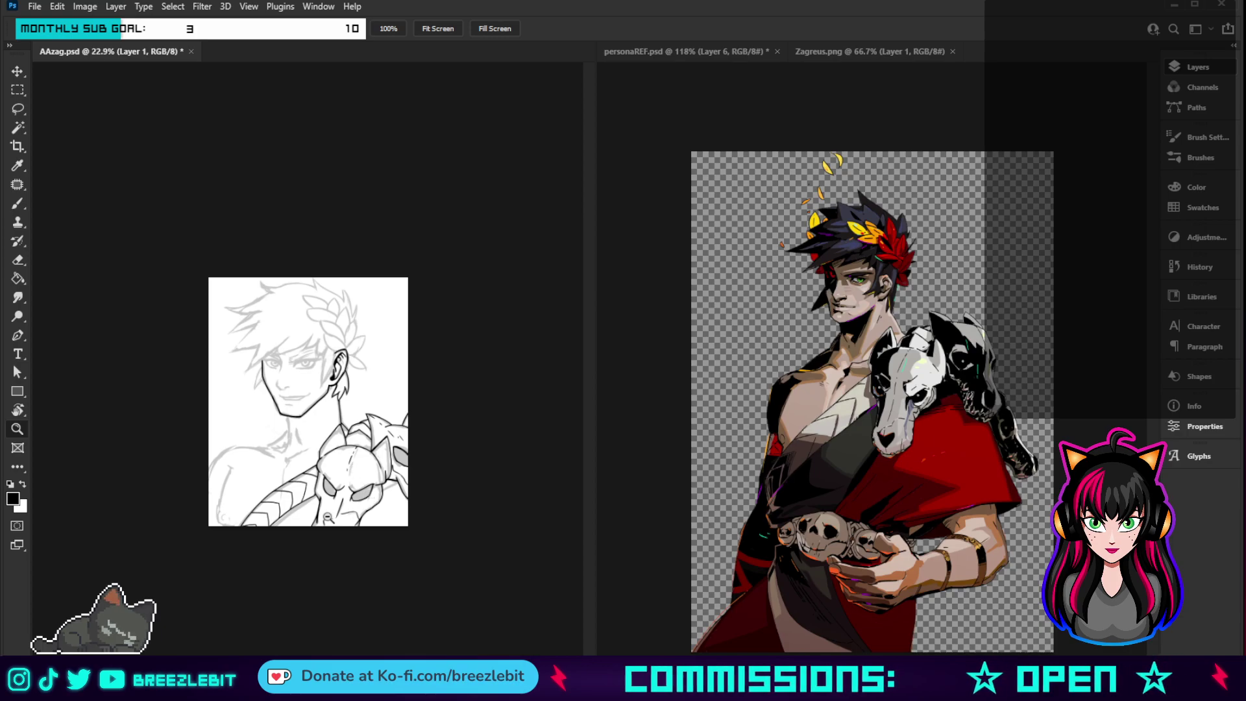
drag(318, 527, 350, 539)
drag(253, 583, 276, 583)
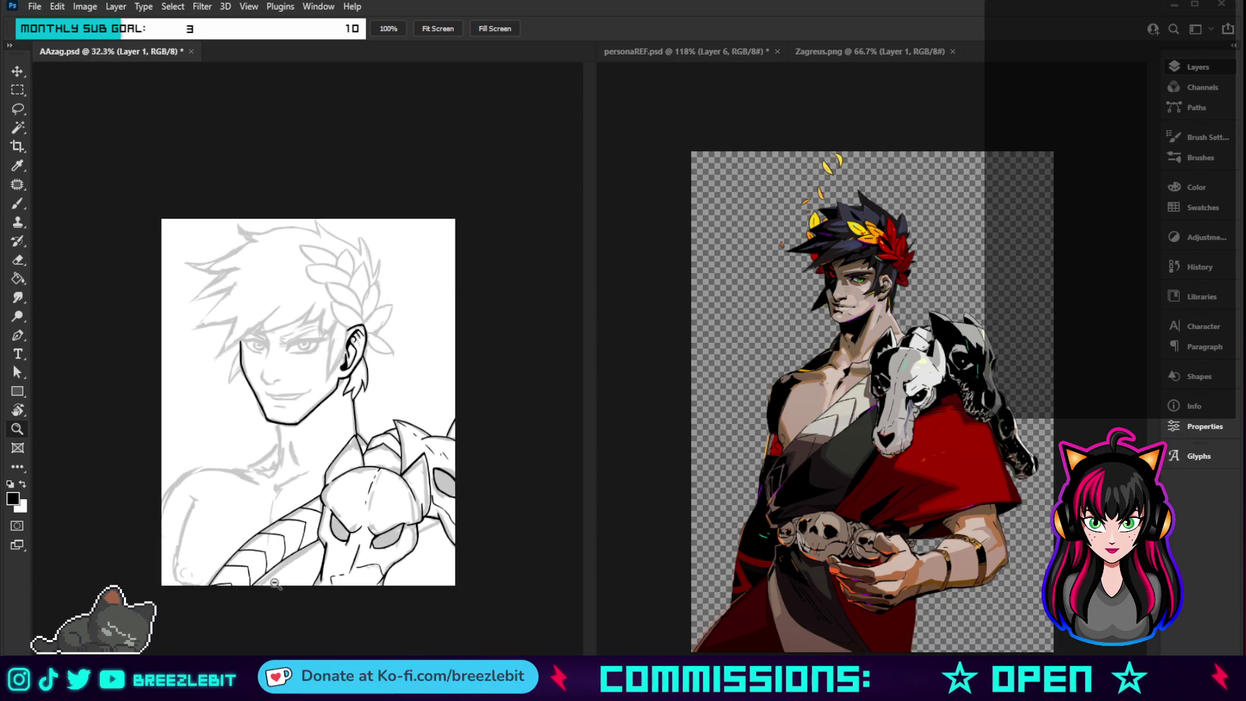
scroll(276, 584, up, 2)
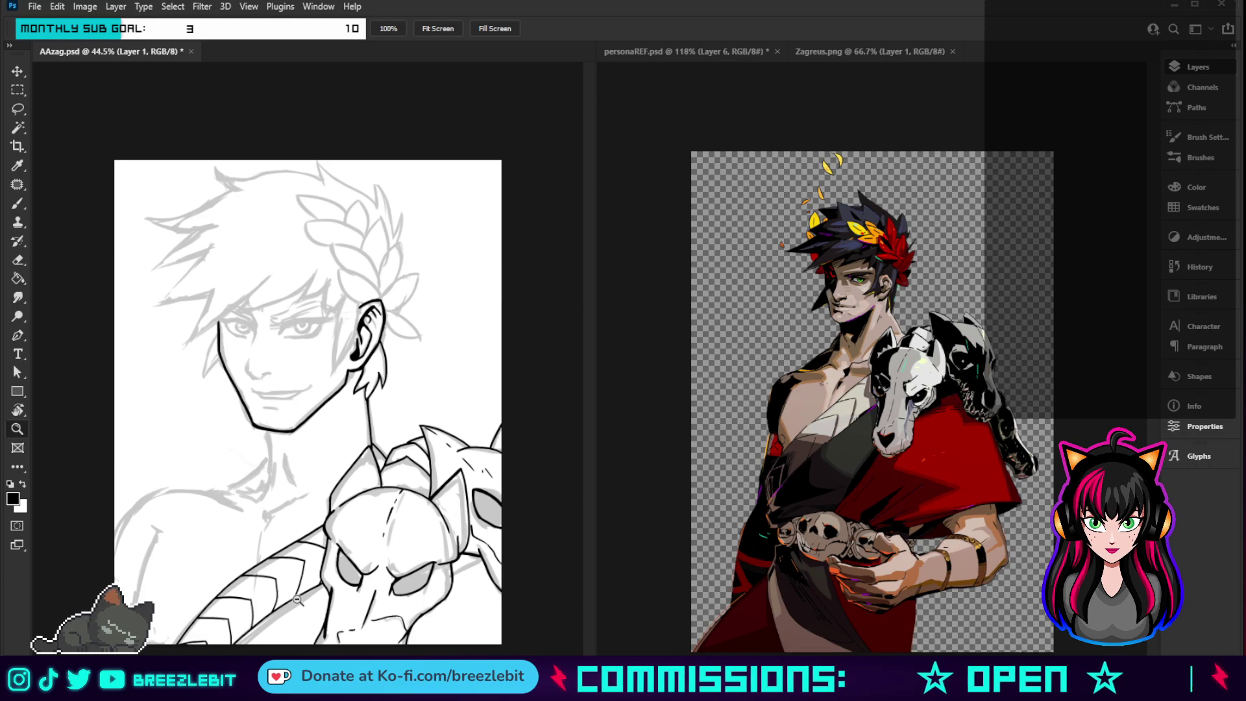
scroll(297, 600, up, 2)
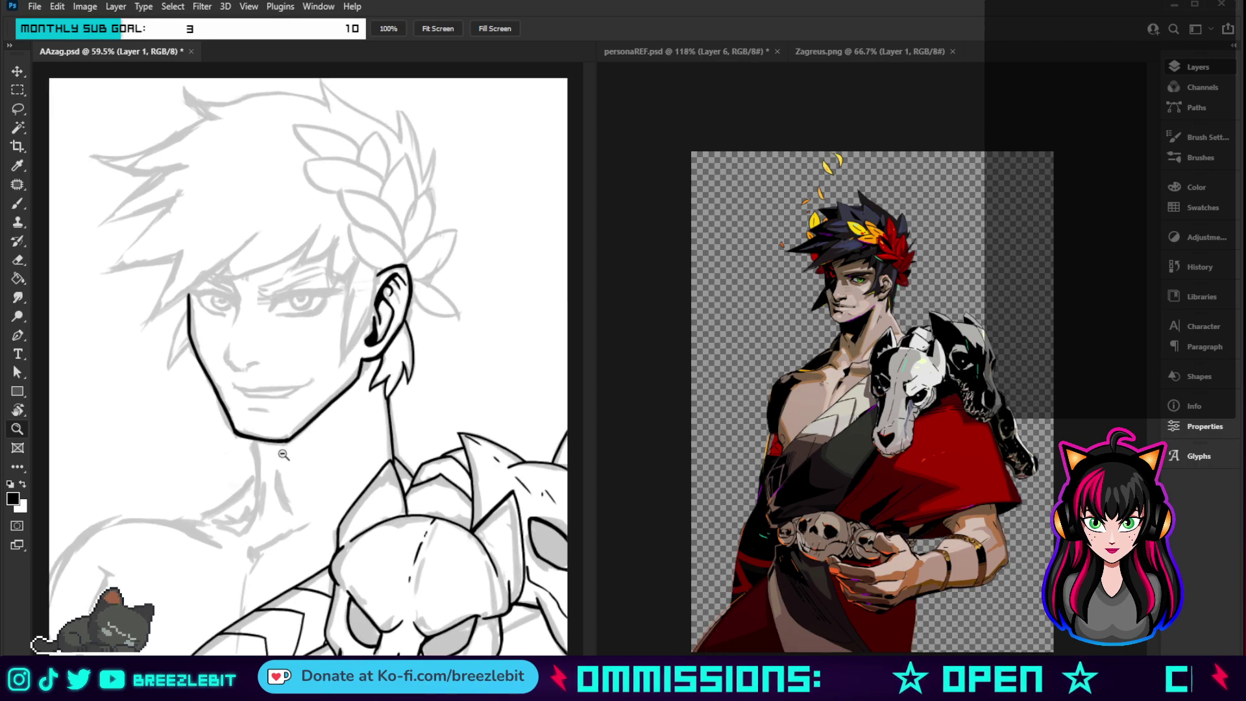
scroll(283, 454, up, 4)
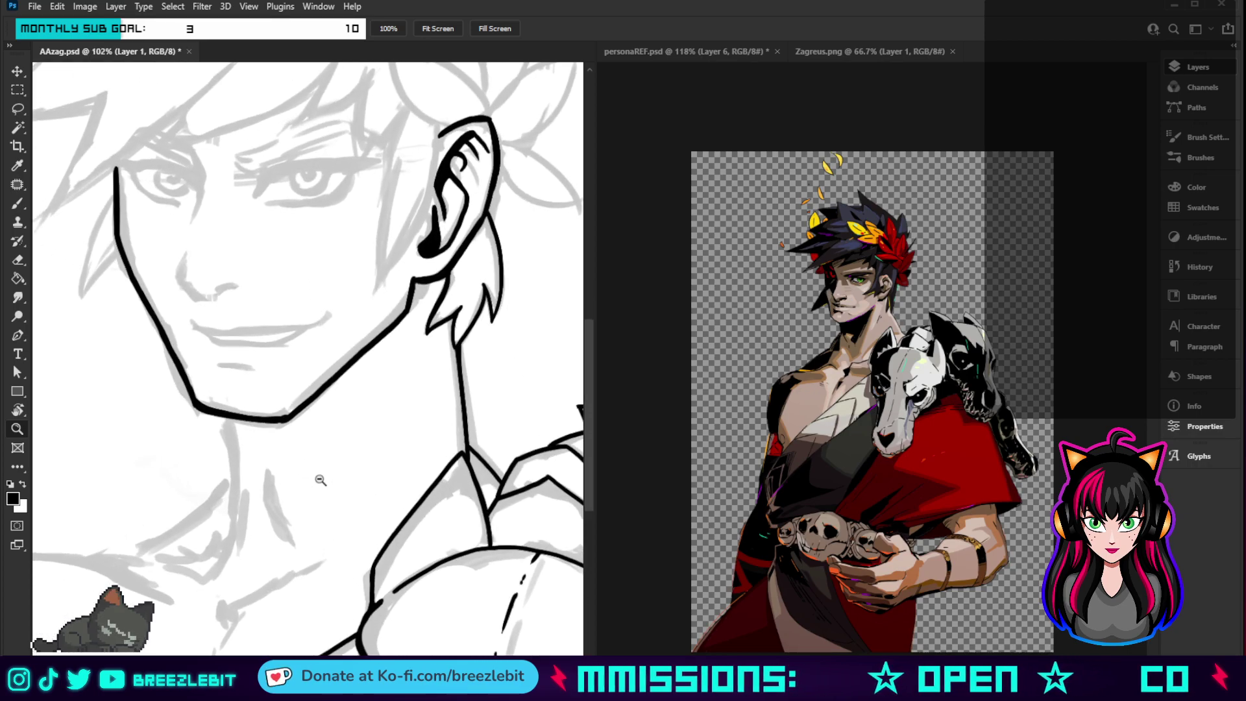
key(b)
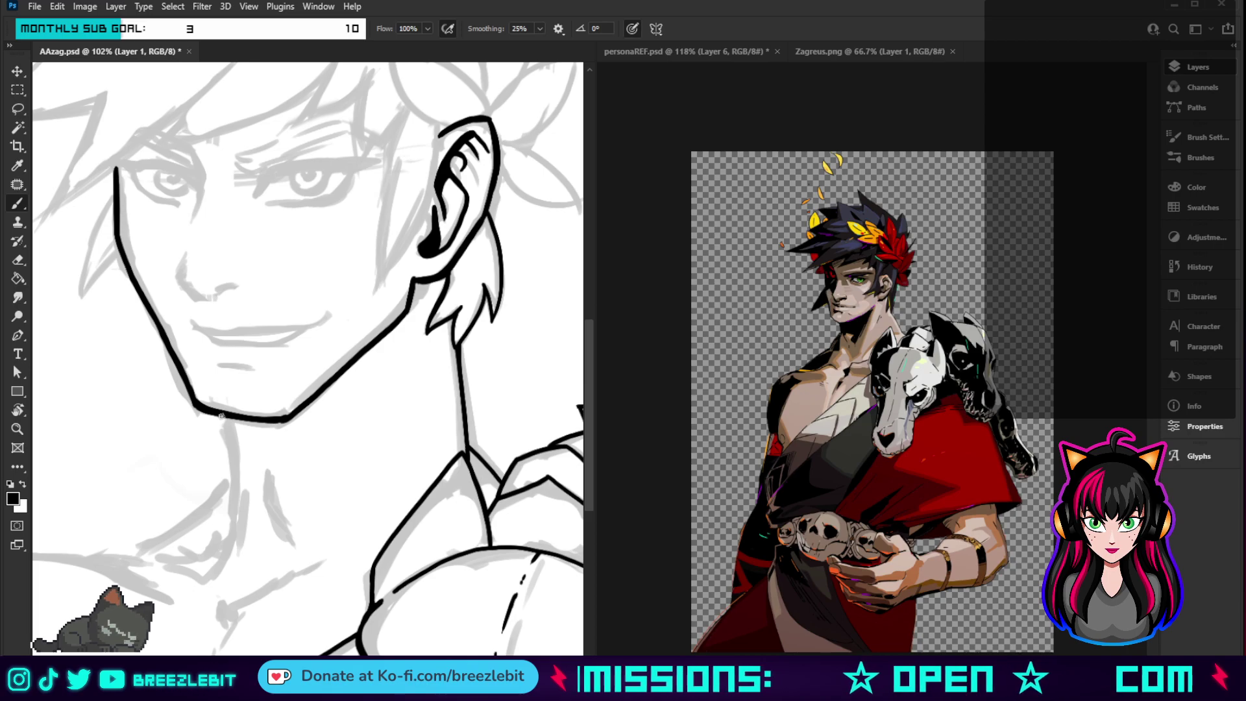
click(711, 50)
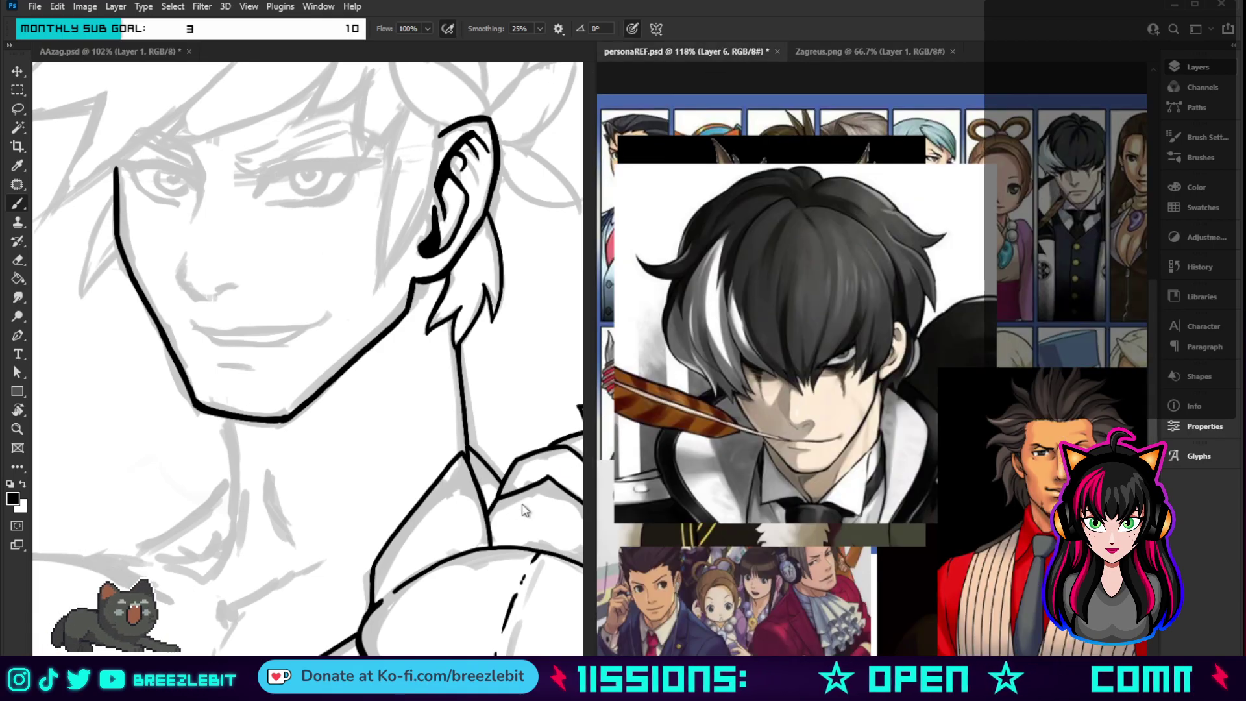
click(995, 180)
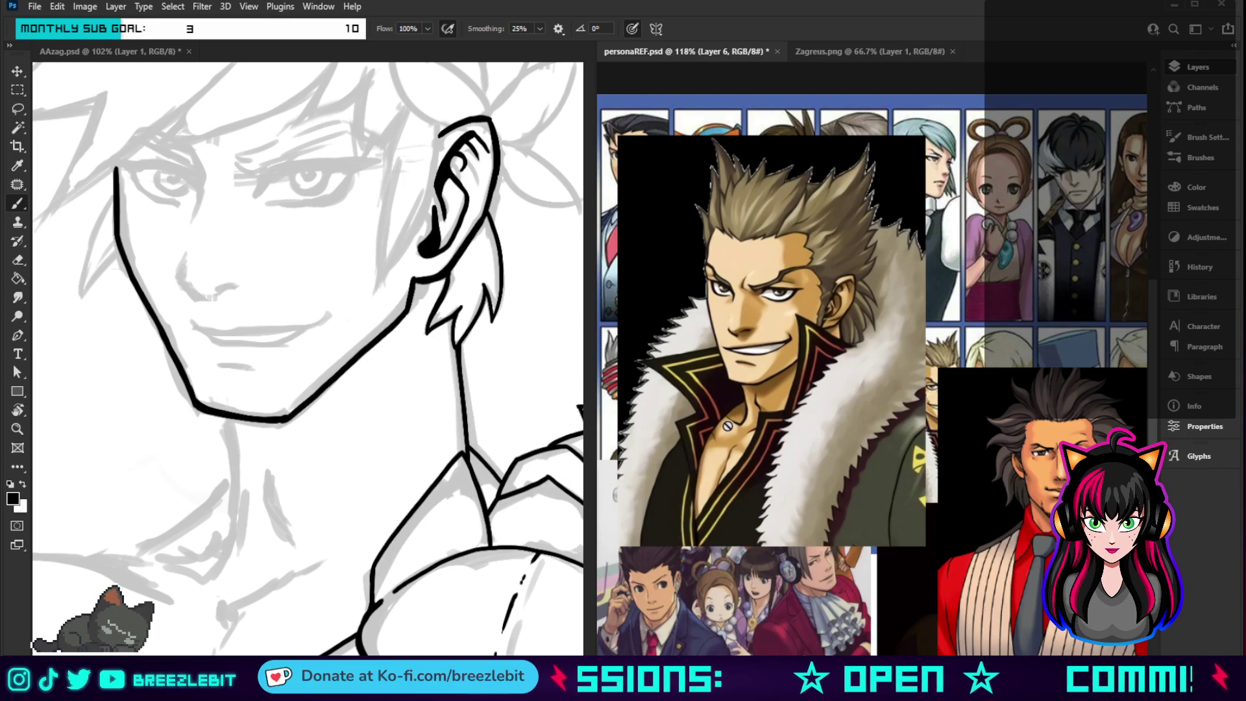
- Ink the neck line from under the chin down to the throat hollow, hooking it into the start of the collarbone
click(224, 419)
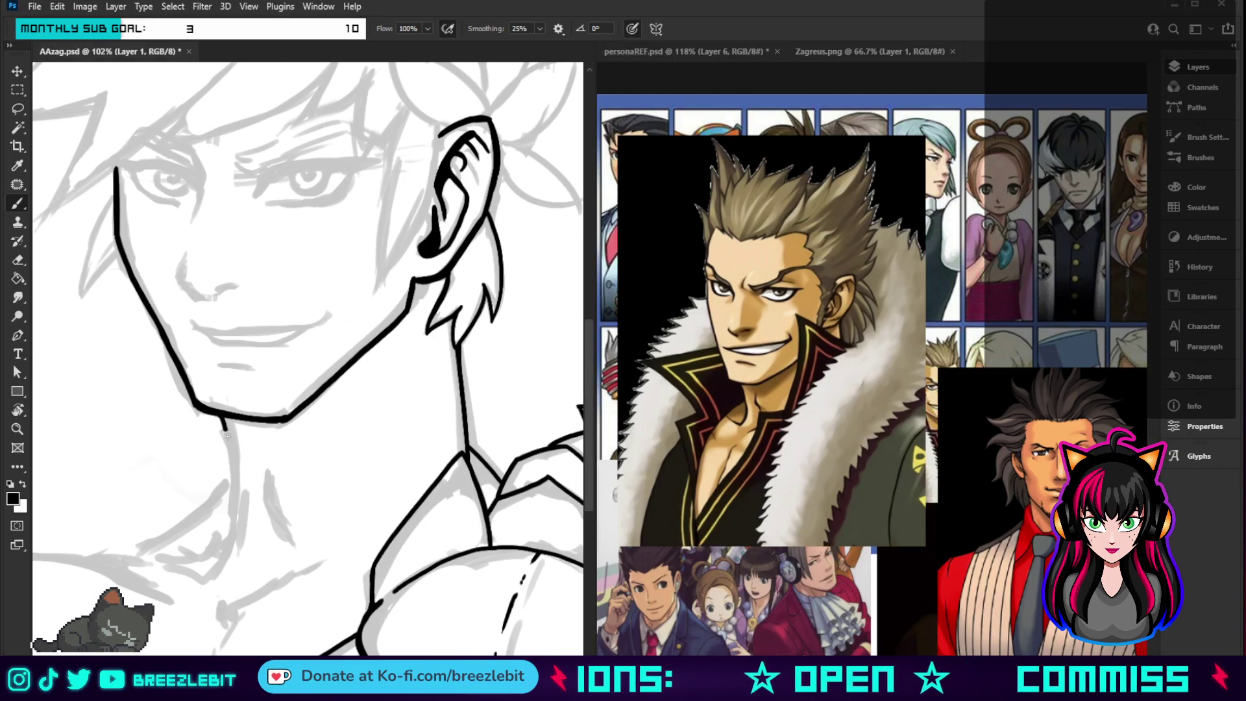
mouse_move(226, 435)
mouse_down()
mouse_move(232, 518)
mouse_move(218, 572)
mouse_up()
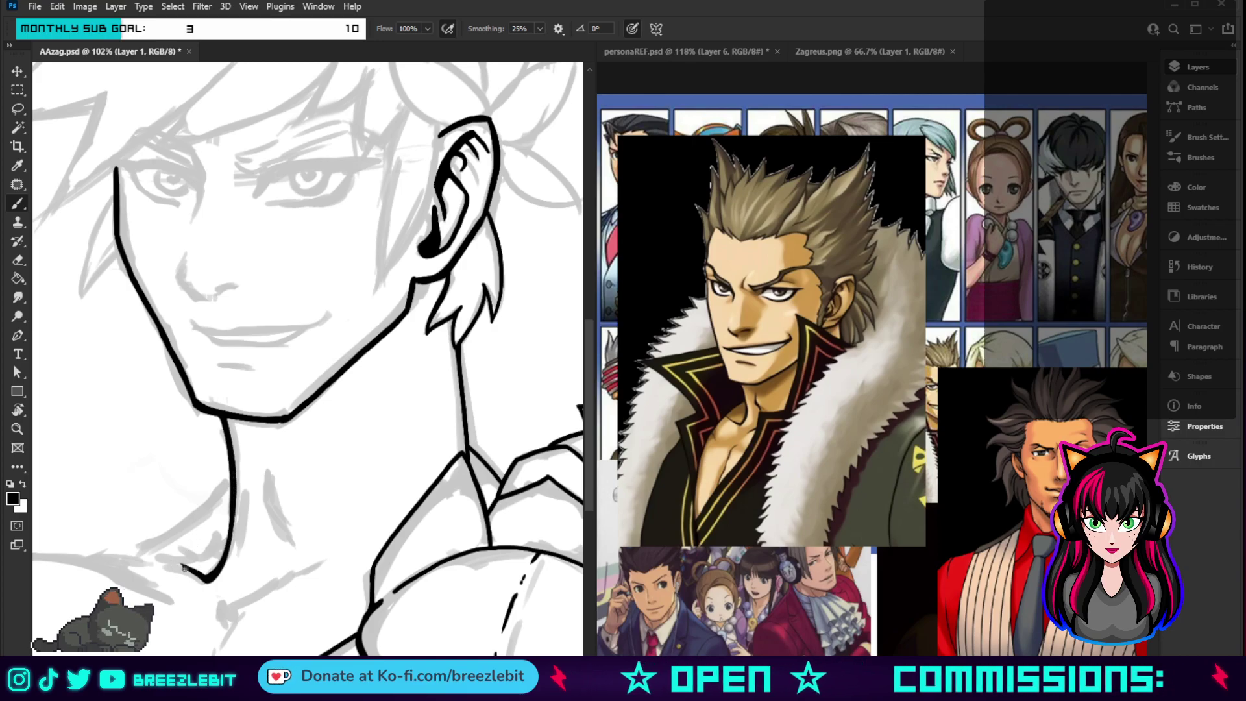
drag(178, 565, 167, 562)
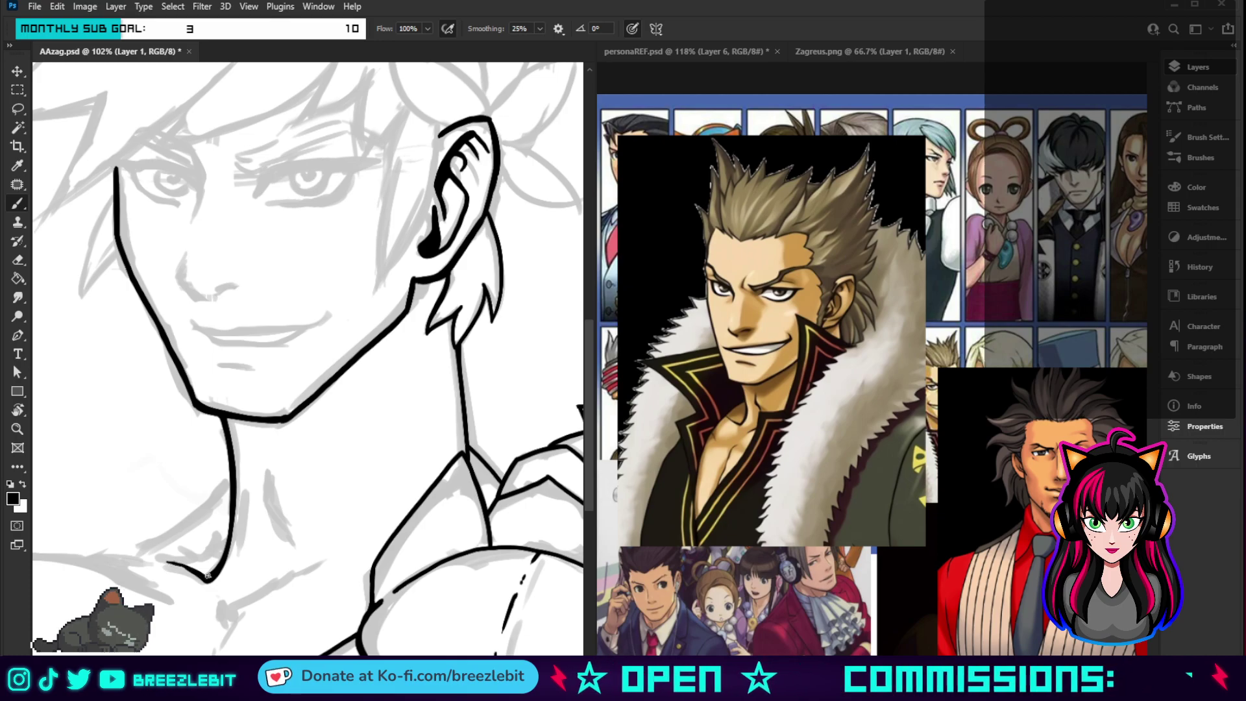
- Ink the short angular tendon mark on the neck and the bent collarbone line running toward the shoulder skull
drag(262, 474, 280, 520)
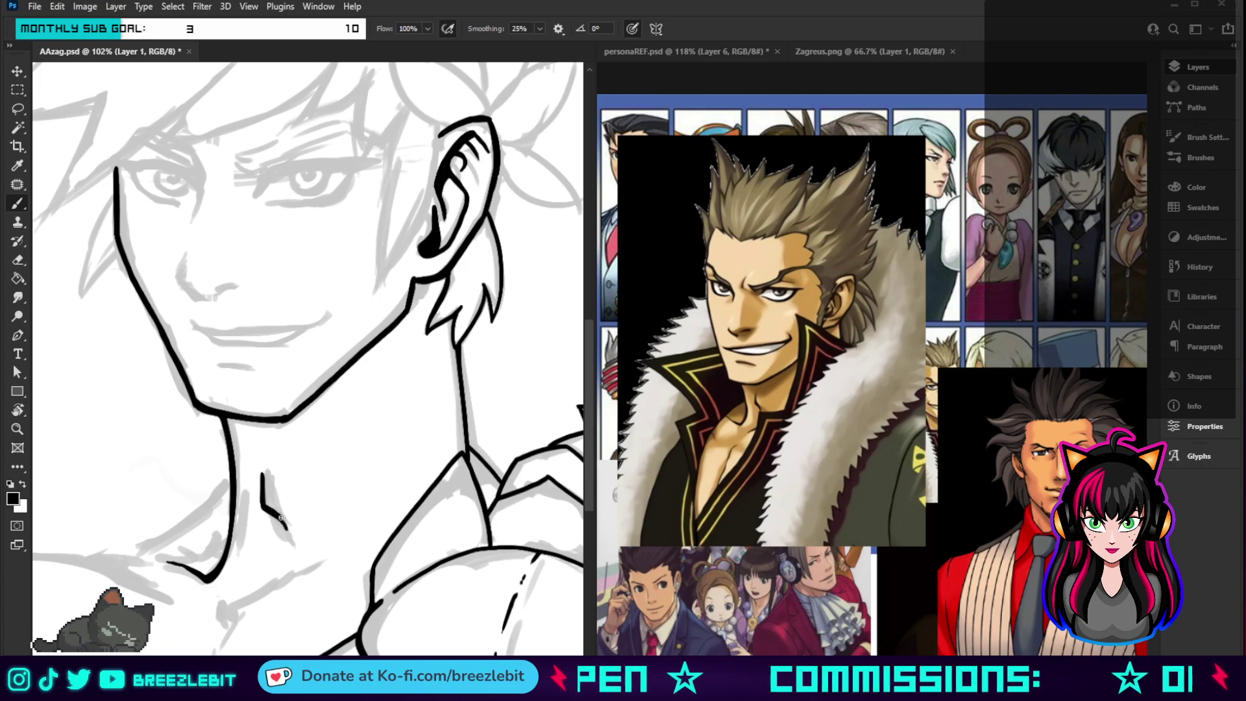
drag(286, 522, 290, 532)
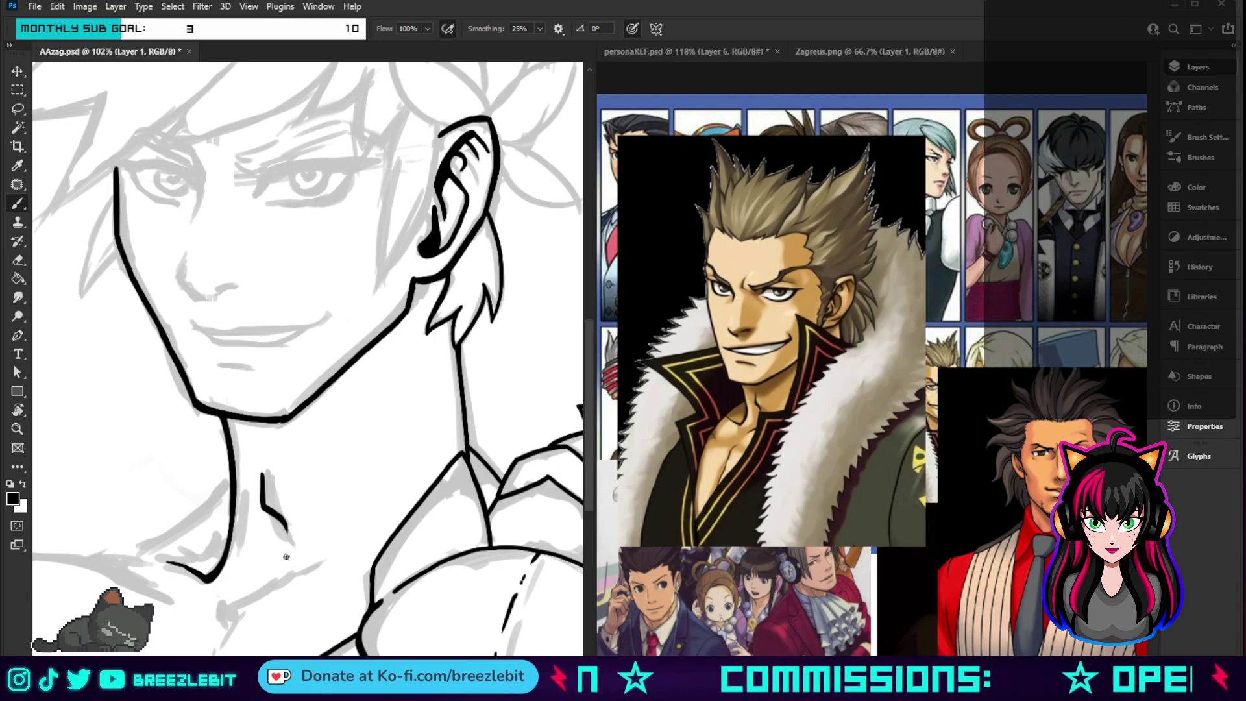
mouse_move(237, 597)
mouse_down()
mouse_move(270, 571)
mouse_move(339, 568)
mouse_up()
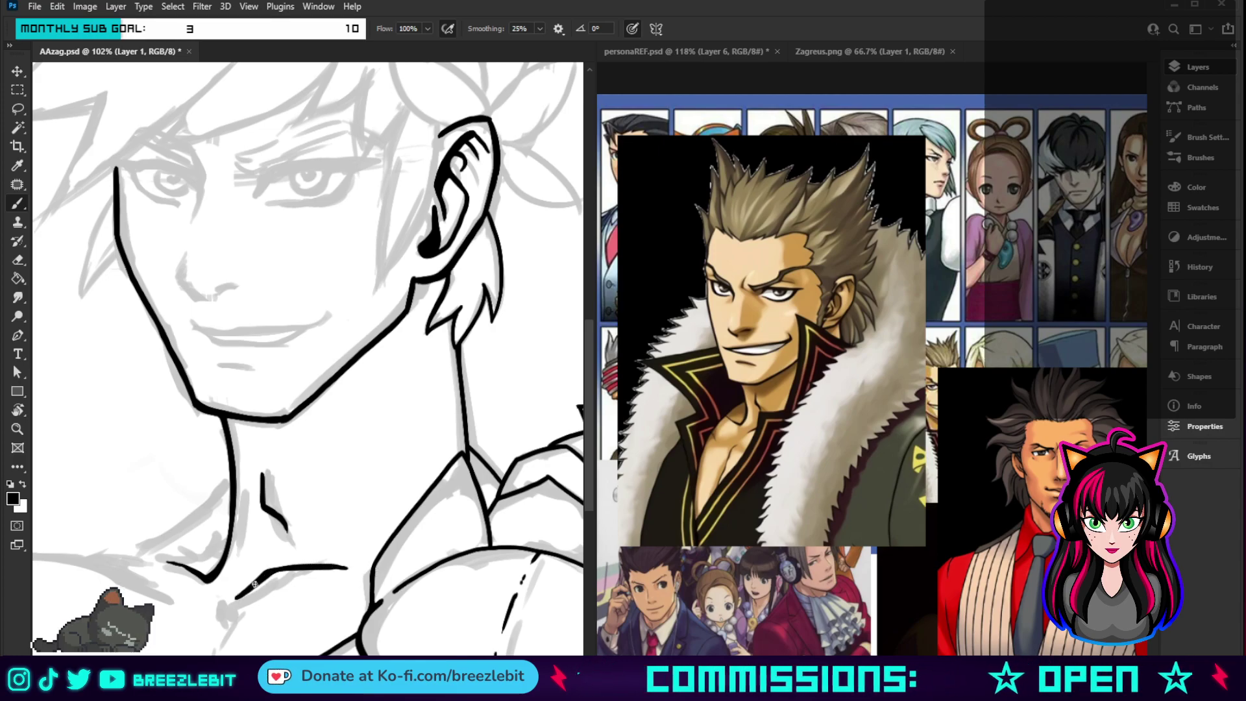
drag(242, 595, 226, 603)
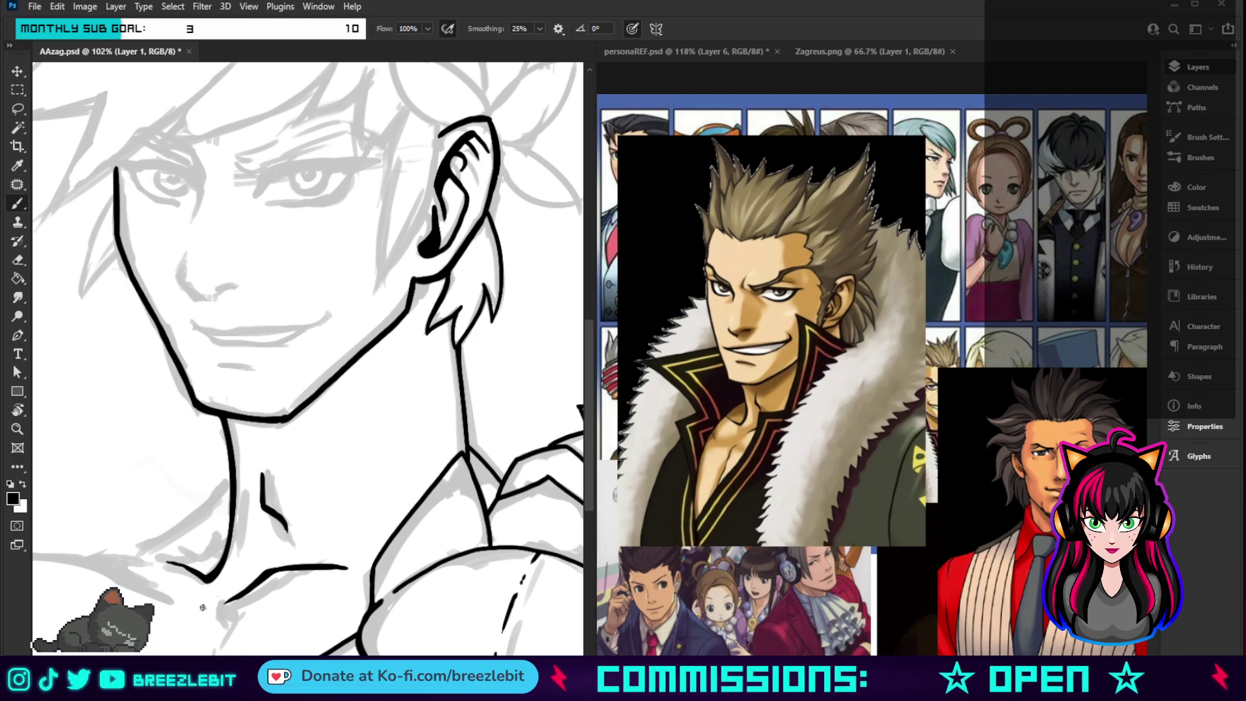
- Refine the collarbone line nearest the shoulder skull so both of its ends taper to points
key(z)
drag(349, 473, 473, 449)
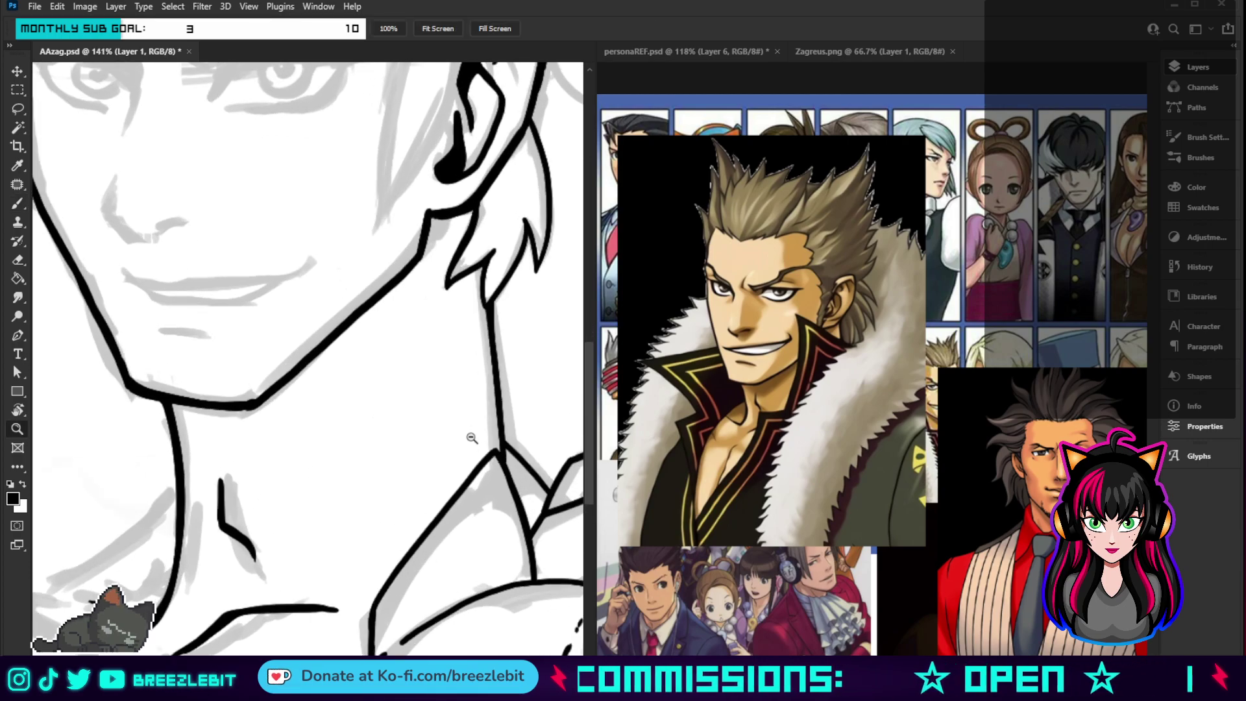
drag(476, 407, 524, 556)
mouse_move(214, 496)
mouse_down()
mouse_move(448, 493)
mouse_move(427, 505)
mouse_up()
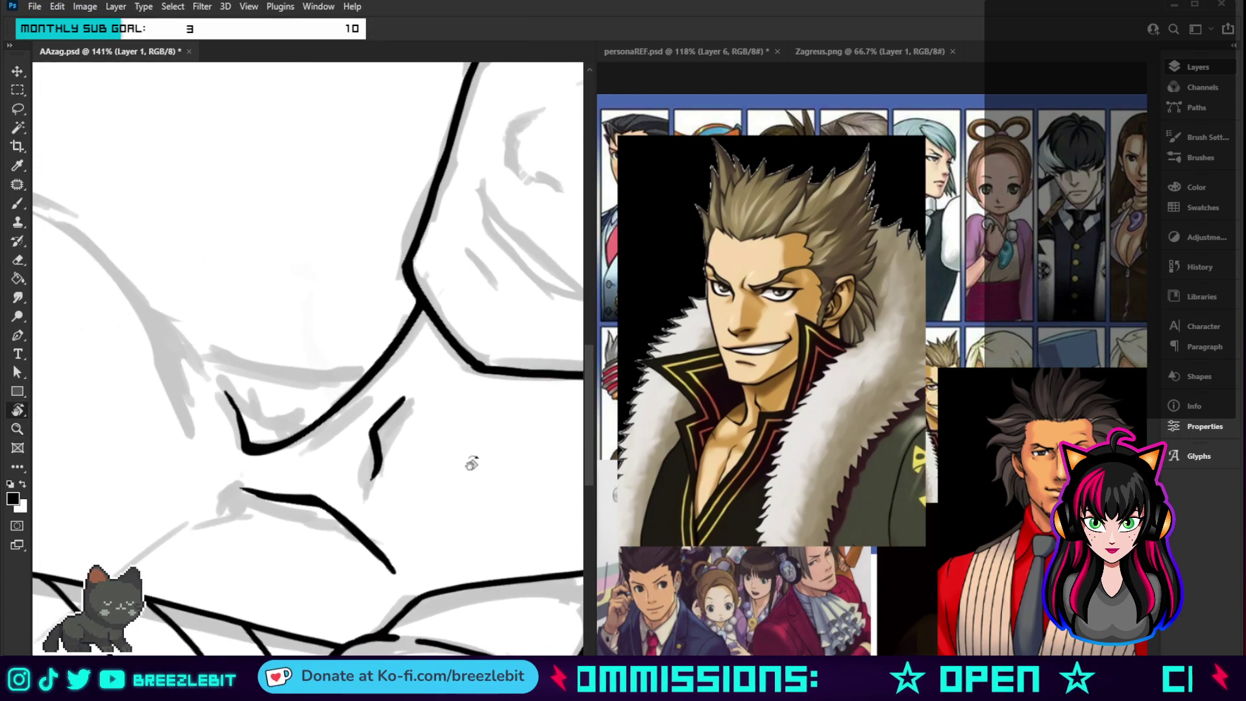
mouse_move(474, 462)
mouse_down()
mouse_move(457, 579)
mouse_move(431, 592)
mouse_up()
key(b)
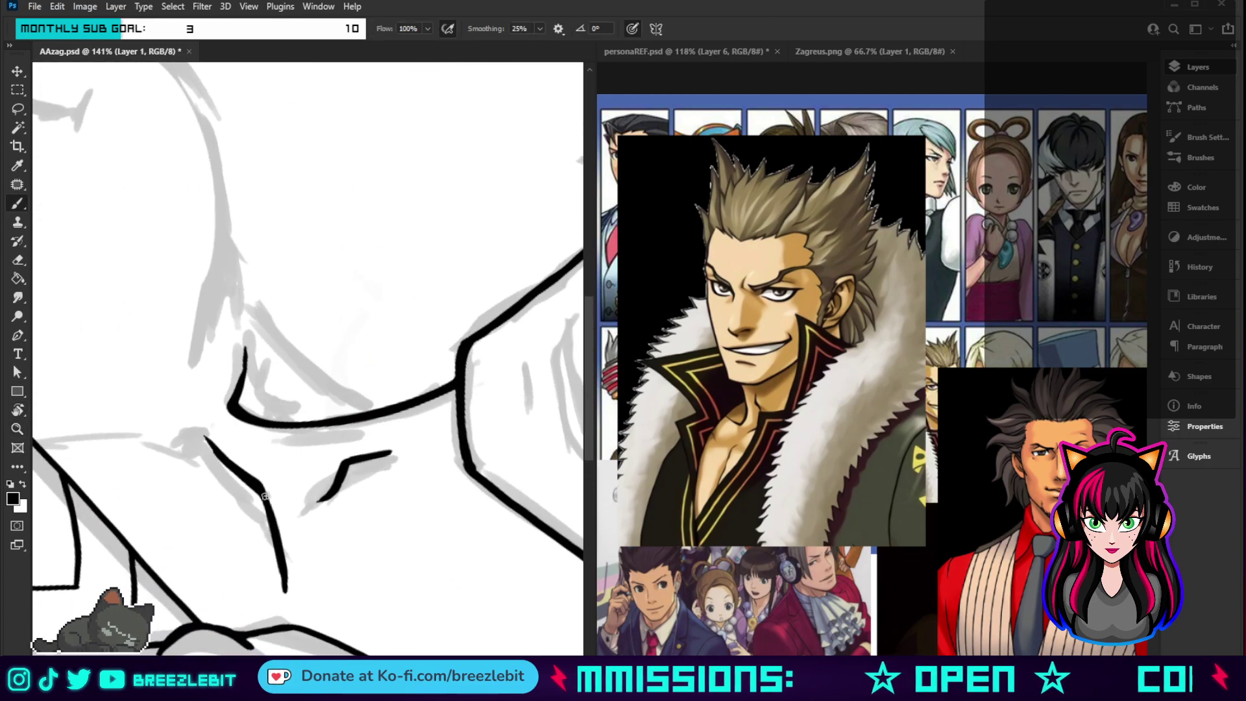
mouse_move(278, 544)
mouse_down()
mouse_move(285, 613)
mouse_move(282, 605)
mouse_up()
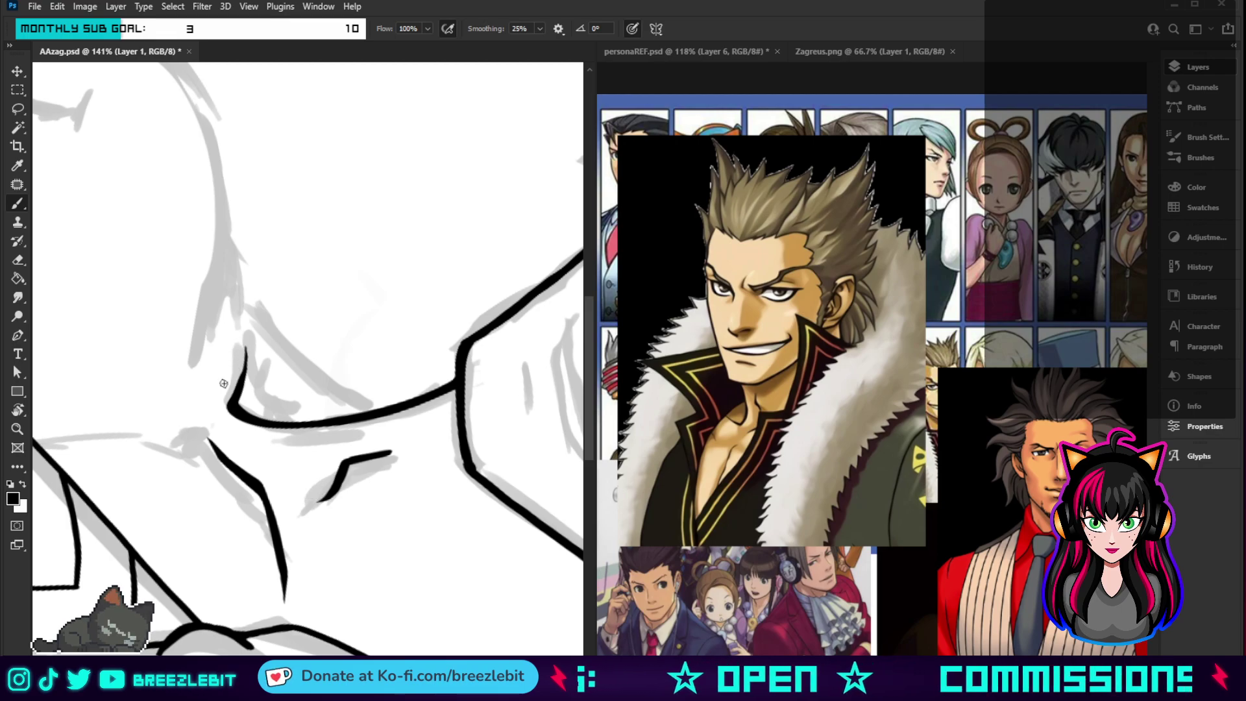
- Ink the chest crease from below the throat hollow down to the sash as a thin, broken curved line
scroll(223, 384, down, 5)
drag(325, 160, 257, 450)
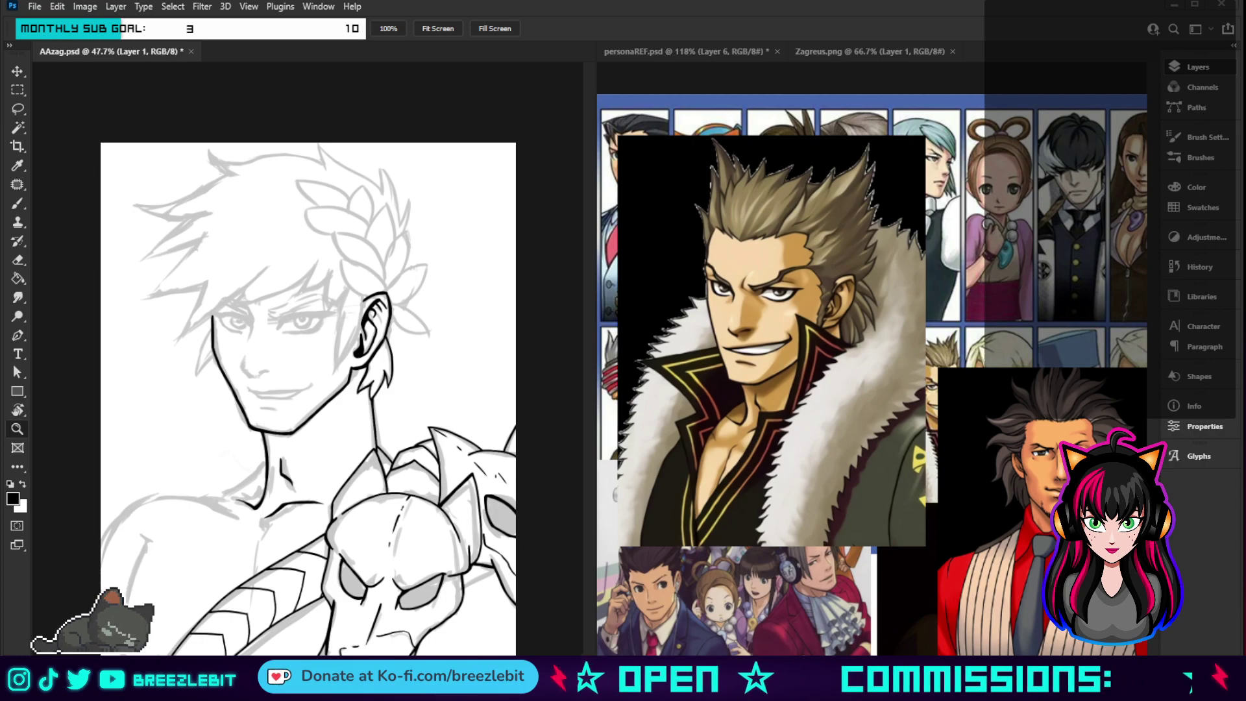
drag(241, 534, 283, 553)
key(b)
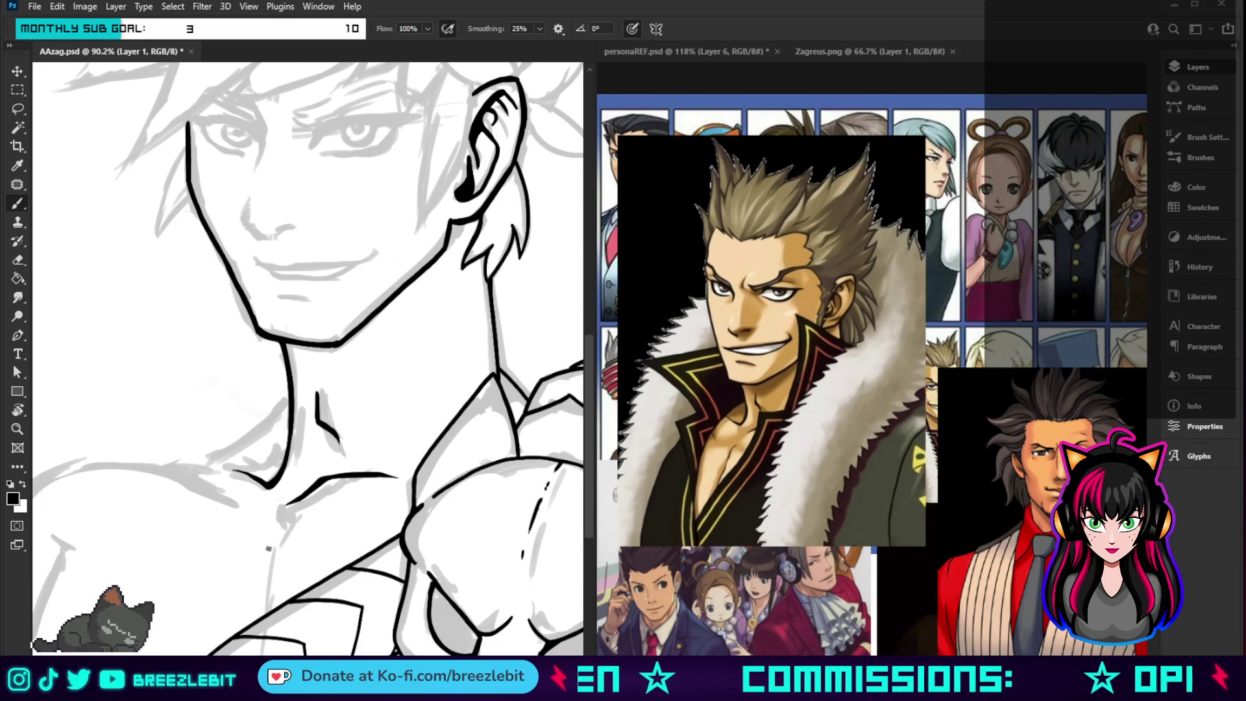
drag(273, 539, 234, 627)
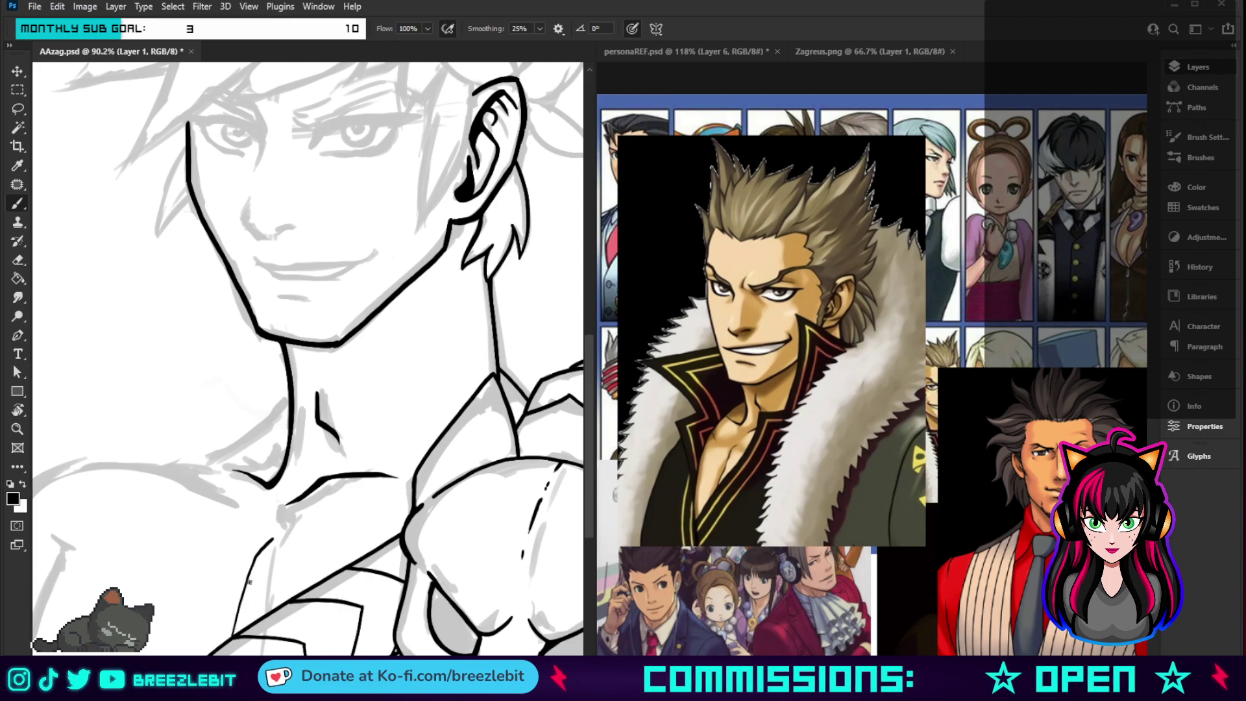
drag(253, 564, 245, 592)
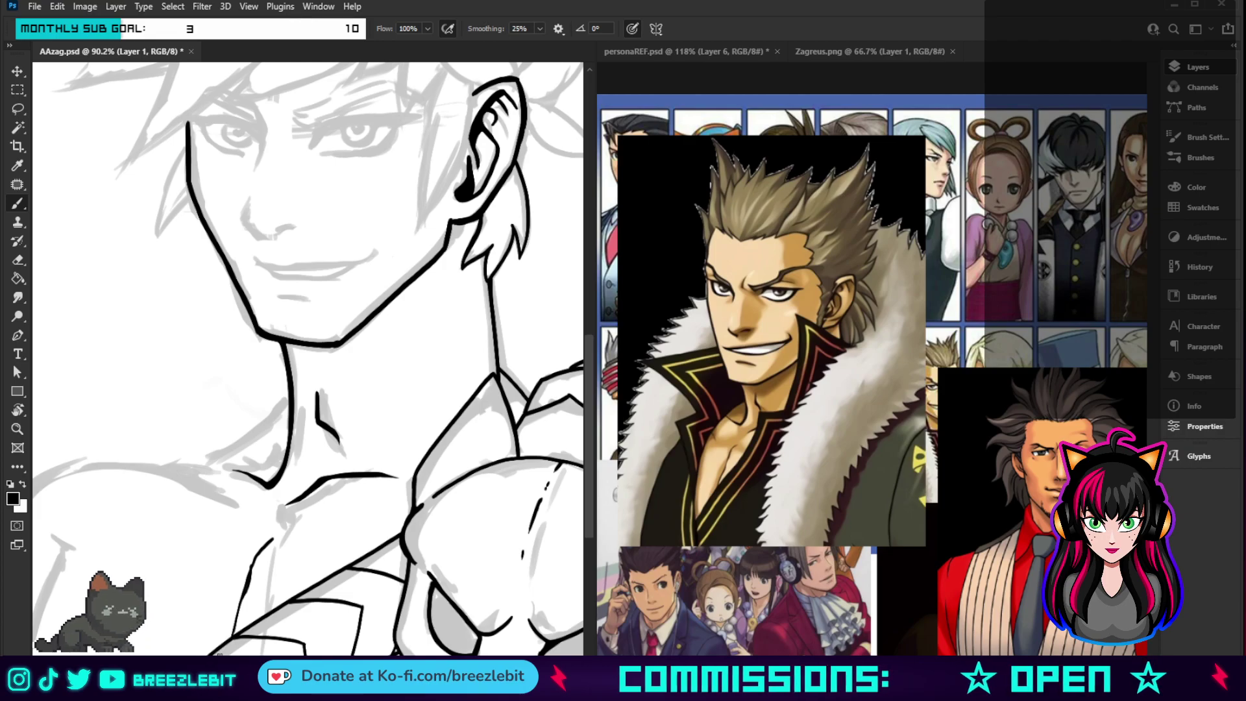
drag(237, 589, 226, 620)
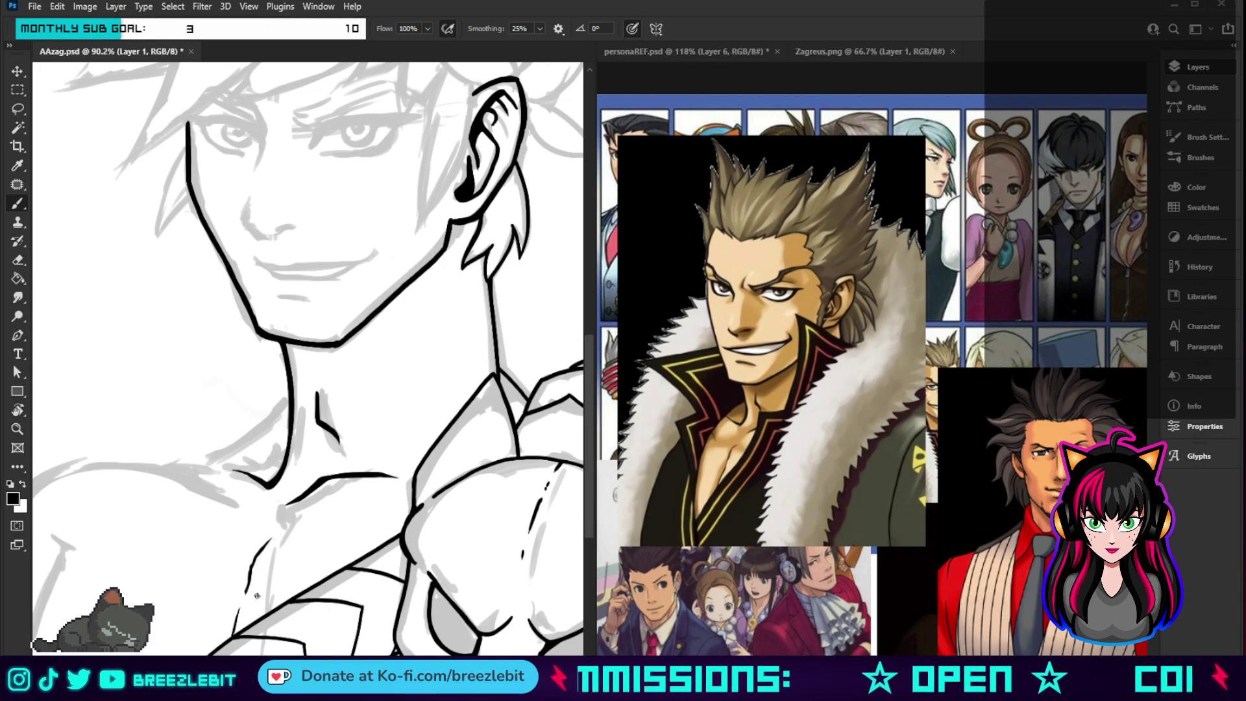
- Ink the bare shoulder's contour out to the canvas edge, its collarbone lines, and the slope joining it to the neck
key(z)
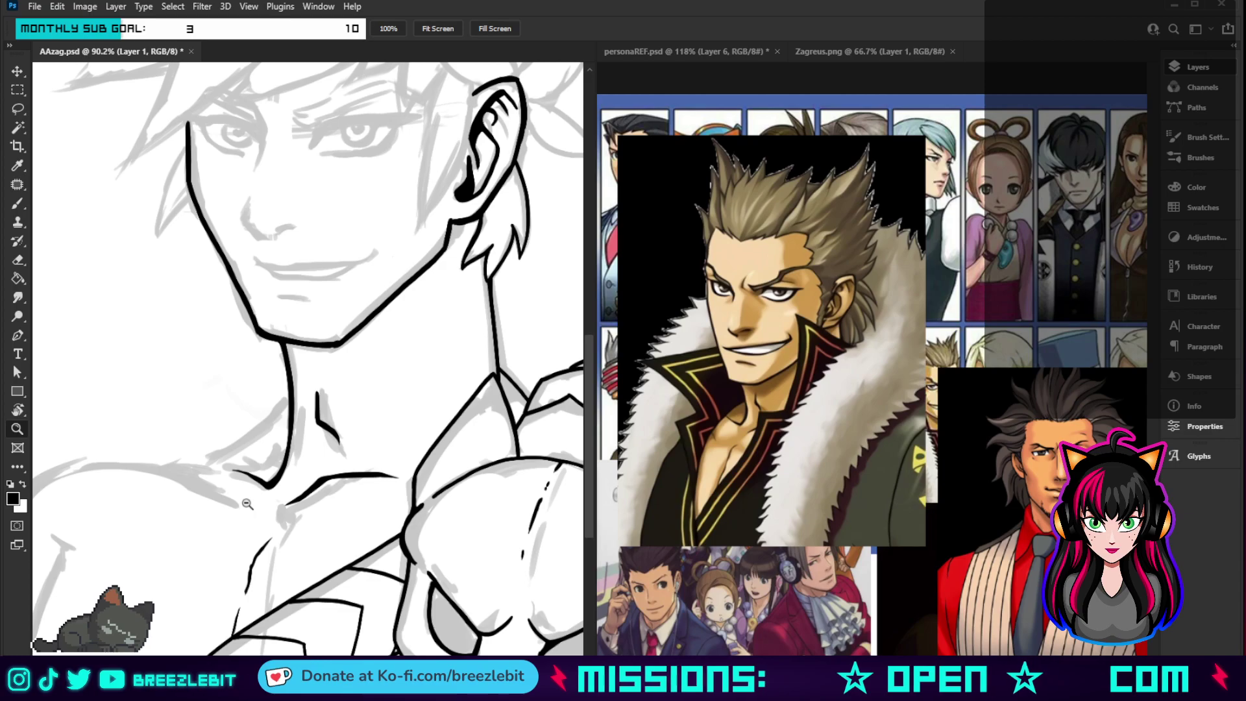
drag(250, 519, 195, 545)
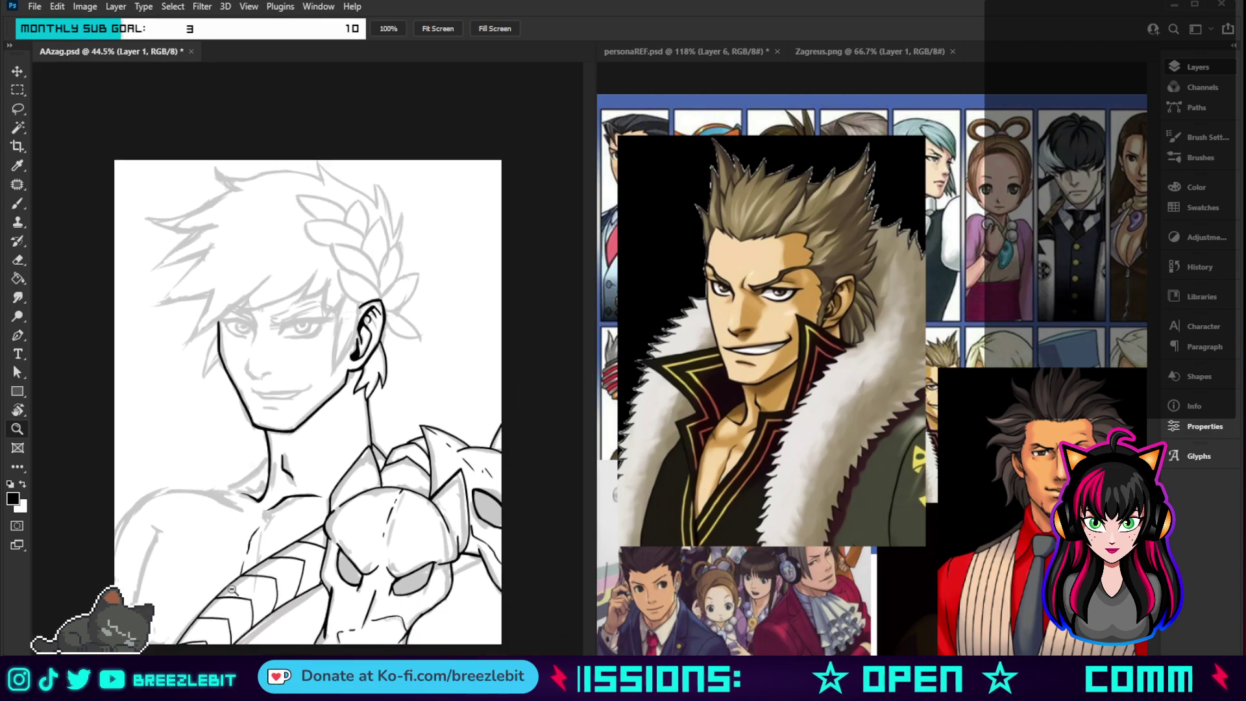
drag(233, 590, 332, 616)
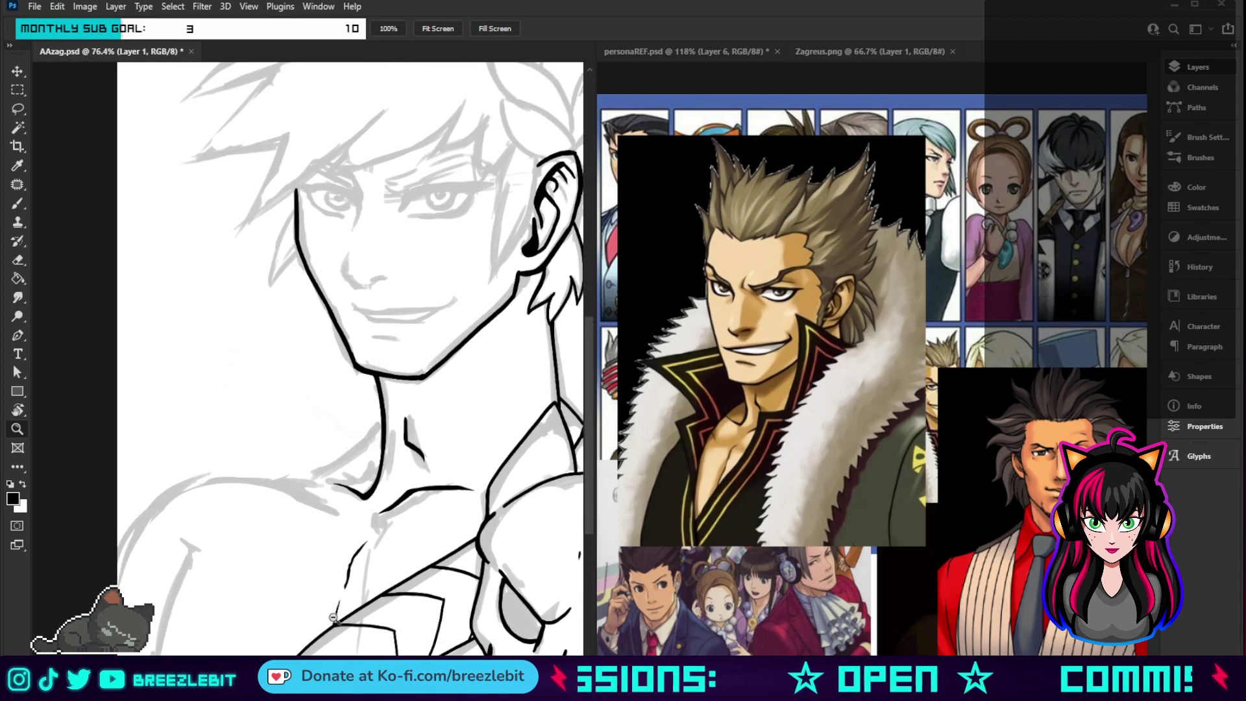
key(b)
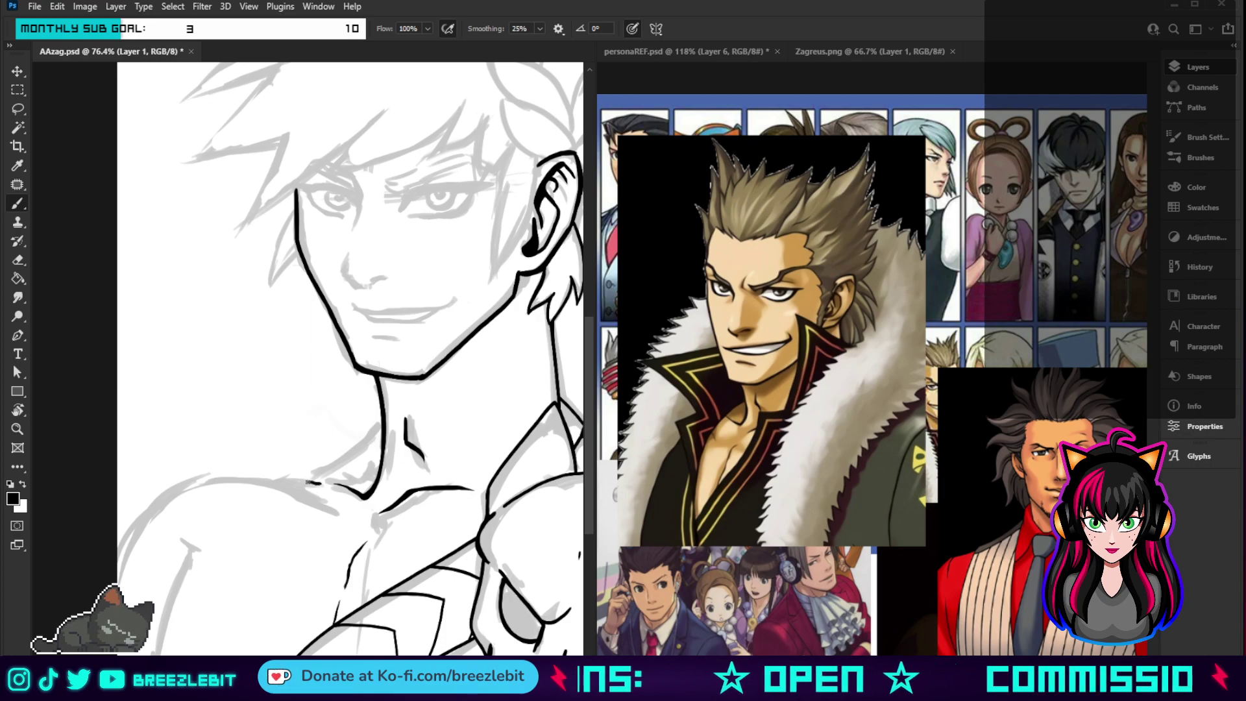
drag(309, 483, 266, 481)
mouse_move(334, 512)
mouse_down()
mouse_move(269, 481)
mouse_move(209, 479)
mouse_move(165, 494)
mouse_move(133, 528)
mouse_up()
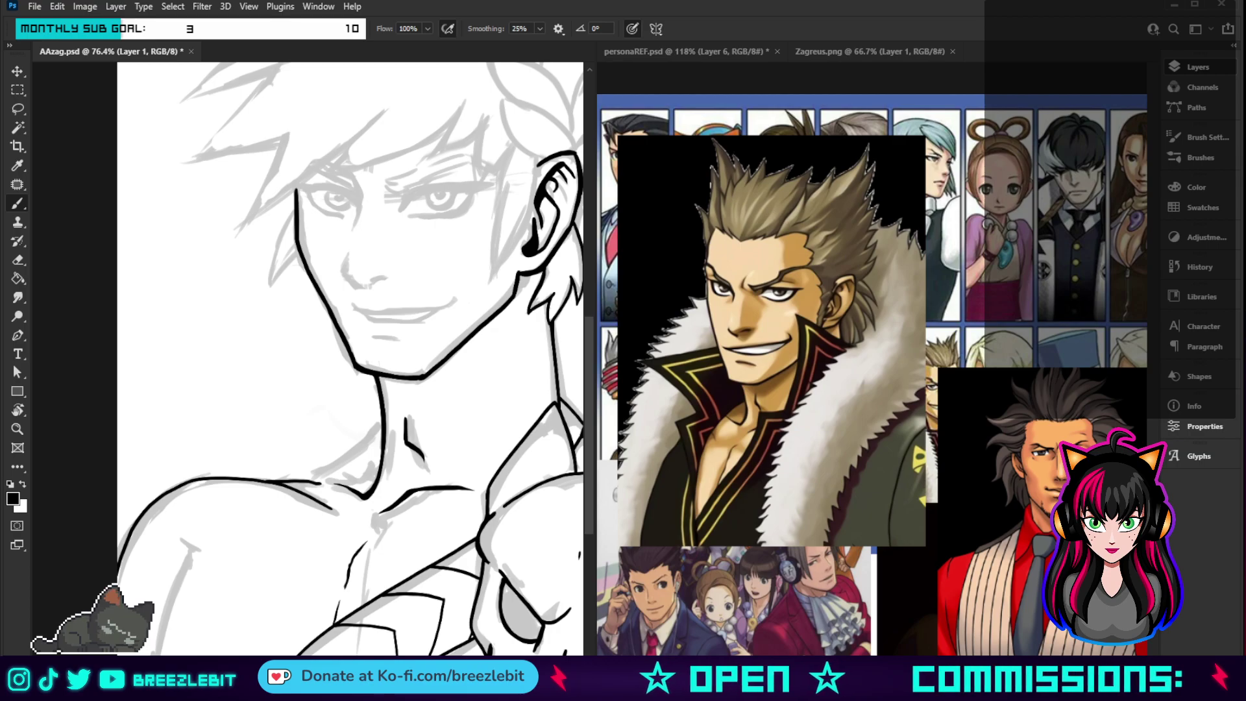
drag(378, 429, 315, 480)
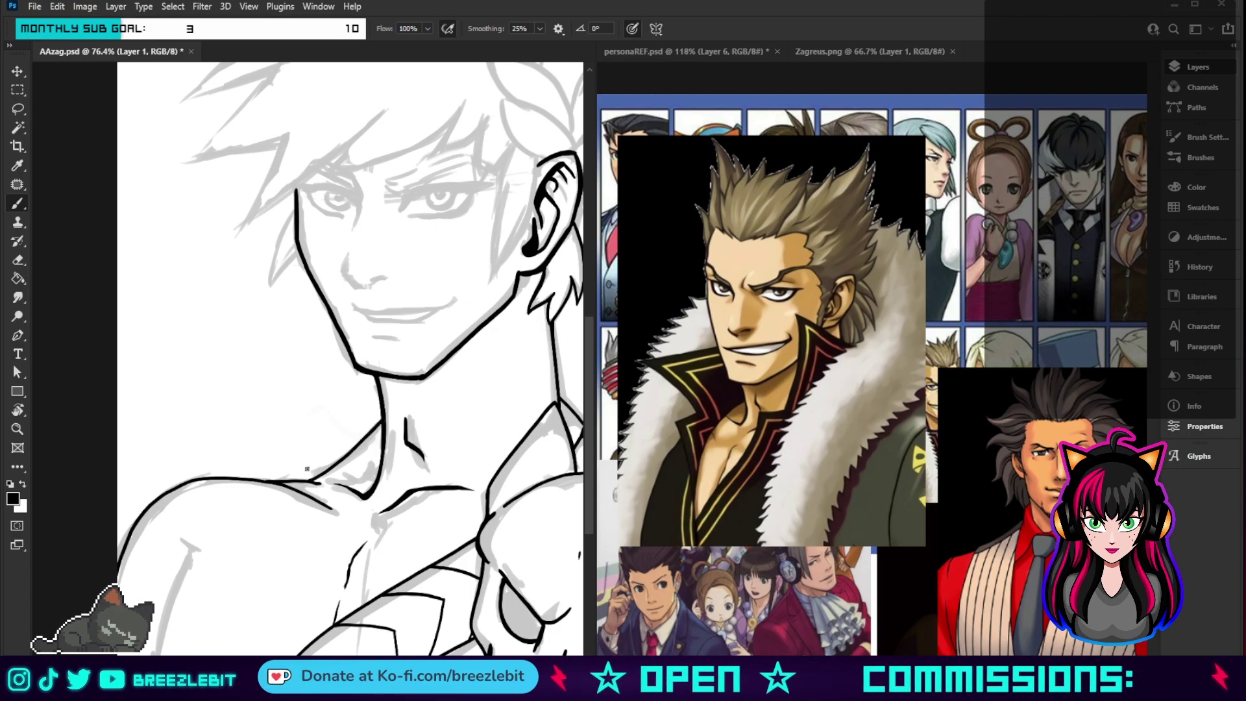
- Clean up the lower collarbone line that branches off the bare shoulder's contour, tapering its free end
key(z)
drag(426, 397, 408, 495)
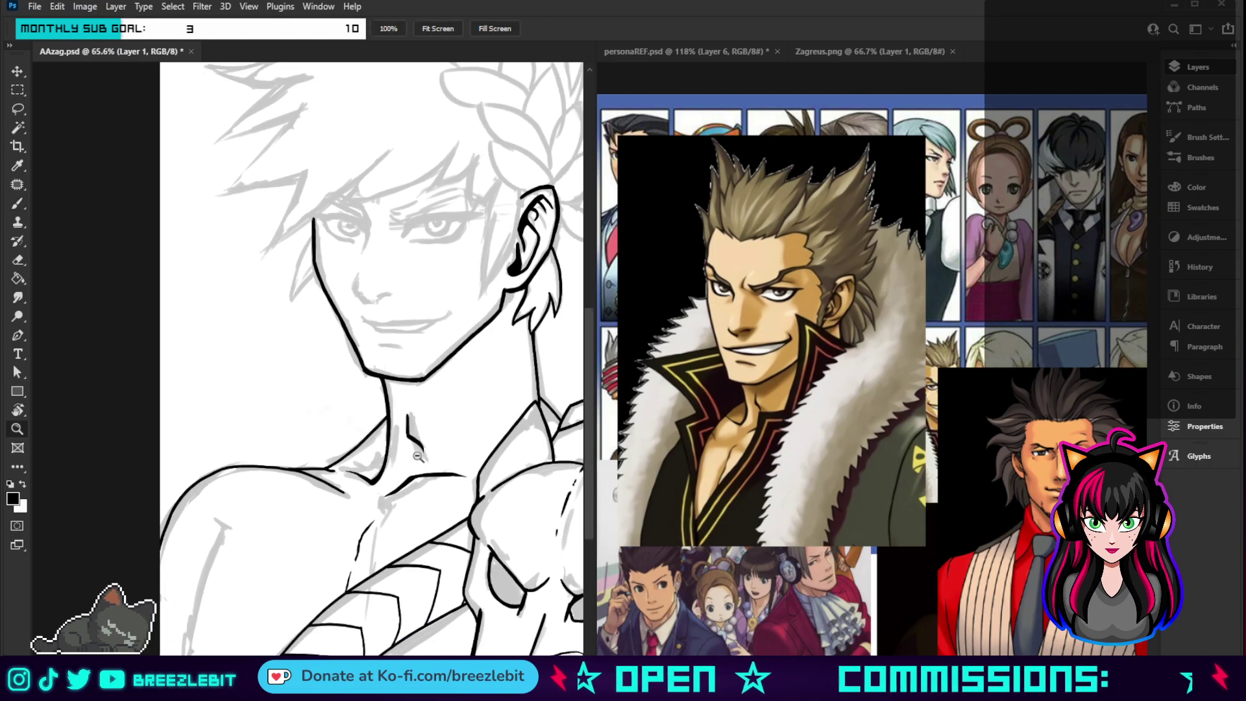
key(r)
drag(461, 367, 440, 555)
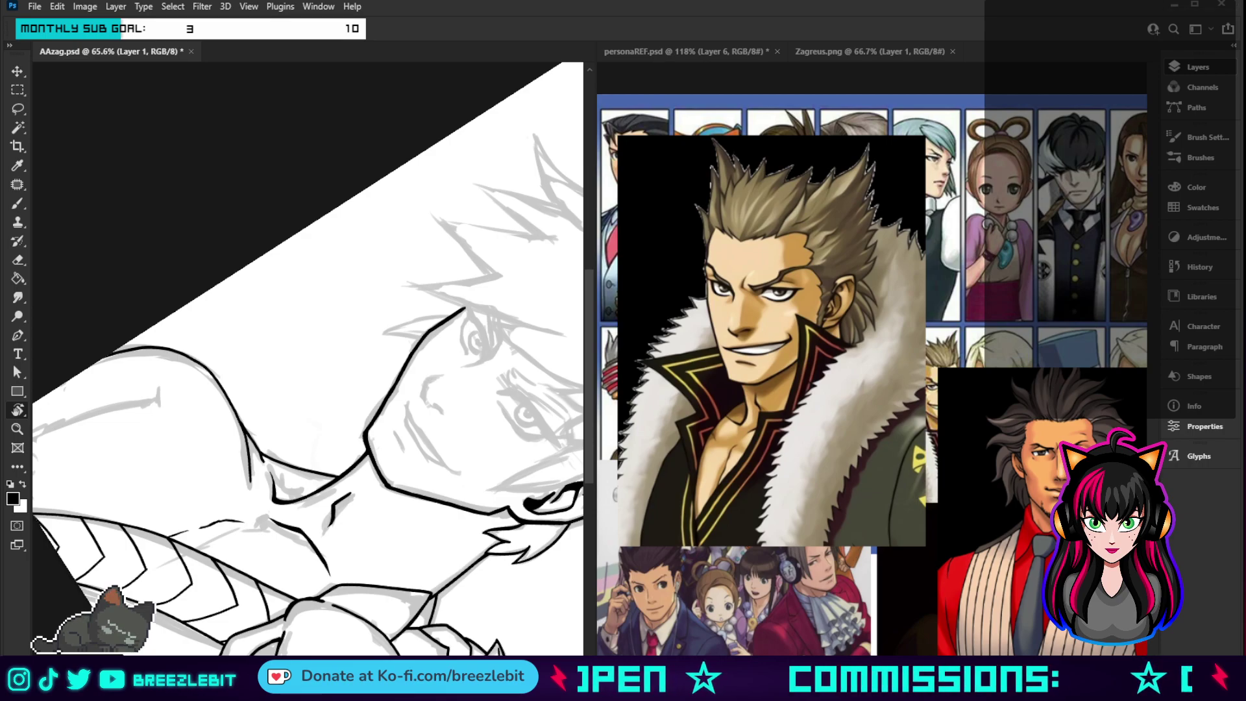
key(z)
drag(262, 466, 310, 477)
key(b)
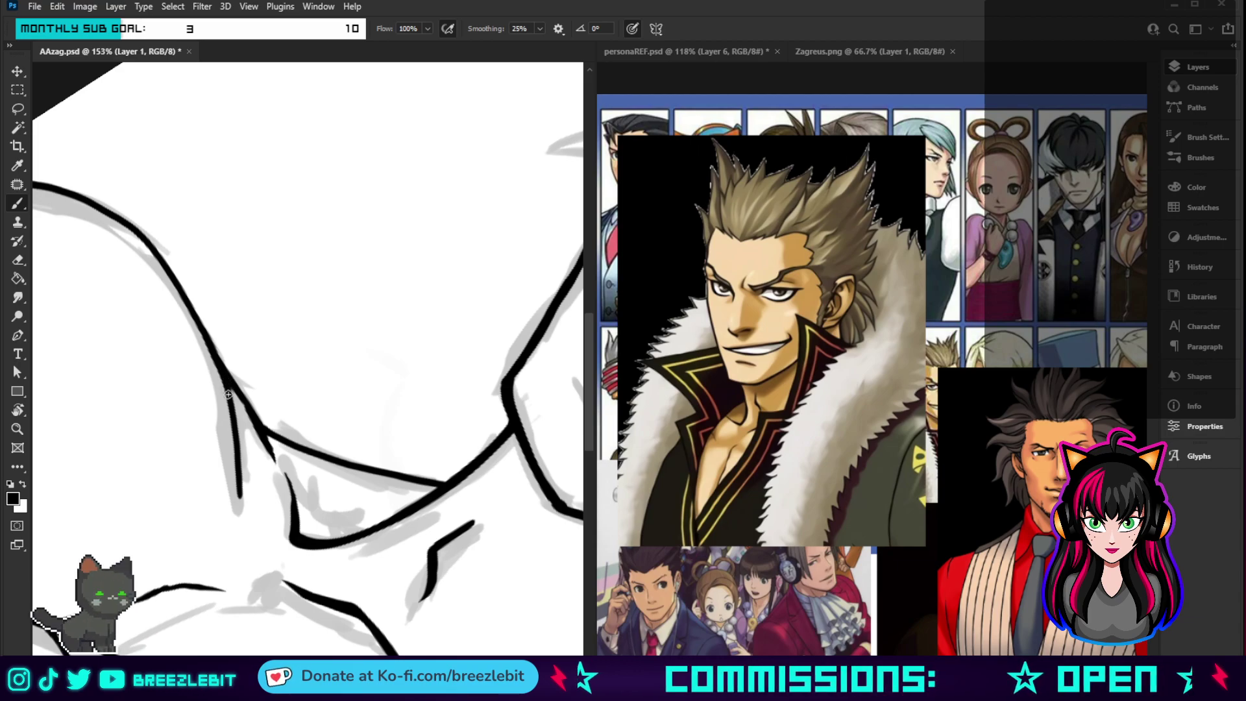
drag(225, 378, 239, 499)
key(e)
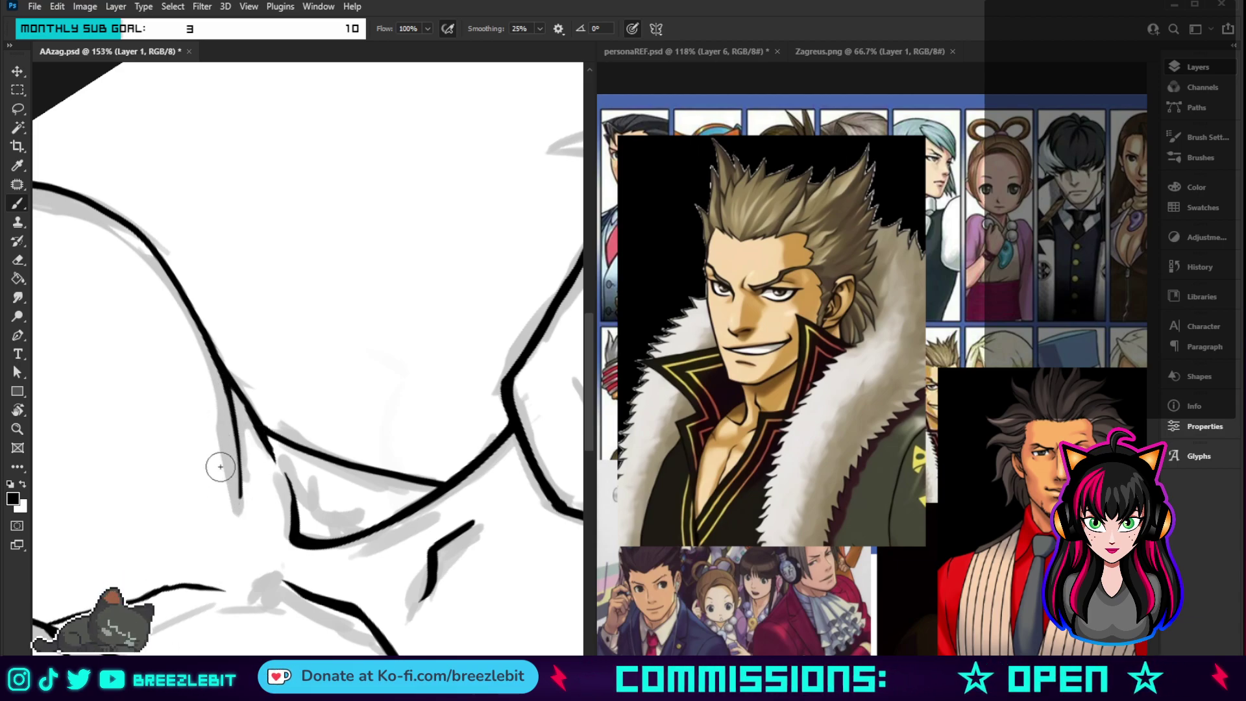
key(ctrl+z)
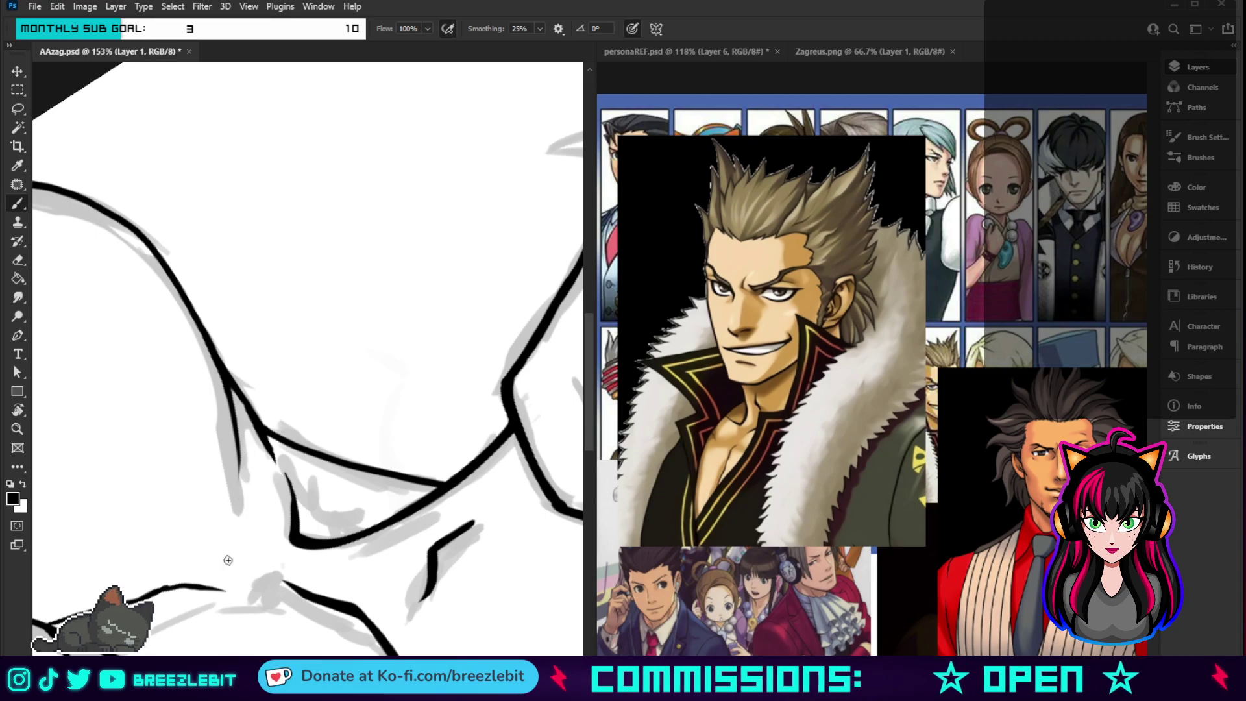
- Ink the armpit crease on the bare shoulder, the chest's side contour down to the canvas's lower edge, and the small nipple curve
scroll(228, 559, down, 3)
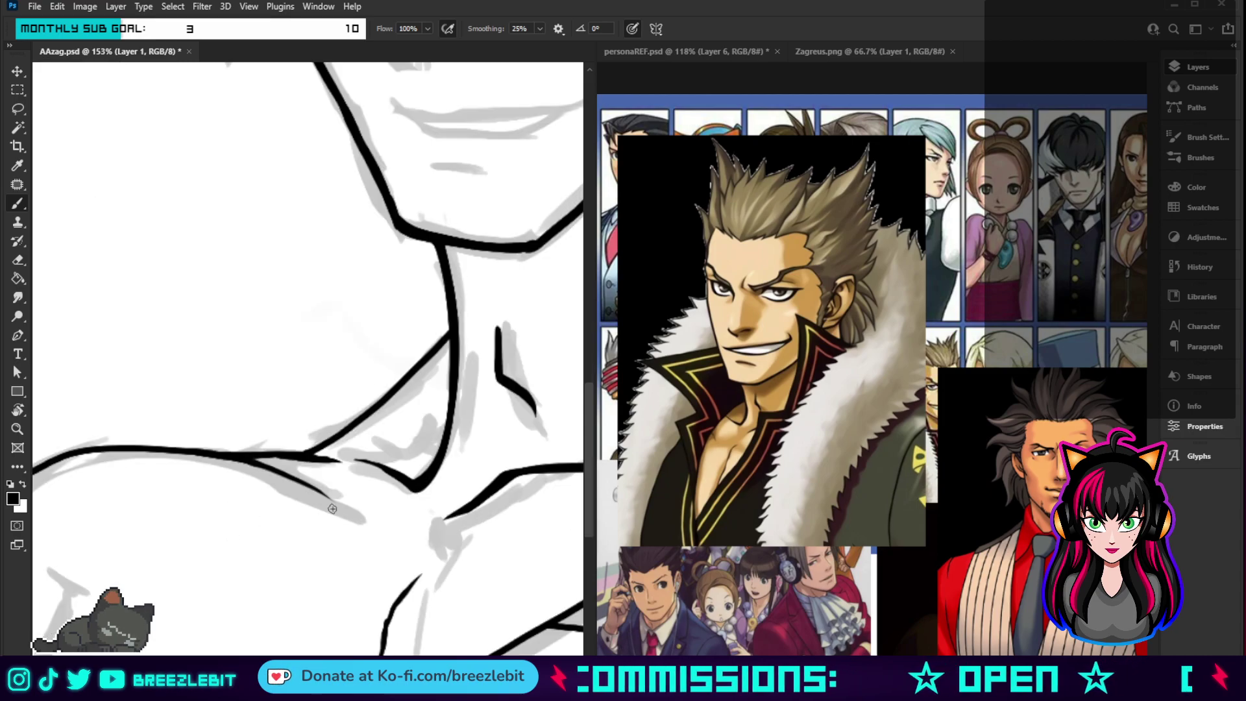
key(z)
mouse_move(342, 547)
mouse_down()
mouse_move(257, 571)
mouse_move(305, 552)
mouse_move(350, 557)
mouse_up()
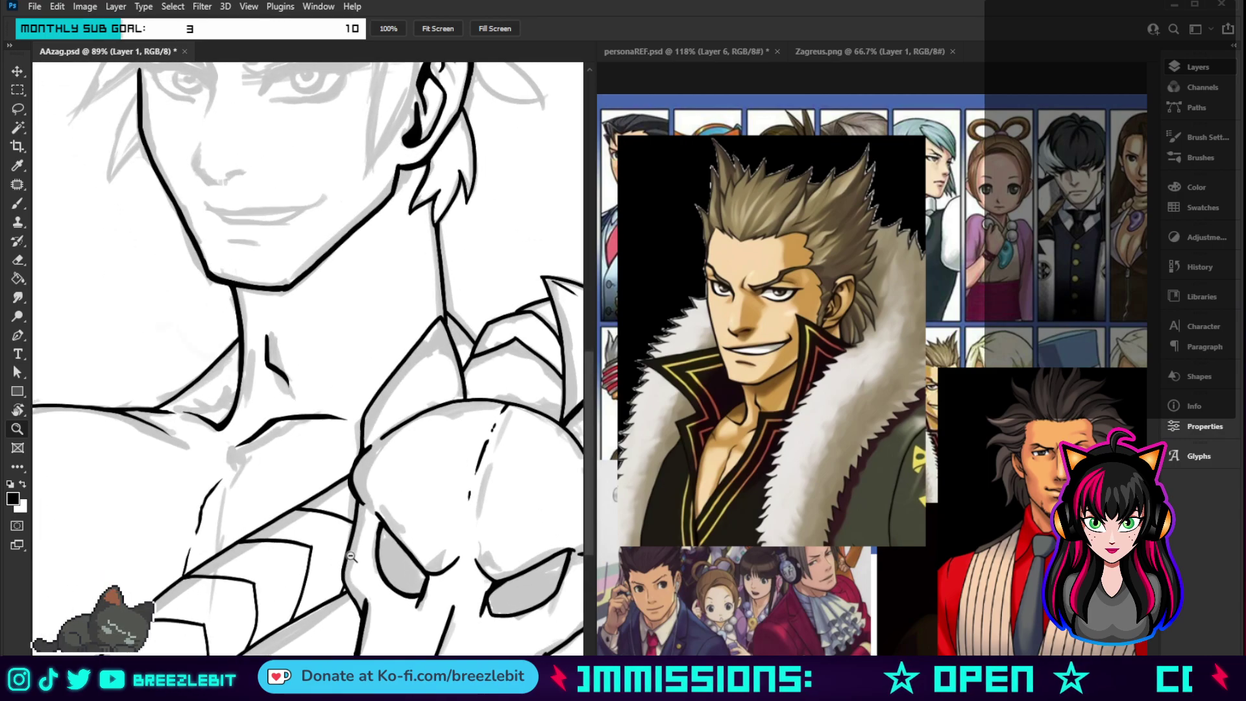
key(b)
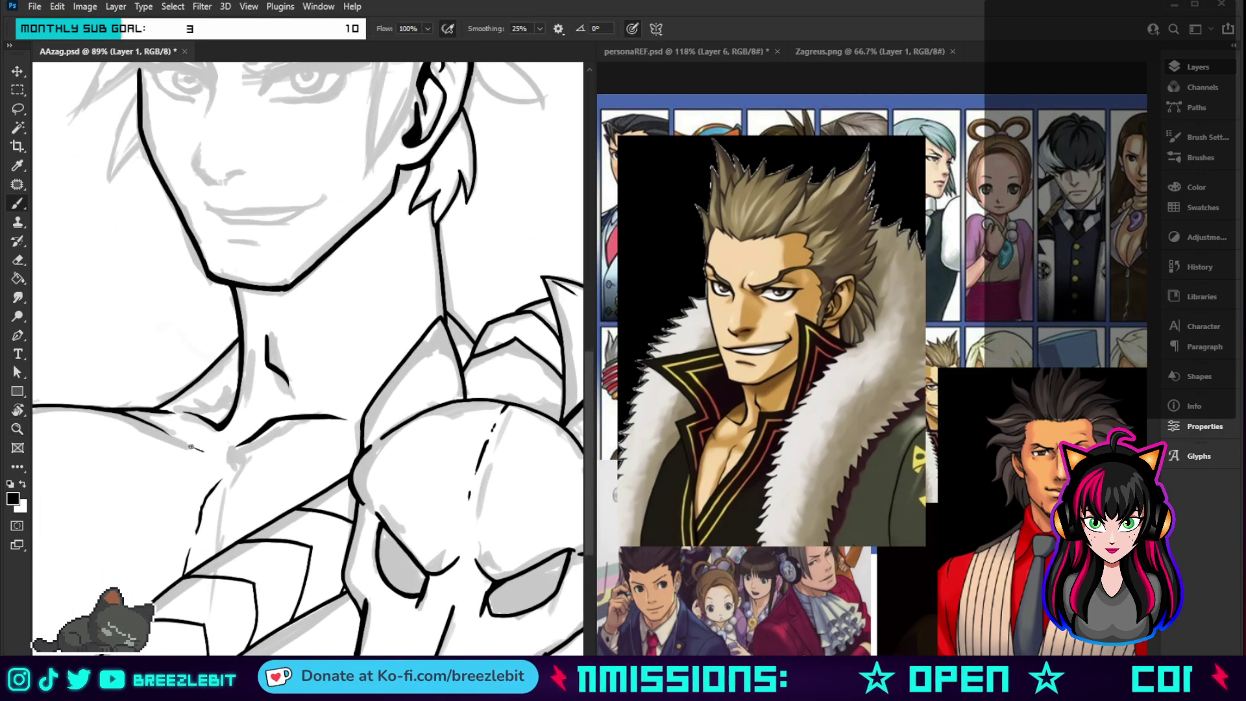
drag(212, 486, 342, 484)
mouse_move(364, 564)
mouse_down()
mouse_move(416, 538)
mouse_move(429, 506)
mouse_move(484, 505)
mouse_move(428, 478)
mouse_up()
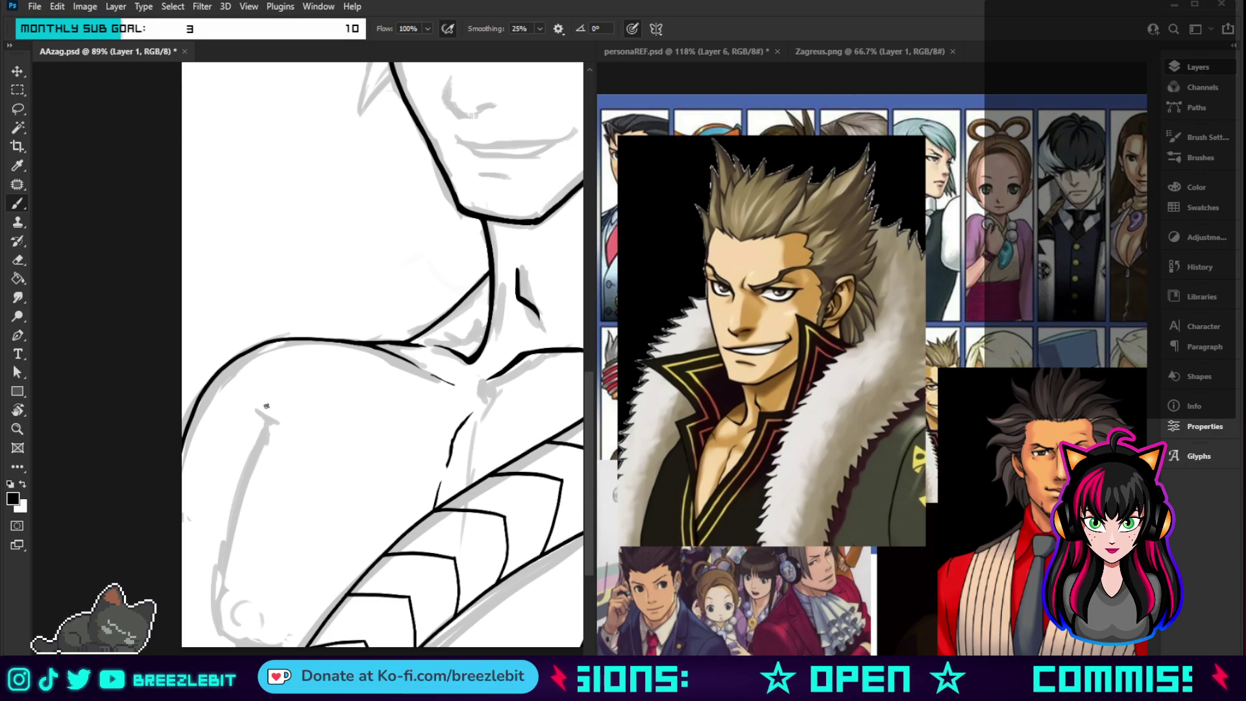
drag(261, 412, 265, 426)
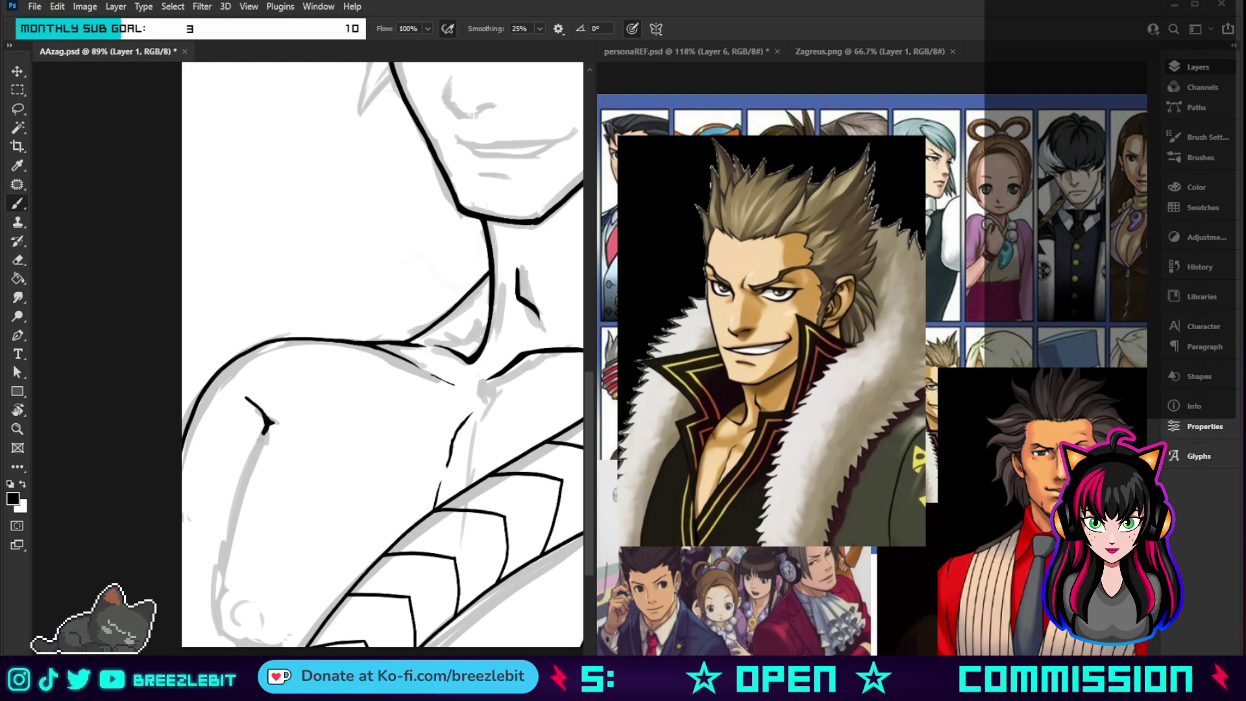
drag(259, 439, 225, 536)
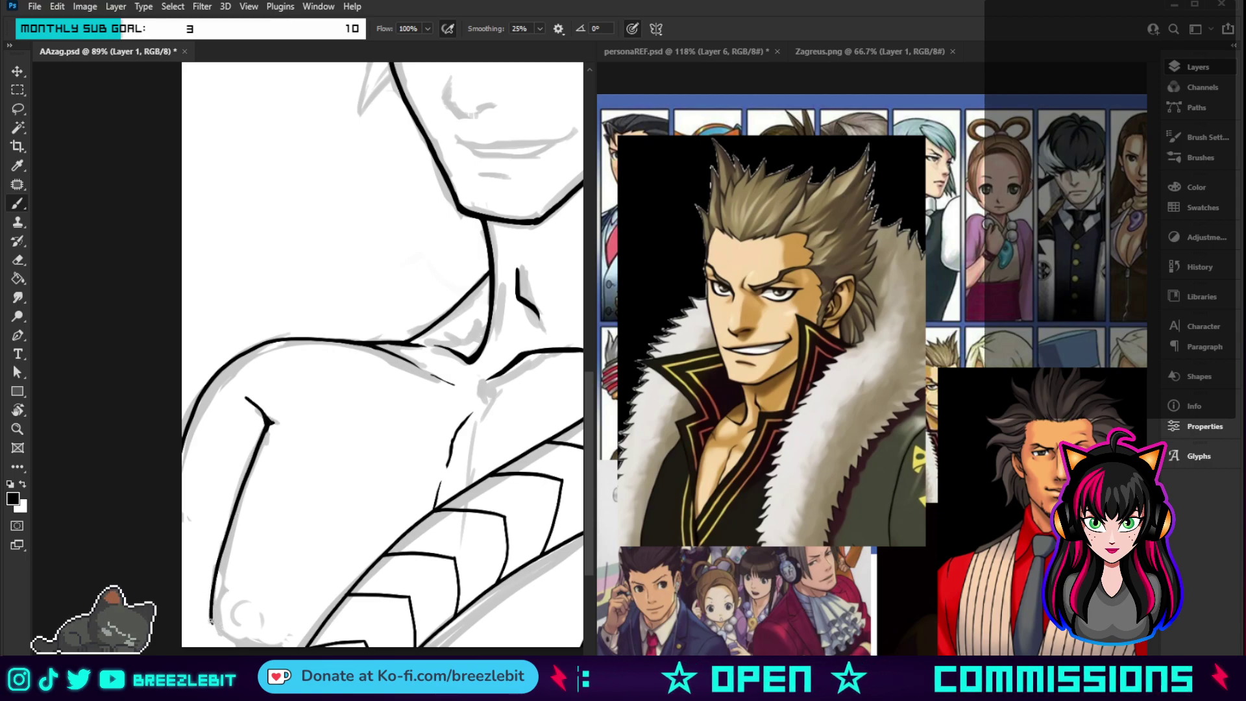
drag(211, 621, 253, 647)
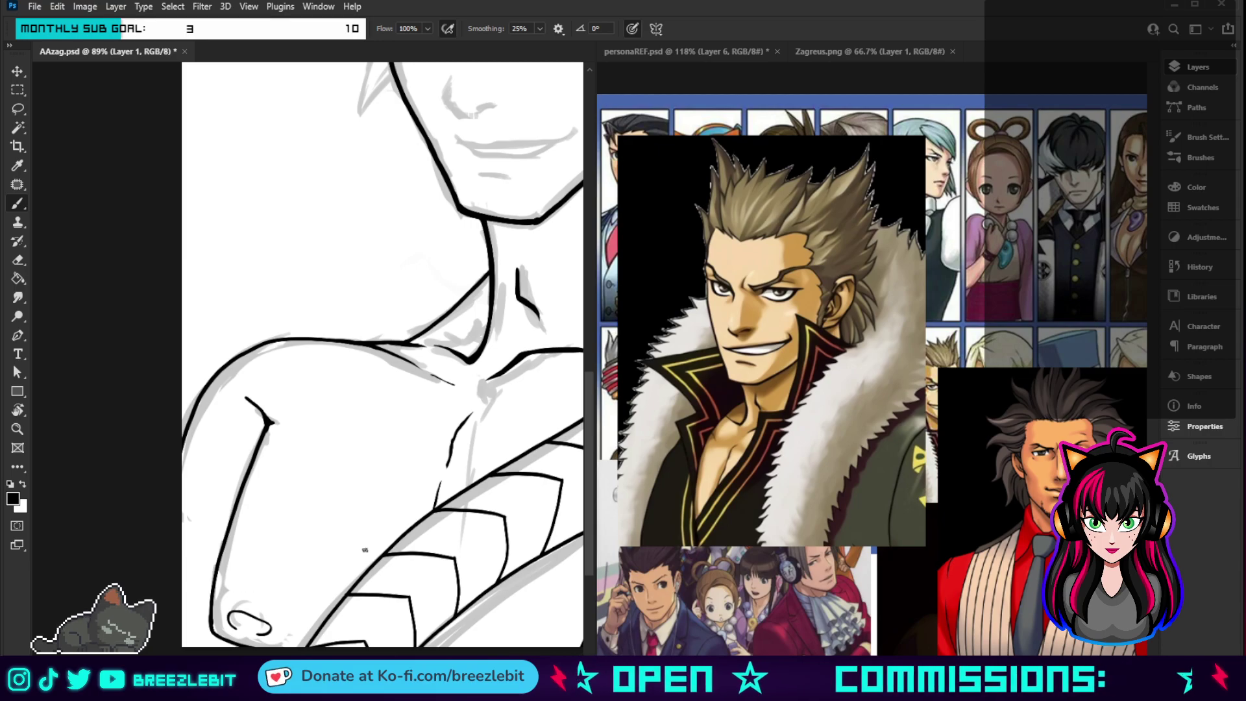
- Flip the whole portrait horizontally to check its proportions in mirror image
key(z)
alt+click(322, 503)
drag(321, 503, 296, 553)
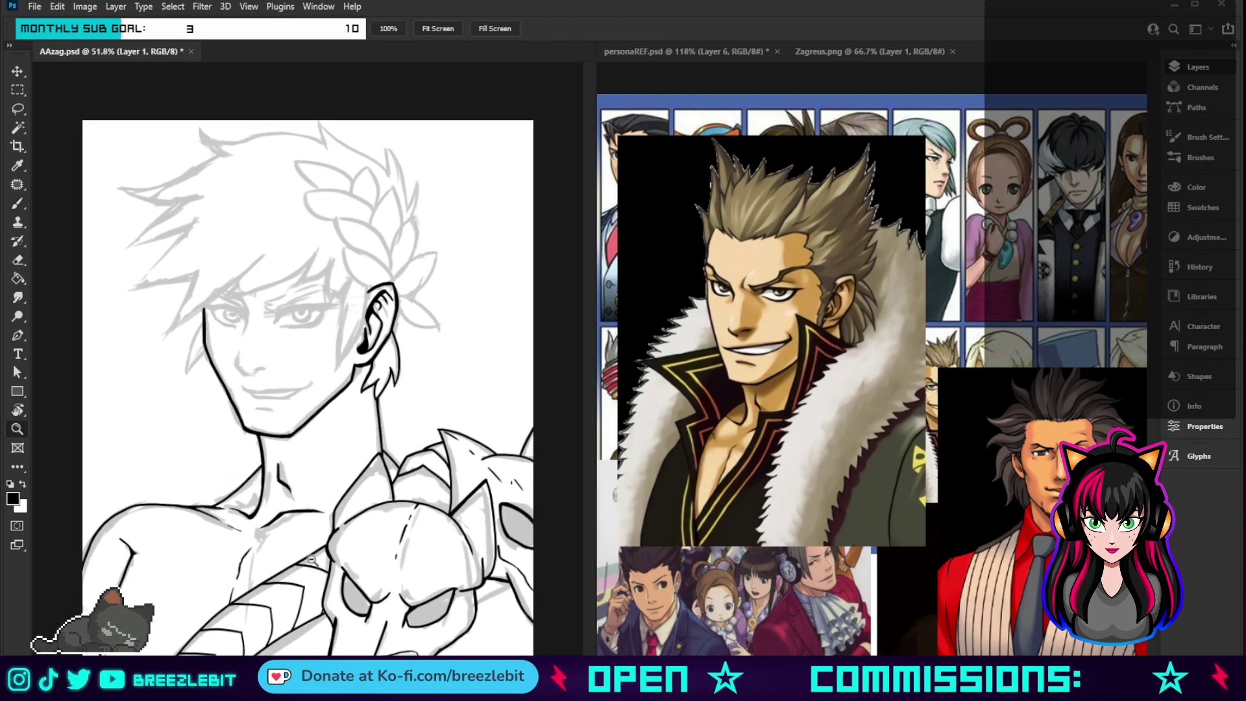
drag(133, 652, 201, 630)
key(b)
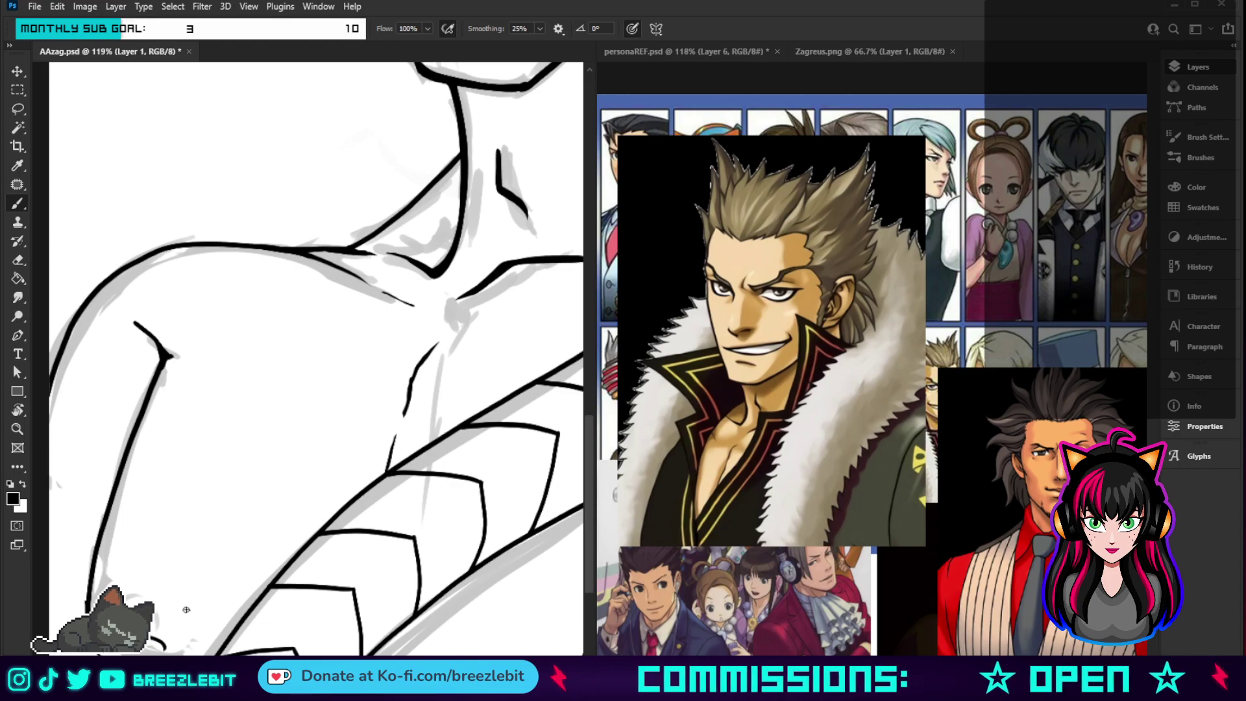
key(z)
drag(274, 553, 254, 555)
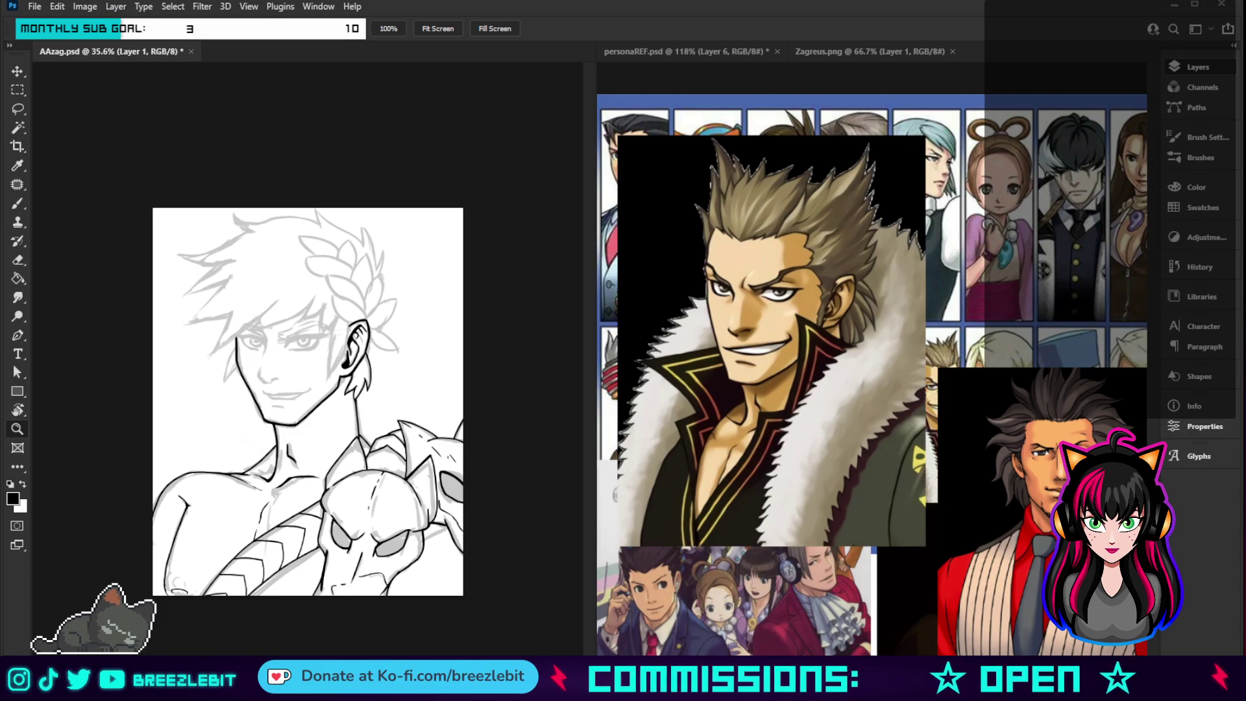
click(274, 207)
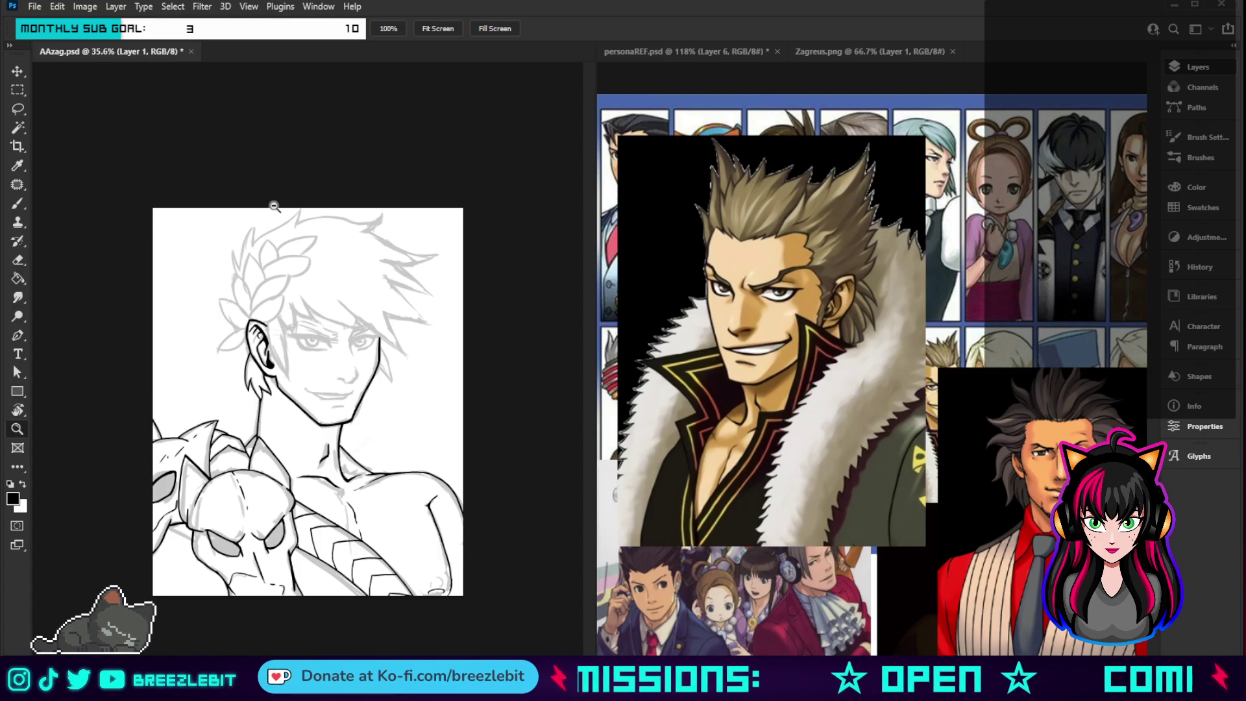
- Ink the line between the lips from corner to corner as a smirk, thickening it towards the middle
scroll(334, 367, up, 5)
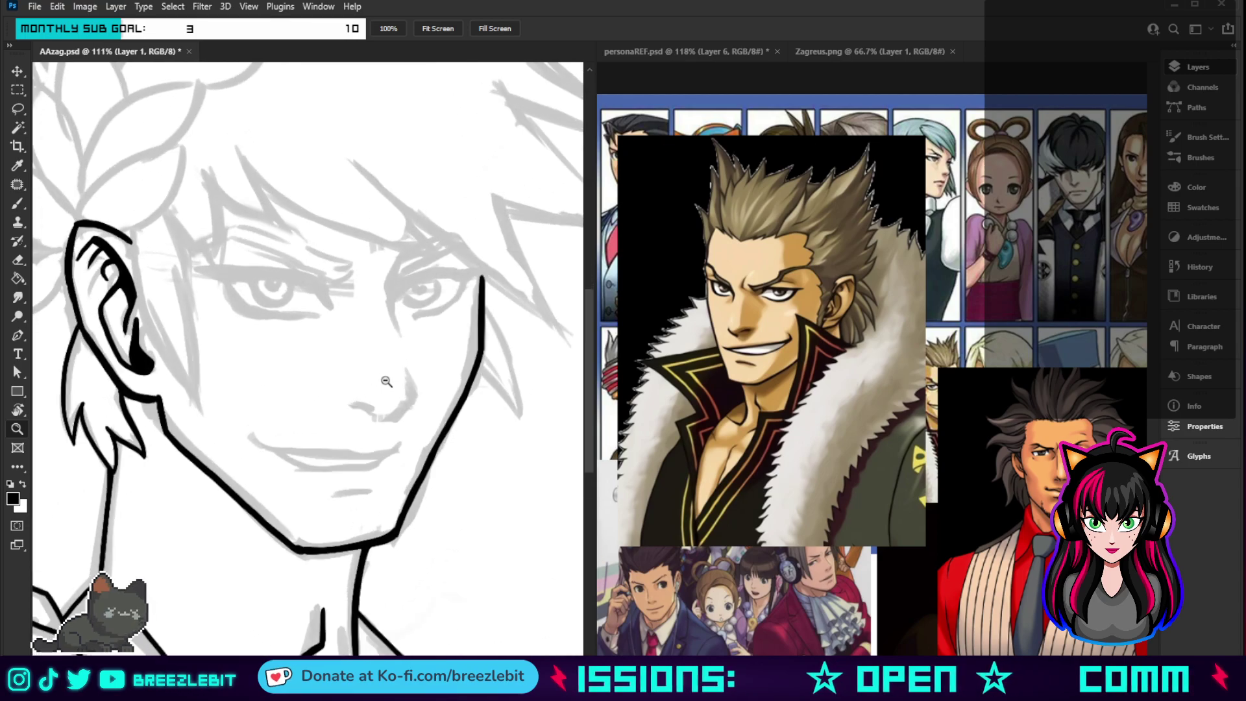
scroll(386, 377, up, 3)
drag(386, 370, 397, 470)
scroll(373, 436, up, 2)
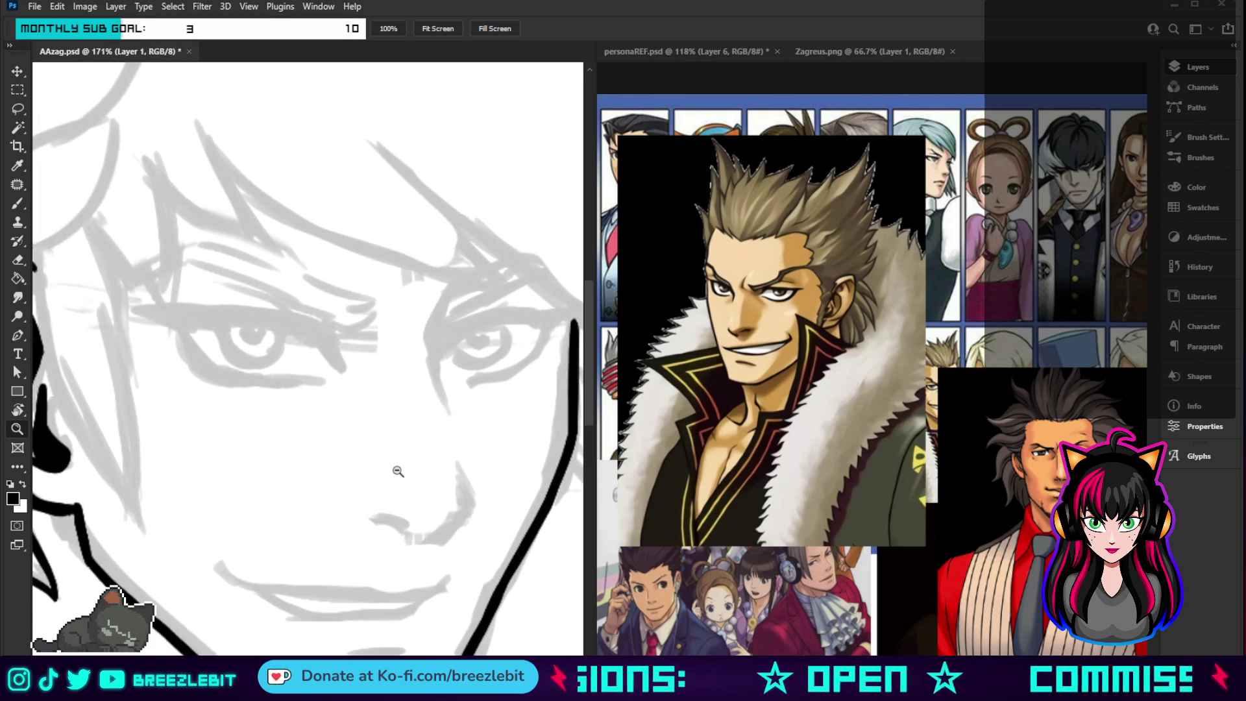
key(b)
mouse_move(367, 589)
mouse_down()
mouse_move(413, 594)
mouse_move(448, 577)
mouse_up()
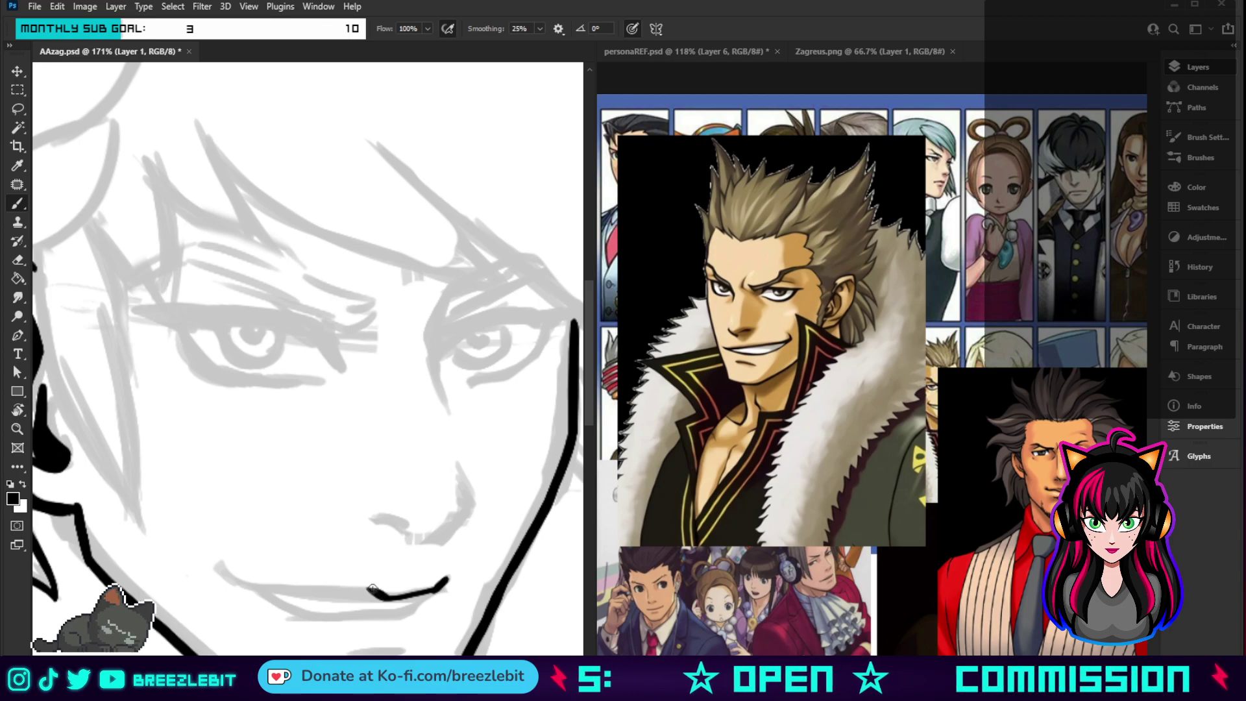
drag(372, 589, 431, 589)
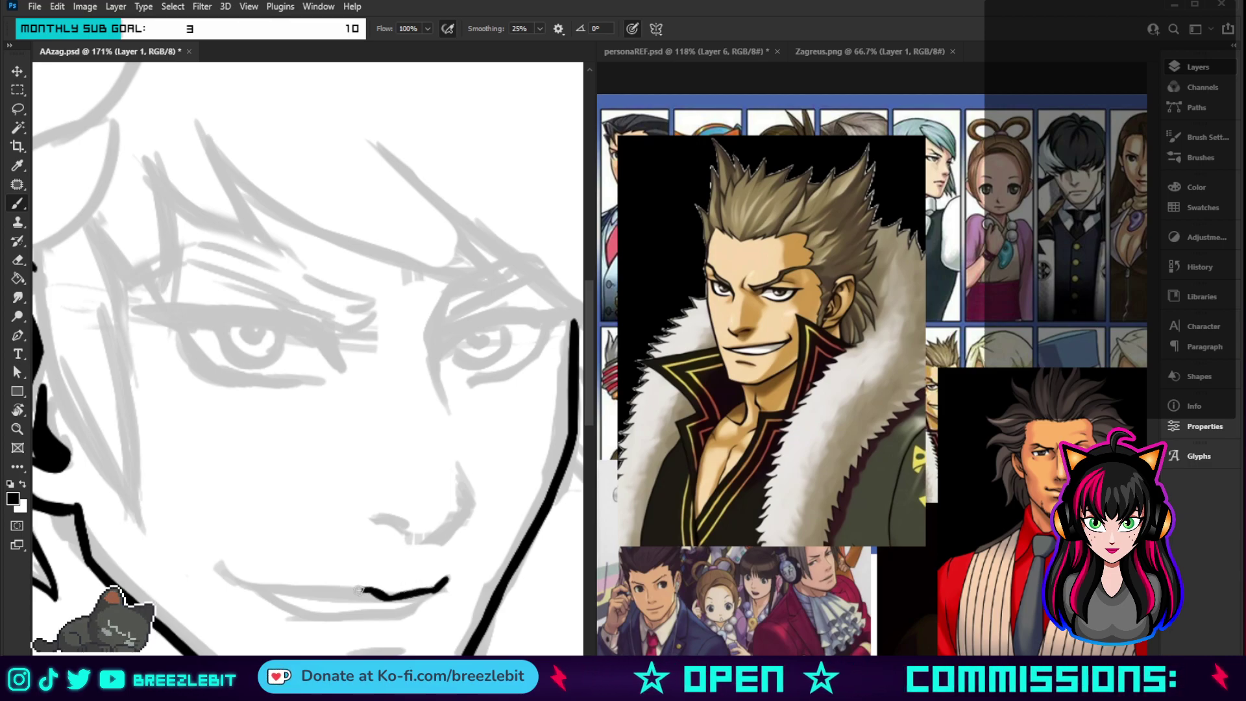
drag(359, 590, 232, 583)
mouse_move(372, 594)
mouse_down()
mouse_move(246, 588)
mouse_move(219, 570)
mouse_up()
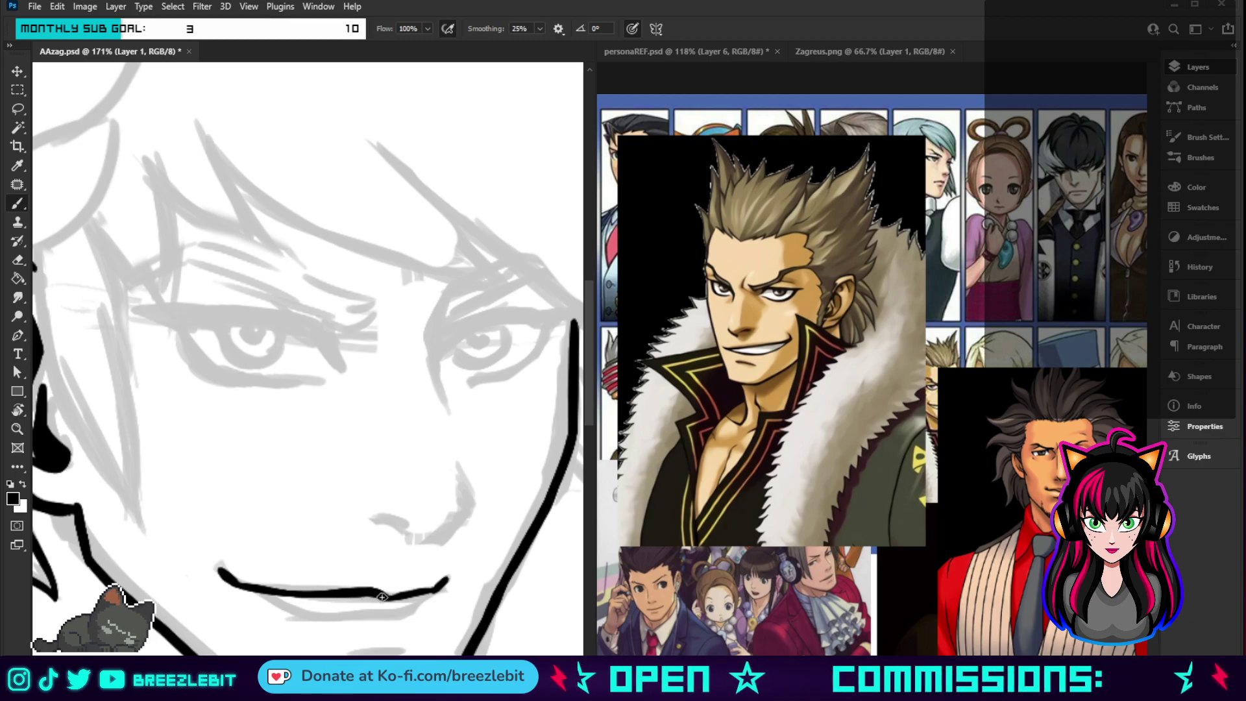
drag(384, 597, 329, 596)
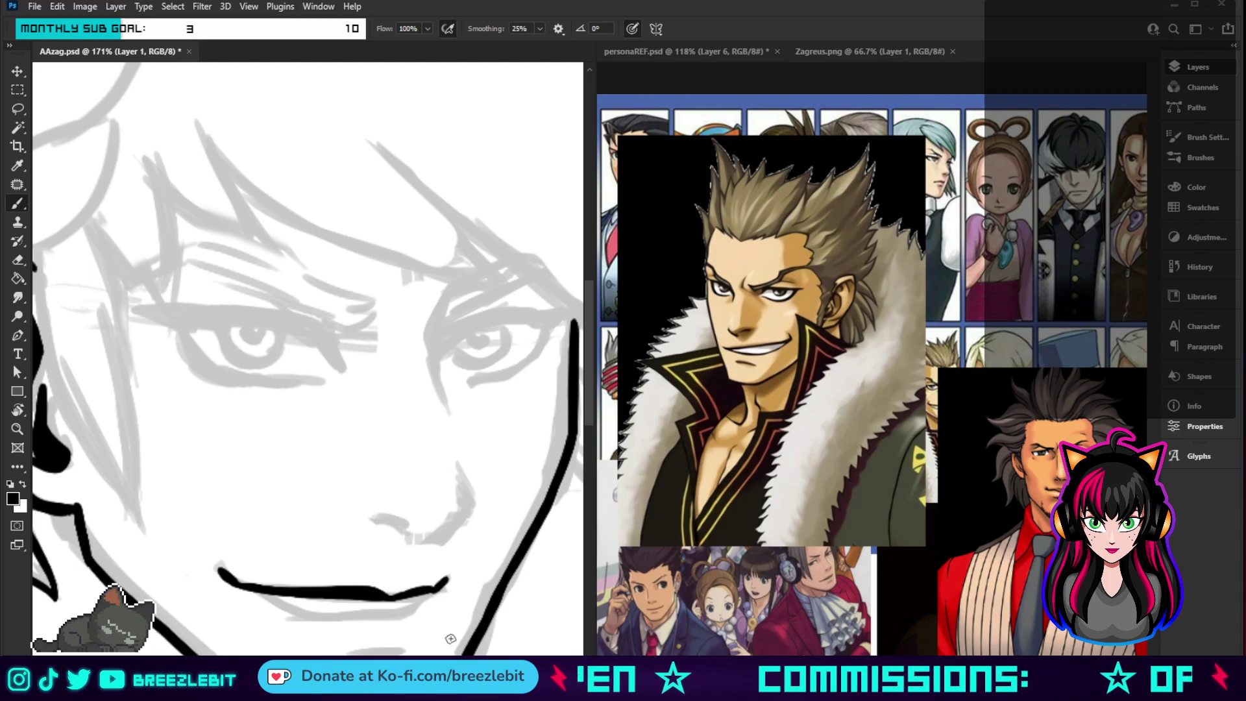
- Ink the lower lip's curve between the mouth corners and a short tapered shadow line beneath it above the chin
mouse_move(256, 593)
mouse_down()
mouse_move(350, 619)
mouse_move(419, 609)
mouse_move(447, 583)
mouse_up()
key(ctrl+z)
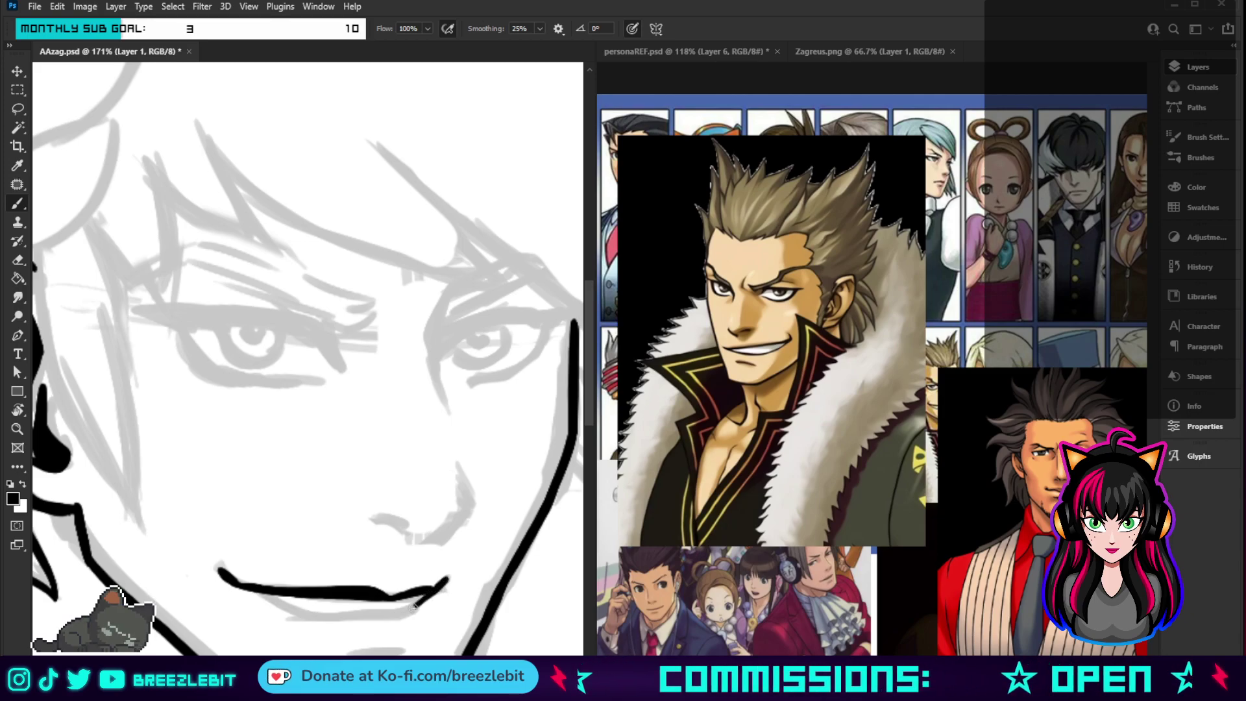
mouse_move(413, 607)
mouse_down()
mouse_move(324, 617)
mouse_move(248, 579)
mouse_up()
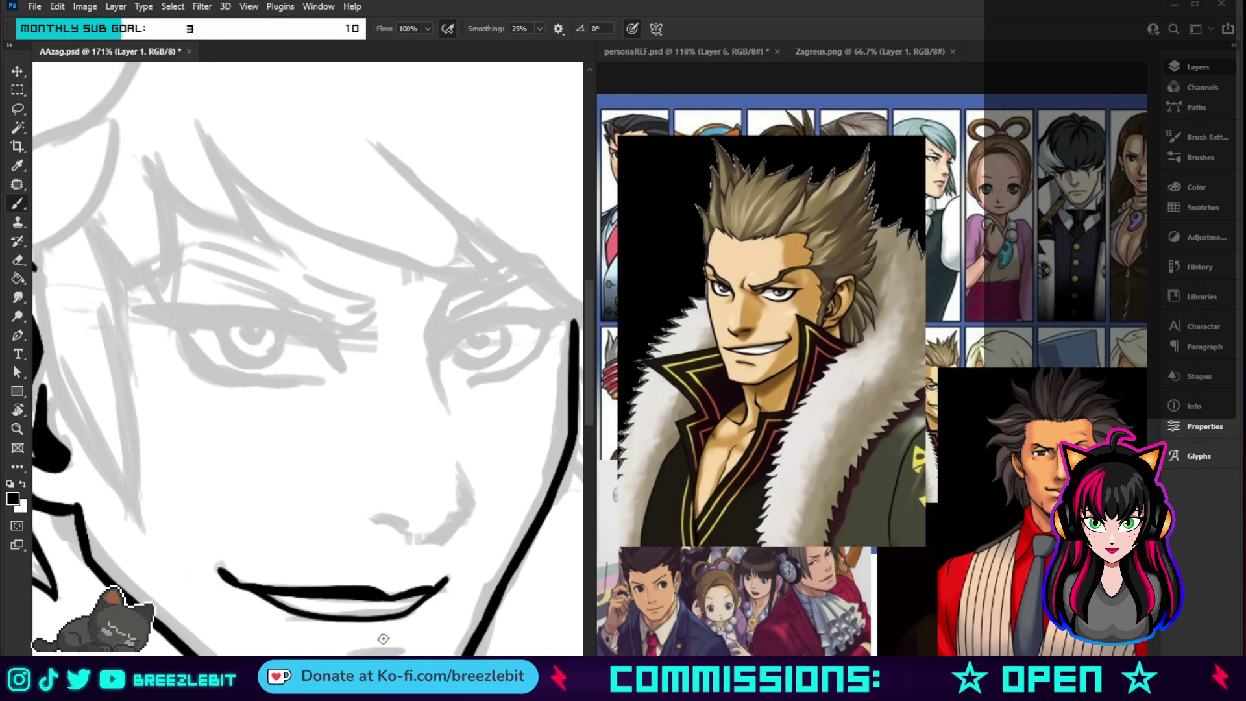
drag(344, 649, 405, 647)
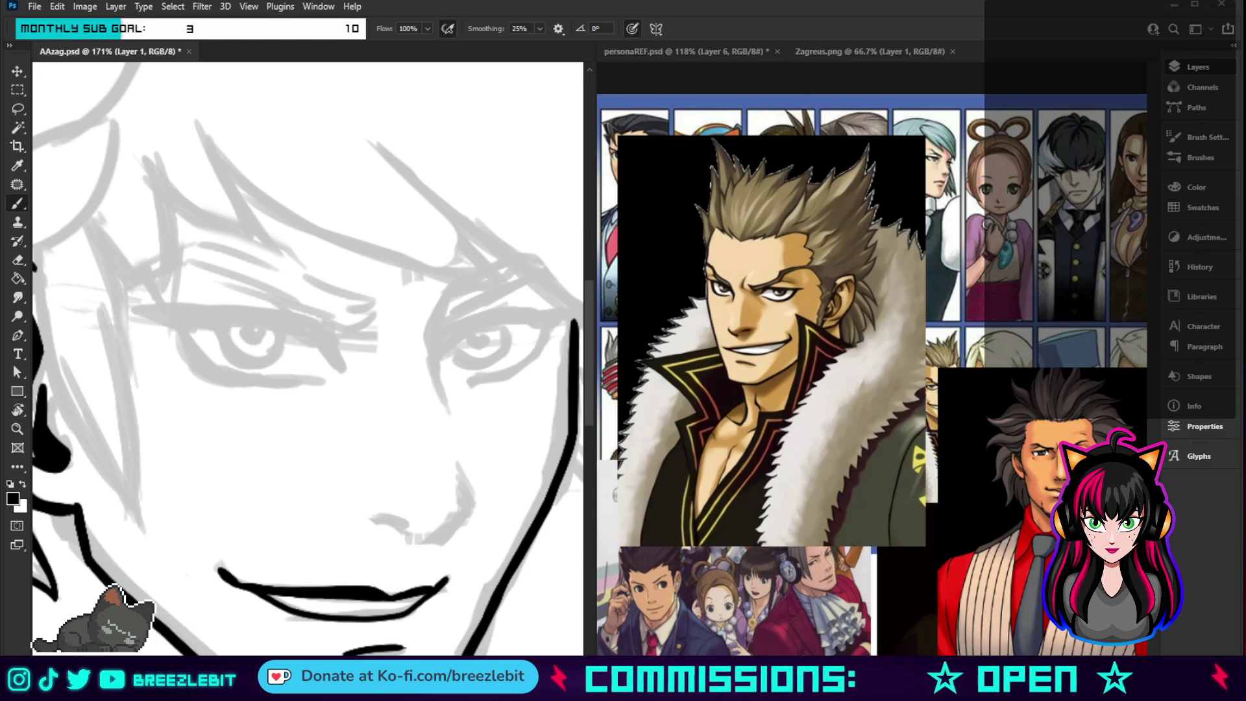
key(ctrl+z)
drag(338, 651, 406, 645)
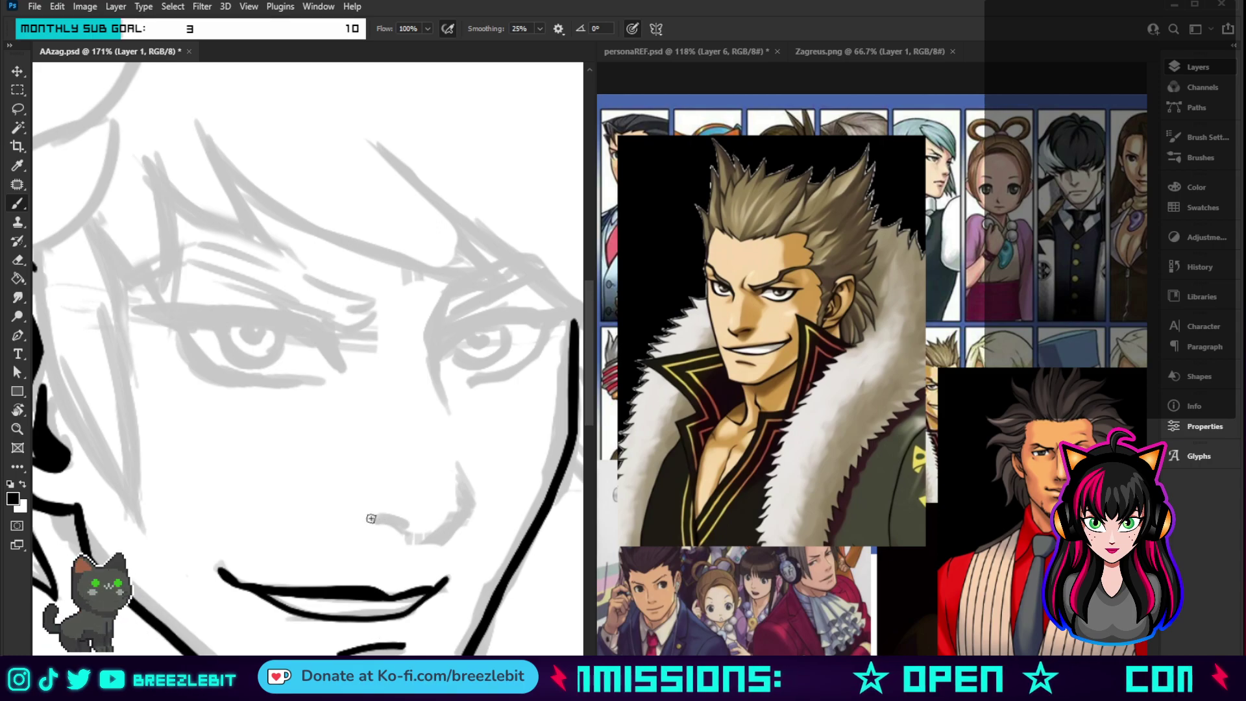
- Ink the nose with a short curved nostril line and a tapered hook around the tip, leaving a gap between them
drag(364, 517, 402, 520)
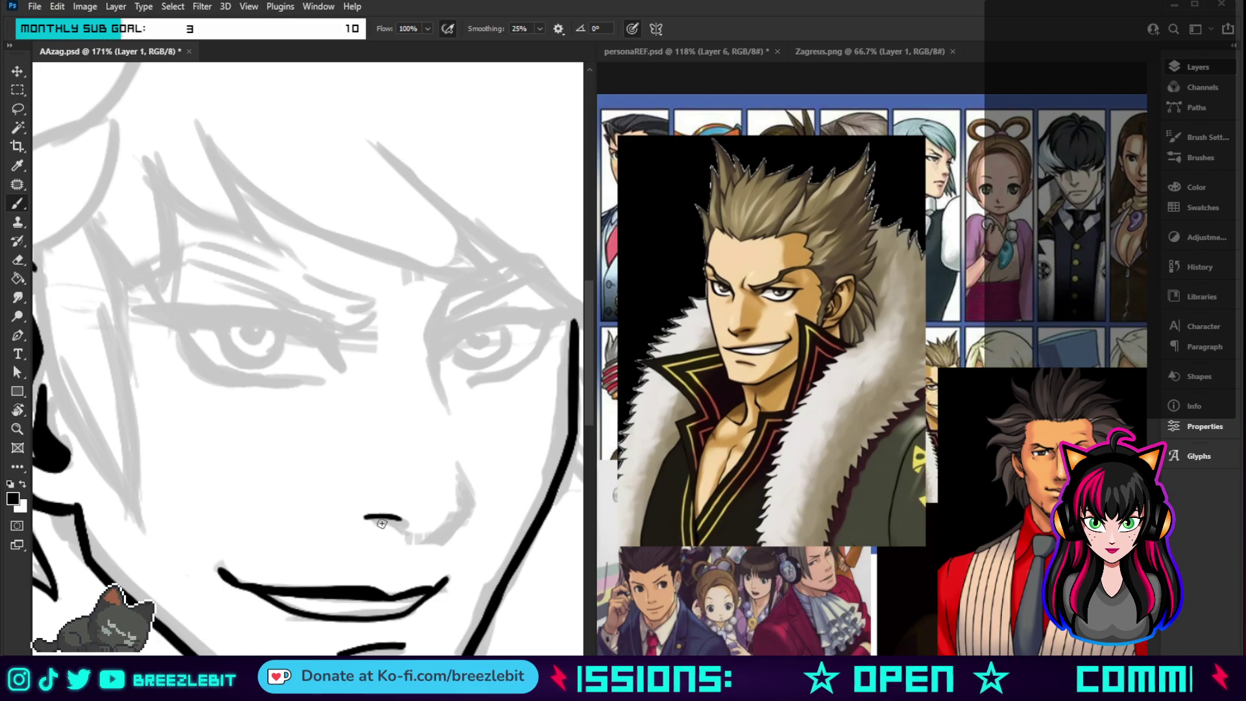
mouse_move(404, 519)
mouse_down()
mouse_move(370, 517)
mouse_move(381, 520)
mouse_up()
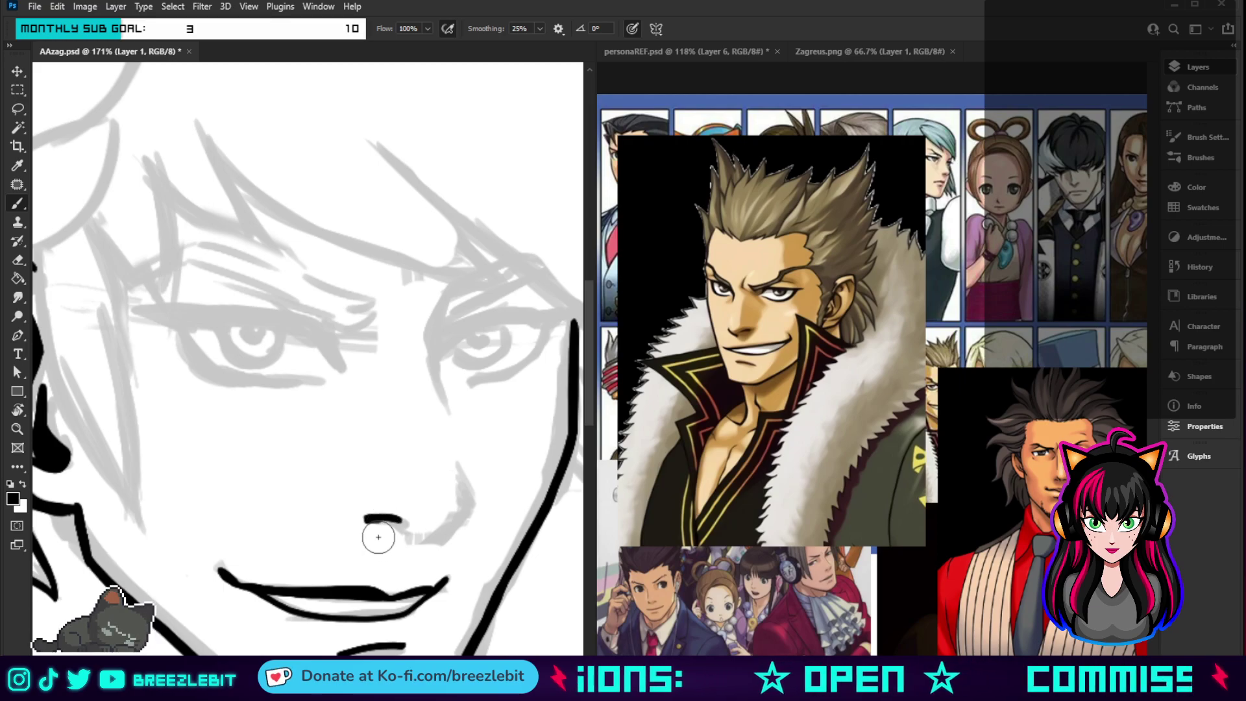
drag(378, 537, 409, 539)
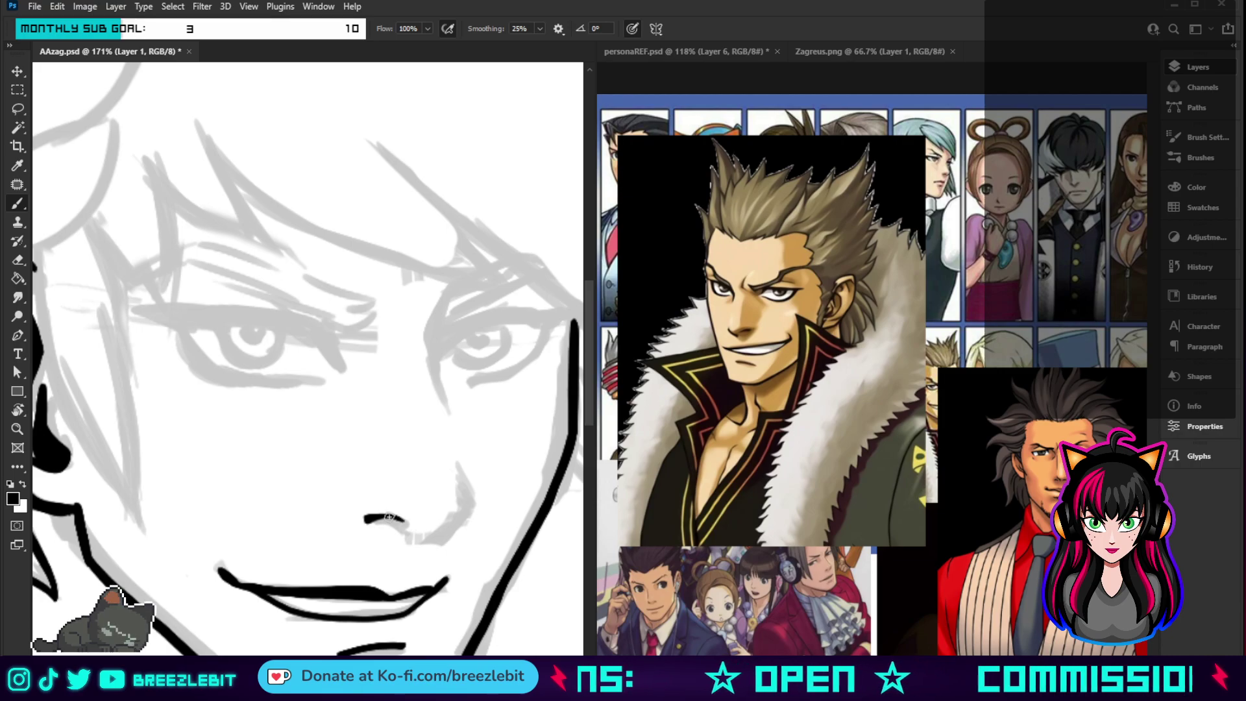
drag(390, 517, 413, 523)
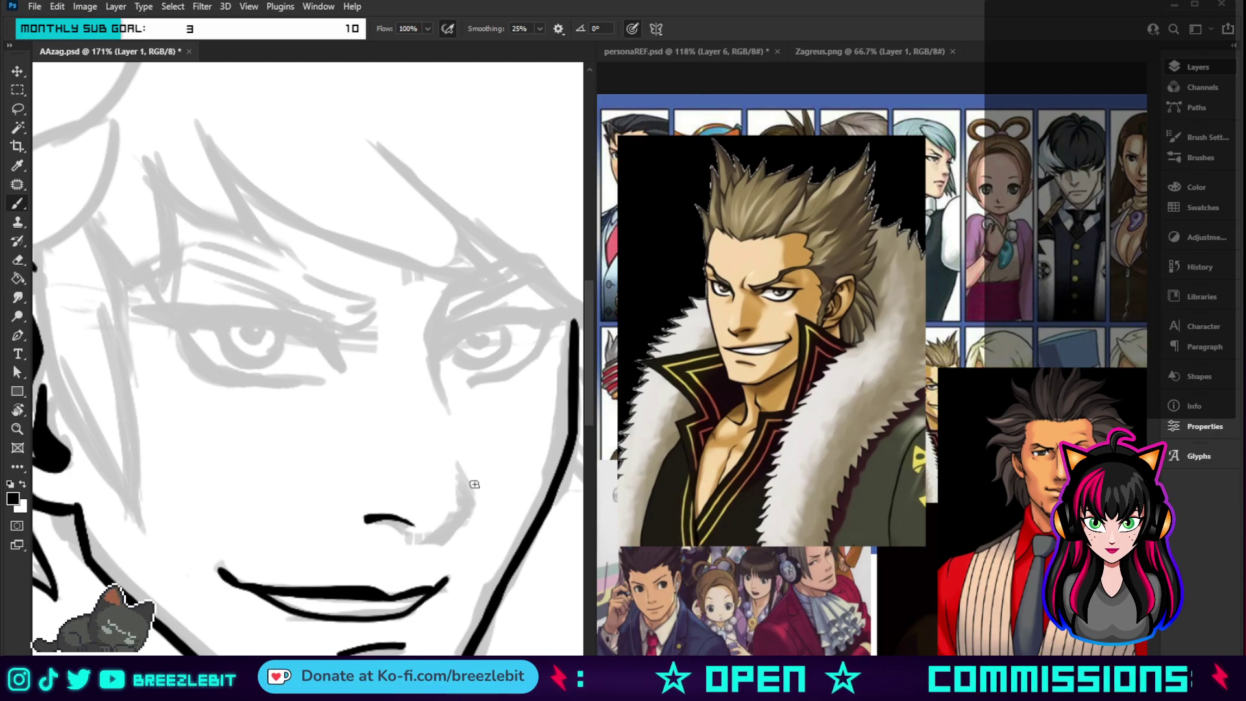
mouse_move(464, 517)
mouse_down()
mouse_move(462, 481)
mouse_move(468, 512)
mouse_move(465, 482)
mouse_move(469, 505)
mouse_move(423, 538)
mouse_up()
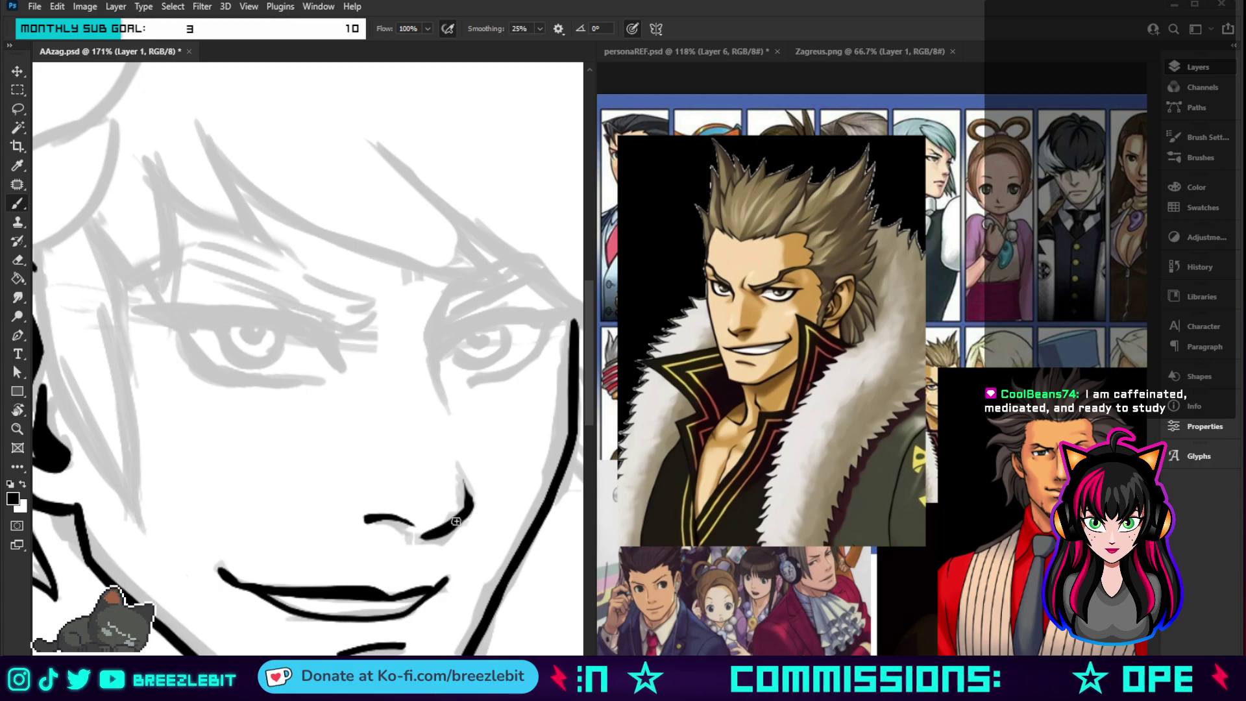
drag(461, 473, 469, 511)
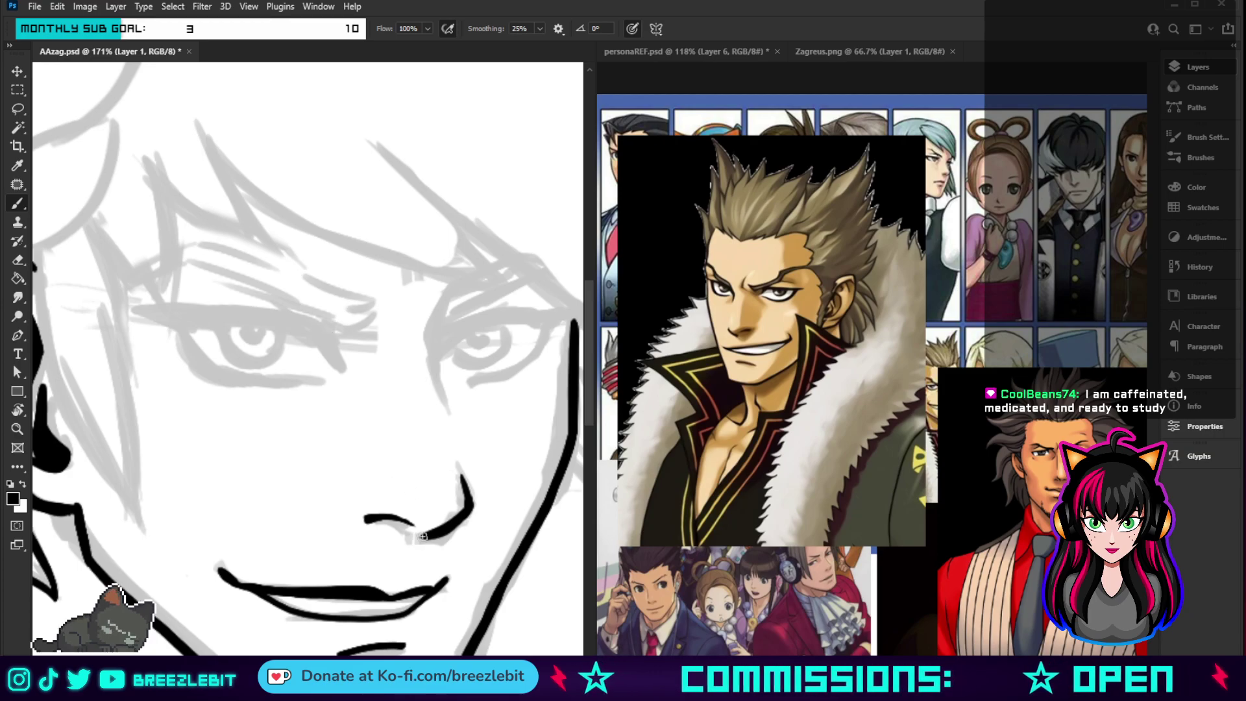
drag(423, 537, 420, 538)
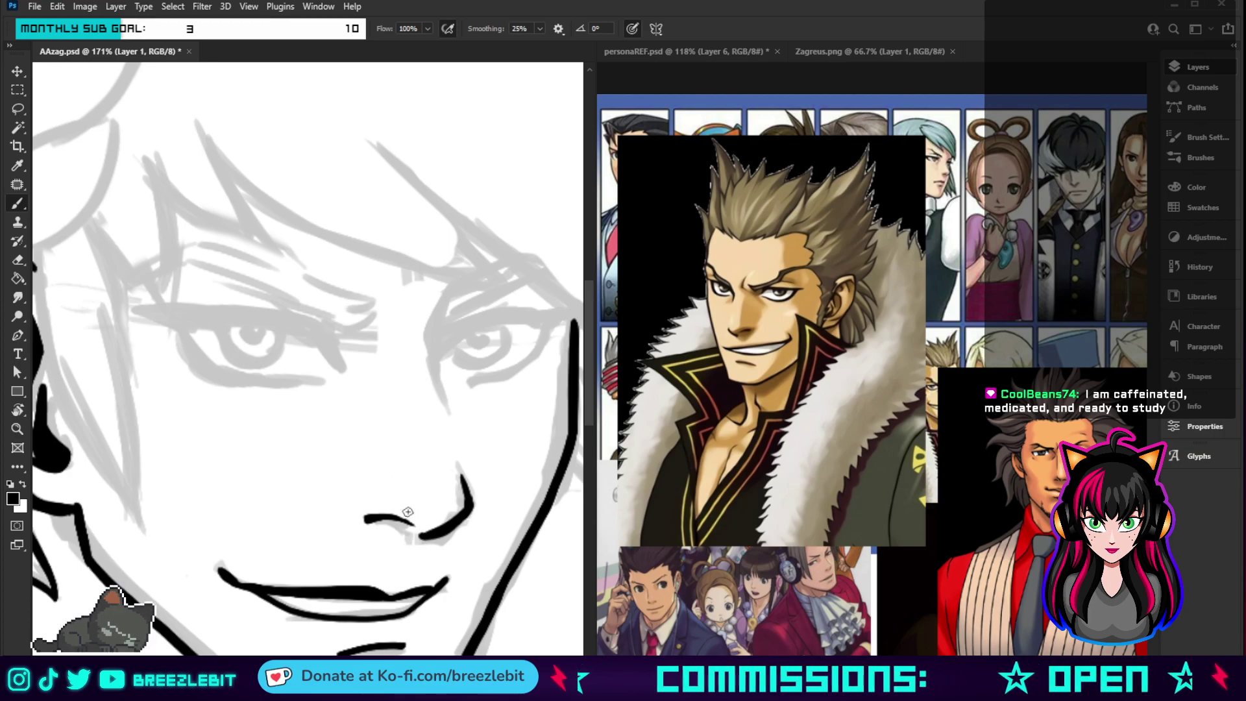
- Ink the outline of the upper lash line on the eye nearest the ear, with pointed inner and outer corners
key(z)
drag(388, 488, 307, 529)
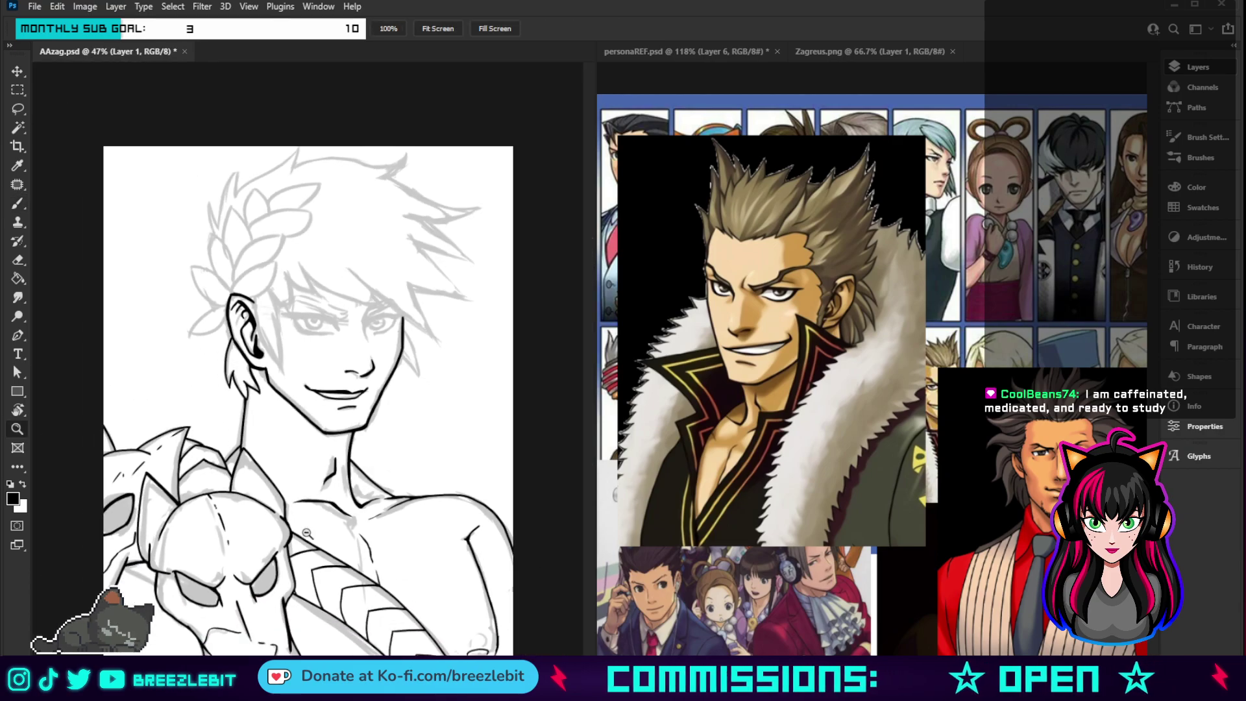
drag(357, 390, 415, 390)
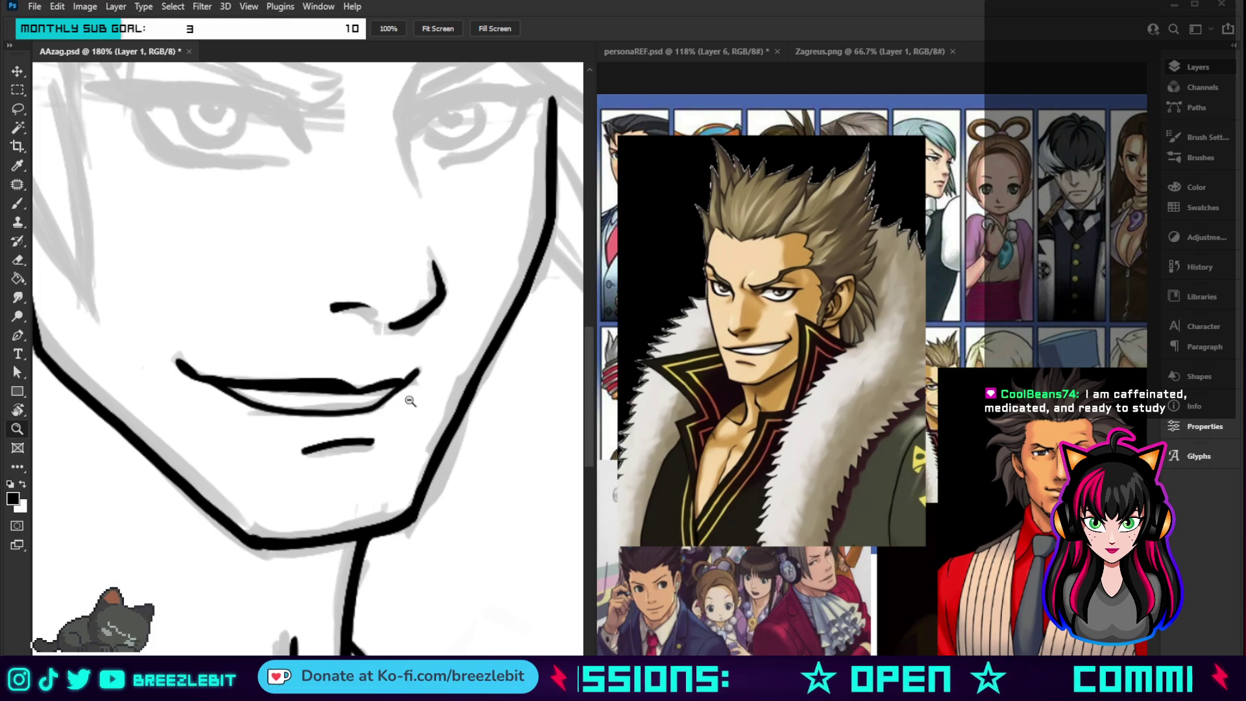
drag(402, 468, 348, 488)
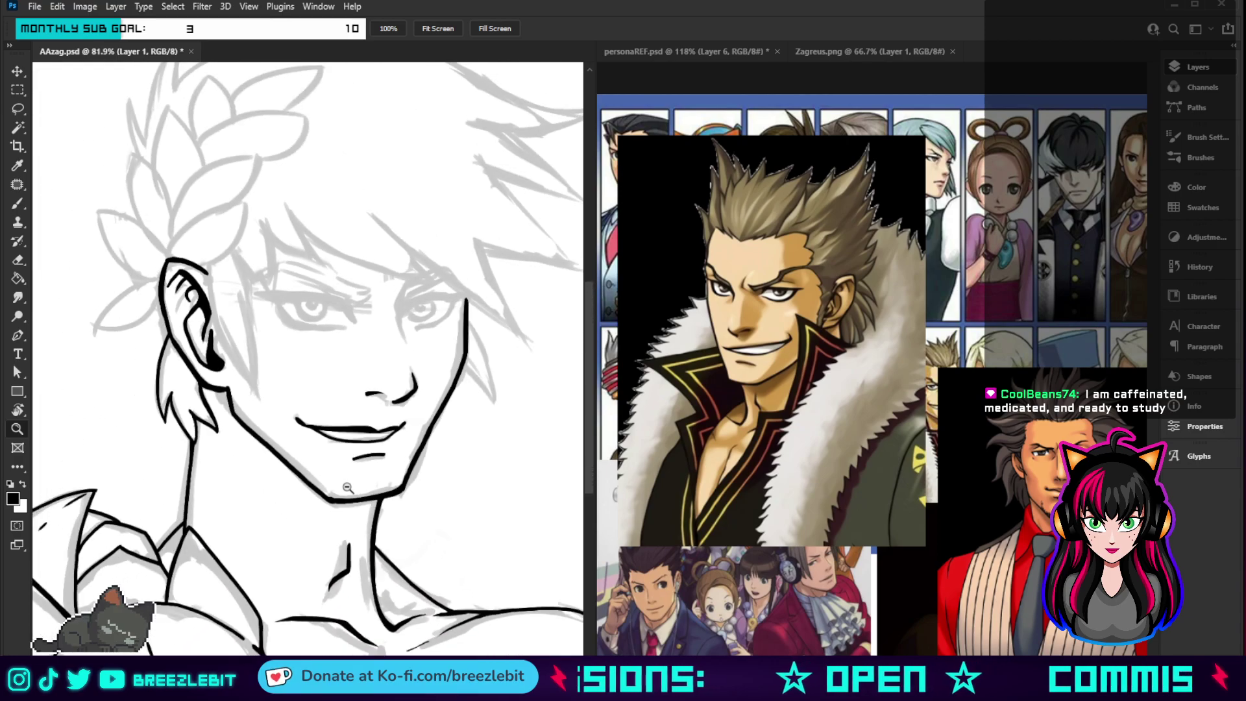
mouse_move(357, 368)
mouse_down()
mouse_move(371, 438)
mouse_move(409, 405)
mouse_move(433, 460)
mouse_move(417, 468)
mouse_up()
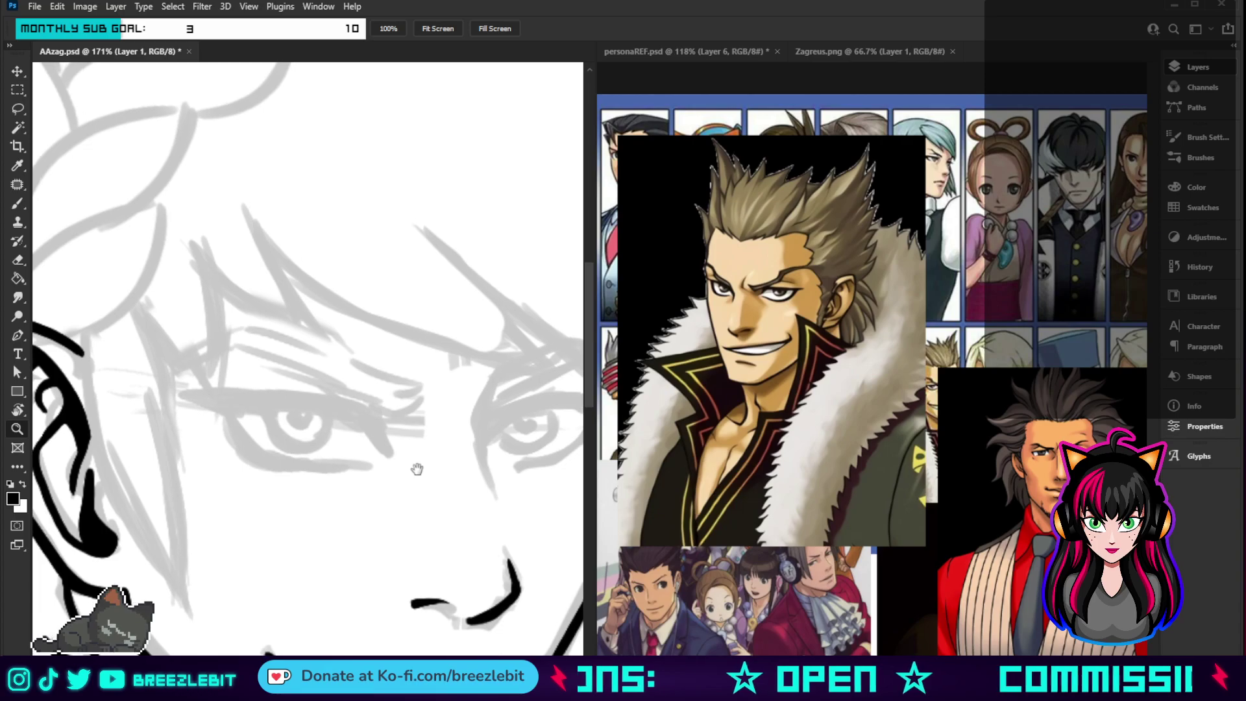
key(b)
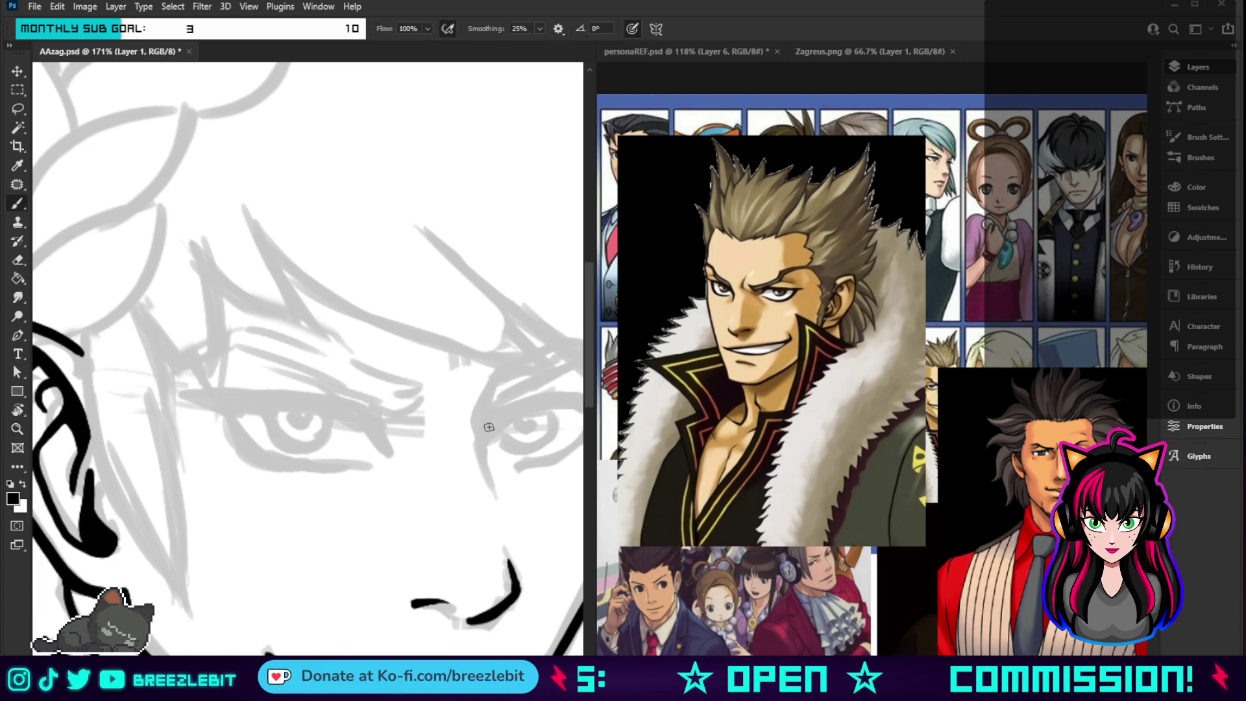
mouse_move(374, 410)
mouse_down()
mouse_move(384, 440)
mouse_move(360, 408)
mouse_move(319, 398)
mouse_move(177, 389)
mouse_move(226, 414)
mouse_move(355, 417)
mouse_move(395, 463)
mouse_move(205, 400)
mouse_up()
mouse_move(207, 400)
mouse_down()
mouse_move(347, 407)
mouse_move(388, 444)
mouse_move(375, 427)
mouse_up()
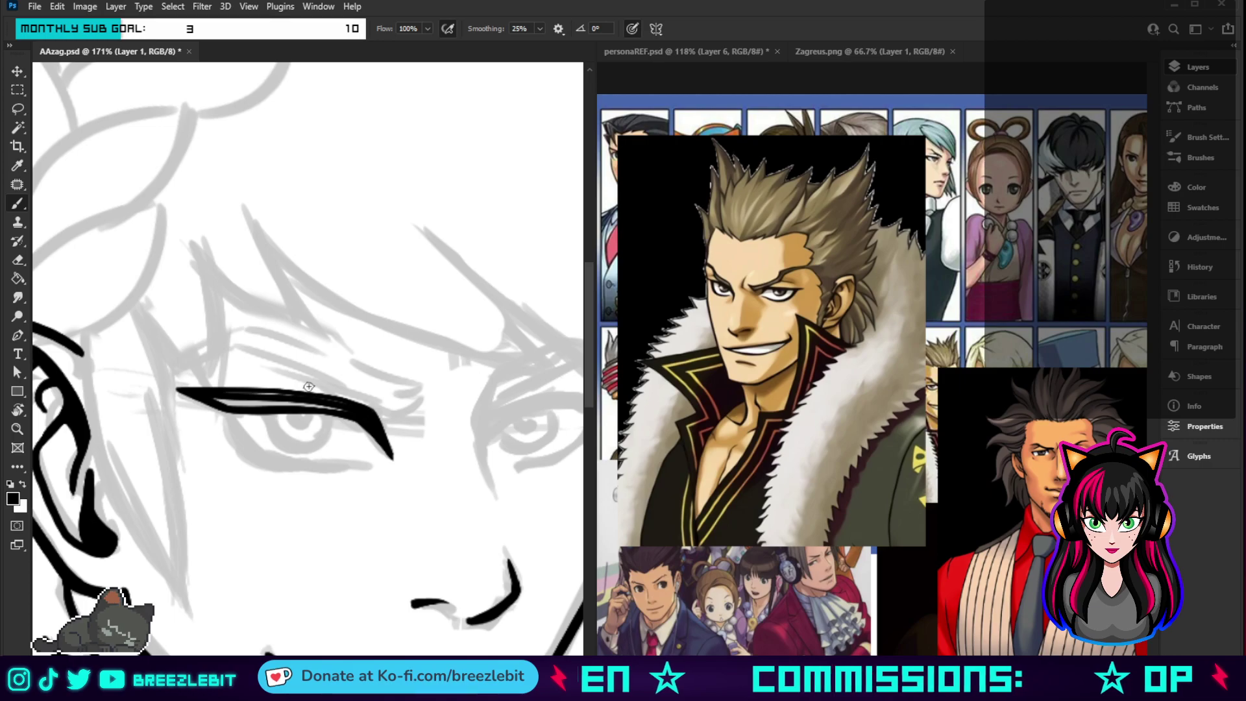
key(z)
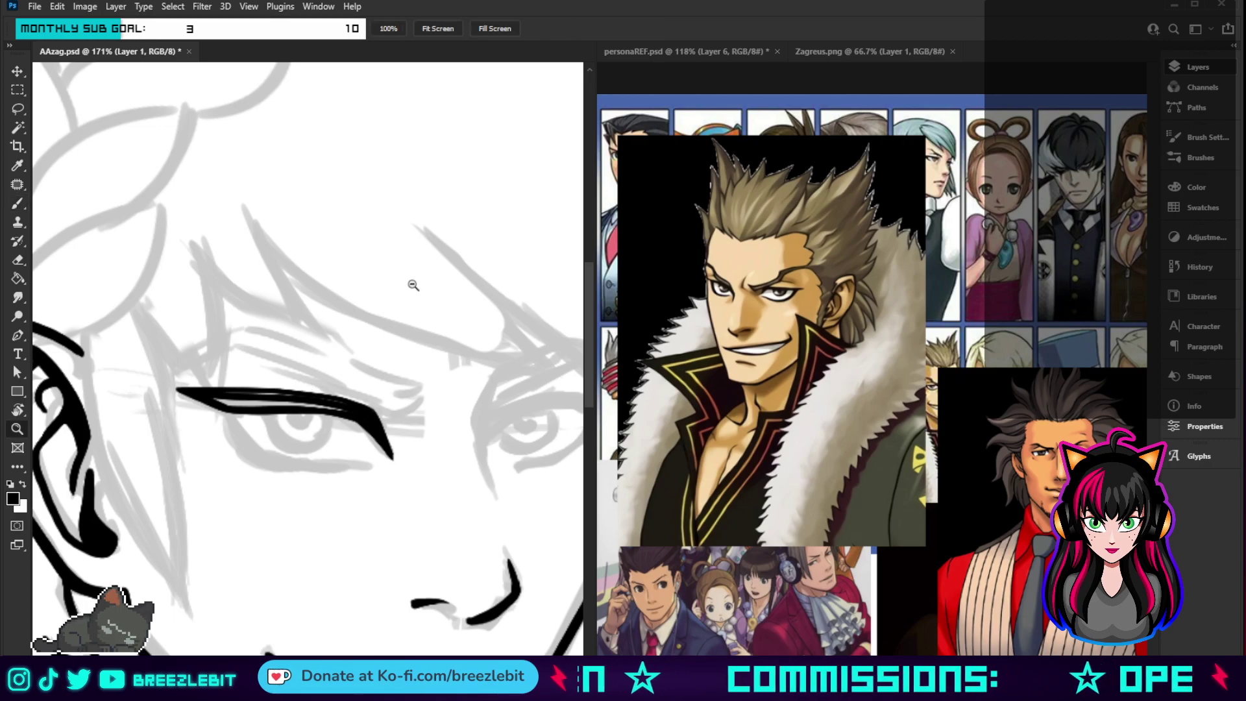
- Fill the outlined upper lash line of the eye nearest the ear with solid black
key(r)
drag(414, 285, 454, 506)
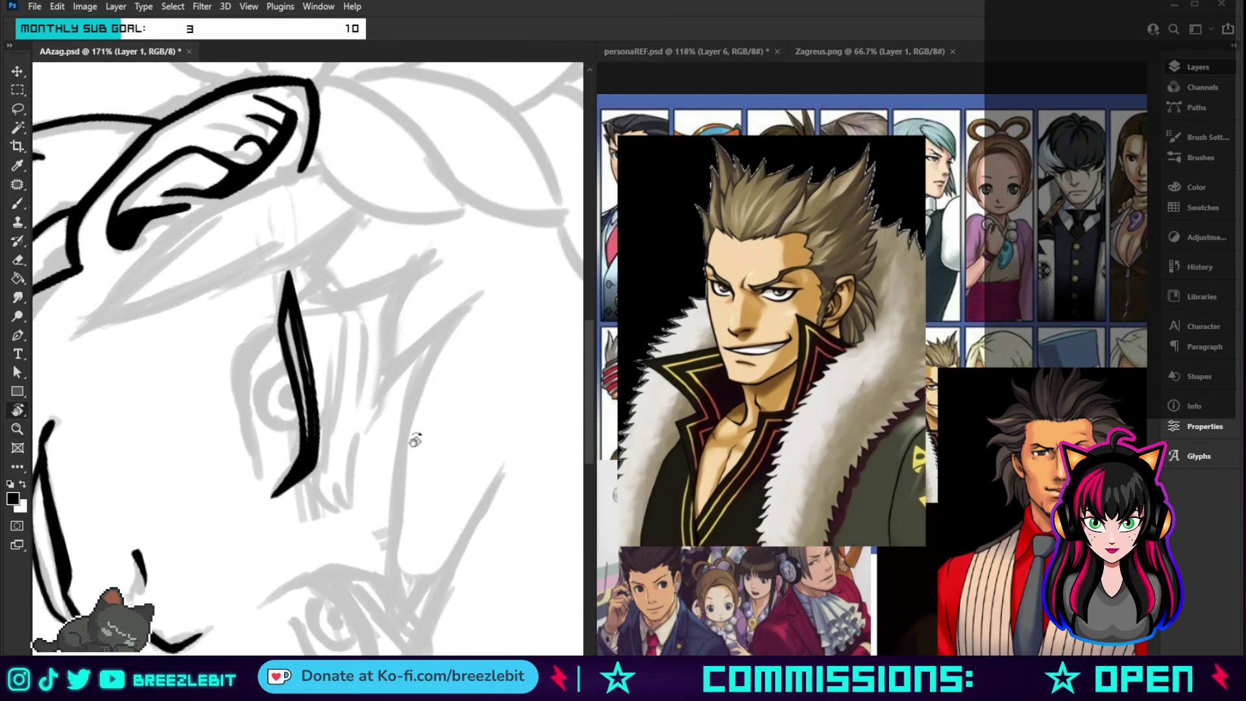
key(b)
mouse_move(290, 300)
mouse_down()
mouse_move(304, 412)
mouse_move(293, 308)
mouse_move(300, 398)
mouse_up()
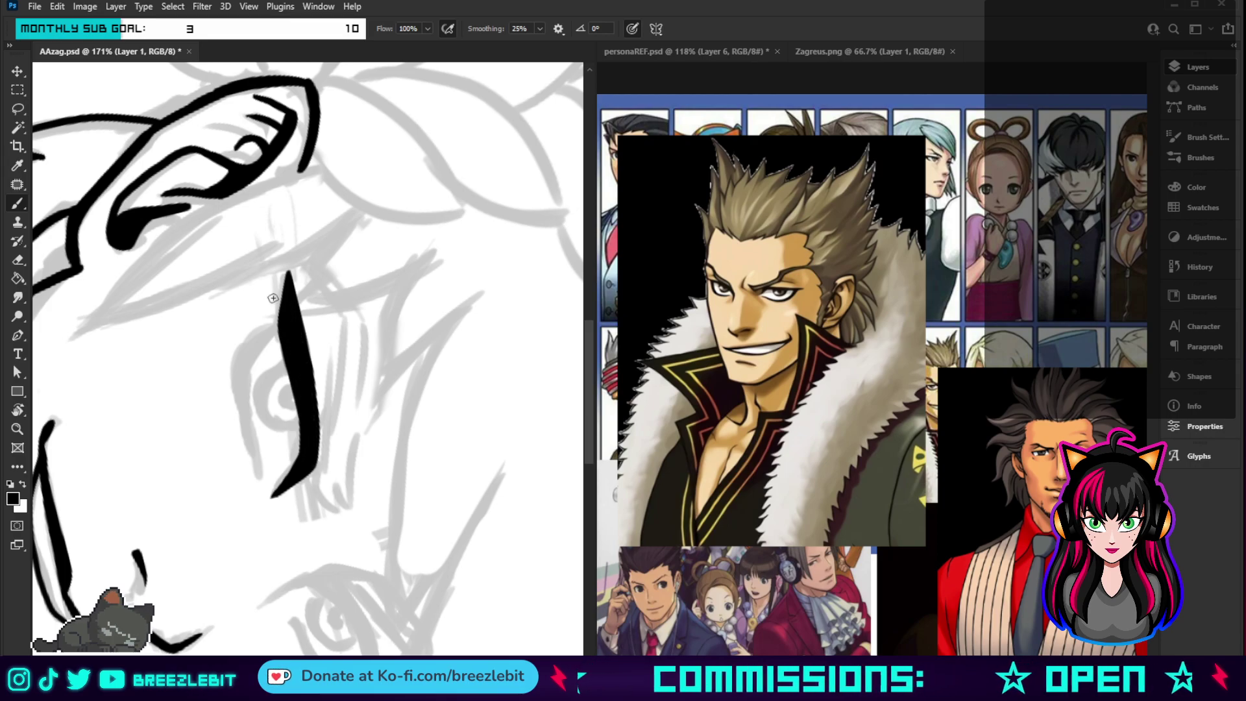
key(Escape)
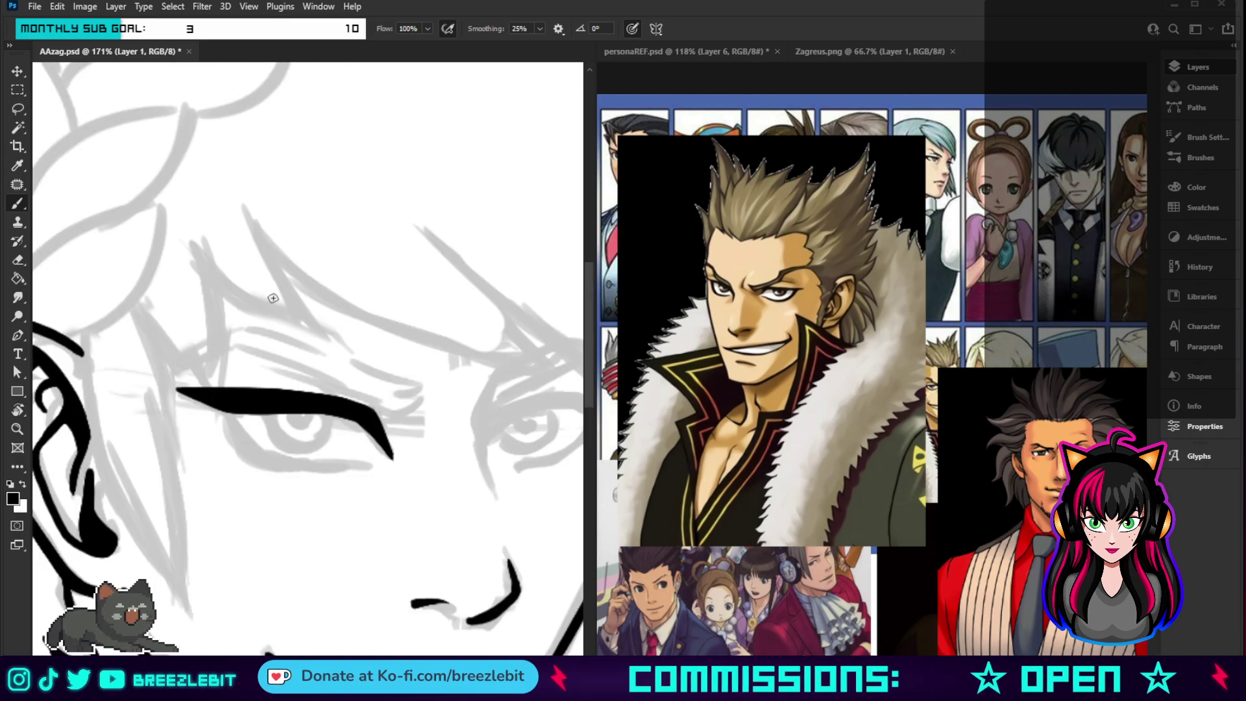
- Ink the lower lash line of the same eye, thick at the outer corner and tapering to a point near the inner corner
drag(206, 399, 223, 423)
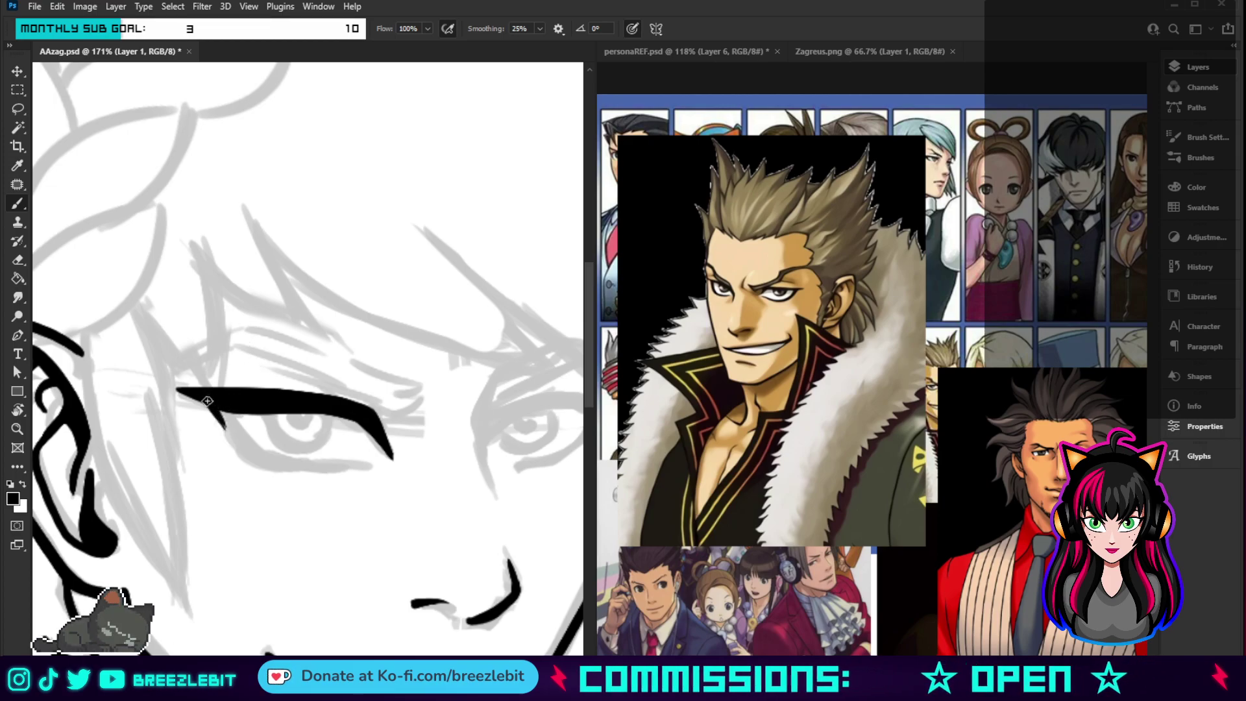
mouse_move(206, 398)
mouse_down()
mouse_move(233, 440)
mouse_move(353, 466)
mouse_up()
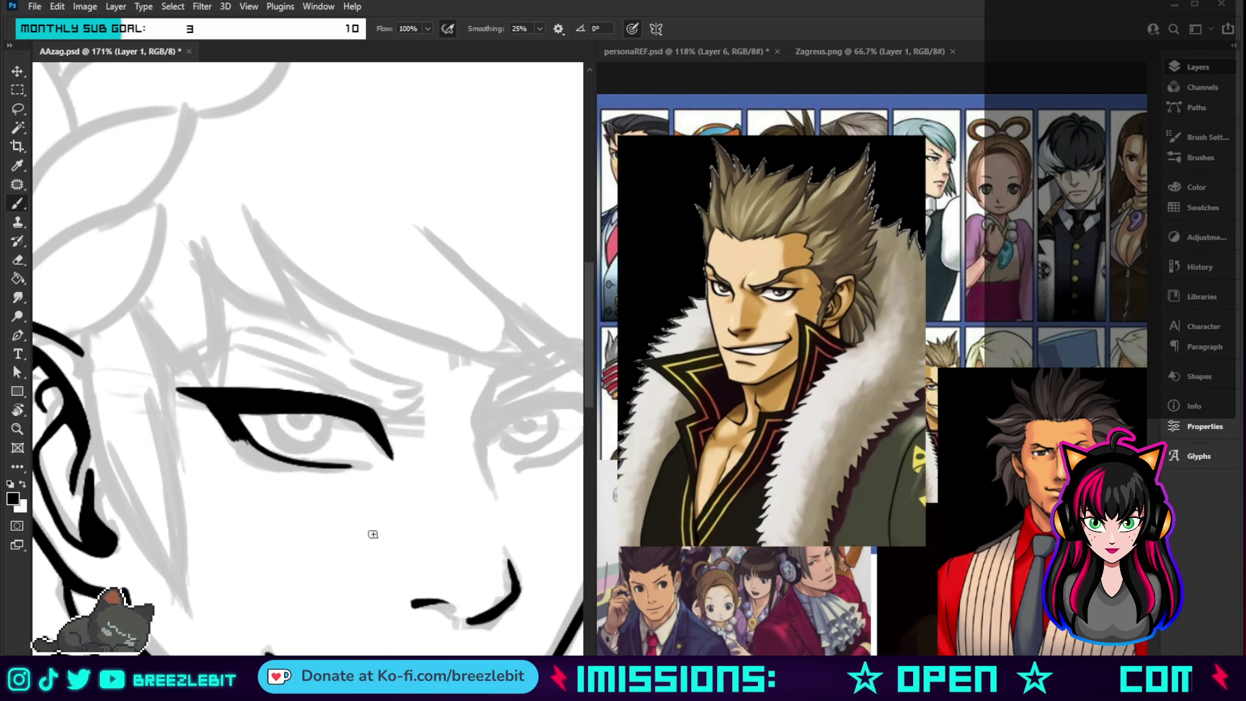
key(r)
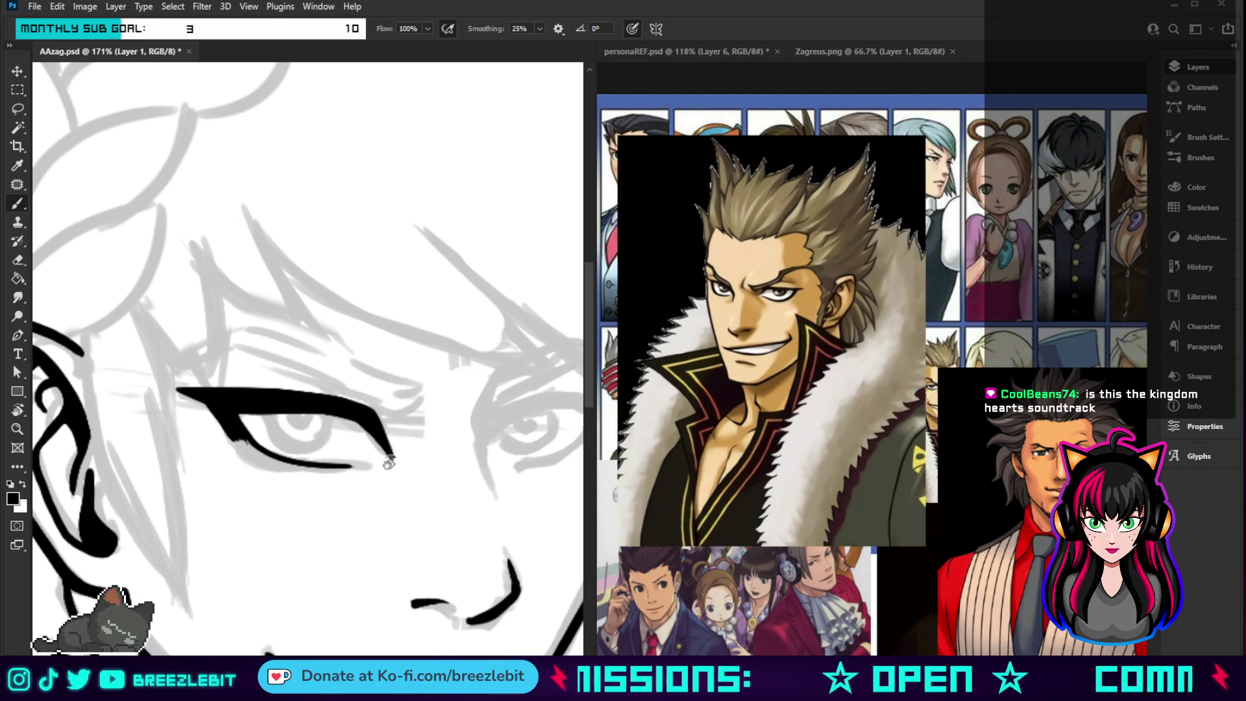
drag(389, 462, 362, 623)
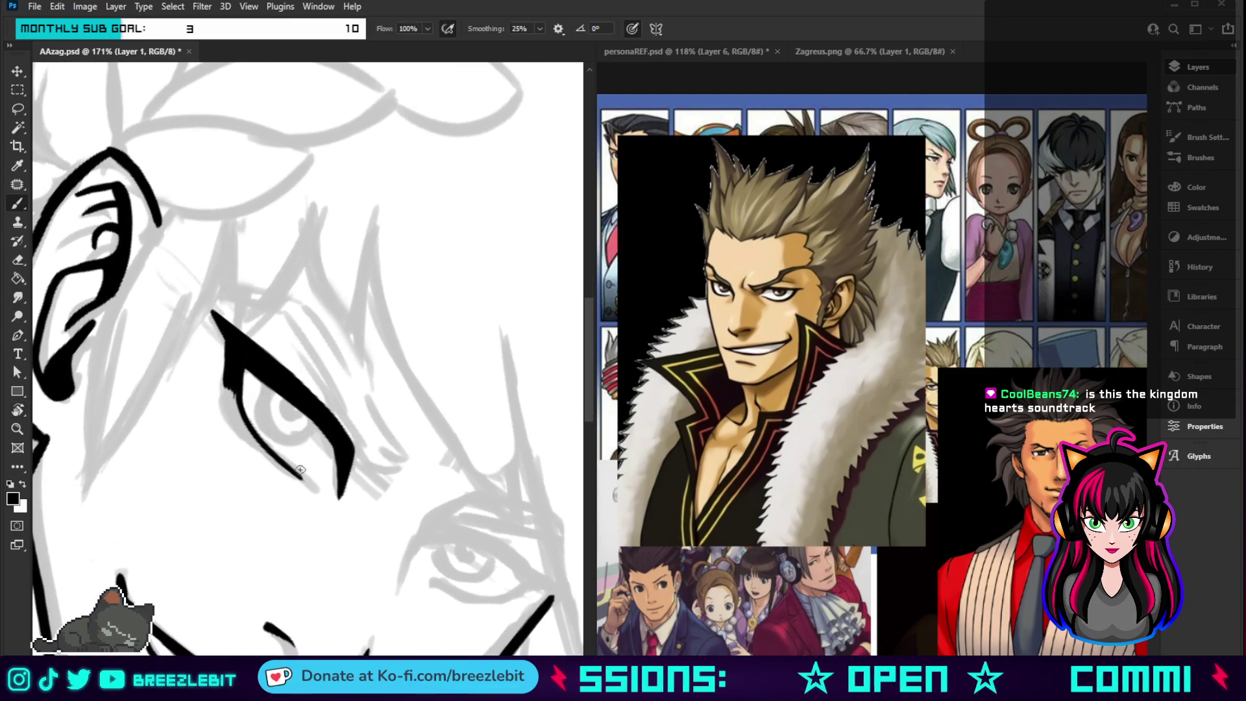
mouse_move(302, 479)
mouse_down()
mouse_move(240, 429)
mouse_move(224, 365)
mouse_up()
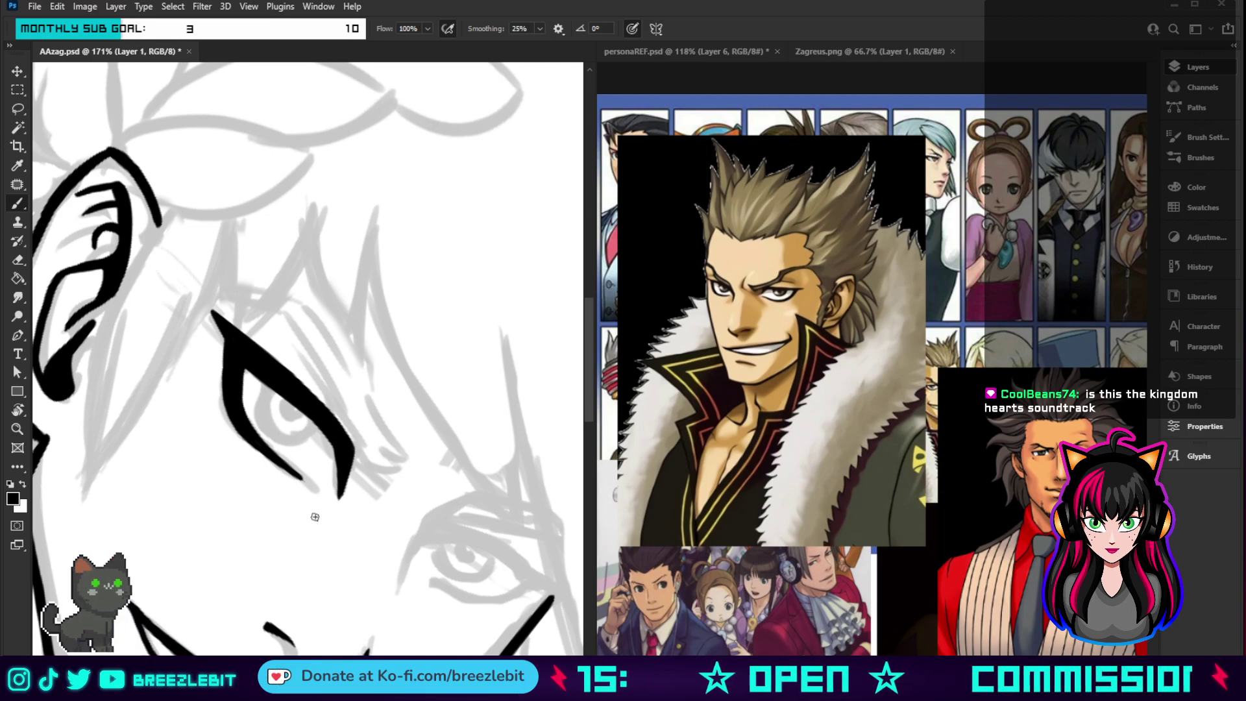
mouse_move(299, 478)
mouse_down()
mouse_move(322, 494)
mouse_move(314, 483)
mouse_up()
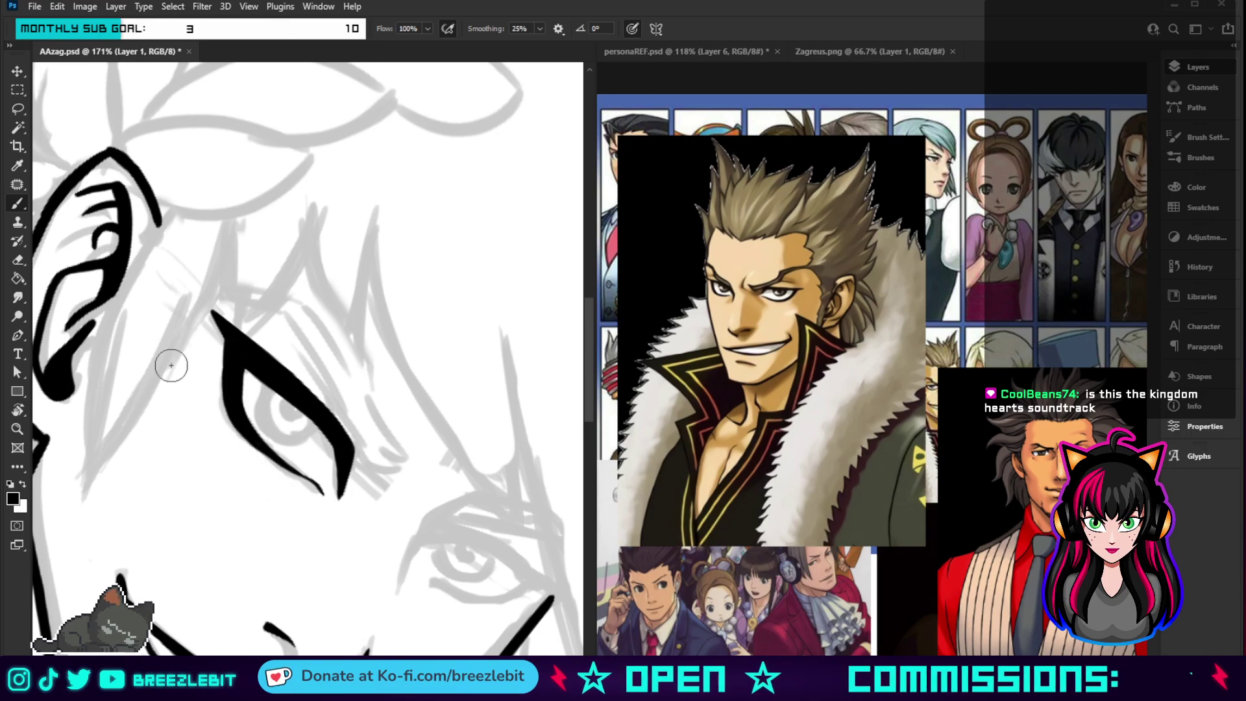
key(Escape)
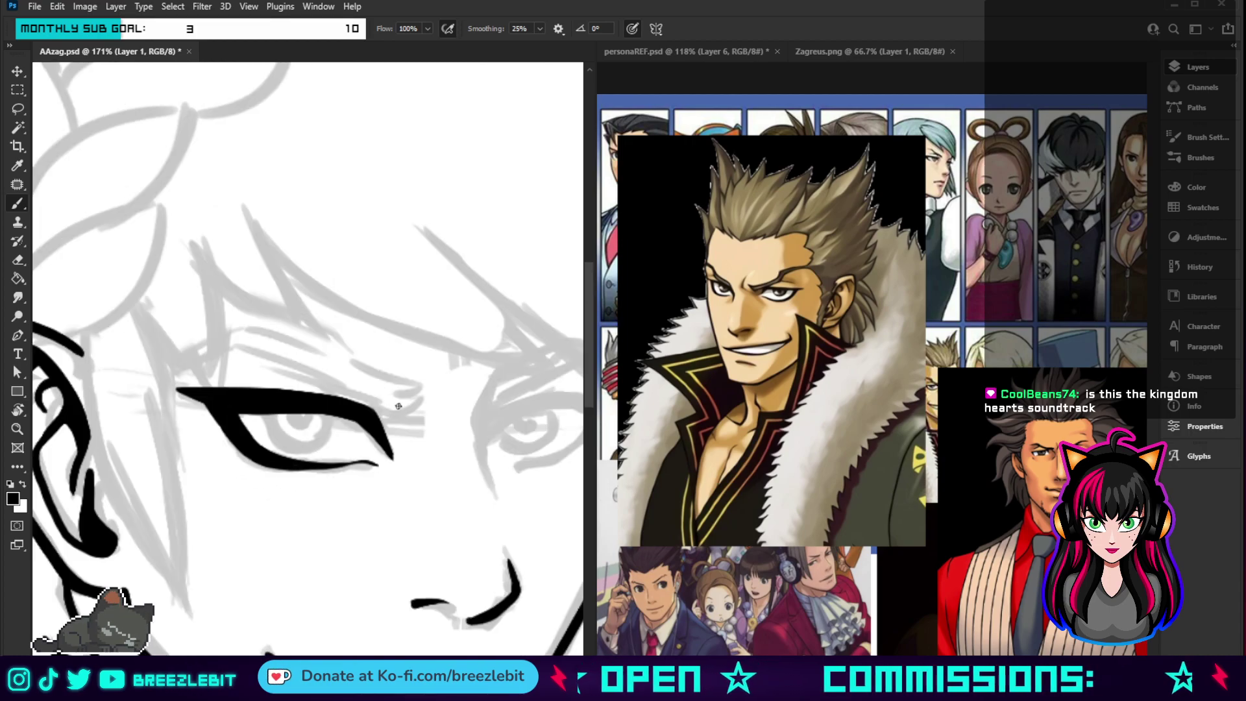
- Sharpen the outer tip of the upper lash and ink that eye's iris outline with a solid black pupil beneath the lid
key(z)
drag(399, 407, 299, 503)
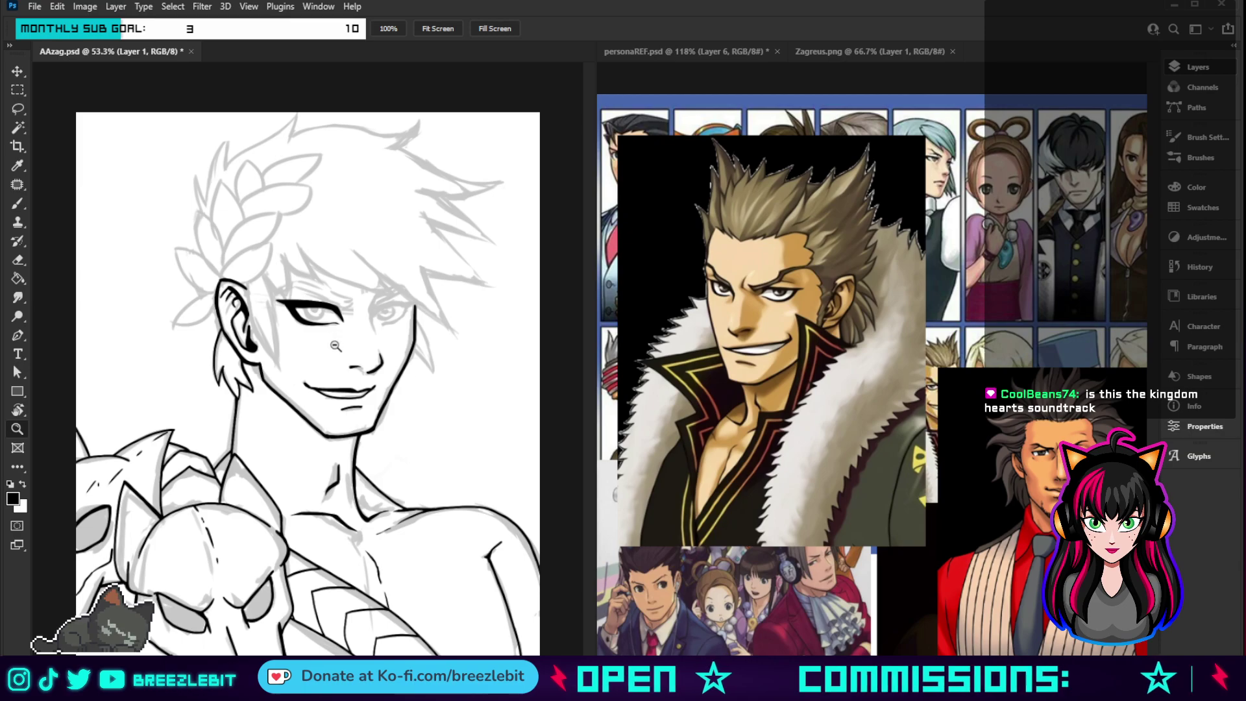
drag(335, 346, 389, 478)
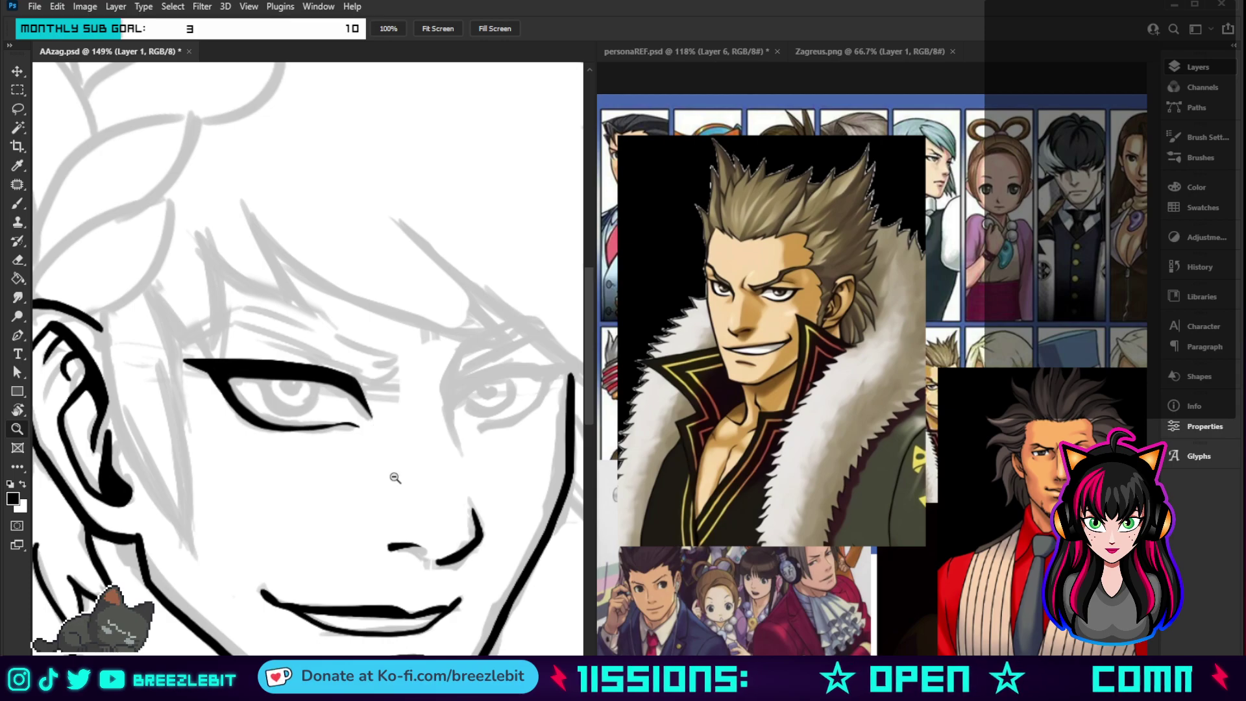
key(b)
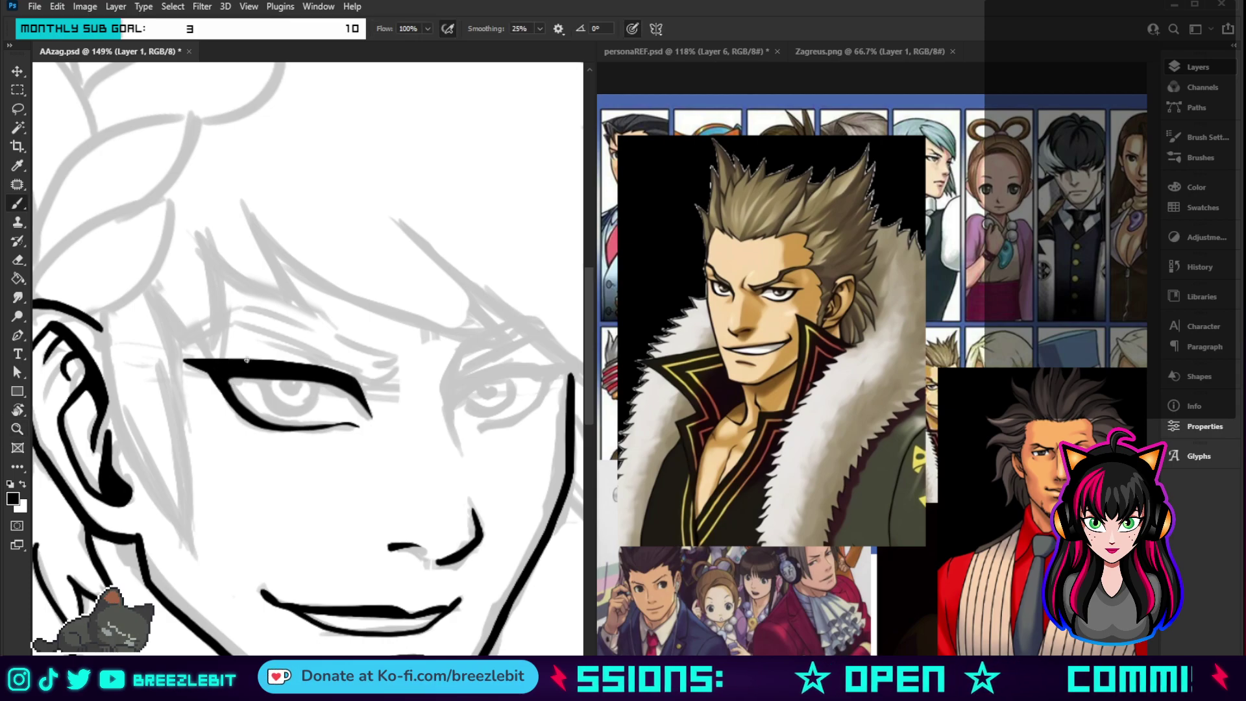
key(r)
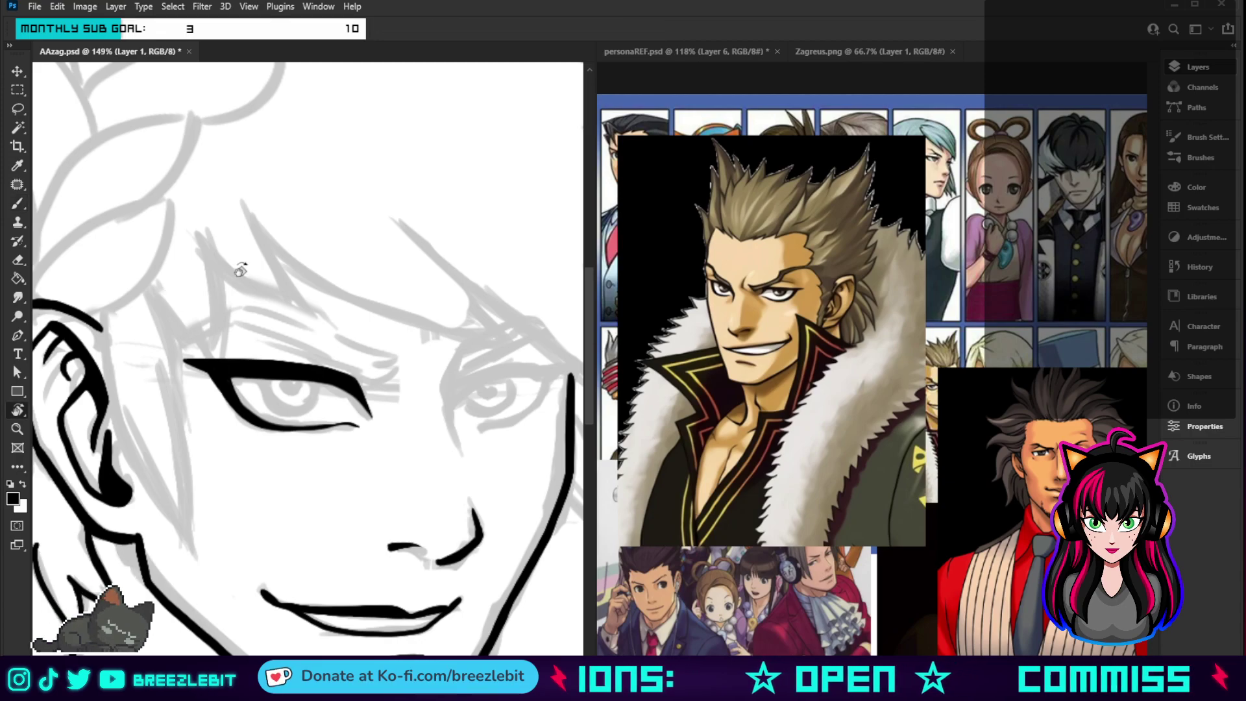
drag(236, 264, 479, 294)
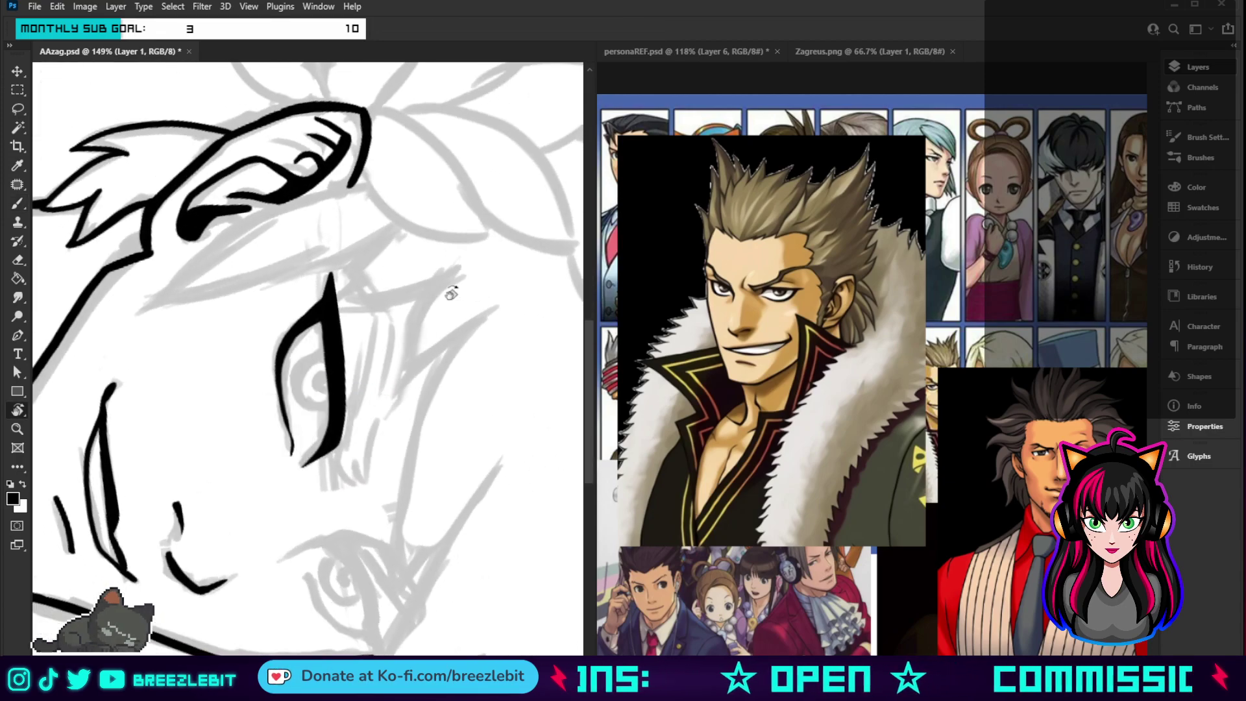
key(b)
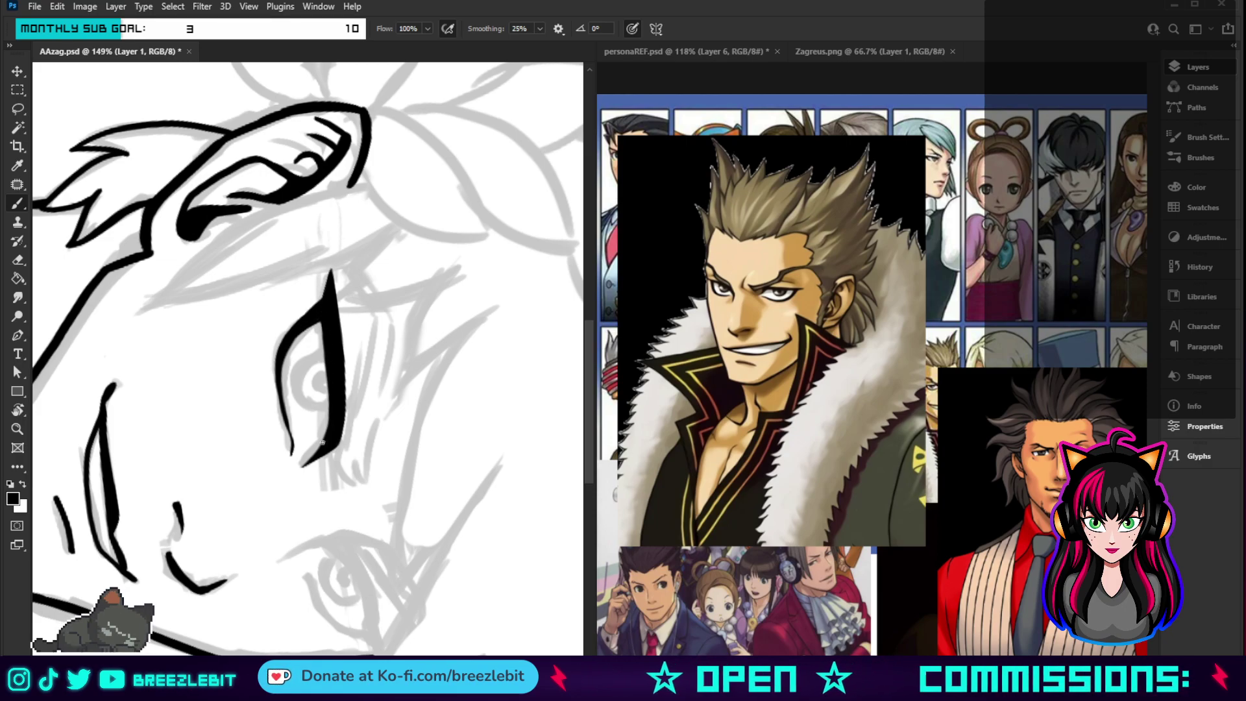
key(Escape)
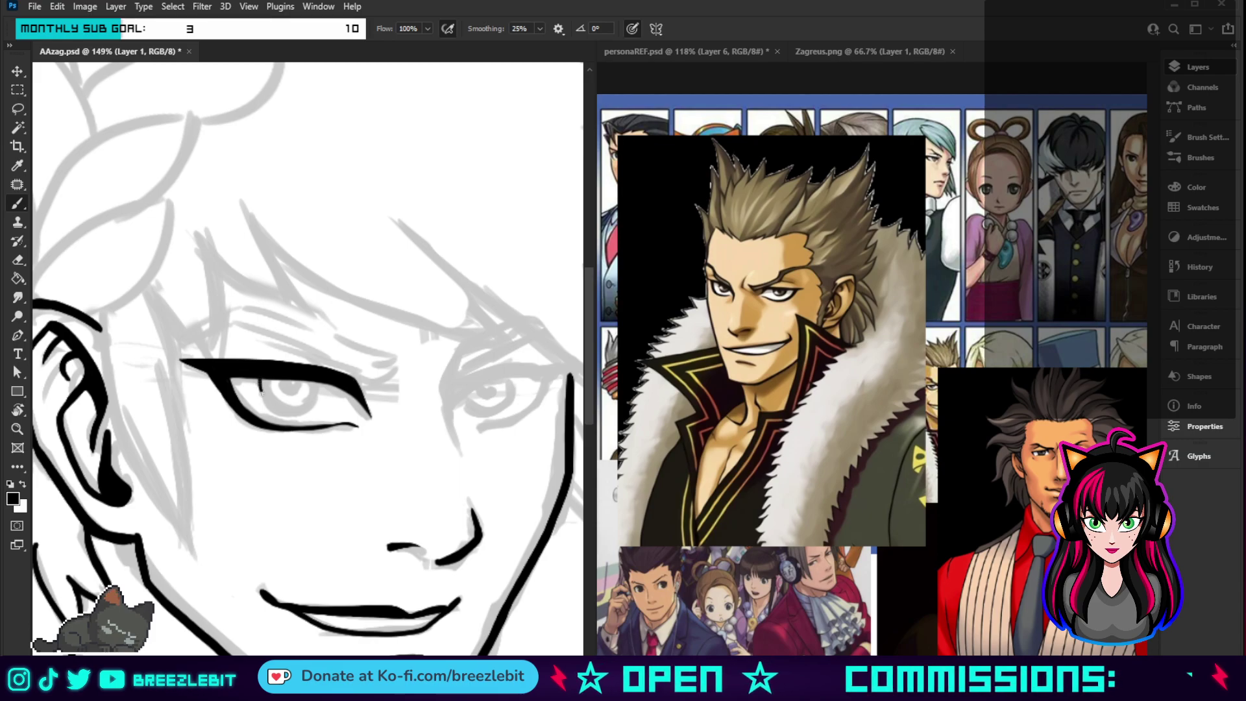
mouse_move(280, 408)
mouse_down()
mouse_move(305, 411)
mouse_move(316, 378)
mouse_up()
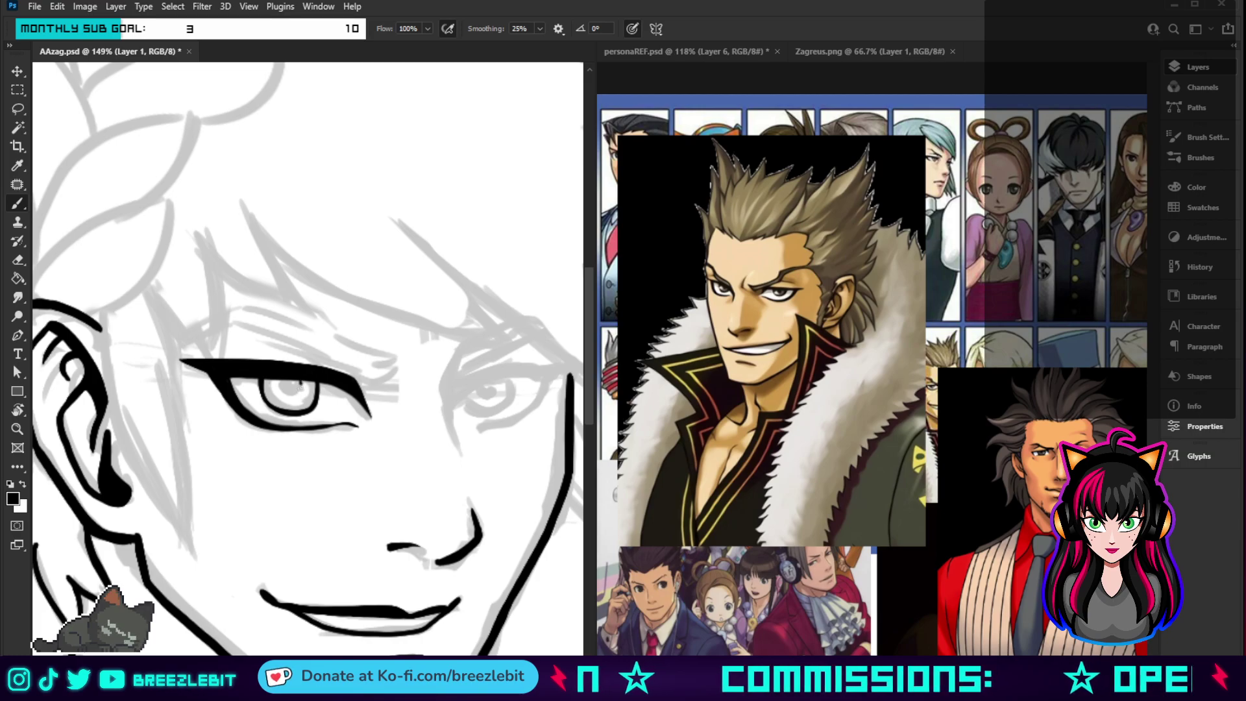
mouse_move(300, 385)
mouse_down()
mouse_move(283, 392)
mouse_move(299, 383)
mouse_up()
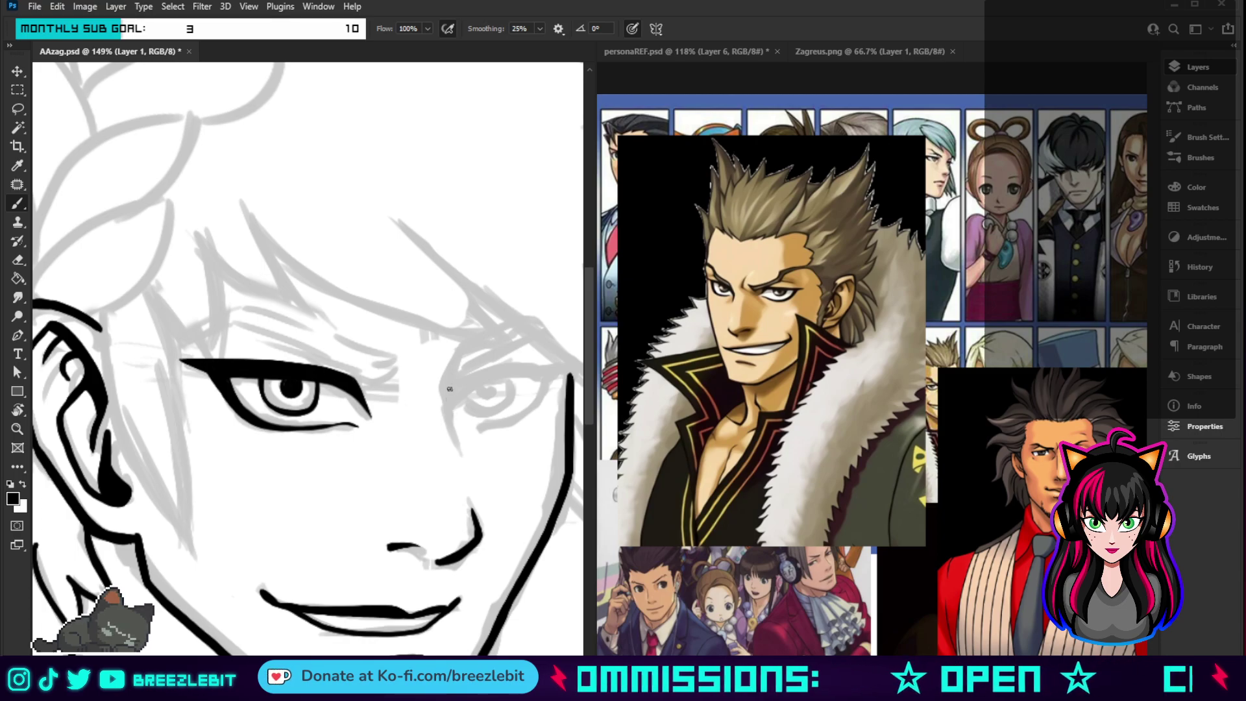
- Ink the far eye's outline: the inner corner, the upper lid to a pointed outer corner, and a tapered lower lash line
drag(449, 387, 447, 417)
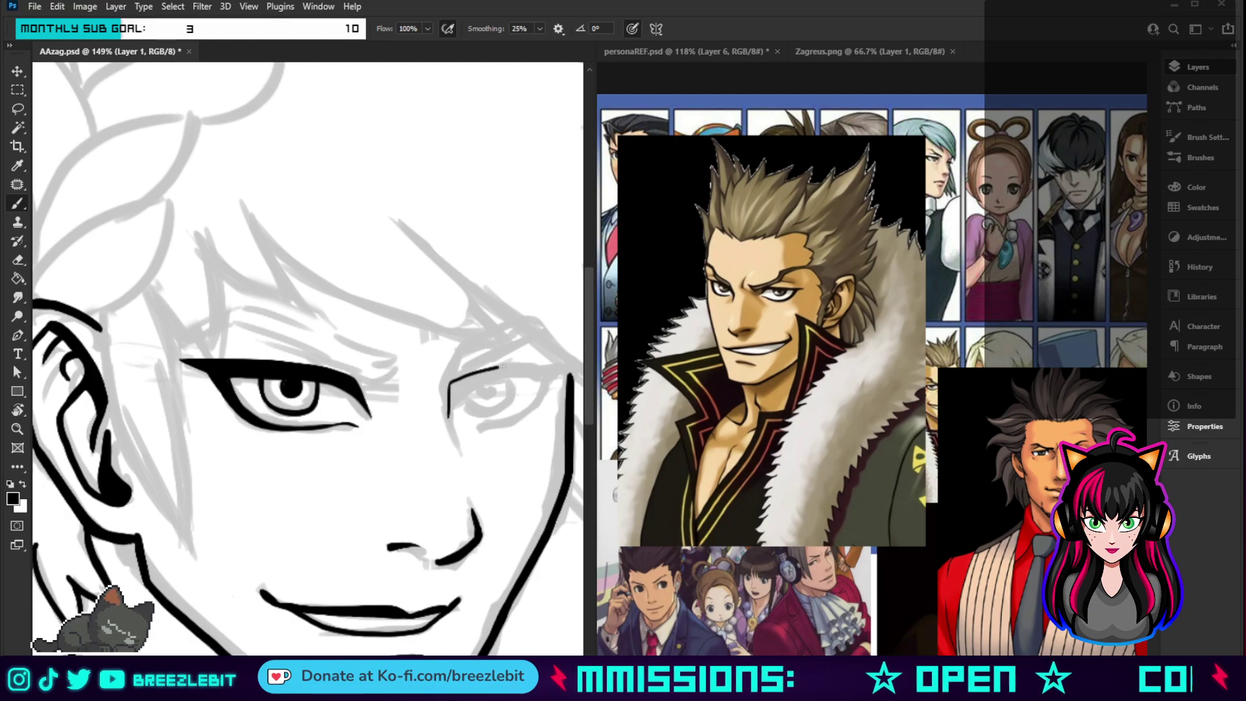
mouse_move(503, 366)
mouse_down()
mouse_move(571, 364)
mouse_move(525, 413)
mouse_move(465, 433)
mouse_move(520, 415)
mouse_move(547, 383)
mouse_move(531, 412)
mouse_up()
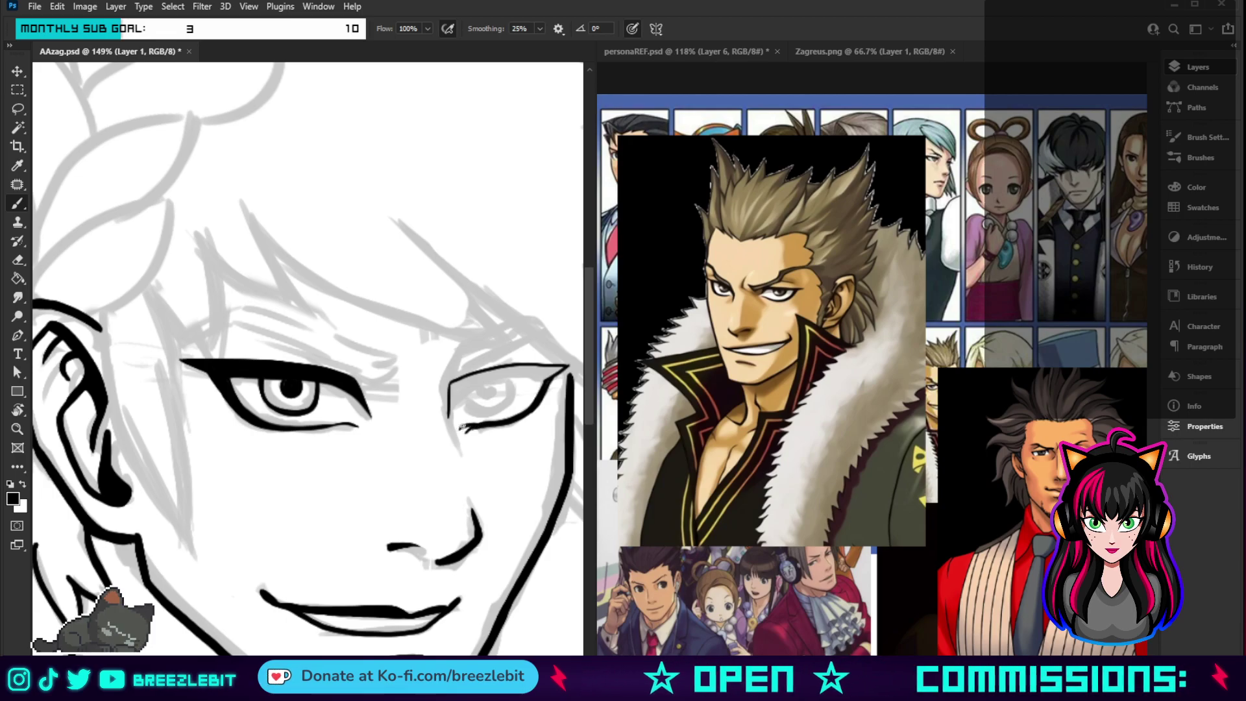
drag(461, 429, 477, 422)
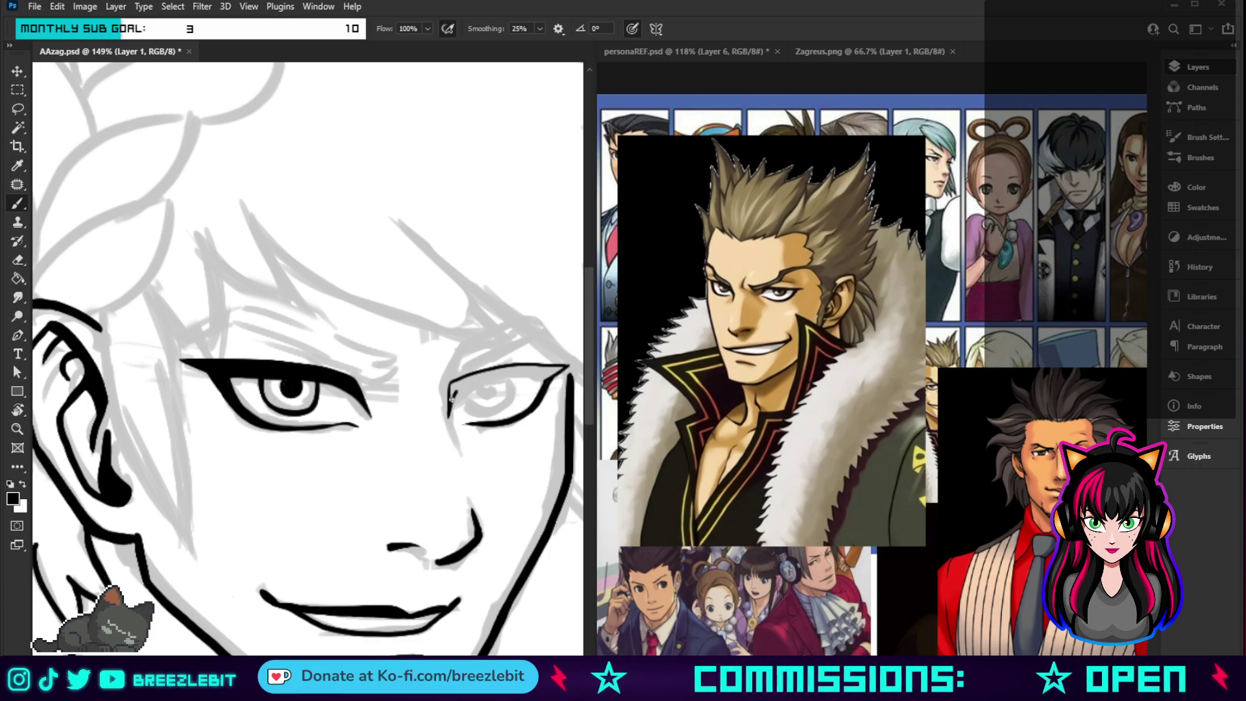
- Ink the lower edge of the far eye's upper lash and fill the band between the lines with solid black
drag(452, 398, 552, 375)
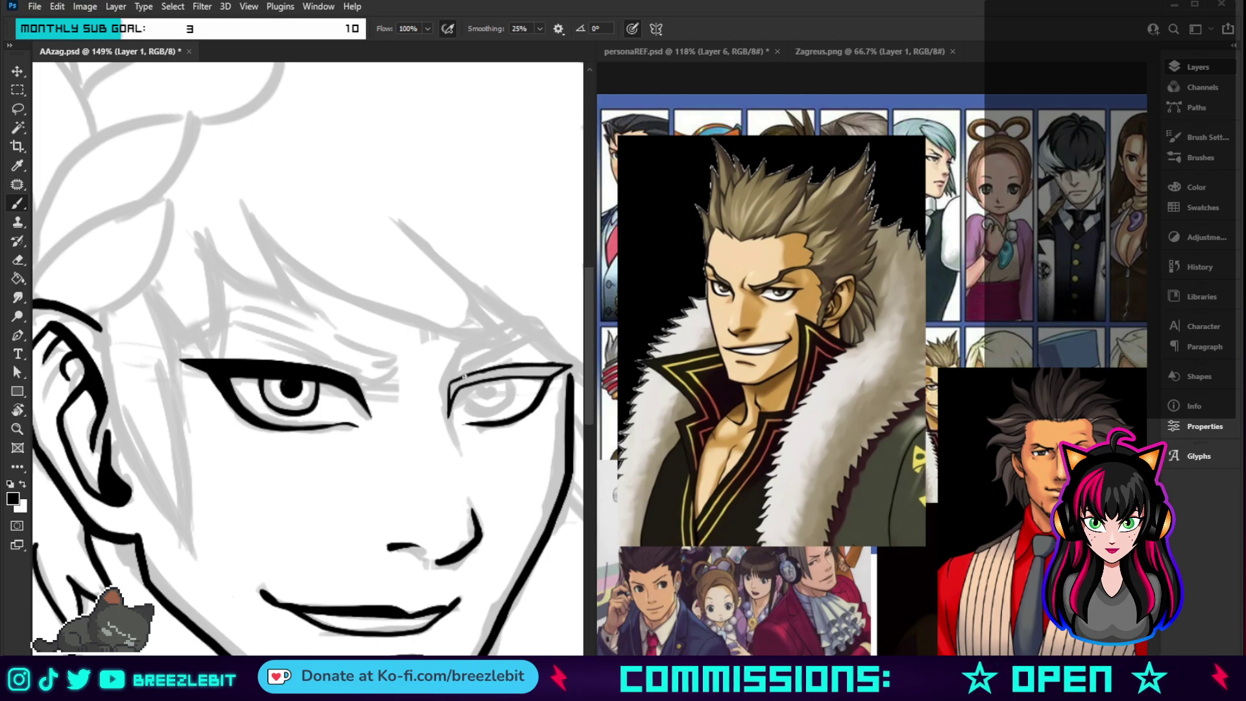
key(r)
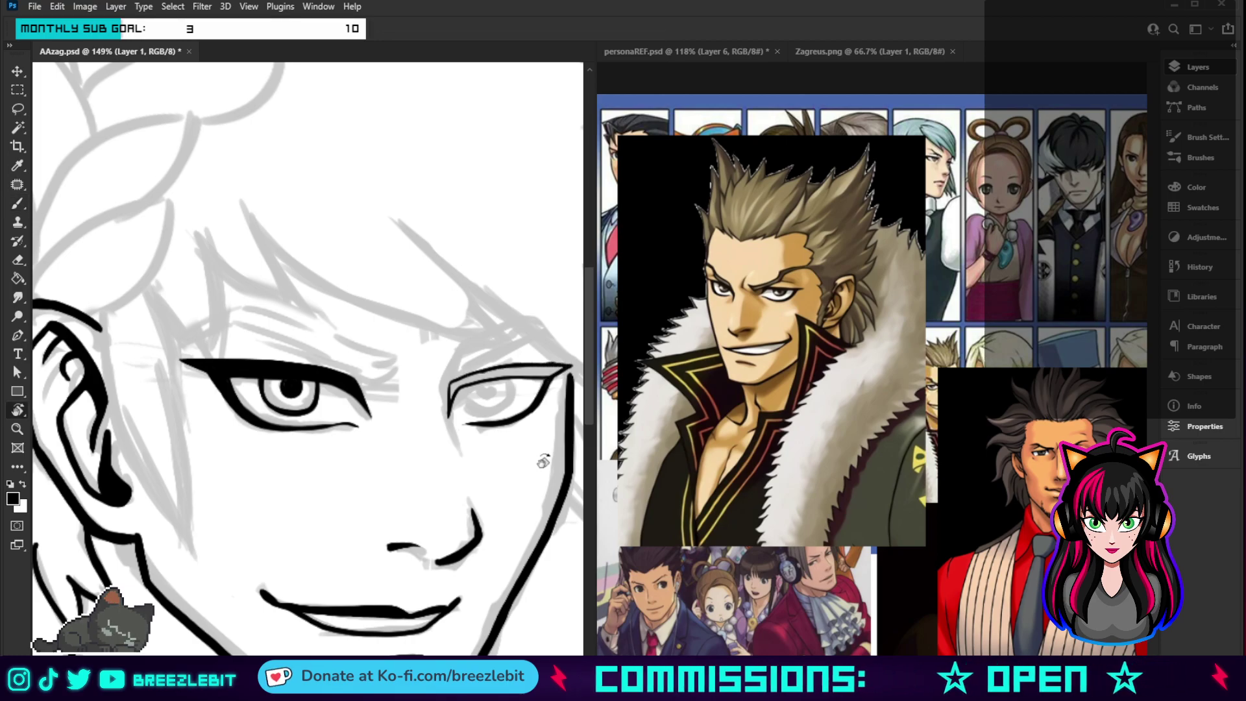
mouse_move(543, 460)
mouse_down()
mouse_move(571, 343)
mouse_move(415, 102)
mouse_move(335, 155)
mouse_move(363, 301)
mouse_move(351, 300)
mouse_up()
key(b)
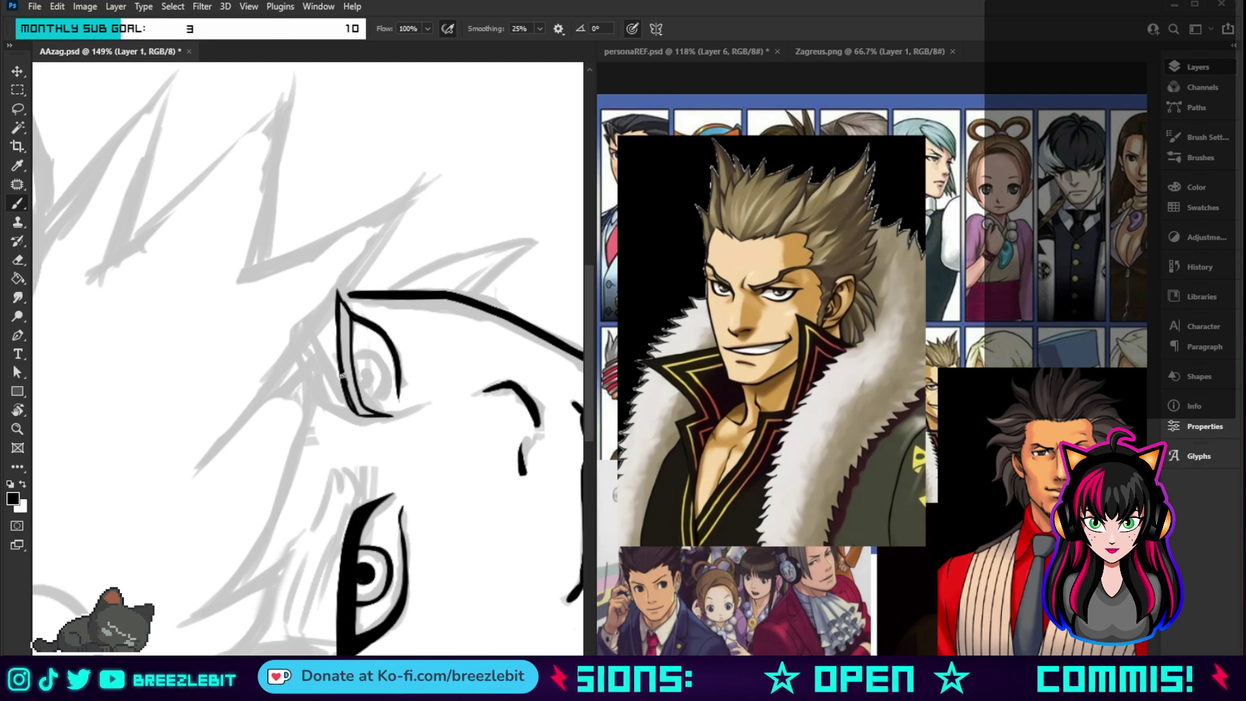
drag(349, 318, 352, 404)
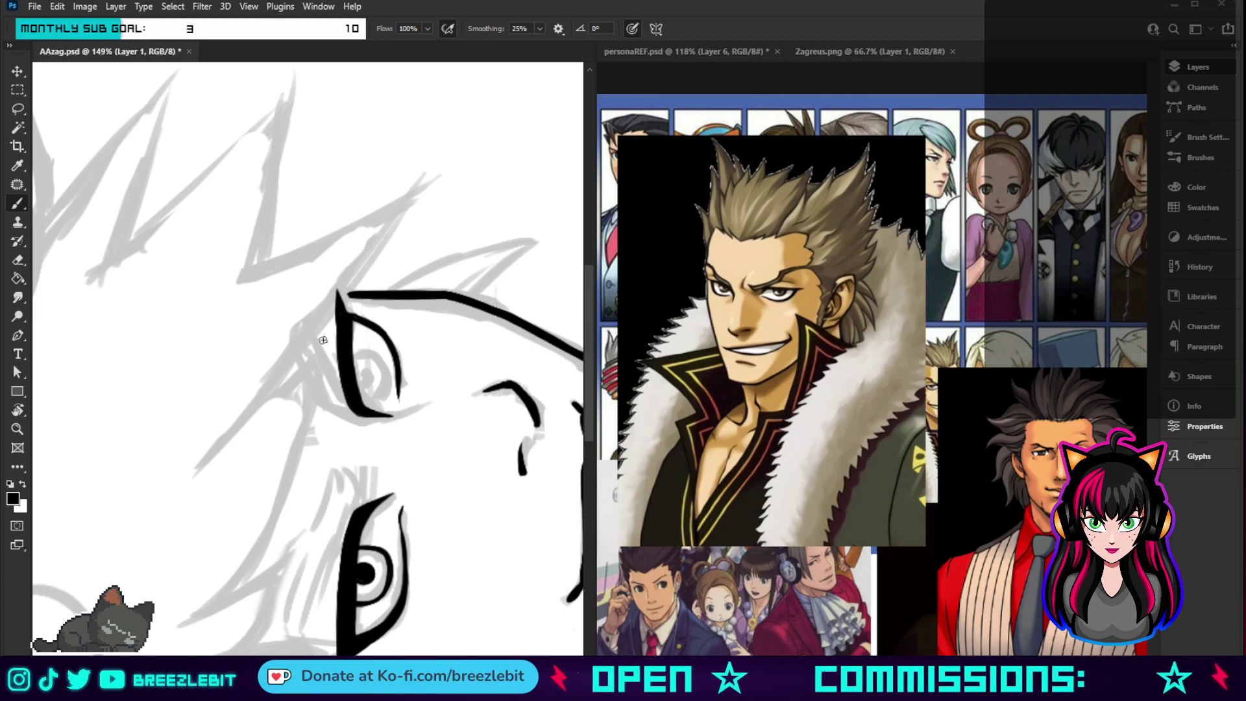
key(Escape)
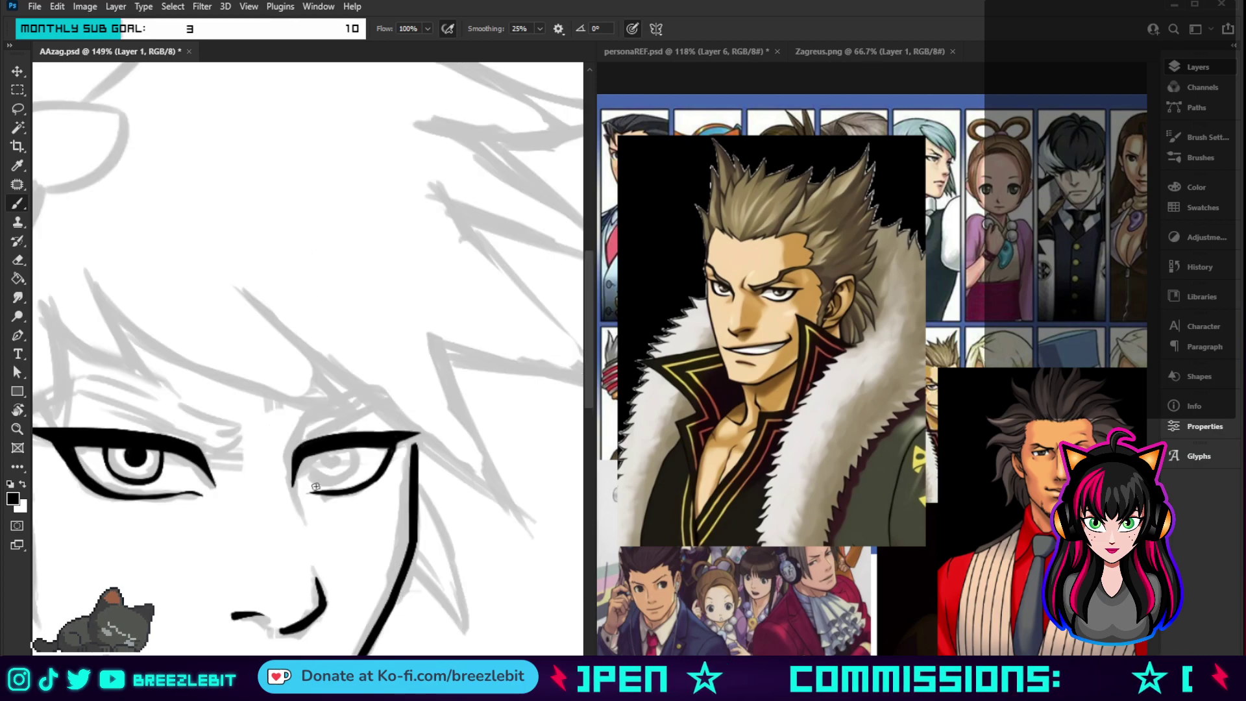
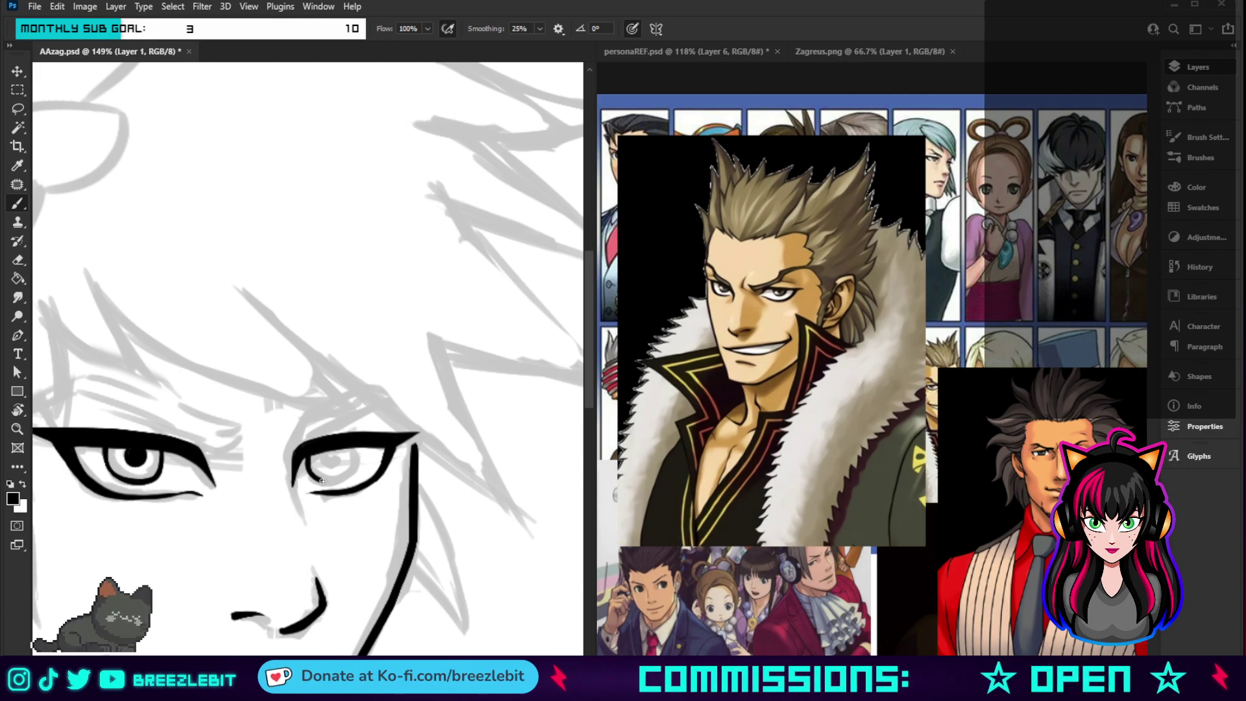
- Ink the far eye's iris with a solid black pupil, and a bold crease line running past its inner corner along the nose bridge
drag(338, 484, 357, 466)
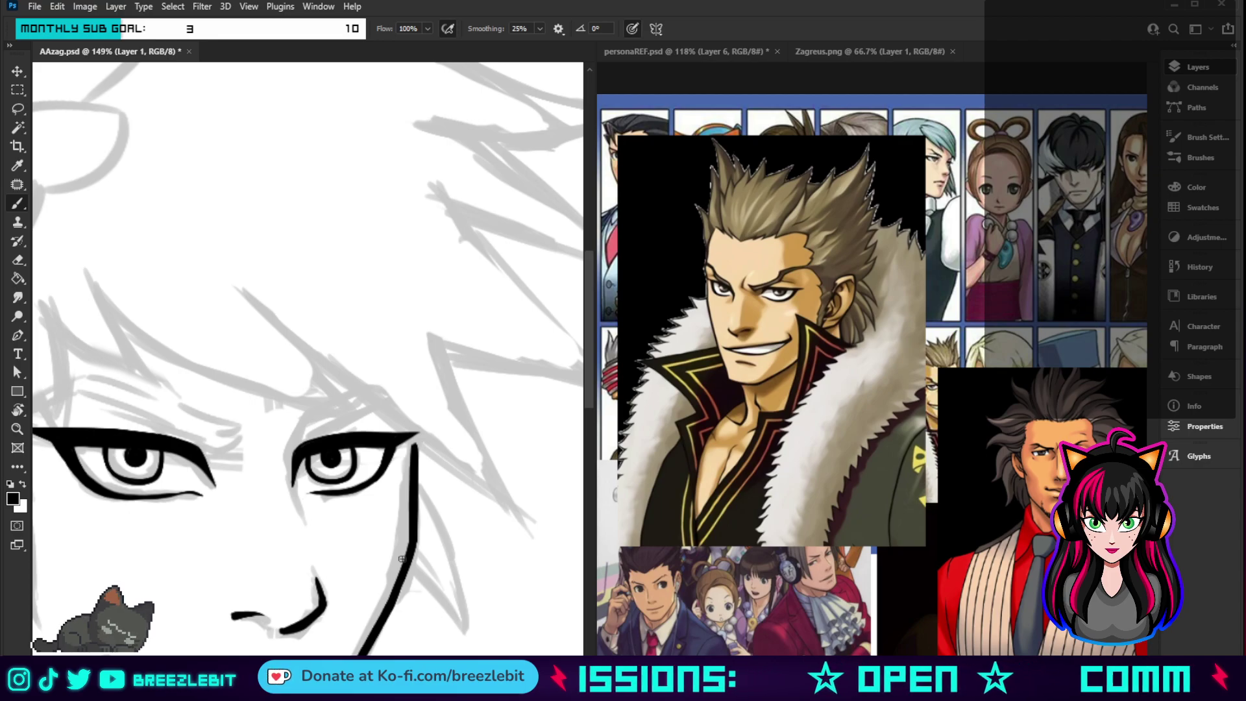
mouse_move(288, 461)
mouse_down()
mouse_move(305, 524)
mouse_move(283, 465)
mouse_move(304, 420)
mouse_move(284, 464)
mouse_up()
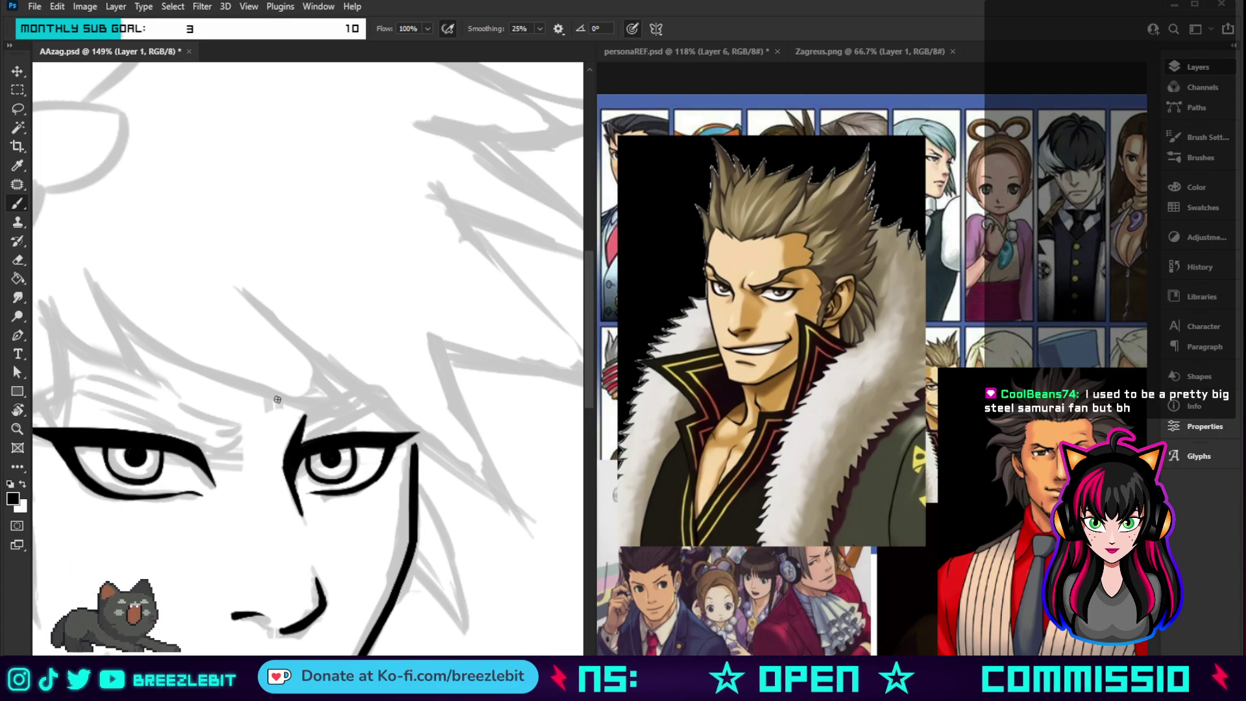
- Flip the whole canvas horizontally to check the face in mirror image
key(z)
drag(285, 425, 263, 570)
scroll(331, 468, up, 2)
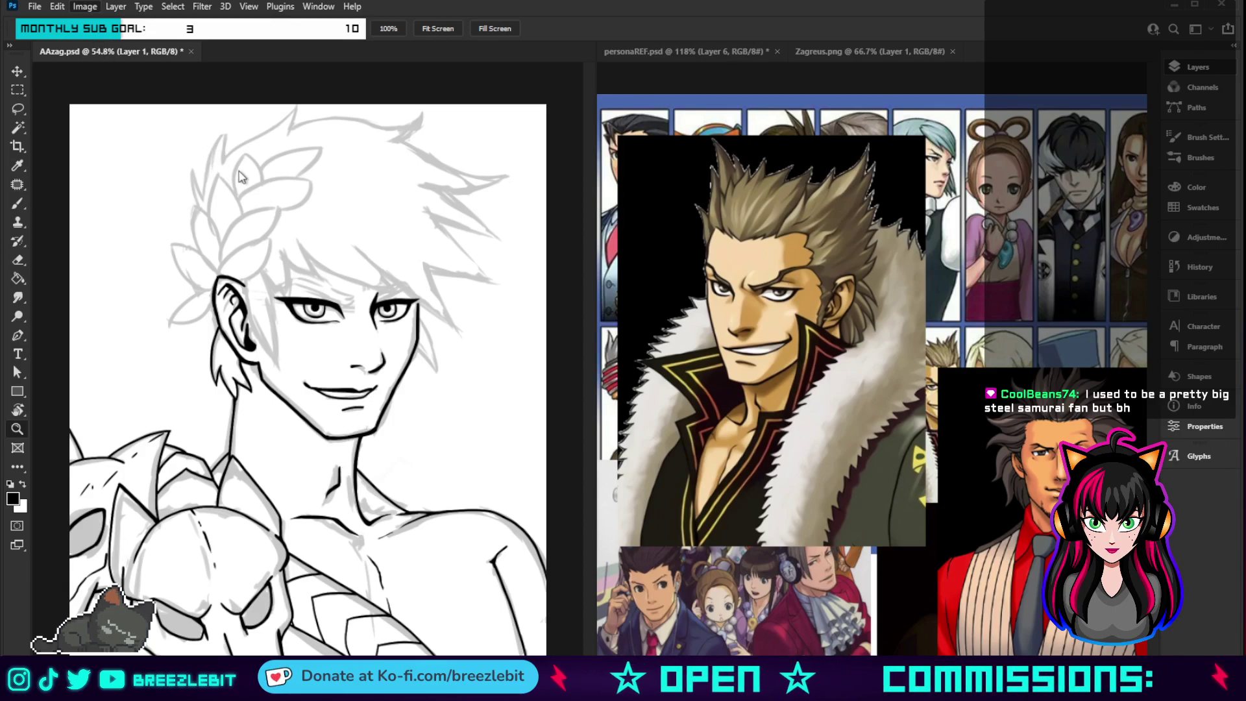
click(257, 203)
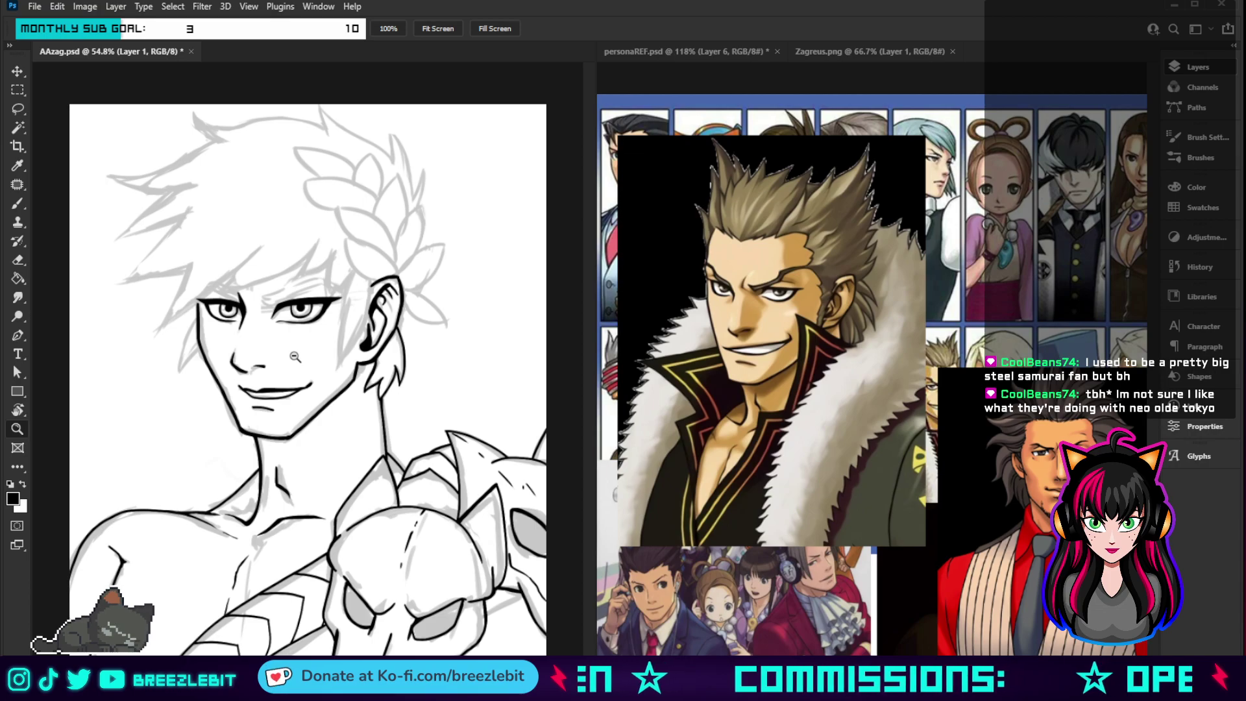
- Ink the outline of the near eyebrow, angled up from a blunt inner end to a peak and tapering down past the eye's outer corner
drag(329, 334, 383, 334)
scroll(321, 347, up, 3)
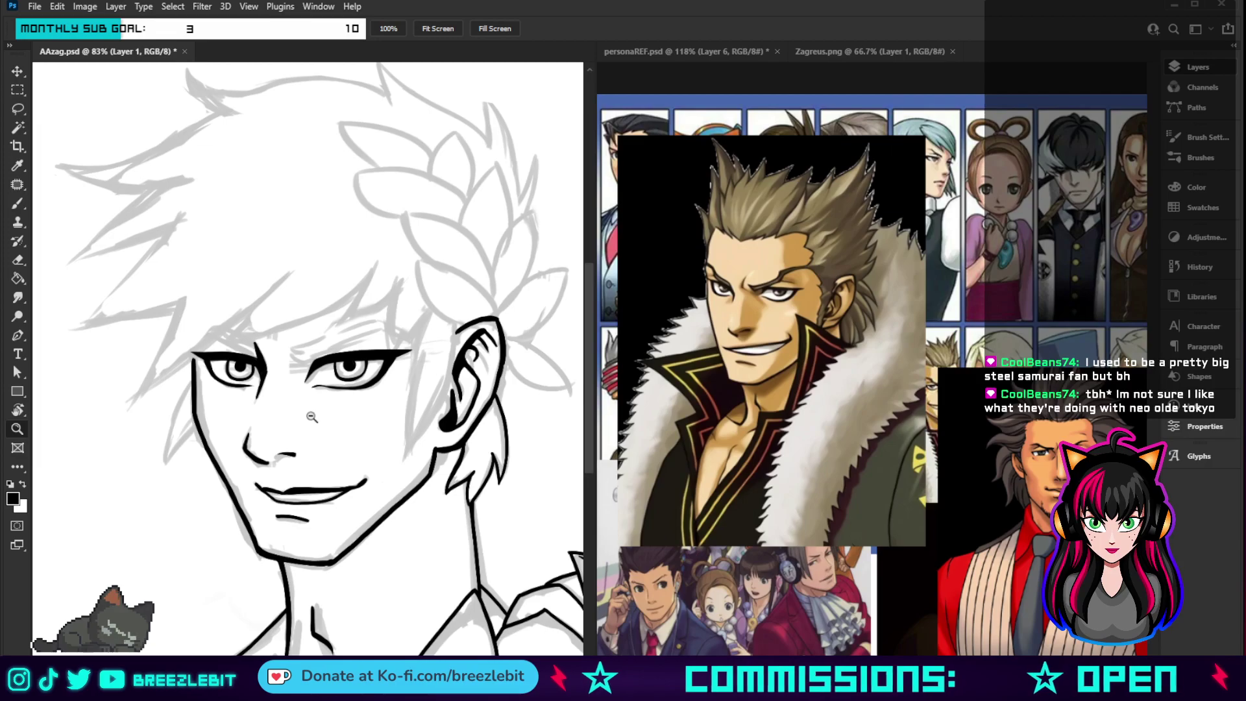
drag(324, 403, 336, 452)
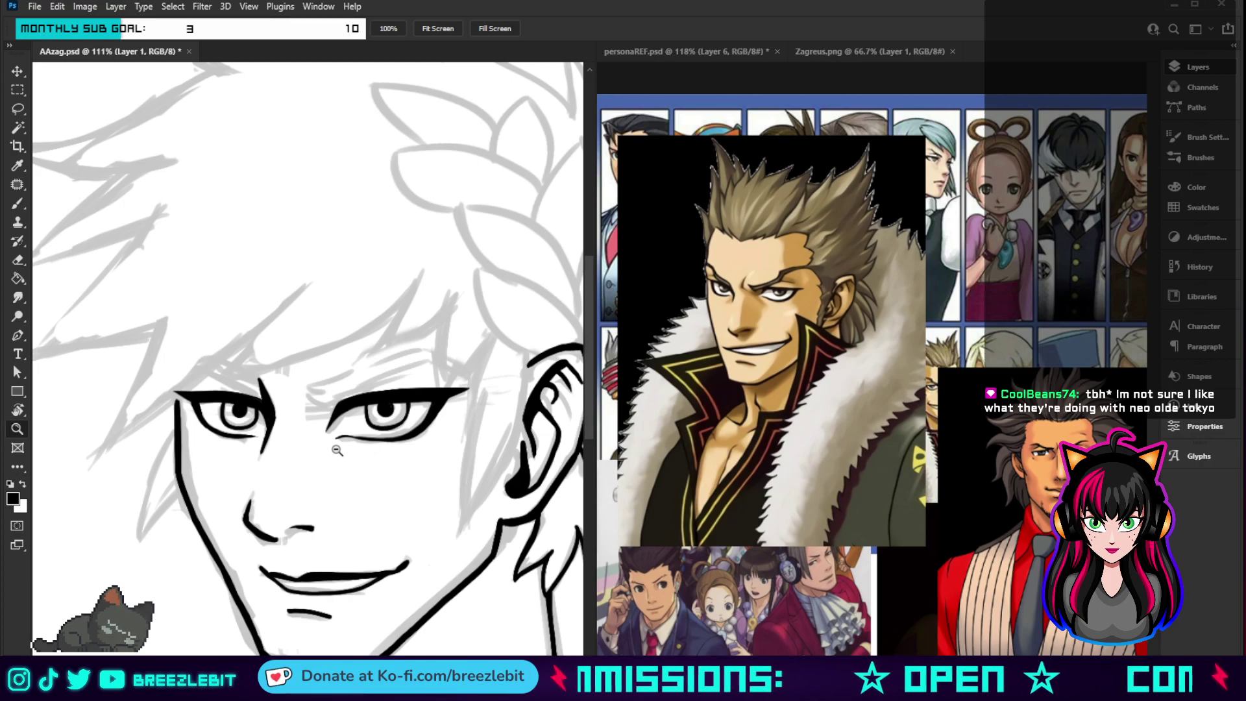
key(b)
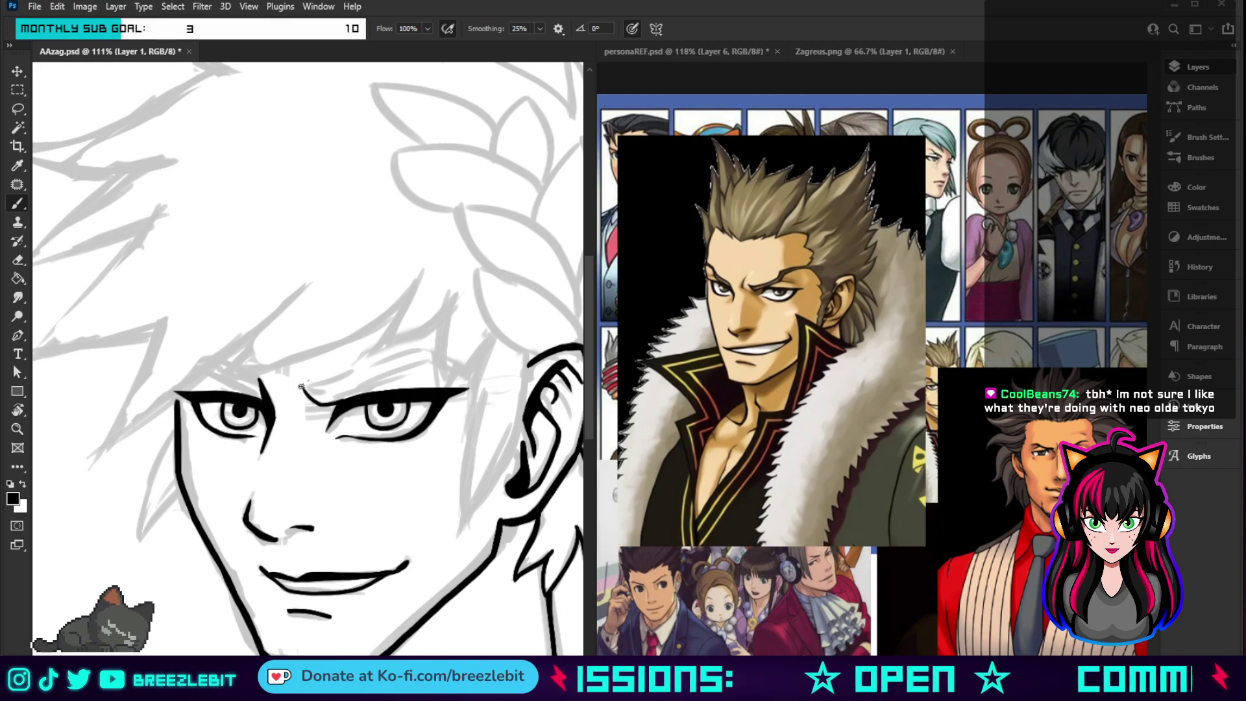
mouse_move(301, 386)
mouse_down()
mouse_move(420, 348)
mouse_move(477, 382)
mouse_up()
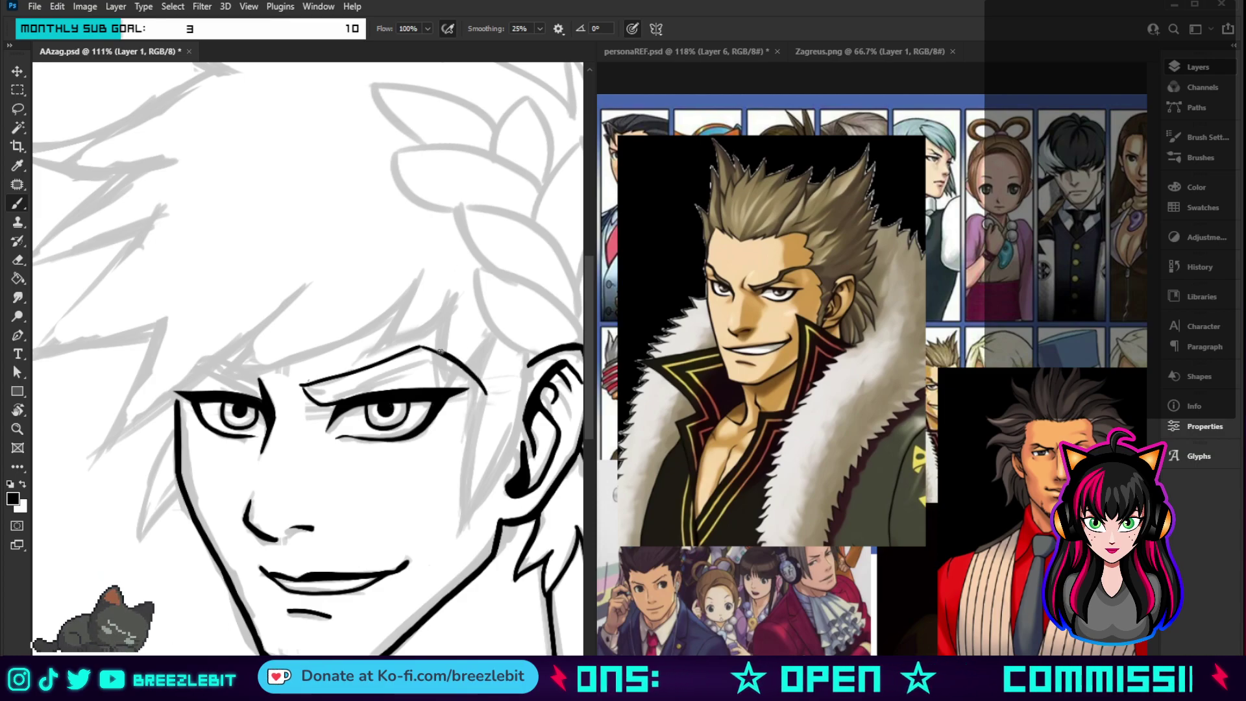
mouse_move(486, 395)
mouse_down()
mouse_move(430, 356)
mouse_move(329, 403)
mouse_up()
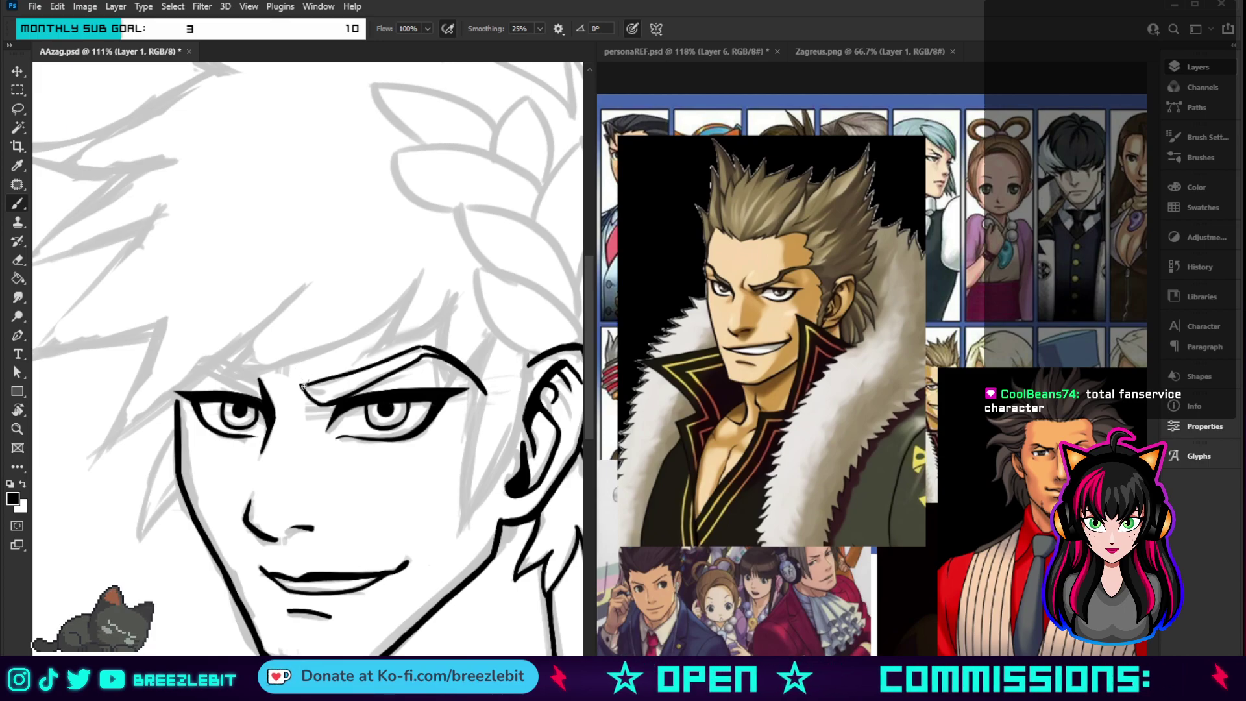
drag(303, 387, 328, 405)
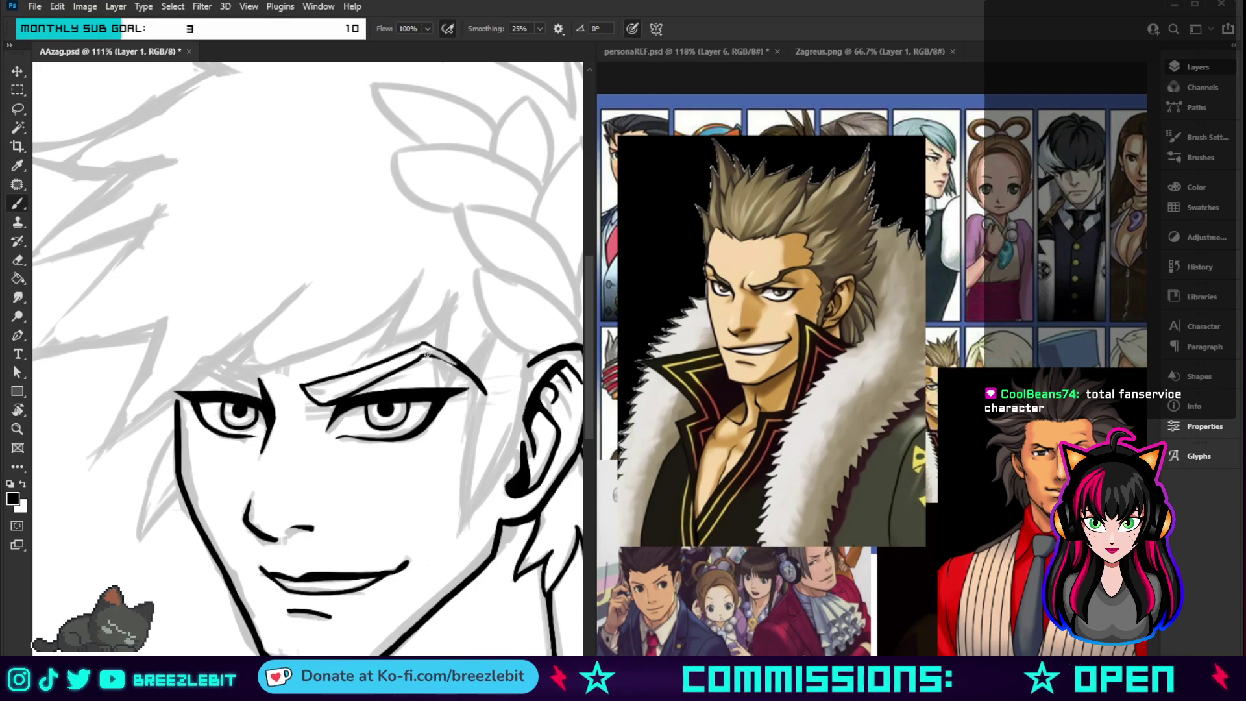
drag(427, 354, 455, 365)
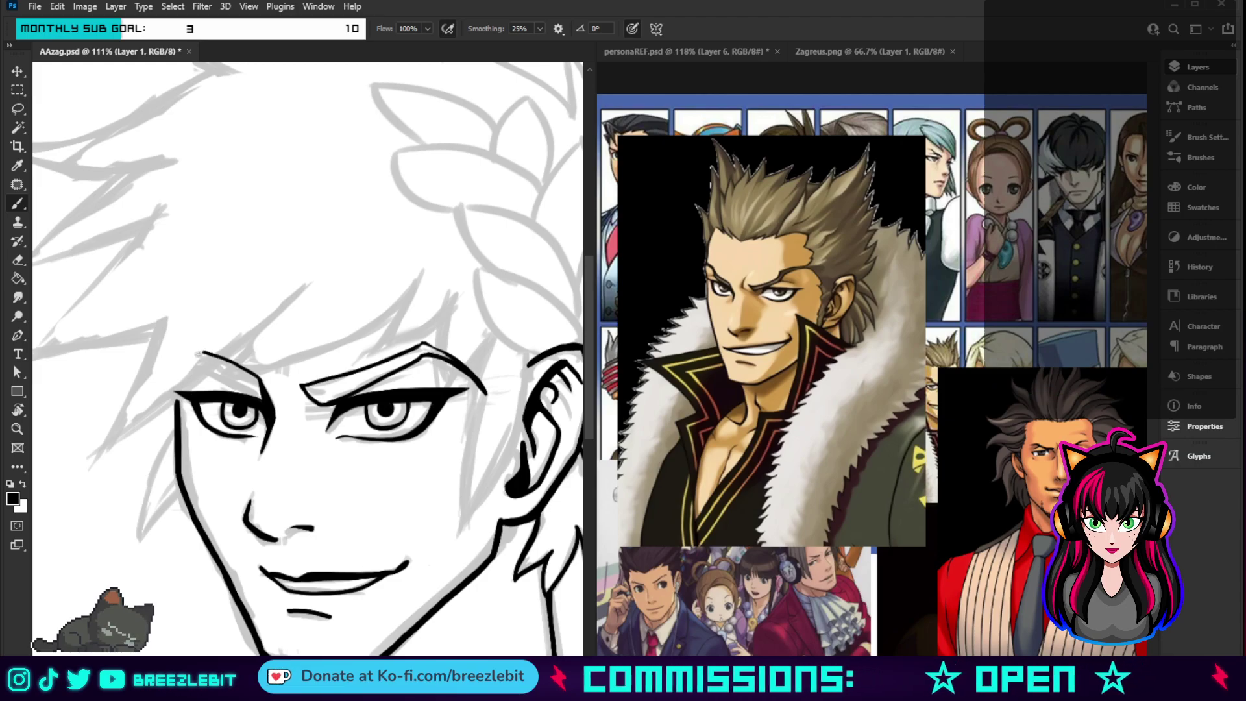
- Ink the far eyebrow's outline, sloping down from its outer peak to the nose bridge crease, with a short tail at the face edge
mouse_move(200, 352)
mouse_down()
mouse_move(175, 378)
mouse_move(201, 351)
mouse_up()
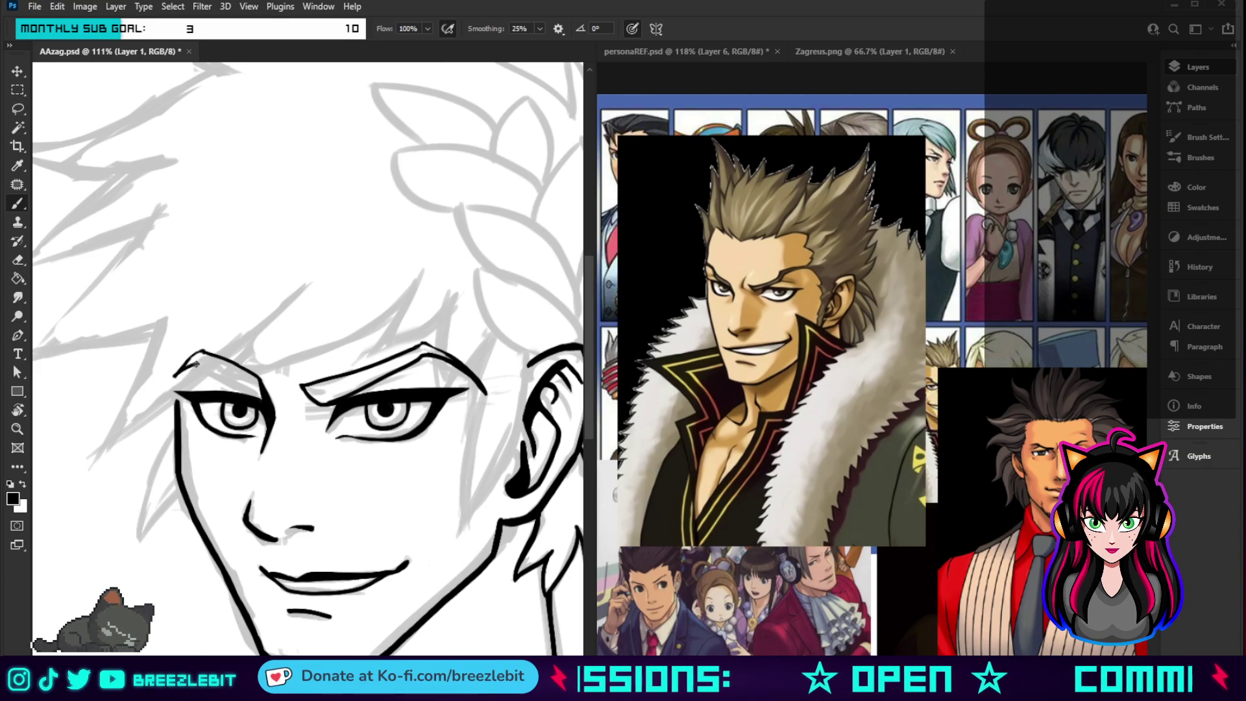
key(ctrl+z)
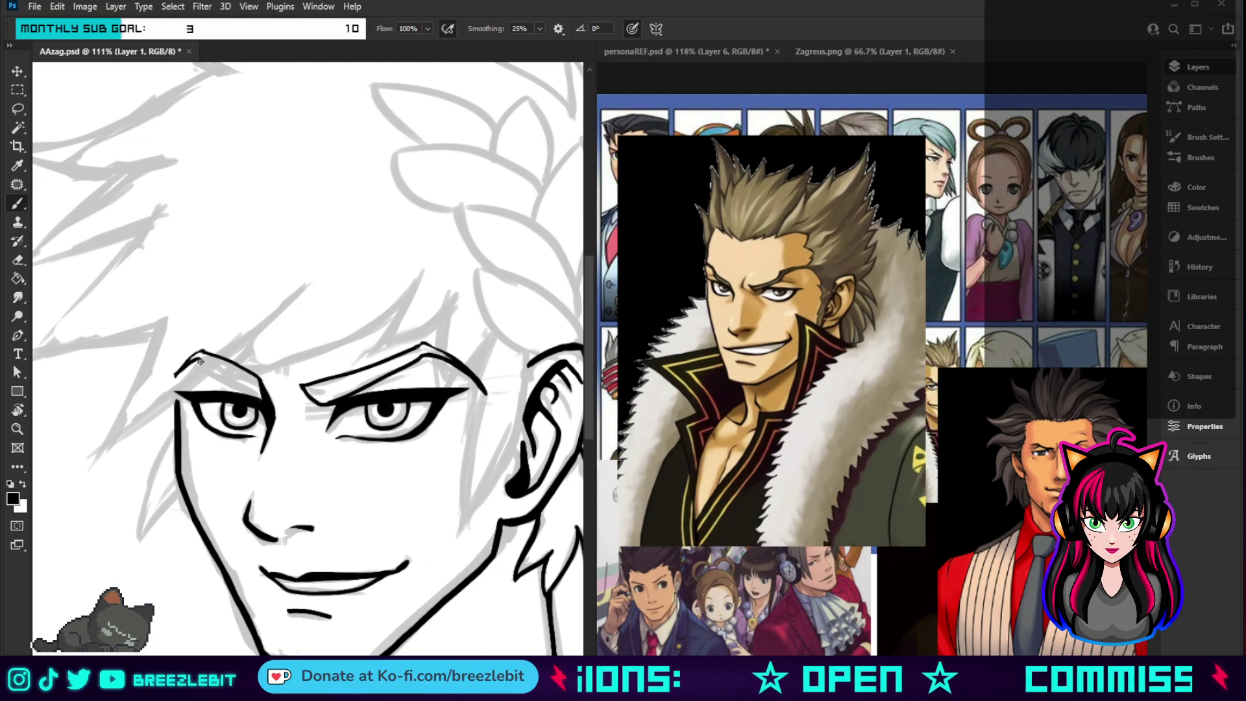
mouse_move(201, 361)
mouse_down()
mouse_move(270, 407)
mouse_move(218, 372)
mouse_up()
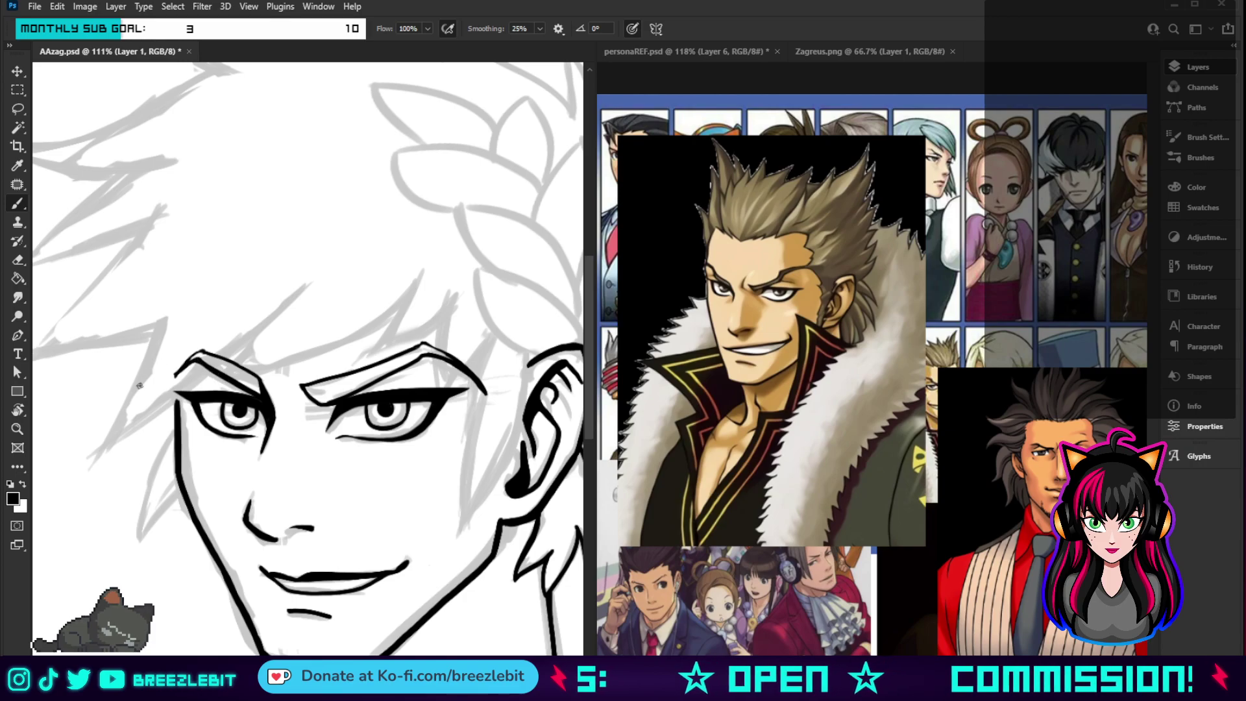
- Refine the near eyebrow's inner end, ink a short furrow between the brows, and extend the face outline up to the far eyebrow
key(z)
drag(222, 450, 169, 547)
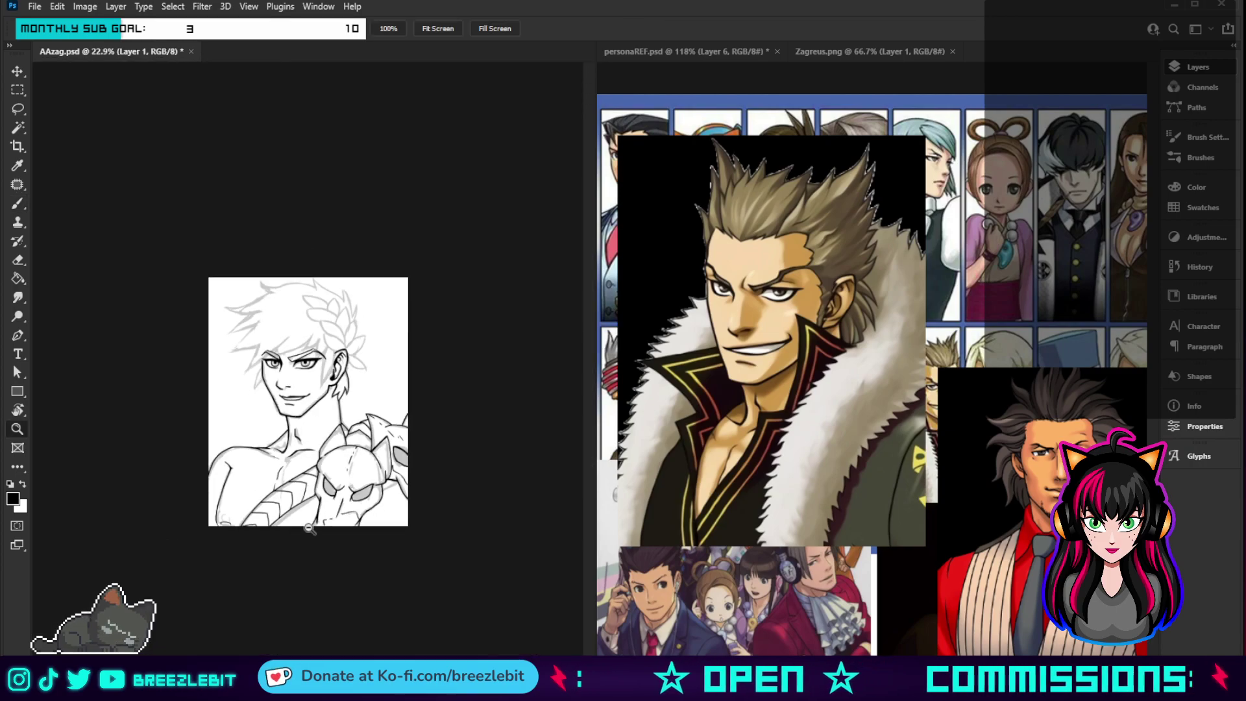
drag(302, 403, 399, 450)
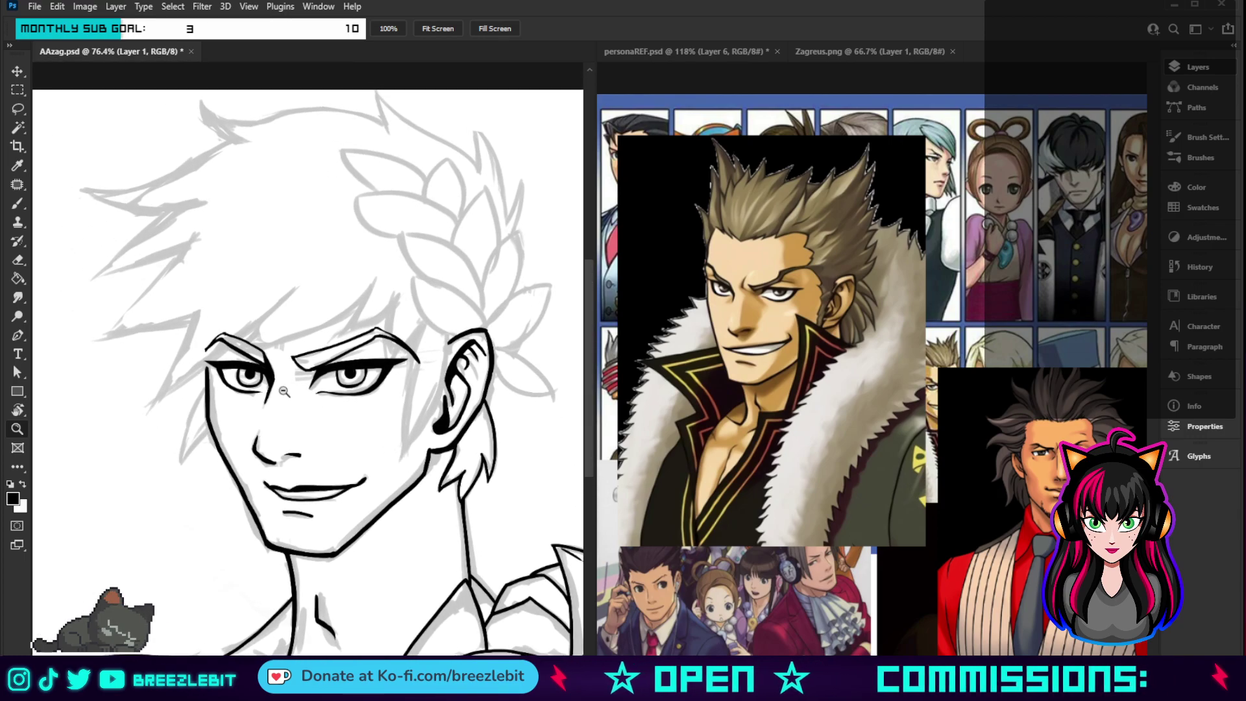
drag(284, 392, 302, 403)
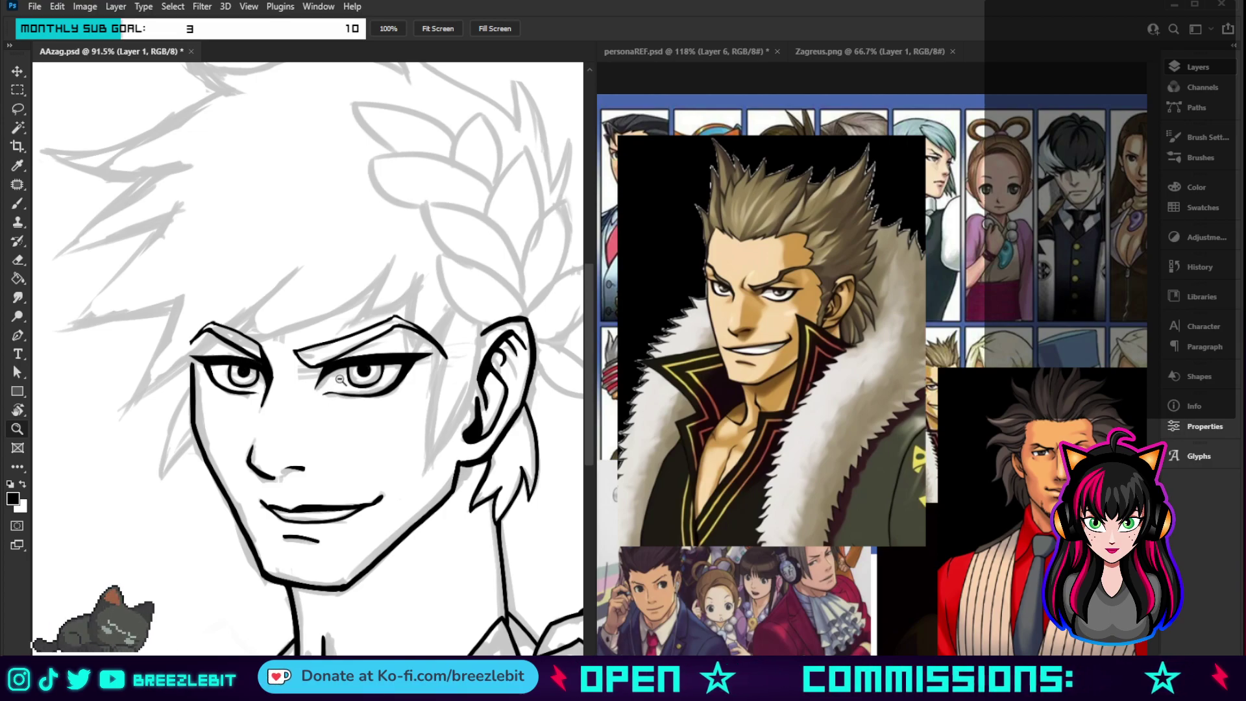
key(b)
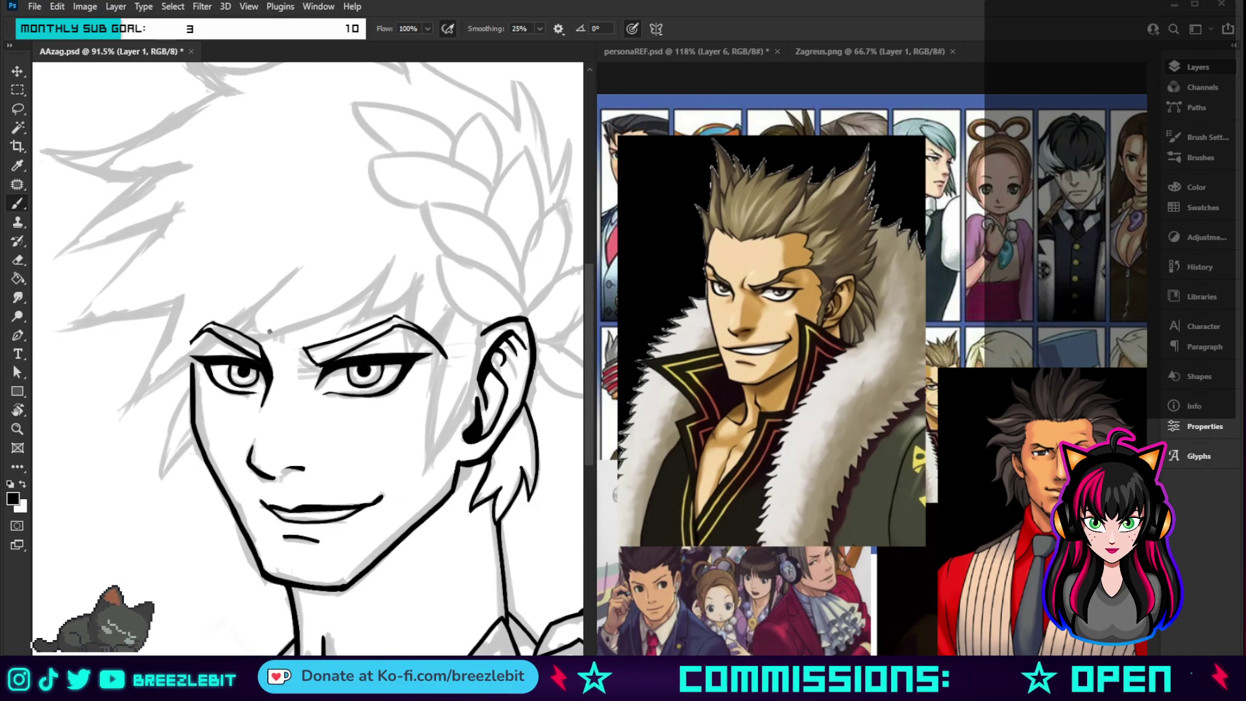
mouse_move(289, 344)
mouse_down()
mouse_move(309, 317)
mouse_move(299, 368)
mouse_up()
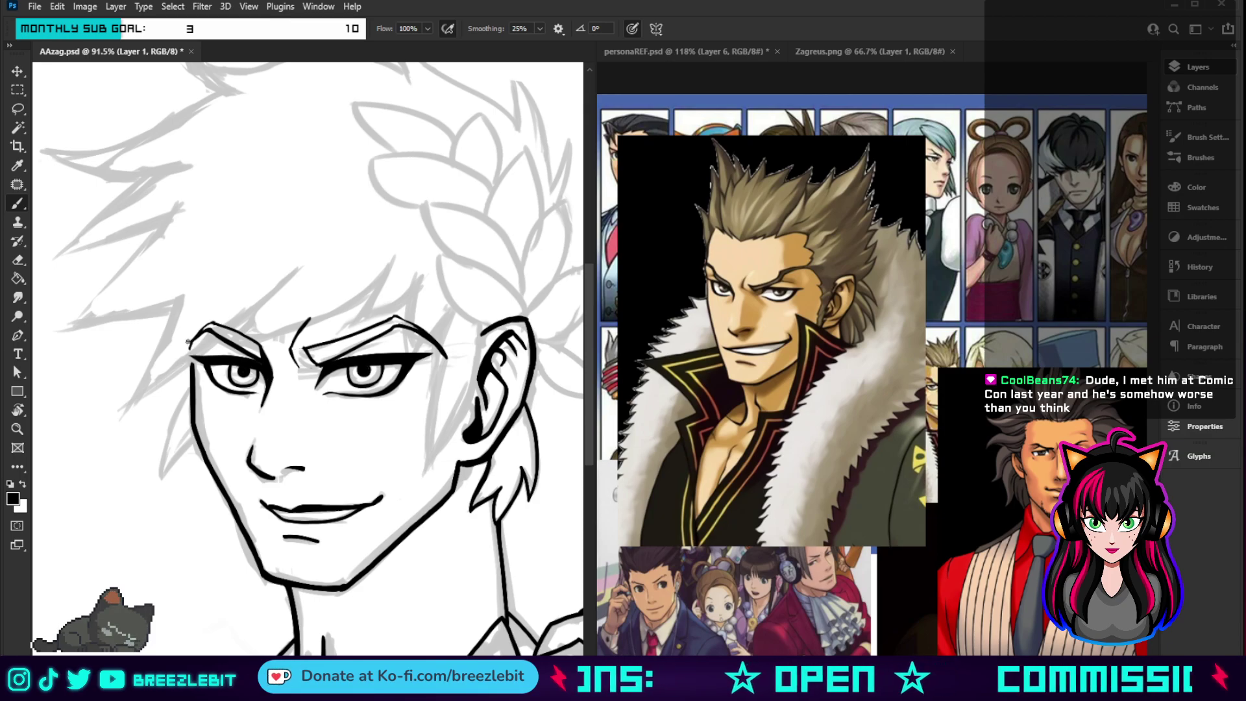
key(e)
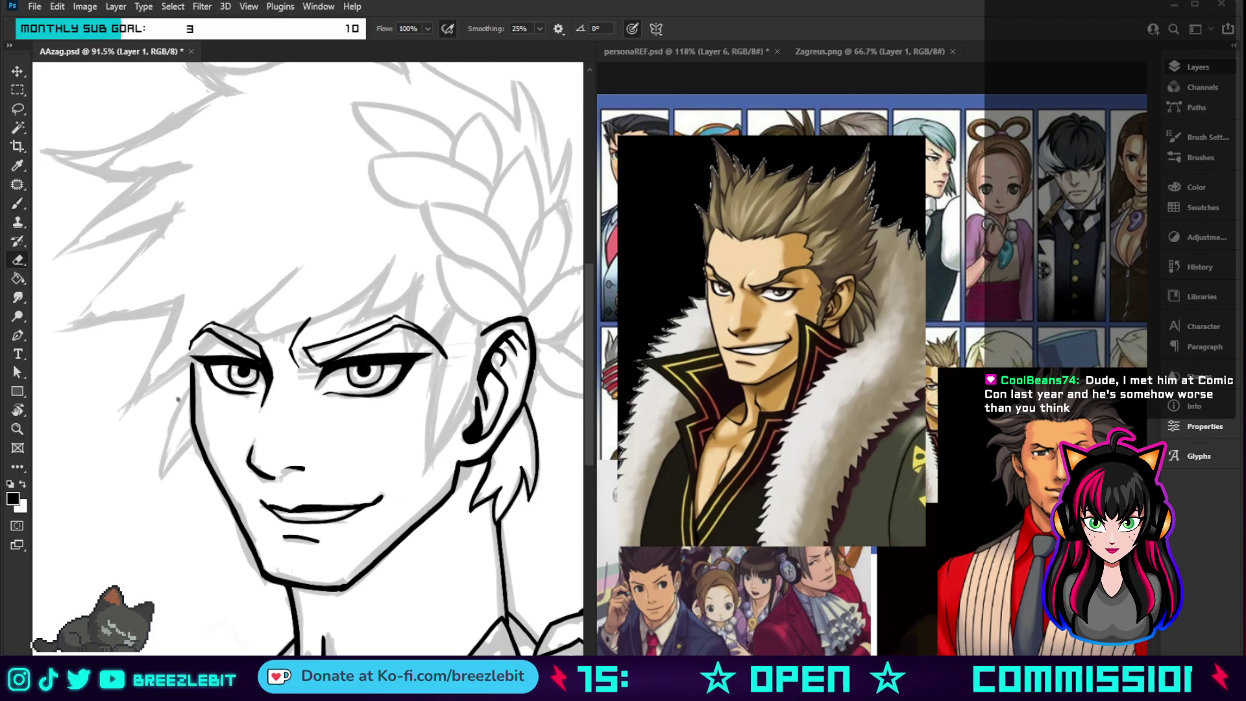
- Ink the pointed hair locks in front of the ear and beside the far cheek, plus the lowest laurel leaf behind the ear
key(z)
drag(359, 546, 315, 567)
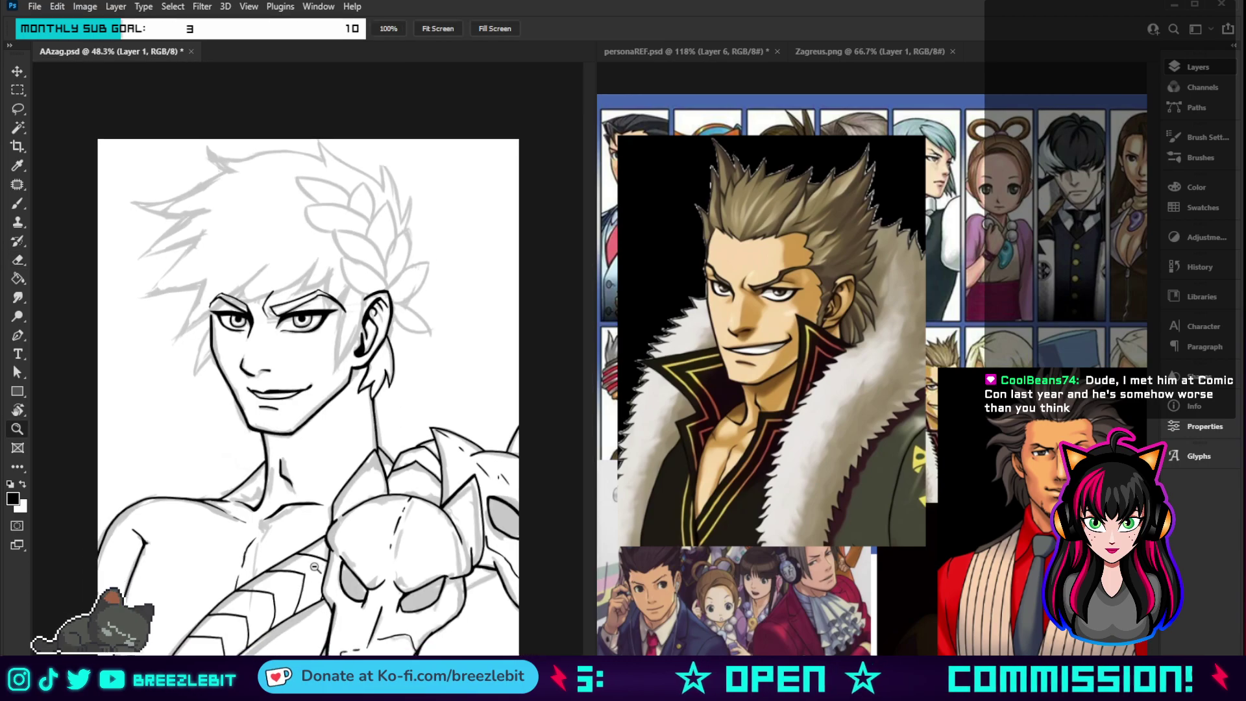
scroll(349, 407, up, 1)
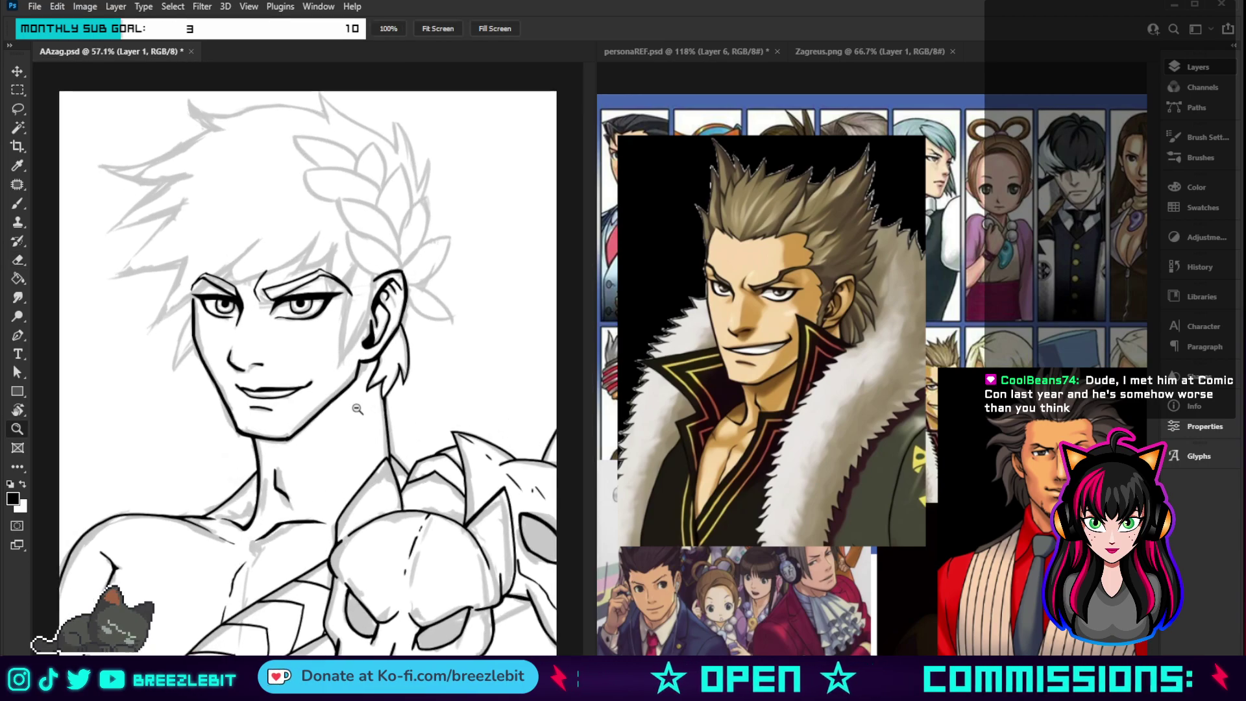
scroll(343, 427, up, 2)
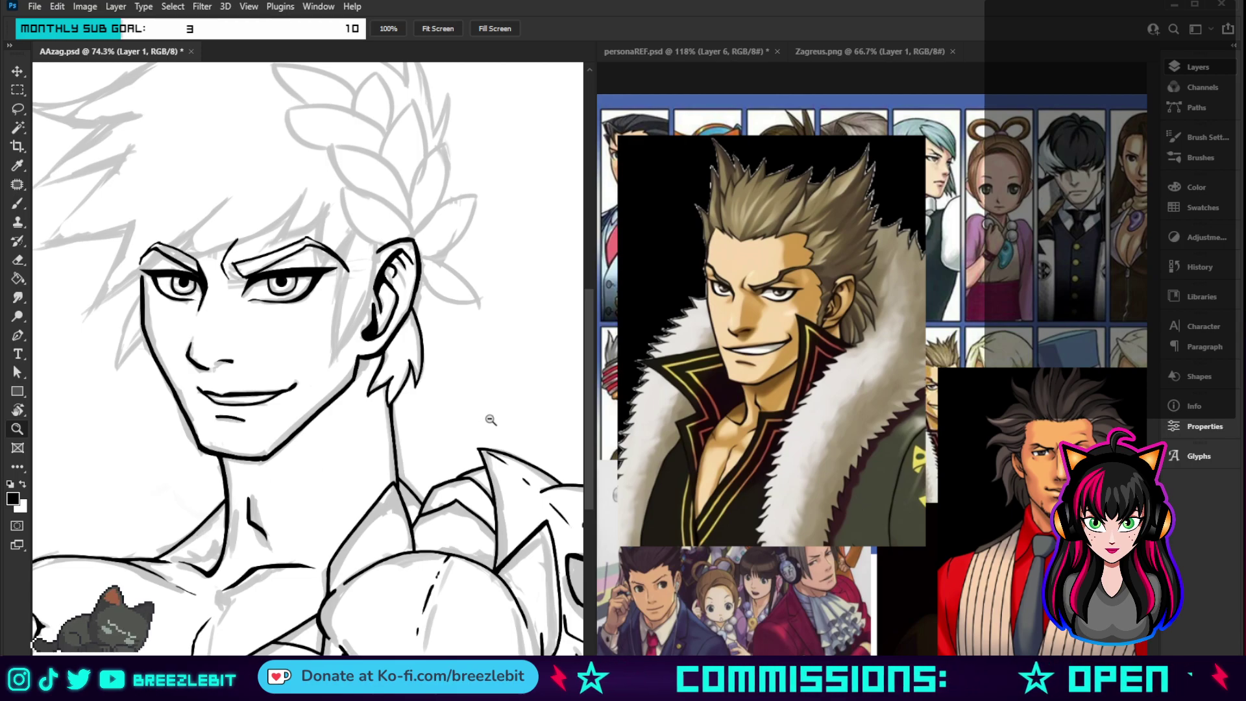
key(b)
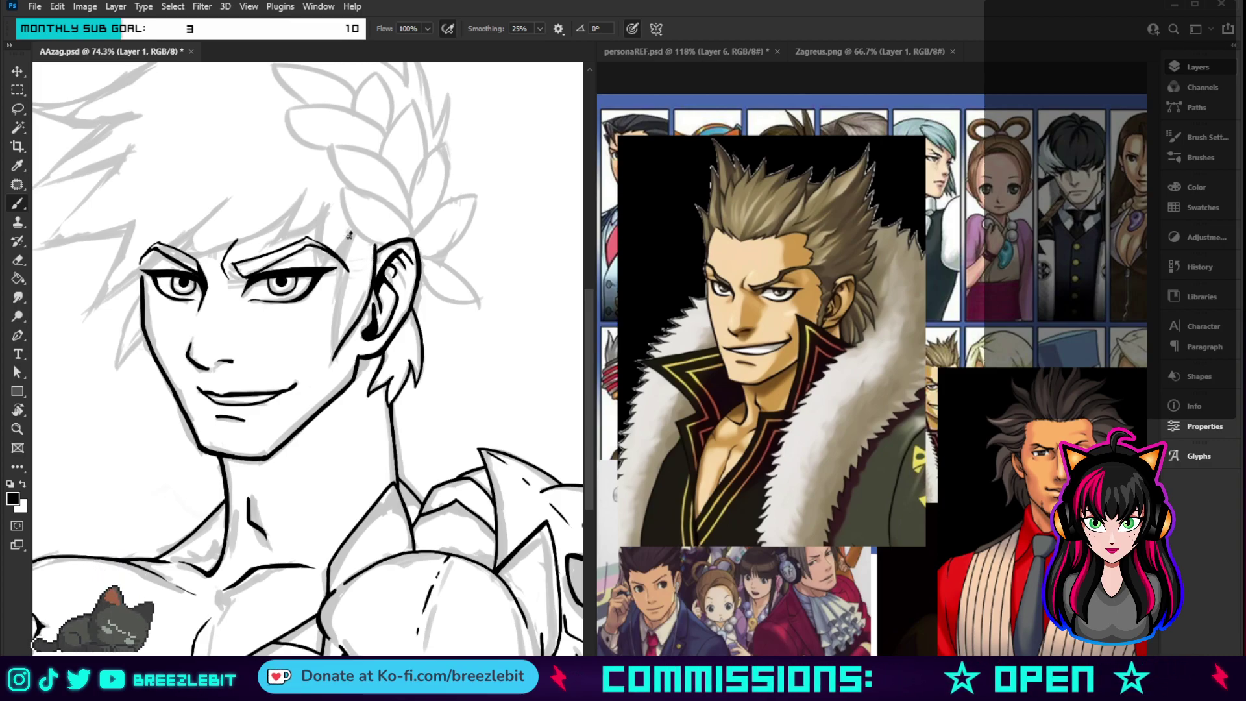
drag(349, 234, 331, 368)
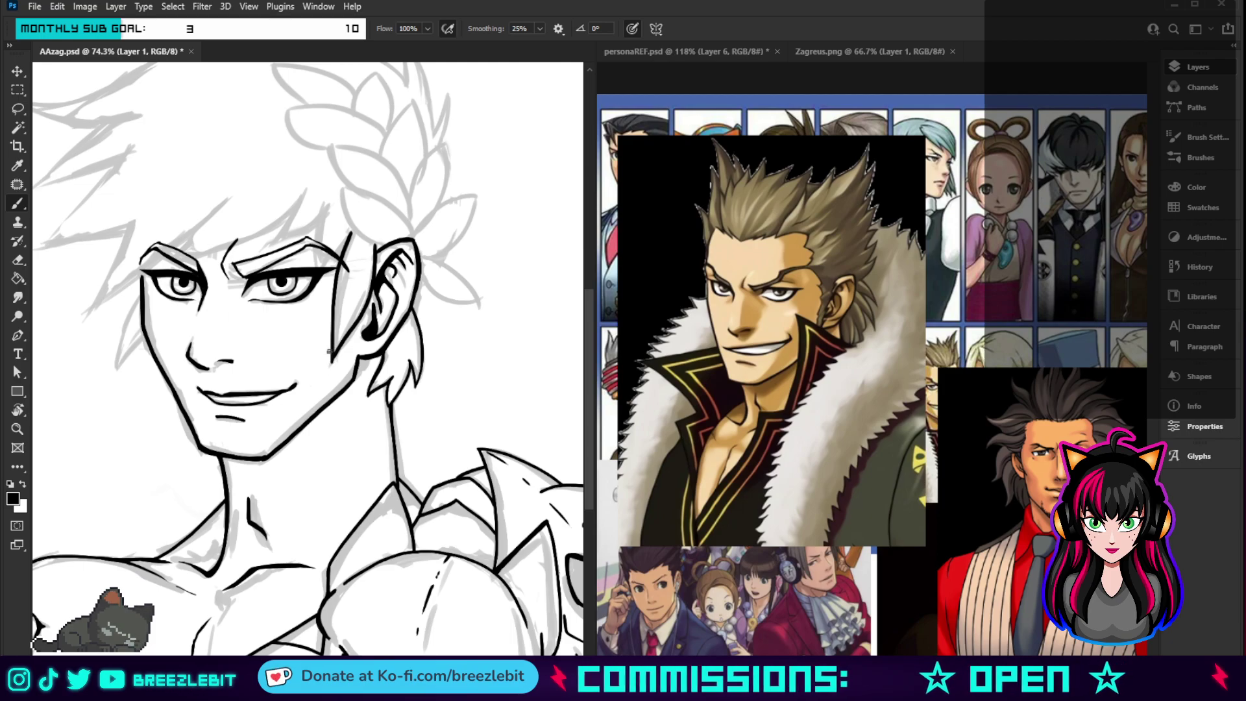
mouse_move(128, 321)
mouse_down()
mouse_move(115, 375)
mouse_move(139, 336)
mouse_up()
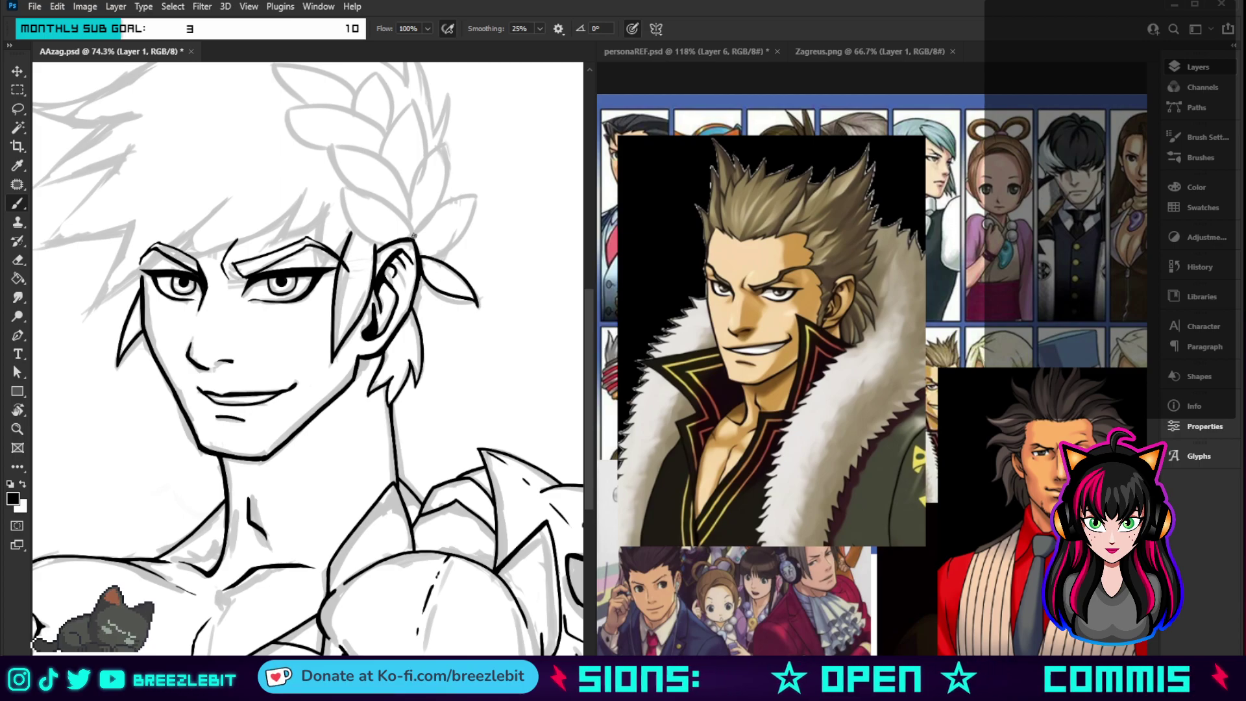
- Ink the second laurel leaf, rising outward from the top of the ear to a pointed tip
mouse_move(414, 236)
mouse_down()
mouse_move(470, 194)
mouse_move(437, 205)
mouse_up()
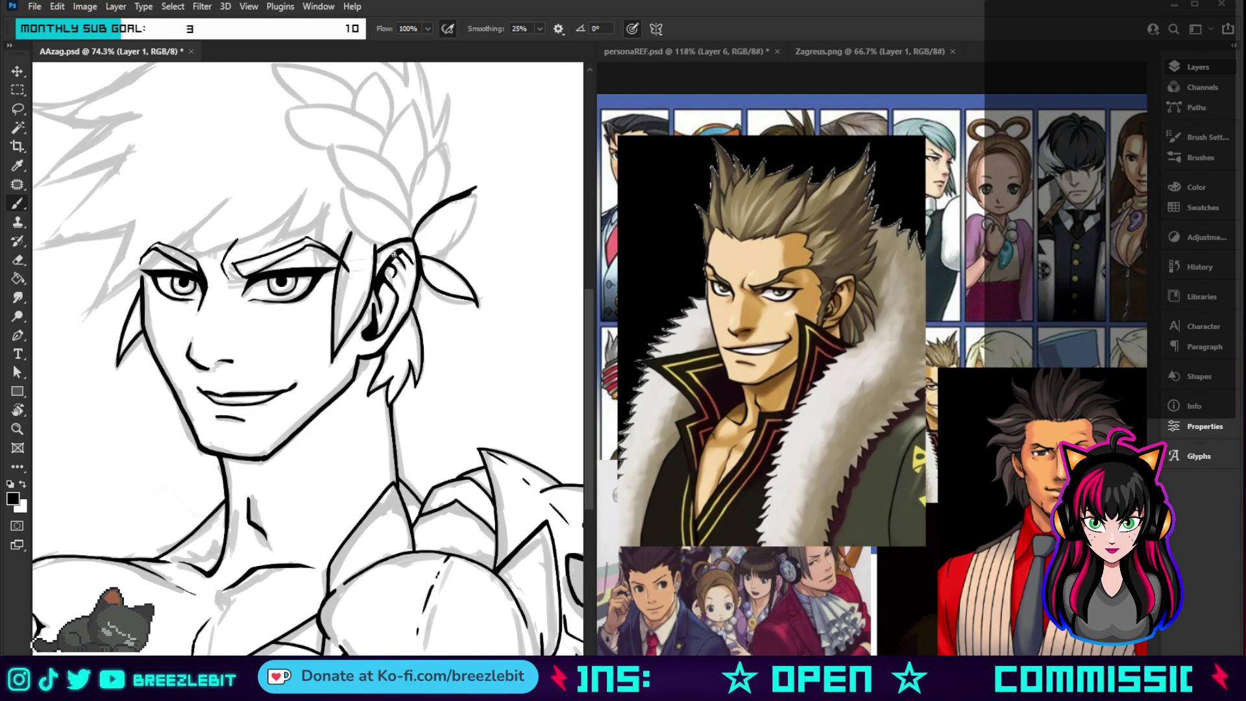
key(ctrl+z)
key(ctrl+z)
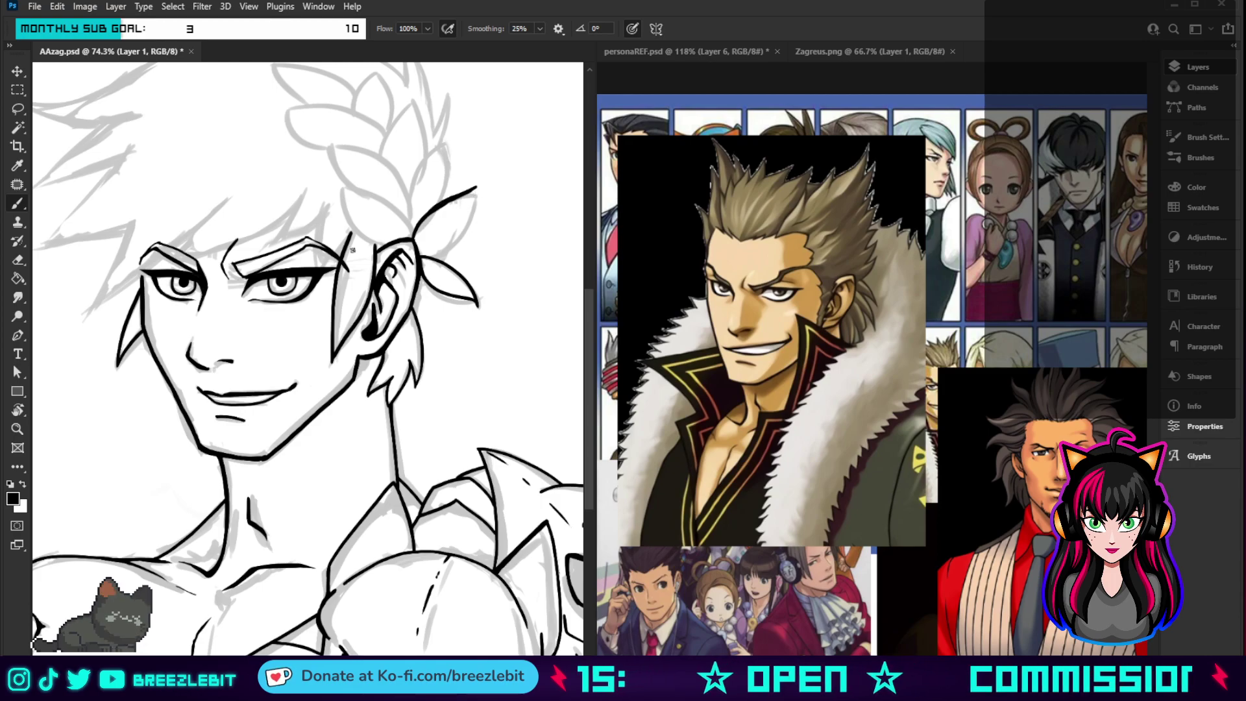
drag(475, 190, 451, 237)
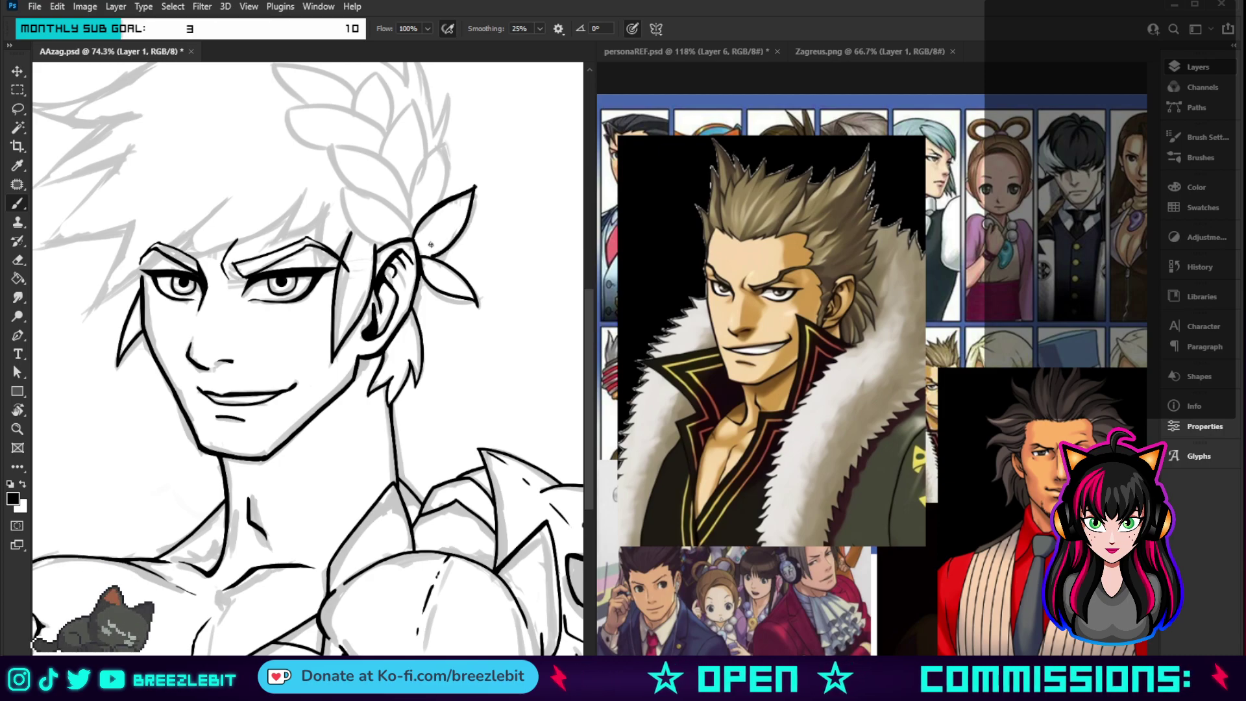
- Ink the third outer laurel leaf, curving upward from the same base to a point and tucked behind the second leaf
drag(398, 187, 376, 435)
key(z)
key(b)
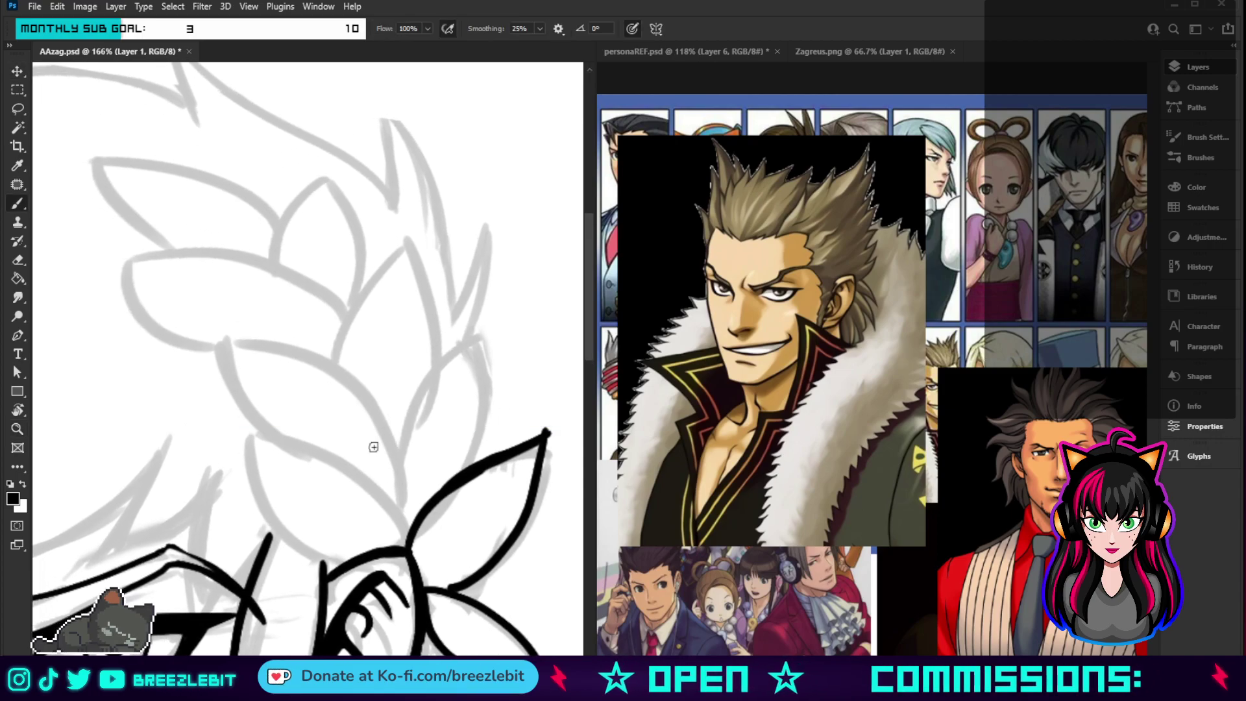
mouse_move(484, 329)
mouse_down()
mouse_move(428, 383)
mouse_move(413, 419)
mouse_move(410, 546)
mouse_up()
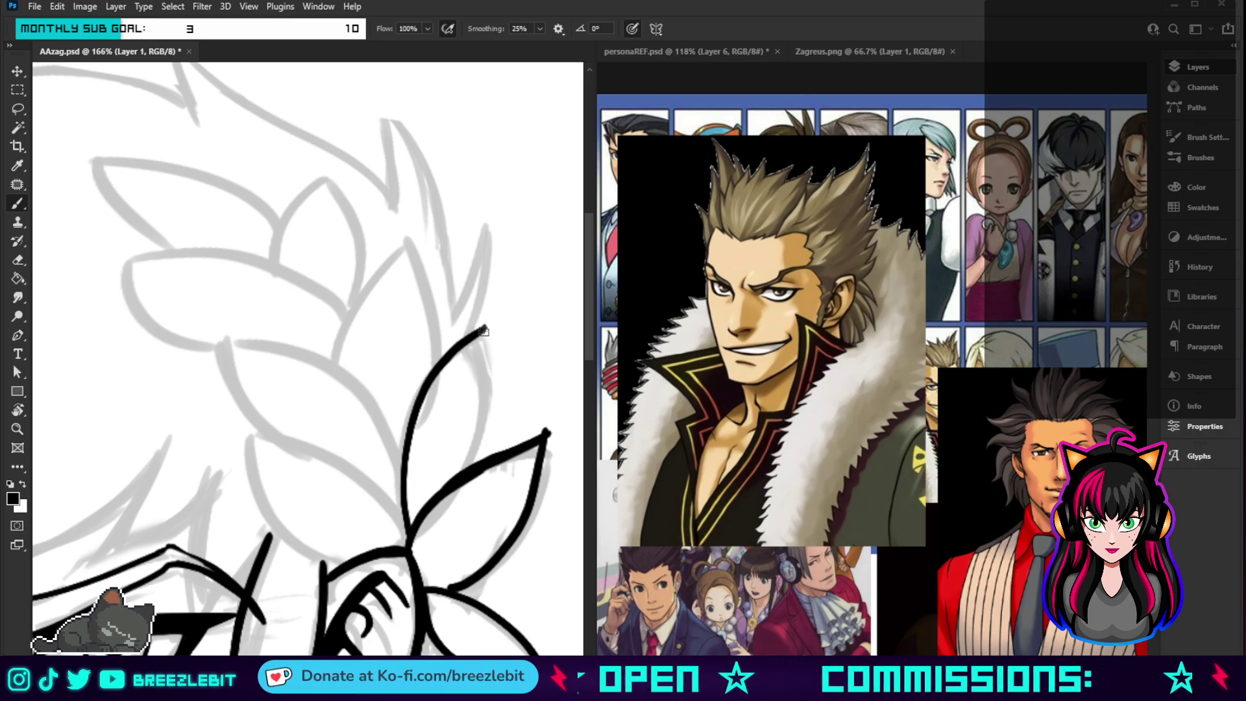
mouse_move(484, 328)
mouse_down()
mouse_move(488, 406)
mouse_move(466, 474)
mouse_up()
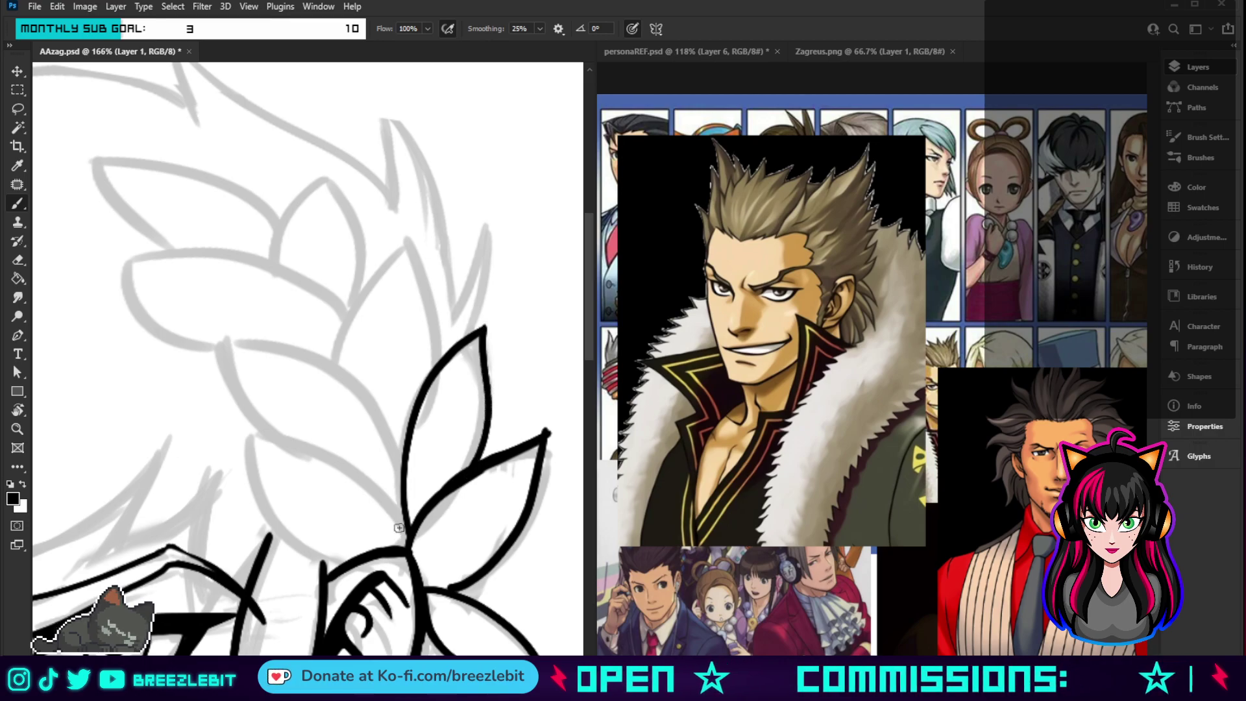
- Ink the two lower inner laurel leaves above the temple and two more pointed outer leaves stacked higher up the wreath
mouse_move(409, 529)
mouse_down()
mouse_move(334, 457)
mouse_move(229, 432)
mouse_move(280, 536)
mouse_move(325, 563)
mouse_move(342, 554)
mouse_up()
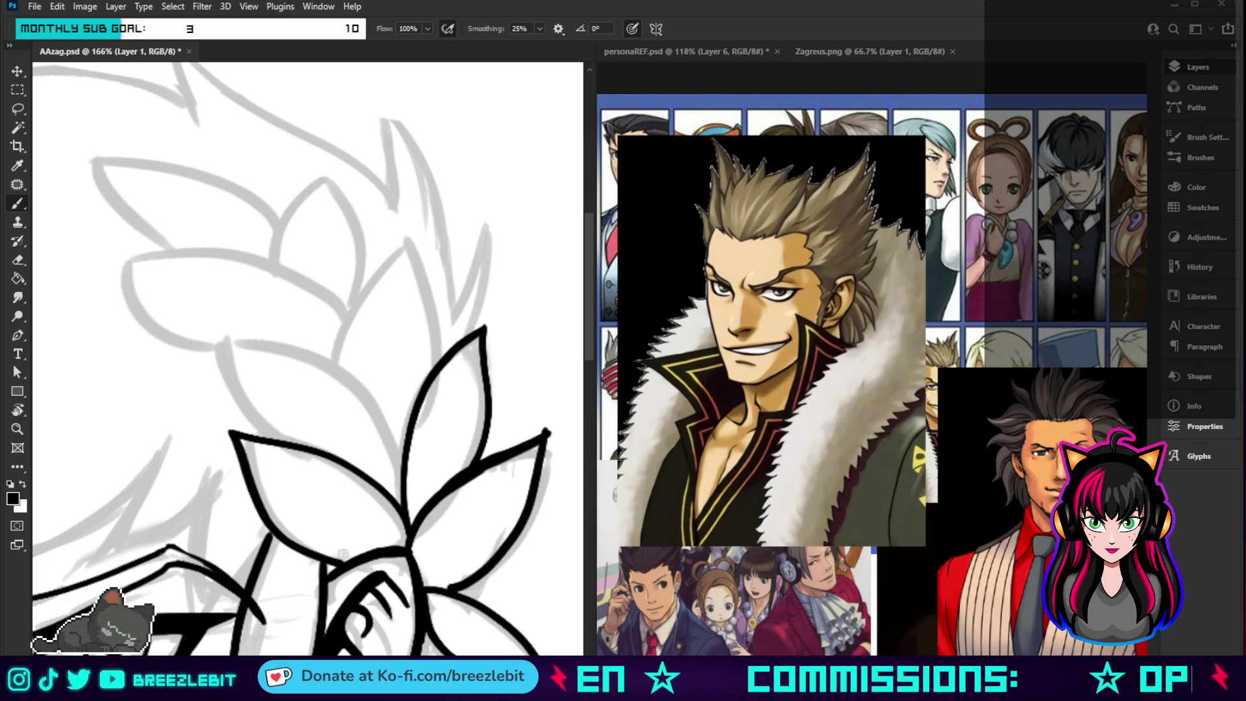
mouse_move(402, 507)
mouse_down()
mouse_move(388, 430)
mouse_move(348, 382)
mouse_move(296, 353)
mouse_move(212, 341)
mouse_move(233, 389)
mouse_move(302, 447)
mouse_up()
mouse_move(334, 368)
mouse_down()
mouse_move(382, 290)
mouse_move(421, 258)
mouse_move(444, 300)
mouse_move(448, 351)
mouse_up()
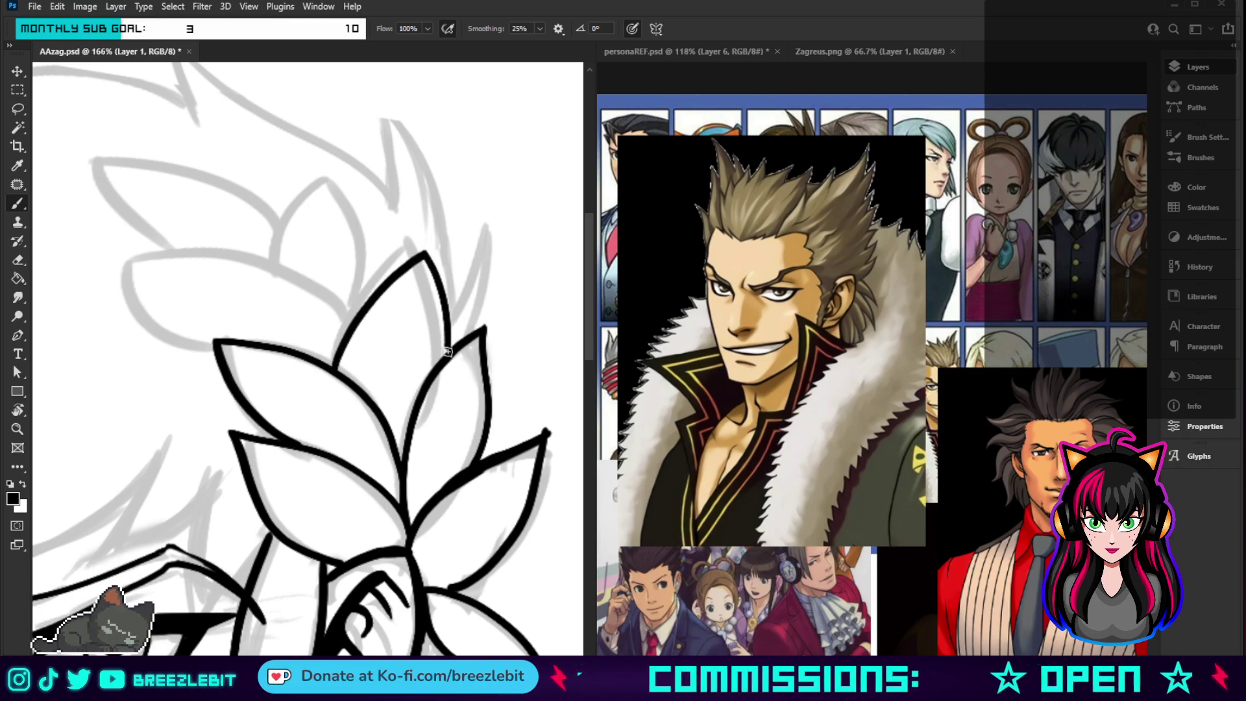
mouse_move(355, 323)
mouse_down()
mouse_move(365, 267)
mouse_move(350, 204)
mouse_move(320, 163)
mouse_move(275, 257)
mouse_up()
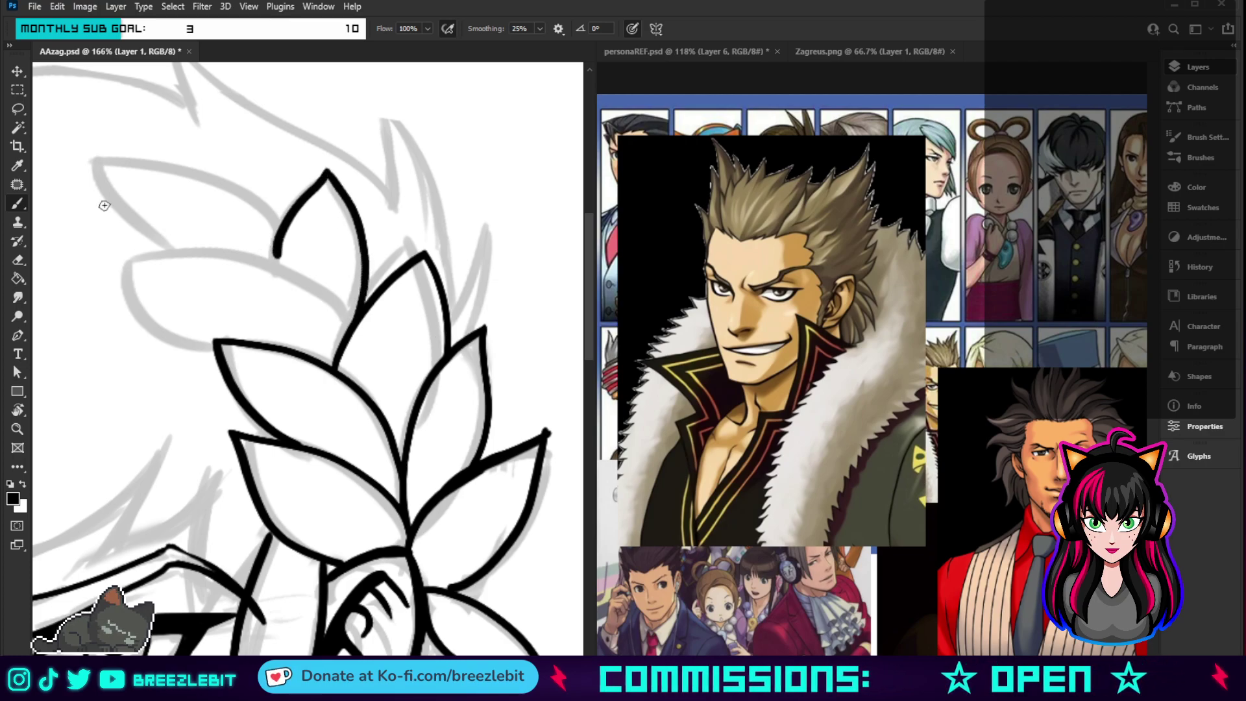
- Ink the long upper inner laurel leaf, extending its tip to a sharper point, and the topmost inner leaf above it
mouse_move(122, 260)
mouse_down()
mouse_move(266, 257)
mouse_move(349, 322)
mouse_up()
mouse_move(123, 258)
mouse_down()
mouse_move(143, 308)
mouse_move(220, 344)
mouse_up()
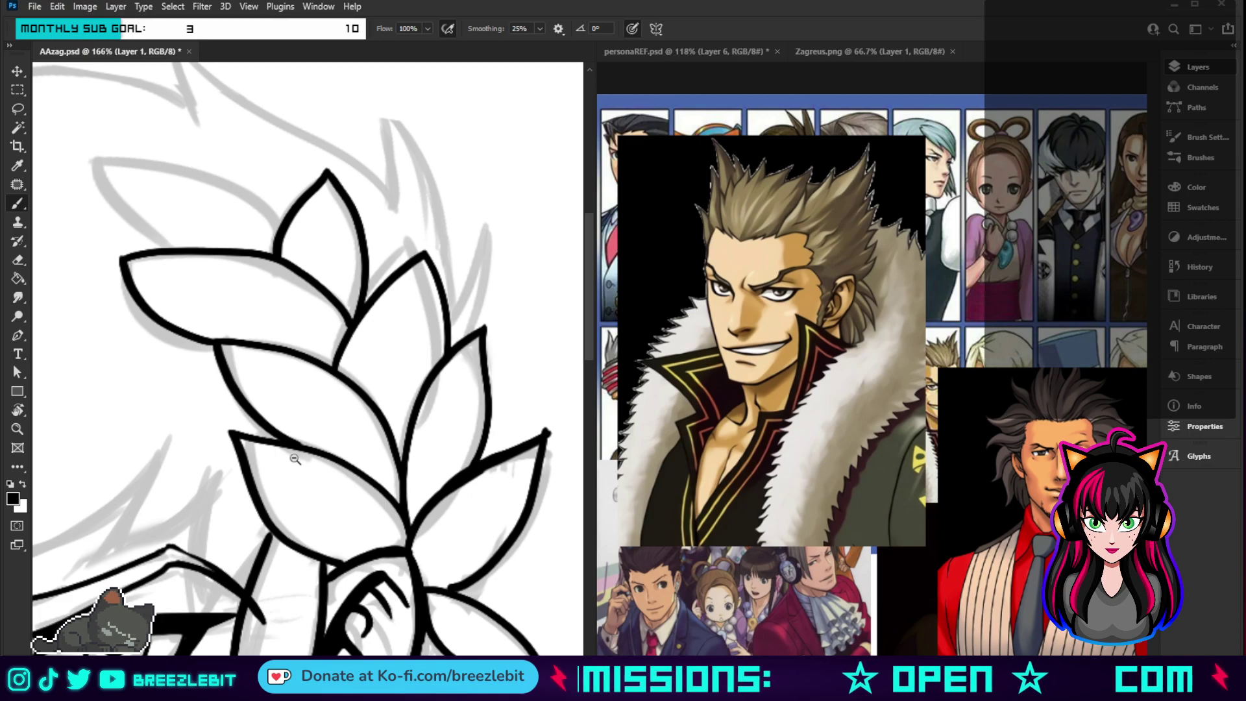
drag(295, 459, 312, 427)
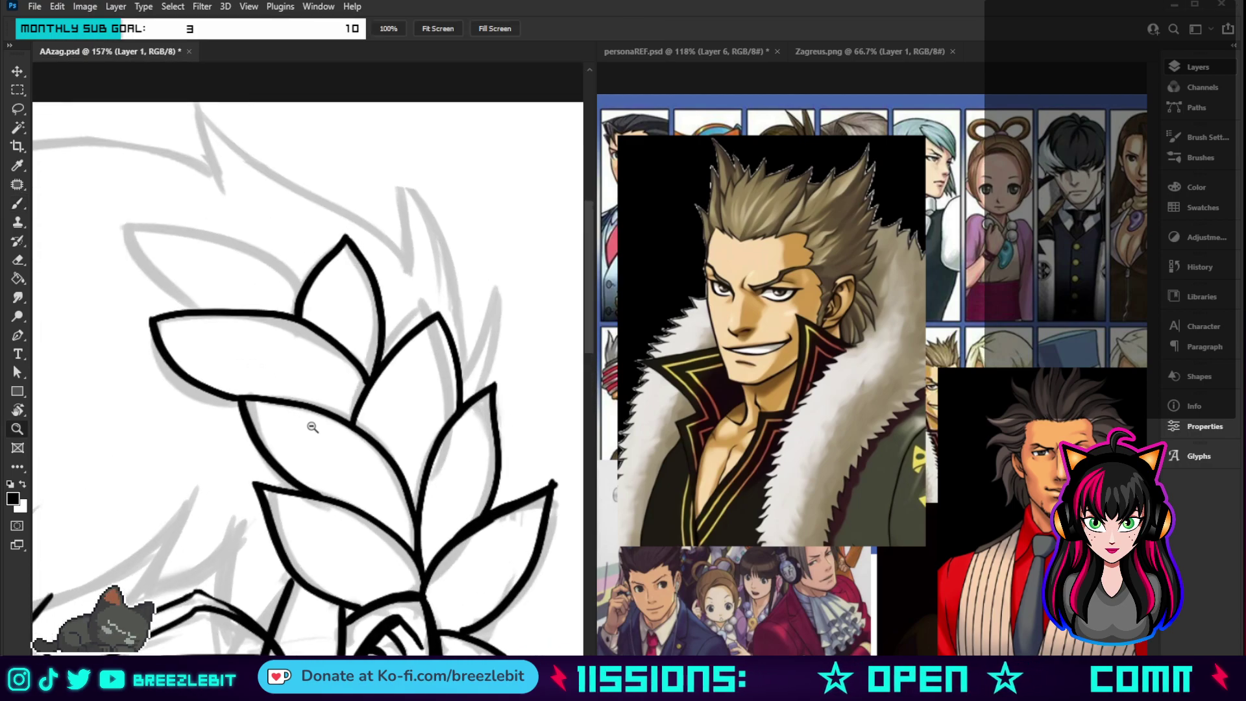
key(b)
mouse_move(138, 322)
mouse_down()
mouse_move(271, 315)
mouse_move(324, 337)
mouse_move(367, 380)
mouse_up()
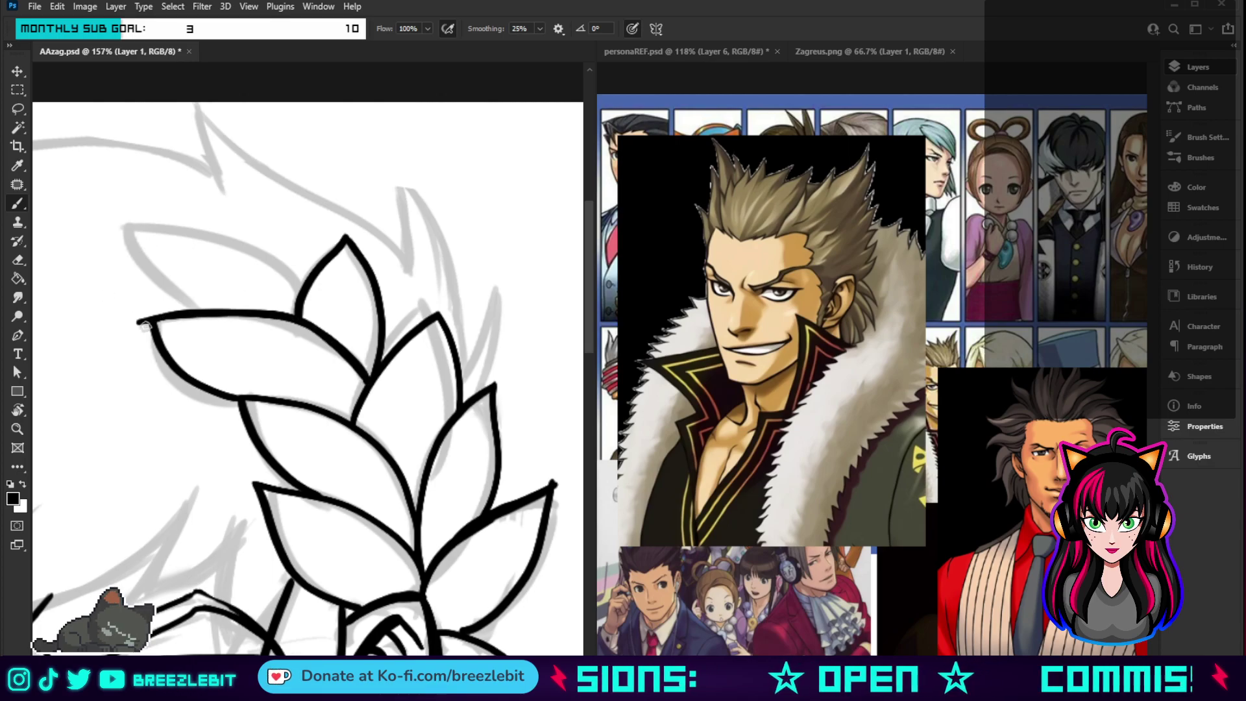
drag(145, 325, 194, 377)
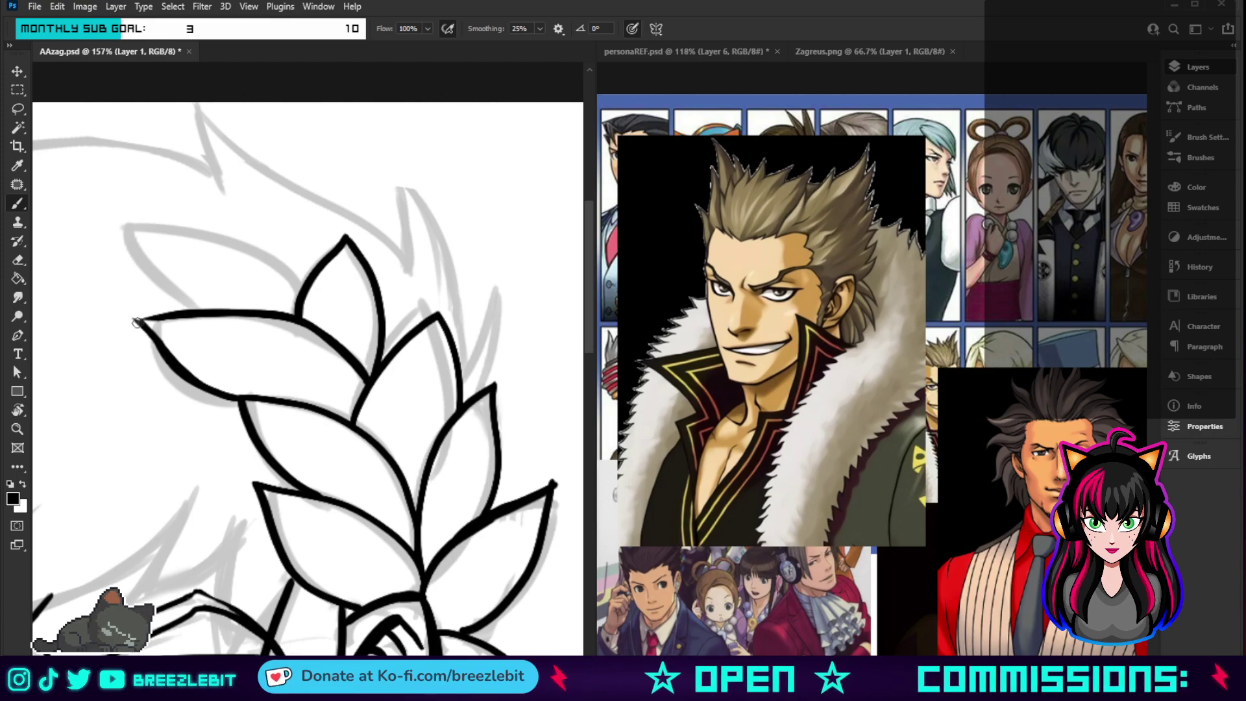
drag(134, 319, 183, 318)
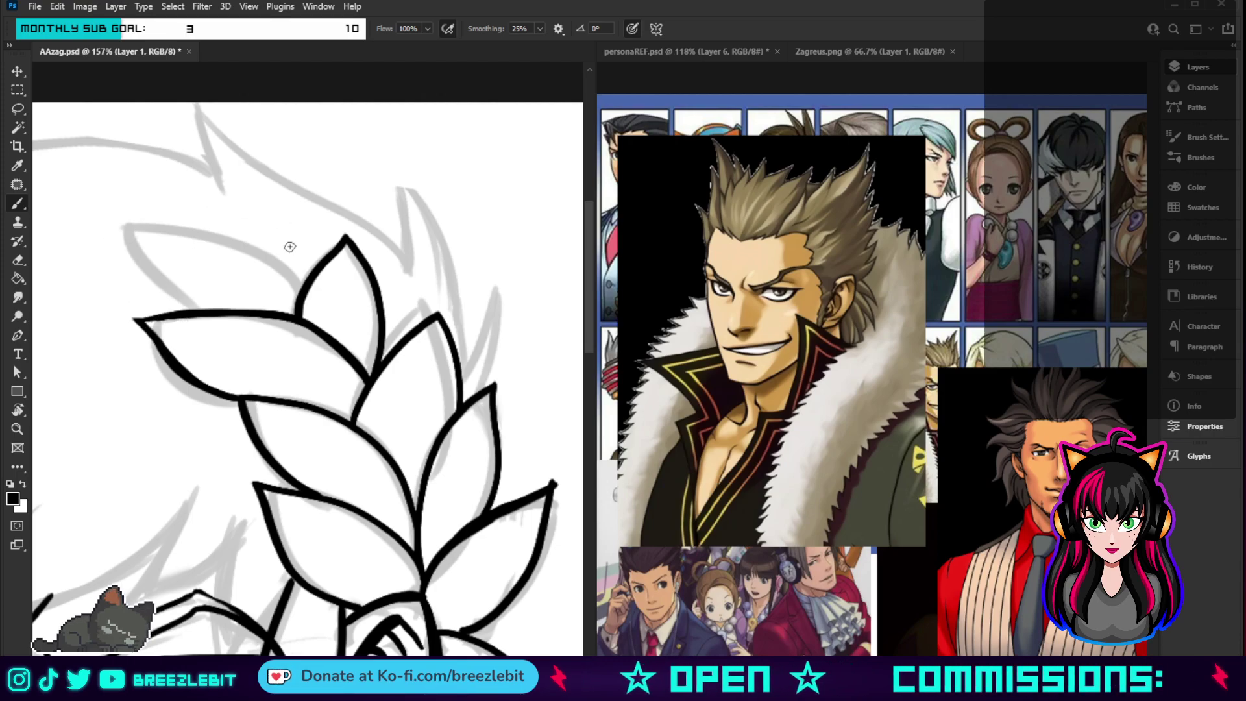
mouse_move(300, 297)
mouse_down()
mouse_move(286, 271)
mouse_move(239, 244)
mouse_move(124, 210)
mouse_move(145, 265)
mouse_move(205, 310)
mouse_up()
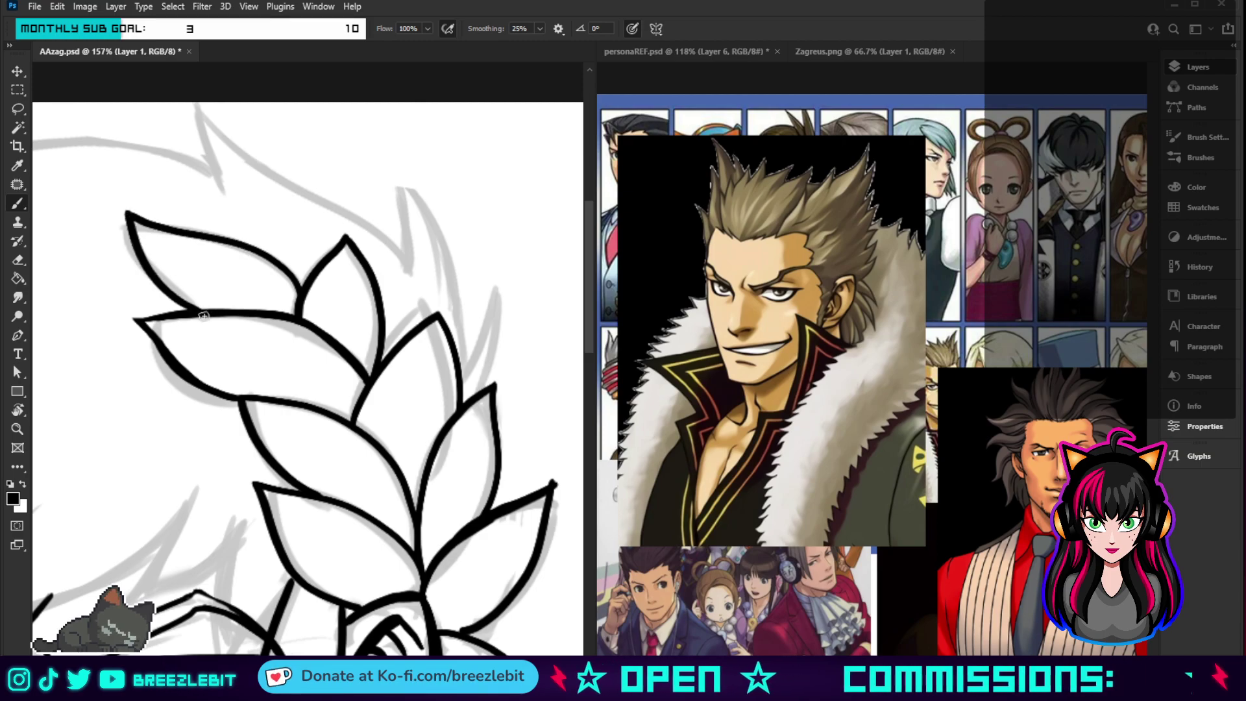
- Ink the small pointed lock crossing the outer end of the near eyebrow and the short fringe lock above that eyebrow
key(z)
drag(453, 445, 316, 505)
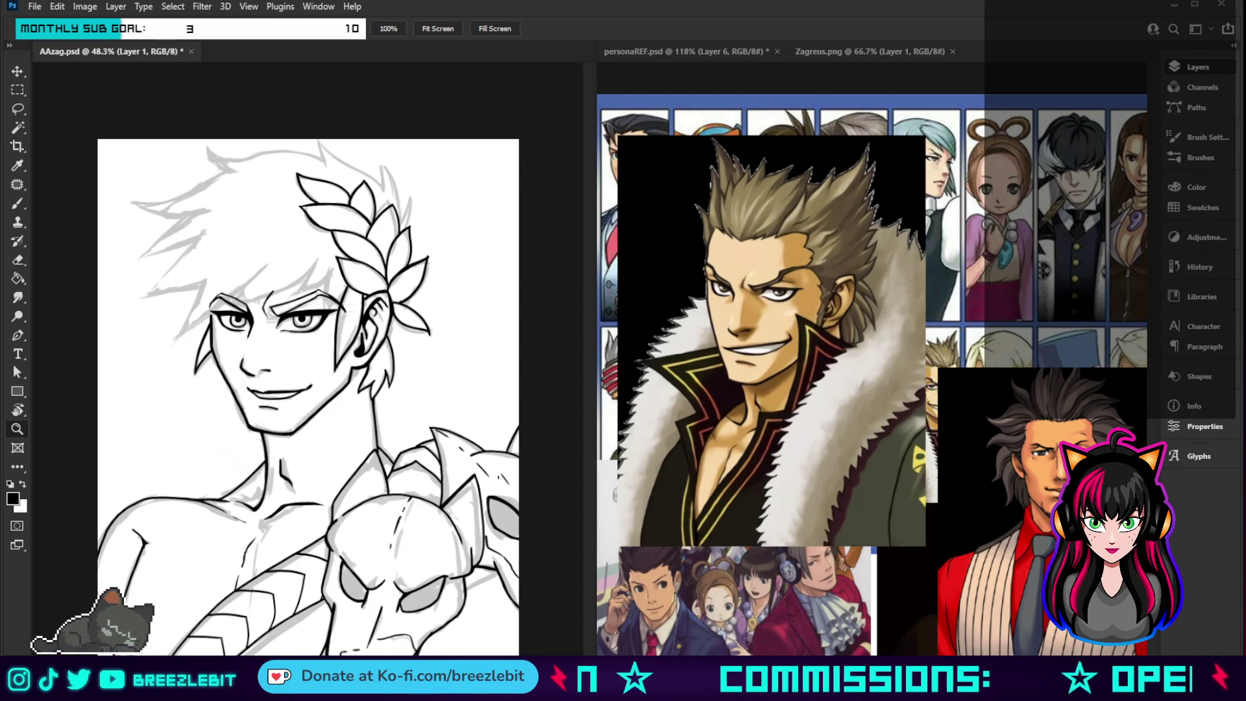
mouse_move(302, 243)
mouse_down()
mouse_move(356, 259)
mouse_move(361, 390)
mouse_move(376, 402)
mouse_up()
key(b)
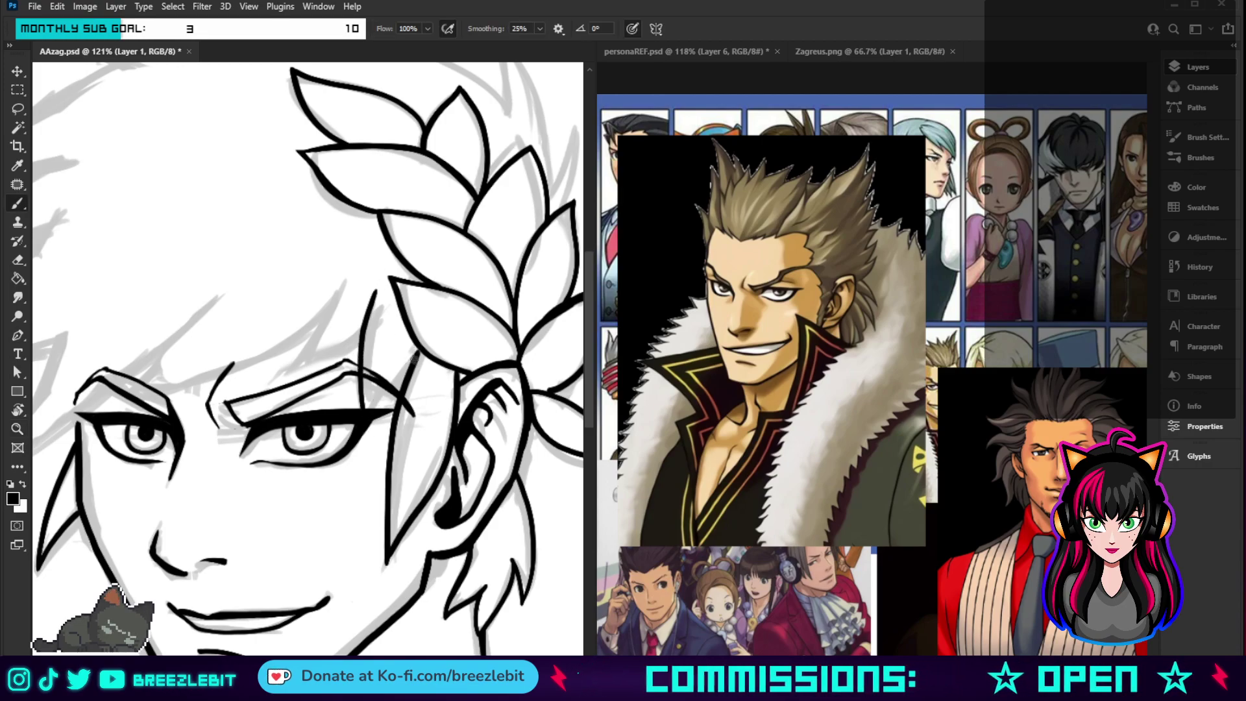
drag(415, 354, 339, 443)
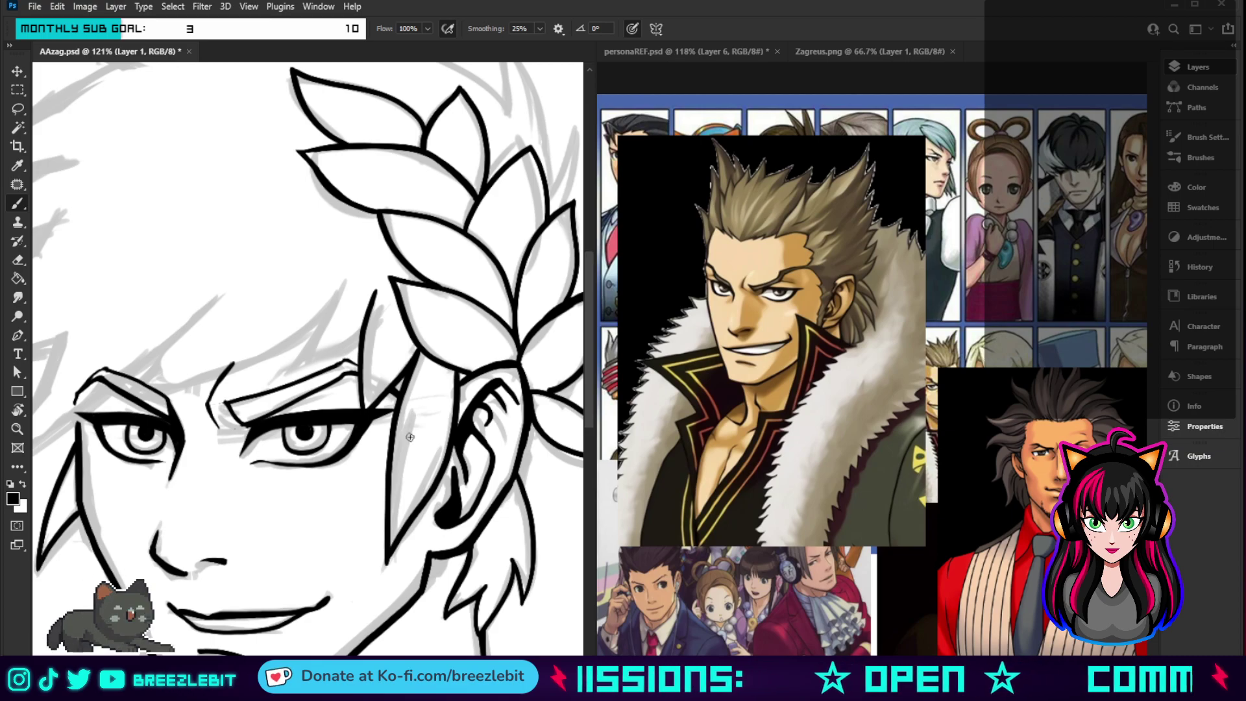
drag(362, 335, 270, 378)
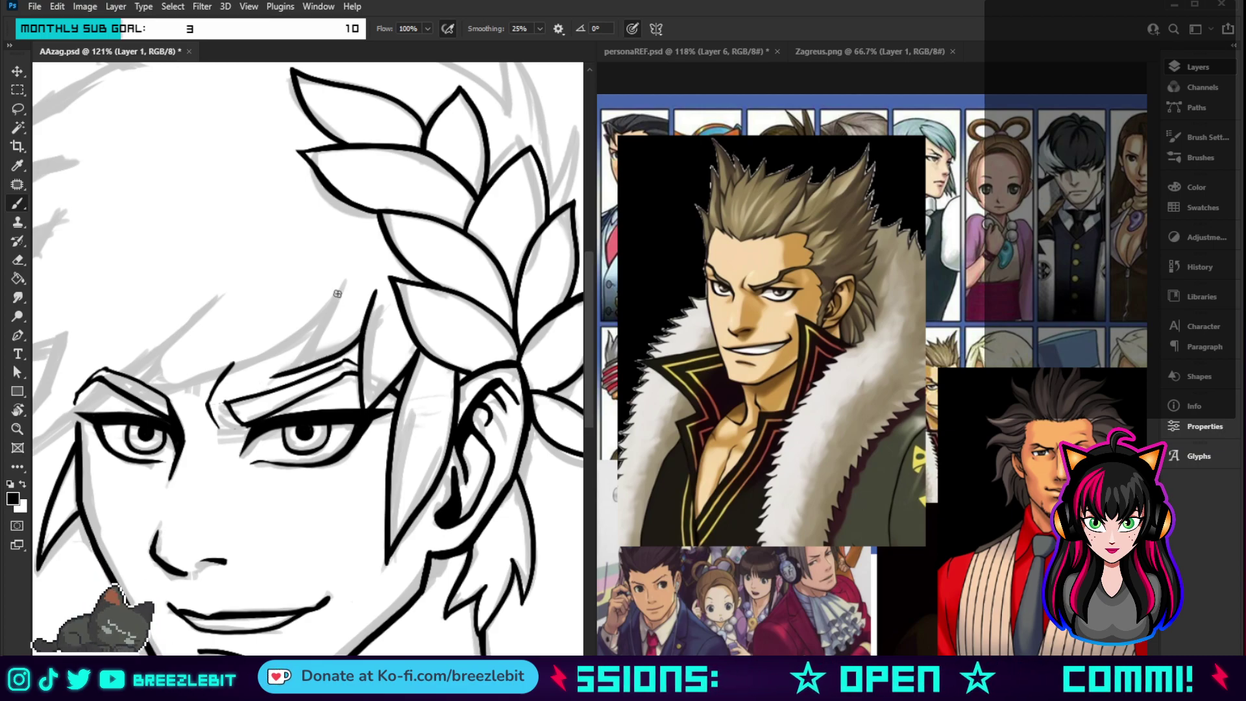
drag(345, 270, 270, 378)
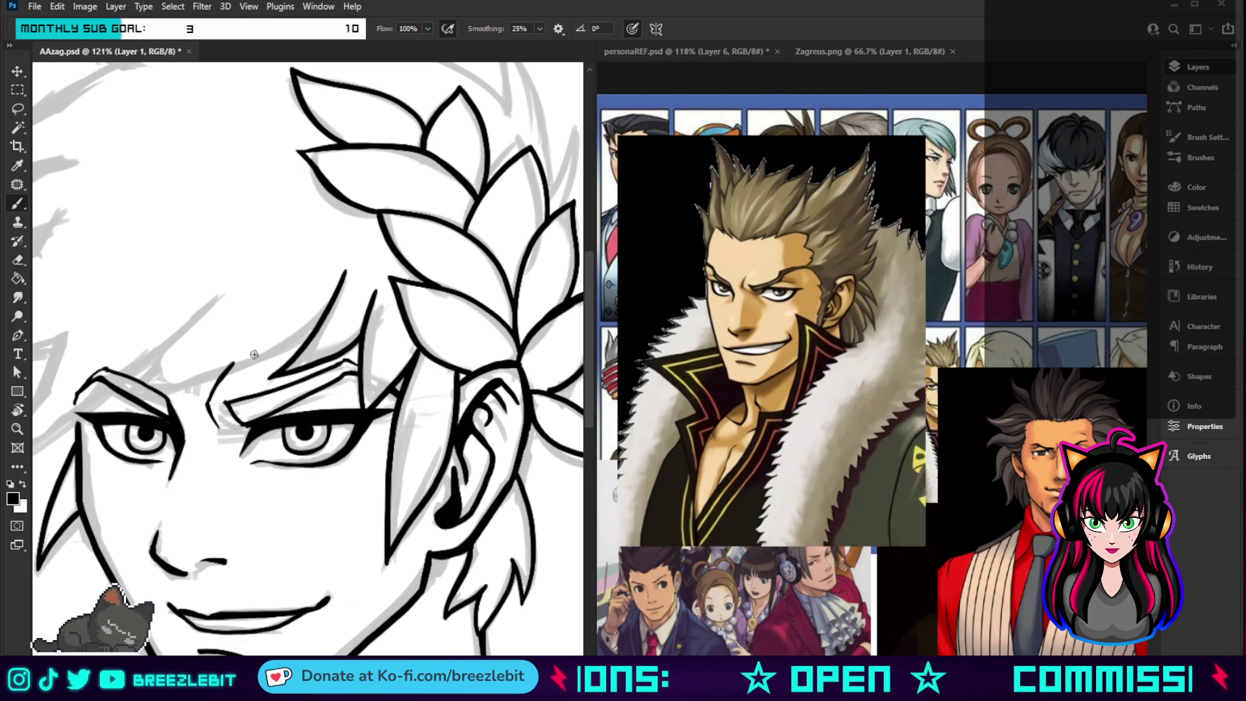
key(ctrl+z)
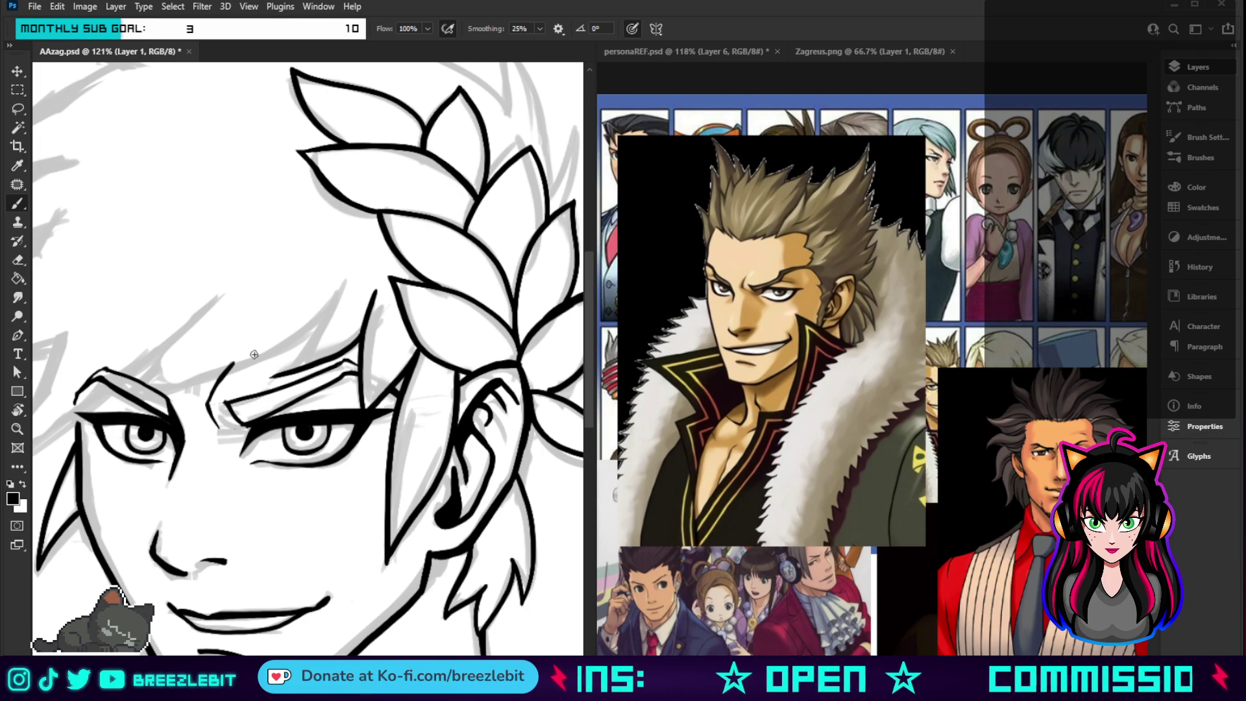
drag(342, 272, 265, 385)
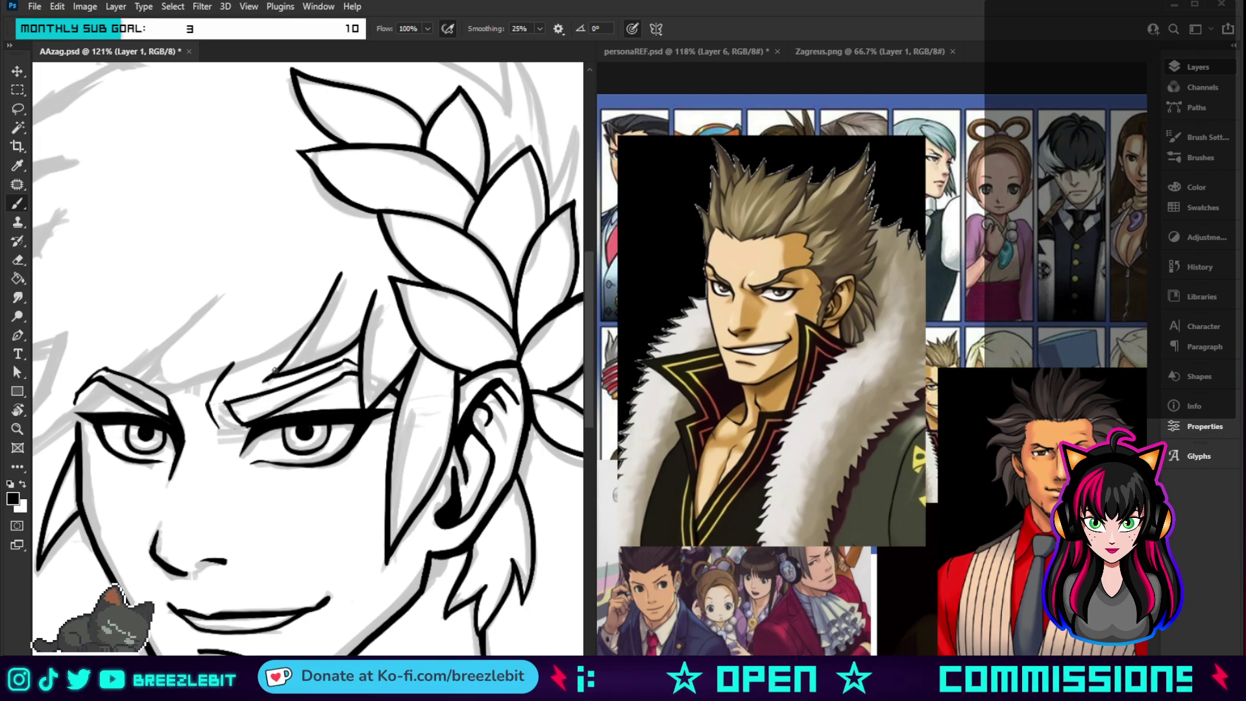
- Ink the long fringe lock sweeping across the forehead to a point over the far eyebrow, and clear the eyebrow lines inside it
key(r)
drag(520, 409, 439, 242)
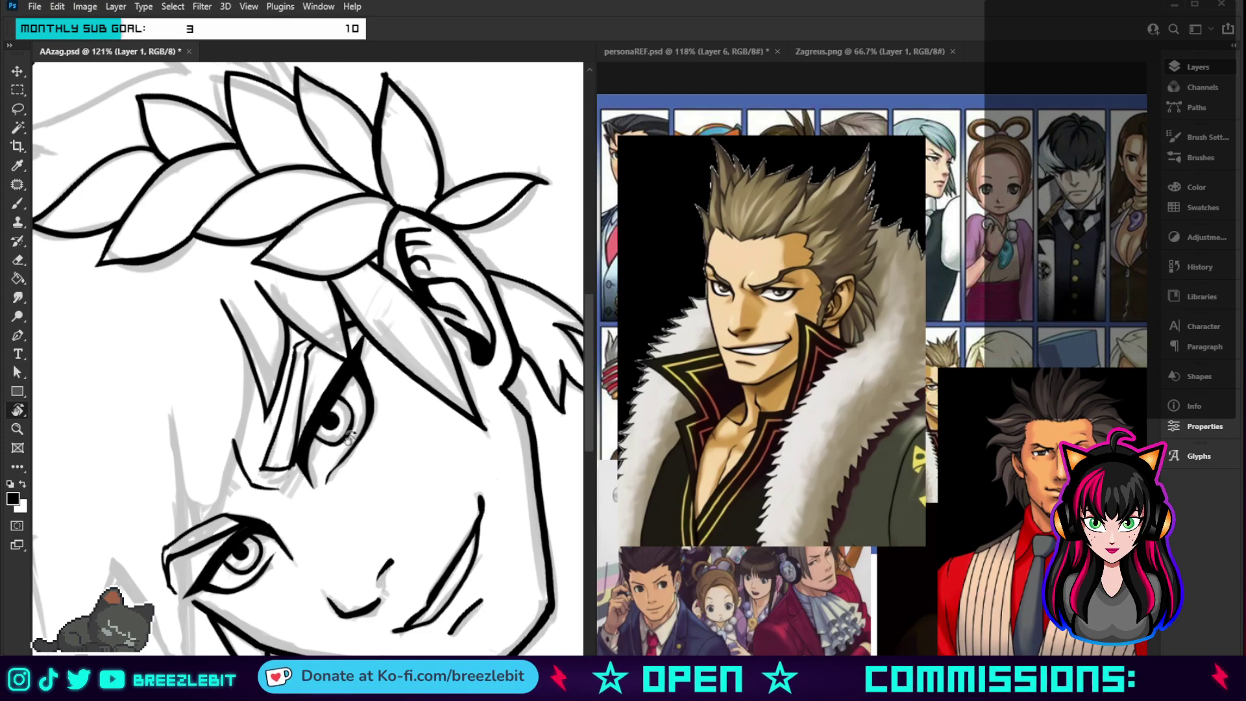
drag(241, 477, 390, 398)
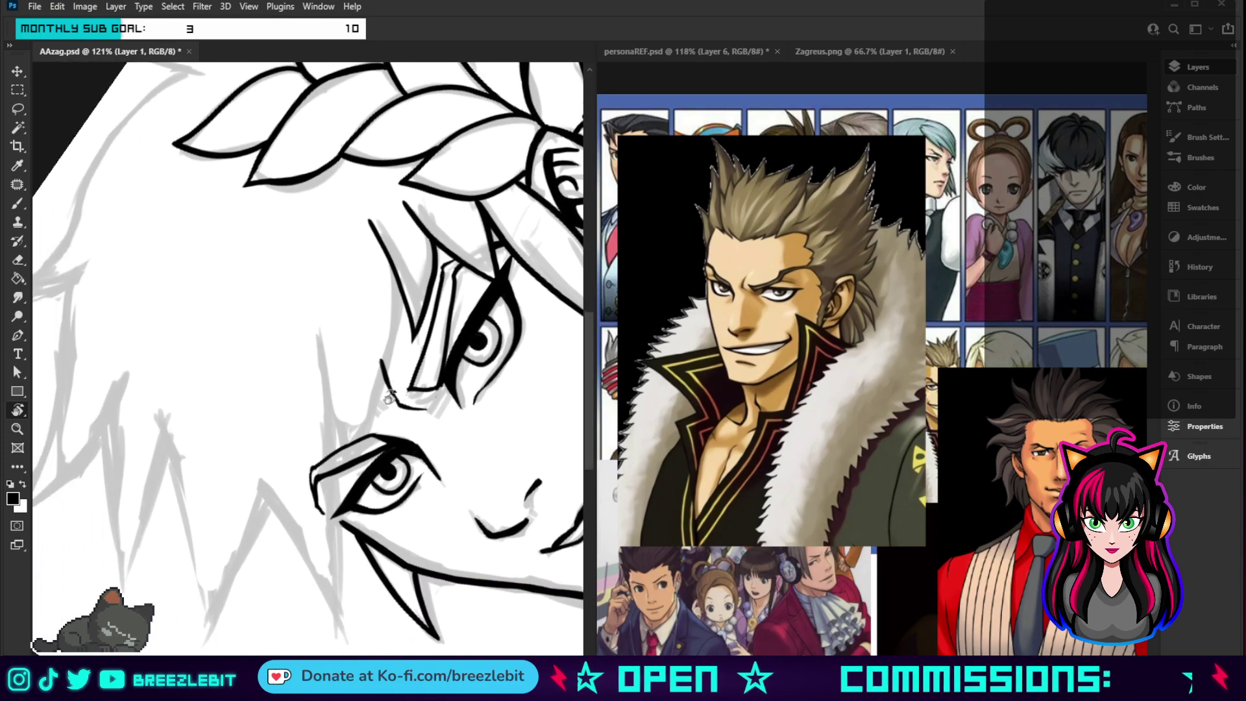
key(b)
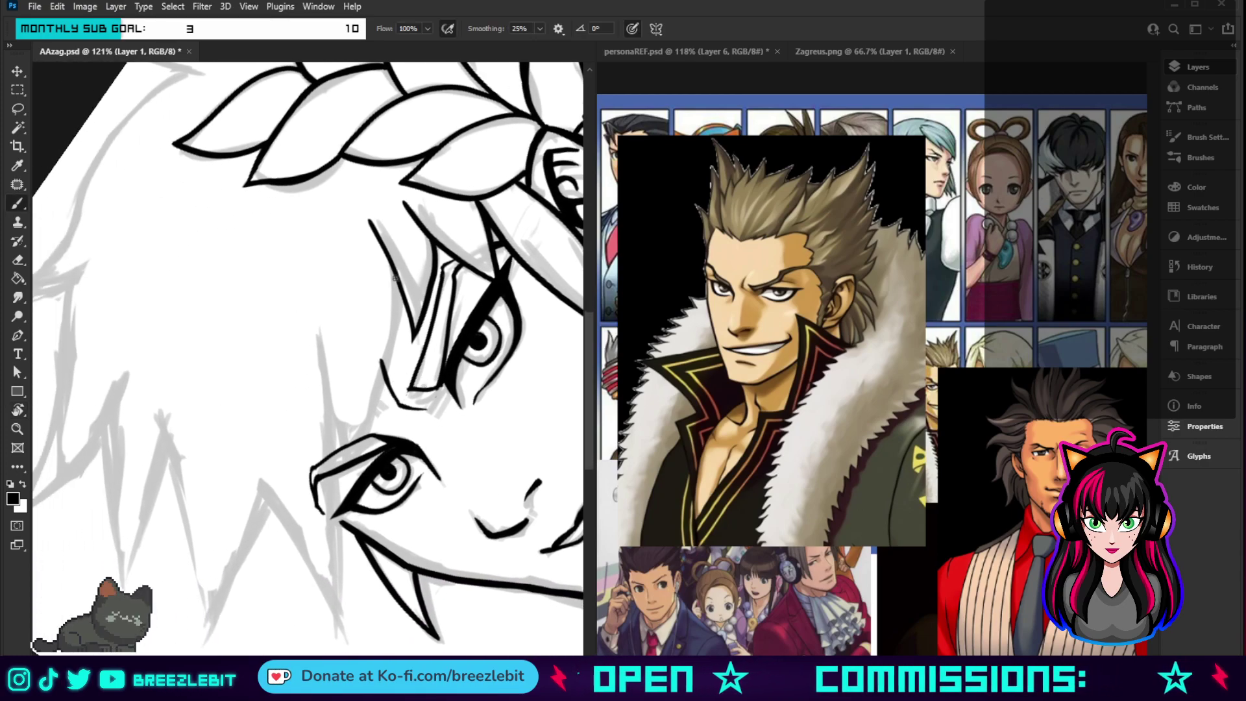
mouse_move(400, 301)
mouse_down()
mouse_move(393, 365)
mouse_move(340, 496)
mouse_move(348, 479)
mouse_move(317, 292)
mouse_up()
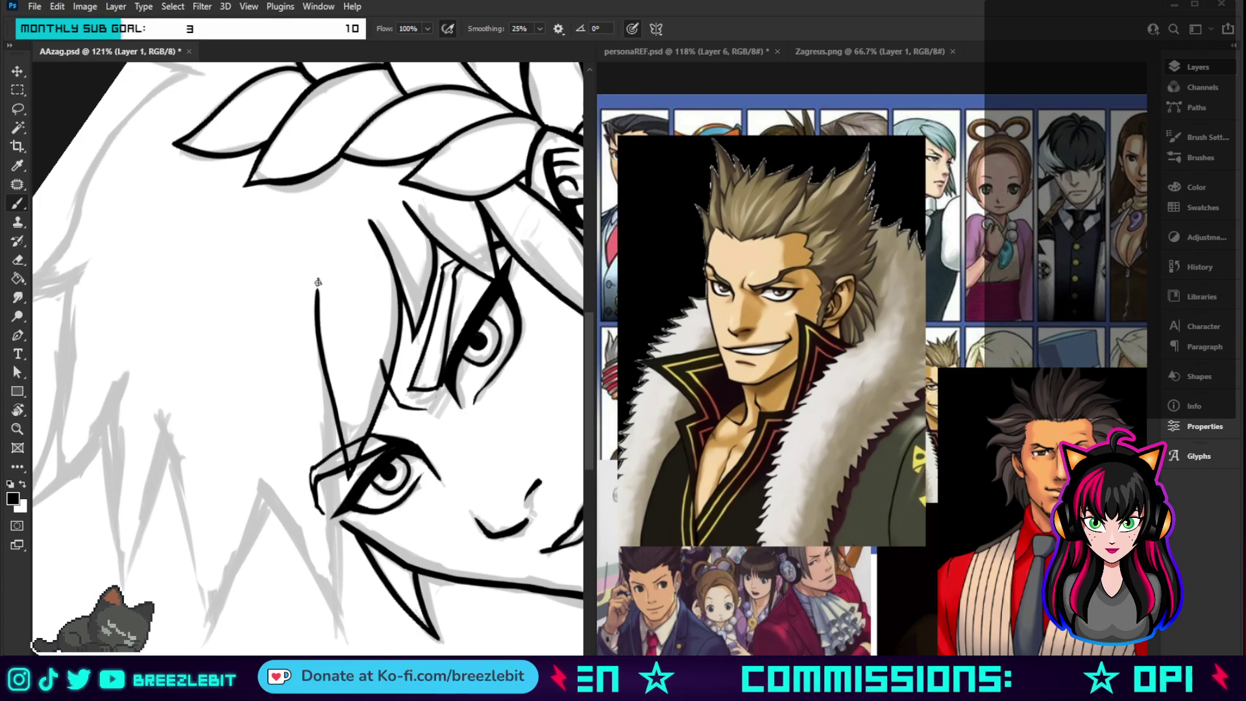
drag(318, 282, 317, 279)
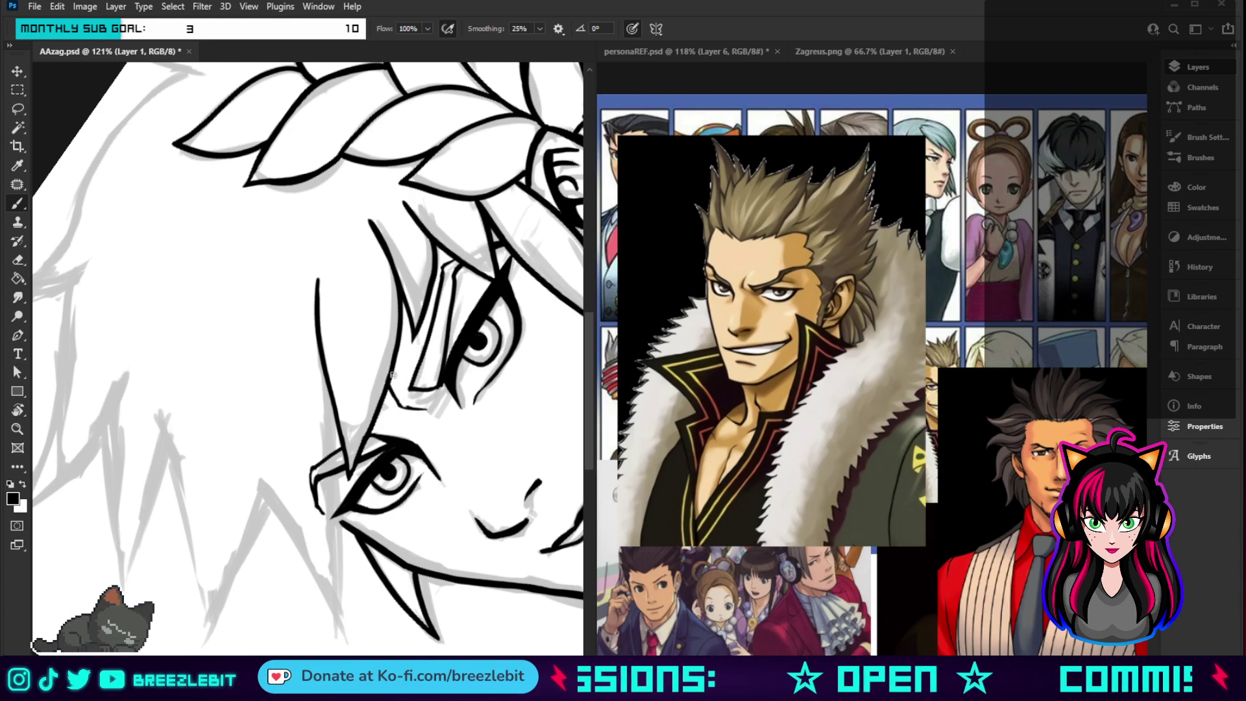
key(Escape)
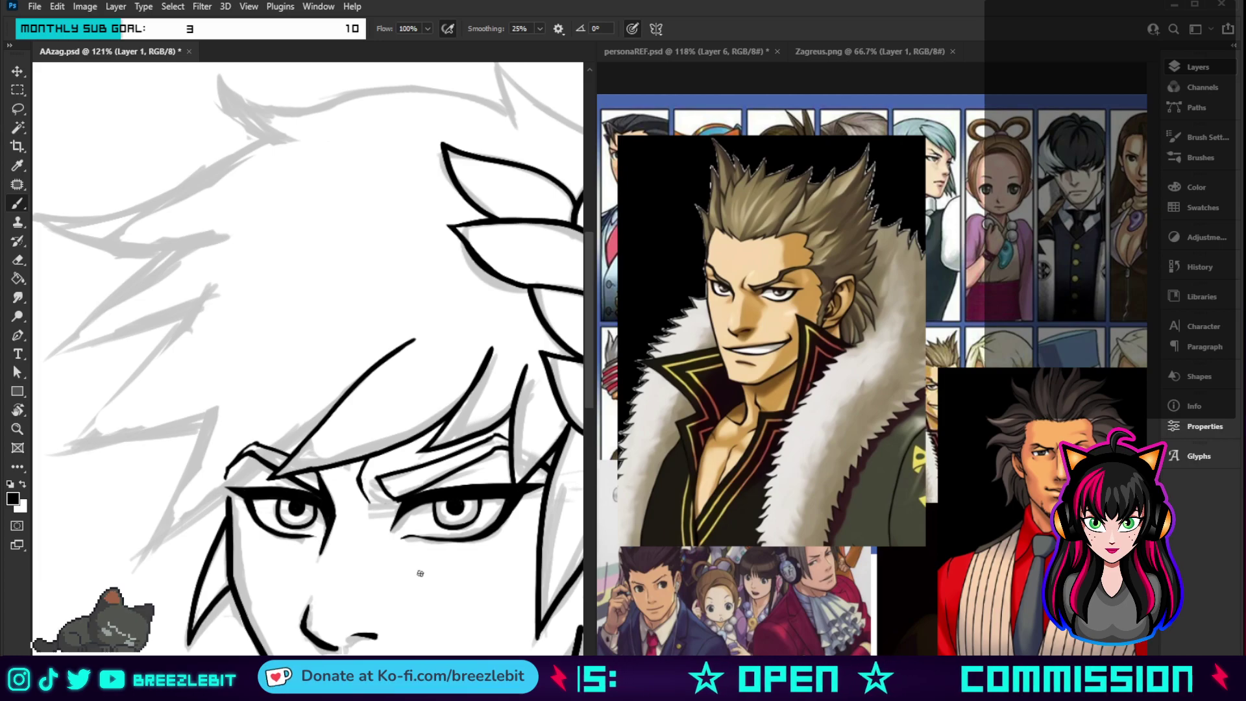
- Ink the pointed hair lock hanging outside the far eye and erase the far eyebrow lines it covers
key(z)
drag(369, 541, 402, 585)
key(space)
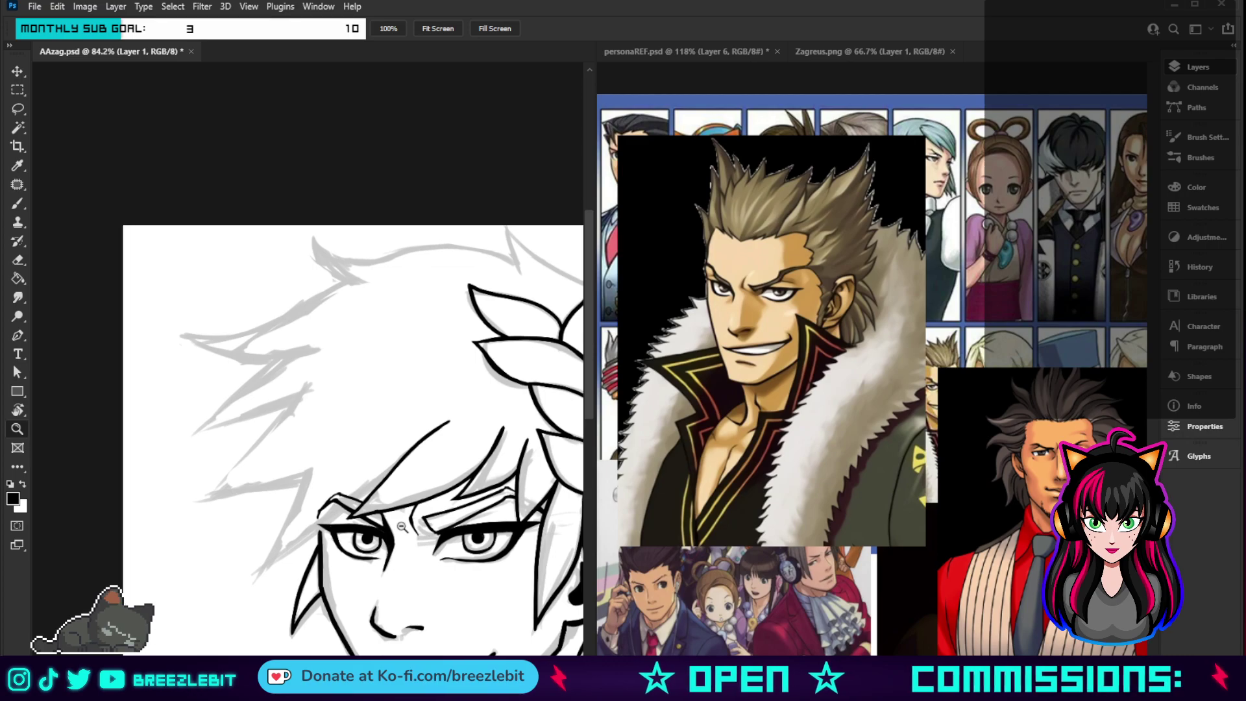
key(r)
drag(403, 527, 423, 376)
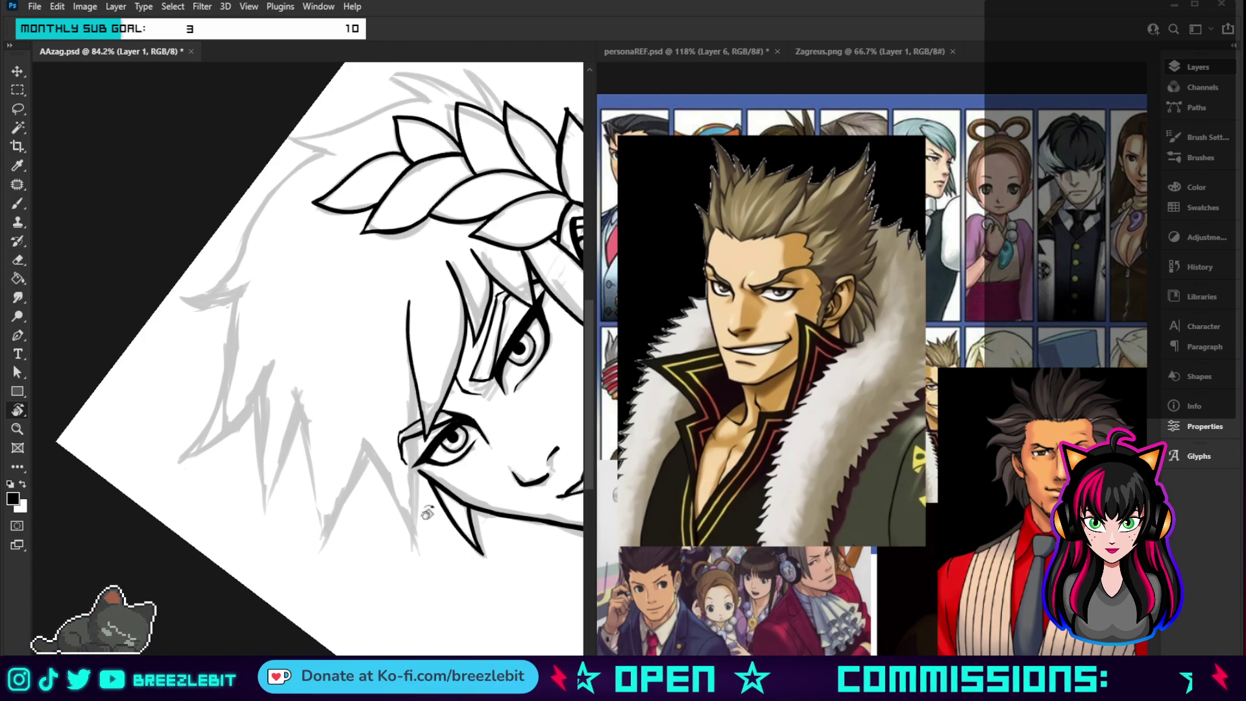
key(z)
drag(427, 462, 443, 485)
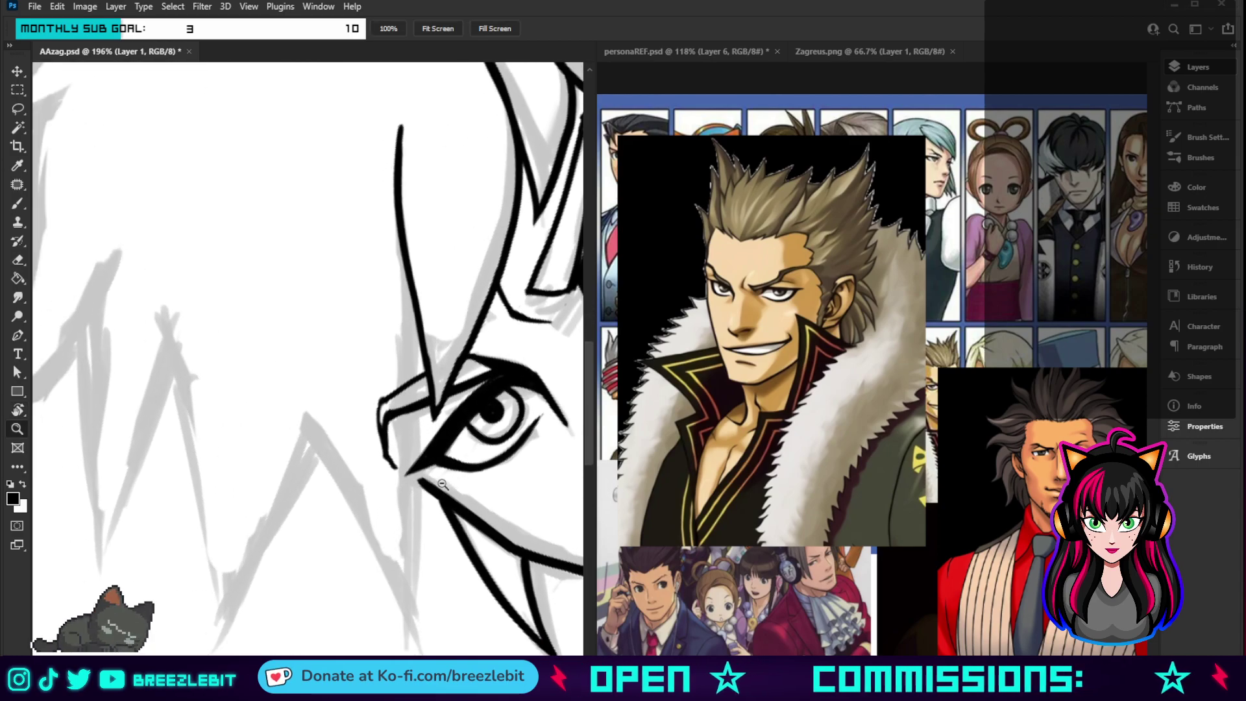
key(b)
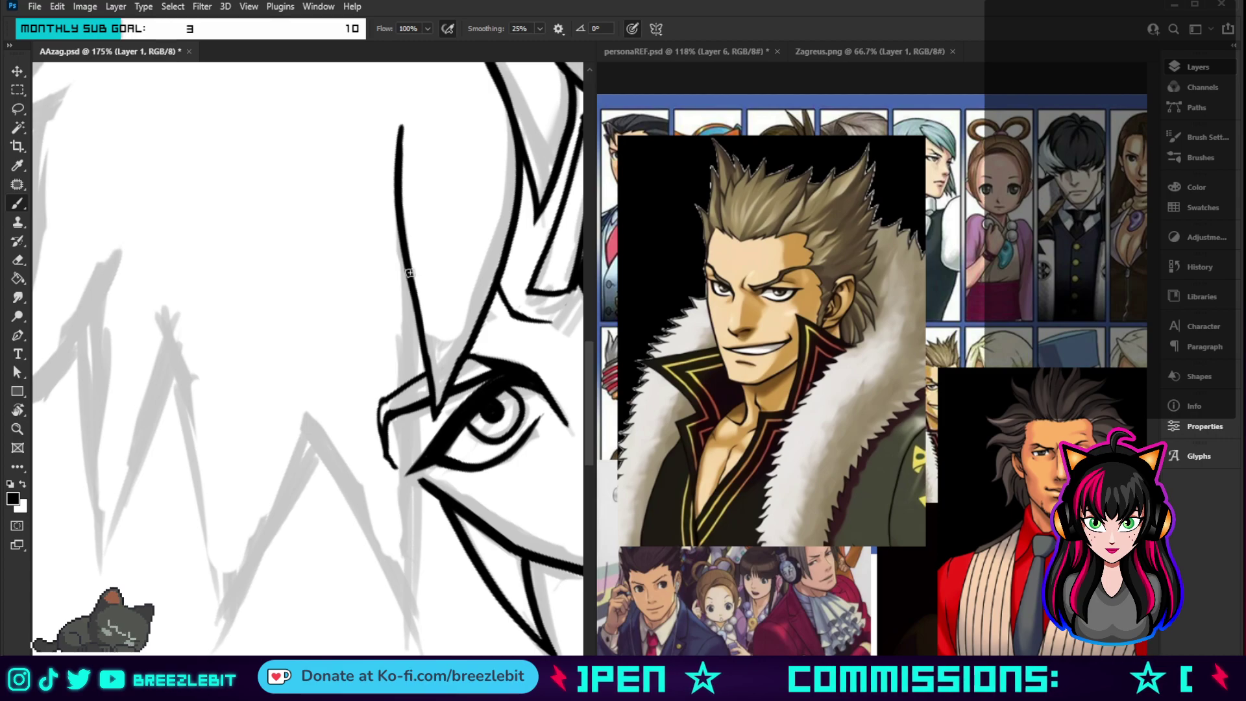
mouse_move(410, 273)
mouse_down()
mouse_move(403, 241)
mouse_move(423, 464)
mouse_move(408, 643)
mouse_up()
mouse_move(280, 354)
mouse_down()
mouse_move(293, 411)
mouse_move(377, 552)
mouse_move(410, 640)
mouse_up()
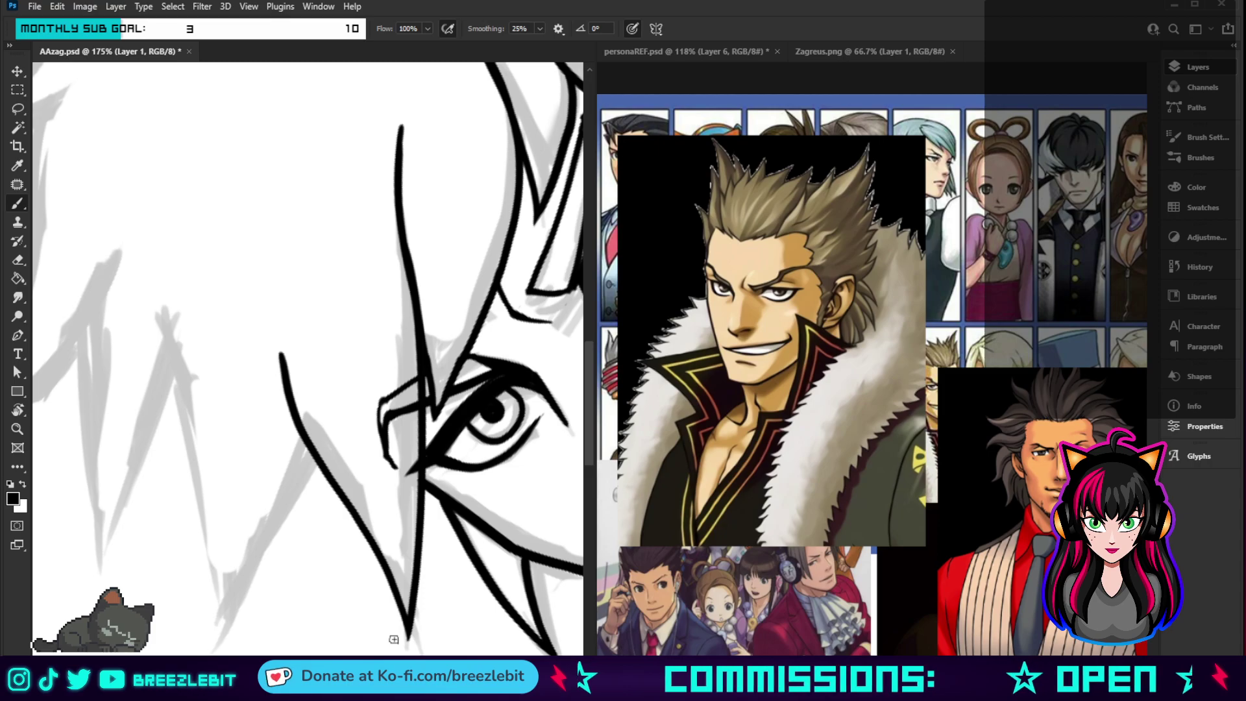
key(Escape)
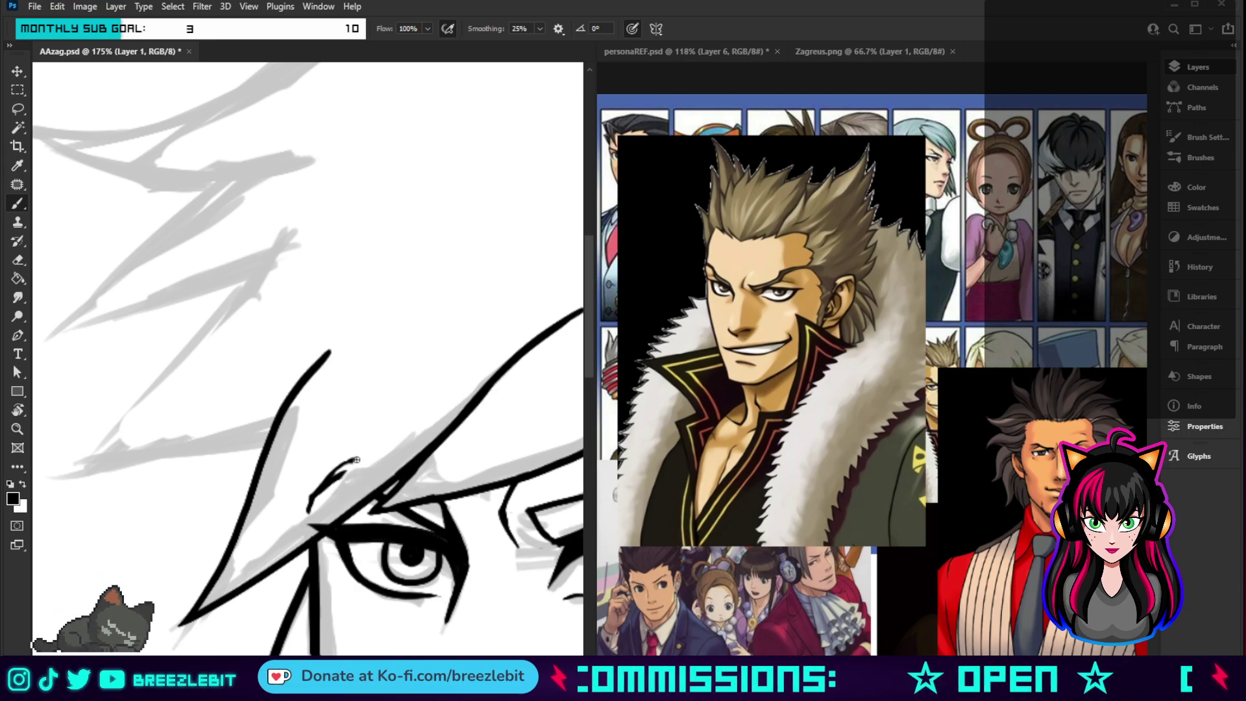
mouse_move(360, 451)
mouse_down()
mouse_move(304, 516)
mouse_move(335, 468)
mouse_up()
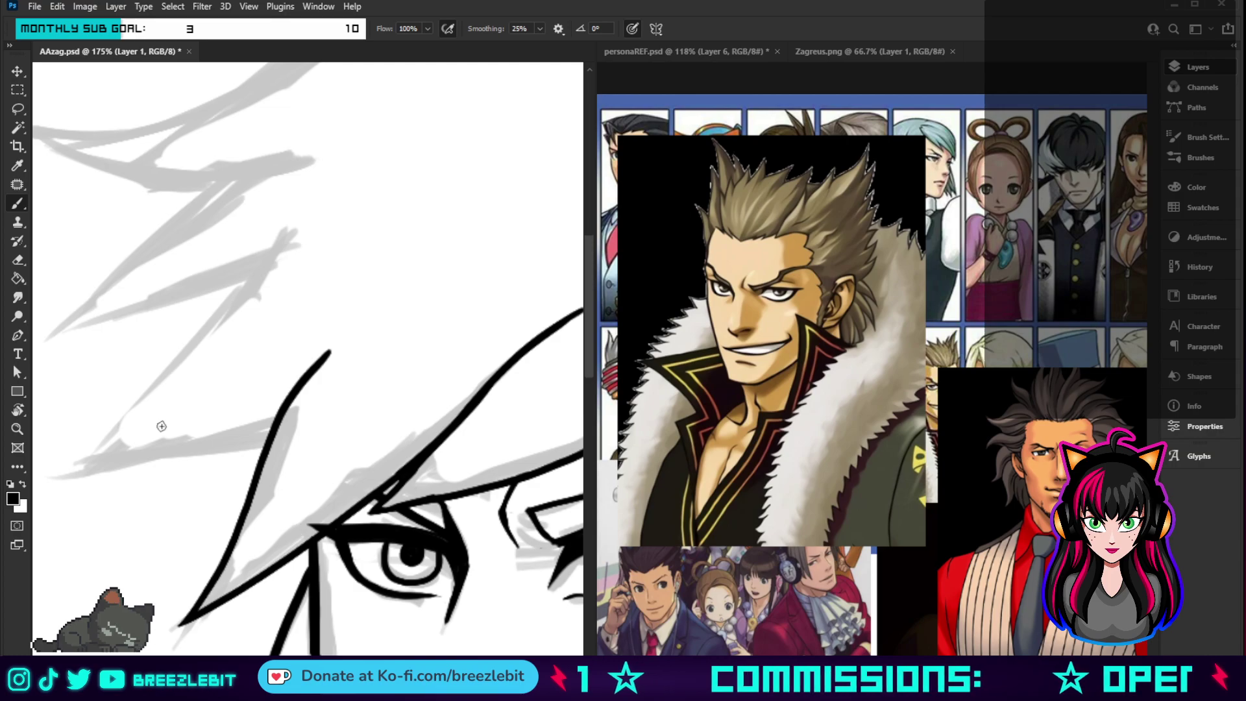
- Ink the next outer hair lock above it, with a long straight upper edge and a lower edge meeting the previous lock
key(z)
drag(231, 438, 182, 448)
drag(341, 464, 427, 329)
key(r)
key(z)
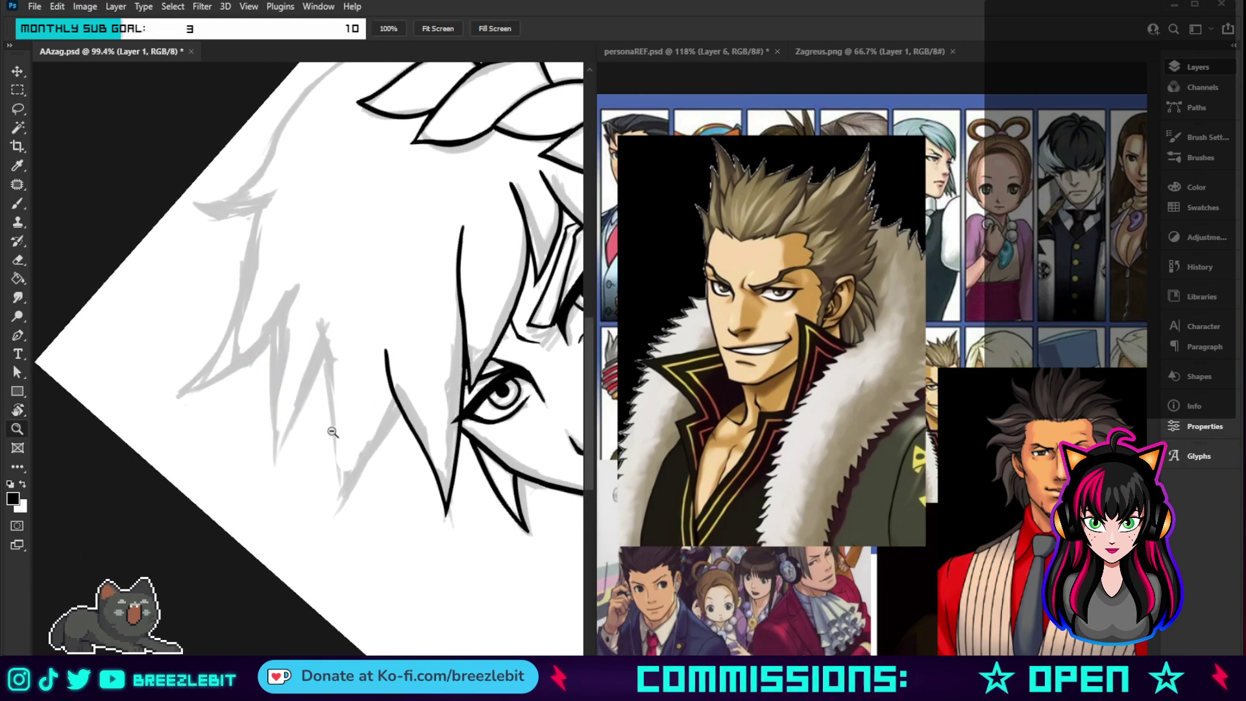
drag(358, 454, 383, 483)
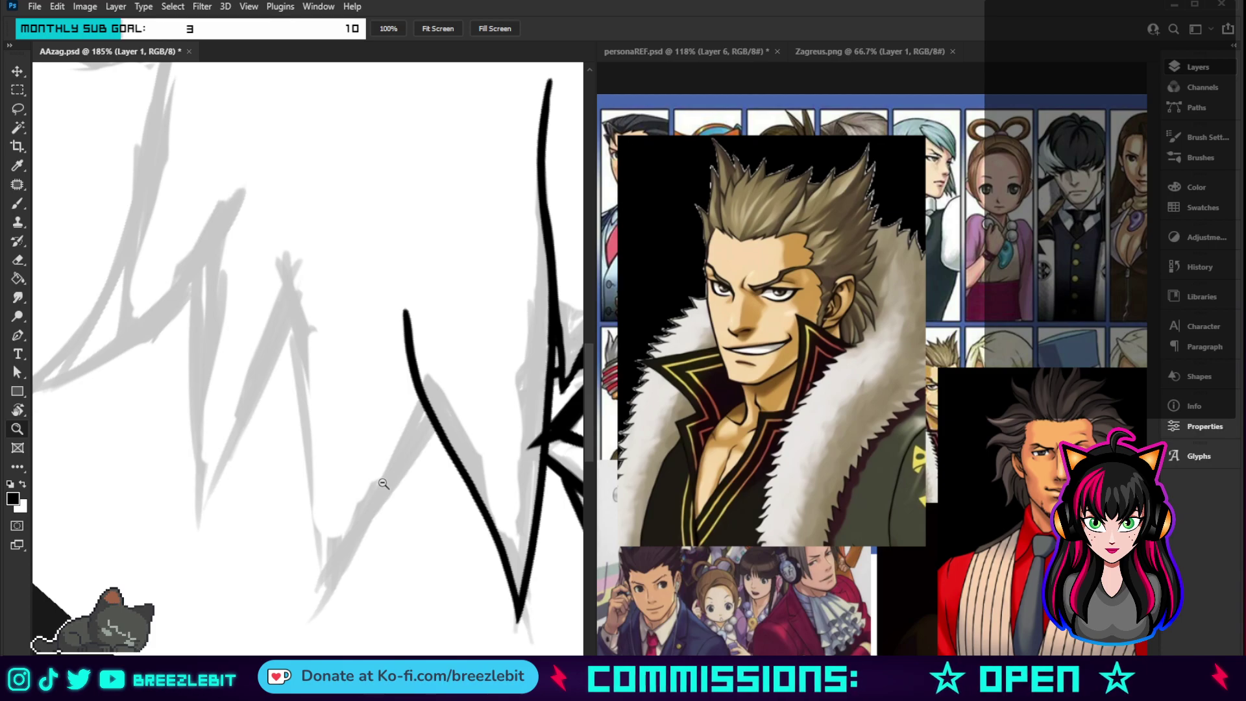
key(b)
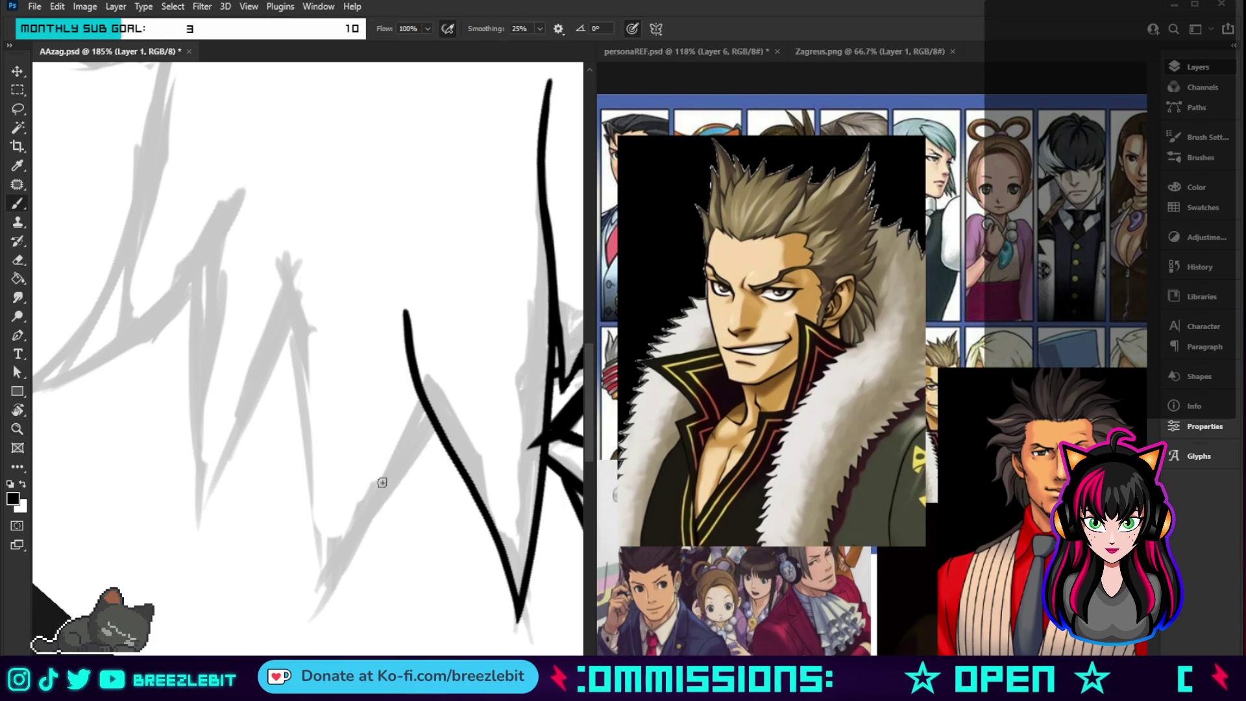
mouse_move(278, 213)
mouse_down()
mouse_move(314, 512)
mouse_move(309, 639)
mouse_up()
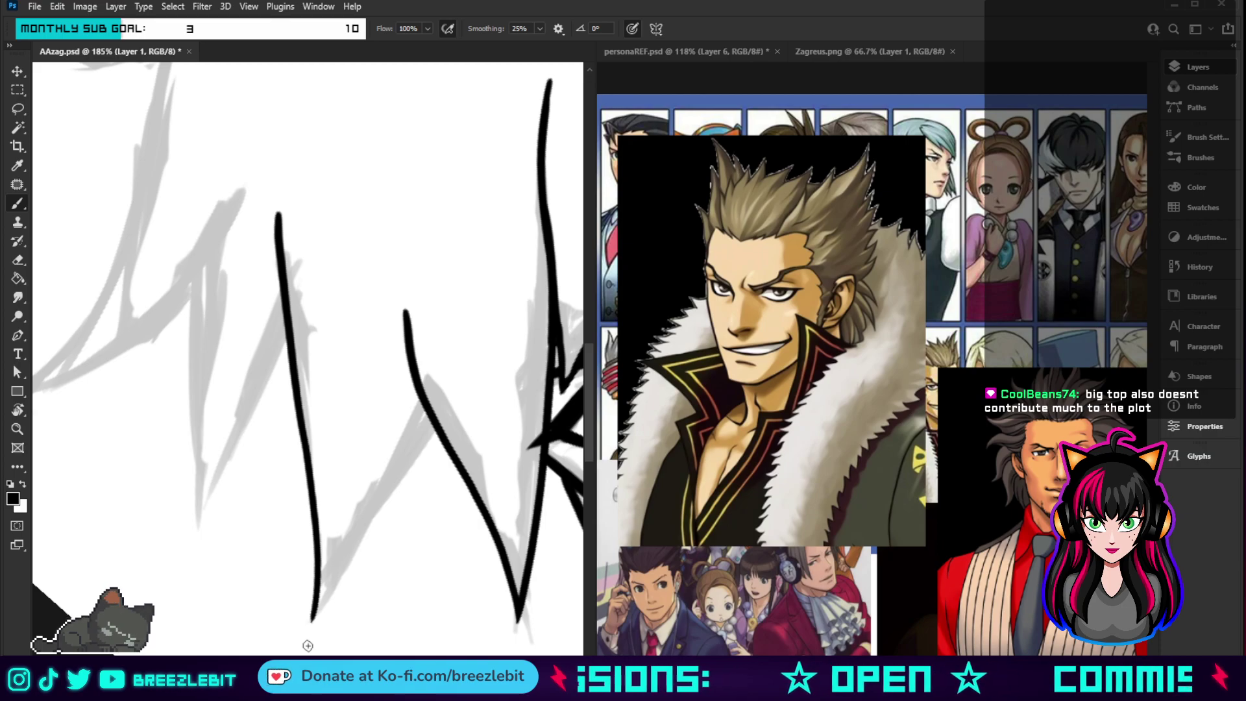
mouse_move(427, 403)
mouse_down()
mouse_move(372, 520)
mouse_move(310, 608)
mouse_up()
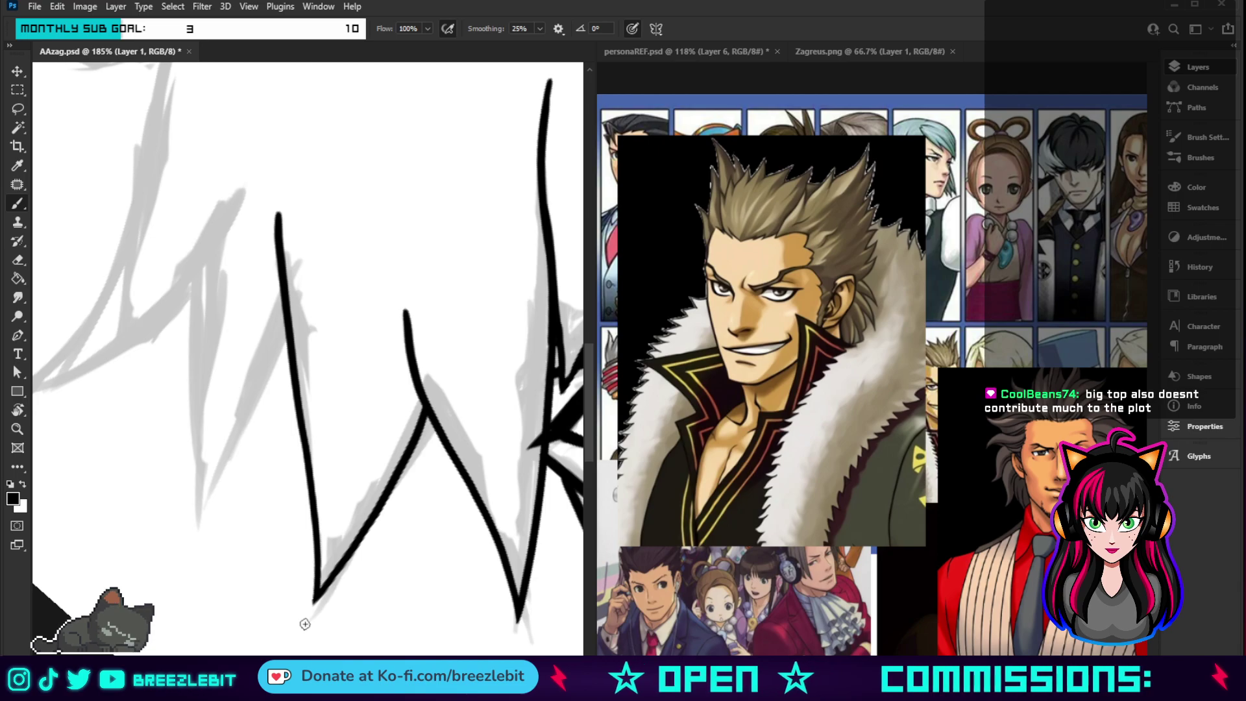
key(Escape)
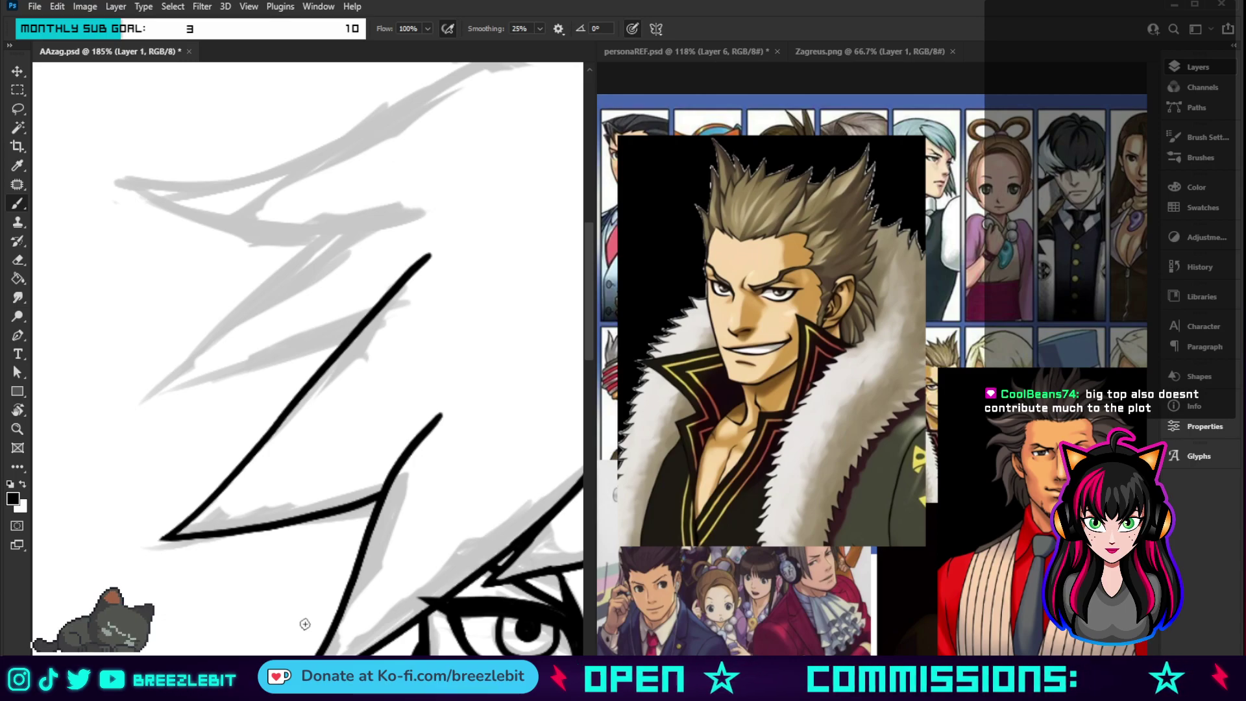
- Ink the third outward-pointing hair lock above, joining its lower edge to the lock below it
mouse_move(361, 200)
mouse_down()
mouse_move(137, 409)
mouse_move(365, 314)
mouse_up()
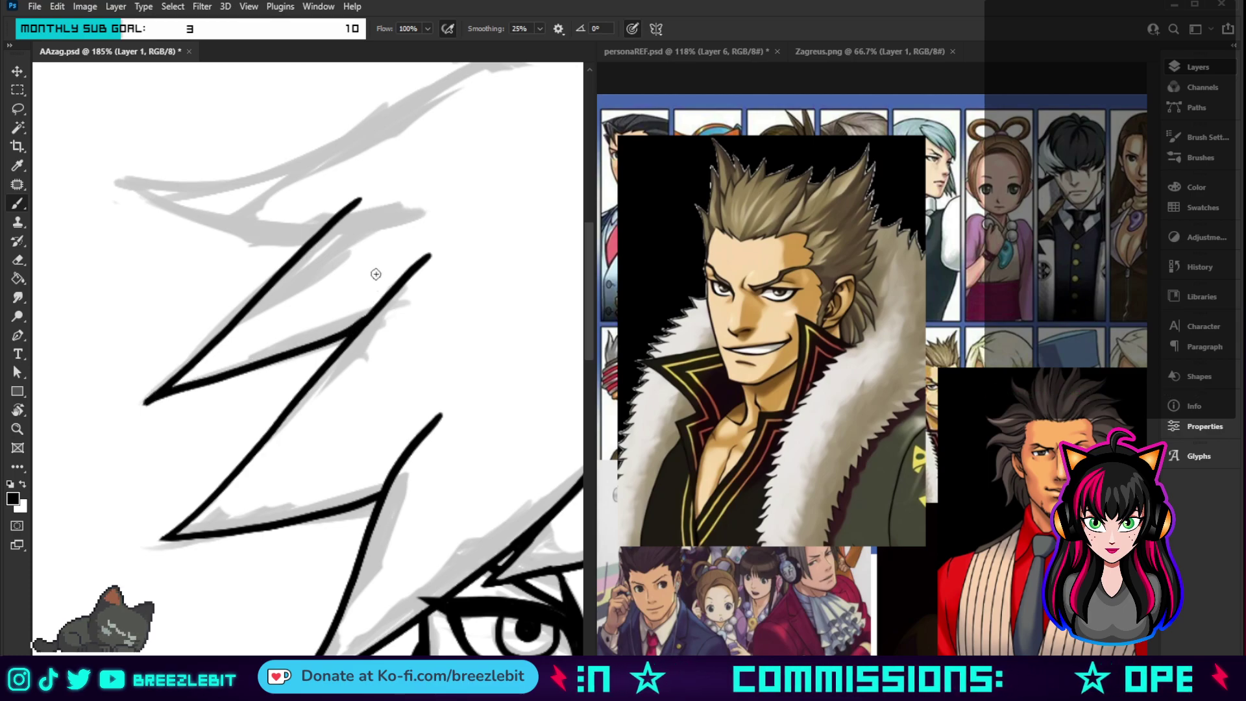
key(z)
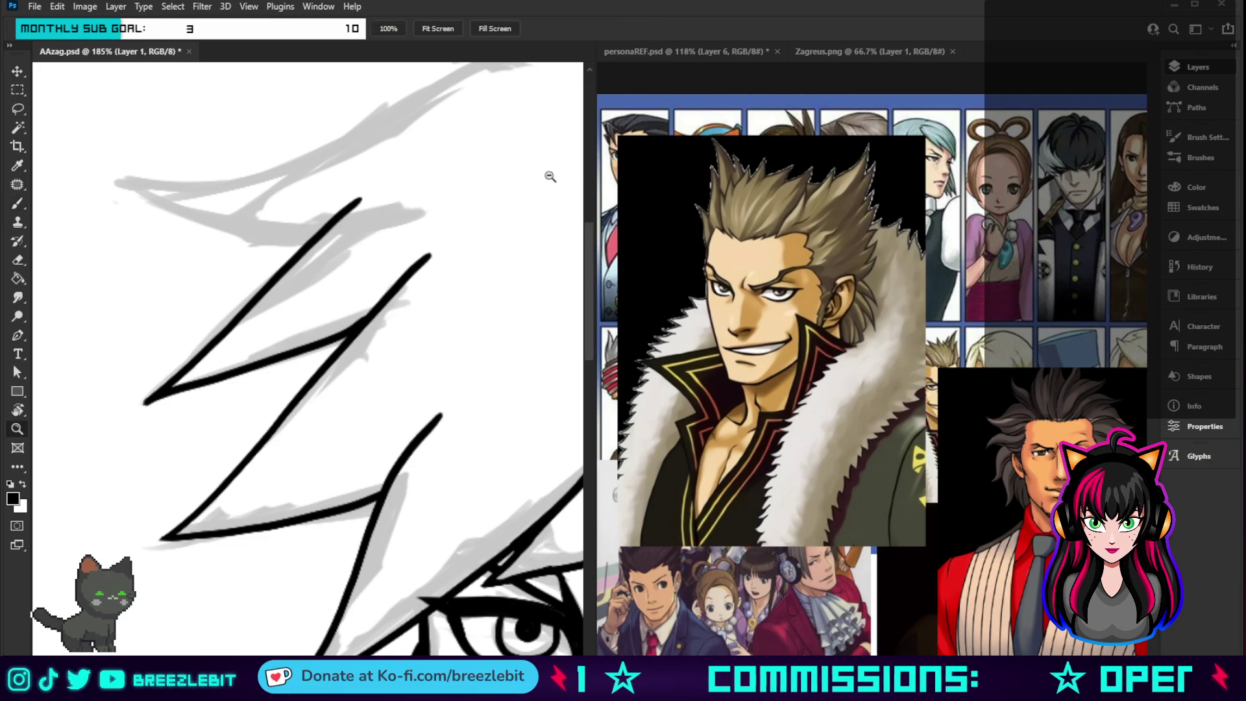
alt+click(453, 350)
alt+click(452, 351)
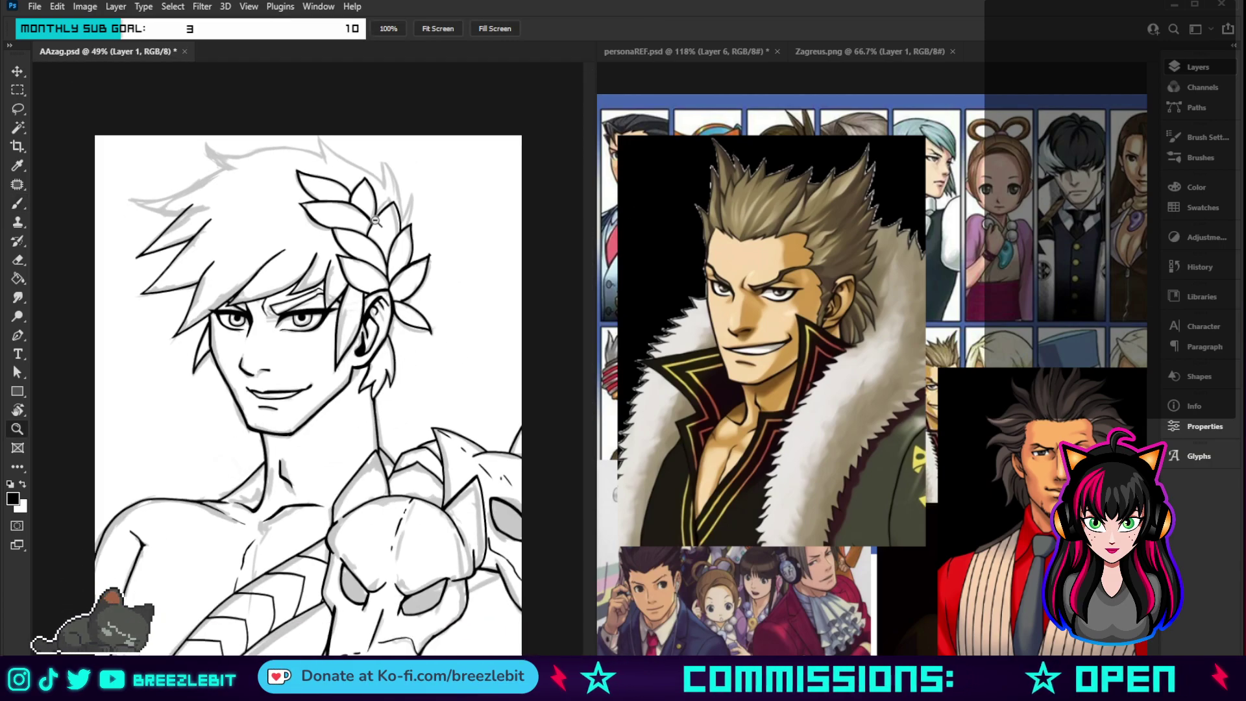
- Ink the two slender hair spikes rising behind the outer laurel leaves, drawing both edges of each to a sharp tip
click(403, 229)
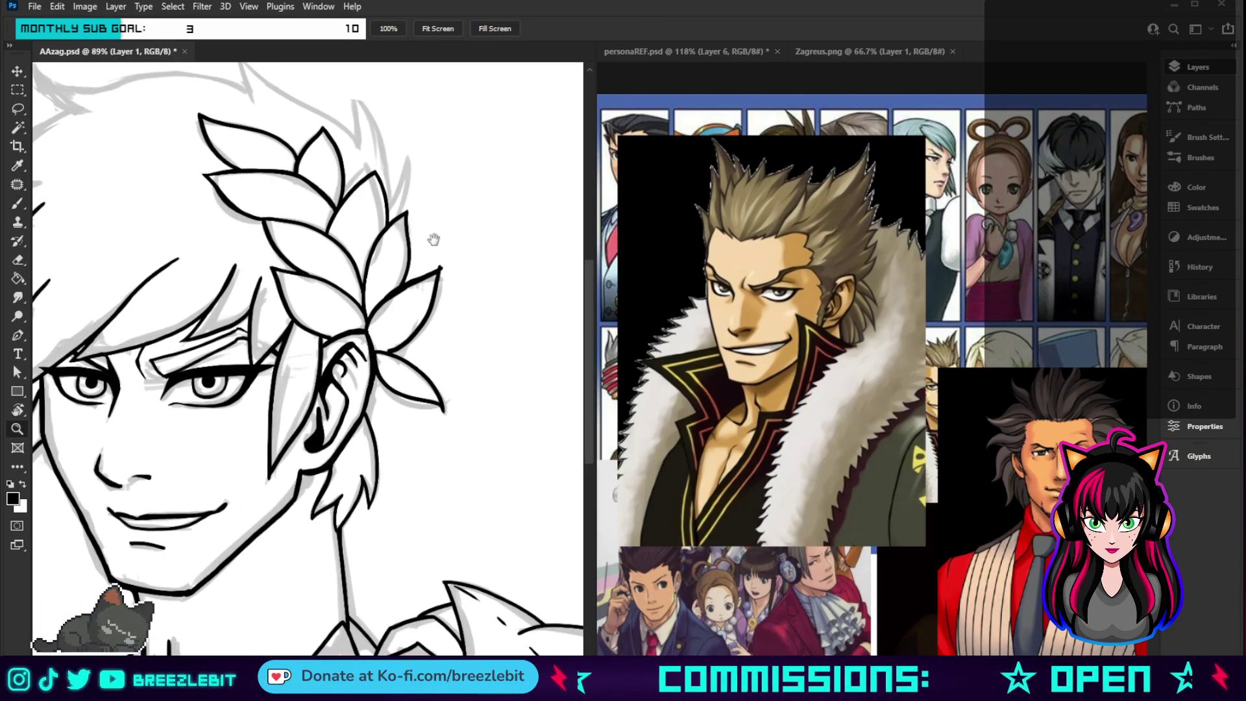
drag(432, 237, 443, 369)
click(442, 380)
click(440, 384)
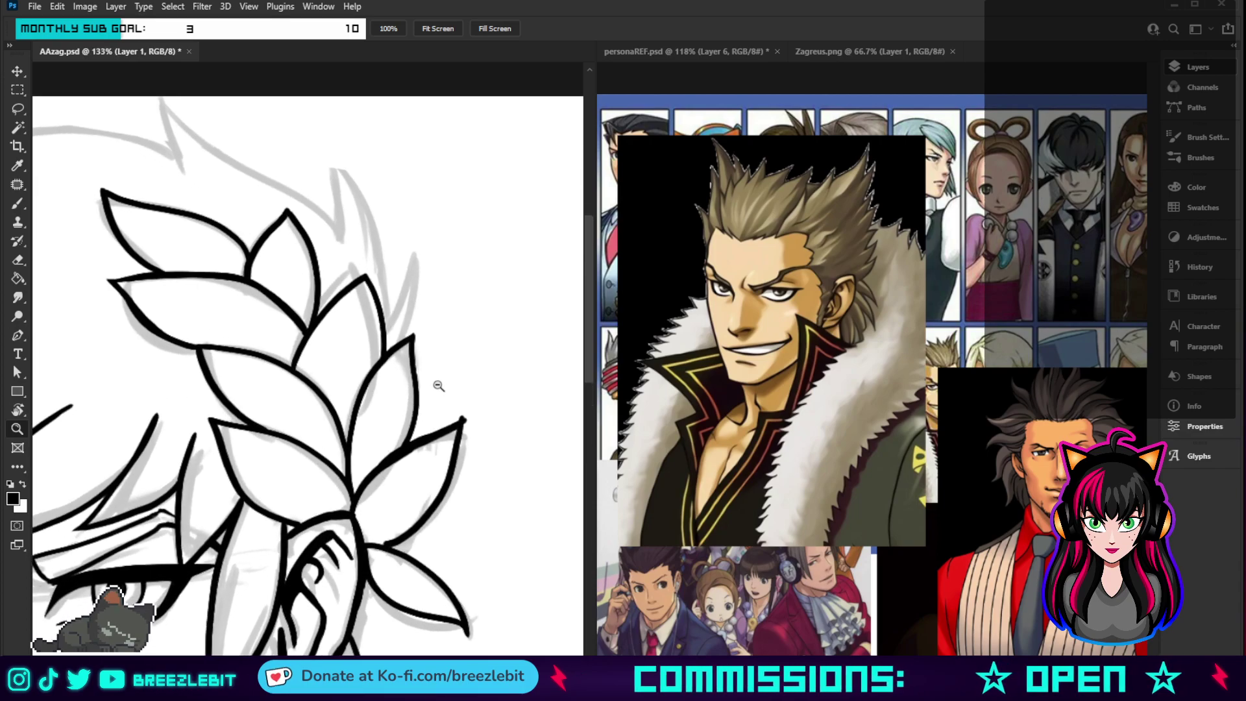
key(b)
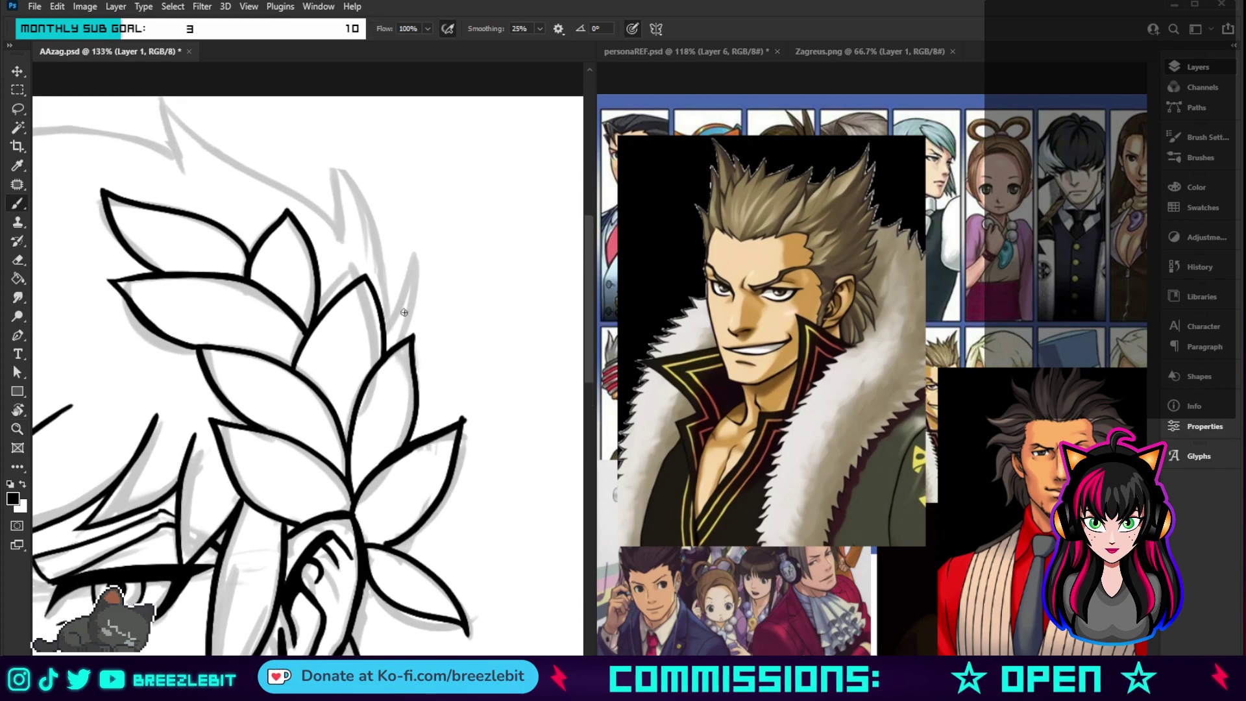
mouse_move(383, 328)
mouse_down()
mouse_move(407, 283)
mouse_move(412, 222)
mouse_move(394, 360)
mouse_up()
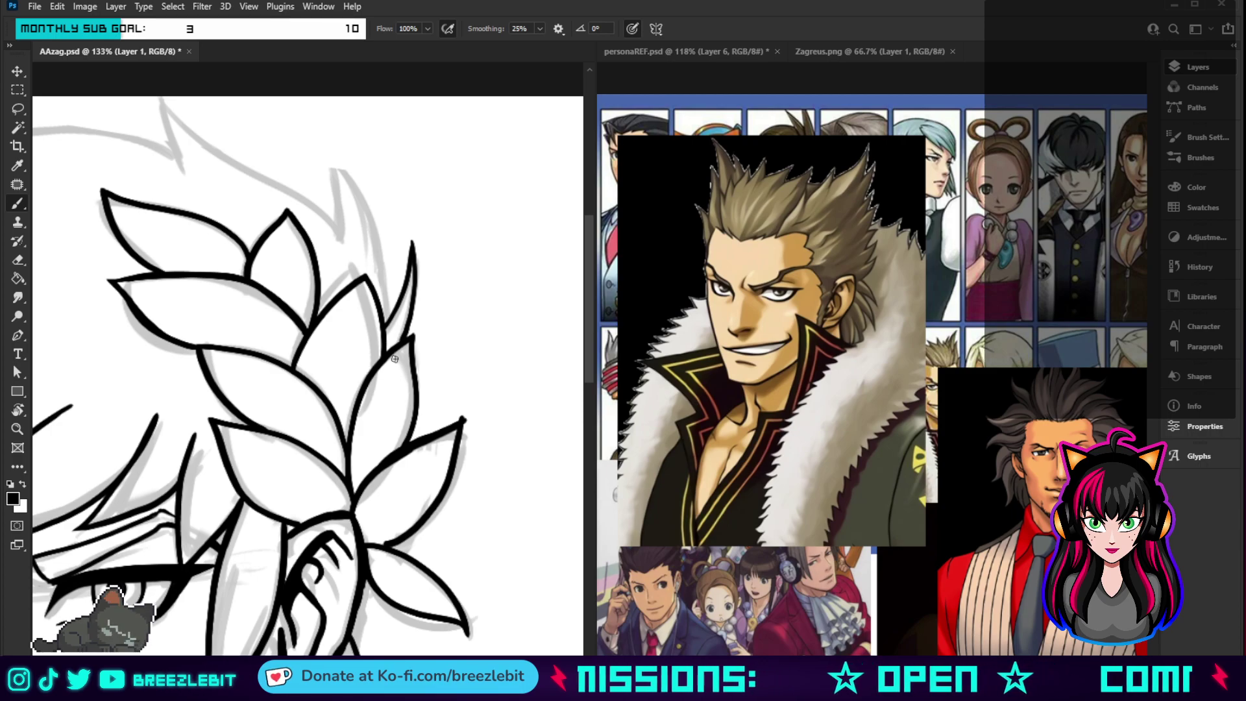
mouse_move(329, 148)
mouse_down()
mouse_move(372, 230)
mouse_move(387, 327)
mouse_up()
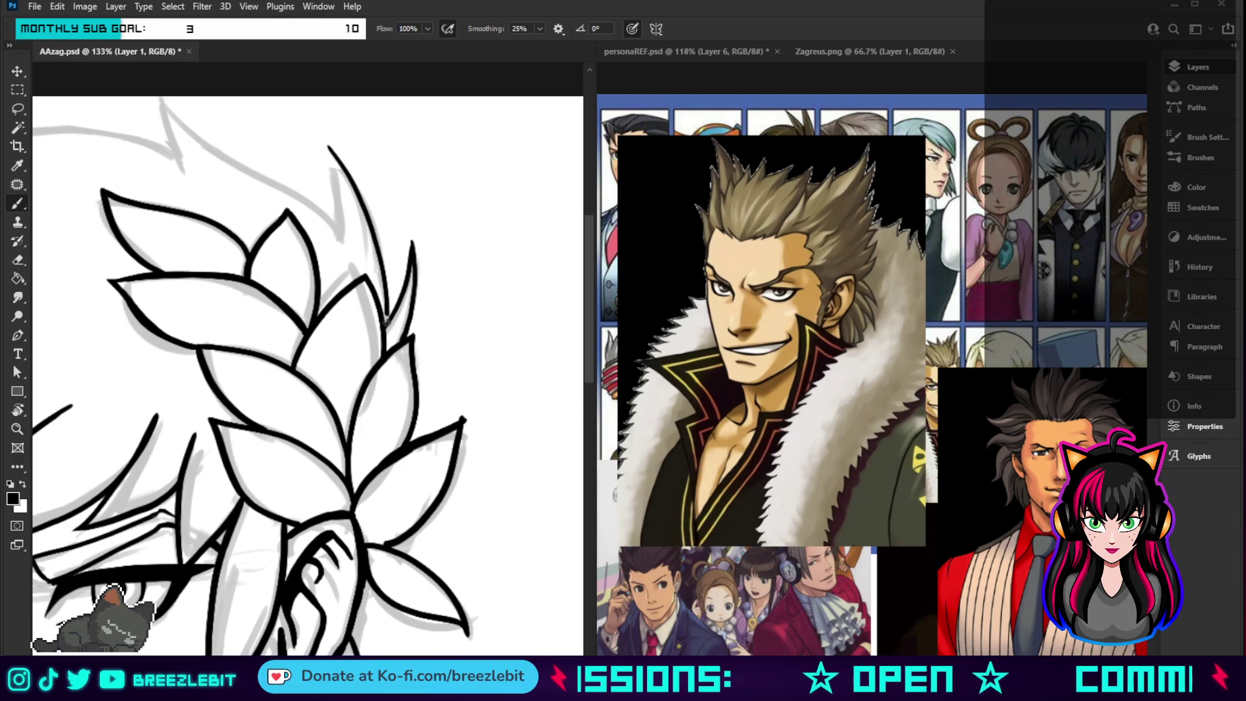
drag(328, 144, 339, 235)
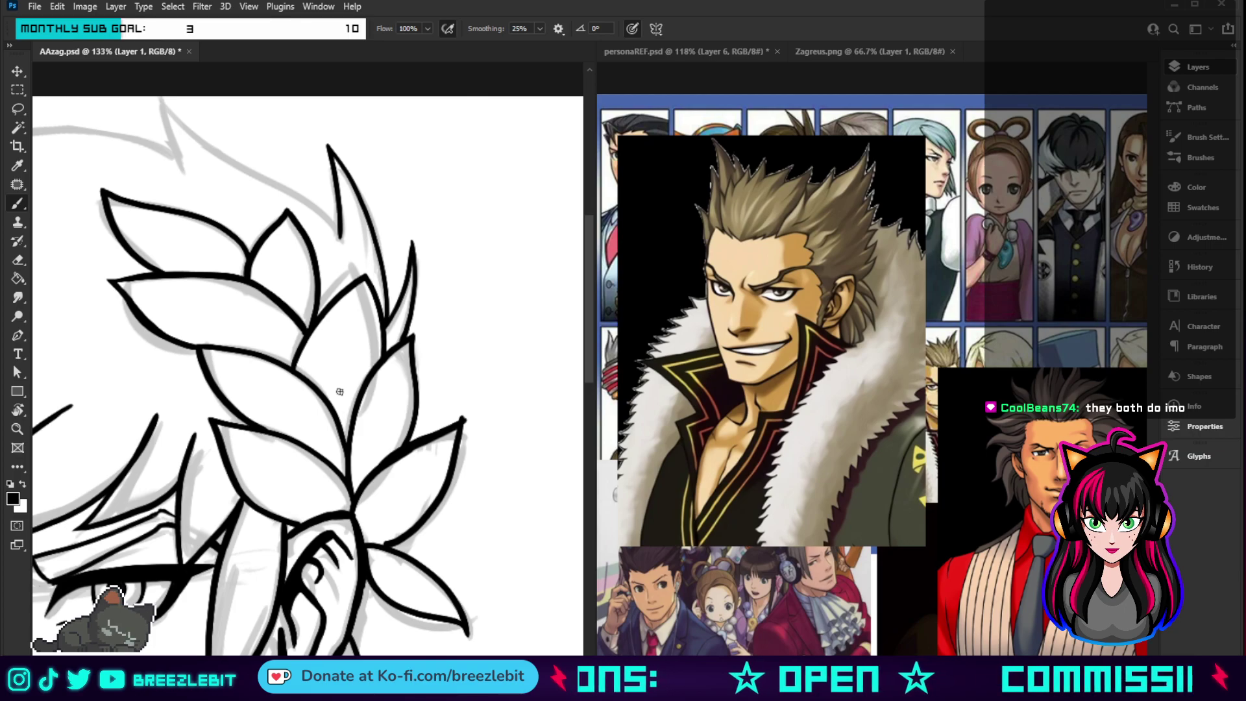
- Ink the upper back hair edge from a tip at the canvas's top border down to the tall spike, adding the tip's short inner edge
drag(339, 392, 487, 539)
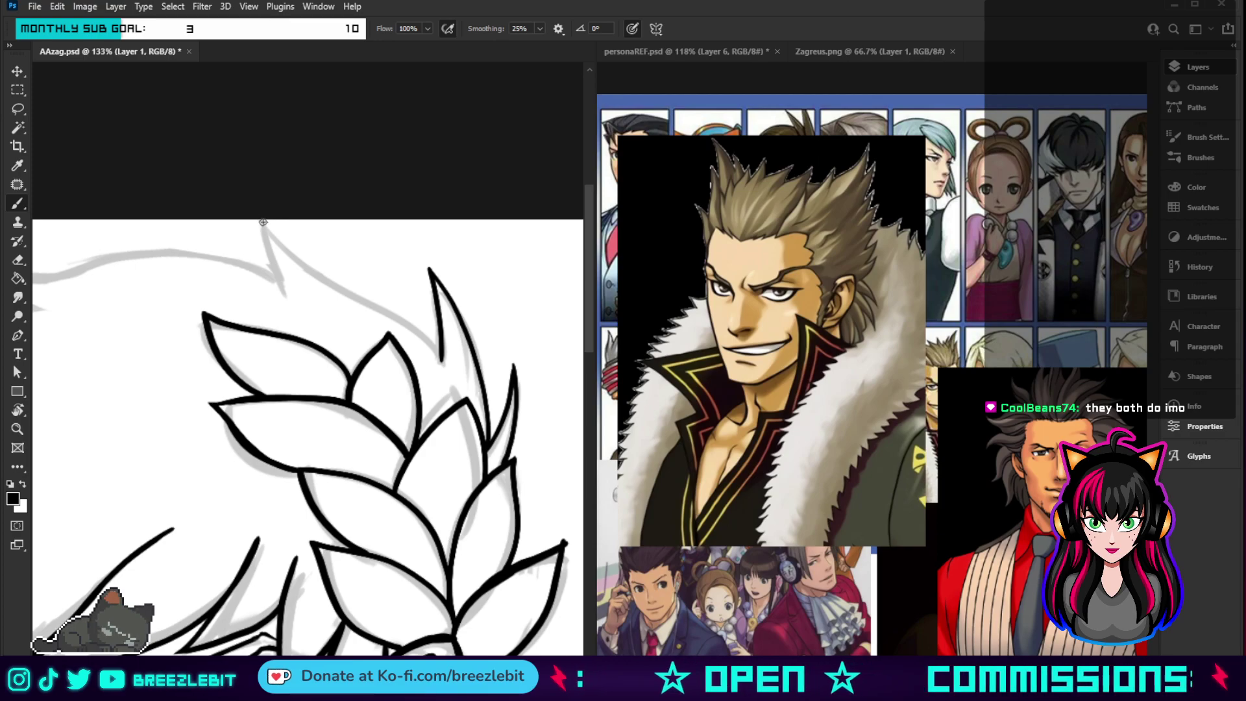
mouse_move(263, 222)
mouse_down()
mouse_move(421, 329)
mouse_move(440, 361)
mouse_up()
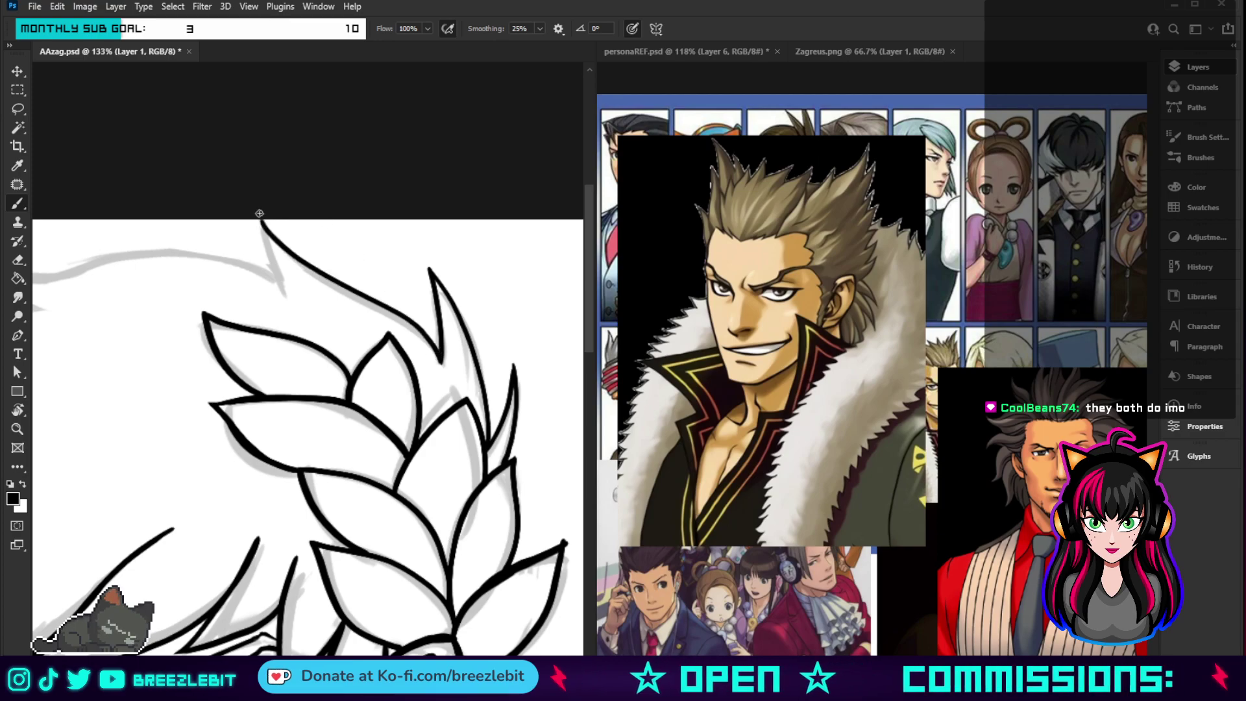
drag(262, 223, 284, 297)
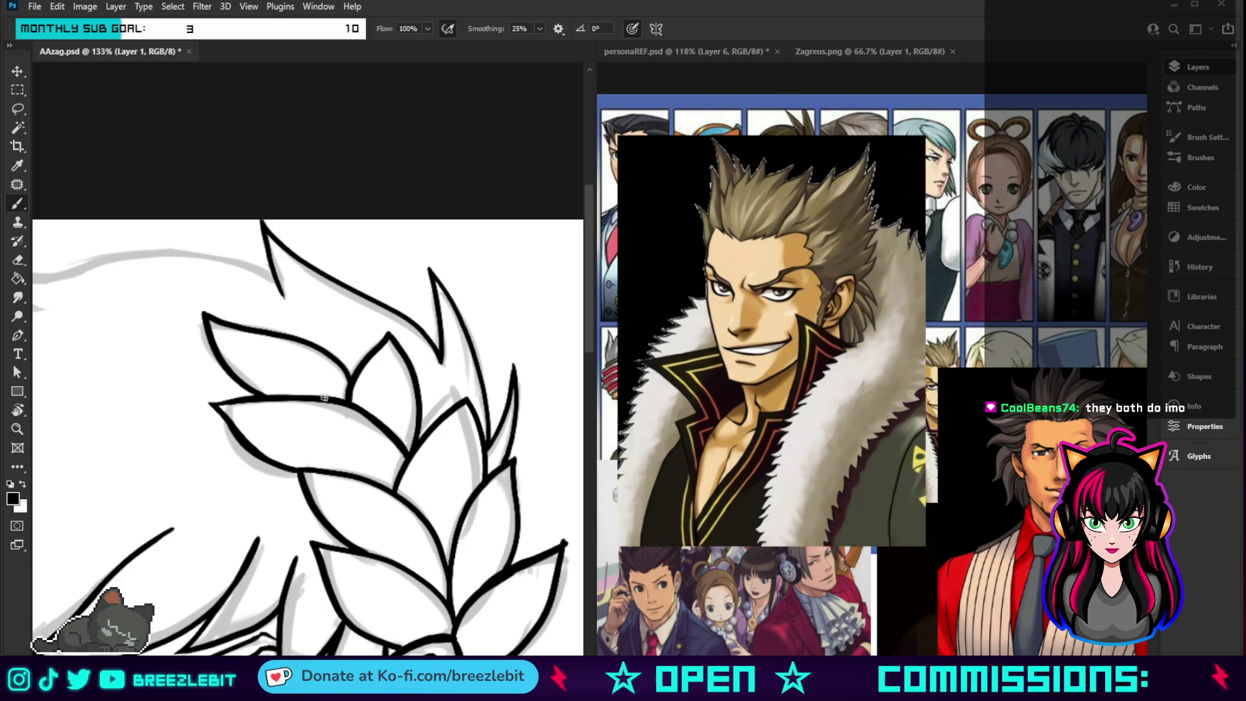
- Ink the curved crown outline from the top spike to a small curled tuft, and close the tuft with its short outer edge
drag(325, 397, 437, 557)
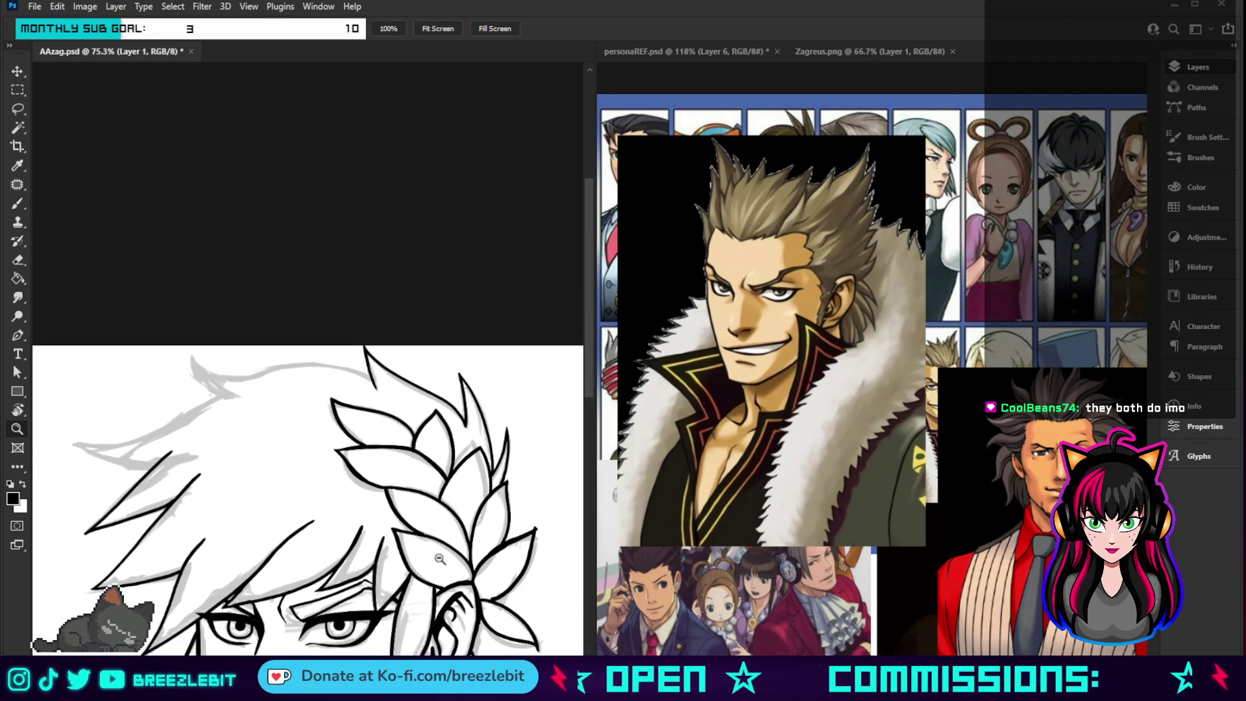
key(r)
drag(426, 309, 438, 557)
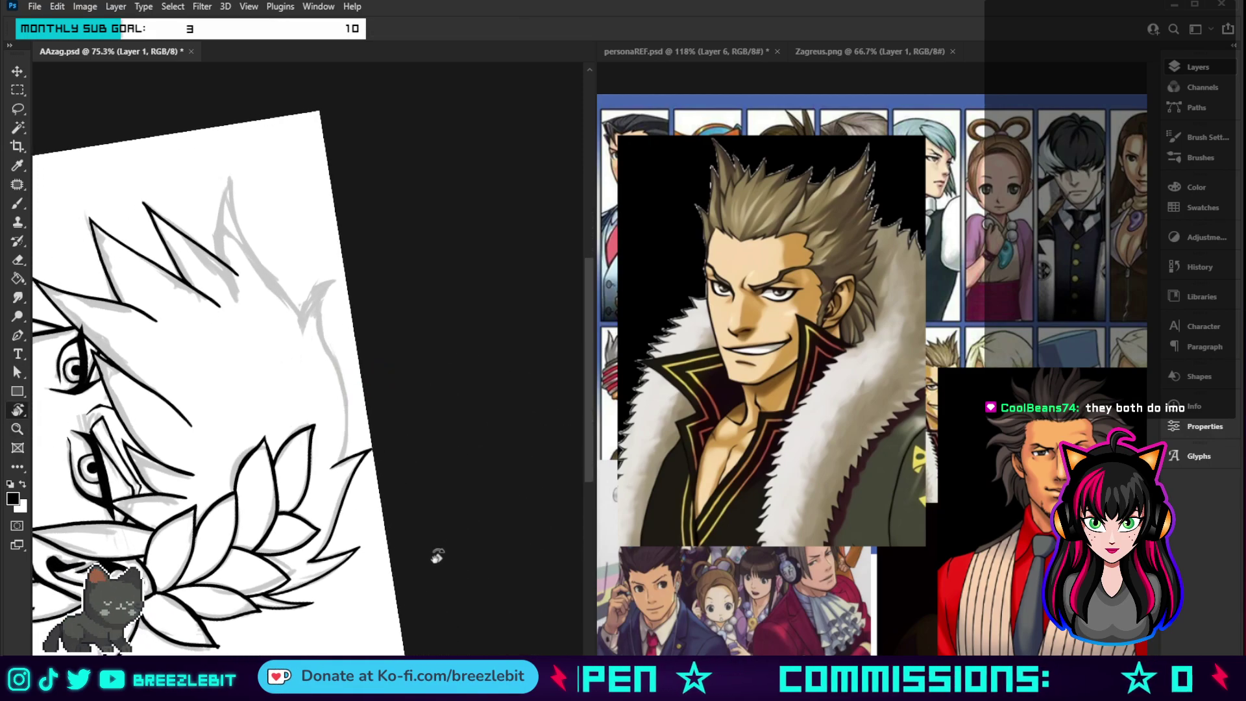
key(z)
drag(373, 535, 400, 556)
drag(351, 522, 450, 685)
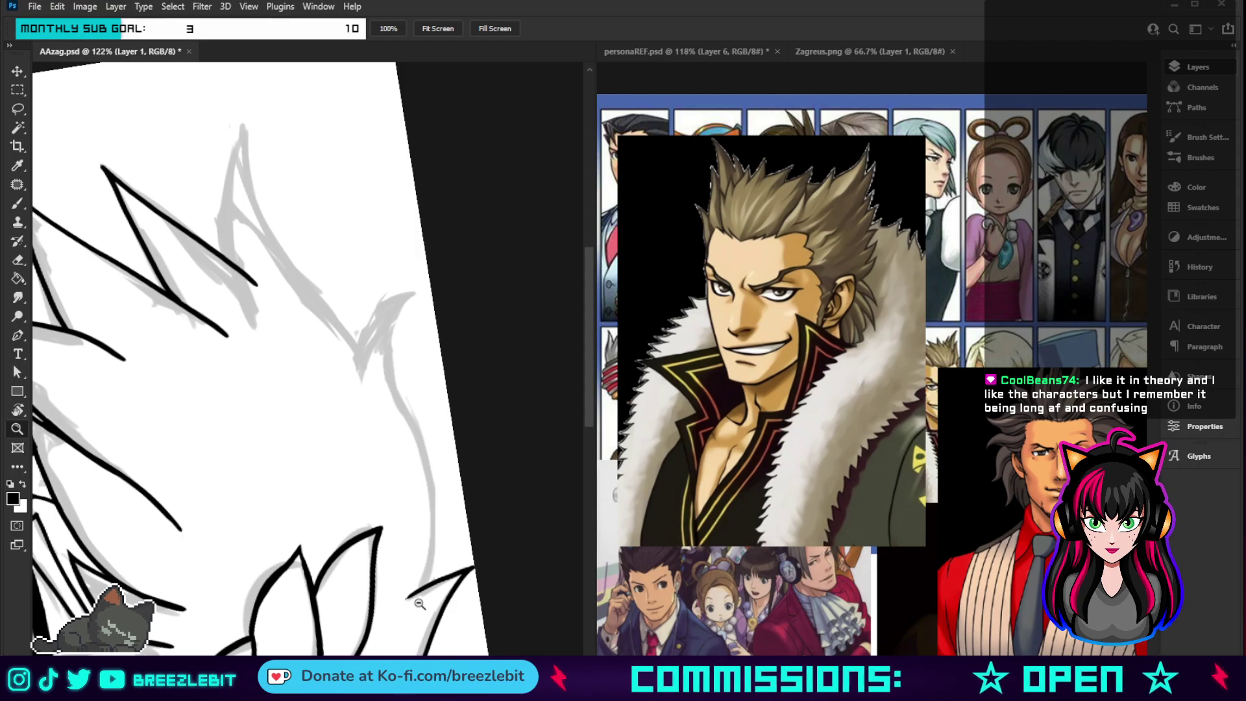
key(b)
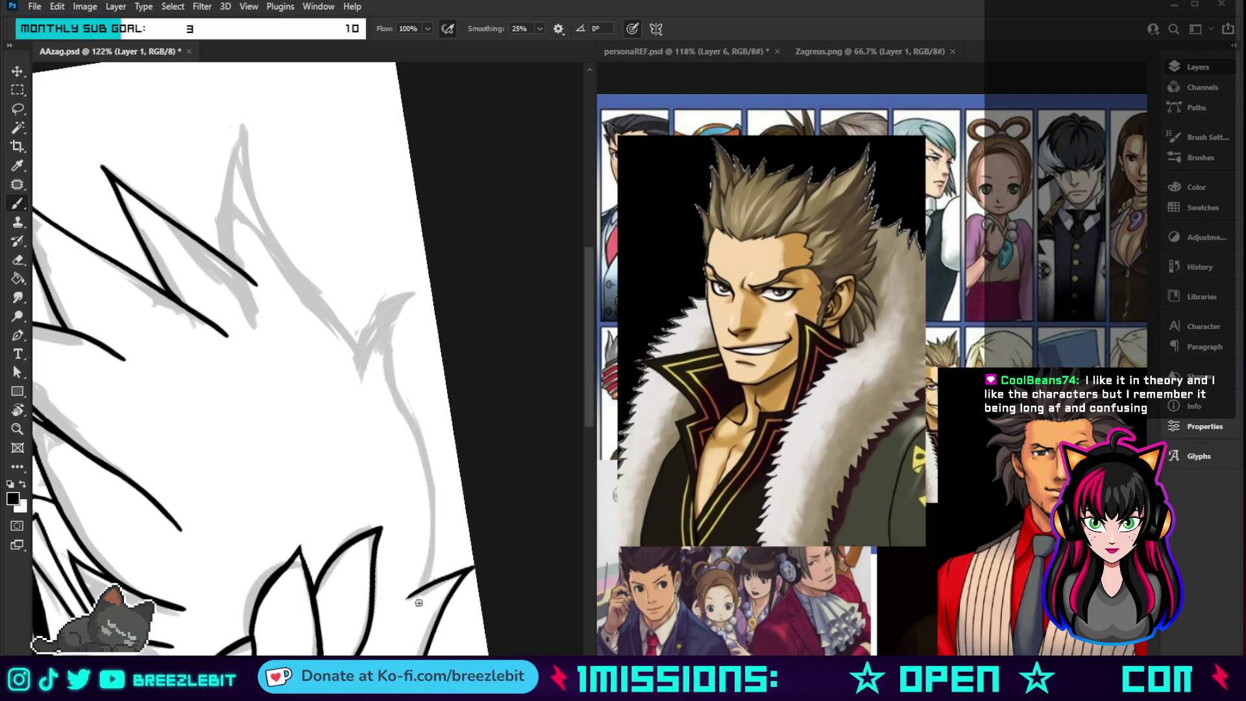
mouse_move(415, 286)
mouse_down()
mouse_move(383, 363)
mouse_move(430, 493)
mouse_move(425, 568)
mouse_move(405, 603)
mouse_up()
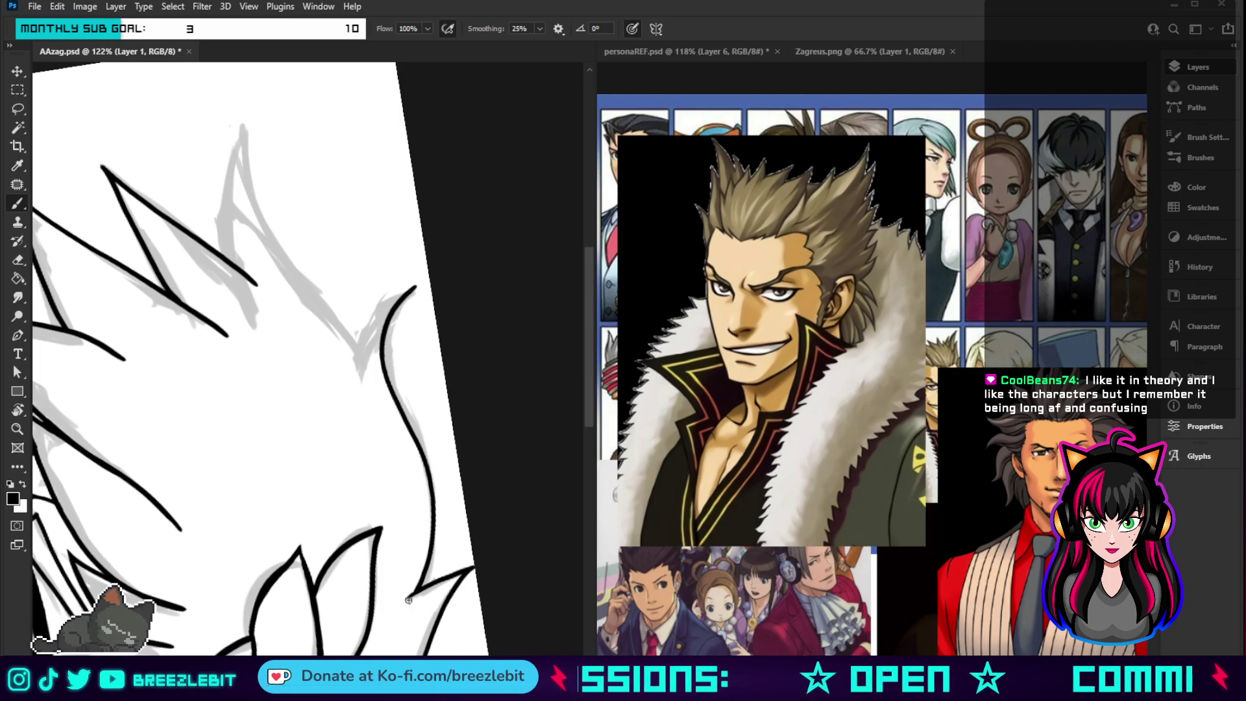
drag(416, 286, 352, 367)
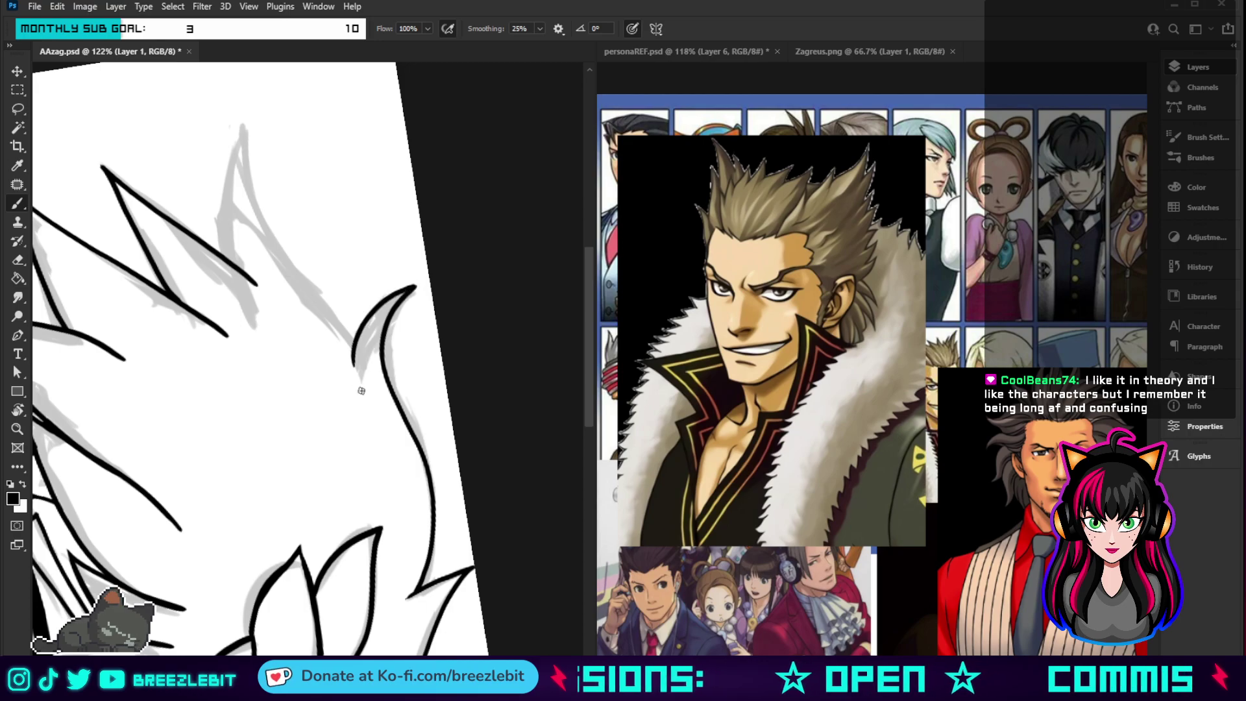
- Ink the long pointed lock beyond the curled tuft, curving its lower edge to meet the fringe lock below
mouse_move(242, 113)
mouse_down()
mouse_move(250, 199)
mouse_move(348, 352)
mouse_up()
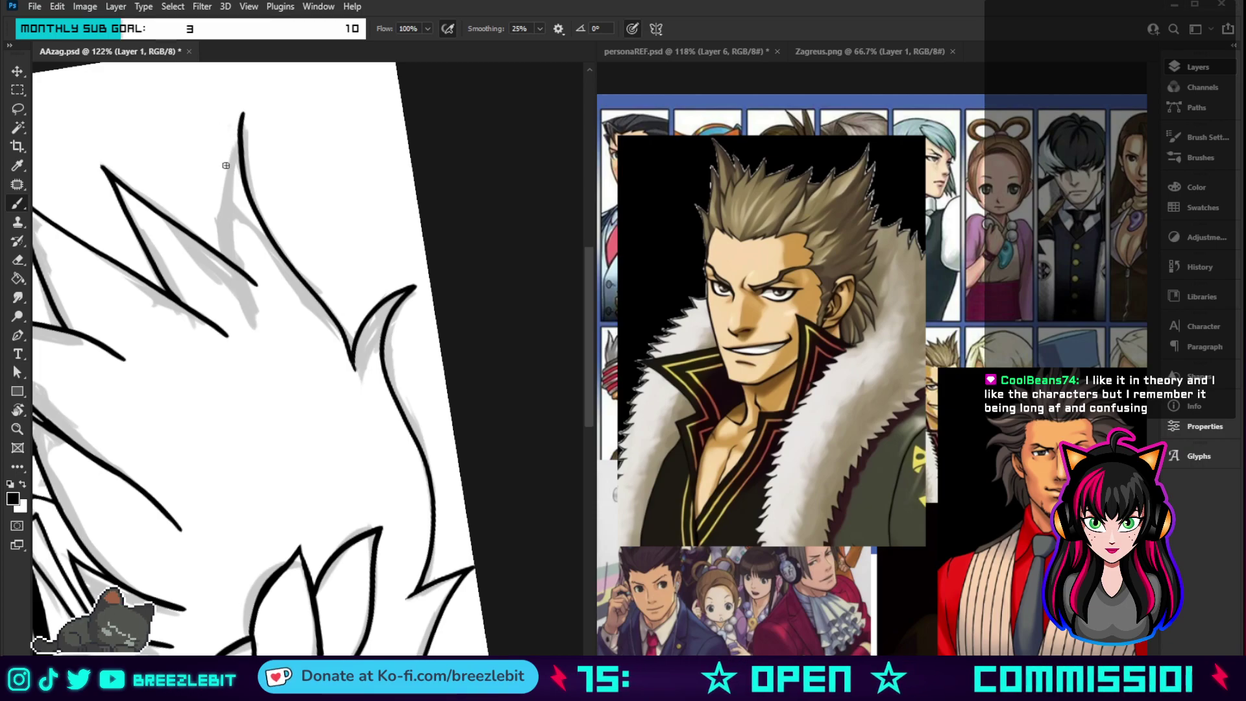
drag(241, 113, 229, 143)
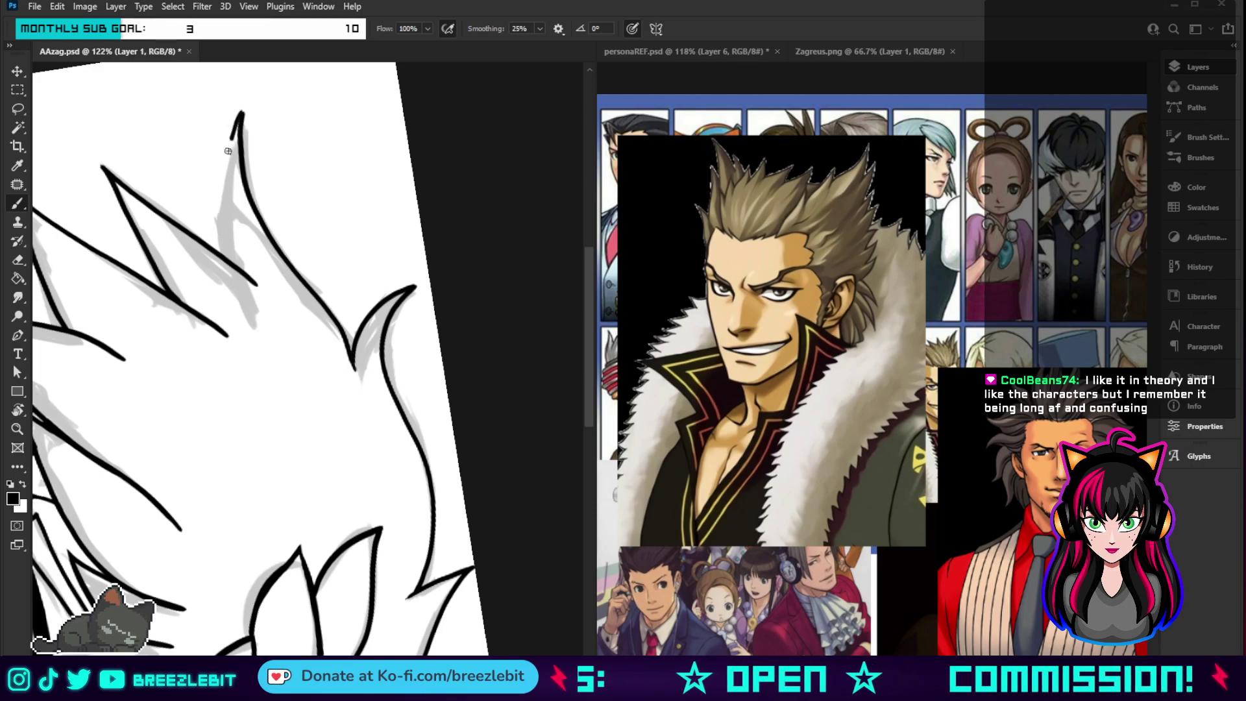
key(ctrl+z)
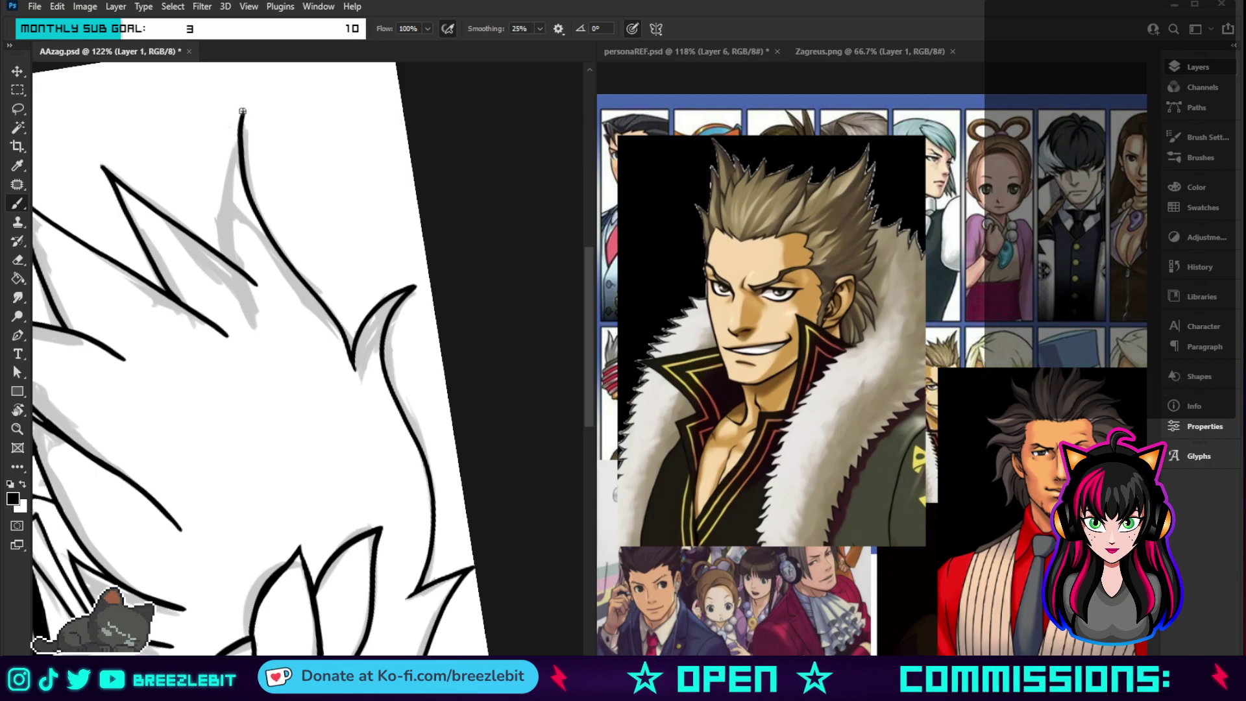
drag(242, 111, 233, 261)
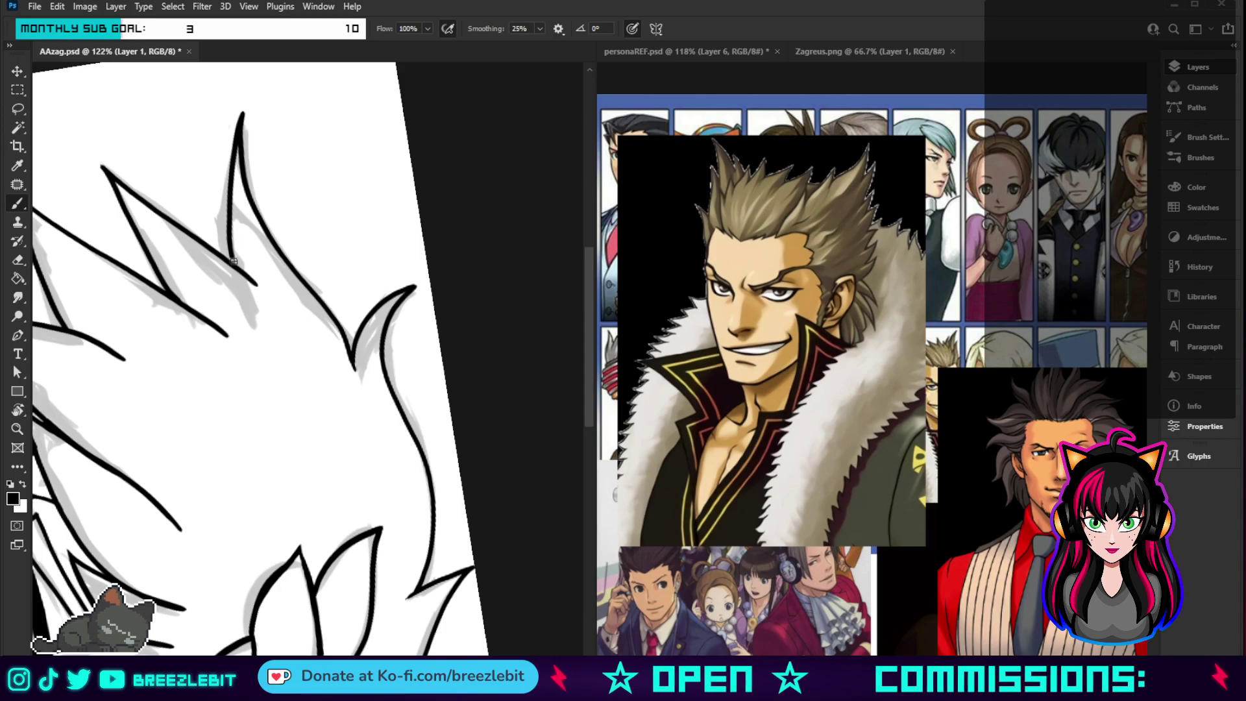
key(ctrl+z)
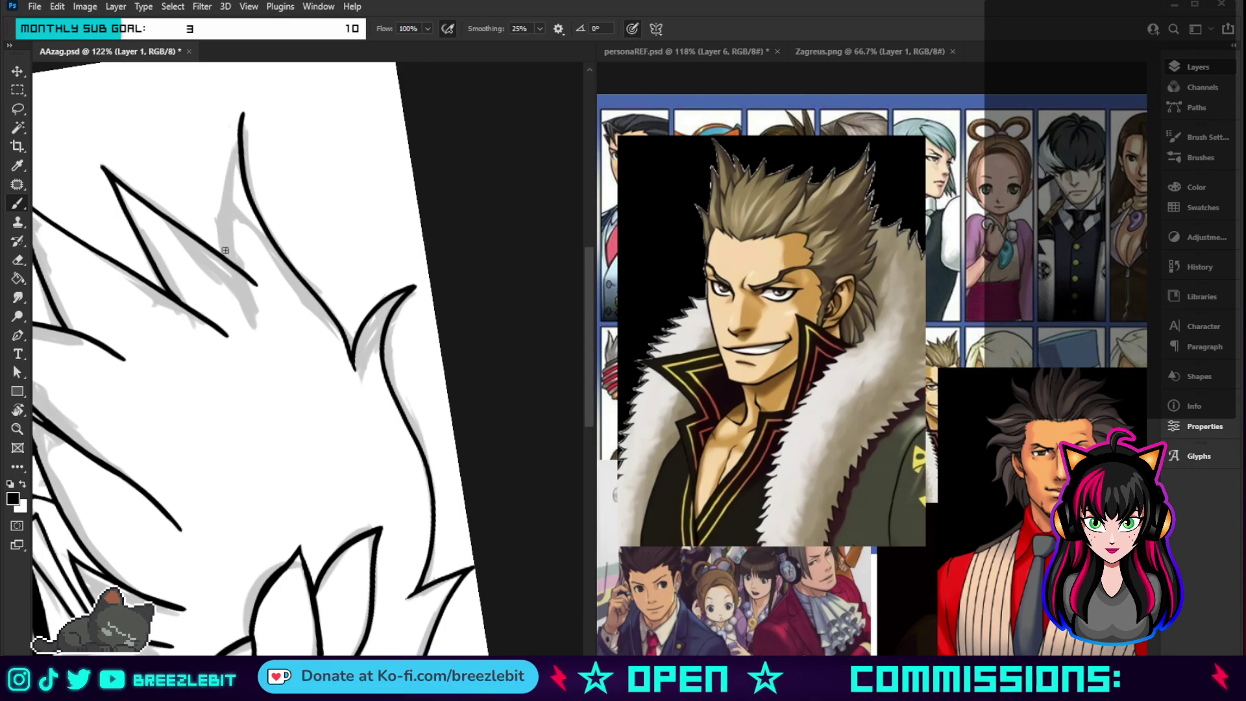
drag(241, 116, 220, 256)
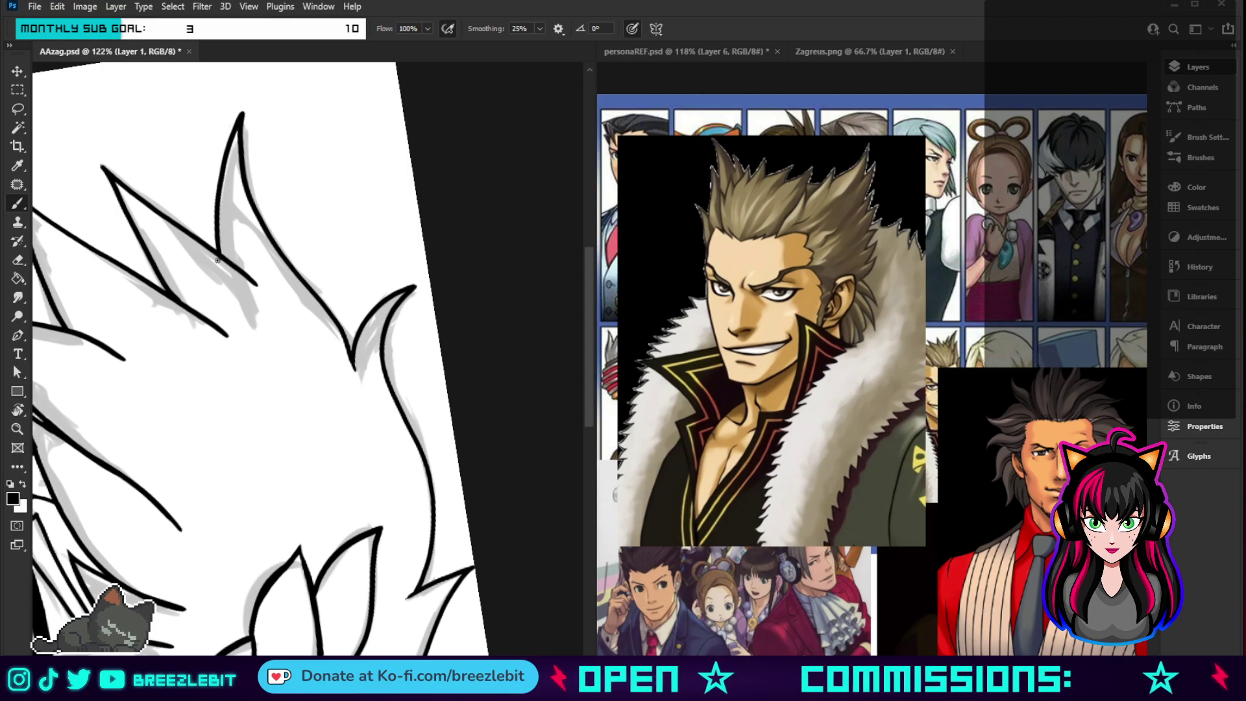
key(Escape)
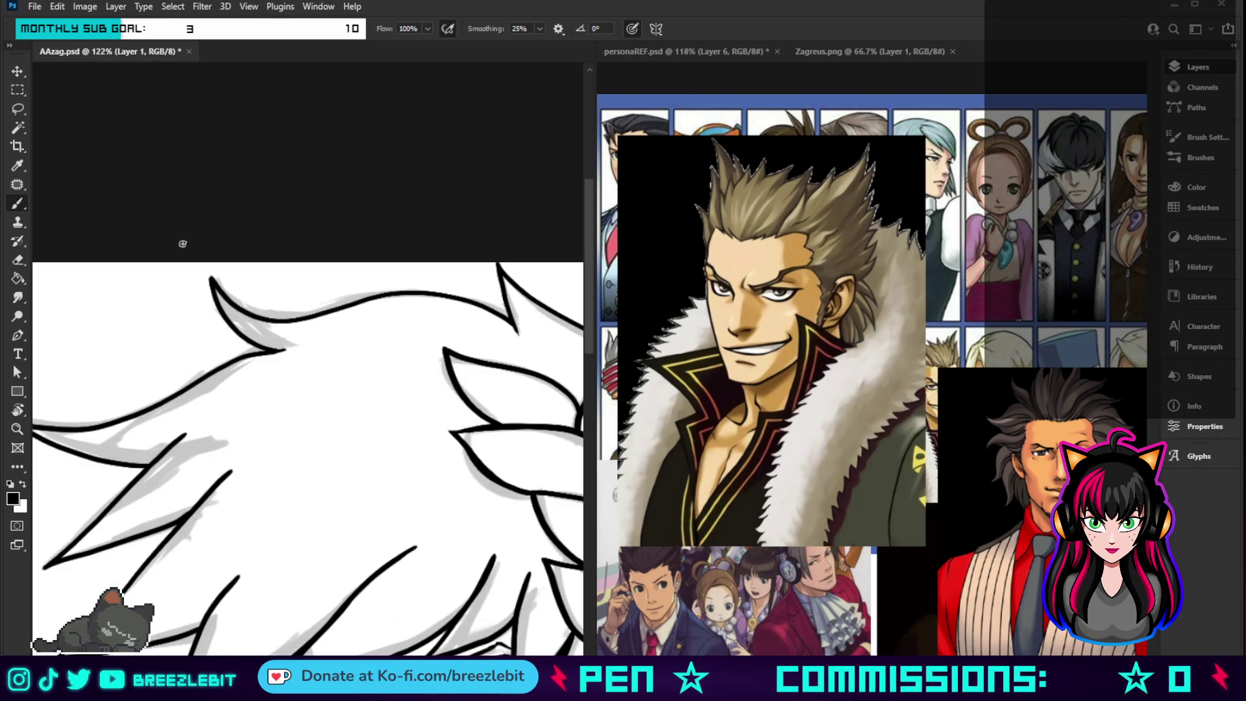
- Try adding a close-up portrait of the black-haired character with the white streak to the personaREF sheet as a reference
key(z)
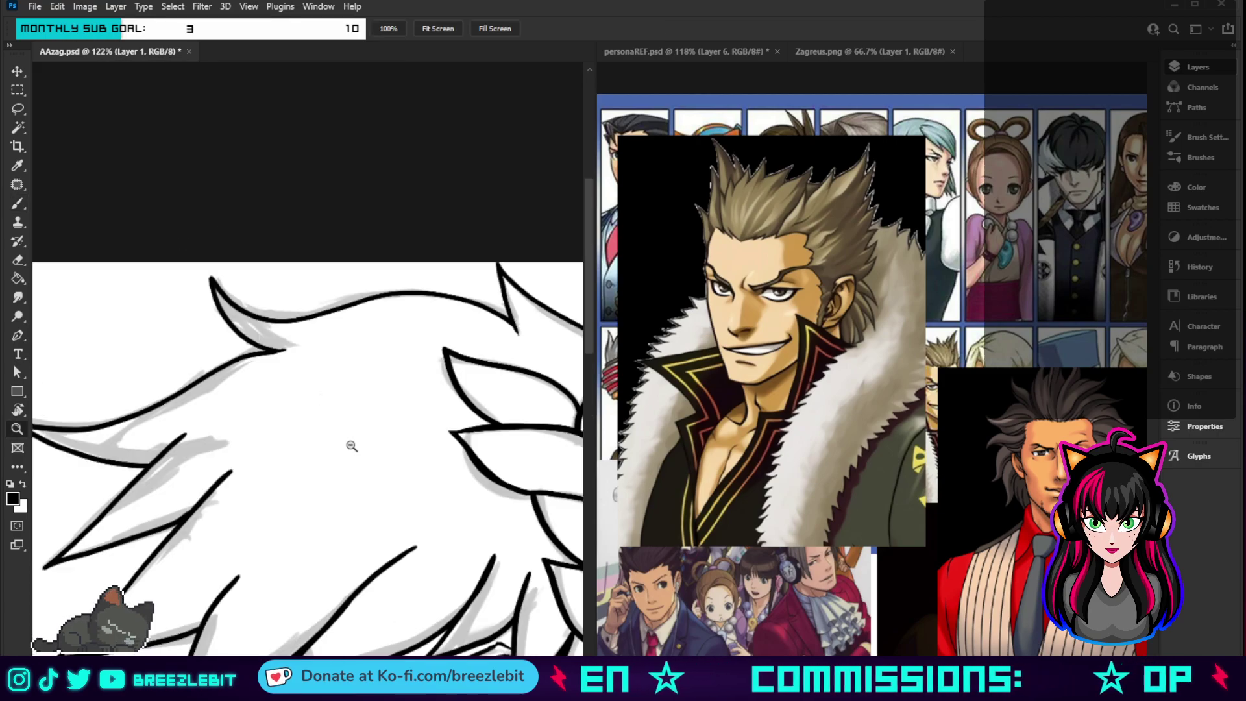
drag(347, 481, 284, 405)
key(space)
drag(294, 474, 269, 479)
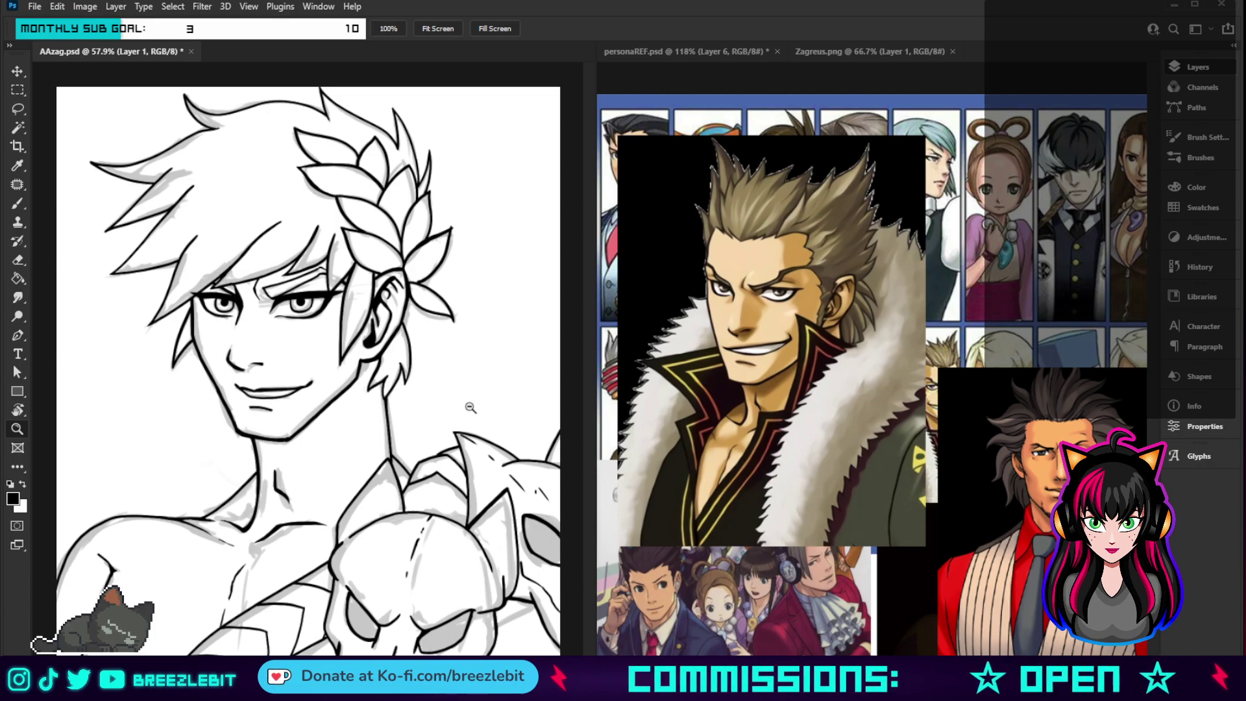
click(1011, 172)
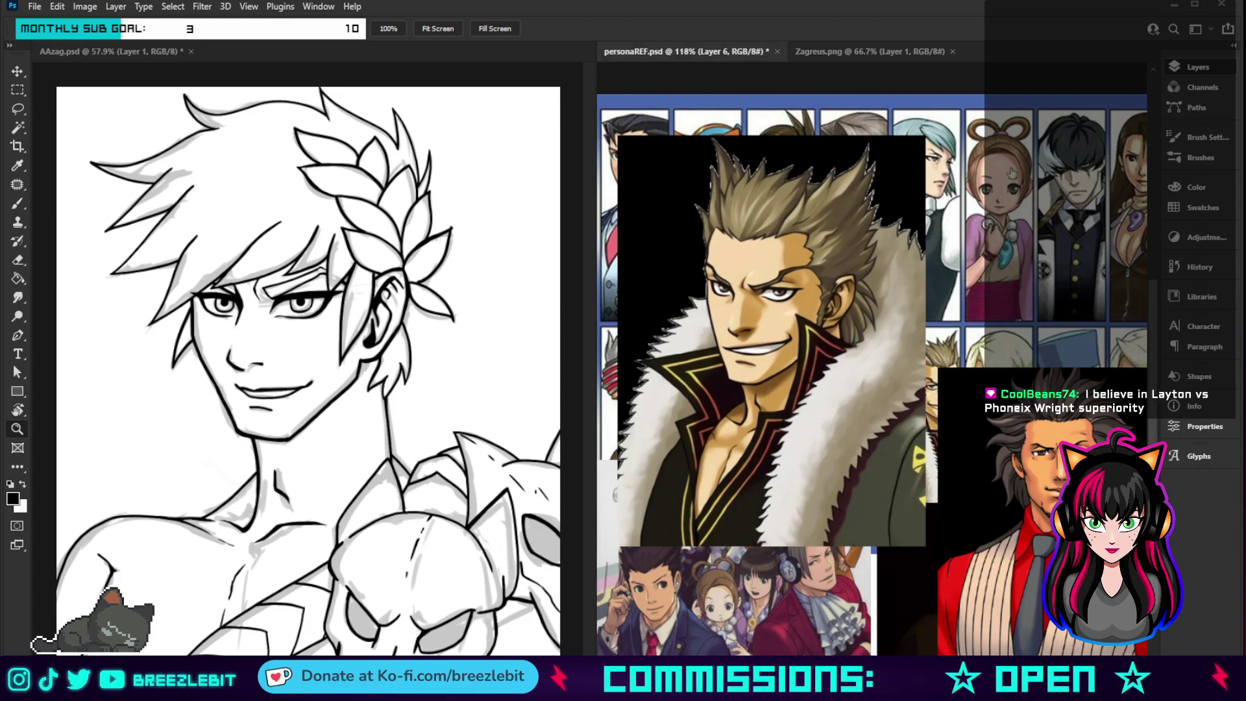
key(ctrl+v)
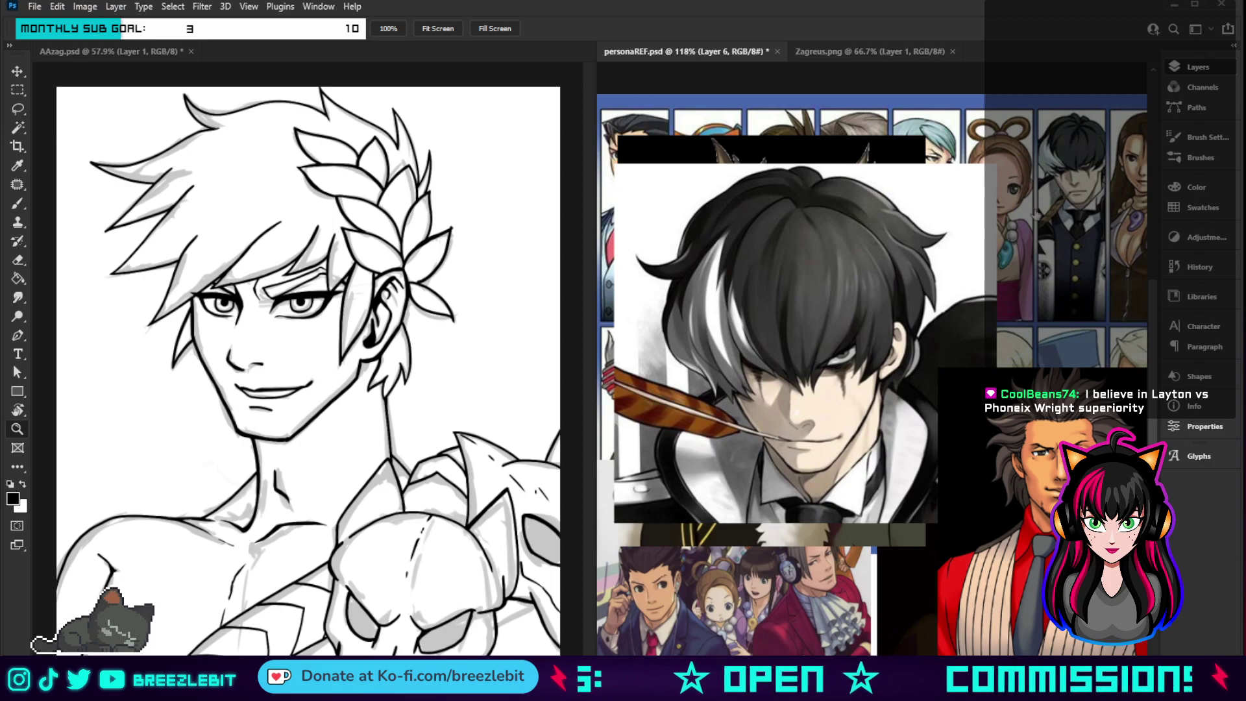
click(1002, 184)
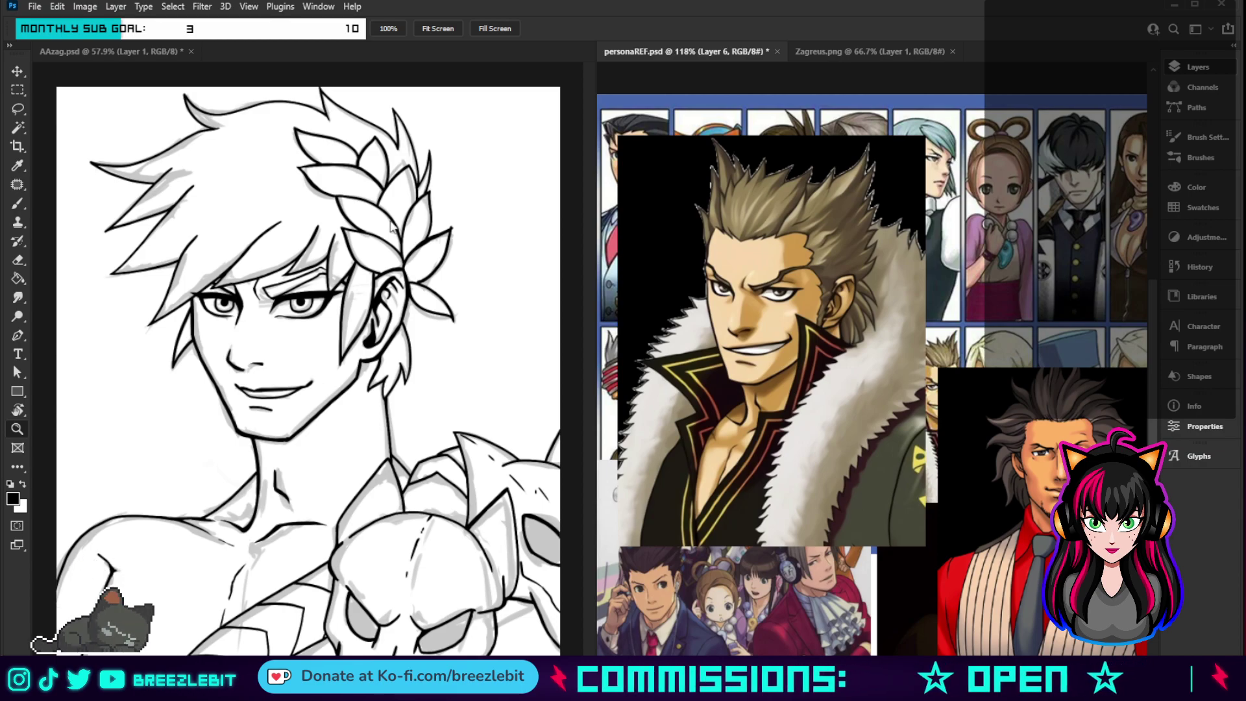
- Compare the whole inked portrait at reduced size with the Ace Attorney reference sheet, and bring up the Zagreus.png character reference
alt+click(371, 322)
alt+click(370, 322)
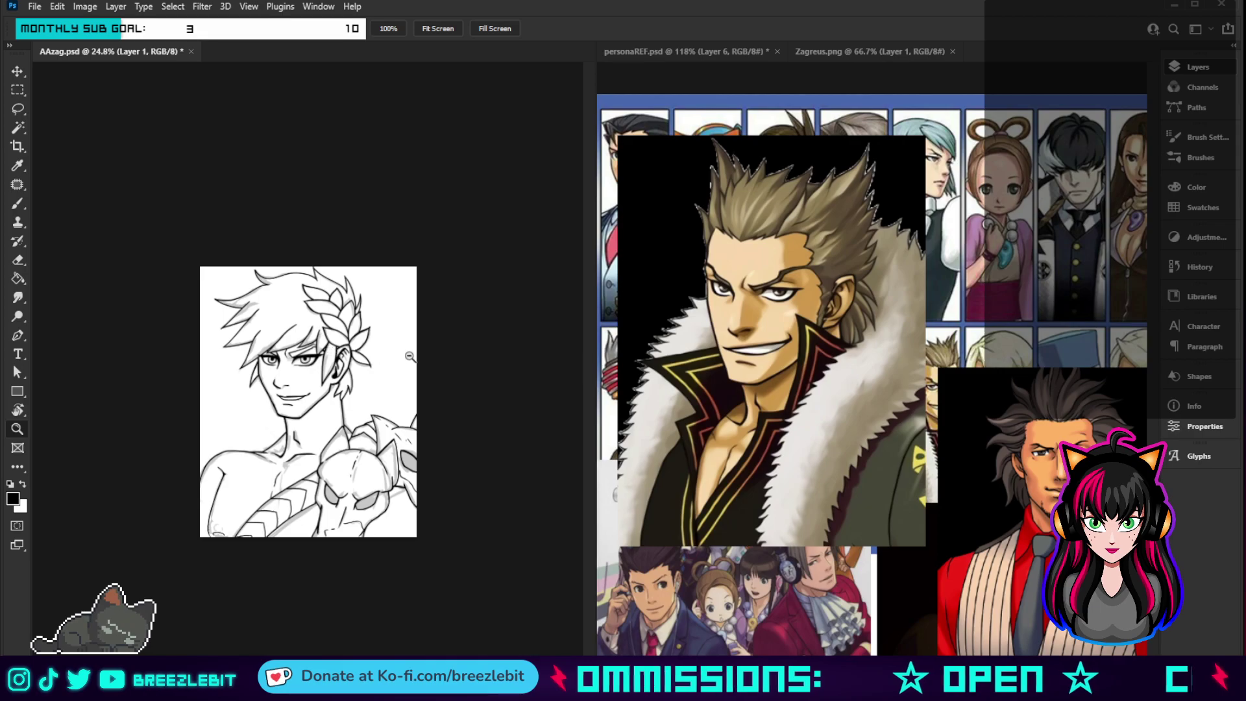
alt+click(684, 393)
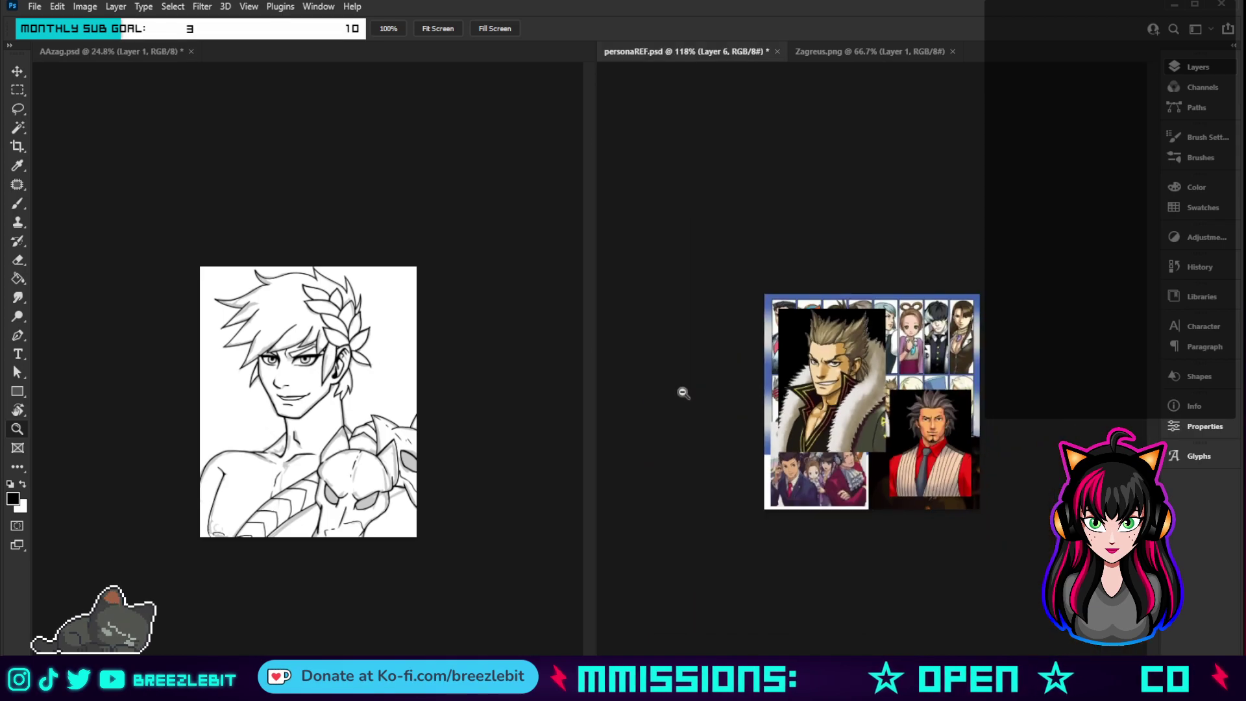
drag(684, 392, 726, 392)
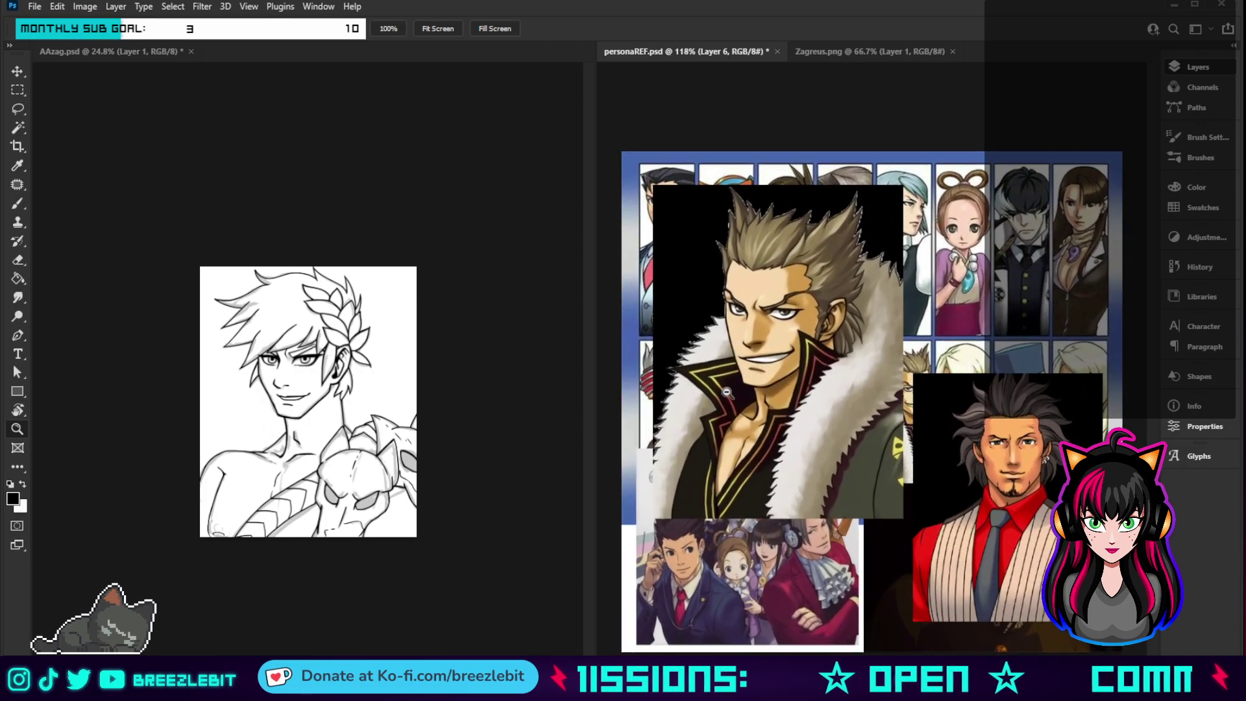
drag(445, 396, 480, 400)
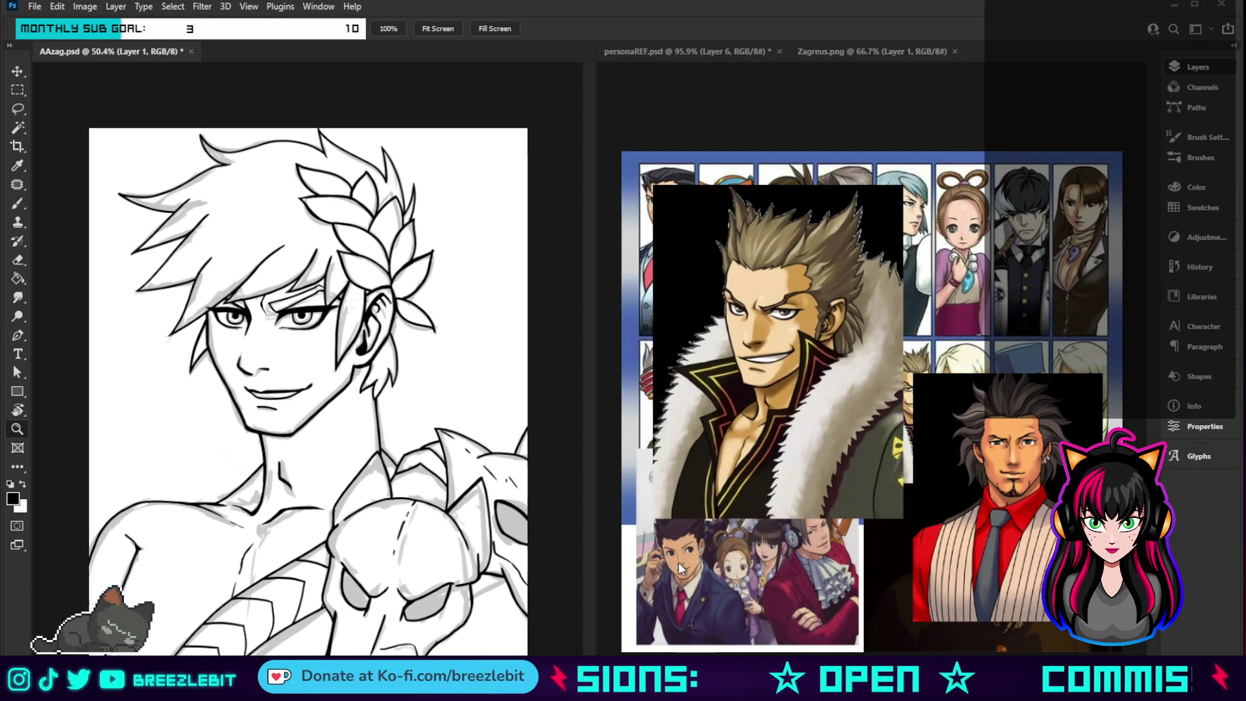
drag(444, 408, 454, 408)
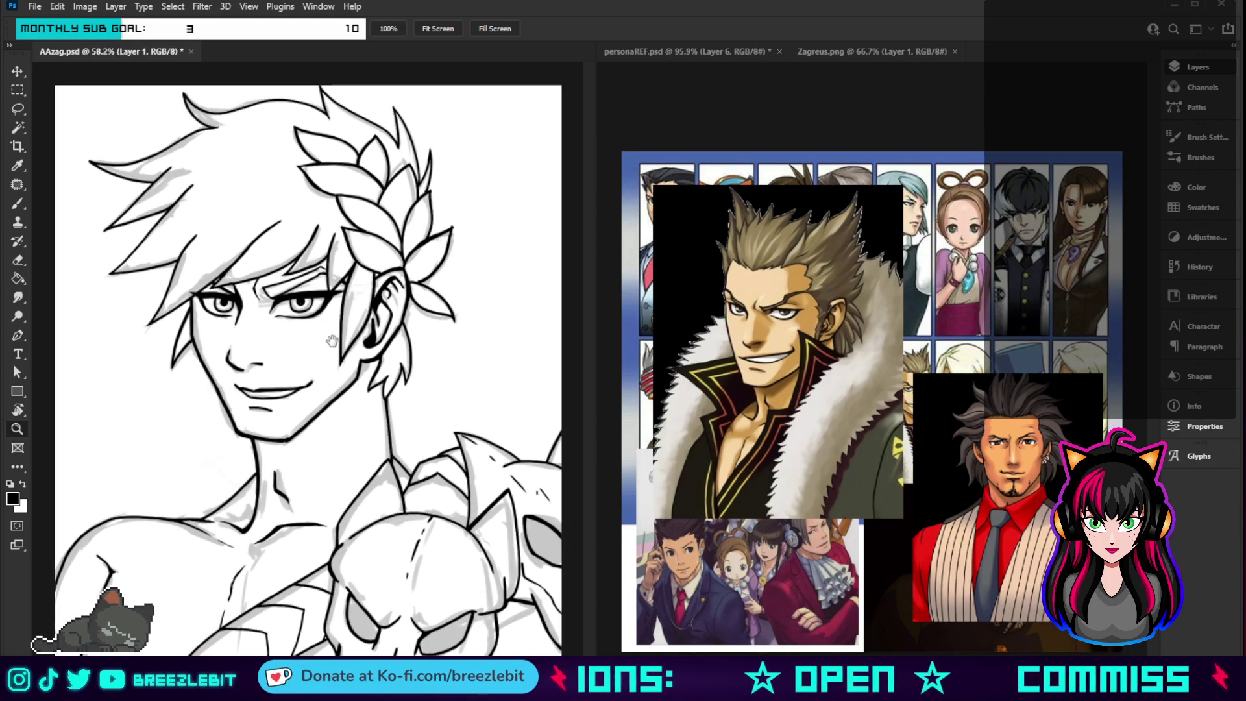
key(ctrl+minus)
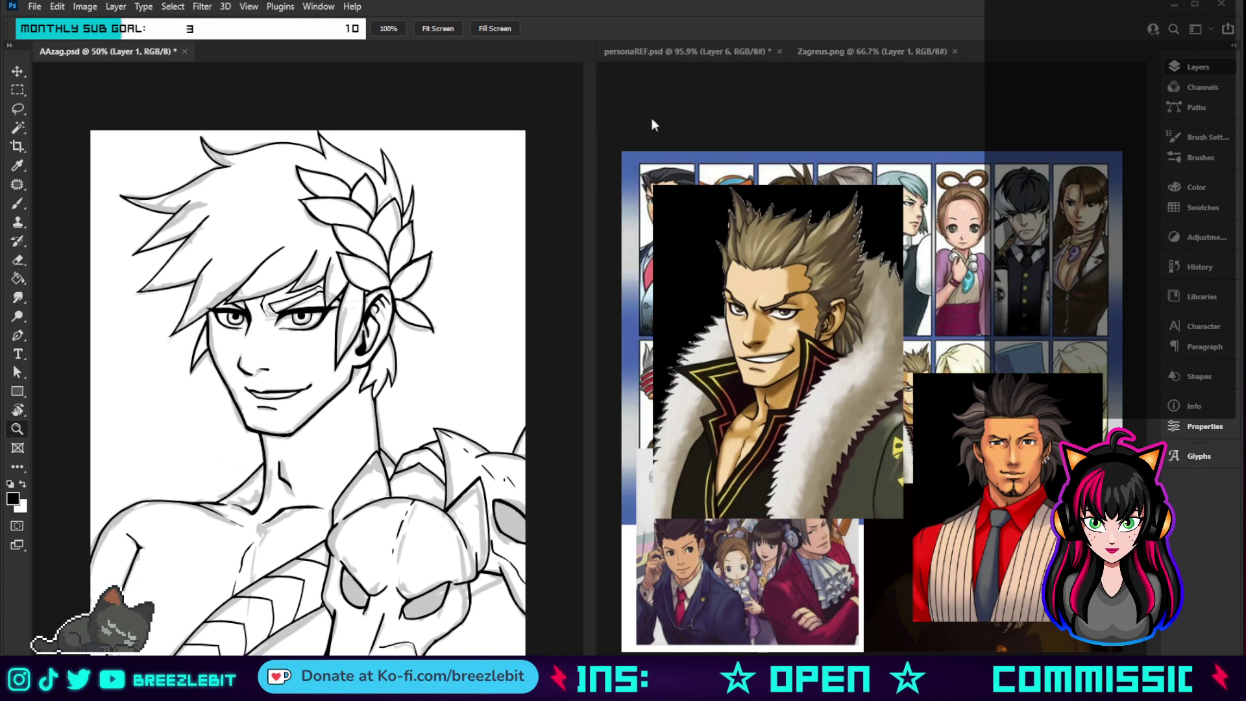
click(652, 53)
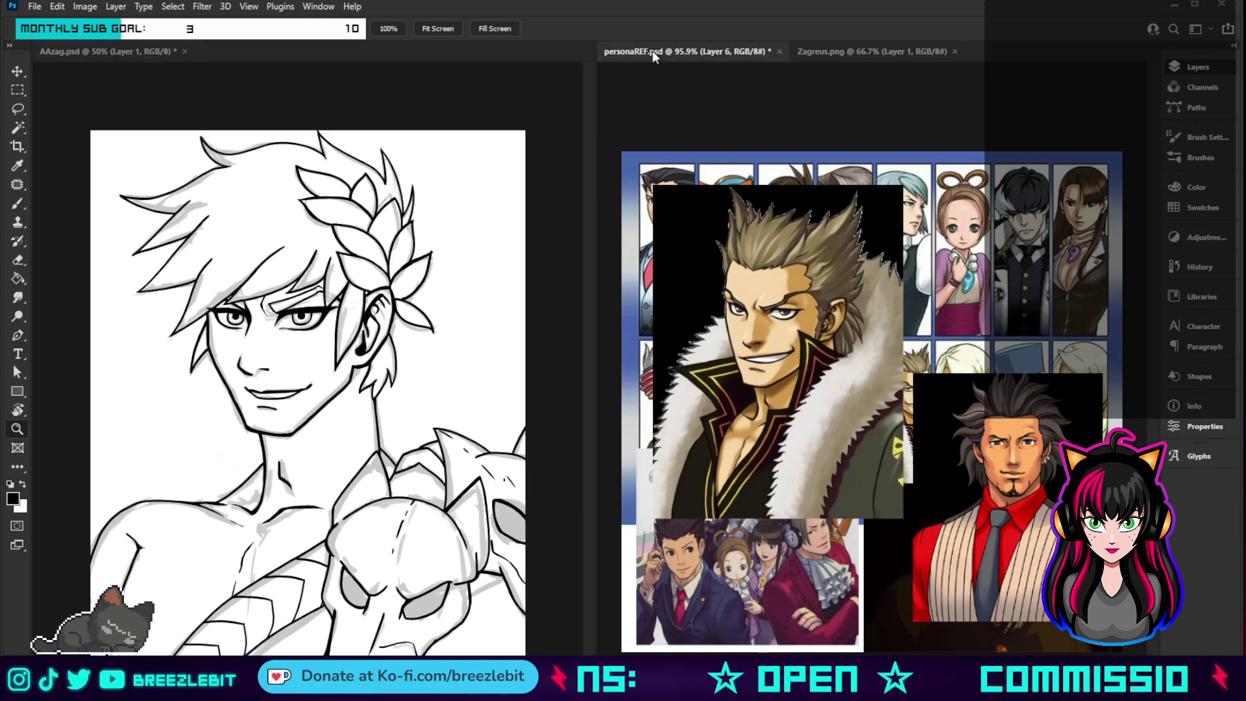
click(828, 51)
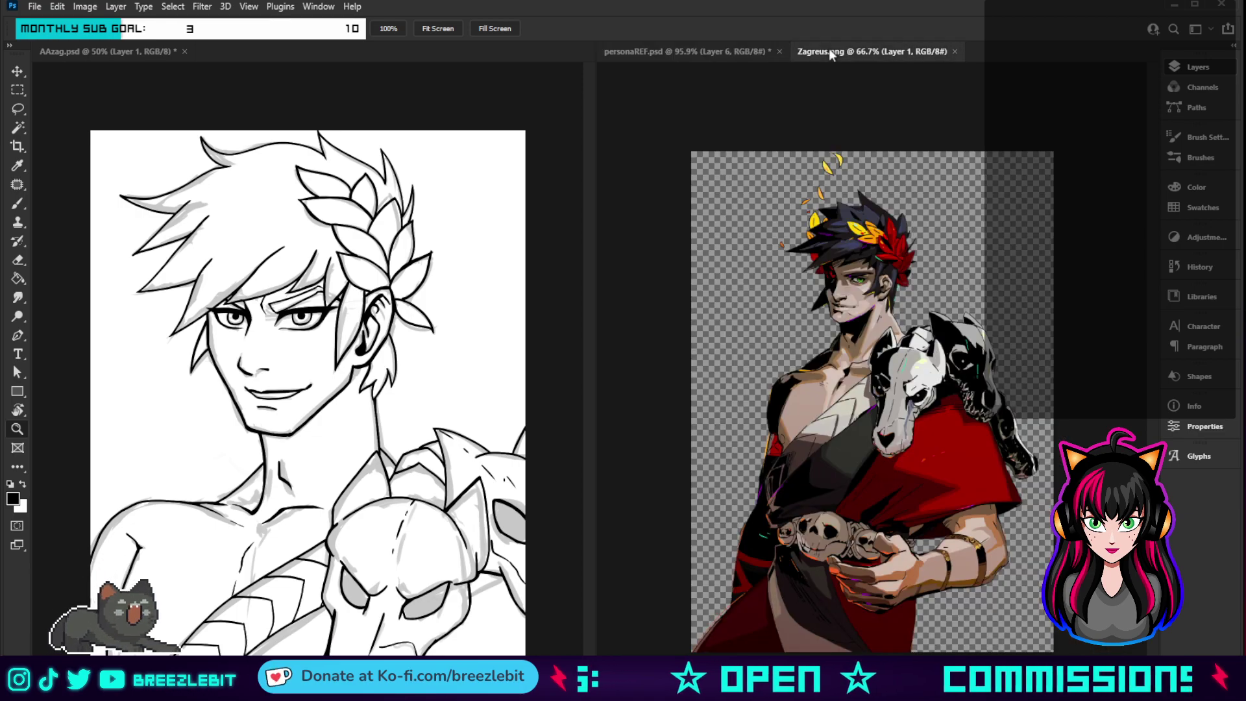
- Compare the inked portrait with the spiky-haired and red-shirted men on the personaREF sheet, and check the Zagreus.png reference
click(720, 52)
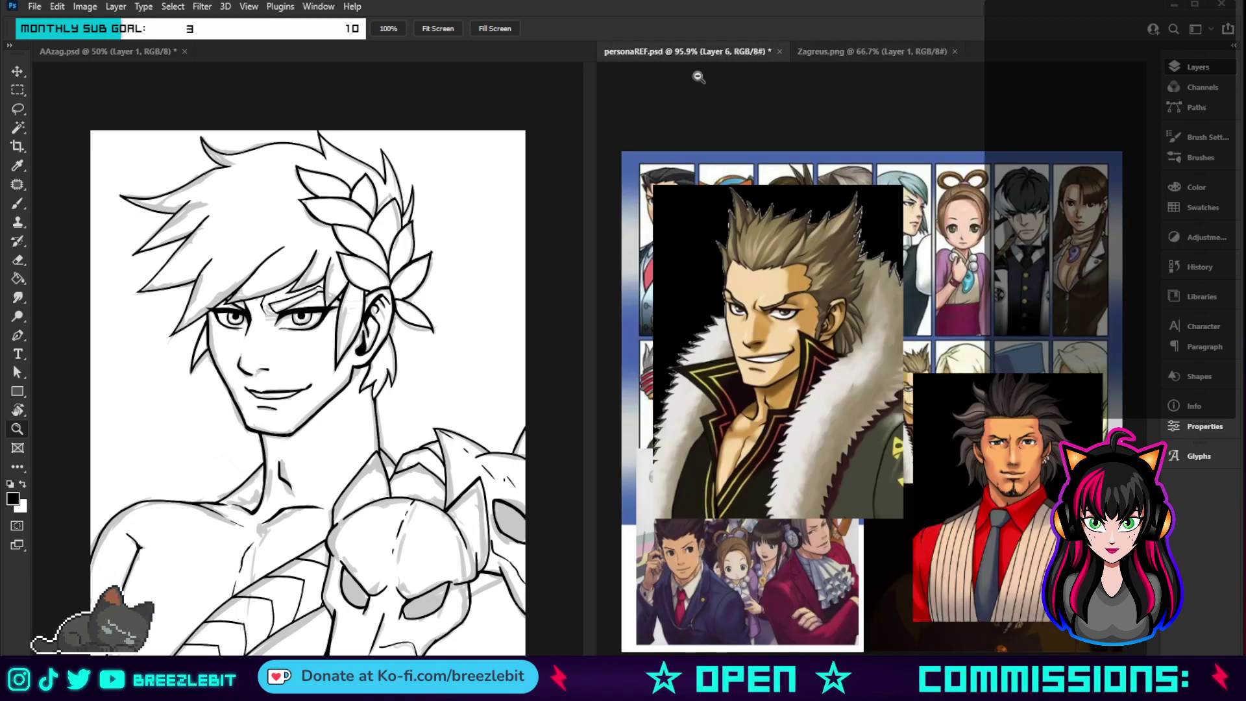
click(276, 329)
drag(297, 339, 321, 346)
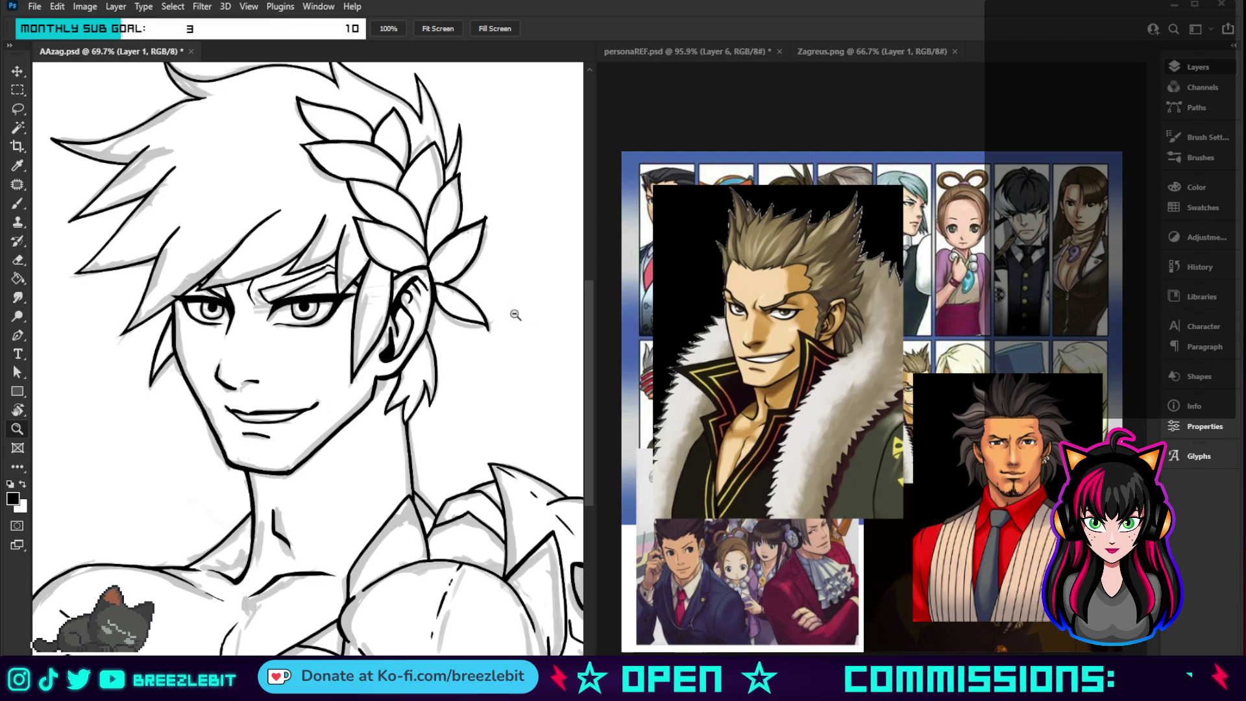
alt+click(470, 325)
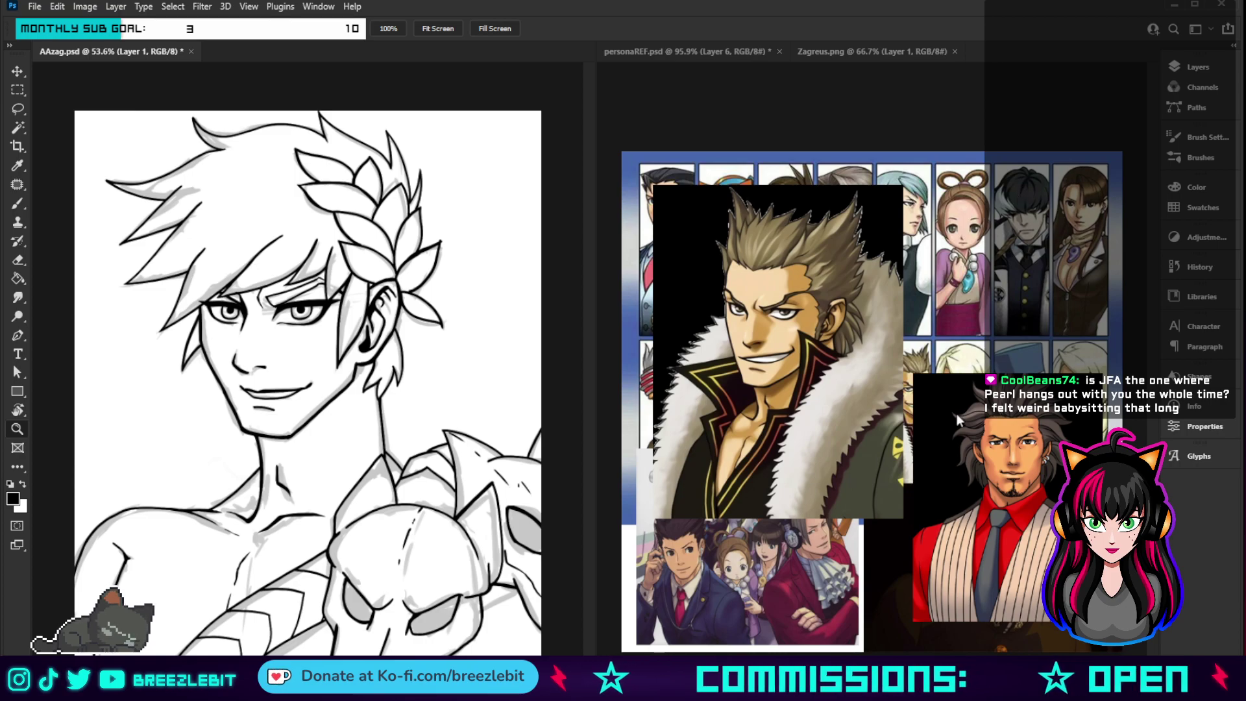
click(981, 462)
drag(993, 465, 1020, 485)
drag(1036, 426, 947, 439)
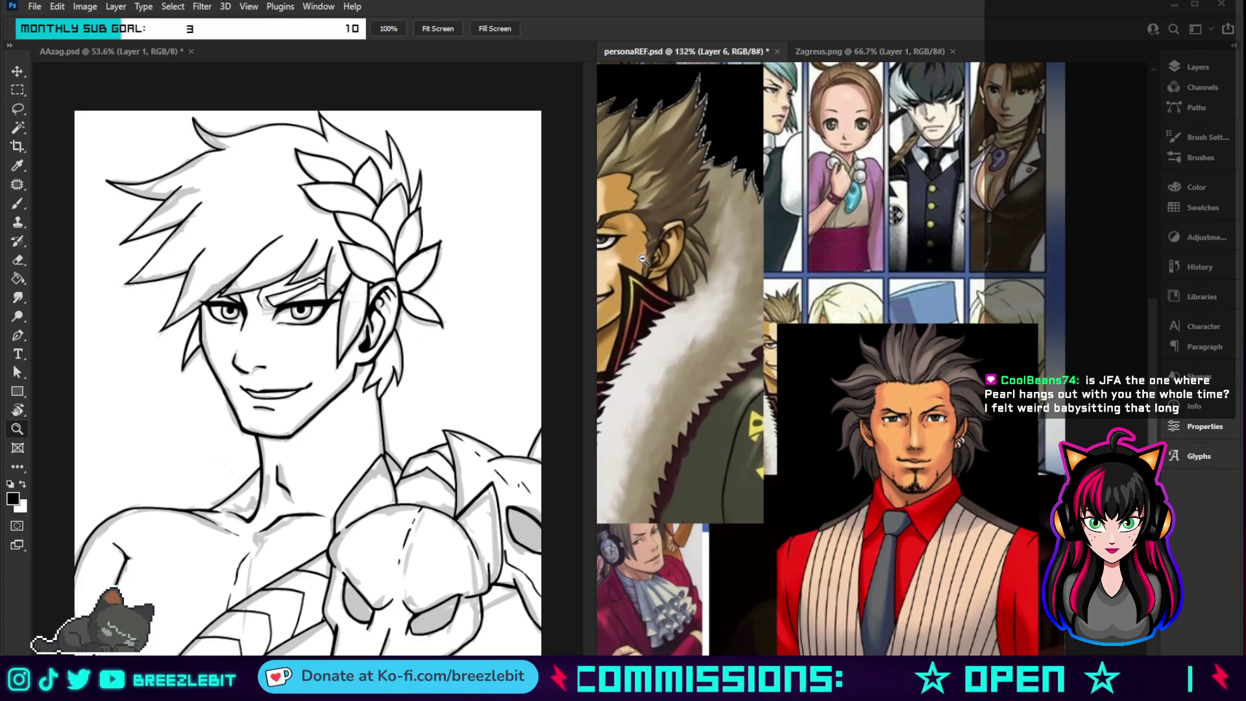
drag(651, 267, 807, 403)
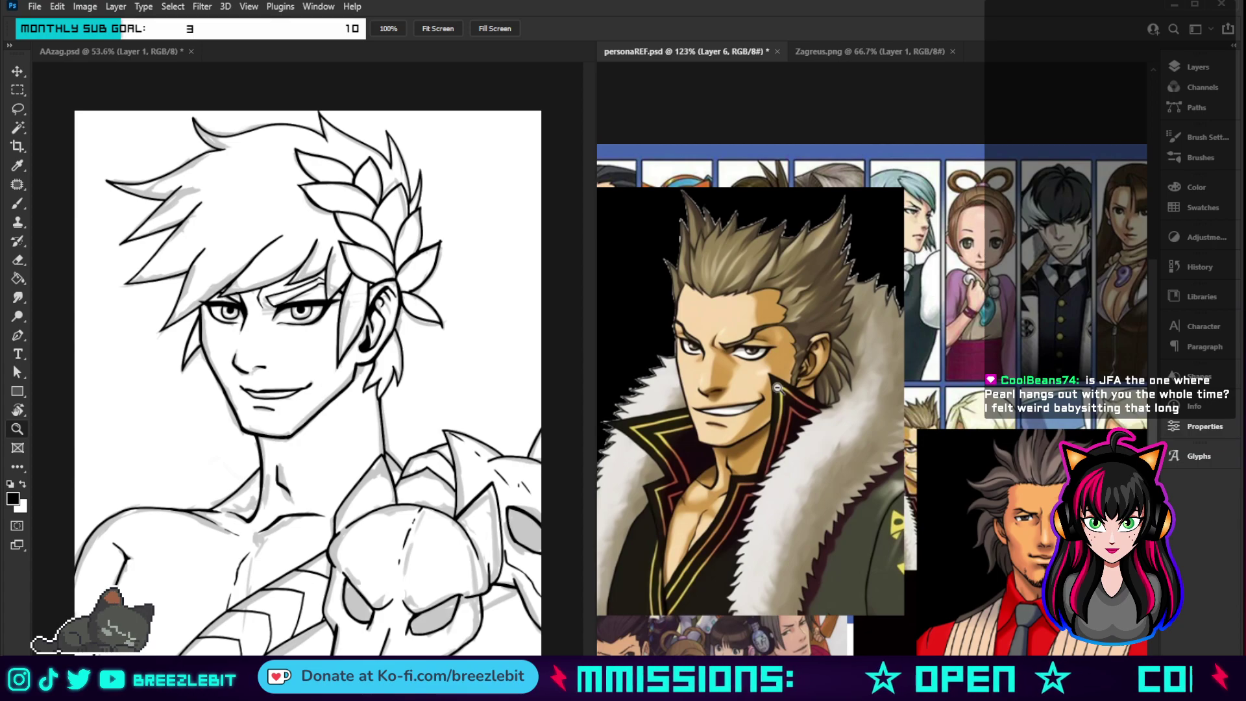
click(870, 53)
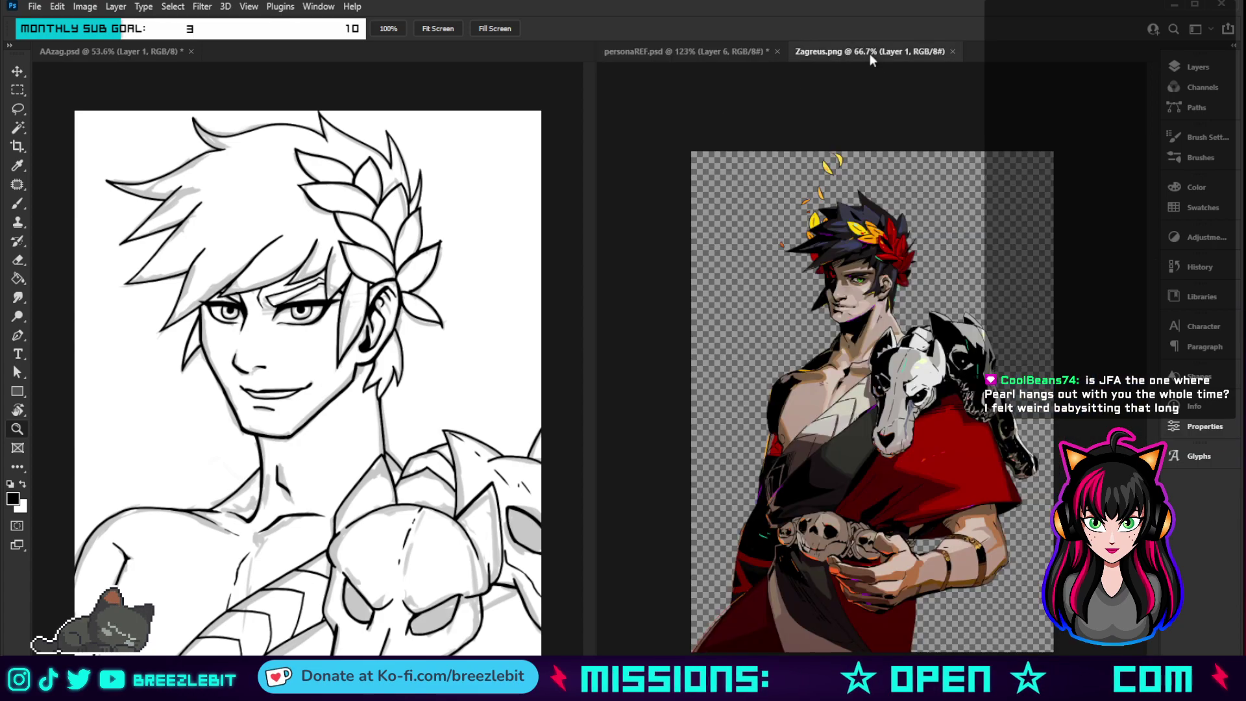
click(706, 53)
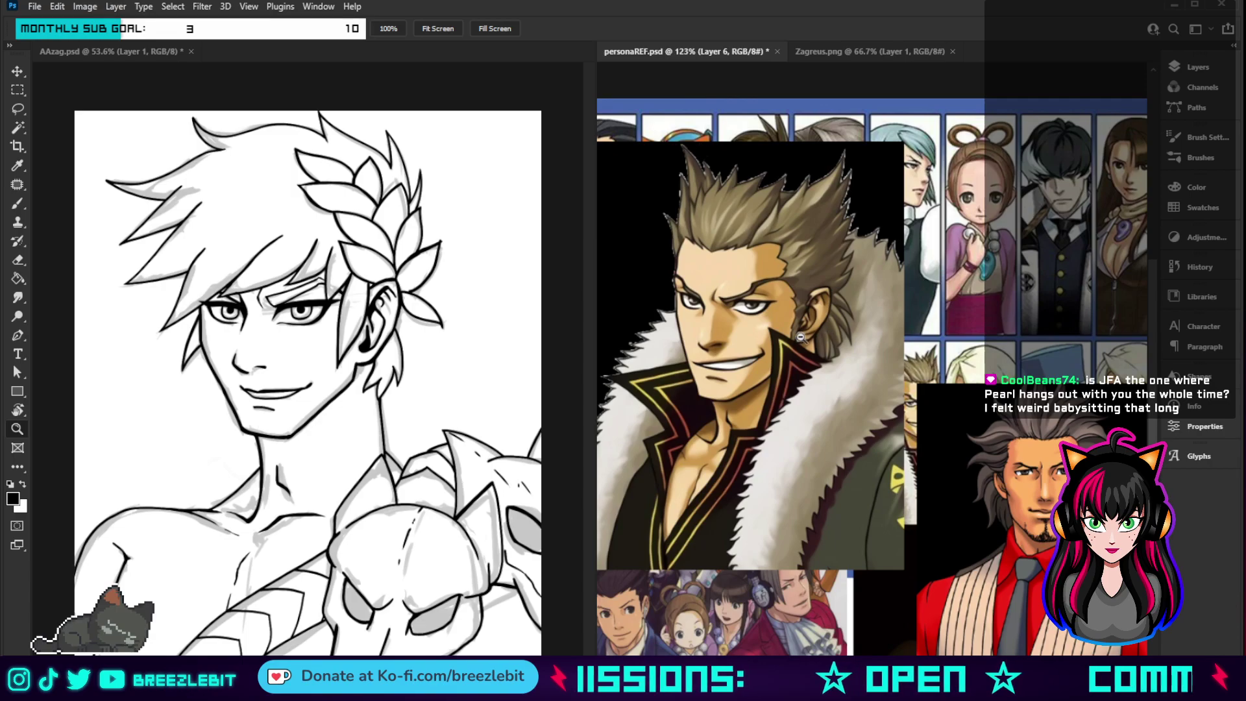
- Sample the skin tone from the spiky-haired man's forehead and cheek as the painting colour
key(i)
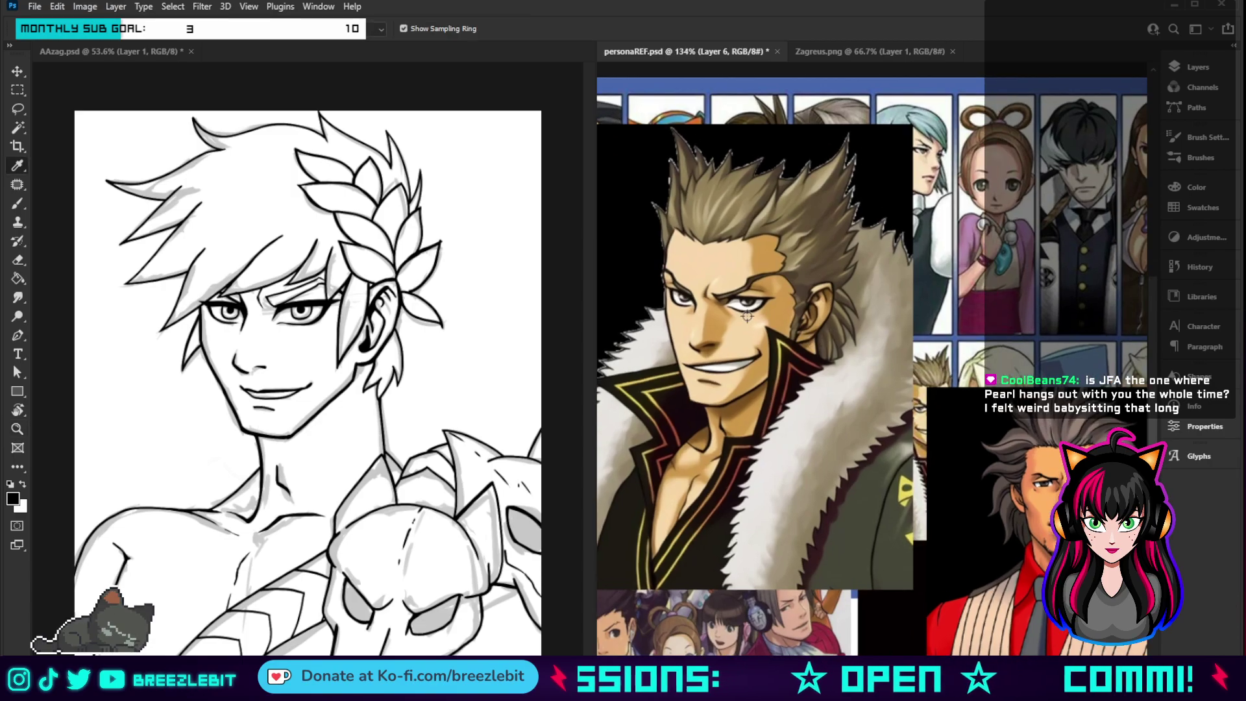
click(719, 263)
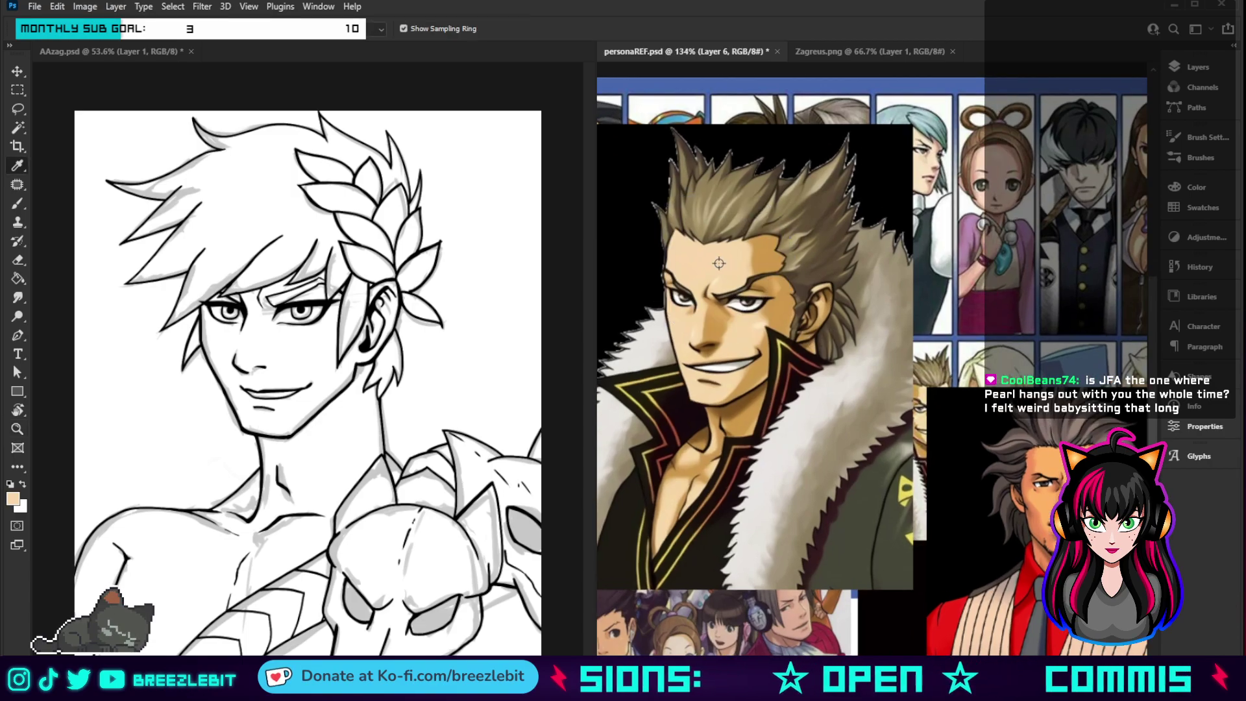
click(734, 338)
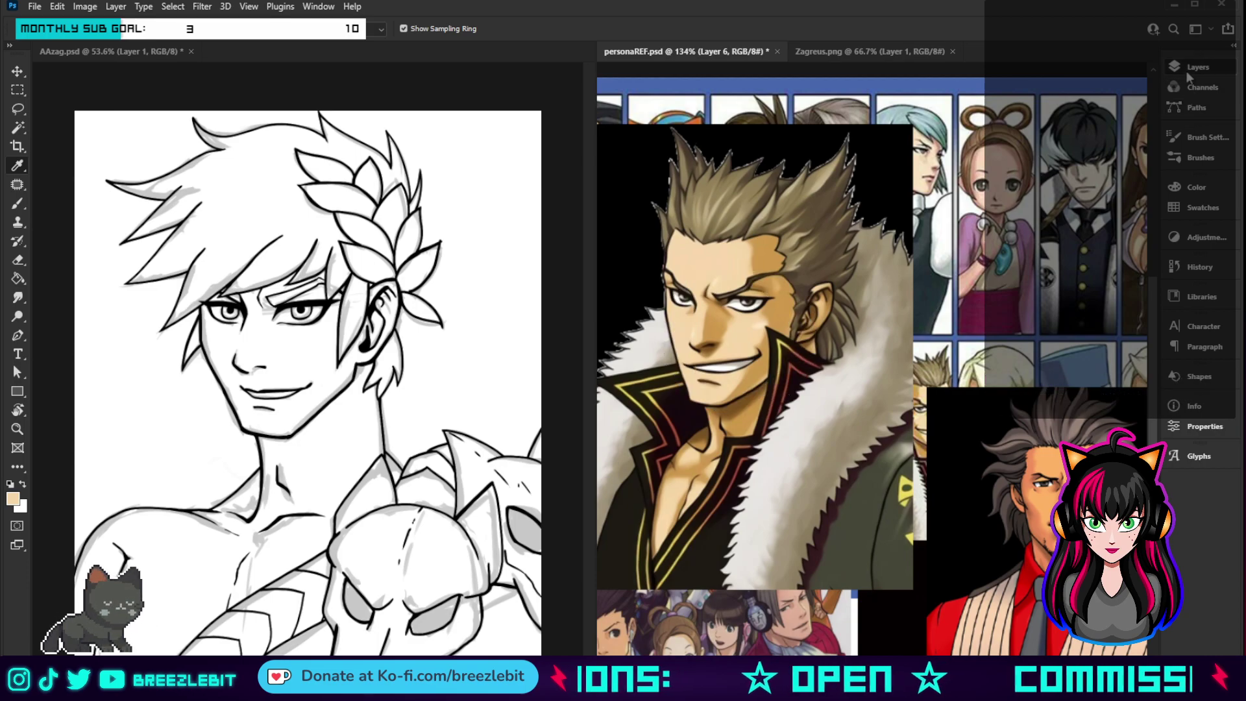
click(967, 293)
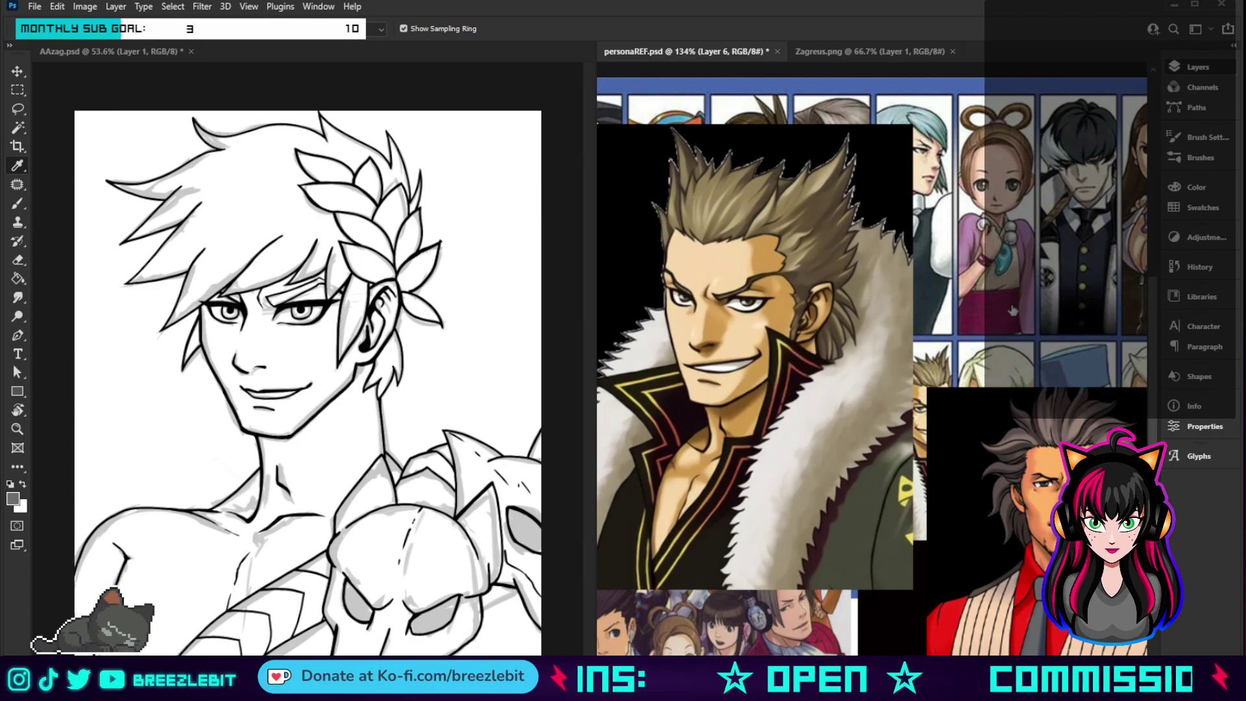
- Make Layer 2 of AAzag.psd active and set up a larger brush with 15% smoothing
key(ctrl+Tab)
click(1075, 224)
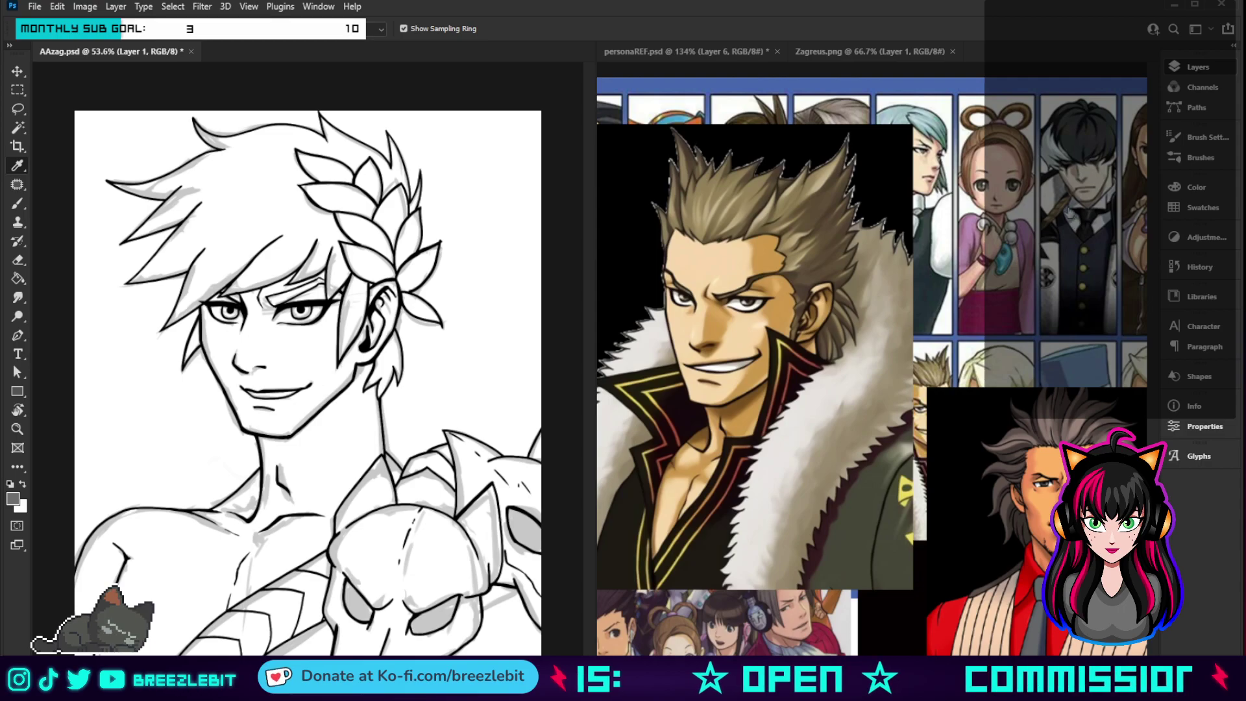
key(alt+bracketright)
key(alt+bracketright)
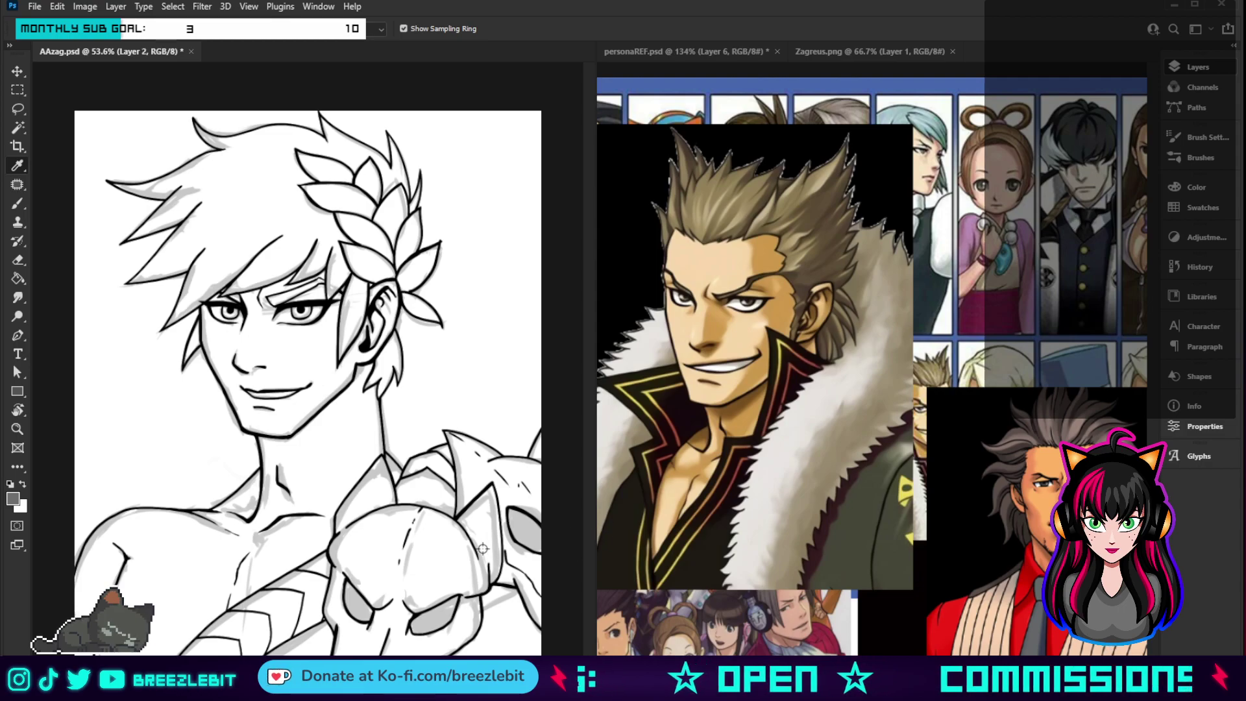
key(b)
key(bracketright)
key(bracketright)
key(bracketright)
key(bracketright)
key(bracketright)
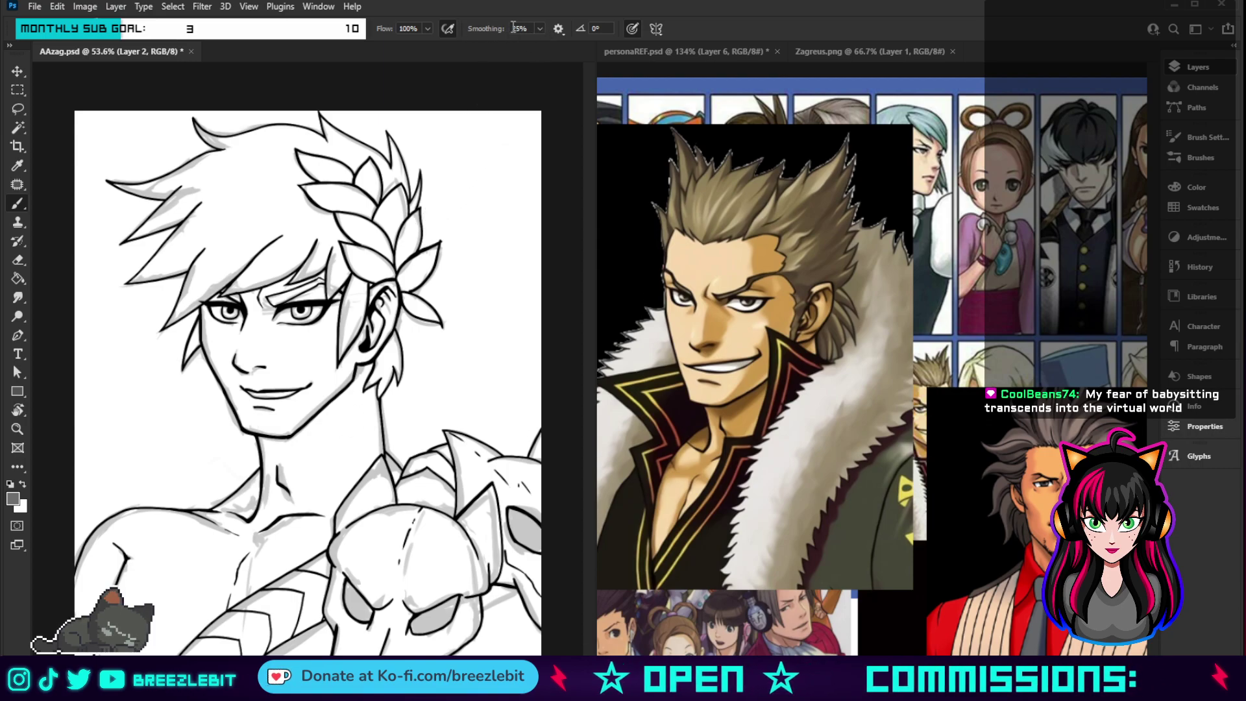
click(493, 30)
text(15)
key(Return)
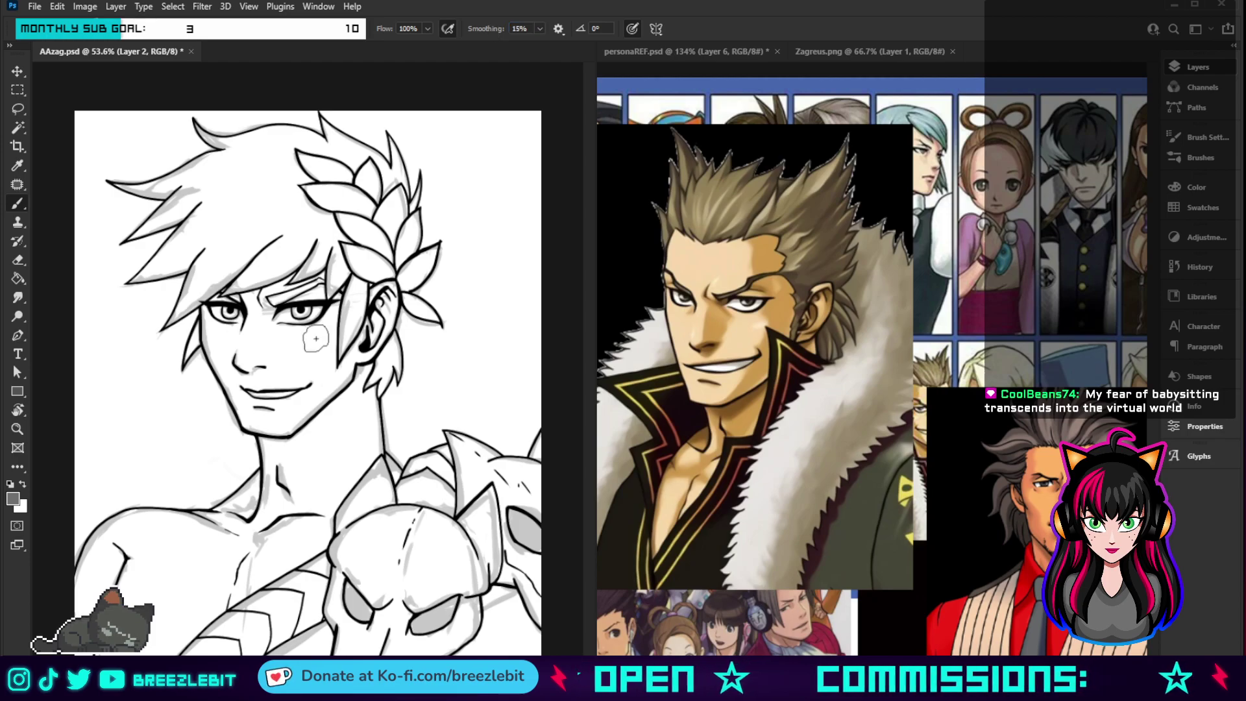
mouse_move(387, 289)
mouse_down()
mouse_move(382, 322)
mouse_move(375, 286)
mouse_up()
key(ctrl+z)
key(ctrl+z)
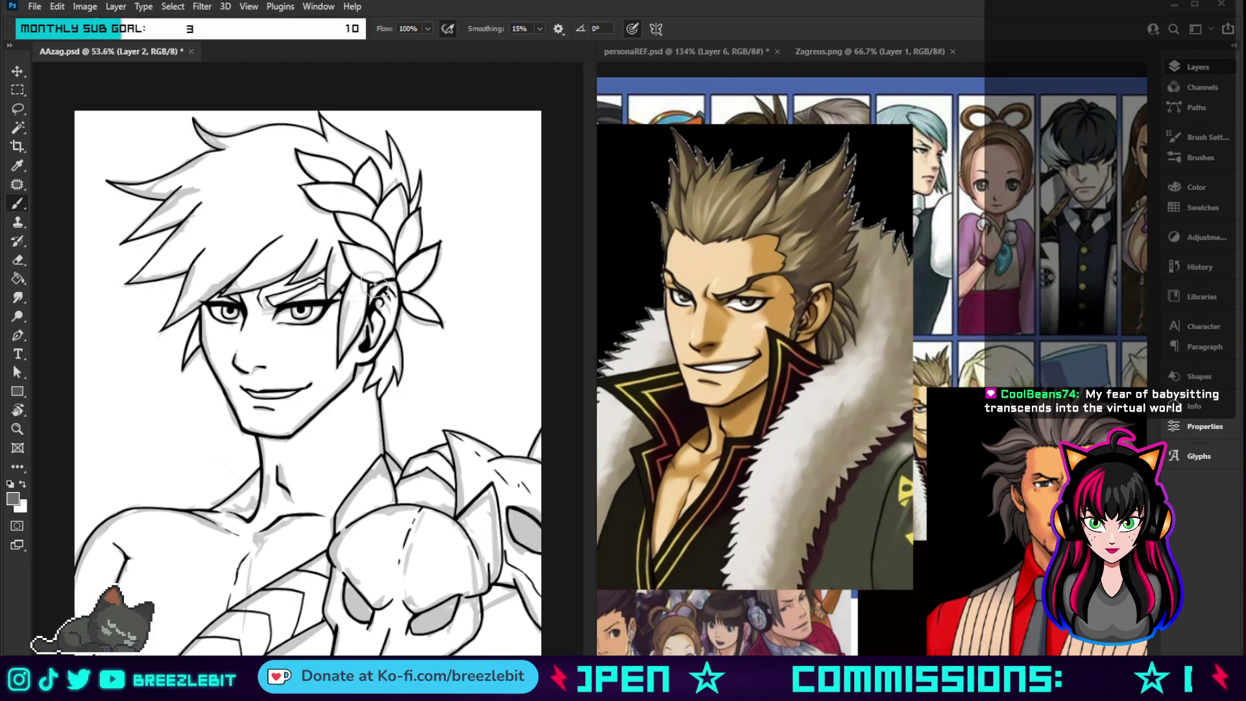
- Sample the skin tone from the spiky-haired man's cheek and block in Zagreus's ear, side of the face and neck
key(i)
click(736, 329)
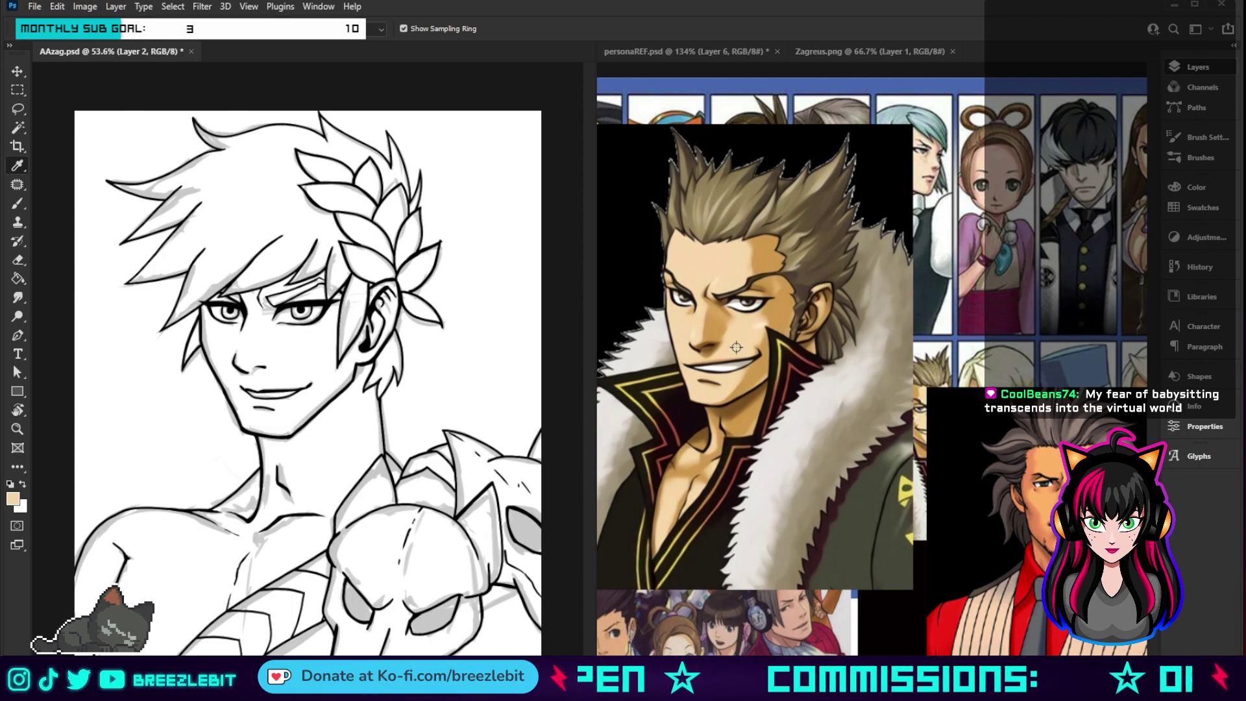
key(b)
drag(379, 289, 360, 335)
mouse_move(335, 276)
mouse_down()
mouse_move(328, 364)
mouse_move(374, 454)
mouse_move(354, 496)
mouse_move(389, 467)
mouse_move(341, 376)
mouse_move(325, 455)
mouse_move(298, 409)
mouse_move(266, 493)
mouse_move(236, 447)
mouse_up()
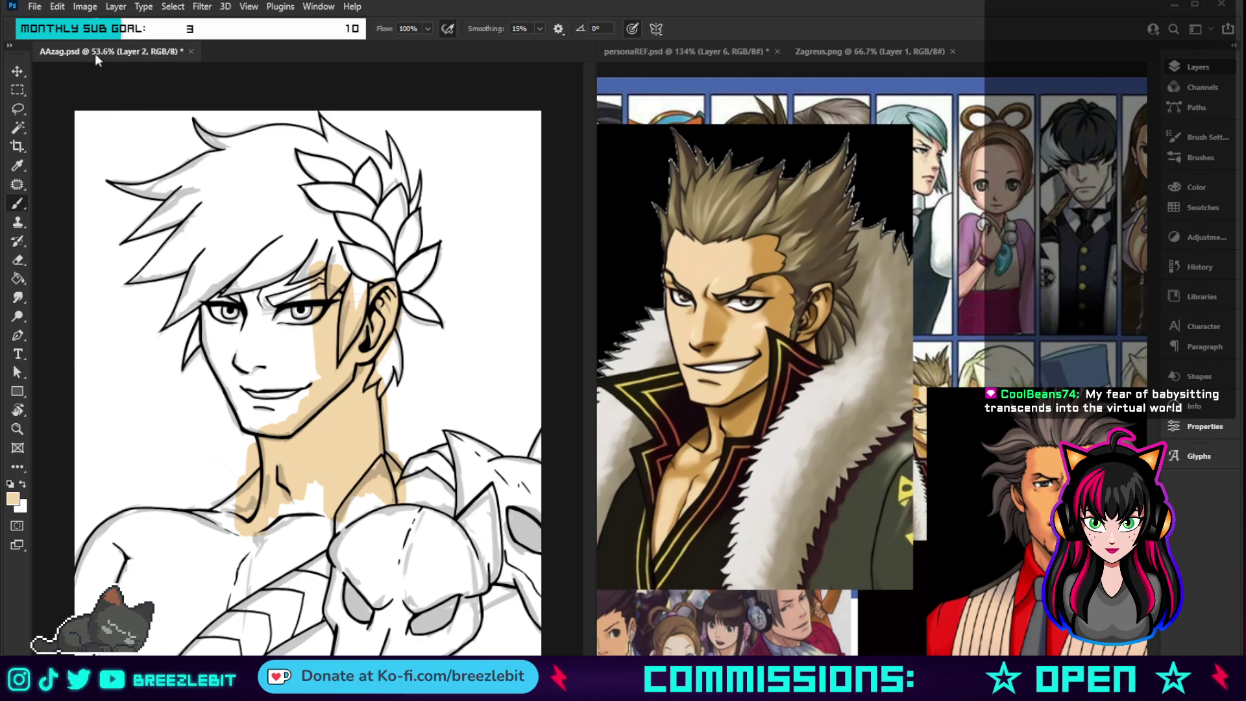
- Hide the grey rough sketch and fill the rest of the face, the shoulder and the chest with flat skin tone
click(1002, 180)
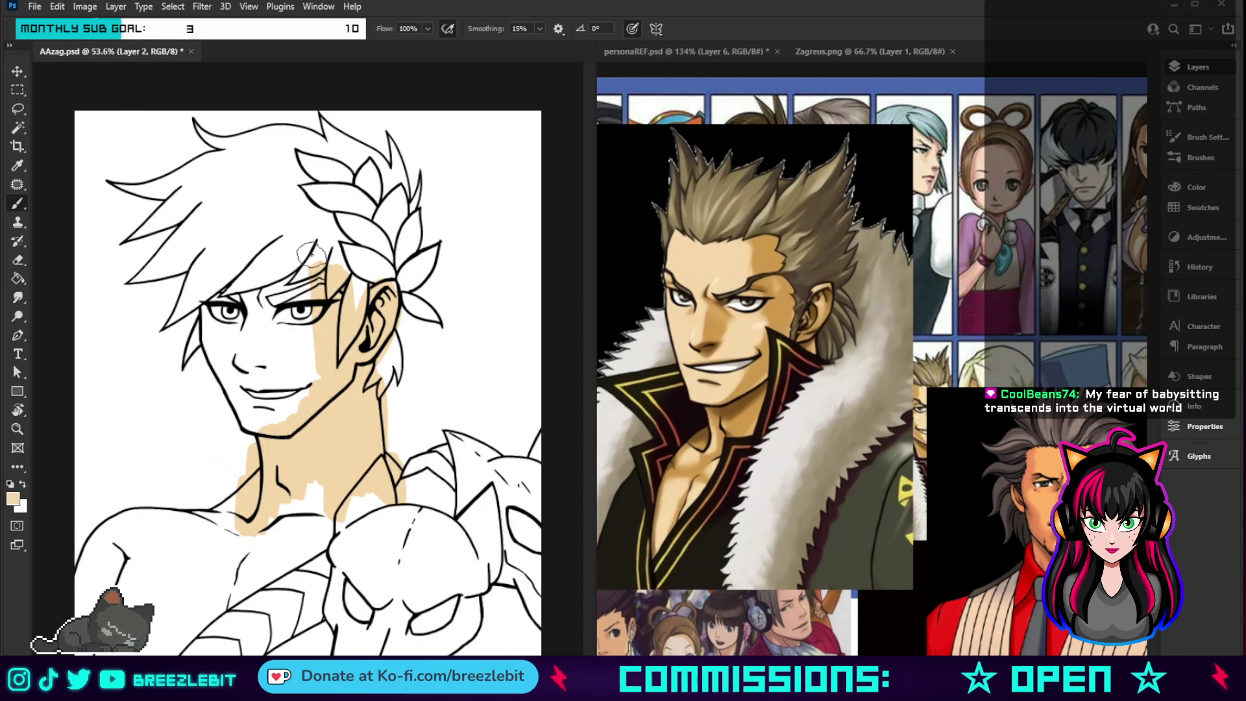
mouse_move(312, 253)
mouse_down()
mouse_move(289, 435)
mouse_move(233, 290)
mouse_move(224, 400)
mouse_move(207, 334)
mouse_move(228, 335)
mouse_move(238, 380)
mouse_up()
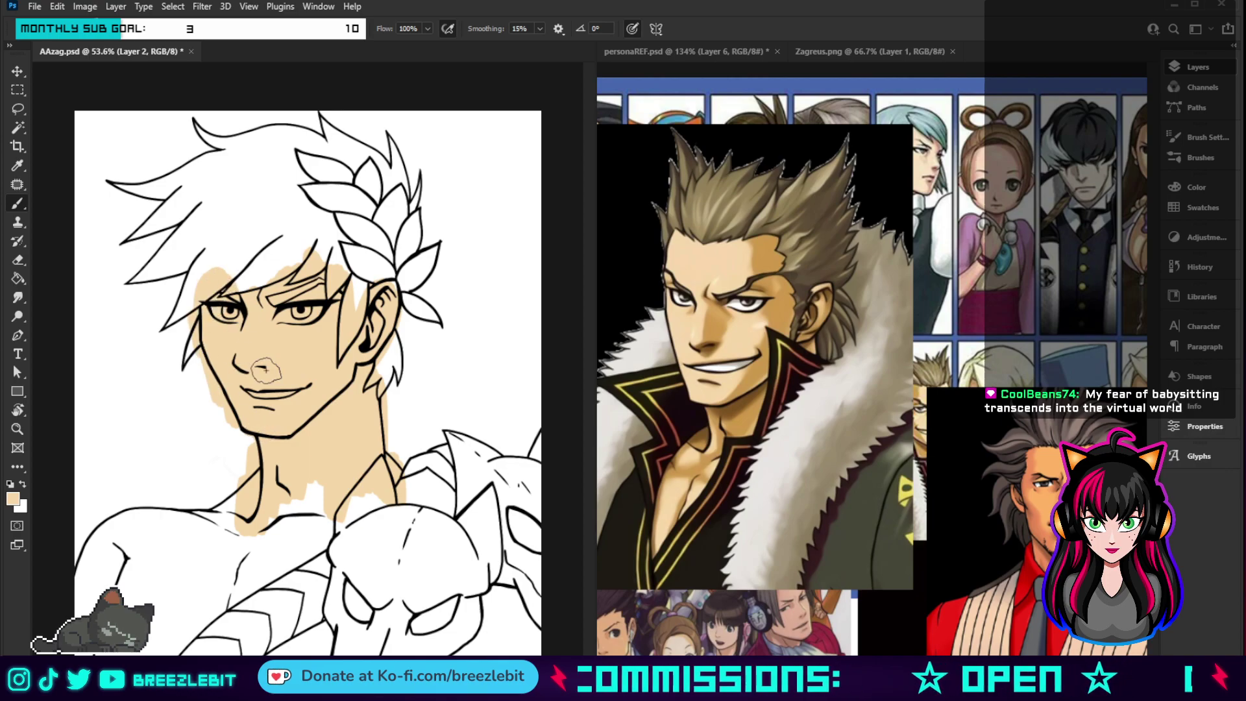
mouse_move(214, 493)
mouse_down()
mouse_move(188, 537)
mouse_move(294, 498)
mouse_move(331, 519)
mouse_move(194, 636)
mouse_move(196, 604)
mouse_move(240, 539)
mouse_move(143, 513)
mouse_move(174, 551)
mouse_move(95, 527)
mouse_up()
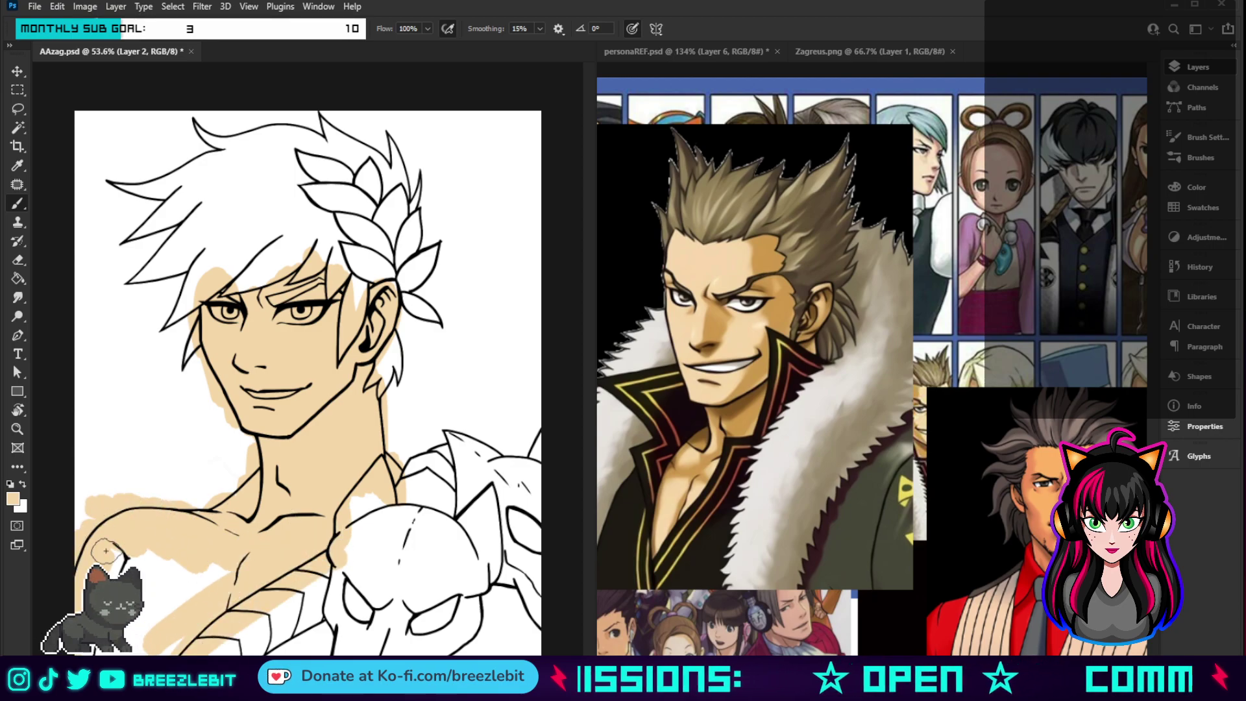
drag(140, 552, 156, 563)
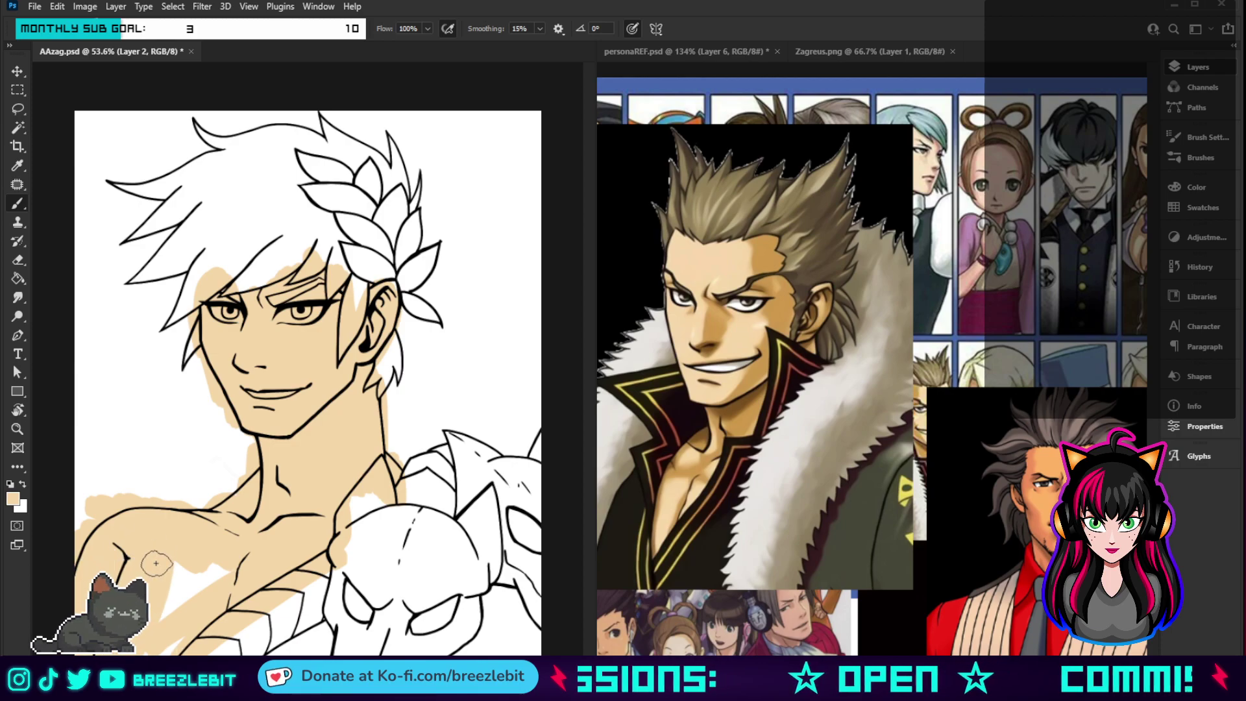
mouse_move(185, 641)
mouse_down()
mouse_move(225, 566)
mouse_move(178, 589)
mouse_up()
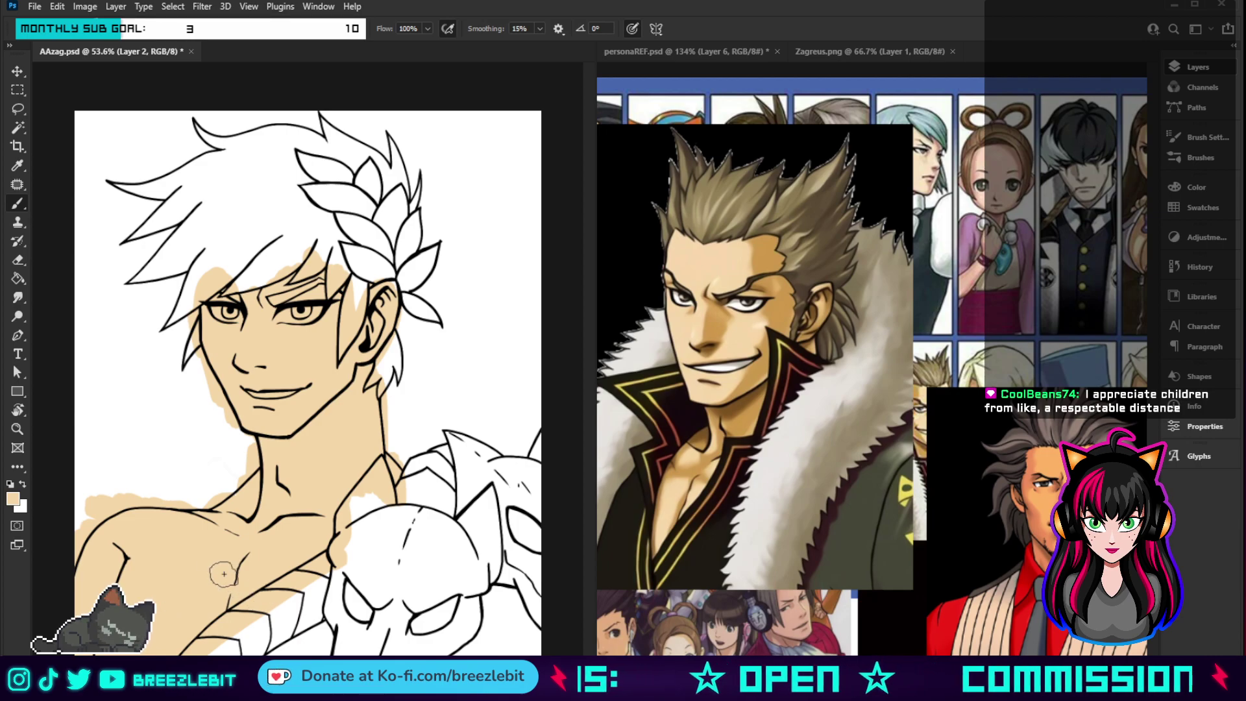
- Erase the skin tone spilling outside the neck outline, from the jaw corner down to the top of the shoulder
key(z)
drag(163, 521, 223, 536)
drag(359, 540, 322, 549)
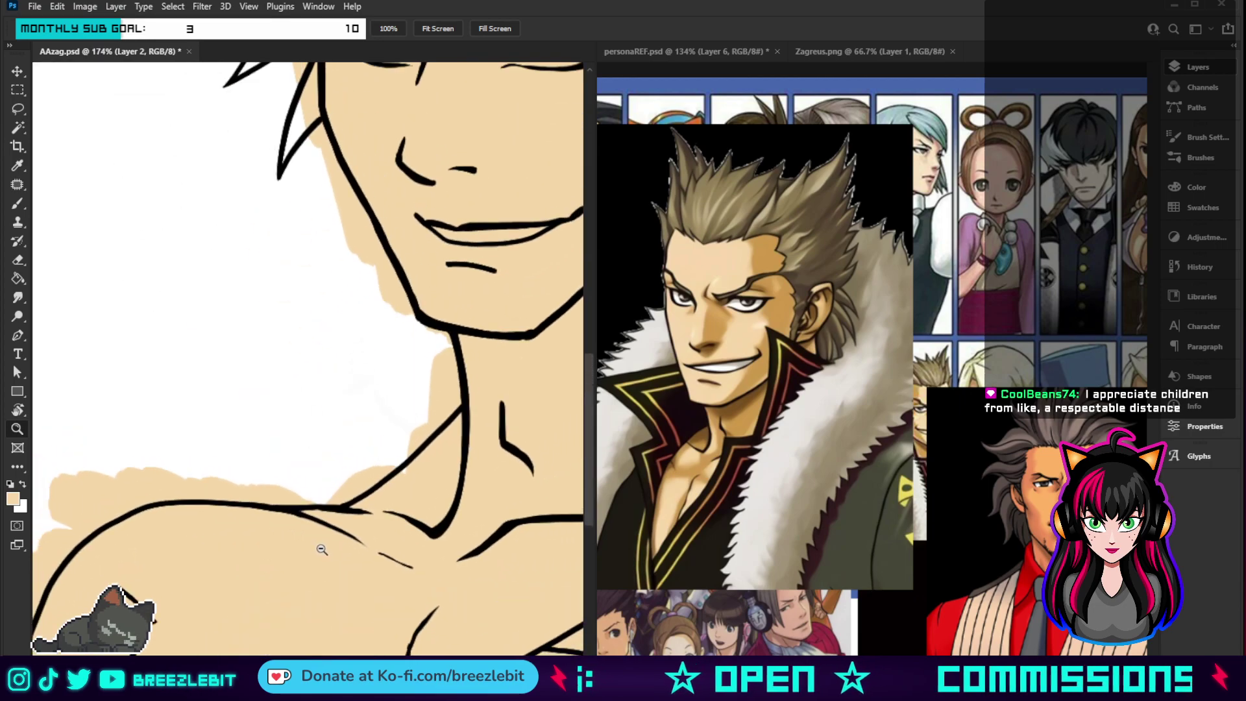
key(b)
mouse_move(448, 273)
mouse_down()
mouse_move(426, 361)
mouse_move(318, 496)
mouse_move(453, 554)
mouse_move(441, 539)
mouse_move(496, 509)
mouse_move(507, 557)
mouse_move(458, 409)
mouse_move(427, 362)
mouse_up()
key(r)
drag(431, 448, 287, 528)
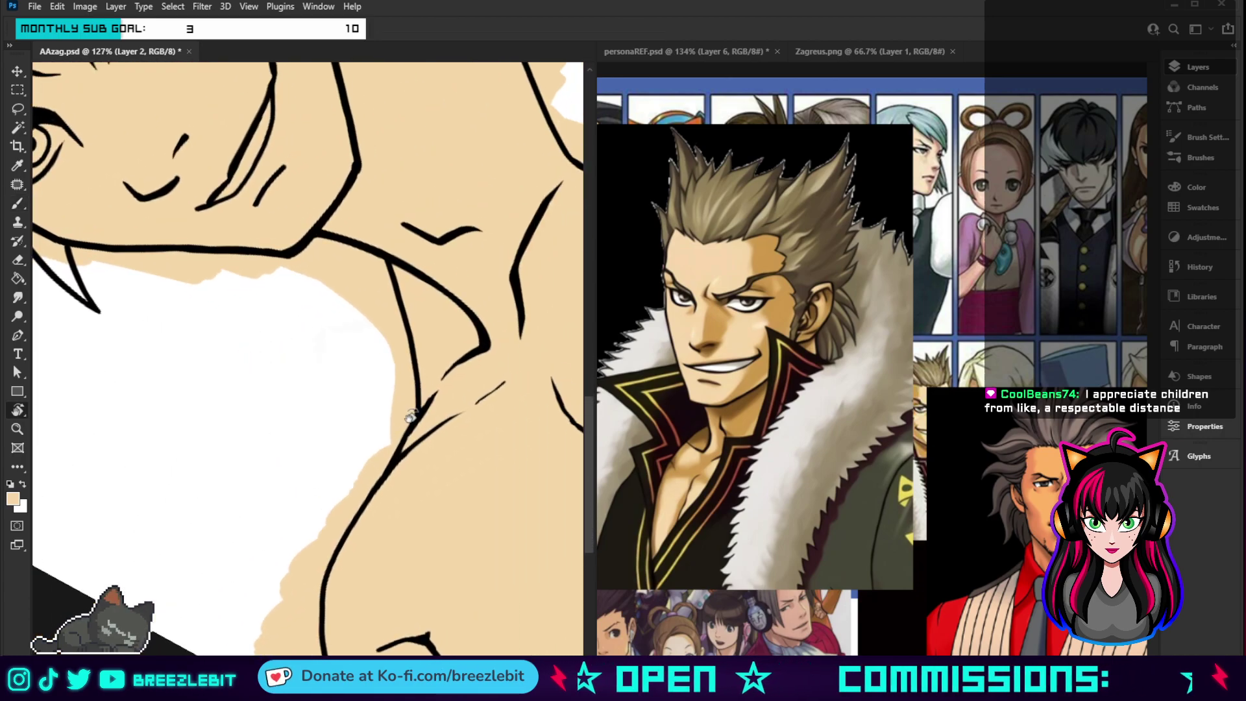
key(b)
key(bracketleft)
key(bracketleft)
key(bracketleft)
key(bracketleft)
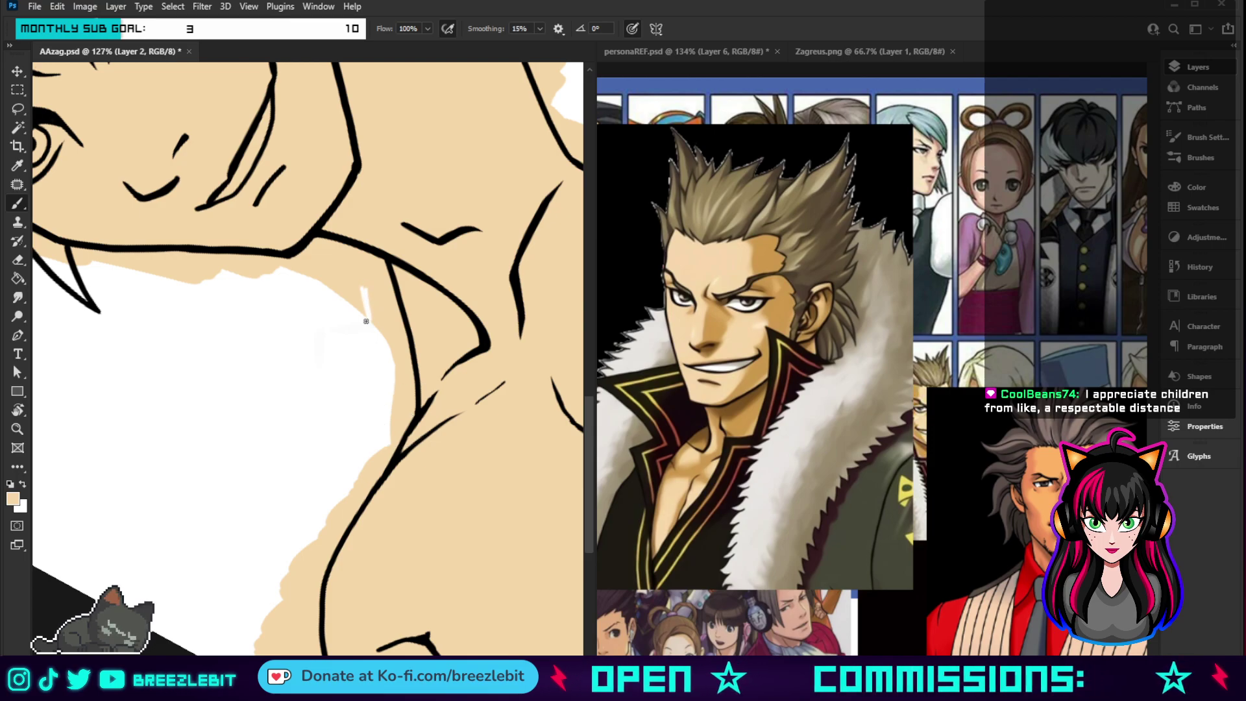
key(bracketright)
key(bracketright)
key(bracketright)
key(bracketright)
key(bracketright)
key(bracketleft)
key(bracketleft)
key(bracketleft)
key(bracketleft)
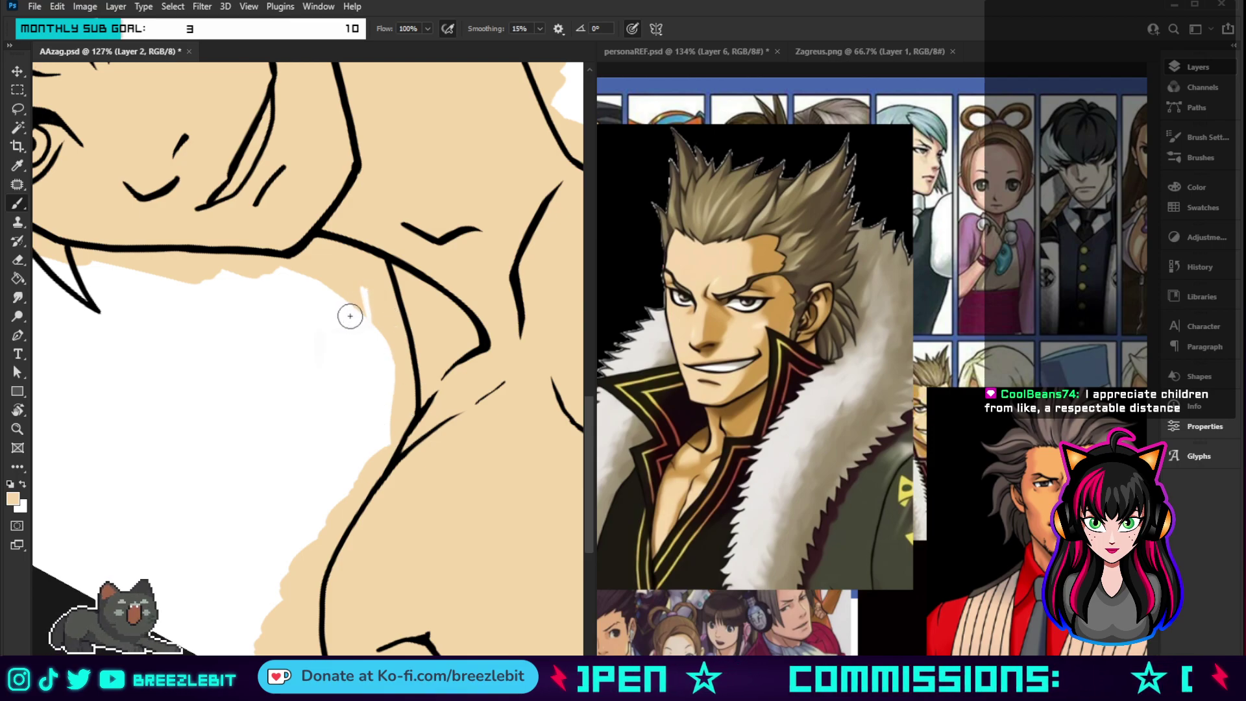
key(bracketright)
key(bracketright)
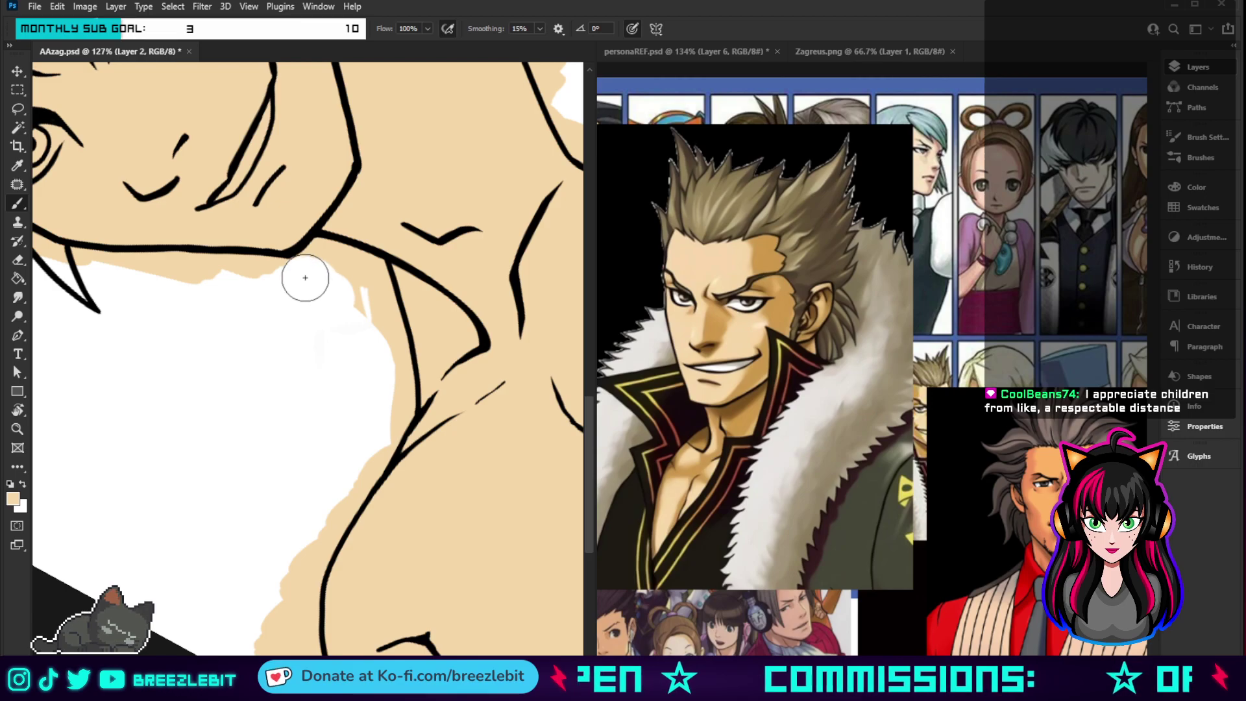
mouse_move(323, 259)
mouse_down()
mouse_move(357, 270)
mouse_move(373, 298)
mouse_move(365, 277)
mouse_move(392, 393)
mouse_move(328, 504)
mouse_move(335, 518)
mouse_up()
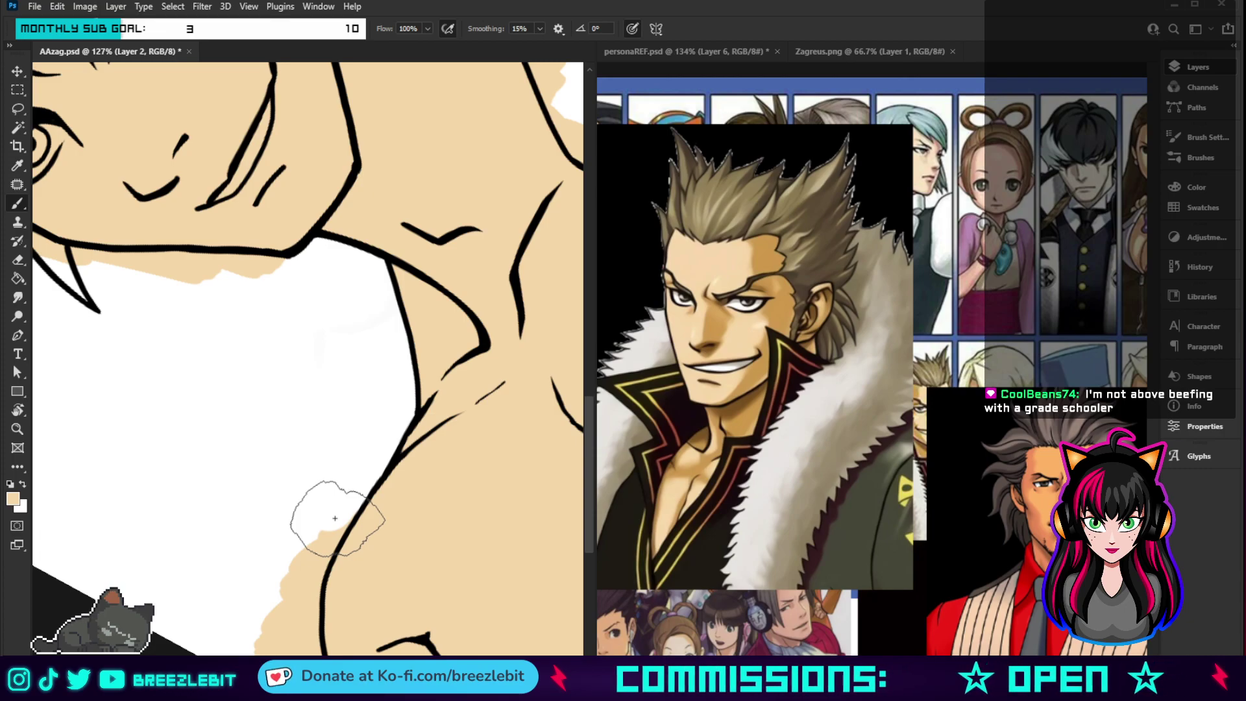
- Erase the skin tone spilling outside the shoulder outline down to the canvas edge
mouse_move(335, 517)
mouse_down()
mouse_move(353, 477)
mouse_move(299, 579)
mouse_move(292, 666)
mouse_move(262, 635)
mouse_up()
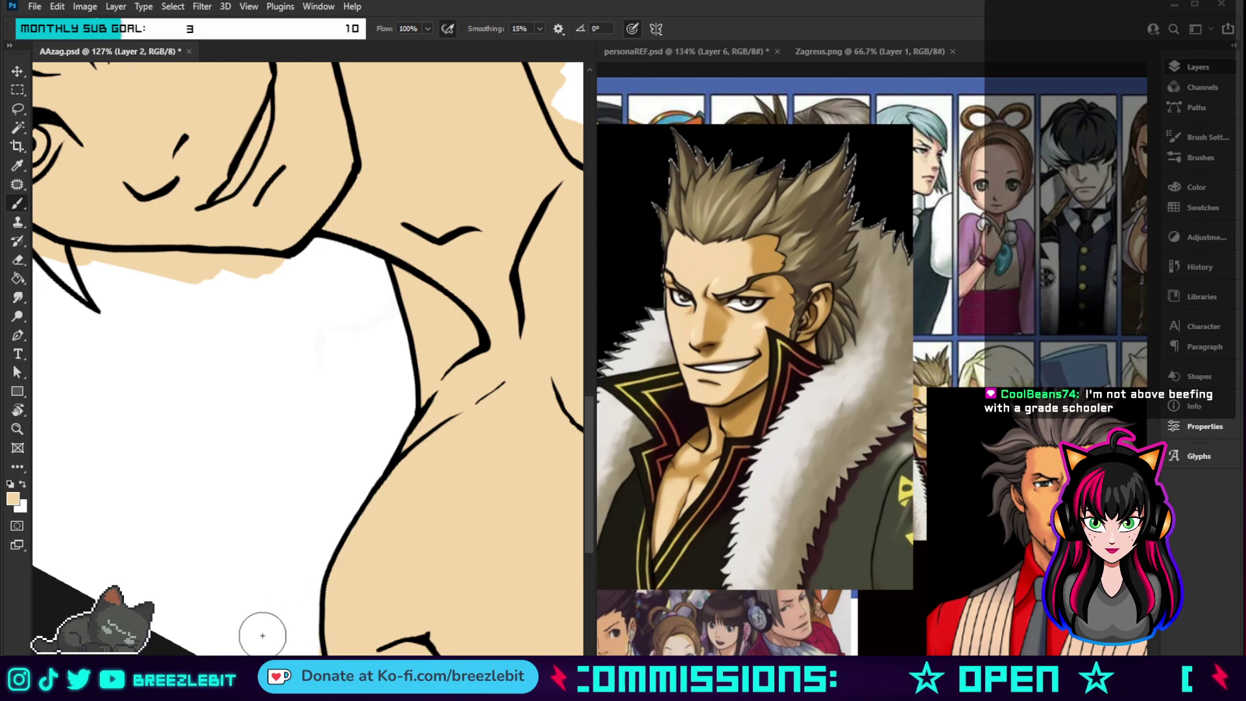
key(Escape)
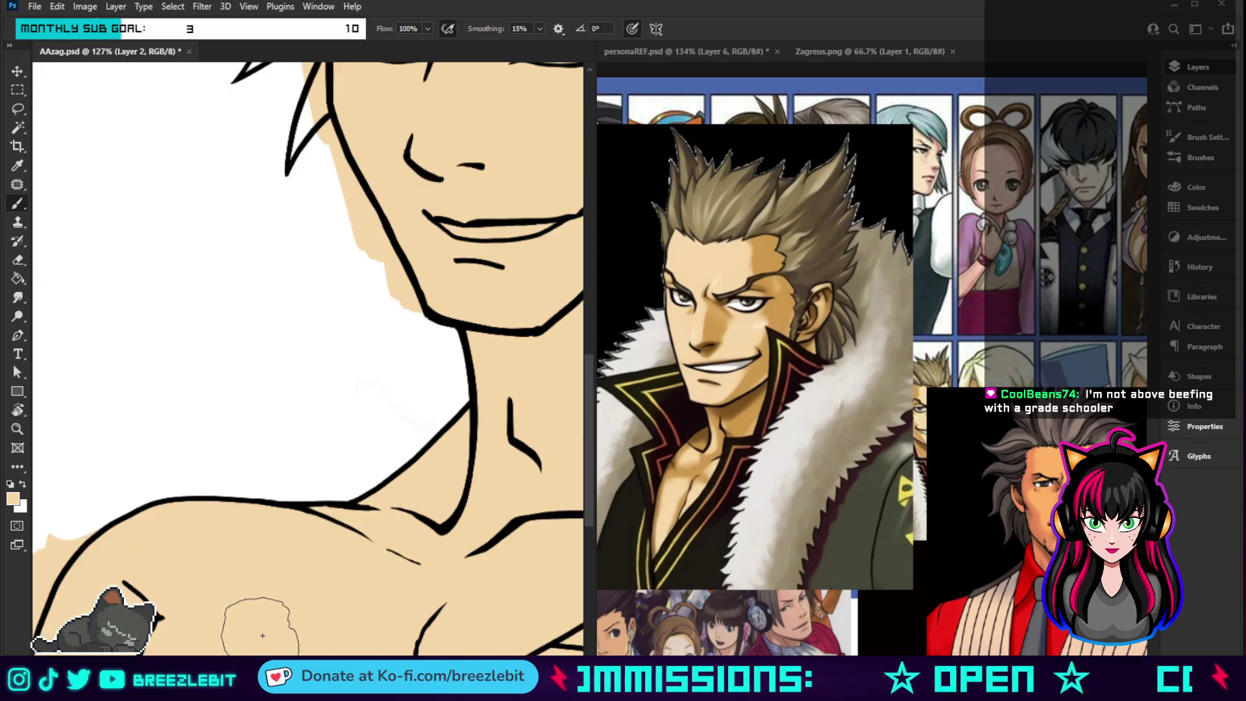
drag(175, 468, 448, 357)
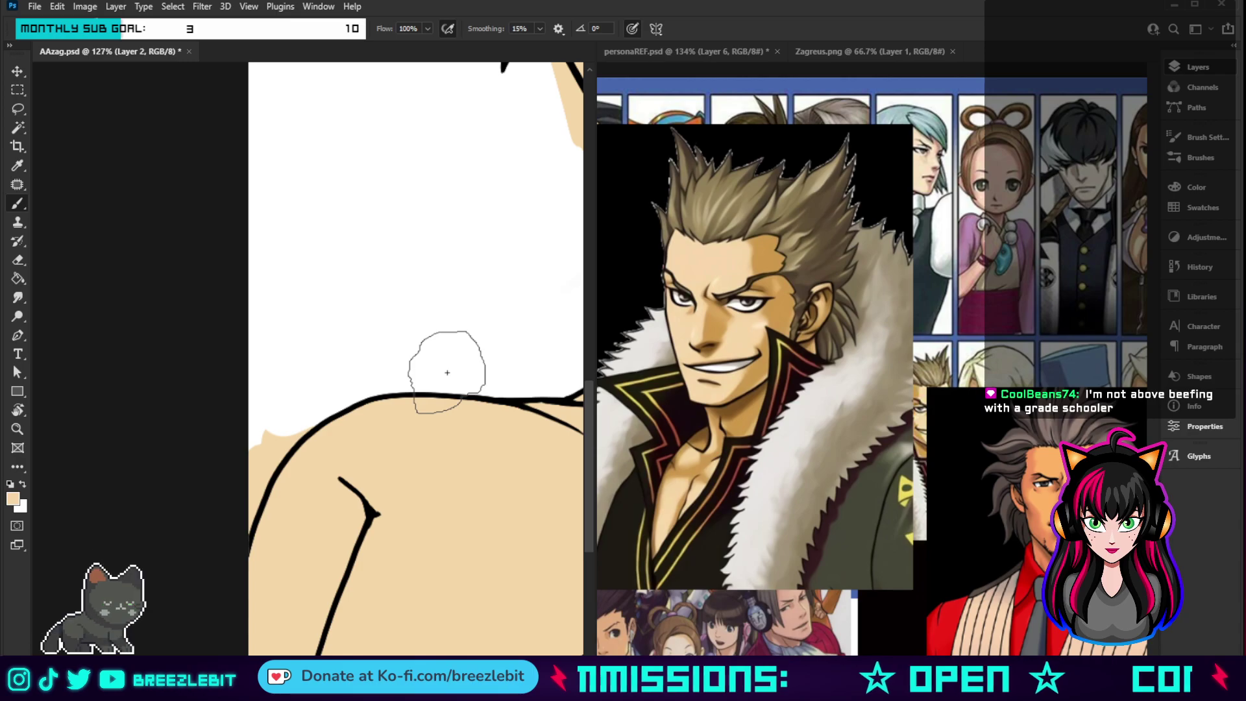
mouse_move(301, 406)
mouse_down()
mouse_move(258, 457)
mouse_move(227, 532)
mouse_up()
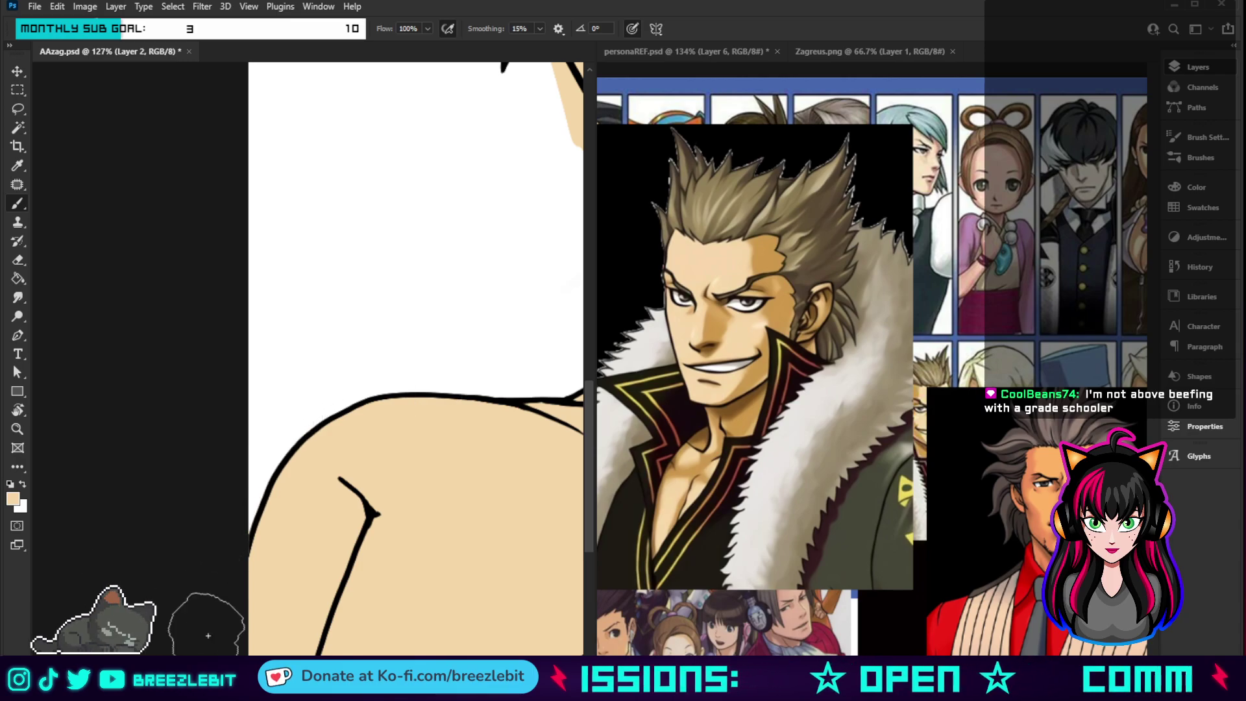
- Erase the skin tone spilling past the chest outline onto the segmented band that crosses the torso
mouse_move(335, 529)
mouse_down()
mouse_move(205, 415)
mouse_move(147, 340)
mouse_up()
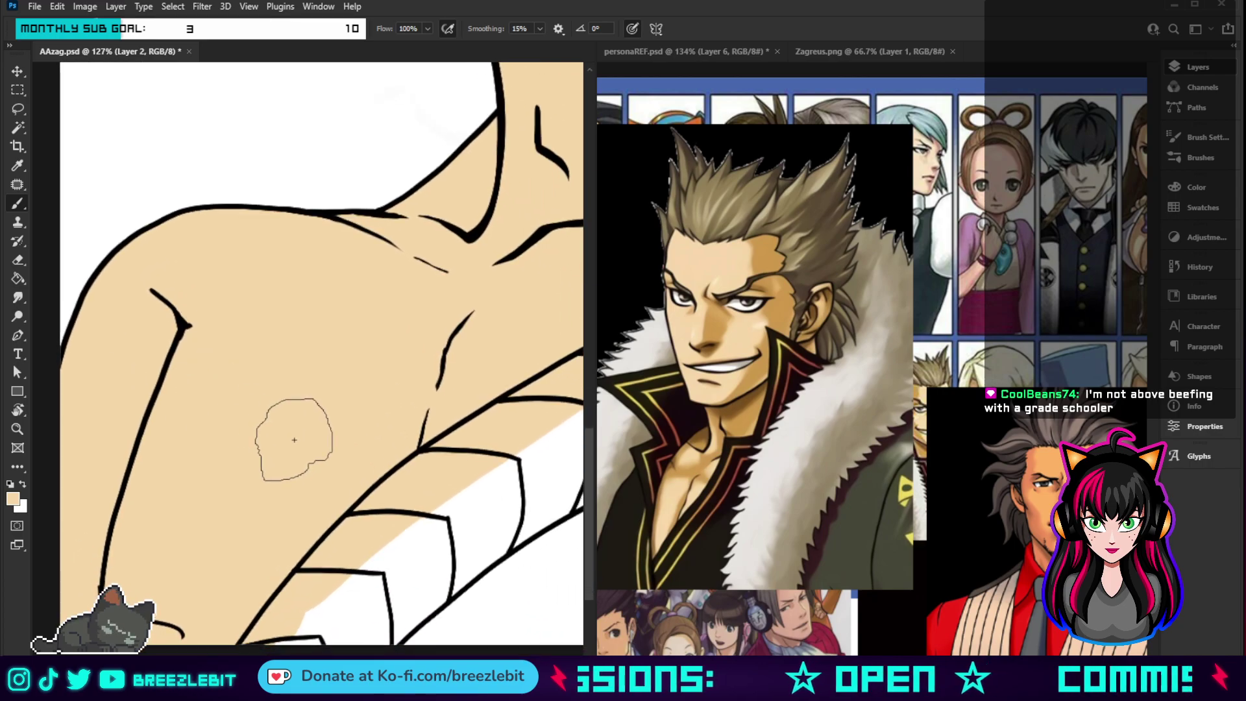
drag(338, 438, 290, 397)
mouse_move(363, 465)
mouse_down()
mouse_move(327, 504)
mouse_move(327, 490)
mouse_move(292, 500)
mouse_move(214, 607)
mouse_move(279, 497)
mouse_move(385, 432)
mouse_move(497, 393)
mouse_move(473, 376)
mouse_move(448, 389)
mouse_move(529, 350)
mouse_move(418, 314)
mouse_move(431, 298)
mouse_move(442, 344)
mouse_up()
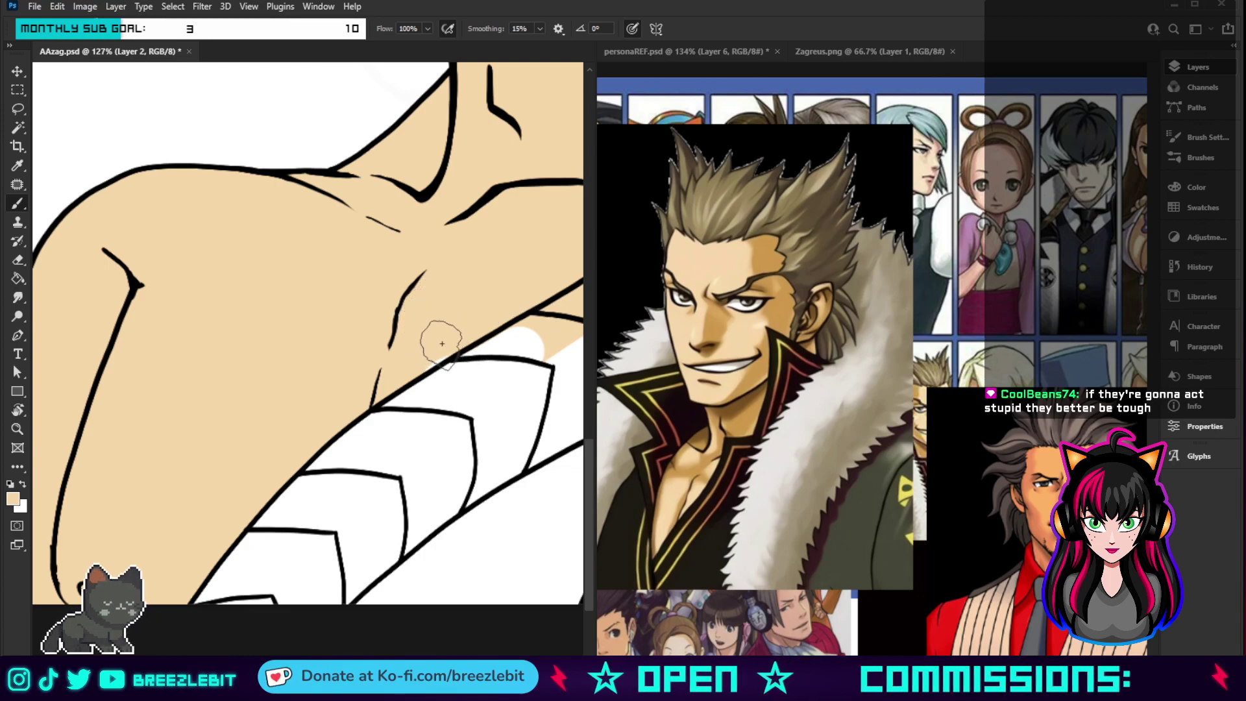
- With a smaller brush and a rotated canvas, erase the skin tone spilling onto the chest band's upper end and the skull's edge
key(bracketleft)
key(bracketleft)
key(bracketleft)
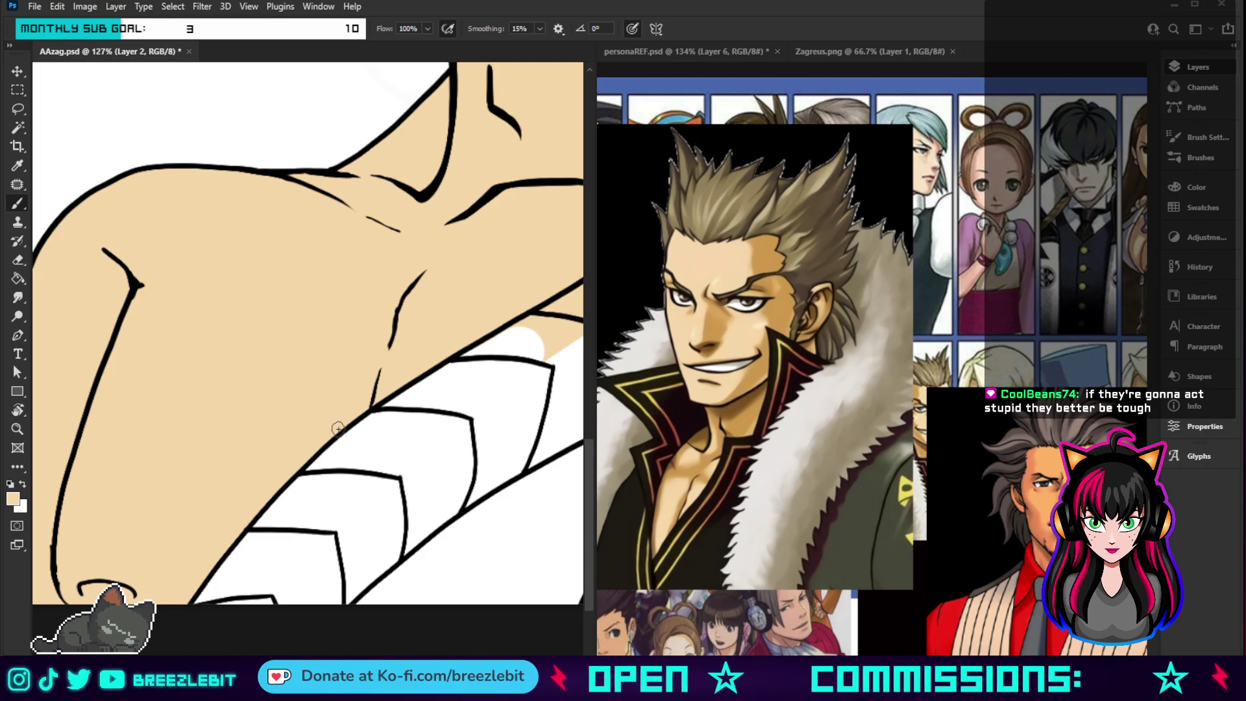
key(r)
mouse_move(518, 302)
mouse_down()
mouse_move(494, 247)
mouse_move(413, 170)
mouse_move(493, 351)
mouse_move(357, 542)
mouse_up()
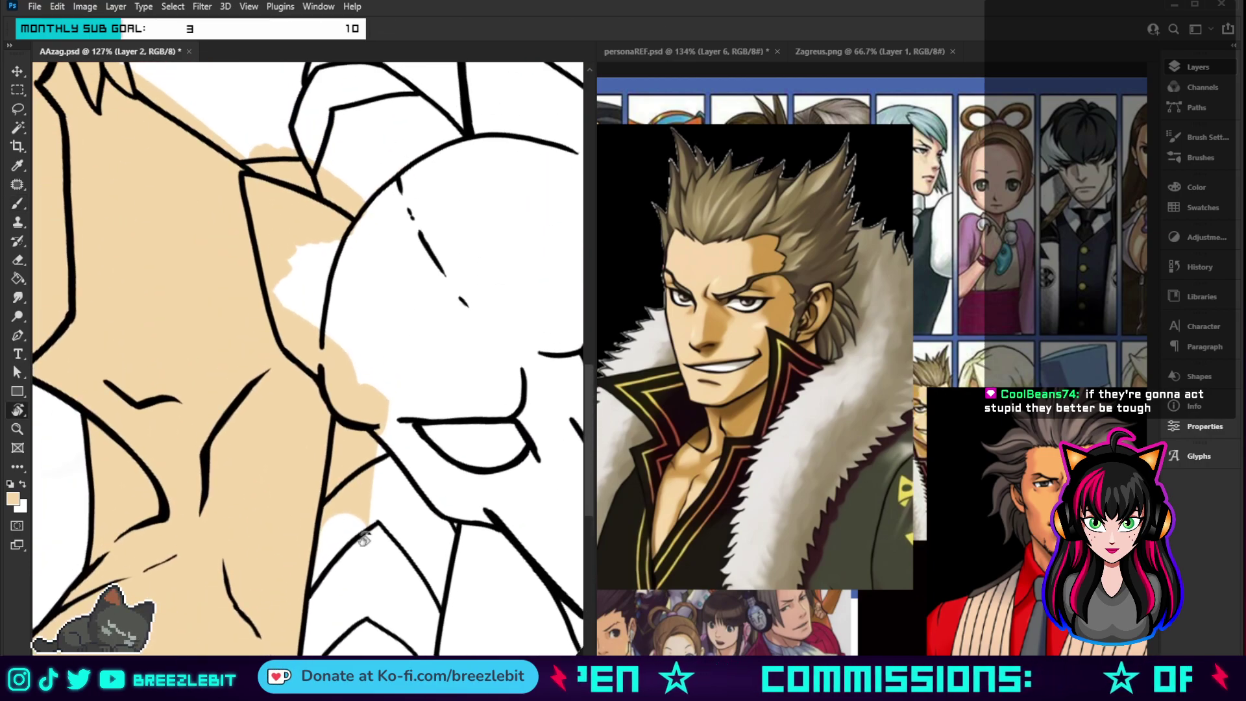
key(b)
mouse_move(390, 383)
mouse_down()
mouse_move(350, 541)
mouse_move(367, 377)
mouse_move(351, 362)
mouse_move(349, 390)
mouse_move(325, 334)
mouse_move(328, 347)
mouse_move(304, 333)
mouse_move(293, 267)
mouse_move(316, 236)
mouse_move(370, 238)
mouse_move(364, 186)
mouse_move(349, 200)
mouse_move(324, 137)
mouse_up()
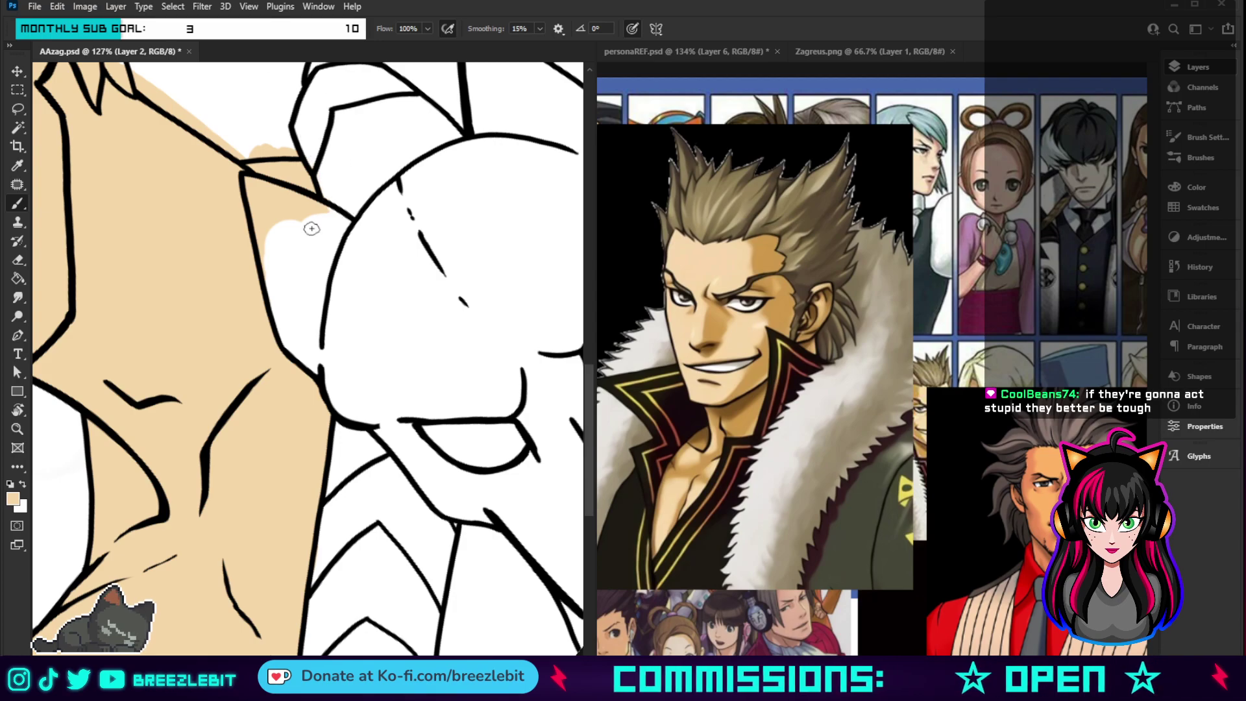
key(Escape)
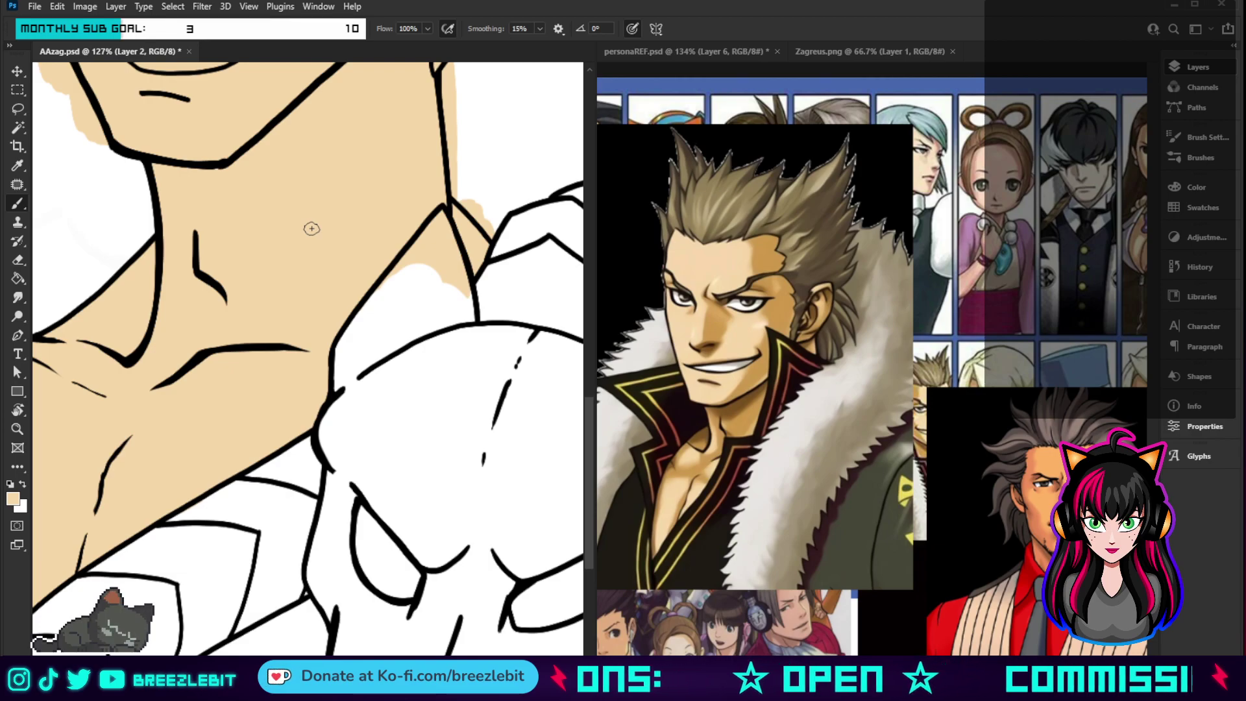
- Erase the remaining skin tone inside the pointed collar plate between the neck and the skull
key(ctrl+z)
key([)
key([)
key([)
key([)
key([)
key([)
key([)
key([)
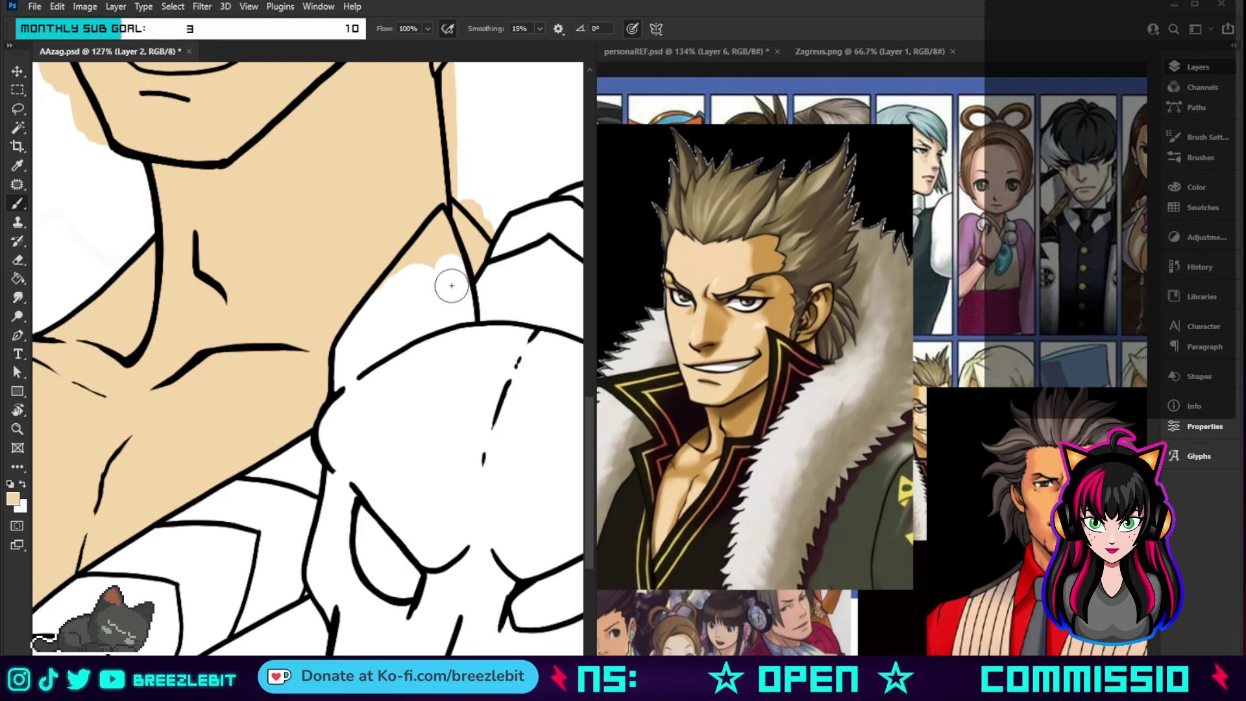
drag(443, 218, 460, 265)
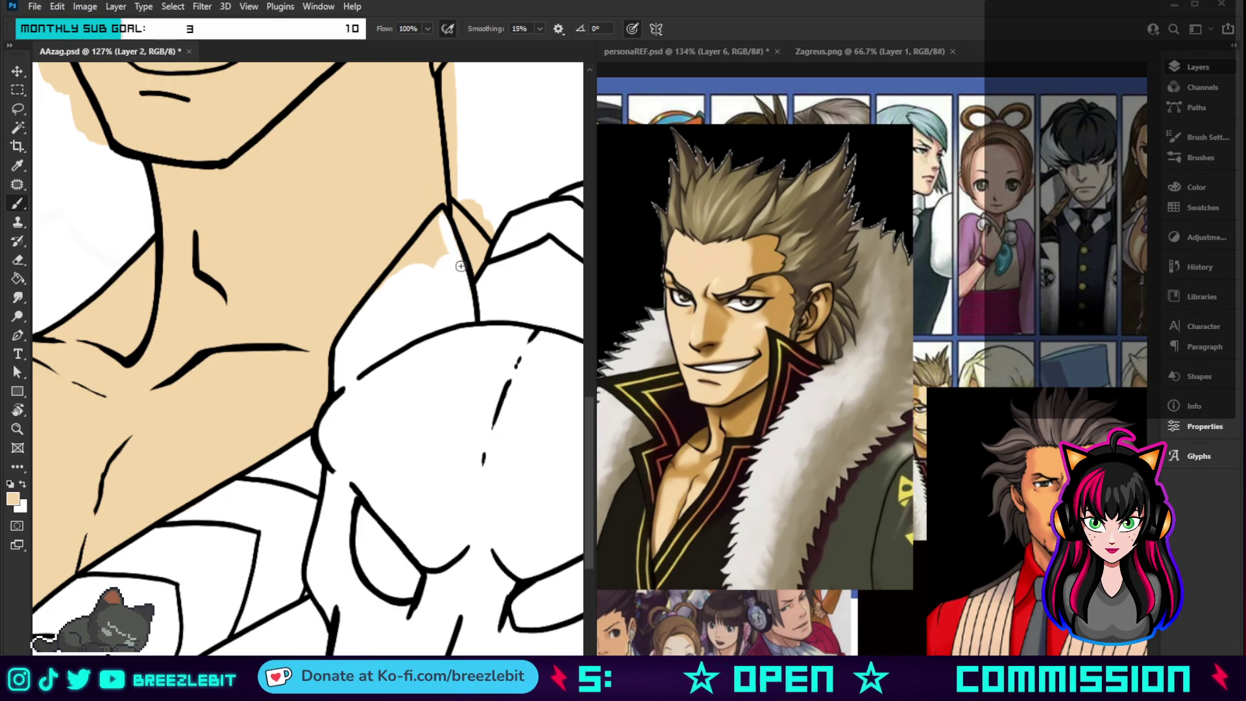
- Erase the skin tone outside the back edge of the neck and inside the hair behind the ear
mouse_move(444, 207)
mouse_down()
mouse_move(420, 224)
mouse_move(427, 246)
mouse_move(372, 301)
mouse_move(440, 237)
mouse_move(430, 274)
mouse_move(230, 462)
mouse_up()
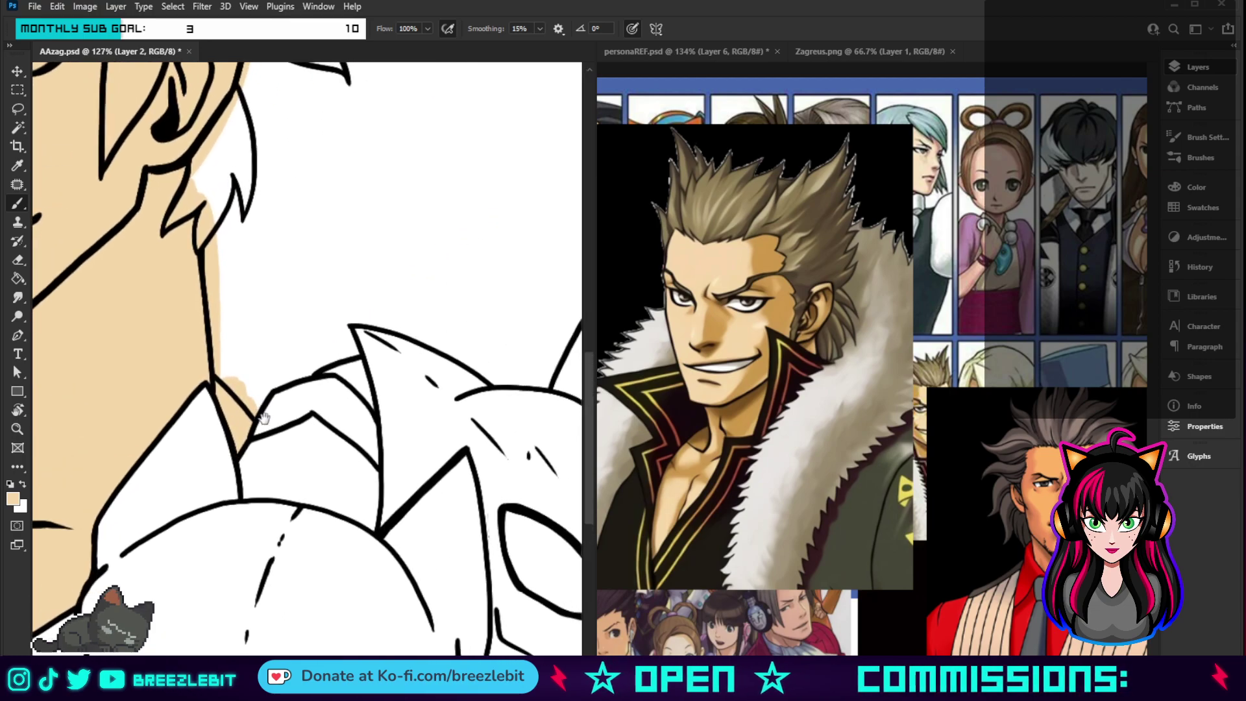
drag(263, 418, 353, 484)
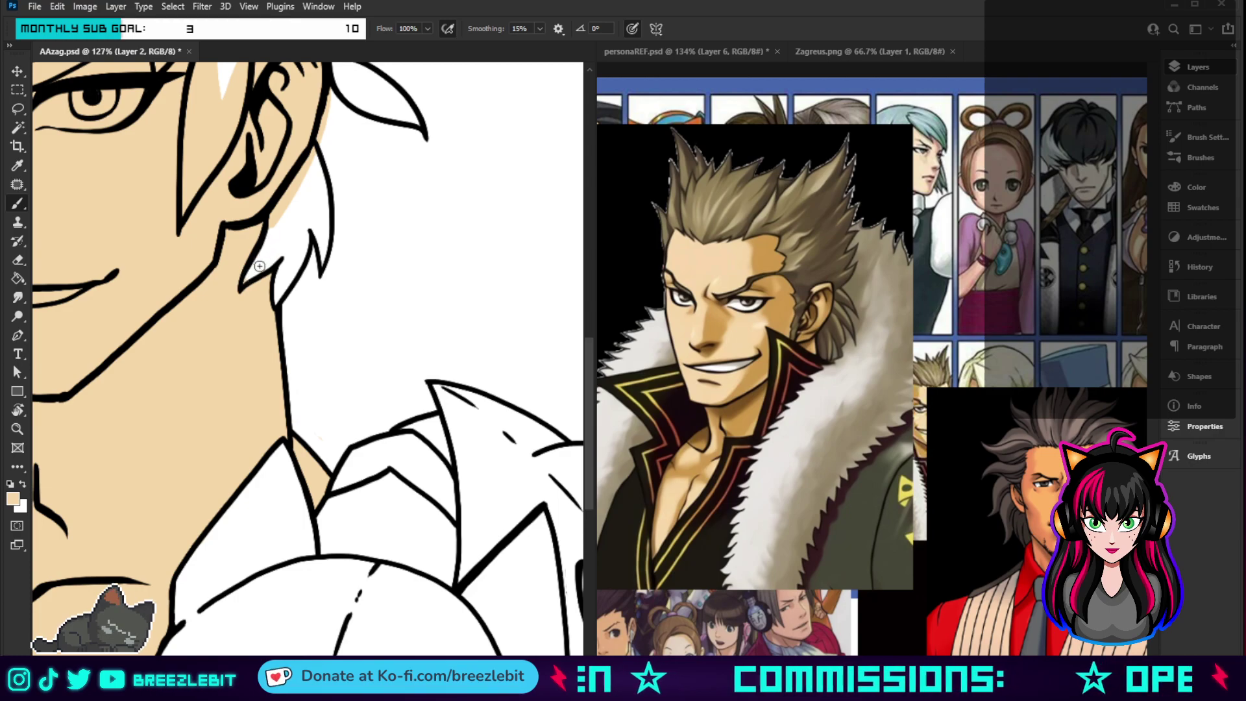
drag(273, 217, 285, 205)
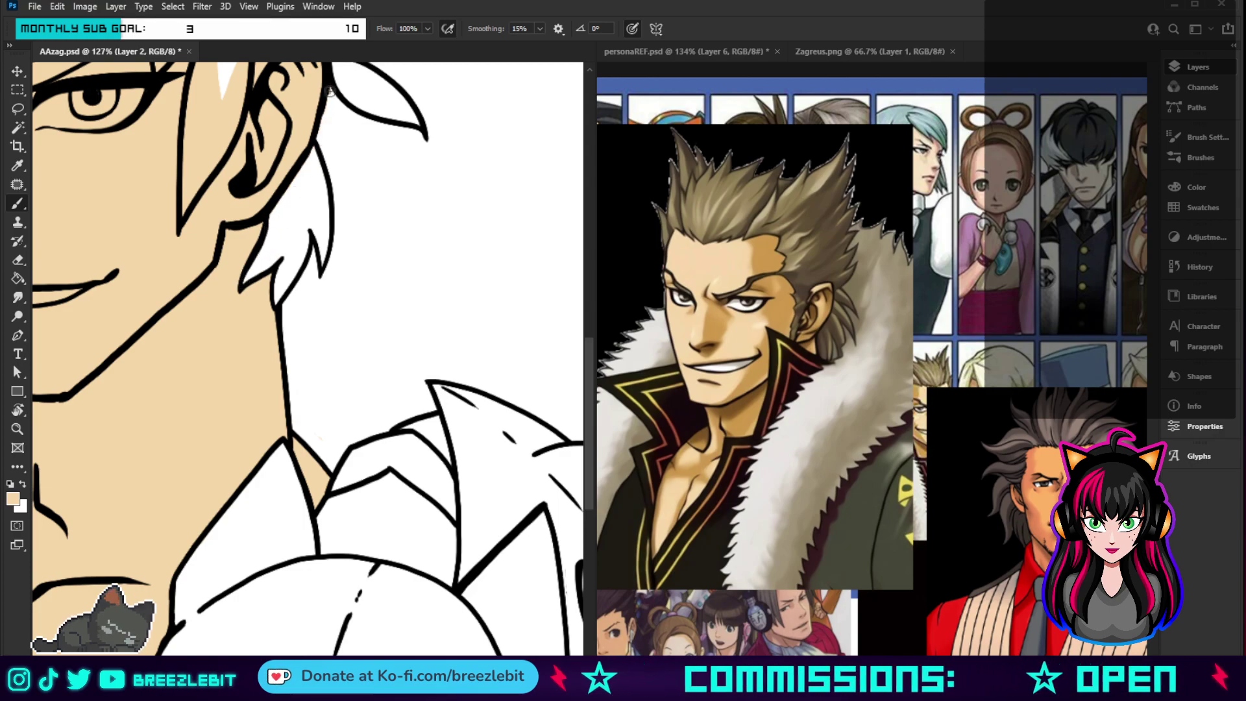
- Erase the skin tone inside the long hair lock in front of the ear and the neighbouring strand beside the eyebrow
mouse_move(238, 368)
mouse_down()
mouse_move(328, 509)
mouse_move(396, 564)
mouse_up()
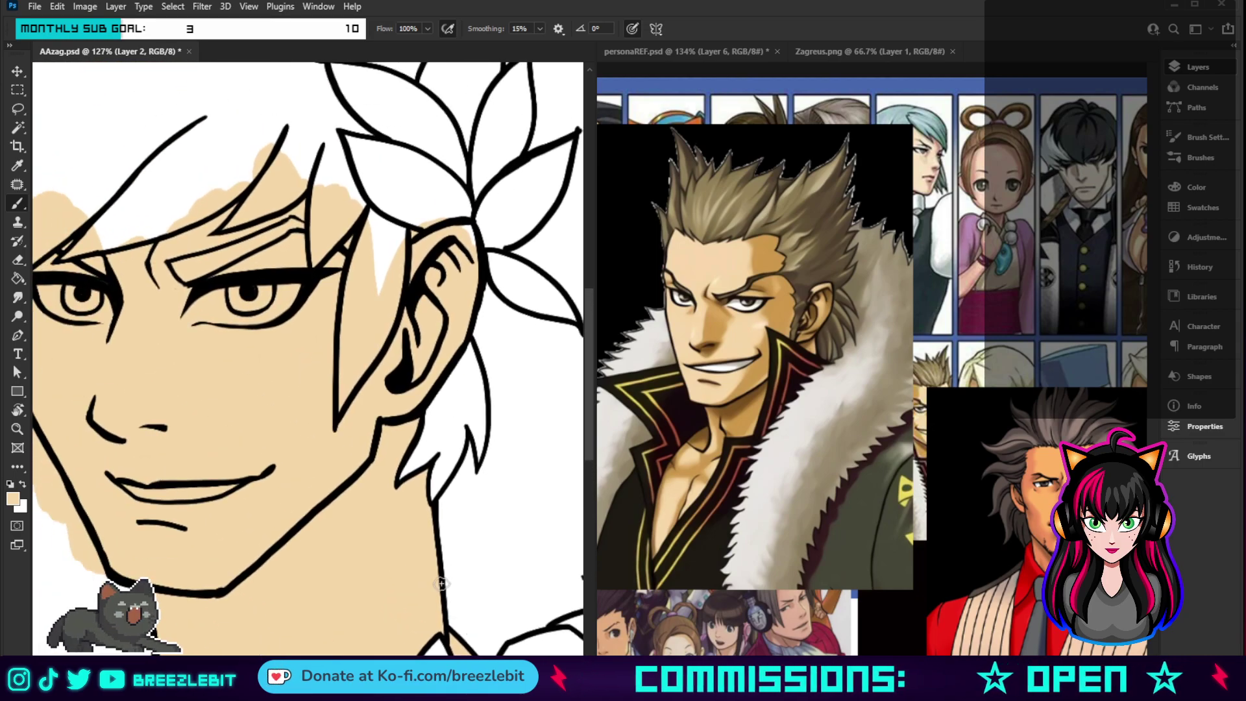
scroll(409, 499, up, 5)
scroll(425, 437, left, 3)
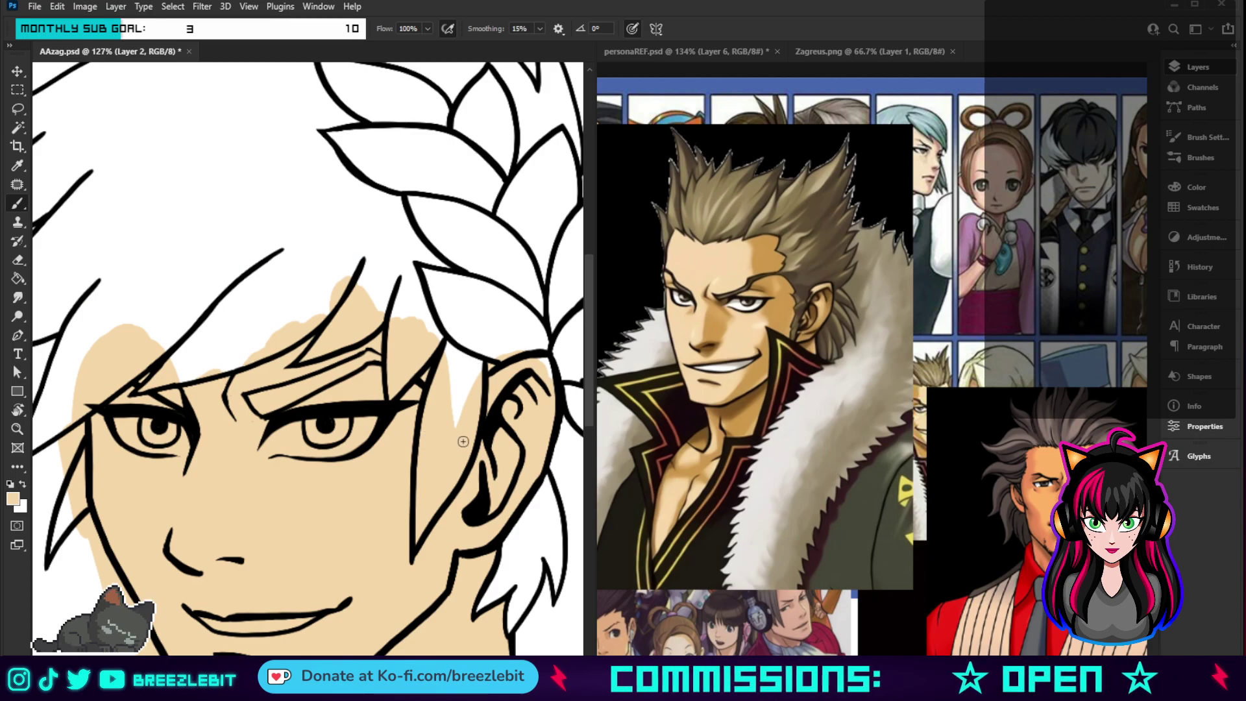
mouse_move(463, 442)
mouse_down()
mouse_move(476, 376)
mouse_move(455, 483)
mouse_move(465, 406)
mouse_move(435, 460)
mouse_move(438, 419)
mouse_move(425, 455)
mouse_move(429, 418)
mouse_move(422, 440)
mouse_move(447, 366)
mouse_move(440, 419)
mouse_move(457, 410)
mouse_move(459, 453)
mouse_move(436, 510)
mouse_up()
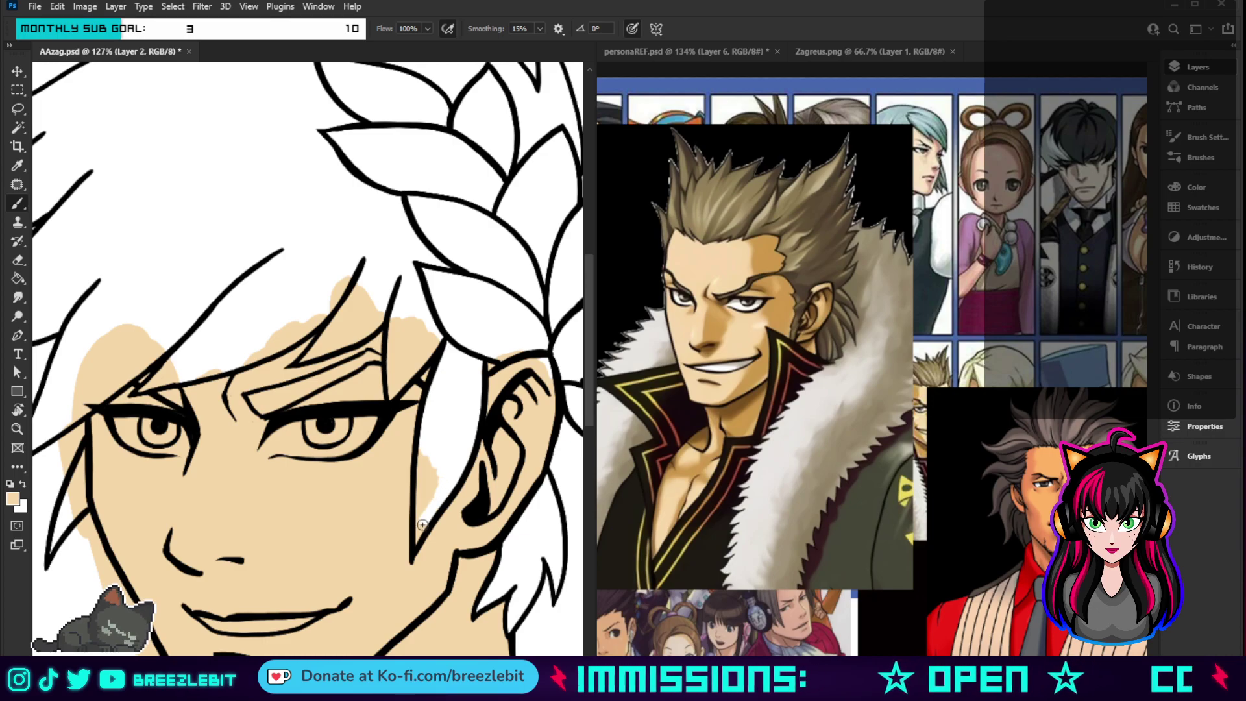
drag(448, 443, 418, 517)
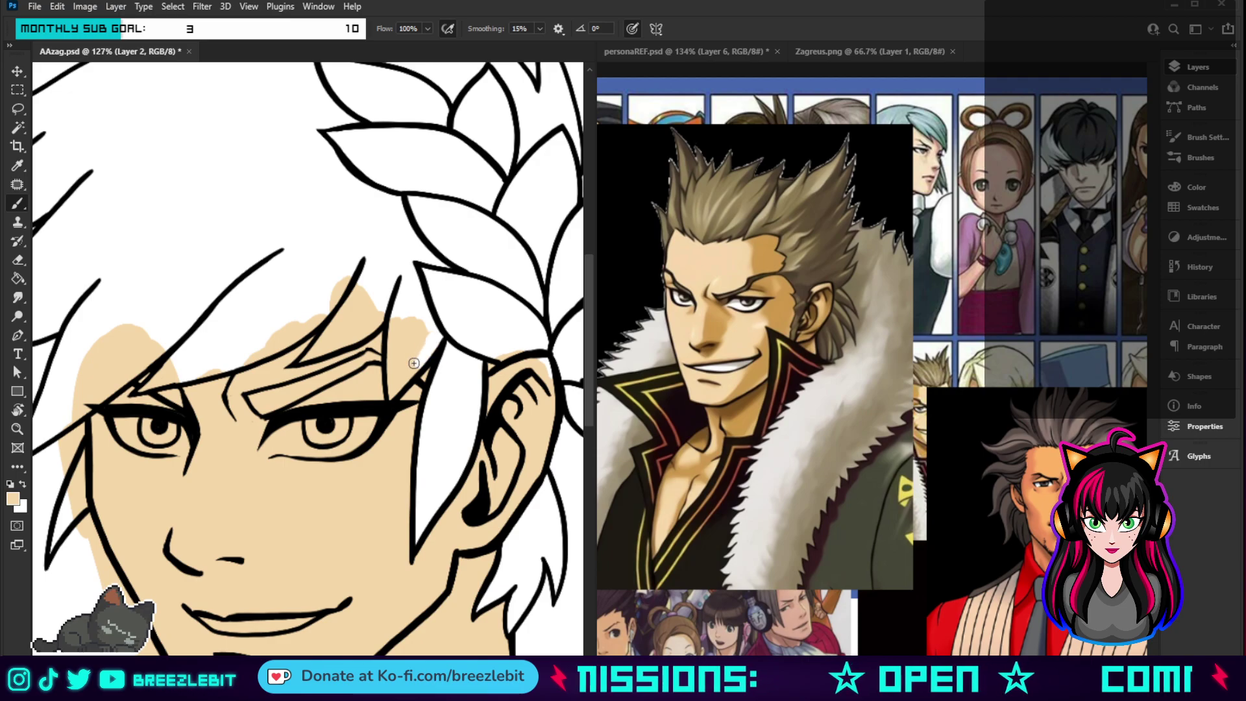
mouse_move(413, 363)
mouse_down()
mouse_move(416, 329)
mouse_move(406, 341)
mouse_move(421, 311)
mouse_move(417, 352)
mouse_move(407, 325)
mouse_move(394, 339)
mouse_move(392, 313)
mouse_move(391, 395)
mouse_move(397, 364)
mouse_up()
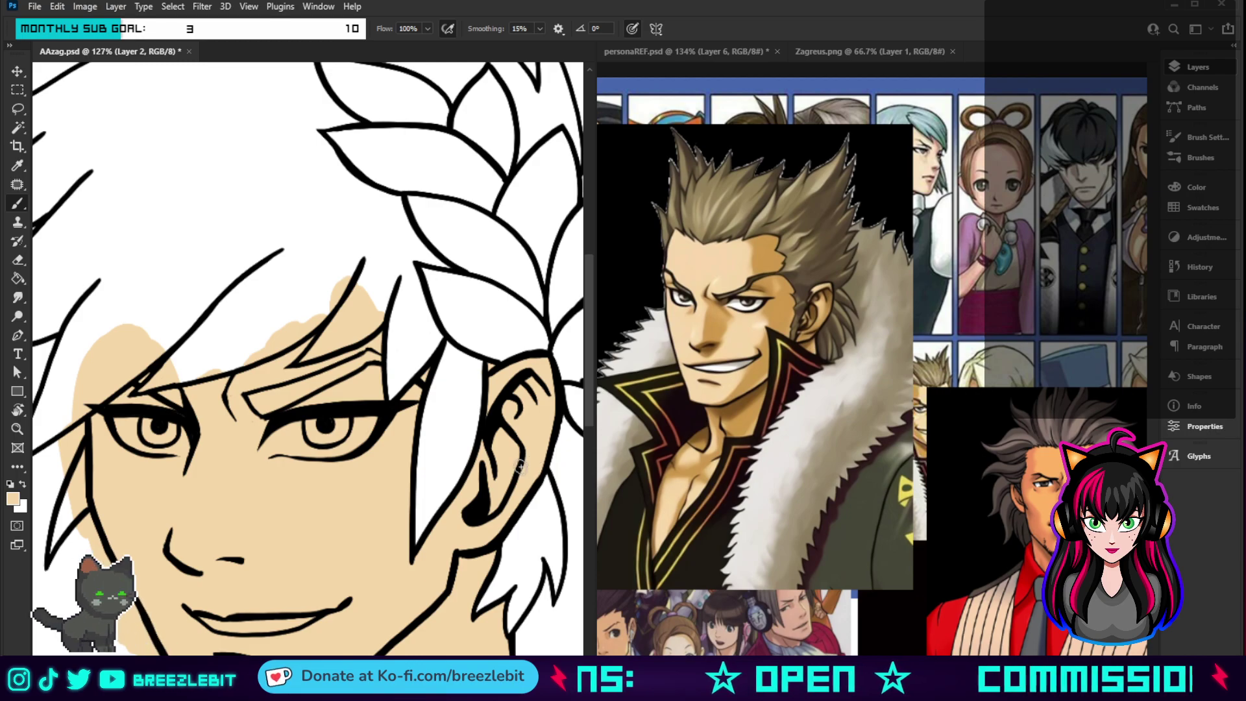
- Erase the skin tone spilling outside the far cheek and jaw, including the hair strands beside the far eye
drag(270, 333, 409, 335)
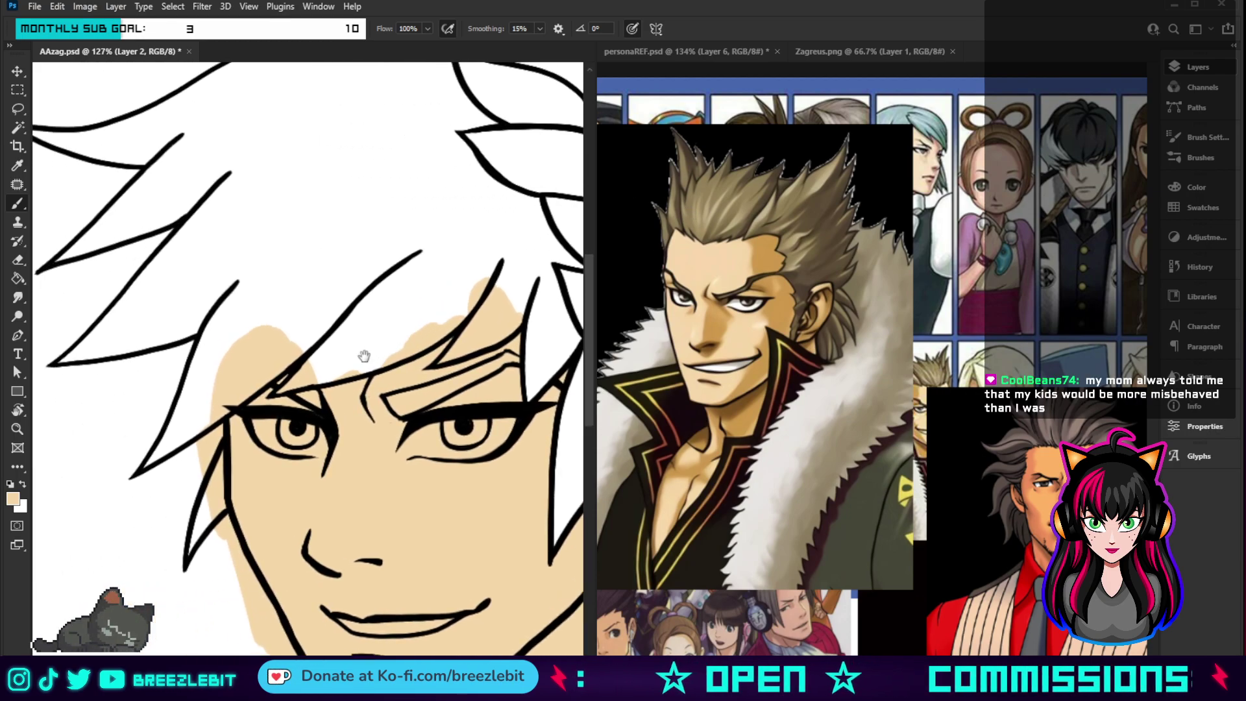
drag(349, 360, 366, 342)
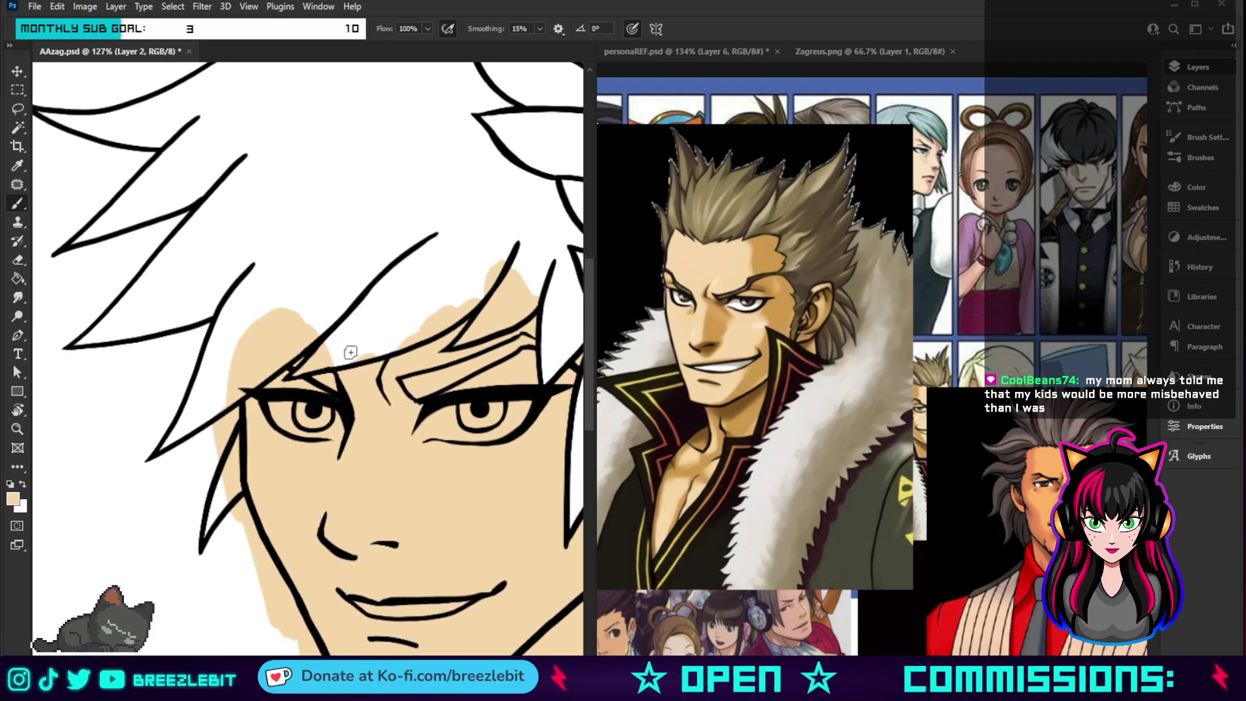
drag(208, 420, 242, 388)
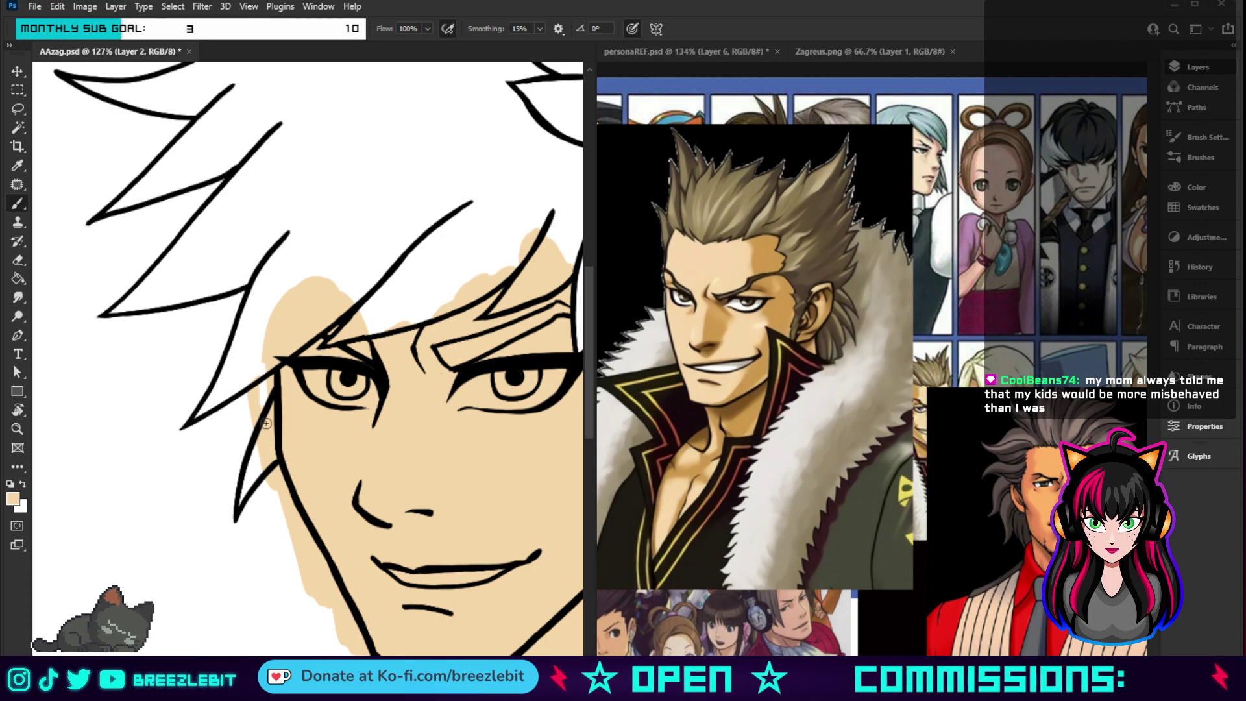
mouse_move(263, 368)
mouse_down()
mouse_move(255, 425)
mouse_move(244, 379)
mouse_move(254, 479)
mouse_move(272, 423)
mouse_up()
mouse_move(277, 503)
mouse_down()
mouse_move(293, 539)
mouse_move(274, 464)
mouse_move(297, 526)
mouse_up()
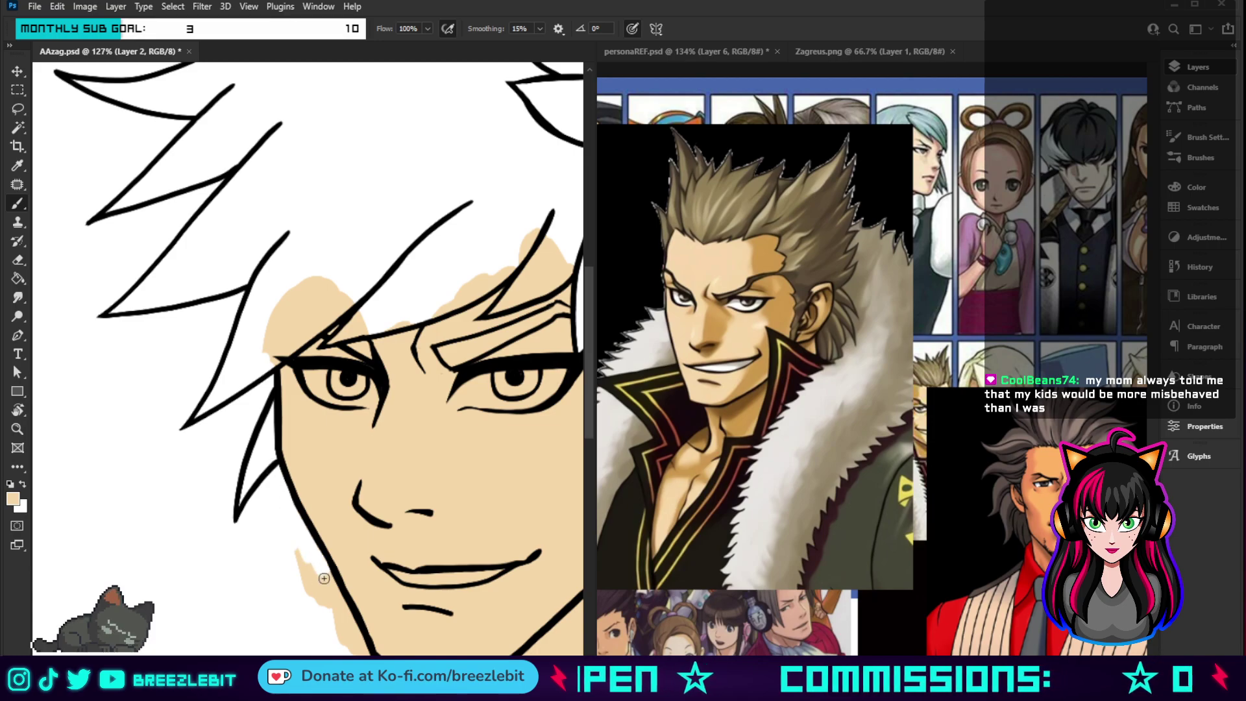
drag(324, 579, 367, 654)
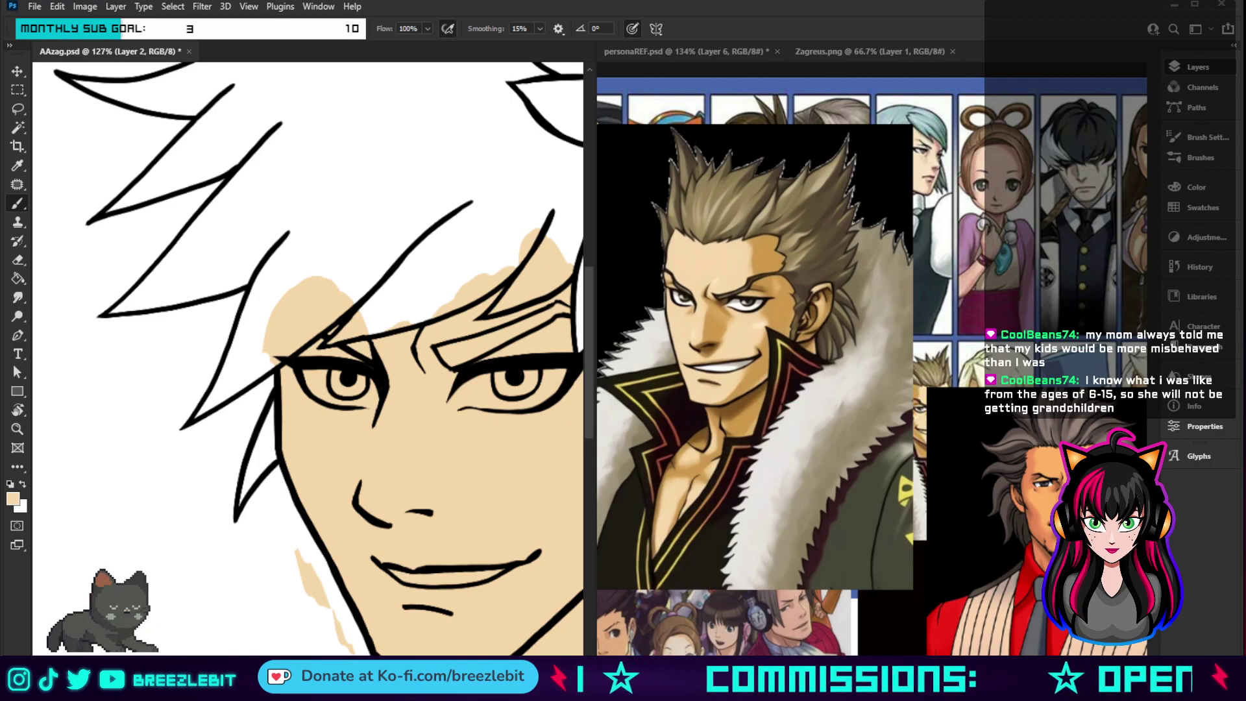
drag(292, 553, 338, 638)
- Rotate the canvas and erase the skin tone covering the bangs above the forehead and both eyes
drag(195, 400, 281, 475)
key(r)
mouse_move(472, 451)
mouse_down()
mouse_move(478, 384)
mouse_move(461, 329)
mouse_up()
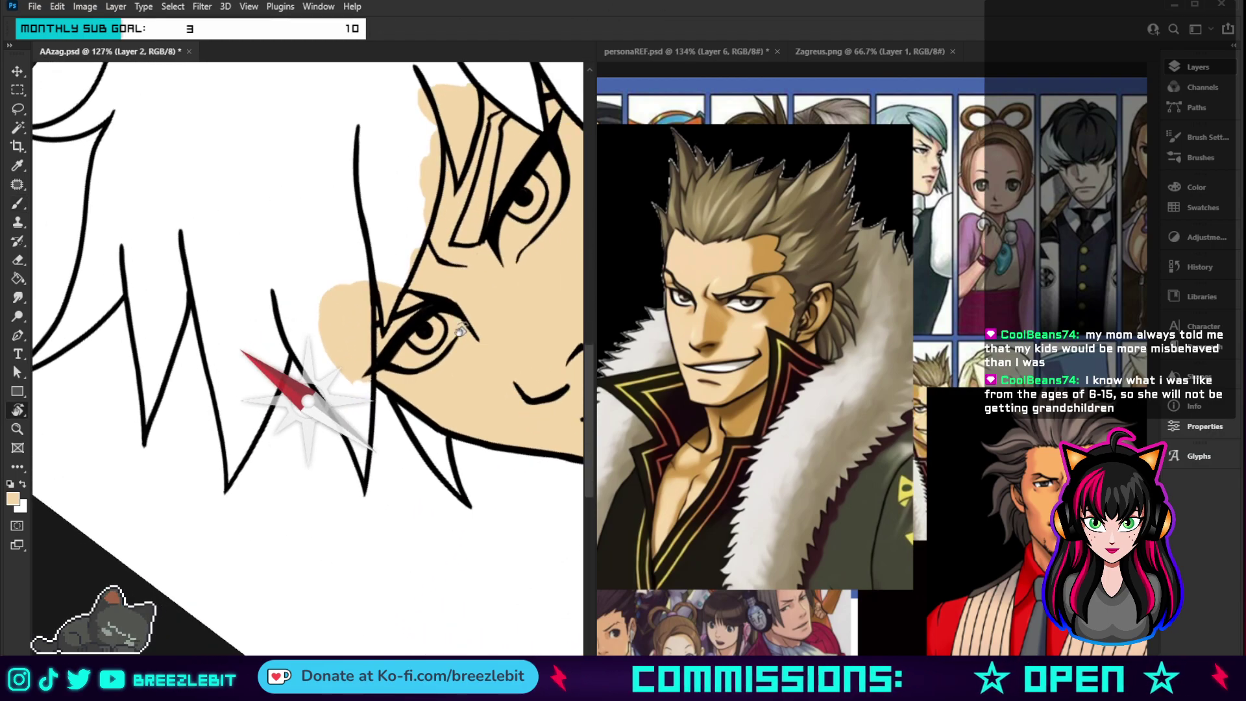
mouse_move(392, 281)
mouse_down()
mouse_move(333, 399)
mouse_move(334, 508)
mouse_move(313, 390)
mouse_move(301, 500)
mouse_move(351, 523)
mouse_move(354, 477)
mouse_up()
key(b)
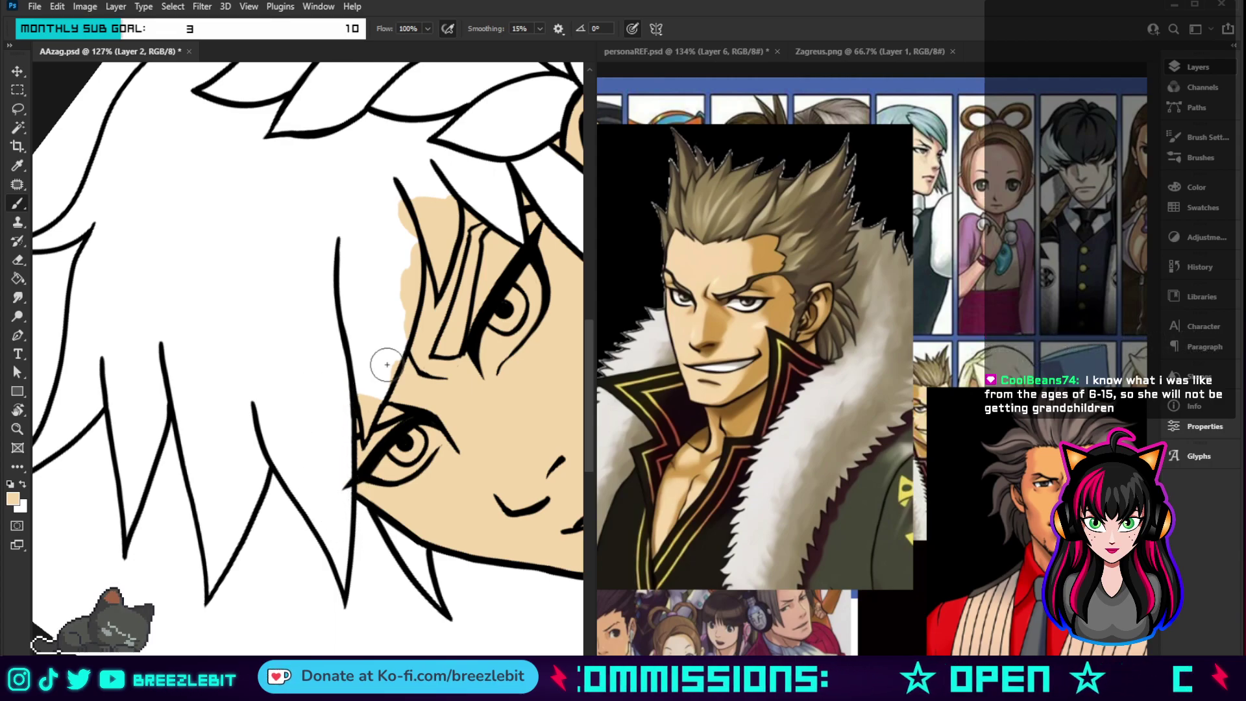
mouse_move(384, 362)
mouse_down()
mouse_move(408, 278)
mouse_move(393, 334)
mouse_move(406, 230)
mouse_move(396, 190)
mouse_move(435, 199)
mouse_move(441, 224)
mouse_move(445, 199)
mouse_move(438, 237)
mouse_up()
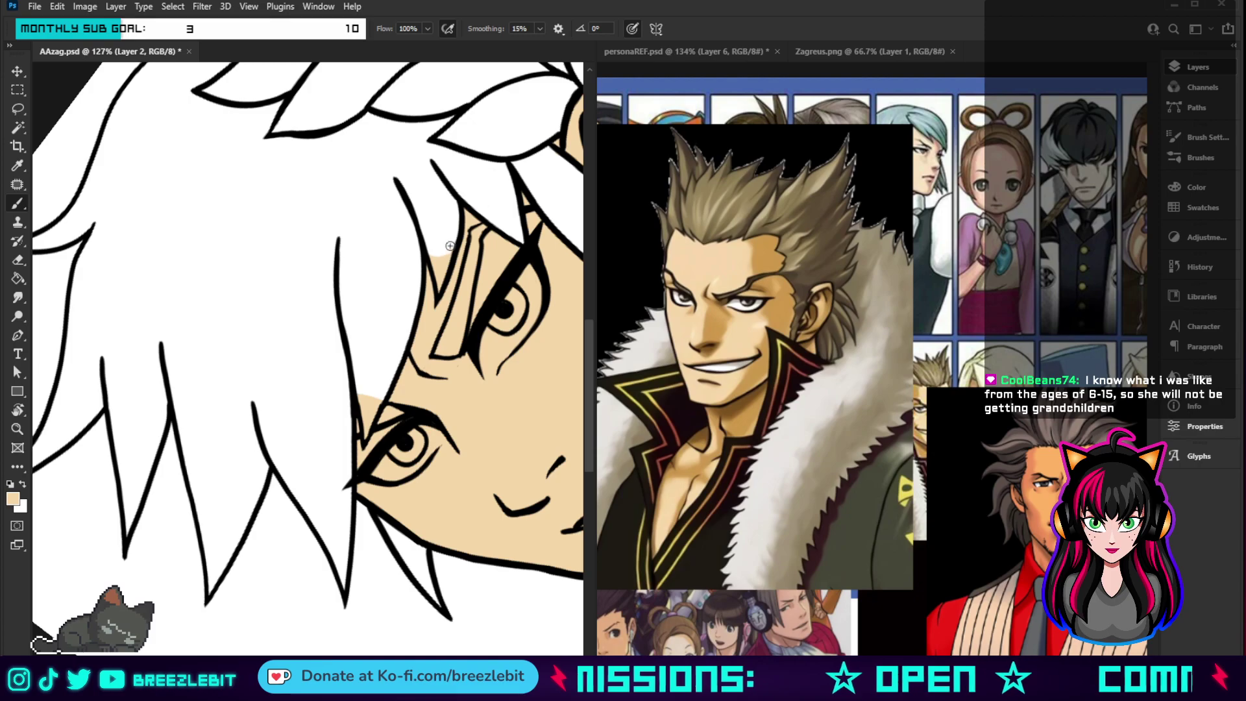
key(e)
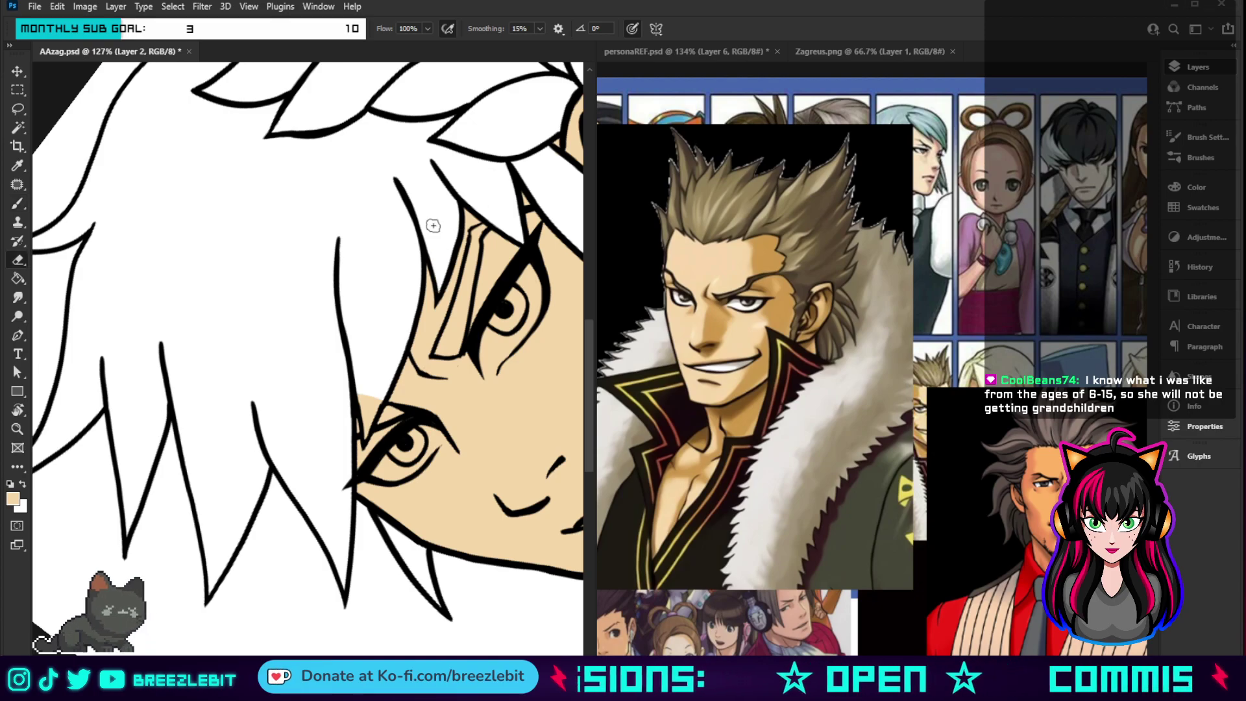
key(b)
key(ctrl+z)
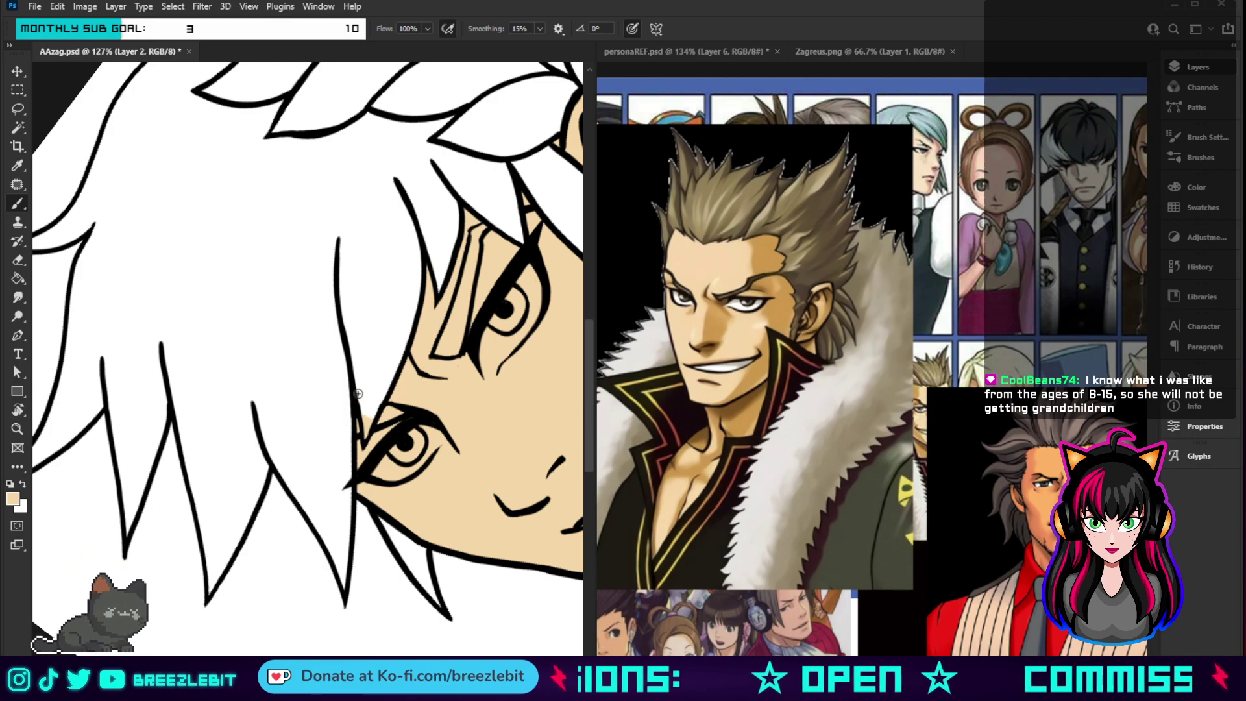
key(ctrl+z)
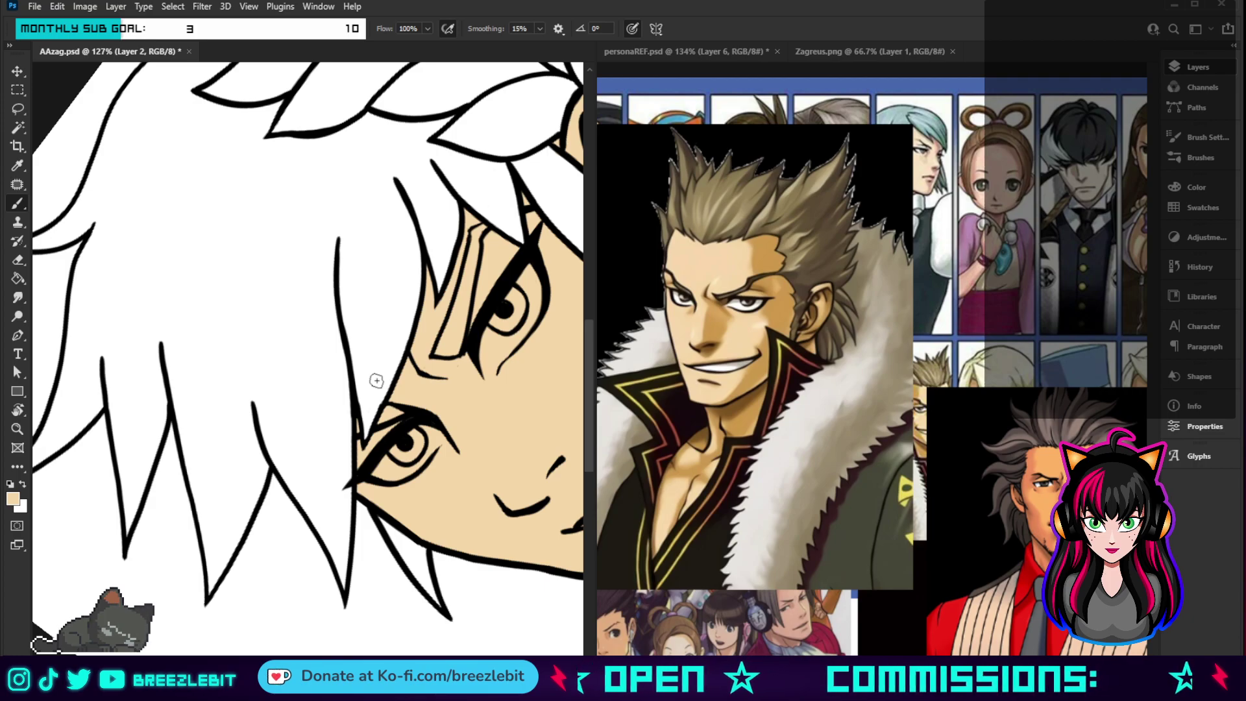
key(Escape)
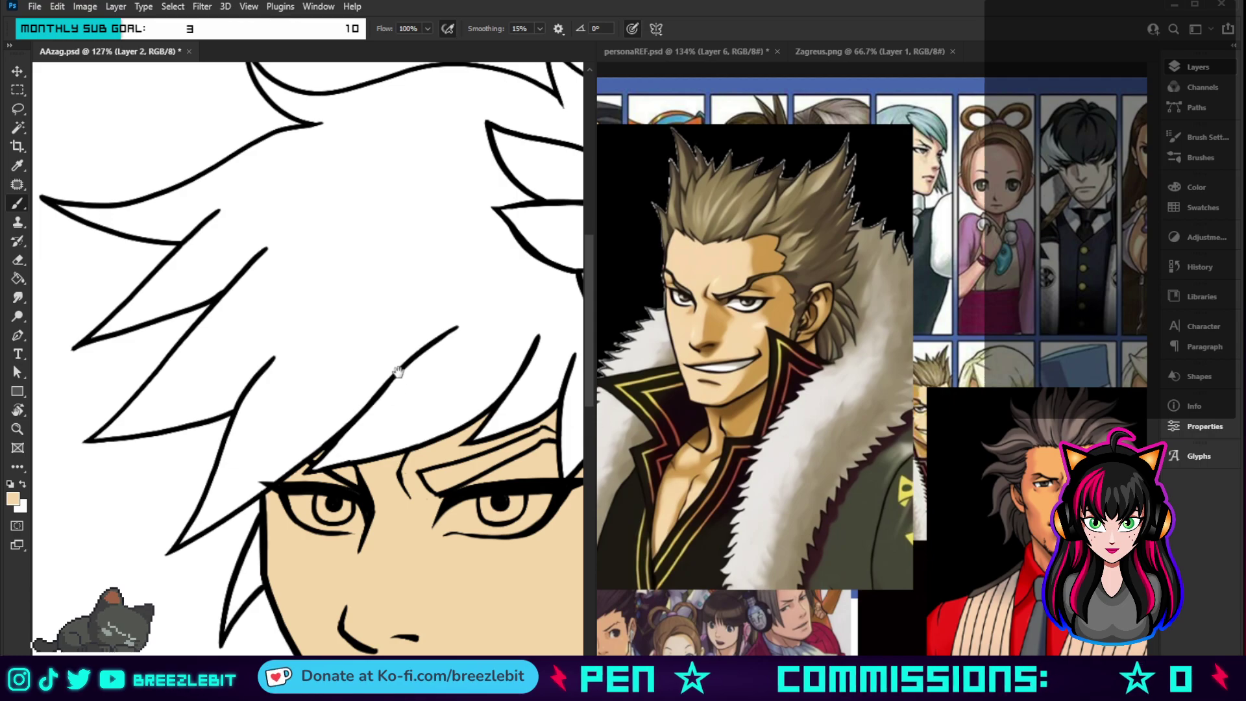
- Erase the skin tone inside the eyebrow above the near eye
drag(416, 388, 122, 383)
drag(435, 428, 523, 306)
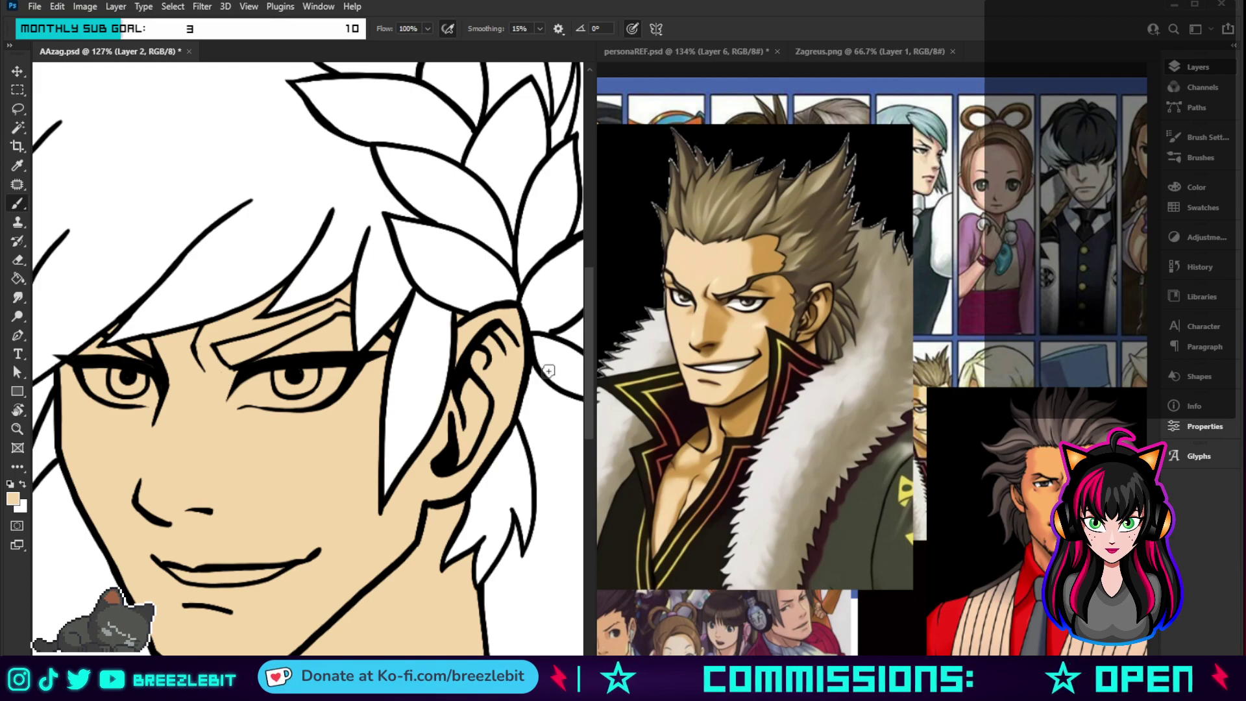
key(z)
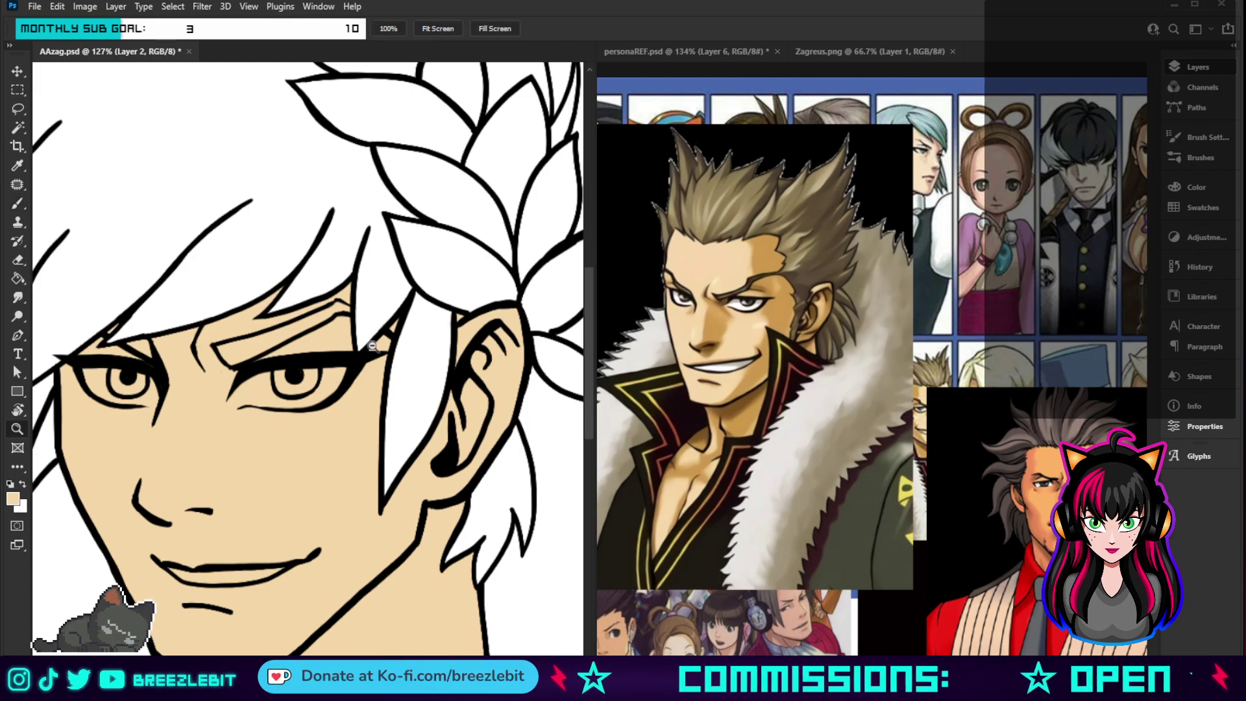
scroll(373, 345, down, 5)
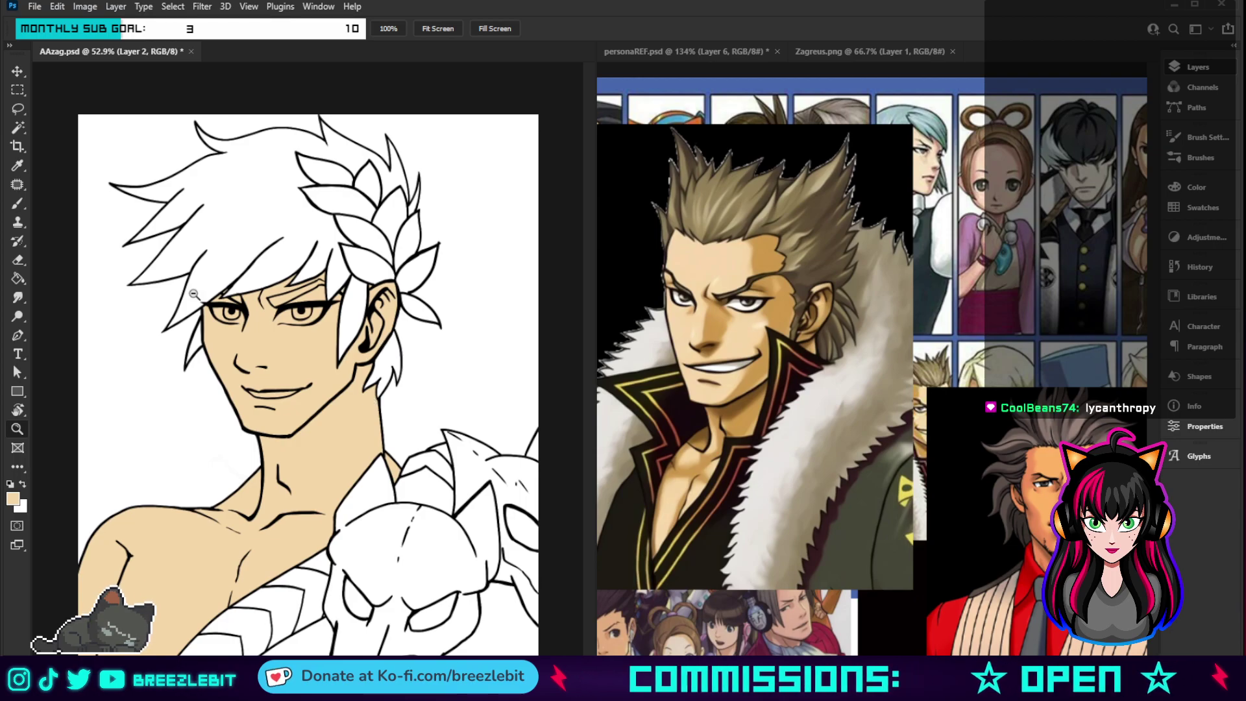
drag(198, 292, 333, 465)
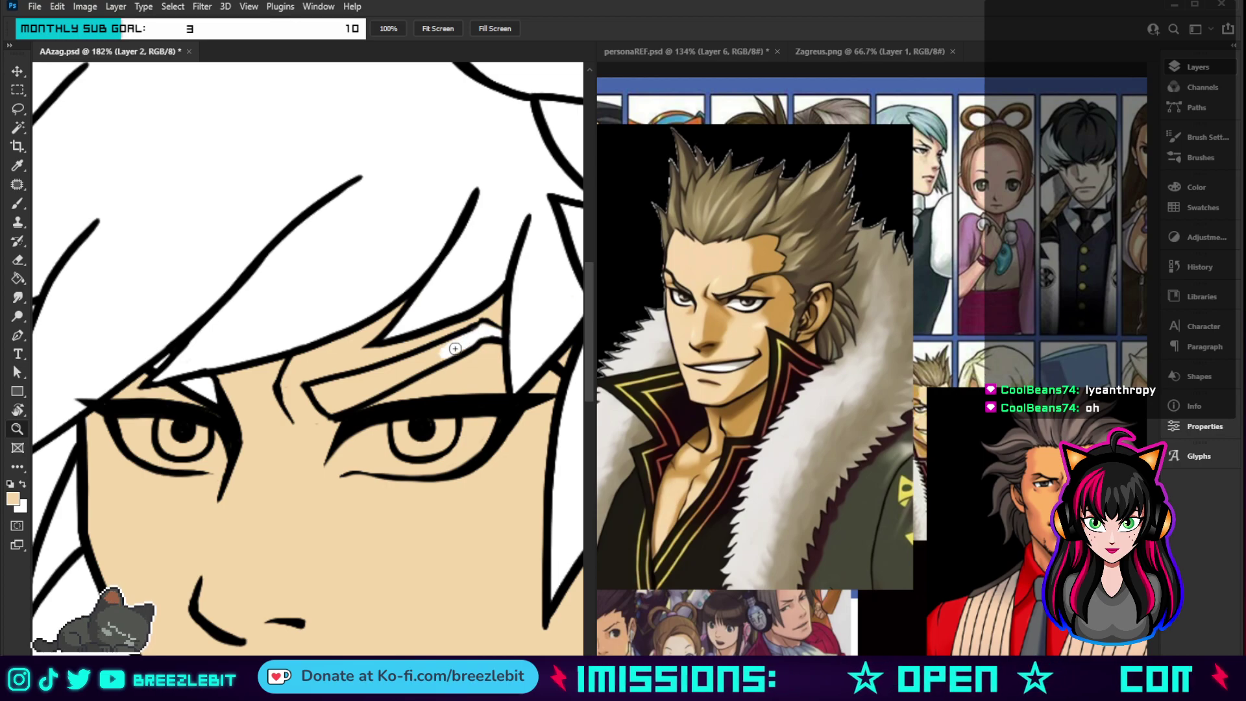
mouse_move(455, 348)
mouse_down()
mouse_move(332, 406)
mouse_move(316, 369)
mouse_move(320, 393)
mouse_up()
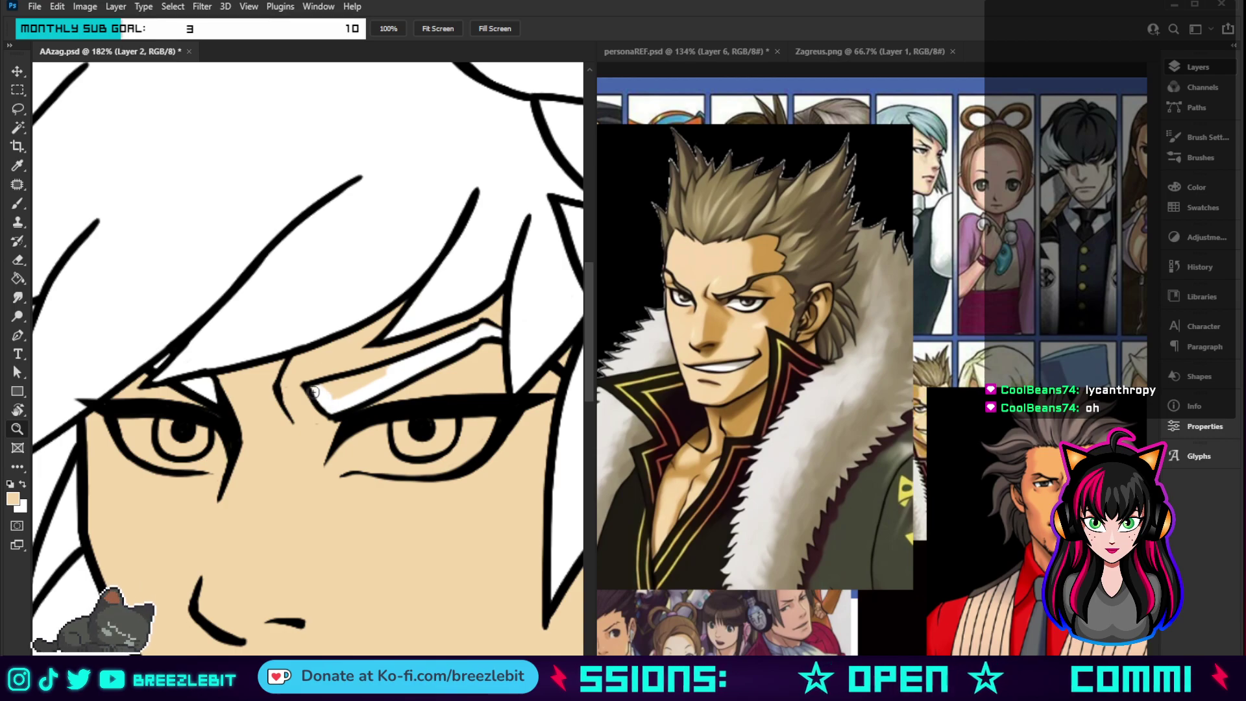
key(ctrl+z)
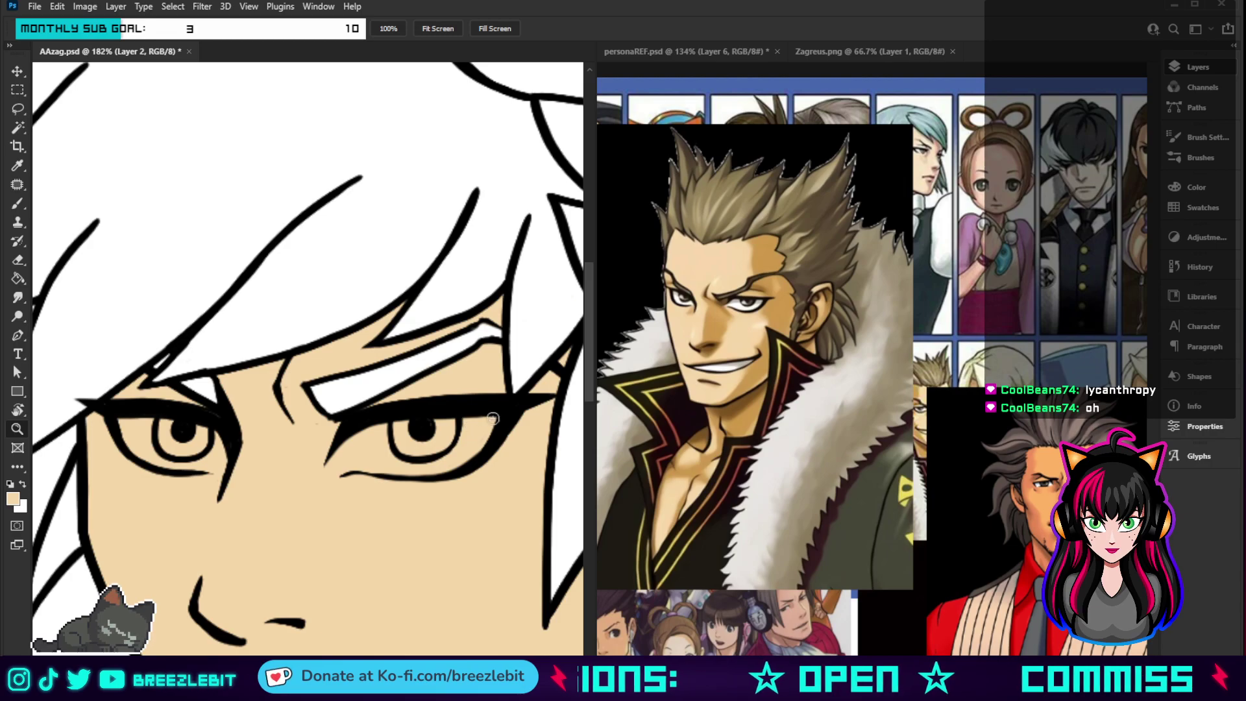
- Erase the skin tone inside the whites and irises of both eyes
mouse_move(491, 416)
mouse_down()
mouse_move(458, 455)
mouse_move(464, 417)
mouse_move(434, 457)
mouse_move(495, 411)
mouse_up()
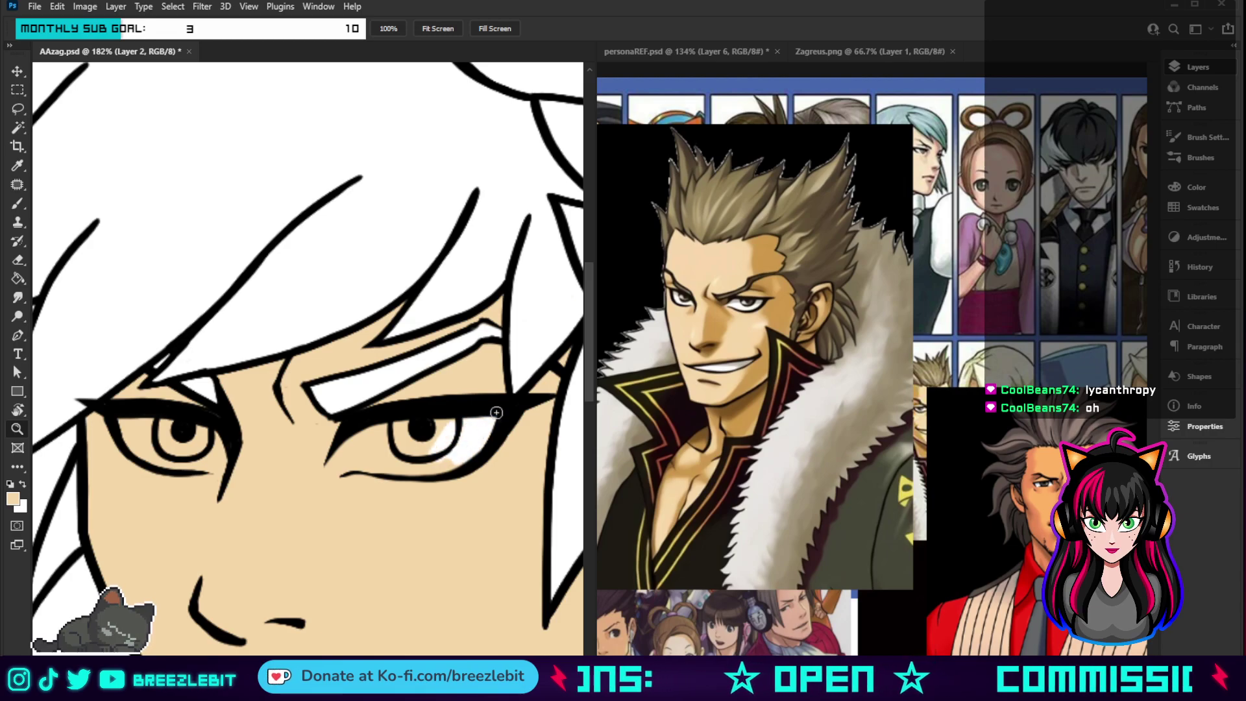
mouse_move(401, 426)
mouse_down()
mouse_move(373, 435)
mouse_move(400, 412)
mouse_move(372, 419)
mouse_move(327, 470)
mouse_move(451, 466)
mouse_up()
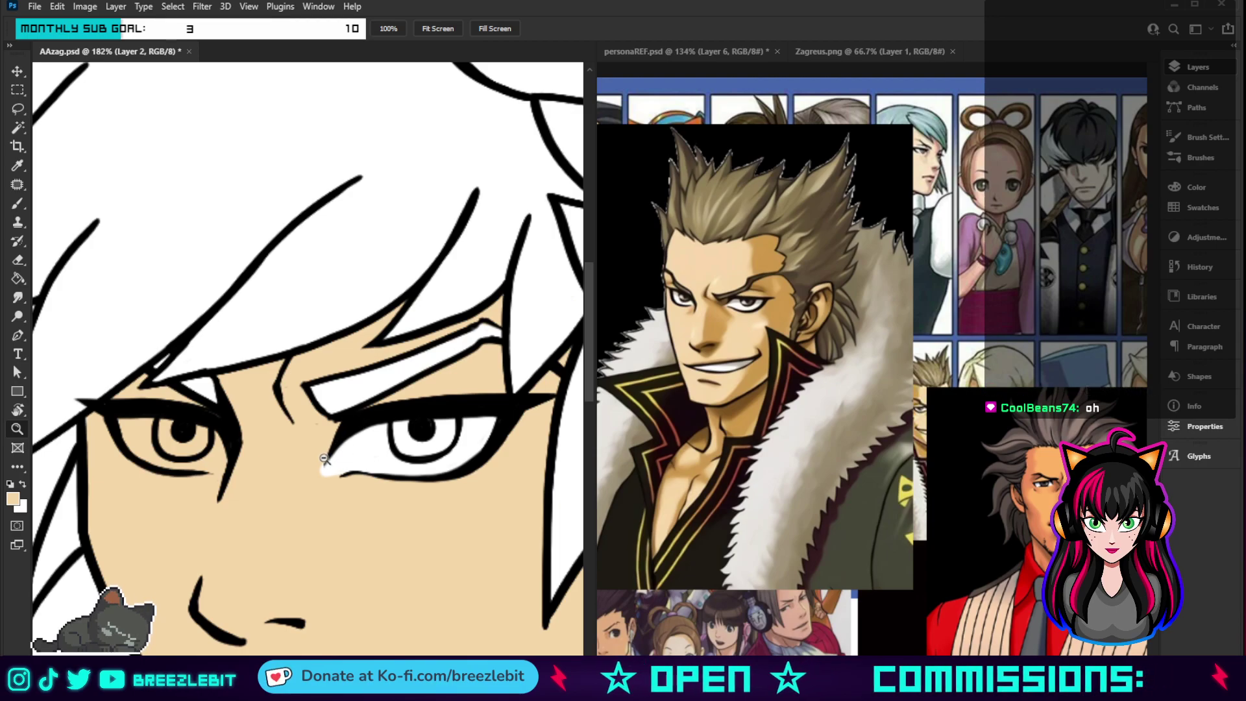
key(b)
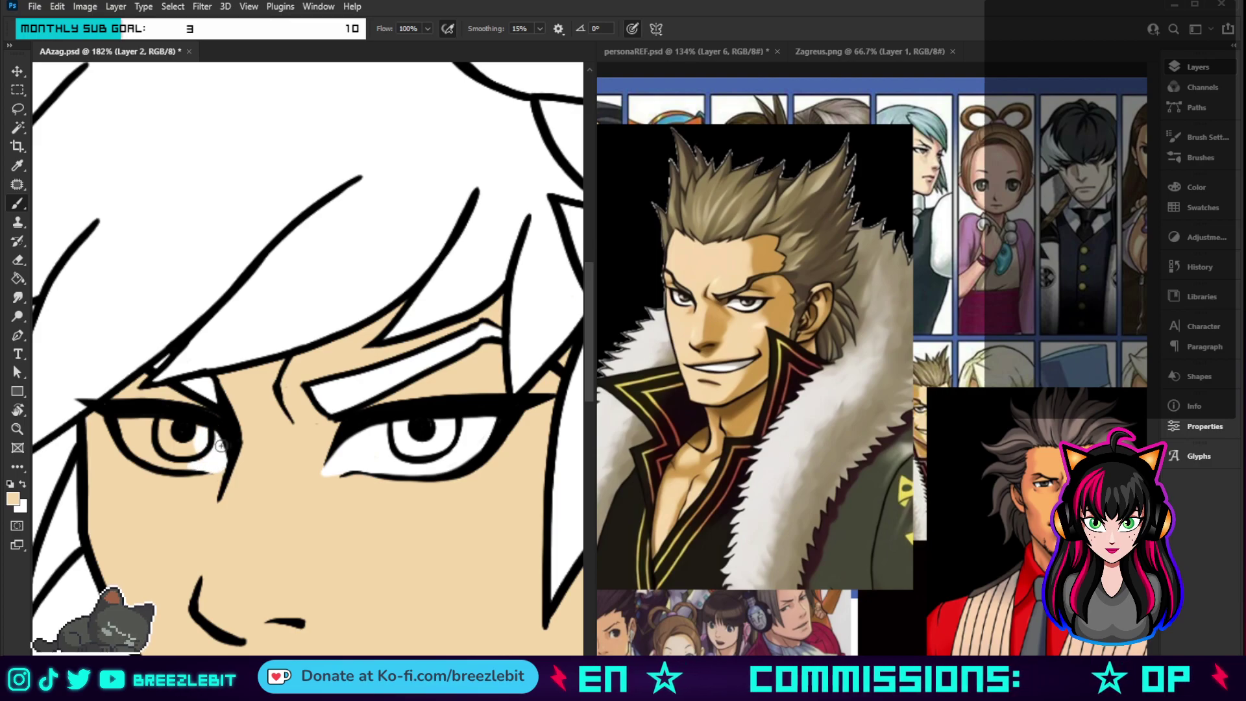
mouse_move(198, 447)
mouse_down()
mouse_move(175, 422)
mouse_move(188, 462)
mouse_move(170, 444)
mouse_move(161, 457)
mouse_move(186, 461)
mouse_move(148, 453)
mouse_up()
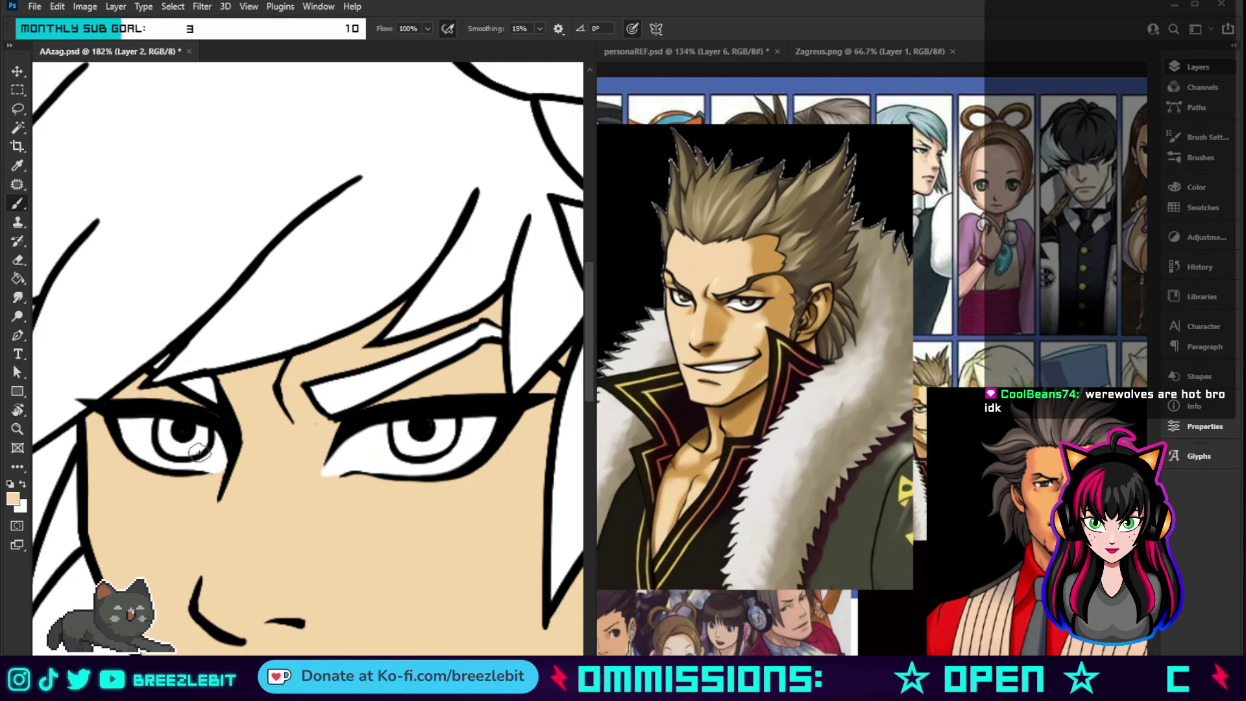
key(alt+space)
drag(302, 436, 227, 435)
drag(295, 467, 305, 294)
mouse_move(362, 435)
mouse_down()
mouse_move(311, 435)
mouse_move(342, 435)
mouse_up()
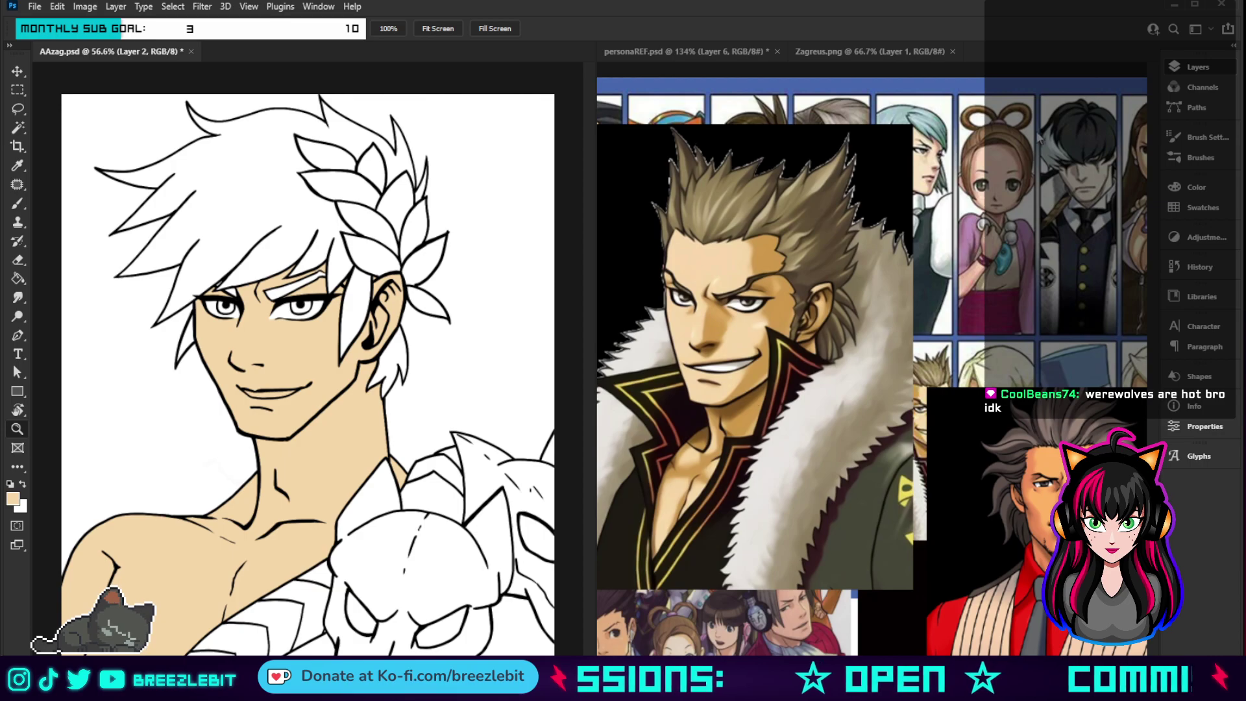
- Sample the dark hair colour from the black-haired reference portrait in personaREF.psd and return to AAzag.psd on Layer 3
click(941, 193)
key(ctrl+z)
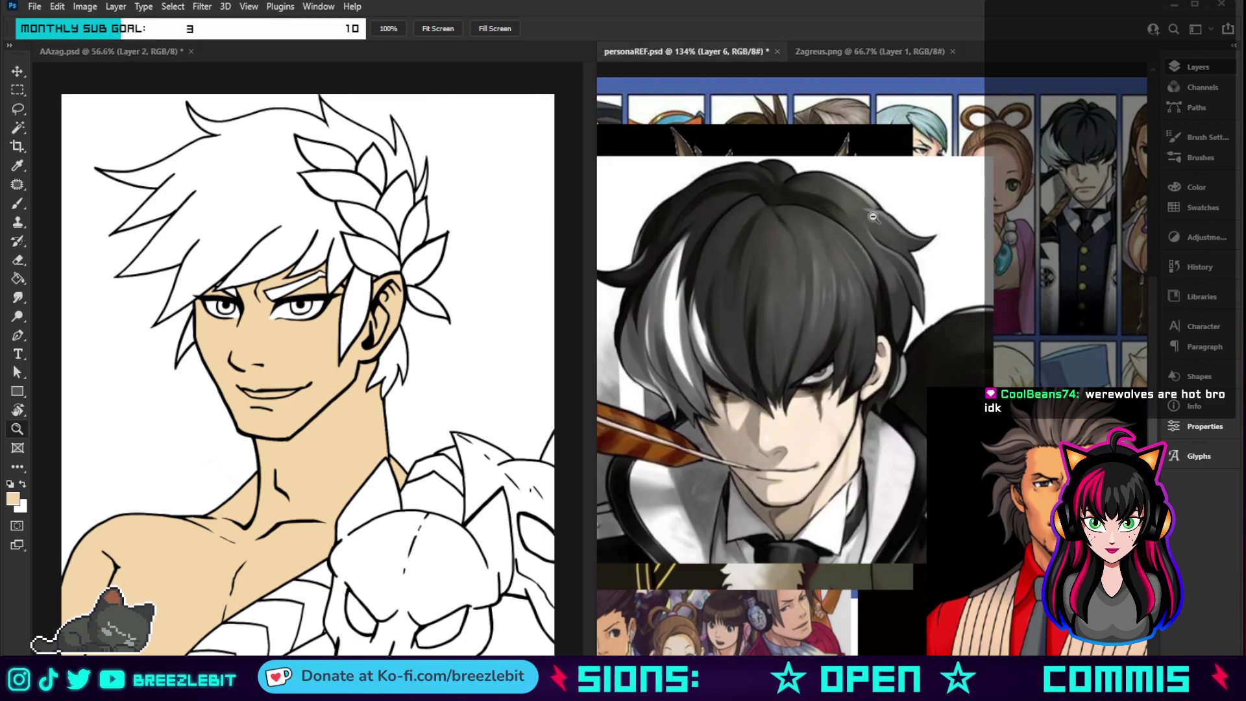
key(i)
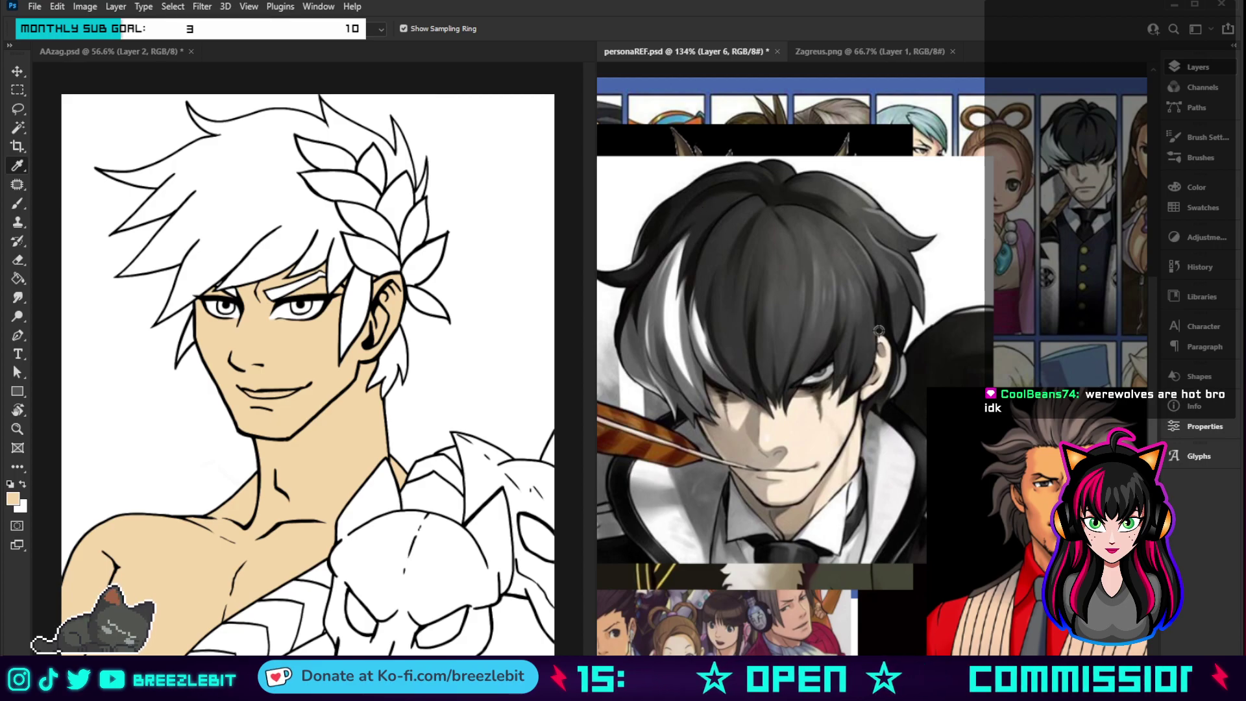
click(744, 236)
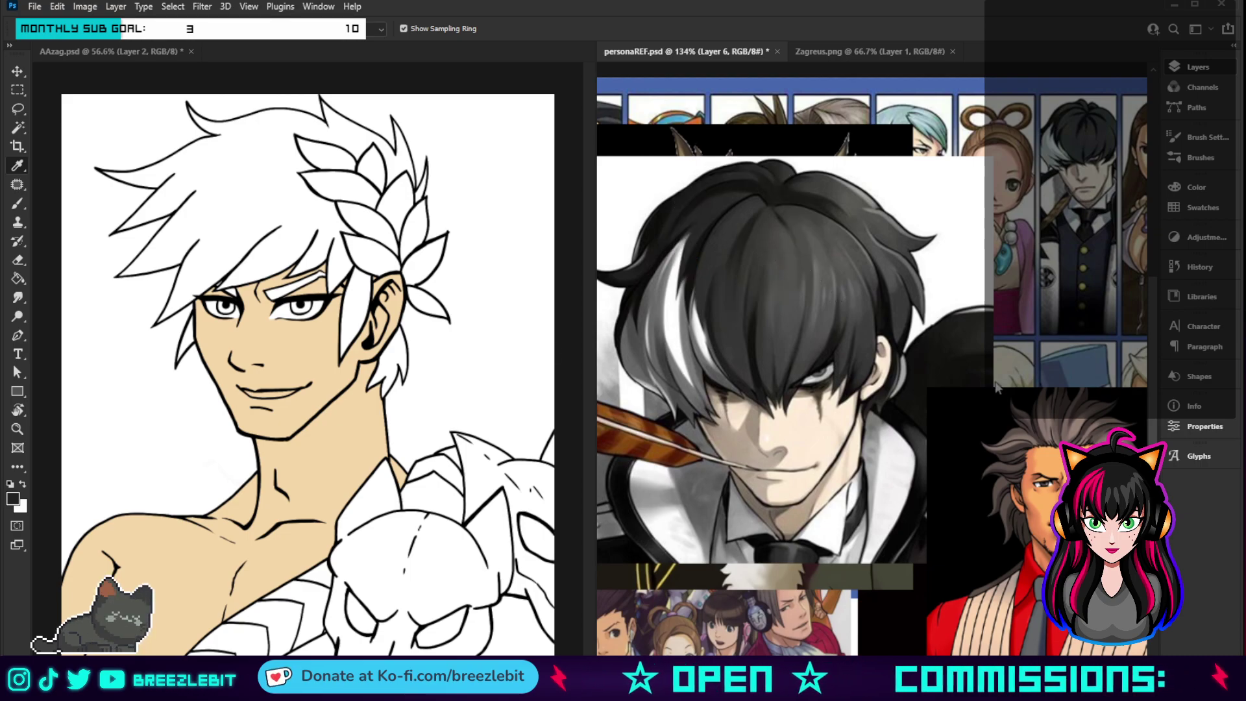
click(153, 56)
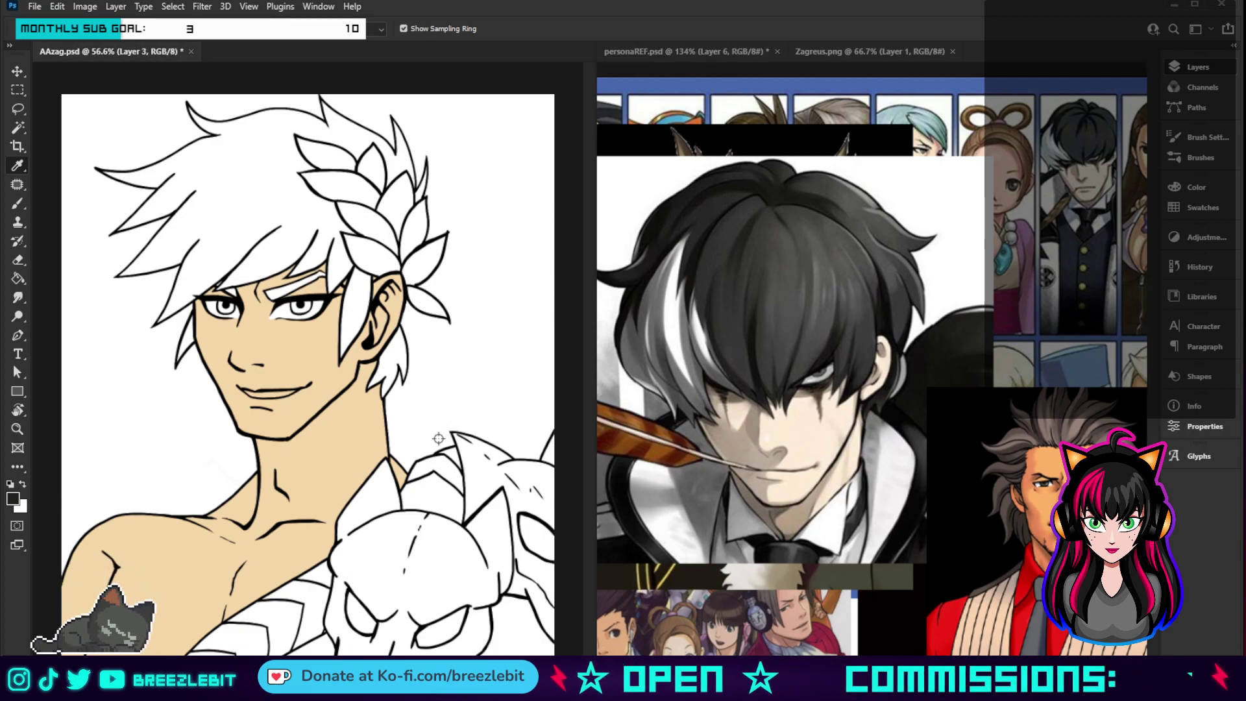
- Block in the whole hair with the sampled dark colour, from the bangs and side locks up to the spikes around the laurel
key(b)
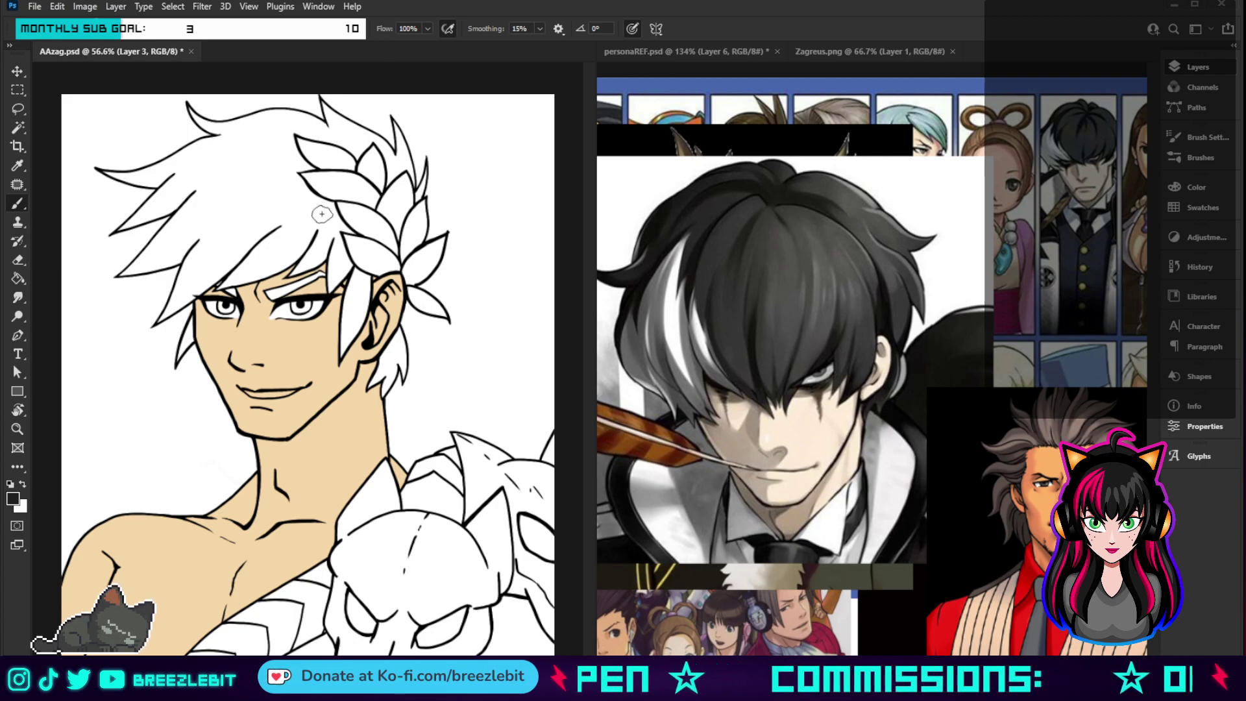
mouse_move(322, 214)
mouse_down()
mouse_move(347, 256)
mouse_move(306, 188)
mouse_move(313, 247)
mouse_move(268, 224)
mouse_move(267, 279)
mouse_move(240, 289)
mouse_move(203, 256)
mouse_up()
mouse_move(343, 263)
mouse_down()
mouse_move(359, 301)
mouse_move(359, 267)
mouse_move(346, 346)
mouse_move(386, 374)
mouse_move(400, 336)
mouse_move(391, 389)
mouse_move(417, 285)
mouse_up()
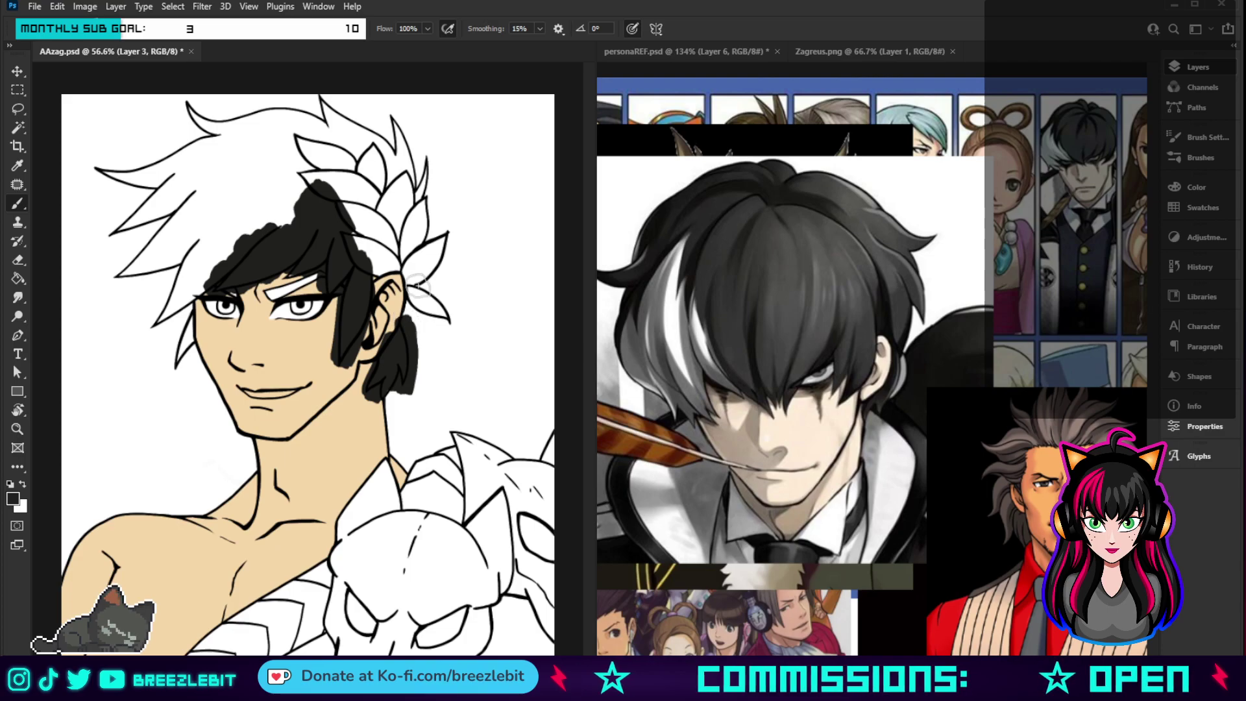
mouse_move(425, 208)
mouse_down()
mouse_move(402, 138)
mouse_move(390, 176)
mouse_move(375, 171)
mouse_move(368, 119)
mouse_move(399, 185)
mouse_move(389, 185)
mouse_move(365, 115)
mouse_move(349, 154)
mouse_move(325, 106)
mouse_move(296, 135)
mouse_move(214, 118)
mouse_move(315, 170)
mouse_move(248, 137)
mouse_move(293, 187)
mouse_move(241, 141)
mouse_move(253, 184)
mouse_move(260, 160)
mouse_move(212, 261)
mouse_move(254, 227)
mouse_move(166, 319)
mouse_move(178, 304)
mouse_move(165, 308)
mouse_move(182, 350)
mouse_move(225, 226)
mouse_move(173, 284)
mouse_move(177, 244)
mouse_move(114, 275)
mouse_move(193, 190)
mouse_move(122, 228)
mouse_move(168, 176)
mouse_move(108, 178)
mouse_move(193, 154)
mouse_move(198, 199)
mouse_move(216, 163)
mouse_move(225, 220)
mouse_move(262, 224)
mouse_up()
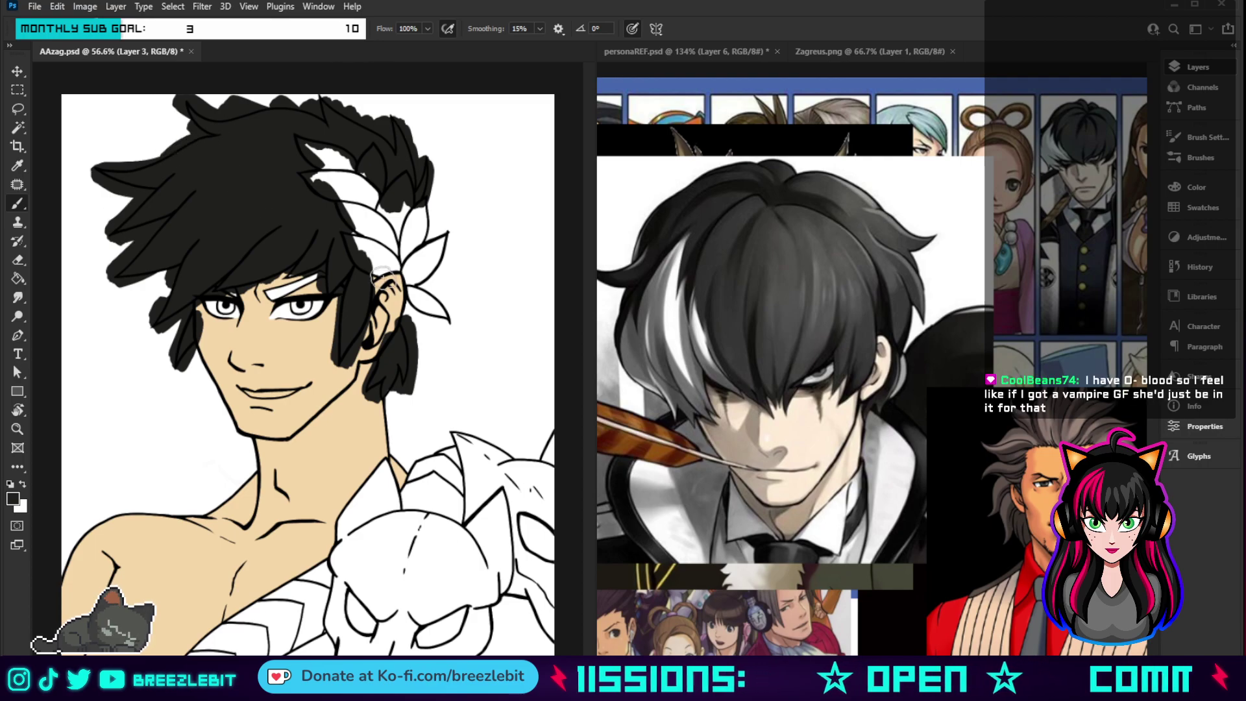
drag(383, 275, 367, 282)
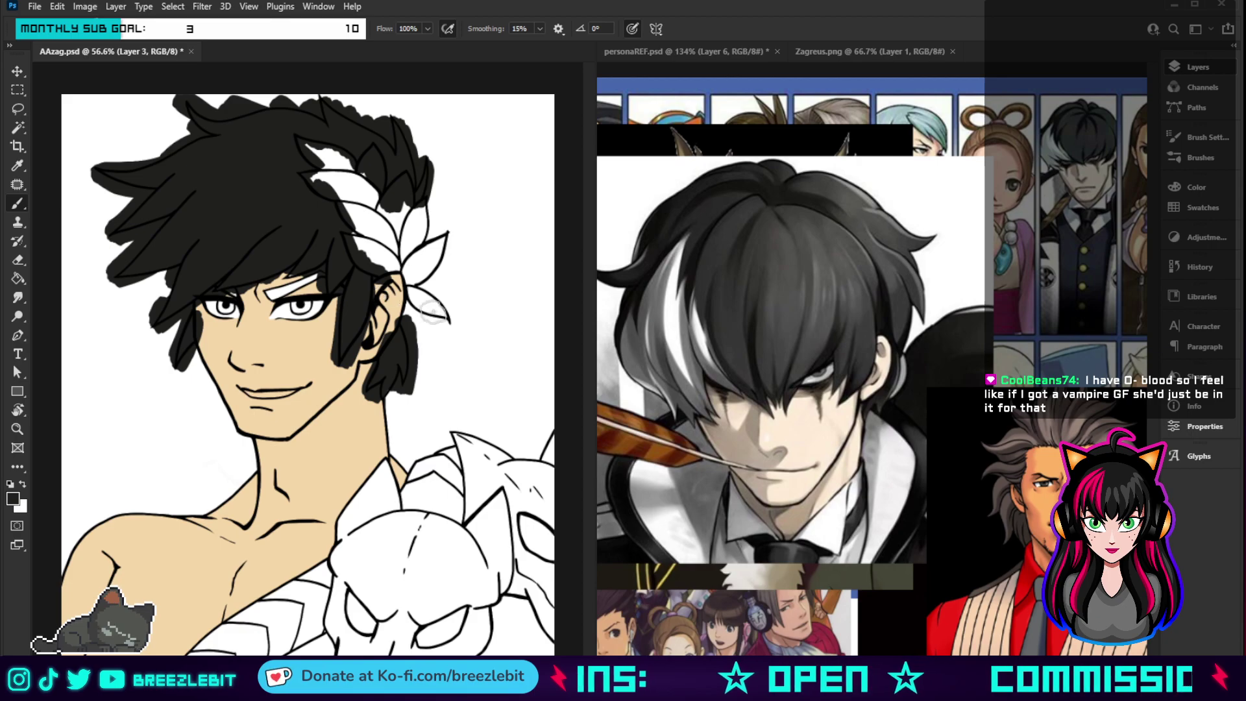
- Erase the dark hair colour spilling over the back edge of the ear and the neck below it, using a smaller brush
key(z)
drag(400, 367, 428, 470)
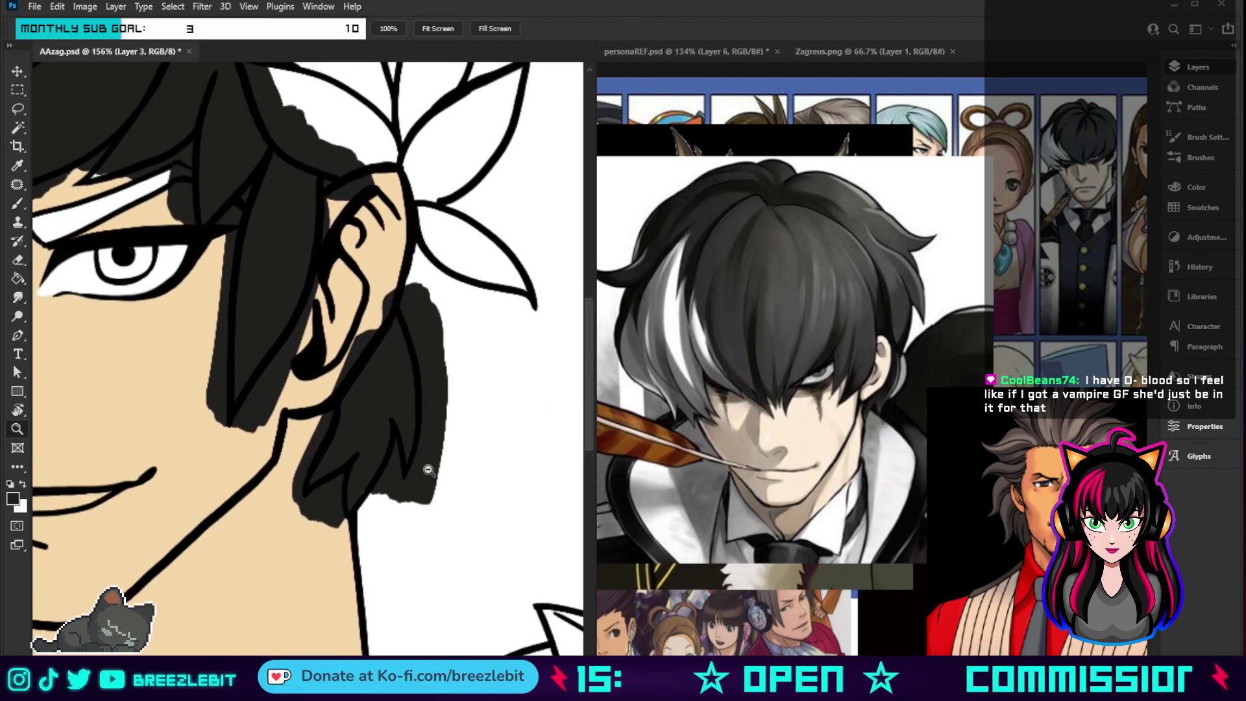
key(b)
mouse_move(353, 479)
mouse_down()
mouse_move(364, 500)
mouse_move(343, 535)
mouse_up()
key(ctrl+z)
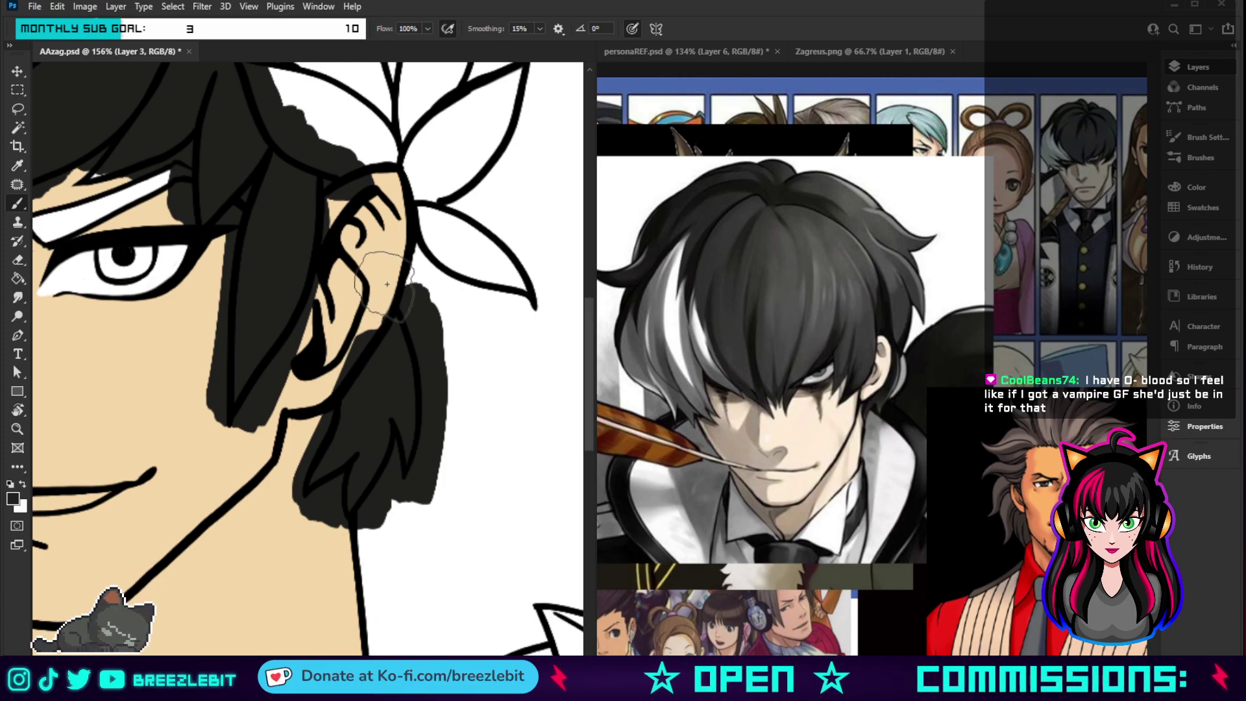
key(bracketleft)
key(bracketleft)
key(bracketleft)
key(bracketleft)
key(bracketleft)
key(bracketleft)
key(bracketleft)
mouse_move(376, 315)
mouse_down()
mouse_move(356, 349)
mouse_move(381, 291)
mouse_move(325, 384)
mouse_up()
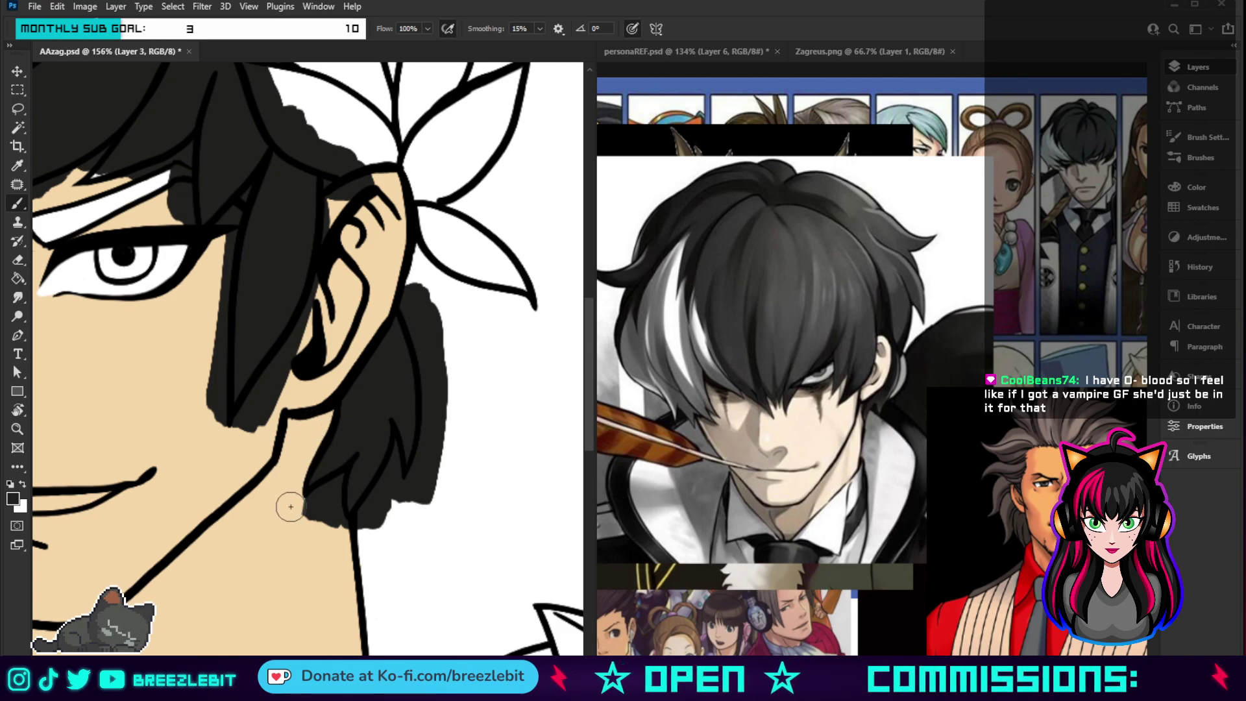
- Erase the dark colour outside the tuft of hair behind the ear with an enlarged brush, following its pointed tips
key(bracketright)
key(bracketright)
key(bracketright)
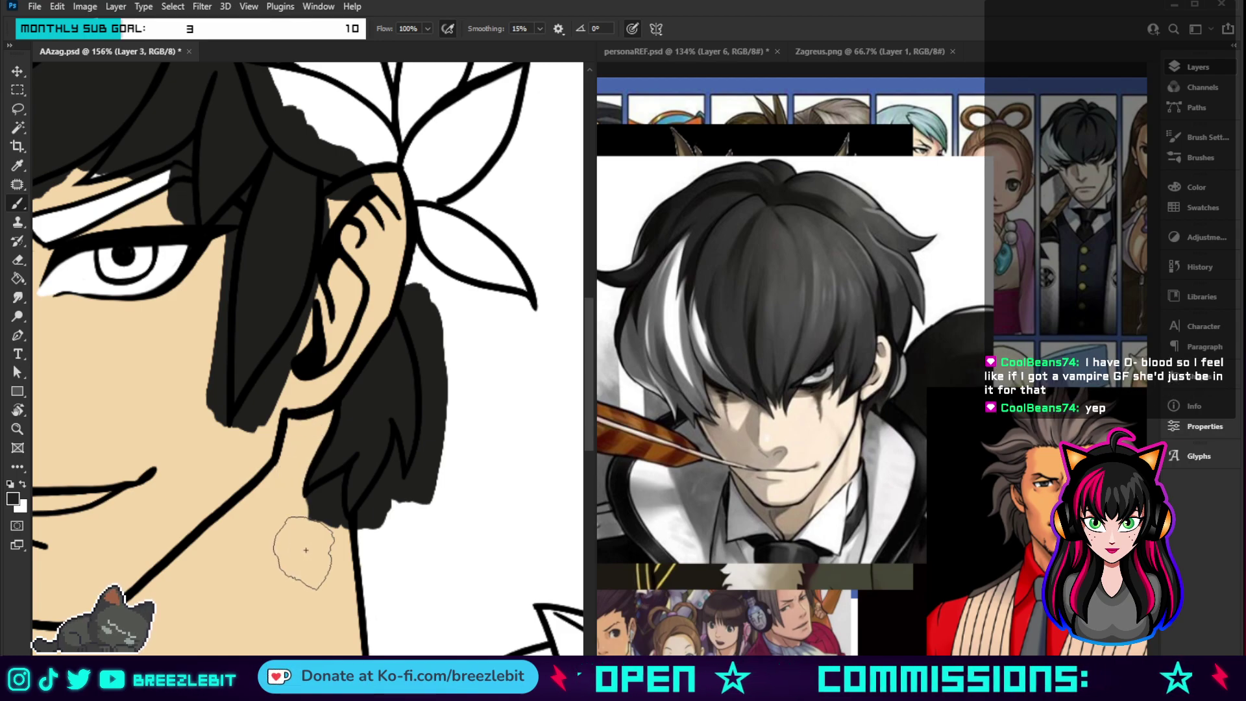
mouse_move(412, 292)
mouse_down()
mouse_move(444, 366)
mouse_move(427, 332)
mouse_move(437, 401)
mouse_move(418, 500)
mouse_move(387, 510)
mouse_move(390, 495)
mouse_move(334, 527)
mouse_move(312, 512)
mouse_move(325, 505)
mouse_up()
drag(324, 503, 311, 497)
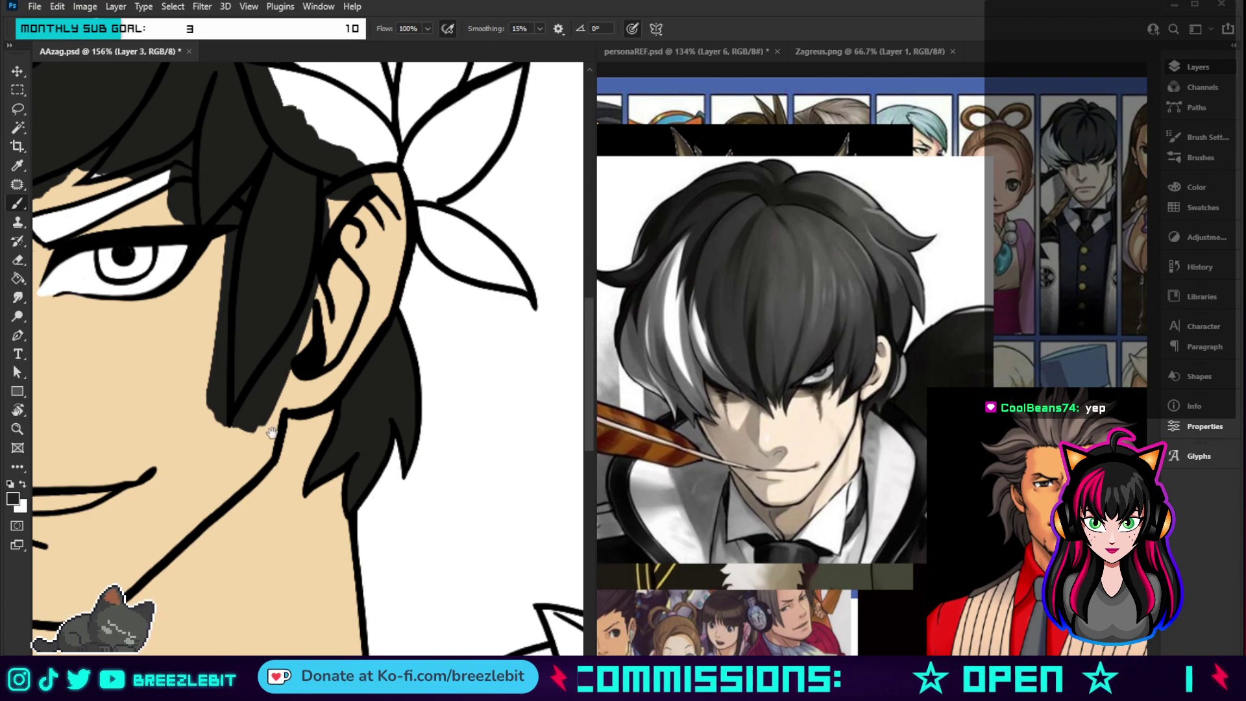
- Erase the dark hair colour spilling onto the inner ear and cheek on both sides of the long lock before the ear
drag(272, 432, 387, 529)
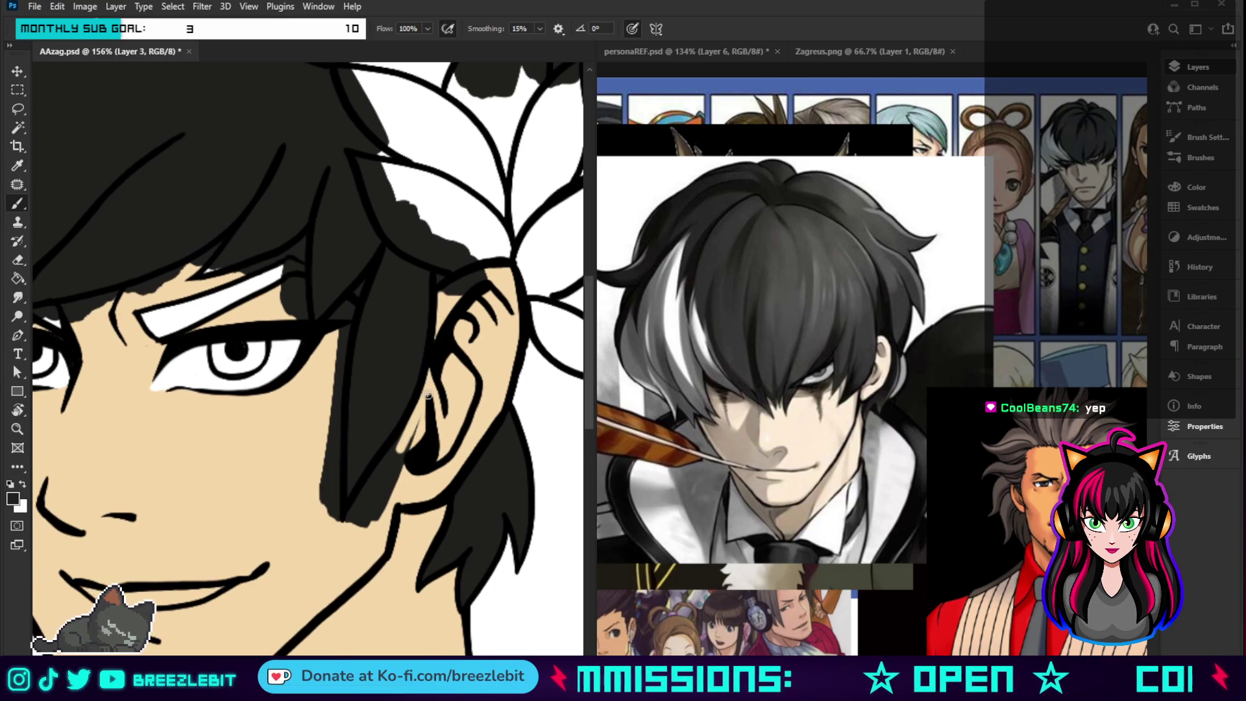
mouse_move(428, 396)
mouse_down()
mouse_move(370, 523)
mouse_move(390, 499)
mouse_move(348, 536)
mouse_move(406, 434)
mouse_up()
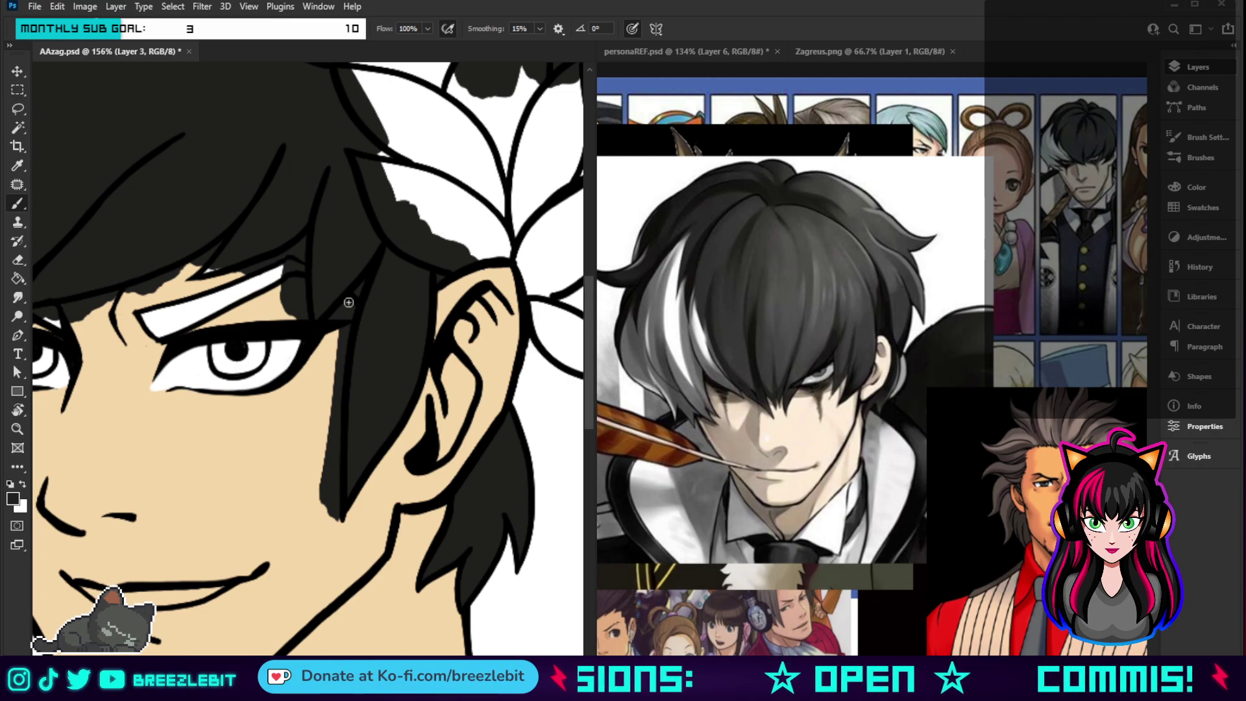
mouse_move(347, 313)
mouse_down()
mouse_move(340, 357)
mouse_move(347, 302)
mouse_move(304, 344)
mouse_move(371, 272)
mouse_move(342, 355)
mouse_up()
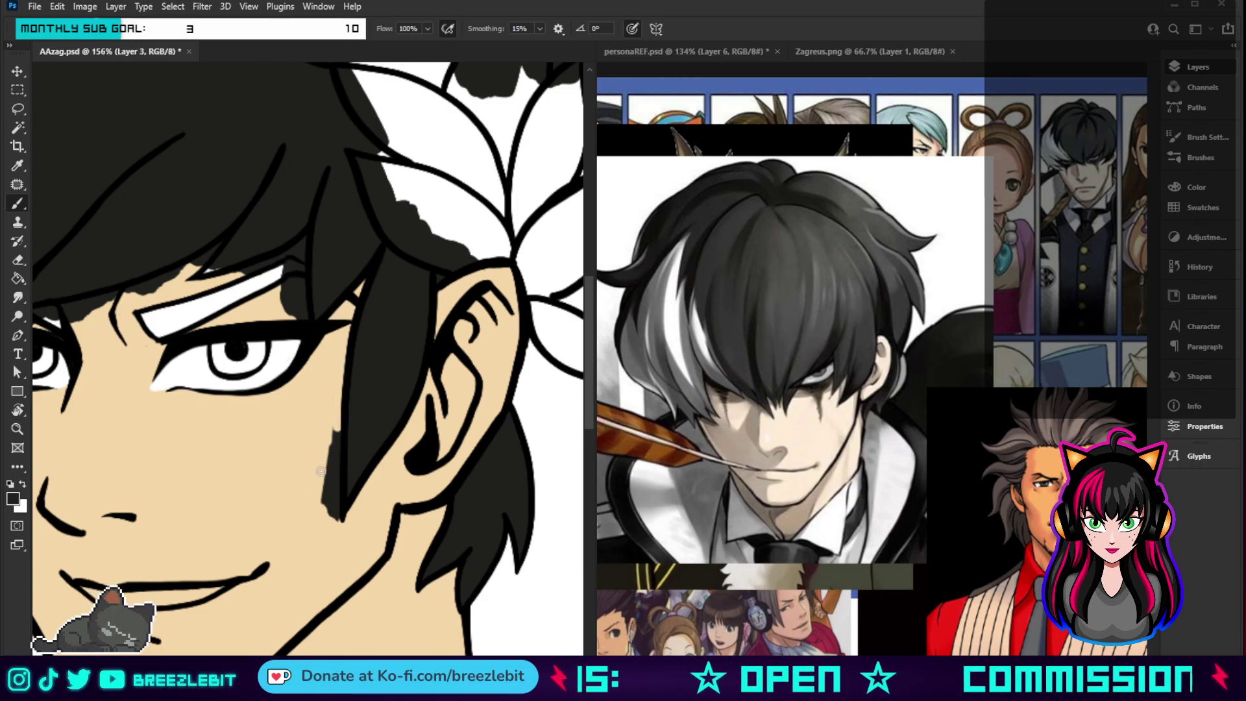
mouse_move(321, 471)
mouse_down()
mouse_move(331, 431)
mouse_move(327, 529)
mouse_move(337, 431)
mouse_move(339, 527)
mouse_up()
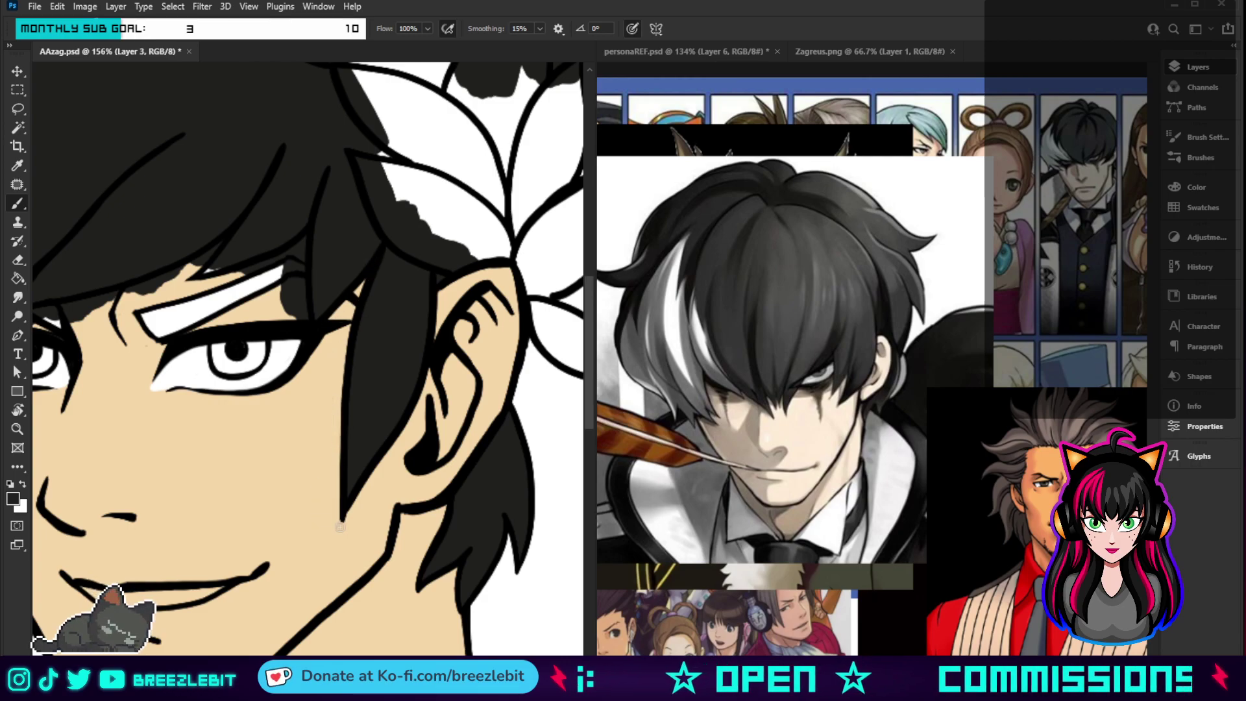
- Enlarge the brush and erase the dark hair colour from the lowest laurel leaf above the ear
key(bracketright)
key(bracketright)
key(bracketright)
key(bracketright)
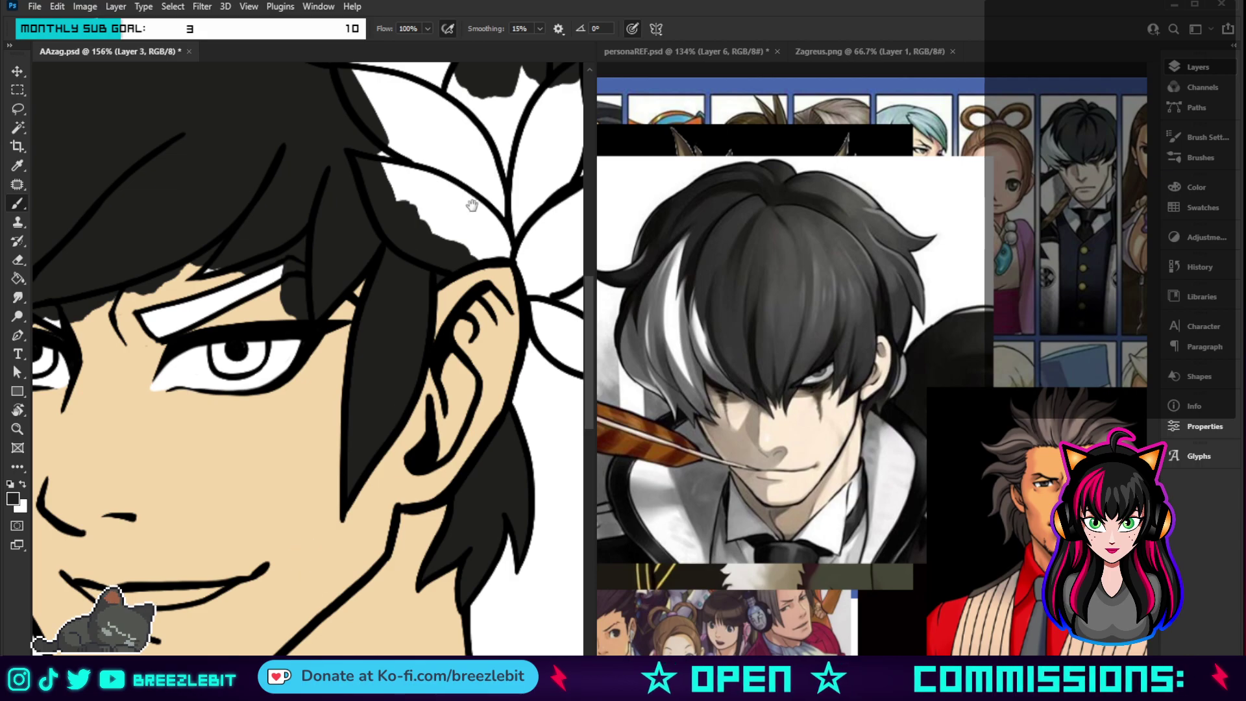
mouse_move(472, 205)
mouse_down()
mouse_move(458, 369)
mouse_move(436, 403)
mouse_up()
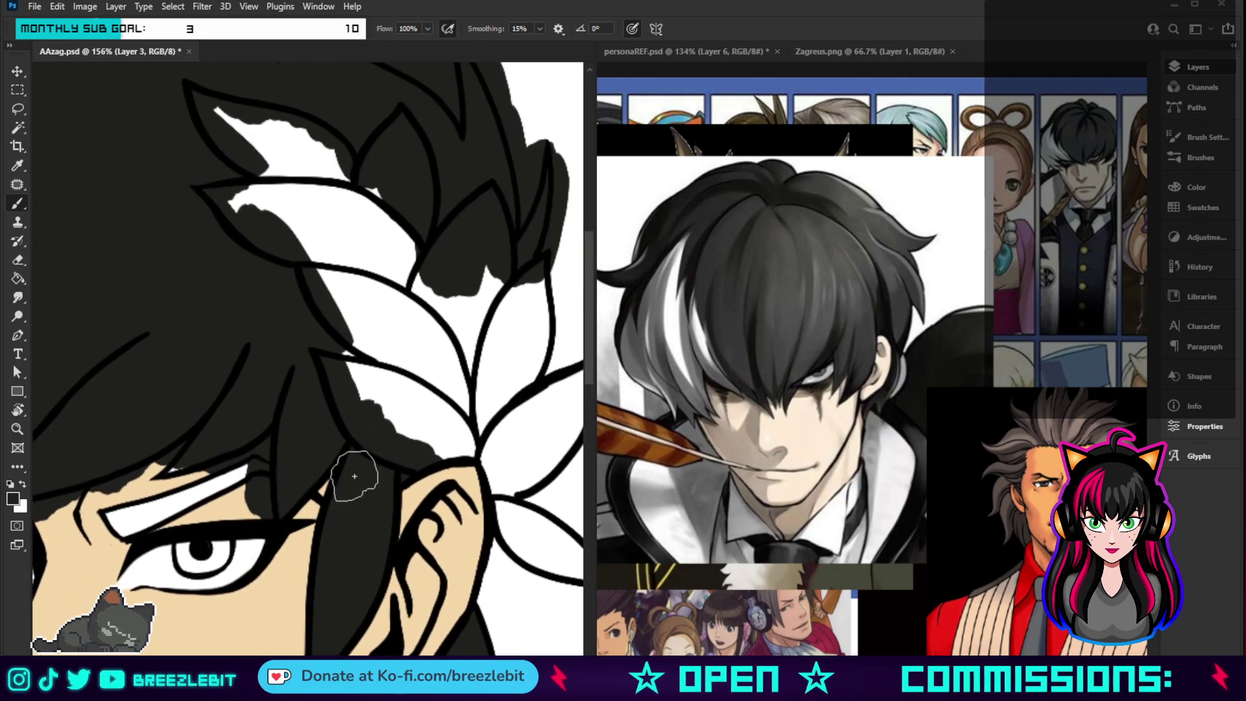
click(344, 353)
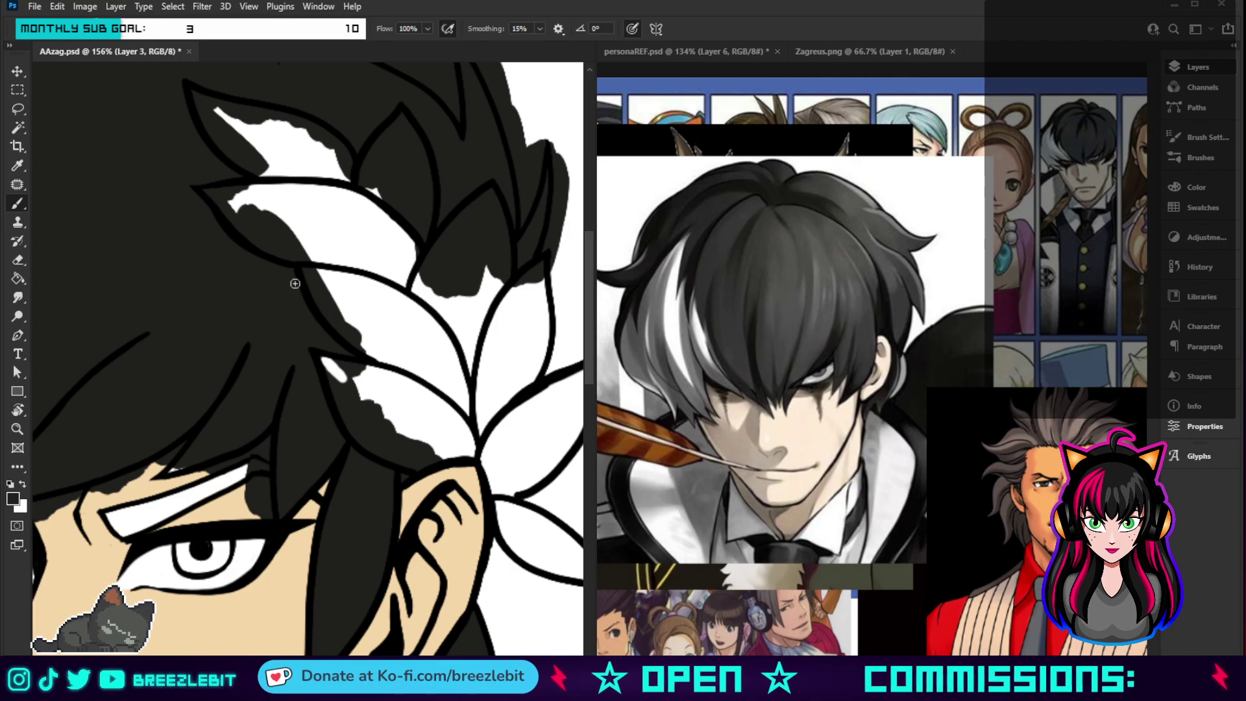
mouse_move(370, 370)
mouse_down()
mouse_move(346, 406)
mouse_move(340, 396)
mouse_move(369, 445)
mouse_move(434, 463)
mouse_move(350, 423)
mouse_move(356, 395)
mouse_move(407, 443)
mouse_move(430, 444)
mouse_move(409, 459)
mouse_up()
- Erase the dark hair colour from the middle laurel leaves above the ear, up to their outlines and pointed tips
mouse_move(454, 242)
mouse_down()
mouse_move(430, 299)
mouse_move(439, 255)
mouse_move(489, 196)
mouse_move(511, 304)
mouse_move(540, 269)
mouse_up()
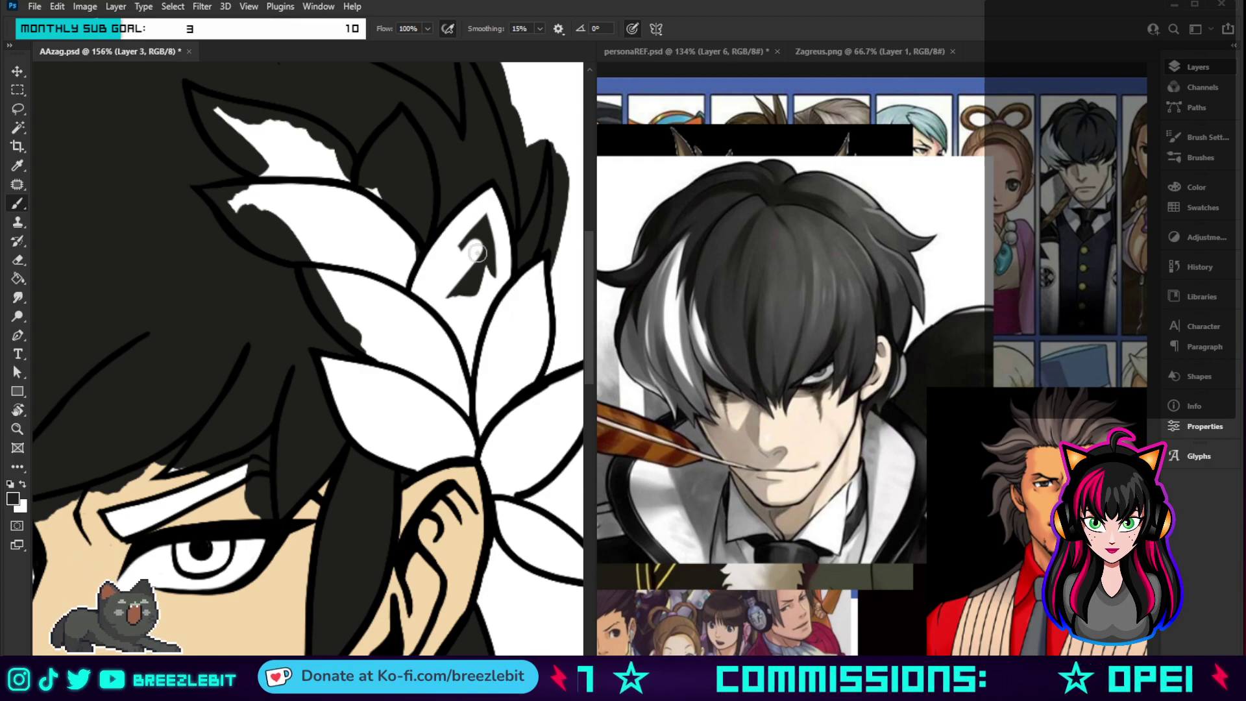
mouse_move(500, 224)
mouse_down()
mouse_move(487, 285)
mouse_move(473, 250)
mouse_move(482, 216)
mouse_up()
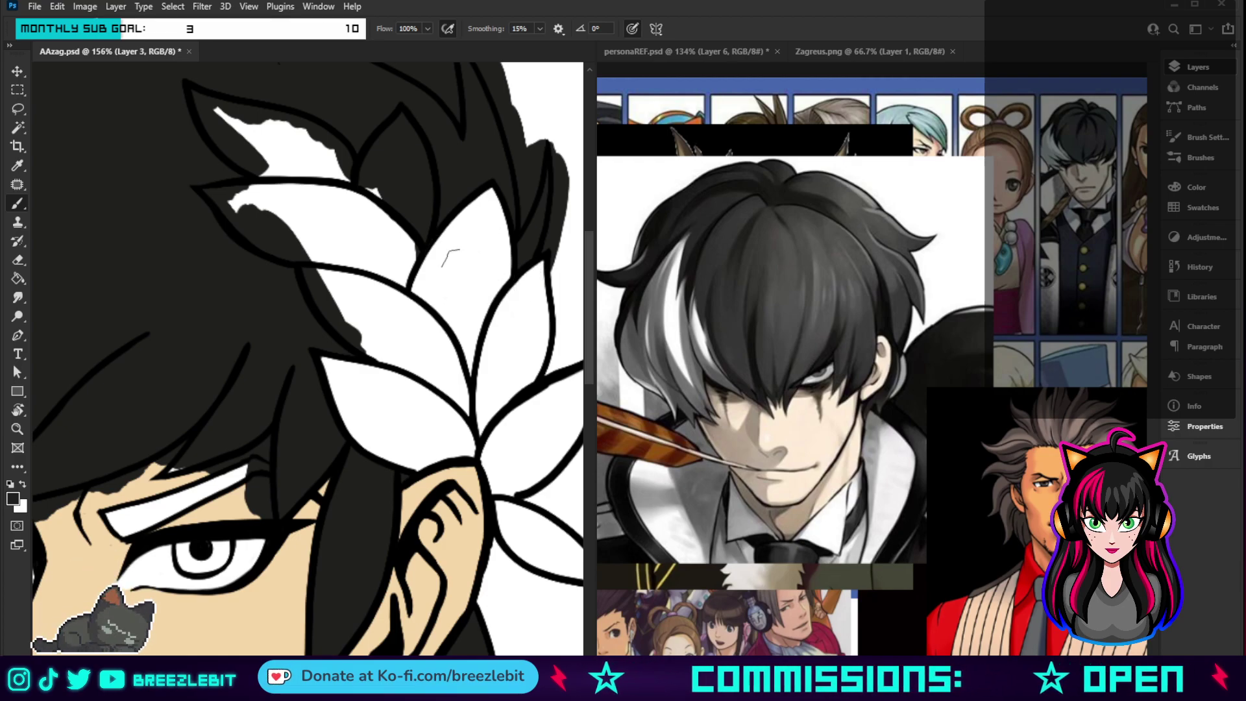
mouse_move(451, 256)
mouse_down()
mouse_move(411, 208)
mouse_move(423, 240)
mouse_move(425, 182)
mouse_move(400, 117)
mouse_move(359, 208)
mouse_move(406, 140)
mouse_move(400, 241)
mouse_move(364, 351)
mouse_move(377, 355)
mouse_move(312, 270)
mouse_move(273, 243)
mouse_move(279, 234)
mouse_move(214, 195)
mouse_move(266, 194)
mouse_move(283, 231)
mouse_move(262, 222)
mouse_up()
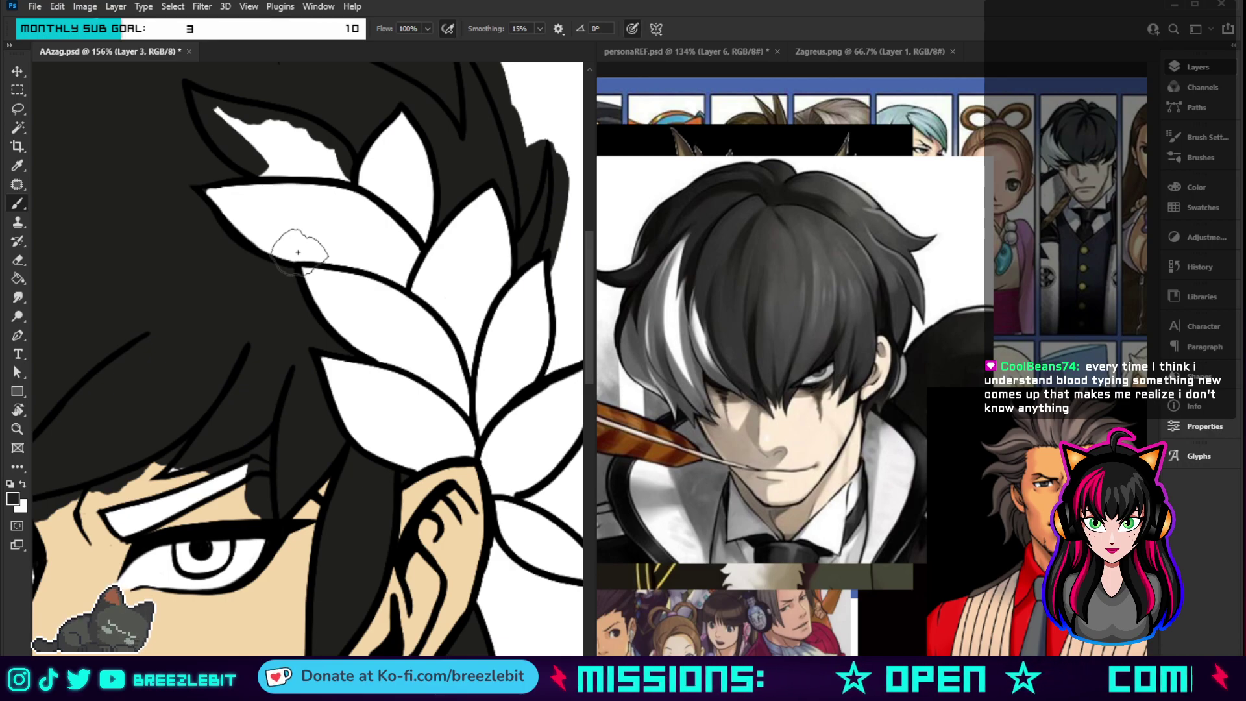
- Rotate the canvas and erase the dark hair colour from the topmost laurel leaf, enlarging the brush to clear its interior
key(r)
drag(440, 137, 527, 299)
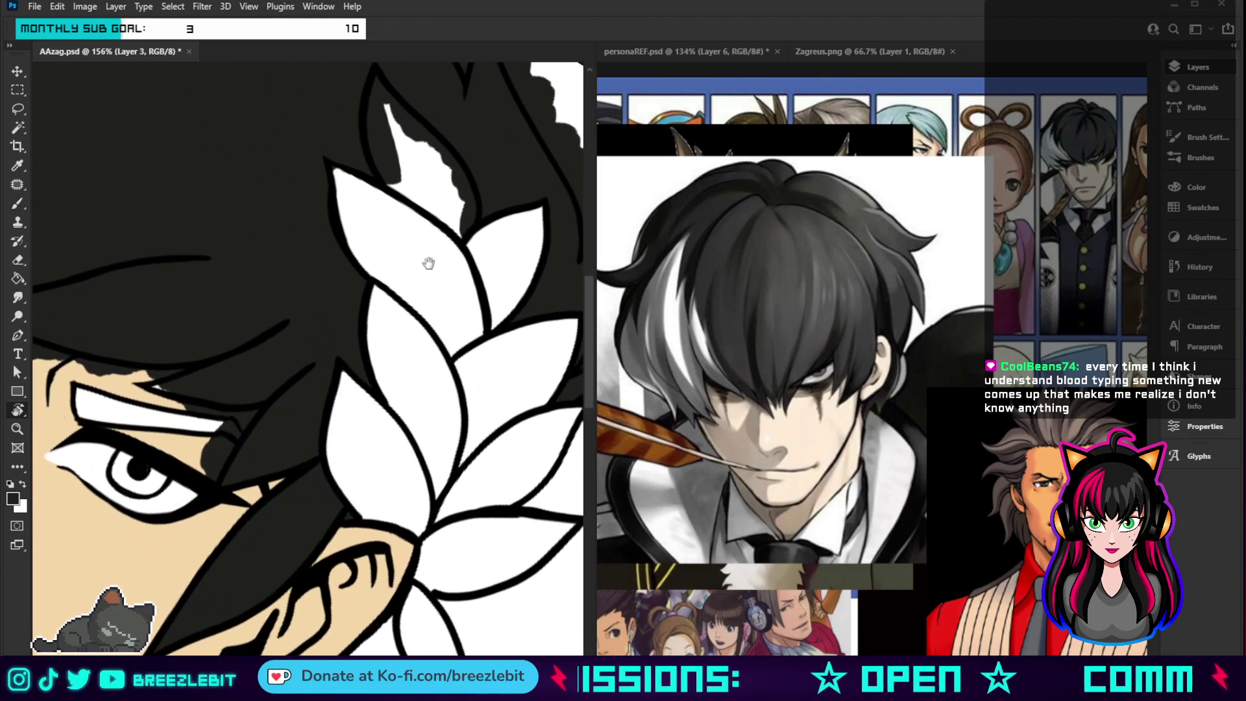
key(space)
drag(428, 264, 379, 466)
key(b)
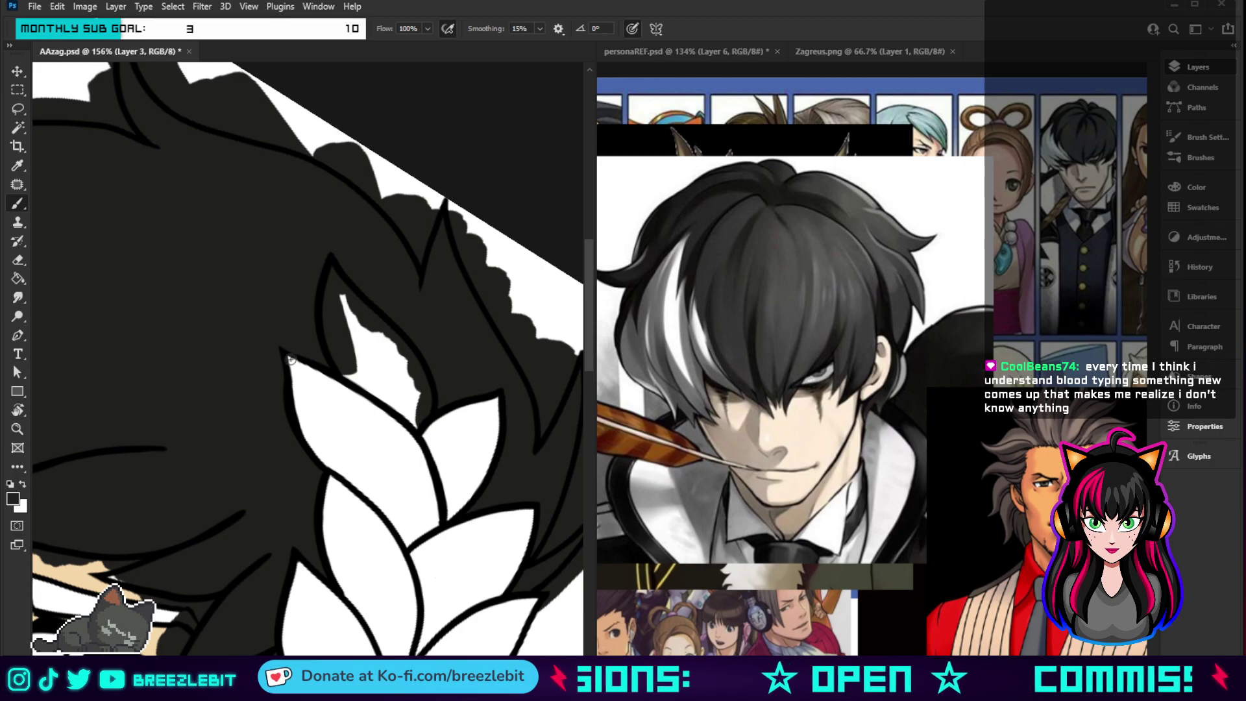
mouse_move(341, 338)
mouse_down()
mouse_move(359, 375)
mouse_move(344, 340)
mouse_move(333, 352)
mouse_move(329, 337)
mouse_move(331, 267)
mouse_move(418, 369)
mouse_move(422, 431)
mouse_move(424, 388)
mouse_move(415, 401)
mouse_move(387, 335)
mouse_move(392, 345)
mouse_move(357, 315)
mouse_up()
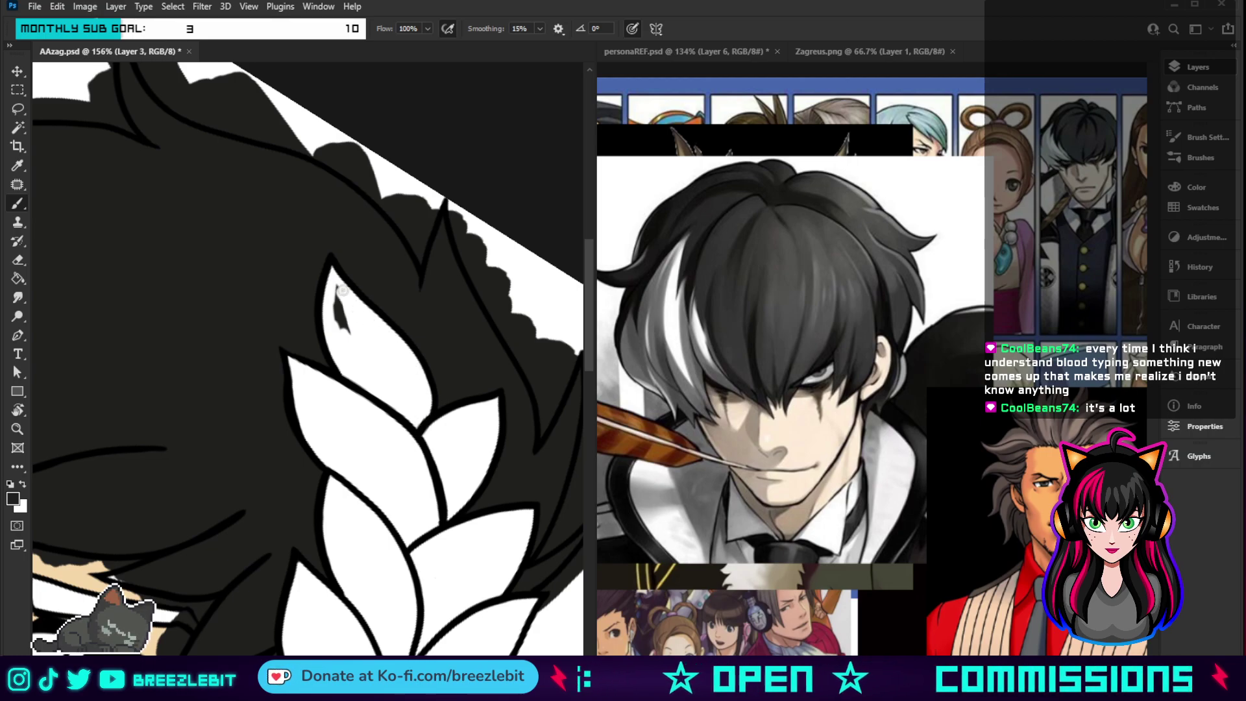
key(bracketright)
key(bracketright)
key(bracketright)
key(bracketright)
key(bracketright)
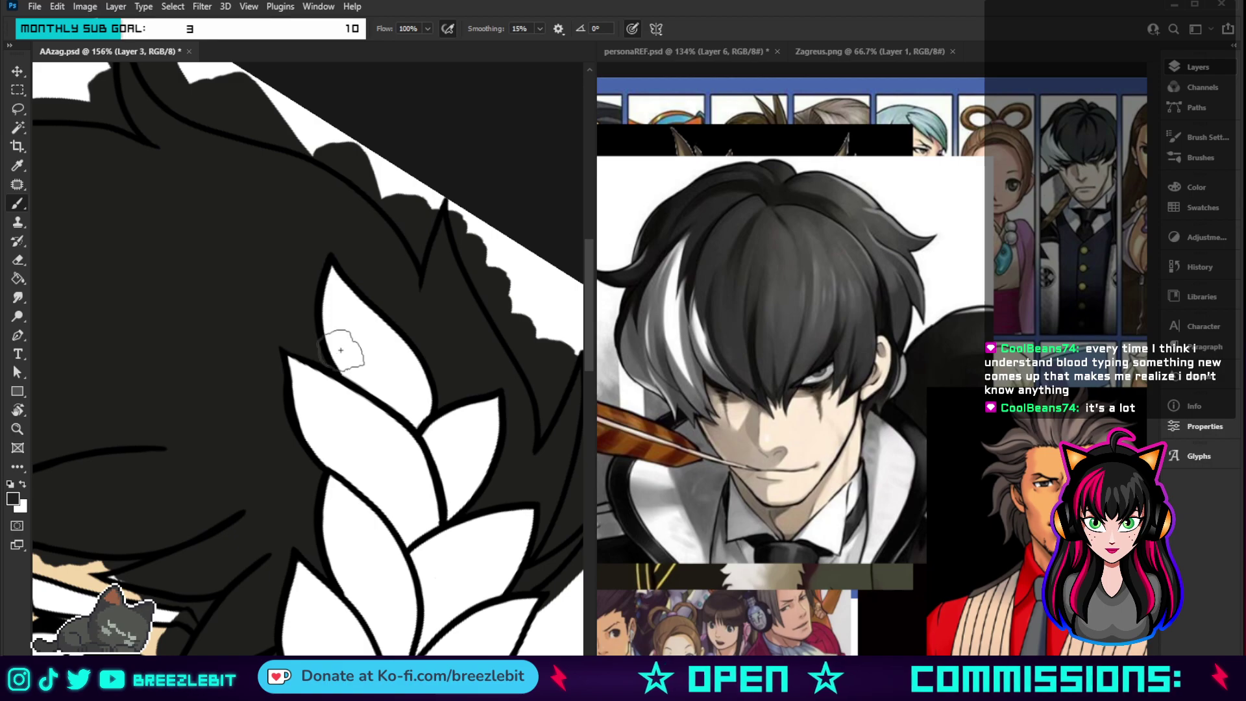
- Erase the dark hair colour spilling over the outer end of the eyebrow and the skin above the eye nearest the ear
scroll(390, 454, down, 8)
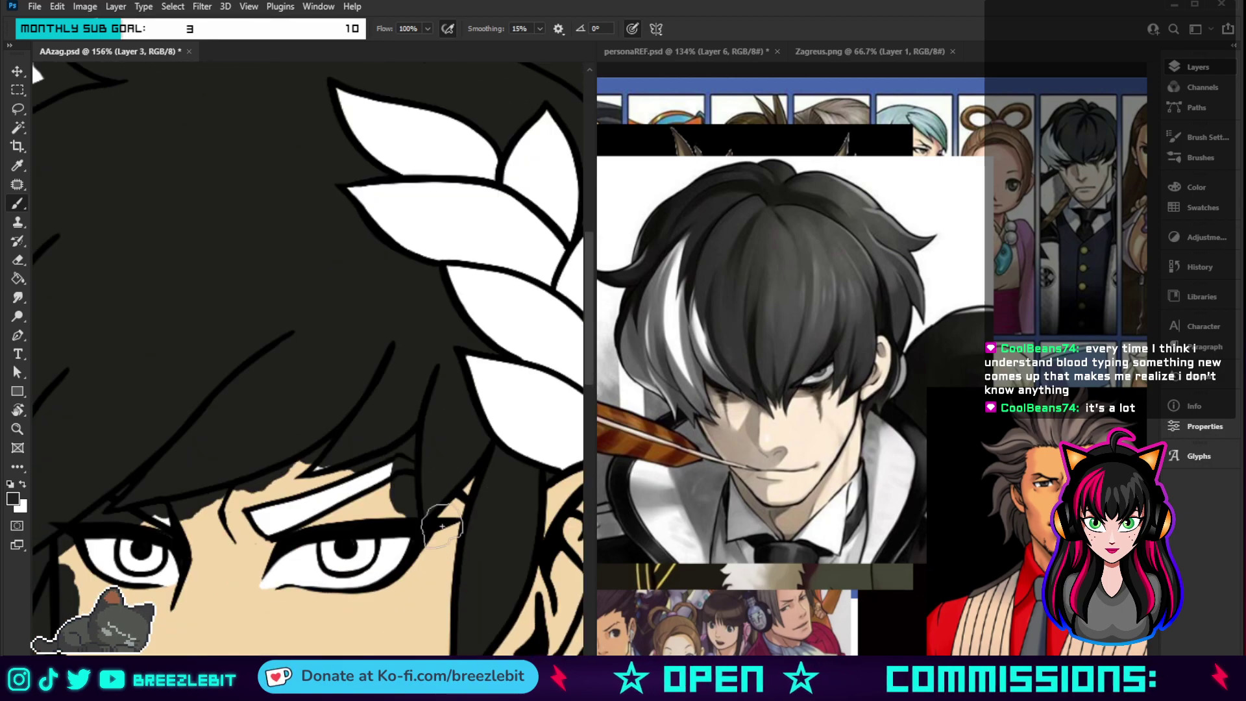
scroll(441, 526, up, 4)
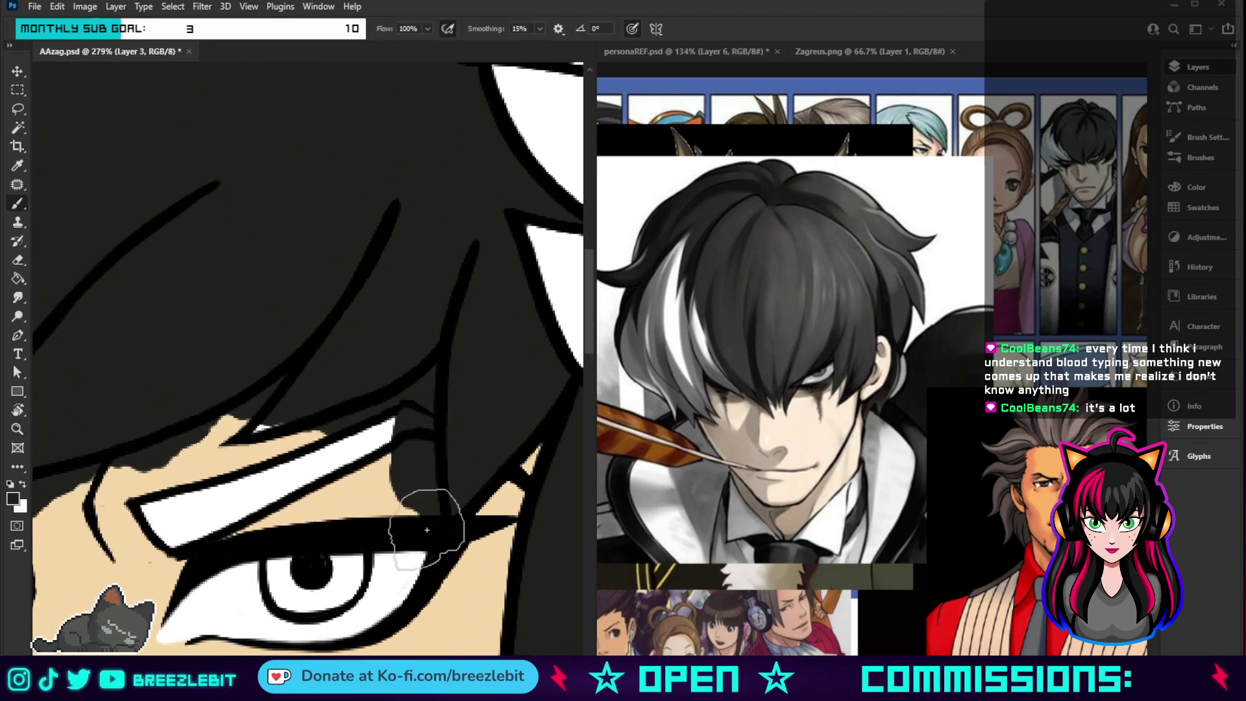
mouse_move(427, 531)
mouse_down()
mouse_move(422, 495)
mouse_move(443, 551)
mouse_move(426, 422)
mouse_move(424, 439)
mouse_move(434, 370)
mouse_move(377, 447)
mouse_move(416, 400)
mouse_move(289, 431)
mouse_move(409, 414)
mouse_move(386, 436)
mouse_move(417, 395)
mouse_move(388, 460)
mouse_move(412, 444)
mouse_move(394, 493)
mouse_move(417, 466)
mouse_up()
alt+click(402, 498)
alt+click(163, 492)
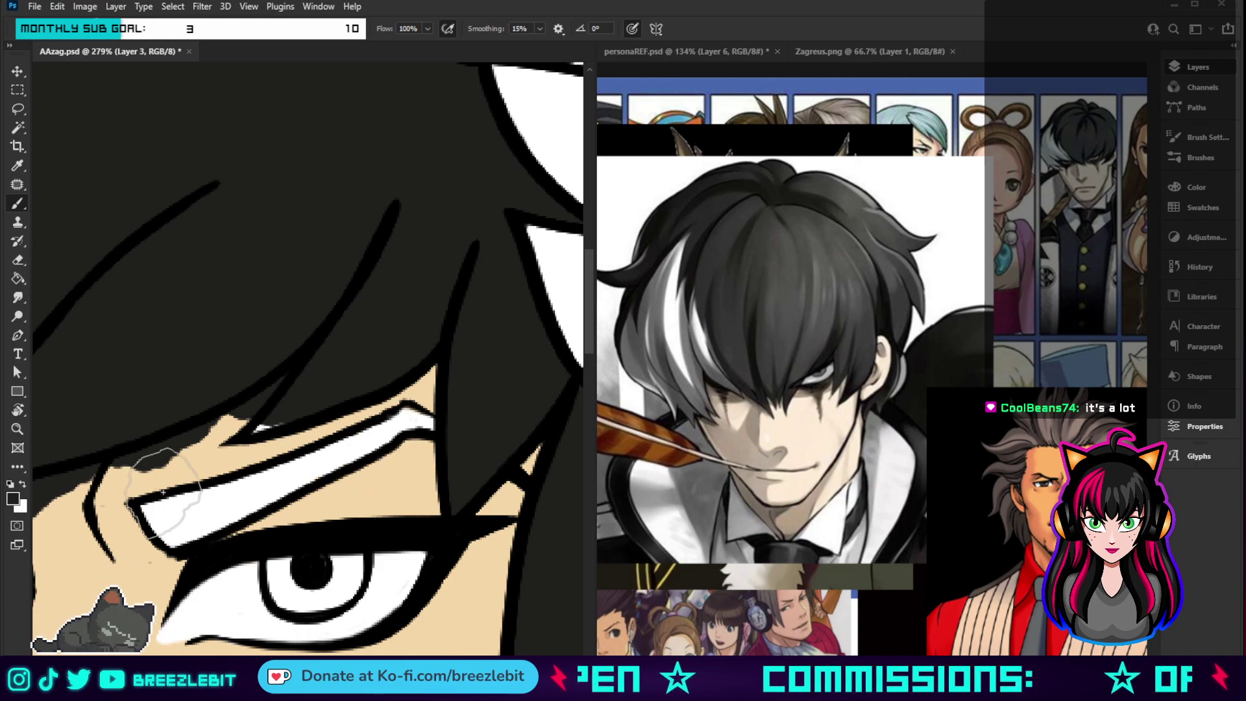
- Erase the dark colour from the forehead beneath the fringe, using a smaller brush for the narrow gap by the pointed strand
mouse_move(284, 378)
mouse_down()
mouse_move(239, 421)
mouse_move(194, 435)
mouse_move(223, 417)
mouse_move(183, 446)
mouse_move(106, 470)
mouse_move(205, 446)
mouse_move(105, 492)
mouse_up()
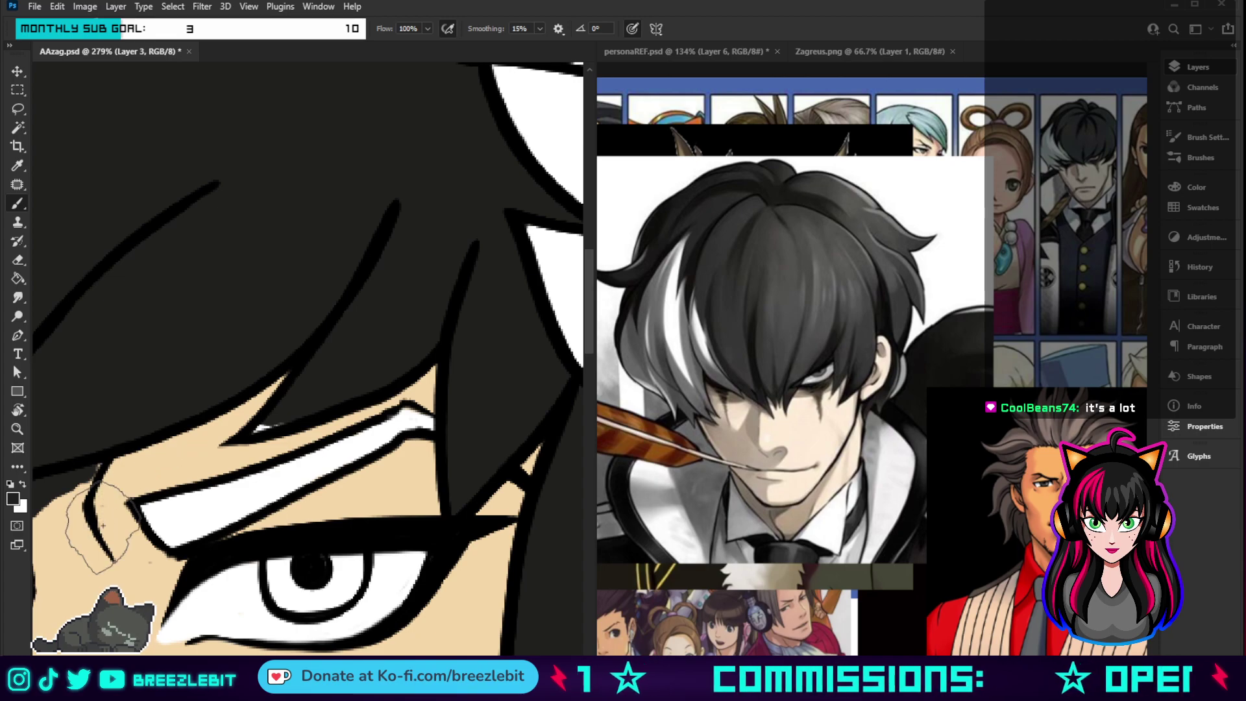
key(bracketleft)
key(bracketleft)
key(bracketleft)
key(bracketleft)
key(bracketleft)
drag(281, 415, 265, 424)
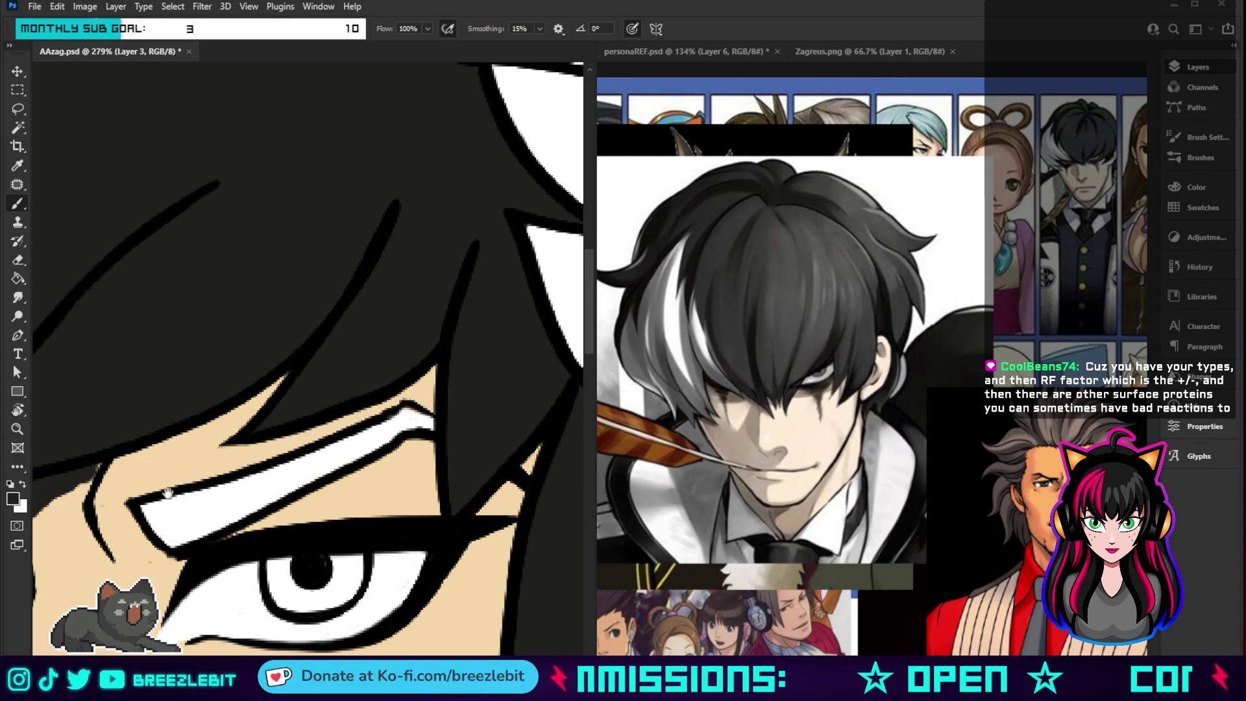
- Erase the dark hair colour covering the far eyebrow and the skin between the fringe and the far eye
drag(237, 518, 472, 499)
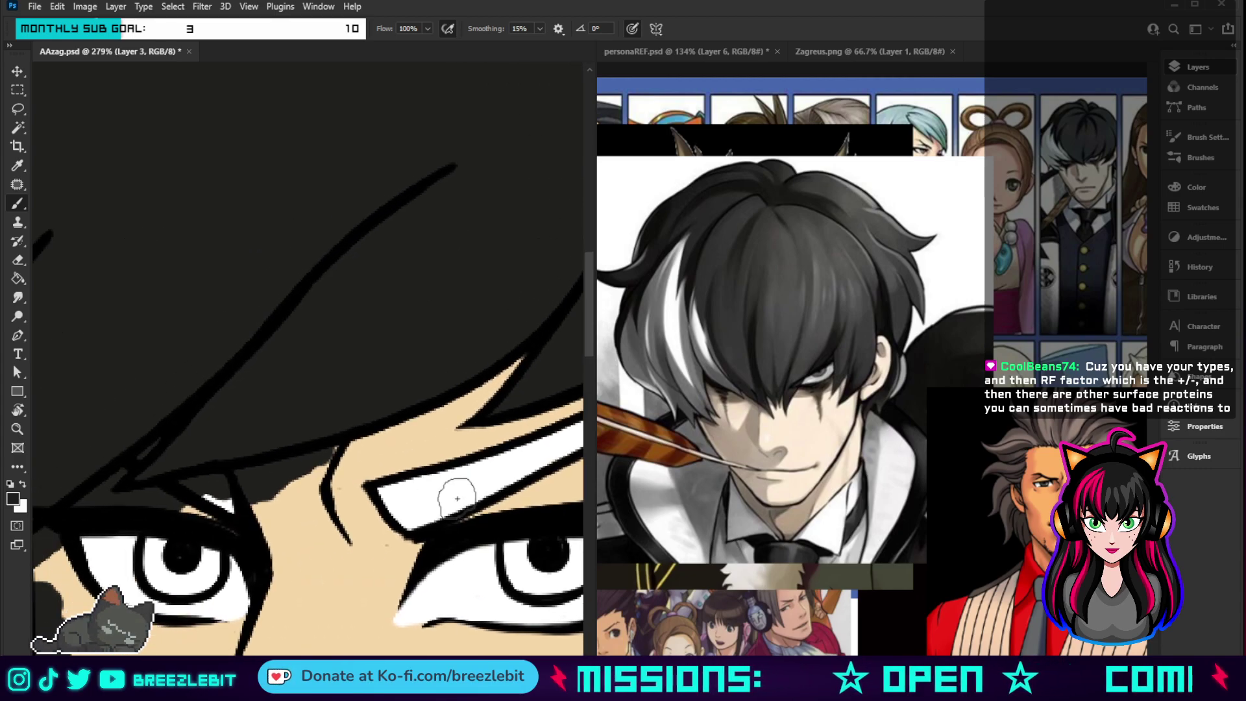
mouse_move(212, 495)
mouse_down()
mouse_move(185, 490)
mouse_move(359, 448)
mouse_move(226, 488)
mouse_move(310, 486)
mouse_move(221, 508)
mouse_move(159, 495)
mouse_move(101, 510)
mouse_move(154, 496)
mouse_move(80, 501)
mouse_move(102, 472)
mouse_move(122, 475)
mouse_move(159, 443)
mouse_move(110, 483)
mouse_up()
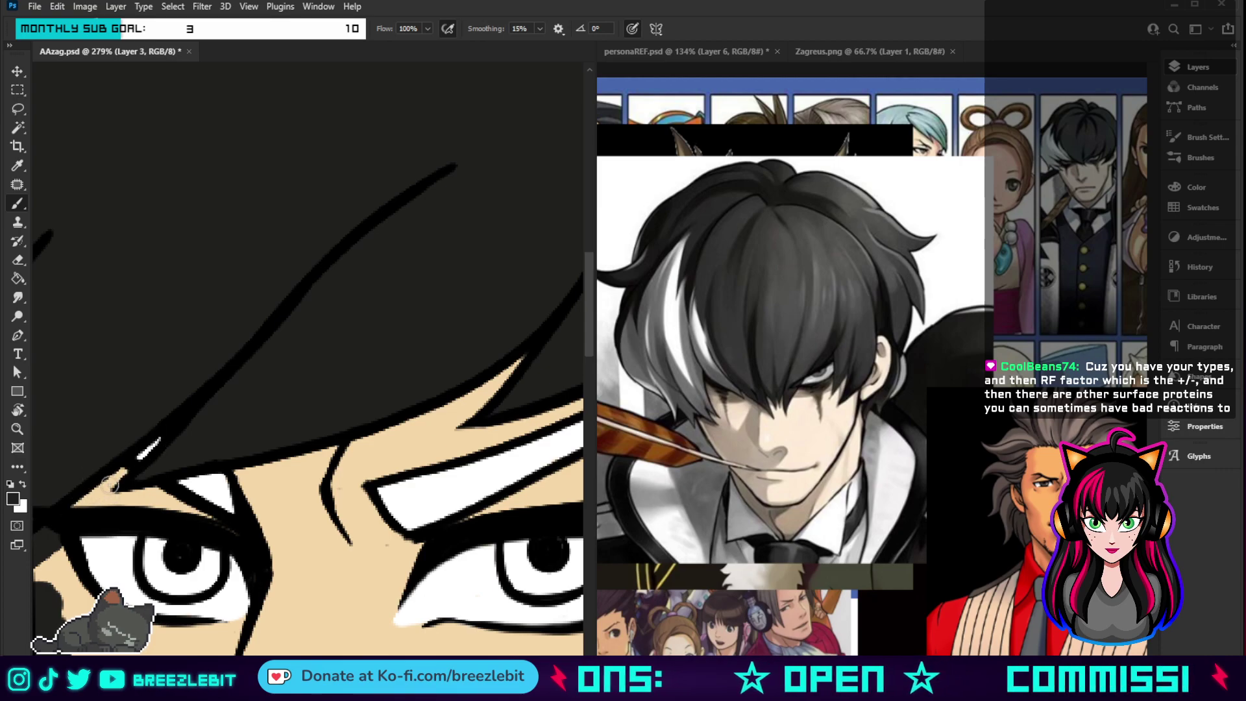
drag(86, 545, 212, 513)
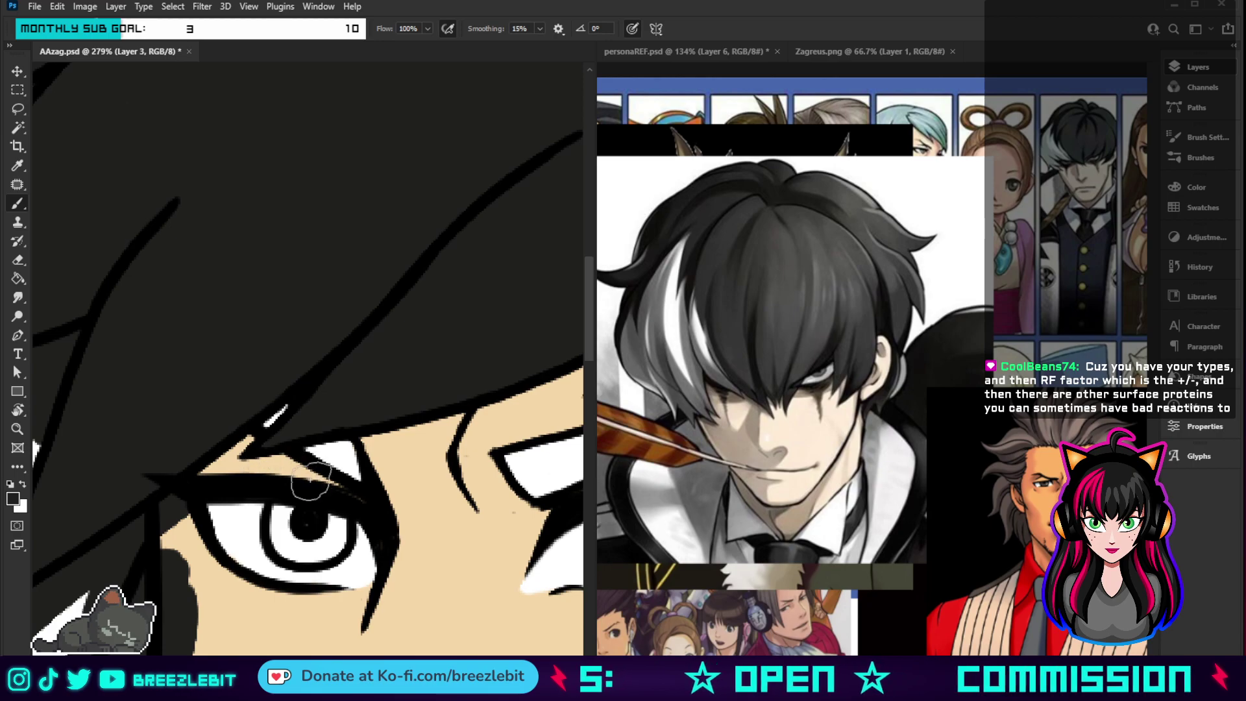
- Erase the dark hair colour spilling onto the skin along the far side of the face, from the eye down the cheek
mouse_move(183, 530)
mouse_down()
mouse_move(170, 505)
mouse_move(182, 600)
mouse_move(163, 536)
mouse_move(203, 641)
mouse_up()
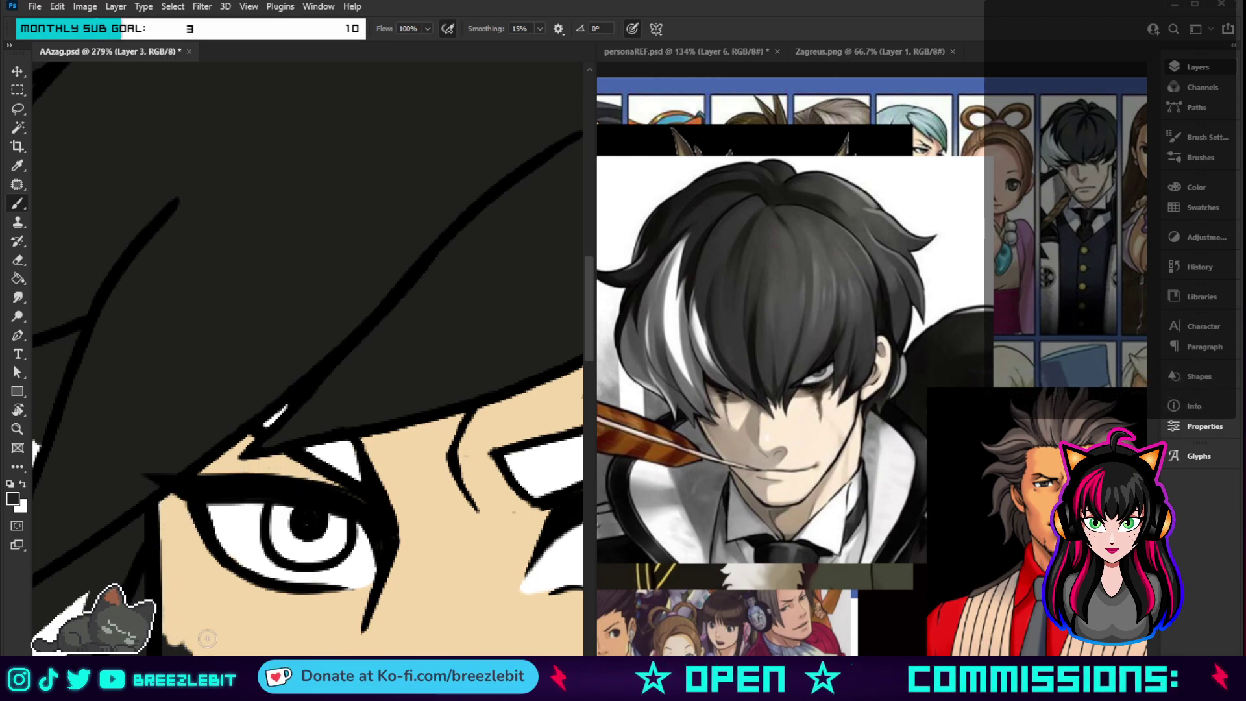
drag(305, 572, 351, 399)
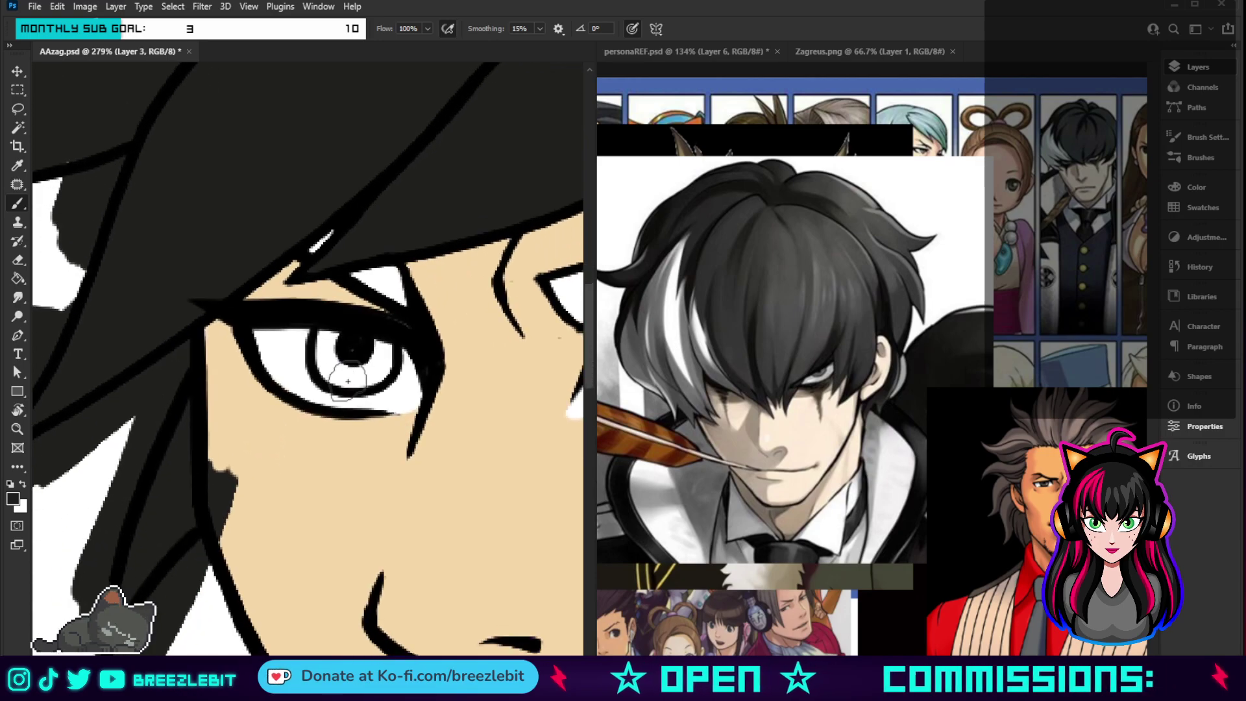
drag(224, 462, 215, 519)
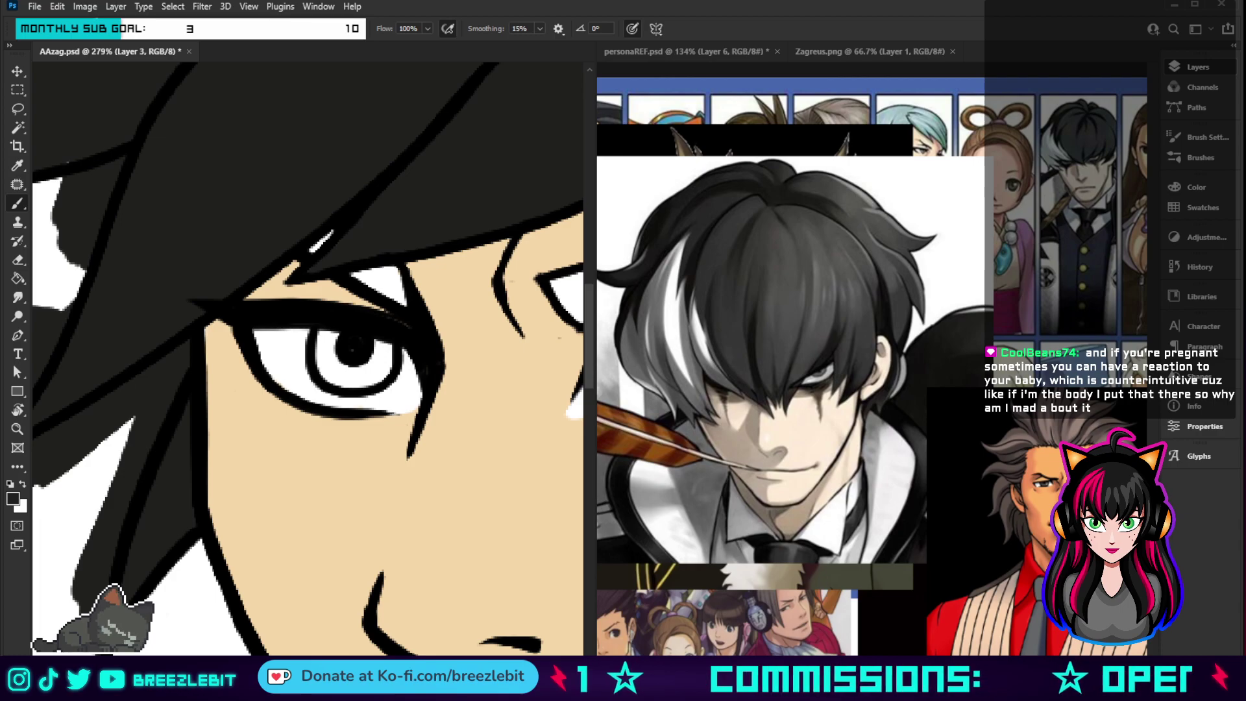
- Erase the dark colour outside the small lock beside the far cheek, and enlarge the brush
drag(171, 526, 348, 477)
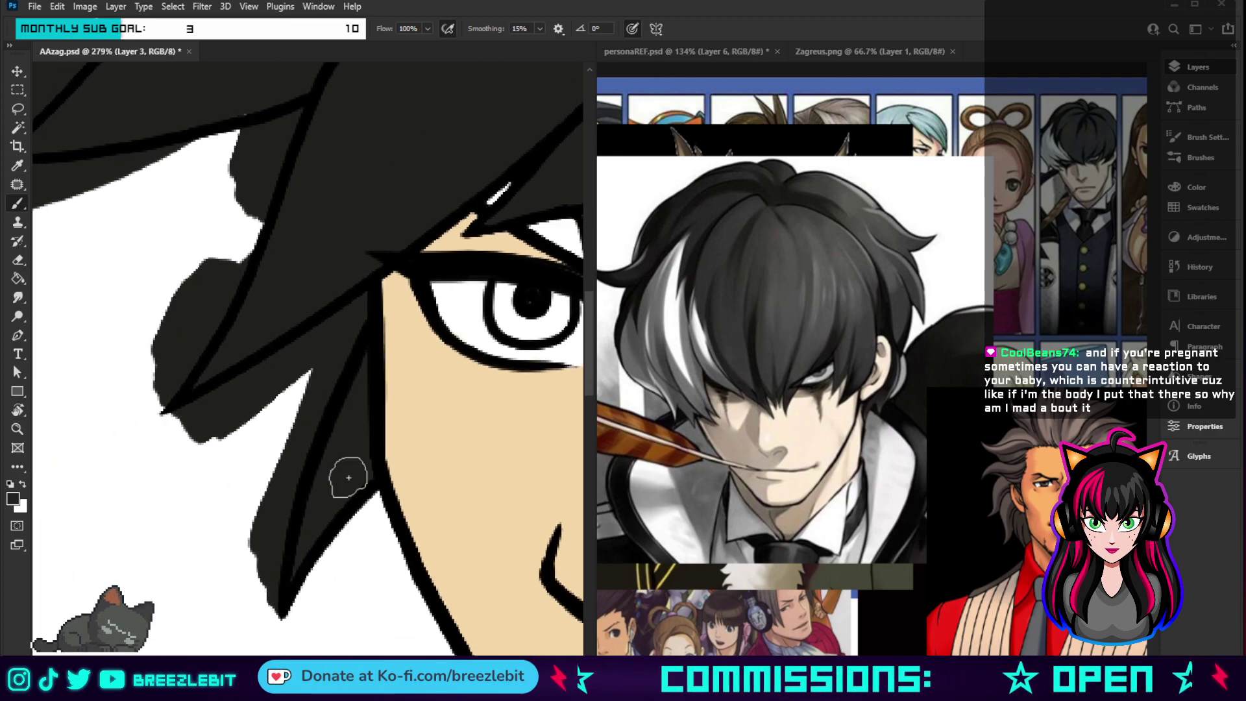
mouse_move(365, 304)
mouse_down()
mouse_move(336, 373)
mouse_move(338, 358)
mouse_move(307, 389)
mouse_move(306, 448)
mouse_move(330, 396)
mouse_move(297, 482)
mouse_move(275, 626)
mouse_move(279, 512)
mouse_move(259, 618)
mouse_move(306, 424)
mouse_move(236, 558)
mouse_up()
key(bracketright)
key(bracketright)
key(bracketright)
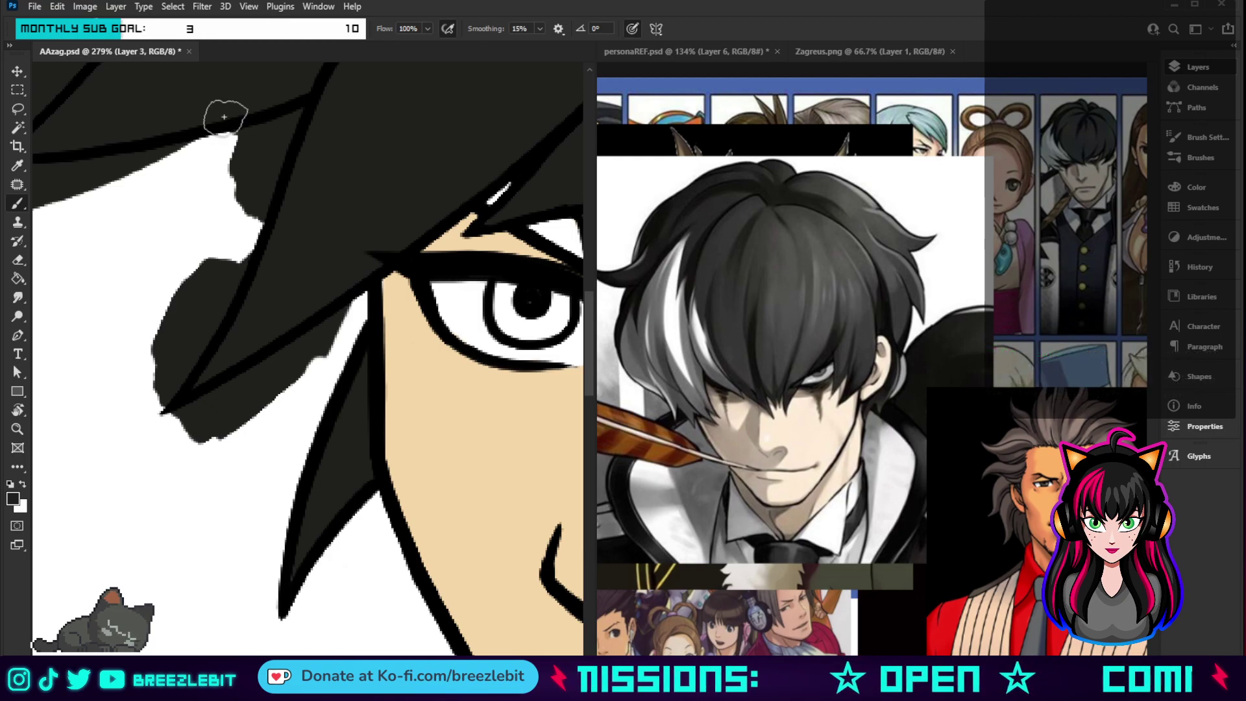
- Rotate the canvas and erase the dark colour on both sides of the pointed lock beside the far eye
mouse_move(217, 117)
mouse_down()
mouse_move(216, 139)
mouse_move(157, 172)
mouse_up()
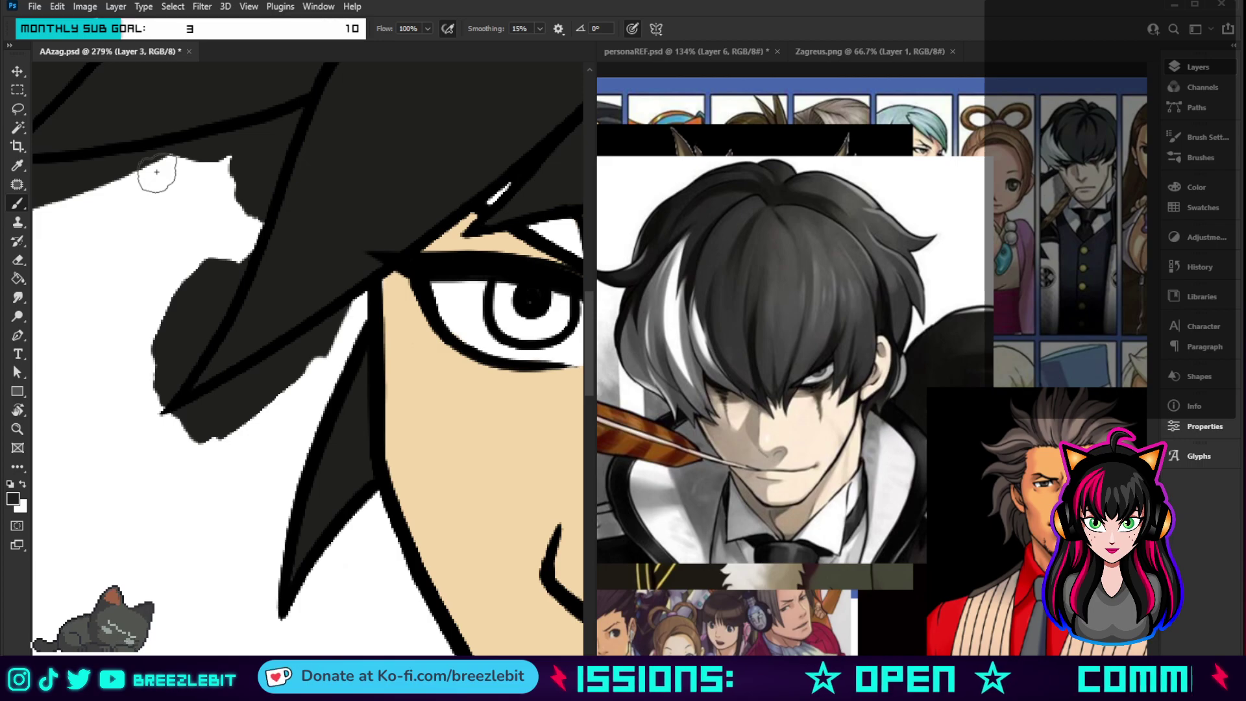
key(r)
drag(238, 579, 374, 633)
drag(423, 581, 503, 545)
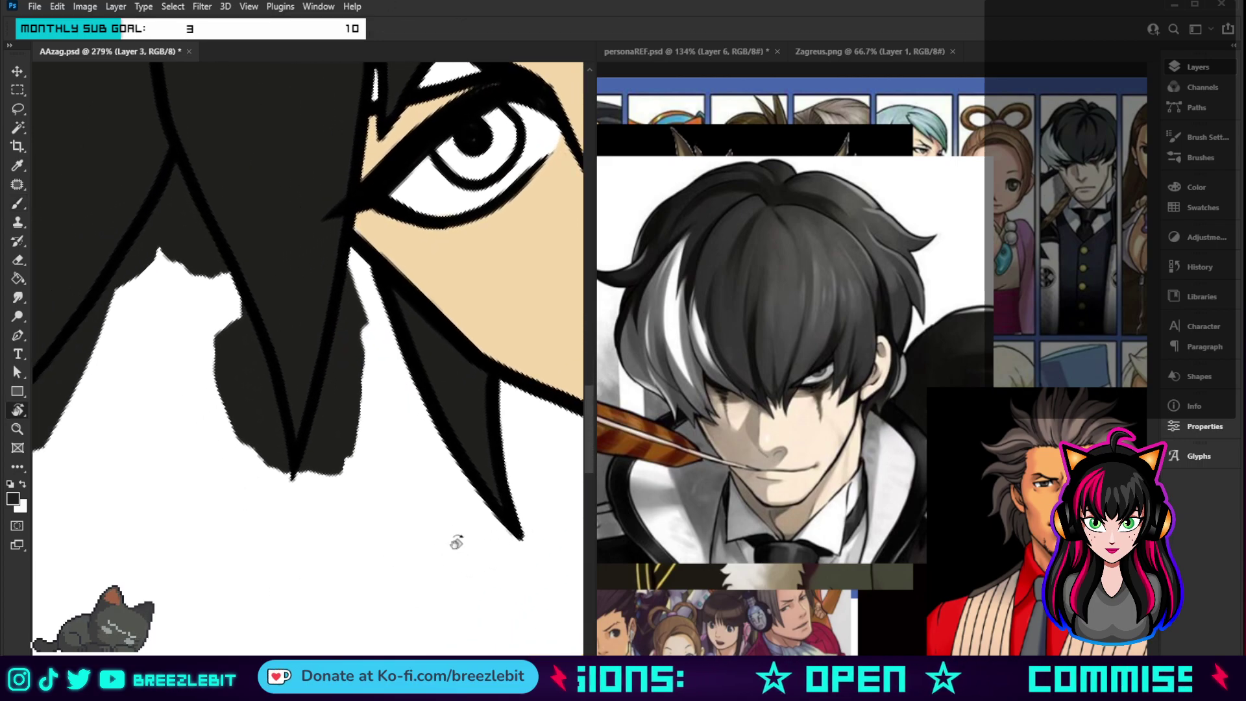
key(b)
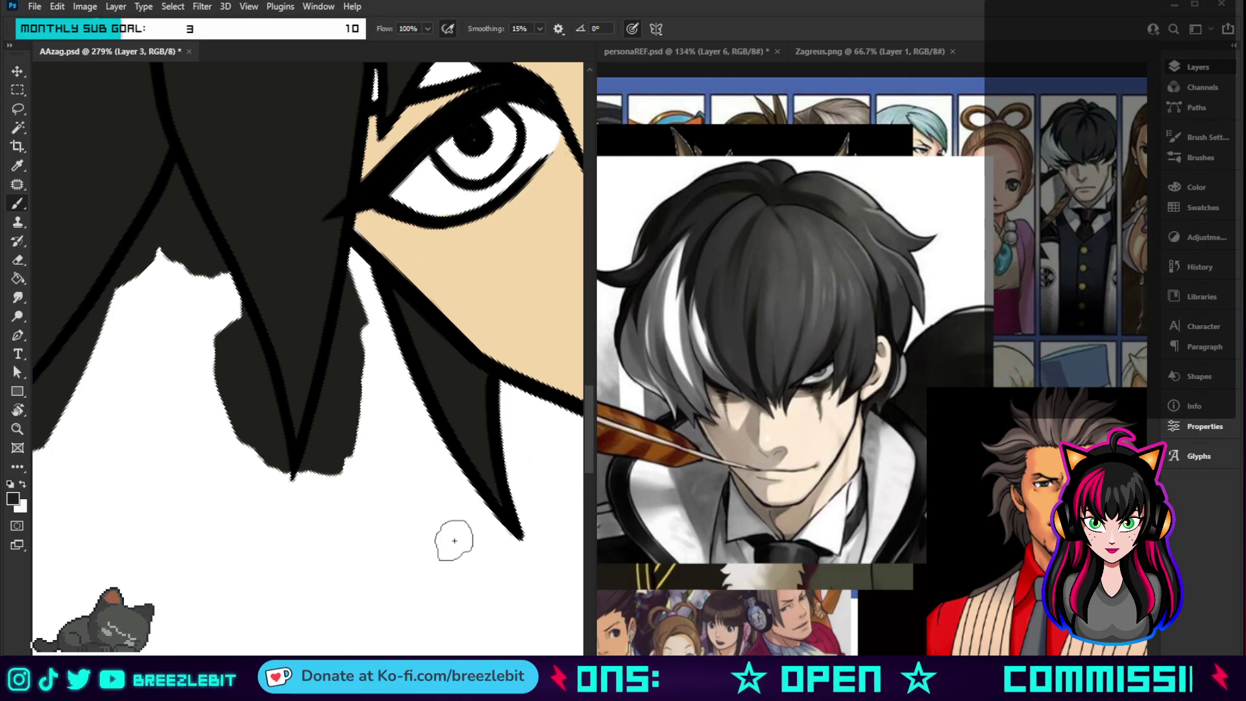
drag(355, 287, 343, 345)
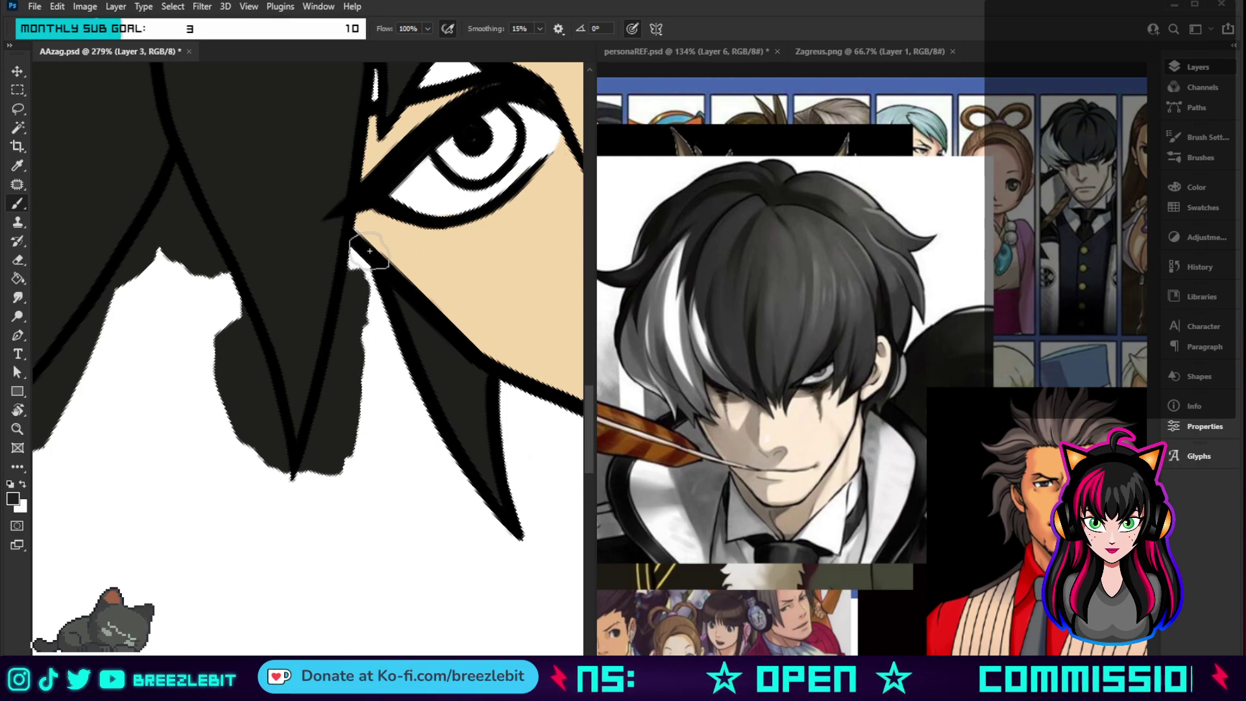
mouse_move(359, 271)
mouse_down()
mouse_move(360, 339)
mouse_move(358, 266)
mouse_move(349, 357)
mouse_up()
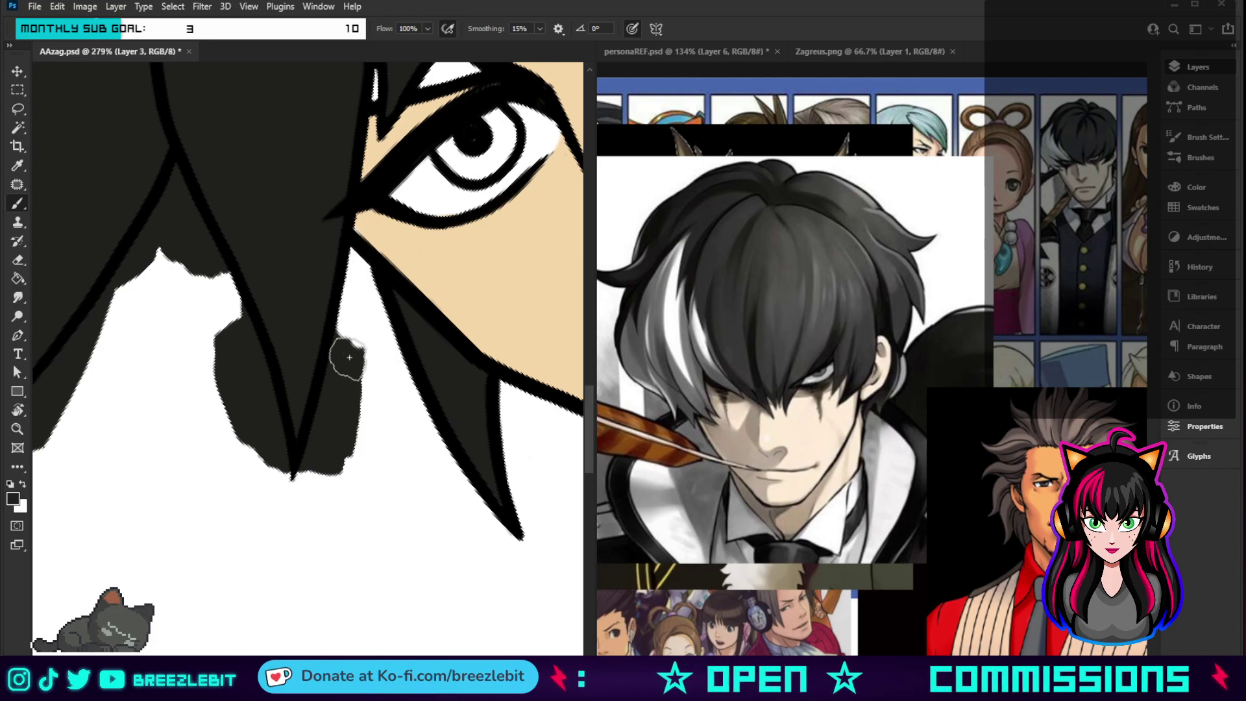
mouse_move(347, 343)
mouse_down()
mouse_move(306, 472)
mouse_move(322, 423)
mouse_move(331, 459)
mouse_move(349, 460)
mouse_move(263, 390)
mouse_move(236, 300)
mouse_move(220, 318)
mouse_move(224, 409)
mouse_up()
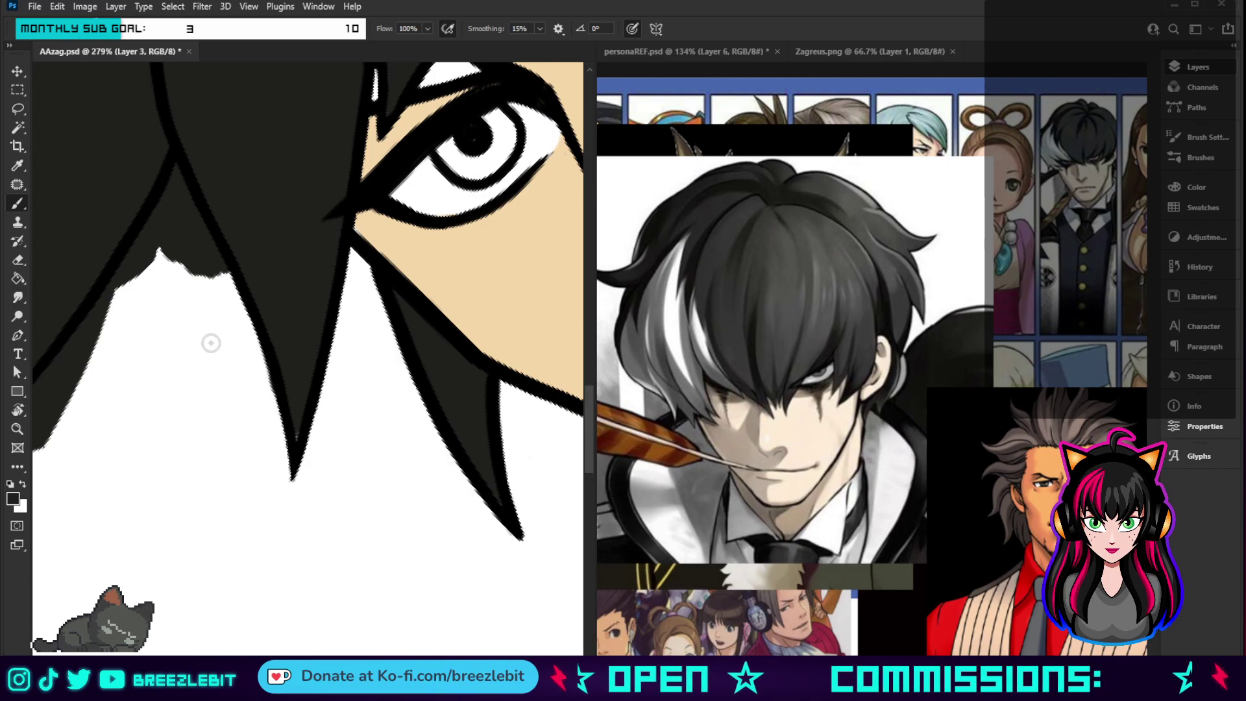
drag(302, 443, 295, 407)
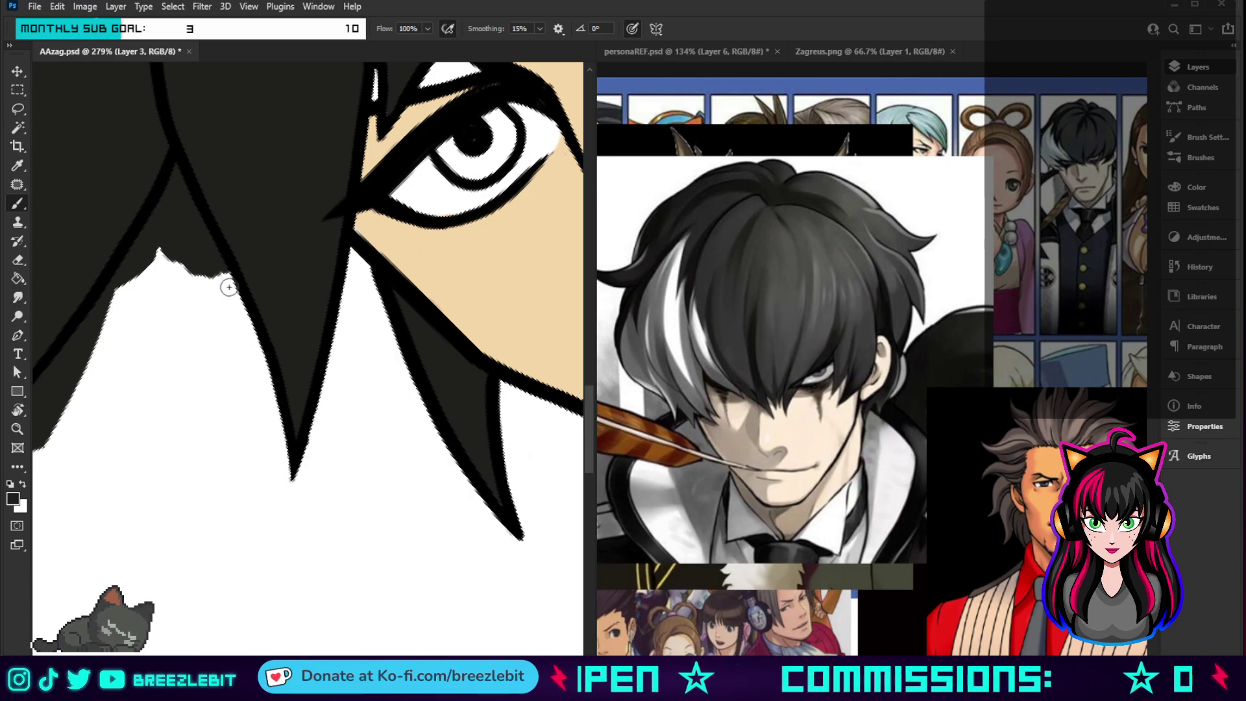
- Erase the dark colour in the gap between the pointed lock by the far eye and the neighbouring lock
drag(227, 286, 203, 237)
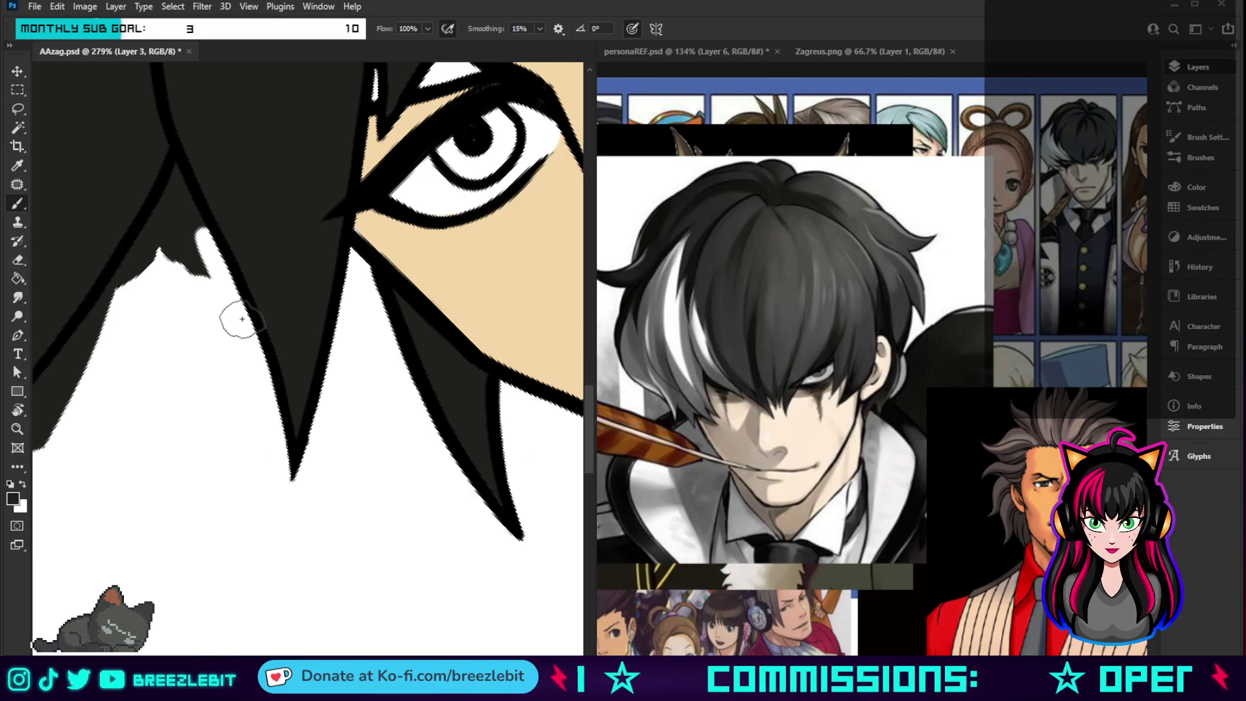
mouse_move(241, 318)
mouse_down()
mouse_move(217, 332)
mouse_move(350, 470)
mouse_up()
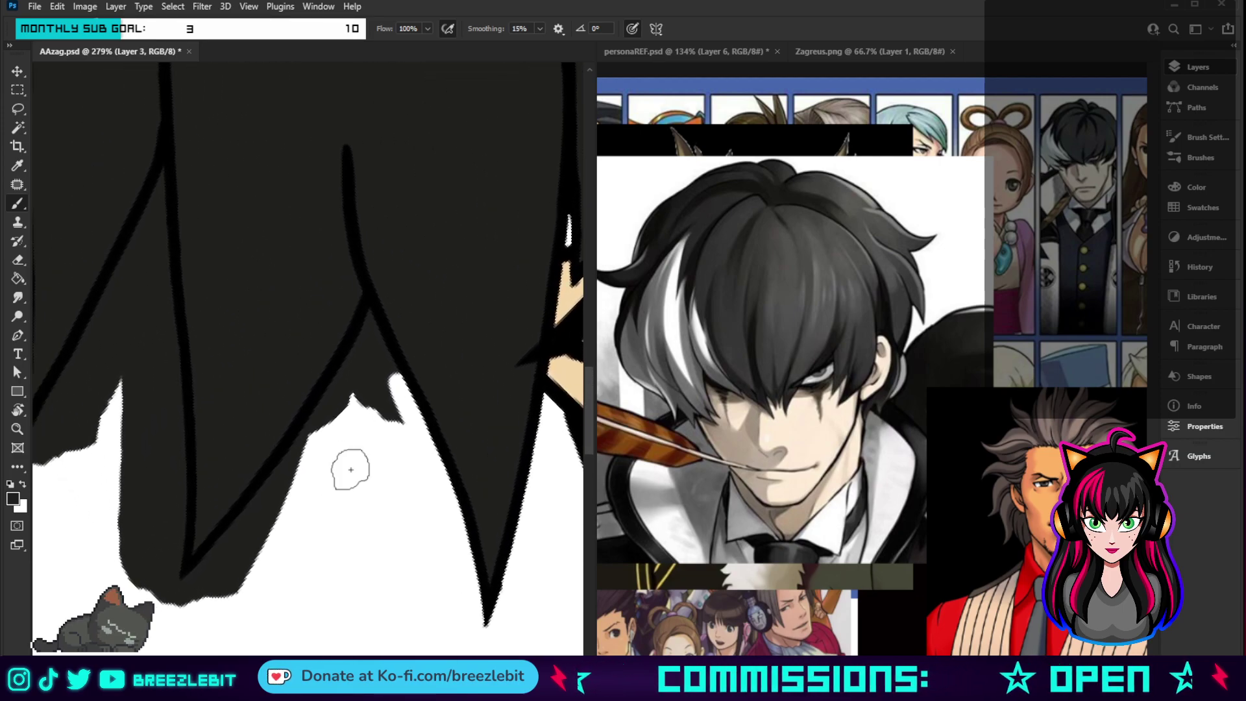
mouse_move(397, 379)
mouse_down()
mouse_move(368, 333)
mouse_move(404, 393)
mouse_move(364, 323)
mouse_move(305, 435)
mouse_move(359, 378)
mouse_move(189, 590)
mouse_move(285, 477)
mouse_move(244, 547)
mouse_move(292, 516)
mouse_up()
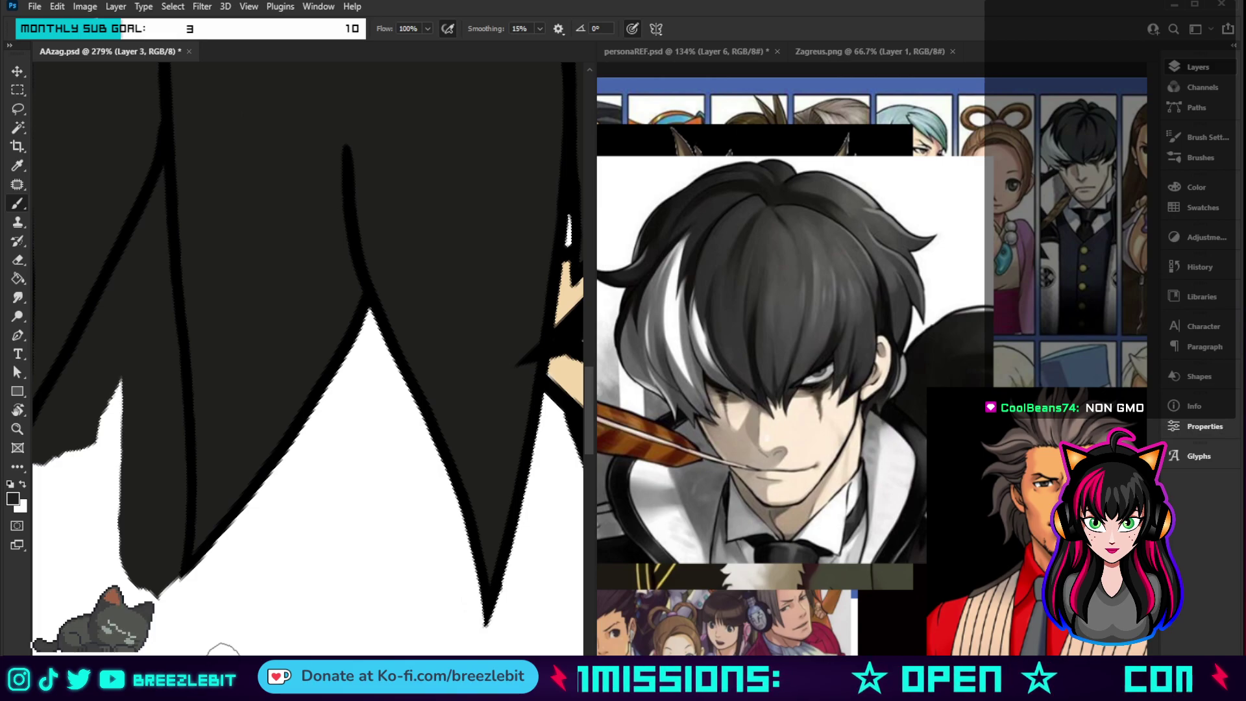
- Erase the dark colour in the narrow gap between the next two pointed locks, up to where their outlines meet
mouse_move(280, 478)
mouse_down()
mouse_move(376, 486)
mouse_move(329, 483)
mouse_up()
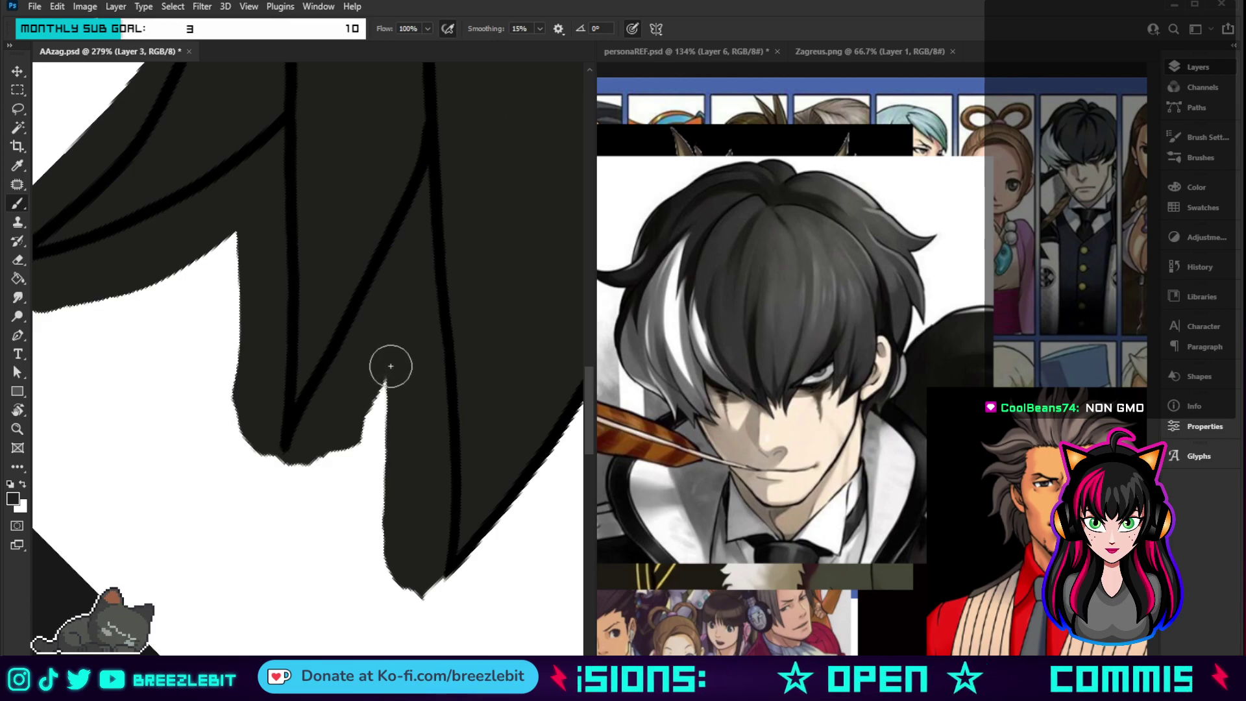
mouse_move(391, 366)
mouse_down()
mouse_move(387, 414)
mouse_move(396, 394)
mouse_move(409, 424)
mouse_move(415, 357)
mouse_move(431, 425)
mouse_move(421, 585)
mouse_move(392, 556)
mouse_up()
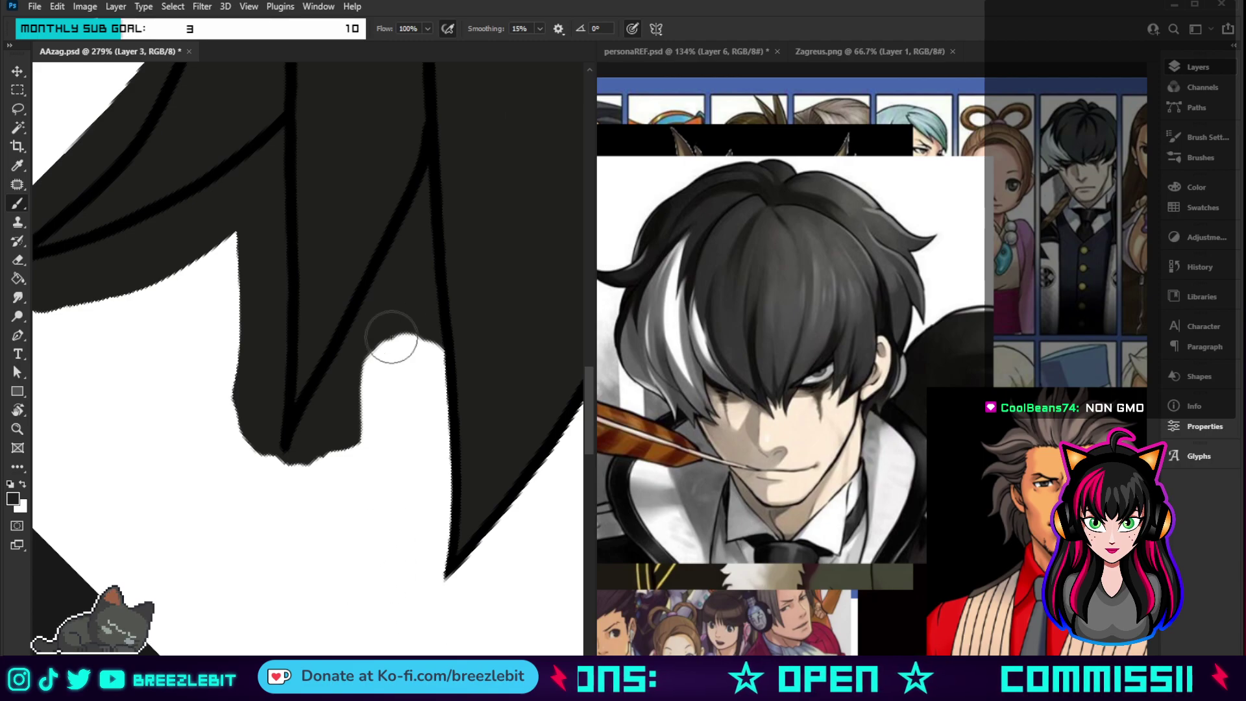
mouse_move(391, 337)
mouse_down()
mouse_move(306, 465)
mouse_move(368, 349)
mouse_move(407, 323)
mouse_move(420, 364)
mouse_move(426, 264)
mouse_move(434, 315)
mouse_move(431, 175)
mouse_move(387, 284)
mouse_up()
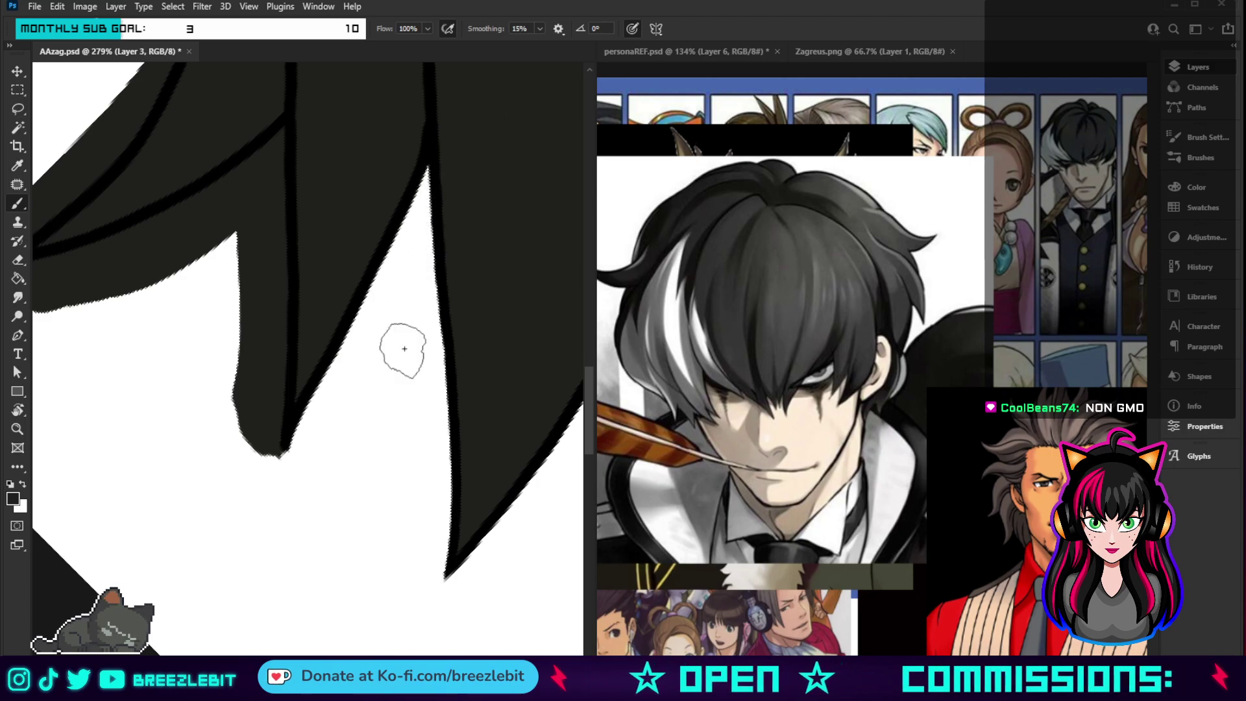
- Erase the dark colour outside the next pointed lock and the leftover strip beneath the neighbouring curved lock, using an enlarged brush
drag(256, 500, 348, 590)
mouse_move(346, 311)
mouse_down()
mouse_move(352, 281)
mouse_move(359, 334)
mouse_move(363, 221)
mouse_move(310, 299)
mouse_move(307, 346)
mouse_move(342, 297)
mouse_move(331, 366)
mouse_move(355, 240)
mouse_move(288, 292)
mouse_move(167, 348)
mouse_move(291, 296)
mouse_move(152, 343)
mouse_move(61, 354)
mouse_move(87, 329)
mouse_move(106, 404)
mouse_move(82, 372)
mouse_move(230, 369)
mouse_move(367, 293)
mouse_move(354, 581)
mouse_move(342, 299)
mouse_move(335, 580)
mouse_move(341, 364)
mouse_move(313, 480)
mouse_up()
key(bracketright)
key(bracketright)
key(bracketright)
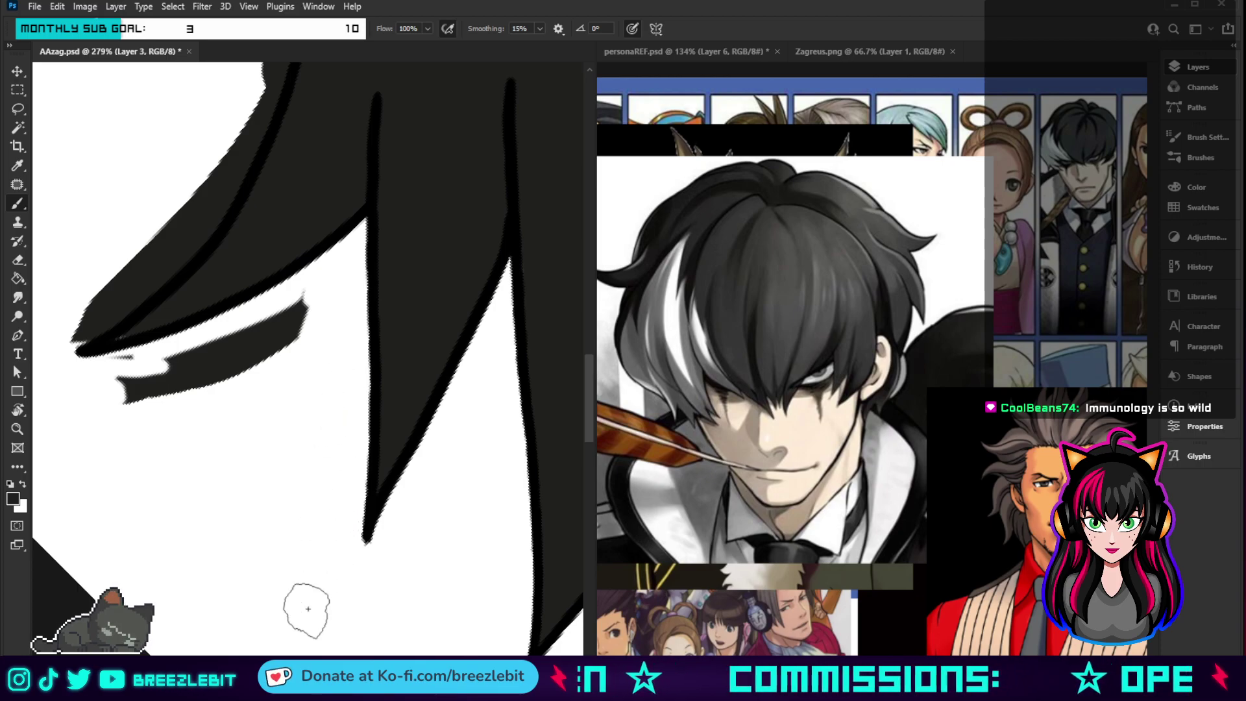
drag(261, 599, 387, 632)
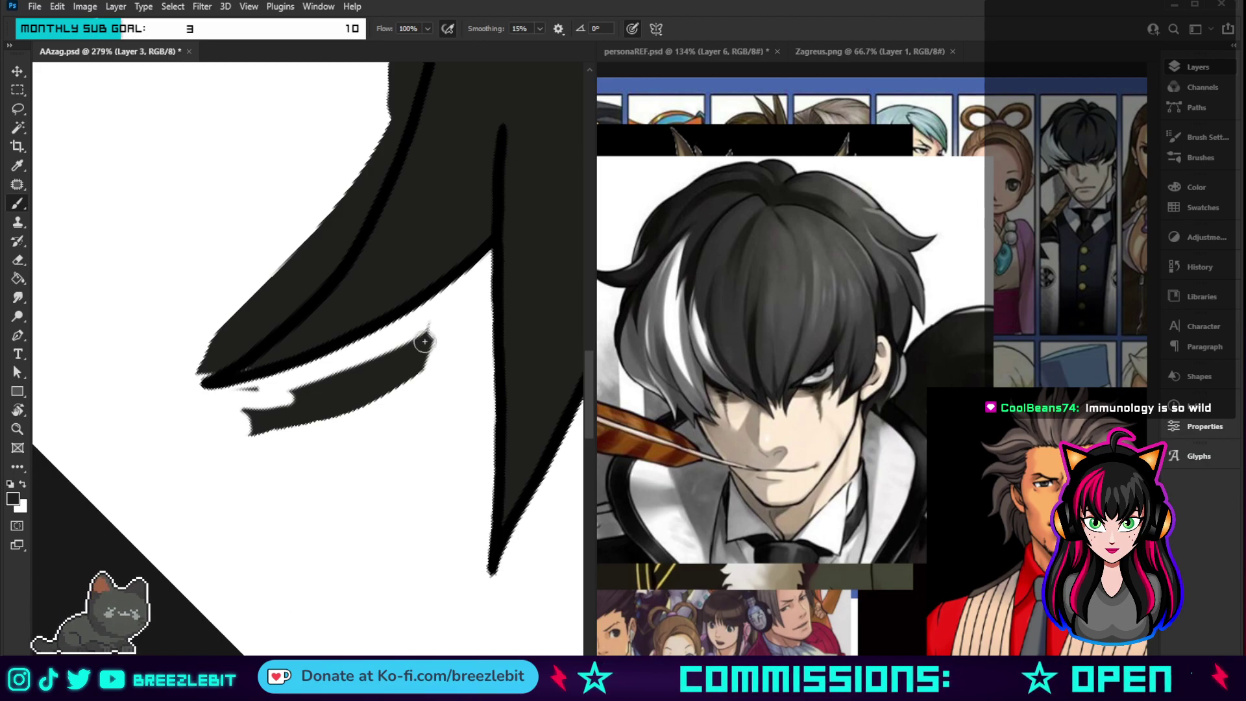
mouse_move(428, 344)
mouse_down()
mouse_move(420, 373)
mouse_move(395, 394)
mouse_move(374, 359)
mouse_move(331, 411)
mouse_move(306, 418)
mouse_move(306, 392)
mouse_move(260, 439)
mouse_move(245, 395)
mouse_up()
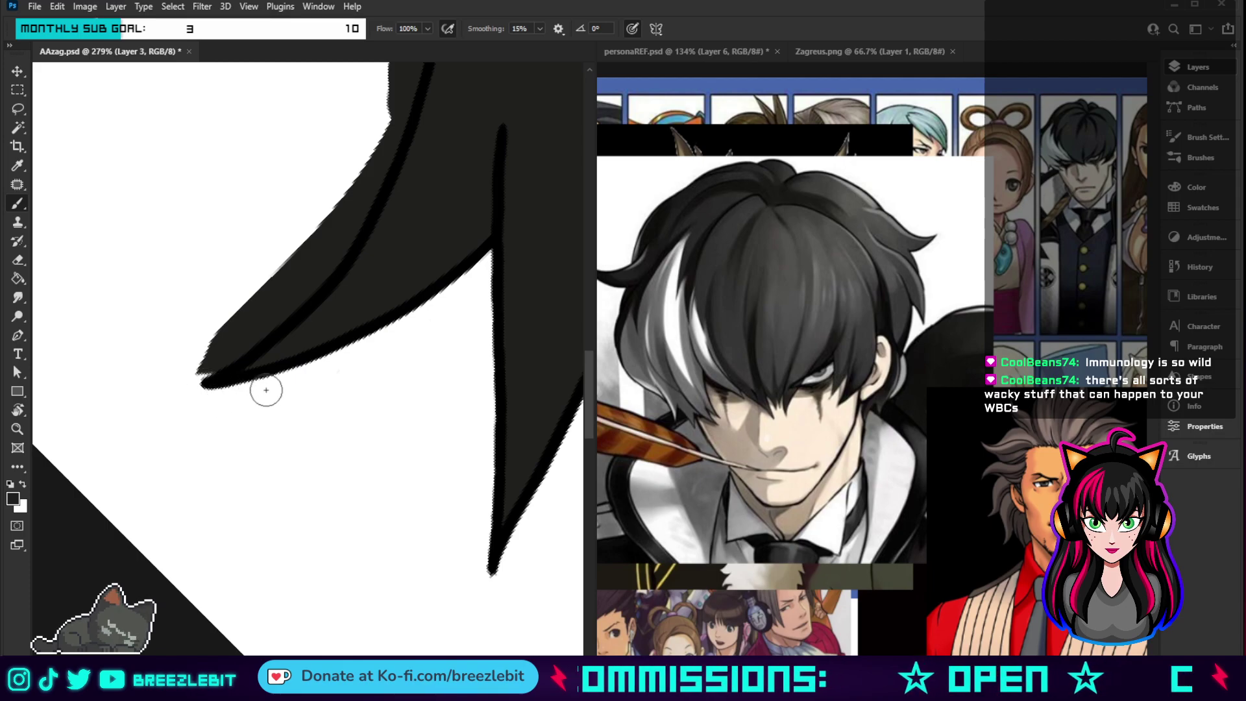
- Rotate the canvas and erase the dark colour along the outer edge of the curved pointed lock
drag(252, 440, 418, 501)
key(r)
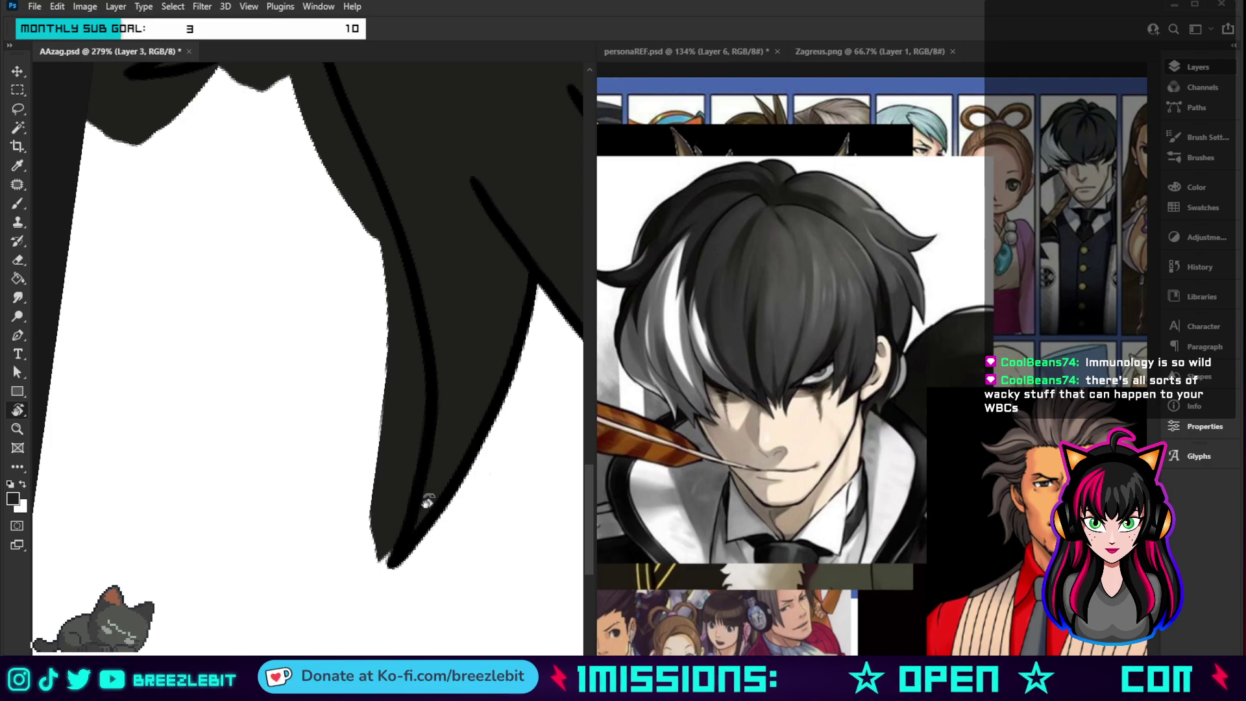
key(b)
mouse_move(328, 143)
mouse_down()
mouse_move(370, 231)
mouse_move(361, 190)
mouse_move(398, 328)
mouse_move(396, 312)
mouse_move(407, 431)
mouse_move(379, 545)
mouse_move(390, 364)
mouse_up()
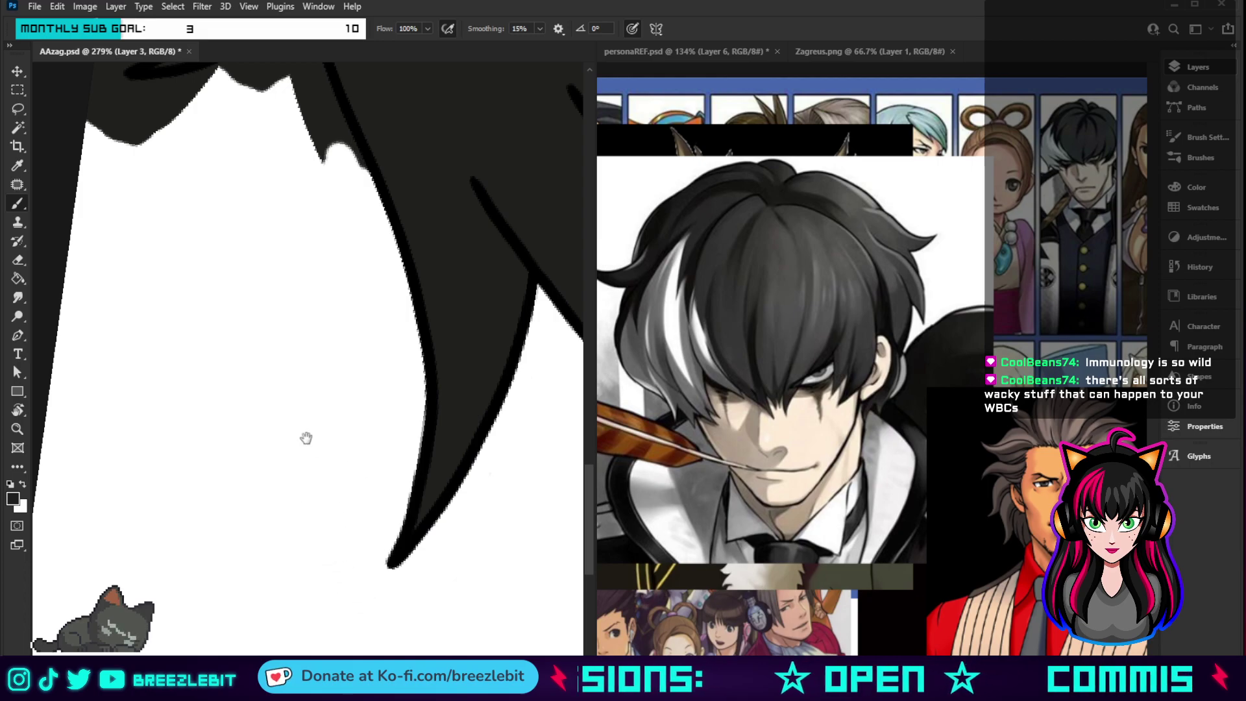
- Erase the dark colour around the short curved lock and in the narrow corner where it meets the longer one
drag(306, 438, 418, 619)
mouse_move(390, 240)
mouse_down()
mouse_move(440, 361)
mouse_move(431, 290)
mouse_move(468, 356)
mouse_move(407, 214)
mouse_move(400, 248)
mouse_move(378, 225)
mouse_move(367, 256)
mouse_move(395, 264)
mouse_up()
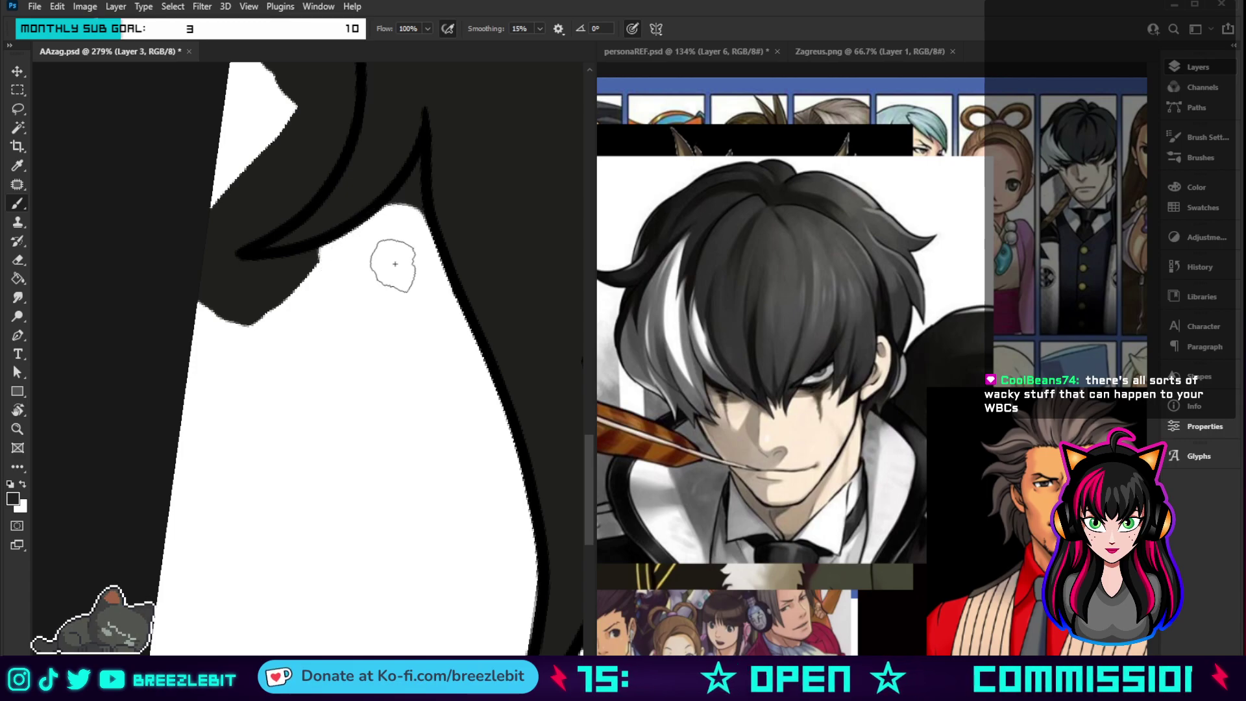
key(bracketleft)
key(bracketleft)
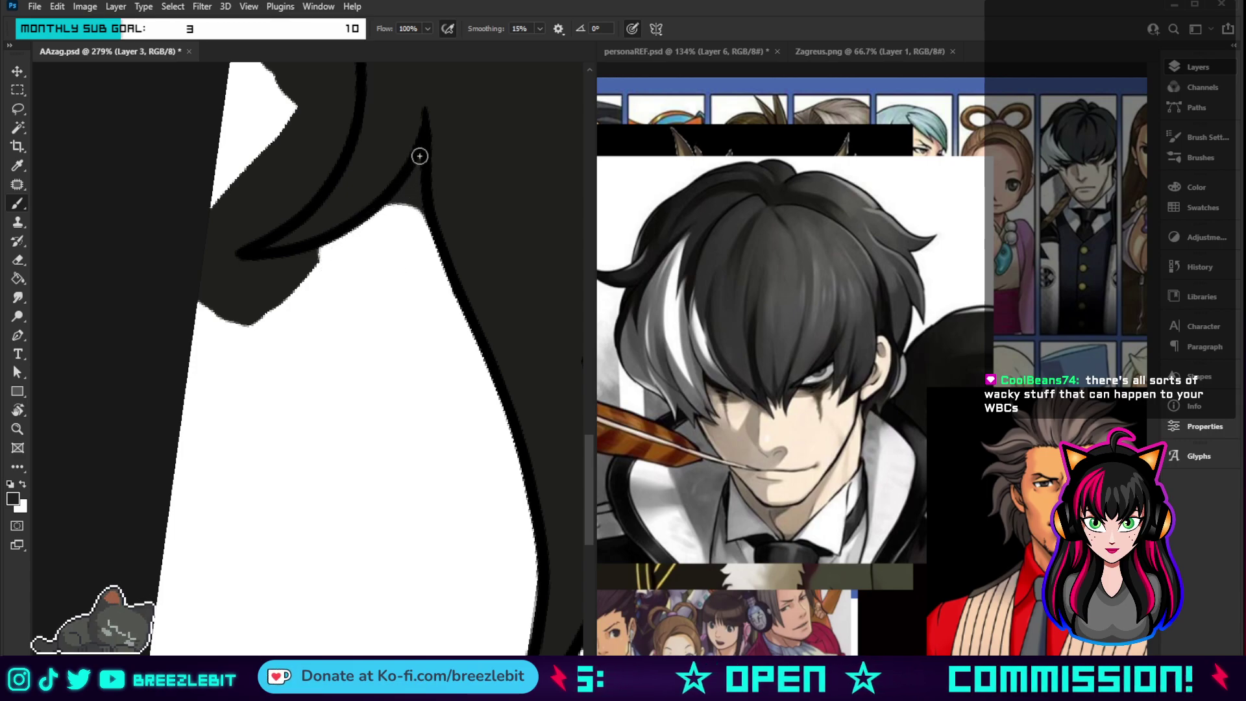
drag(420, 156, 413, 208)
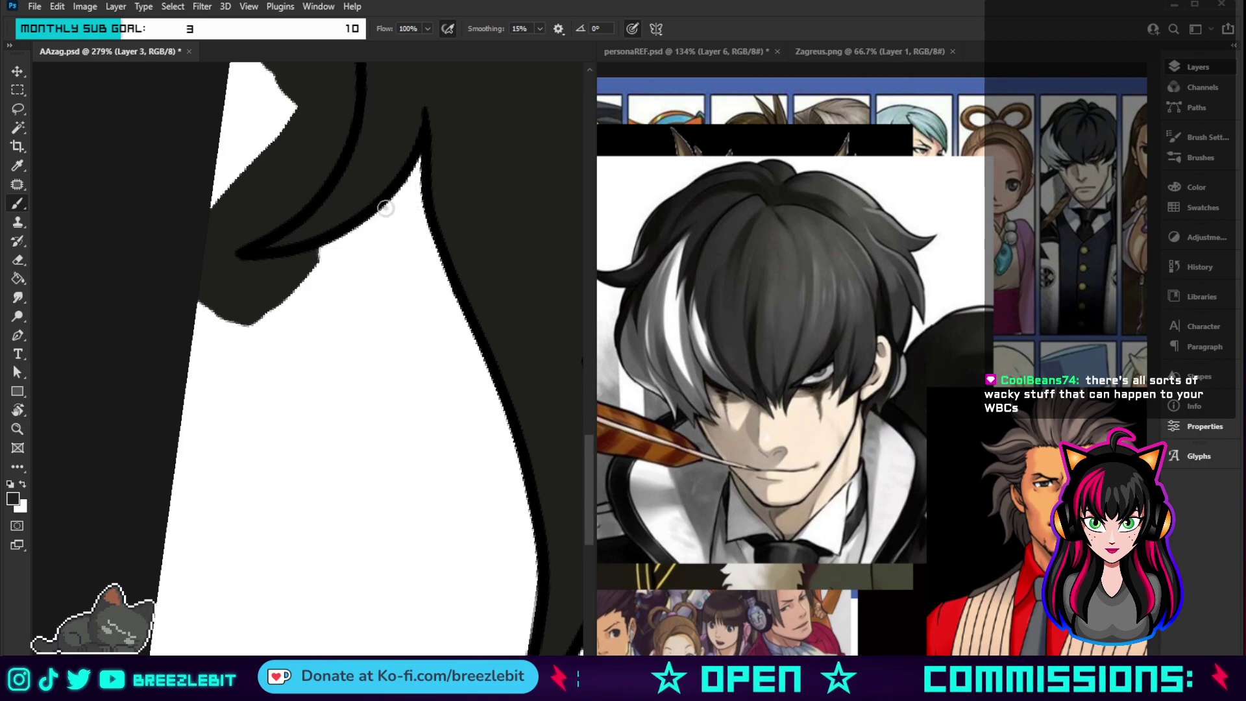
mouse_move(284, 265)
mouse_down()
mouse_move(332, 251)
mouse_move(225, 262)
mouse_move(280, 307)
mouse_move(310, 276)
mouse_move(257, 299)
mouse_move(209, 266)
mouse_move(197, 311)
mouse_move(219, 284)
mouse_move(296, 306)
mouse_move(196, 212)
mouse_move(218, 239)
mouse_move(296, 193)
mouse_move(329, 151)
mouse_move(338, 86)
mouse_move(252, 189)
mouse_move(279, 130)
mouse_up()
key(bracketright)
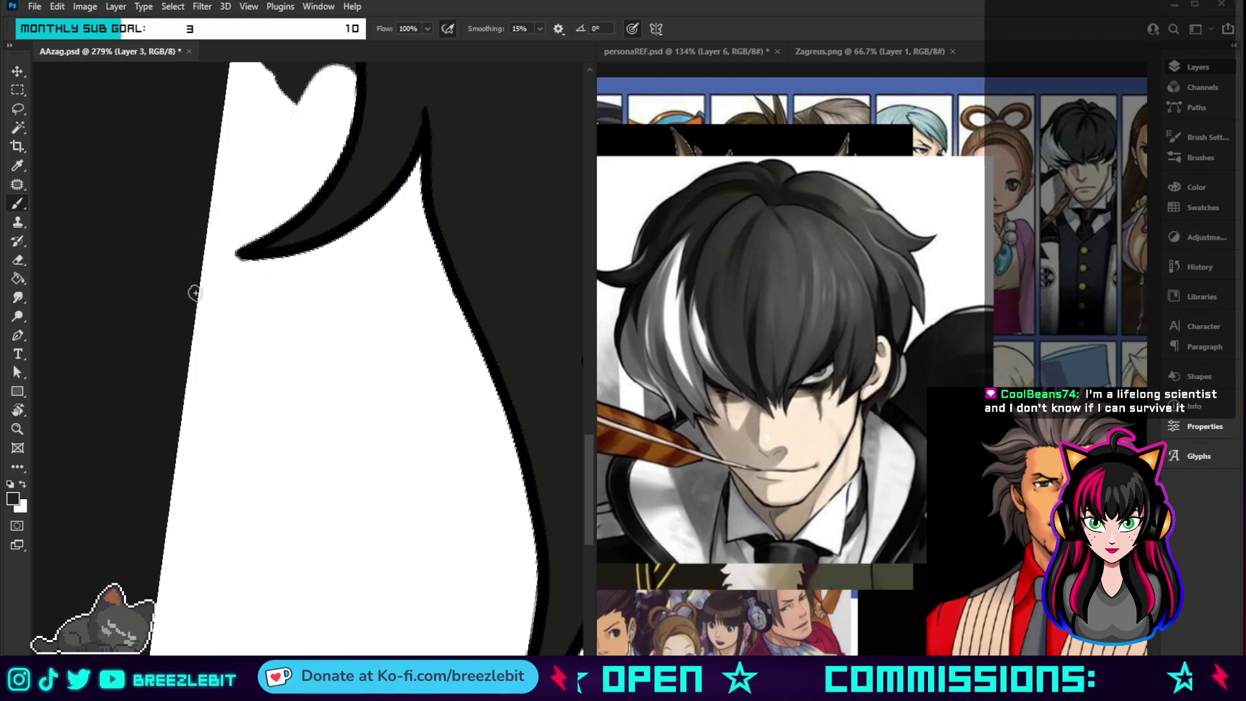
- Erase the scalloped dark overspill outside the long outer hair edge, up to the next spike's outline
drag(249, 403, 313, 557)
mouse_move(438, 272)
mouse_down()
mouse_move(323, 513)
mouse_move(350, 578)
mouse_up()
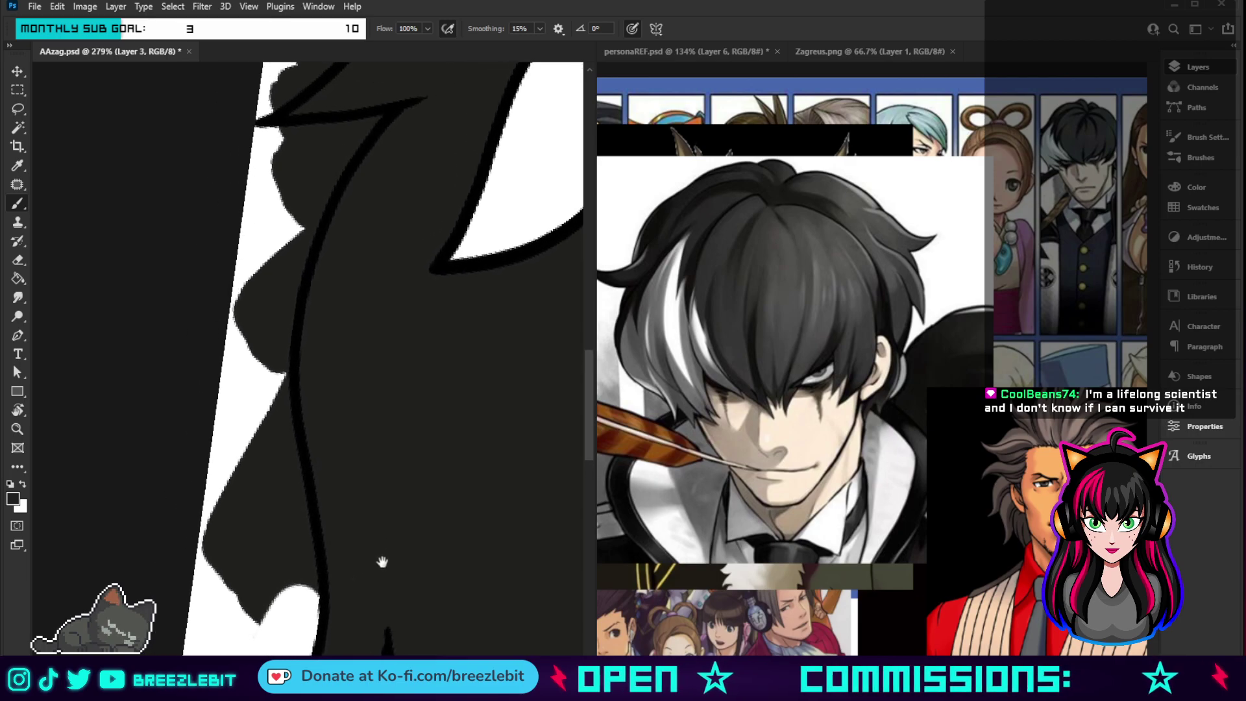
mouse_move(267, 170)
mouse_down()
mouse_move(335, 140)
mouse_move(327, 168)
mouse_move(278, 208)
mouse_move(298, 192)
mouse_move(269, 331)
mouse_move(279, 536)
mouse_move(223, 489)
mouse_up()
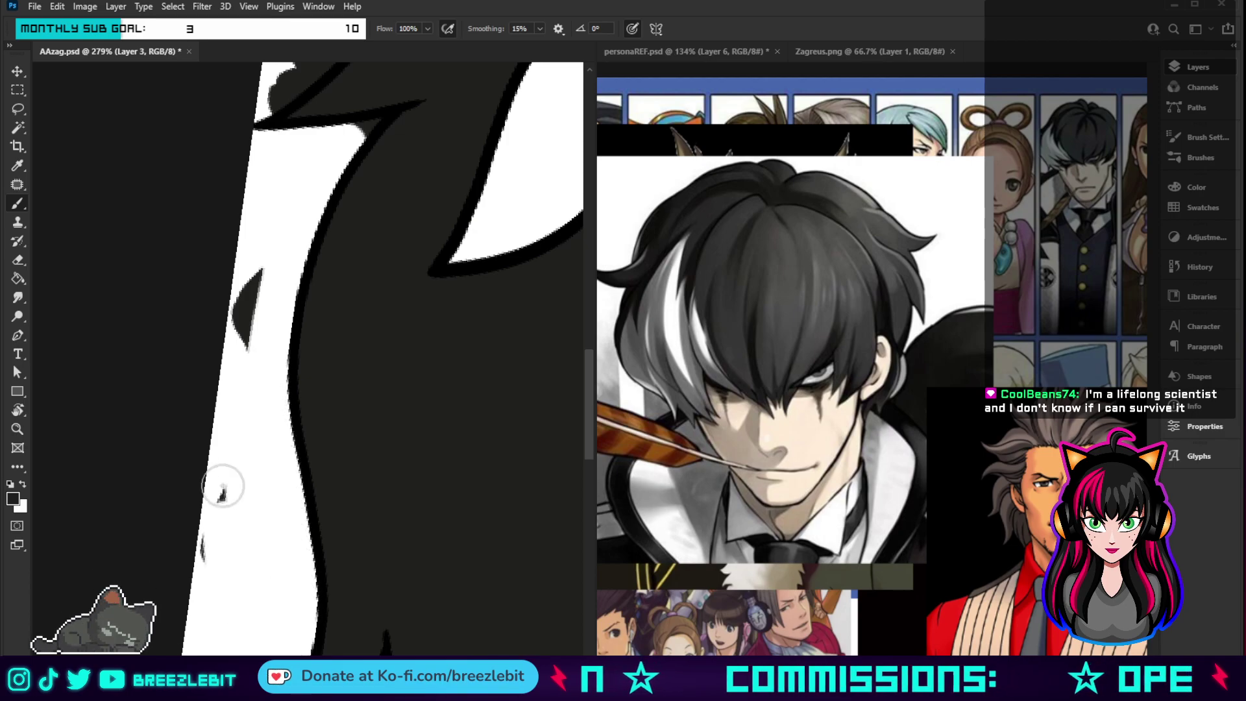
drag(253, 308, 197, 501)
- Erase the dark colour outside the next stretch of hair with a smaller brush, clearing the notch beneath the upper spike
drag(404, 273, 293, 696)
key([)
key([)
key([)
mouse_move(255, 547)
mouse_down()
mouse_move(267, 547)
mouse_move(253, 552)
mouse_up()
mouse_move(454, 229)
mouse_down()
mouse_move(398, 252)
mouse_move(266, 432)
mouse_move(269, 421)
mouse_move(176, 513)
mouse_move(255, 445)
mouse_move(168, 531)
mouse_move(223, 485)
mouse_move(130, 544)
mouse_move(179, 504)
mouse_move(167, 501)
mouse_move(188, 459)
mouse_move(206, 465)
mouse_move(347, 262)
mouse_move(299, 299)
mouse_move(301, 253)
mouse_move(355, 249)
mouse_move(344, 244)
mouse_move(428, 221)
mouse_up()
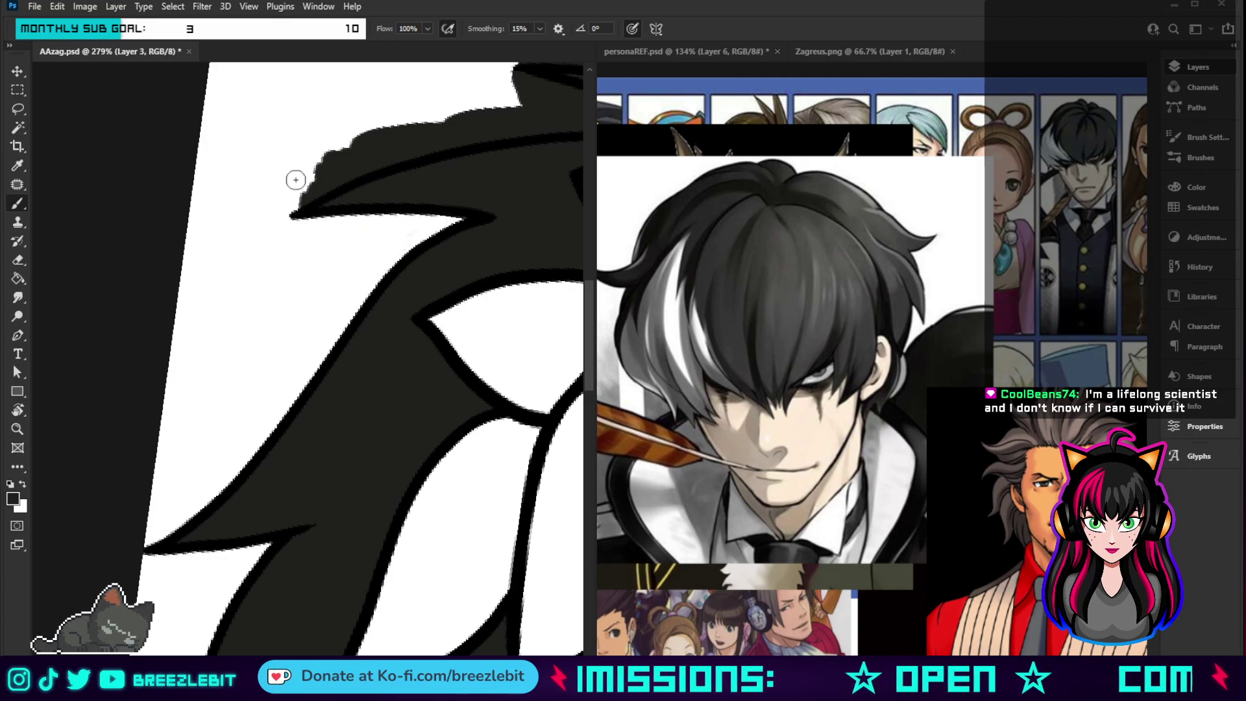
- Erase the dark overspill above the two spikes at the crown of the hair, and straighten the canvas
mouse_move(426, 166)
mouse_down()
mouse_move(293, 367)
mouse_move(226, 423)
mouse_up()
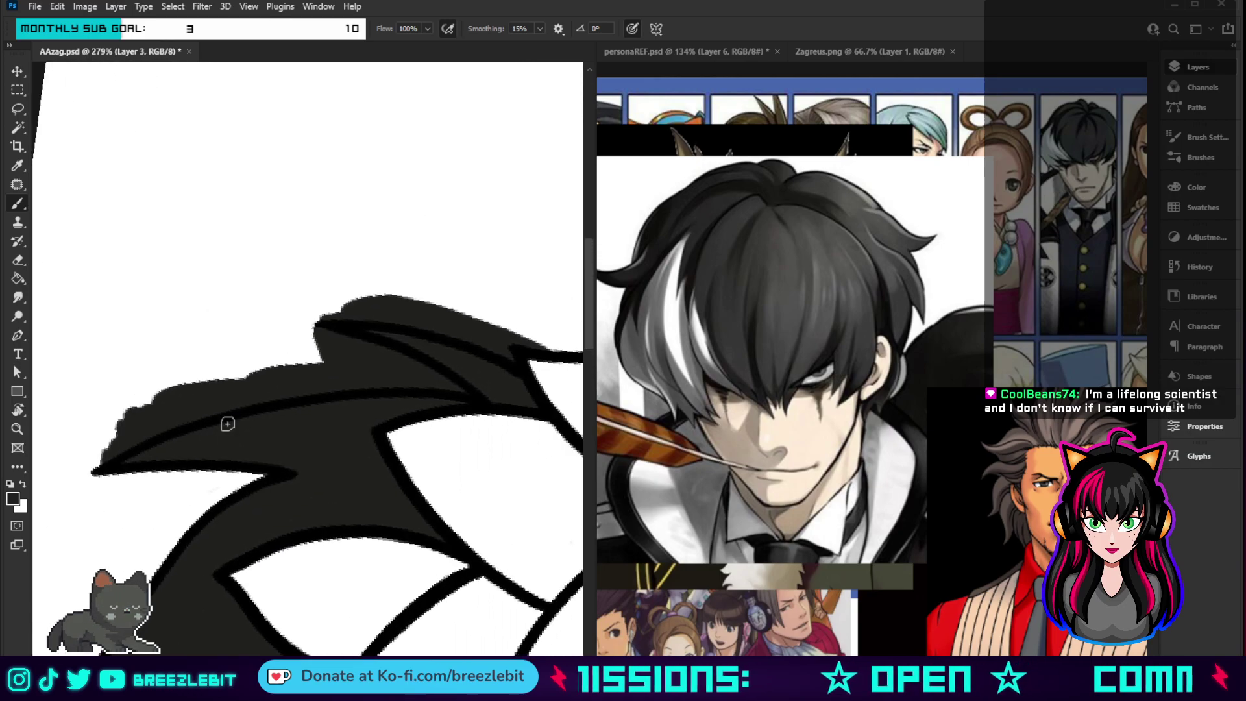
mouse_move(360, 356)
mouse_down()
mouse_move(462, 388)
mouse_move(255, 368)
mouse_move(366, 364)
mouse_move(225, 362)
mouse_move(337, 365)
mouse_move(178, 396)
mouse_move(290, 374)
mouse_move(417, 375)
mouse_move(462, 394)
mouse_move(350, 383)
mouse_move(102, 431)
mouse_up()
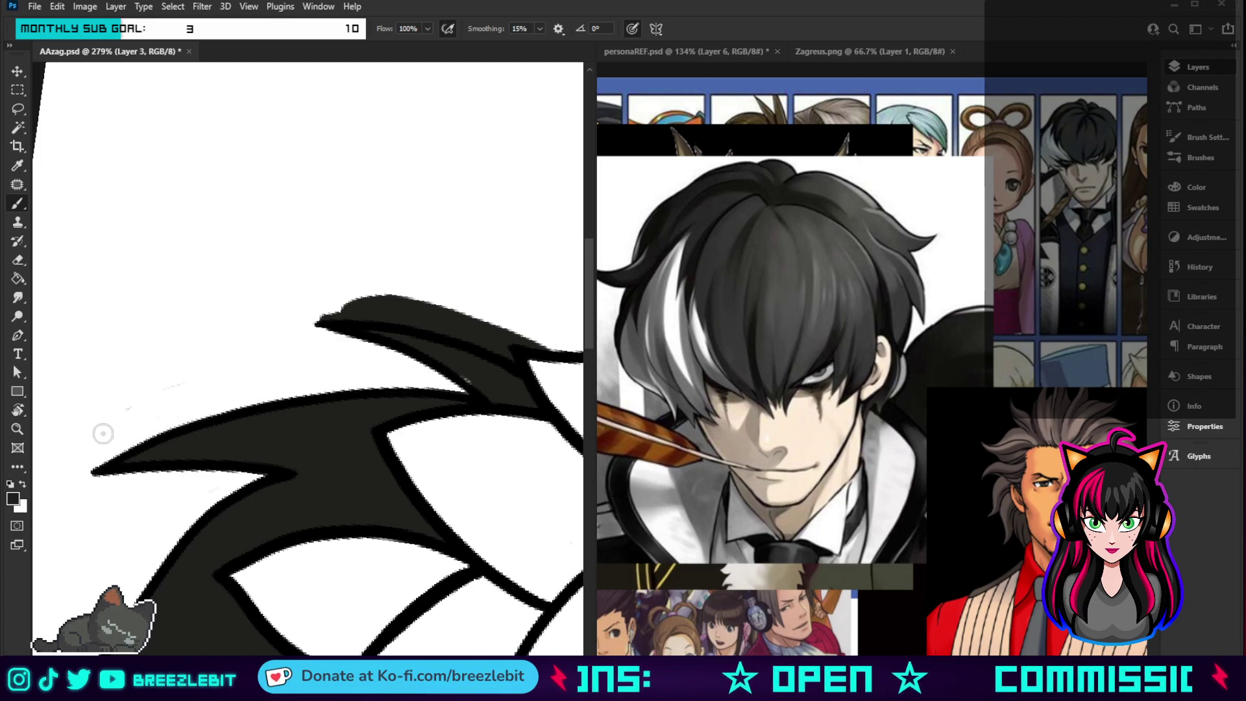
mouse_move(314, 322)
mouse_down()
mouse_move(406, 317)
mouse_move(550, 375)
mouse_move(530, 345)
mouse_move(549, 351)
mouse_move(411, 305)
mouse_up()
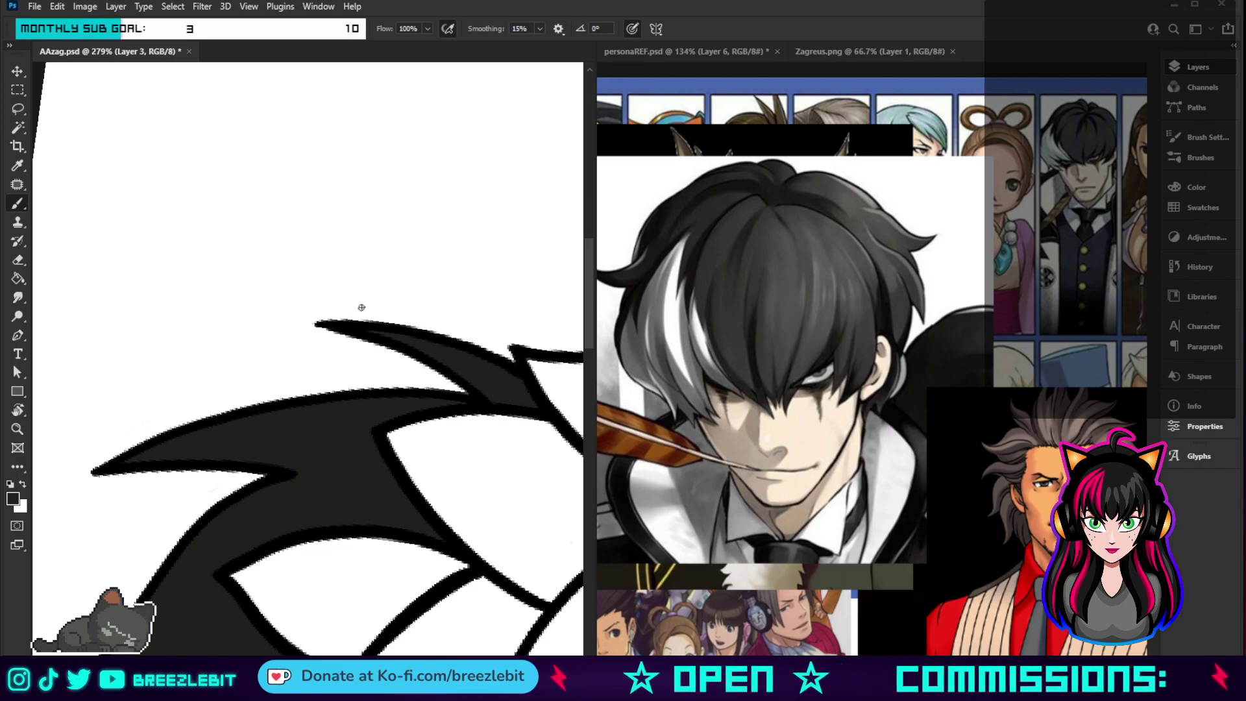
key(Escape)
key(s)
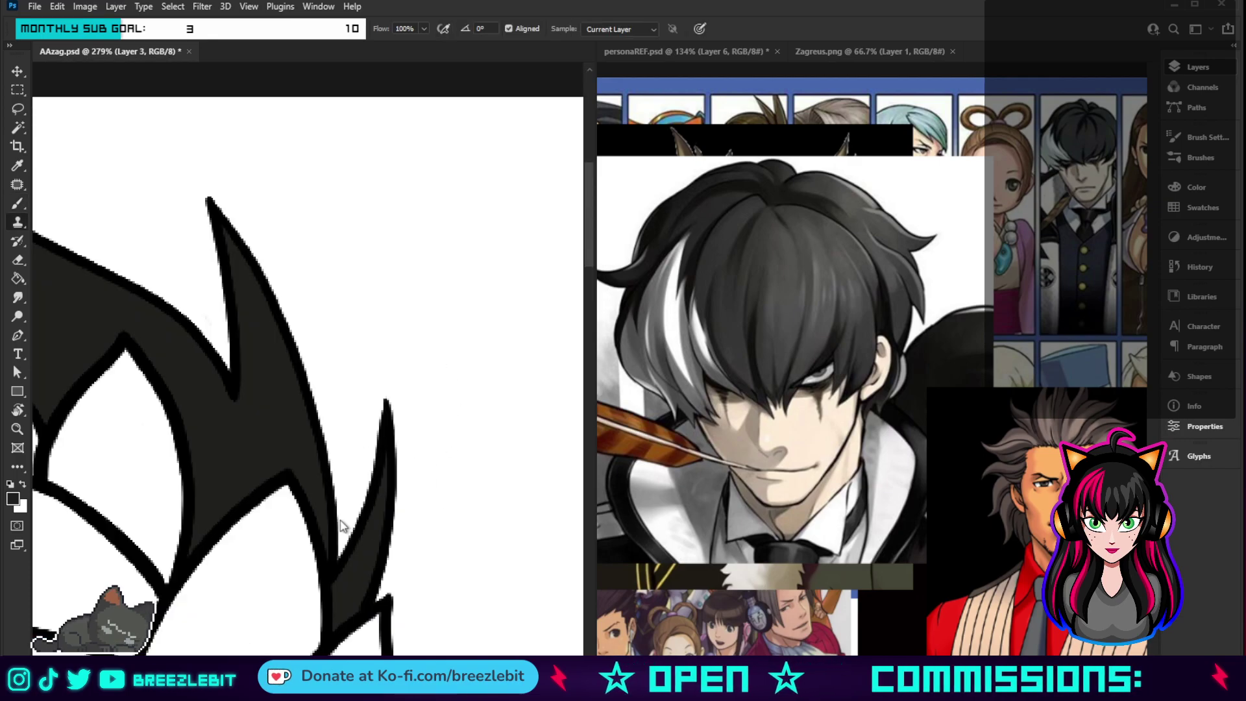
- Paint the small white gap in the fringe above the far eye and the far eyebrow with the dark hair colour
key(z)
drag(454, 408, 357, 493)
key(space)
drag(364, 552, 336, 472)
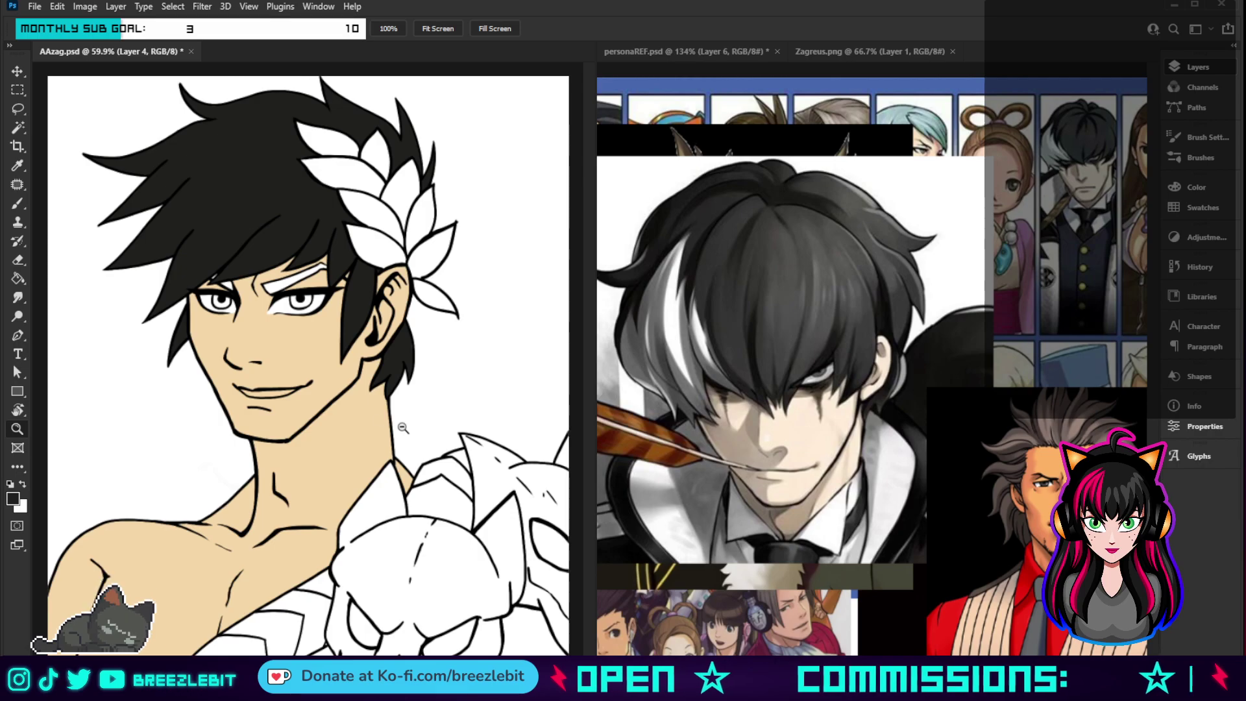
drag(121, 277, 188, 351)
key(space)
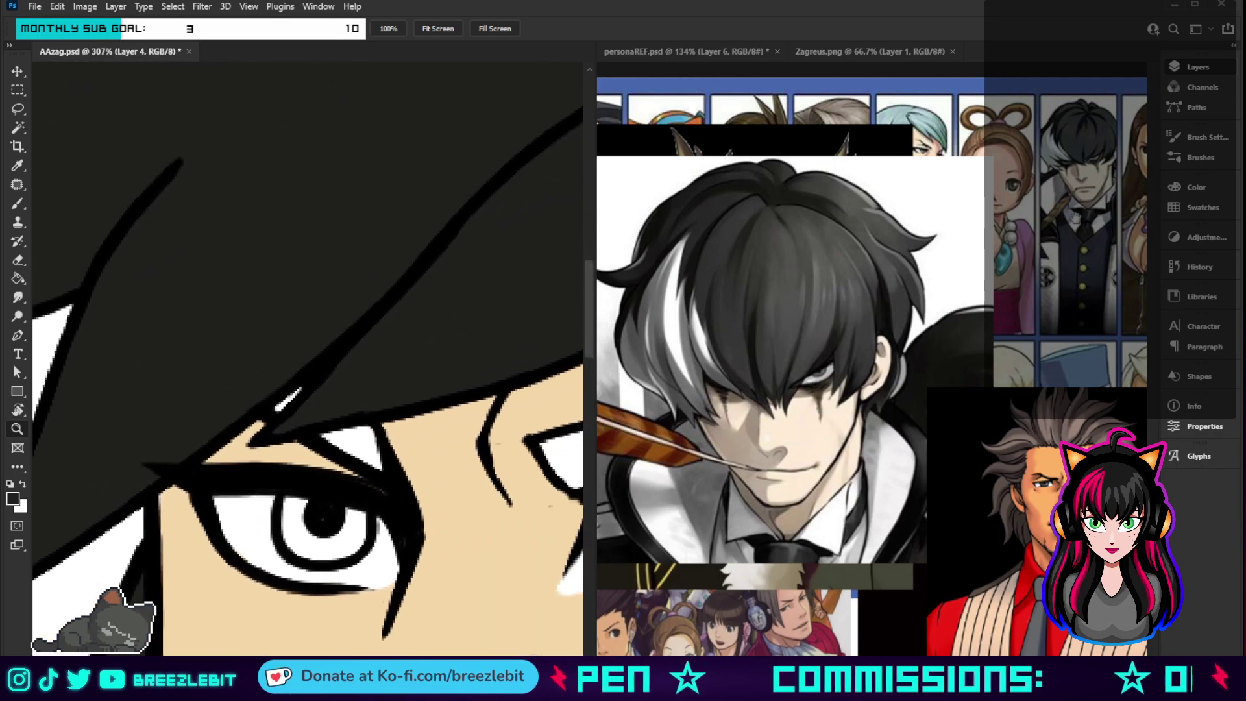
key(b)
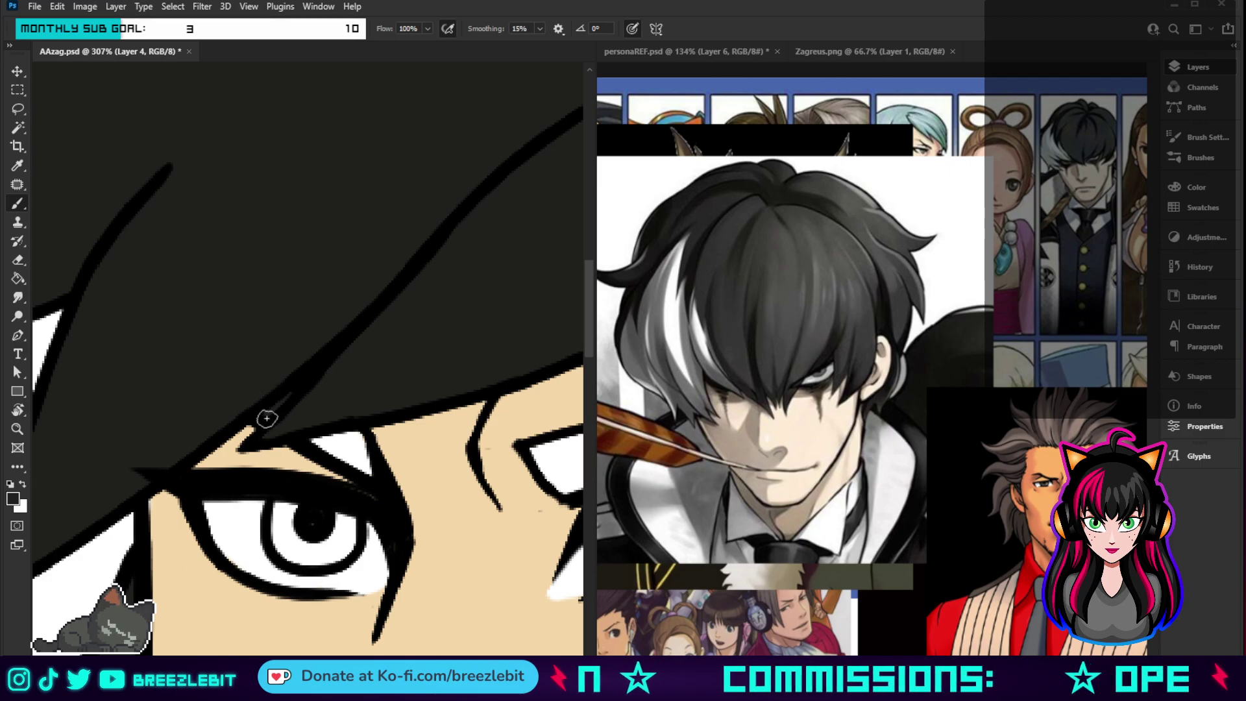
mouse_move(298, 427)
mouse_down()
mouse_move(364, 468)
mouse_move(357, 442)
mouse_move(340, 444)
mouse_up()
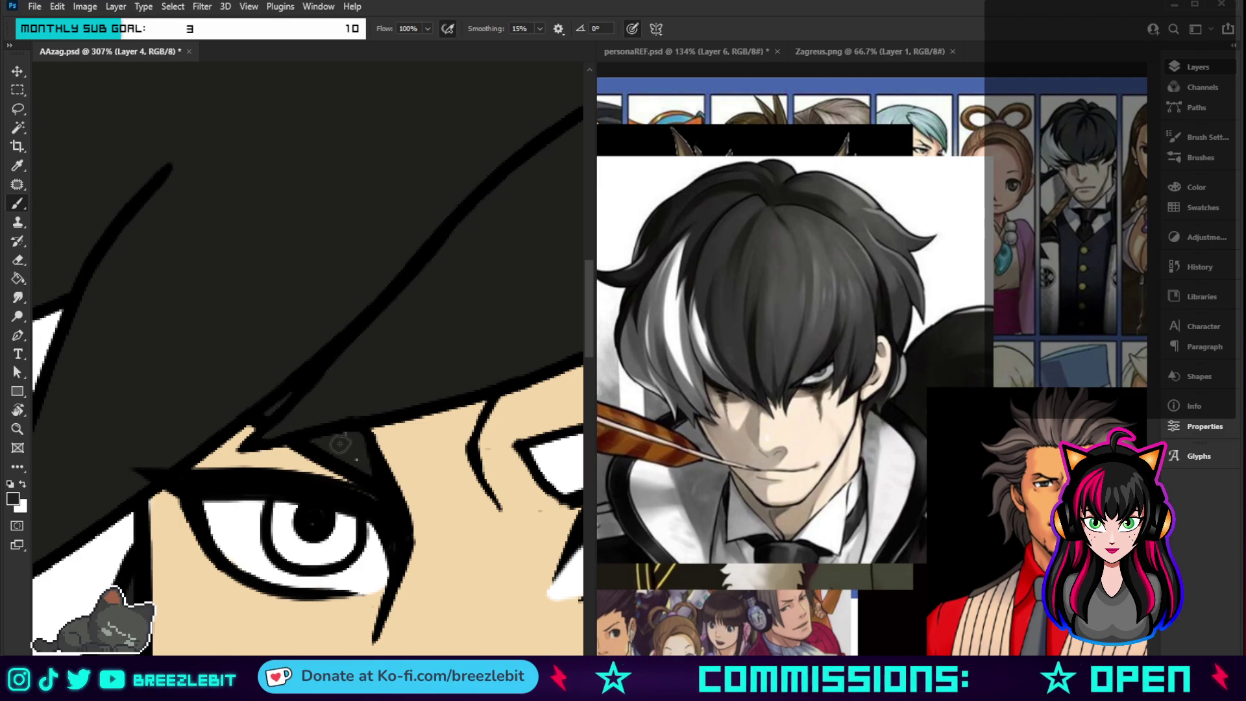
- Paint the near eyebrow with the dark hair colour, working inward from both ends
drag(390, 495, 182, 465)
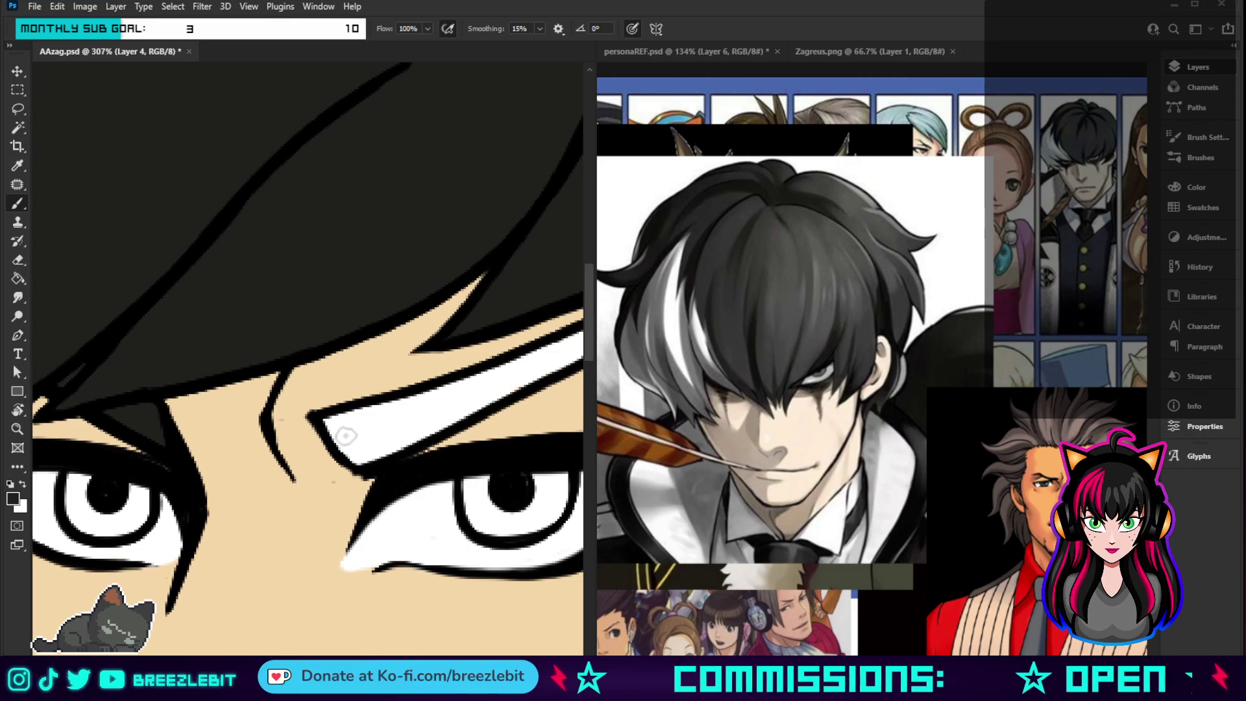
drag(331, 424, 344, 447)
scroll(293, 372, right, 3)
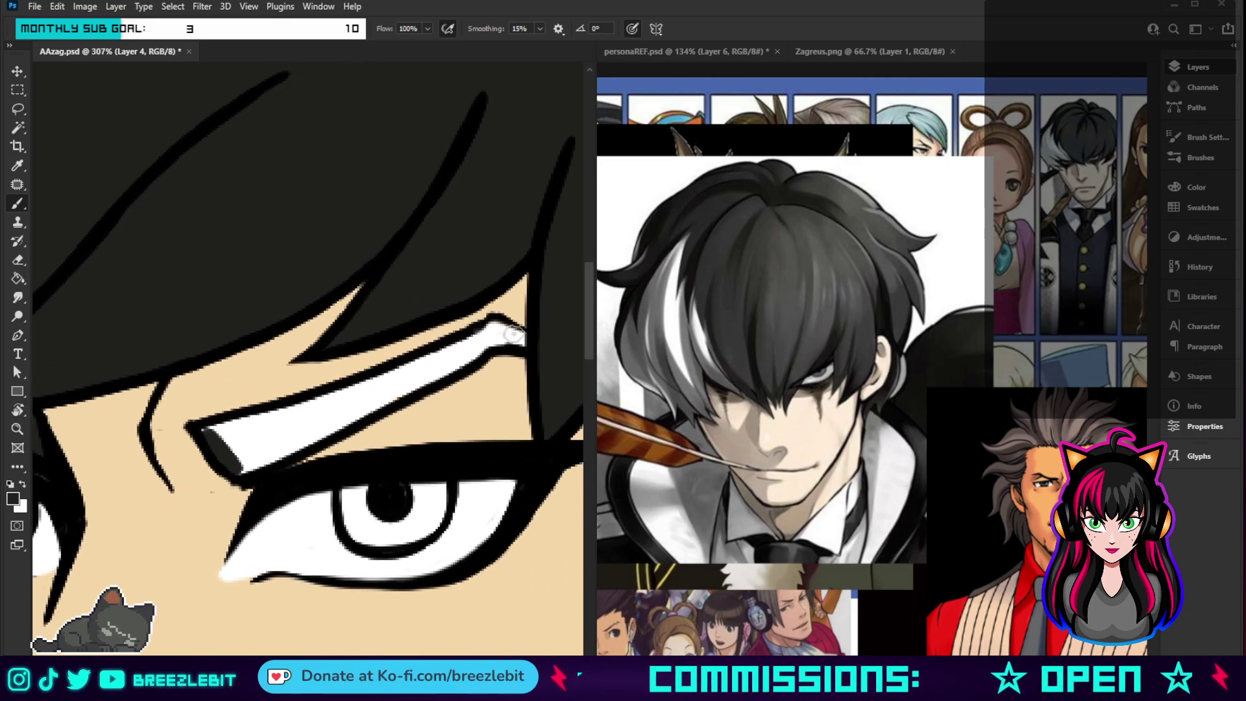
mouse_move(498, 330)
mouse_down()
mouse_move(525, 344)
mouse_move(507, 343)
mouse_move(492, 317)
mouse_move(495, 339)
mouse_move(453, 363)
mouse_move(482, 333)
mouse_up()
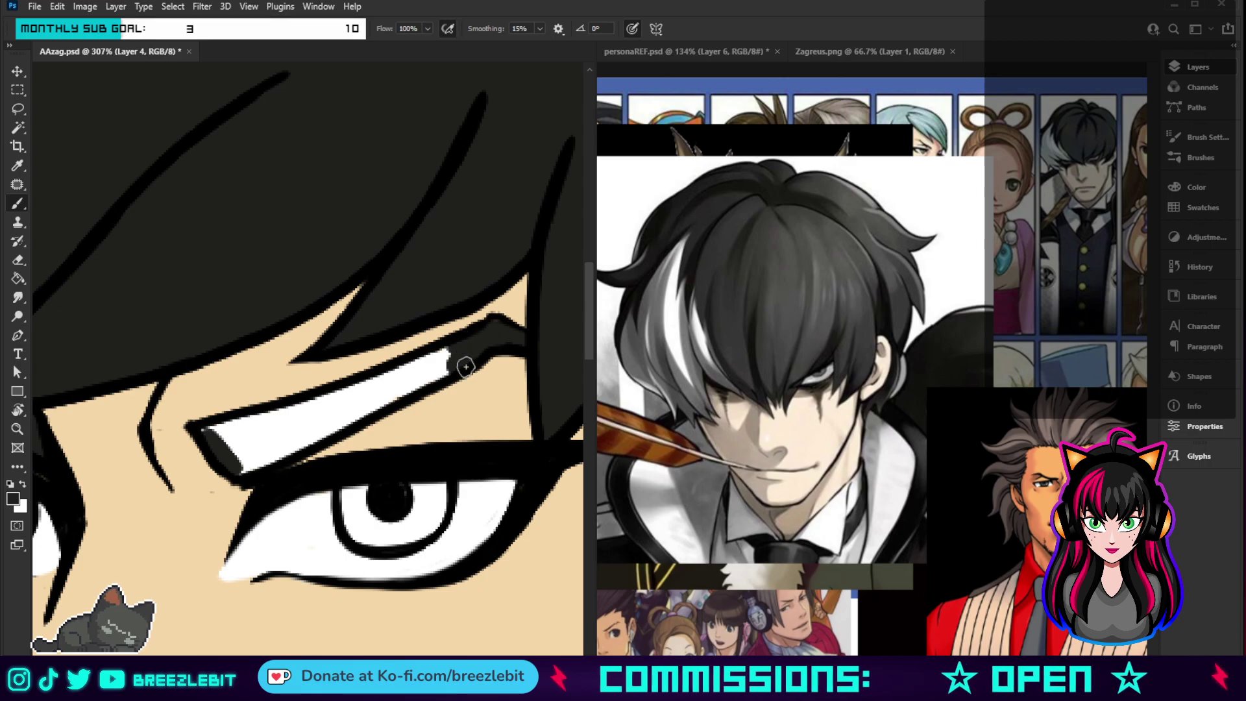
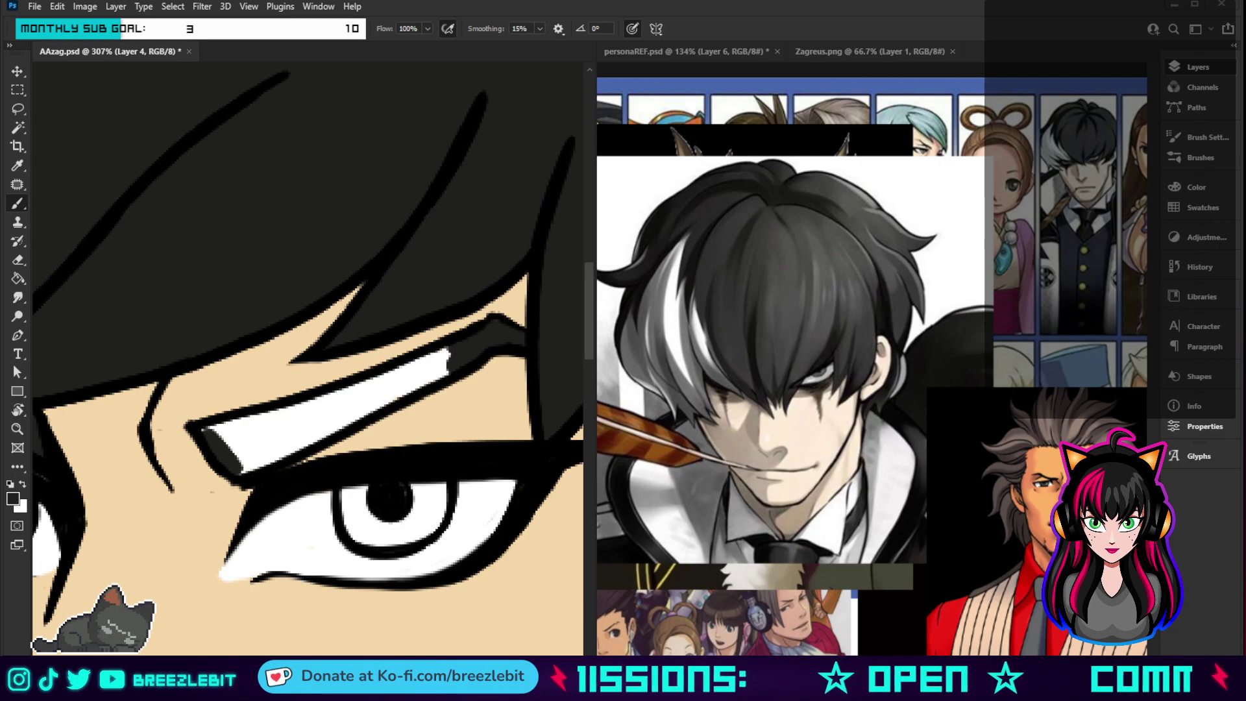
- Fill the remaining white middle section of the near eyebrow with the dark hair colour
mouse_move(447, 372)
mouse_down()
mouse_move(399, 379)
mouse_move(320, 424)
mouse_move(373, 388)
mouse_move(228, 430)
mouse_move(353, 411)
mouse_move(236, 448)
mouse_up()
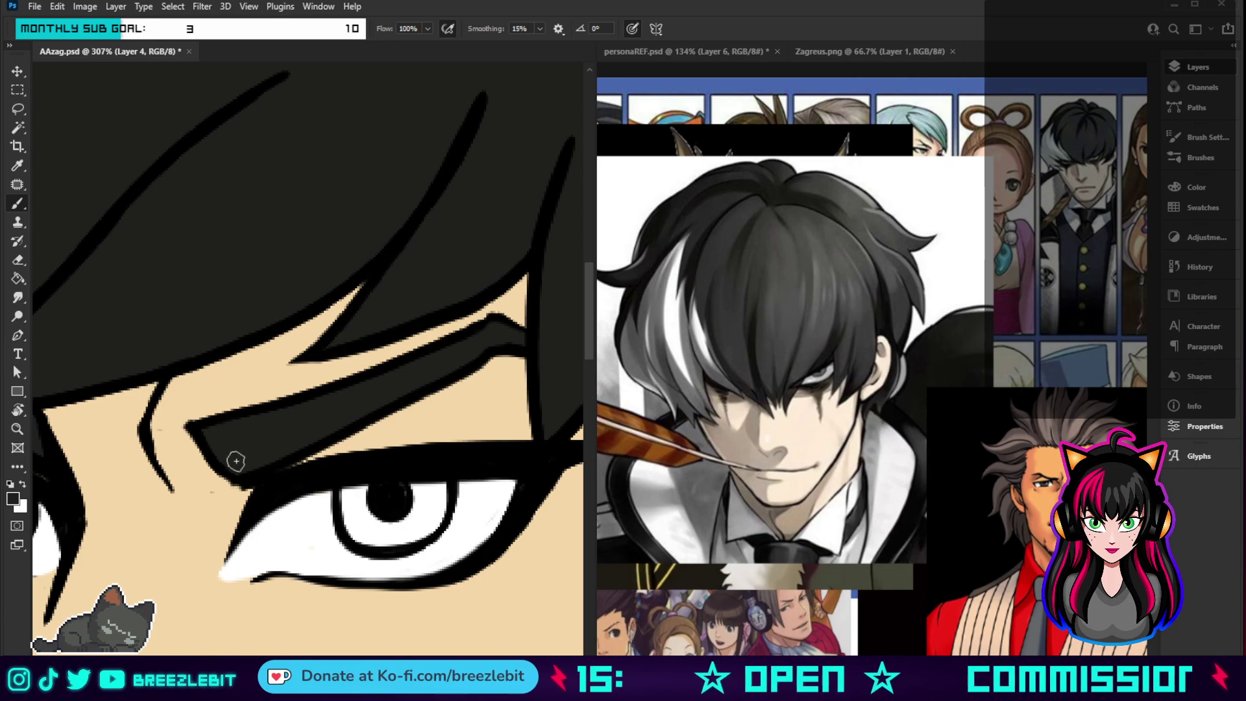
key(z)
drag(275, 510, 230, 517)
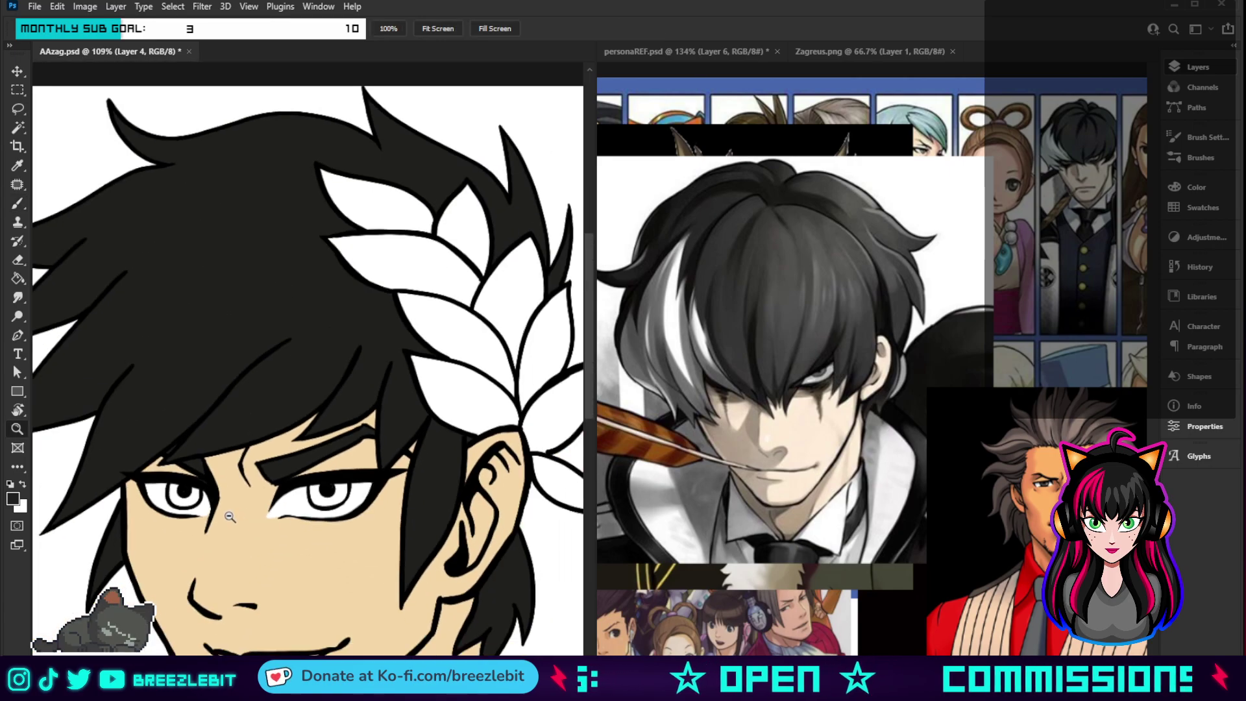
- Clear the skin colour from the teeth between the lips on Layer 2, leaving them white, and straighten the canvas
drag(376, 513, 445, 389)
drag(422, 481, 387, 481)
drag(397, 524, 431, 462)
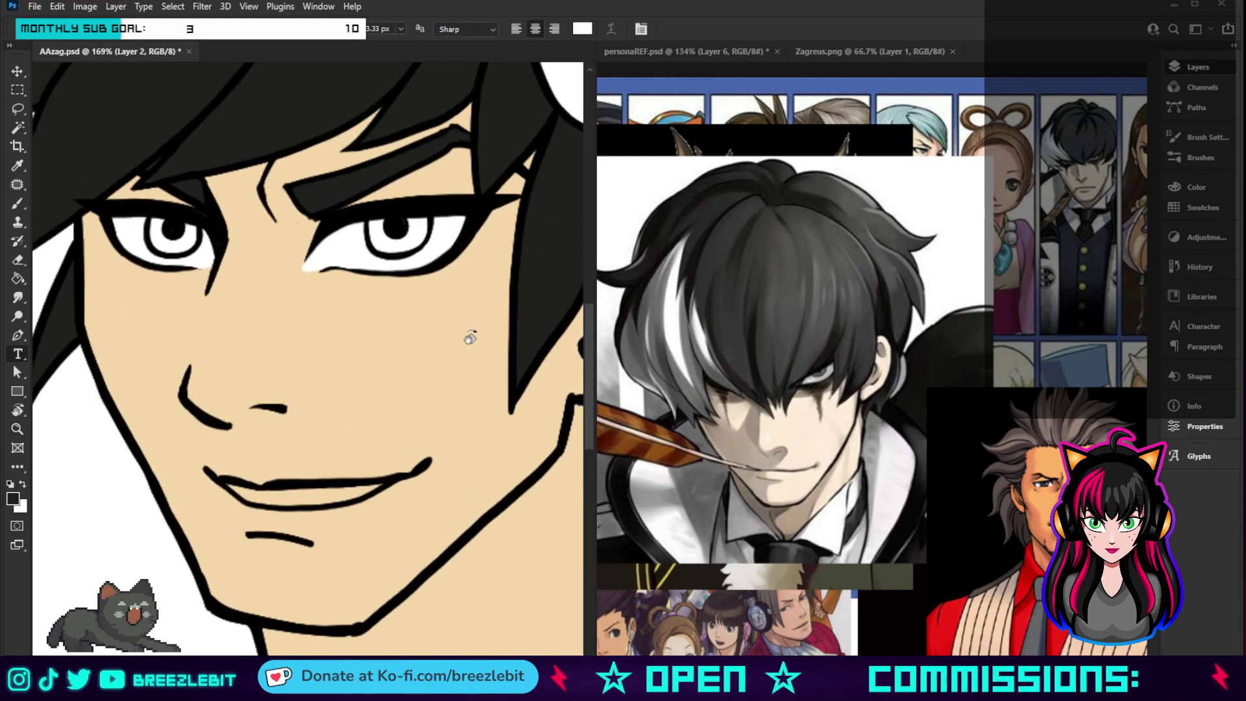
key(r)
drag(467, 337, 397, 501)
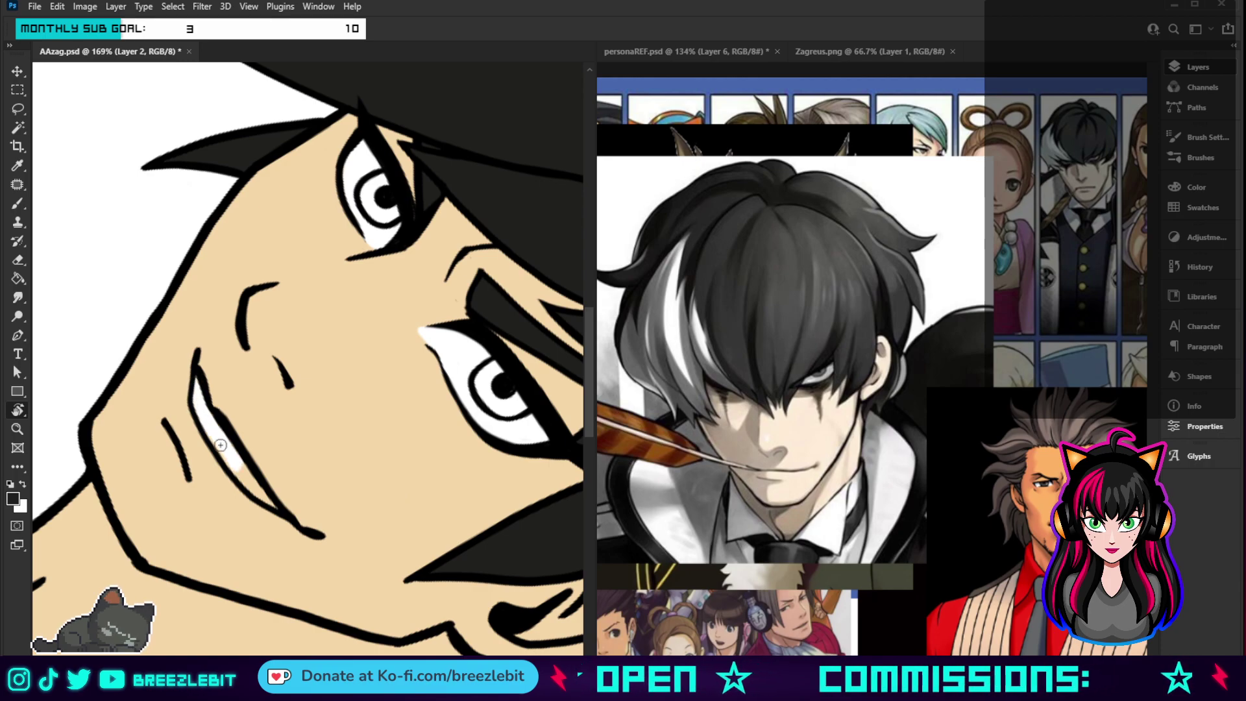
drag(221, 445, 256, 492)
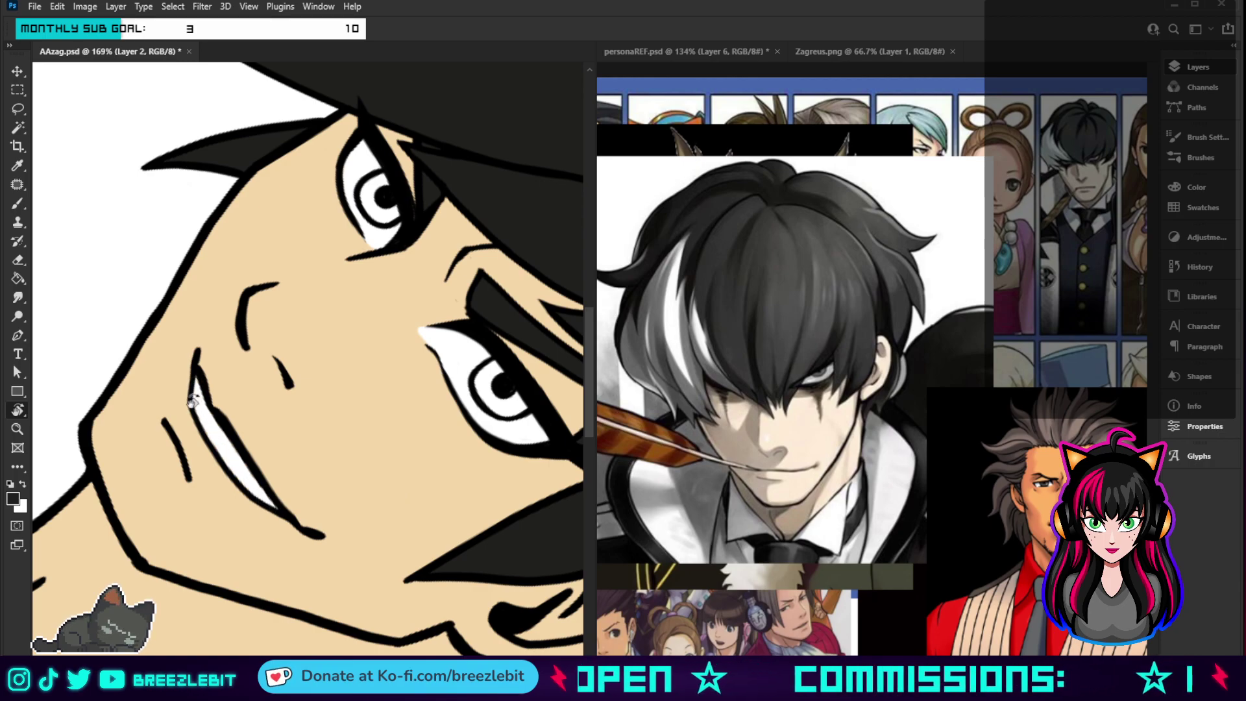
key(Escape)
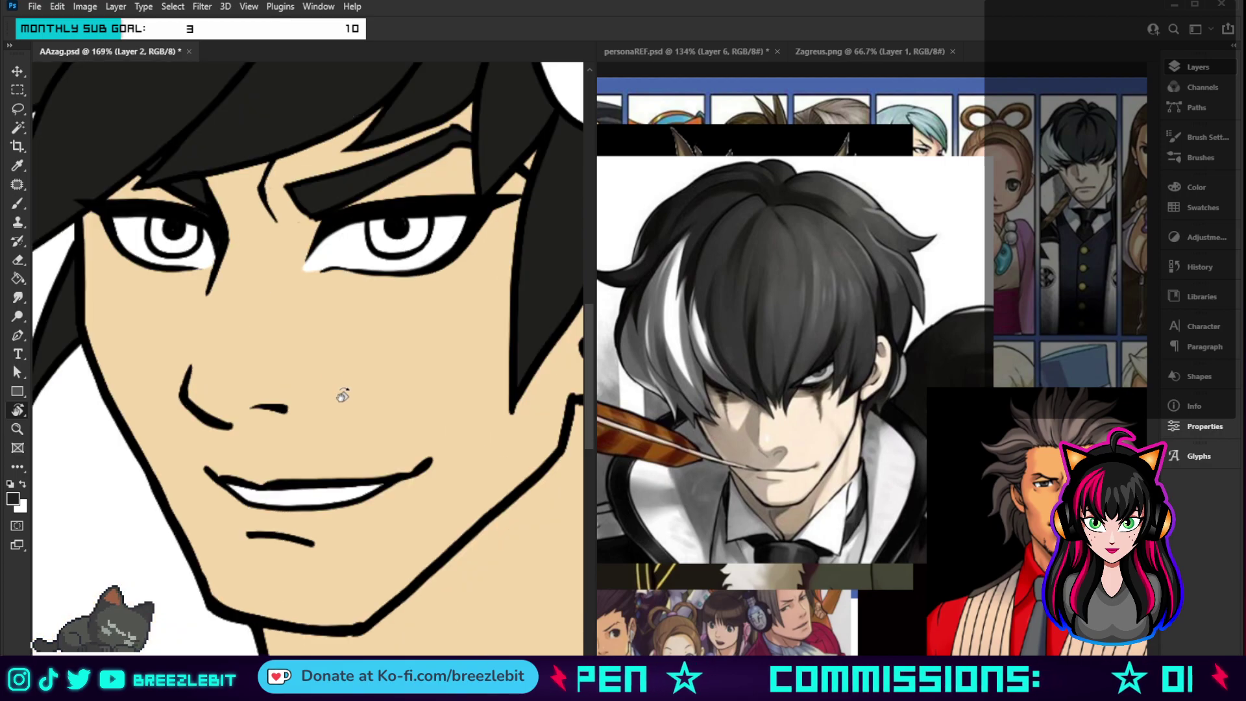
- After checking the Zagreus.png reference, fill the tunic area between the chest strap and the skull with the dark colour on Layer 3
key(z)
drag(344, 421, 291, 482)
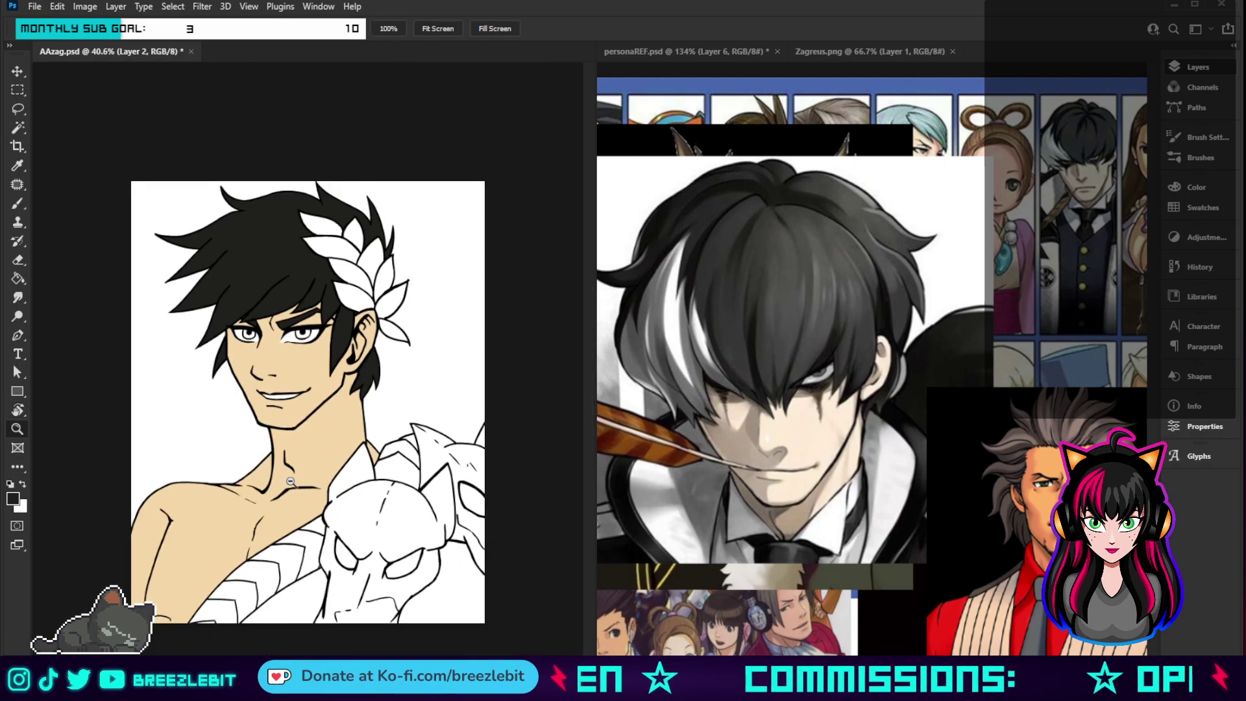
scroll(306, 402, up, 1)
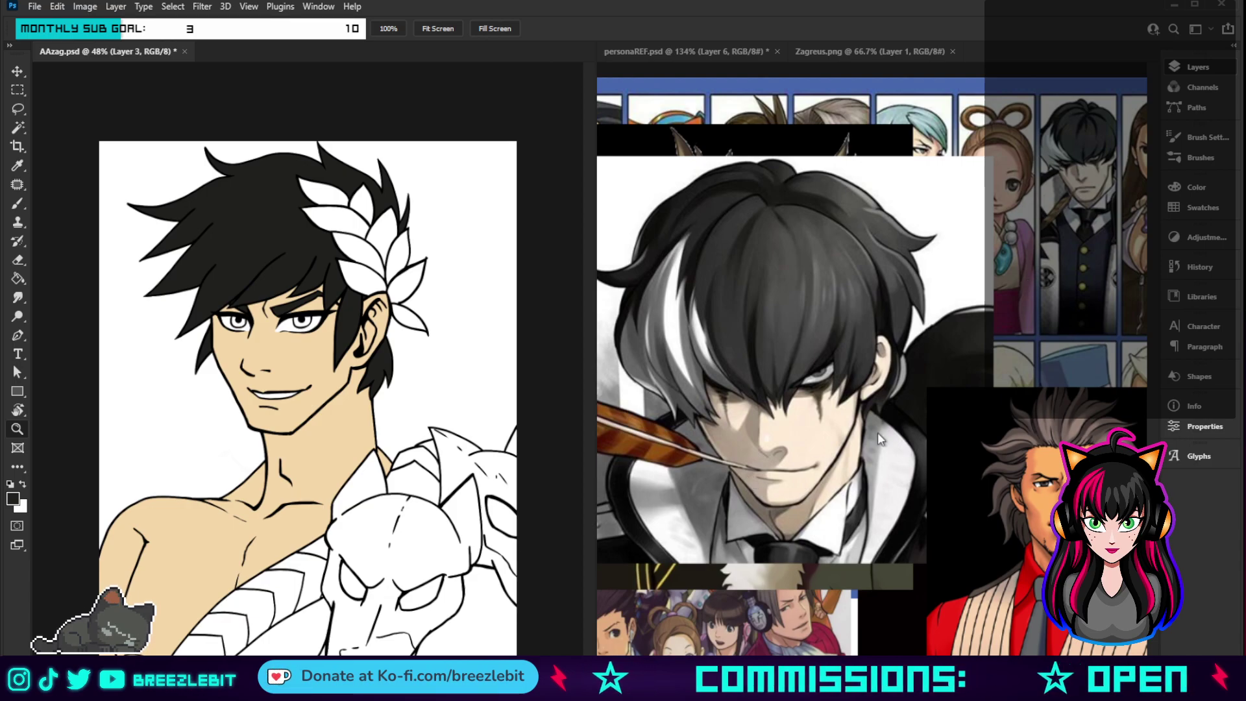
click(852, 53)
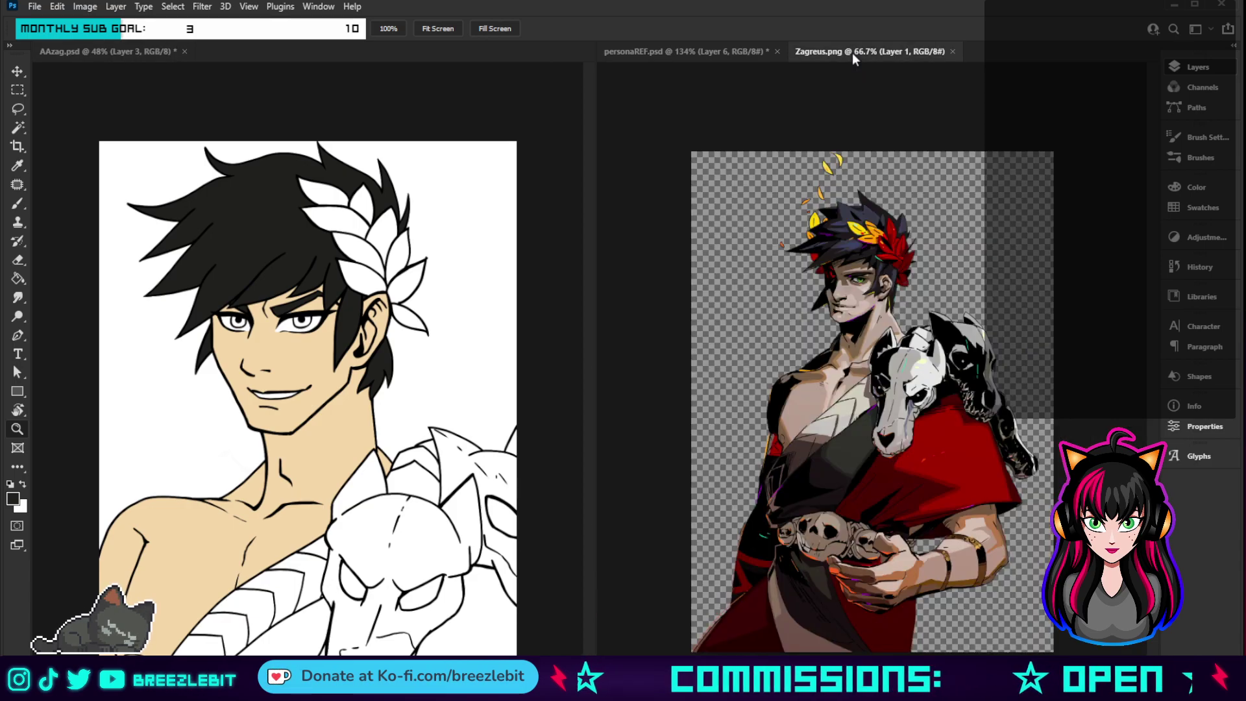
click(695, 52)
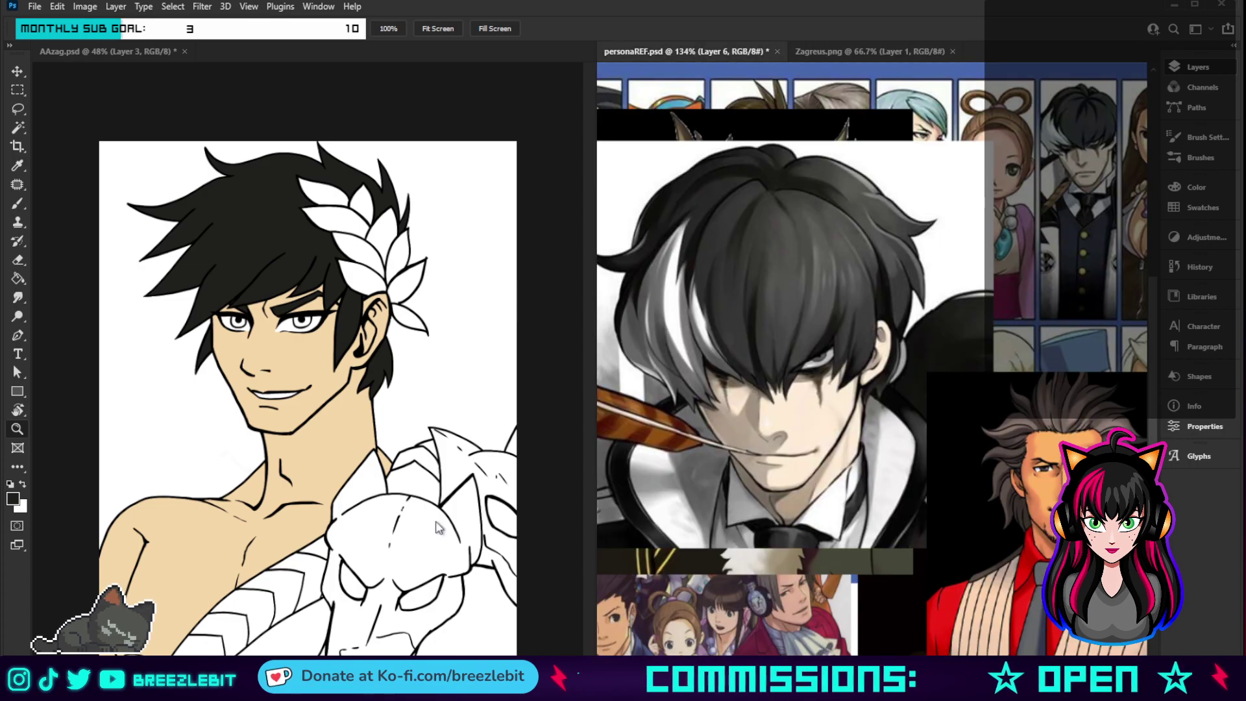
drag(353, 648, 467, 620)
key(b)
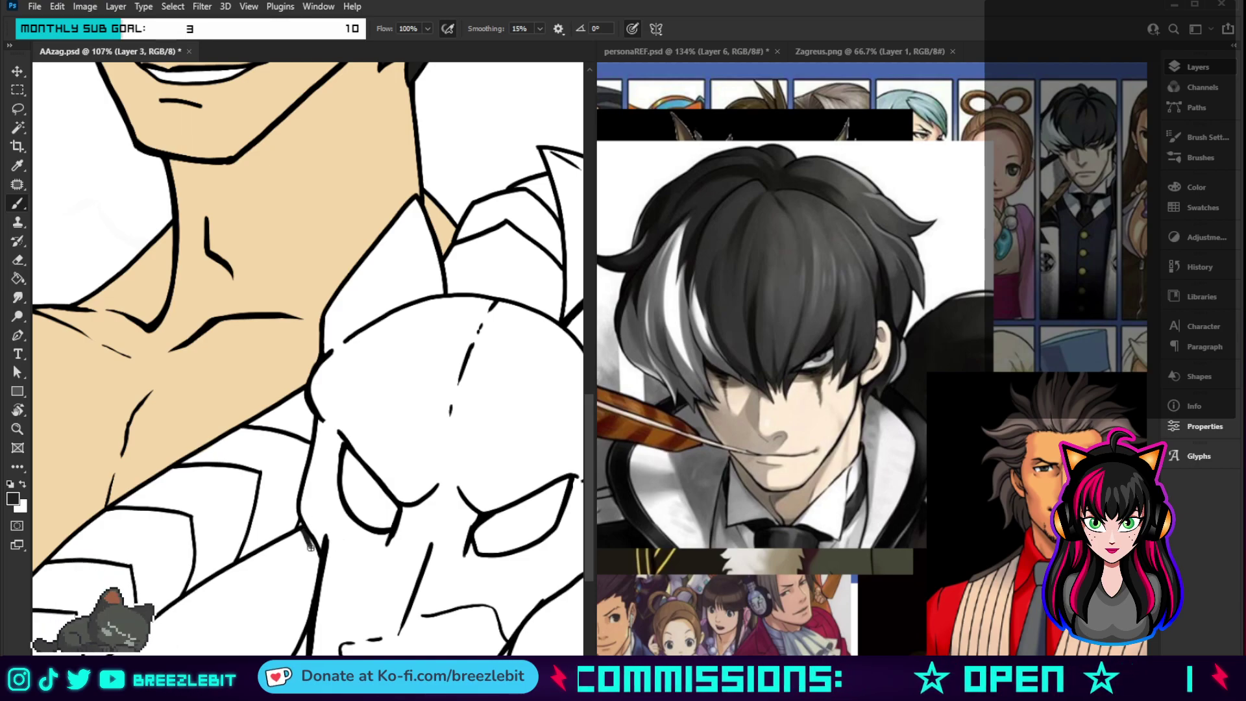
drag(313, 549, 283, 649)
mouse_move(296, 566)
mouse_down()
mouse_move(300, 545)
mouse_move(221, 603)
mouse_move(194, 642)
mouse_move(286, 571)
mouse_move(246, 643)
mouse_move(284, 612)
mouse_up()
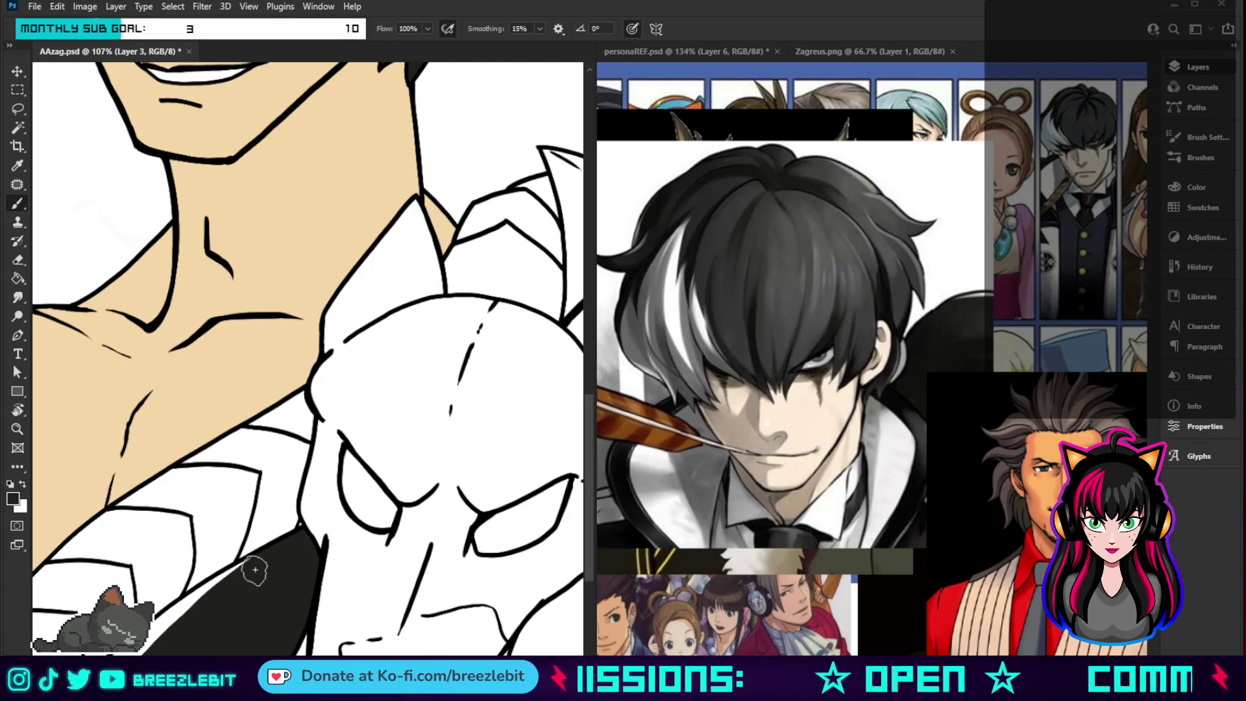
drag(254, 570, 153, 633)
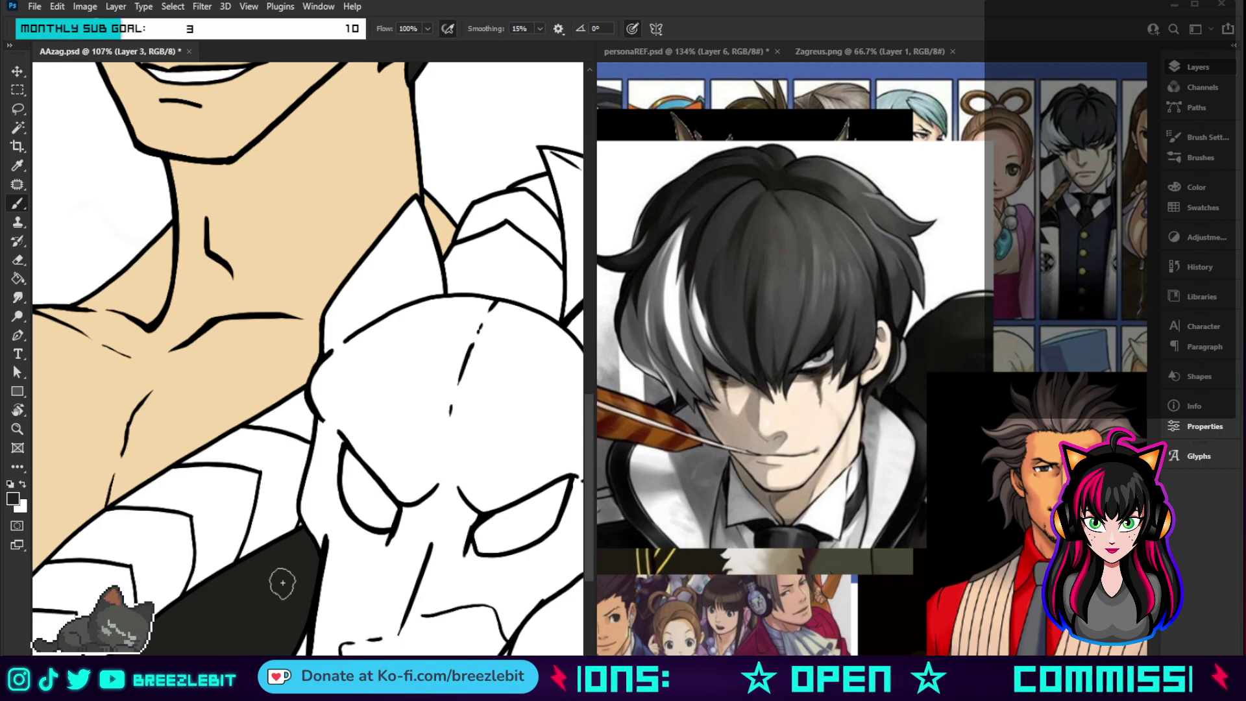
- Sample the bright red from the reference character's red clothing and block it into the cloak beside the skull on a new layer
key(z)
drag(324, 534, 260, 533)
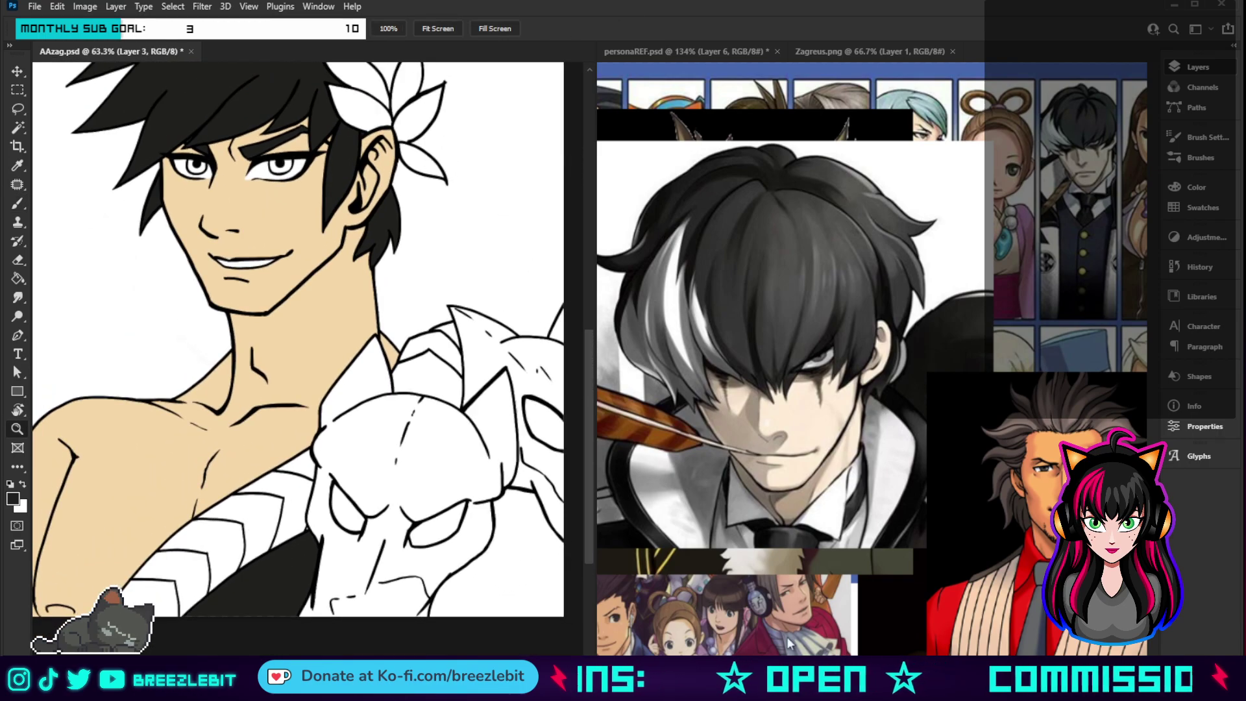
key(i)
click(949, 615)
key(b)
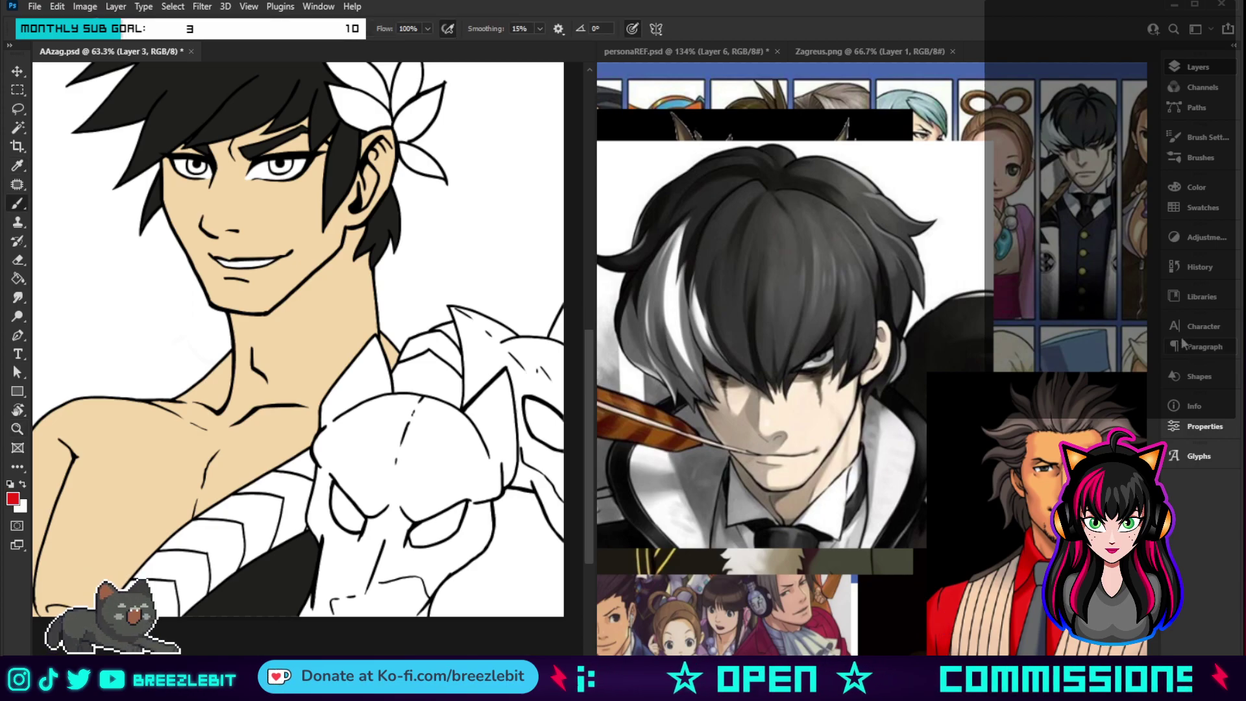
key(ctrl+shift+alt+n)
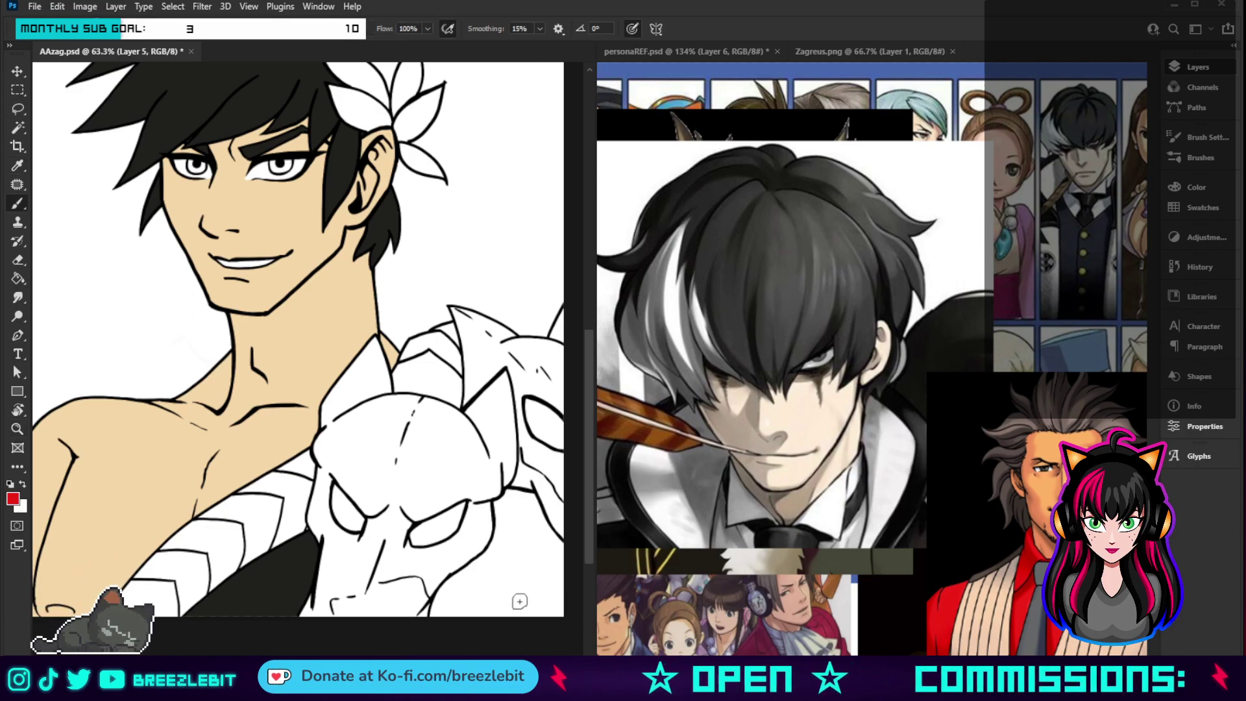
mouse_move(520, 601)
mouse_down()
mouse_move(521, 556)
mouse_move(525, 620)
mouse_move(530, 553)
mouse_move(539, 623)
mouse_move(556, 591)
mouse_move(562, 612)
mouse_move(513, 603)
mouse_move(509, 578)
mouse_move(485, 627)
mouse_move(495, 569)
mouse_move(440, 614)
mouse_up()
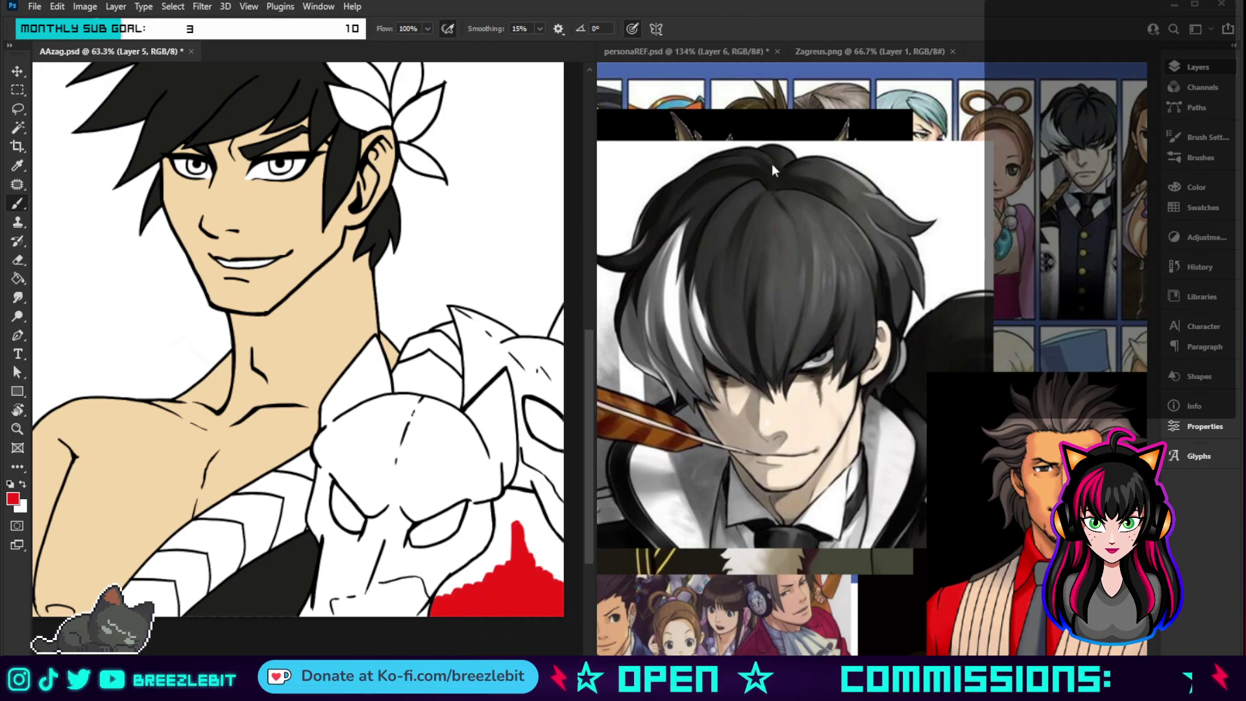
- Hide the overlaid portraits in personaREF.psd, sample the muted red of the red-suited lawyer, and repaint the cloak patch with it
click(997, 188)
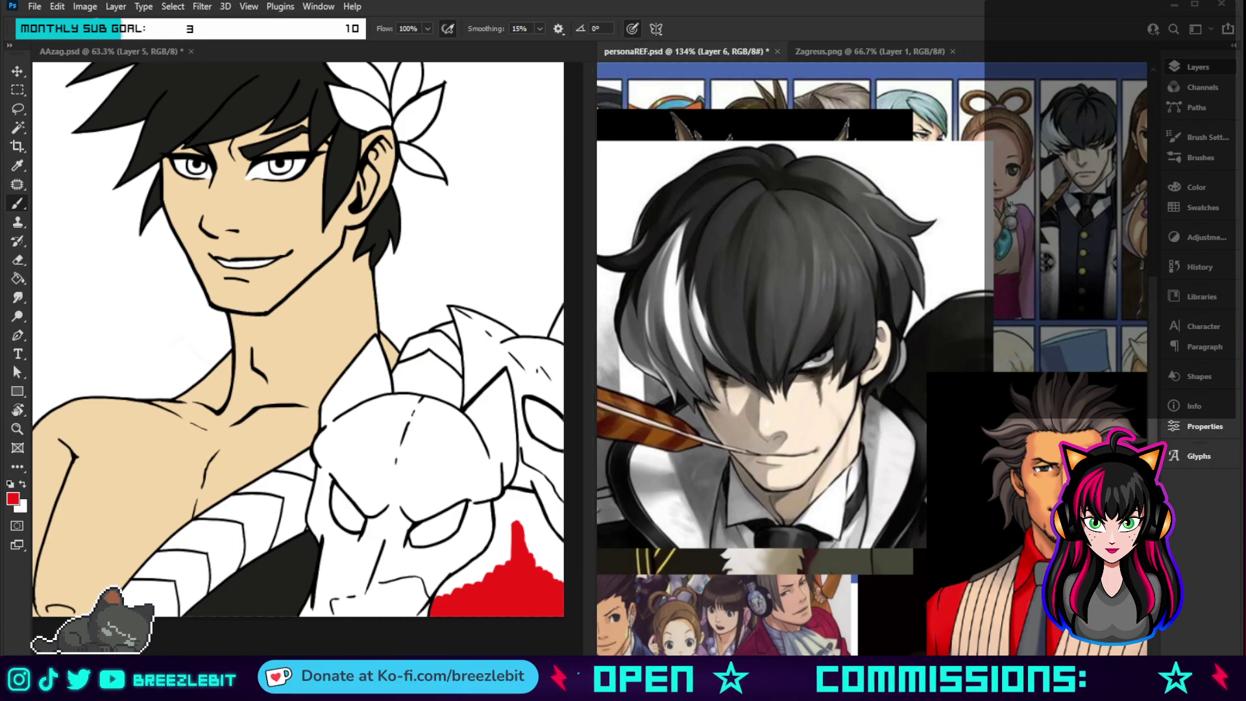
click(996, 187)
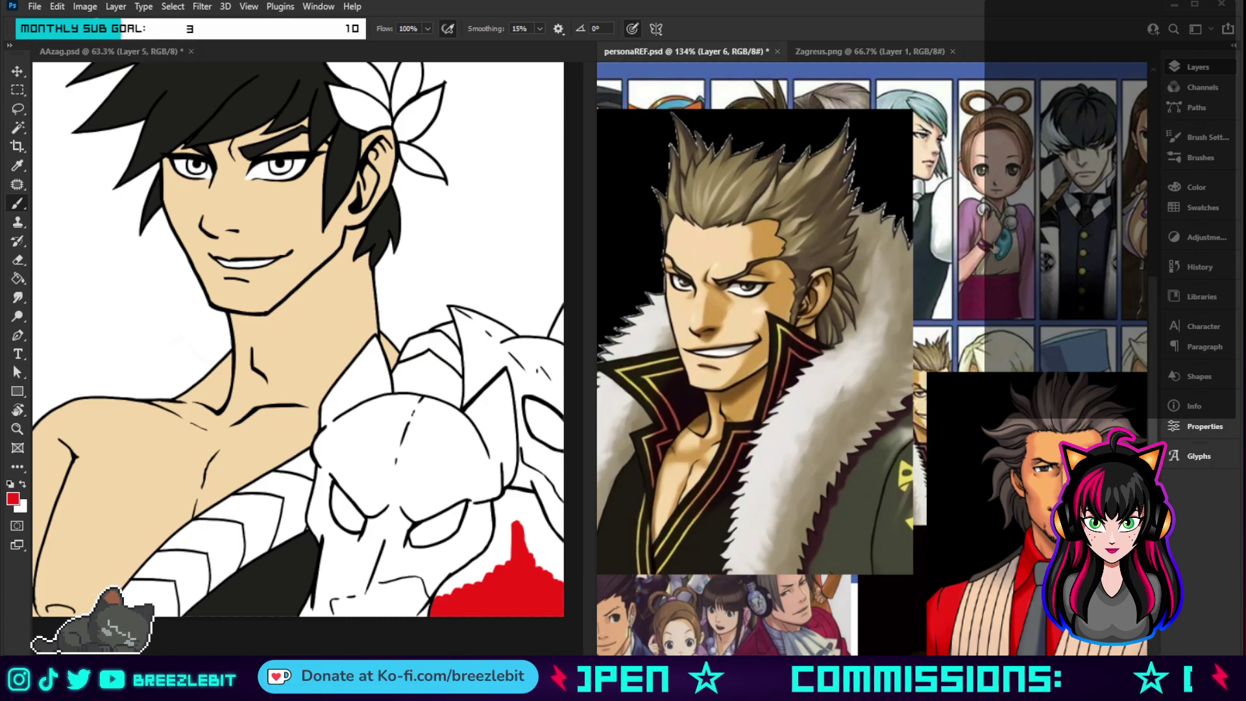
key(ctrl+z)
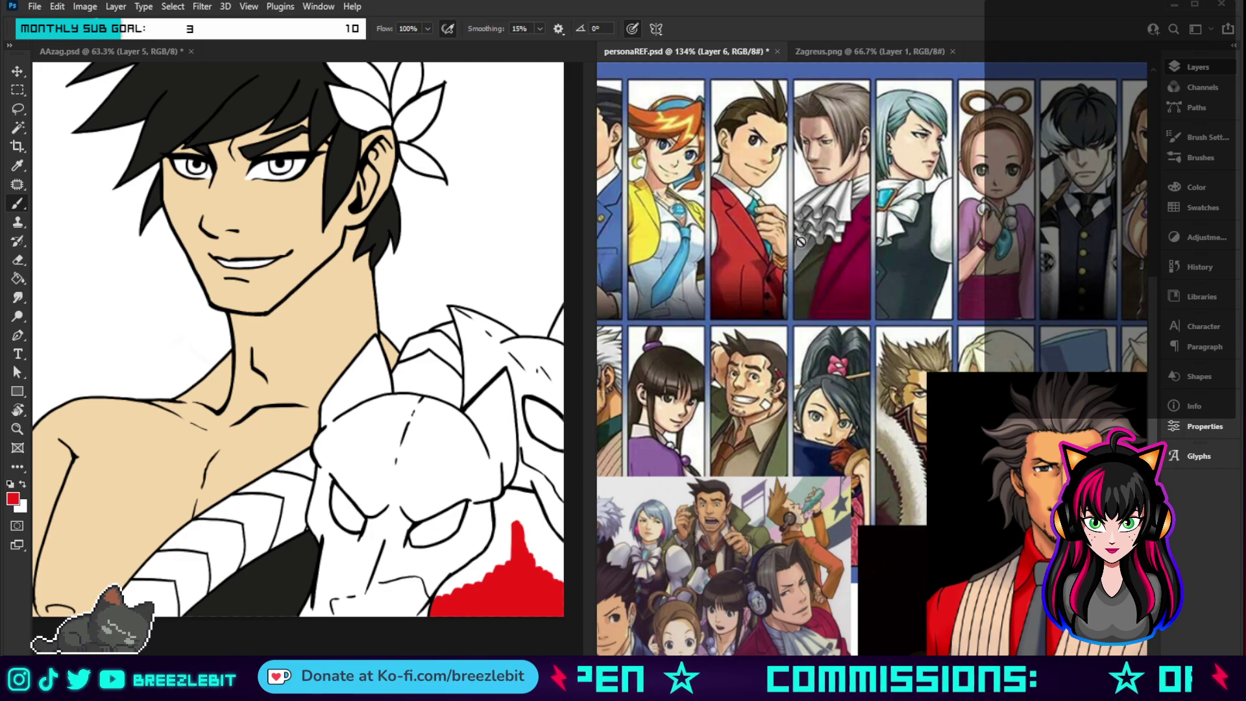
key(i)
click(738, 245)
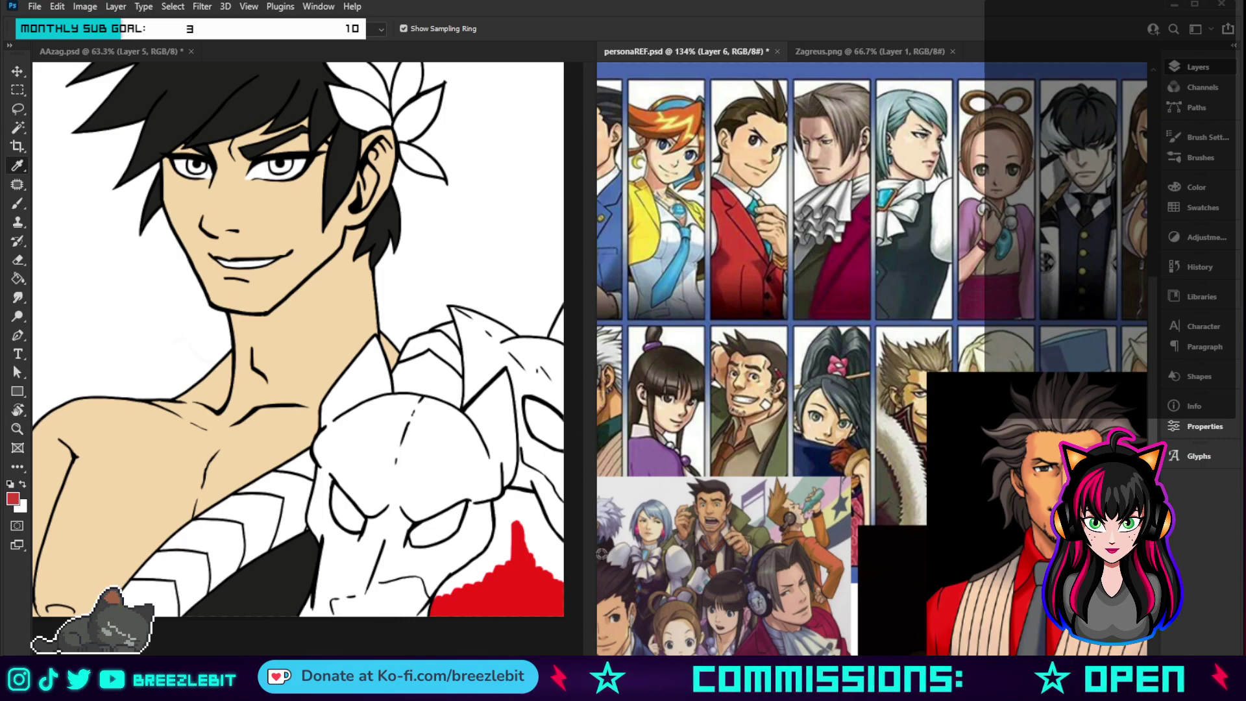
key(b)
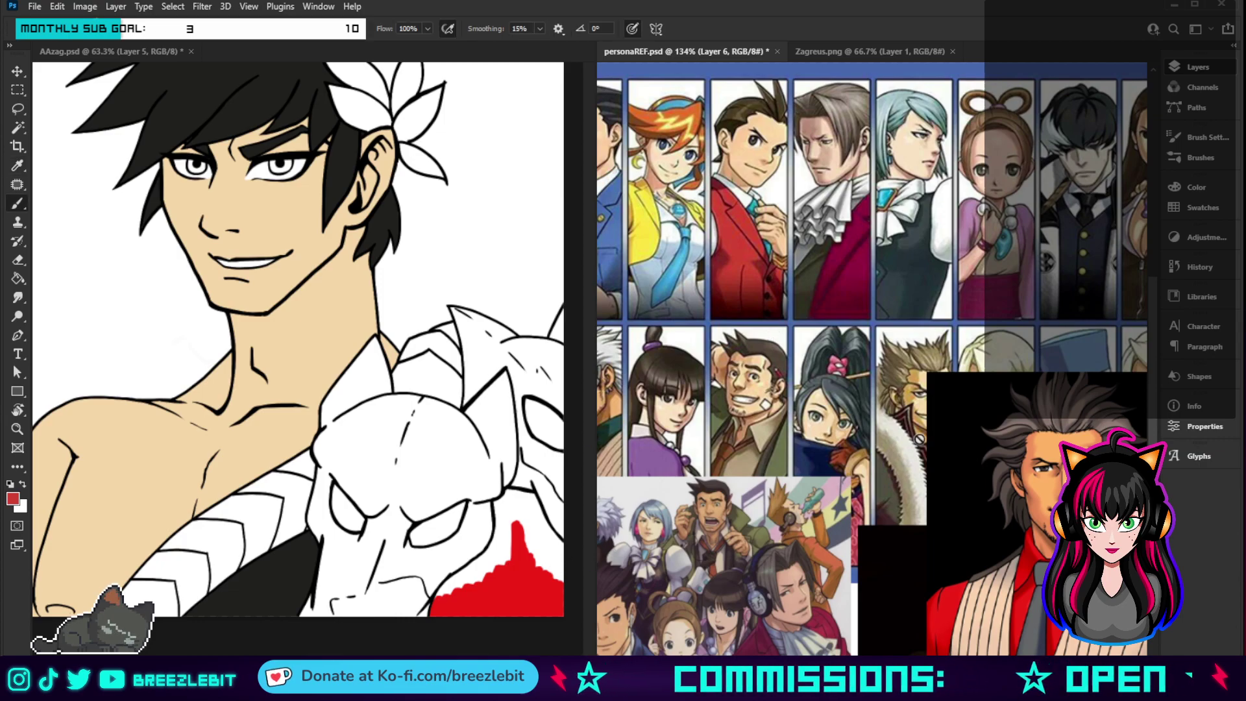
click(491, 648)
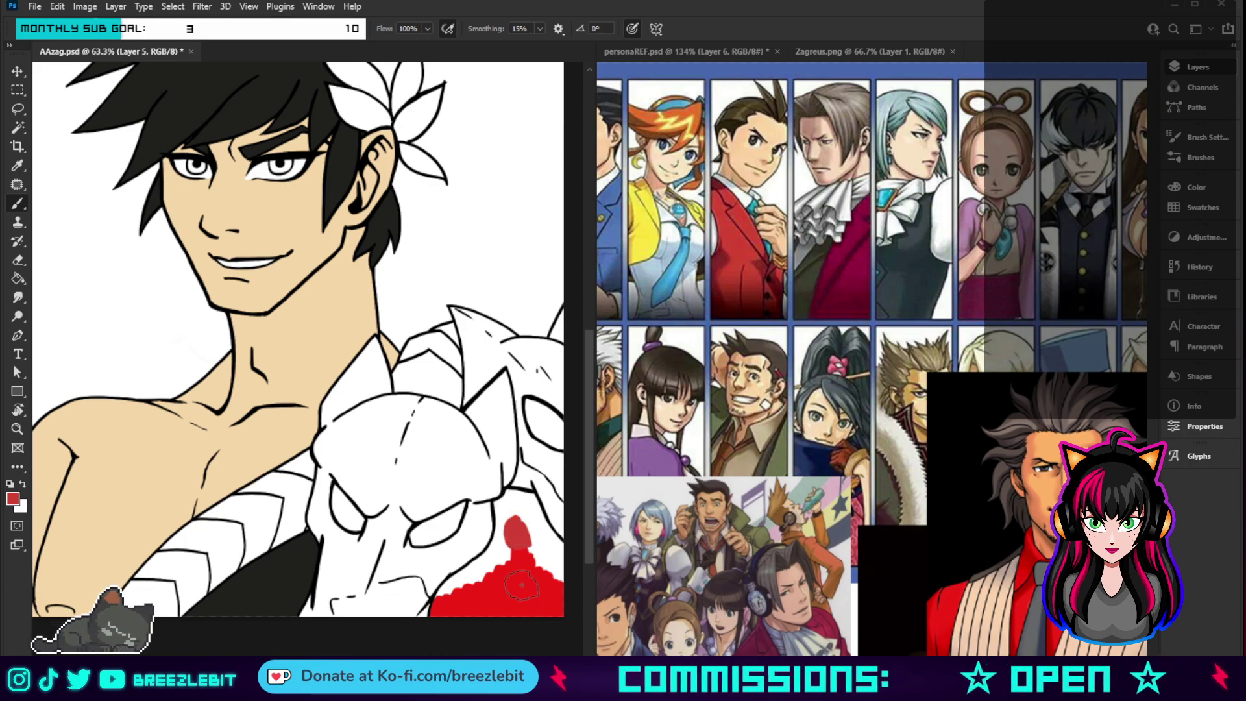
mouse_move(522, 585)
mouse_down()
mouse_move(535, 611)
mouse_move(549, 587)
mouse_move(499, 632)
mouse_move(495, 584)
mouse_move(461, 619)
mouse_up()
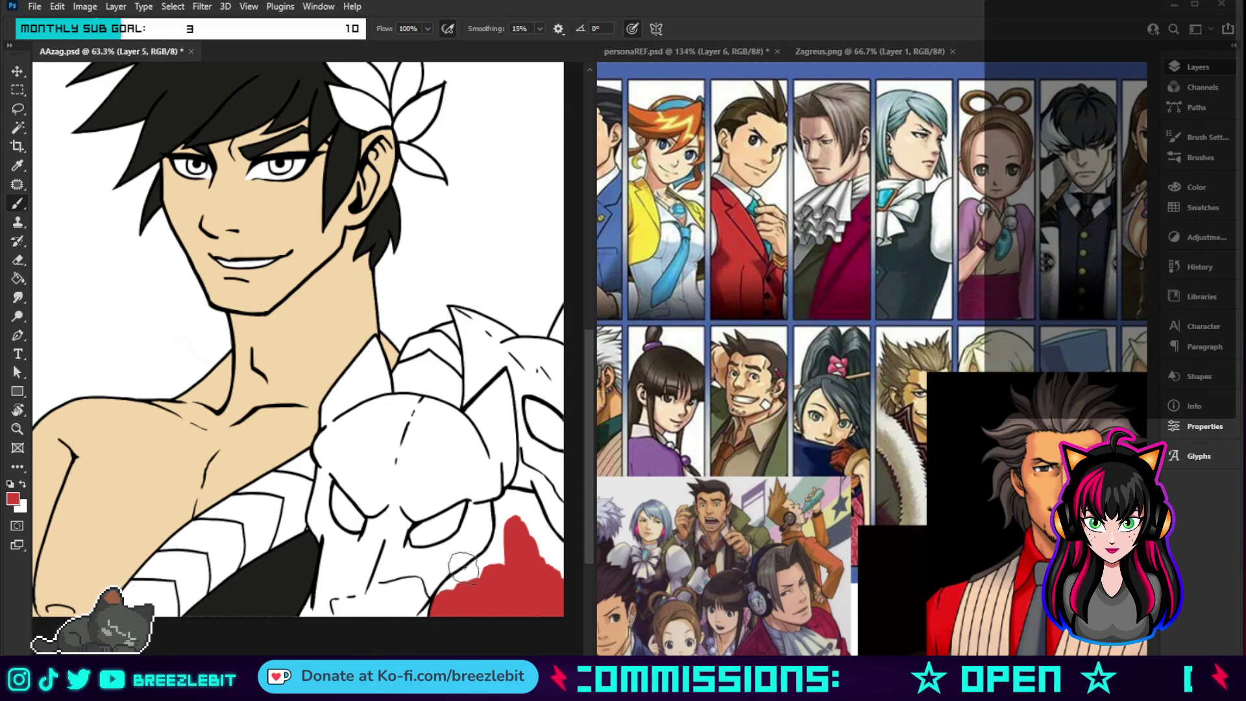
- Extend the muted red to the line art along the skull and shoulder so it fills the whole cloak area
key(z)
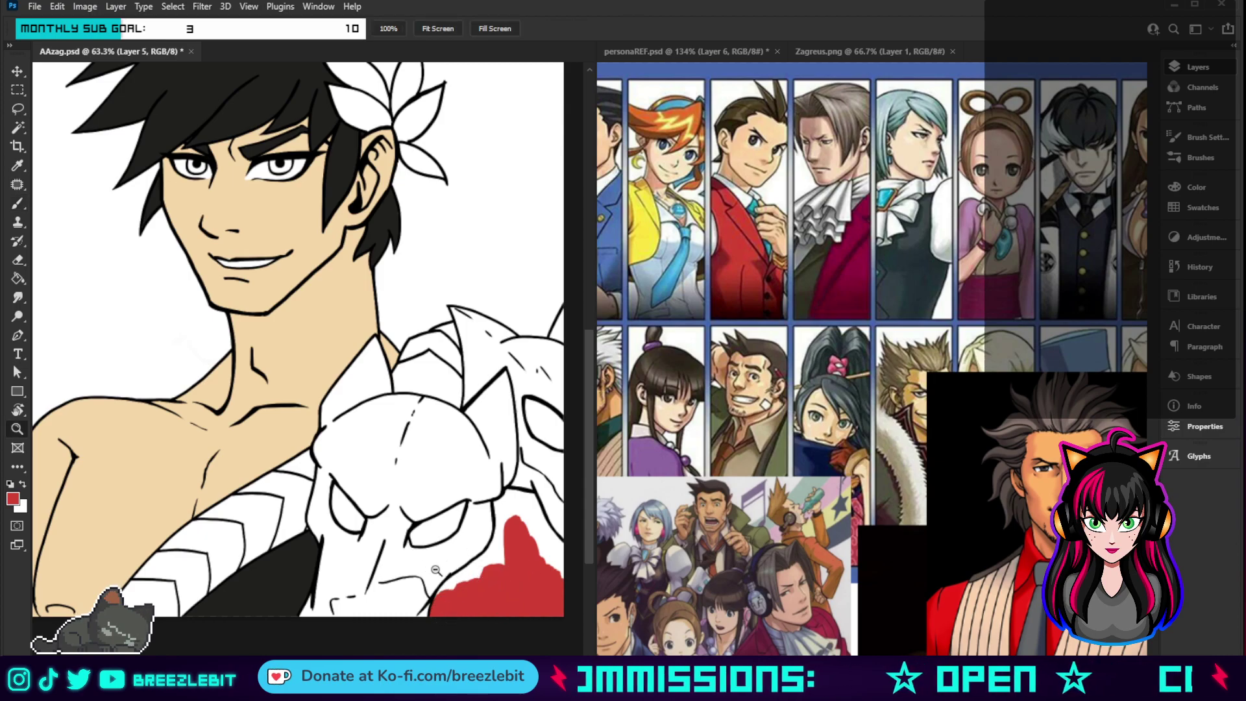
drag(436, 570, 507, 578)
drag(507, 578, 238, 577)
key(b)
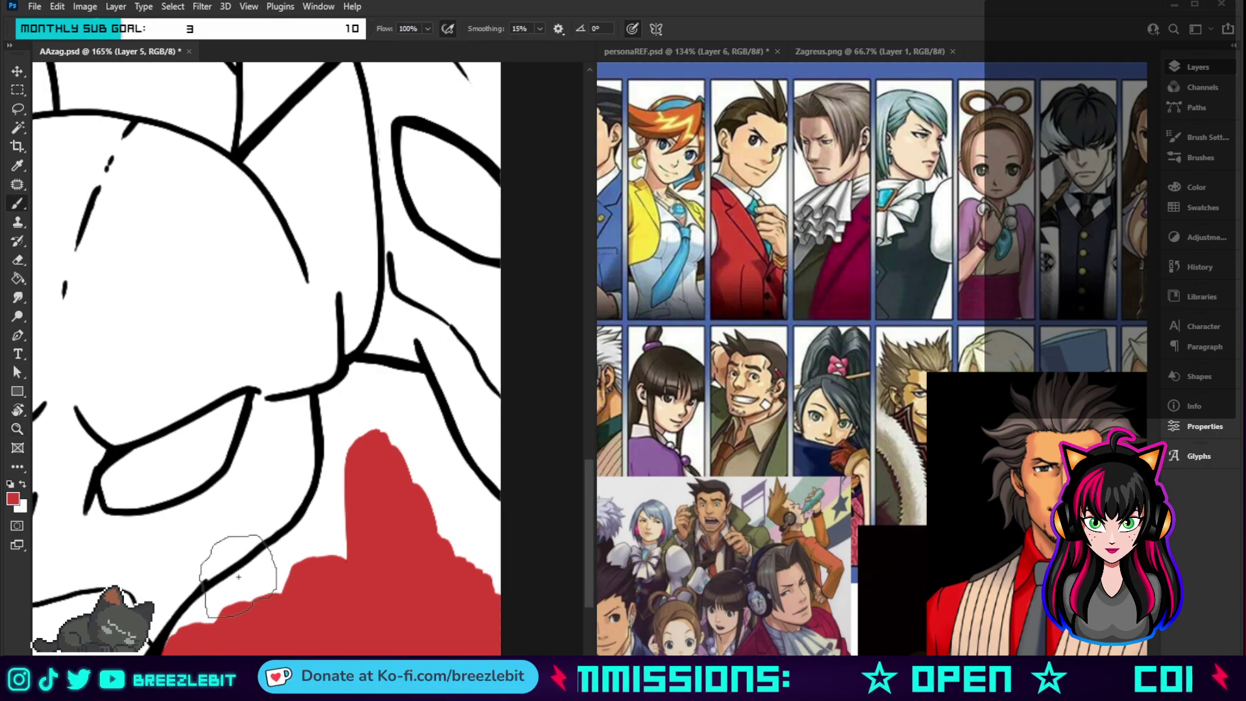
drag(409, 464, 463, 529)
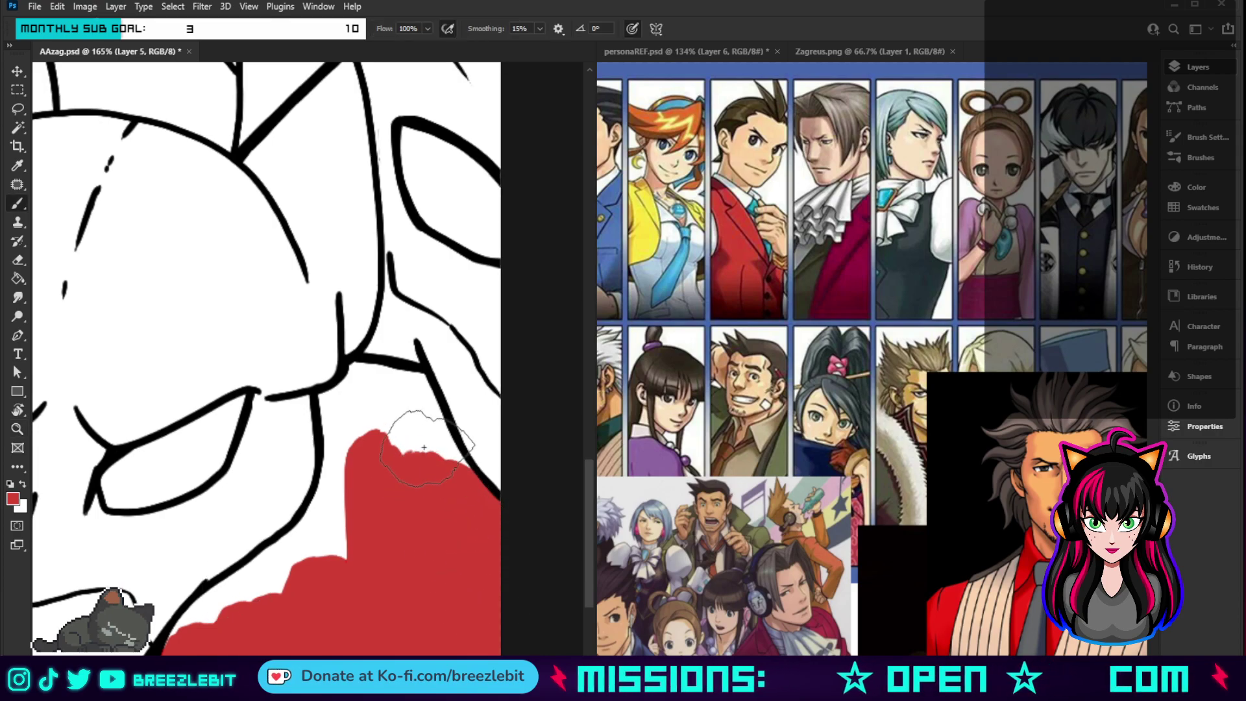
mouse_move(453, 466)
mouse_down()
mouse_move(411, 385)
mouse_move(364, 376)
mouse_move(379, 438)
mouse_move(395, 421)
mouse_move(344, 386)
mouse_move(341, 479)
mouse_move(346, 416)
mouse_move(312, 598)
mouse_move(314, 552)
mouse_move(318, 569)
mouse_move(334, 561)
mouse_move(287, 615)
mouse_move(290, 564)
mouse_move(262, 570)
mouse_move(284, 563)
mouse_move(190, 636)
mouse_up()
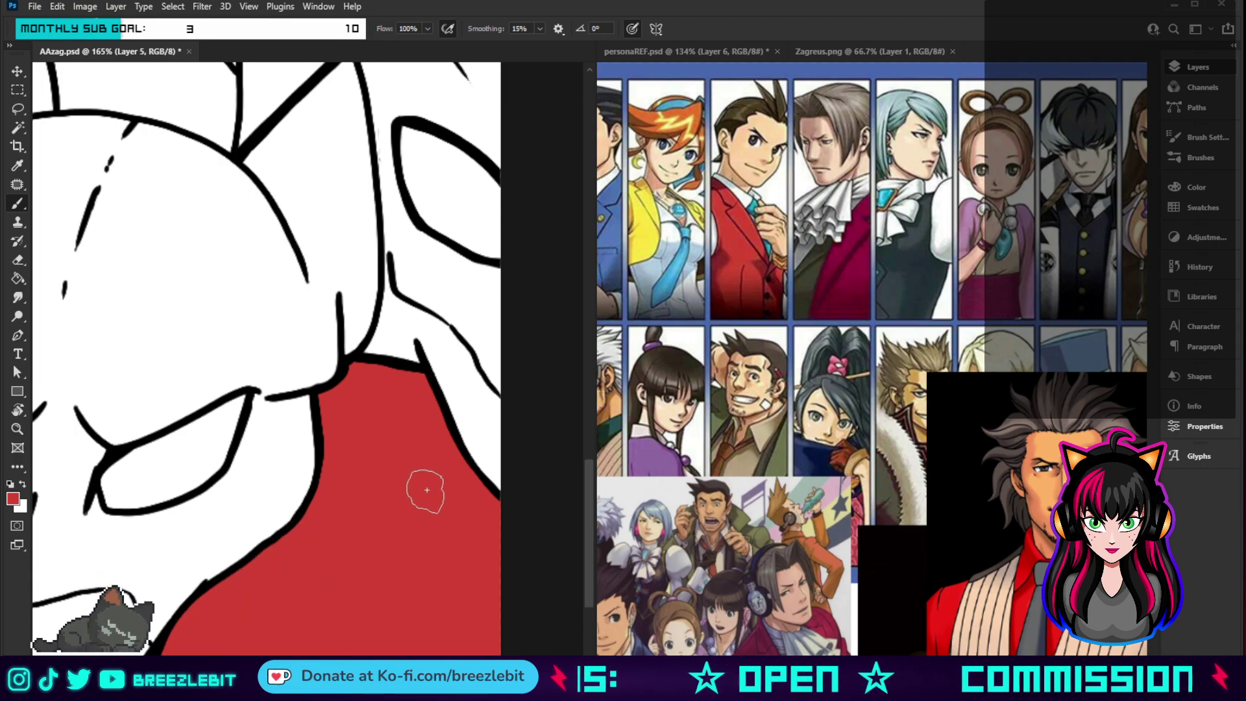
- Show the fur-collared portrait again in personaREF.psd, sample a light warm grey for the skulls, and add a new layer to AAzag.psd
key(z)
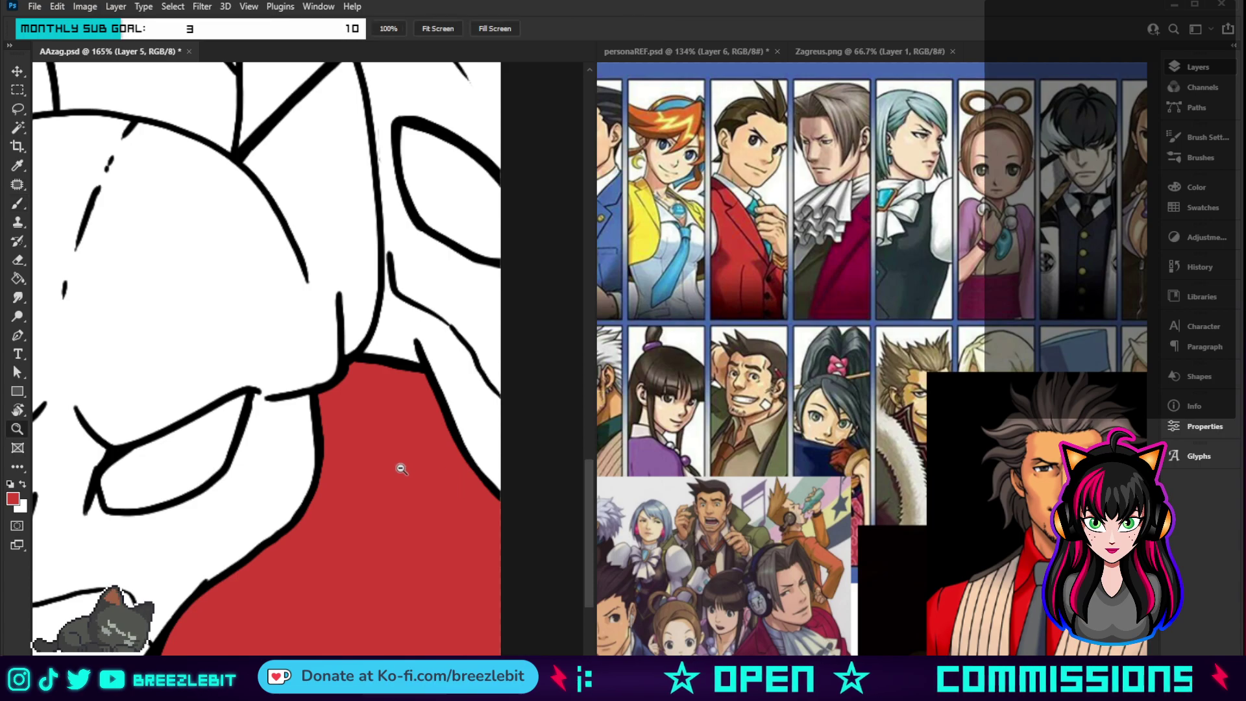
drag(400, 467, 368, 474)
drag(327, 424, 417, 488)
scroll(396, 498, down, 2)
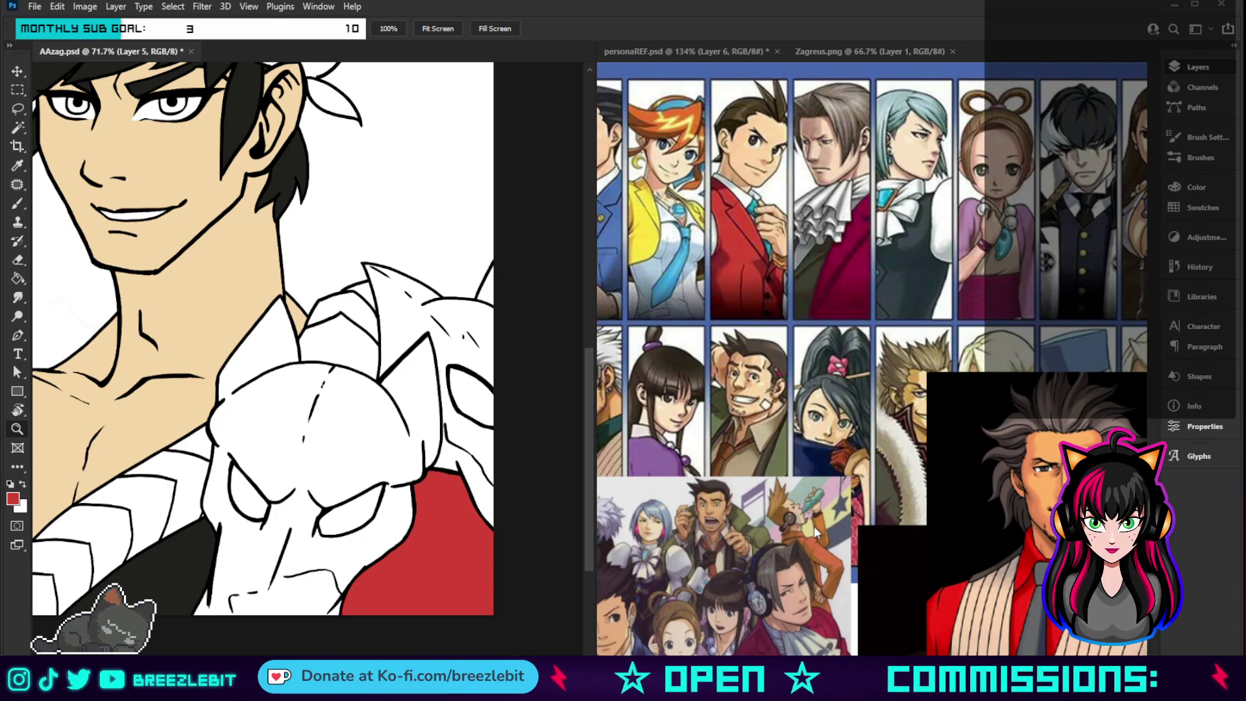
click(873, 422)
drag(829, 428, 806, 416)
click(1002, 212)
key(i)
key(b)
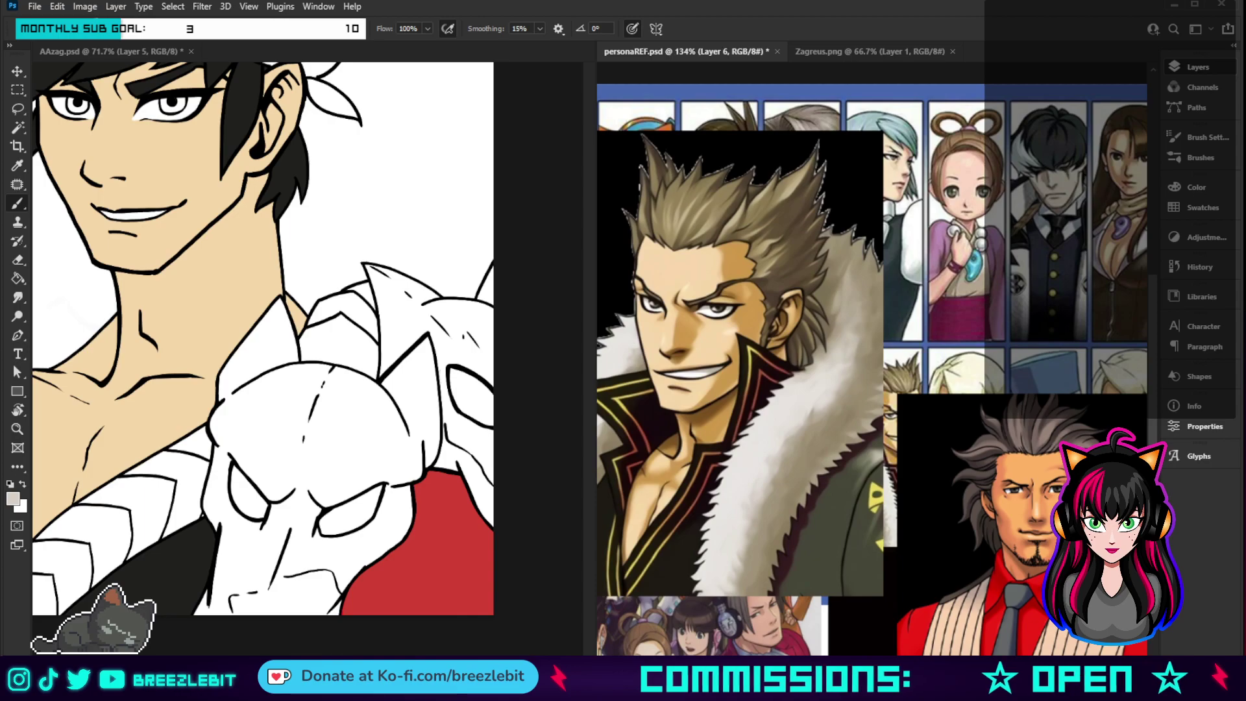
click(87, 53)
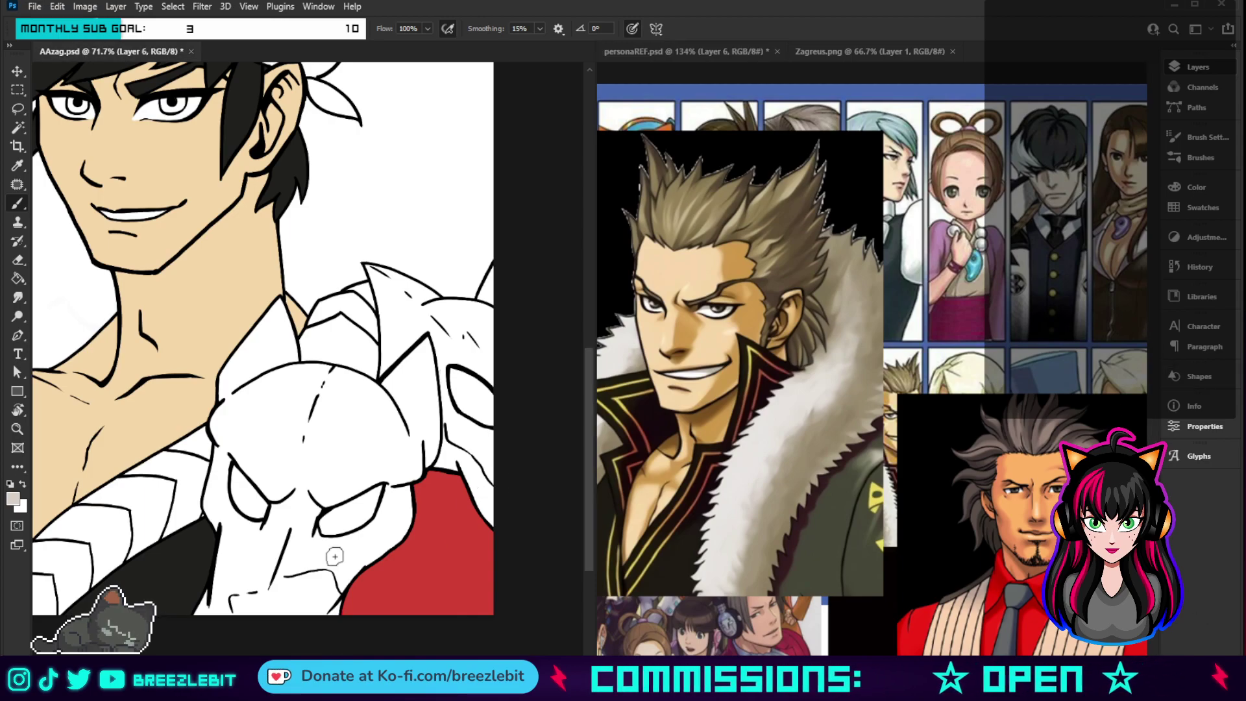
- Block the light warm grey into both shoulder skulls and the small armour plates behind them, working up to the line art
mouse_move(351, 416)
mouse_down()
mouse_move(367, 363)
mouse_move(380, 393)
mouse_move(410, 360)
mouse_move(481, 380)
mouse_move(468, 368)
mouse_move(449, 432)
mouse_move(487, 433)
mouse_move(514, 490)
mouse_move(499, 422)
mouse_move(373, 403)
mouse_move(463, 449)
mouse_move(477, 435)
mouse_move(487, 457)
mouse_move(448, 376)
mouse_move(452, 400)
mouse_move(459, 311)
mouse_move(372, 433)
mouse_move(403, 429)
mouse_move(362, 468)
mouse_move(376, 505)
mouse_move(306, 533)
mouse_move(298, 498)
mouse_move(332, 449)
mouse_move(326, 417)
mouse_move(356, 362)
mouse_move(392, 331)
mouse_move(435, 338)
mouse_up()
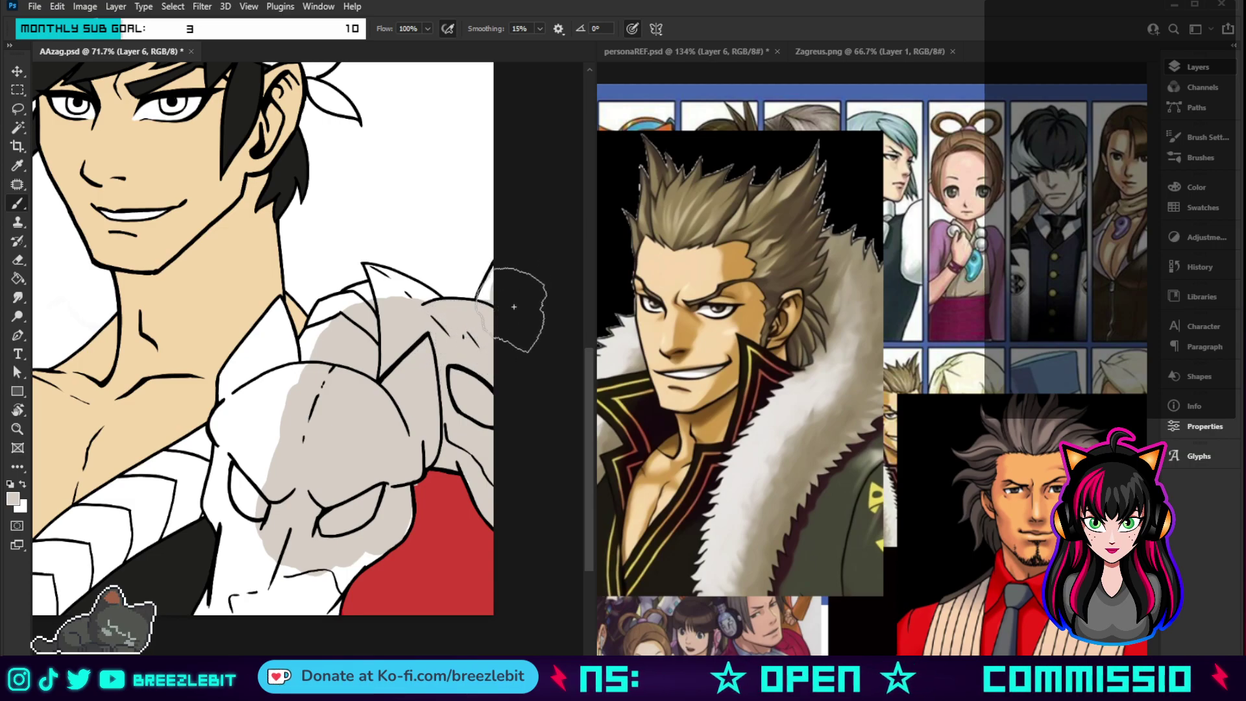
key(bracketleft)
key(bracketleft)
key(bracketleft)
drag(501, 300, 498, 277)
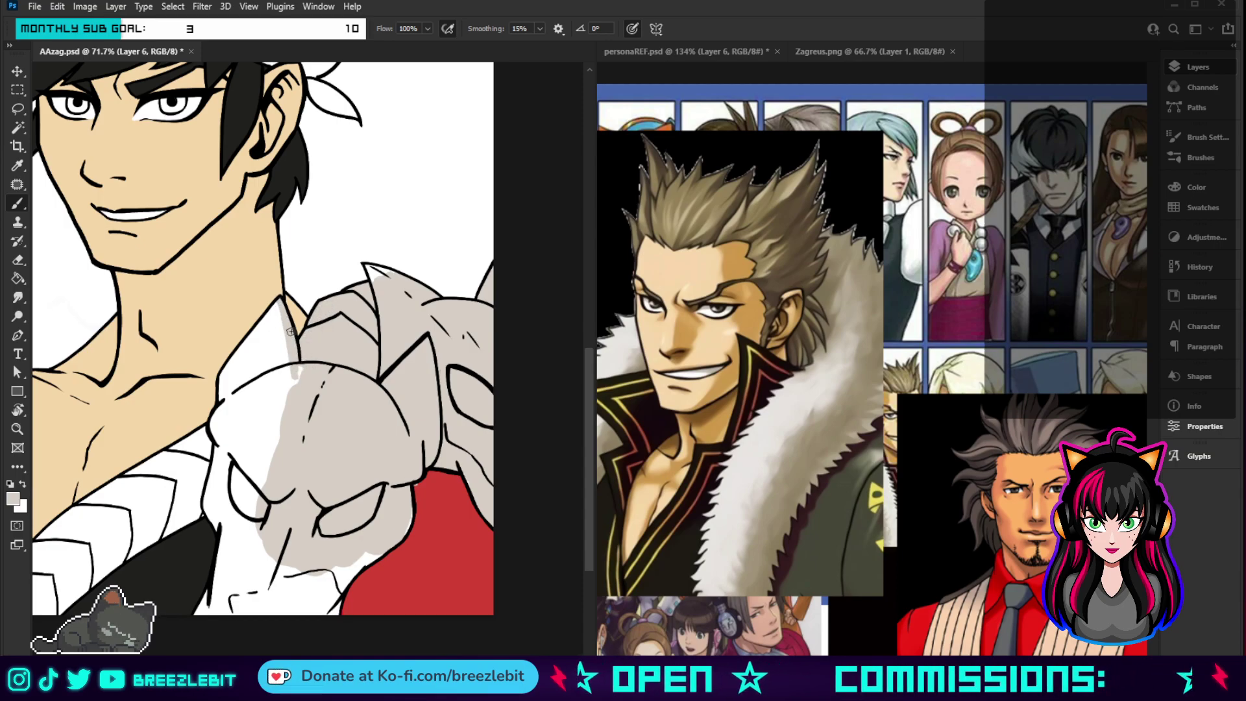
drag(301, 369, 195, 471)
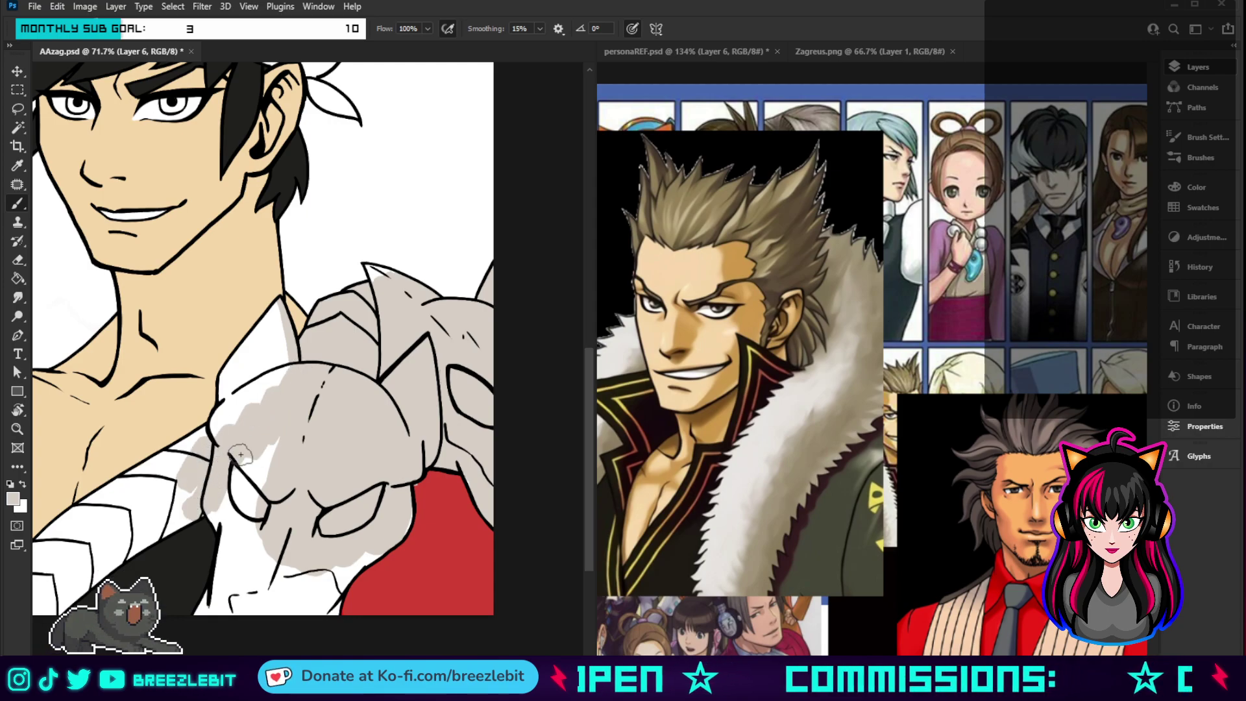
drag(246, 513, 240, 555)
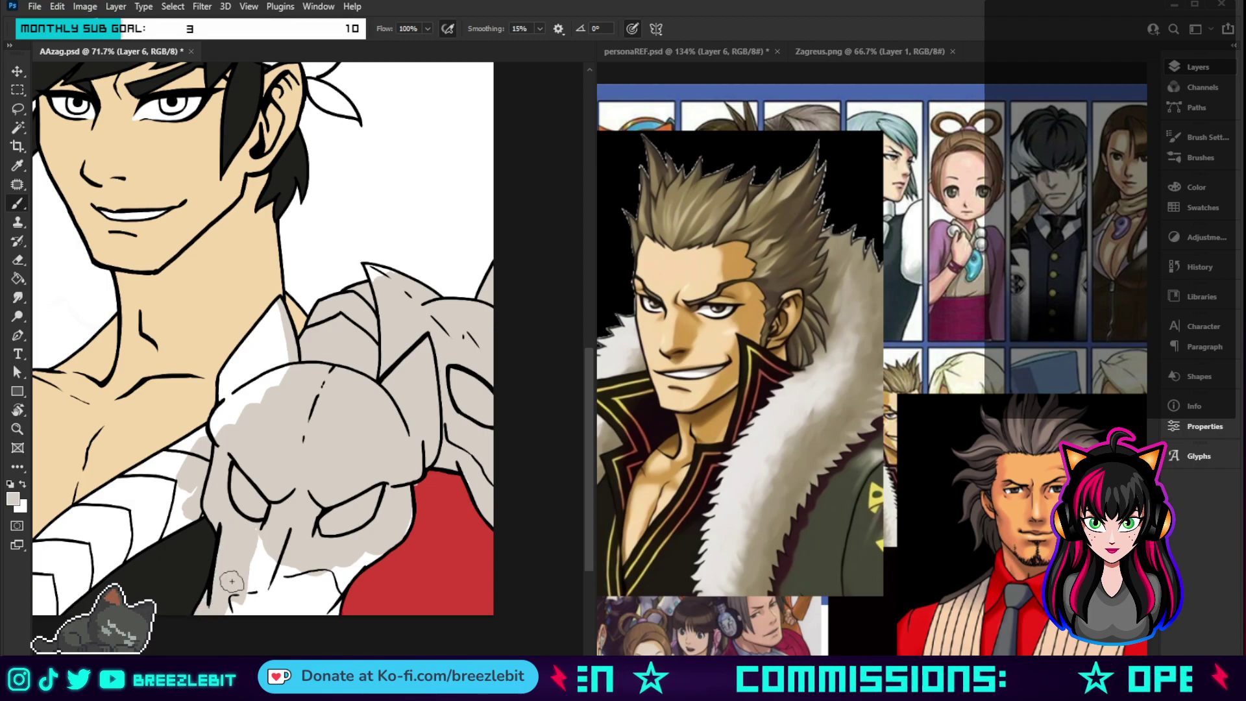
mouse_move(259, 532)
mouse_down()
mouse_move(233, 612)
mouse_move(280, 554)
mouse_move(269, 630)
mouse_move(300, 565)
mouse_move(296, 631)
mouse_move(319, 573)
mouse_move(320, 617)
mouse_up()
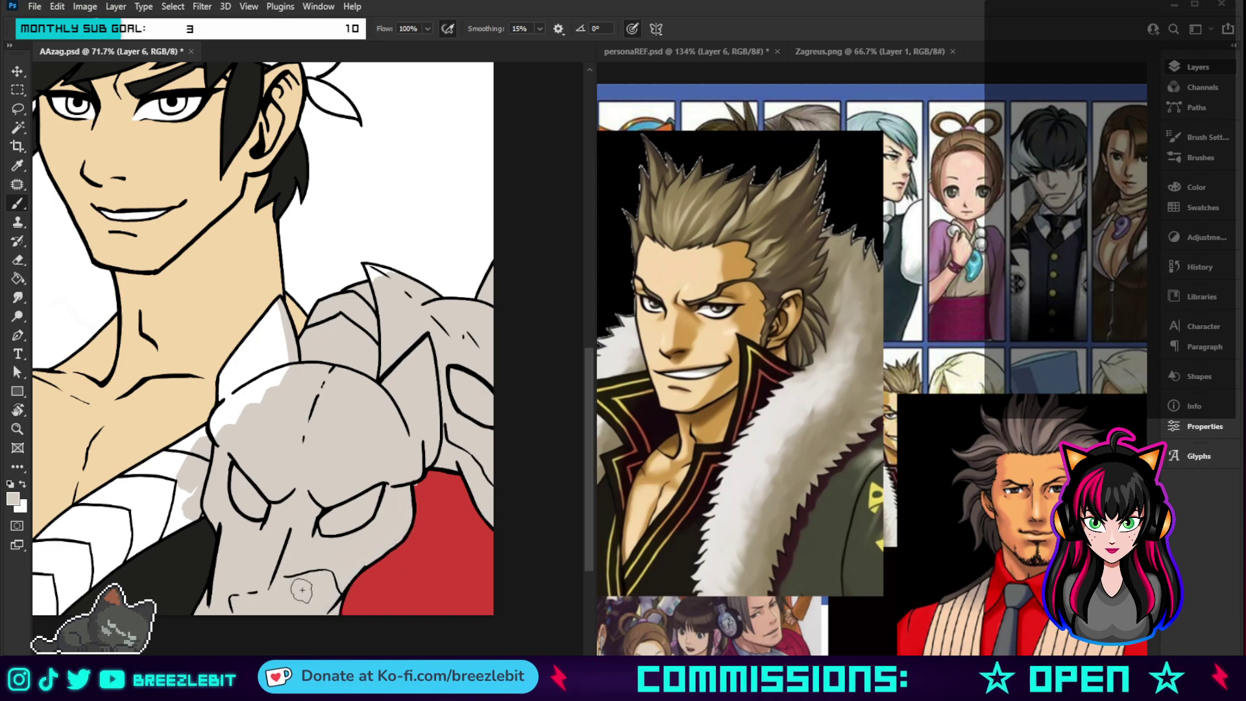
- Fill the white gap along the rear skull's edge beside the red cloak with the warm grey
key(z)
drag(405, 457, 464, 475)
drag(445, 557, 338, 470)
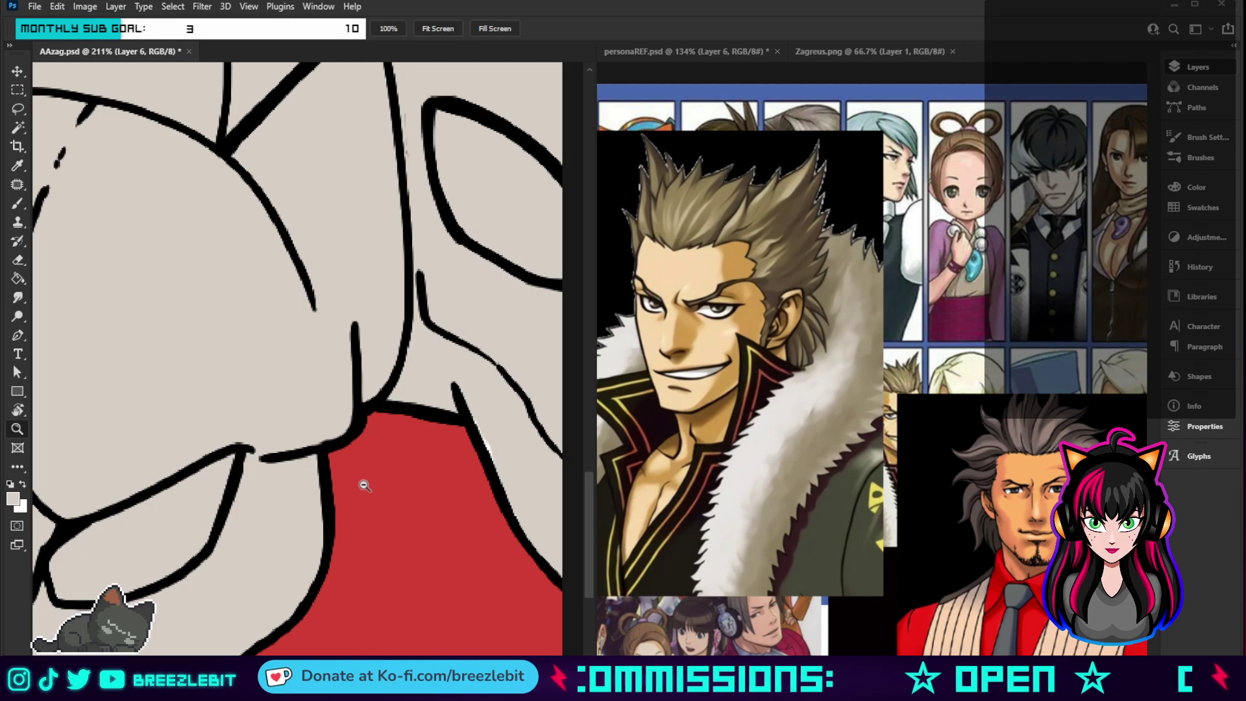
alt+click(481, 399)
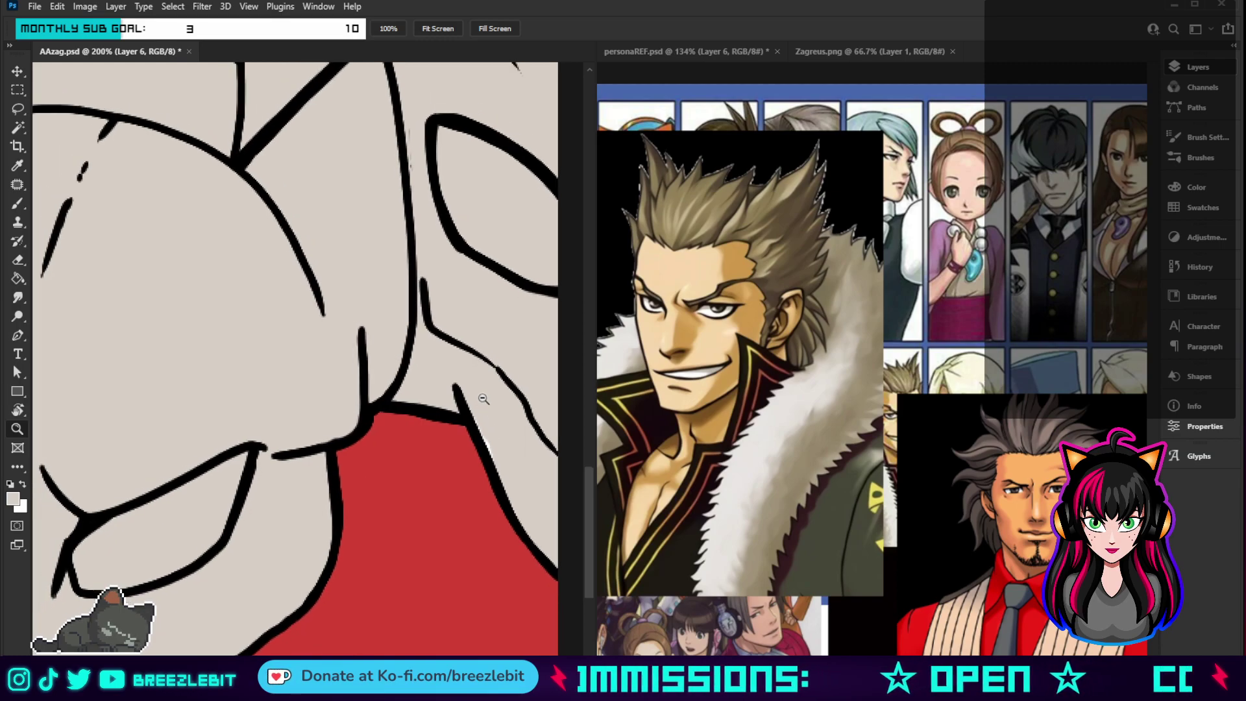
key(b)
drag(499, 431, 520, 500)
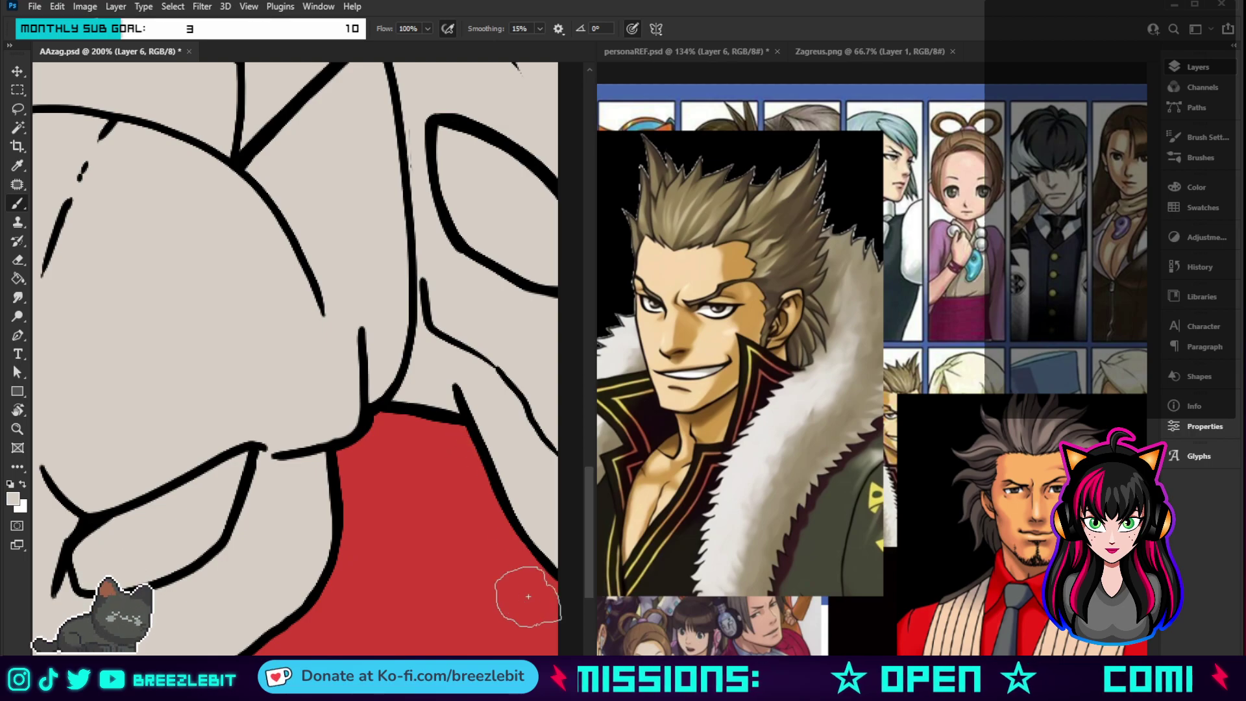
- Fill the rest of the front skull's crown and the pointed collar plate beside the neck with the warm grey
key(z)
alt+click(245, 395)
mouse_move(182, 351)
mouse_down()
mouse_move(382, 510)
mouse_move(420, 496)
mouse_move(441, 503)
mouse_up()
alt+click(353, 488)
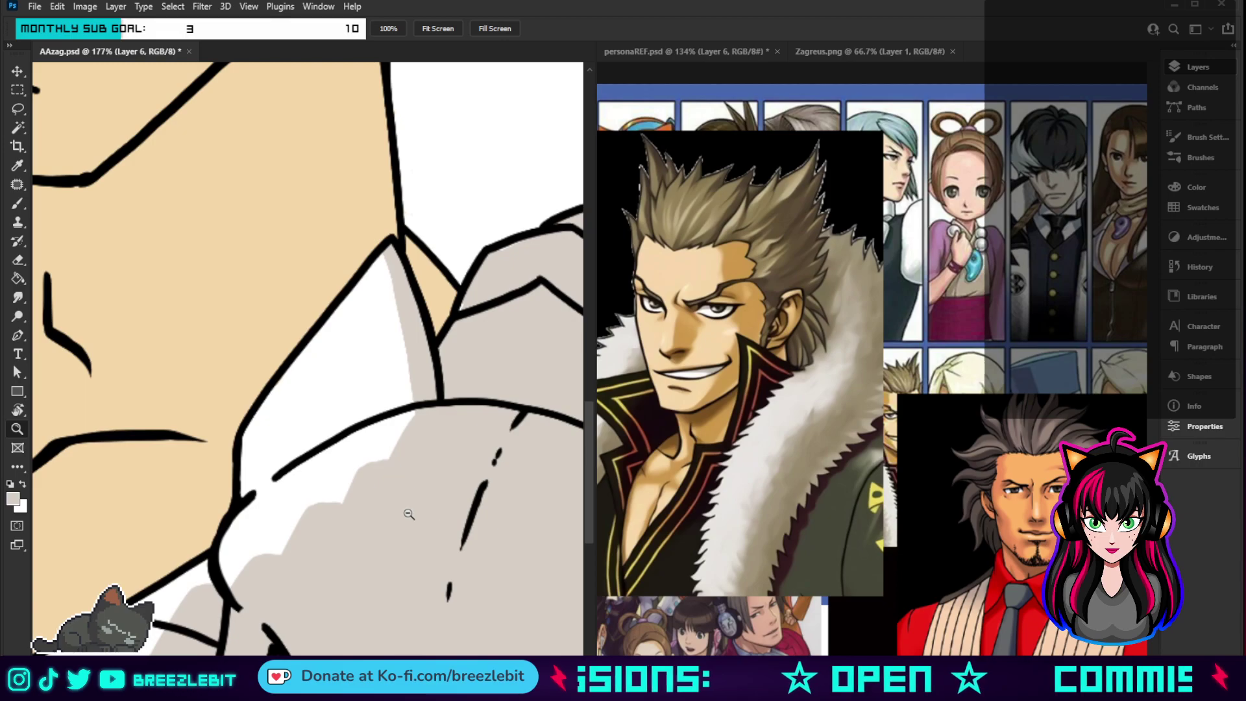
key(b)
mouse_move(335, 483)
mouse_down()
mouse_move(417, 399)
mouse_move(349, 480)
mouse_move(329, 432)
mouse_move(279, 565)
mouse_move(273, 528)
mouse_move(240, 574)
mouse_move(268, 491)
mouse_up()
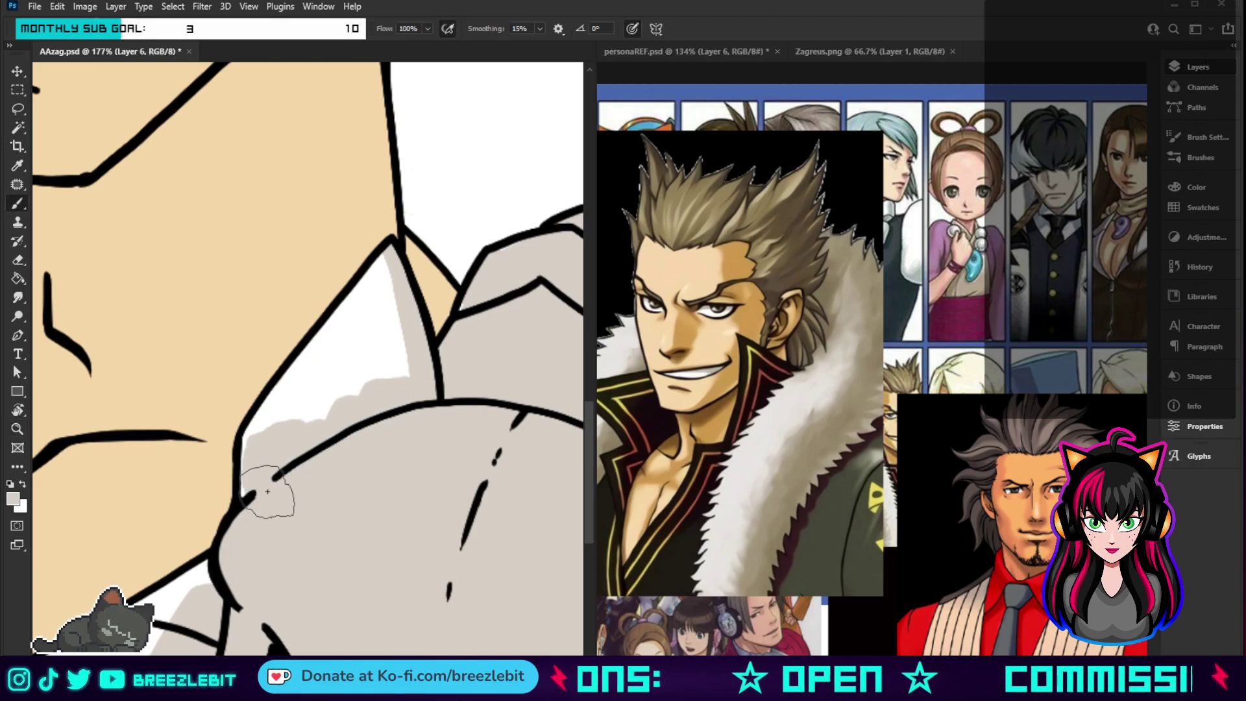
mouse_move(270, 444)
mouse_down()
mouse_move(370, 309)
mouse_move(329, 378)
mouse_move(378, 310)
mouse_move(382, 363)
mouse_move(361, 386)
mouse_move(382, 354)
mouse_up()
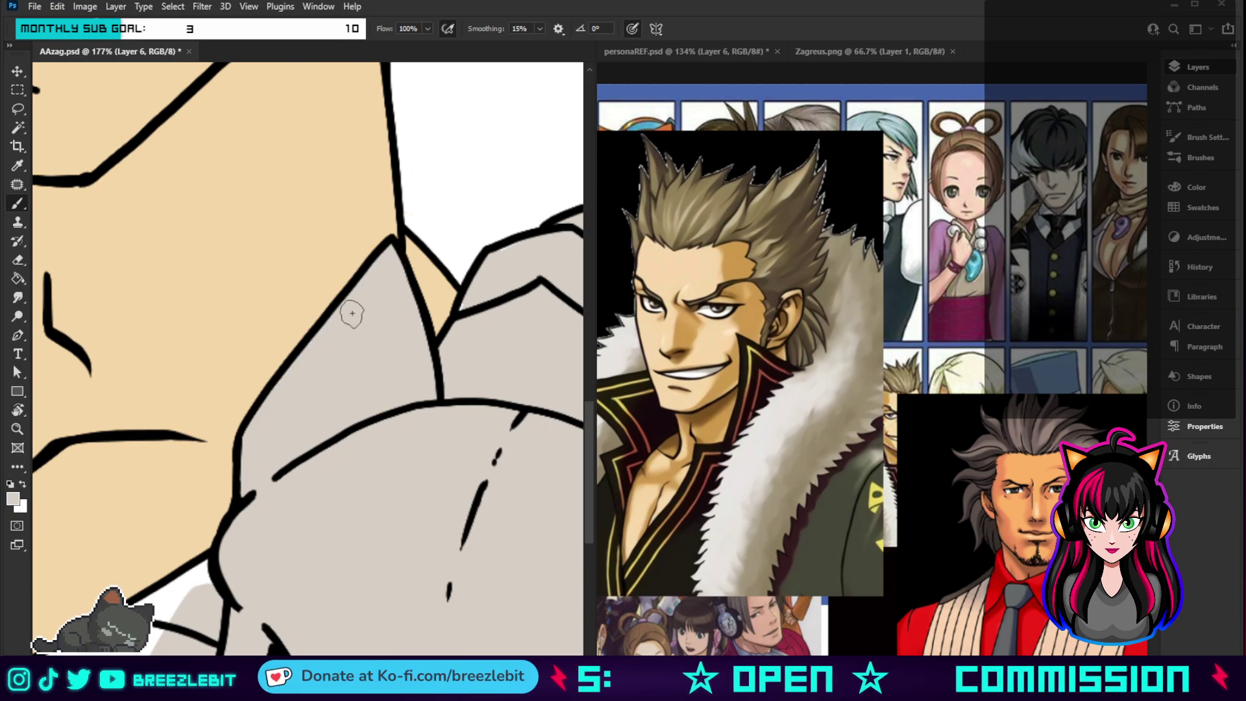
- Rotate the canvas along the chest strap and block the warm grey into its segments below the front skull
drag(262, 595, 449, 304)
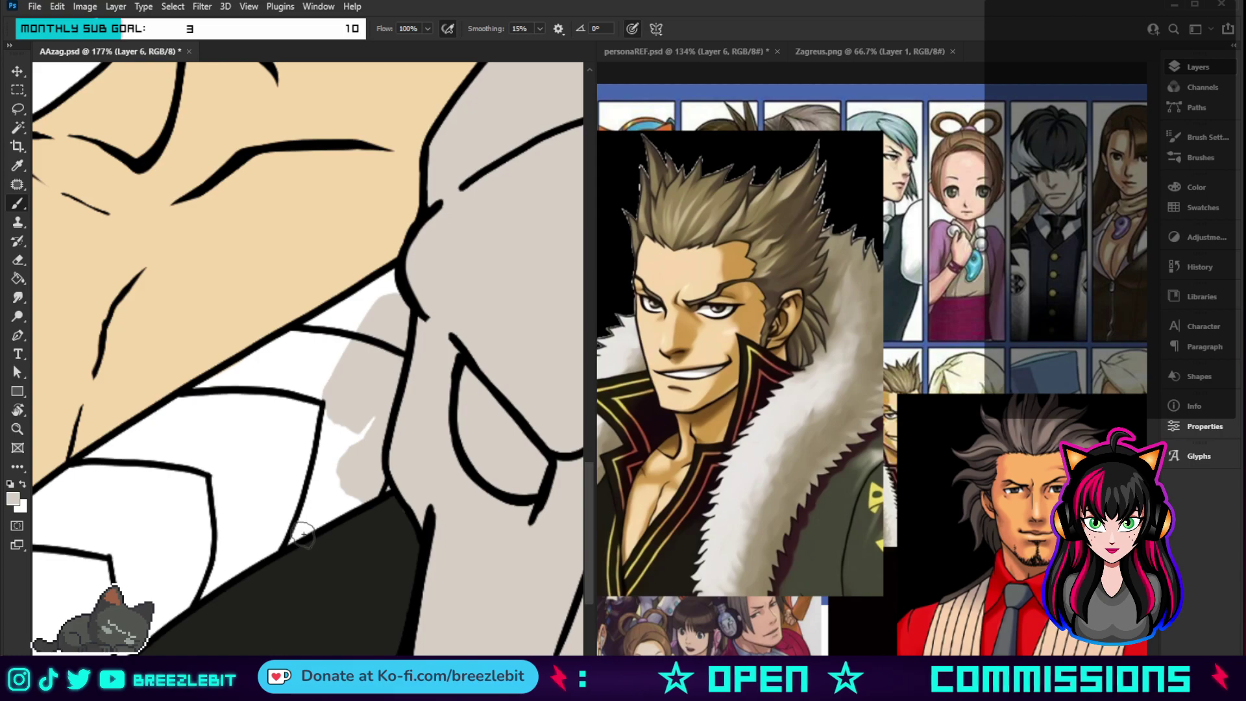
key(r)
drag(311, 520, 407, 364)
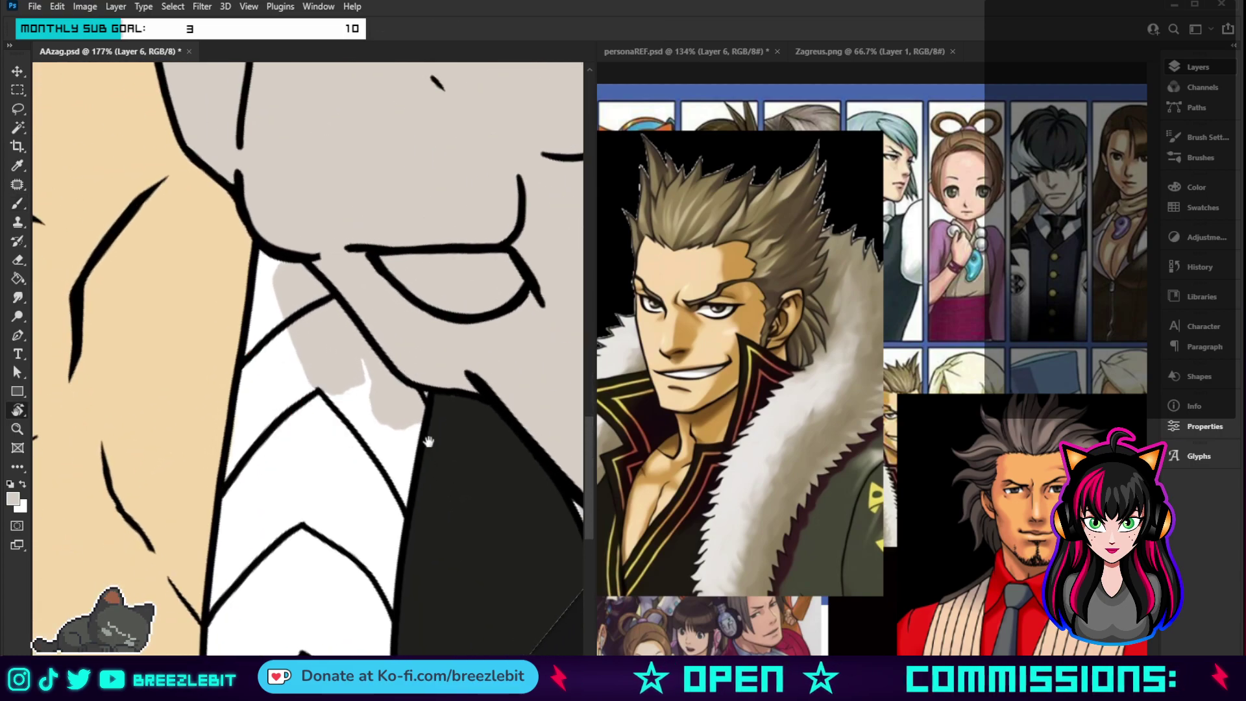
drag(429, 441, 480, 284)
key(b)
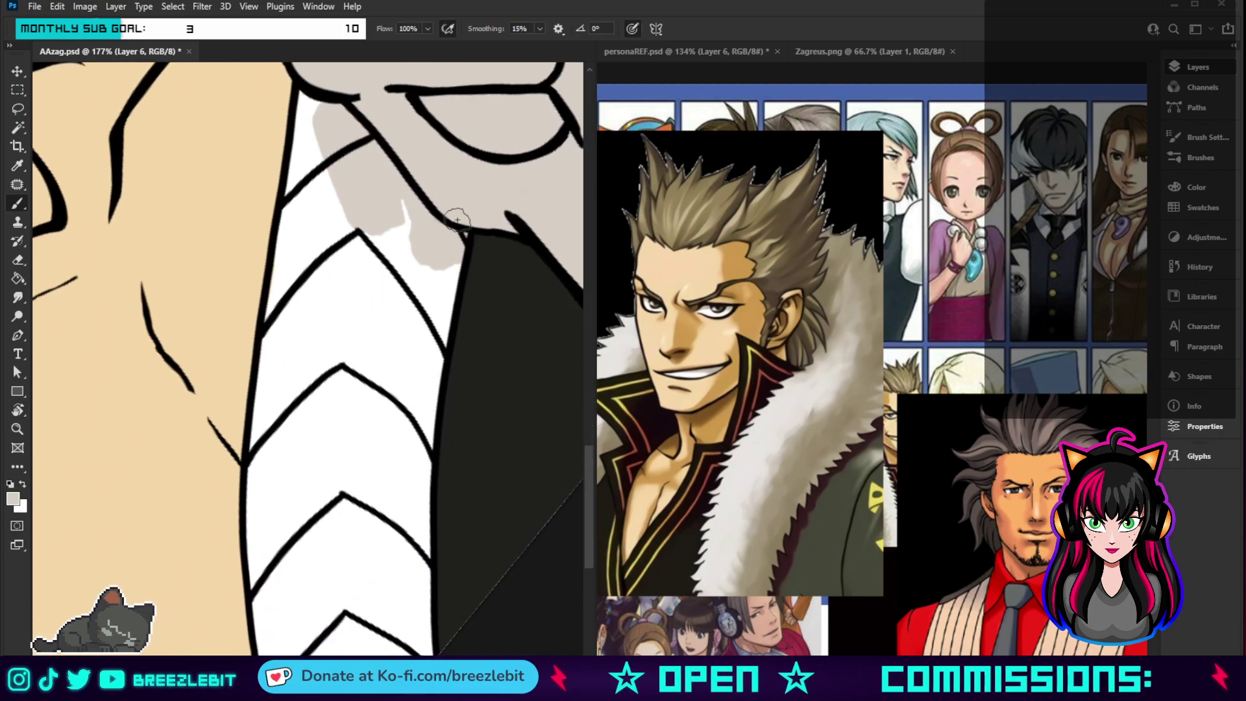
mouse_move(457, 220)
mouse_down()
mouse_move(422, 370)
mouse_move(416, 653)
mouse_up()
key(bracketright)
key(bracketright)
key(bracketright)
key(bracketright)
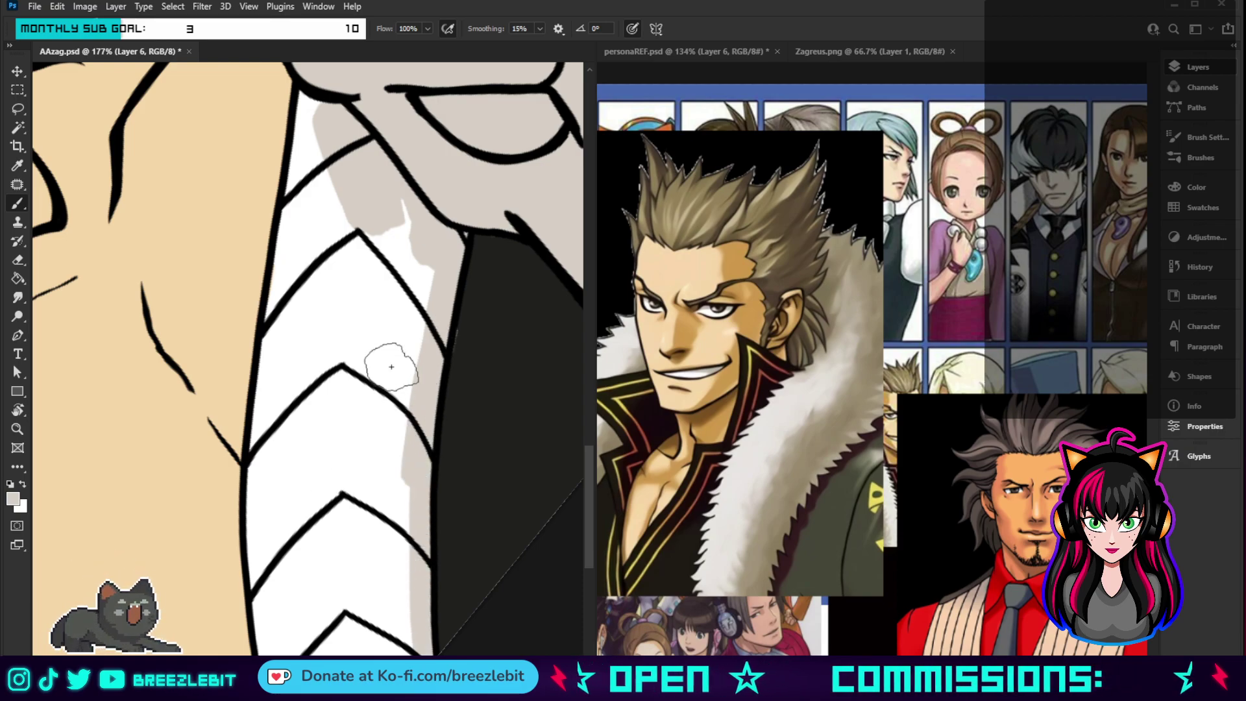
mouse_move(391, 367)
mouse_down()
mouse_move(408, 196)
mouse_move(372, 456)
mouse_move(376, 236)
mouse_move(336, 476)
mouse_move(345, 291)
mouse_move(308, 492)
mouse_move(307, 357)
mouse_move(287, 465)
mouse_move(292, 390)
mouse_move(275, 482)
mouse_move(301, 389)
mouse_move(279, 652)
mouse_up()
mouse_move(290, 600)
mouse_down()
mouse_move(390, 652)
mouse_move(387, 411)
mouse_move(358, 653)
mouse_move(364, 552)
mouse_up()
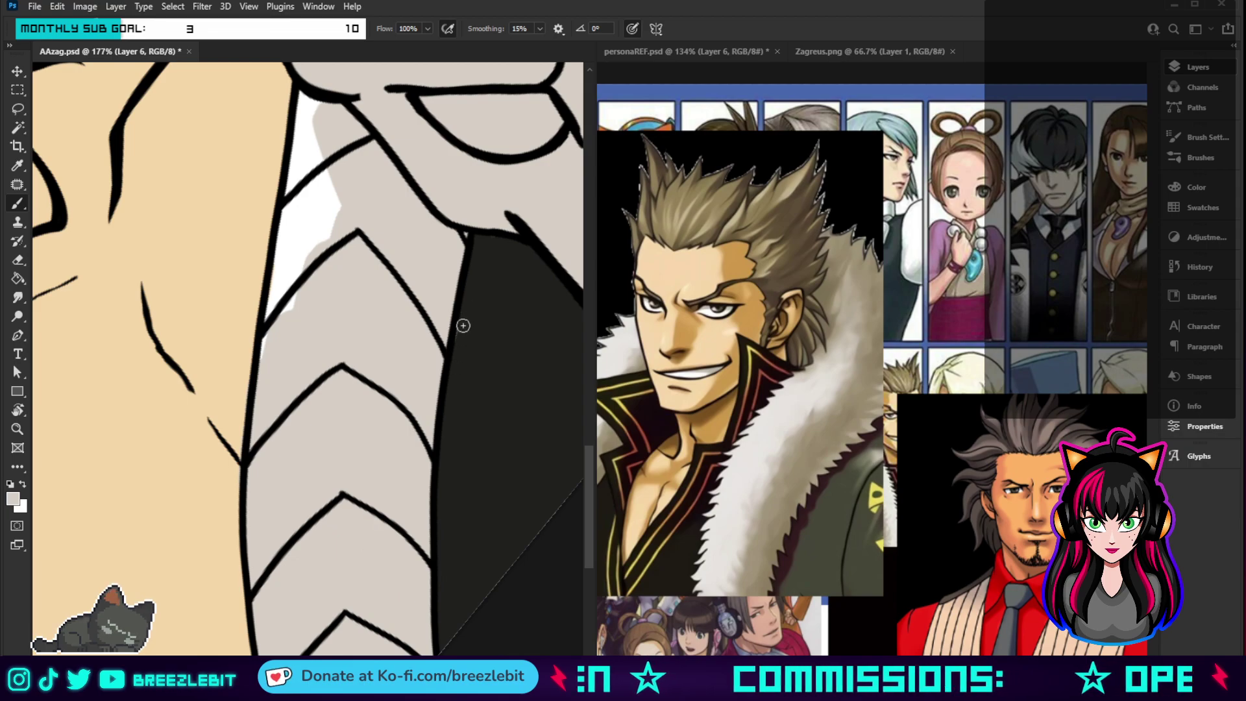
- Extend the warm grey to the strap's lower end and fill its remaining white segments under the skull
drag(331, 487, 362, 282)
drag(348, 462, 380, 613)
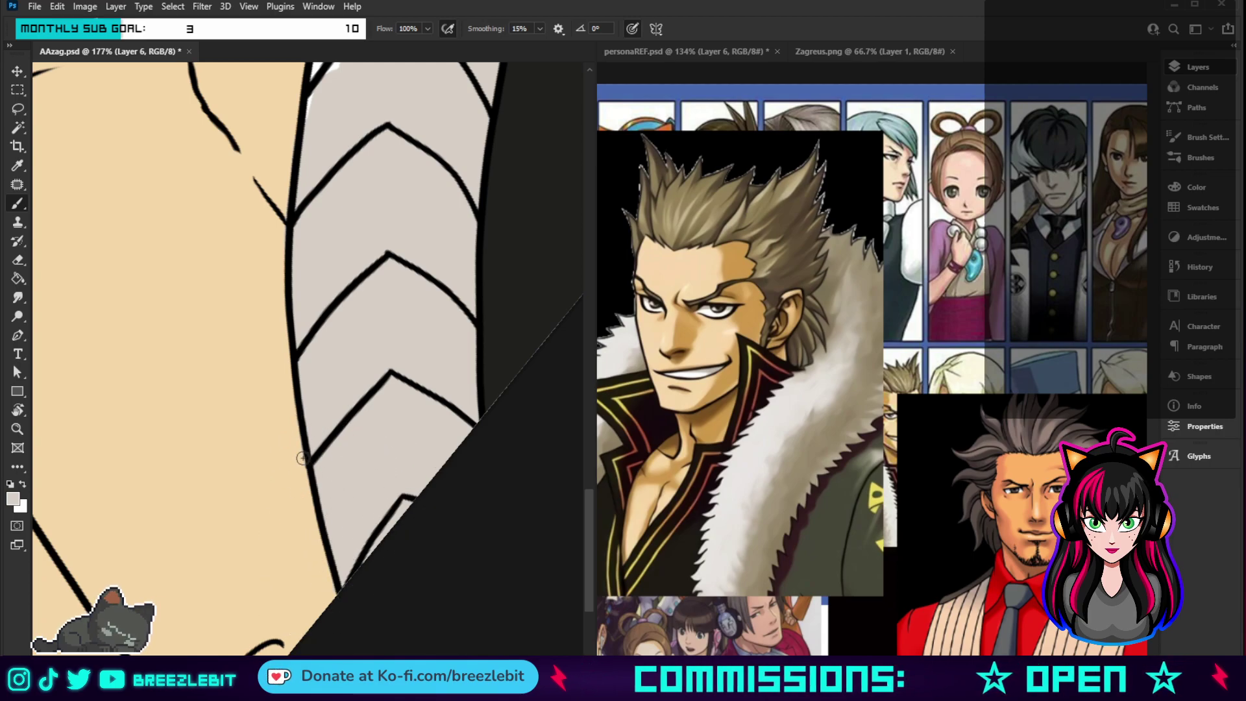
drag(295, 542, 298, 575)
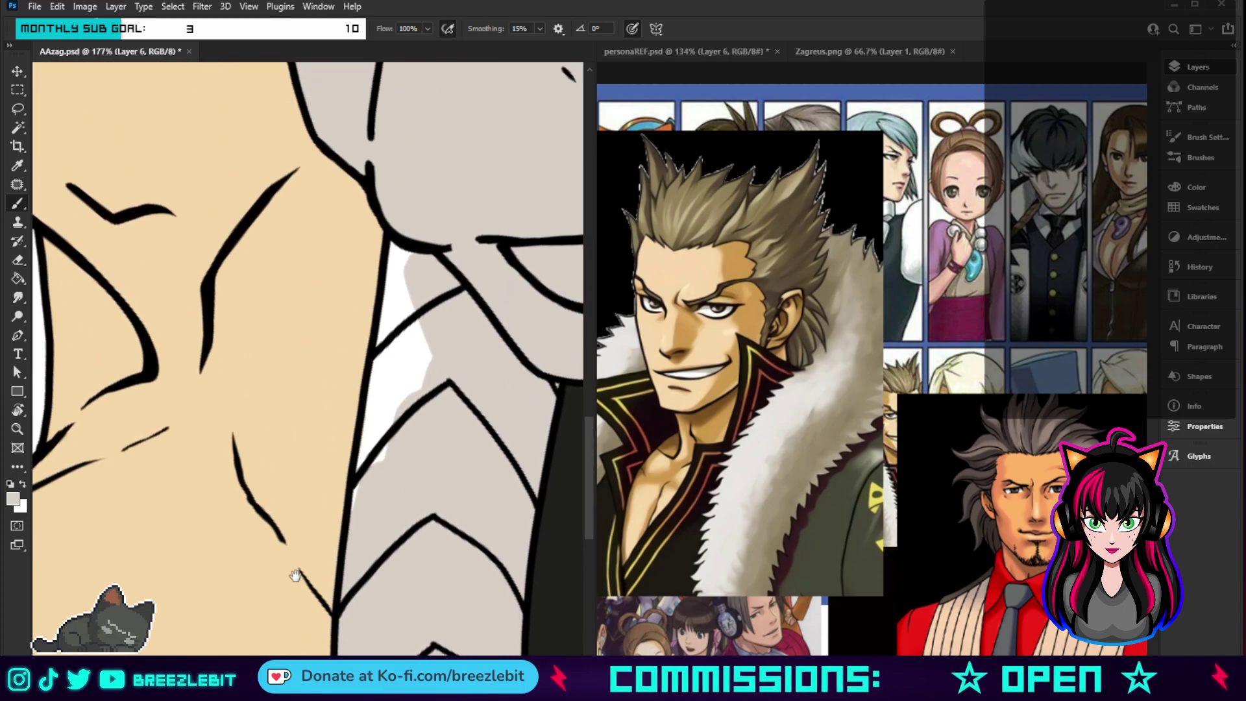
mouse_move(411, 433)
mouse_down()
mouse_move(396, 373)
mouse_move(362, 638)
mouse_move(377, 610)
mouse_up()
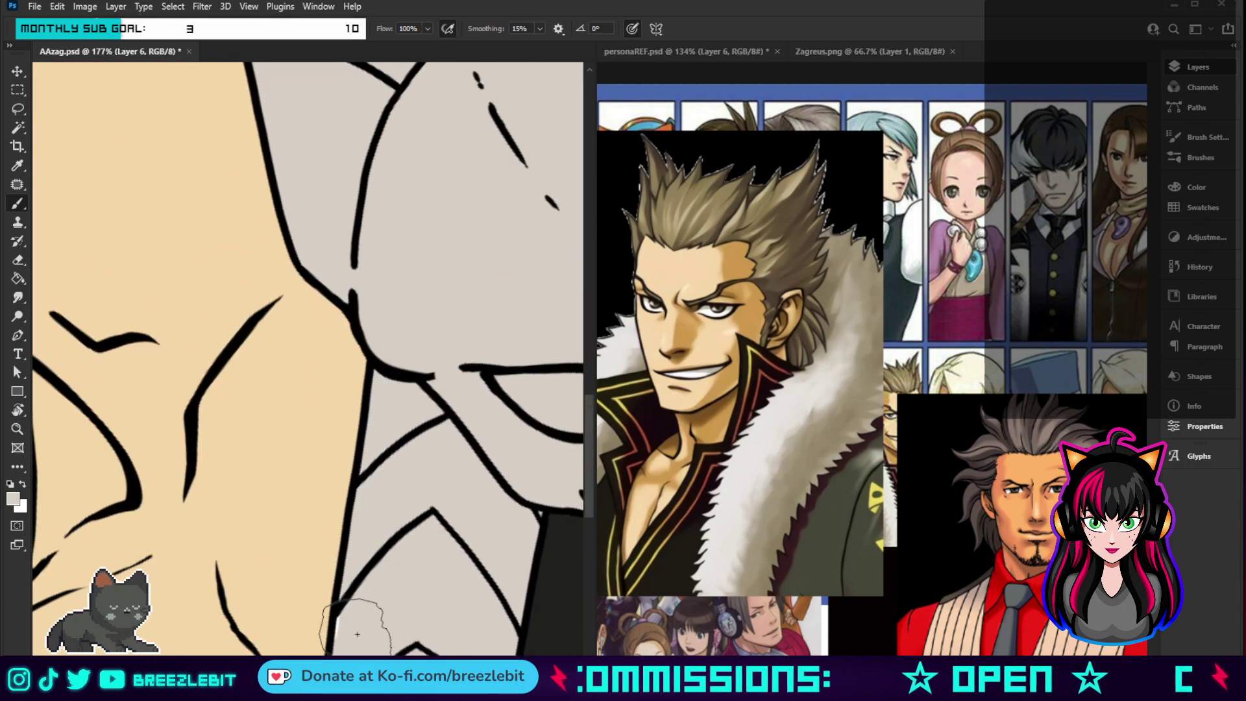
- Fill the white tip of the rear skull's pointed horn with the warm grey
key(z)
drag(396, 366, 292, 390)
drag(403, 214, 545, 214)
drag(384, 133, 431, 391)
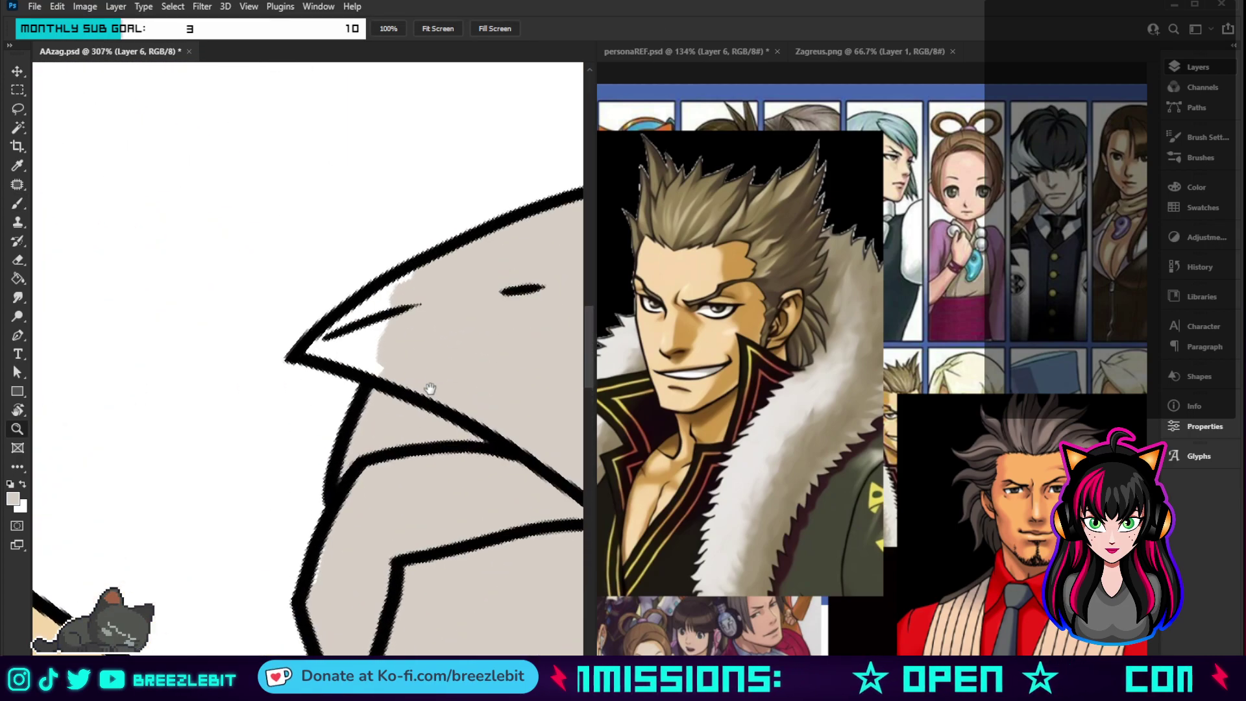
key(b)
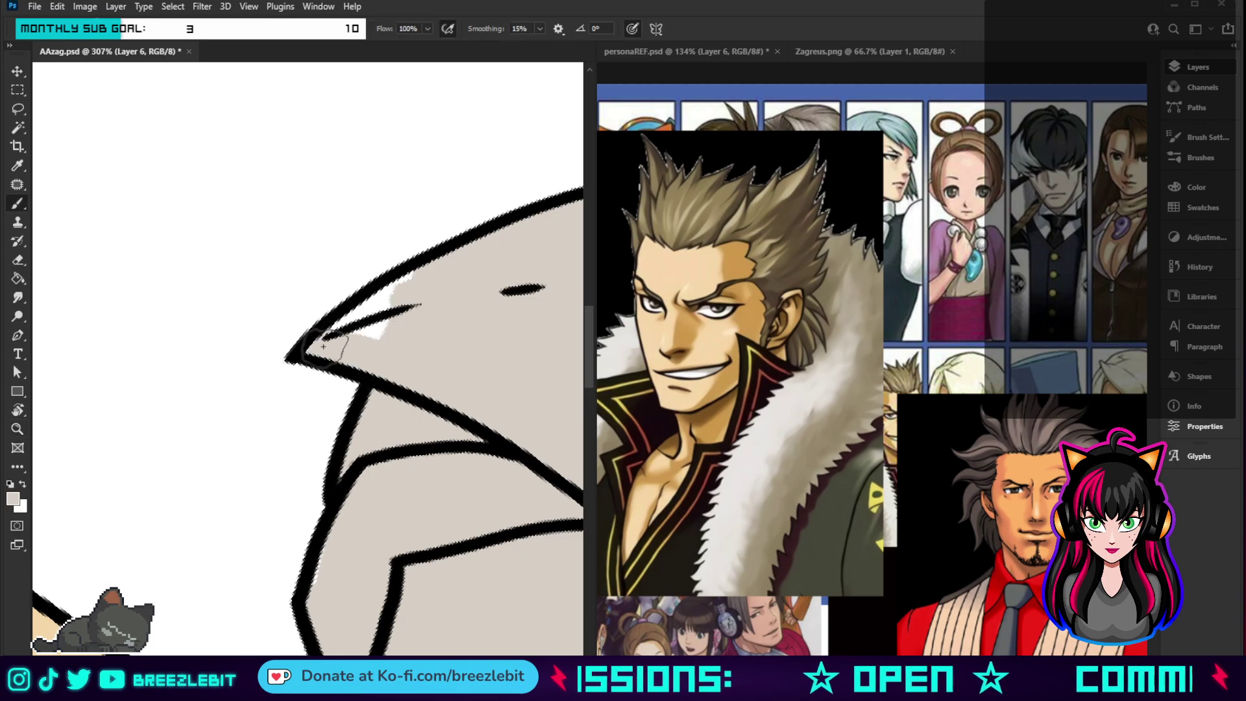
mouse_move(363, 337)
mouse_down()
mouse_move(434, 280)
mouse_move(366, 331)
mouse_up()
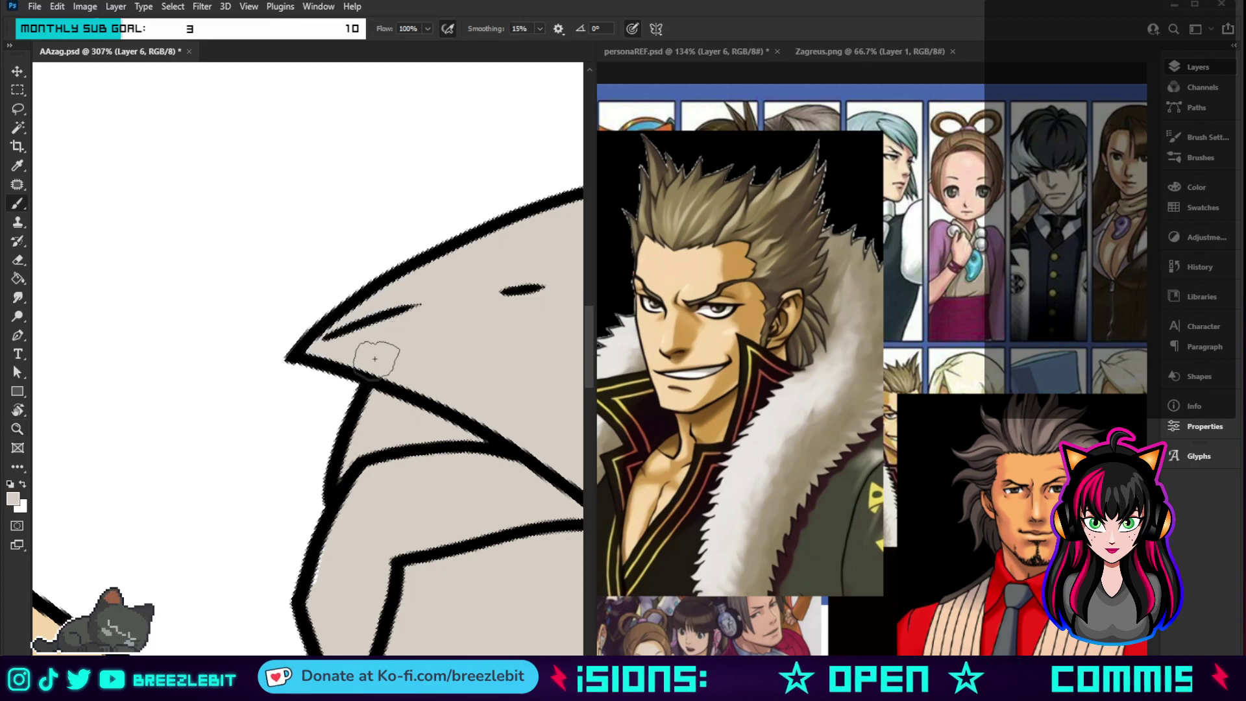
- Sample a bright red, add a new layer, and fill the second-lowest pair of upward-pointing laurel leaves with it
scroll(373, 325, down, 12)
key(z)
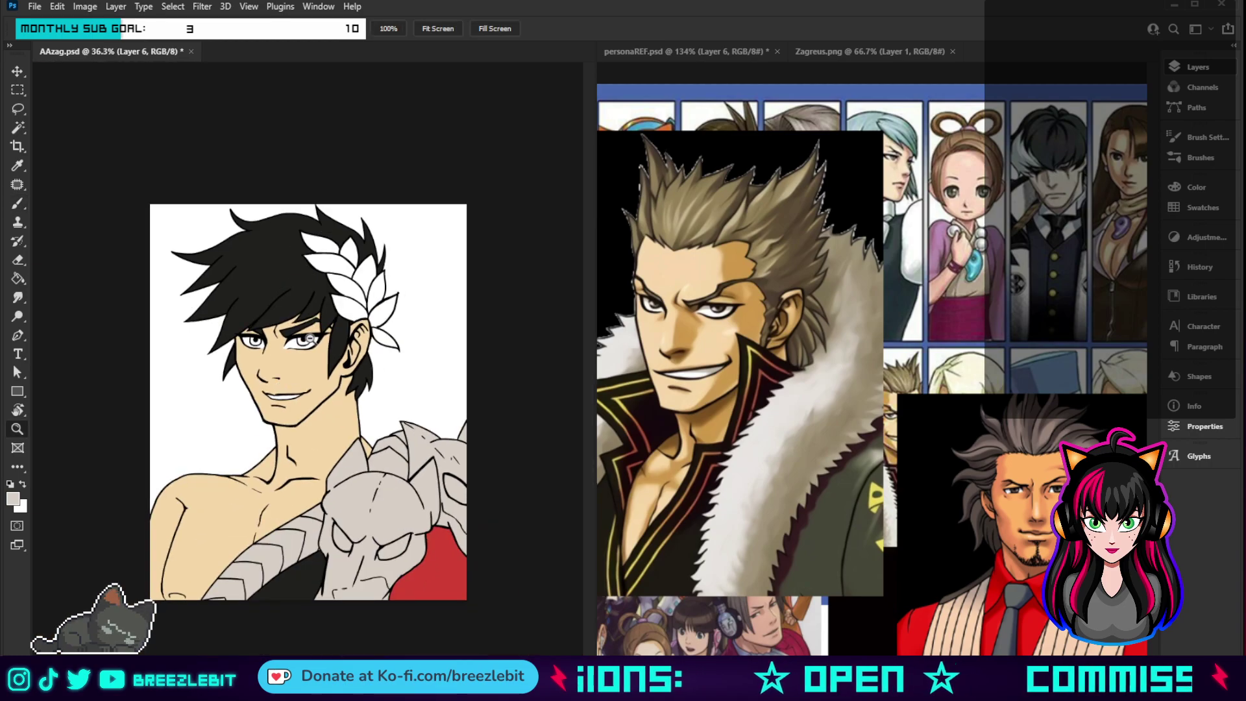
scroll(383, 306, up, 3)
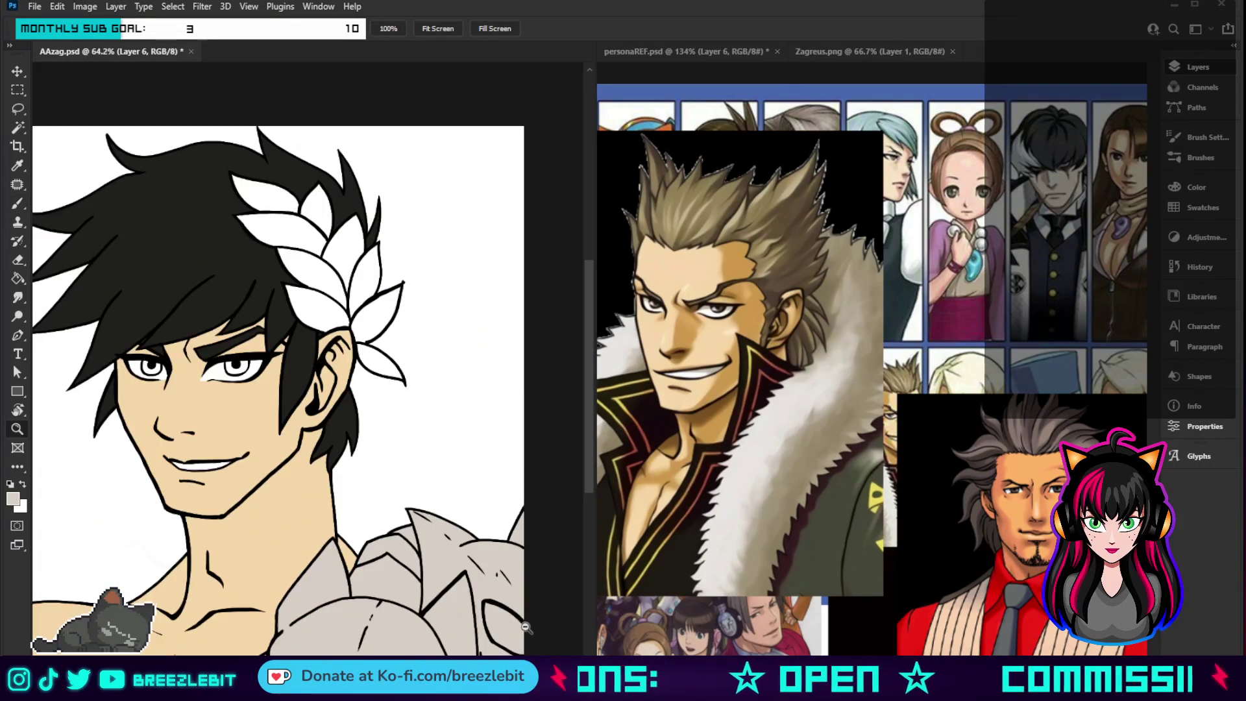
key(i)
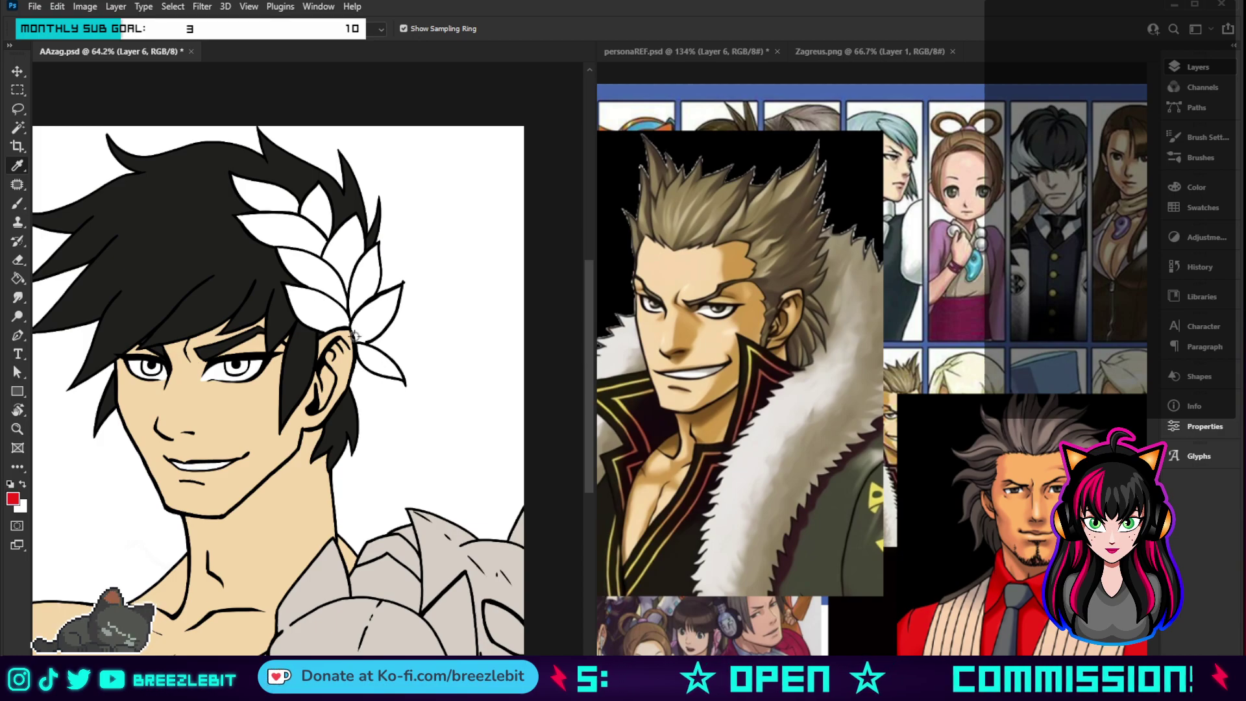
key(z)
scroll(366, 296, up, 2)
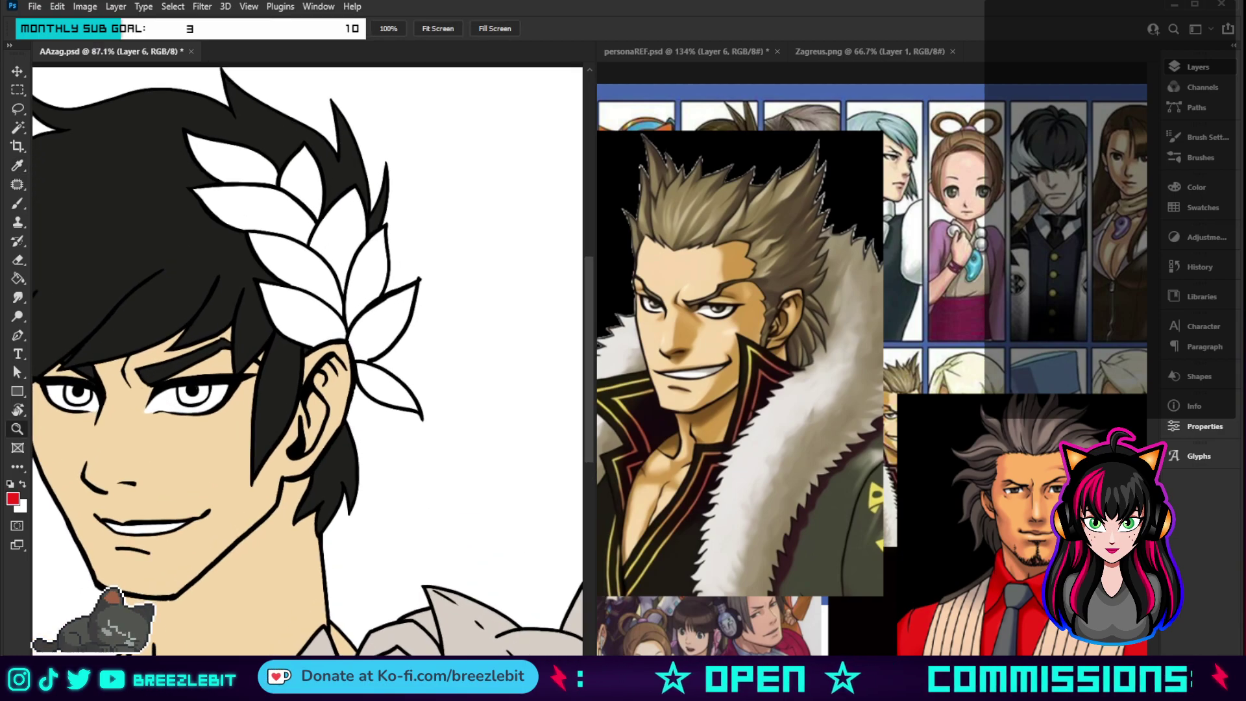
key(ctrl+shift+alt+n)
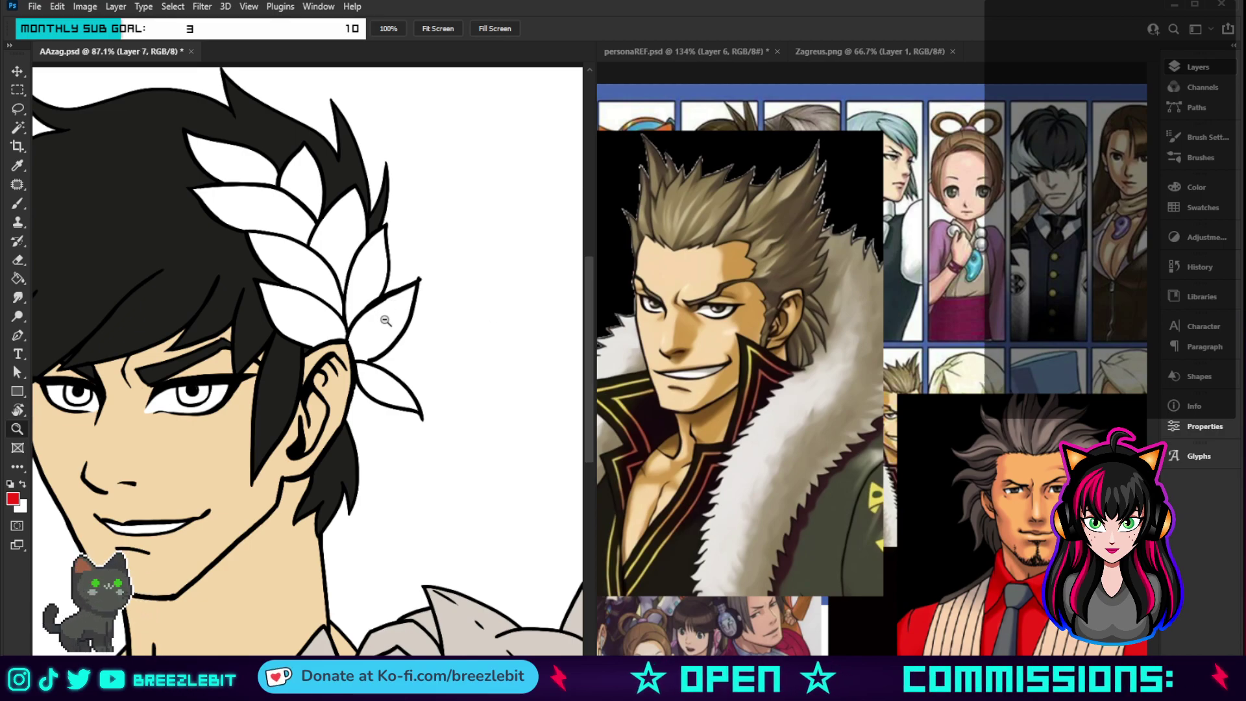
key(b)
mouse_move(367, 254)
mouse_down()
mouse_move(382, 269)
mouse_move(347, 321)
mouse_move(377, 246)
mouse_up()
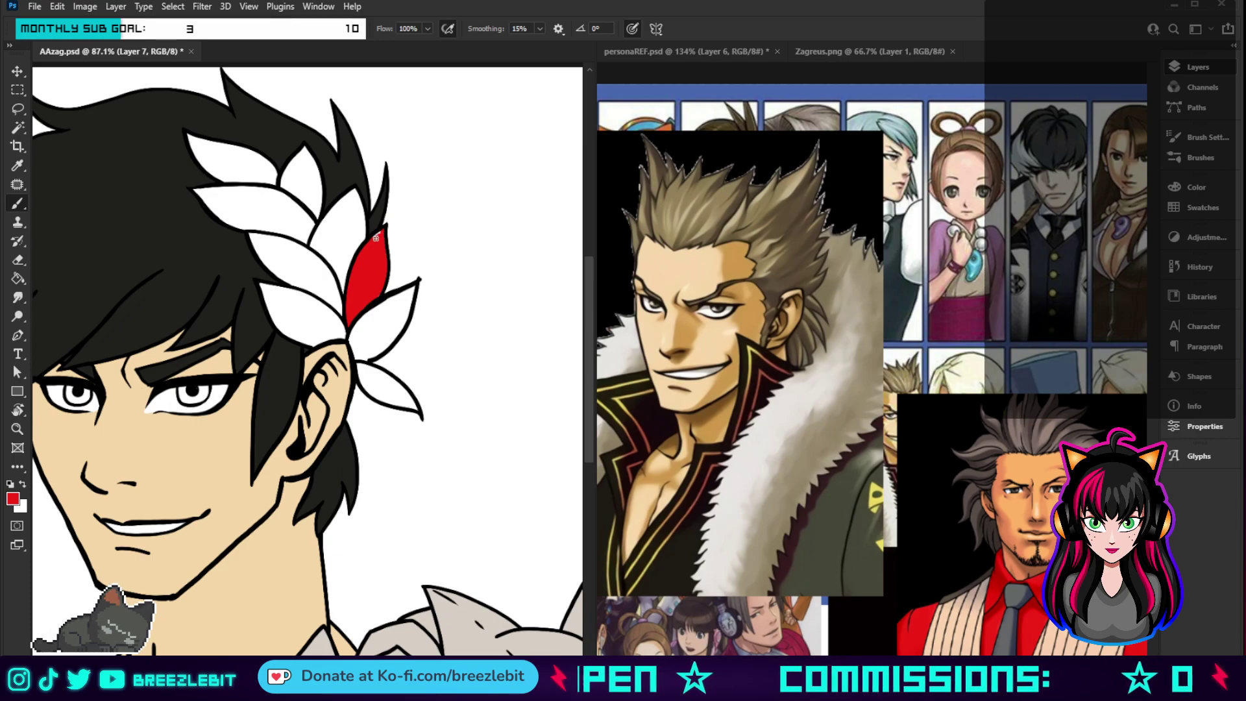
drag(342, 309, 306, 283)
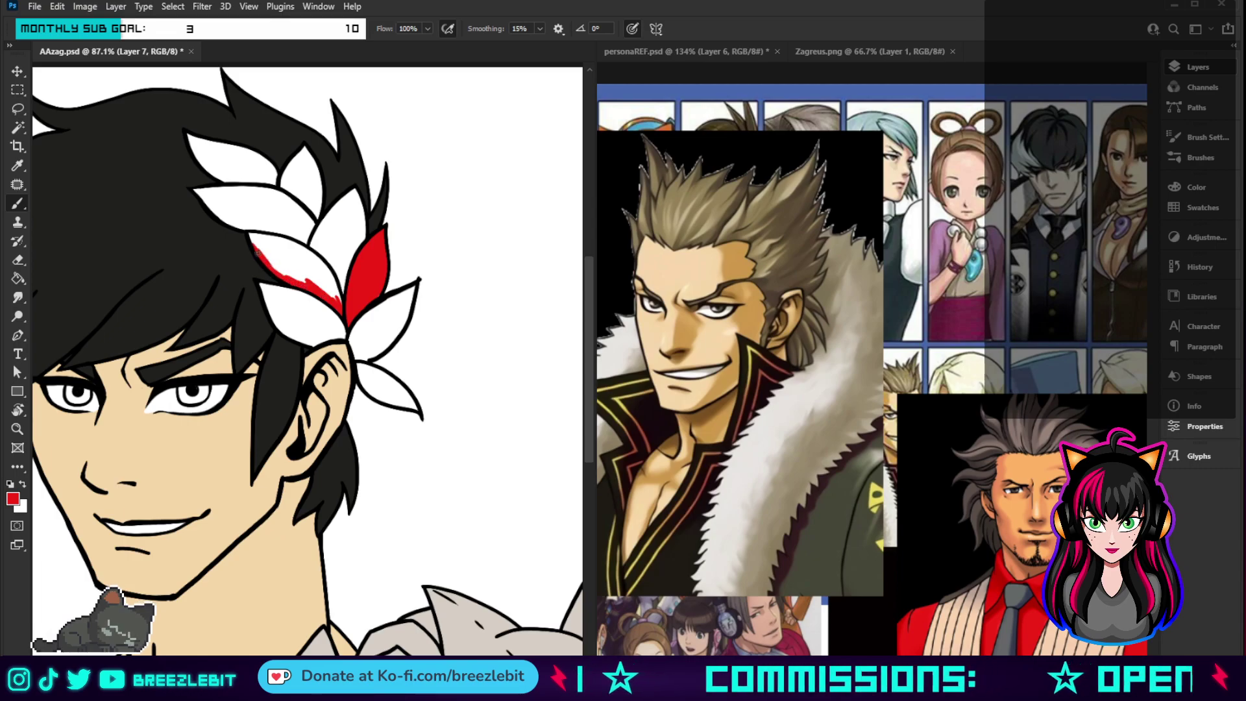
mouse_move(250, 234)
mouse_down()
mouse_move(315, 255)
mouse_move(344, 309)
mouse_move(329, 283)
mouse_move(336, 300)
mouse_move(295, 272)
mouse_move(322, 271)
mouse_move(310, 261)
mouse_move(289, 248)
mouse_move(316, 268)
mouse_move(292, 263)
mouse_move(300, 278)
mouse_move(259, 239)
mouse_up()
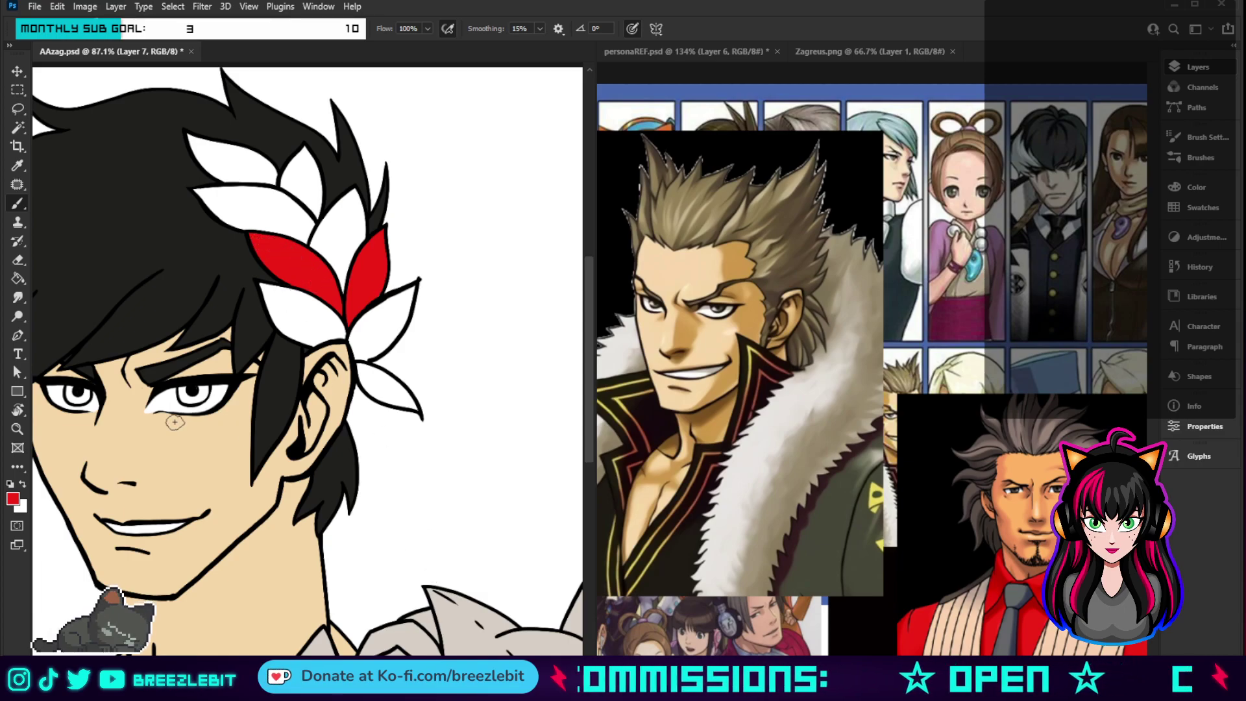
- Sample a dark red and fill the laurel leaf directly above the ear with it
key(i)
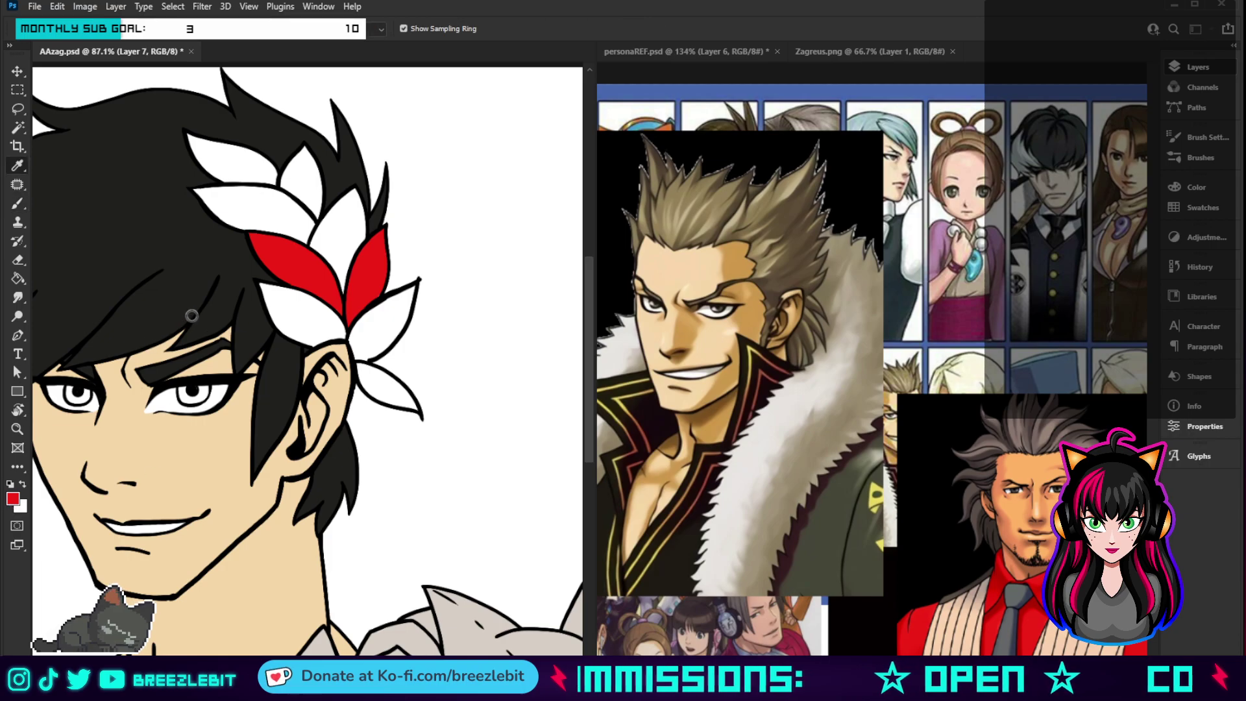
click(331, 227)
key(b)
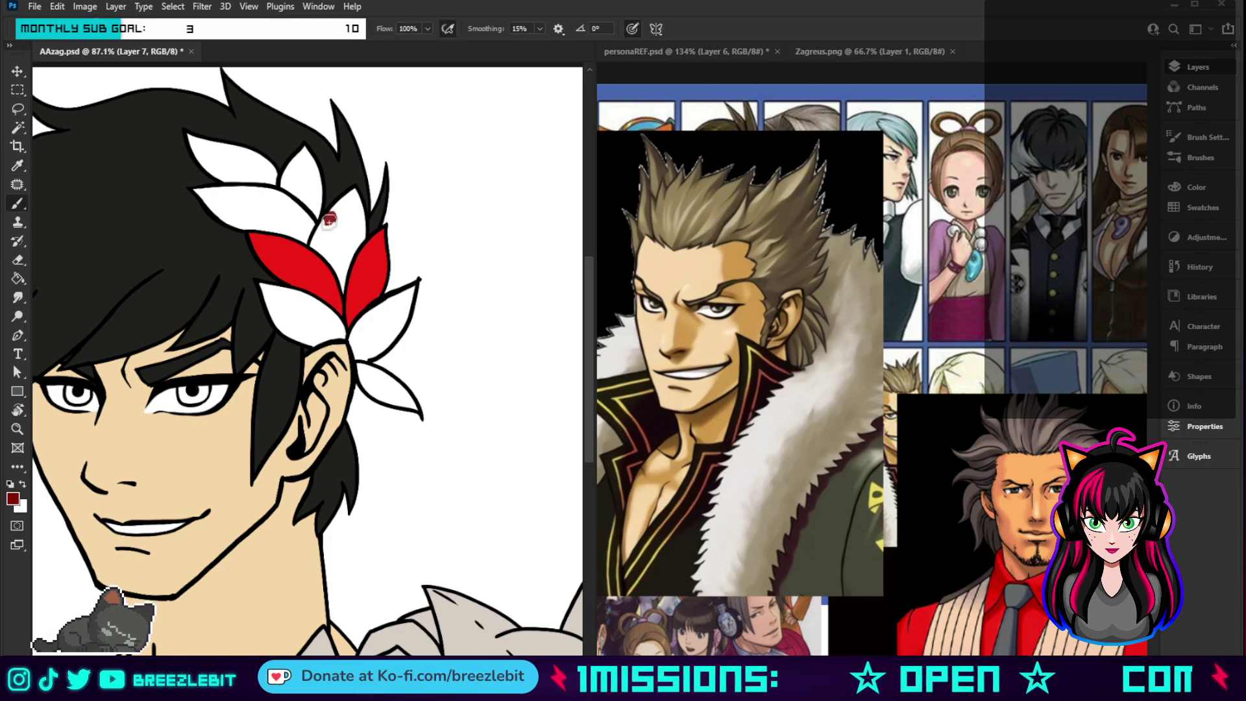
key(ctrl+z)
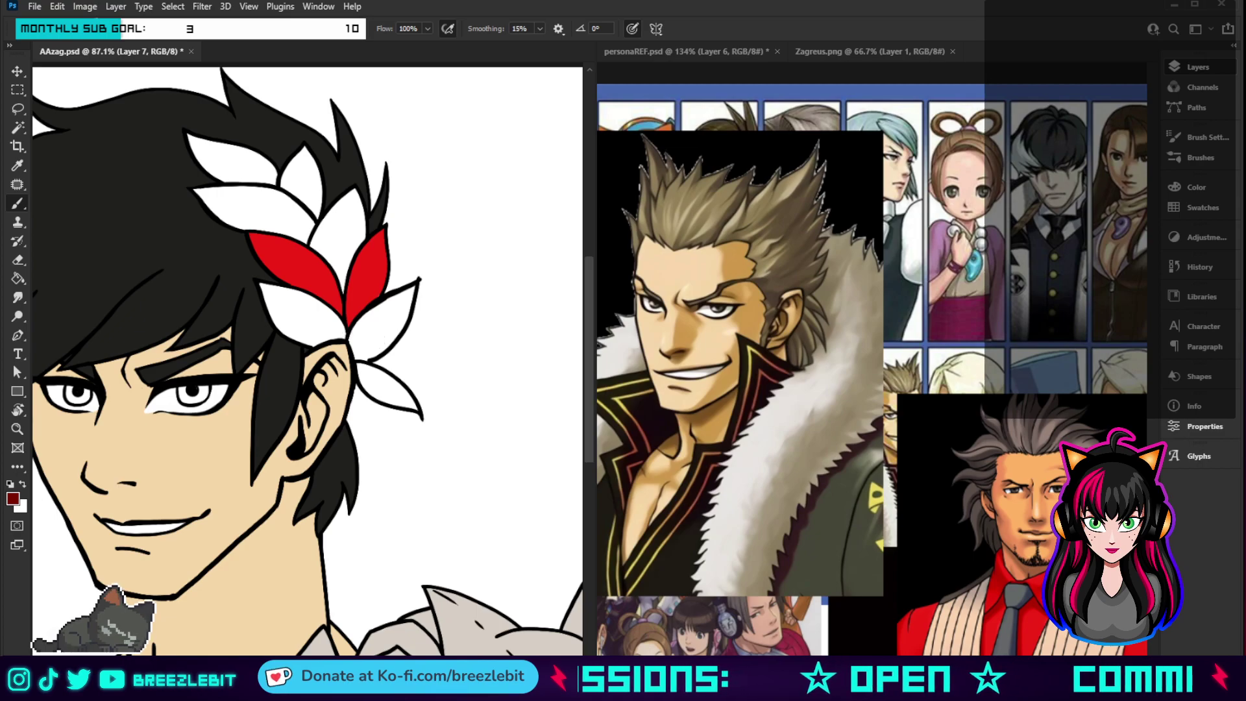
mouse_move(343, 331)
mouse_down()
mouse_move(287, 293)
mouse_move(301, 297)
mouse_move(269, 291)
mouse_move(269, 308)
mouse_move(263, 285)
mouse_move(283, 289)
mouse_move(268, 294)
mouse_move(276, 325)
mouse_up()
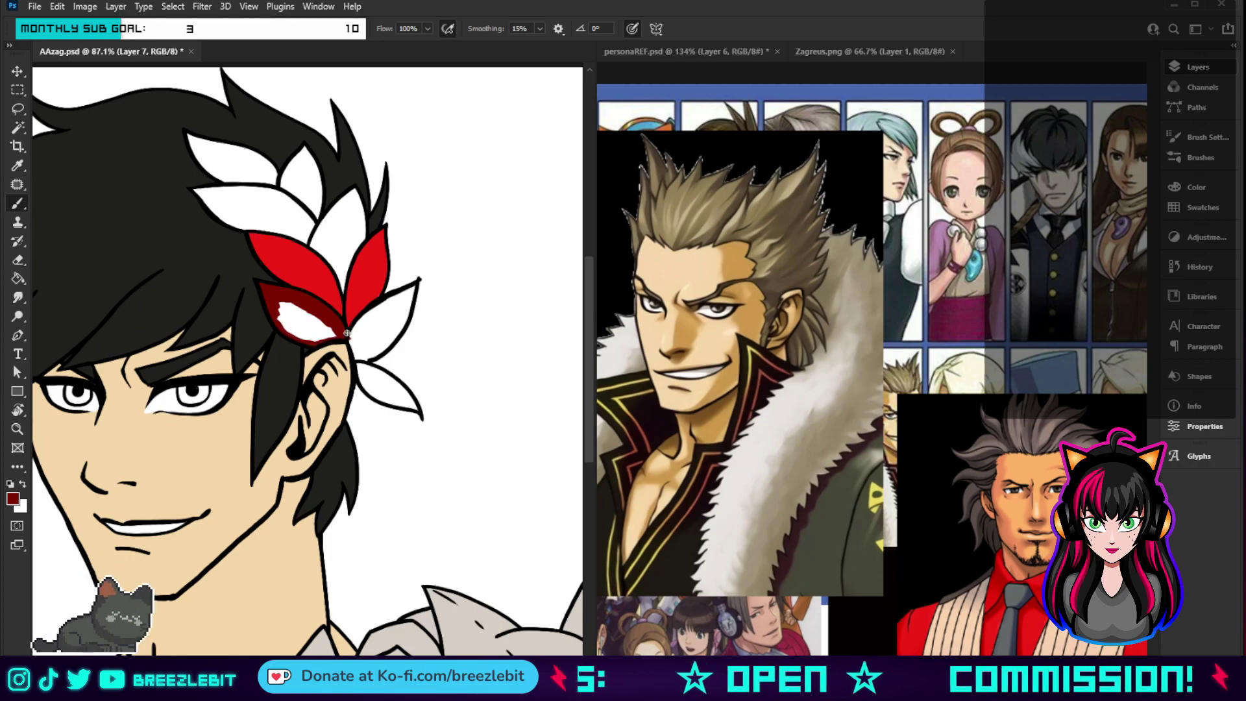
mouse_move(327, 329)
mouse_down()
mouse_move(284, 311)
mouse_move(315, 333)
mouse_up()
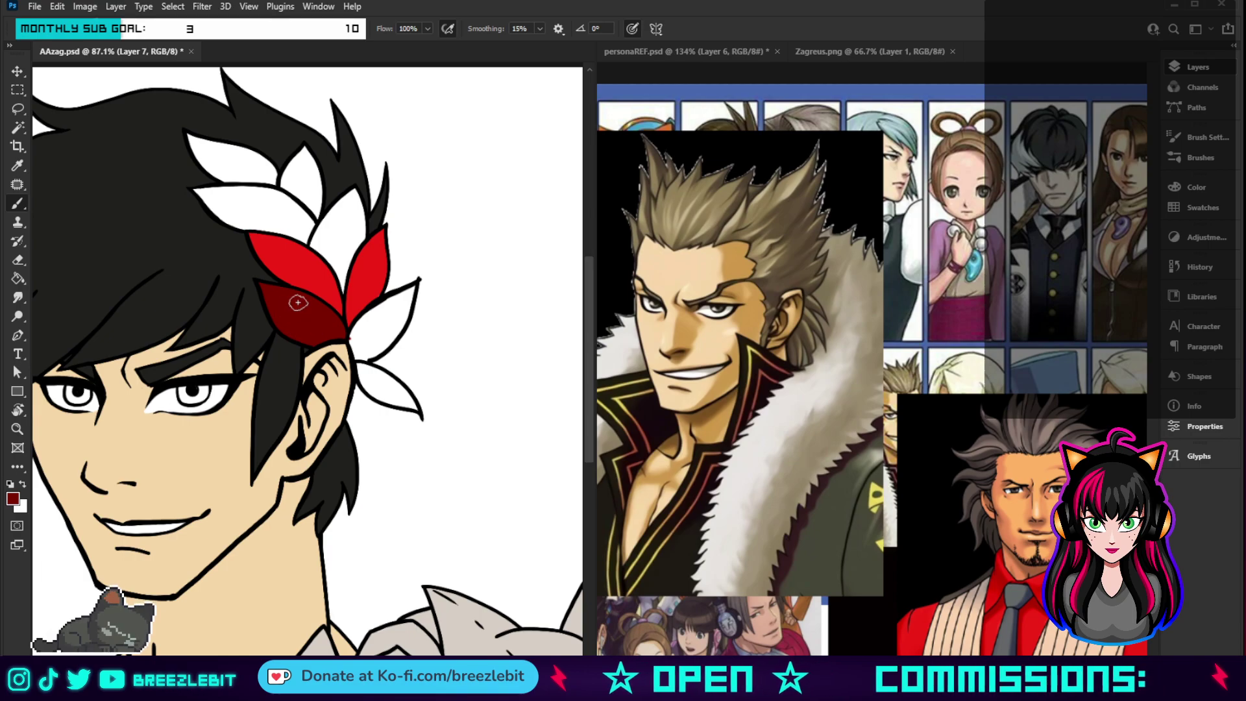
- Fill the white laurel leaf pointing outward just above the back of the ear with the dark red
key(r)
mouse_move(439, 468)
mouse_down()
mouse_move(493, 281)
mouse_move(374, 332)
mouse_up()
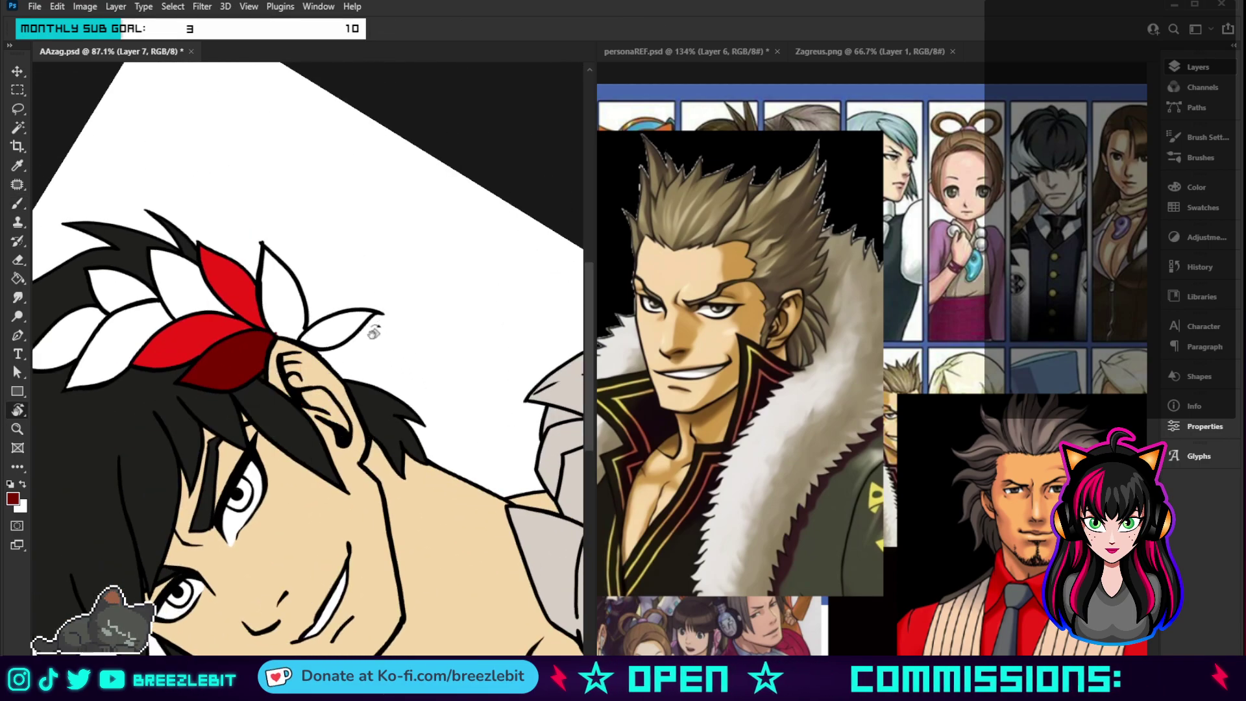
scroll(374, 332, up, 6)
key(b)
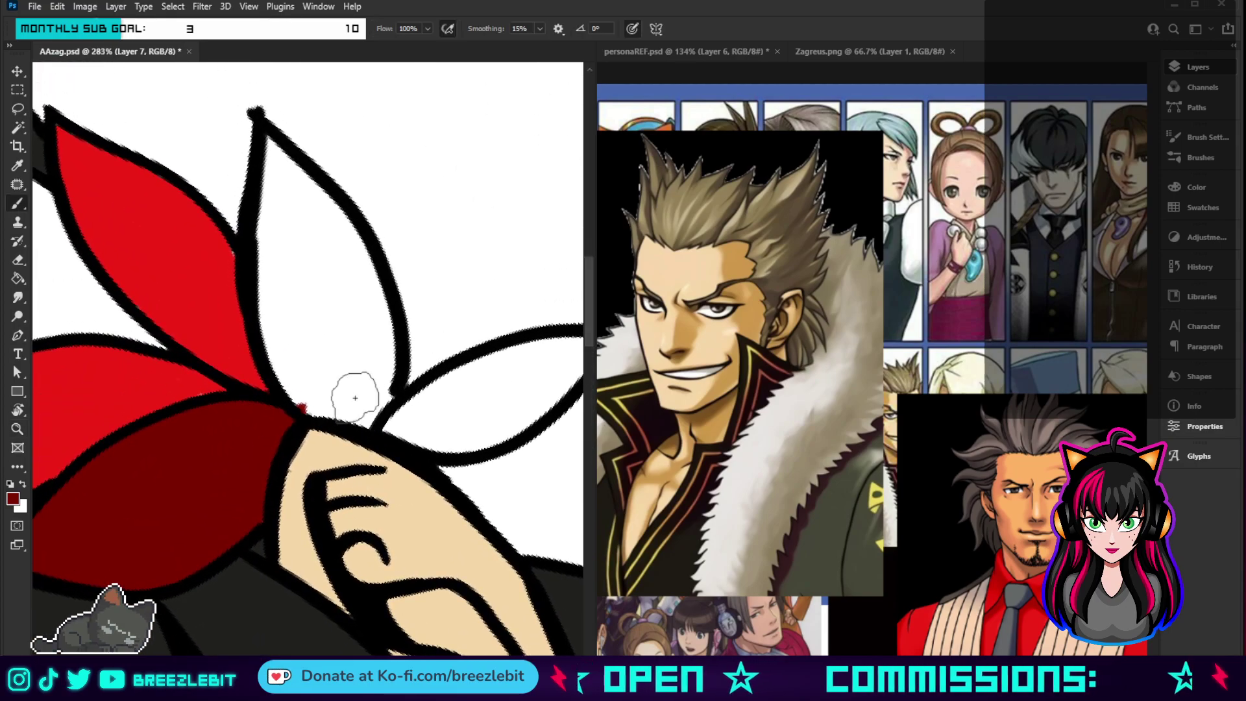
mouse_move(357, 390)
mouse_down()
mouse_move(385, 370)
mouse_move(368, 405)
mouse_move(312, 398)
mouse_move(287, 301)
mouse_move(296, 372)
mouse_move(271, 153)
mouse_move(309, 250)
mouse_move(285, 162)
mouse_move(350, 246)
mouse_move(378, 331)
mouse_move(368, 402)
mouse_move(326, 224)
mouse_move(327, 372)
mouse_move(306, 255)
mouse_up()
- Fill the lowest, downward-pointing laurel leaf behind the ear with the dark red, out to its tip
key(r)
mouse_move(445, 450)
mouse_down()
mouse_move(529, 523)
mouse_move(522, 252)
mouse_up()
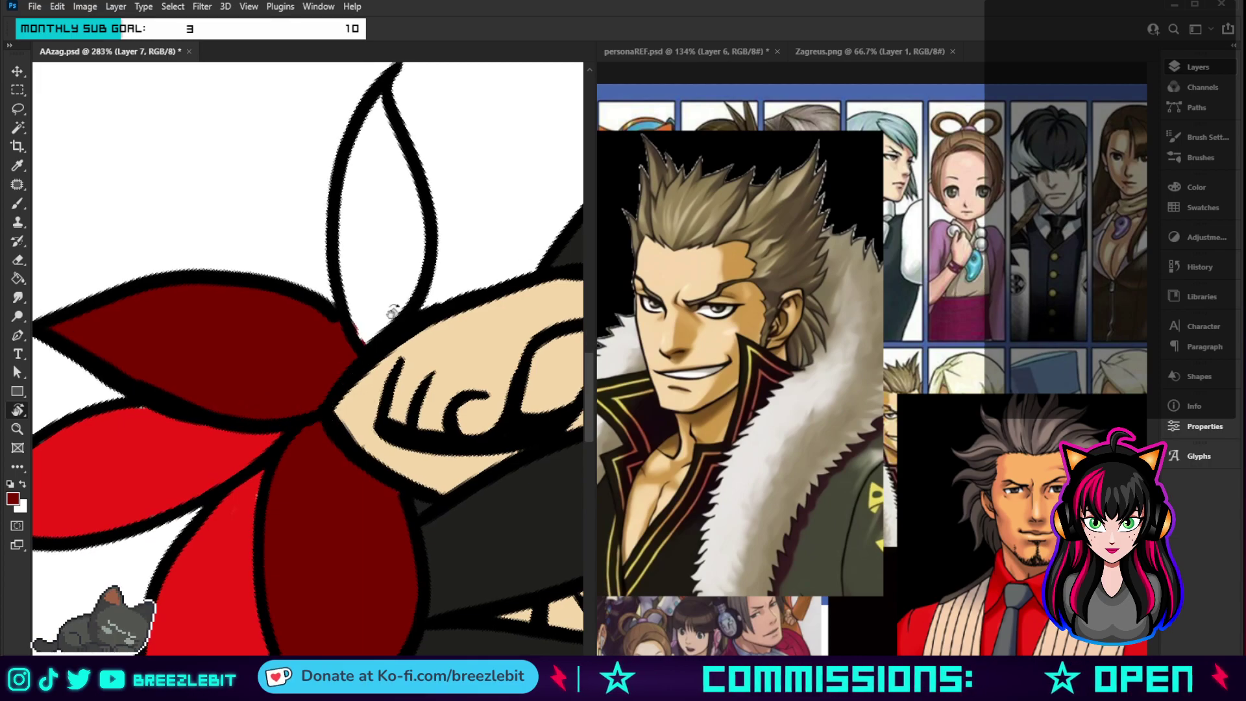
key(b)
mouse_move(403, 214)
mouse_down()
mouse_move(365, 330)
mouse_move(366, 247)
mouse_move(363, 286)
mouse_move(353, 254)
mouse_move(376, 199)
mouse_move(405, 209)
mouse_move(378, 136)
mouse_move(372, 161)
mouse_move(375, 97)
mouse_up()
key(bracketleft)
key(bracketleft)
key(bracketleft)
key(bracketleft)
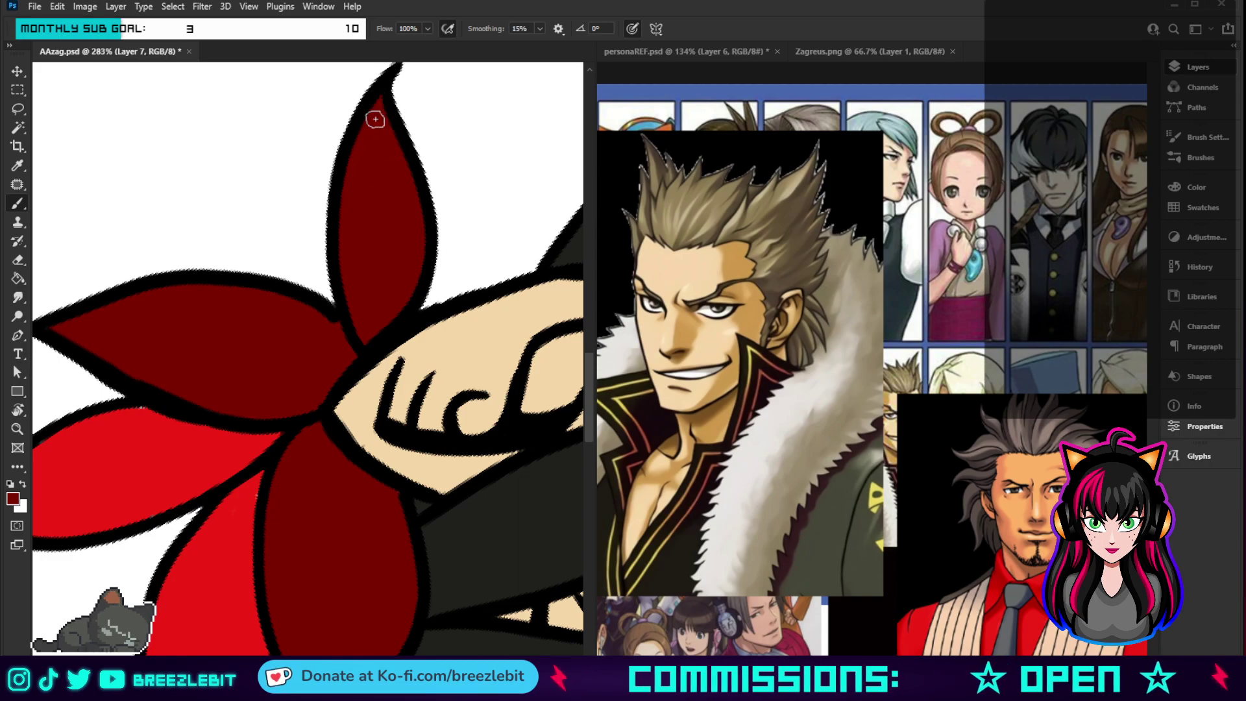
key(Escape)
key(z)
drag(468, 325, 350, 460)
scroll(350, 460, down, 2)
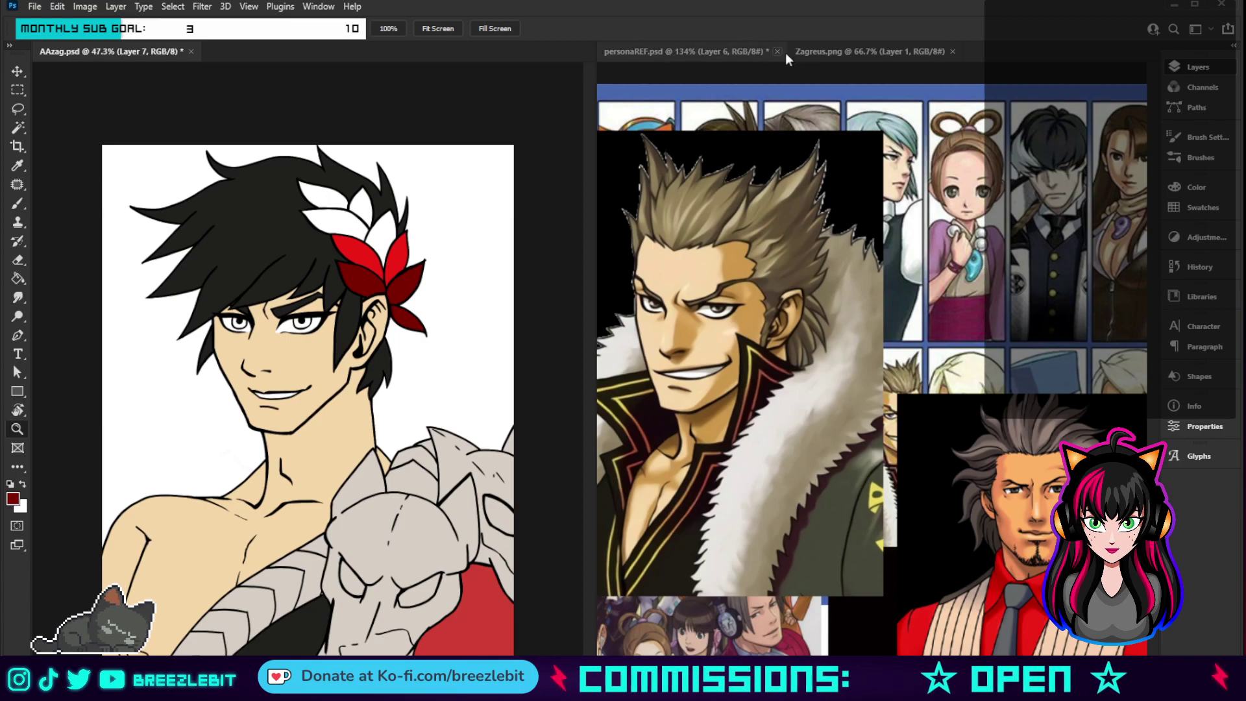
- Hide the large fur-collared man's portrait in personaREF.psd and sample orange from the orange-haired character's hair
click(822, 57)
click(715, 54)
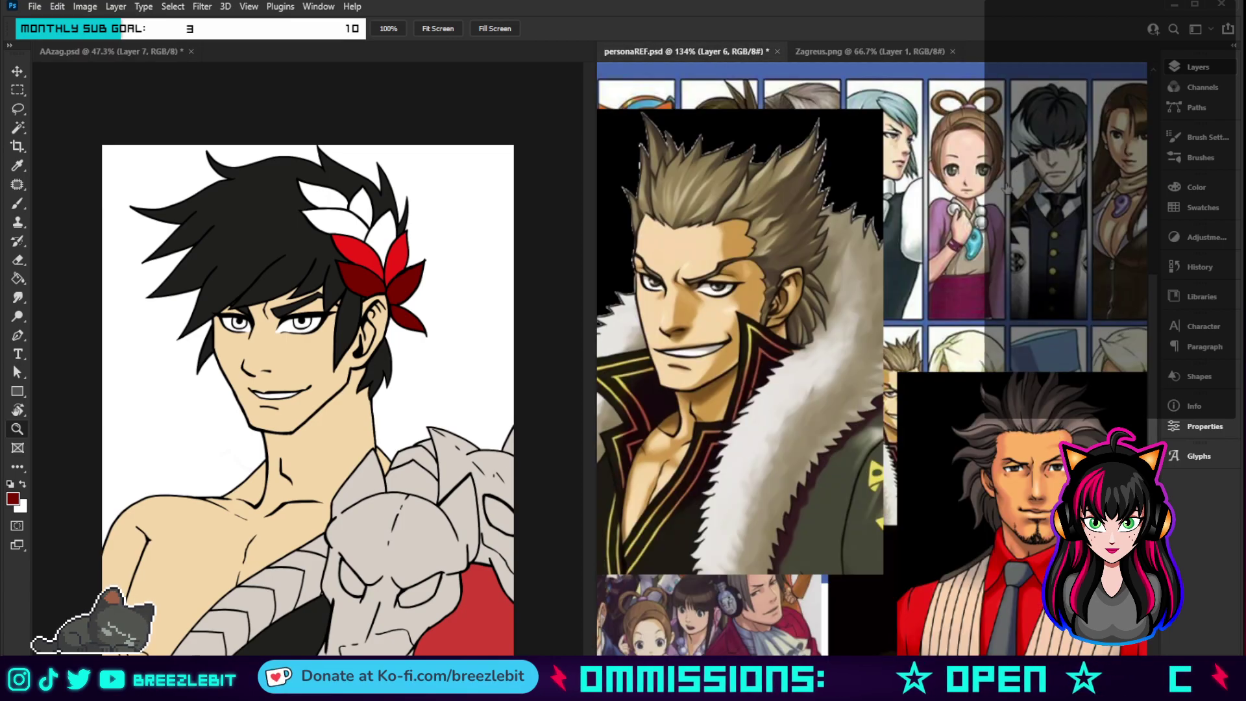
click(984, 169)
key(ctrl+z)
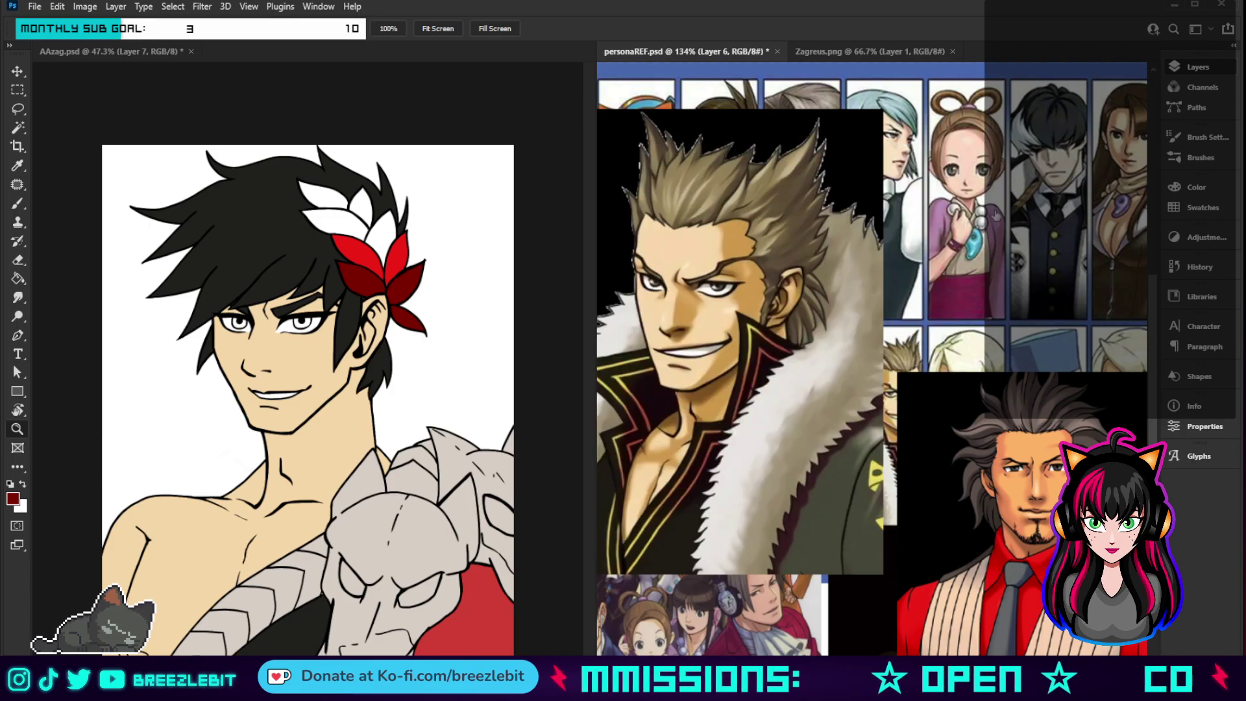
key(ctrl+z)
key(i)
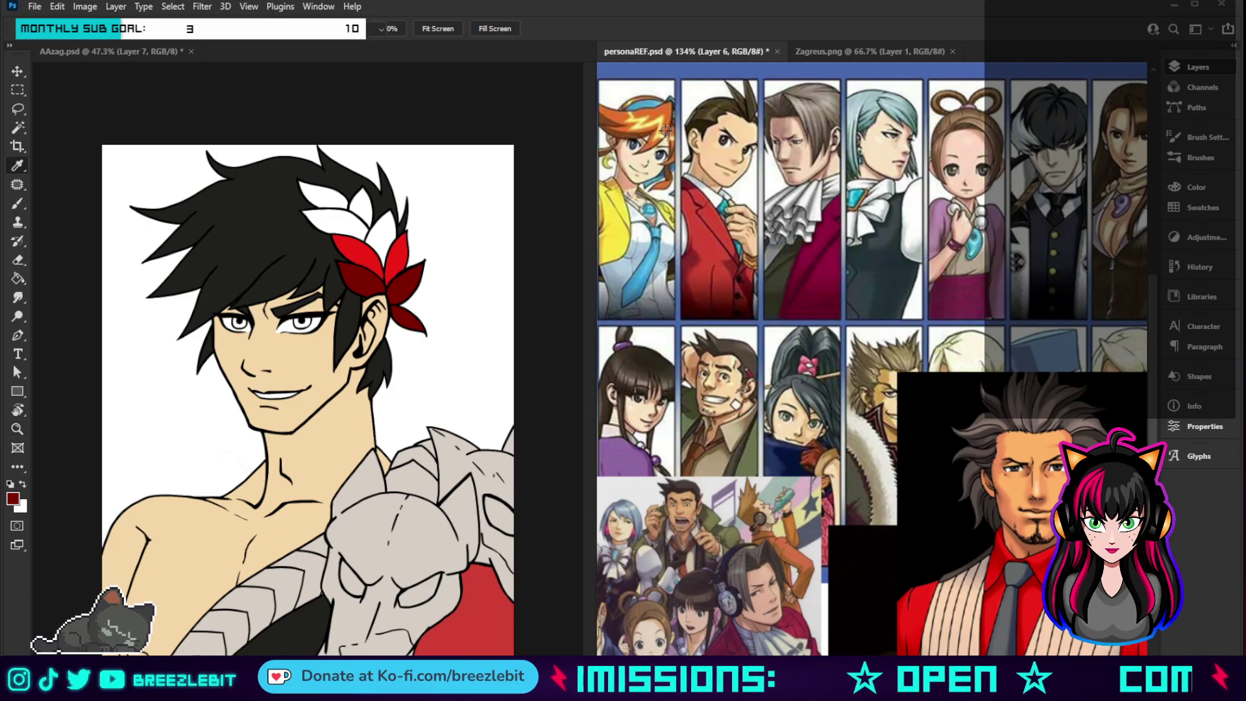
drag(666, 112, 666, 111)
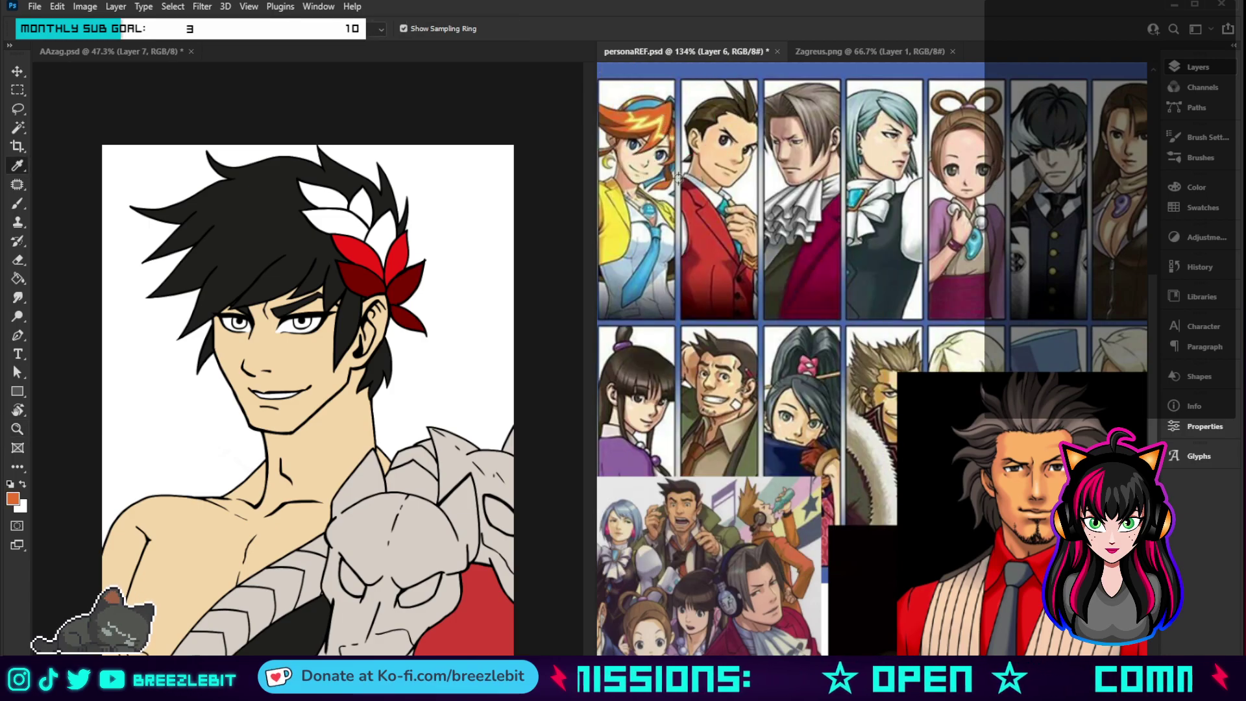
- Fill the pair of laurel leaves directly above the bright red ones with the sampled orange in AAzag.psd
key(z)
click(479, 237)
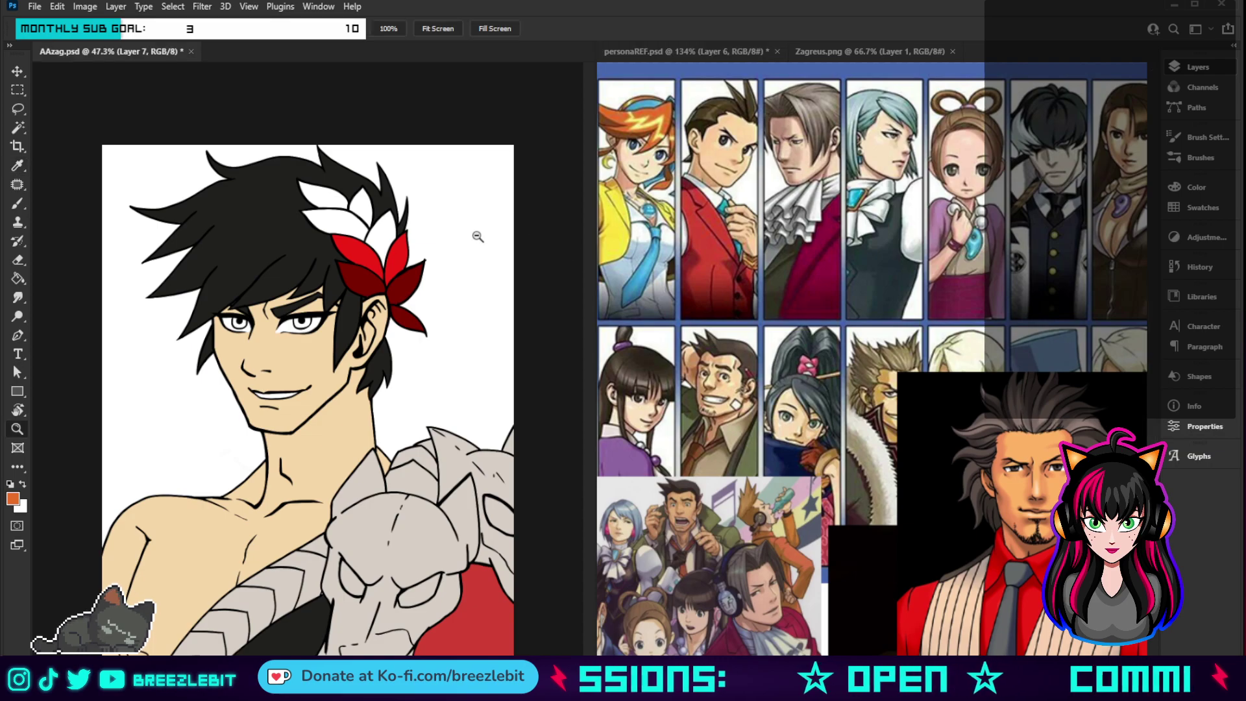
mouse_move(379, 247)
mouse_down()
mouse_move(371, 257)
mouse_move(435, 365)
mouse_move(470, 372)
mouse_up()
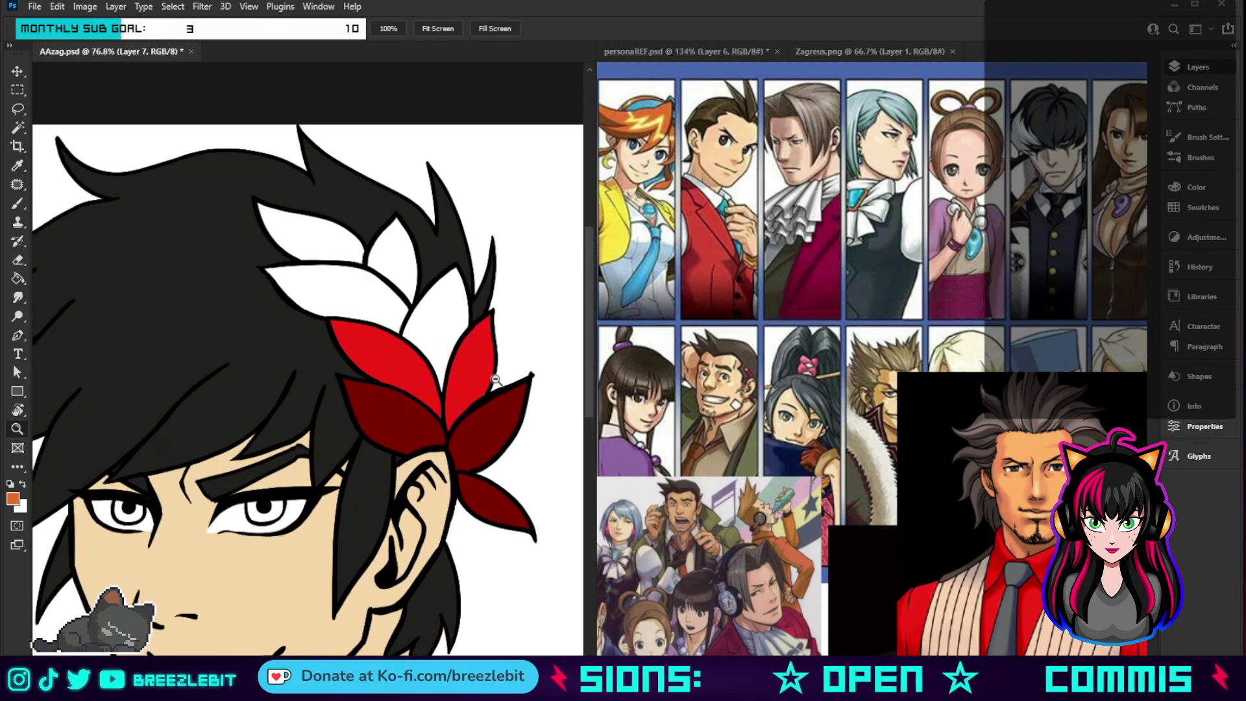
key(b)
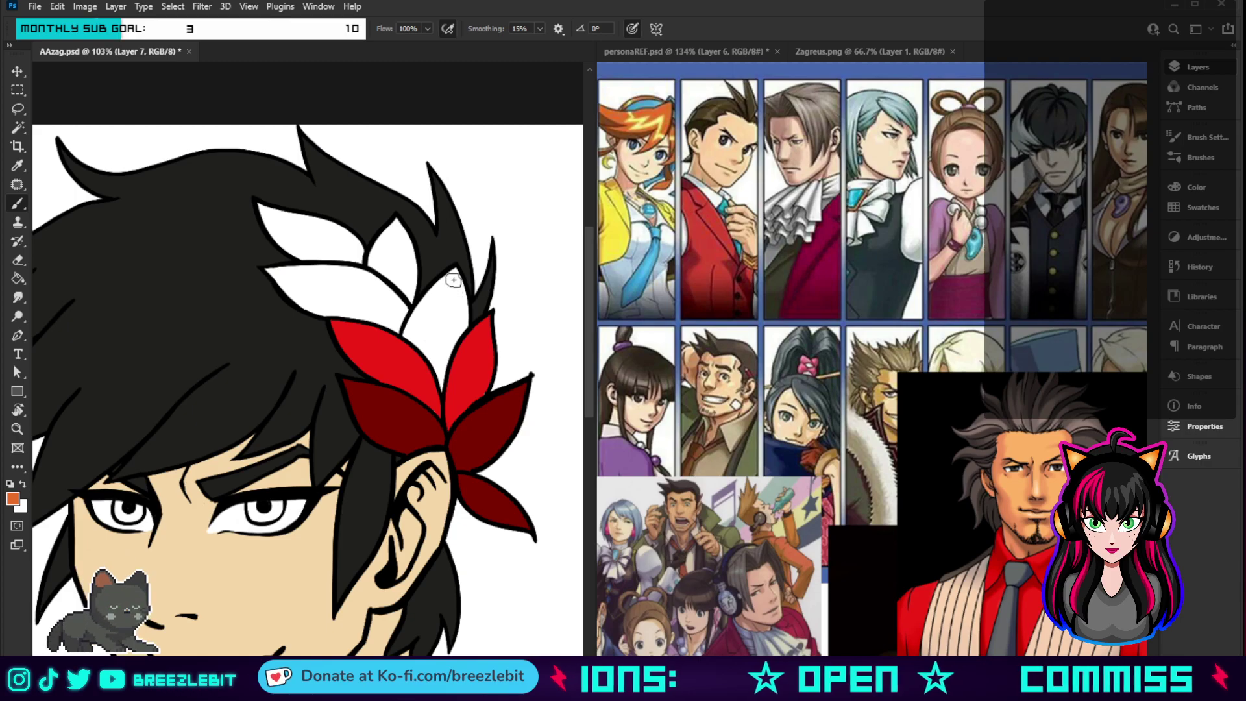
mouse_move(450, 267)
mouse_down()
mouse_move(458, 319)
mouse_move(444, 344)
mouse_move(449, 326)
mouse_up()
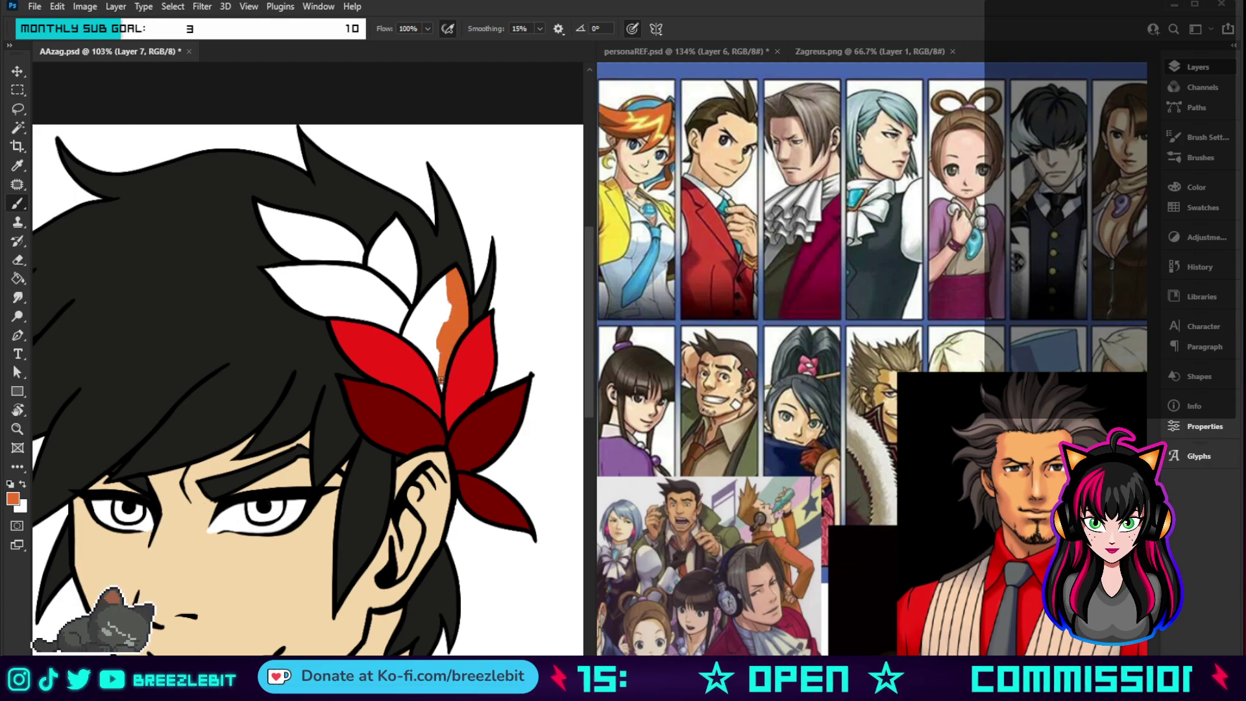
drag(441, 383, 403, 331)
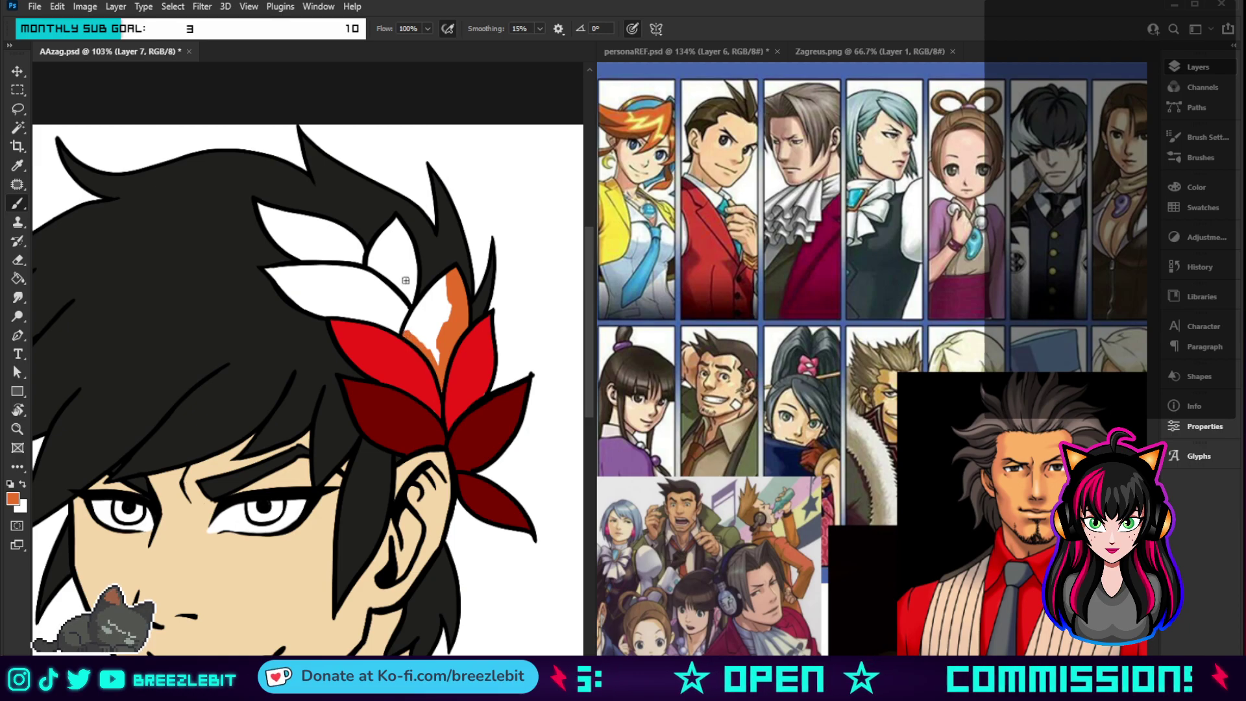
mouse_move(441, 278)
mouse_down()
mouse_move(409, 330)
mouse_move(448, 281)
mouse_move(432, 334)
mouse_move(436, 316)
mouse_move(415, 329)
mouse_move(434, 354)
mouse_move(363, 279)
mouse_move(276, 272)
mouse_move(341, 310)
mouse_move(329, 304)
mouse_move(405, 326)
mouse_move(359, 293)
mouse_up()
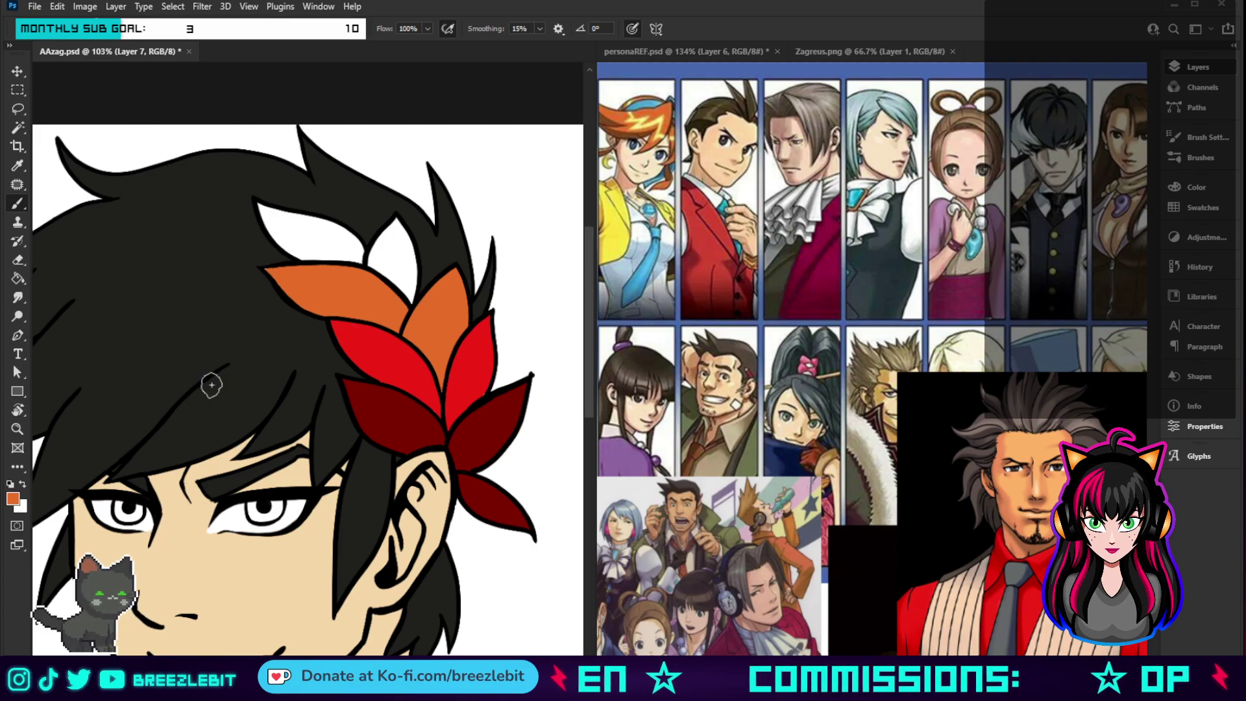
key([)
key([)
key([)
key([)
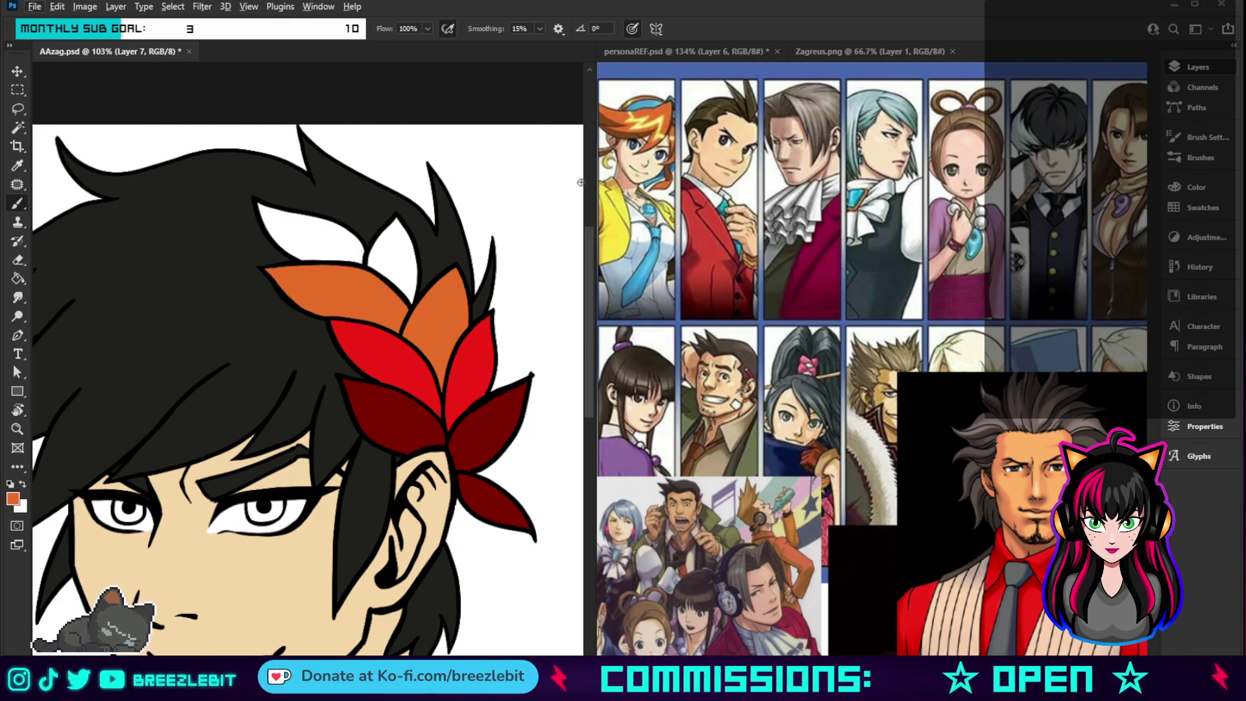
- Sample a bright yellow and fill the small upright leaf at the top of the laurel with it
key(i)
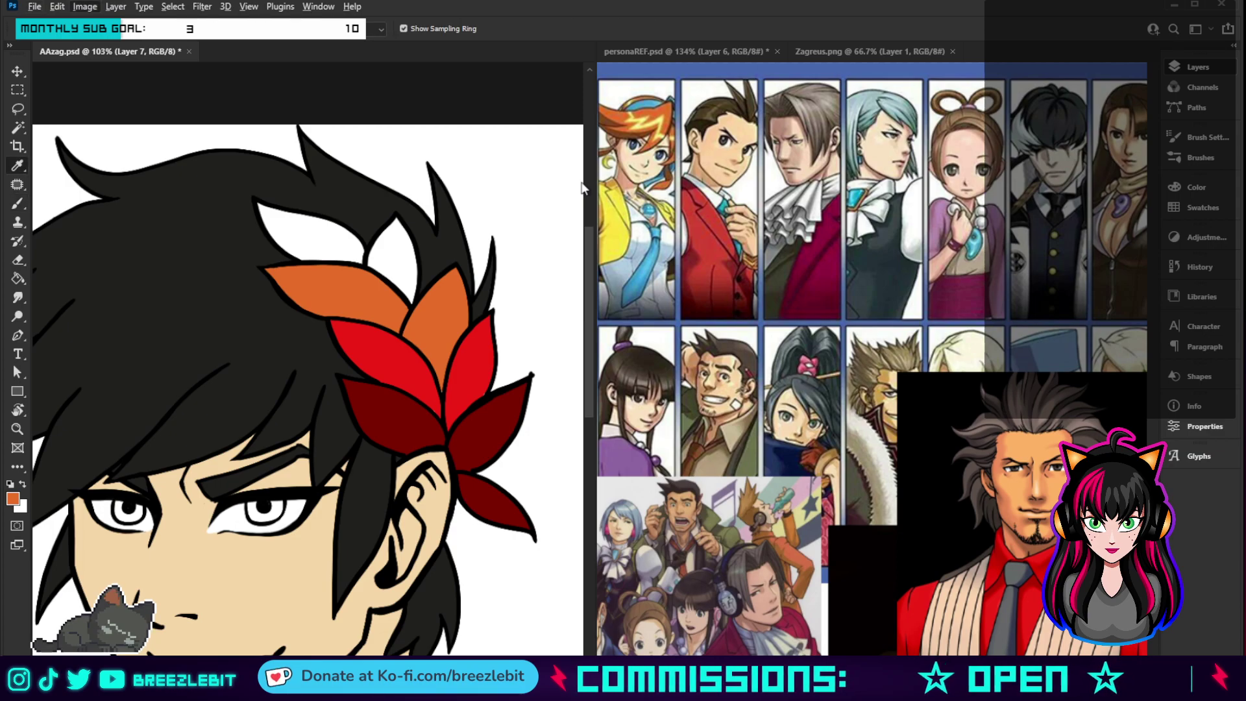
click(792, 74)
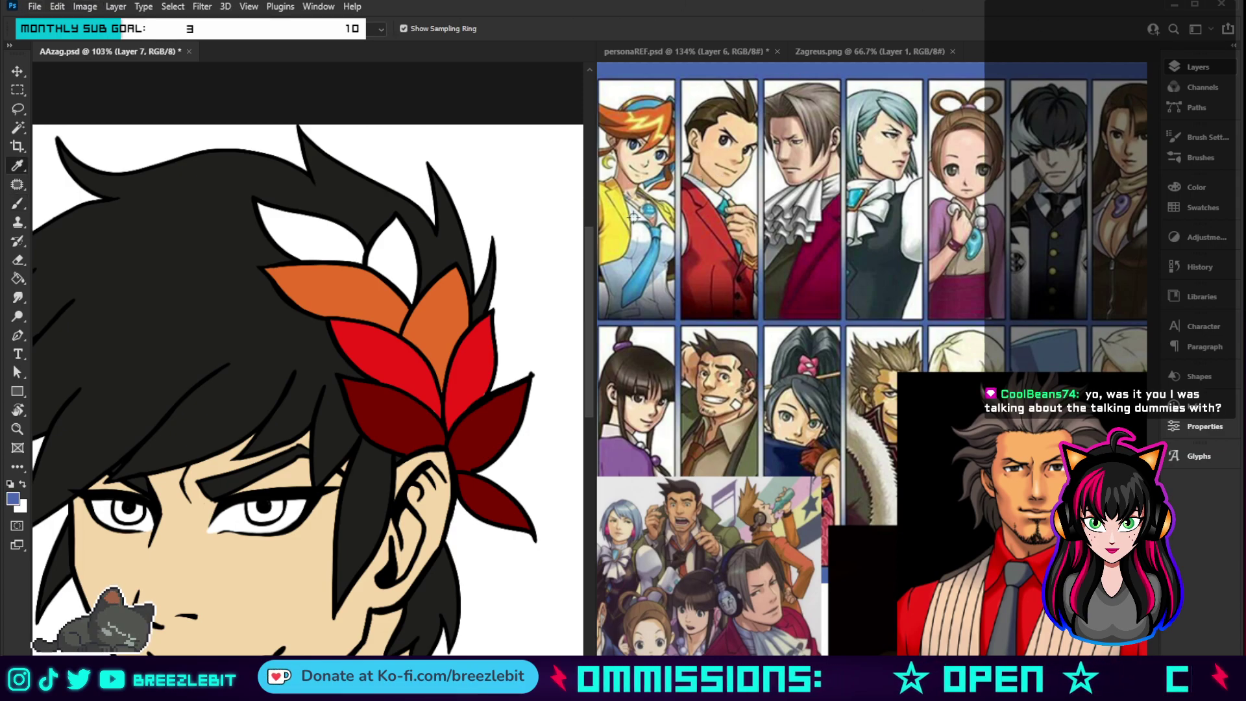
key(b)
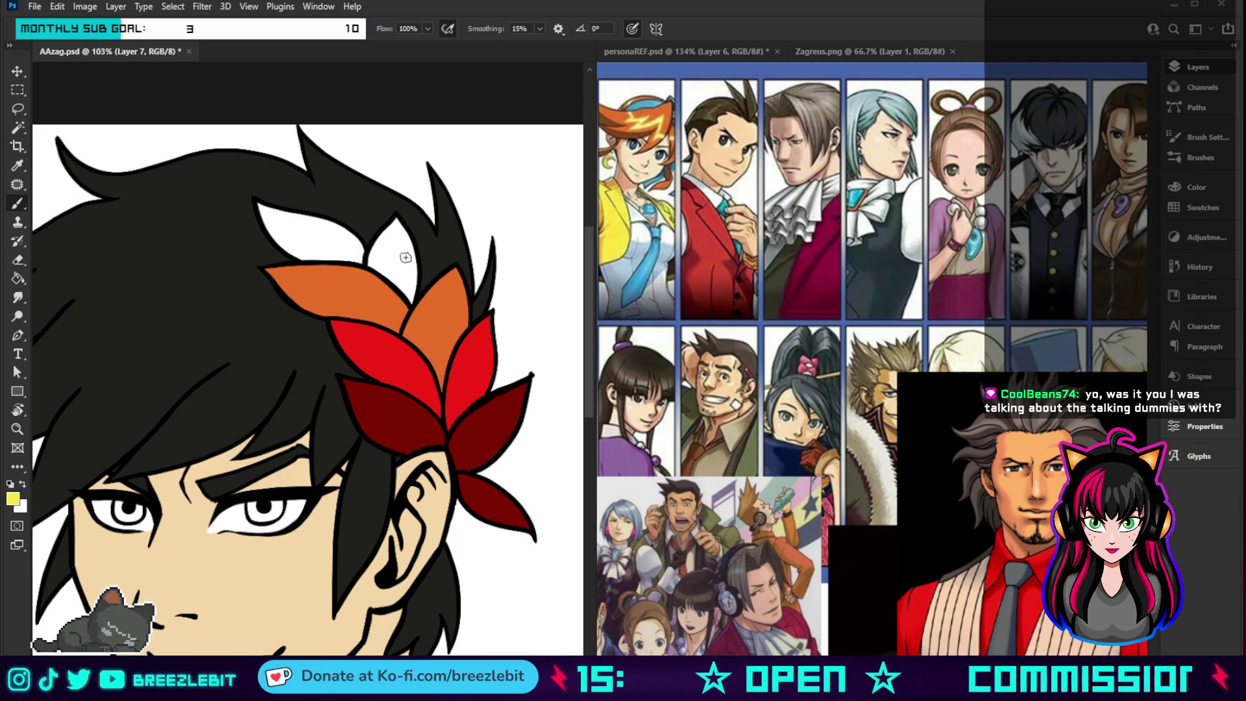
mouse_move(409, 267)
mouse_down()
mouse_move(397, 228)
mouse_move(387, 270)
mouse_move(399, 280)
mouse_up()
key(bracketleft)
key(bracketleft)
key(bracketleft)
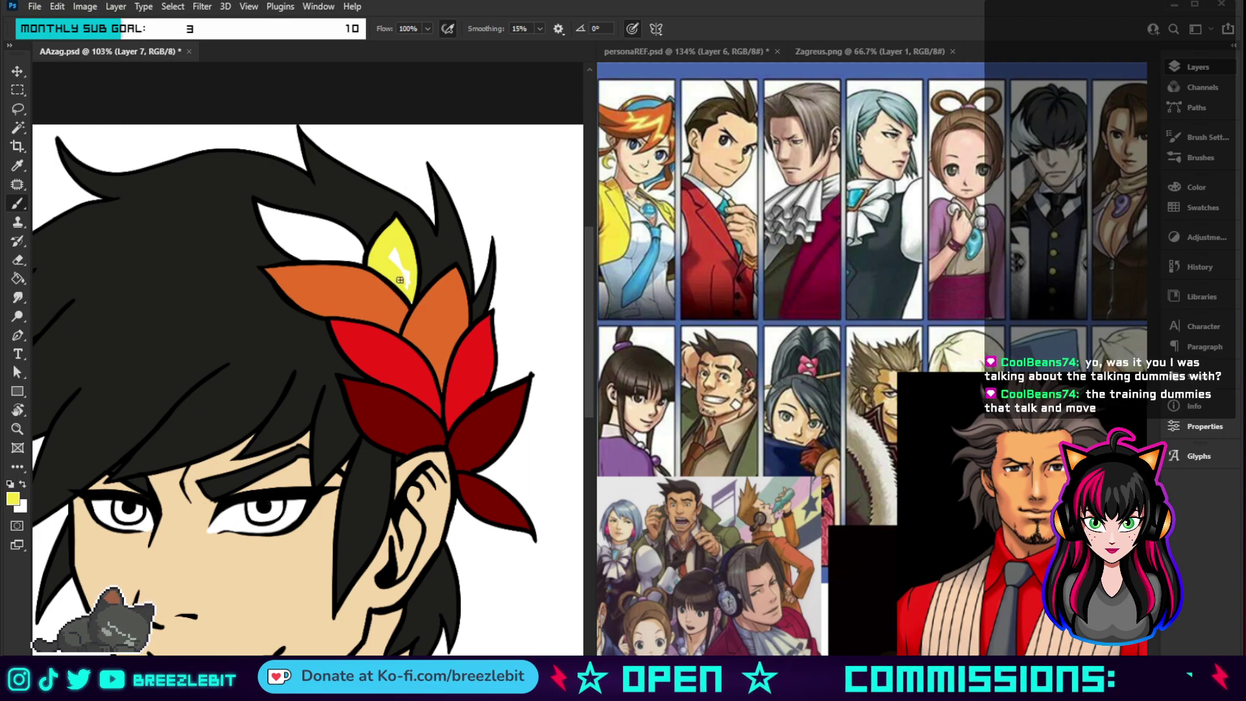
mouse_move(400, 280)
mouse_down()
mouse_move(409, 273)
mouse_move(408, 295)
mouse_move(393, 259)
mouse_up()
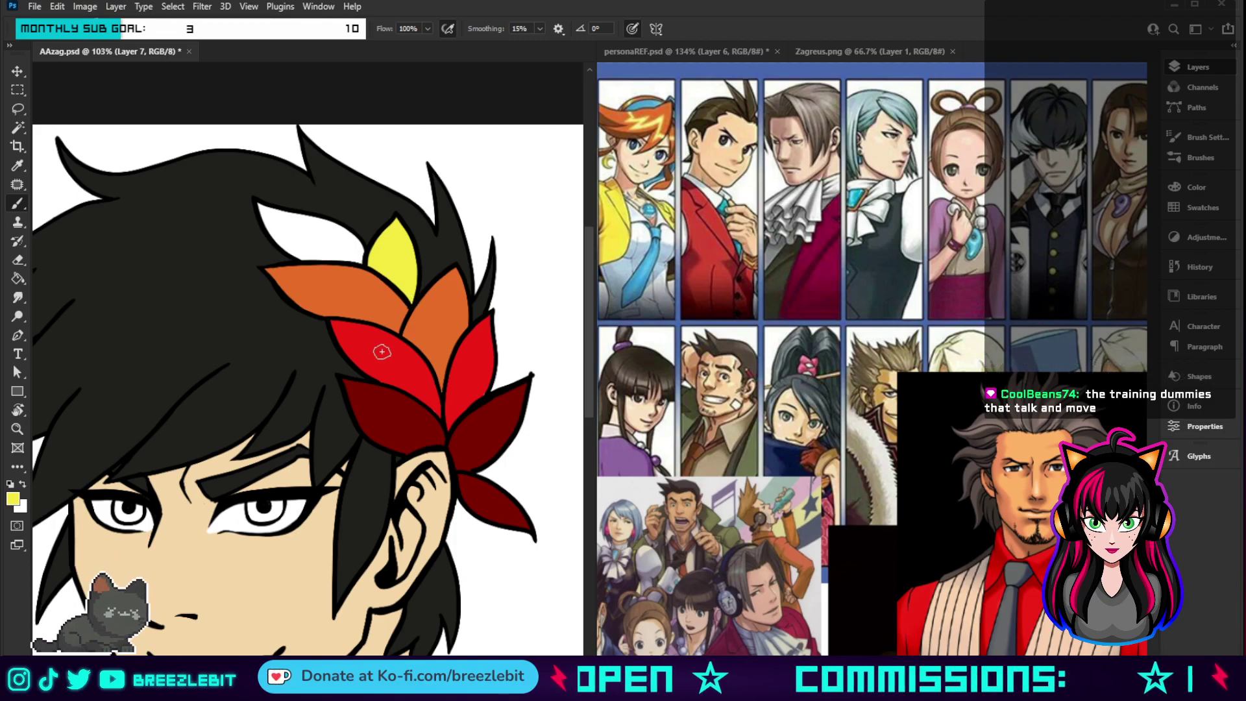
- Fill the last white laurel leaf, the topmost one pointing toward the forehead, with the same yellow
key(r)
mouse_move(382, 351)
mouse_down()
mouse_move(362, 367)
mouse_move(424, 383)
mouse_up()
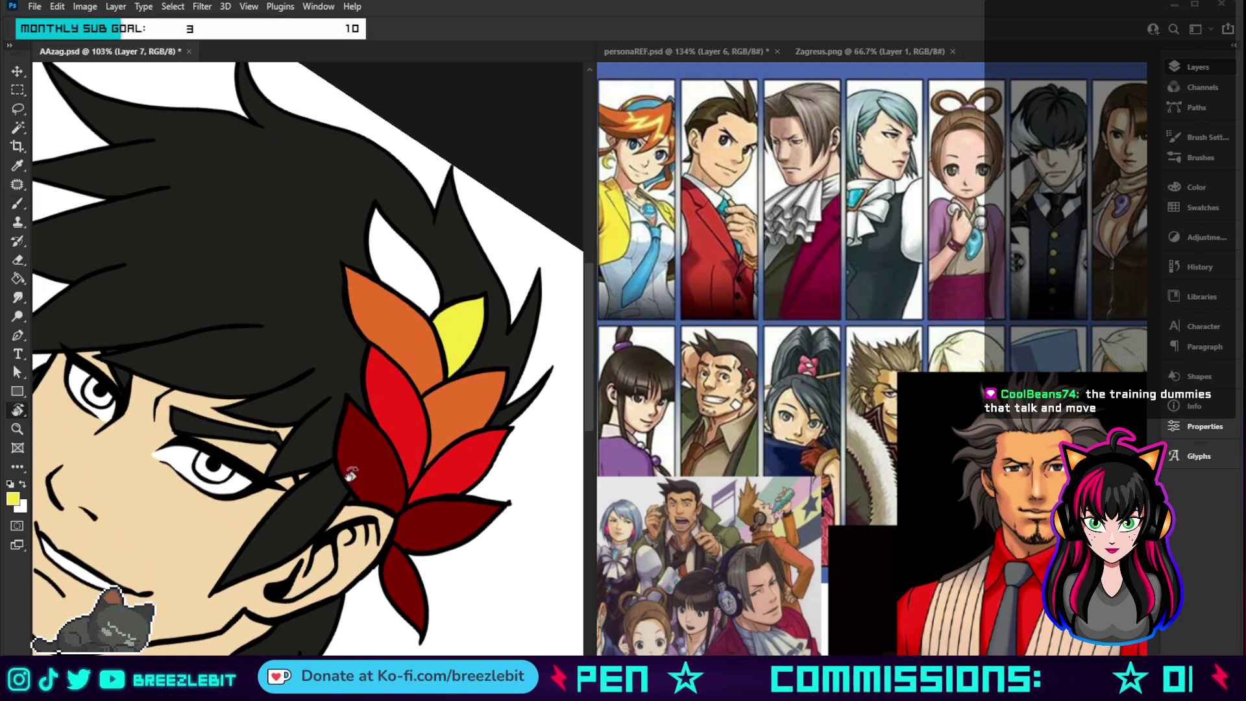
key(z)
drag(386, 326, 415, 374)
key(v)
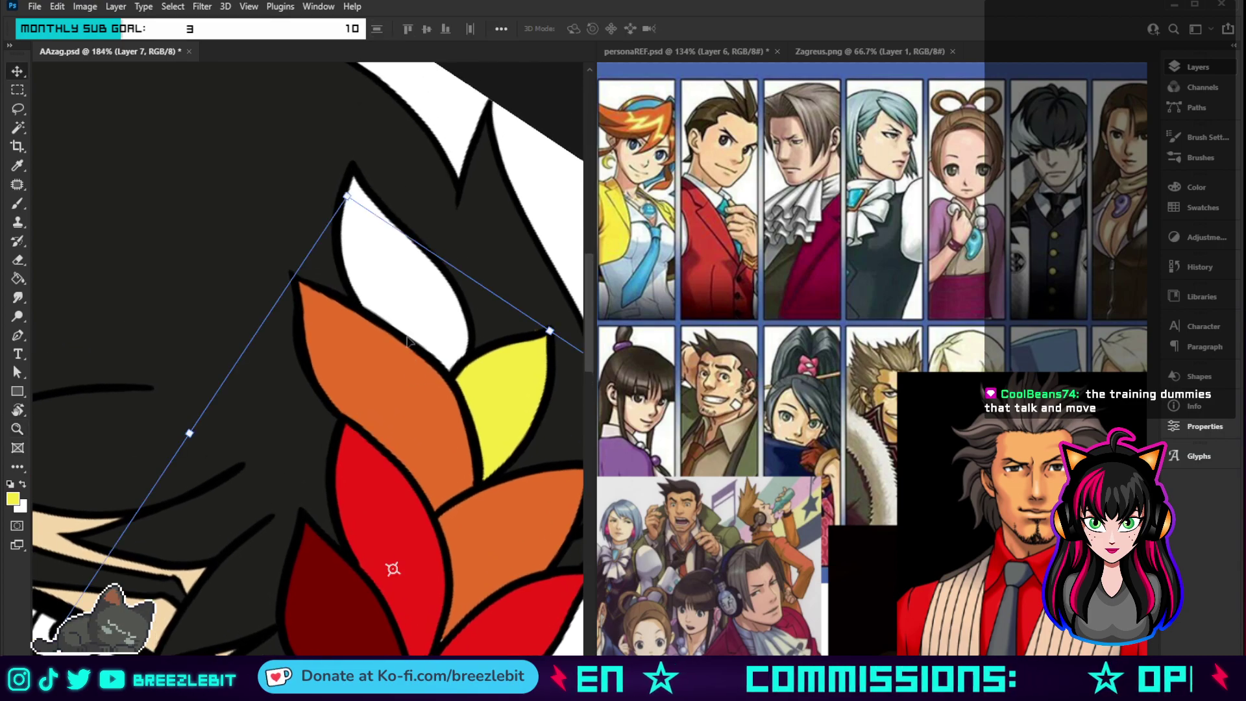
key(b)
mouse_move(437, 284)
mouse_down()
mouse_move(455, 321)
mouse_move(446, 292)
mouse_move(372, 227)
mouse_move(354, 188)
mouse_move(367, 293)
mouse_up()
mouse_move(375, 299)
mouse_down()
mouse_move(460, 373)
mouse_move(419, 284)
mouse_move(386, 270)
mouse_move(424, 308)
mouse_up()
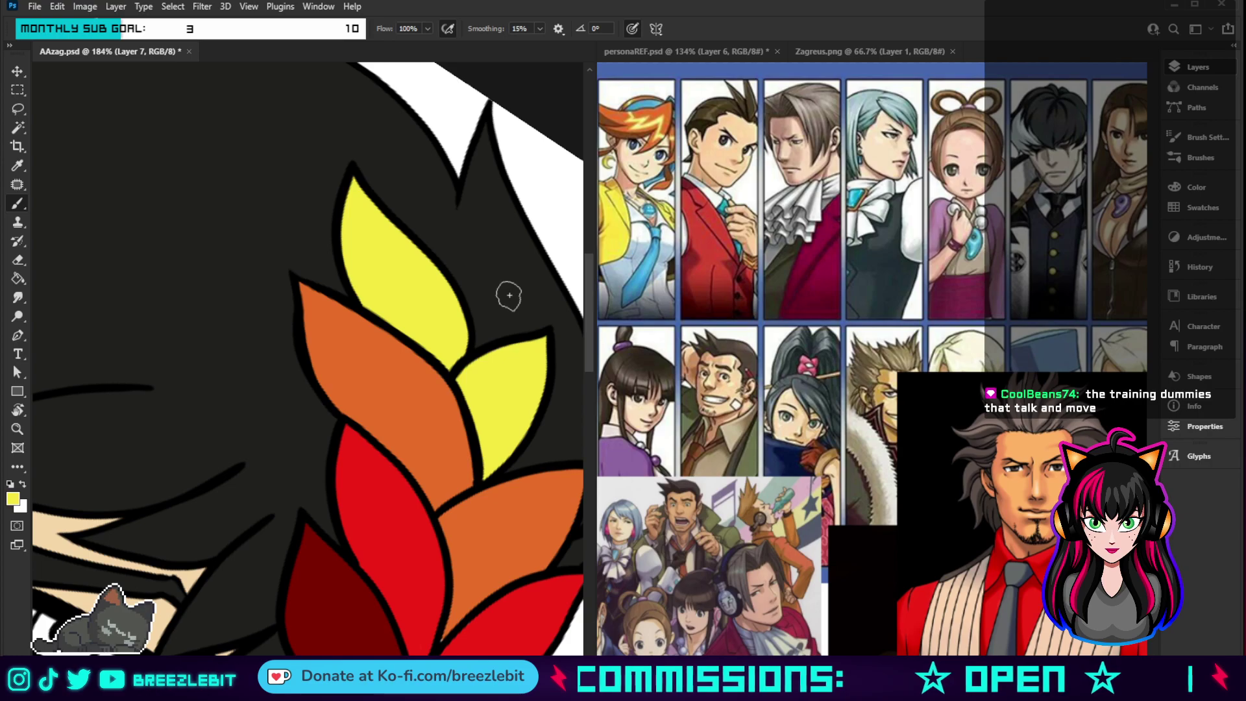
key(z)
drag(481, 356, 405, 388)
key(Escape)
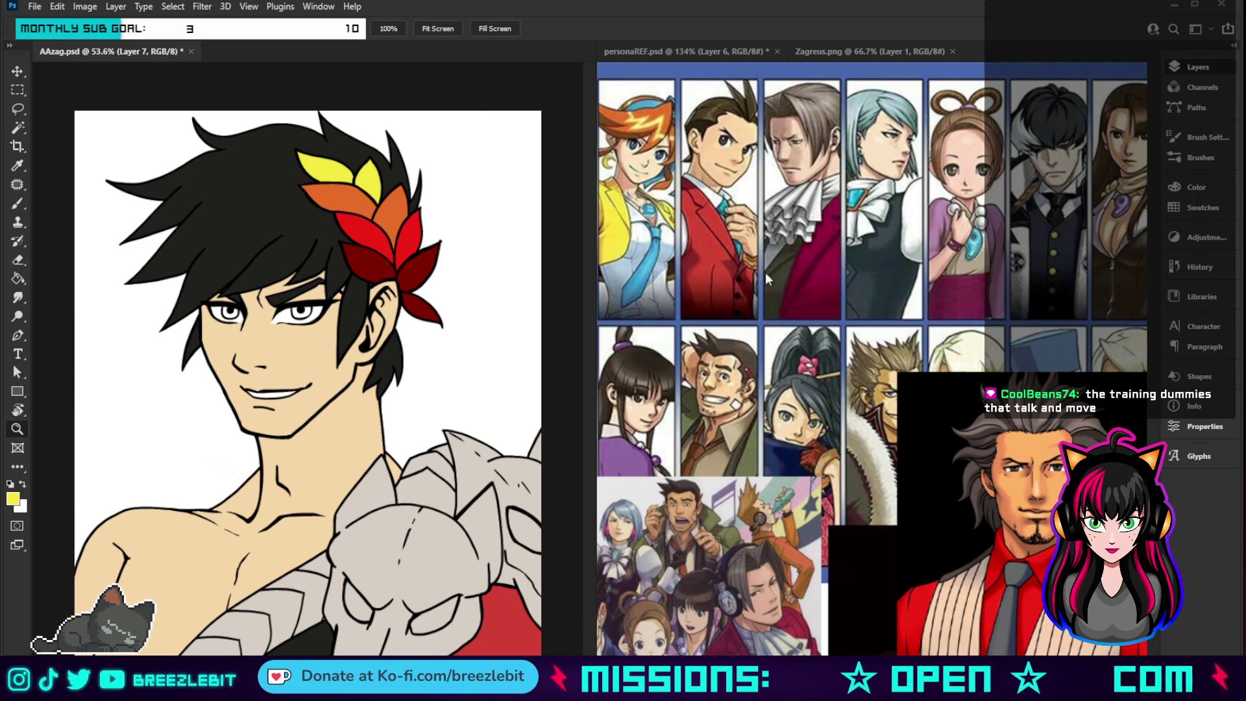
- Paste the close-up of the dark-haired girl with the key hairpin into personaREF.psd as a new layer
click(777, 325)
drag(858, 335, 837, 334)
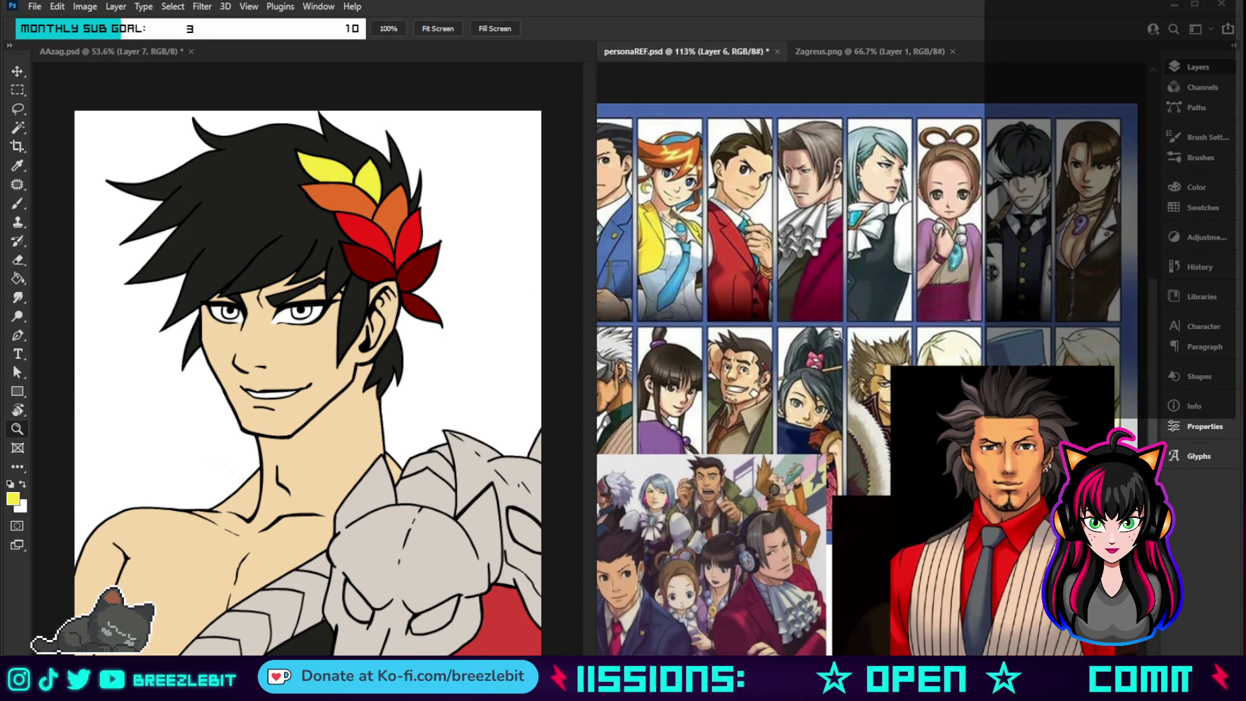
drag(691, 360, 653, 401)
mouse_move(799, 479)
mouse_down()
mouse_move(841, 479)
mouse_move(797, 484)
mouse_up()
drag(831, 443, 660, 446)
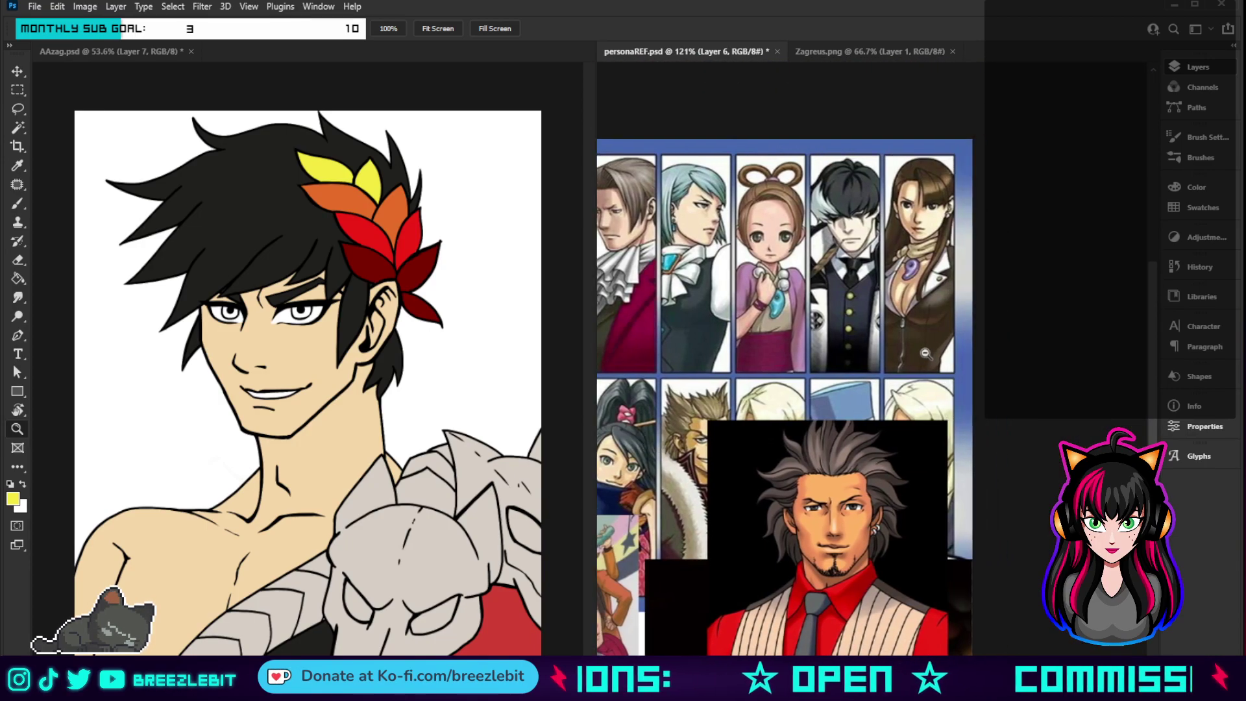
click(996, 152)
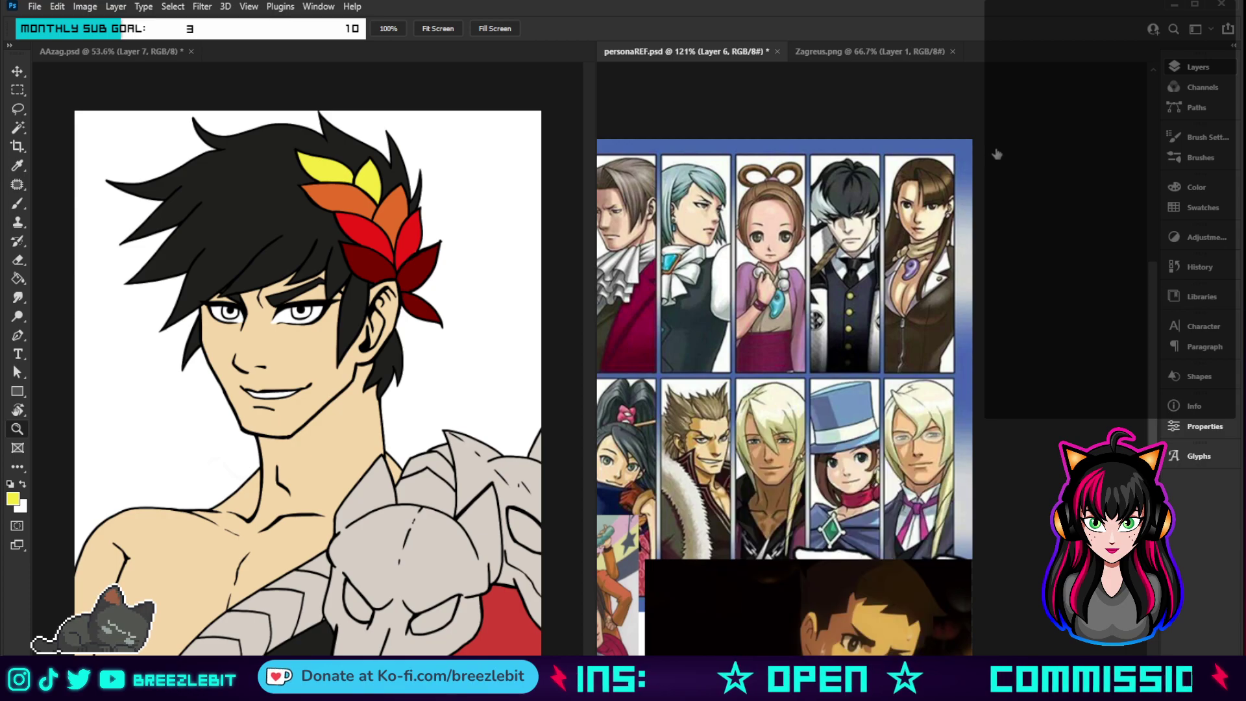
key(ctrl+shift+z)
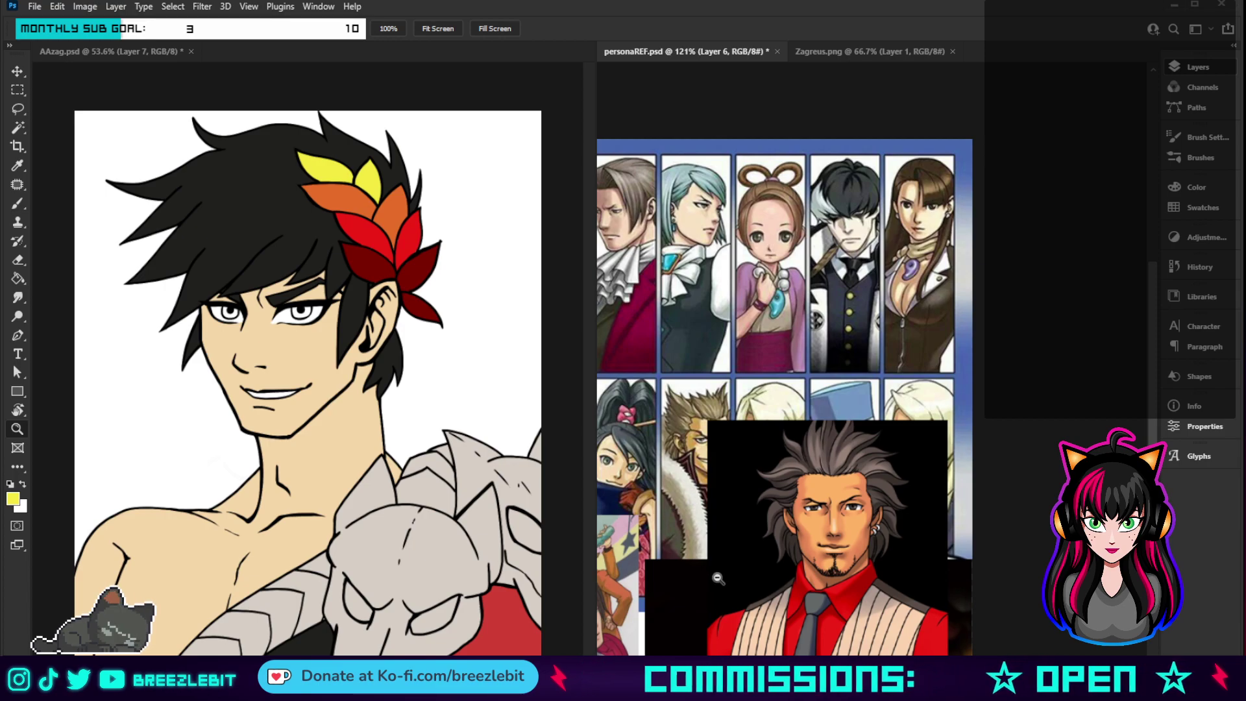
key(ctrl+v)
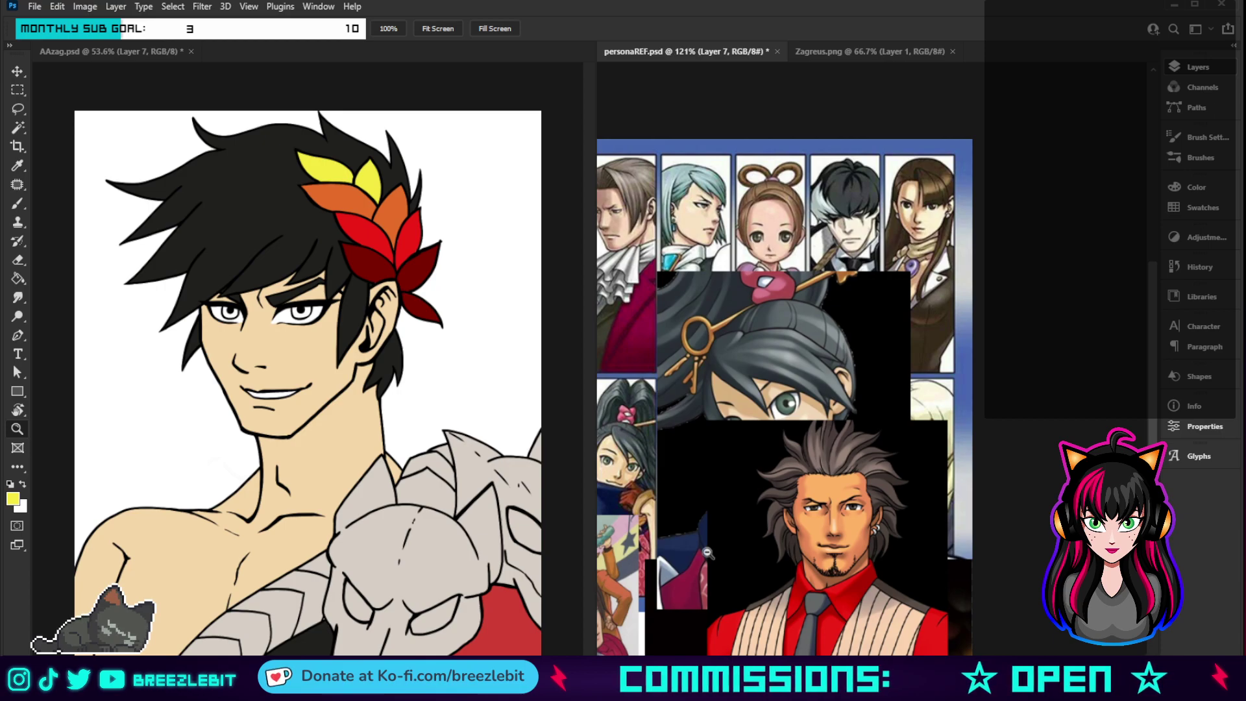
- Sample the grey-green of the pasted girl's iris, add a new layer in AAzag.psd, and fill the iris nearer the visible ear with it
key(i)
drag(782, 403, 789, 400)
key(z)
drag(323, 300, 418, 397)
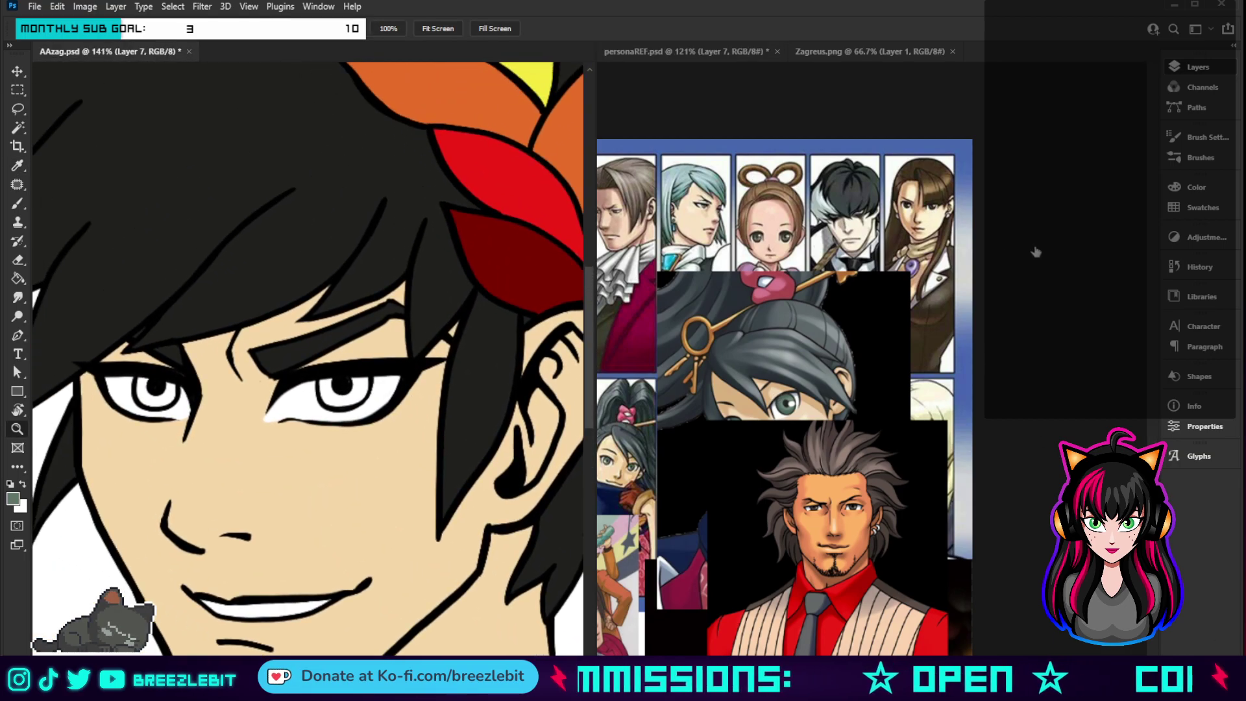
click(1074, 362)
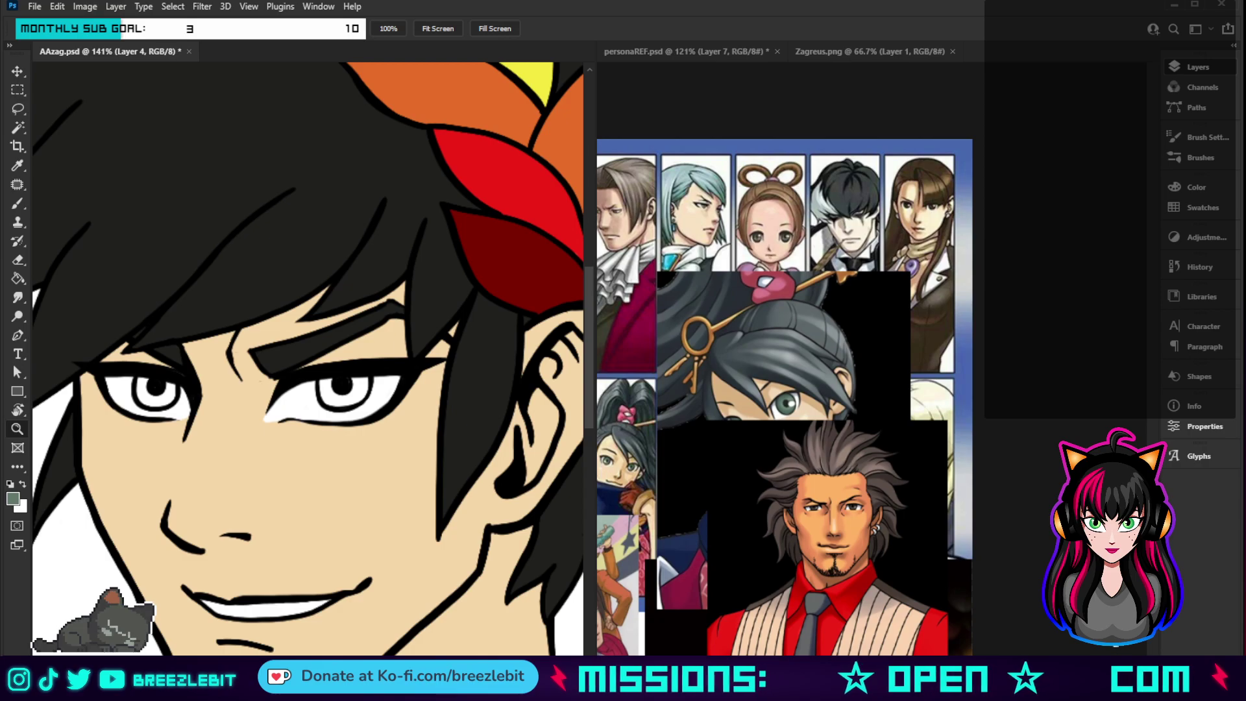
key(b)
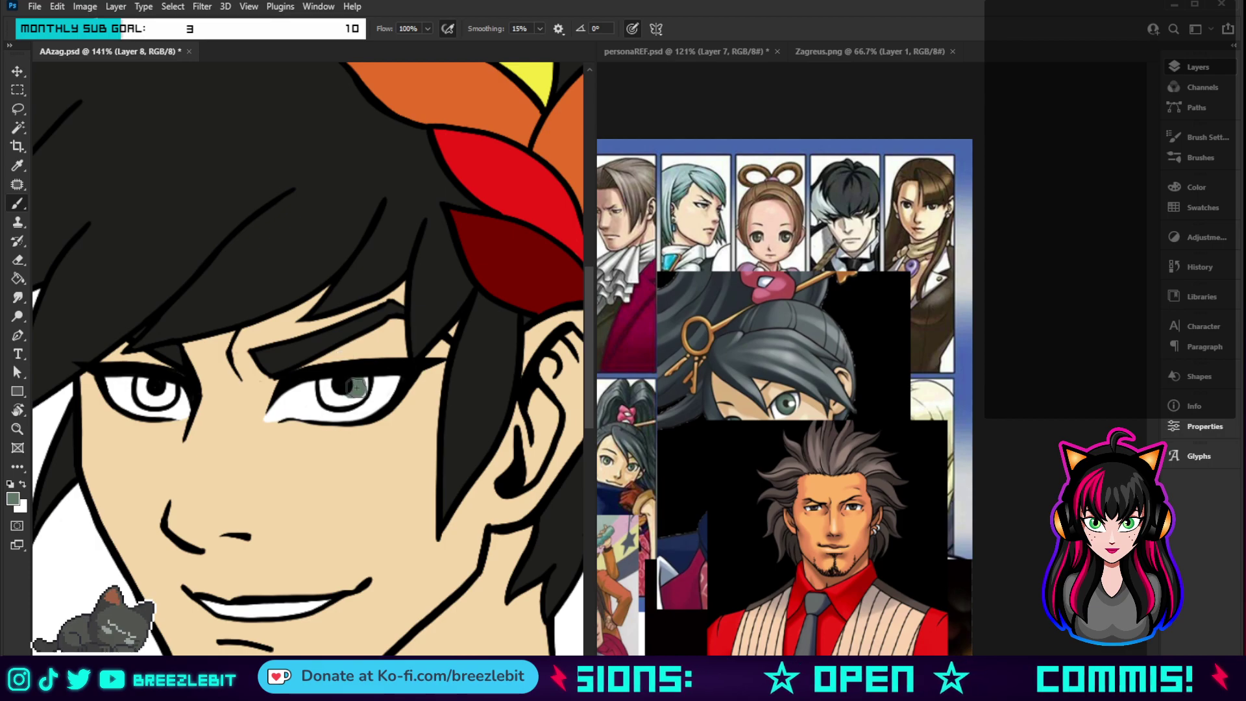
drag(357, 389, 332, 392)
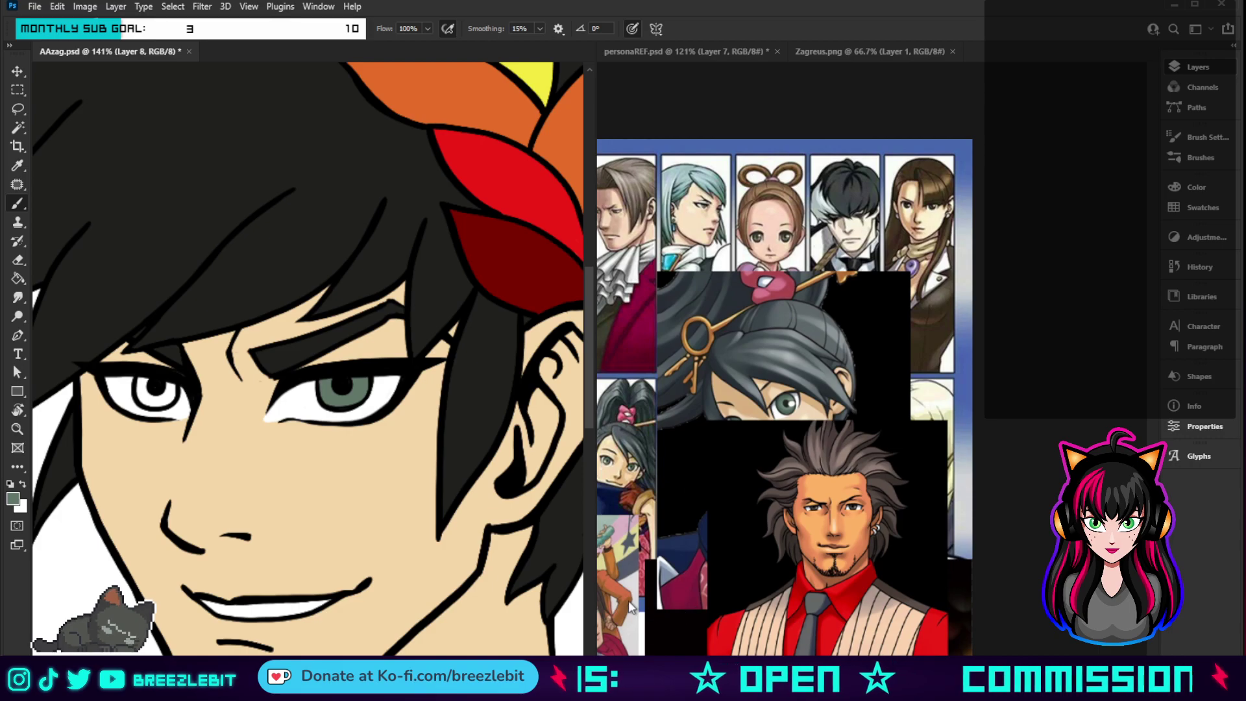
key(z)
drag(459, 578, 389, 577)
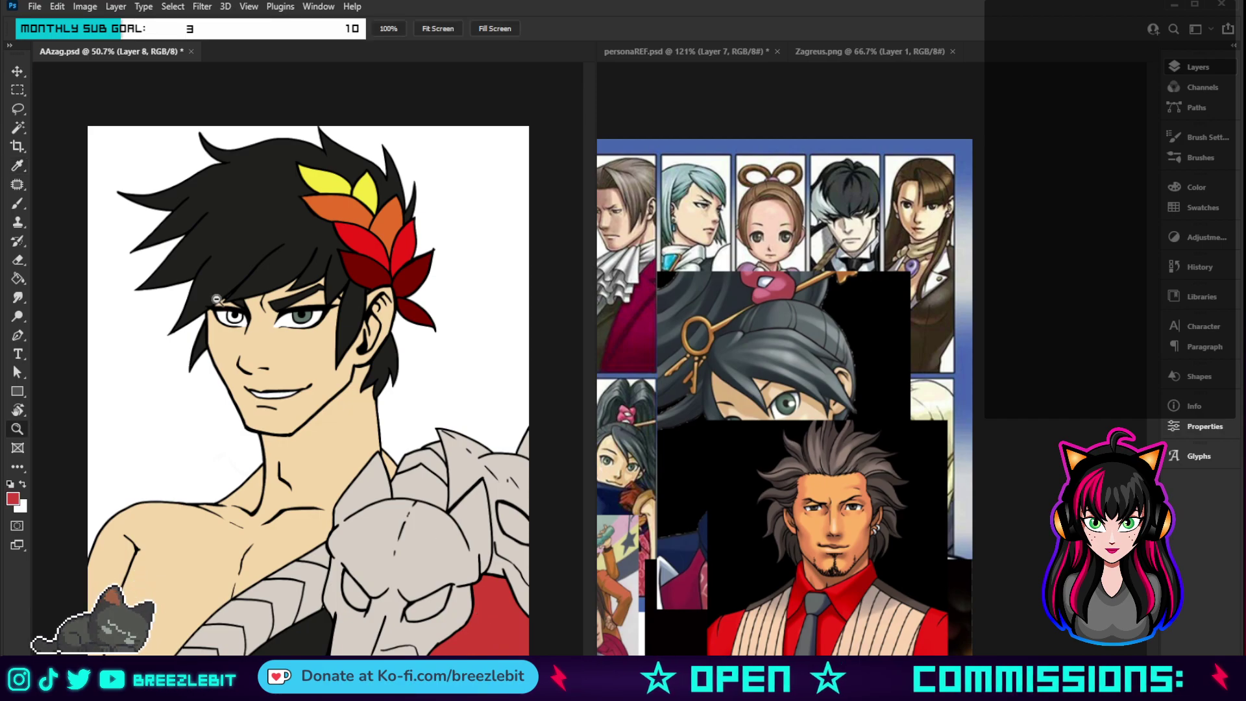
- Paint the iris of the eye farther from the visible ear red
drag(246, 322, 335, 354)
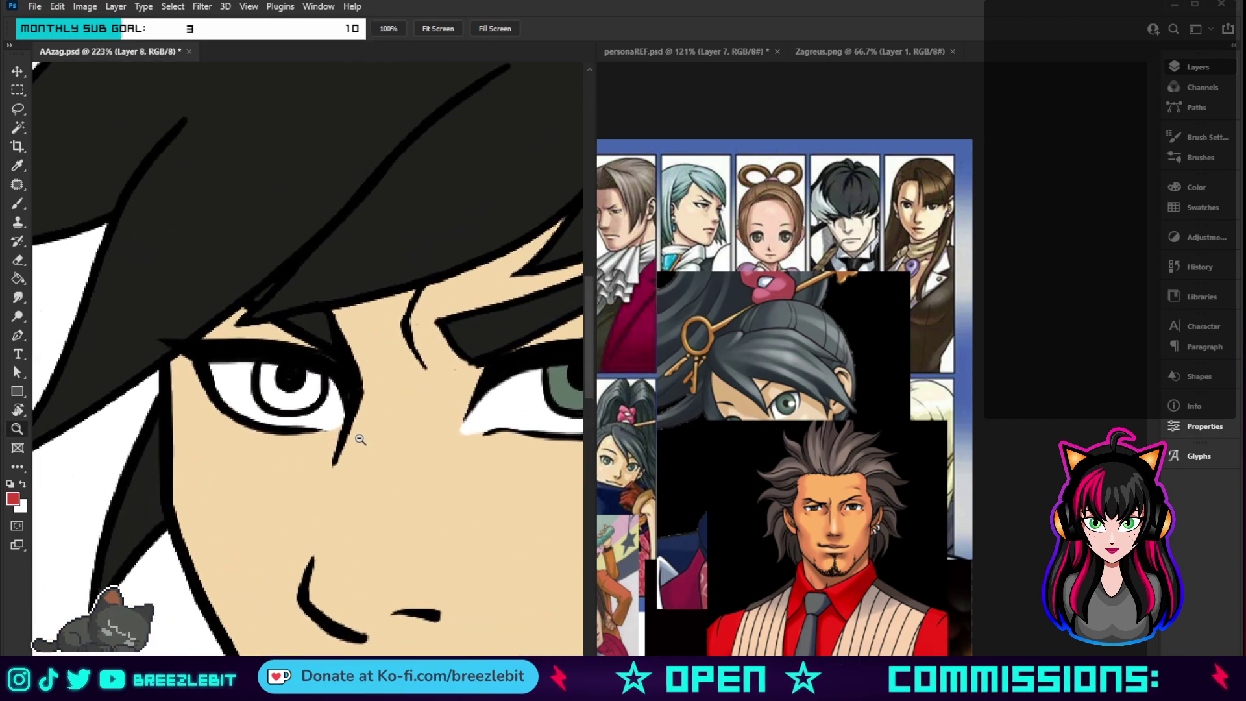
key(b)
mouse_move(305, 357)
mouse_down()
mouse_move(275, 376)
mouse_move(282, 393)
mouse_up()
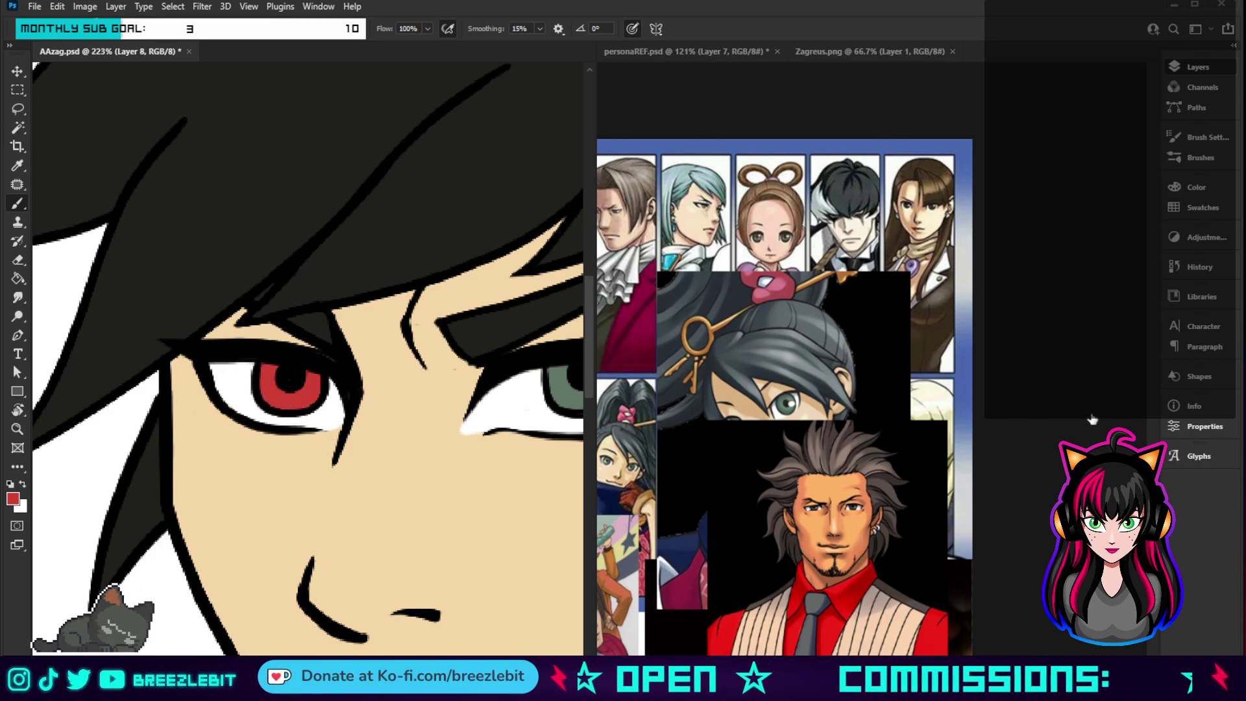
- Add a new layer, paint the inner corner of the grey-green eye white, and sample the skin tone for tidying its edge
click(1070, 380)
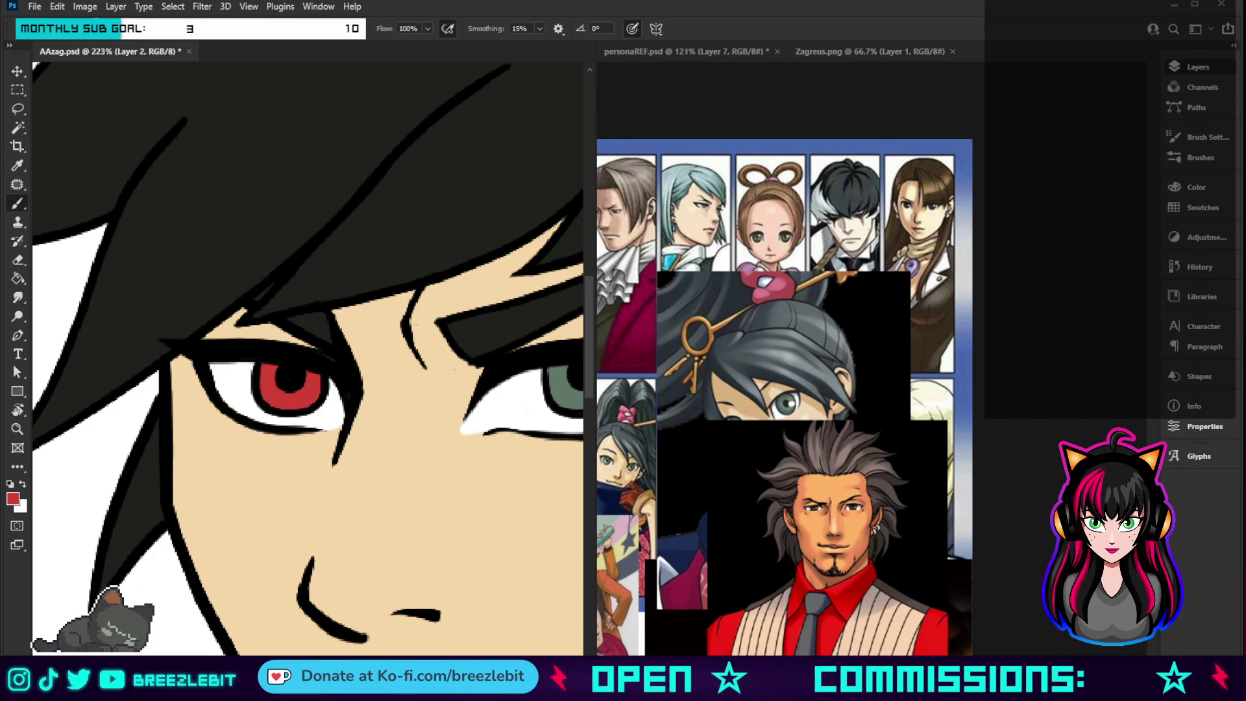
key(ctrl+shift+alt+n)
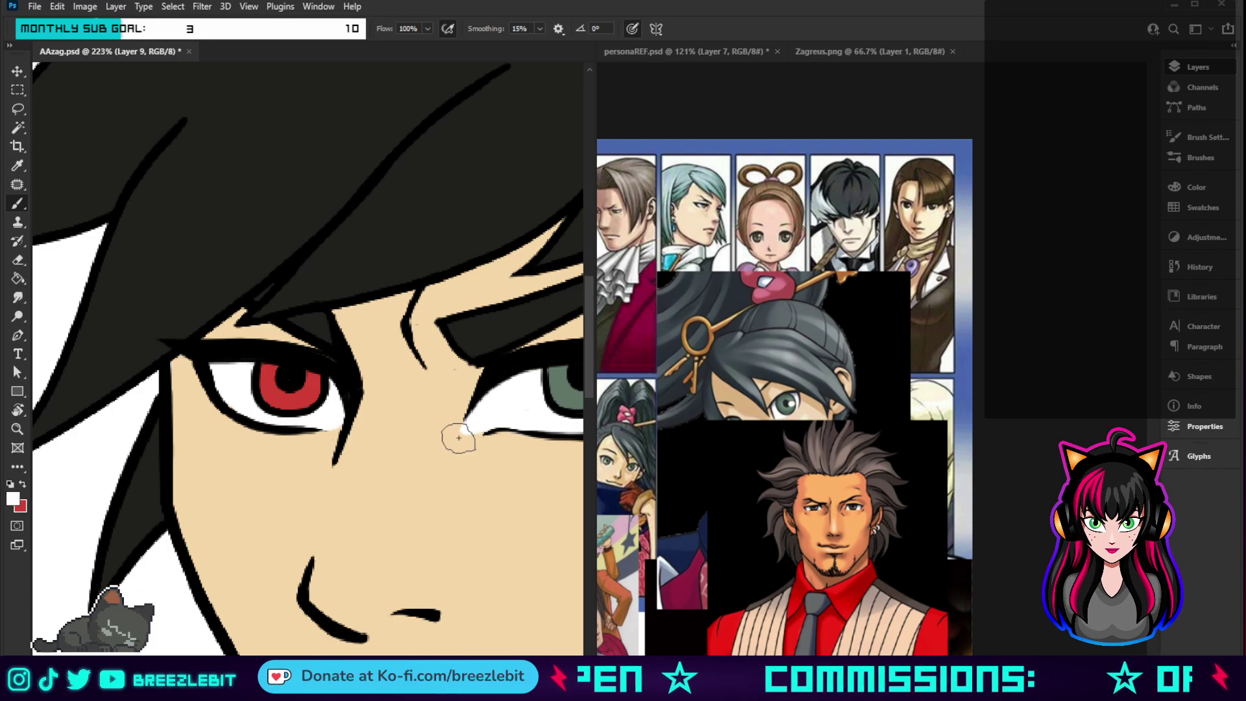
key(z)
drag(493, 415, 326, 435)
drag(407, 443, 453, 451)
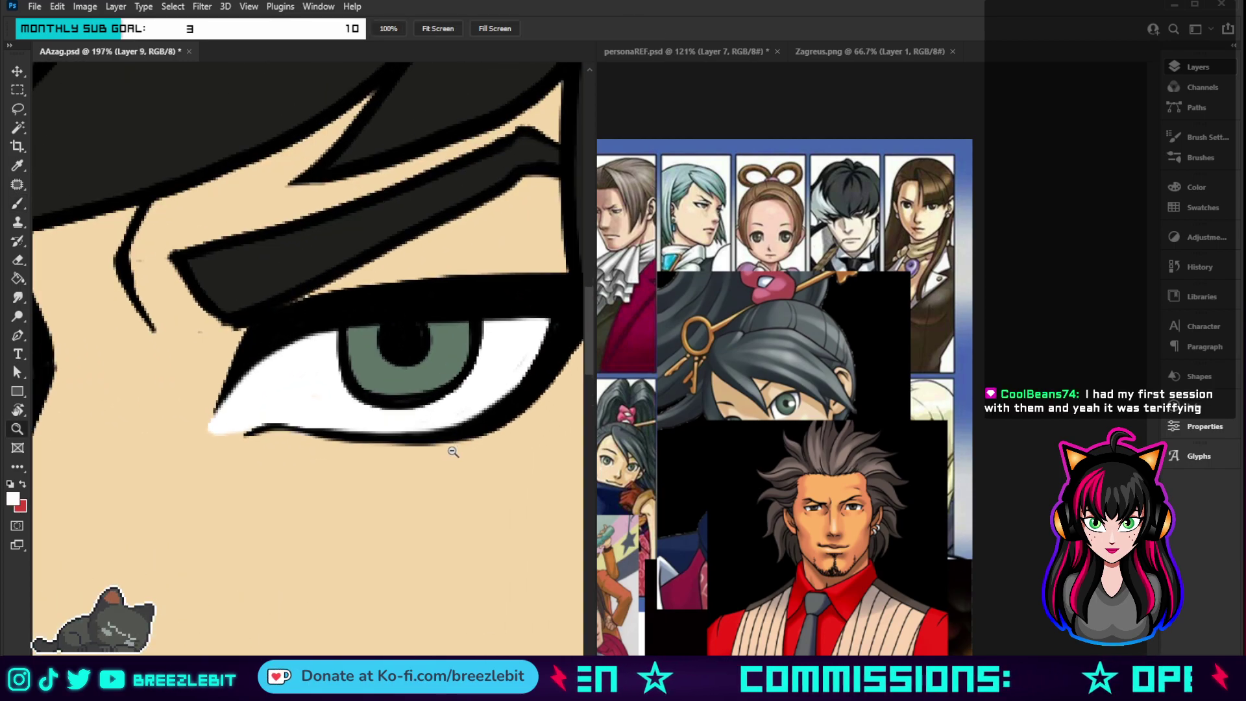
scroll(448, 452, down, 2)
key(b)
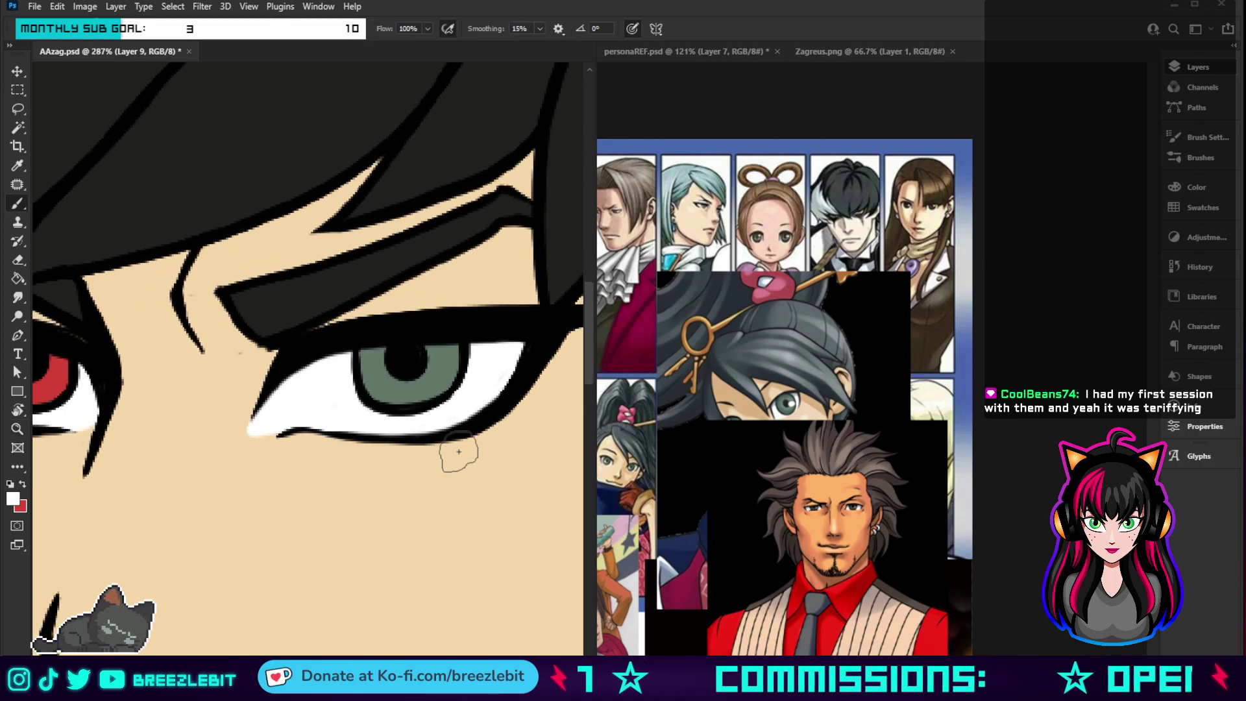
drag(265, 418, 292, 398)
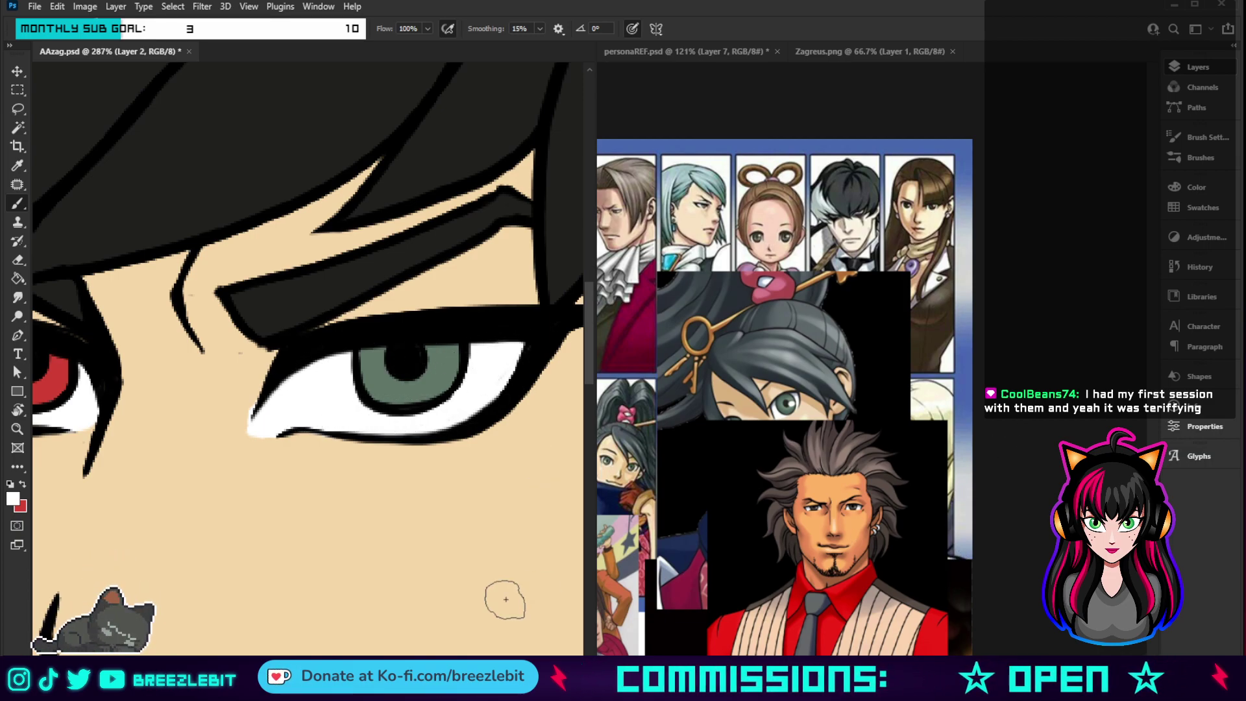
key(i)
key(b)
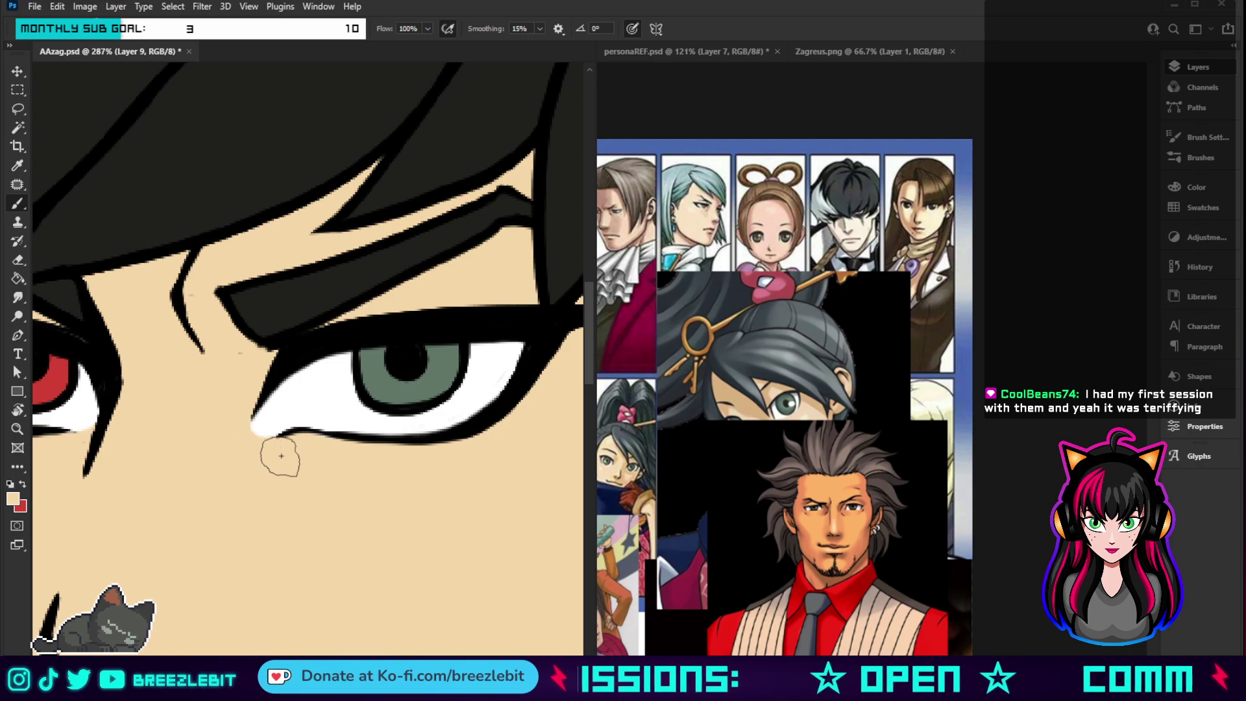
- Sample the near-black of the hair and paint over the white around the red iris with it
drag(244, 511, 442, 551)
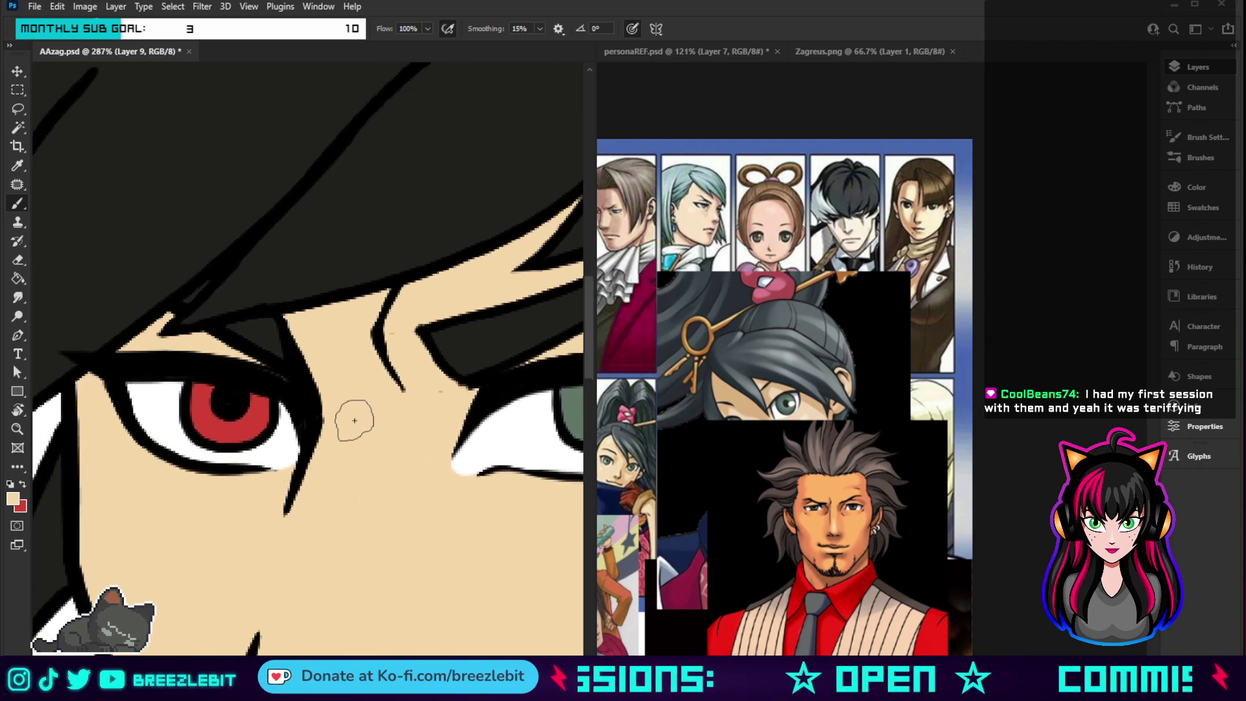
key(i)
key(b)
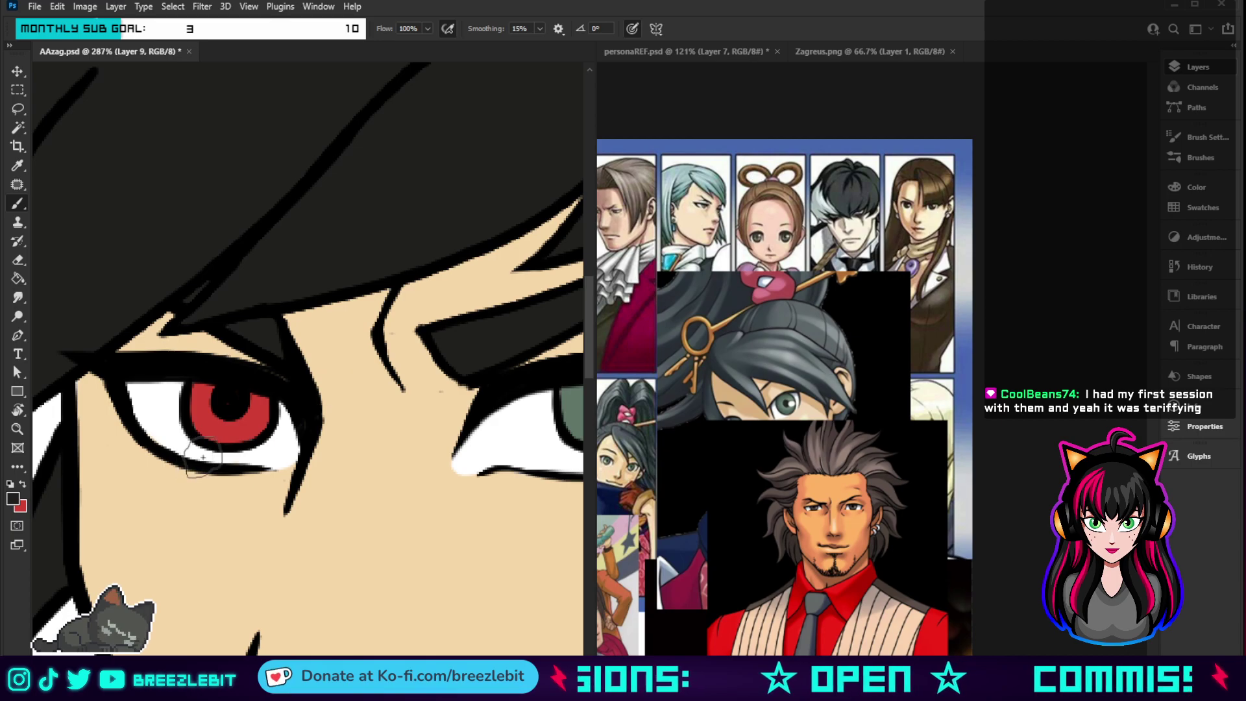
mouse_move(275, 414)
mouse_down()
mouse_move(274, 454)
mouse_move(172, 440)
mouse_move(139, 388)
mouse_move(202, 406)
mouse_move(210, 432)
mouse_up()
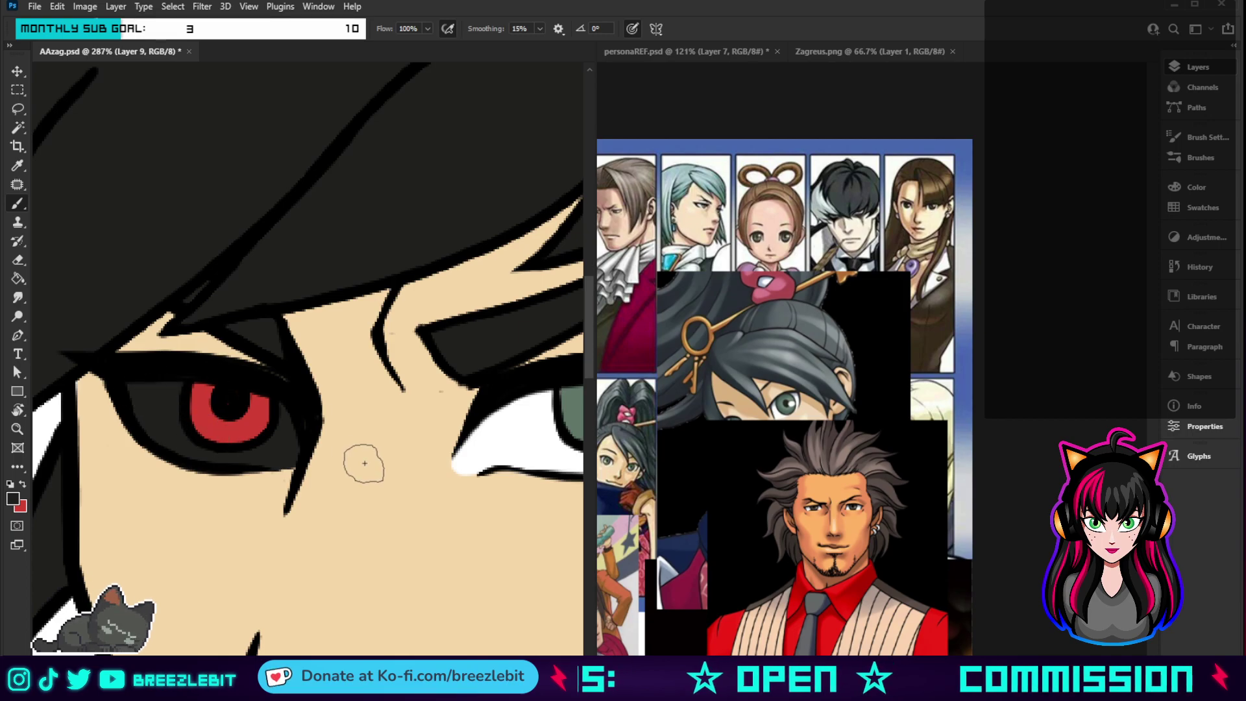
- Paste the portrait of the grinning man with the fur collar into personaREF.psd and touch up the teeth in AAzag.psd with white
key(z)
drag(440, 454, 312, 537)
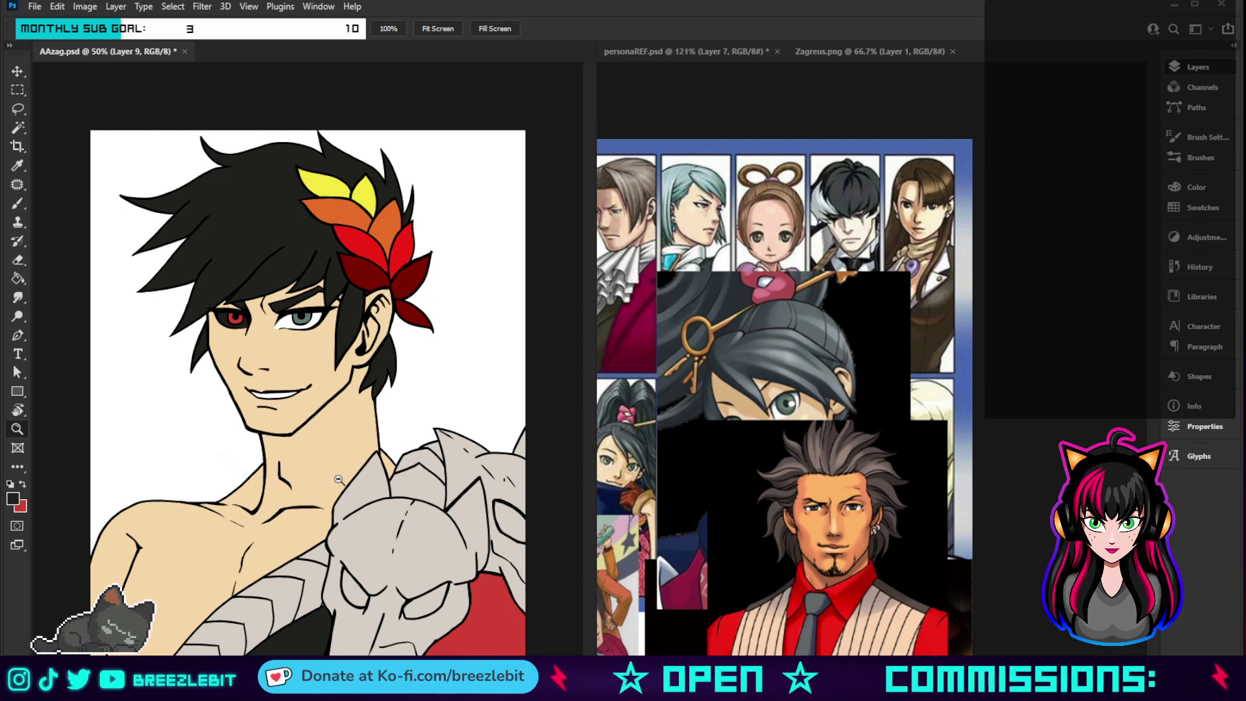
drag(338, 479, 409, 514)
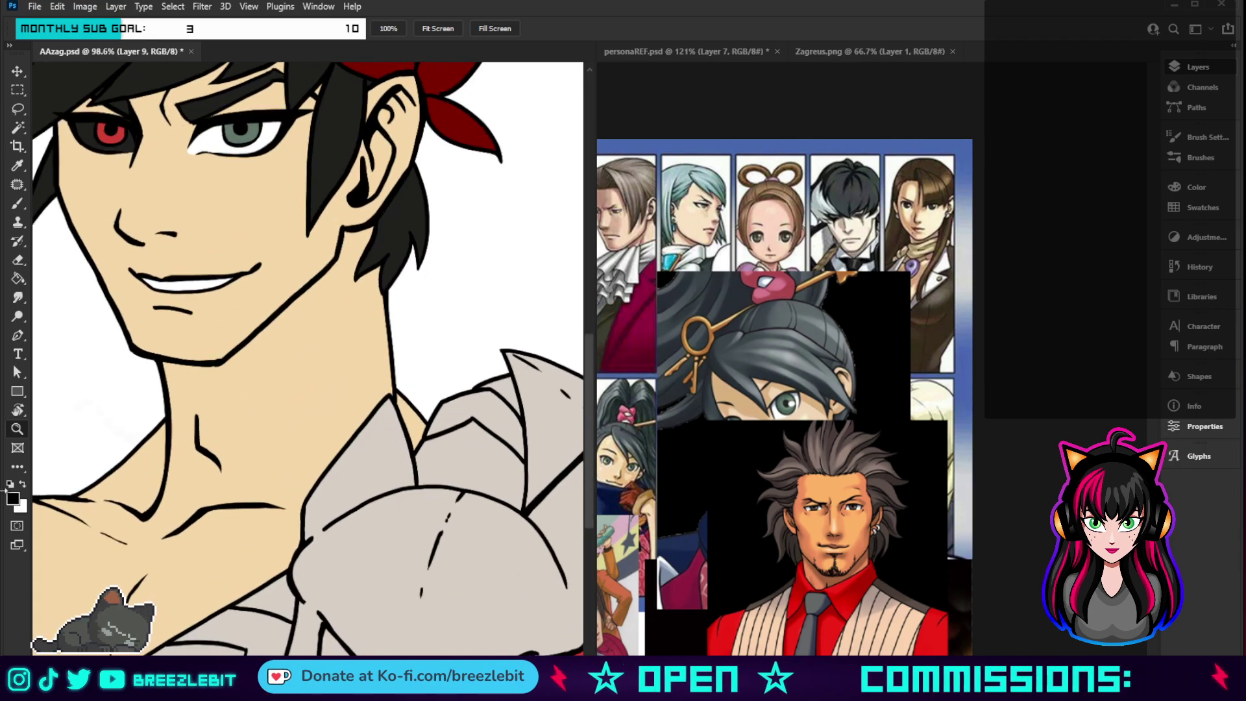
mouse_move(207, 279)
mouse_down()
mouse_move(237, 320)
mouse_move(342, 403)
mouse_move(376, 479)
mouse_up()
key(b)
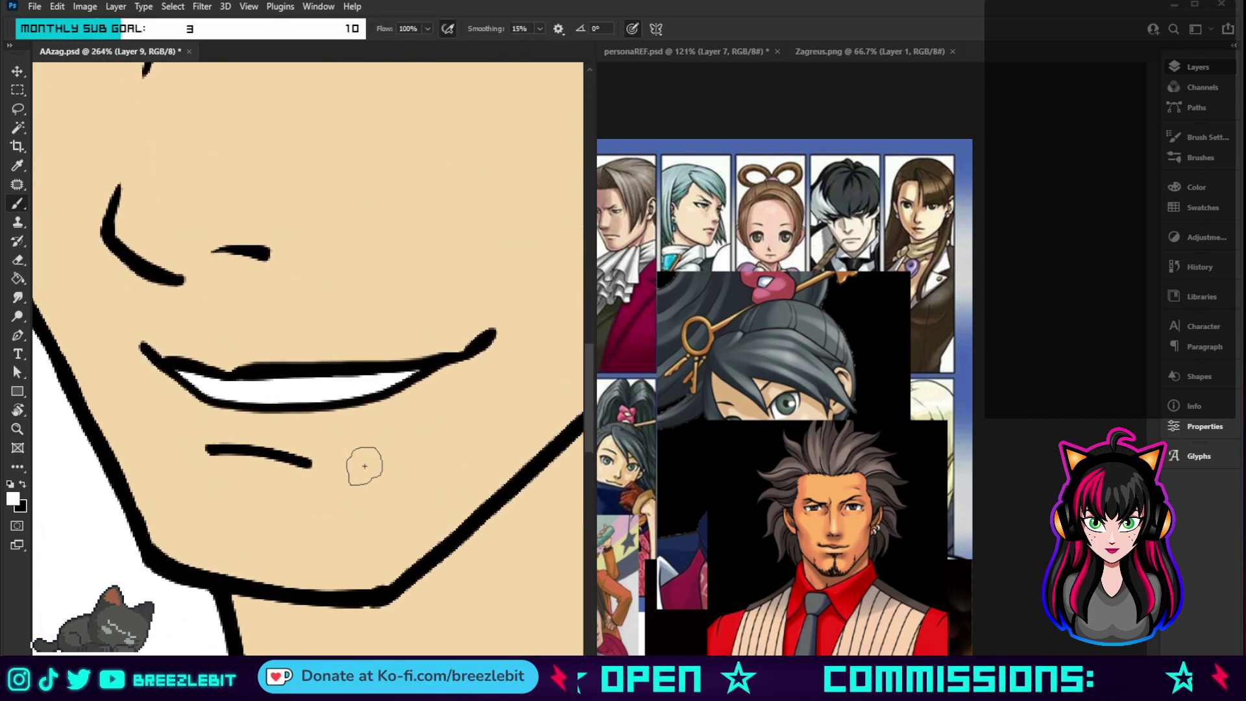
click(768, 409)
drag(695, 506, 868, 466)
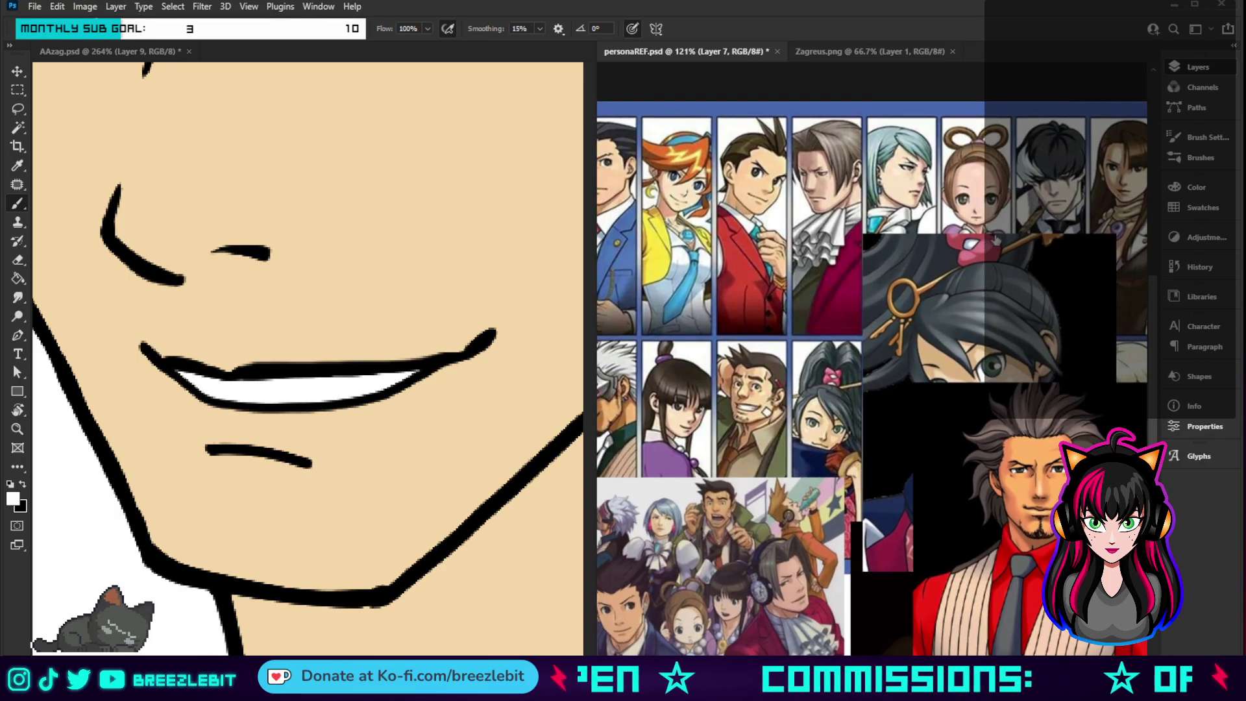
key(ctrl+v)
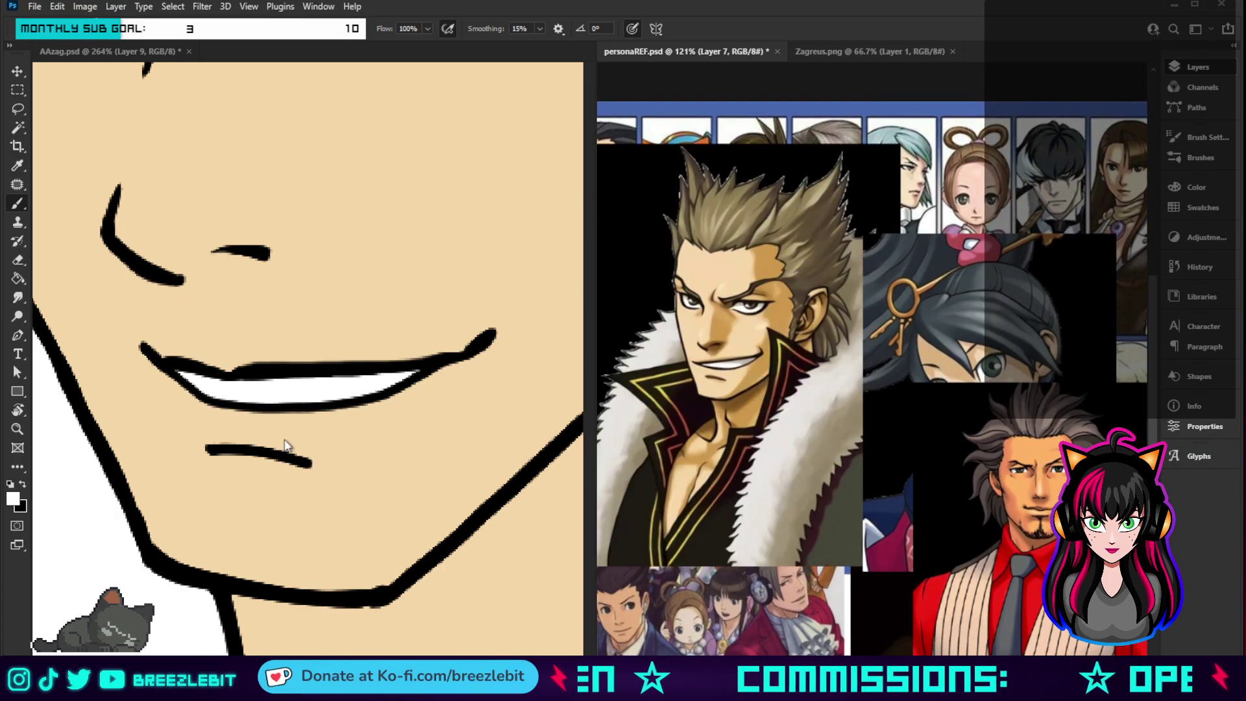
click(214, 399)
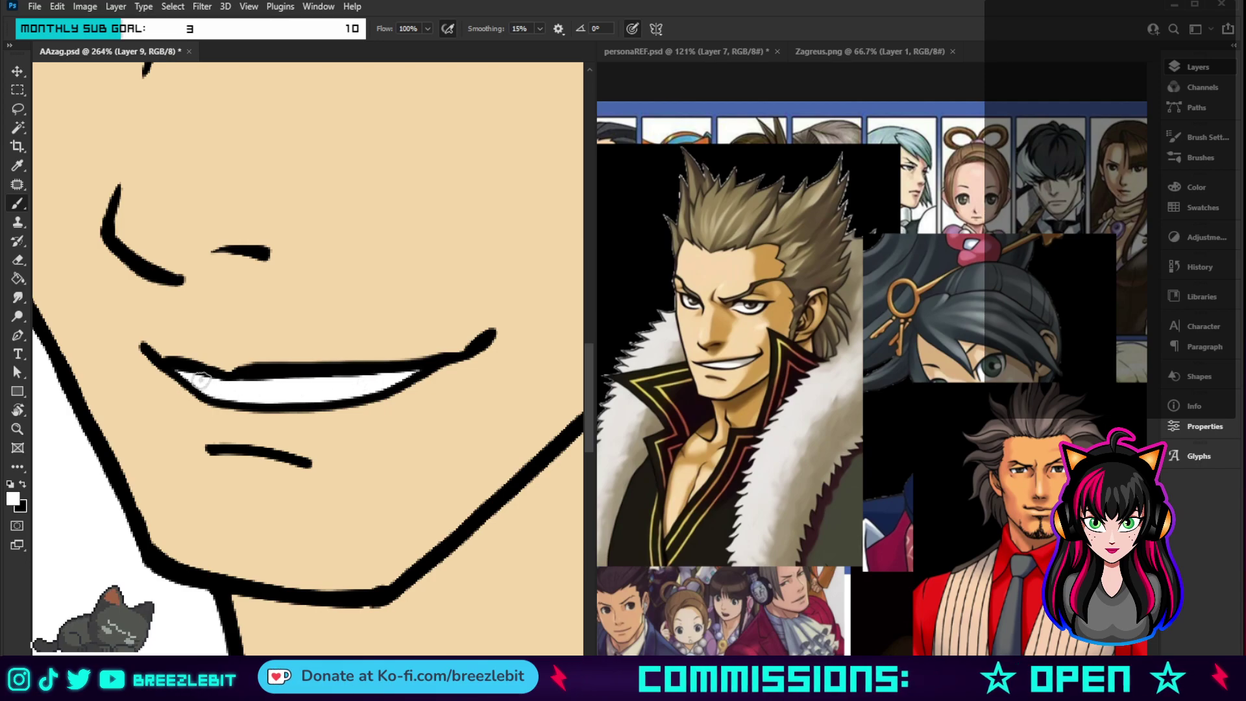
- Add a new layer and fill both eye sockets of the front skull with black
key(z)
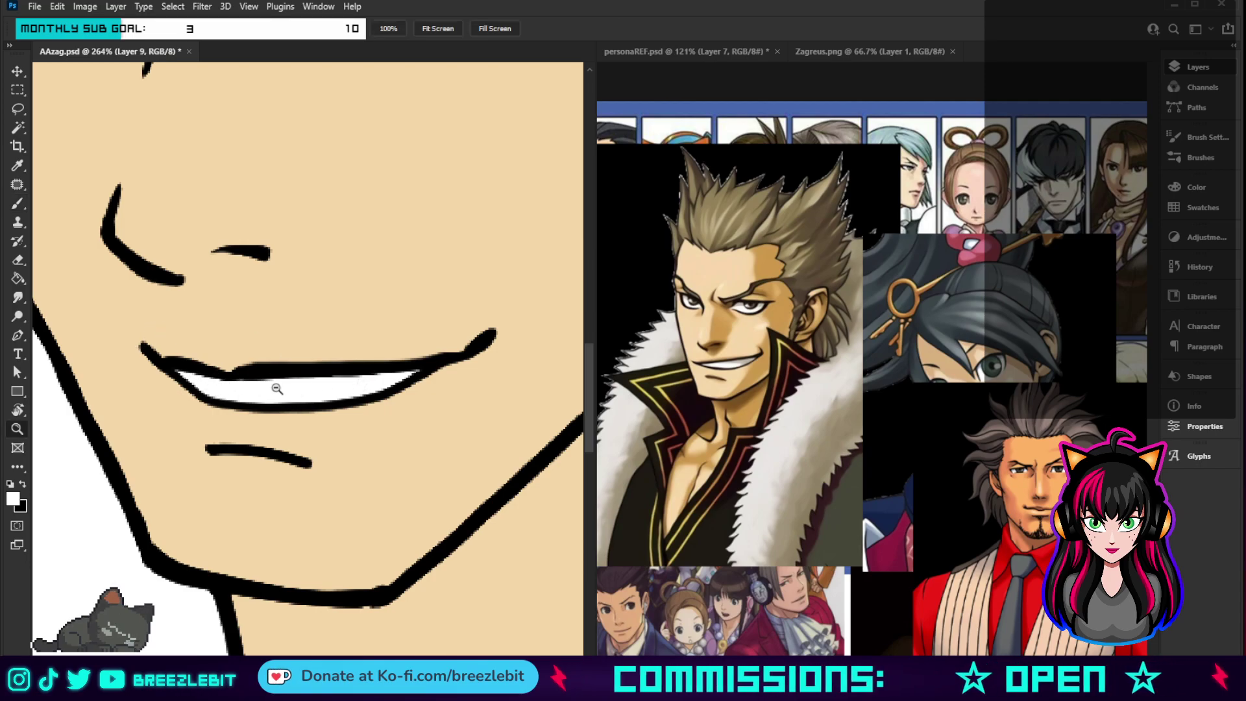
drag(278, 390, 178, 467)
click(441, 640)
drag(441, 640, 344, 578)
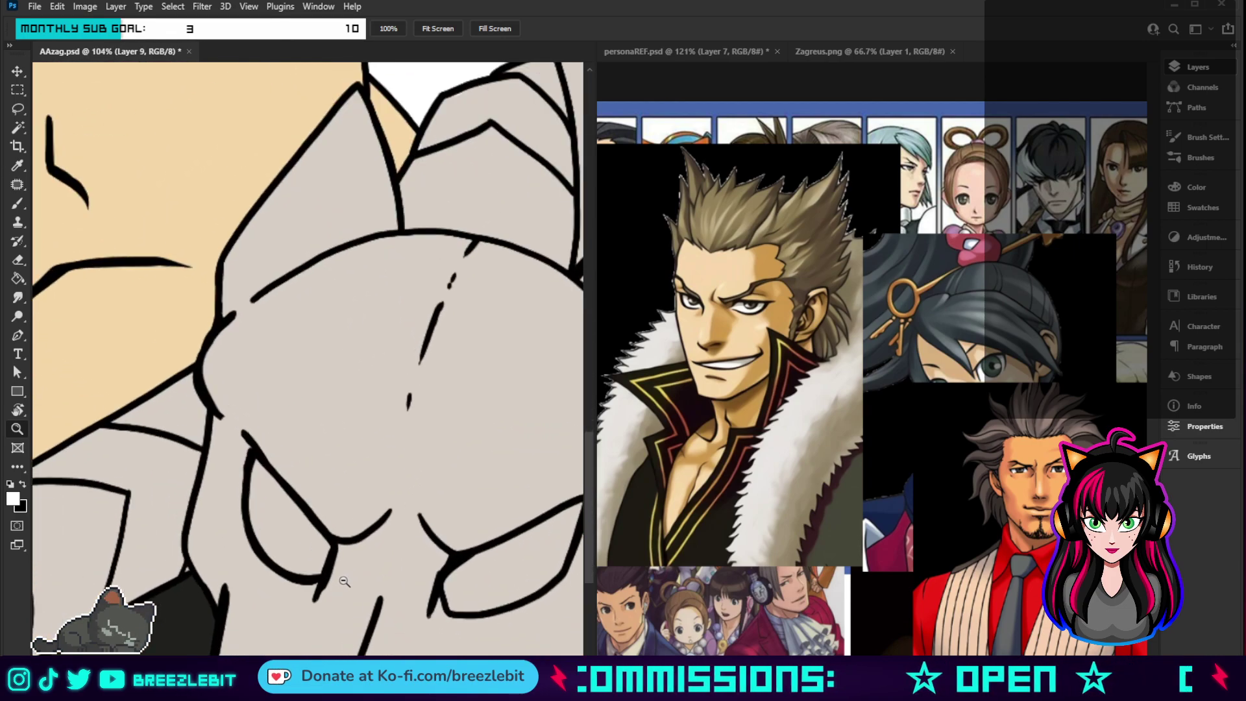
key(x)
key(b)
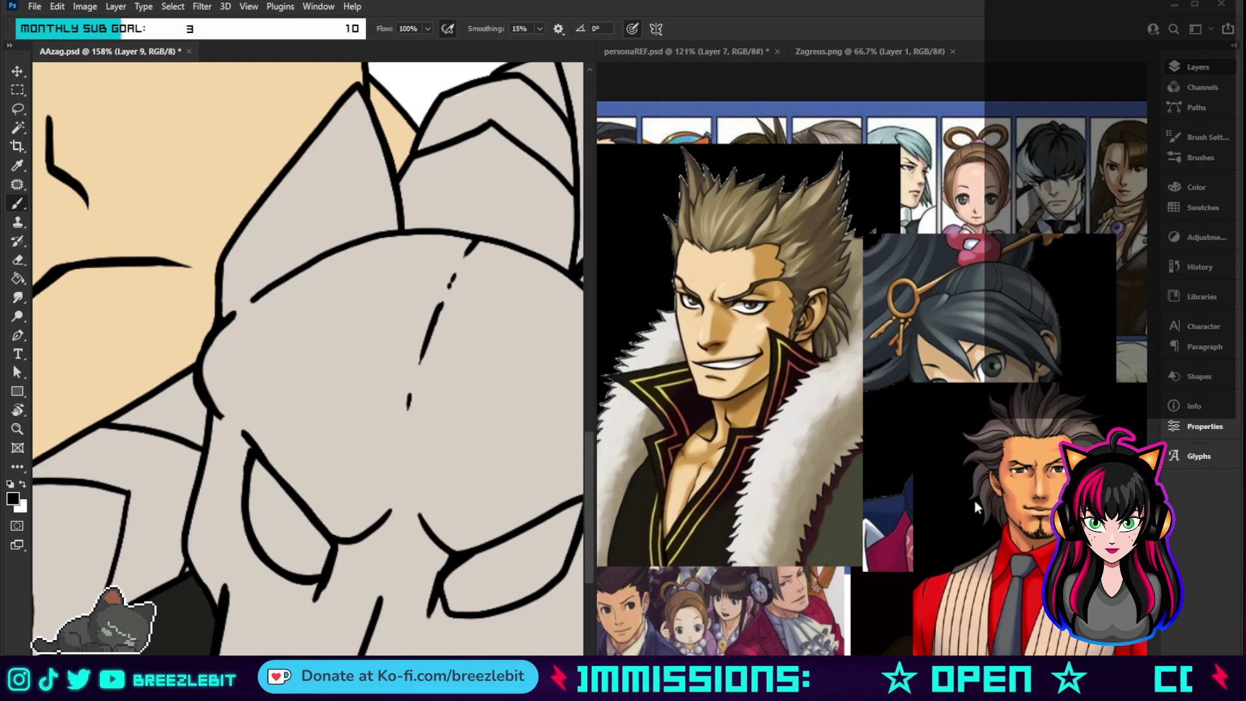
click(1101, 258)
click(1101, 259)
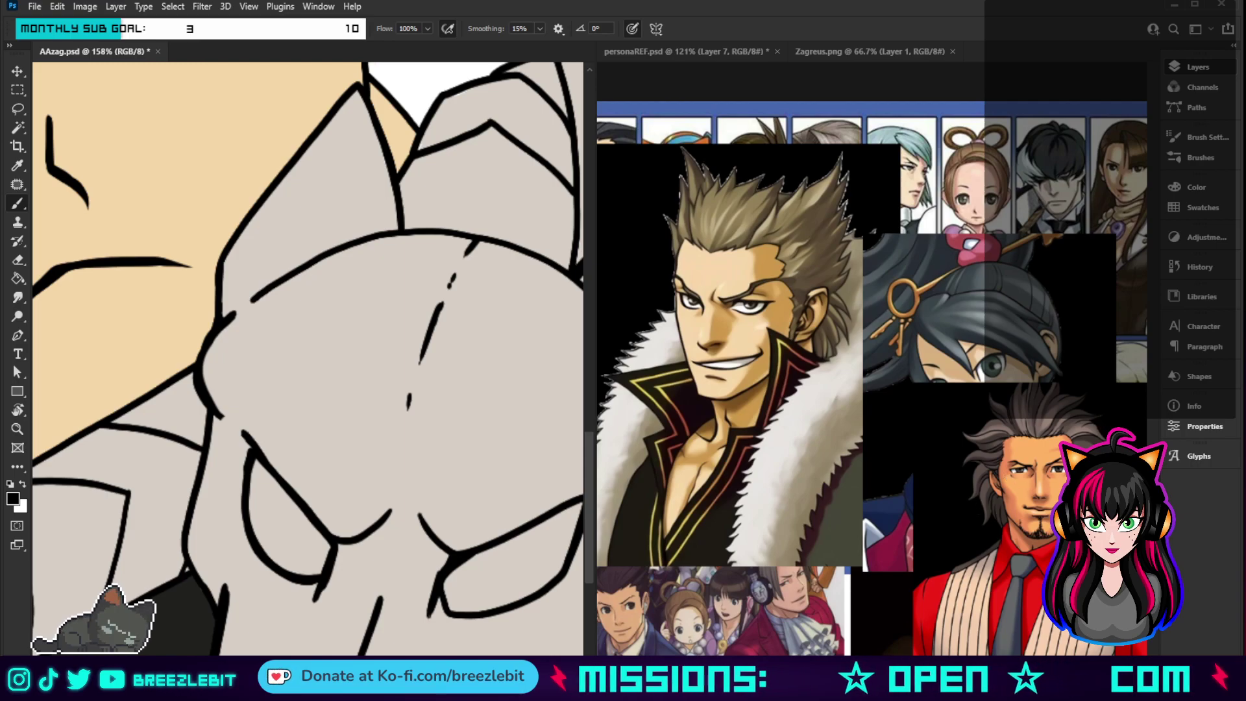
click(1071, 251)
click(1020, 597)
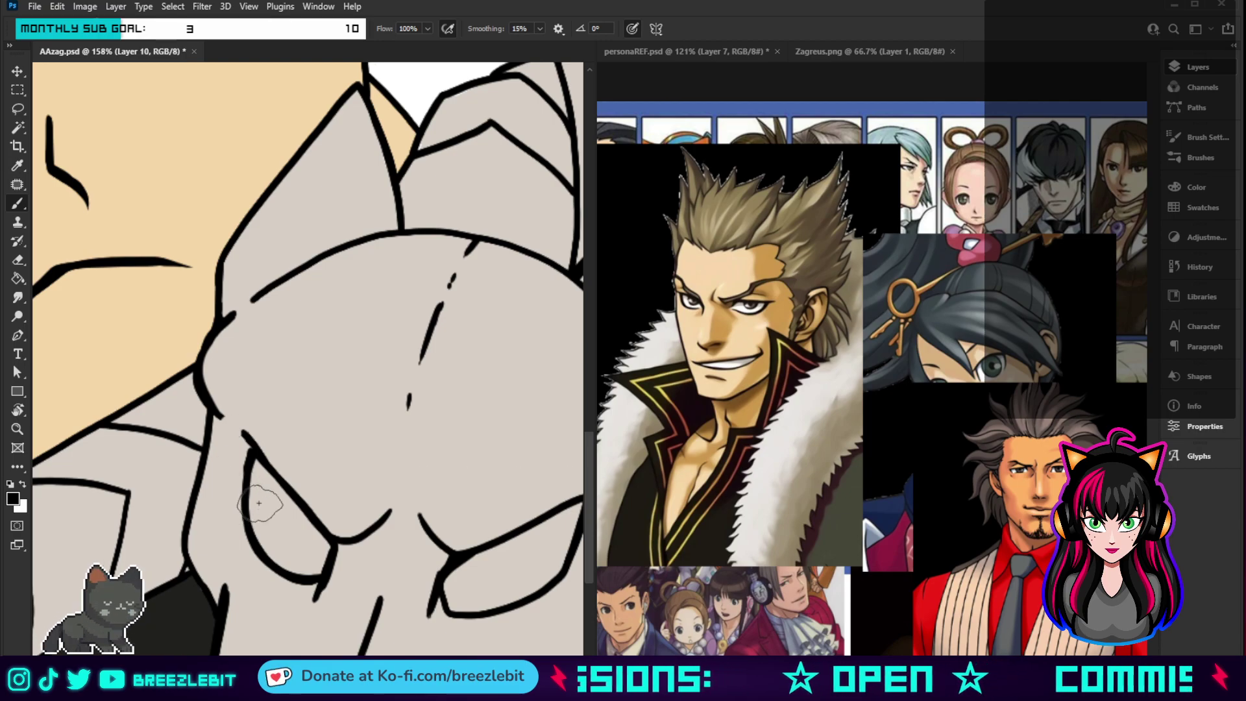
mouse_move(253, 497)
mouse_down()
mouse_move(312, 549)
mouse_move(302, 562)
mouse_move(276, 545)
mouse_move(295, 552)
mouse_move(305, 531)
mouse_move(257, 510)
mouse_move(287, 508)
mouse_move(258, 466)
mouse_move(256, 493)
mouse_move(256, 480)
mouse_up()
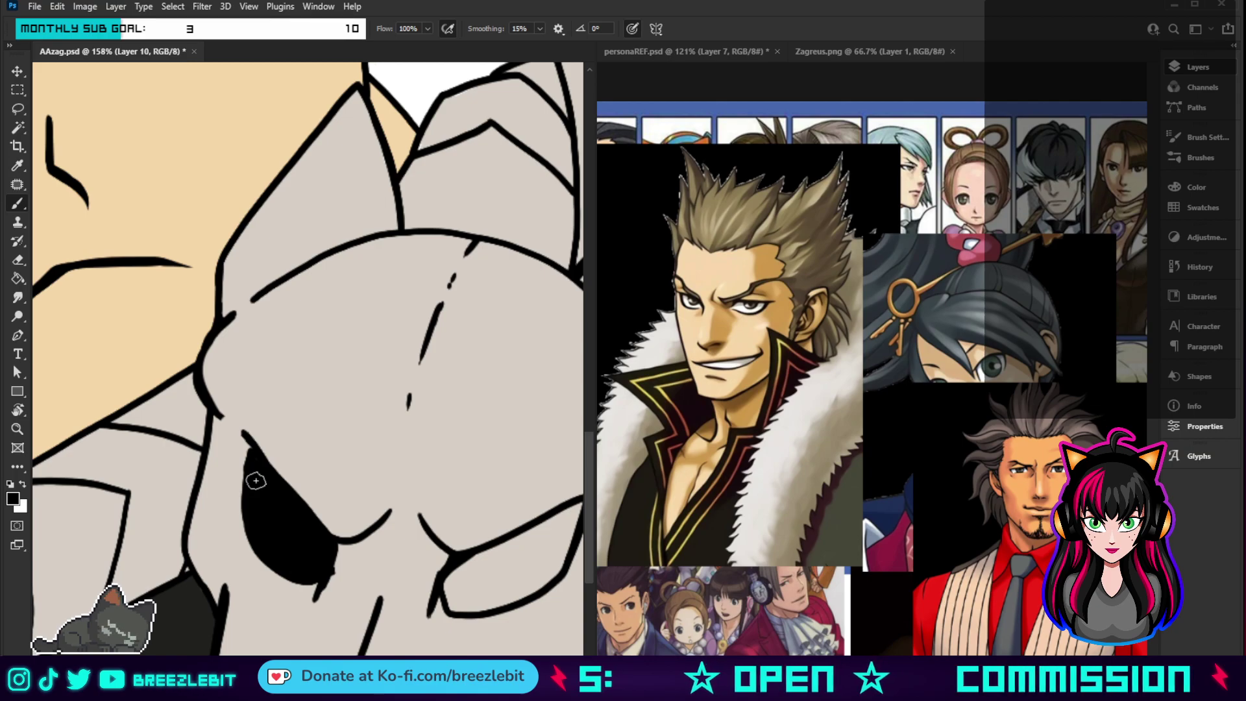
drag(384, 462, 243, 370)
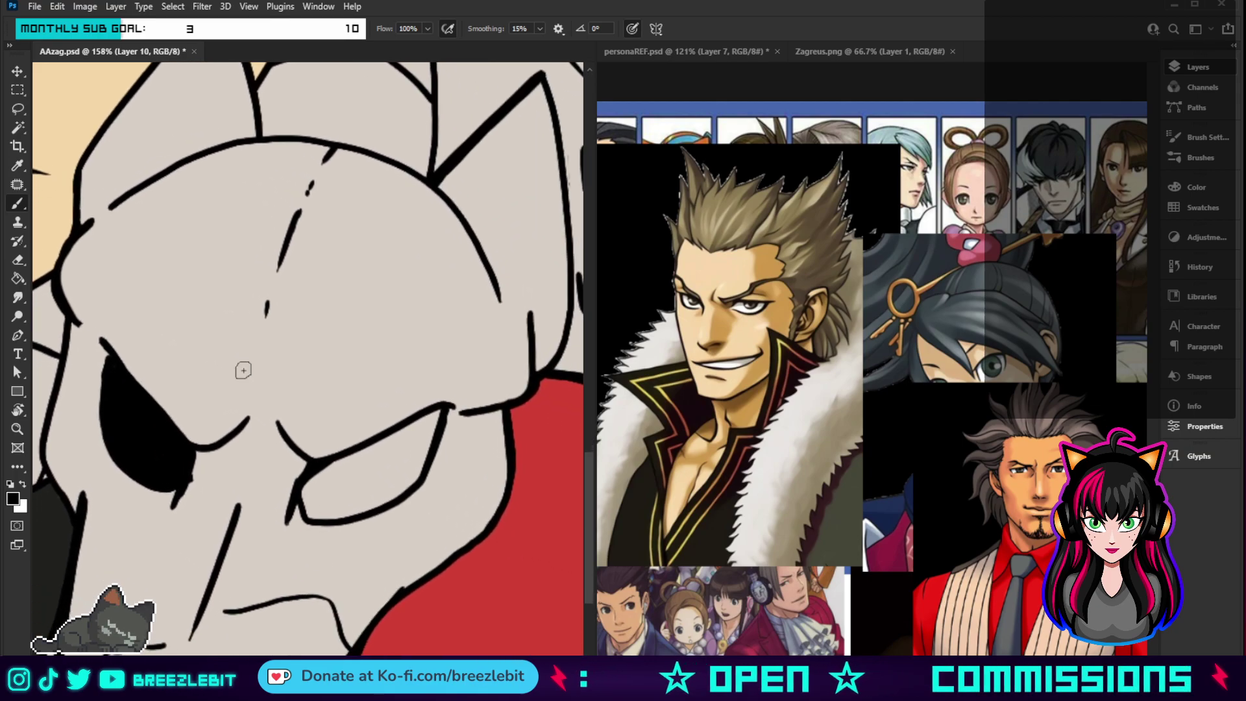
mouse_move(440, 410)
mouse_down()
mouse_move(399, 488)
mouse_move(325, 511)
mouse_move(341, 511)
mouse_move(310, 507)
mouse_move(327, 473)
mouse_move(438, 414)
mouse_move(394, 479)
mouse_move(396, 461)
mouse_move(340, 505)
mouse_move(322, 486)
mouse_up()
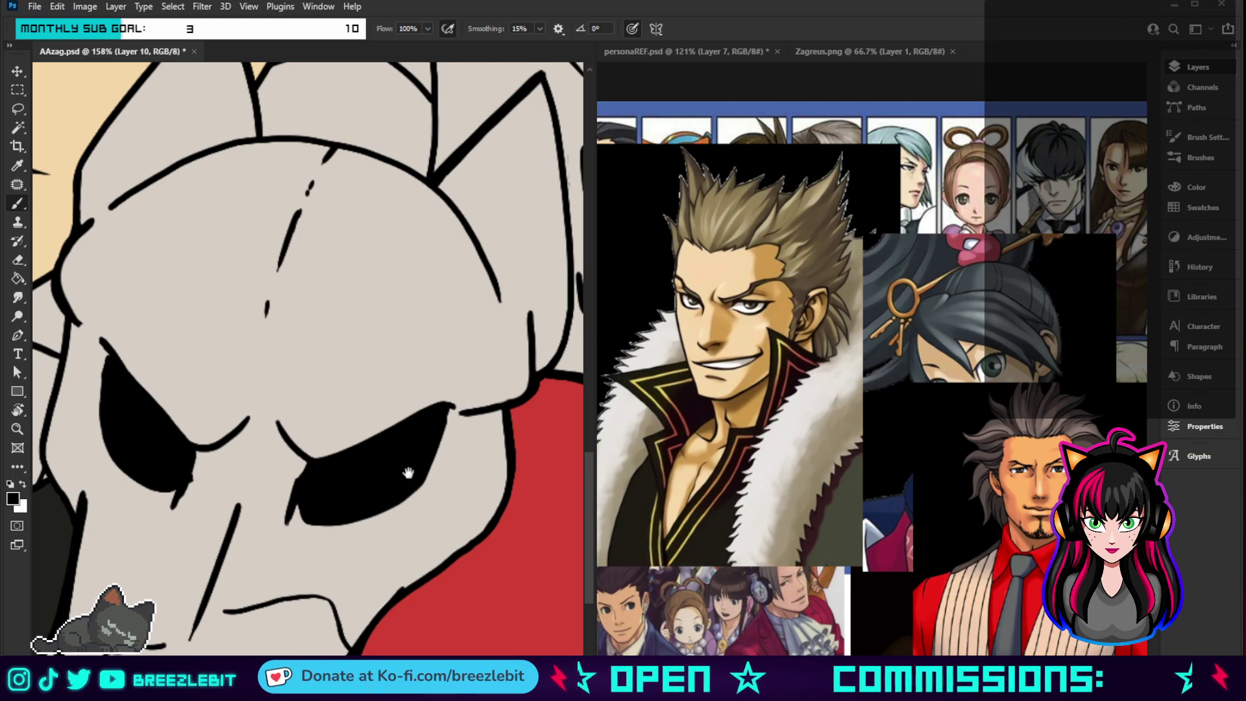
- Fill the visible eye socket of the rear skull at the canvas edge with black
drag(408, 473, 144, 564)
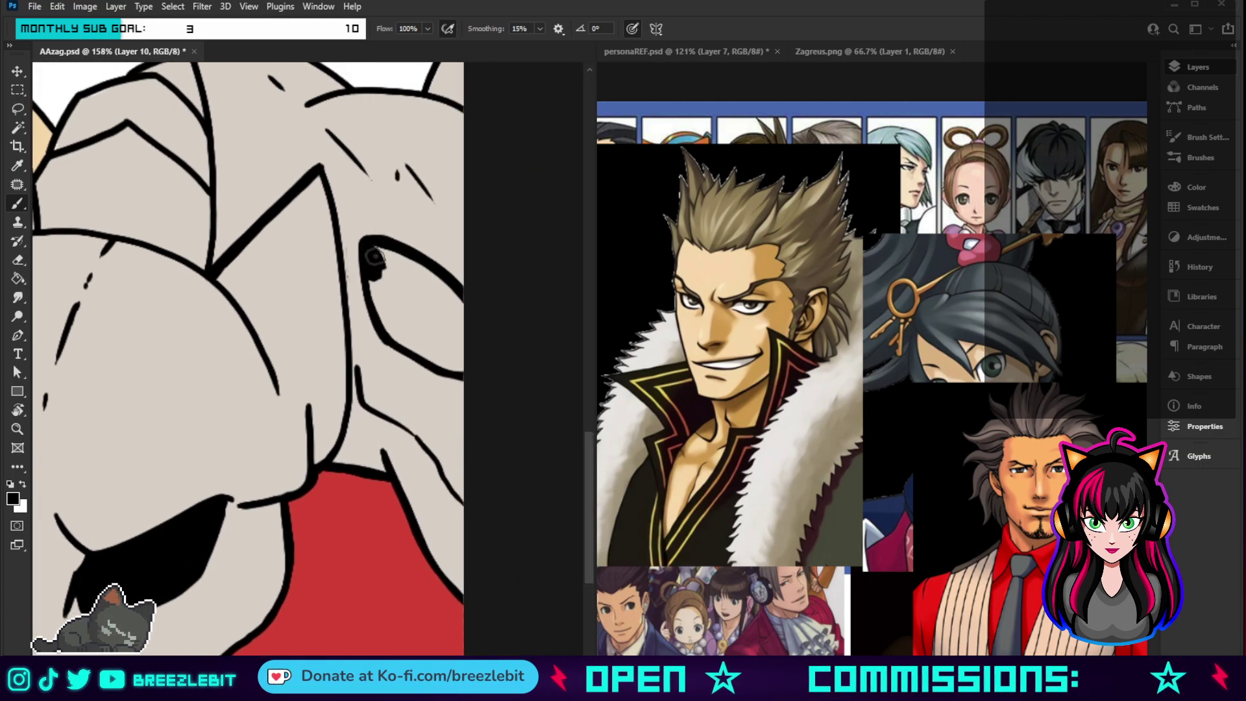
drag(375, 256, 443, 289)
mouse_move(465, 347)
mouse_down()
mouse_move(383, 308)
mouse_move(387, 325)
mouse_move(408, 345)
mouse_move(421, 335)
mouse_move(417, 299)
mouse_move(389, 257)
mouse_move(411, 275)
mouse_move(453, 368)
mouse_up()
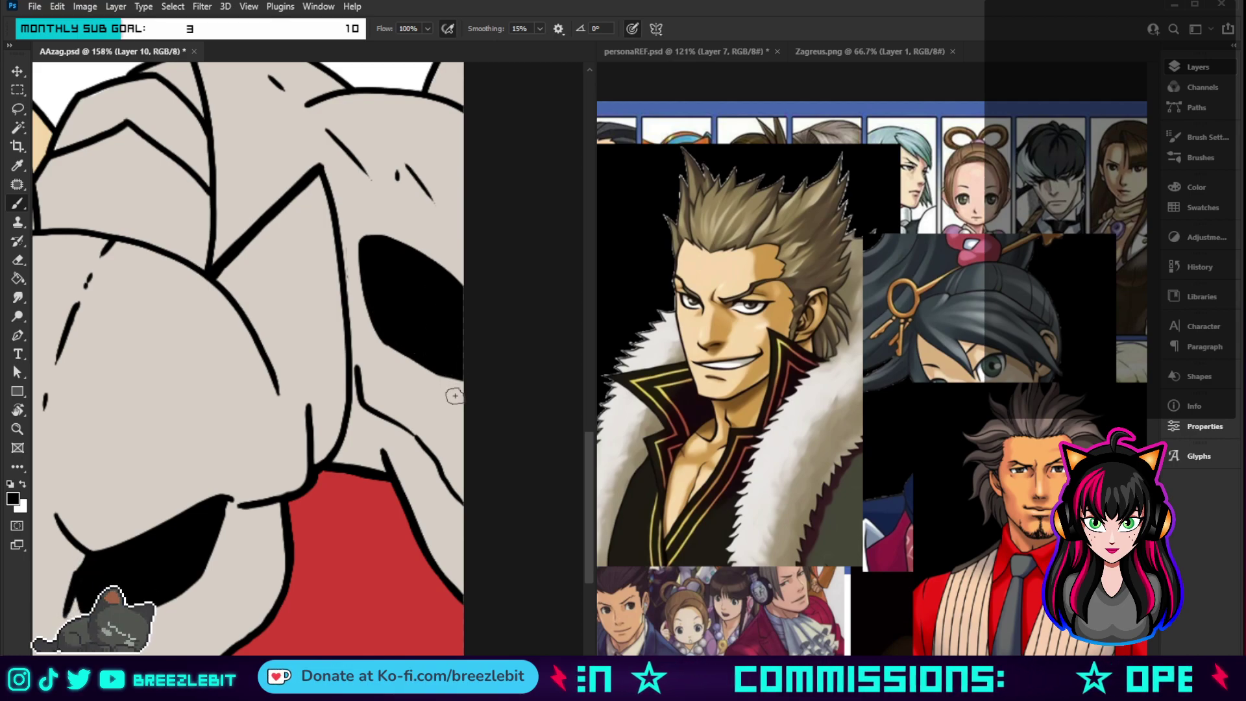
- Sample the light grey shadow on the teeth of the fur-collared man in personaREF.psd
key(z)
drag(455, 410, 289, 434)
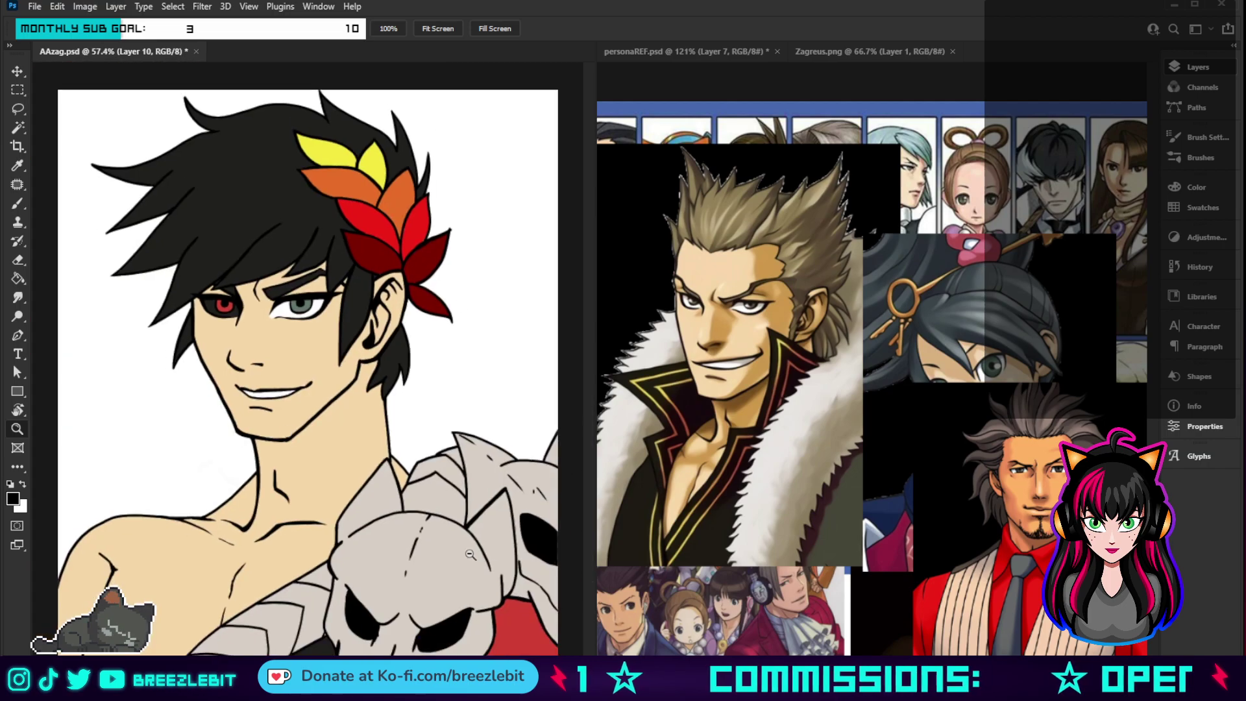
drag(426, 415, 400, 468)
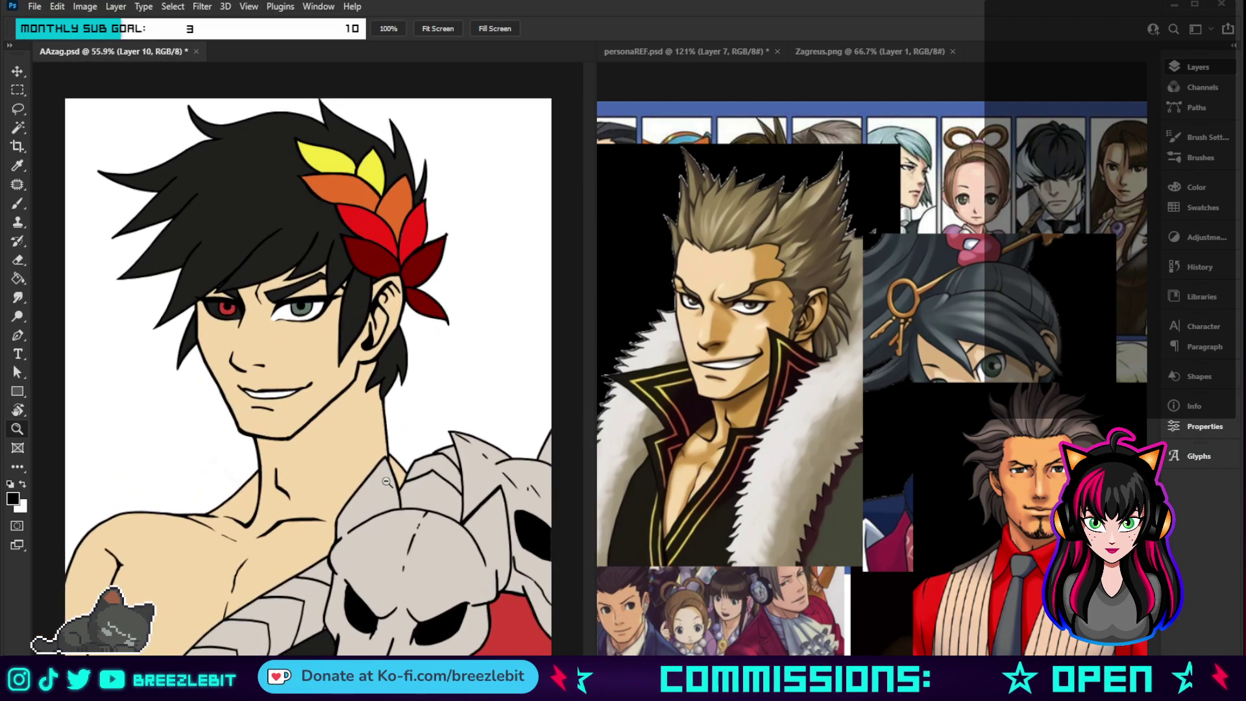
click(328, 521)
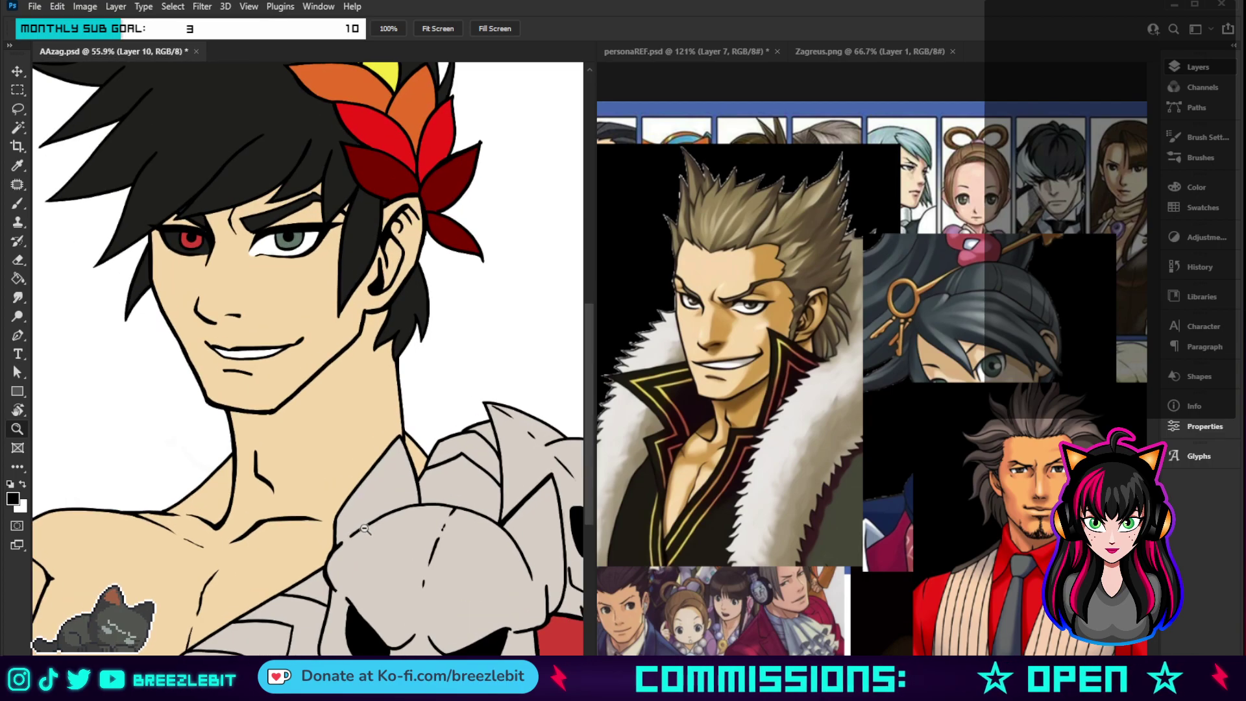
click(747, 350)
click(747, 349)
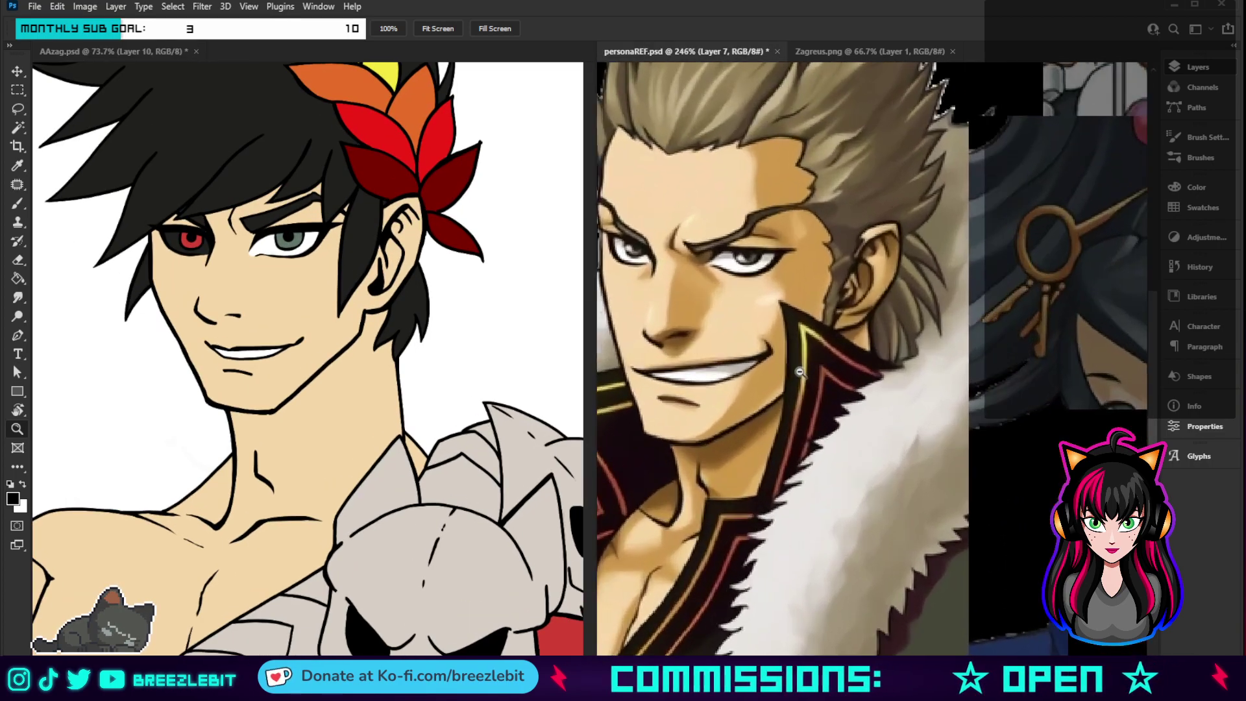
key(i)
click(736, 367)
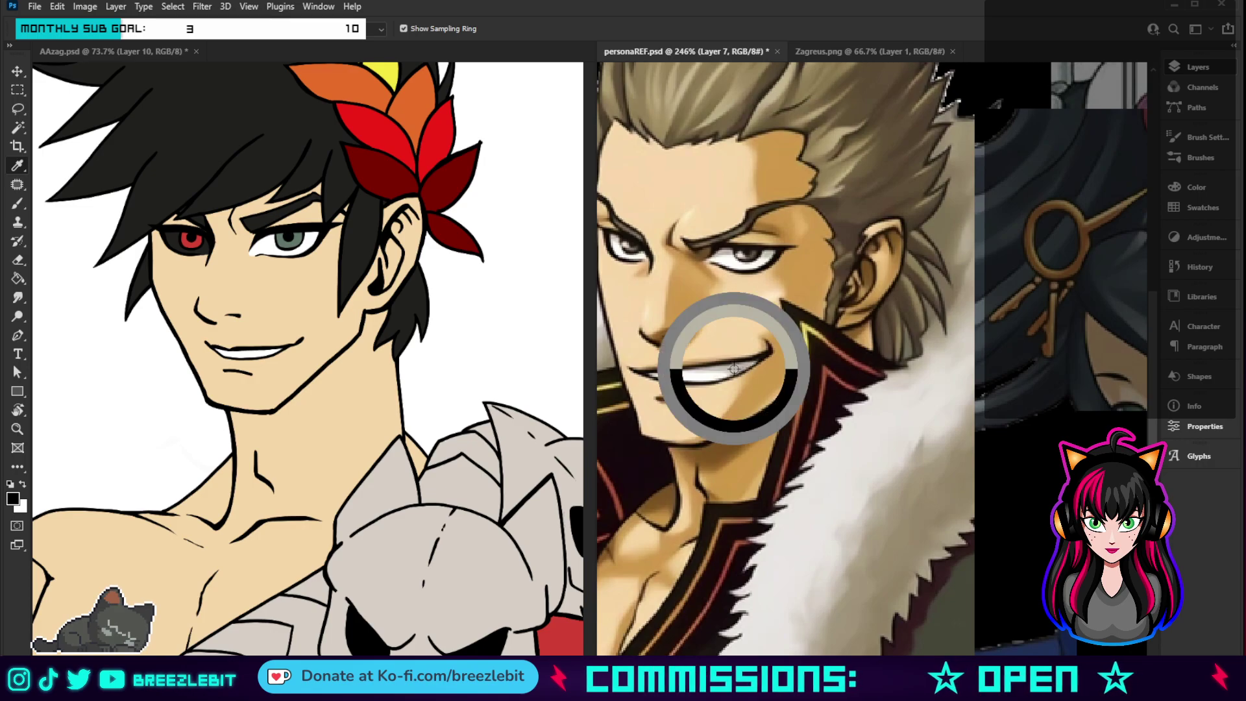
key(b)
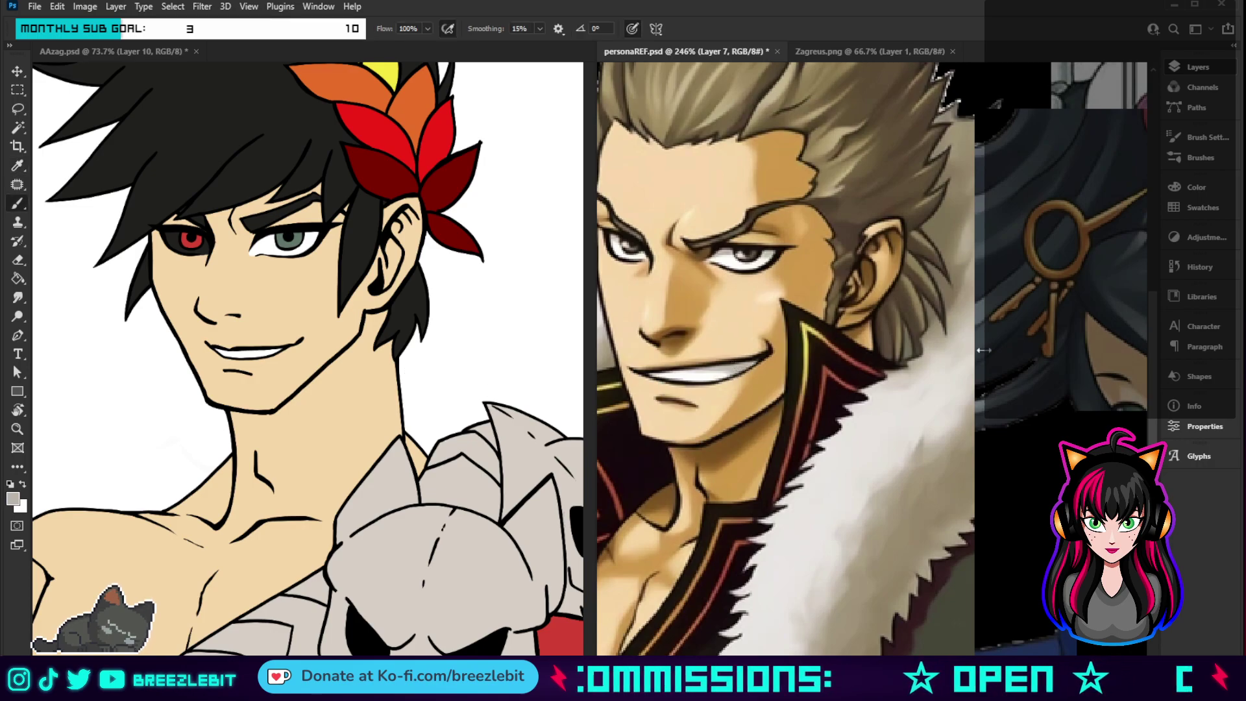
- Add a new layer in AAzag.psd and shade the white of the grey-green eye with the sampled grey
click(174, 80)
key(alt+bracketleft)
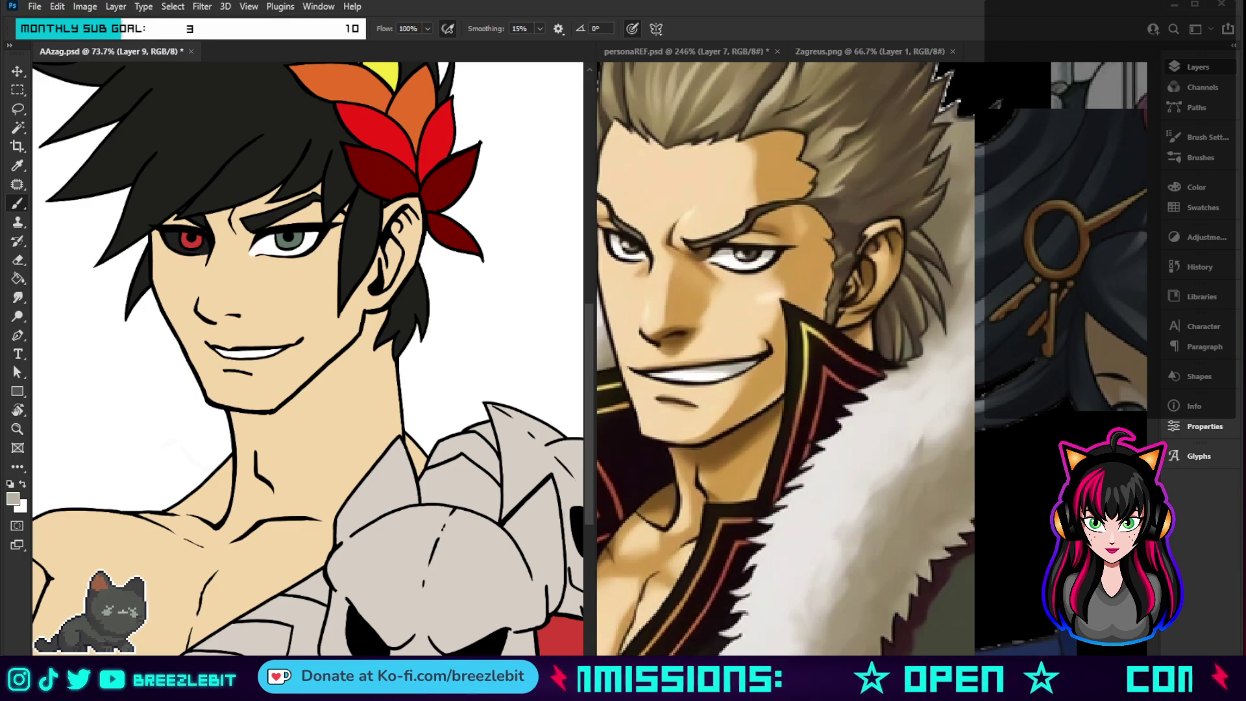
key(alt+bracketright)
key(alt+bracketright)
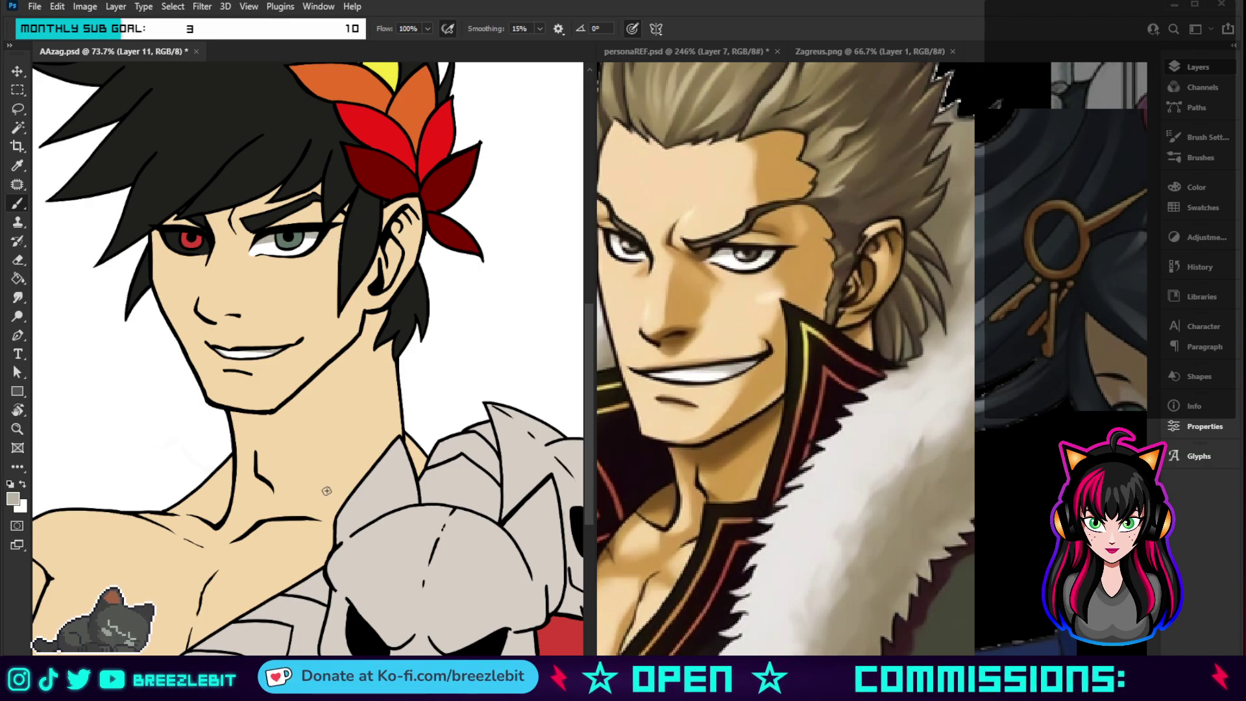
- Shade the upper part of the red eye's dark sclera with a darker near-black, using a smaller brush
key(d)
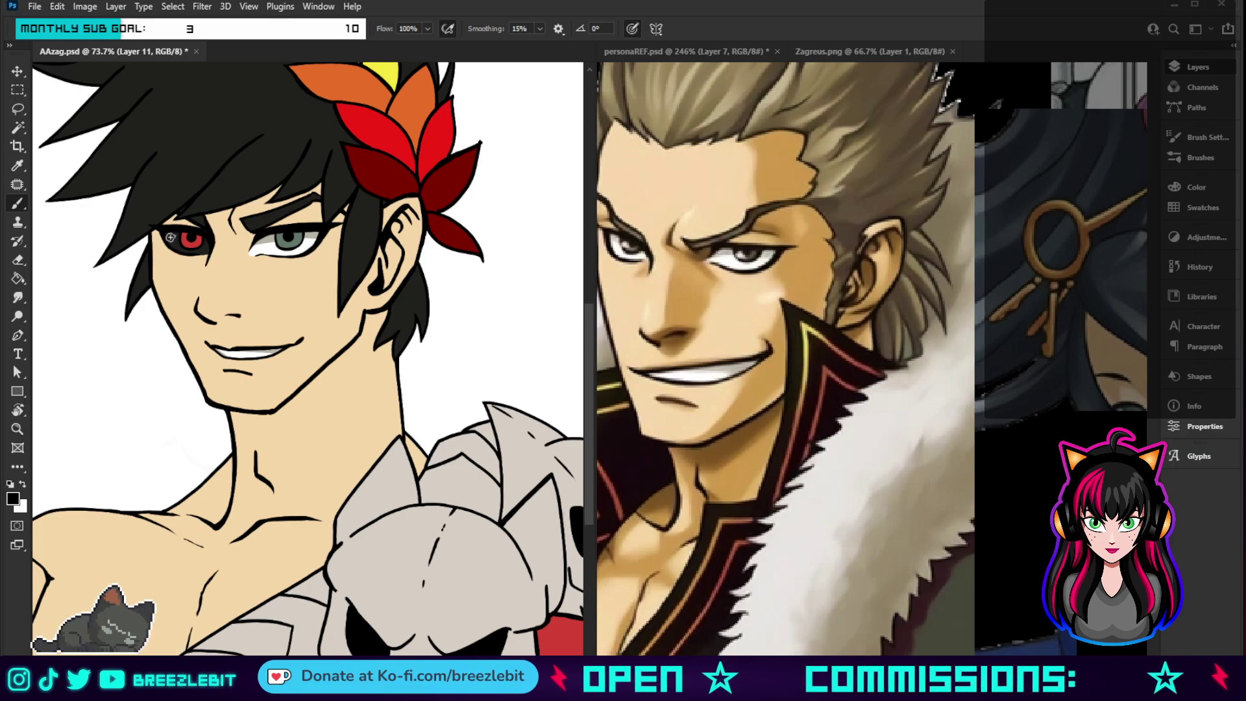
key(i)
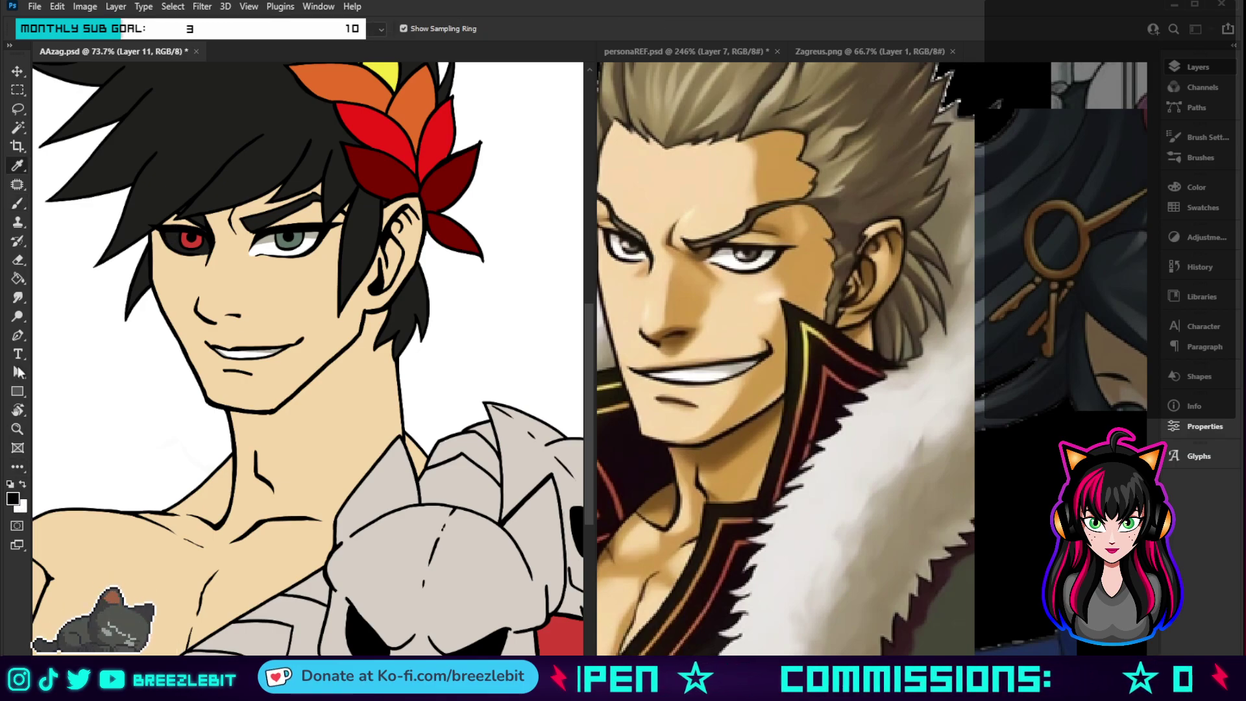
key(b)
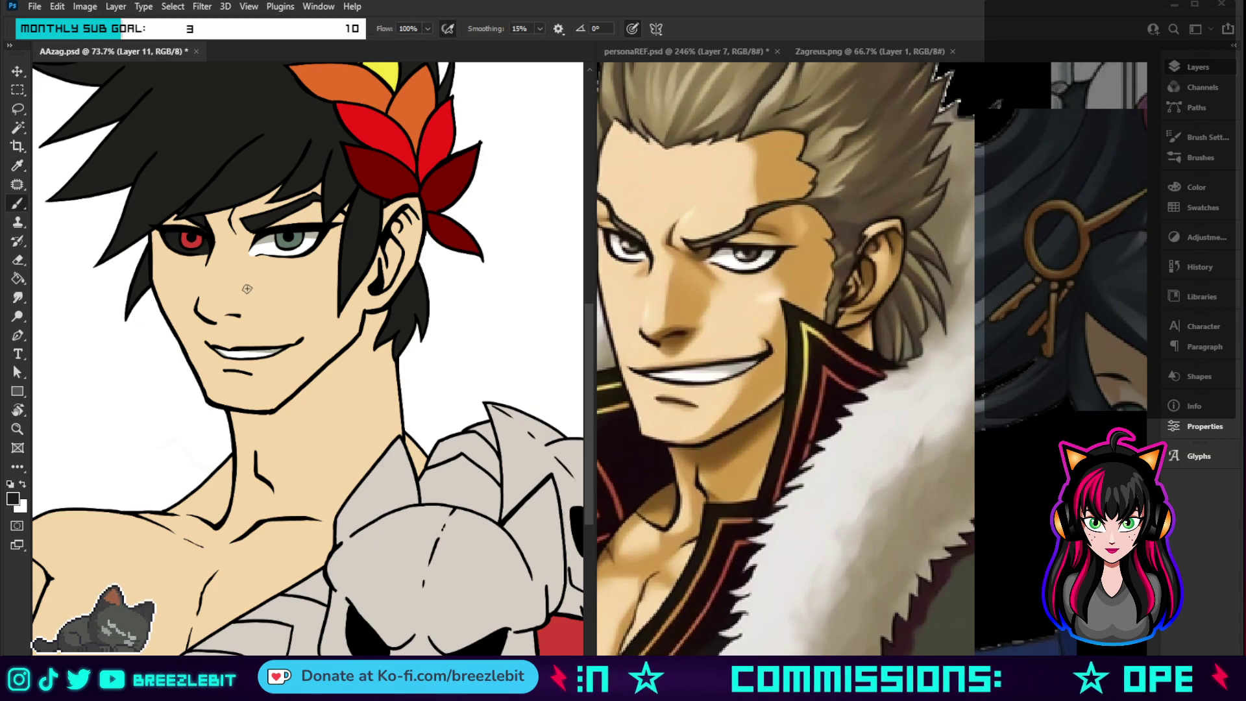
key(z)
drag(226, 282, 325, 314)
key(space)
drag(198, 272, 367, 505)
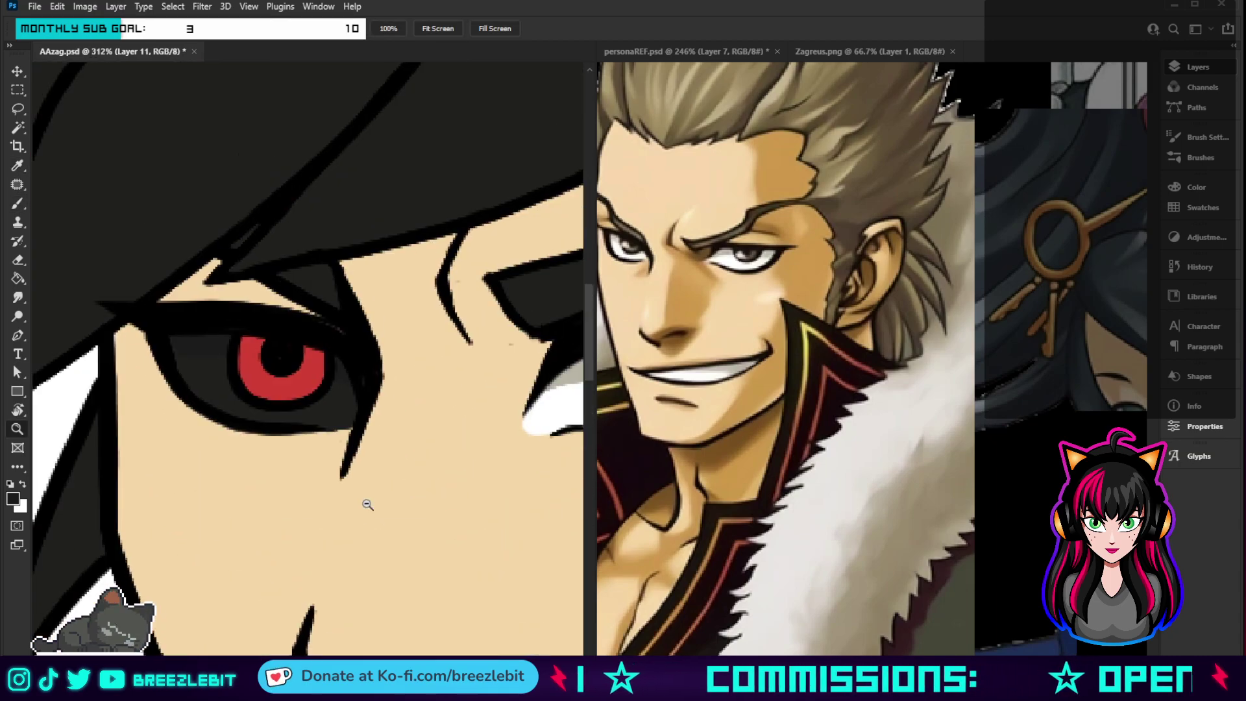
key(b)
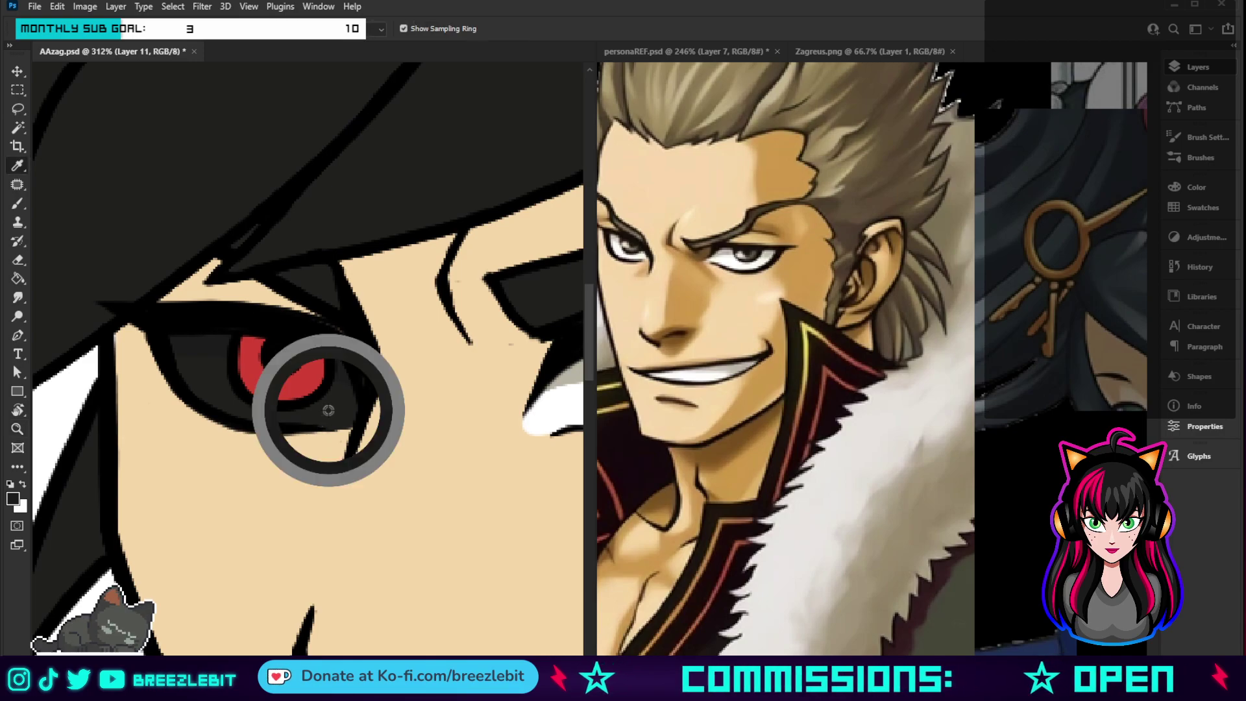
key(bracketleft)
key(bracketleft)
key(bracketleft)
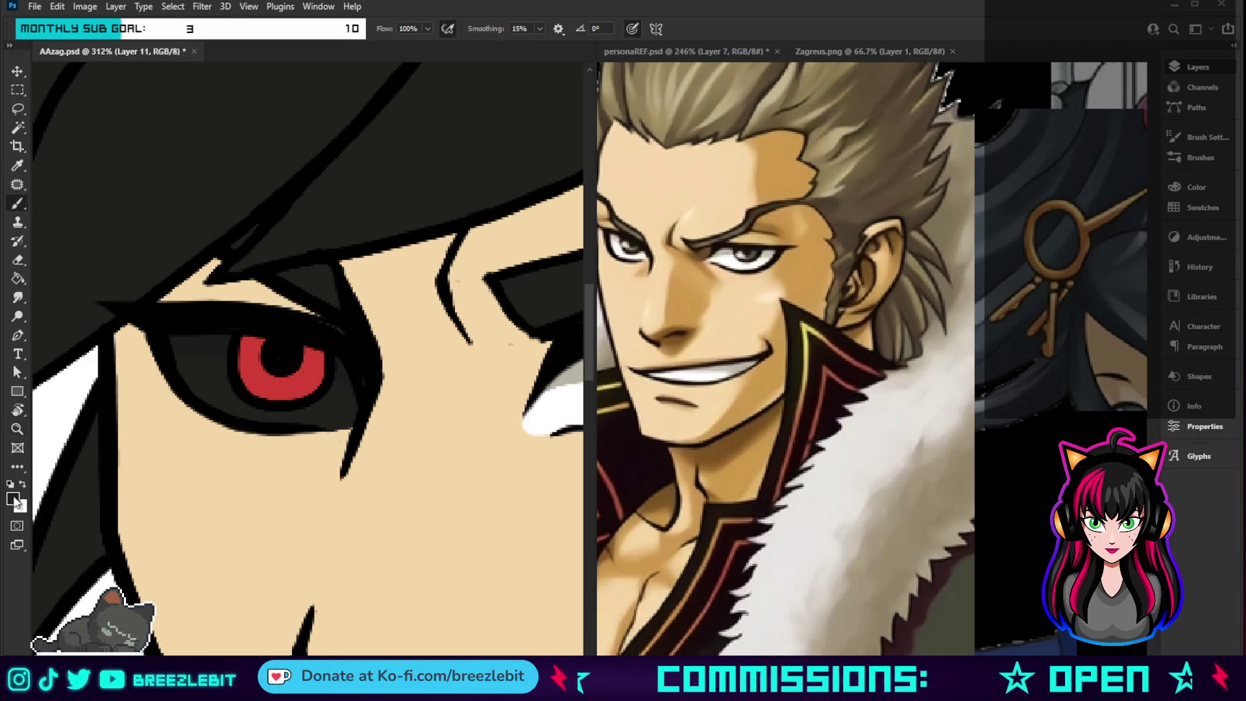
key(i)
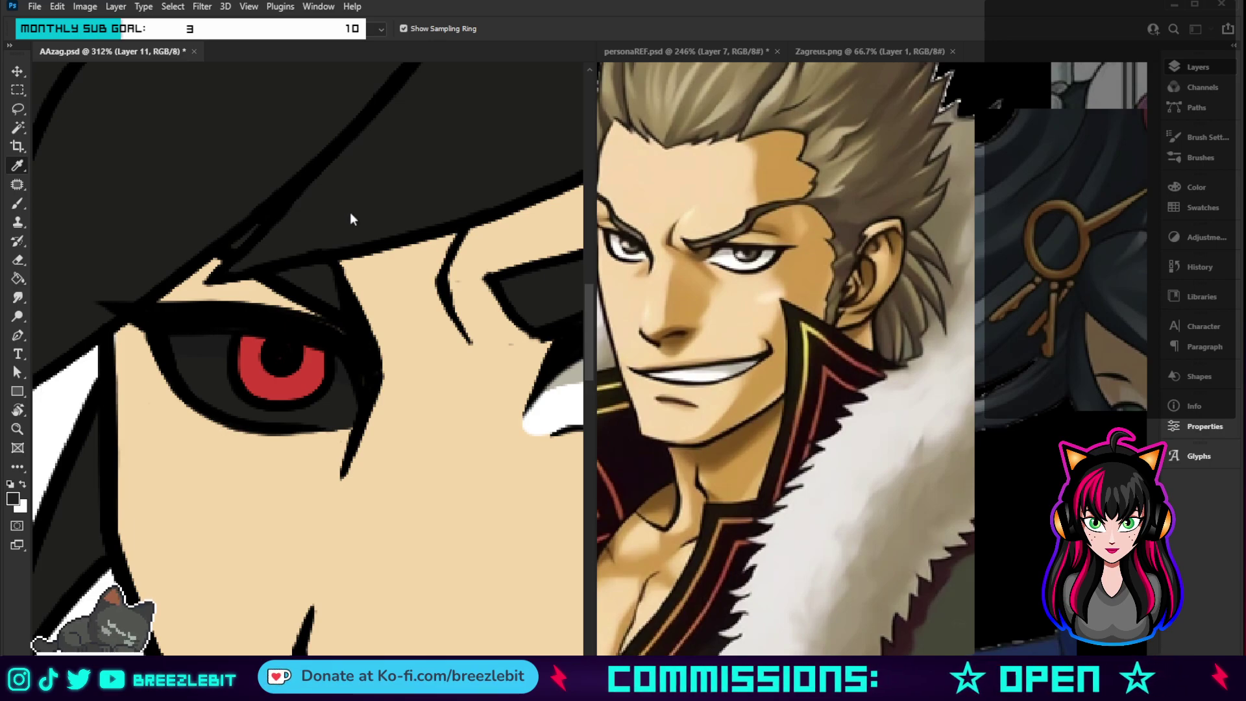
key(b)
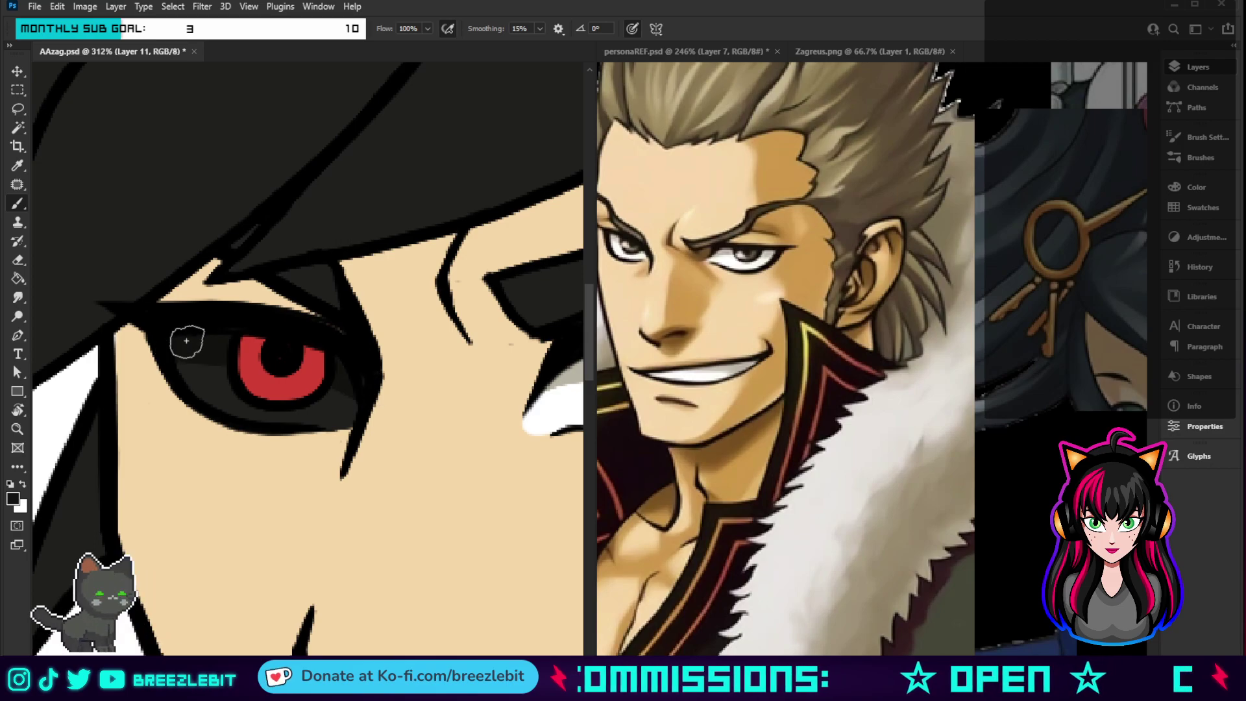
- Sample the tan skin shadow beside the fur-collared man's nose in personaREF.psd and add a new layer in AAzag.psd
key(z)
drag(501, 539, 418, 573)
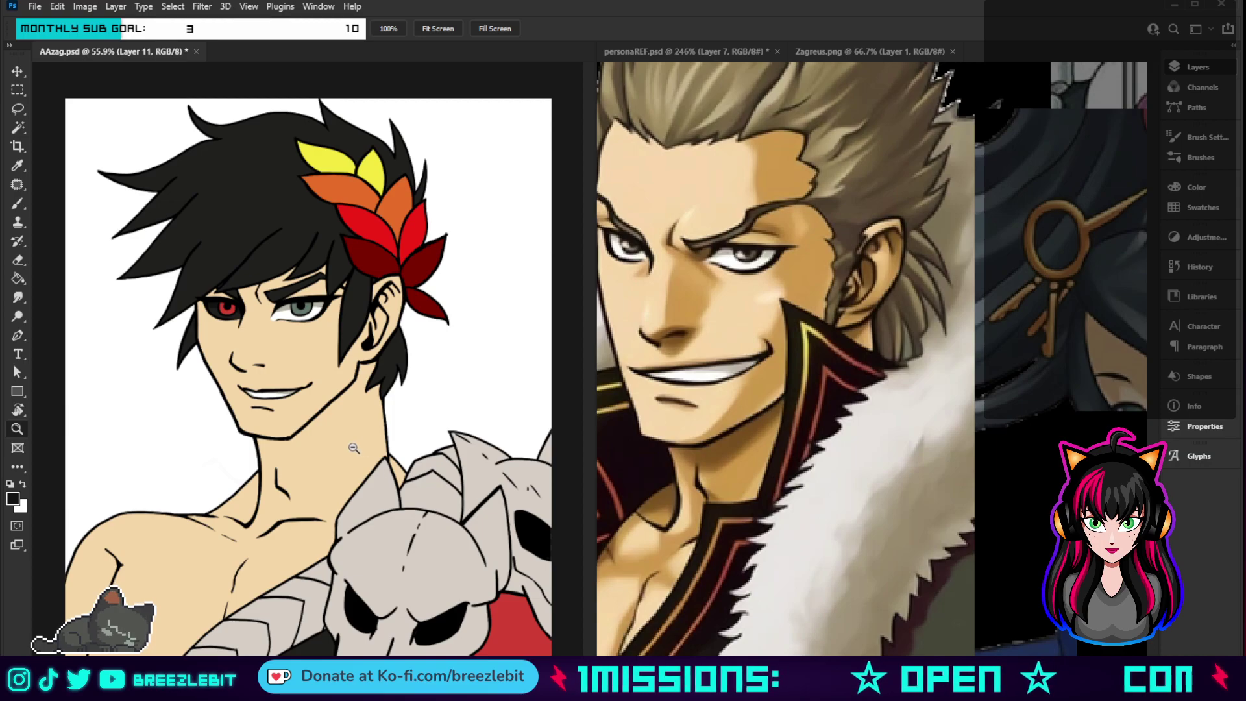
scroll(374, 460, down, 1)
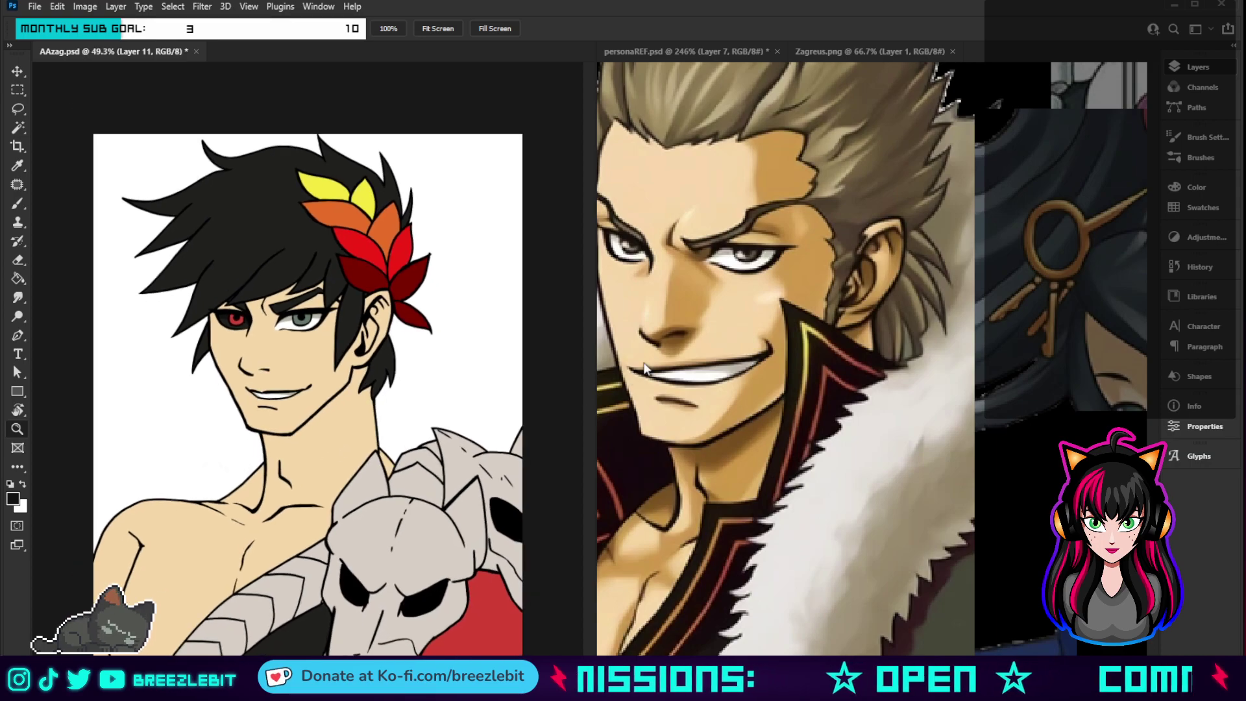
key(i)
click(689, 286)
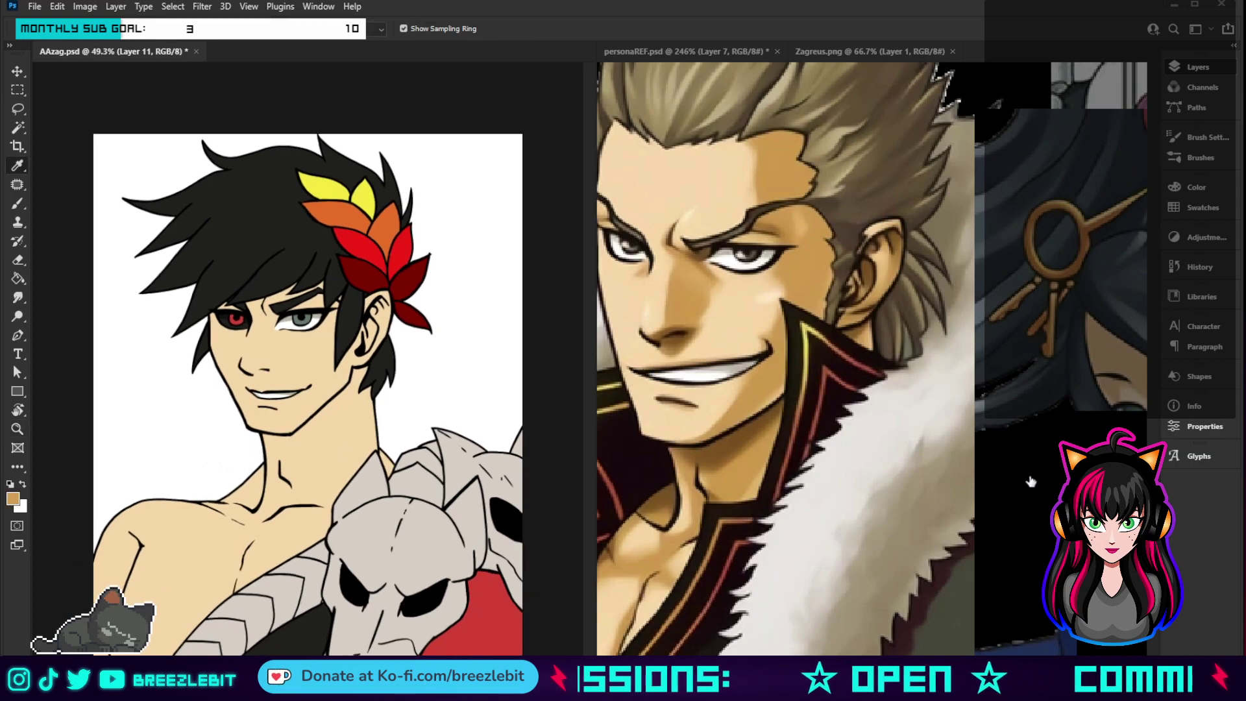
key(ctrl+shift+alt+n)
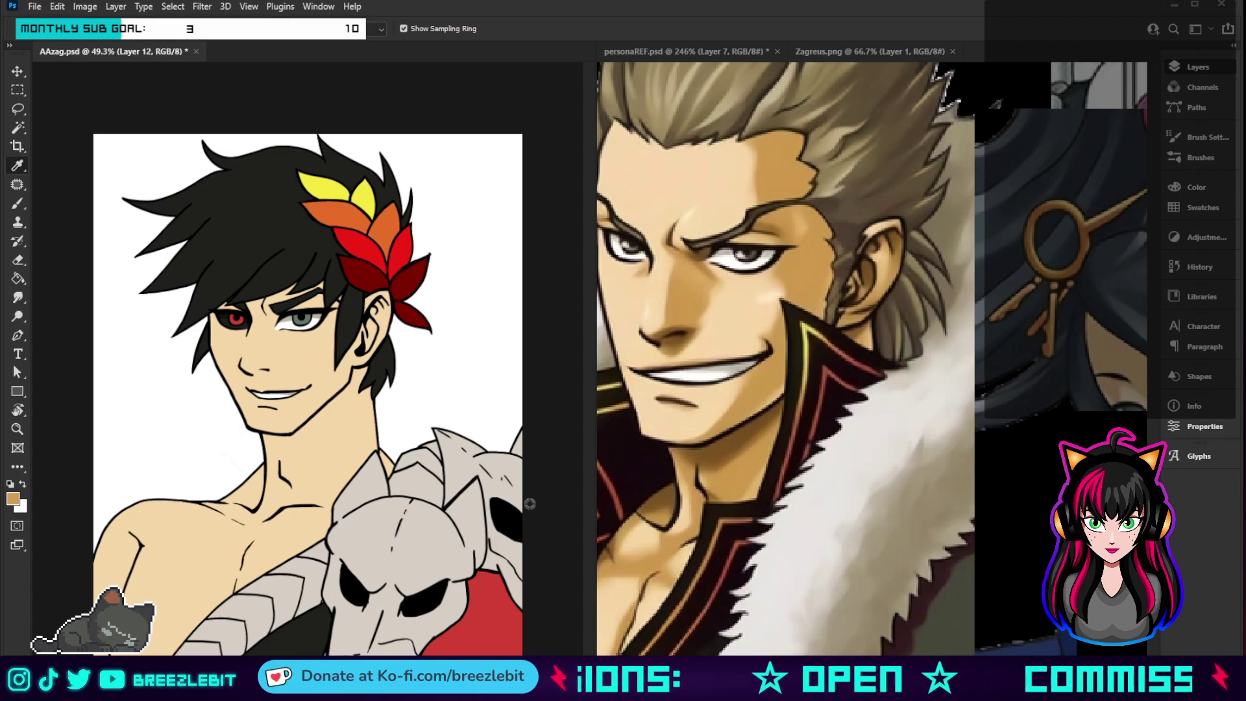
- Paint the tan shadow down the side of the nose and around the eyes on Zagreus's face
key(b)
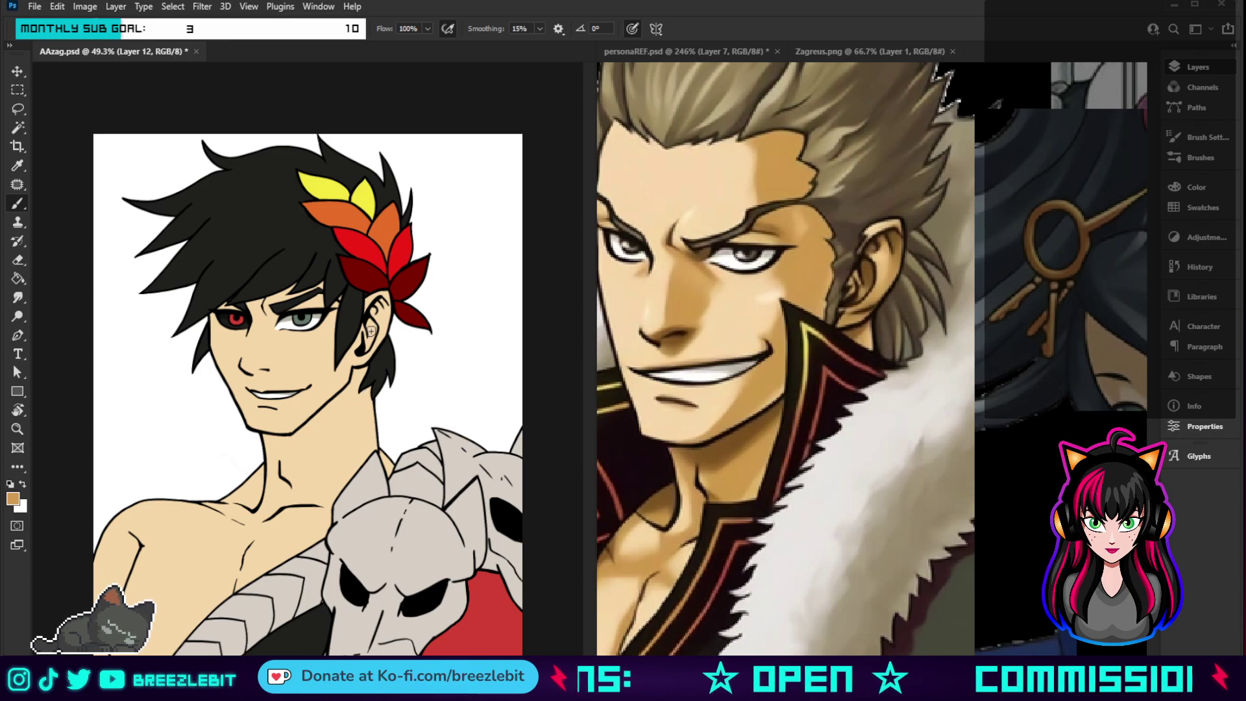
drag(262, 303, 269, 322)
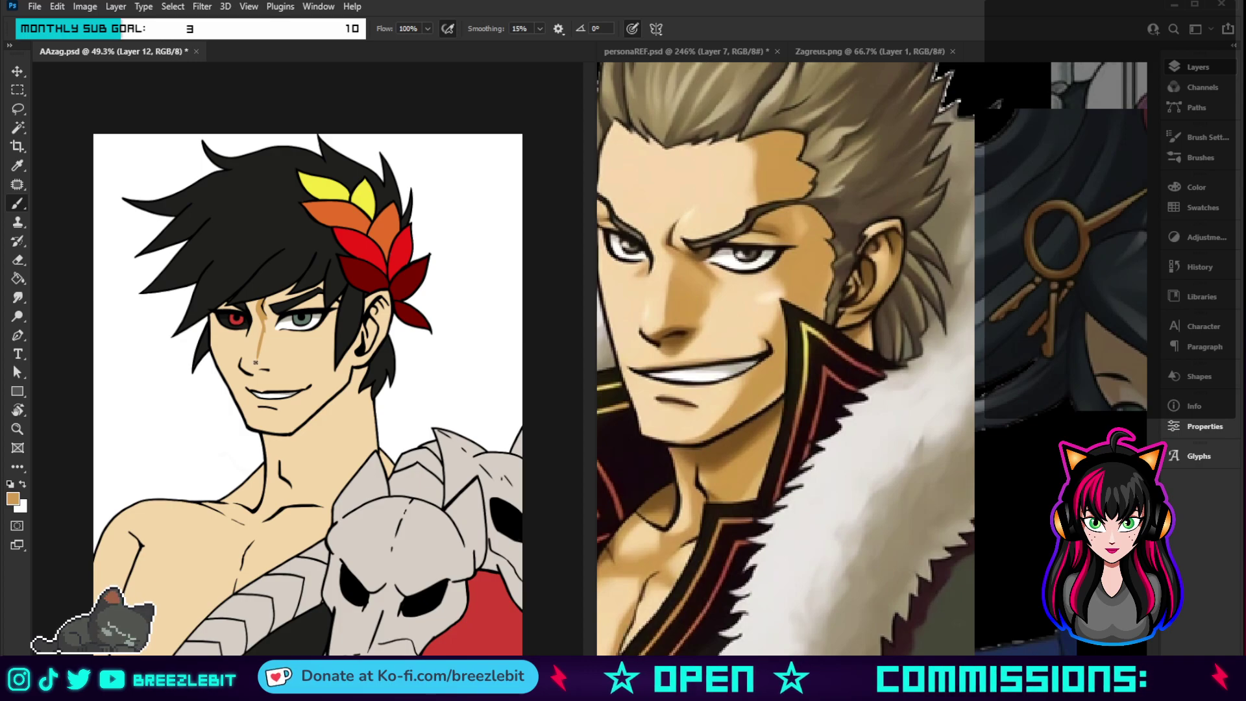
drag(265, 325, 255, 360)
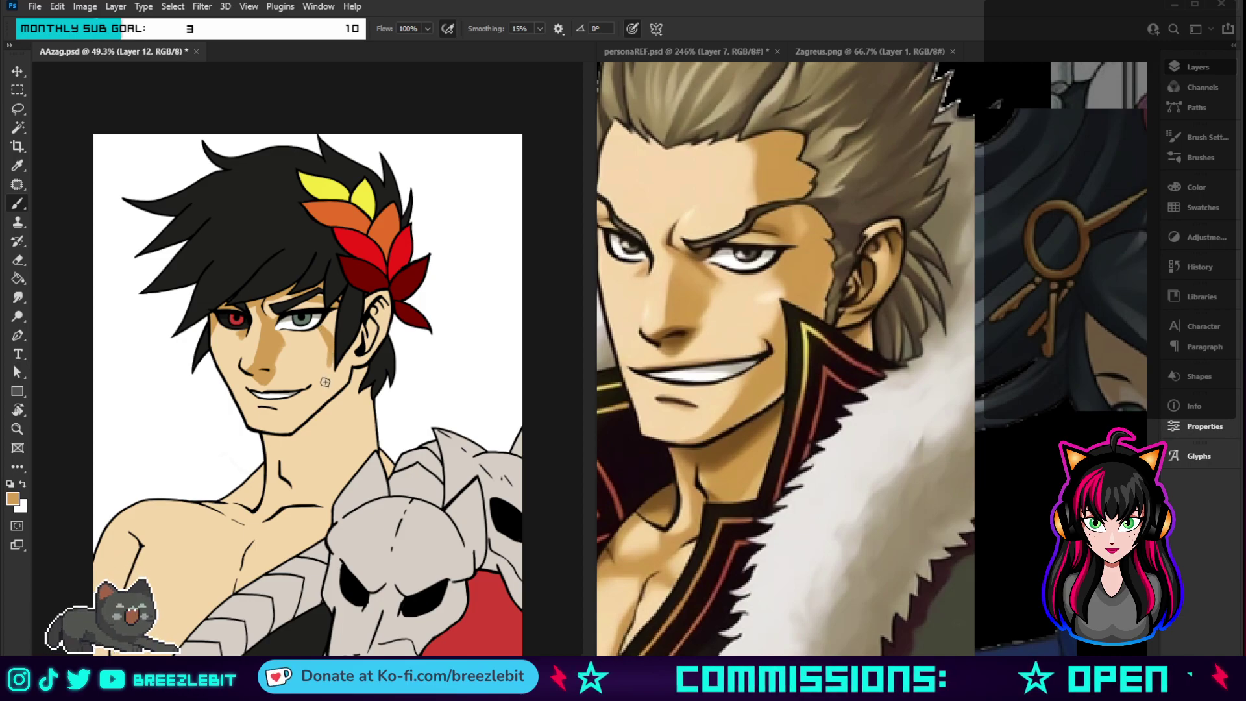
- Shade the side of the cheek, the ear, the jawline and the chin with the tan shadow colour
mouse_move(327, 357)
mouse_down()
mouse_move(285, 435)
mouse_move(345, 377)
mouse_move(387, 302)
mouse_move(377, 330)
mouse_move(371, 311)
mouse_move(369, 321)
mouse_up()
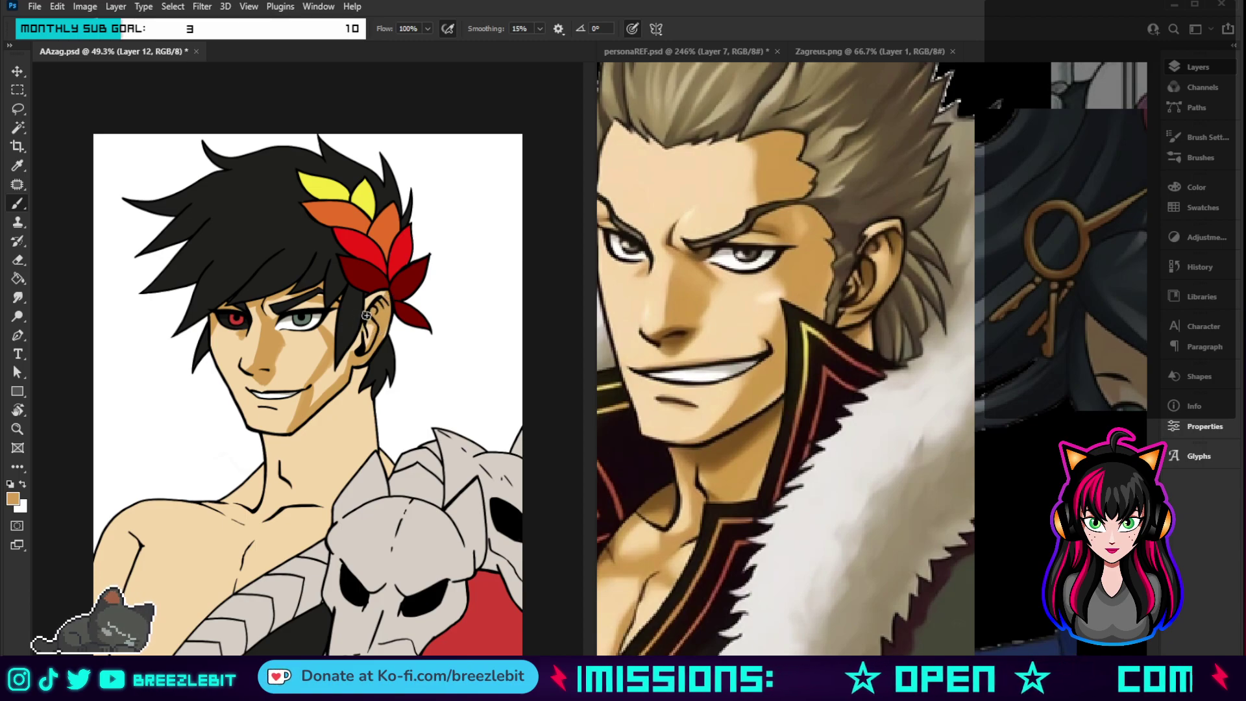
drag(366, 316, 356, 348)
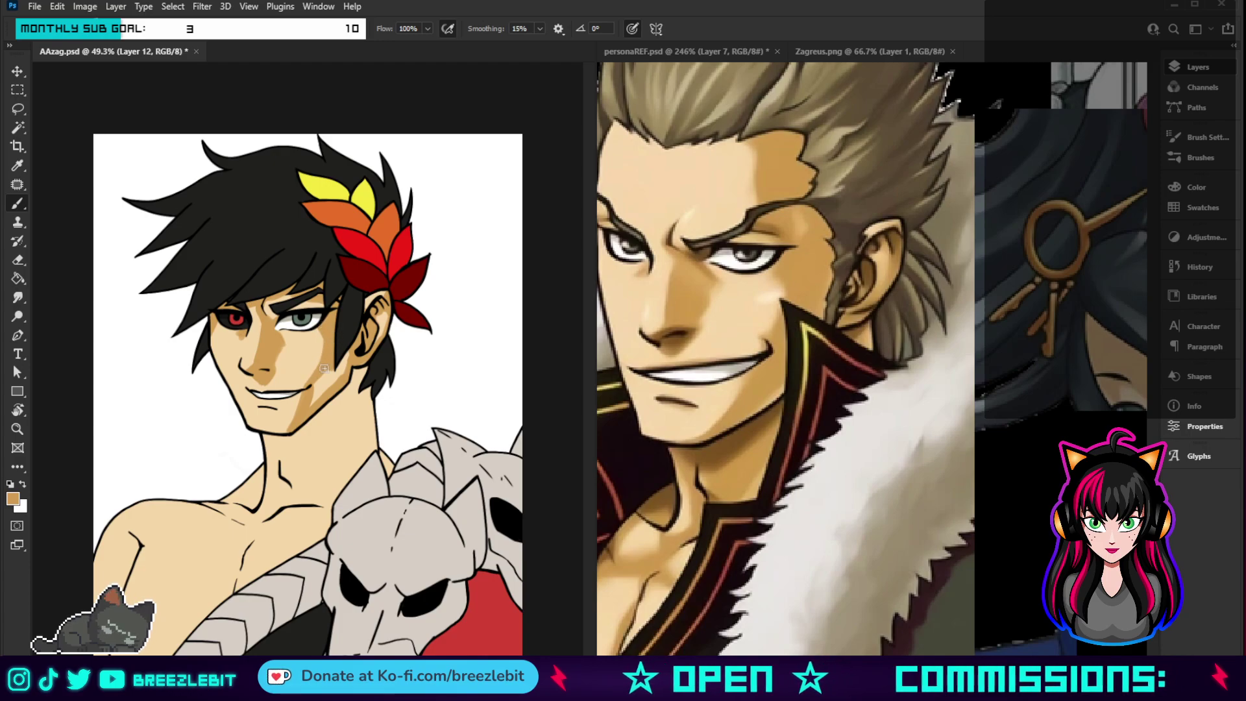
mouse_move(324, 368)
mouse_down()
mouse_move(325, 386)
mouse_move(347, 361)
mouse_move(318, 384)
mouse_up()
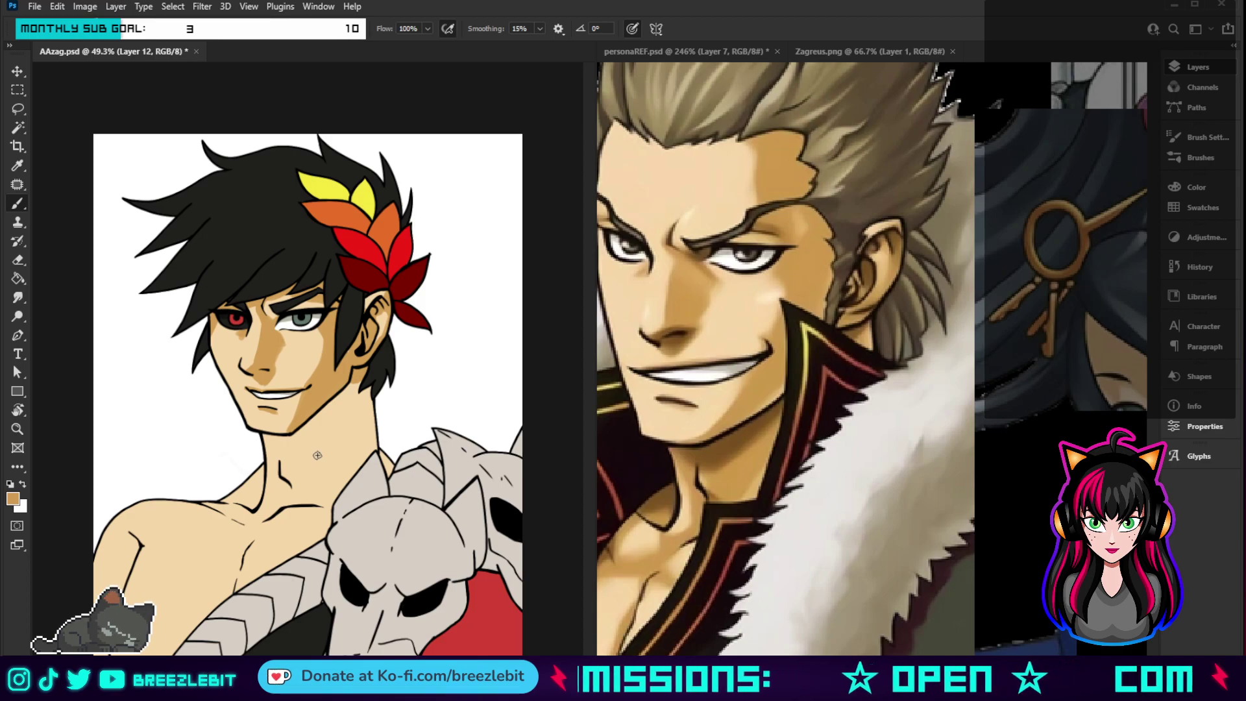
drag(320, 367, 304, 378)
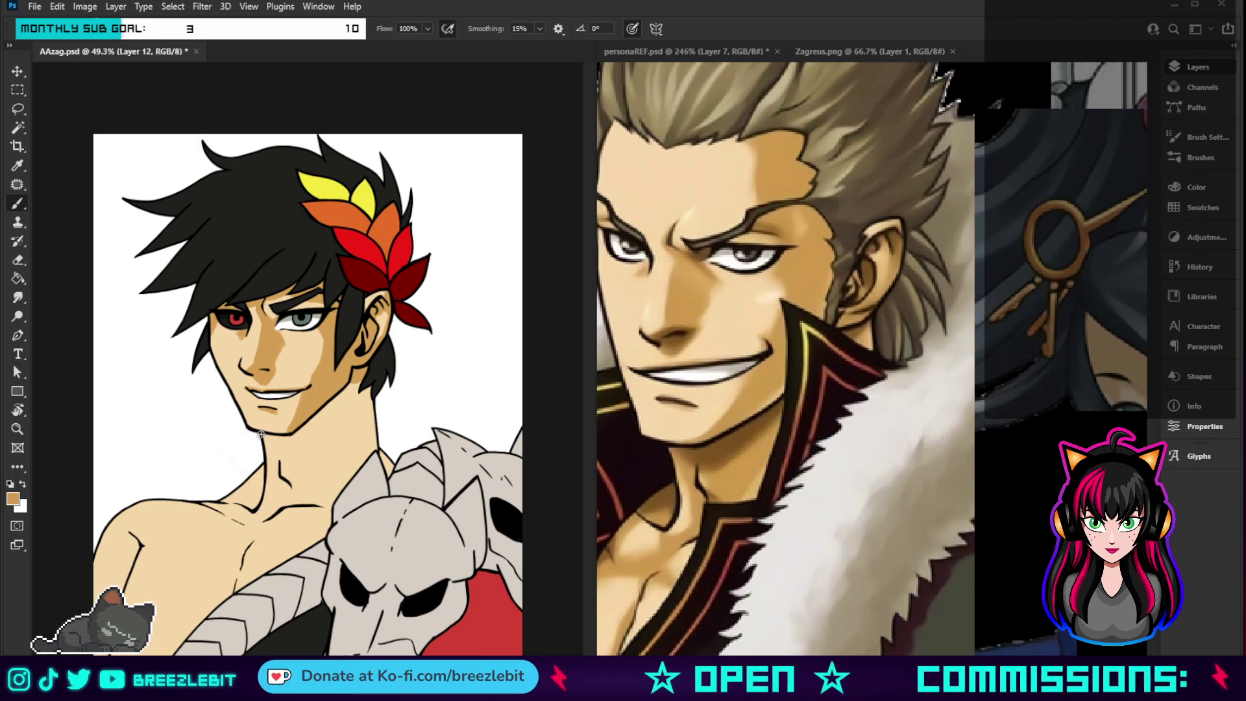
- Outline the jaw's cast shadow on the neck and fill it with the tan shadow colour, enlarging the brush
mouse_move(273, 452)
mouse_down()
mouse_move(302, 461)
mouse_move(368, 342)
mouse_up()
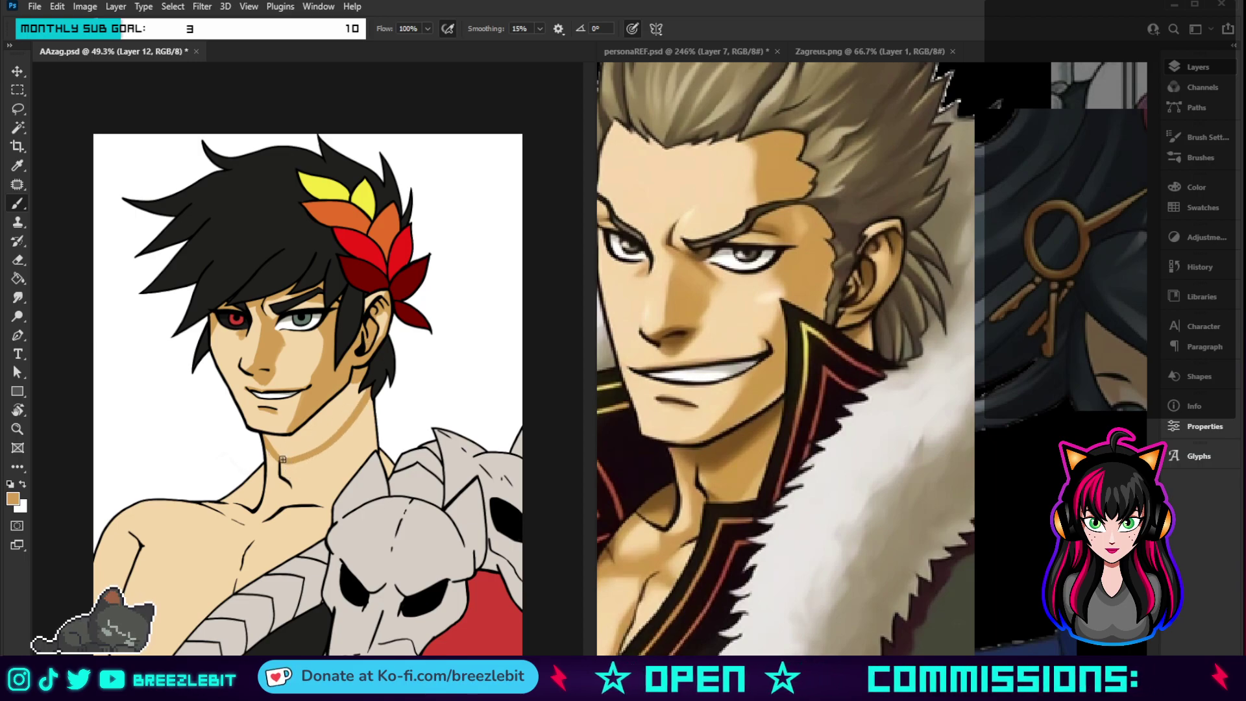
mouse_move(283, 459)
mouse_down()
mouse_move(299, 492)
mouse_move(380, 367)
mouse_move(336, 432)
mouse_up()
key(bracketright)
key(bracketright)
key(bracketright)
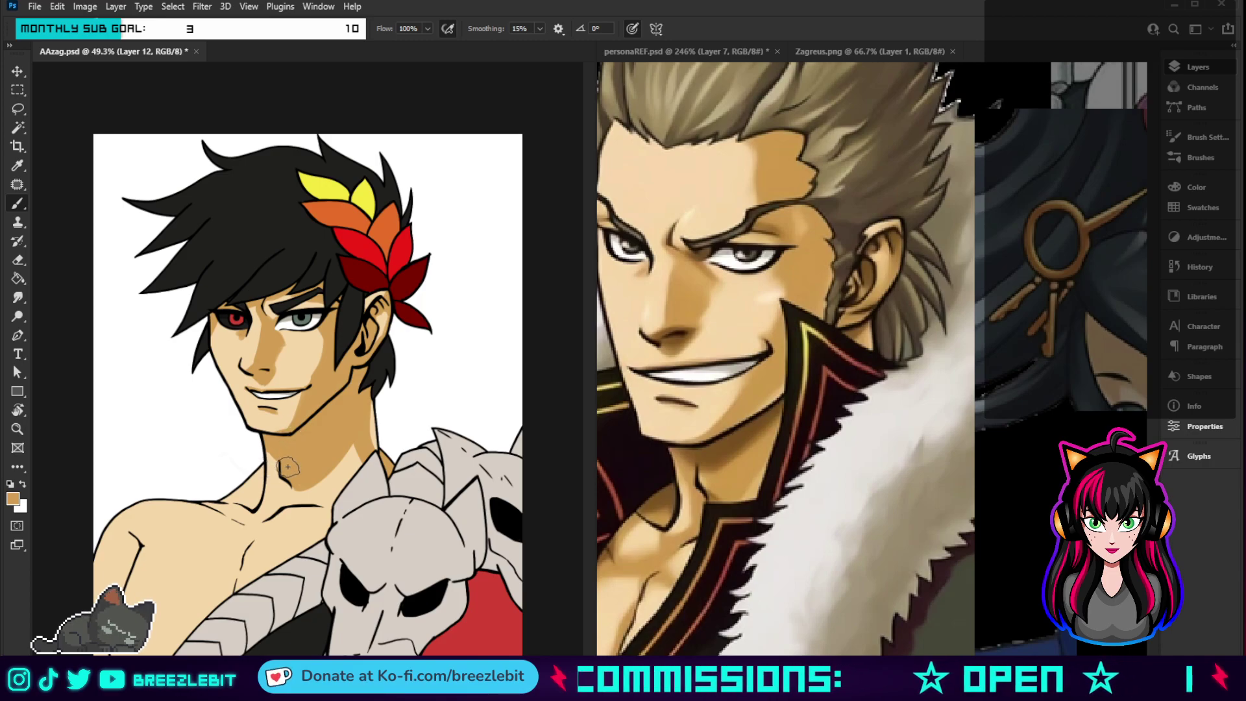
- Cover the lower neck, chest, shoulder and arm with the tan shadow colour
mouse_move(353, 528)
mouse_down()
mouse_move(328, 501)
mouse_move(314, 560)
mouse_move(289, 474)
mouse_move(292, 558)
mouse_up()
drag(266, 471, 285, 559)
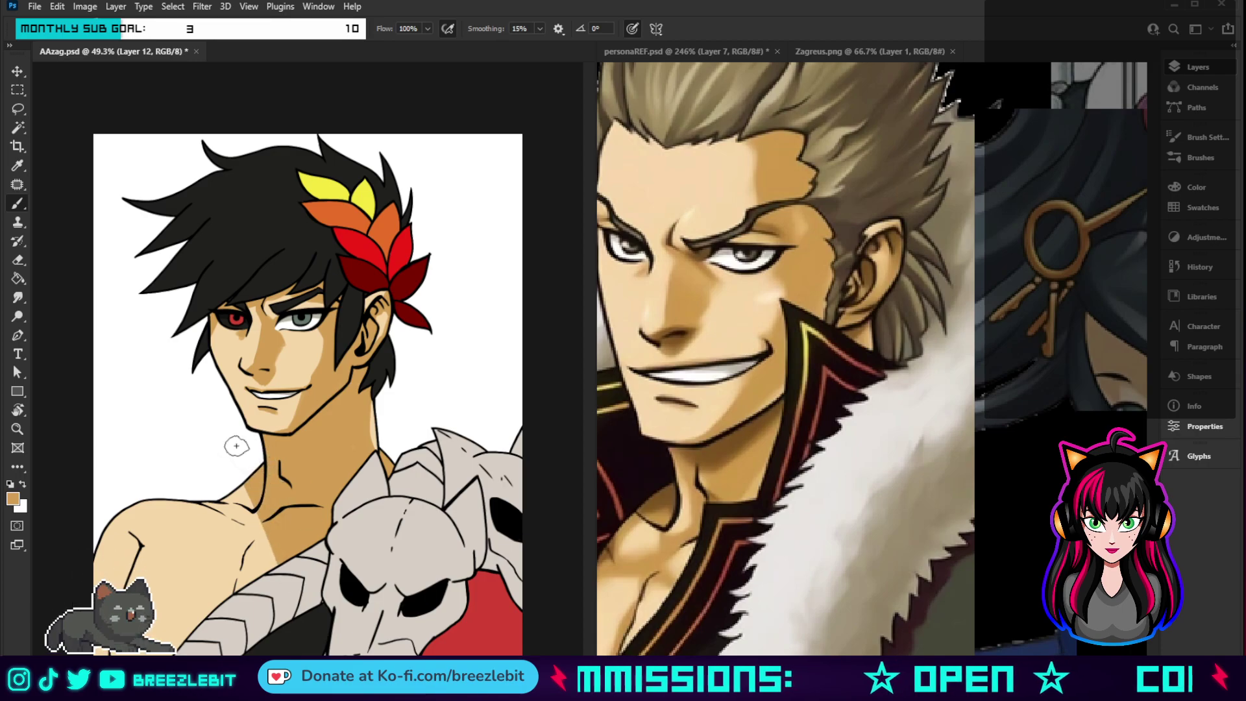
mouse_move(260, 493)
mouse_down()
mouse_move(240, 558)
mouse_move(214, 541)
mouse_move(162, 584)
mouse_move(143, 519)
mouse_move(172, 616)
mouse_up()
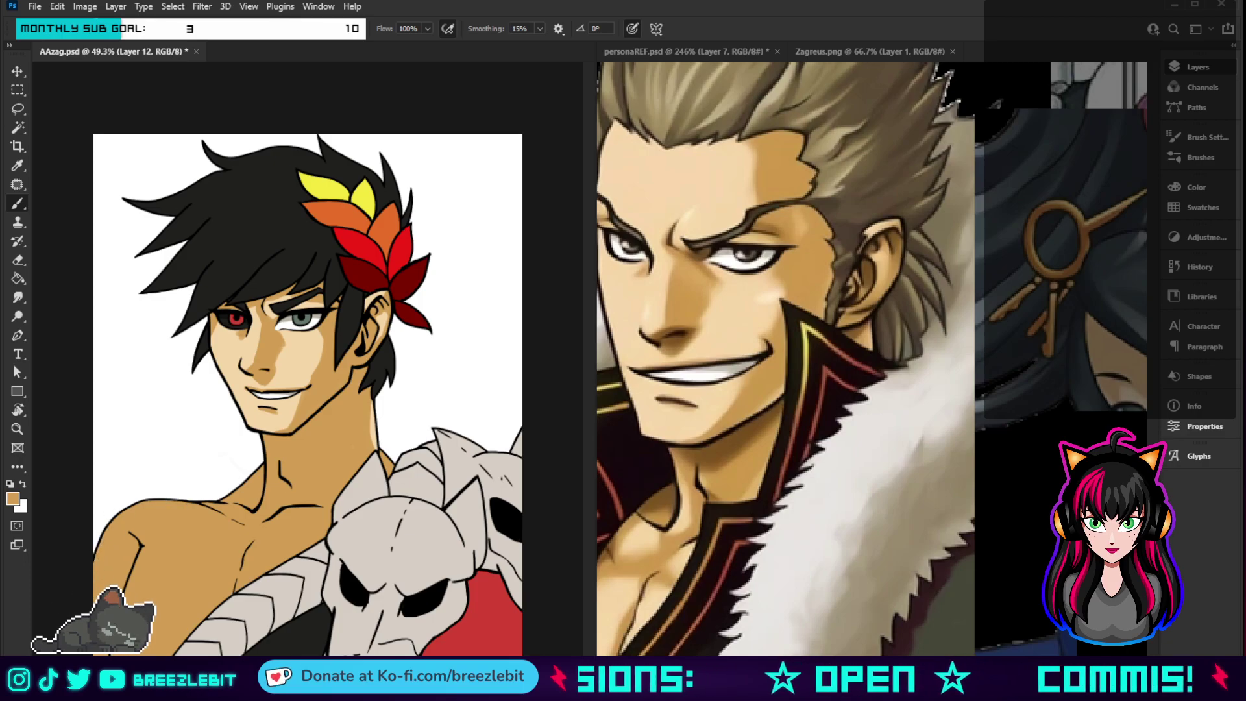
- Erase lit areas out of the tan shadow along the collarbones, shoulder top, side of the neck and upper chest
click(16, 259)
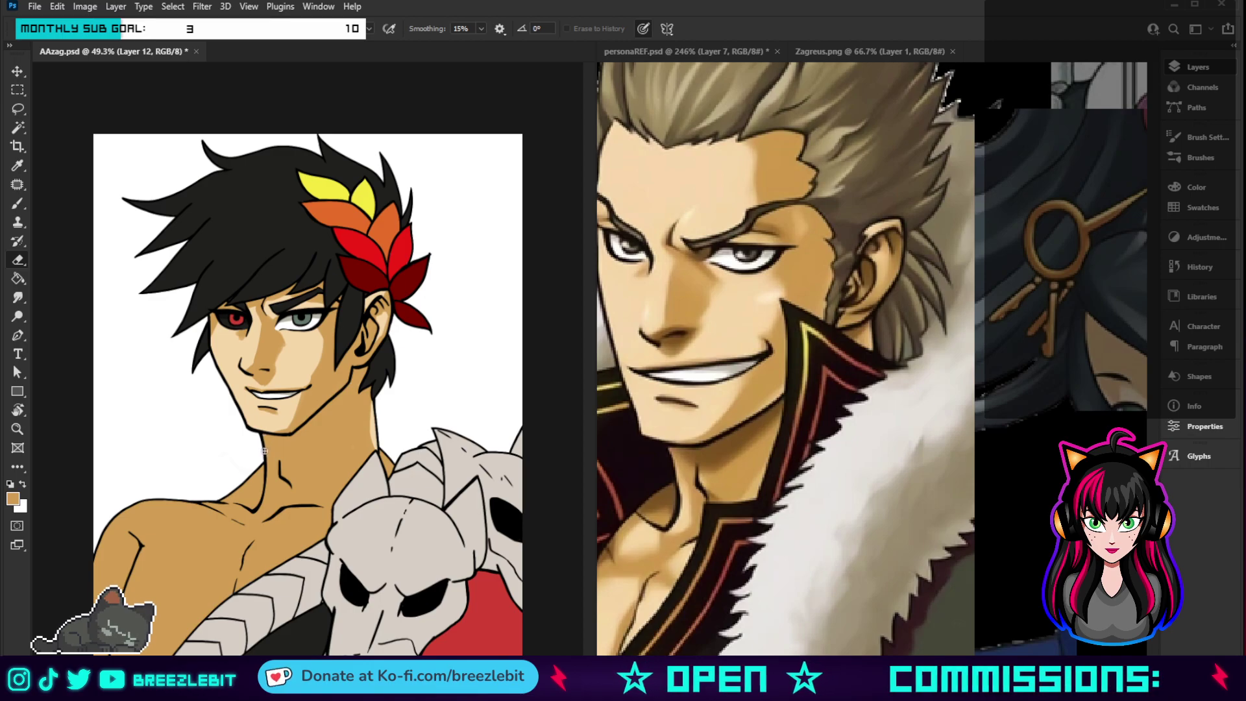
drag(265, 452, 259, 519)
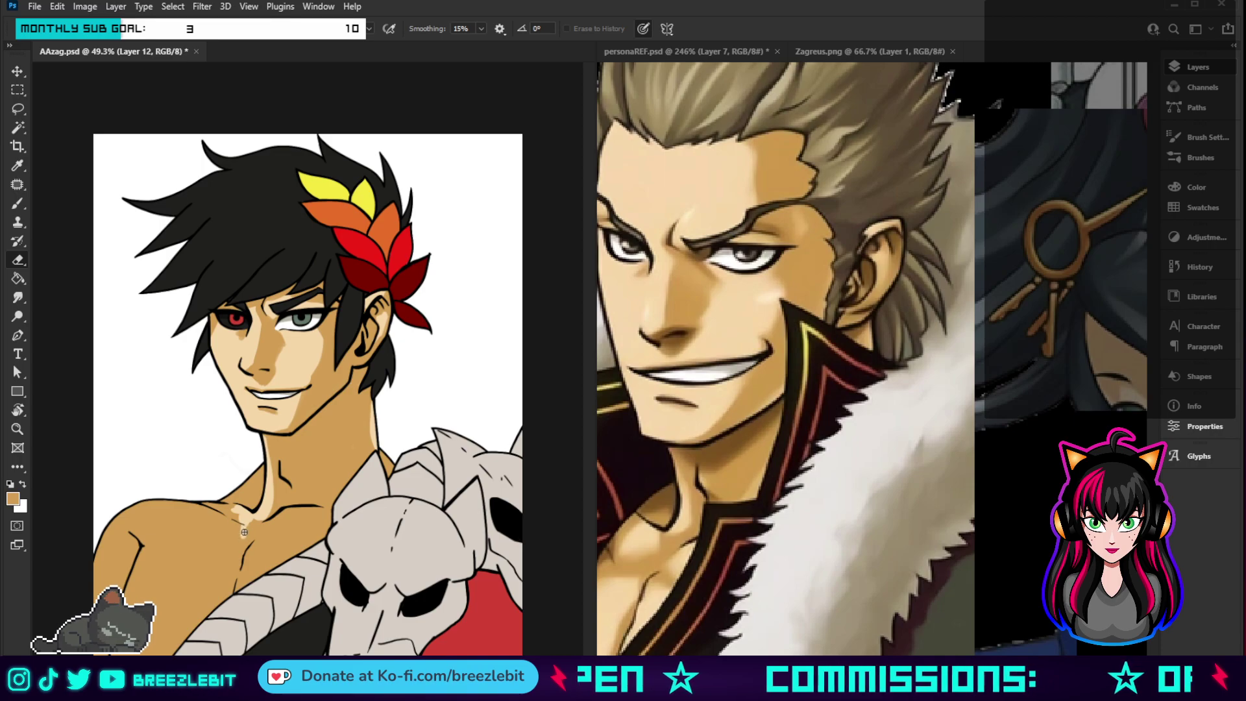
mouse_move(244, 532)
mouse_down()
mouse_move(222, 527)
mouse_move(235, 511)
mouse_move(110, 516)
mouse_up()
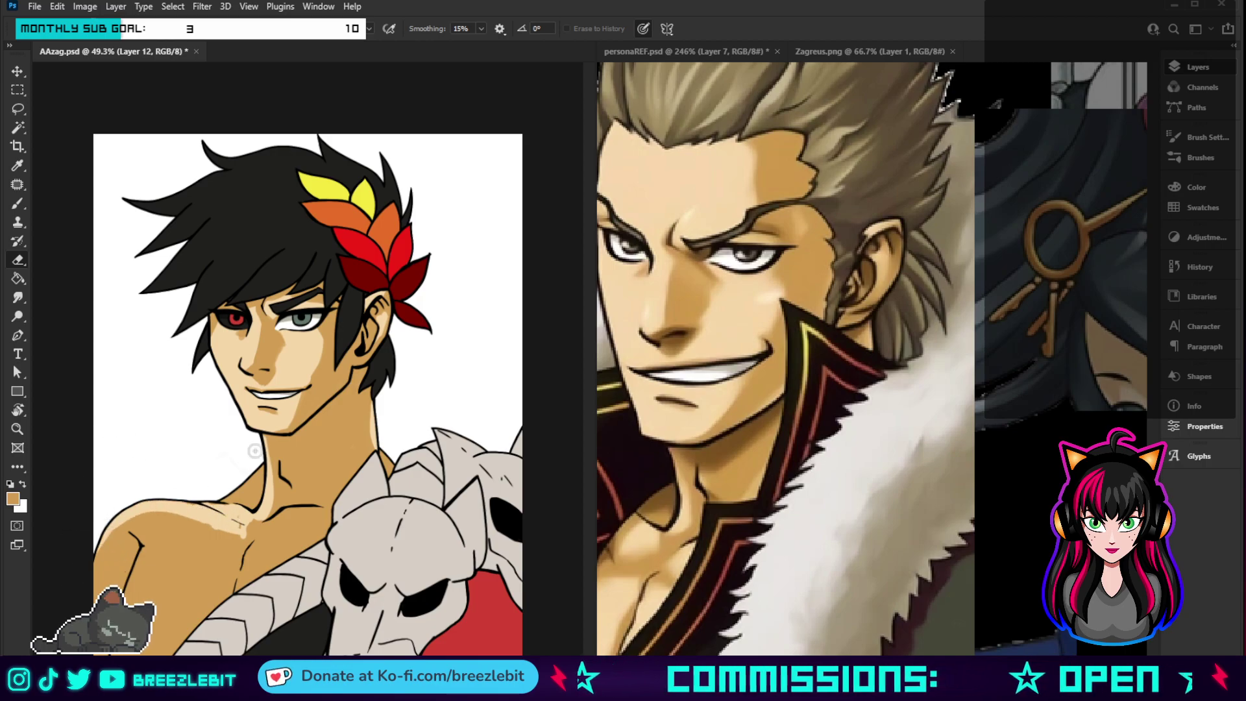
mouse_move(275, 524)
mouse_down()
mouse_move(326, 516)
mouse_move(327, 538)
mouse_move(299, 517)
mouse_move(291, 527)
mouse_move(320, 520)
mouse_move(274, 541)
mouse_move(287, 533)
mouse_move(271, 524)
mouse_move(296, 536)
mouse_up()
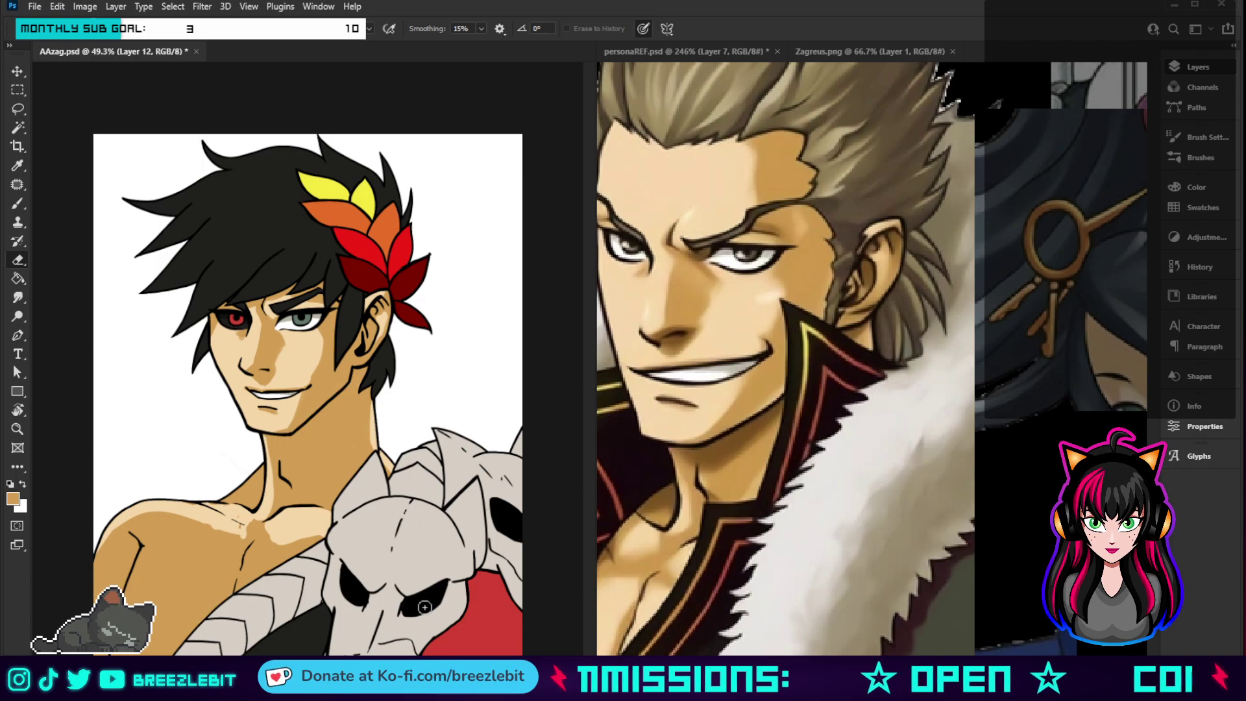
mouse_move(350, 441)
mouse_down()
mouse_move(318, 474)
mouse_move(337, 432)
mouse_move(349, 444)
mouse_move(325, 483)
mouse_move(357, 455)
mouse_move(363, 466)
mouse_move(334, 499)
mouse_move(318, 484)
mouse_move(322, 456)
mouse_move(312, 473)
mouse_up()
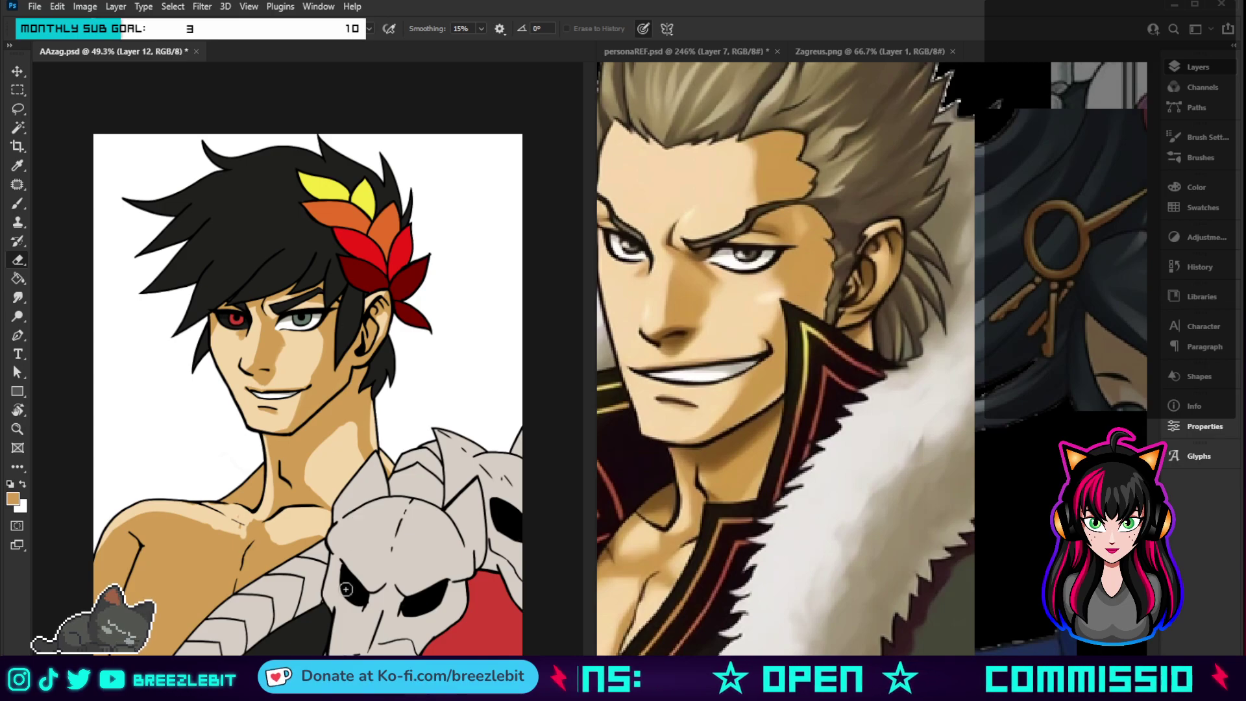
mouse_move(263, 556)
mouse_down()
mouse_move(249, 584)
mouse_move(261, 551)
mouse_move(325, 555)
mouse_up()
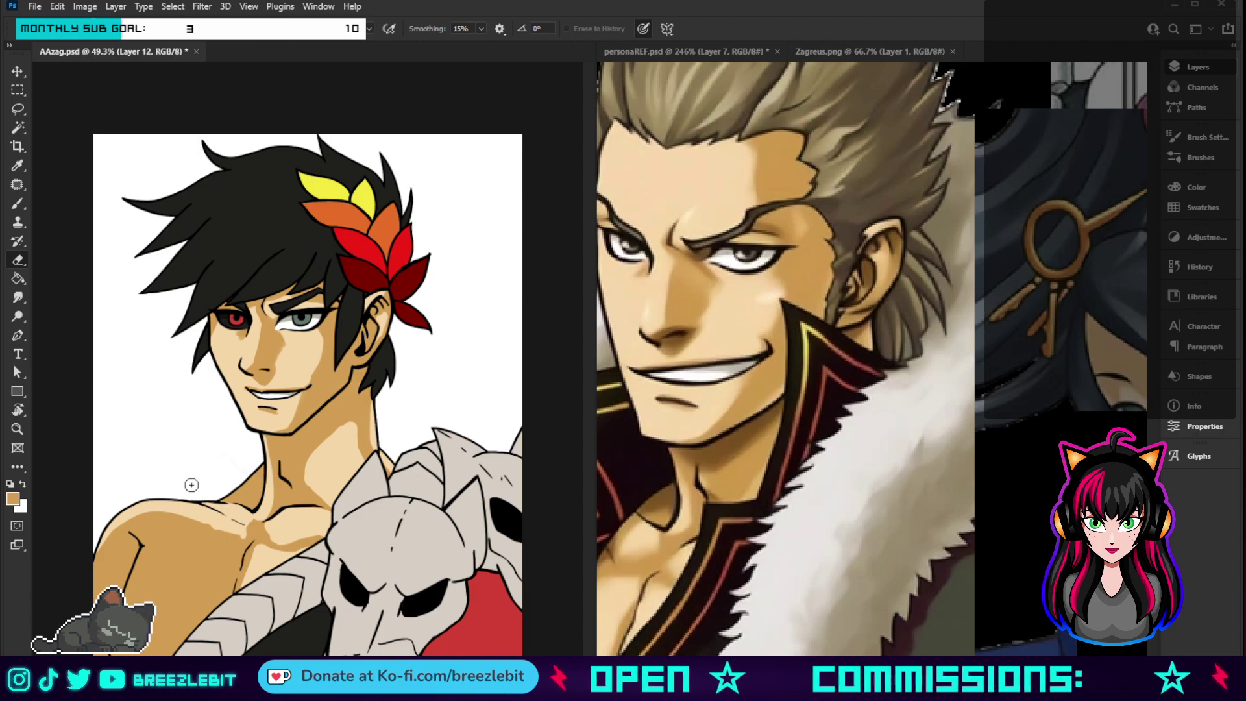
- Refine the shadow edges along the collarbone and the side of the neck with the tan brush
key(b)
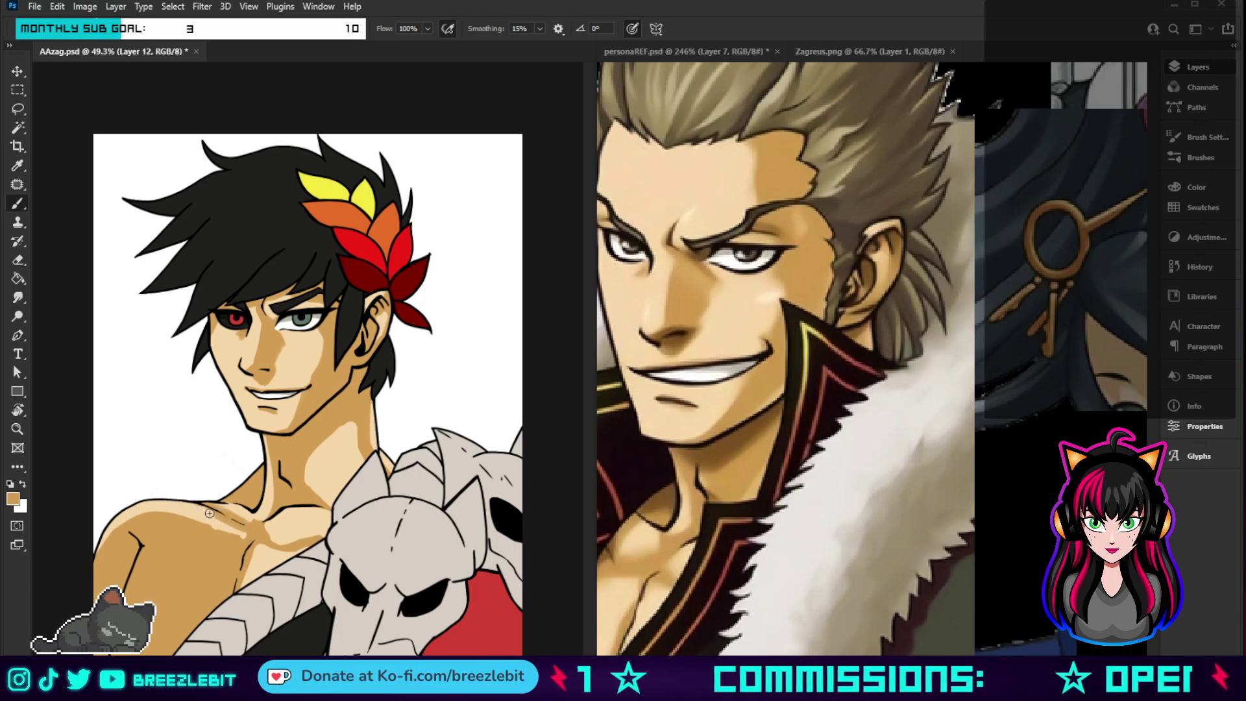
drag(210, 513, 244, 531)
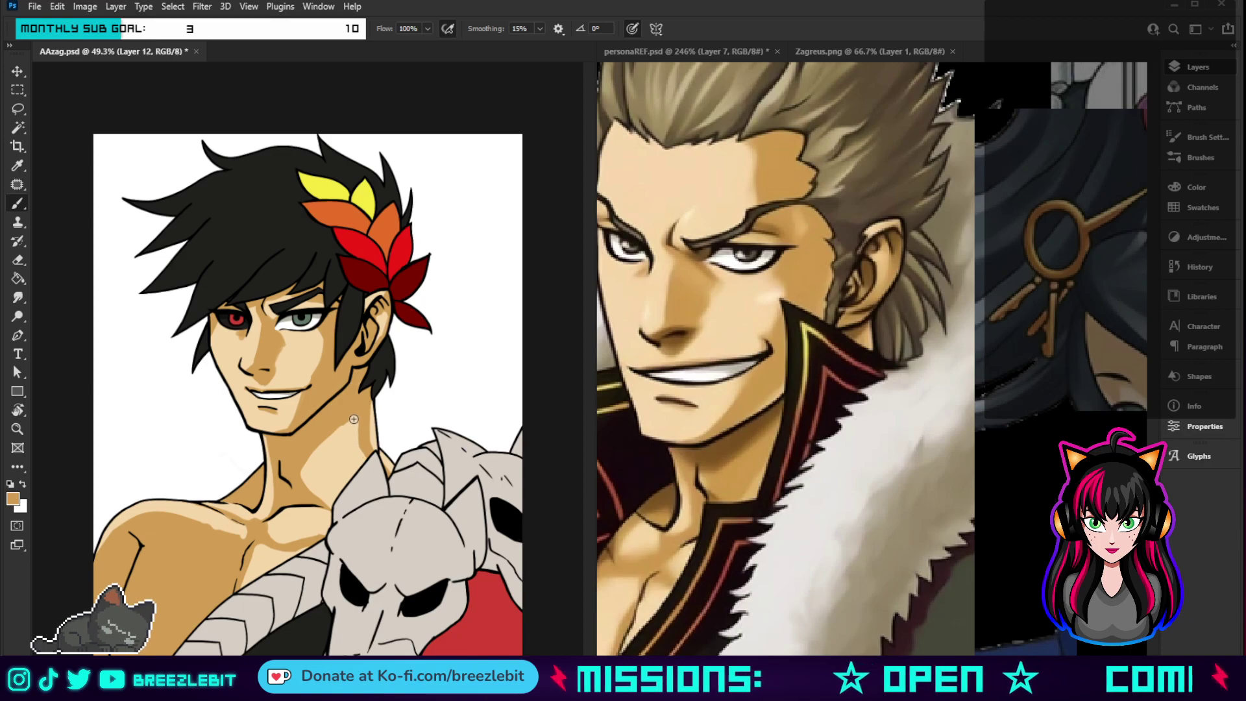
drag(354, 419, 299, 470)
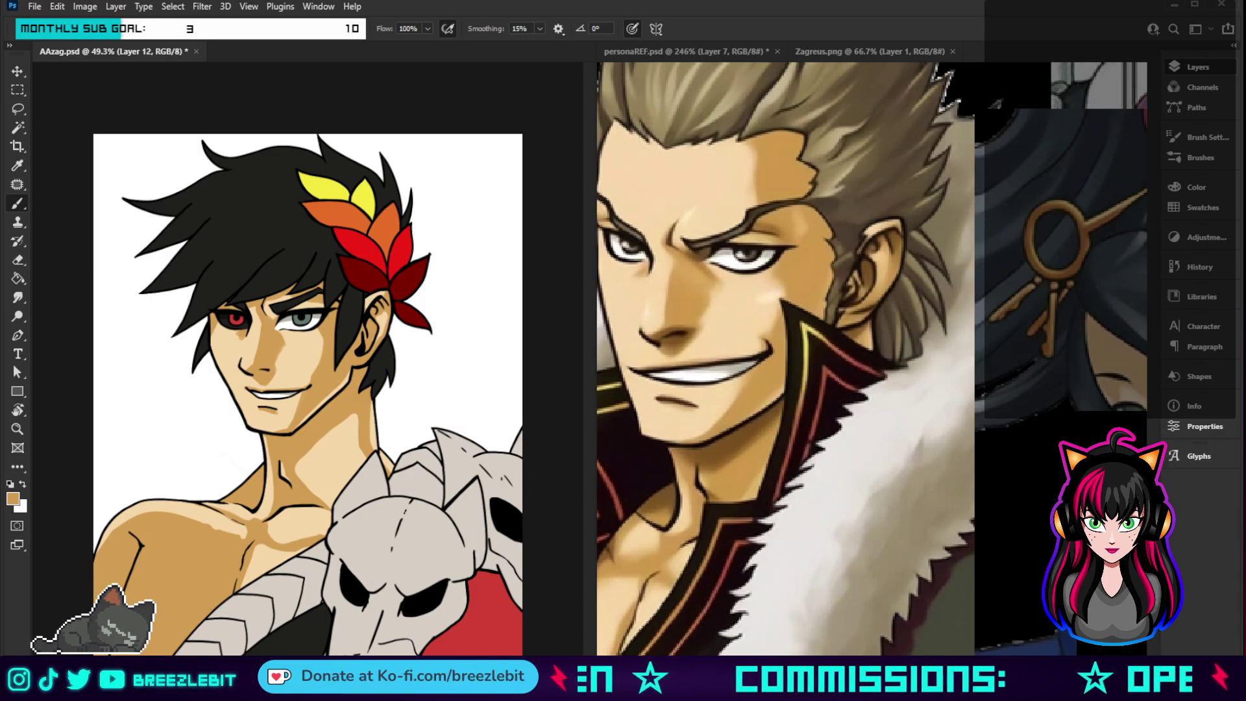
- Review the whole shaded portrait and compare it with more of the fur-collared man's figure in personaREF.psd
key(z)
drag(358, 586, 282, 535)
alt+click(301, 557)
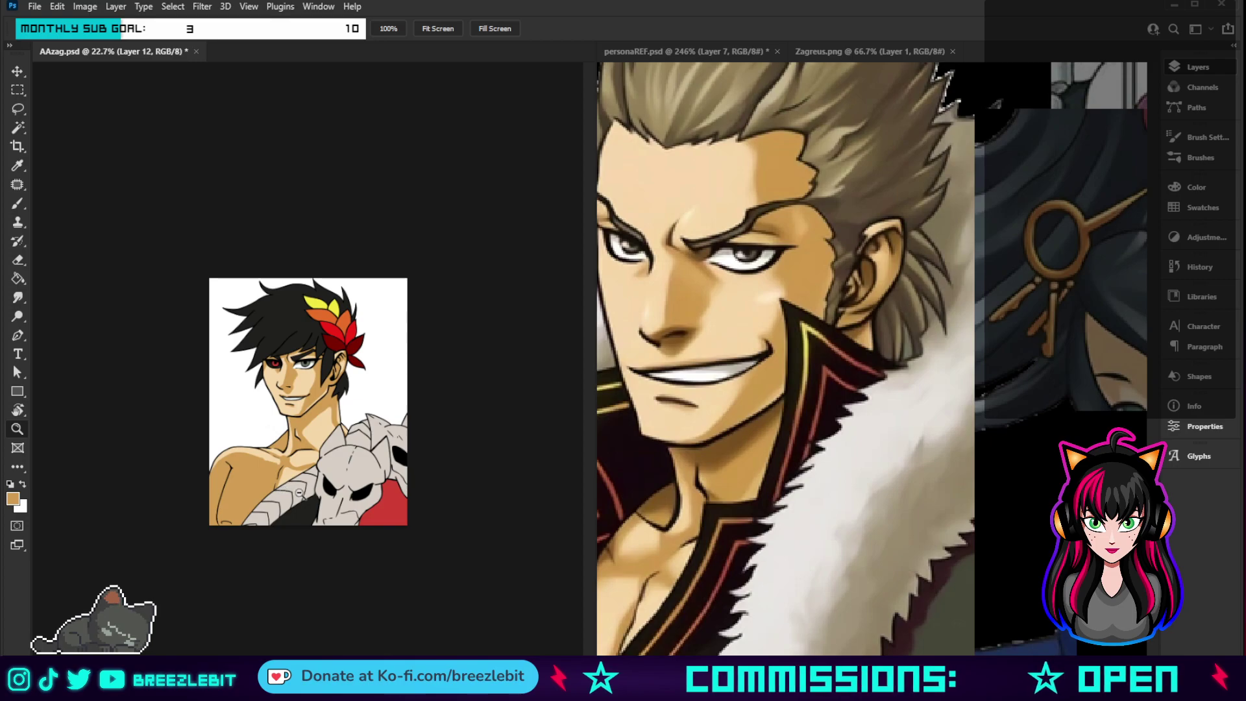
drag(299, 493, 327, 524)
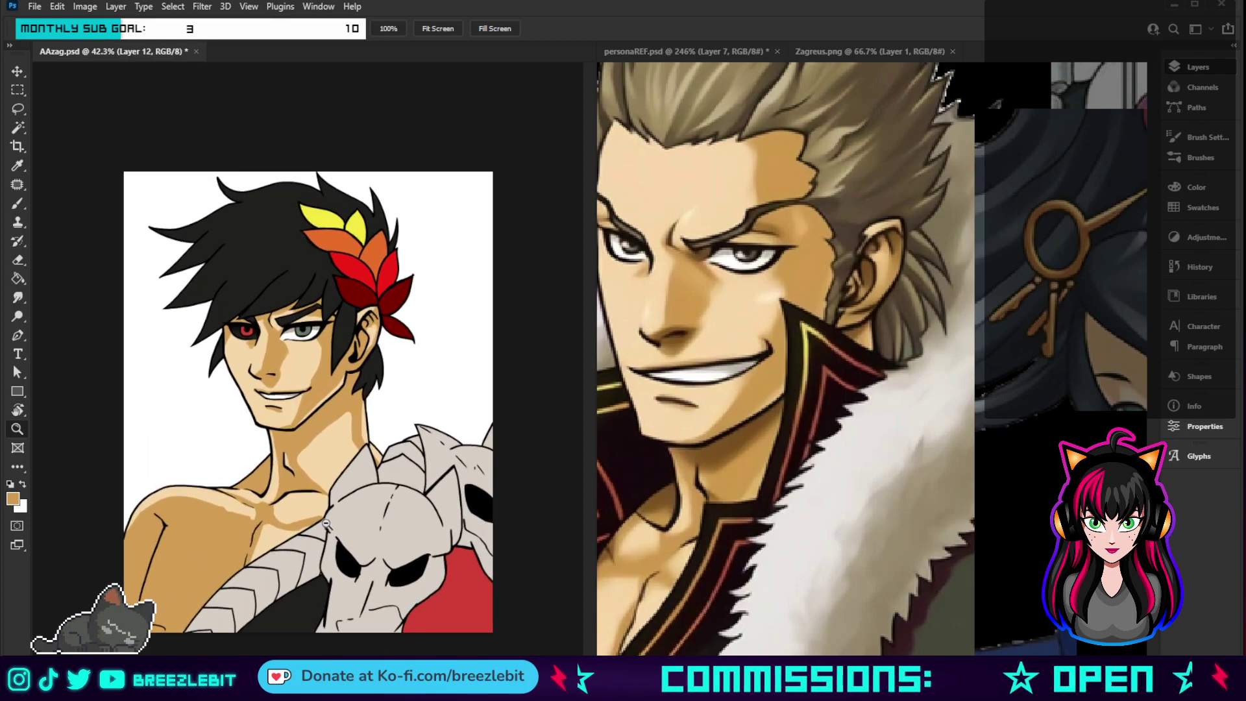
drag(866, 540, 758, 532)
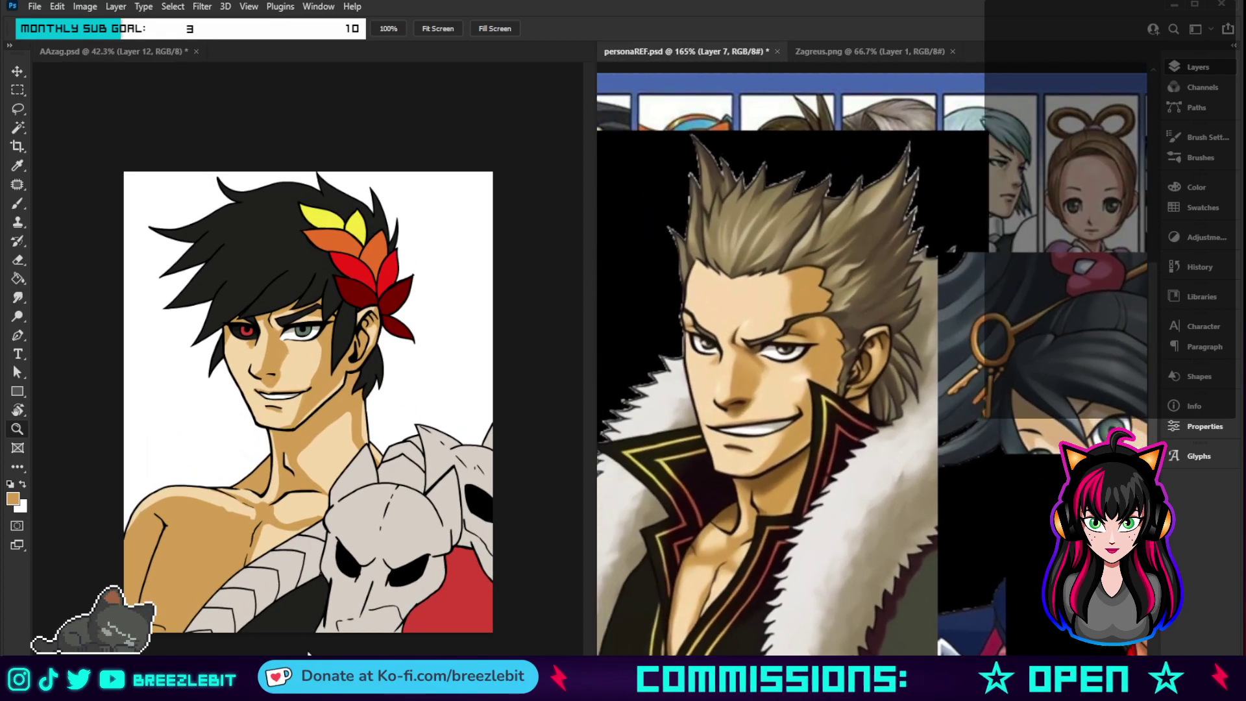
- Erase the tan shadow from the inner upper arm and the lower chest, keeping a shadow band along the arm's outer edge
key(b)
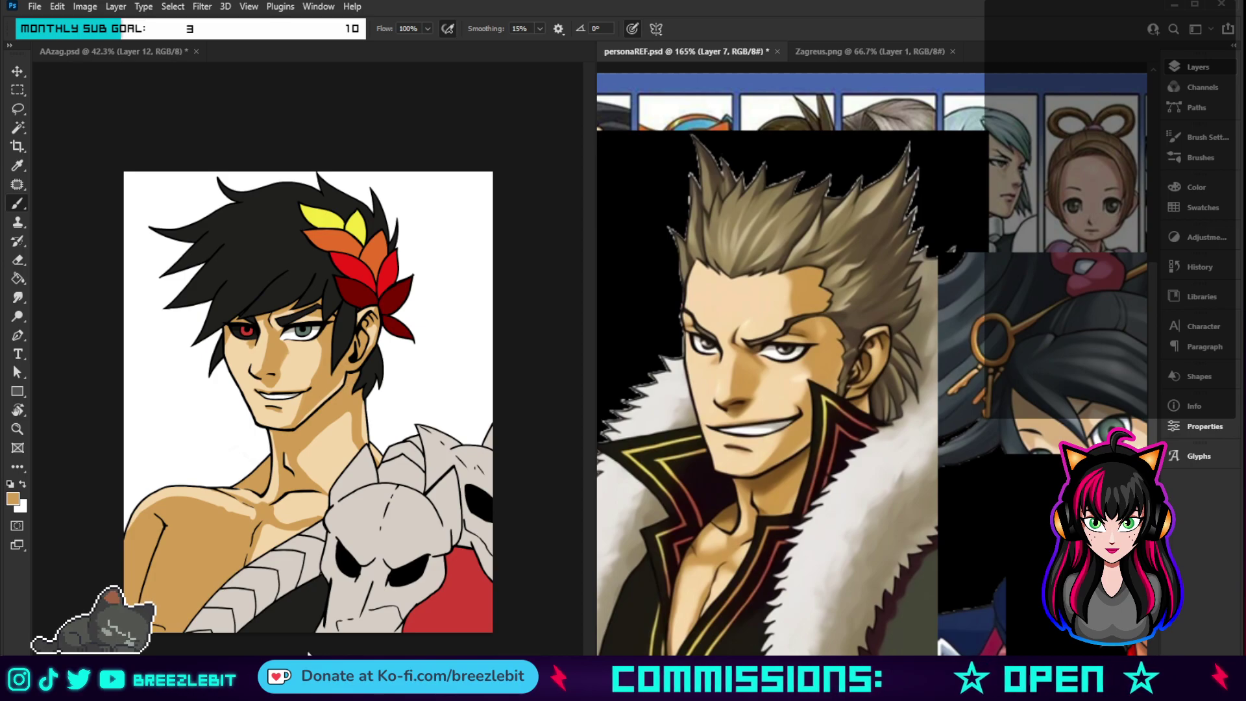
click(263, 537)
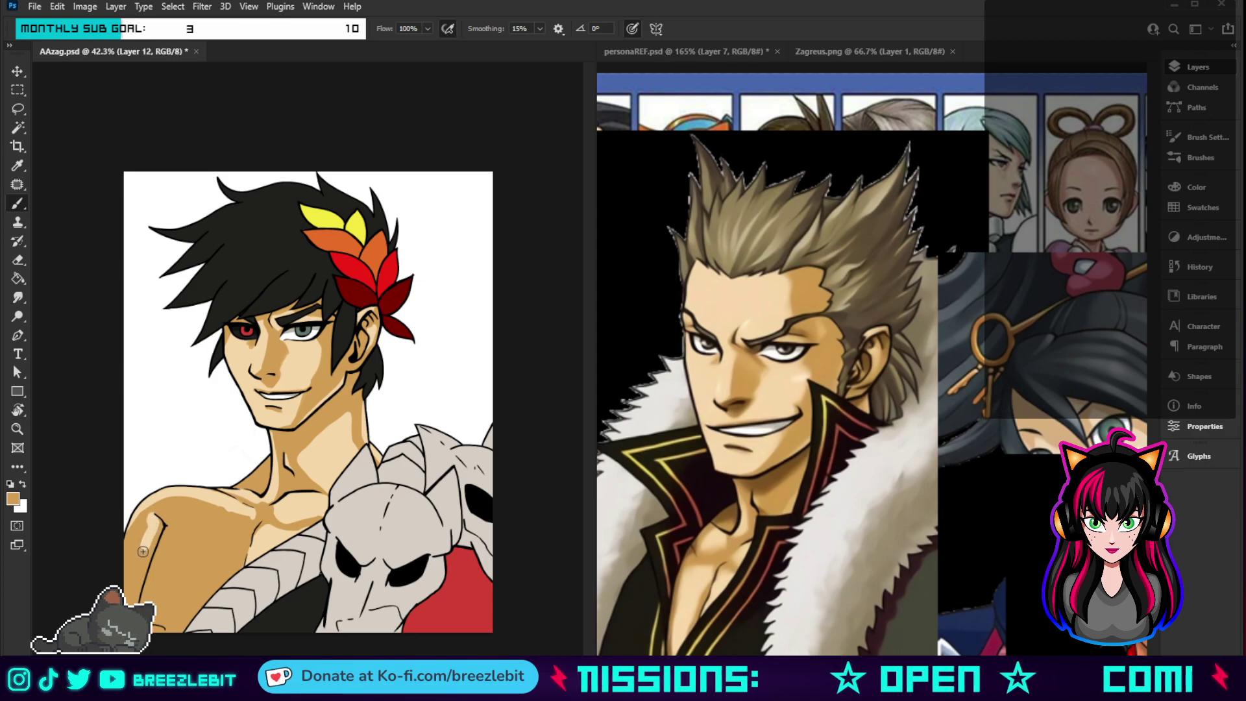
mouse_move(143, 551)
mouse_down()
mouse_move(144, 513)
mouse_move(127, 582)
mouse_up()
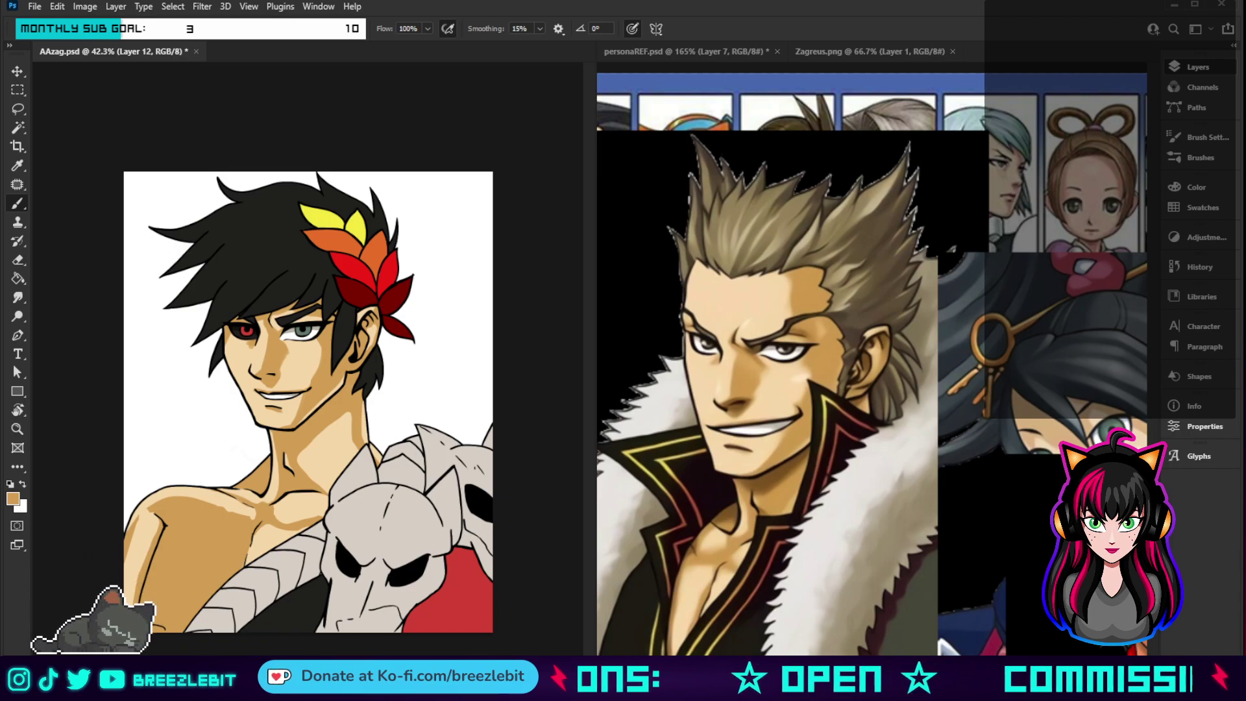
mouse_move(173, 534)
mouse_down()
mouse_move(165, 552)
mouse_move(204, 555)
mouse_up()
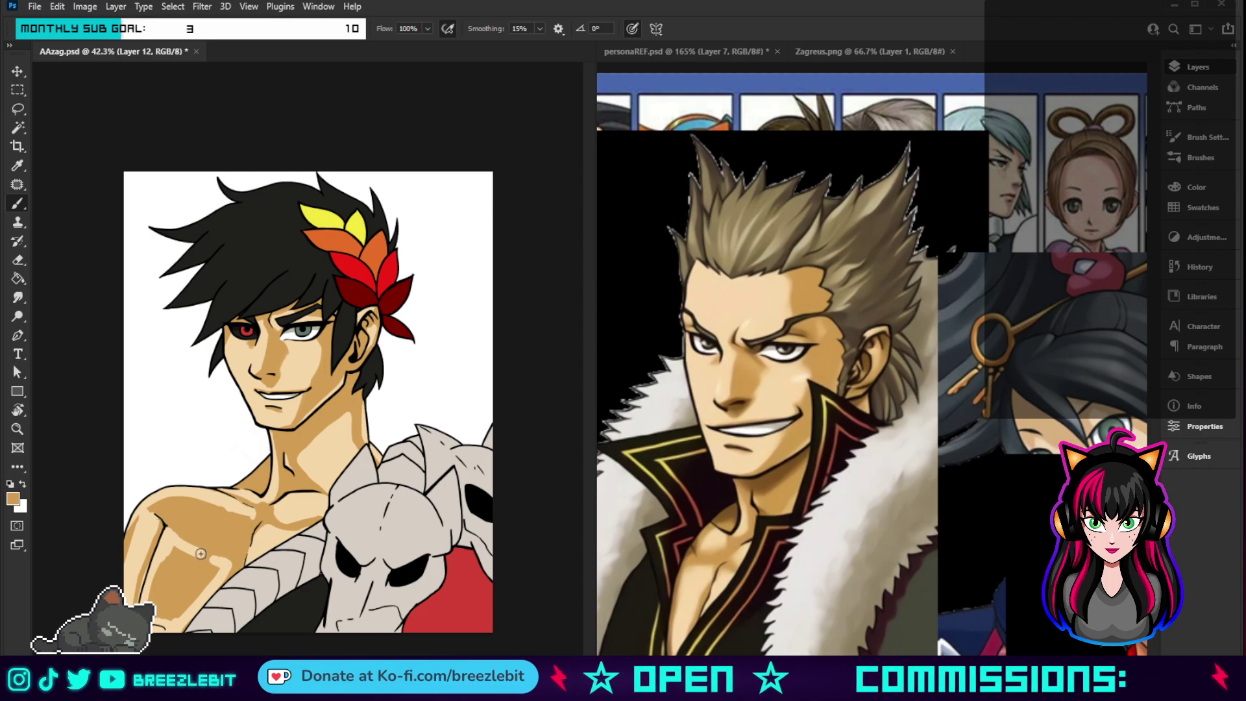
drag(208, 578, 177, 615)
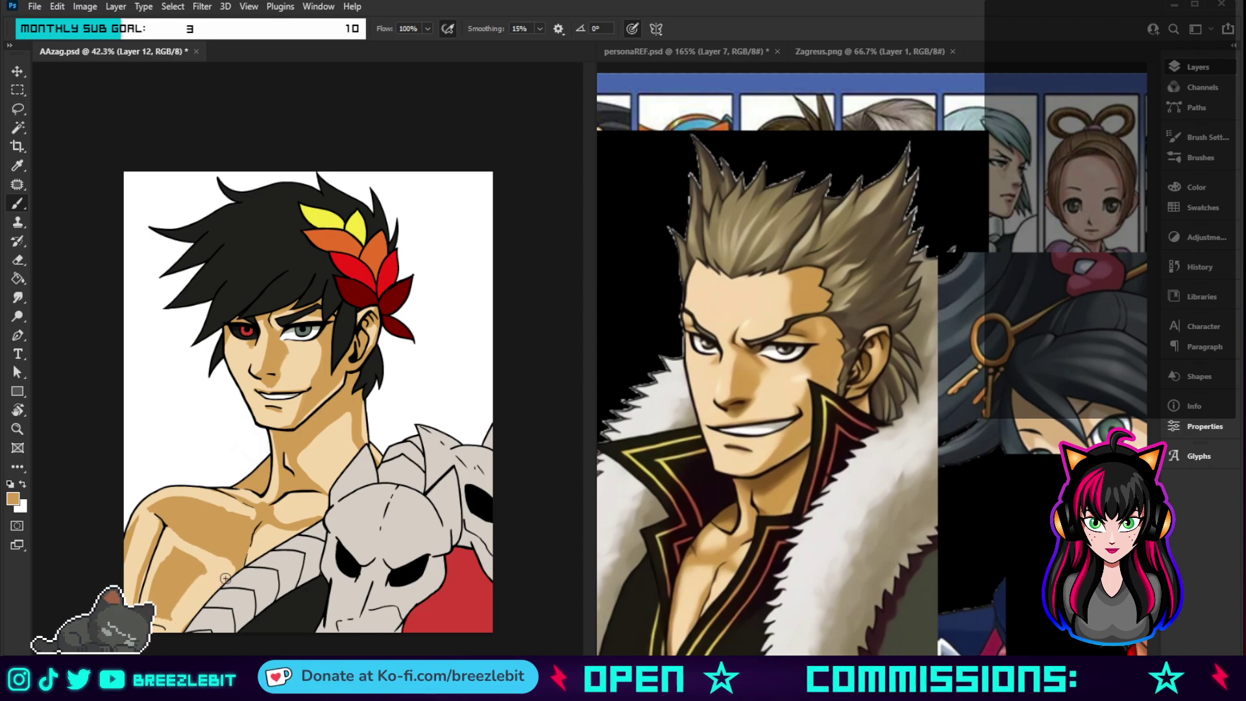
drag(197, 568, 173, 624)
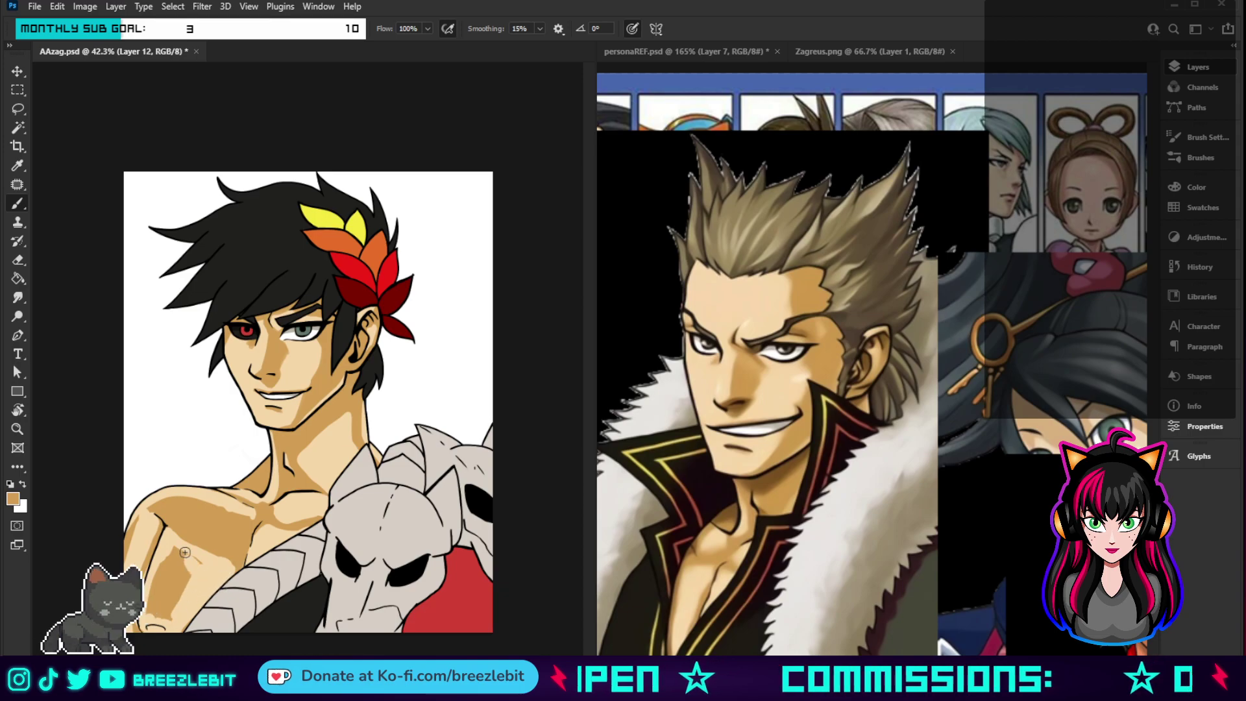
mouse_move(182, 555)
mouse_down()
mouse_move(156, 627)
mouse_move(179, 564)
mouse_move(168, 625)
mouse_up()
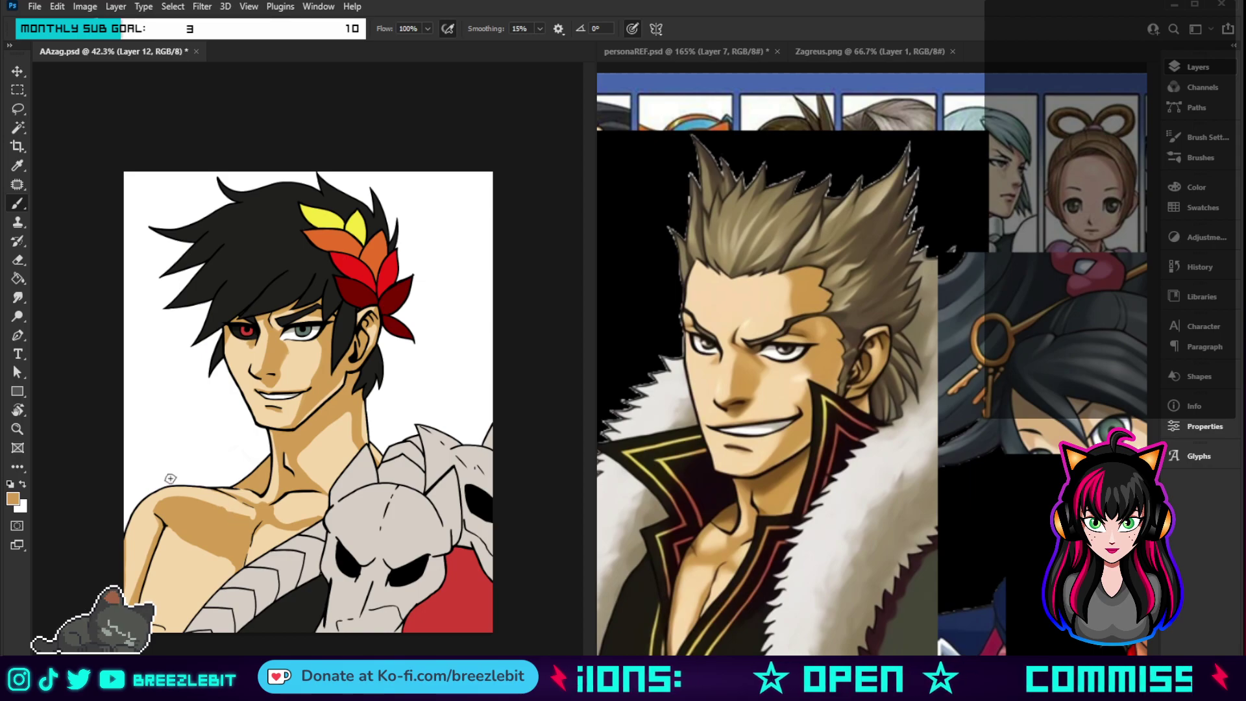
- Erase the remaining tan patch below the collarbone and across the front of the shoulder
drag(244, 523, 228, 575)
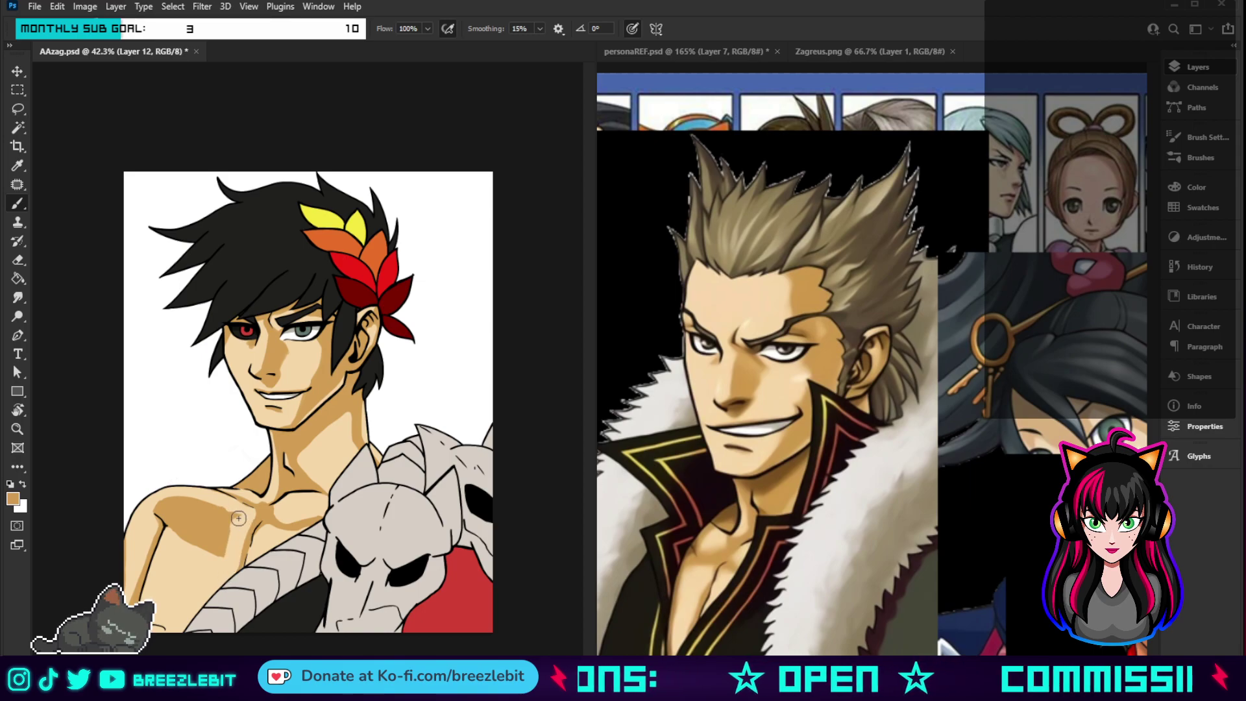
mouse_move(239, 518)
mouse_down()
mouse_move(223, 562)
mouse_move(212, 523)
mouse_move(185, 551)
mouse_move(181, 526)
mouse_move(173, 532)
mouse_move(209, 513)
mouse_move(173, 544)
mouse_move(211, 509)
mouse_up()
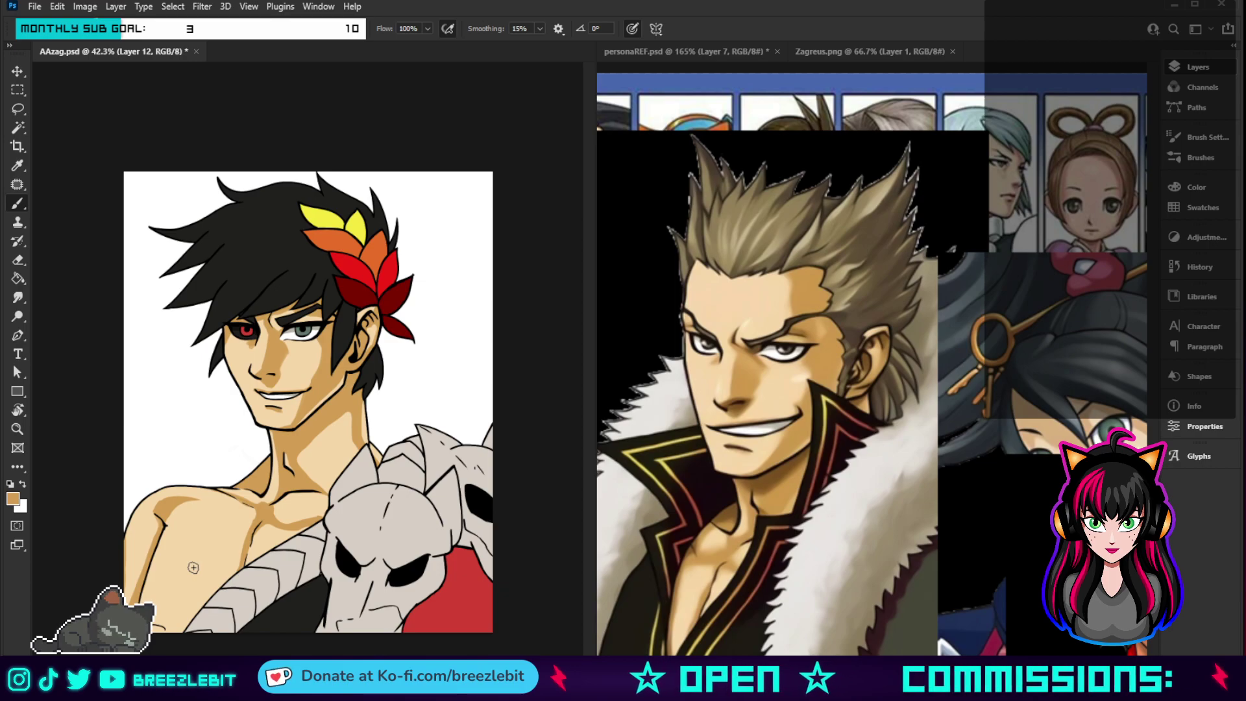
mouse_move(183, 495)
mouse_down()
mouse_move(203, 501)
mouse_move(138, 505)
mouse_move(197, 501)
mouse_move(159, 499)
mouse_move(163, 512)
mouse_up()
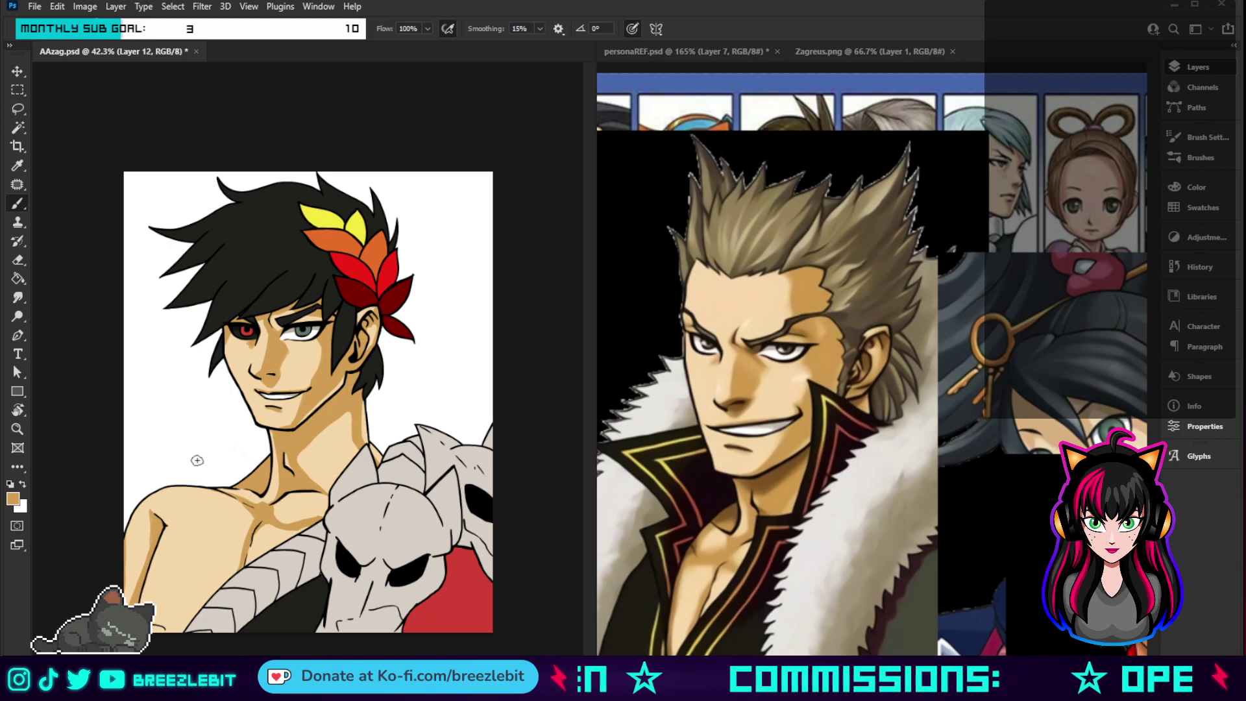
drag(252, 510, 170, 487)
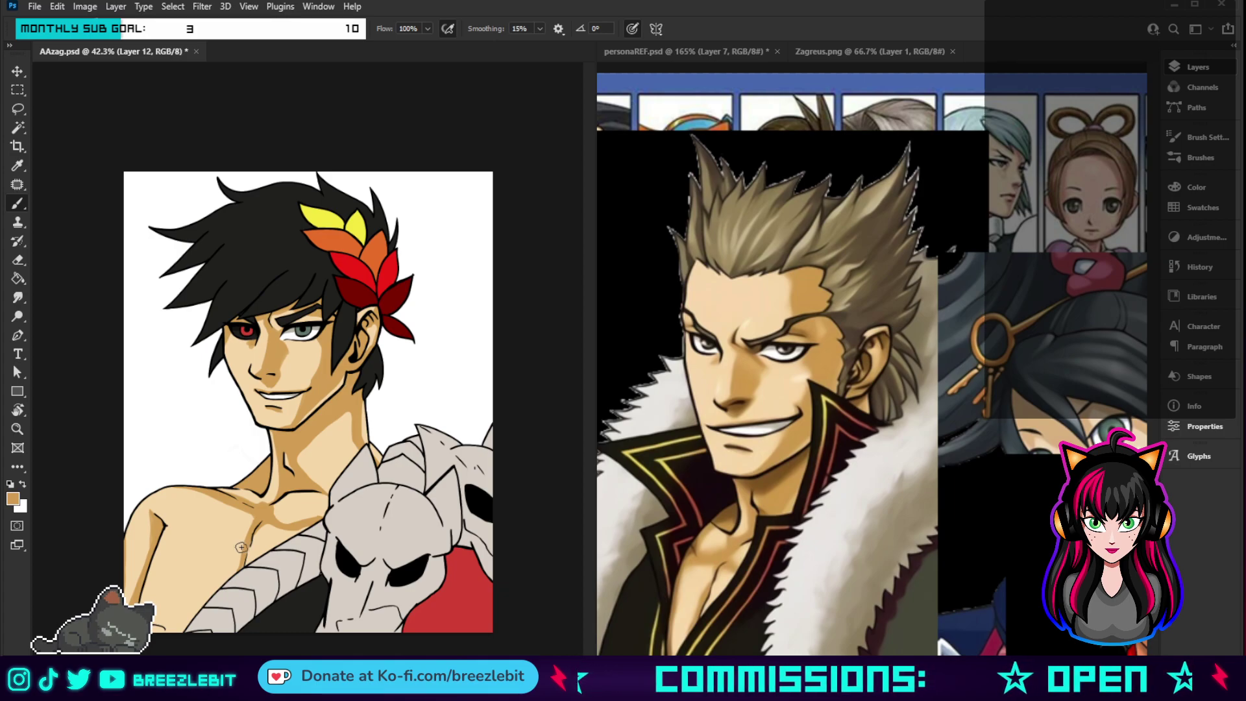
- Paint and trim thin tan shadows along both collarbones and the centre of the chest with a smaller brush
key(z)
mouse_move(241, 547)
mouse_down()
mouse_move(209, 532)
mouse_move(376, 488)
mouse_up()
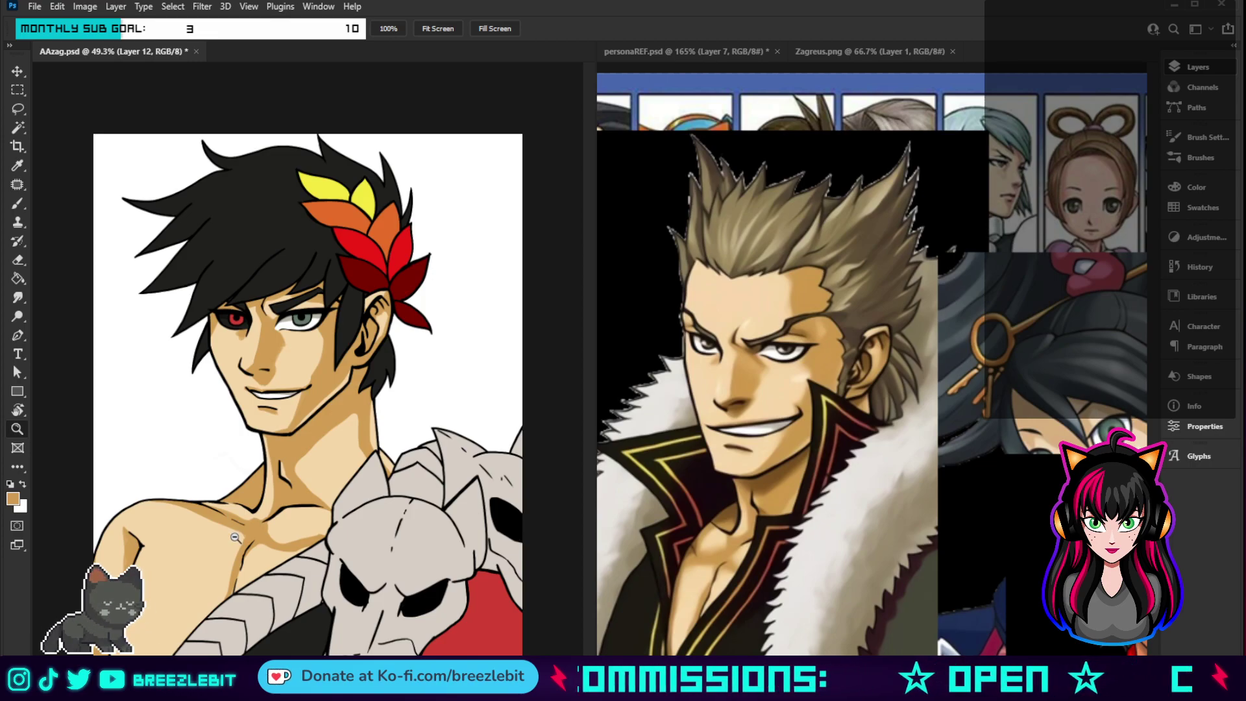
key(b)
mouse_move(245, 546)
mouse_down()
mouse_move(173, 511)
mouse_move(248, 526)
mouse_move(214, 513)
mouse_move(198, 537)
mouse_move(185, 521)
mouse_move(227, 548)
mouse_up()
key(bracketleft)
key(bracketleft)
drag(144, 506, 205, 541)
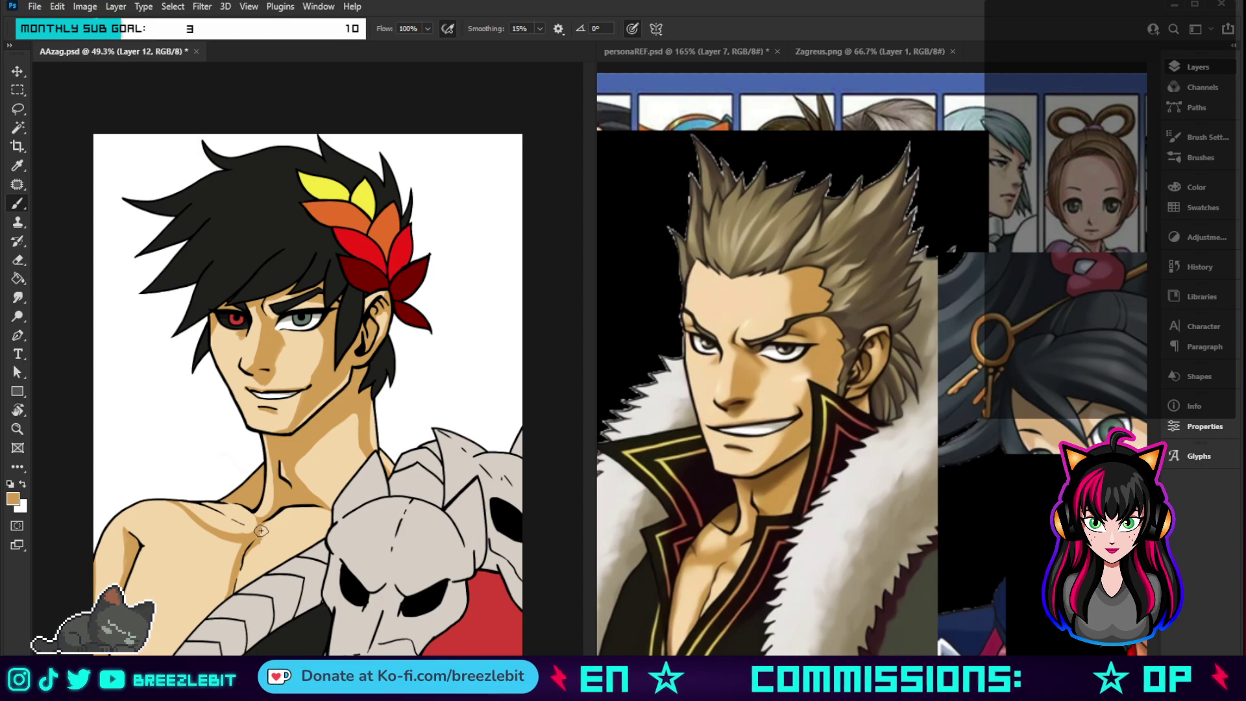
mouse_move(260, 531)
mouse_down()
mouse_move(307, 529)
mouse_move(261, 543)
mouse_move(311, 535)
mouse_up()
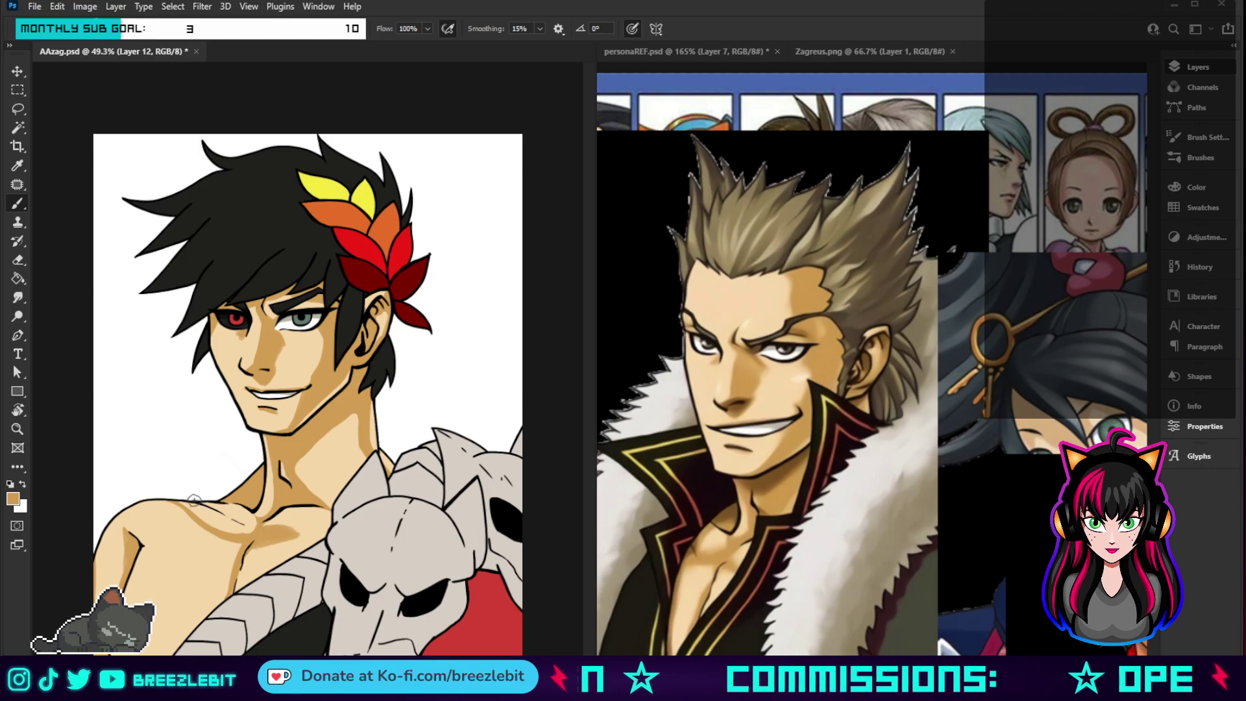
mouse_move(225, 522)
mouse_down()
mouse_move(254, 535)
mouse_move(195, 513)
mouse_move(279, 538)
mouse_move(350, 532)
mouse_move(320, 534)
mouse_up()
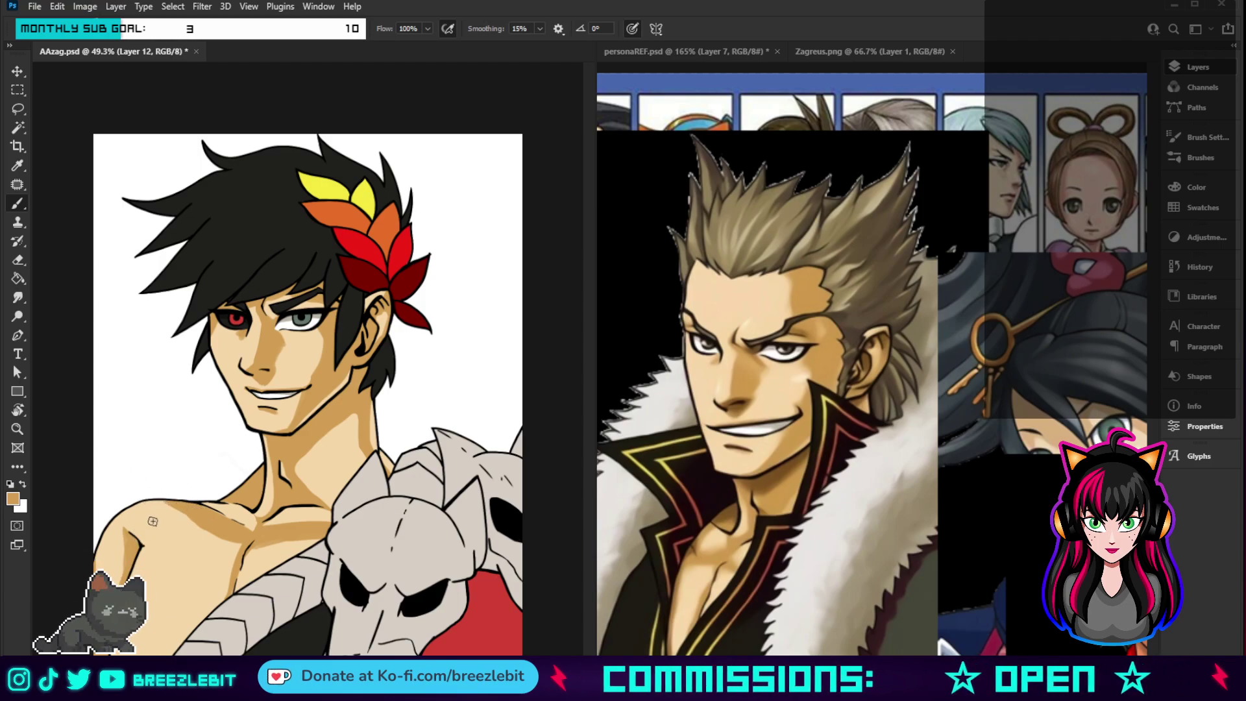
drag(150, 537, 136, 549)
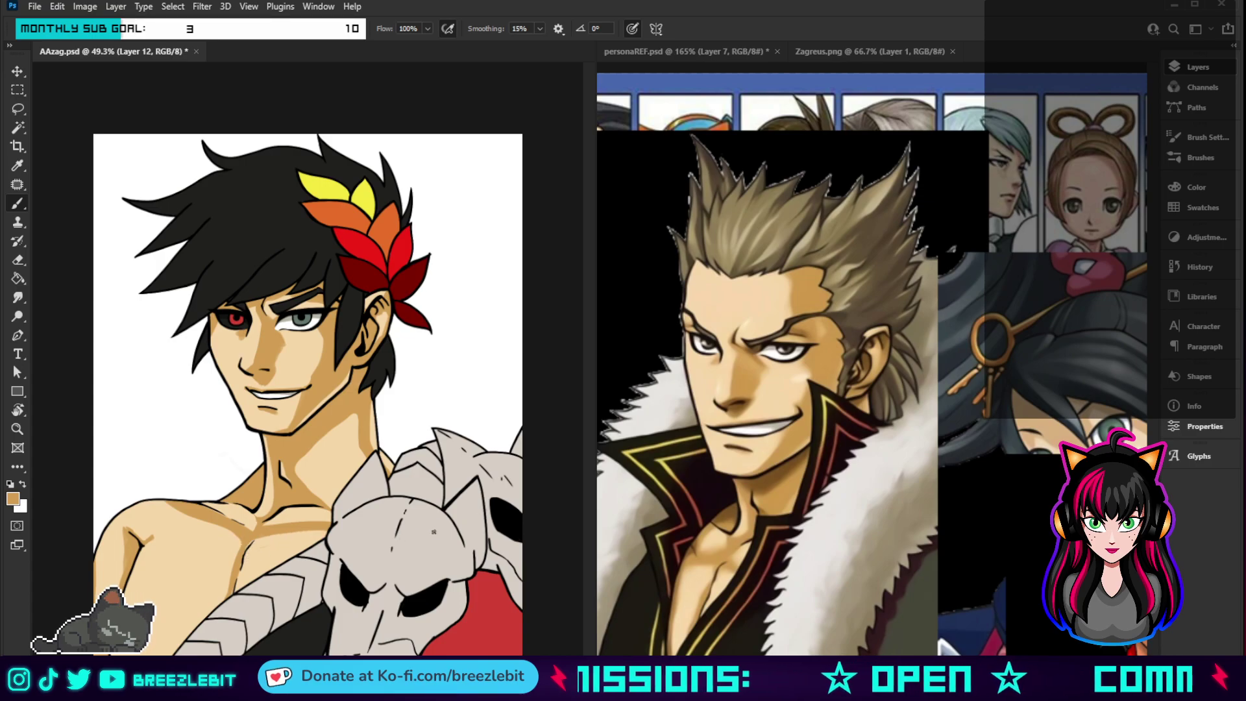
- Sample the dark brown shadow colour below the reference man's jaw and add a new layer to AAzag.psd
key(z)
drag(404, 537, 344, 548)
drag(340, 503, 394, 517)
key(b)
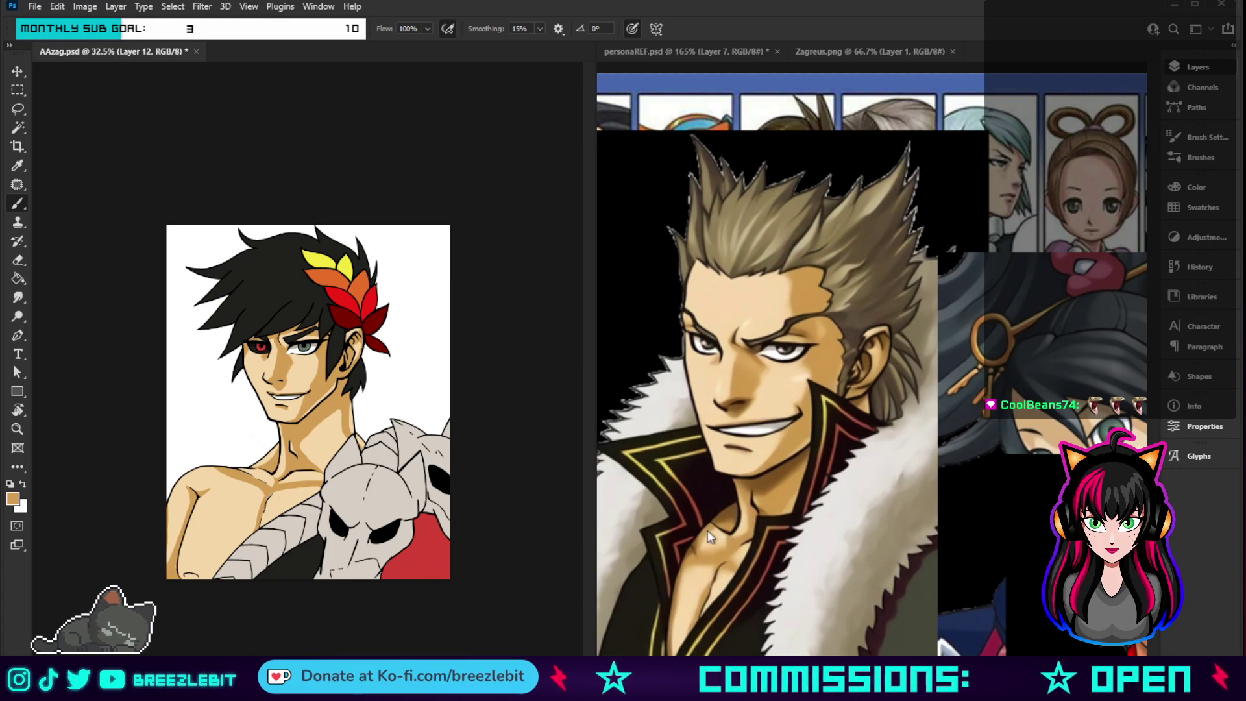
key(i)
click(783, 469)
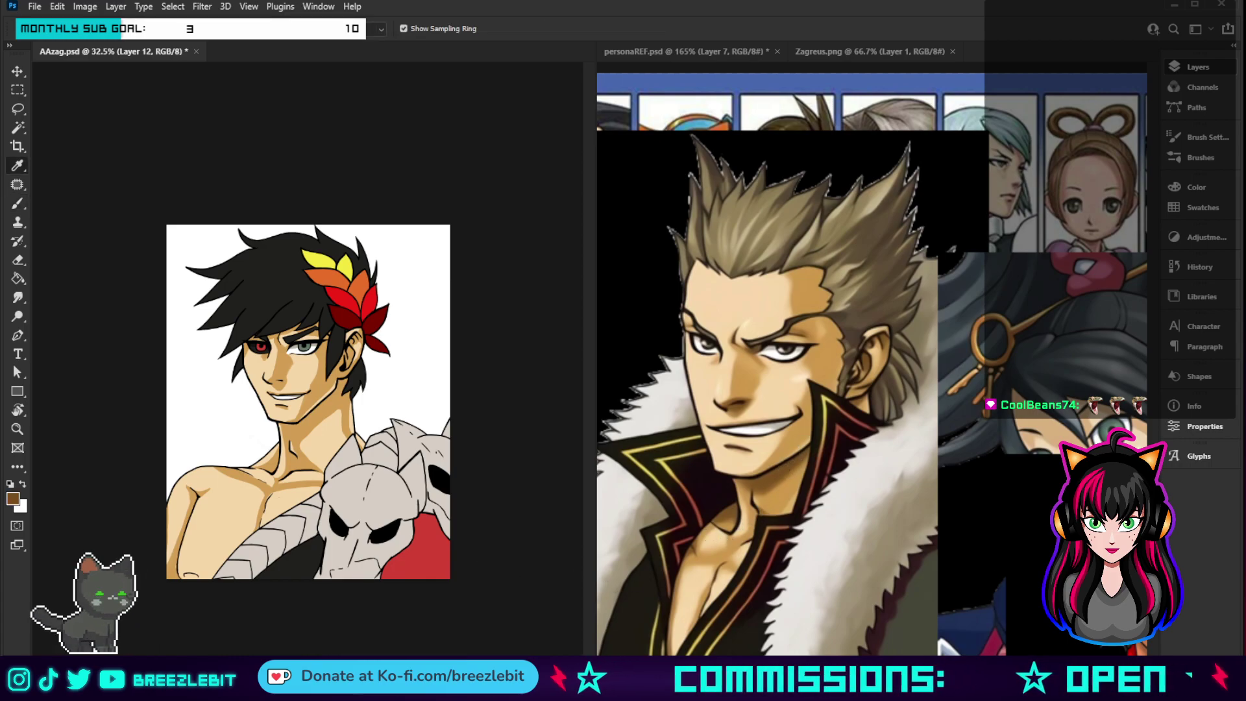
click(1050, 544)
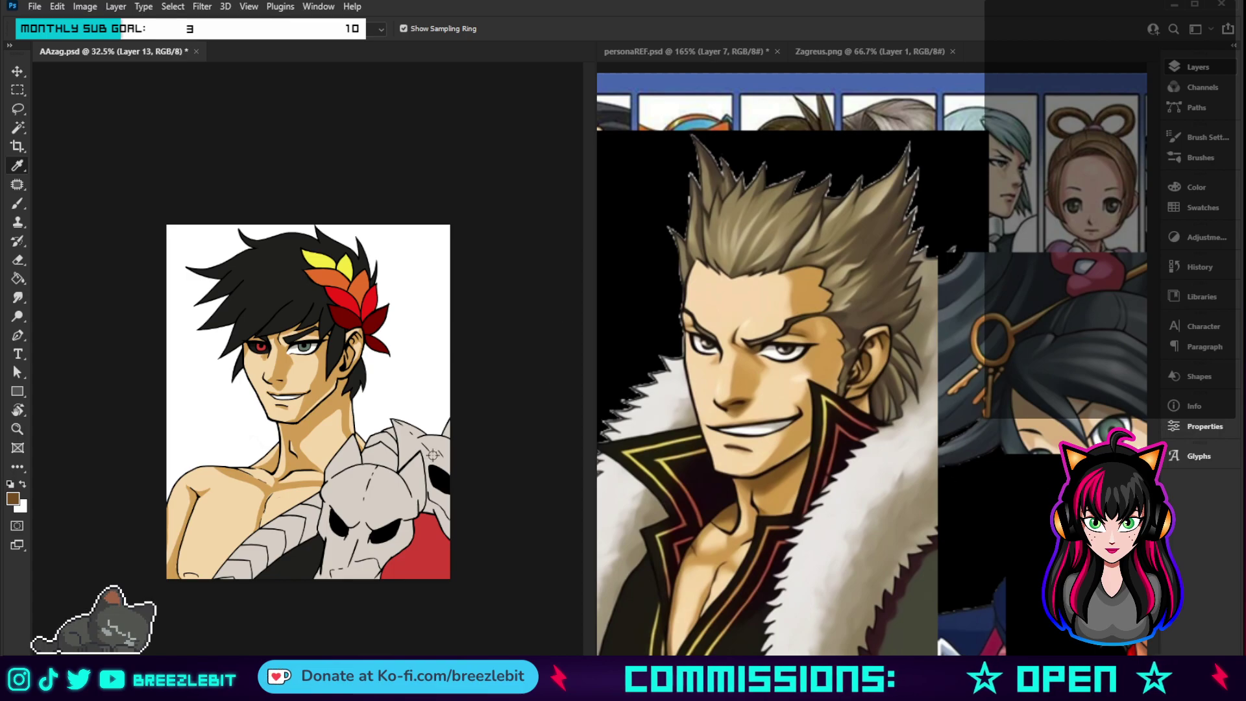
- Paint a dark brown cast shadow on the neck along the underside of the jaw, from below the ear to the chin
drag(360, 338, 430, 357)
key(b)
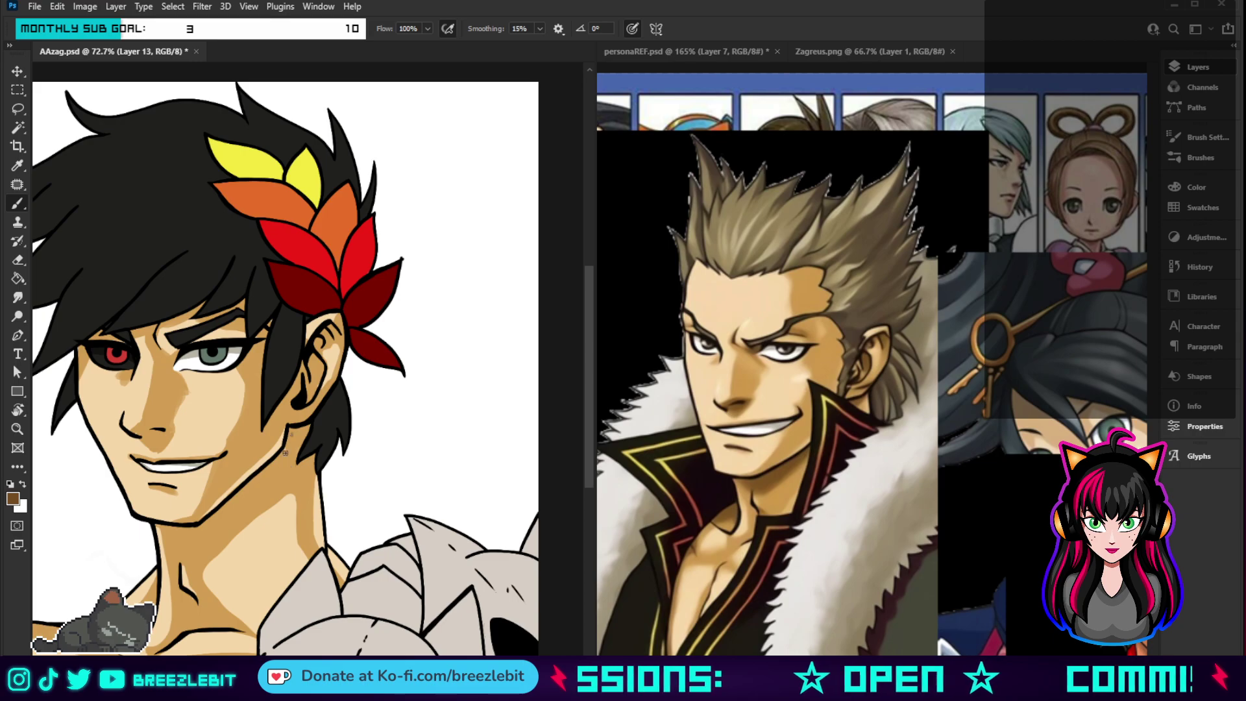
mouse_move(291, 432)
mouse_down()
mouse_move(280, 463)
mouse_move(285, 446)
mouse_up()
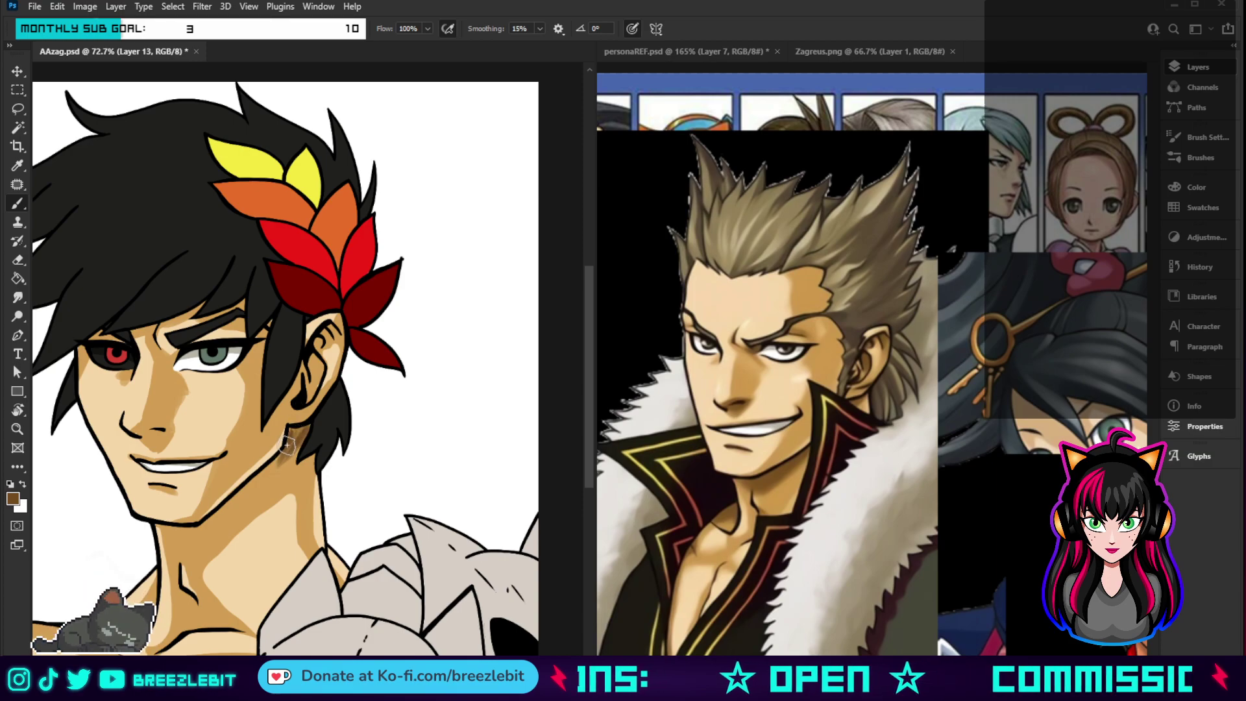
mouse_move(280, 465)
mouse_down()
mouse_move(189, 538)
mouse_move(303, 441)
mouse_move(234, 515)
mouse_move(310, 437)
mouse_move(193, 544)
mouse_move(194, 447)
mouse_move(200, 505)
mouse_move(174, 555)
mouse_move(175, 542)
mouse_move(237, 506)
mouse_move(189, 547)
mouse_move(220, 535)
mouse_move(296, 473)
mouse_move(232, 544)
mouse_move(292, 474)
mouse_move(194, 548)
mouse_move(281, 474)
mouse_move(226, 536)
mouse_move(284, 480)
mouse_move(189, 540)
mouse_up()
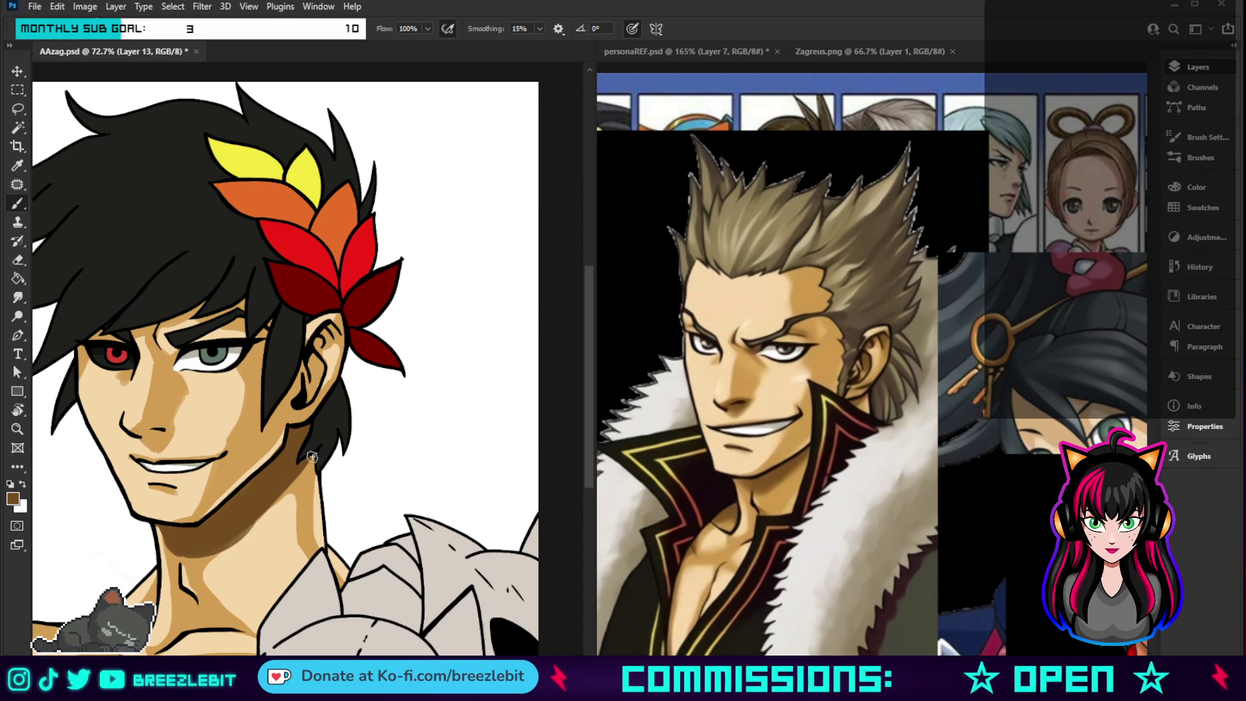
mouse_move(310, 458)
mouse_down()
mouse_move(230, 537)
mouse_move(195, 552)
mouse_move(261, 524)
mouse_up()
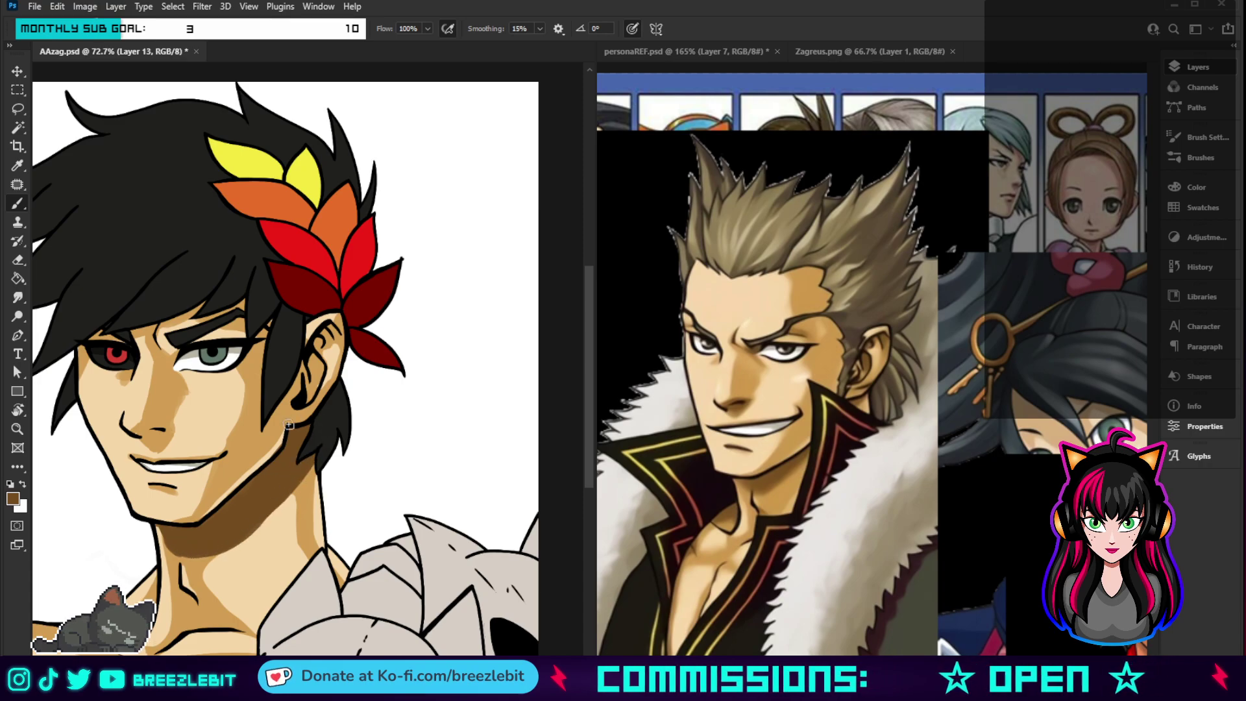
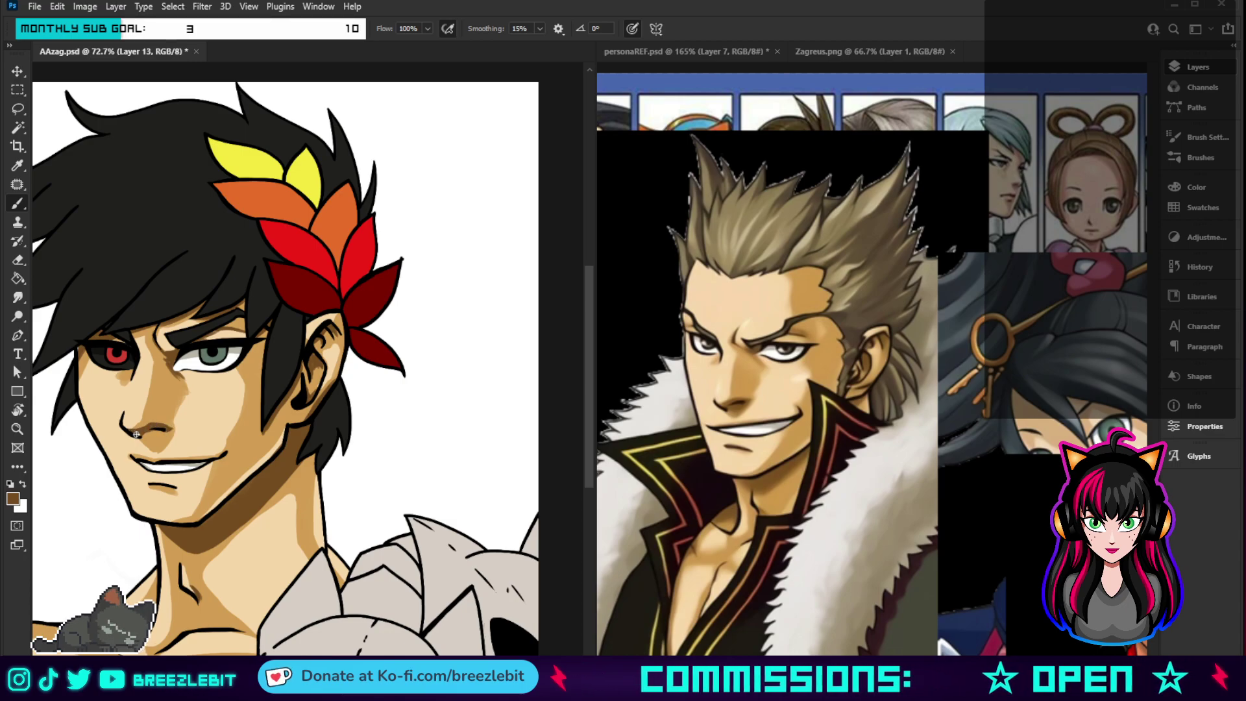
- Paint dark brown shadow under the nose of the portrait on Layer 13
mouse_move(134, 434)
mouse_down()
mouse_move(168, 435)
mouse_move(138, 434)
mouse_move(158, 432)
mouse_up()
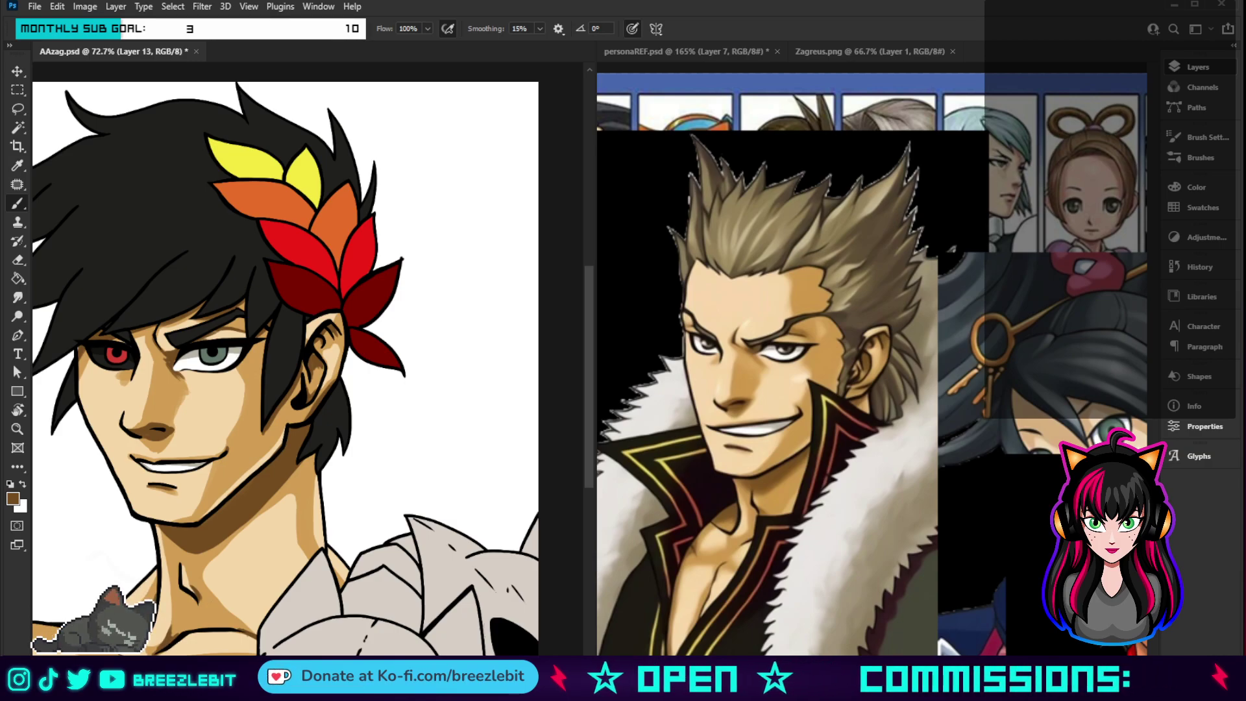
drag(176, 616, 325, 501)
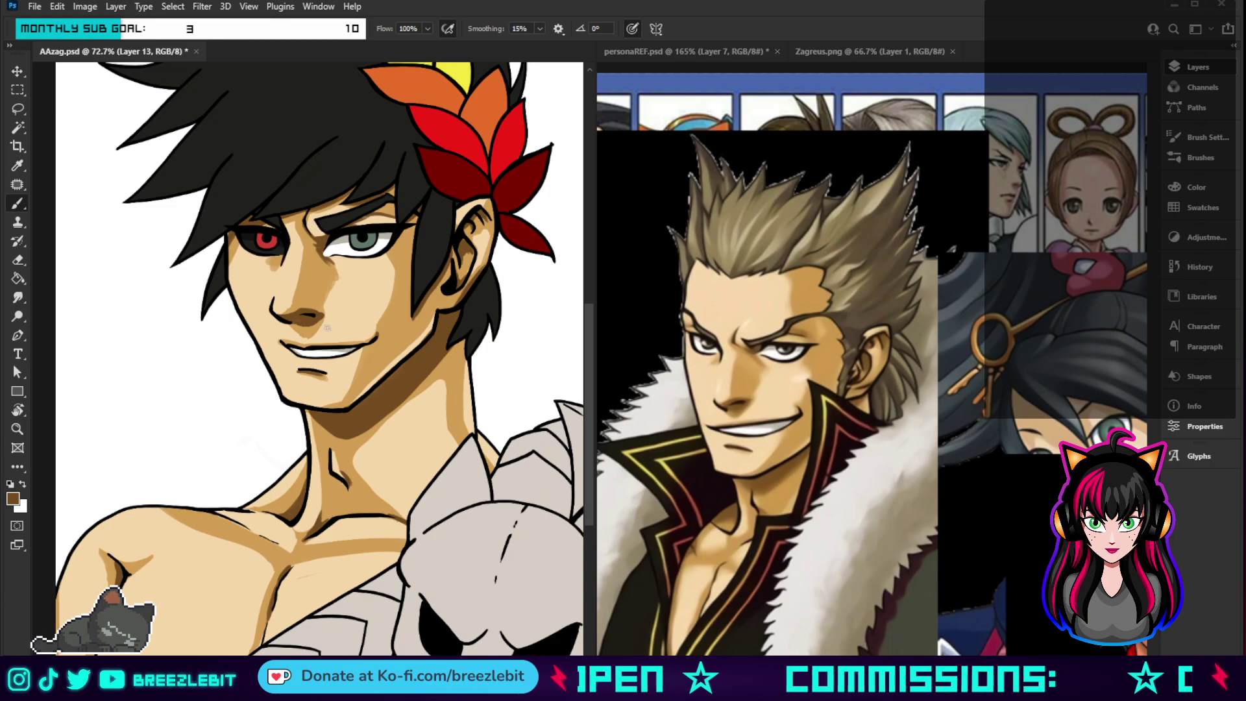
key(z)
drag(363, 487, 240, 557)
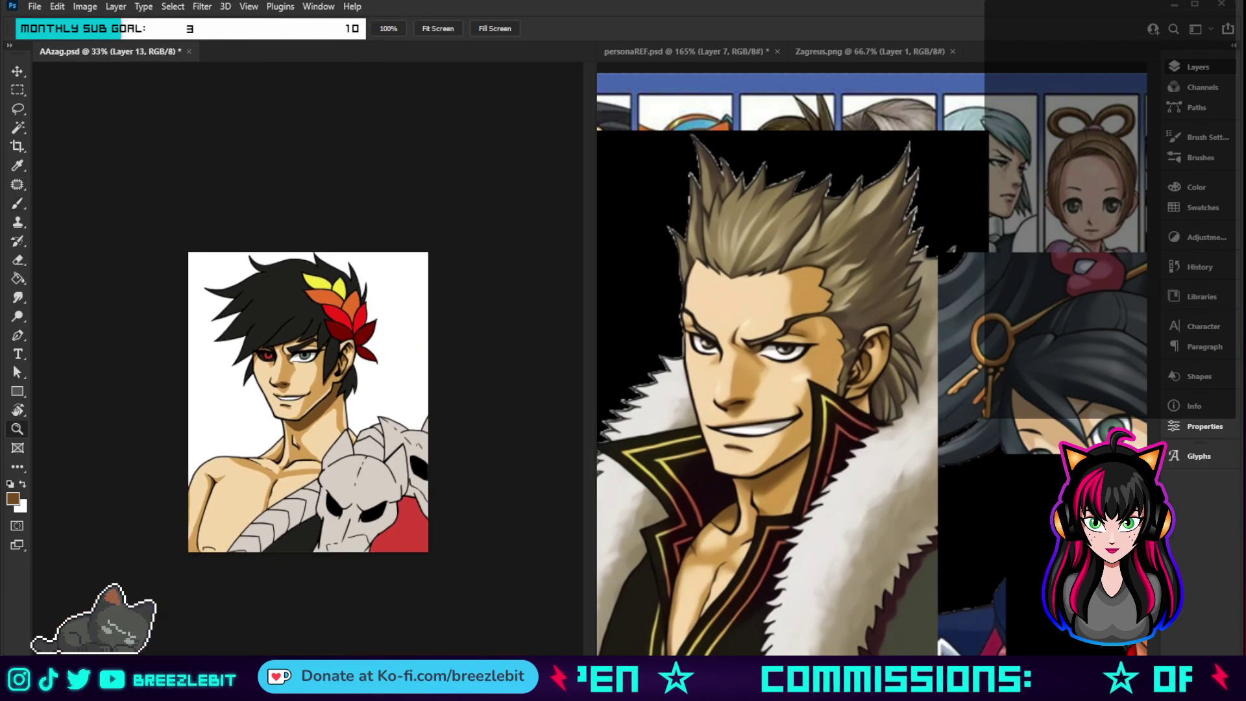
drag(346, 419, 384, 419)
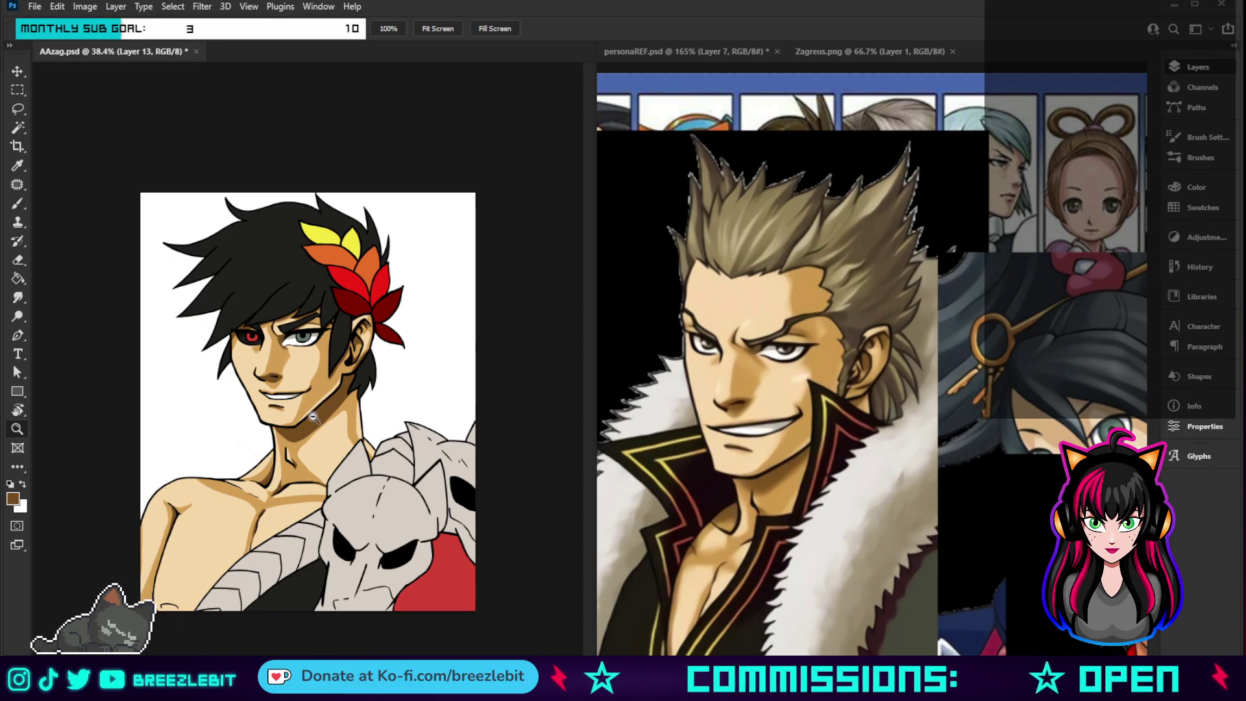
scroll(313, 418, up, 2)
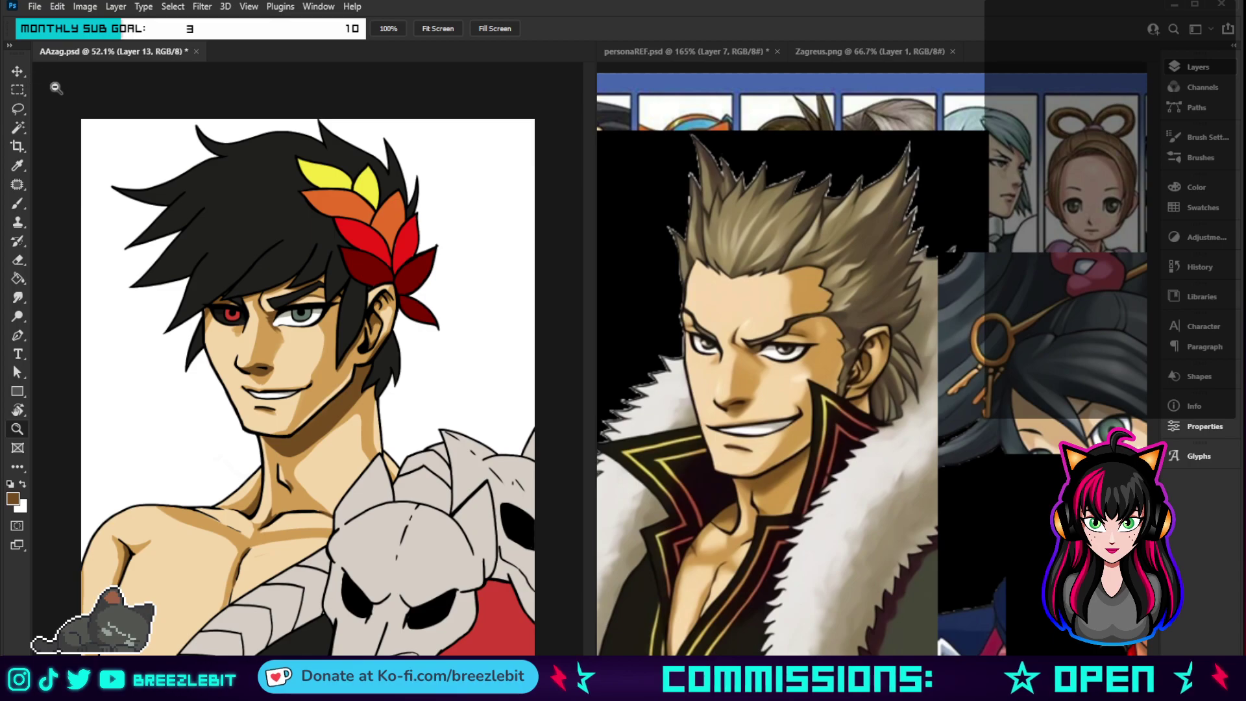
- Soften the edges of the dark brown neck shadow with the Eraser, adjusting its size to fit the area
key(e)
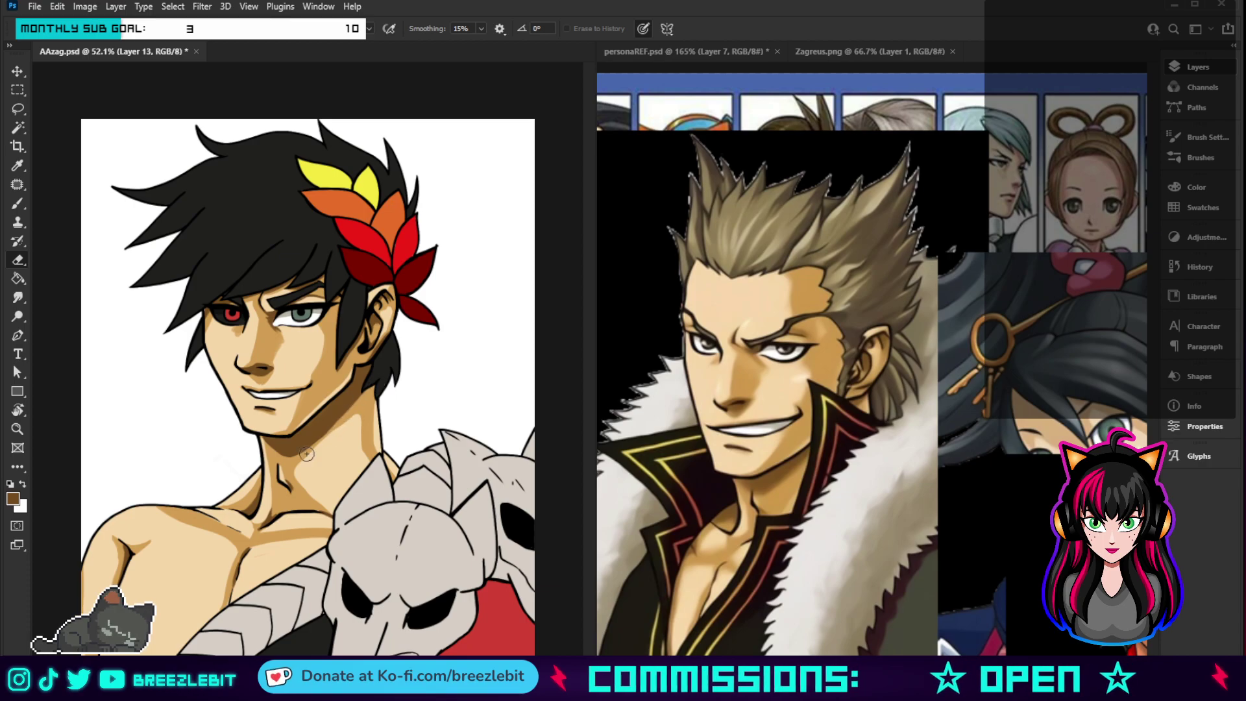
key(bracketright)
key(bracketright)
key(bracketright)
key(bracketright)
key(bracketright)
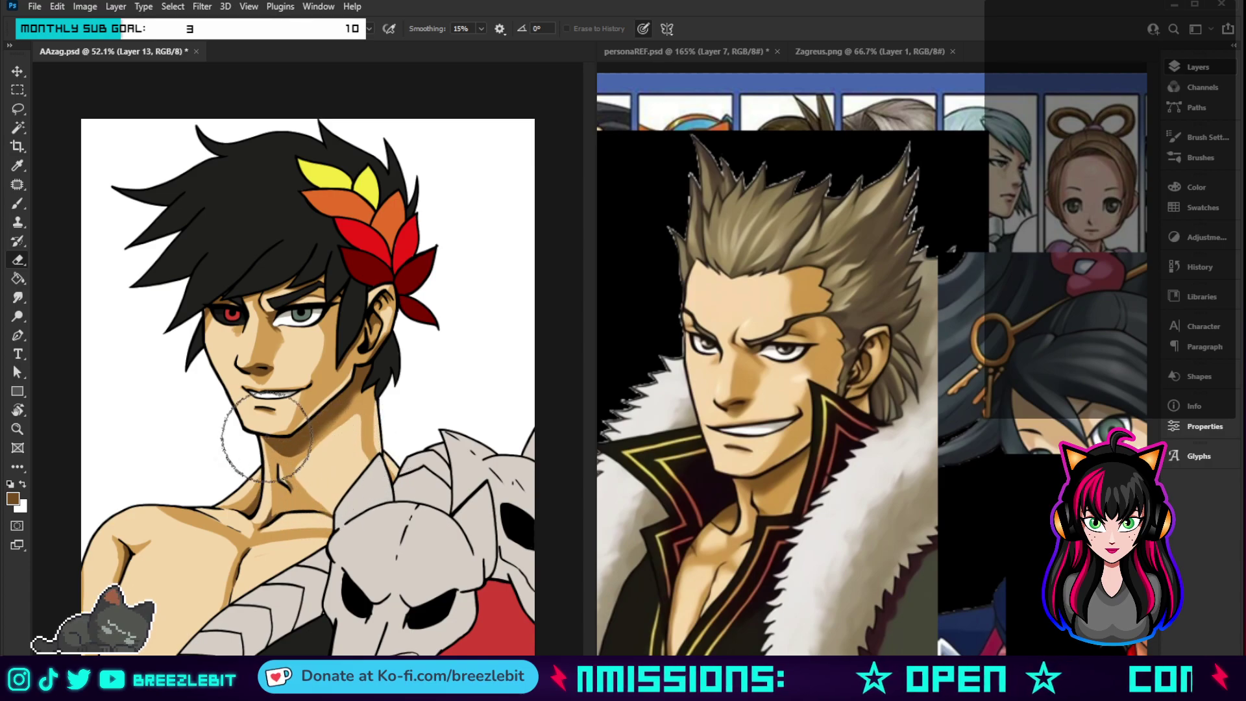
key(bracketleft)
key(bracketleft)
key(bracketleft)
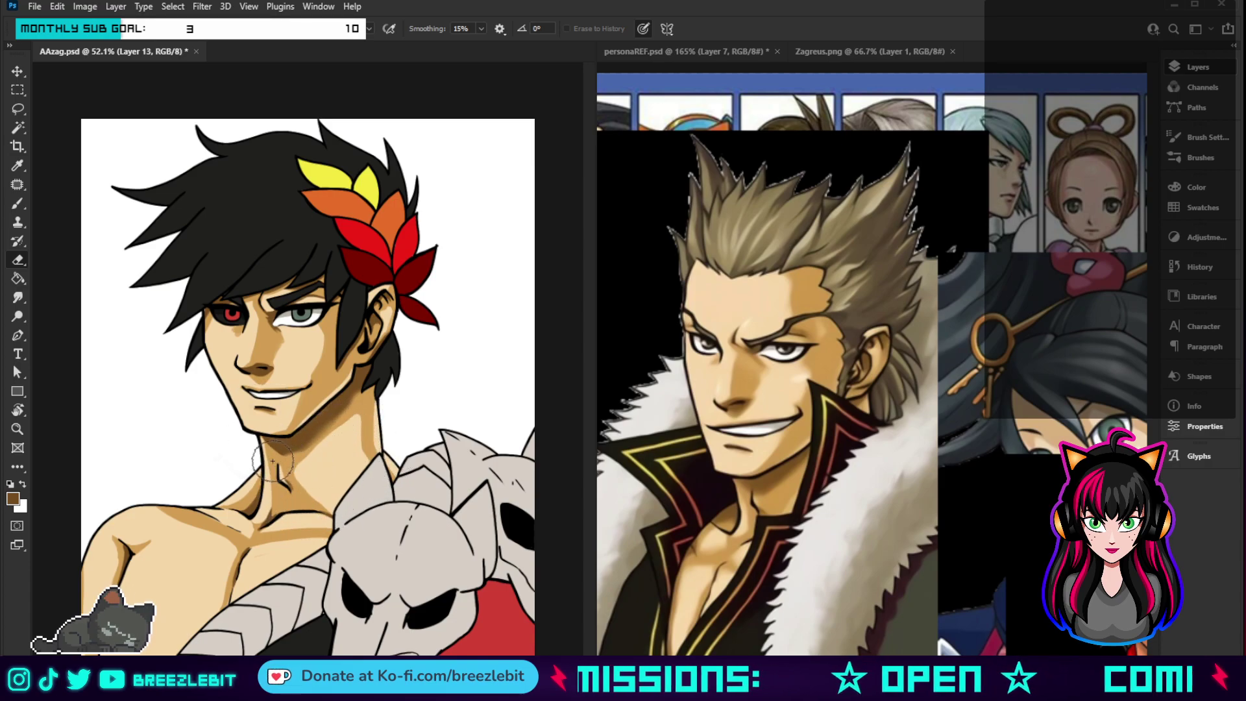
key(bracketright)
key(bracketright)
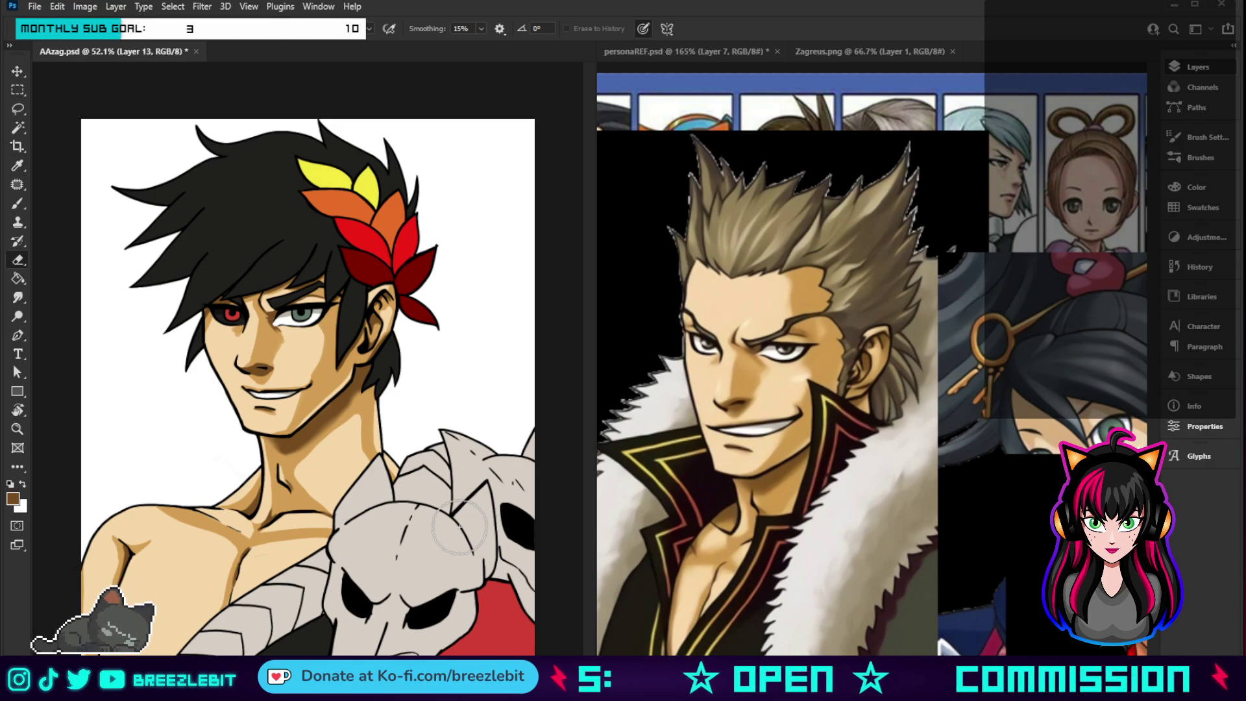
drag(231, 491, 235, 484)
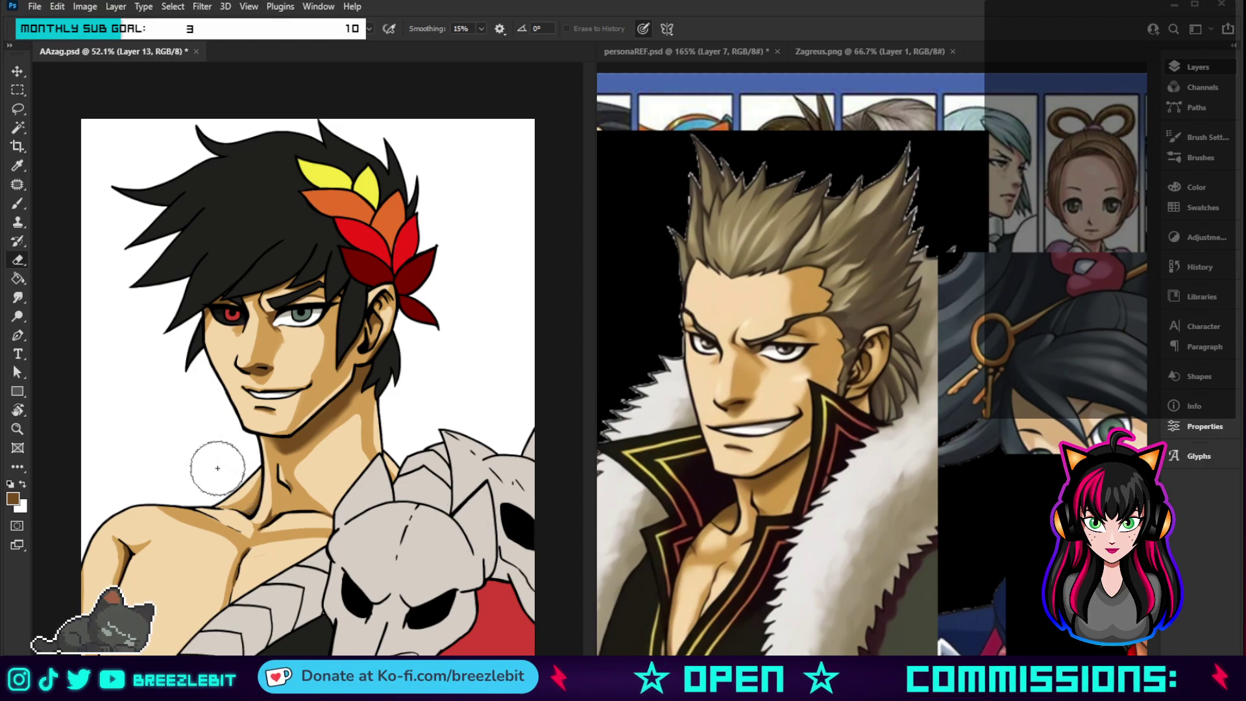
- Refine the dark brown shading around the nose and eyes, alternating between a resized Eraser and the Brush
key(bracketleft)
key(bracketleft)
key(bracketleft)
key(bracketleft)
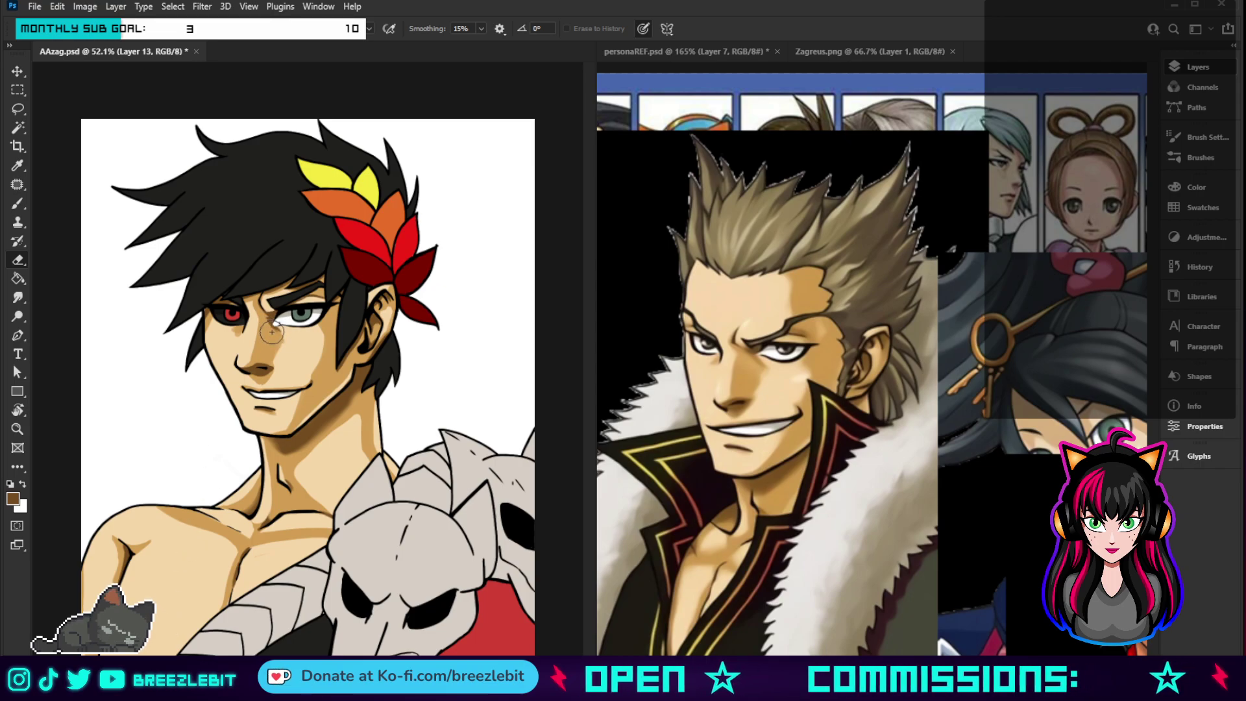
key(bracketright)
key(bracketright)
key(bracketright)
key(bracketright)
key(bracketright)
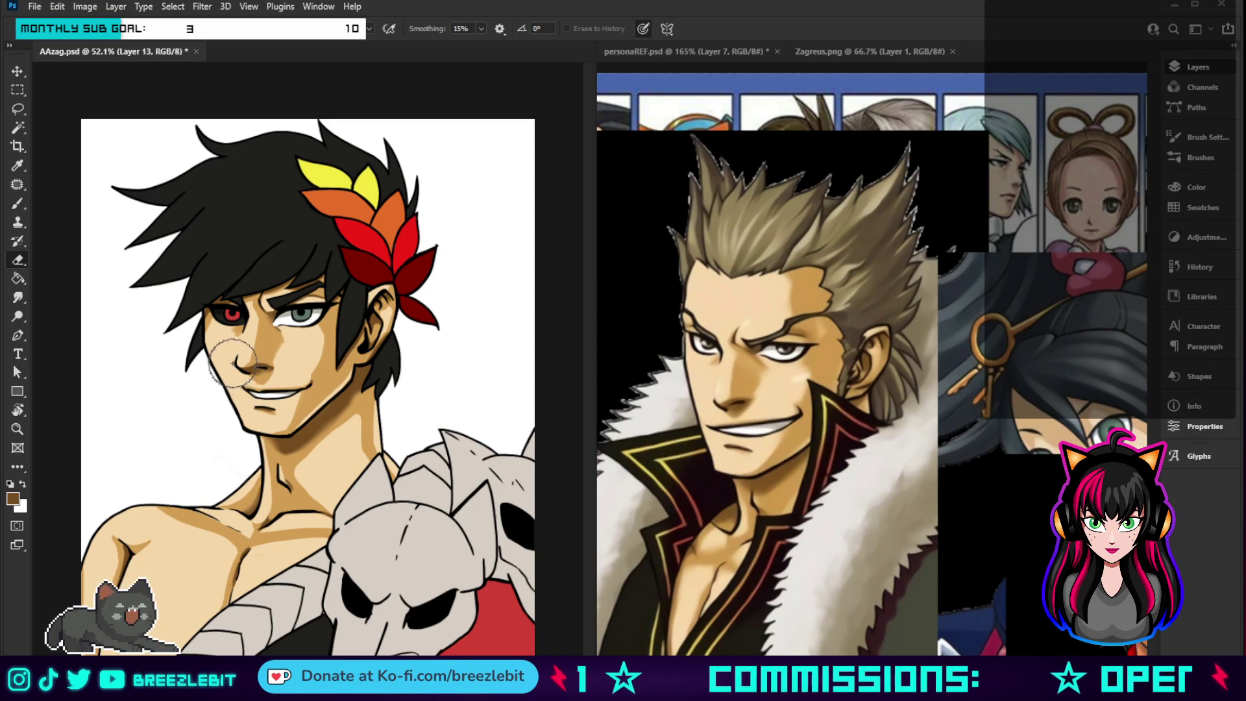
key(b)
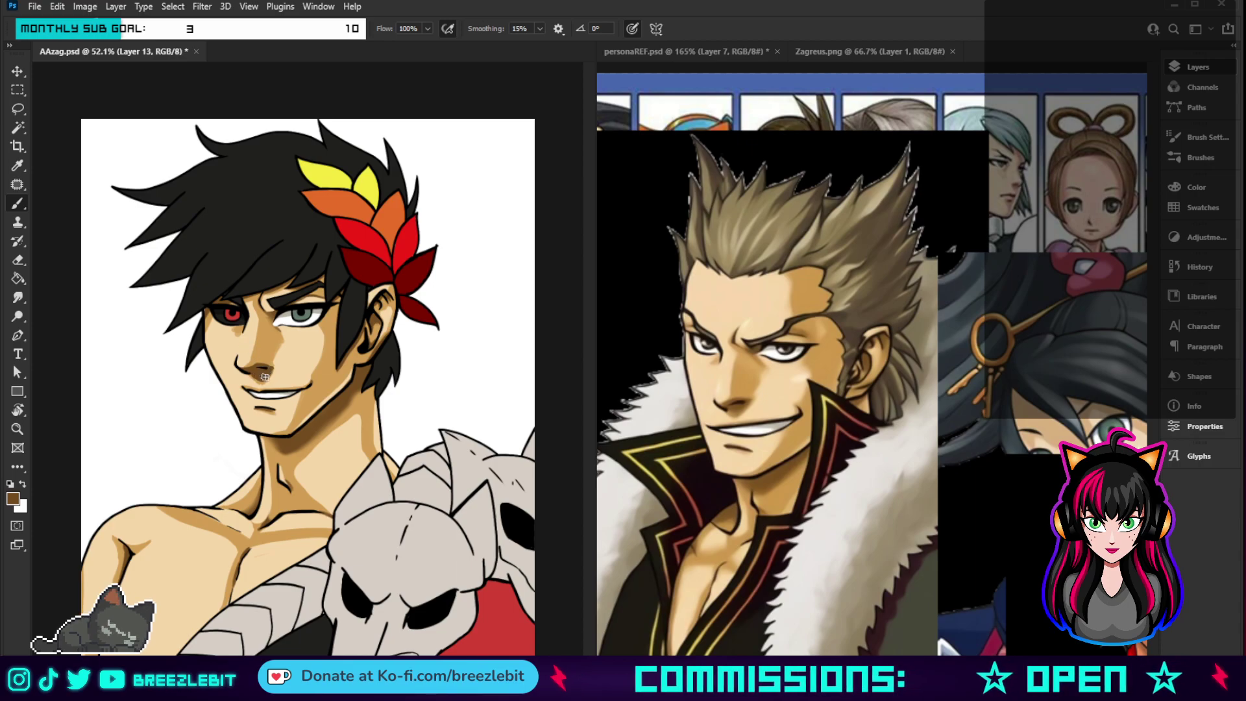
key(e)
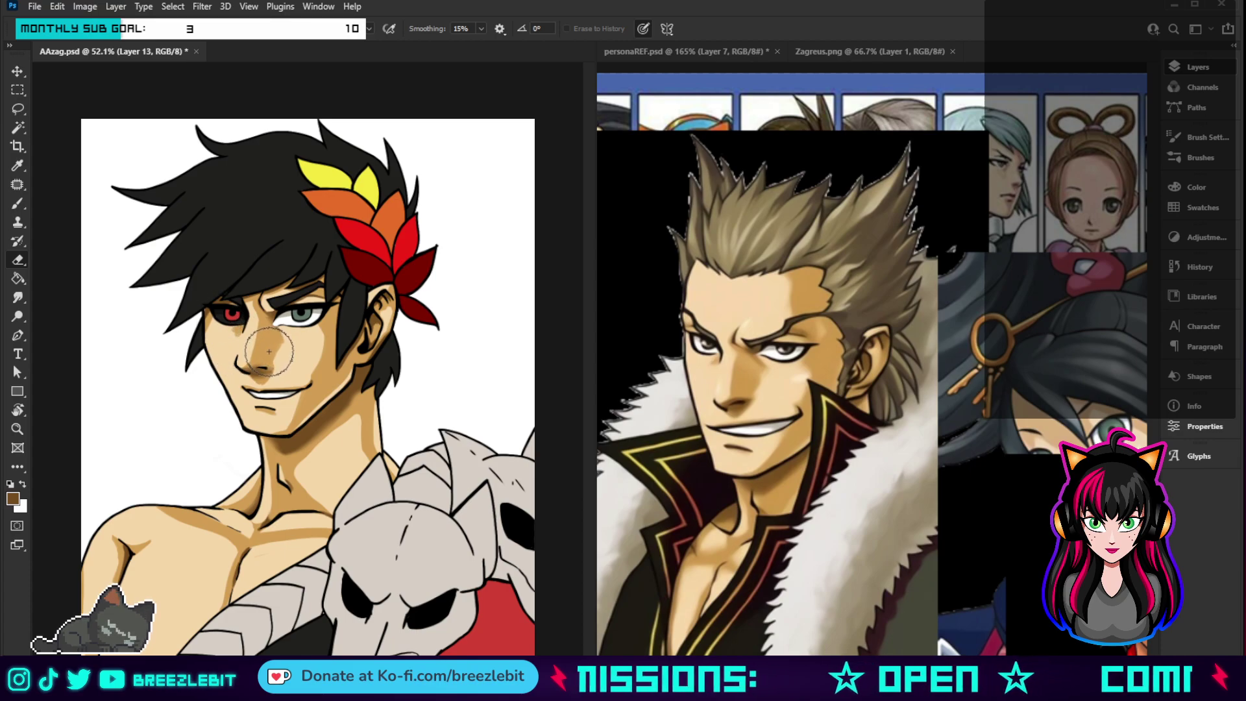
key(b)
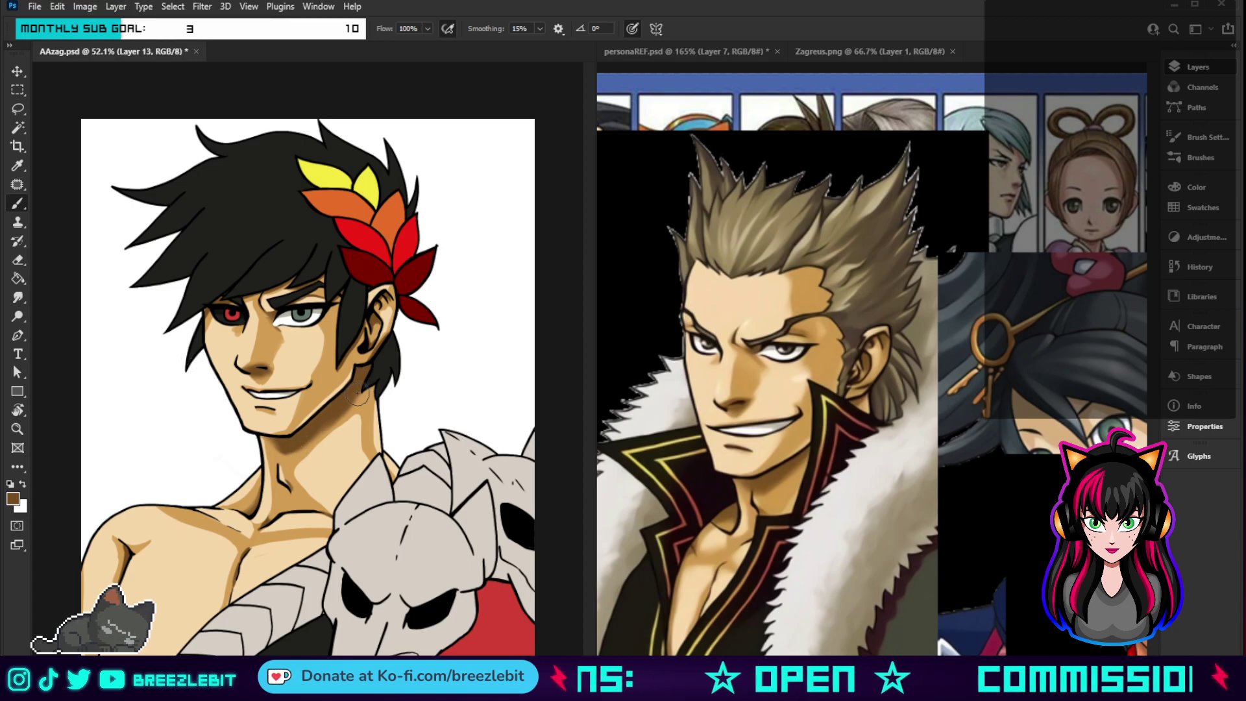
- Paint dark brown shadow on the neck beneath the jawline, varying the brush size
drag(370, 374, 337, 420)
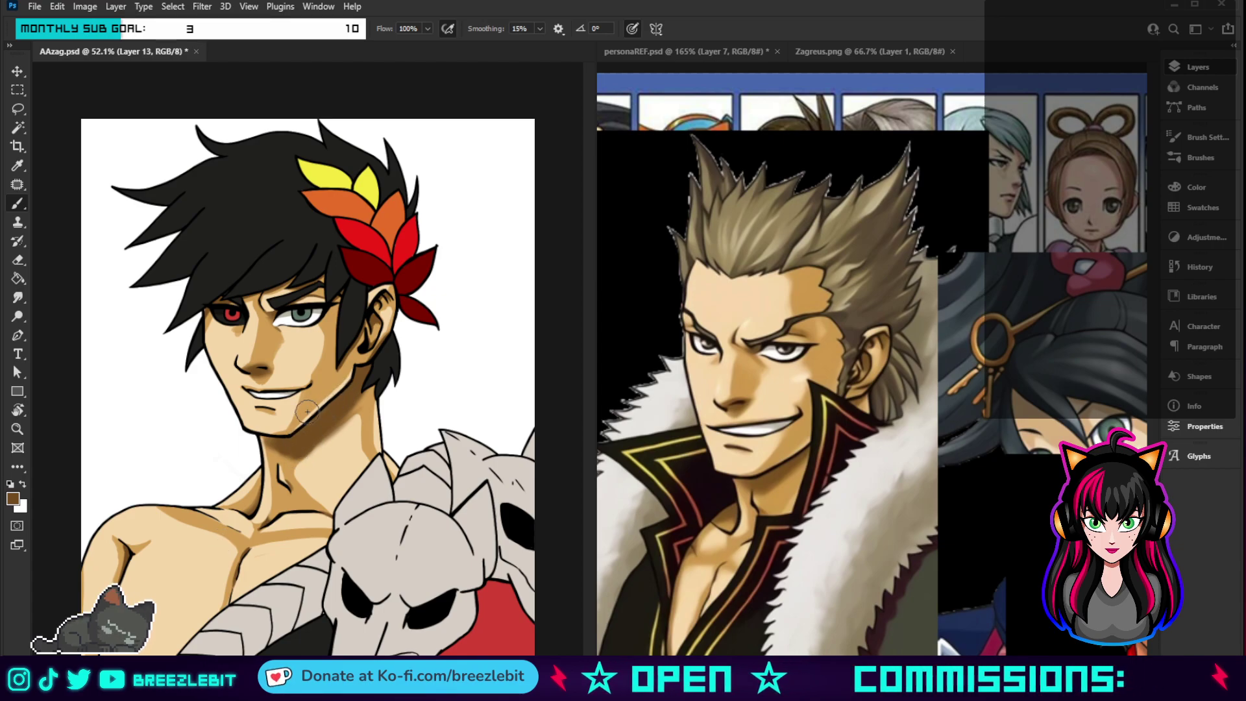
key(bracketright)
key(bracketright)
key(bracketright)
key(bracketright)
key(bracketright)
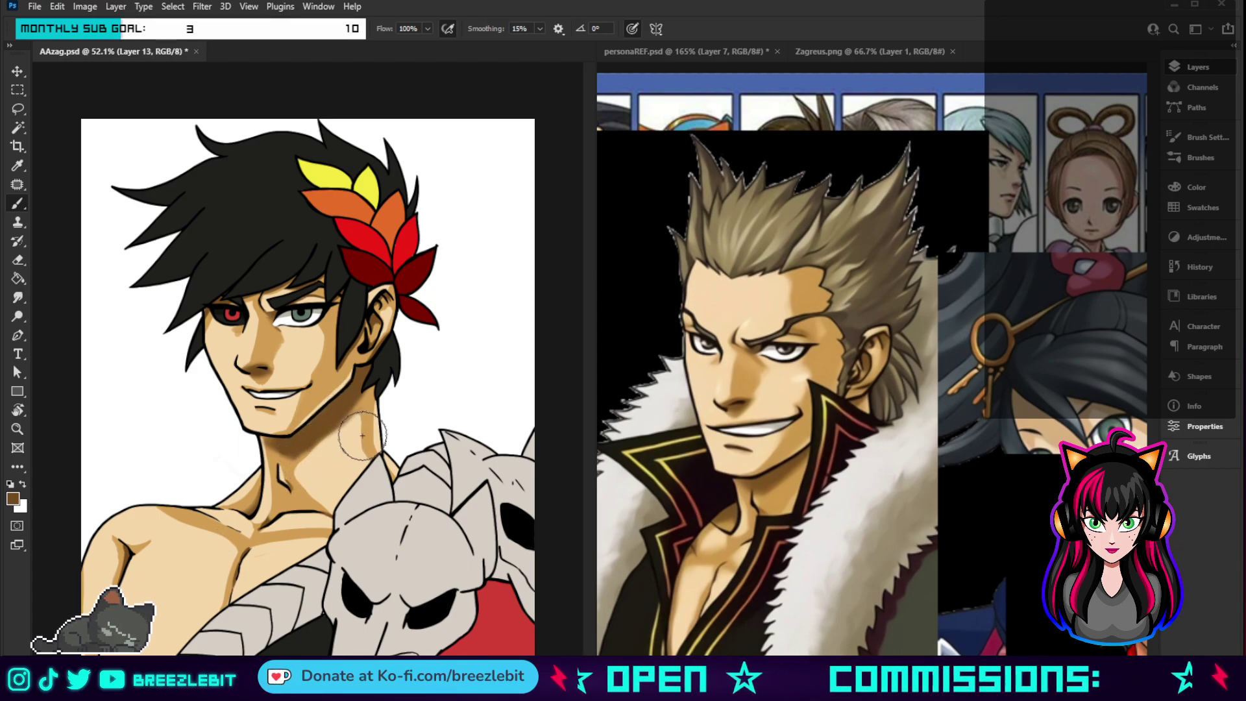
key(bracketleft)
key(bracketleft)
key(bracketleft)
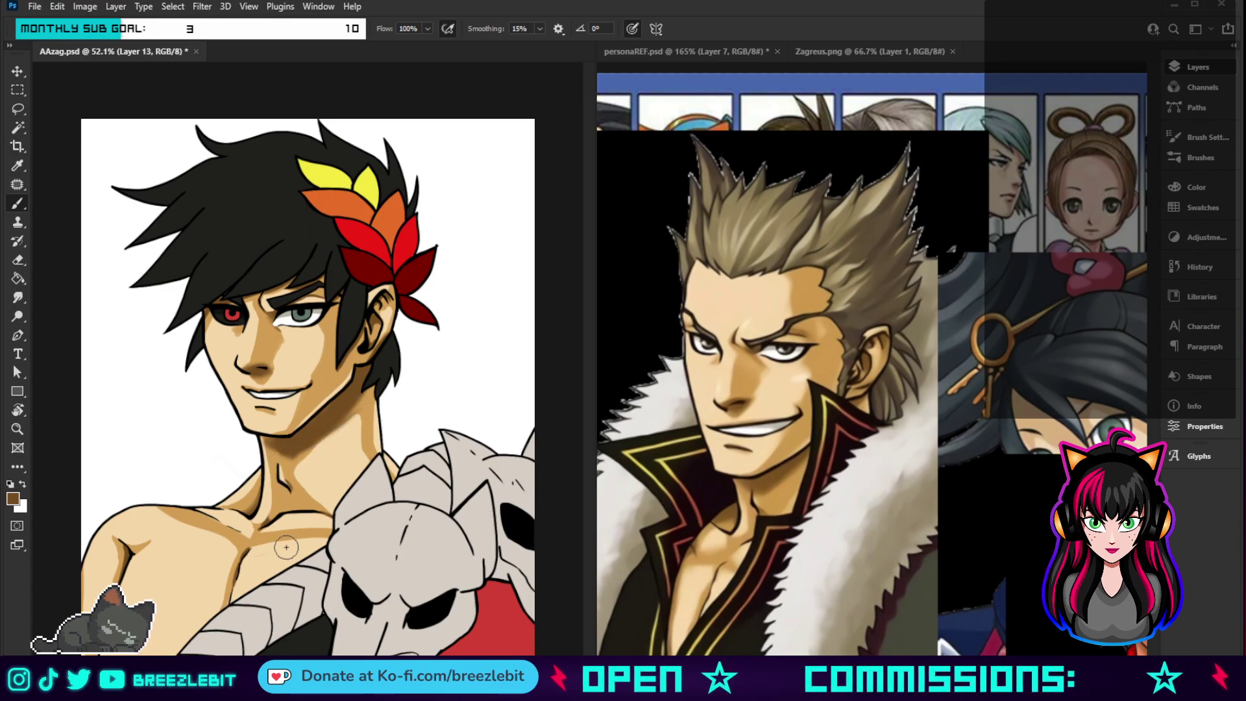
mouse_move(335, 412)
mouse_down()
mouse_move(354, 396)
mouse_move(283, 458)
mouse_move(309, 444)
mouse_up()
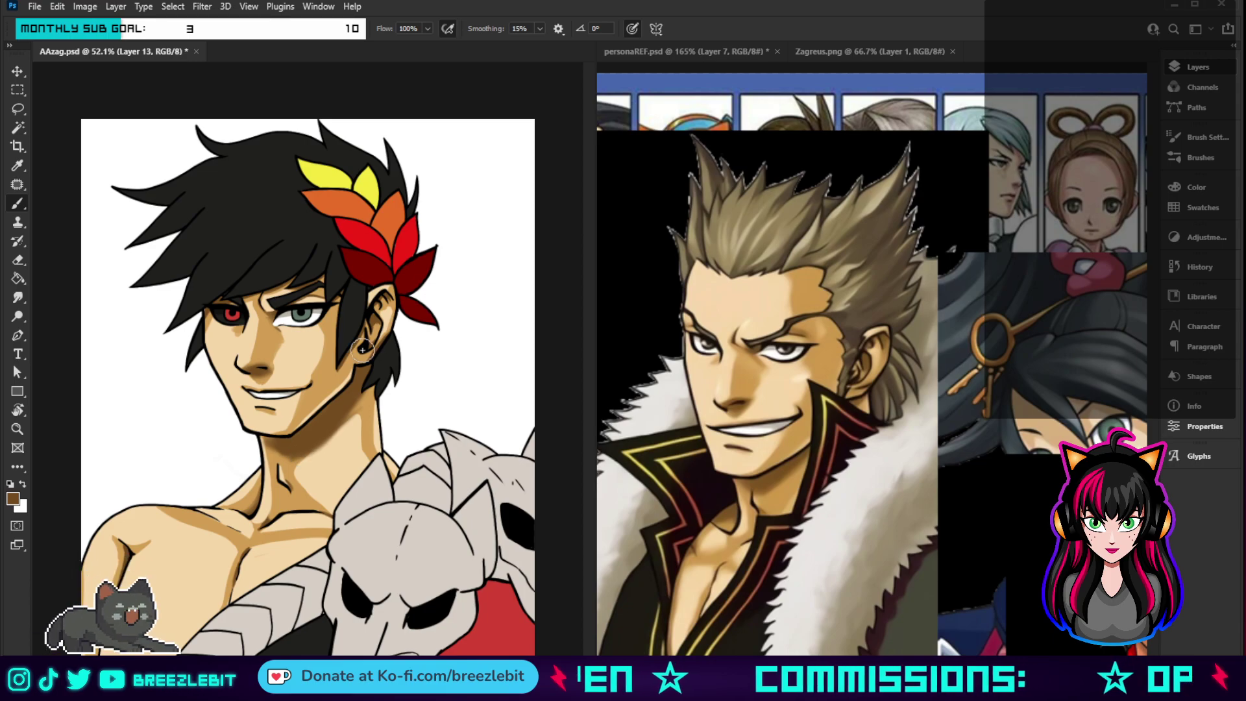
key(z)
scroll(285, 513, down, 5)
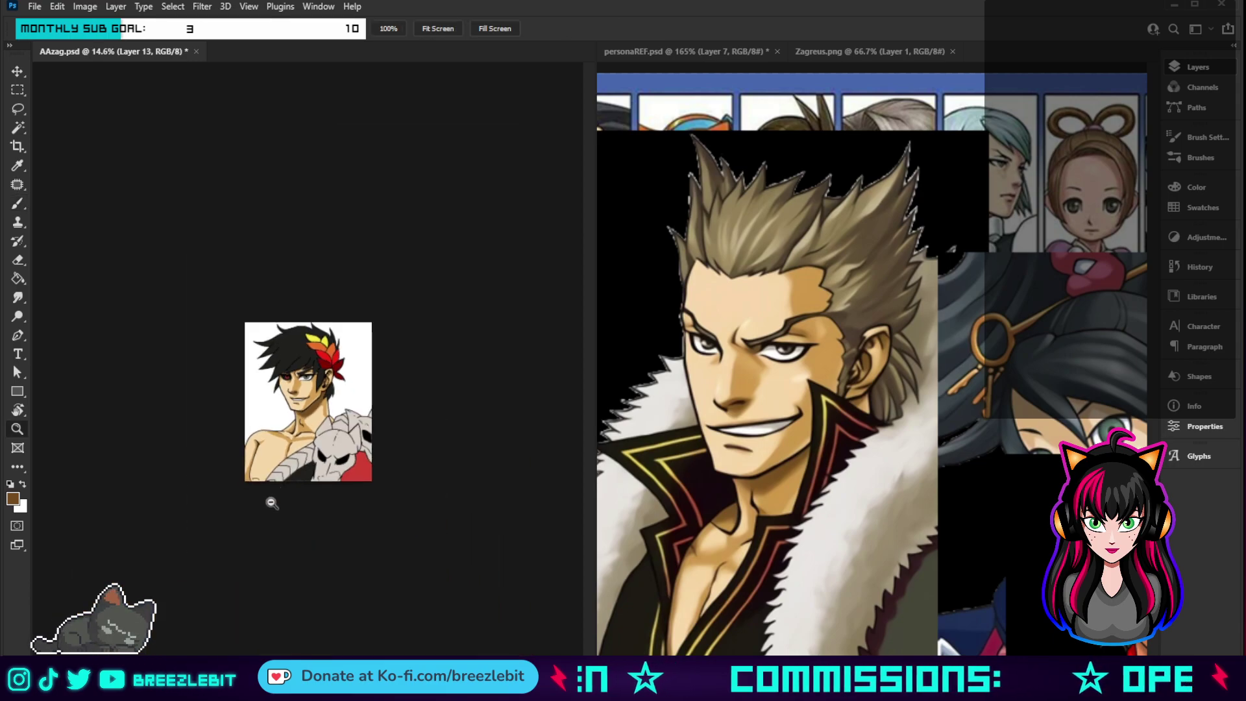
scroll(301, 529, up, 4)
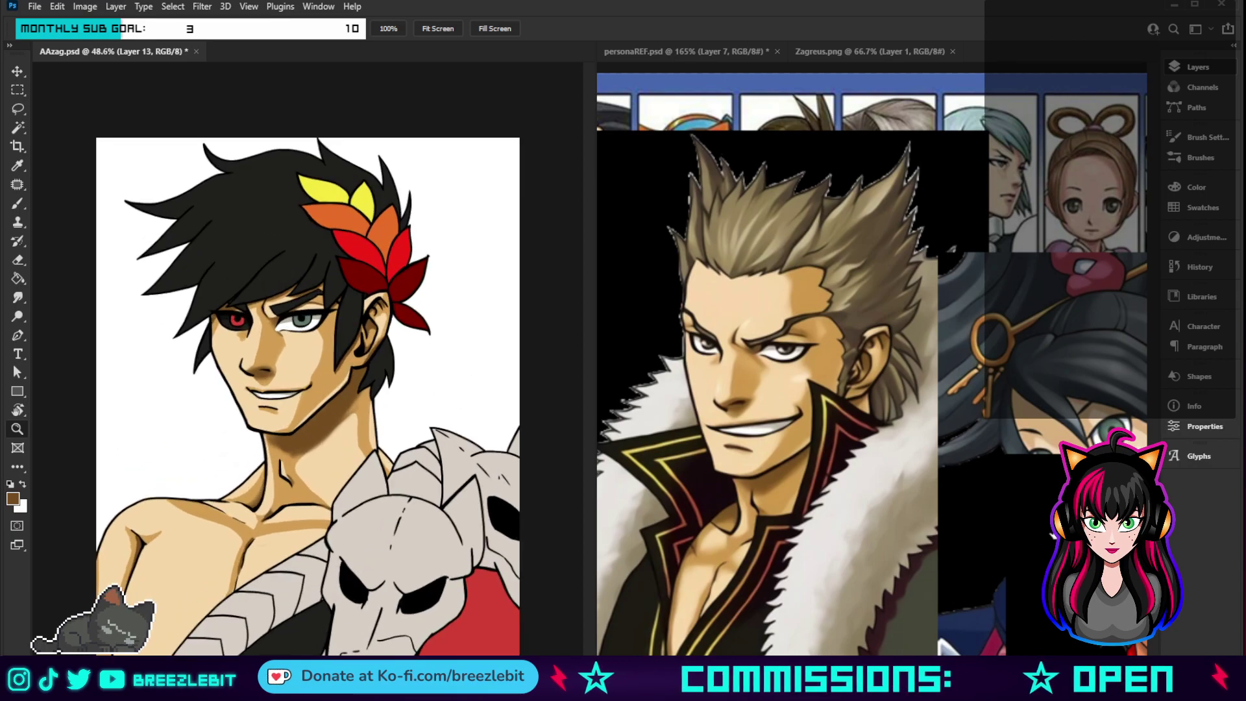
- Sample the tan shadow colour from the neck and blend the skin shading on Layer 12 with the Brush and Eraser
key(i)
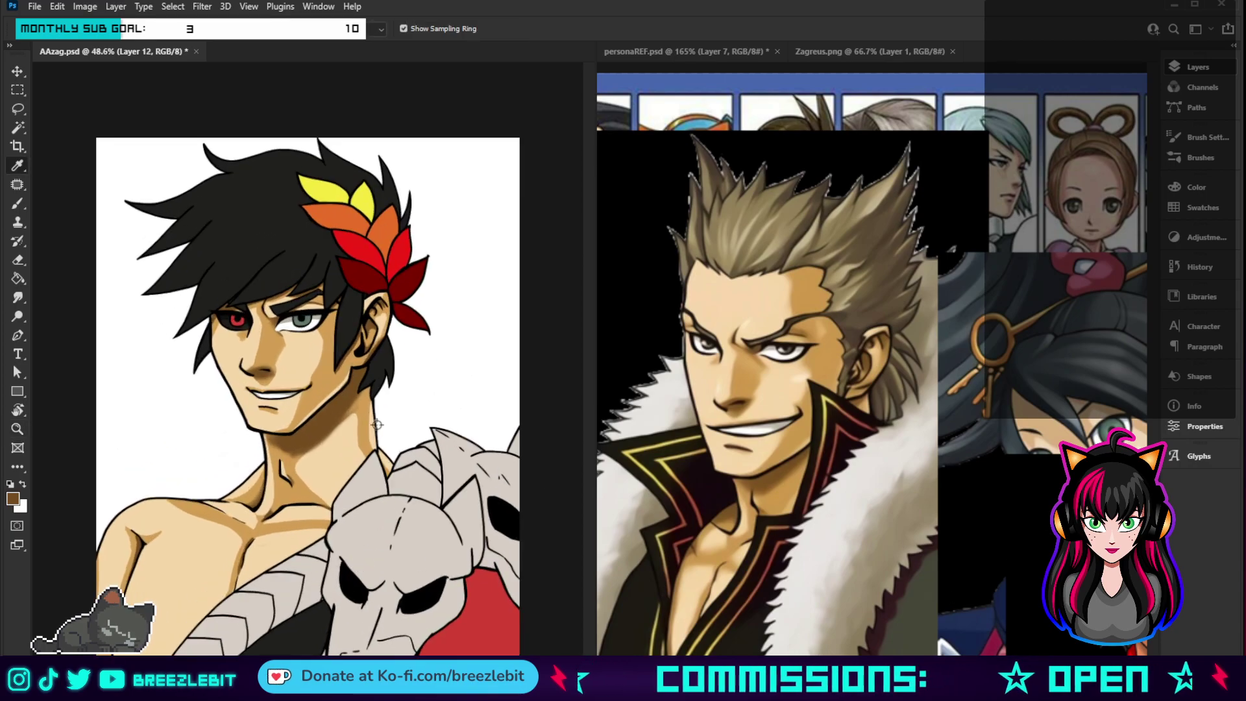
click(363, 412)
key(b)
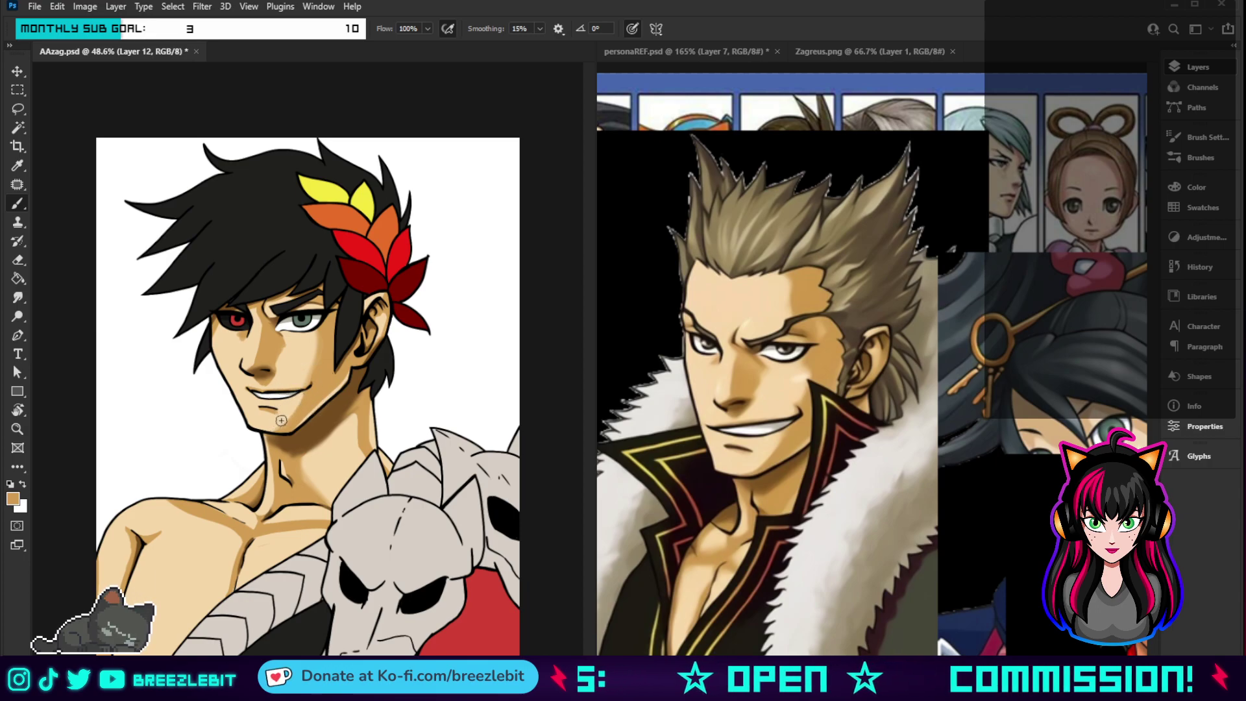
key(e)
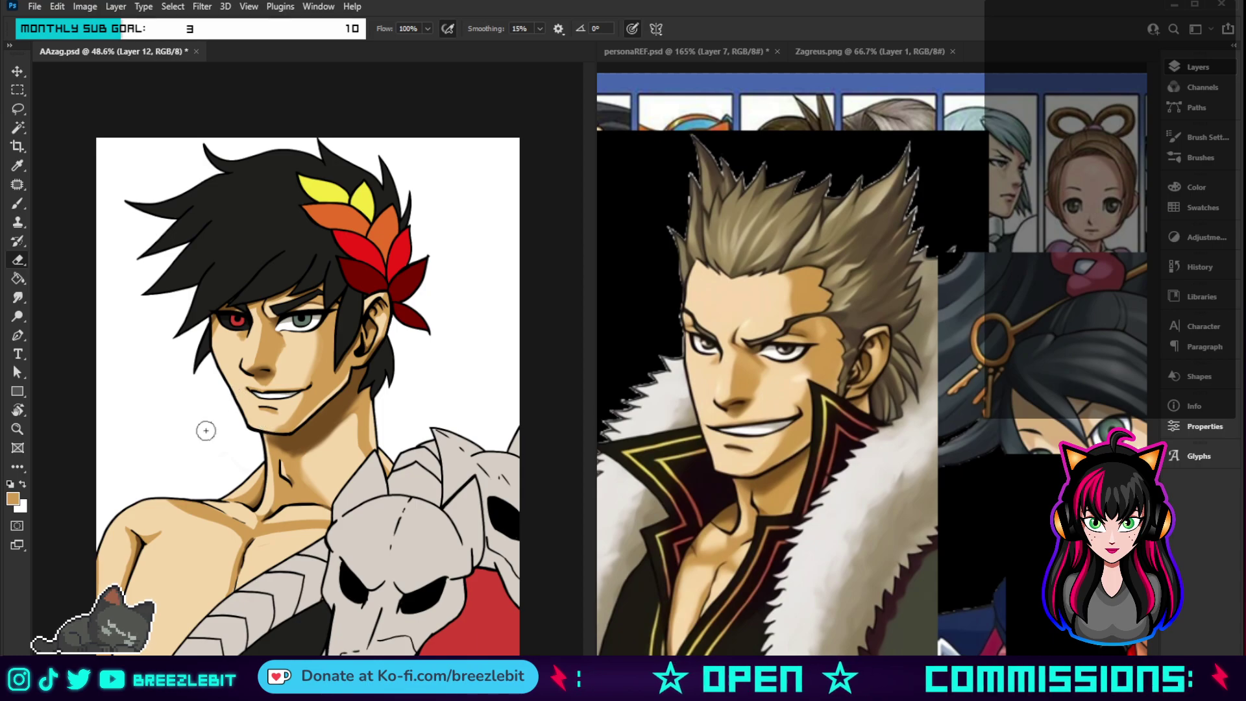
key(b)
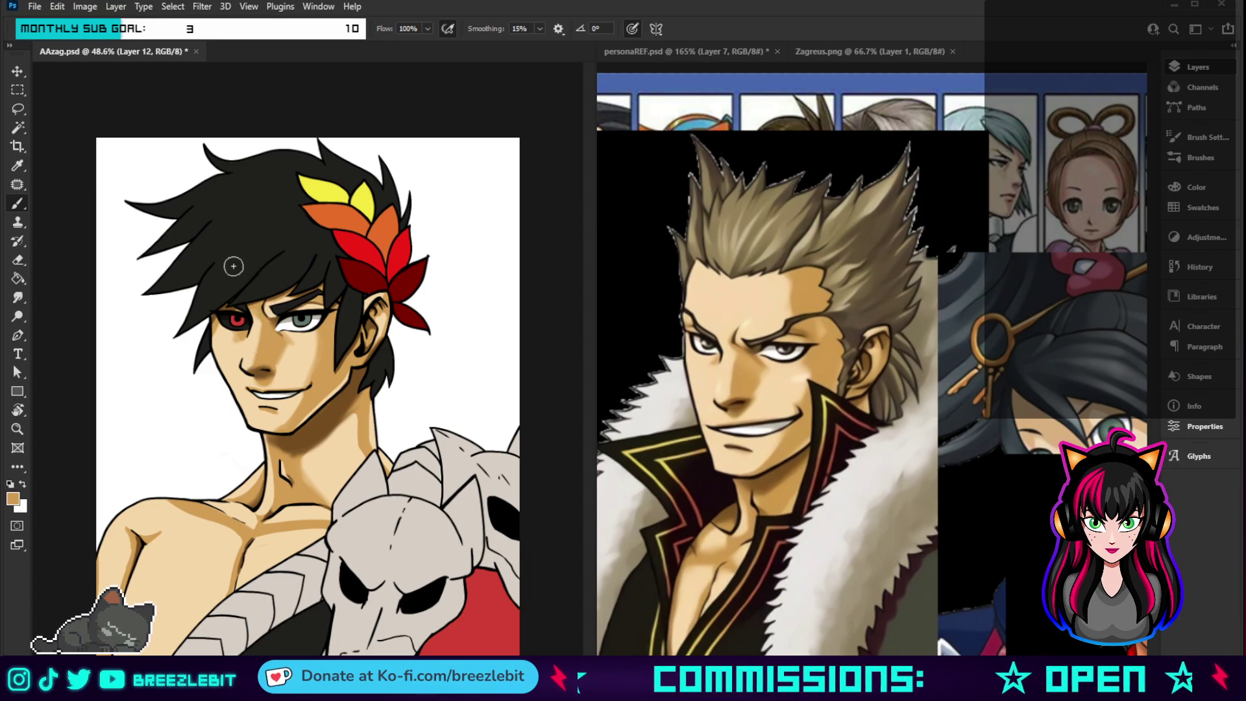
- Brush soft tan shading over the bare shoulder, upper chest and collarbone with an enlarged brush
alt+click(157, 232)
alt+click(216, 454)
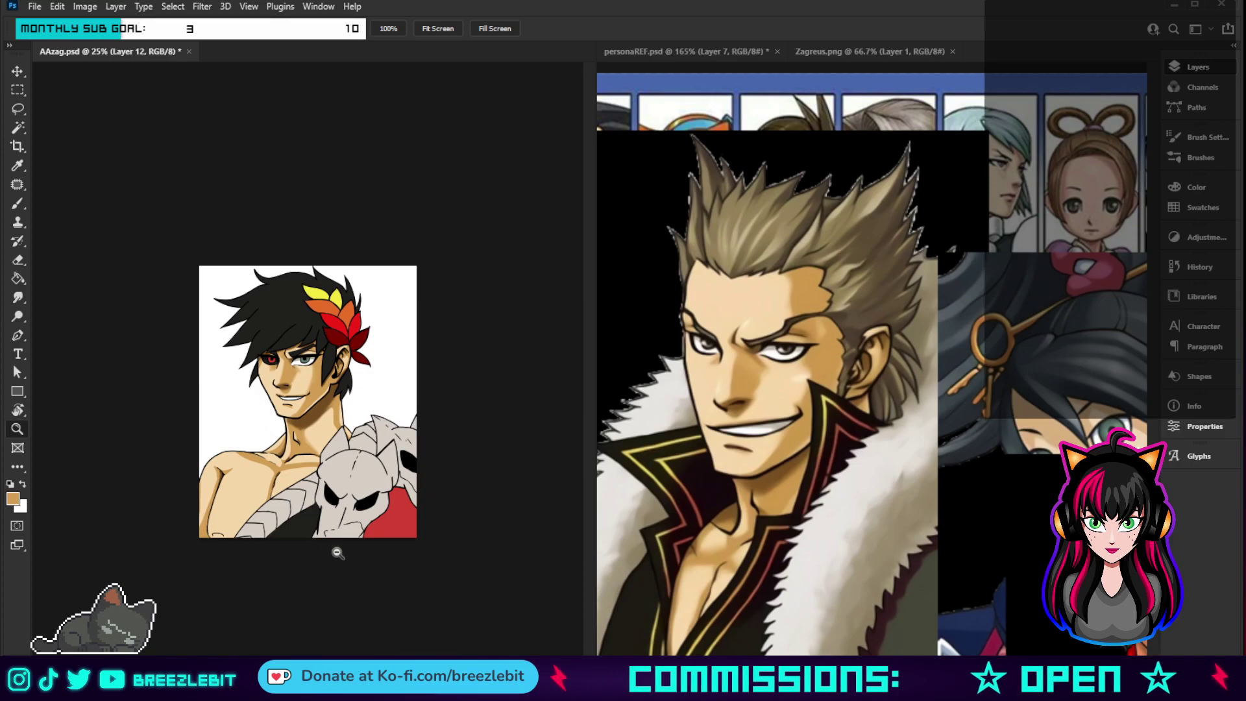
drag(356, 445, 380, 458)
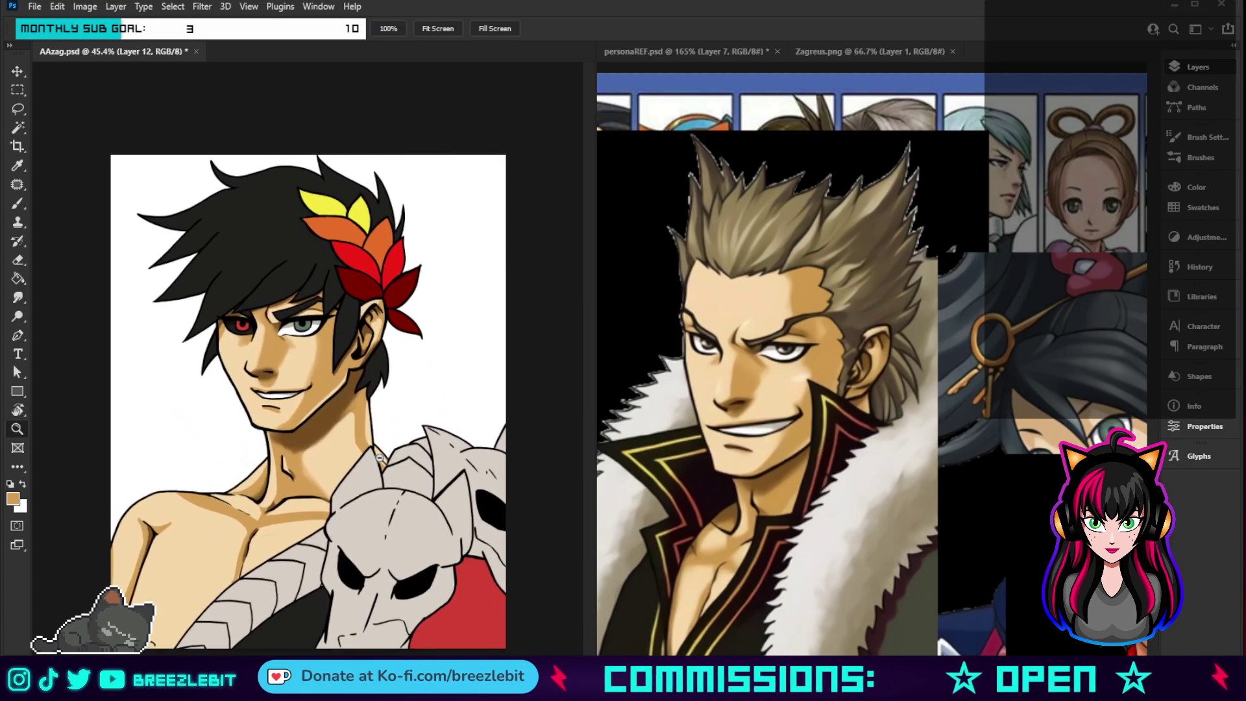
key(b)
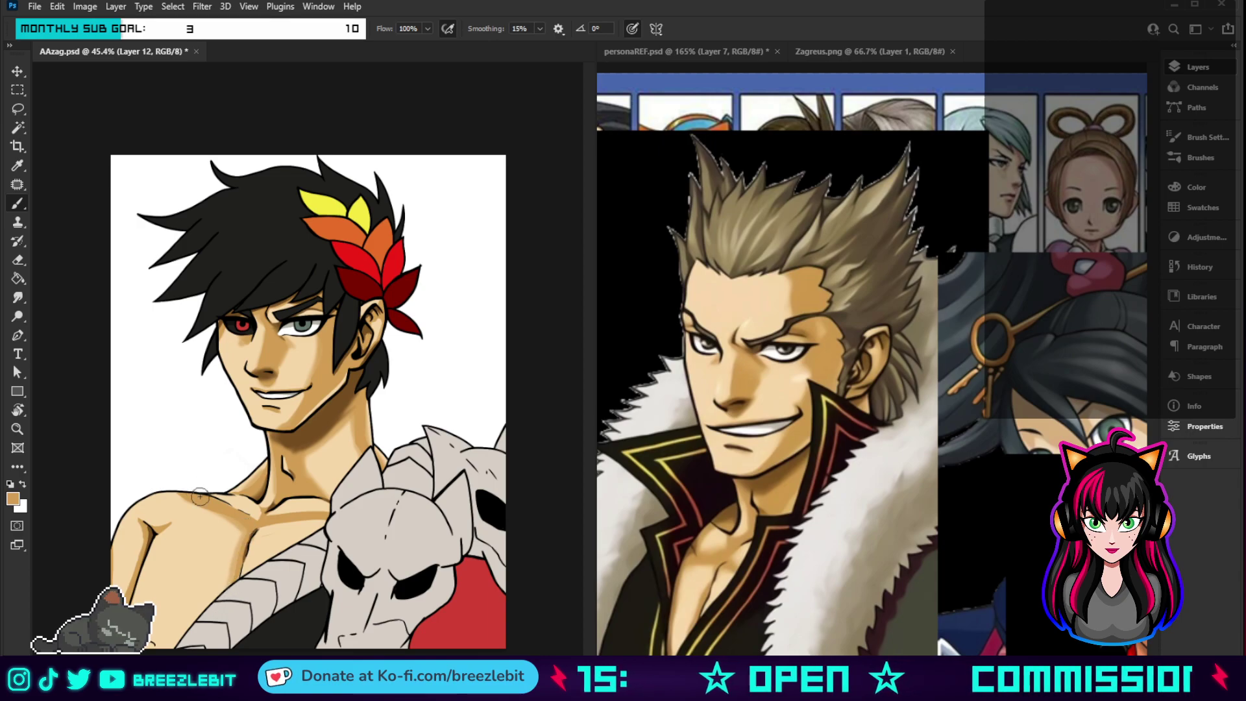
key(bracketright)
key(bracketright)
key(bracketright)
key(bracketright)
key(bracketright)
mouse_move(229, 541)
mouse_down()
mouse_move(231, 575)
mouse_move(215, 512)
mouse_move(236, 526)
mouse_move(236, 559)
mouse_move(213, 515)
mouse_move(234, 532)
mouse_move(227, 523)
mouse_move(188, 501)
mouse_move(212, 485)
mouse_move(250, 523)
mouse_move(243, 532)
mouse_move(203, 506)
mouse_move(244, 534)
mouse_move(158, 488)
mouse_move(124, 515)
mouse_move(148, 530)
mouse_move(174, 523)
mouse_move(140, 522)
mouse_up()
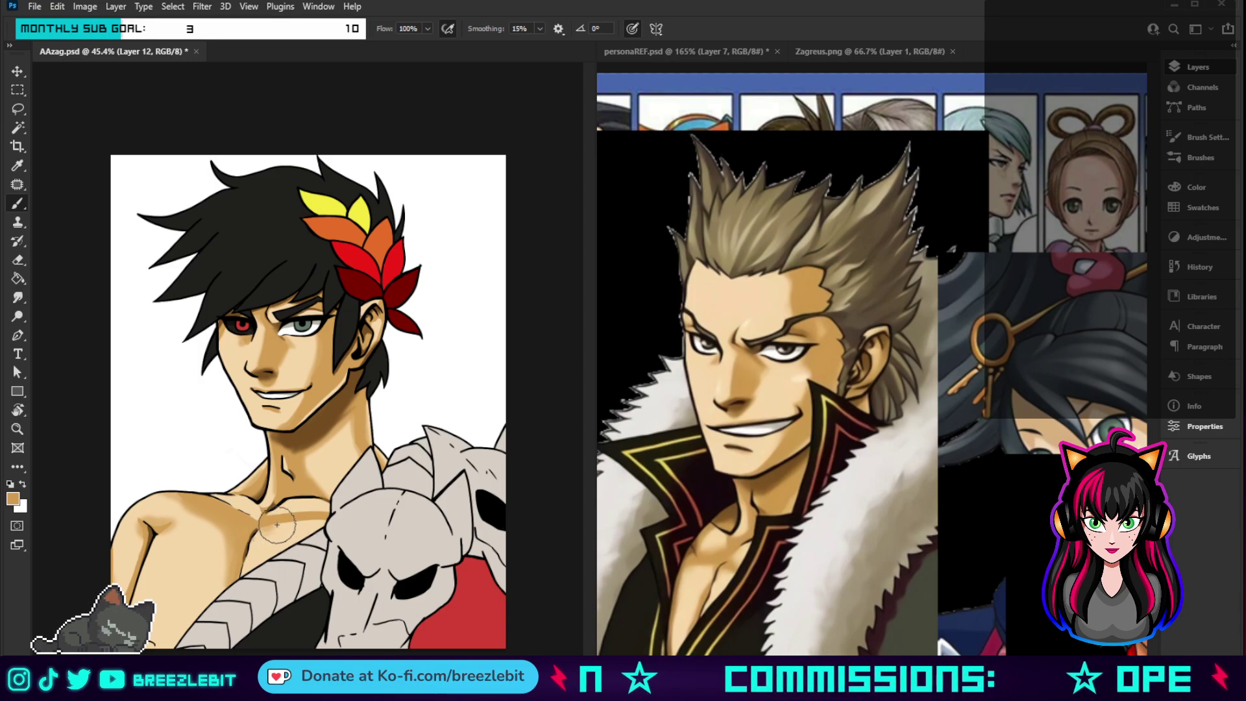
mouse_move(295, 519)
mouse_down()
mouse_move(328, 516)
mouse_move(281, 523)
mouse_move(332, 522)
mouse_move(259, 526)
mouse_move(336, 517)
mouse_move(280, 527)
mouse_move(310, 521)
mouse_move(316, 518)
mouse_up()
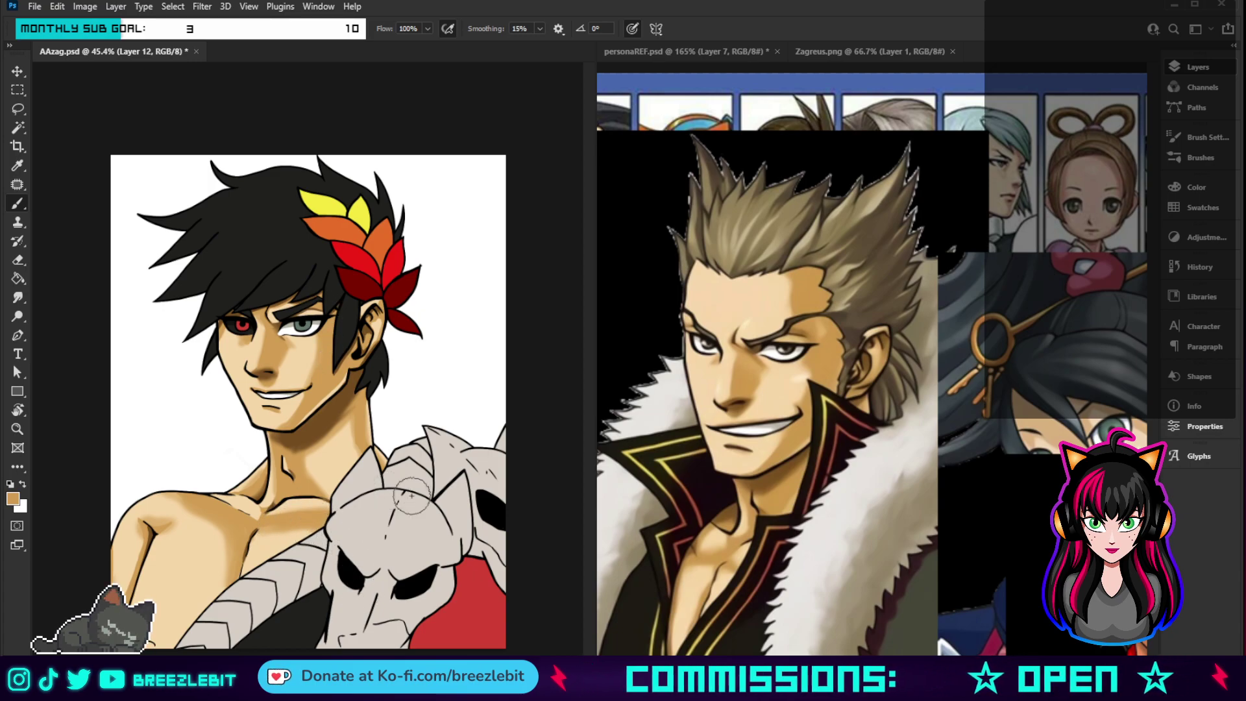
- Soften the tan shading on the cheek below the grey-green eye with the Eraser
key(z)
drag(426, 497, 346, 547)
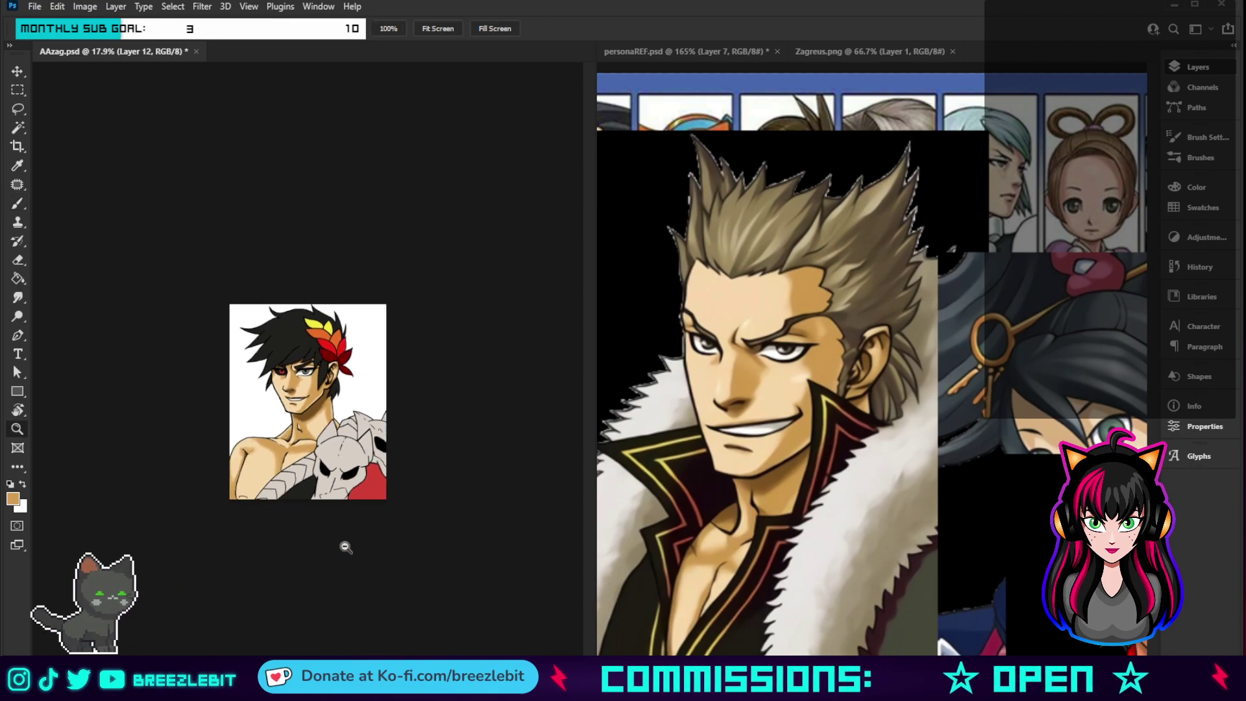
drag(331, 473, 408, 496)
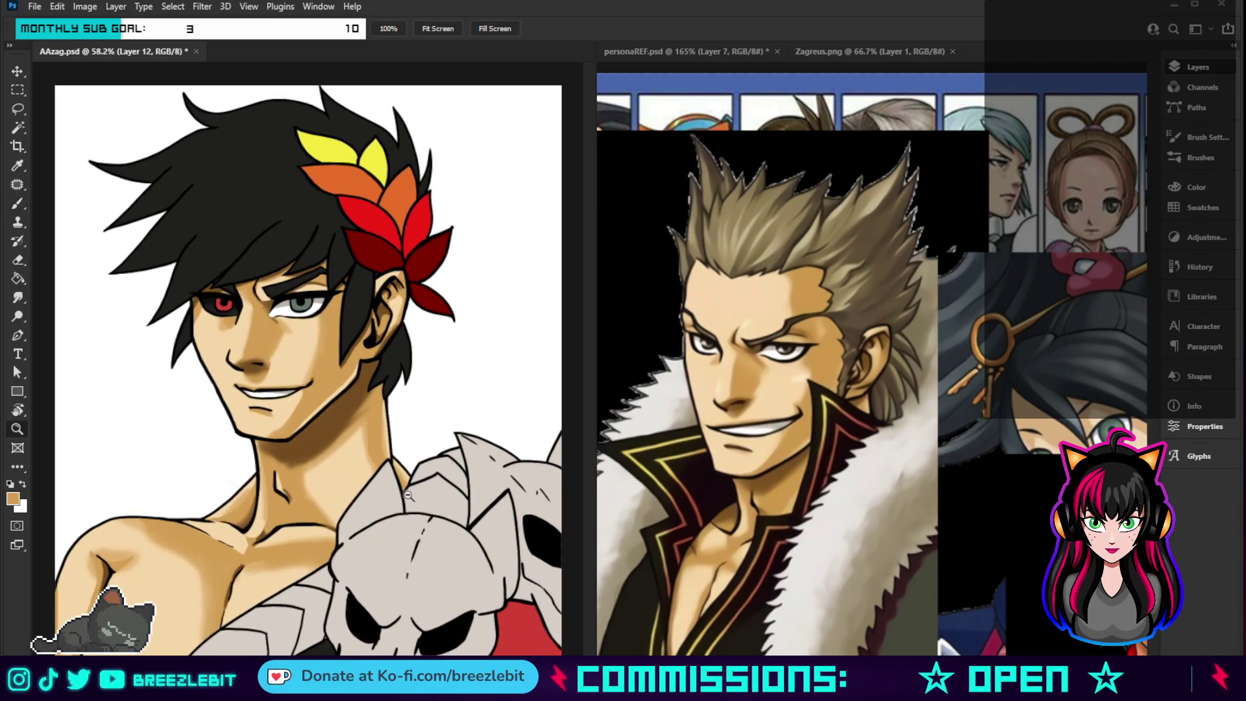
alt+click(235, 552)
key(b)
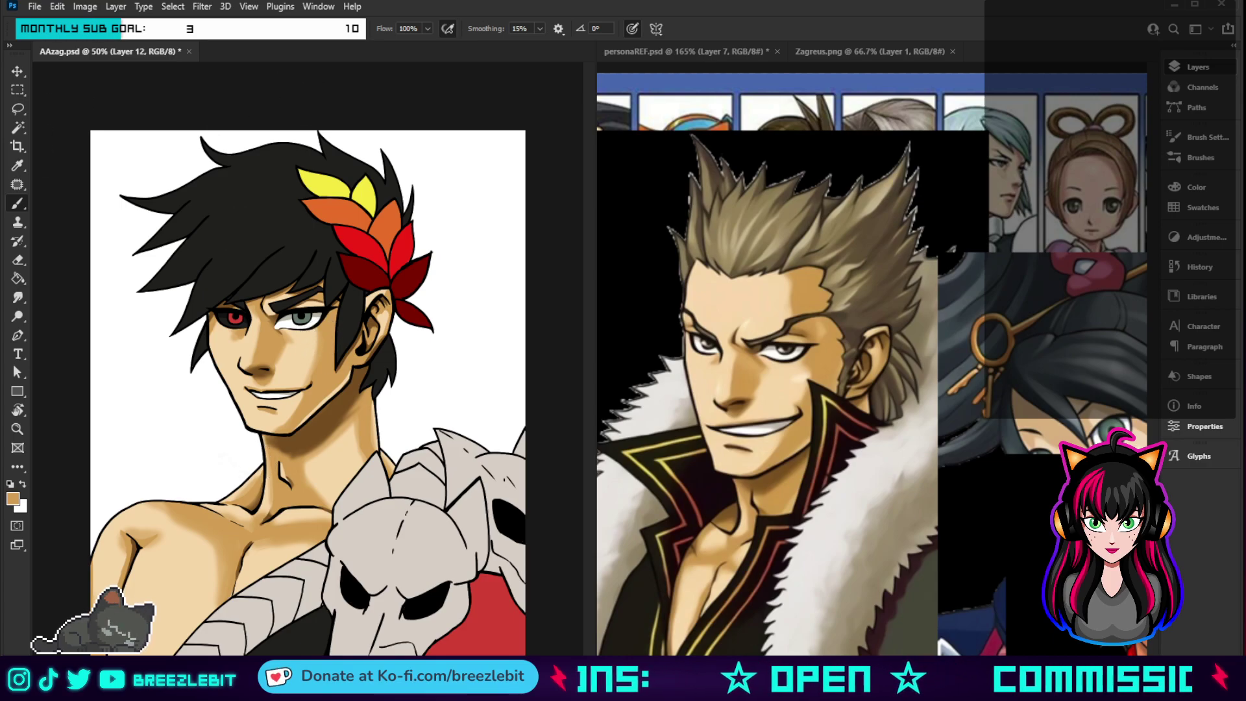
click(18, 259)
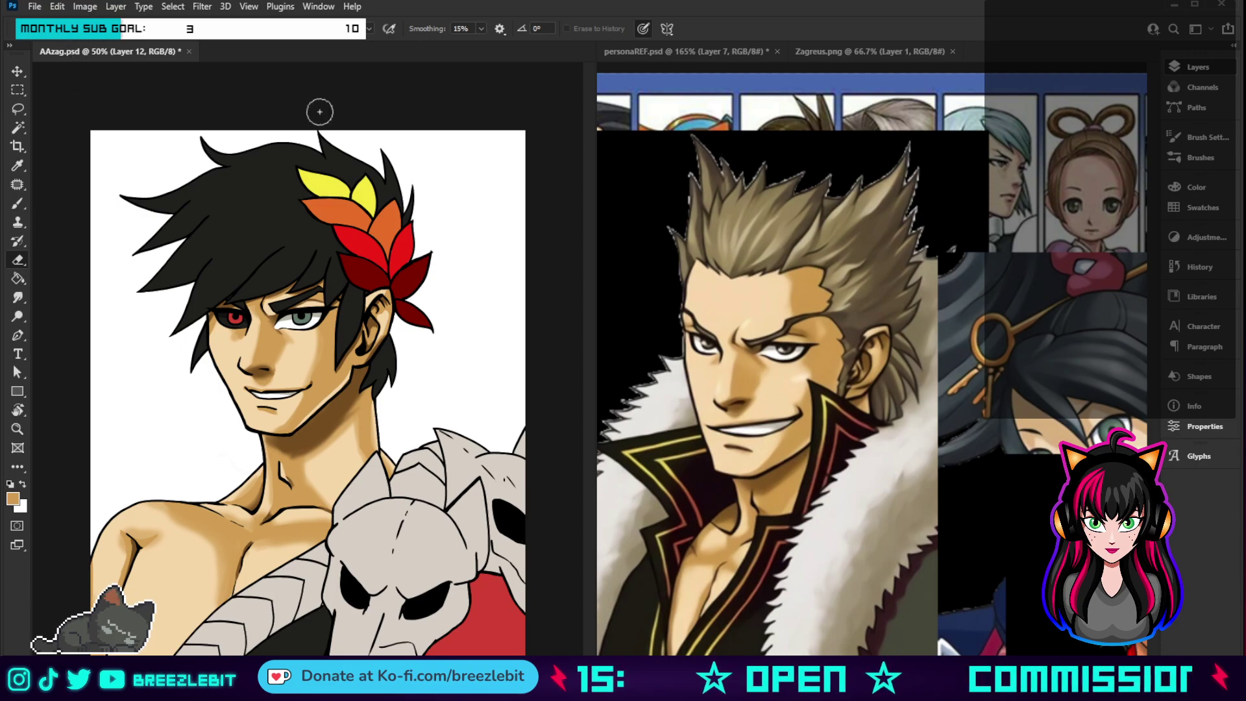
drag(301, 358, 286, 347)
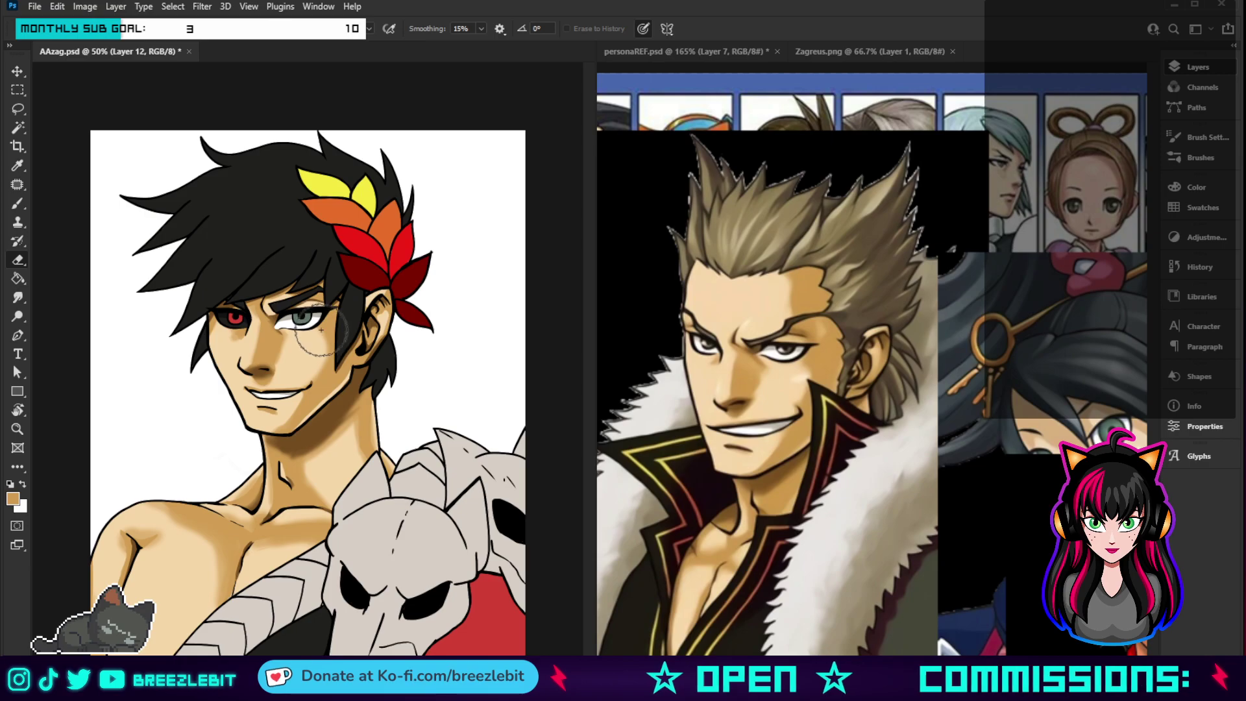
- Review the skin shading across the whole portrait at a reduced view size
key(b)
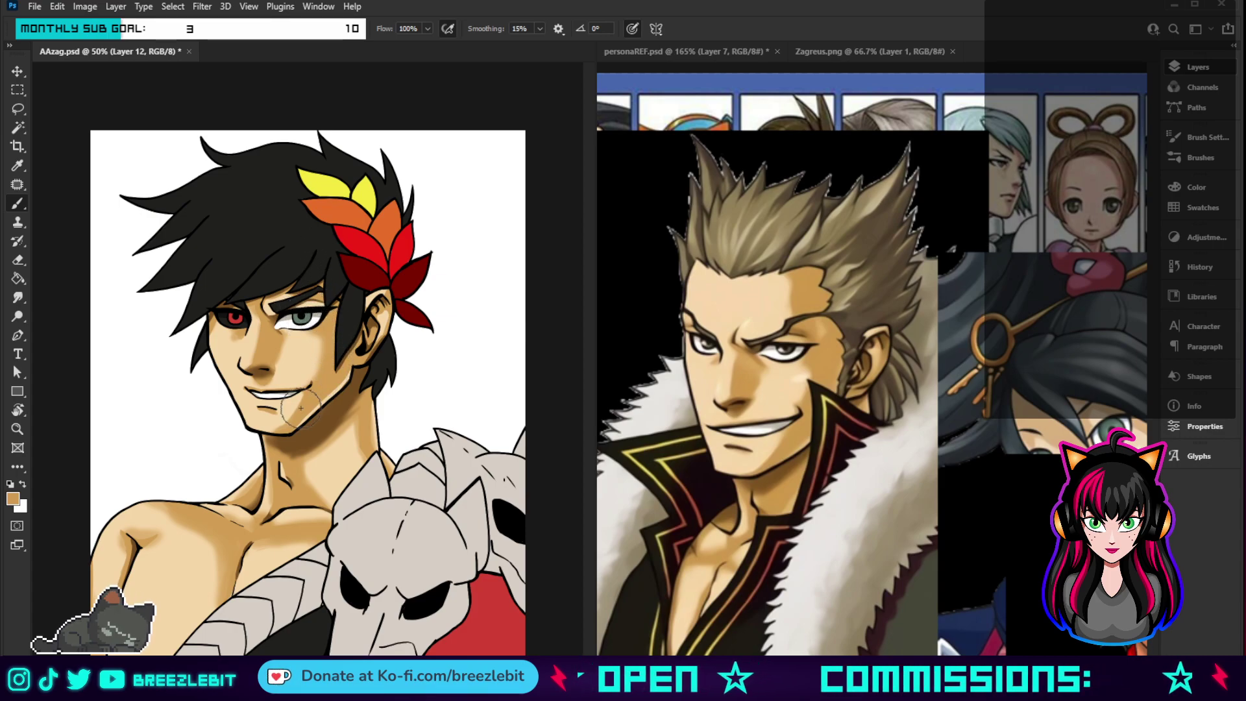
key(z)
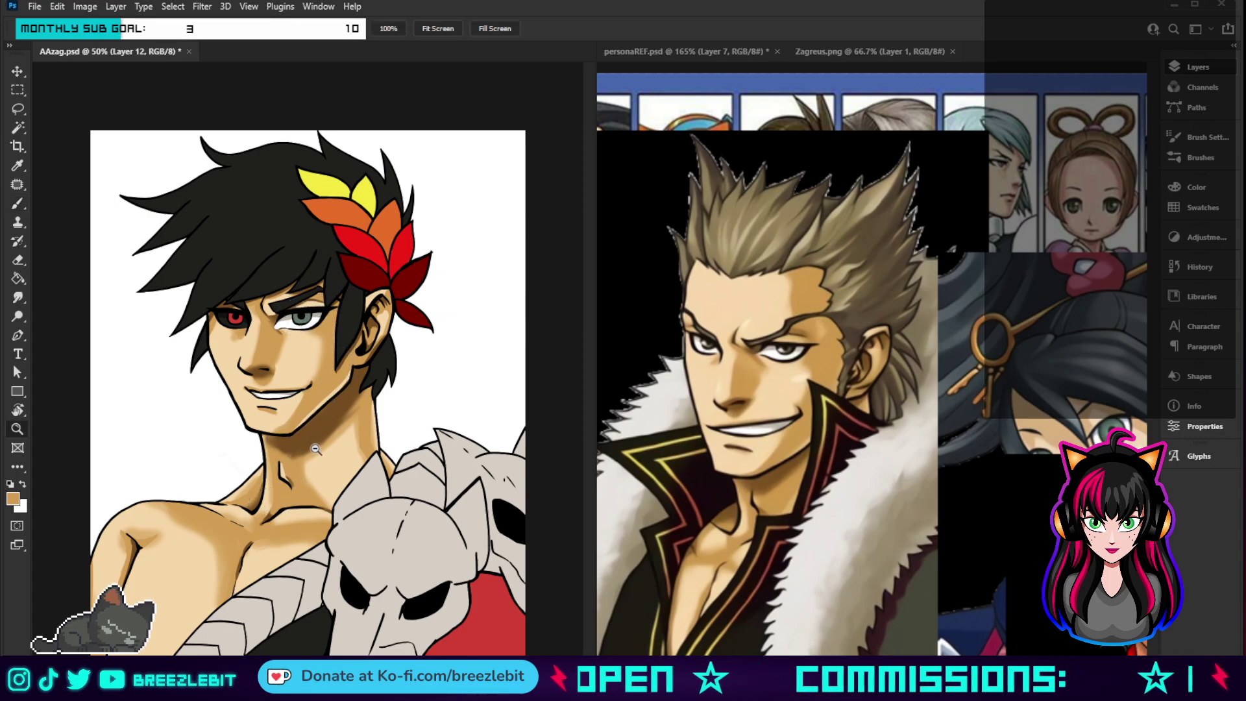
alt+click(292, 451)
alt+click(364, 454)
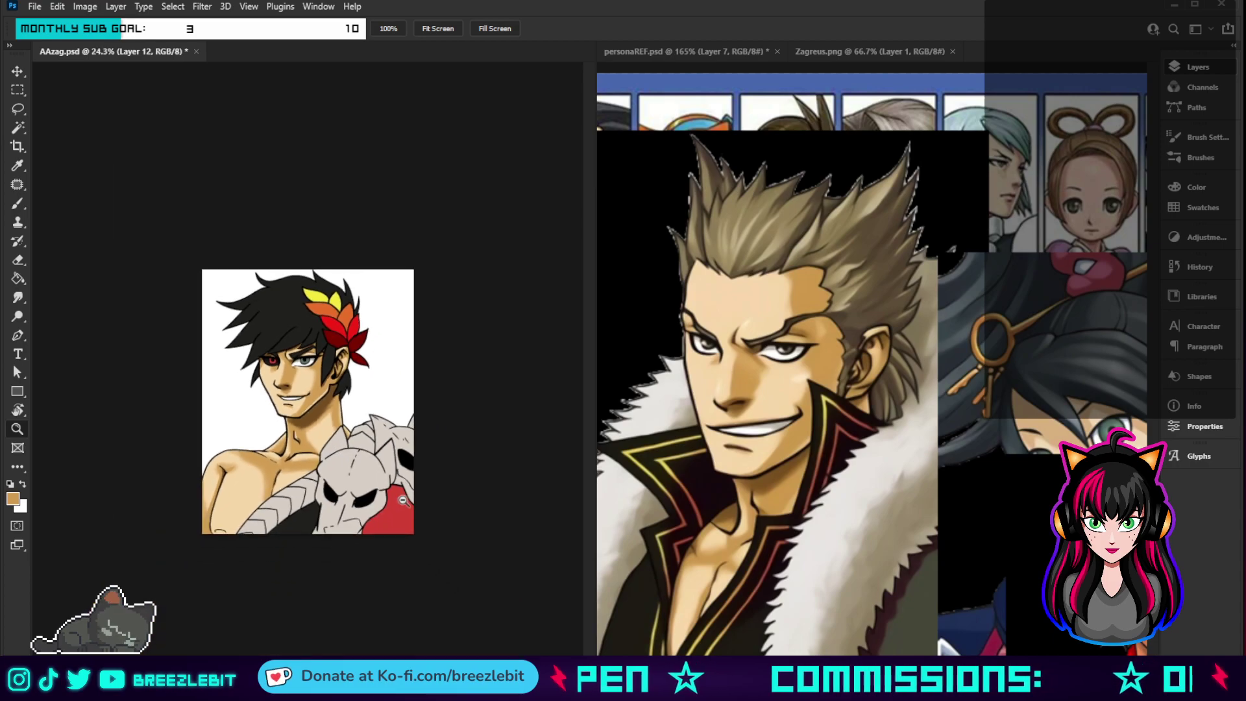
alt+click(379, 504)
drag(358, 472, 414, 489)
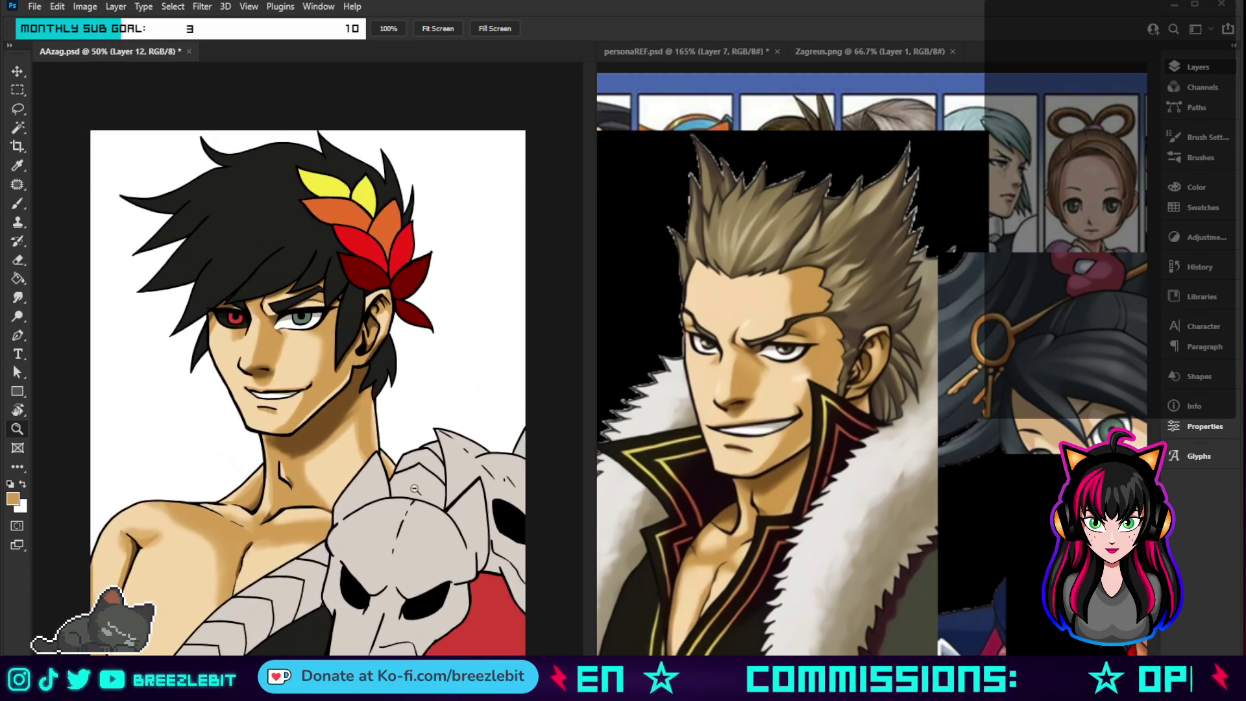
- Blend soft tan shading into the neck around the jaw shadow on Layer 12, reducing the brush size
key(b)
mouse_move(319, 471)
mouse_down()
mouse_move(322, 483)
mouse_move(310, 468)
mouse_up()
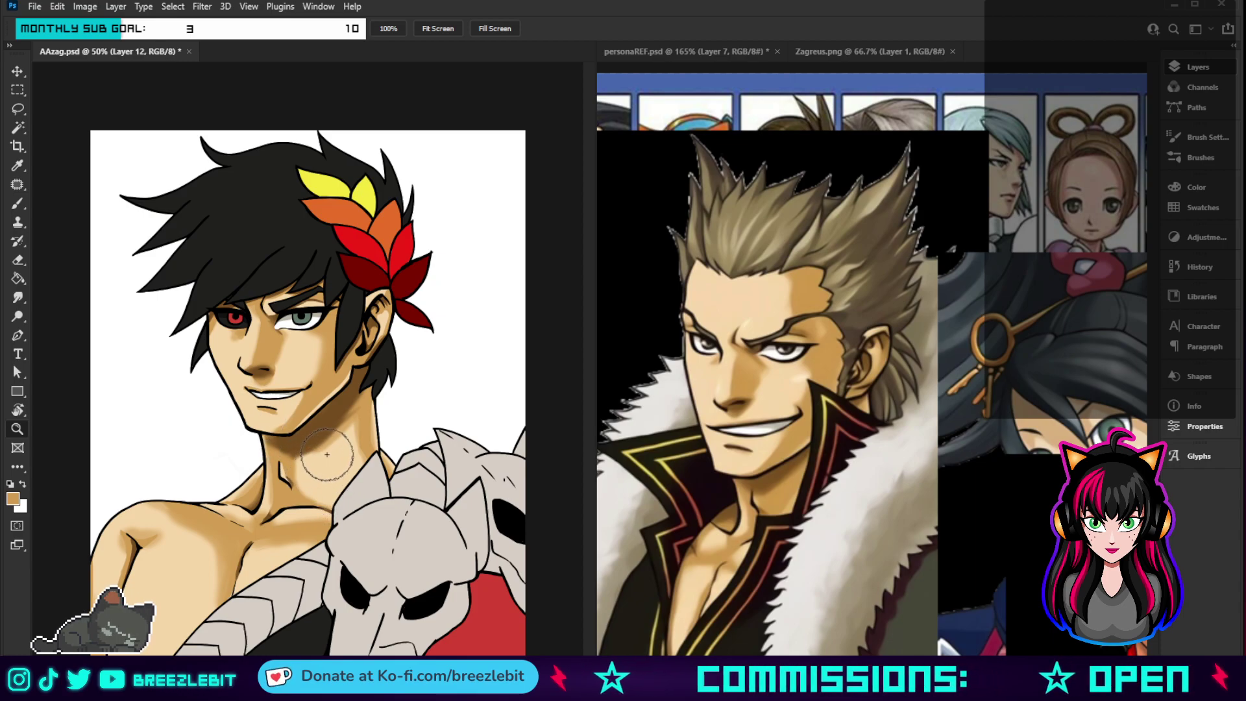
click(1051, 479)
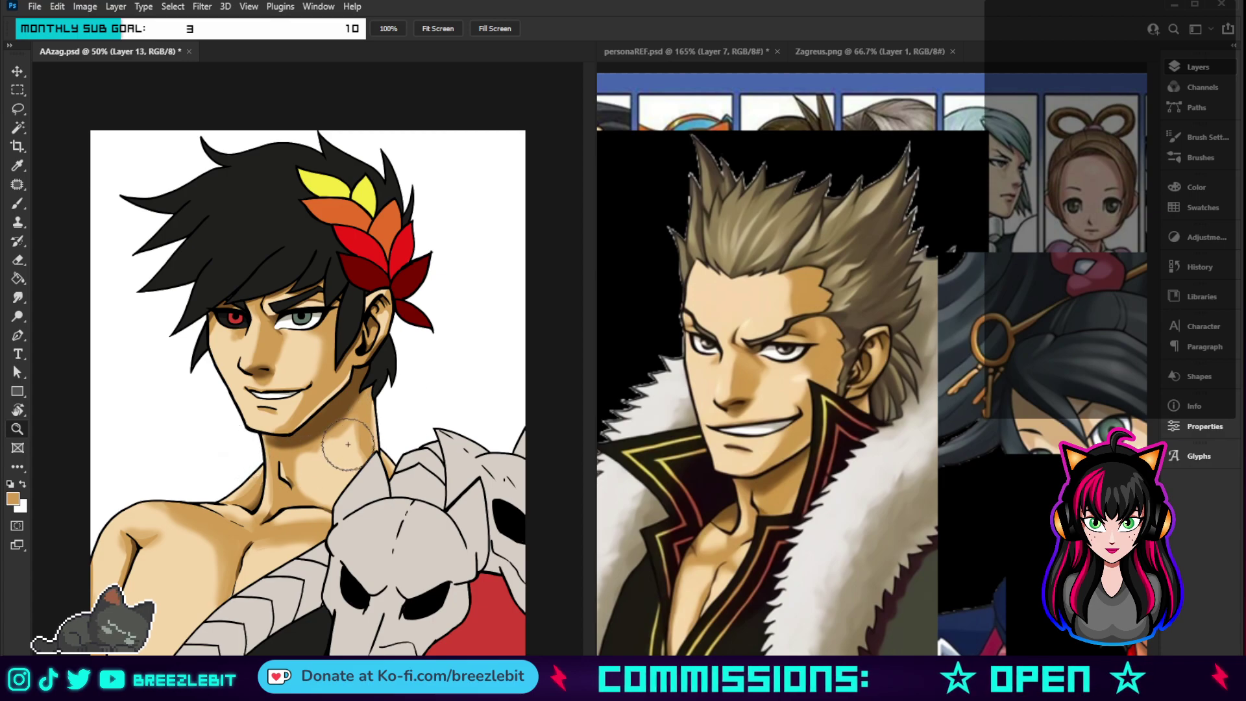
key(alt+space)
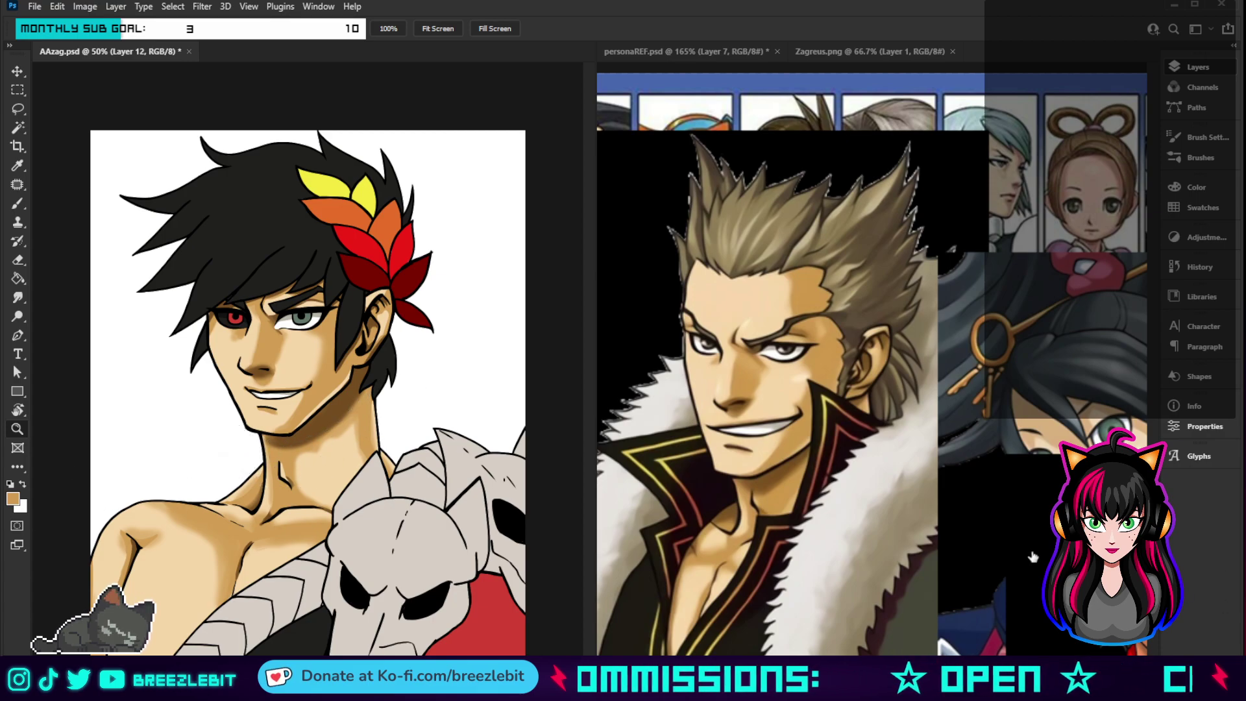
key(b)
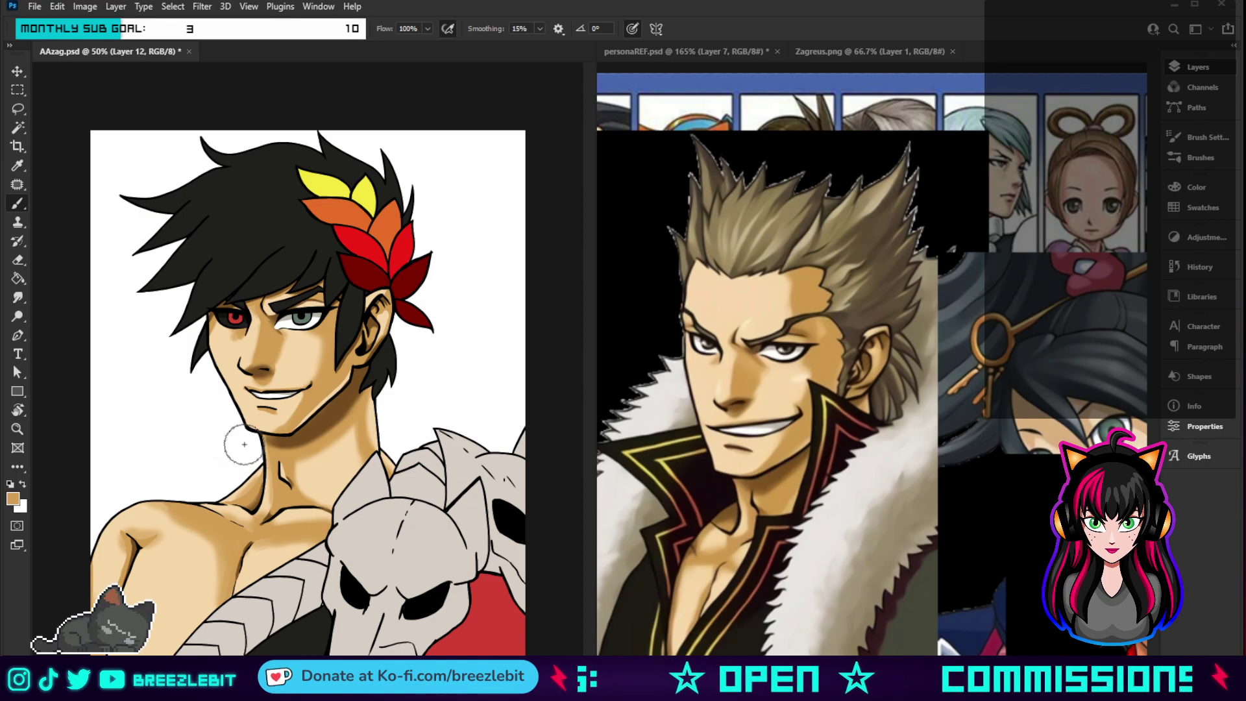
key([)
key([)
key([)
key([)
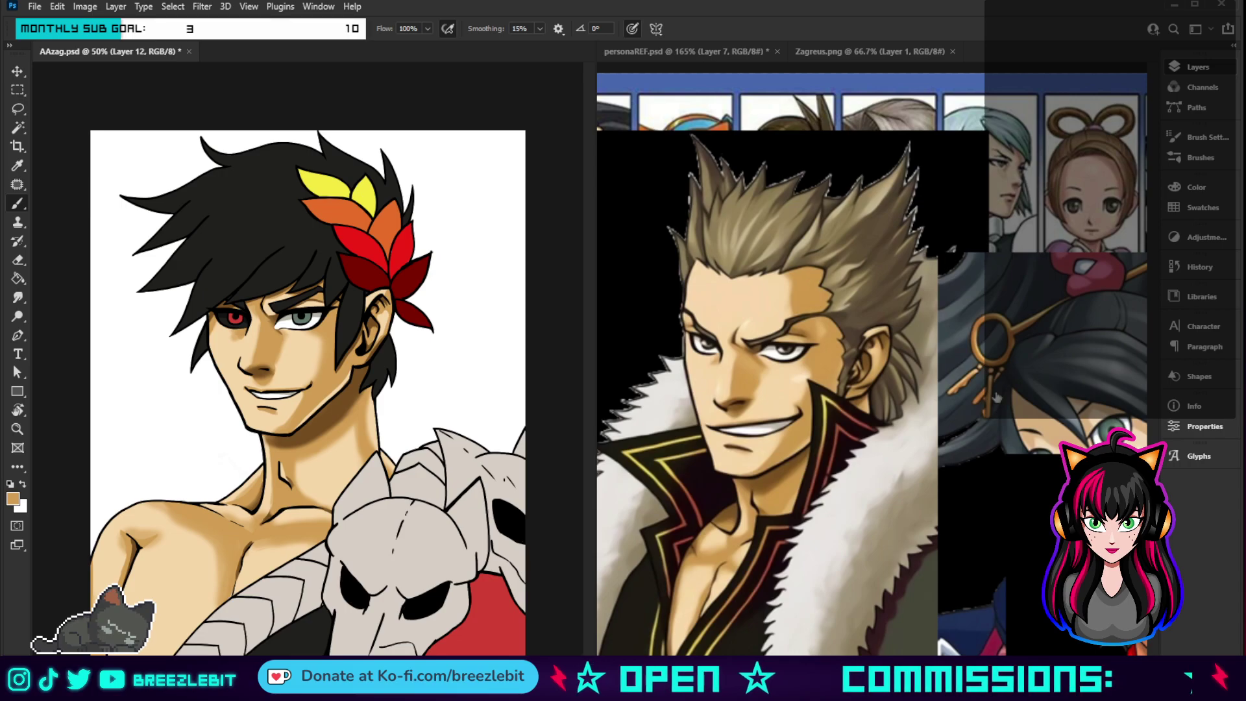
- Sample the pale highlight colour from the grinning reference man's cheek and paint a fine nose highlight on a new layer
key(i)
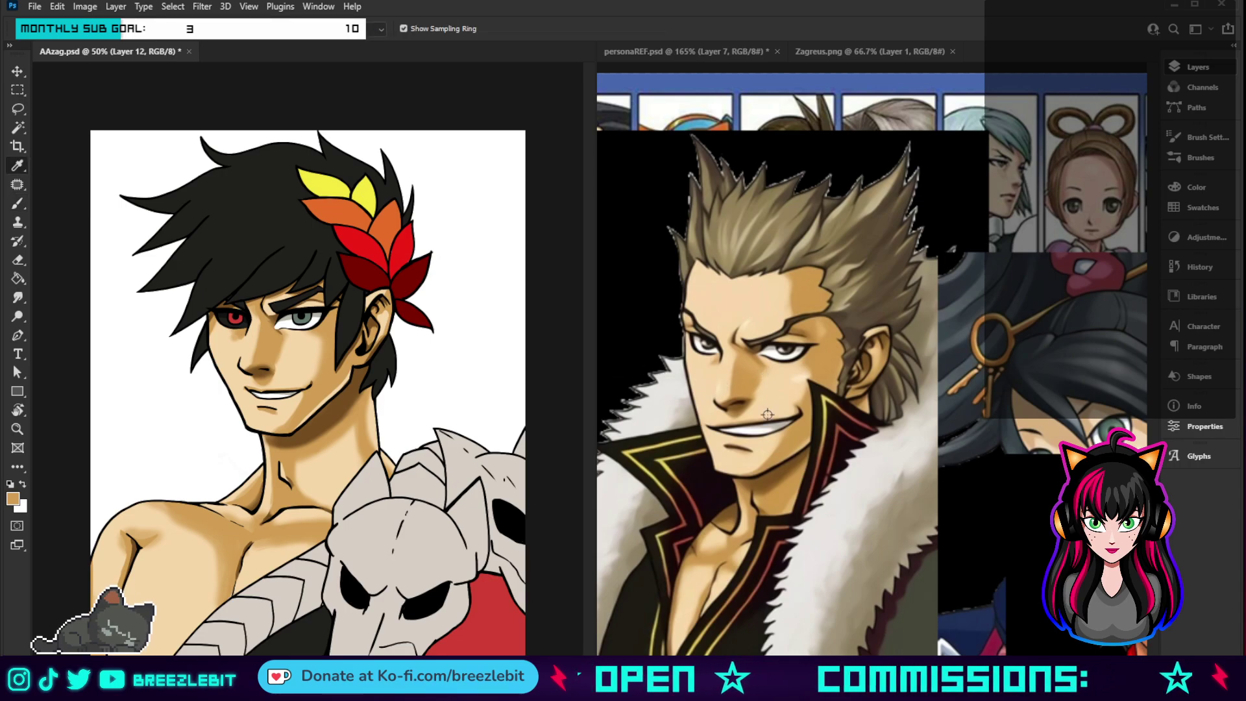
click(802, 377)
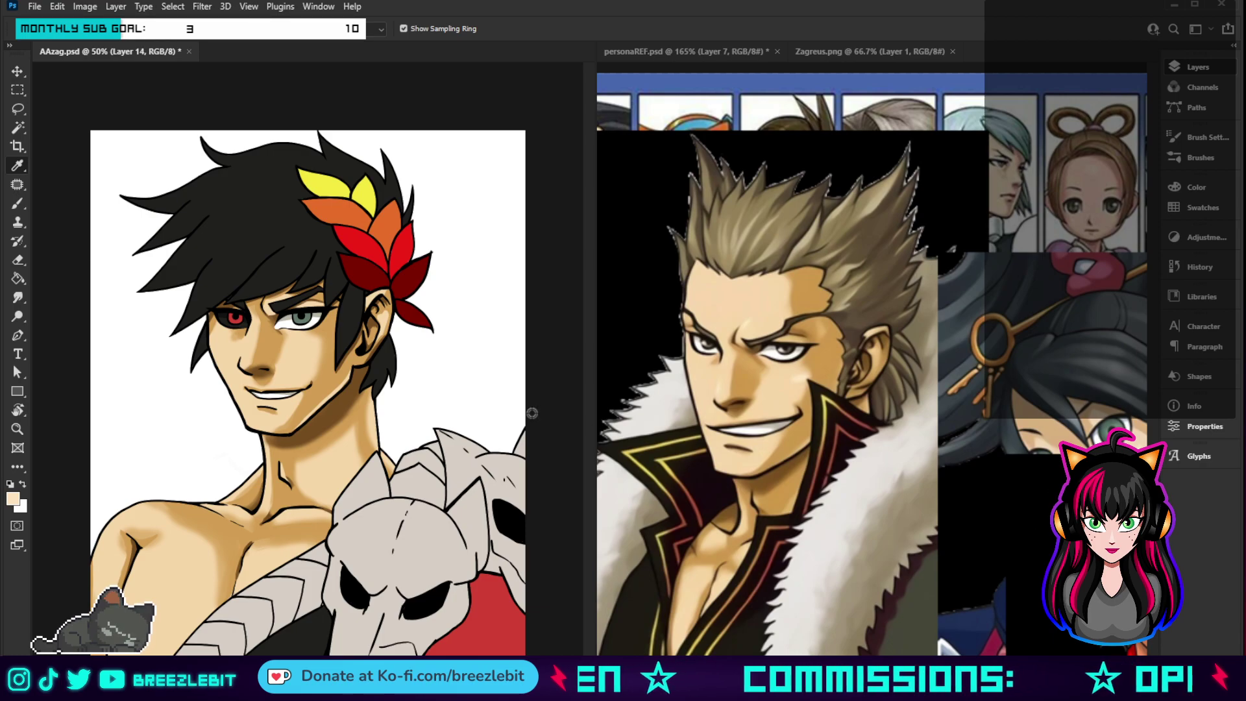
key(b)
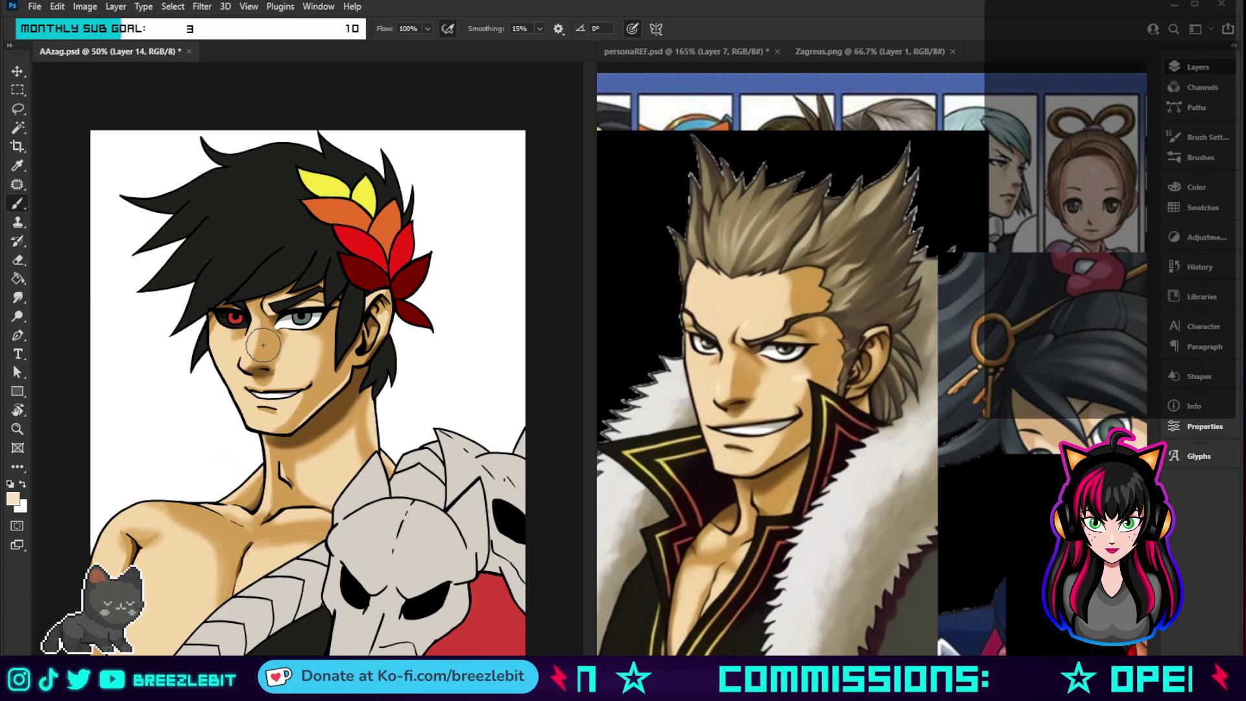
key(bracketleft)
key(bracketleft)
key(bracketleft)
key(bracketleft)
key(bracketleft)
key(bracketleft)
key(bracketleft)
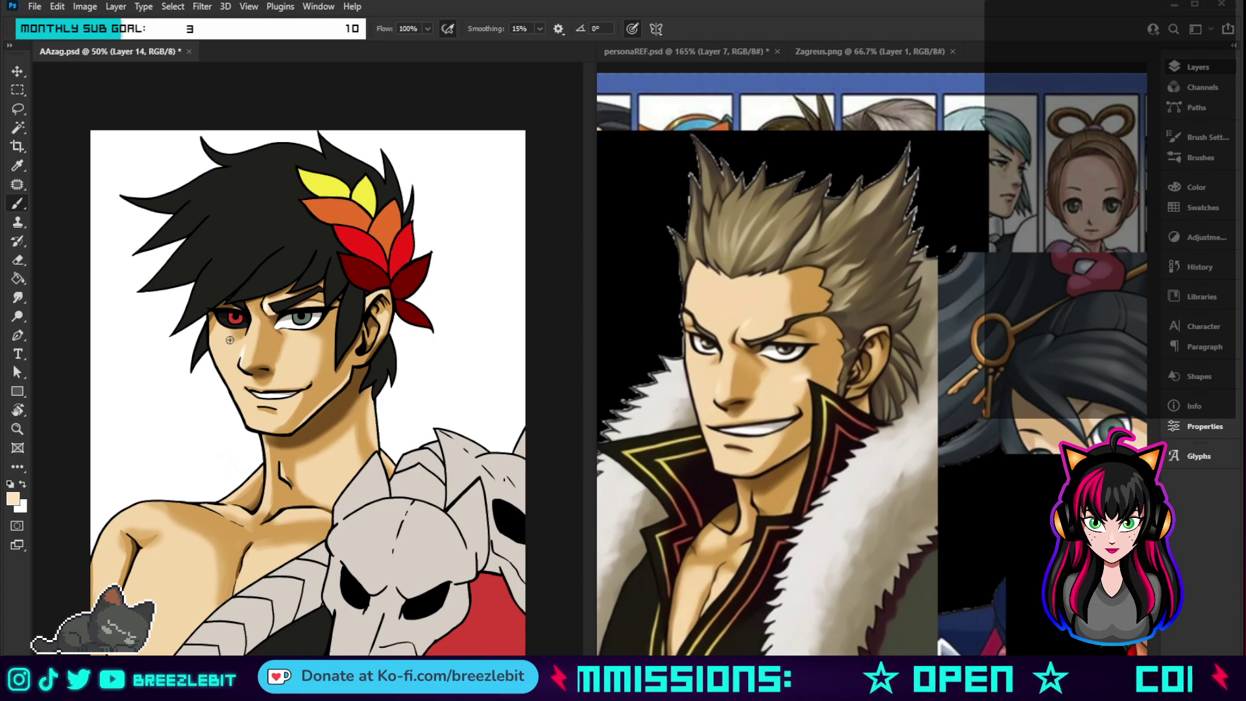
- Brush soft pale highlights on the cheek below the grey-green eye and on the bare shoulder with an enlarged brush
key(])
key(])
key(])
click(319, 343)
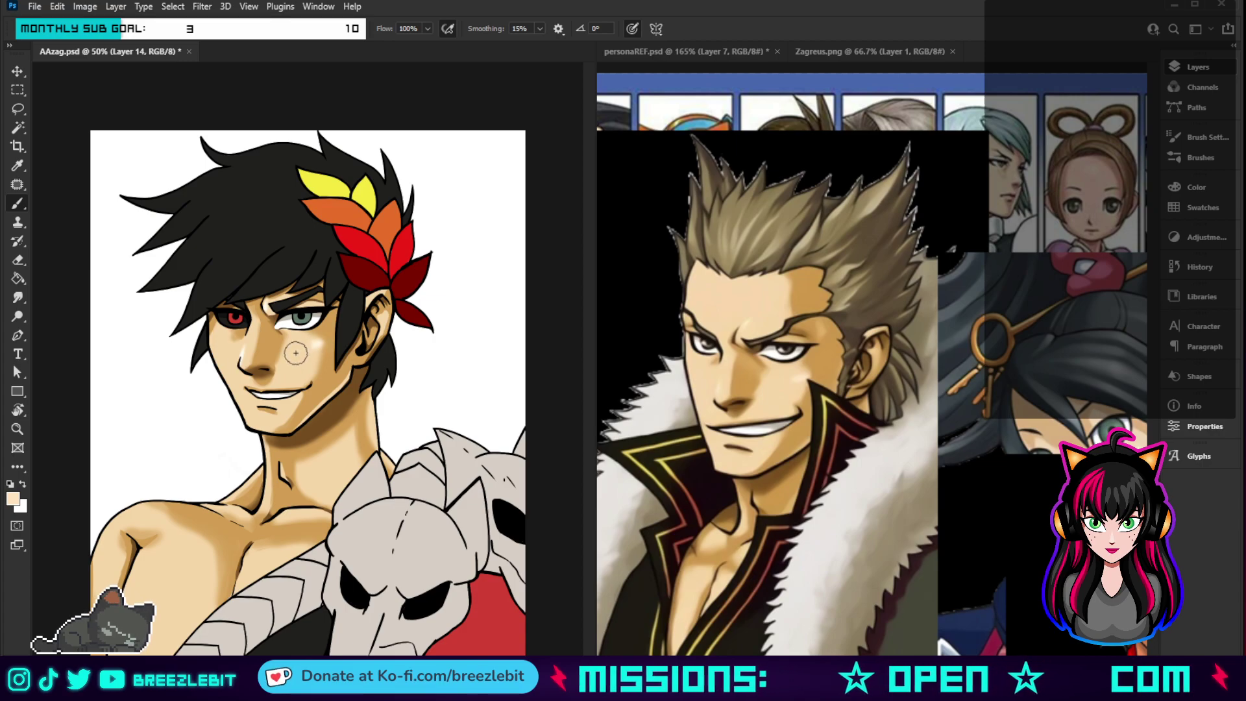
key(ctrl+z)
key(ctrl+shift+z)
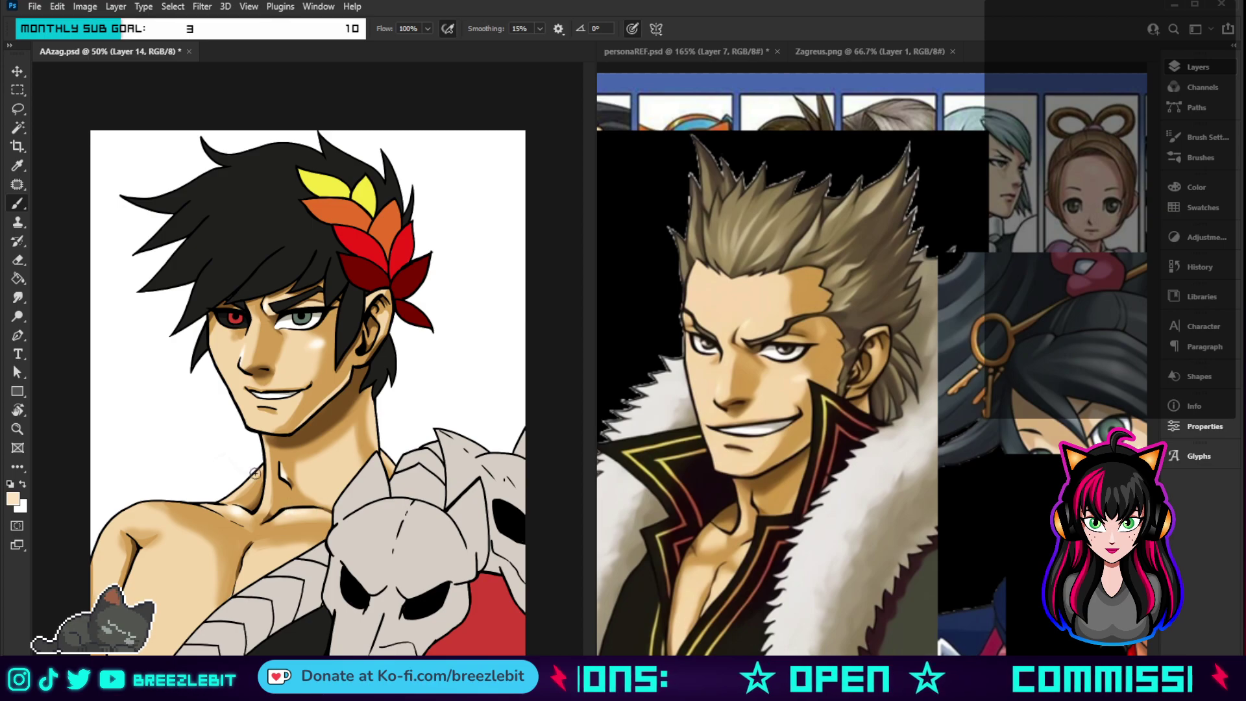
drag(186, 588, 161, 558)
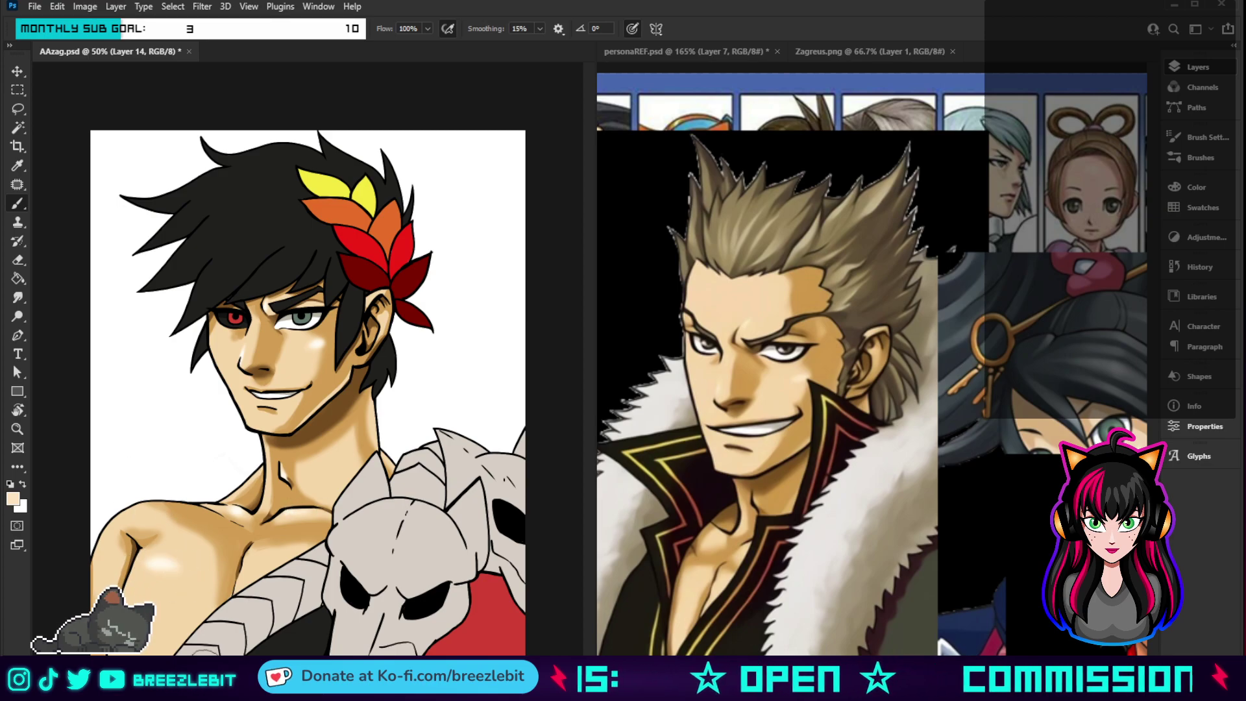
- Sample the dark brown neck shadow and deepen the shading beneath the jawline on Layer 13, varying the brush size
key(i)
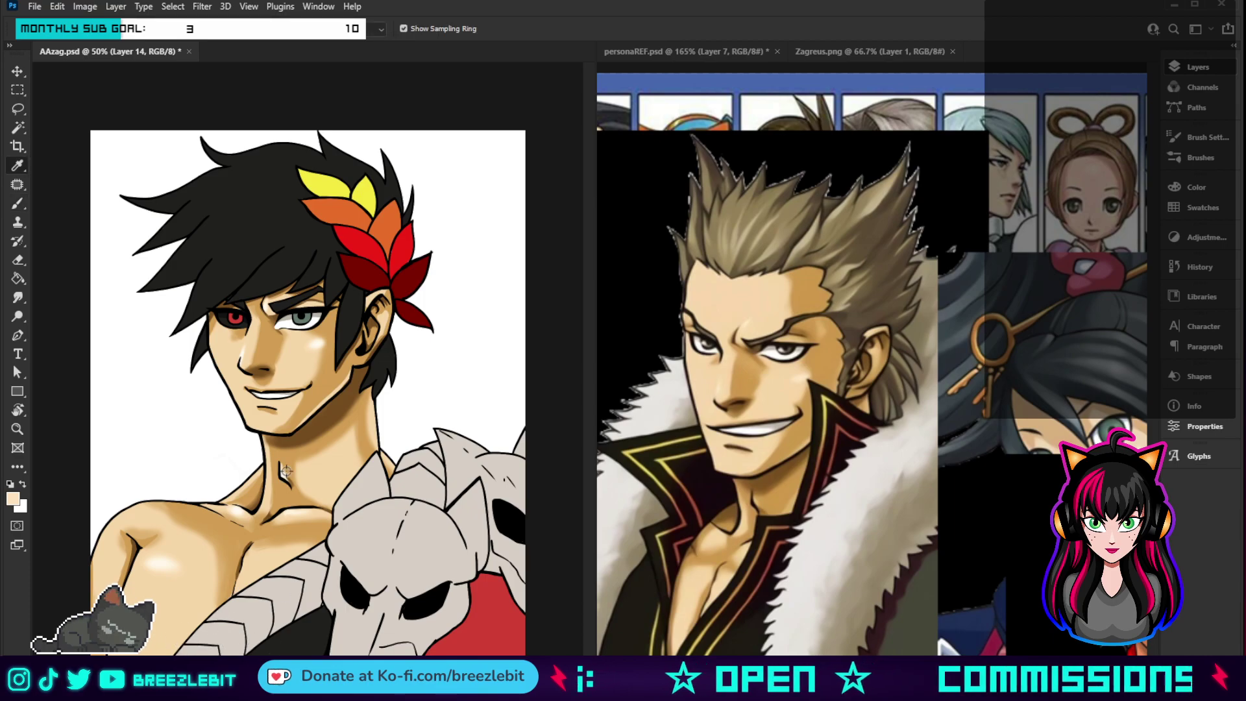
click(319, 416)
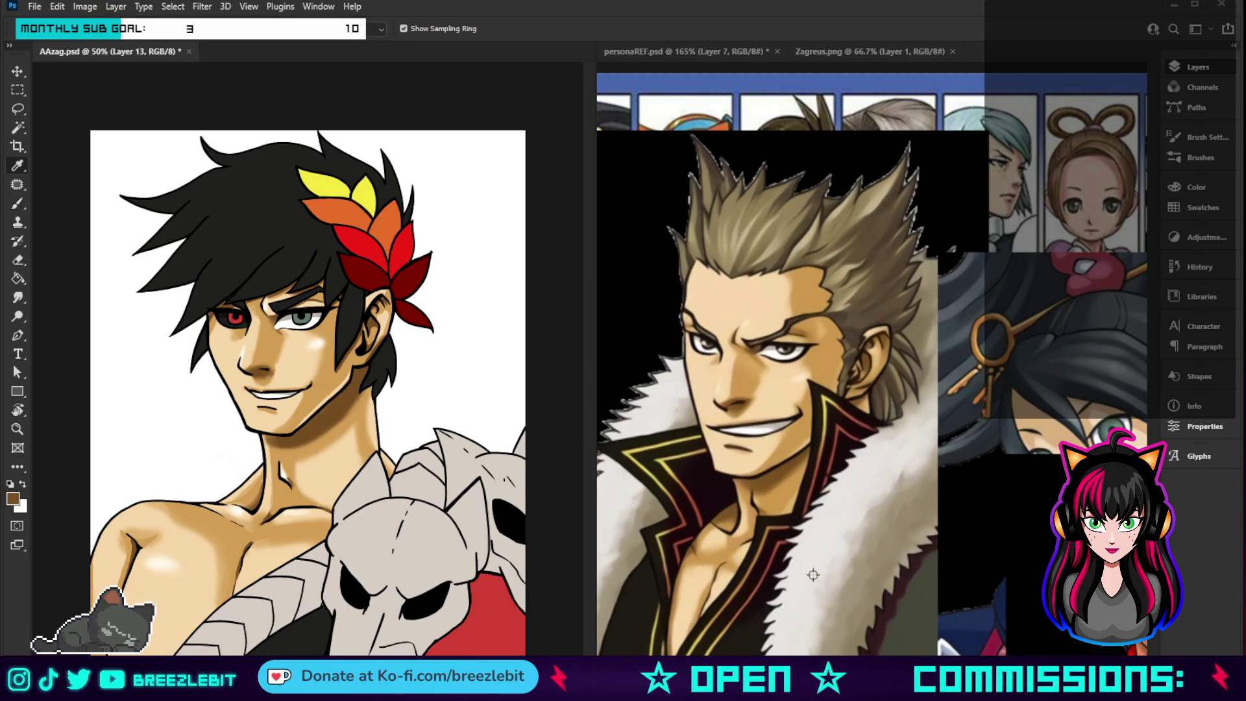
key(b)
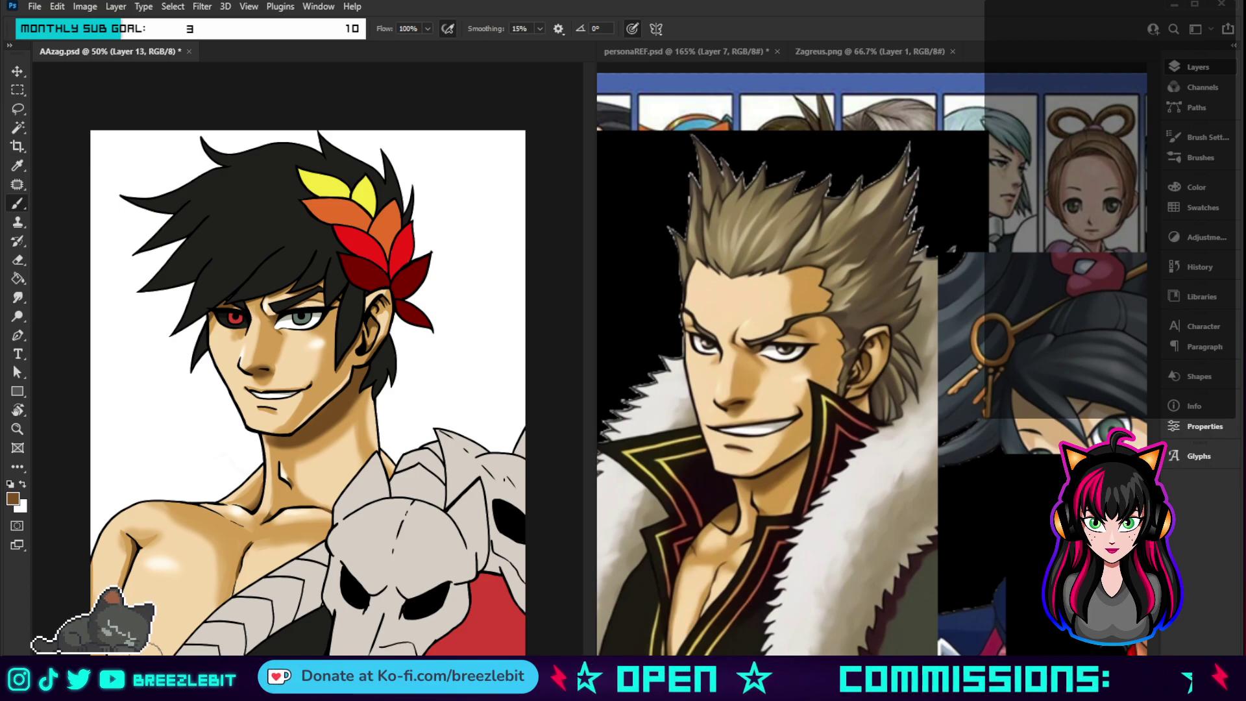
key(x)
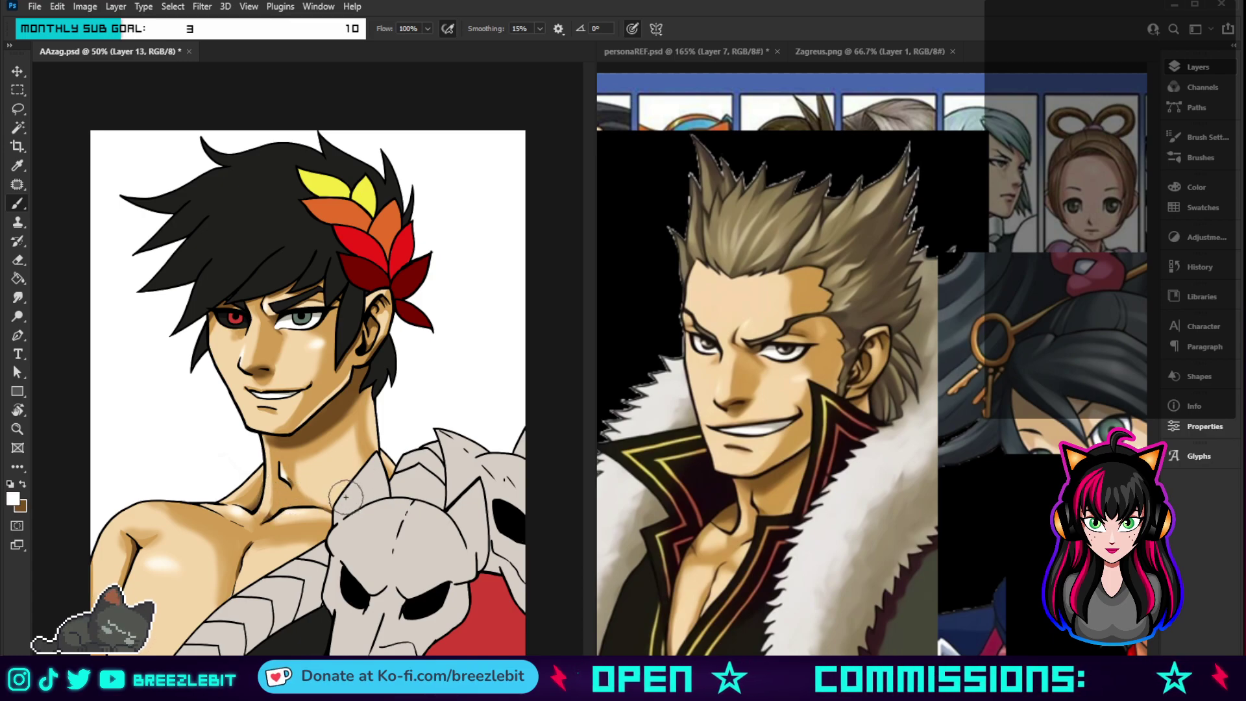
drag(278, 439, 280, 438)
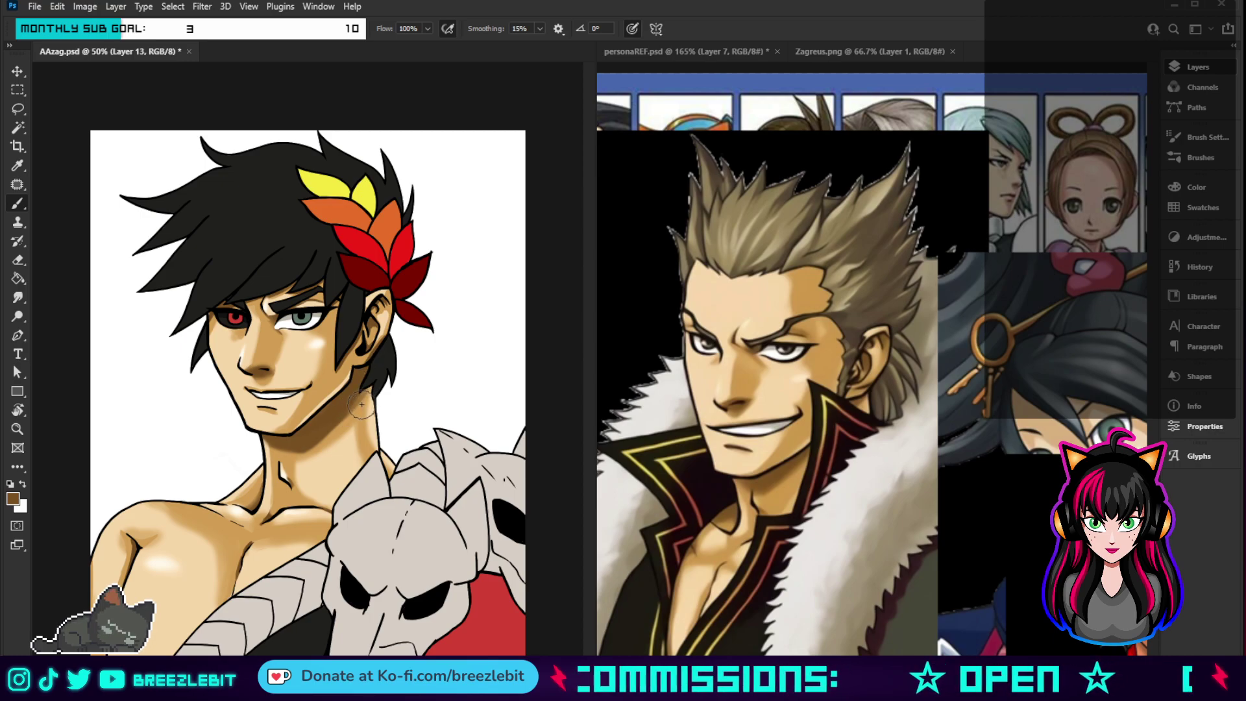
key(])
key(])
key(])
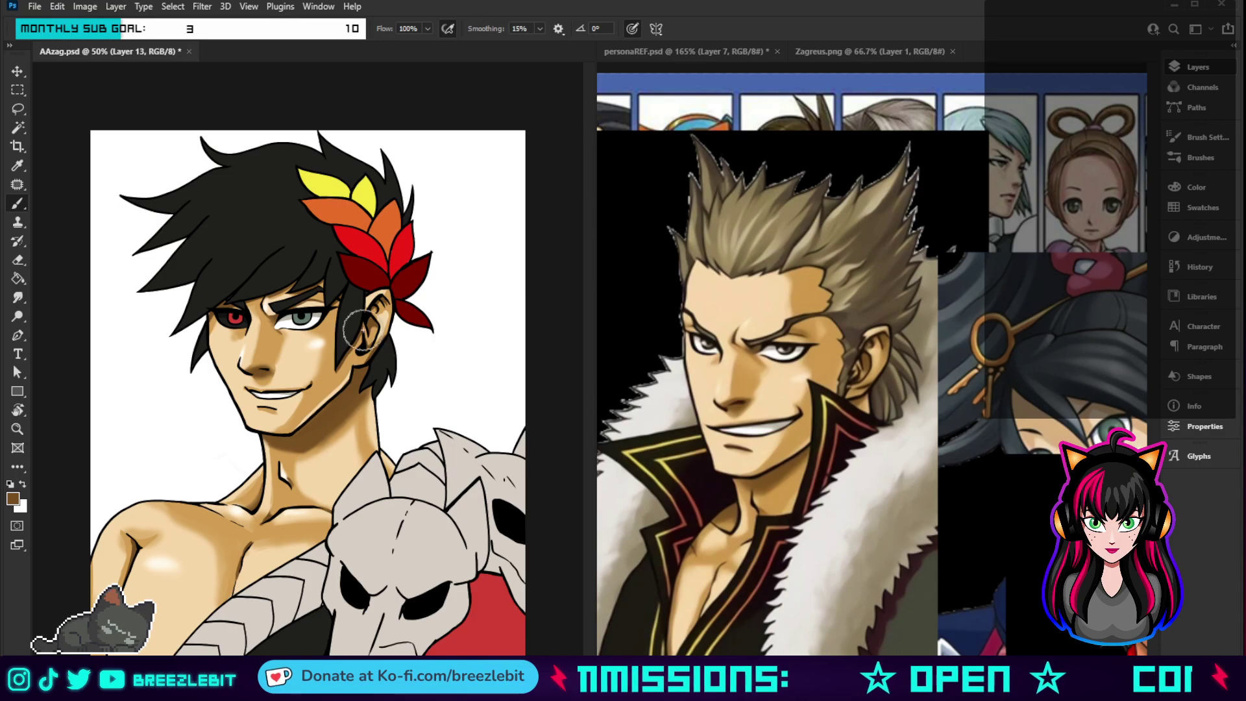
- Sample the dark grey-green iris colour from the dark-haired girl's eye in personaREF.psd and return to AAzag.psd
key(z)
drag(363, 330, 359, 402)
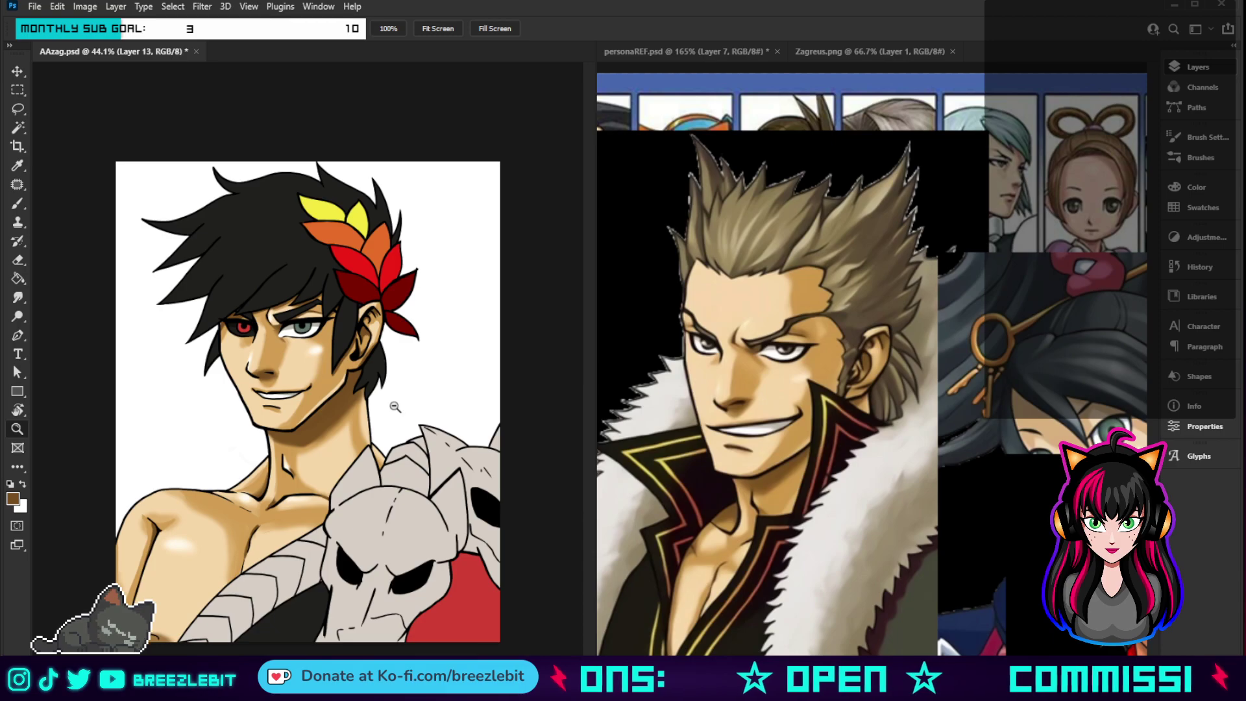
drag(320, 310, 381, 322)
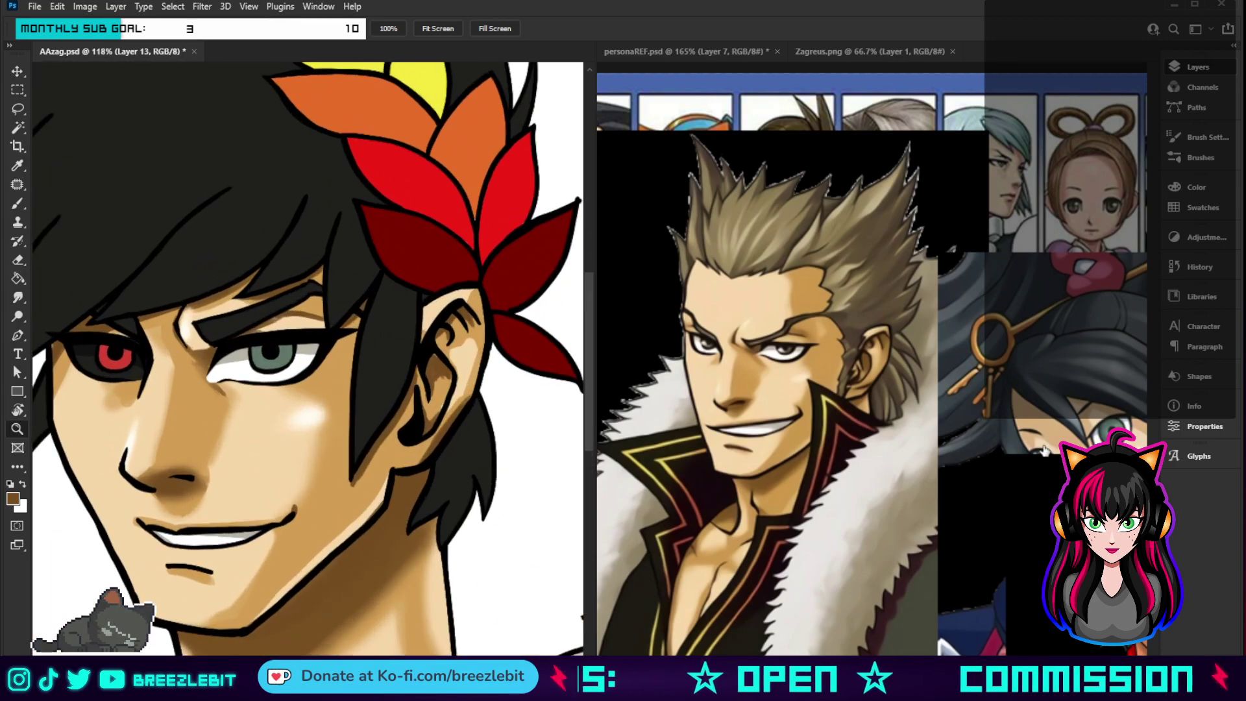
click(925, 398)
key(ctrl+minus)
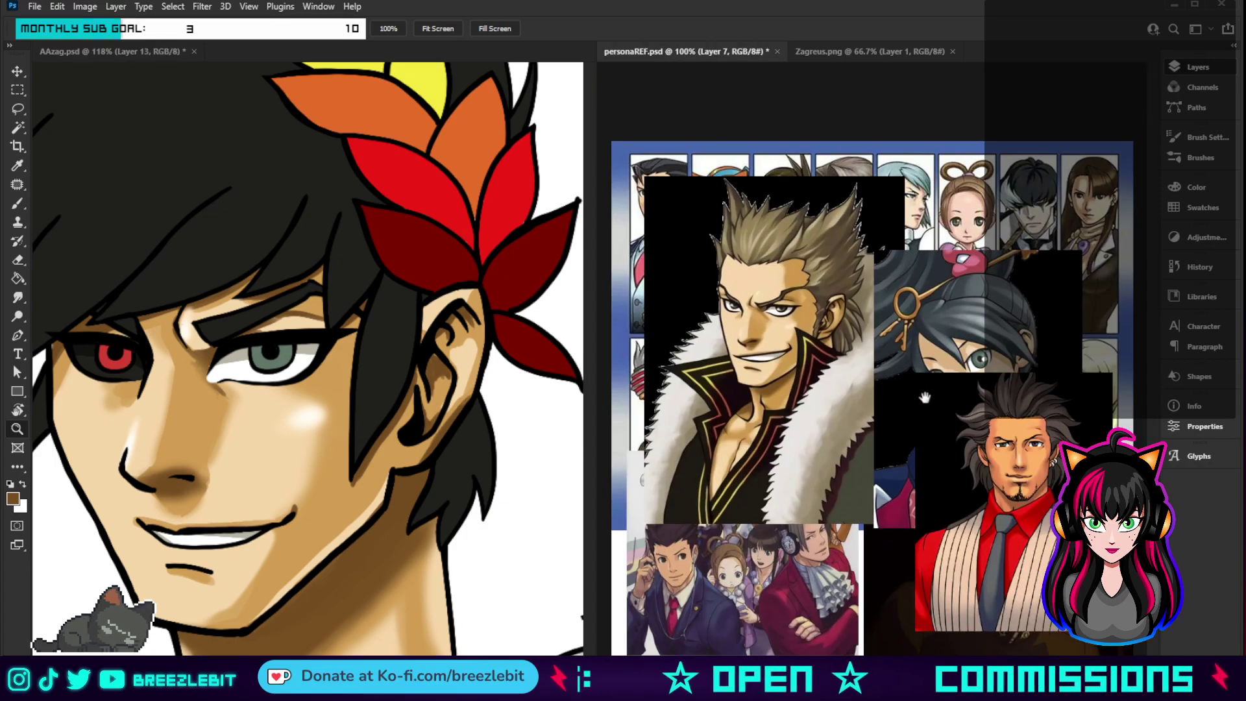
drag(960, 342, 1037, 342)
drag(879, 373, 709, 370)
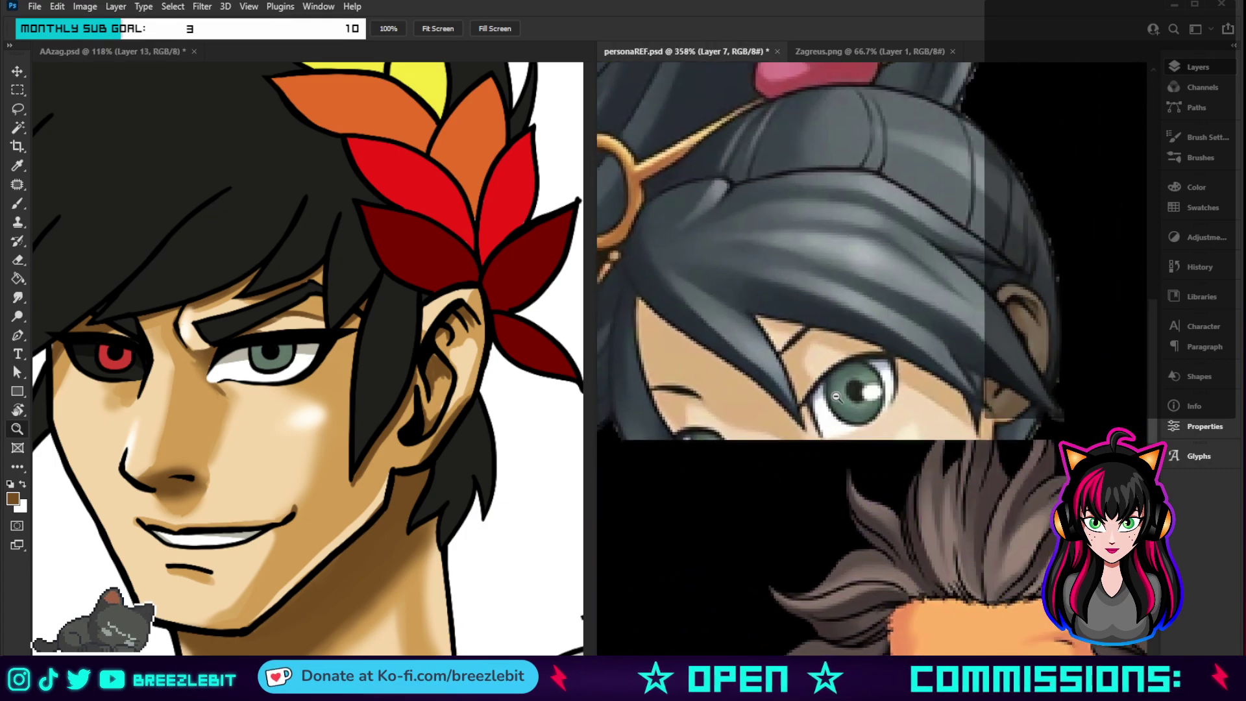
key(i)
drag(844, 383, 847, 421)
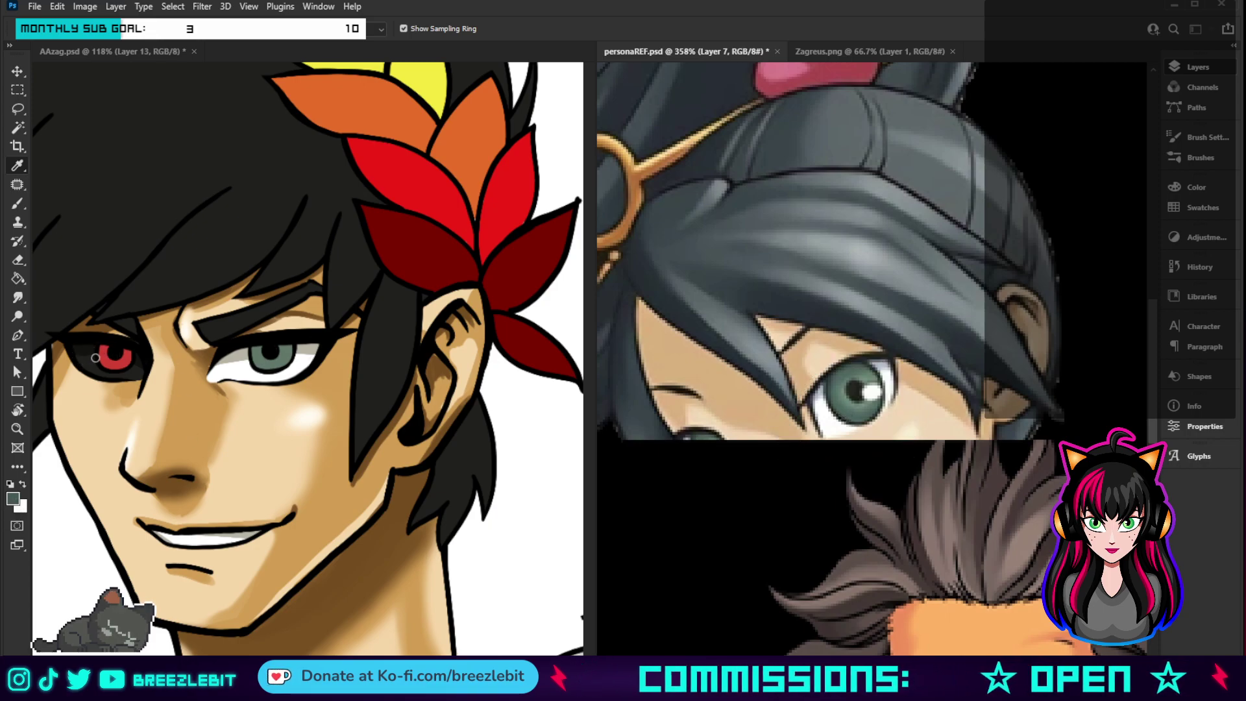
click(315, 231)
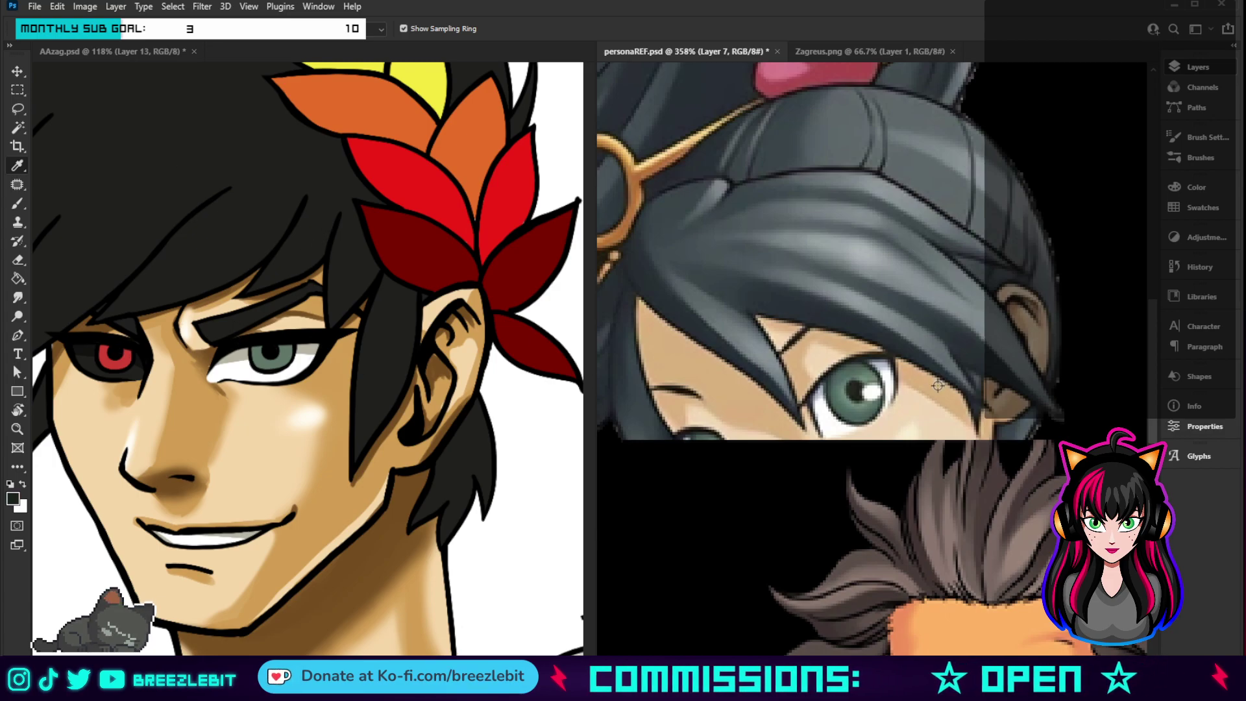
drag(868, 367, 853, 367)
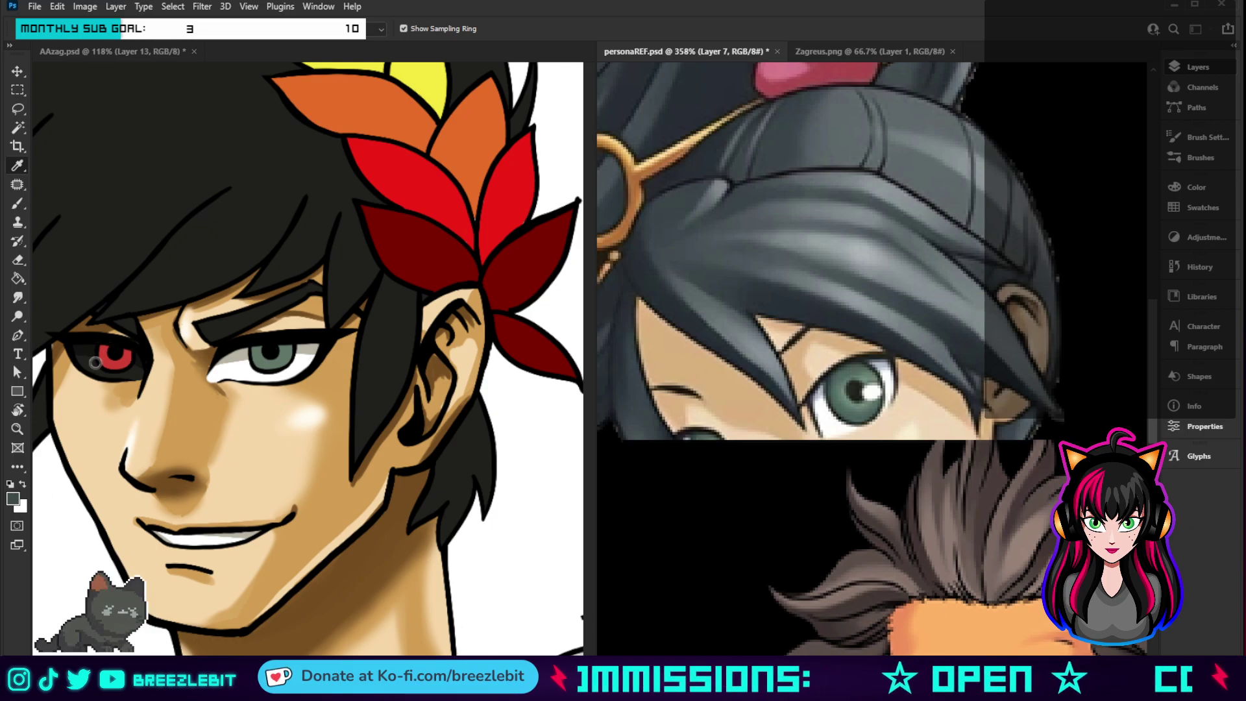
click(330, 221)
click(89, 54)
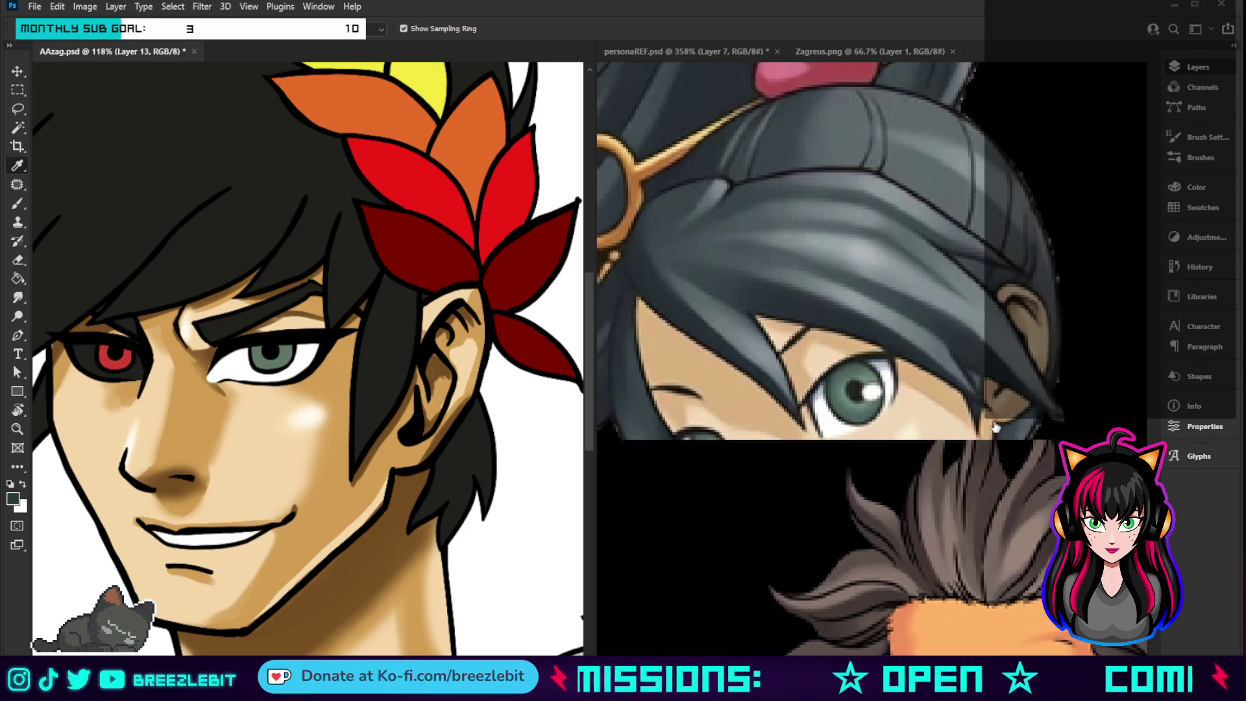
- Add a new layer above Layer 8 in AAzag.psd for shading the irises
click(1057, 420)
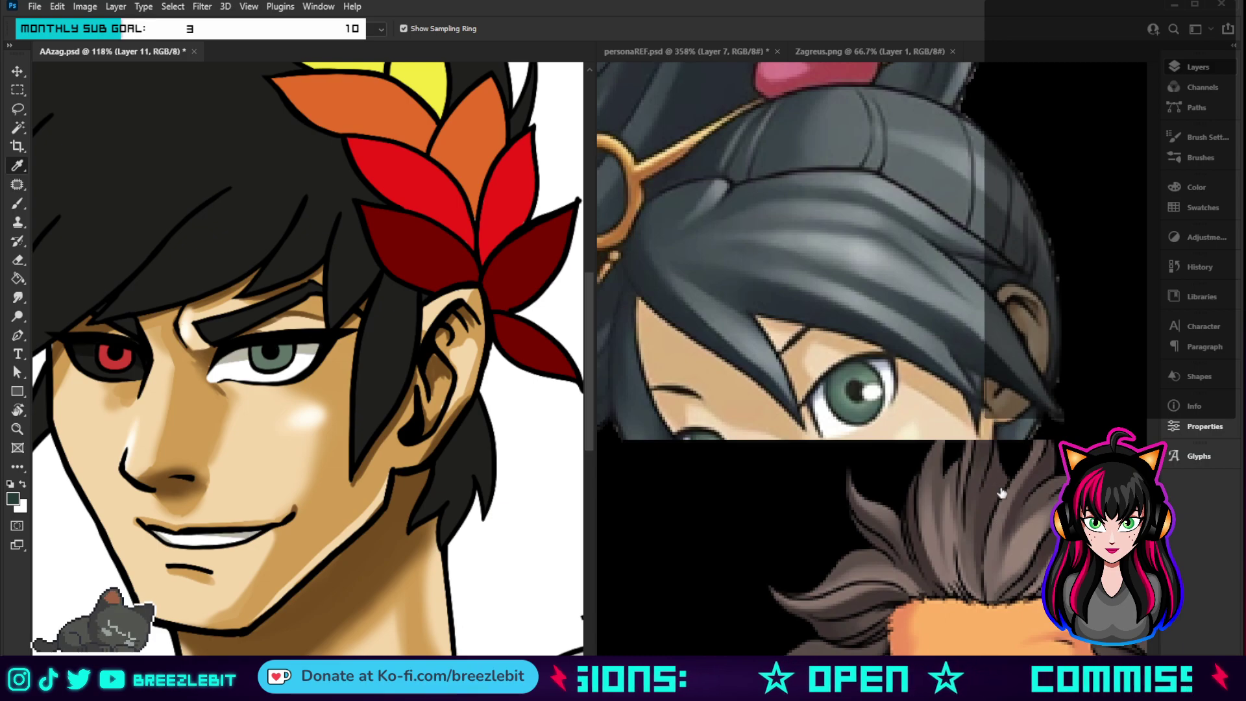
click(998, 363)
click(997, 363)
click(1045, 365)
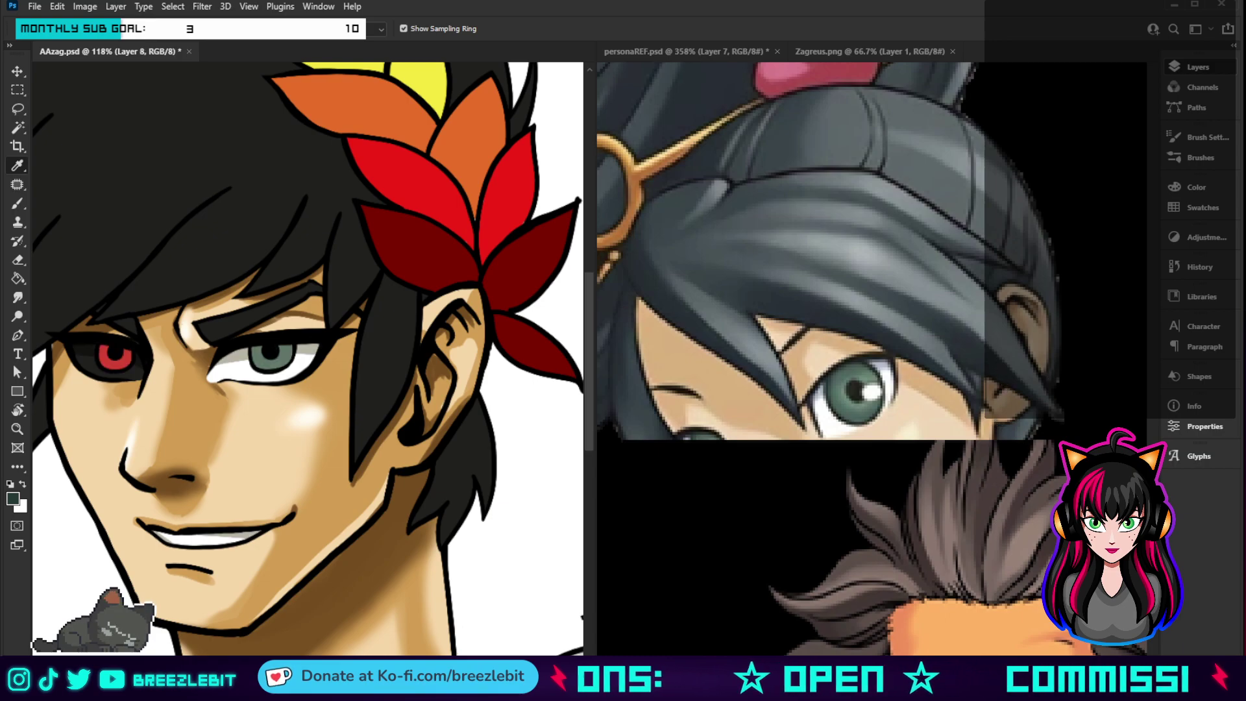
click(1071, 436)
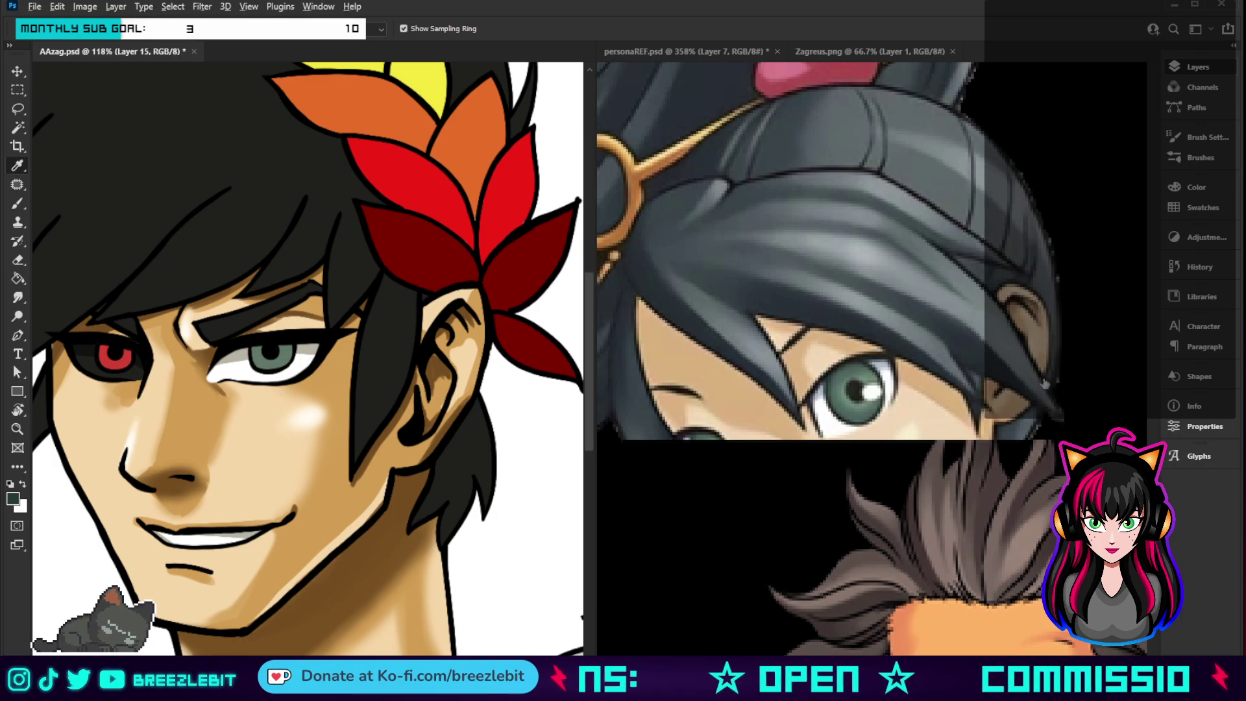
- Shade the upper part of the grey-green iris with the sampled dark grey-green, using a reduced brush size
key(b)
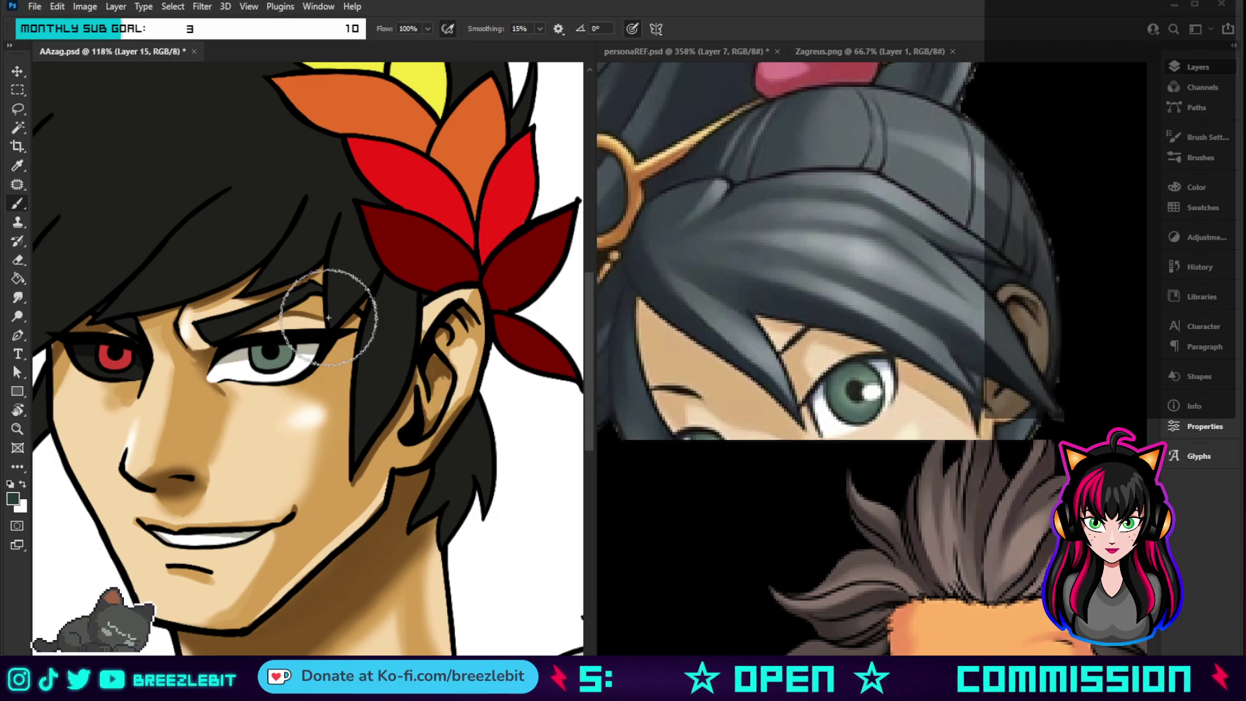
key(bracketleft)
key(bracketleft)
key(bracketleft)
key(bracketleft)
key(bracketleft)
key(bracketleft)
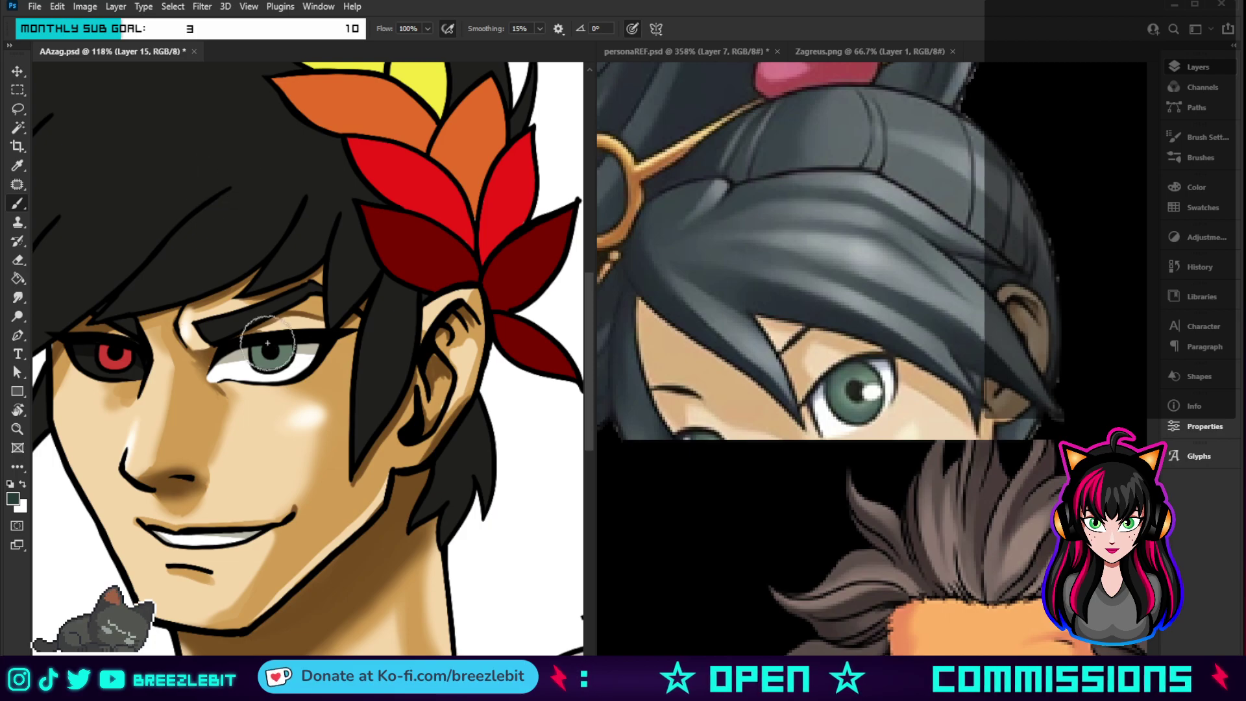
key(bracketleft)
key(bracketleft)
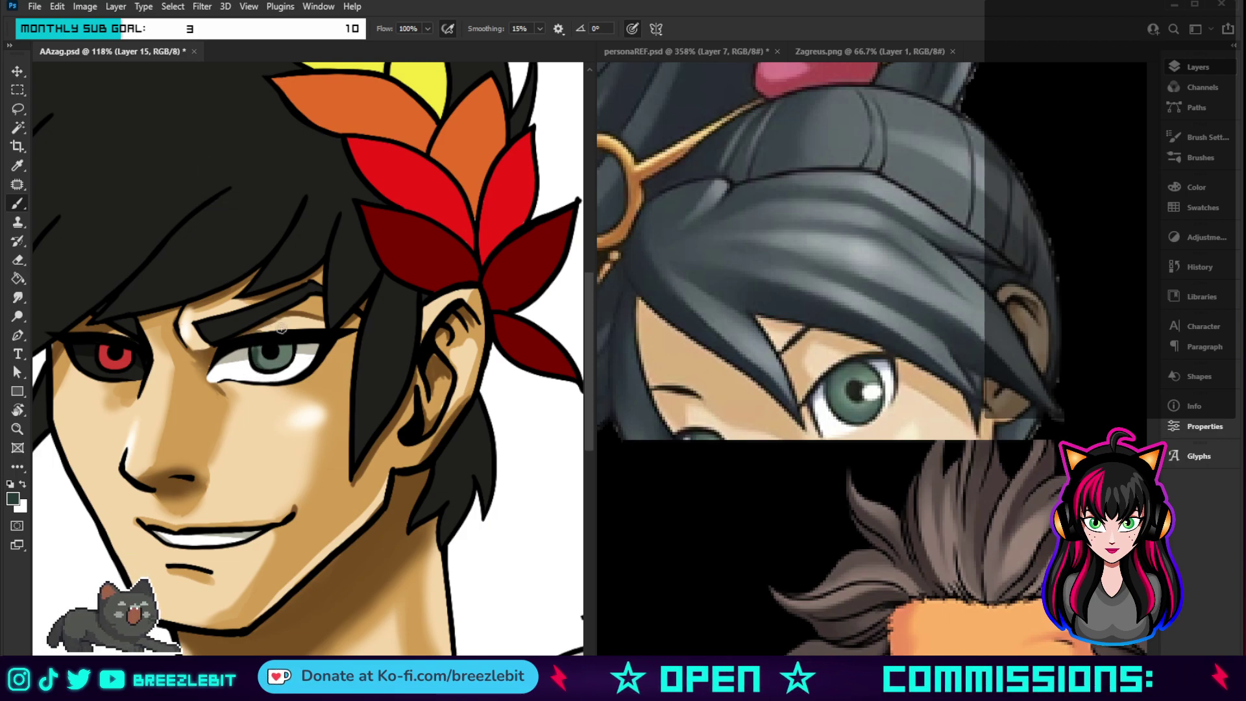
key(bracketright)
key(bracketright)
key(bracketright)
key(bracketright)
key(bracketright)
key(bracketright)
key(bracketright)
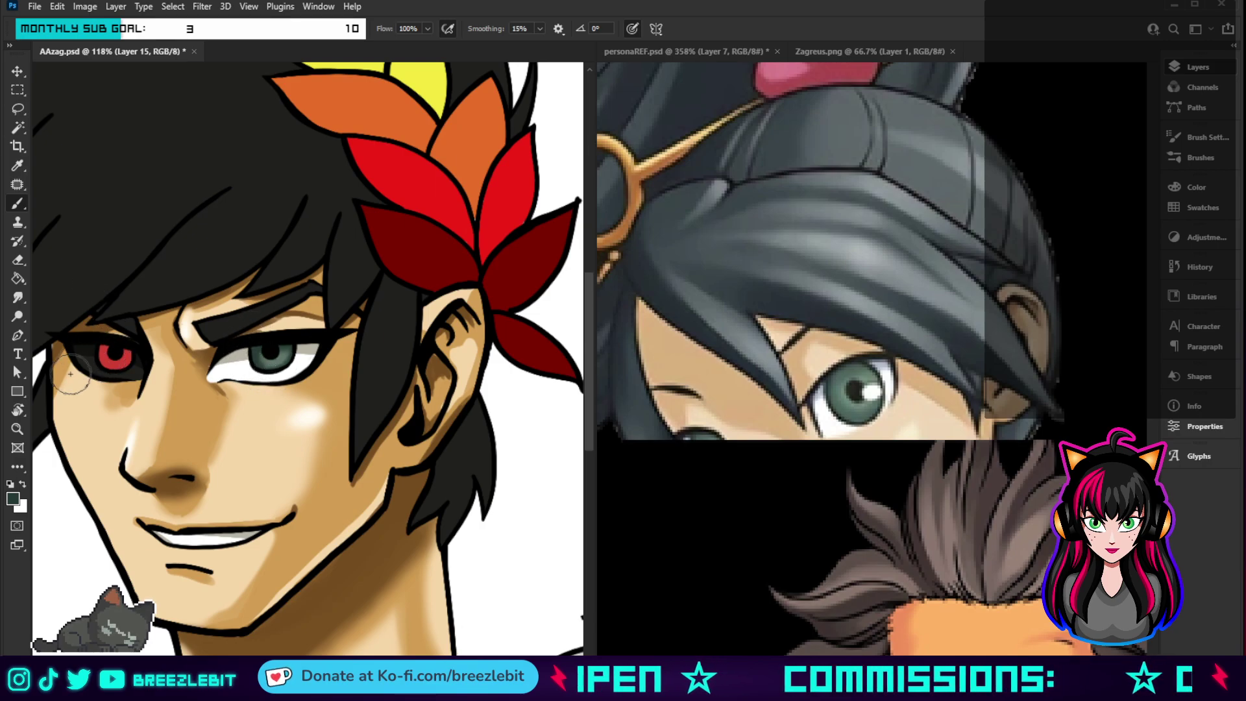
- Shade the red iris with dark red sampled from the laurel leaves, and brighten its lower part with the leaves' bright red
alt+click(432, 253)
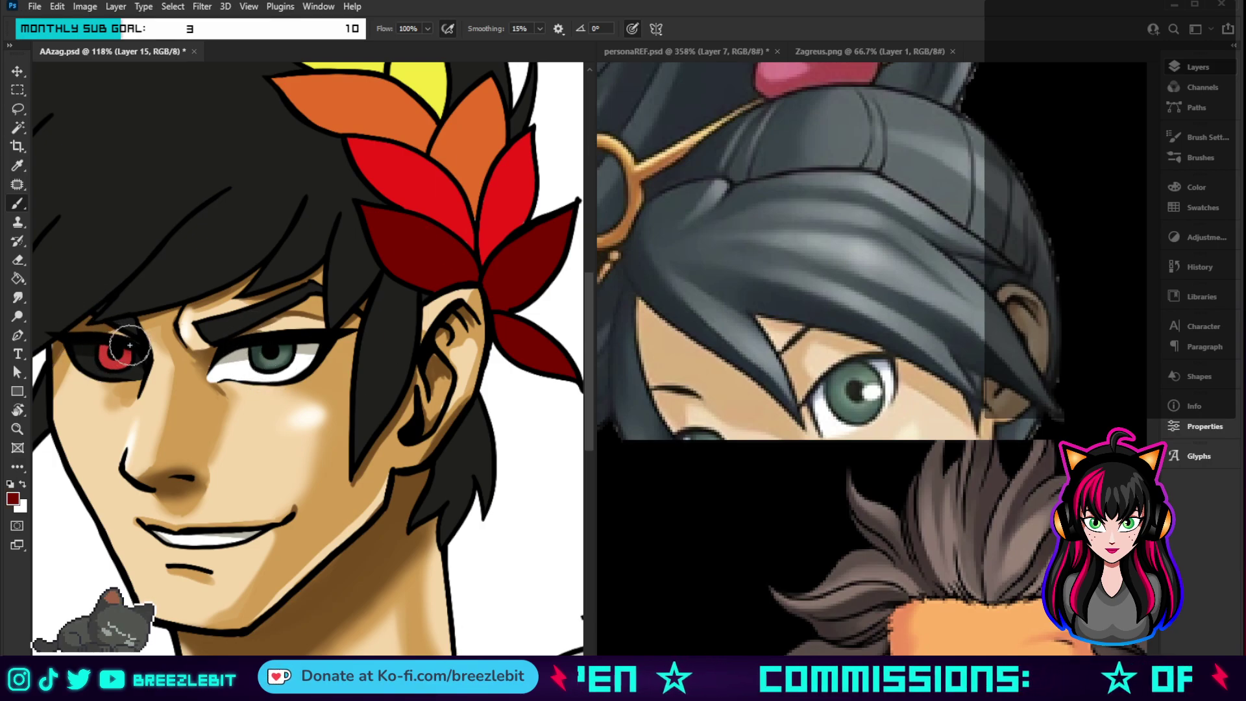
drag(129, 346, 98, 362)
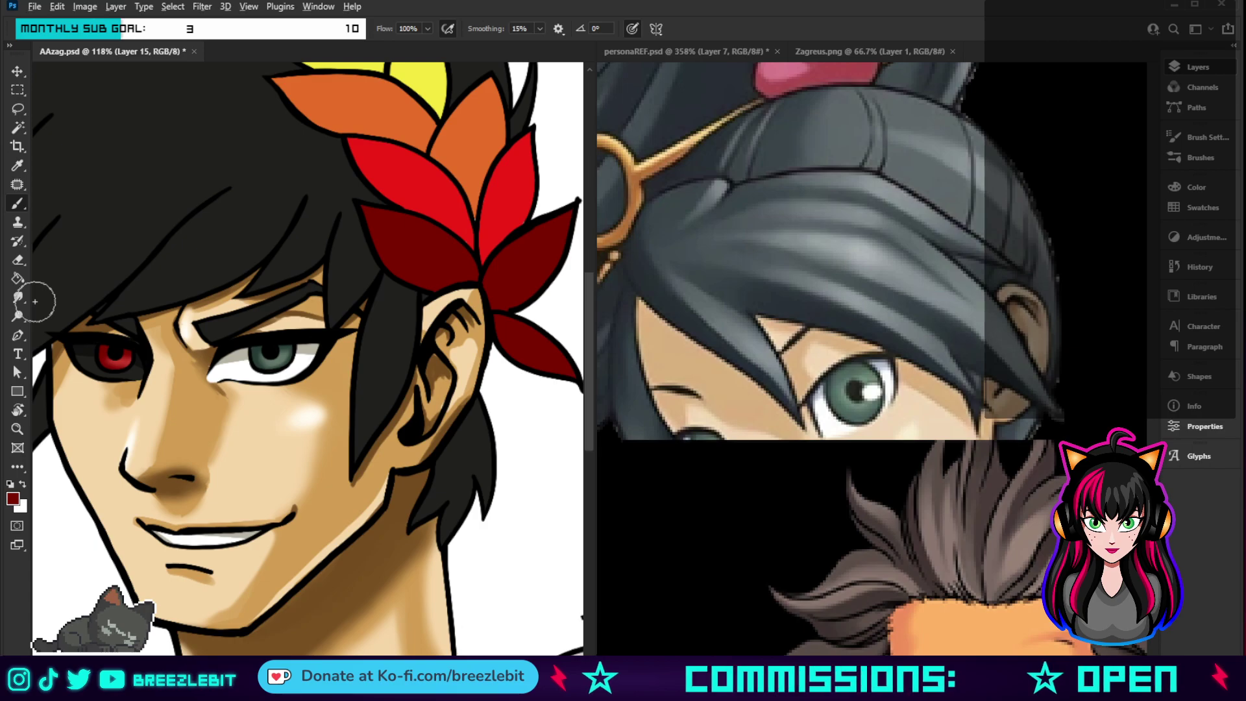
alt+click(419, 186)
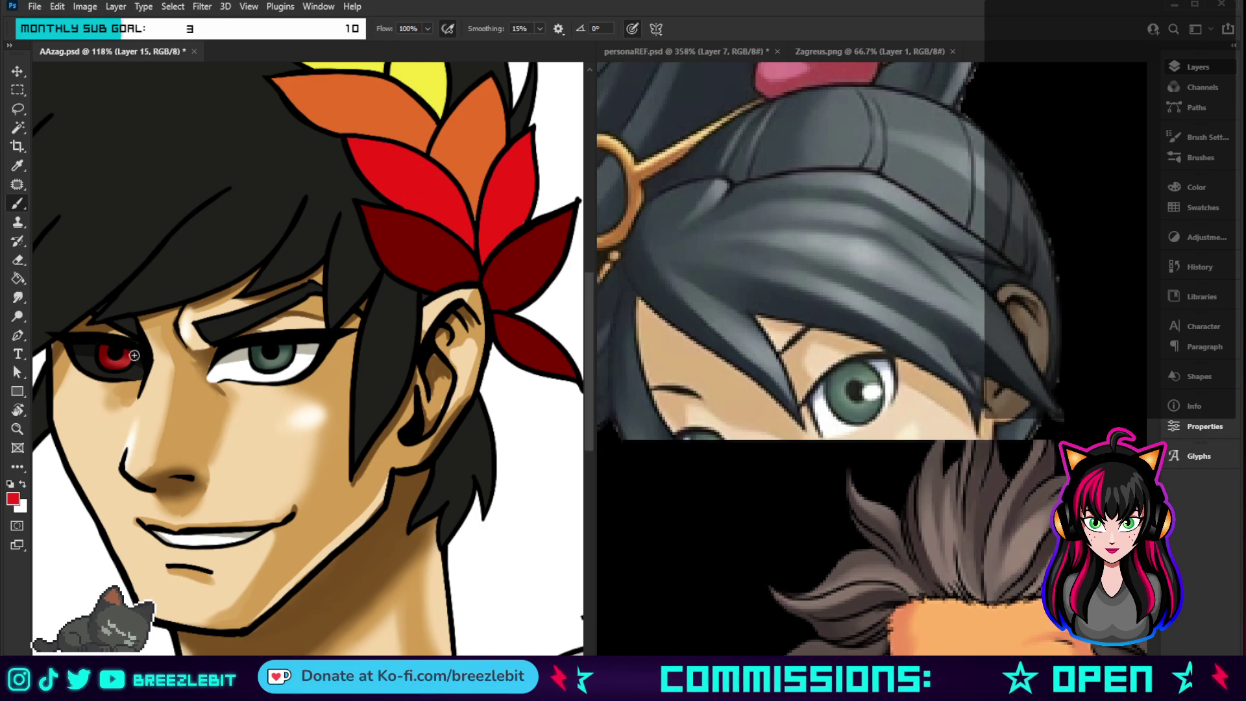
drag(132, 357, 122, 356)
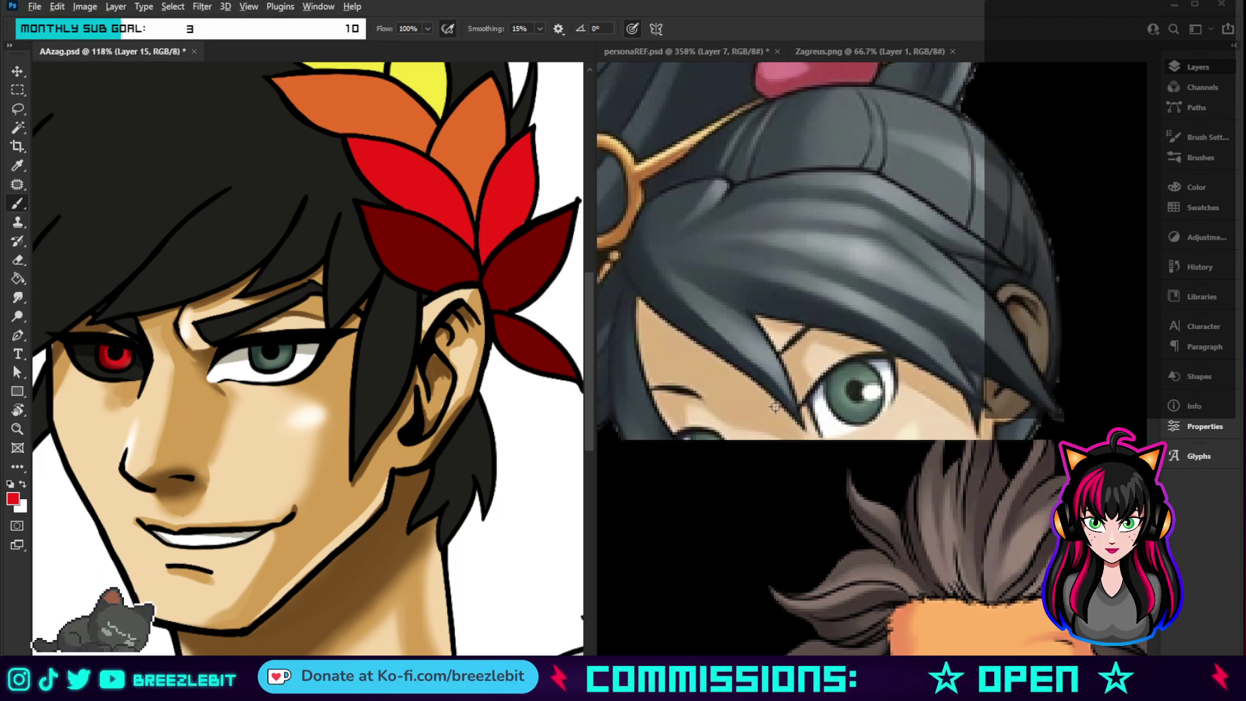
- Sample the grey-green iris colour, shift it to a more saturated green, and brush it over the lower part of that iris
alt+click(282, 361)
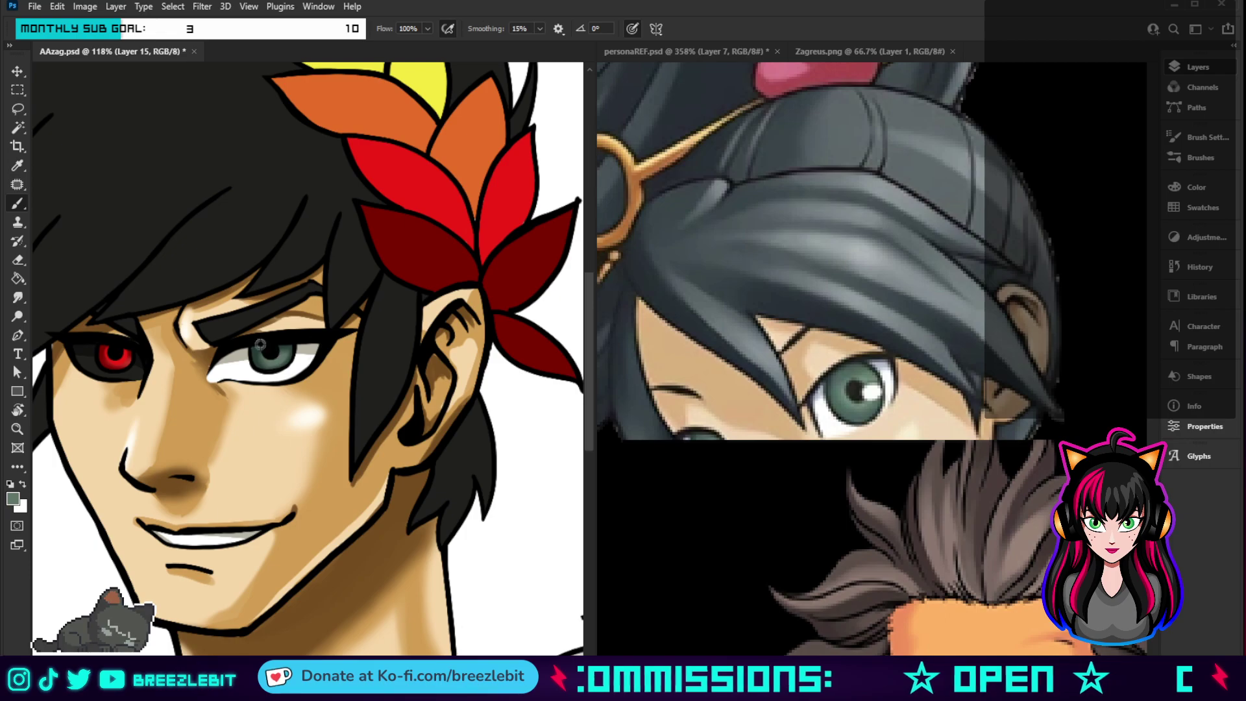
key(i)
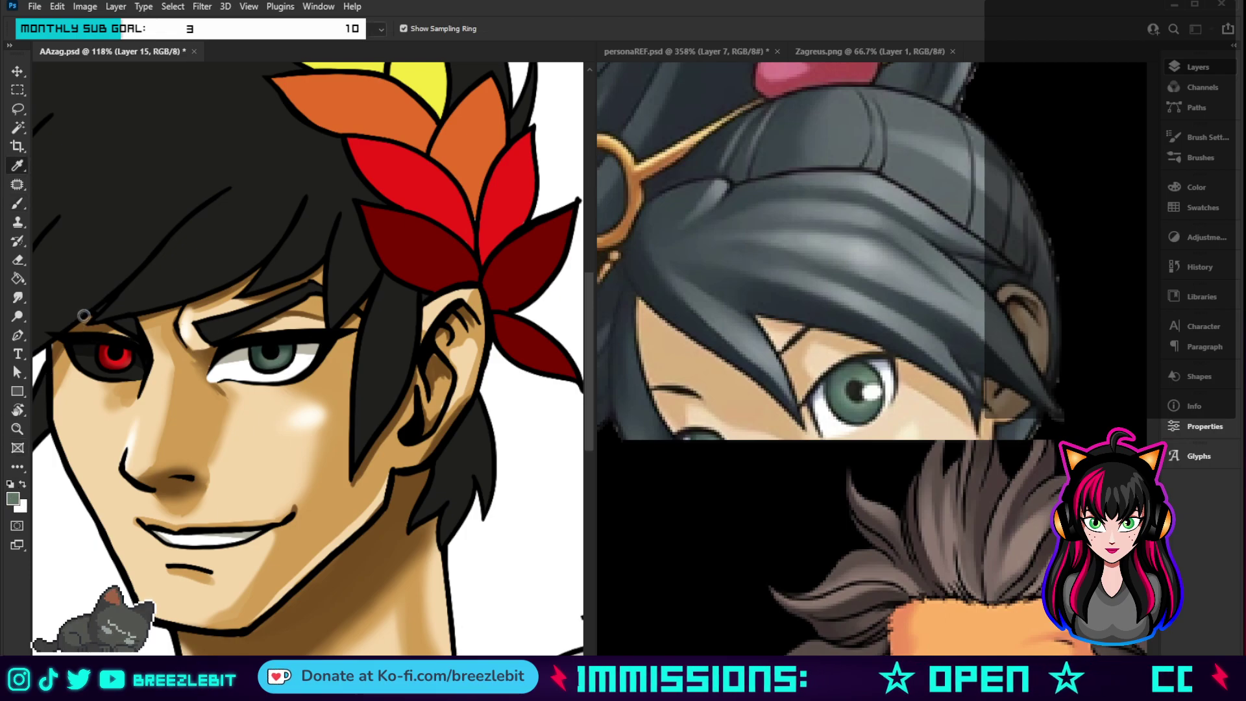
key(b)
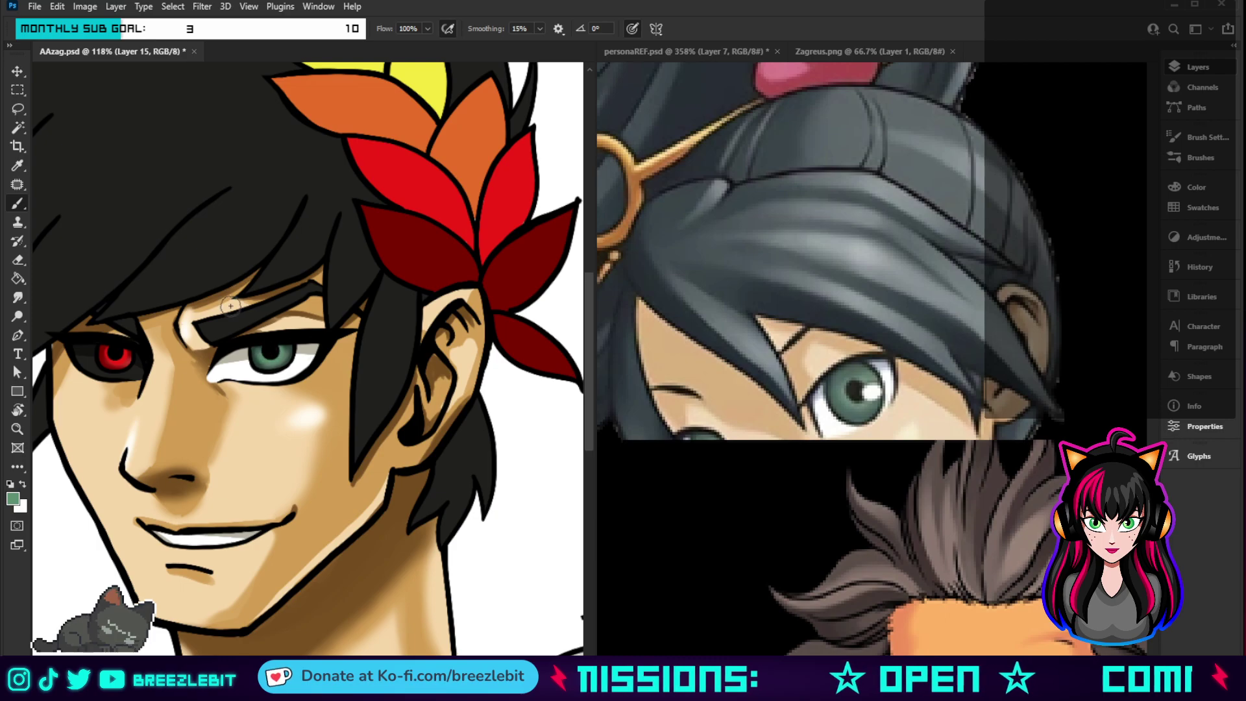
- Add a new layer above Layer 0 copy and set the foreground colour to white
key(z)
drag(231, 305, 288, 520)
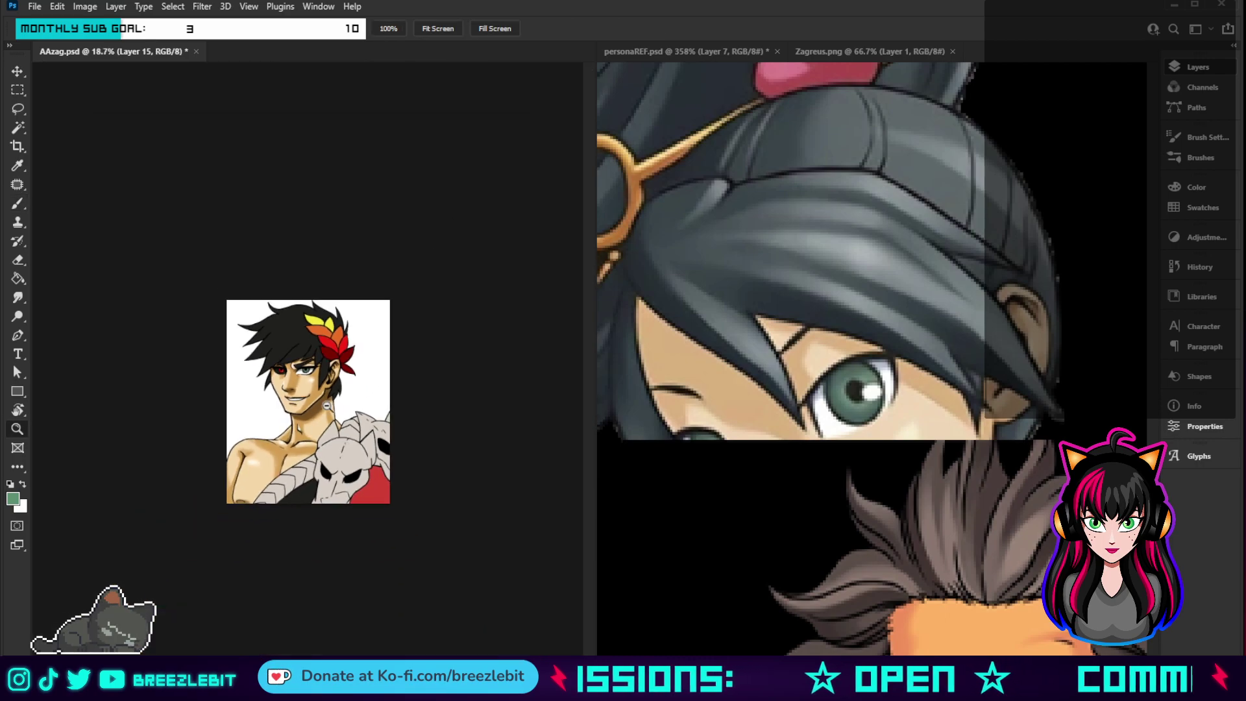
scroll(327, 406, up, 4)
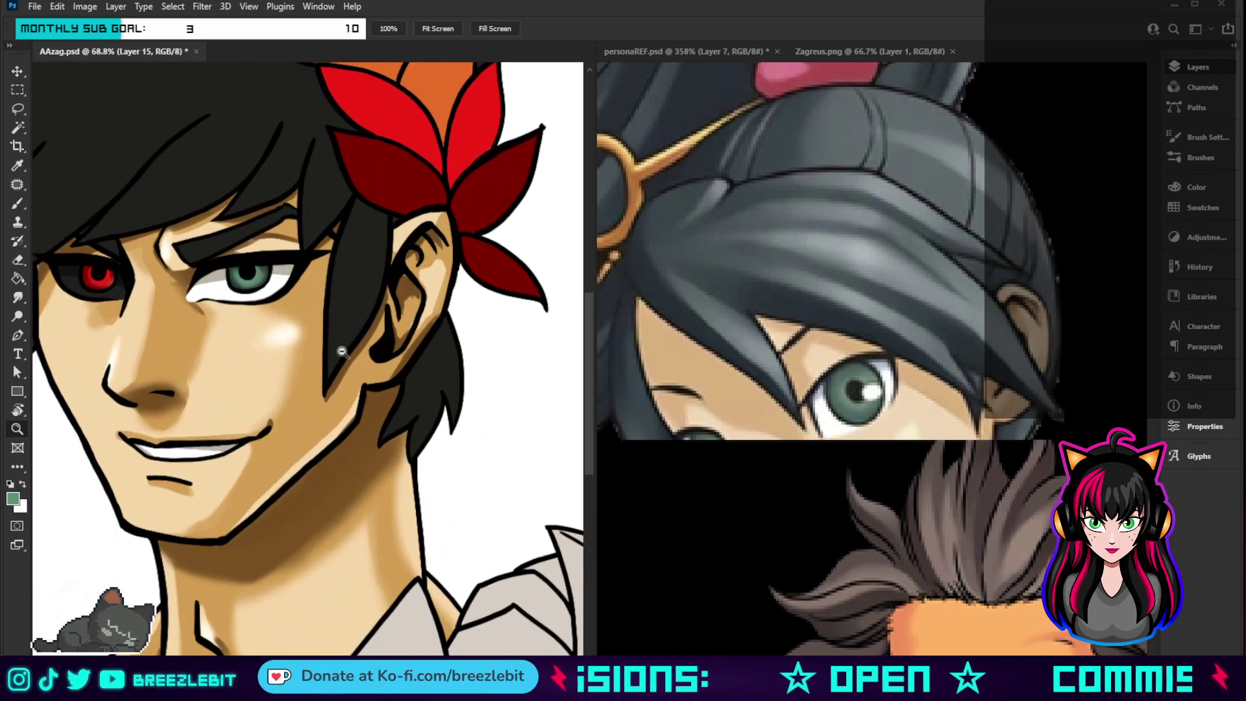
drag(342, 352, 404, 436)
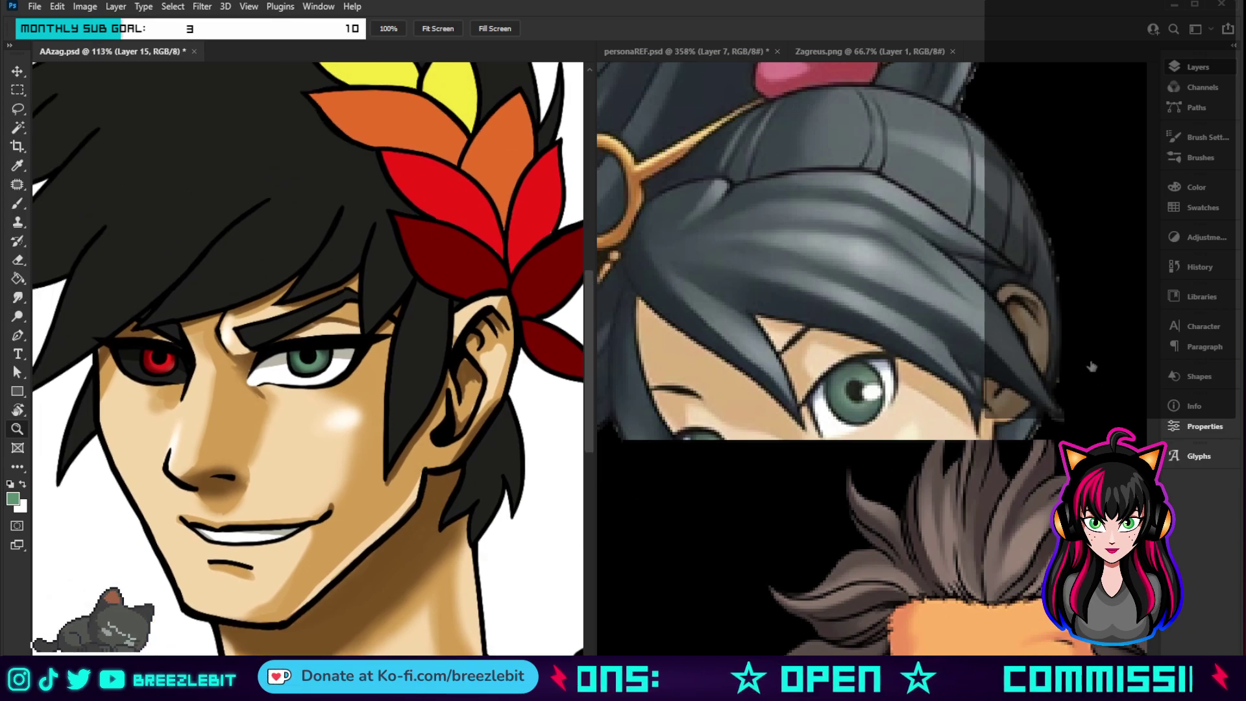
click(1070, 190)
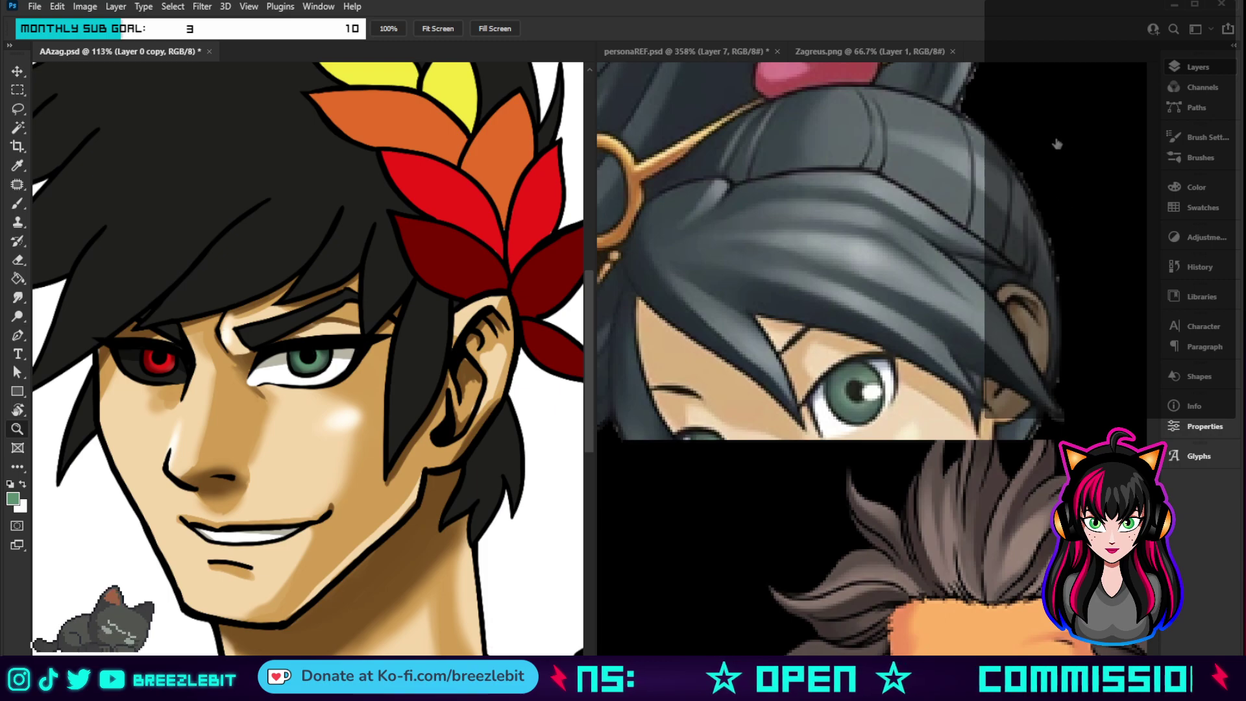
key(ctrl+shift+alt+n)
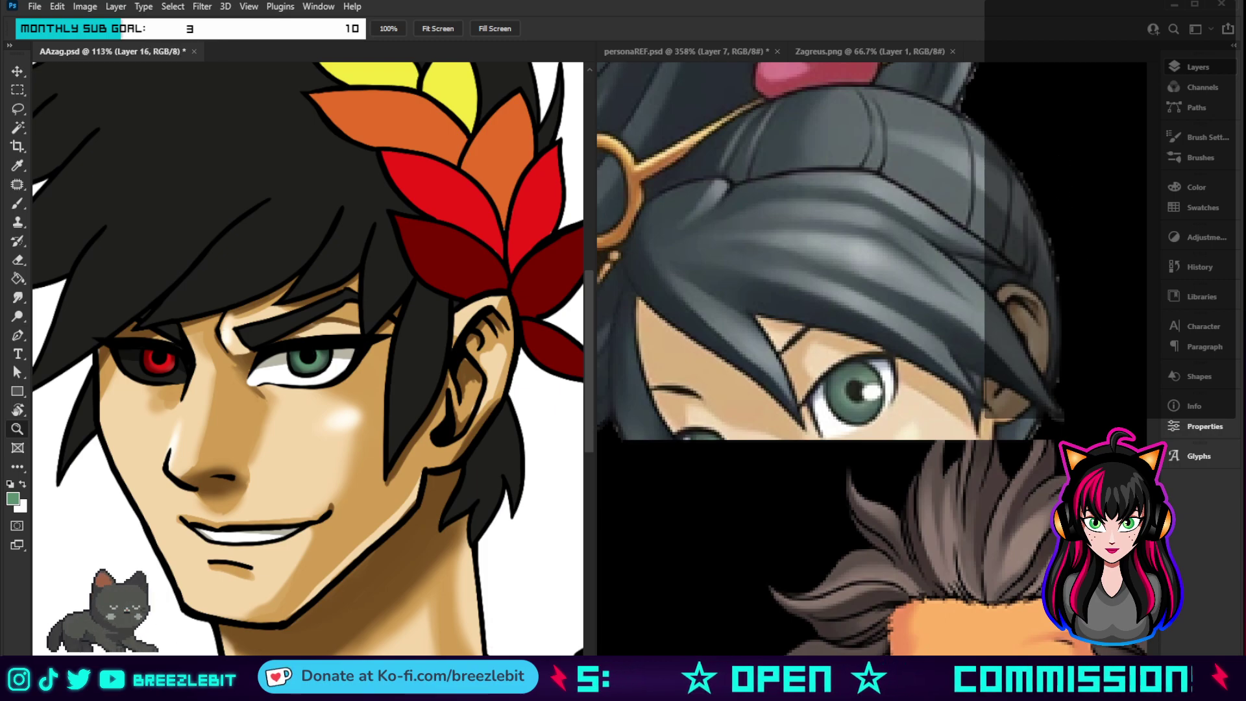
key(d)
key(x)
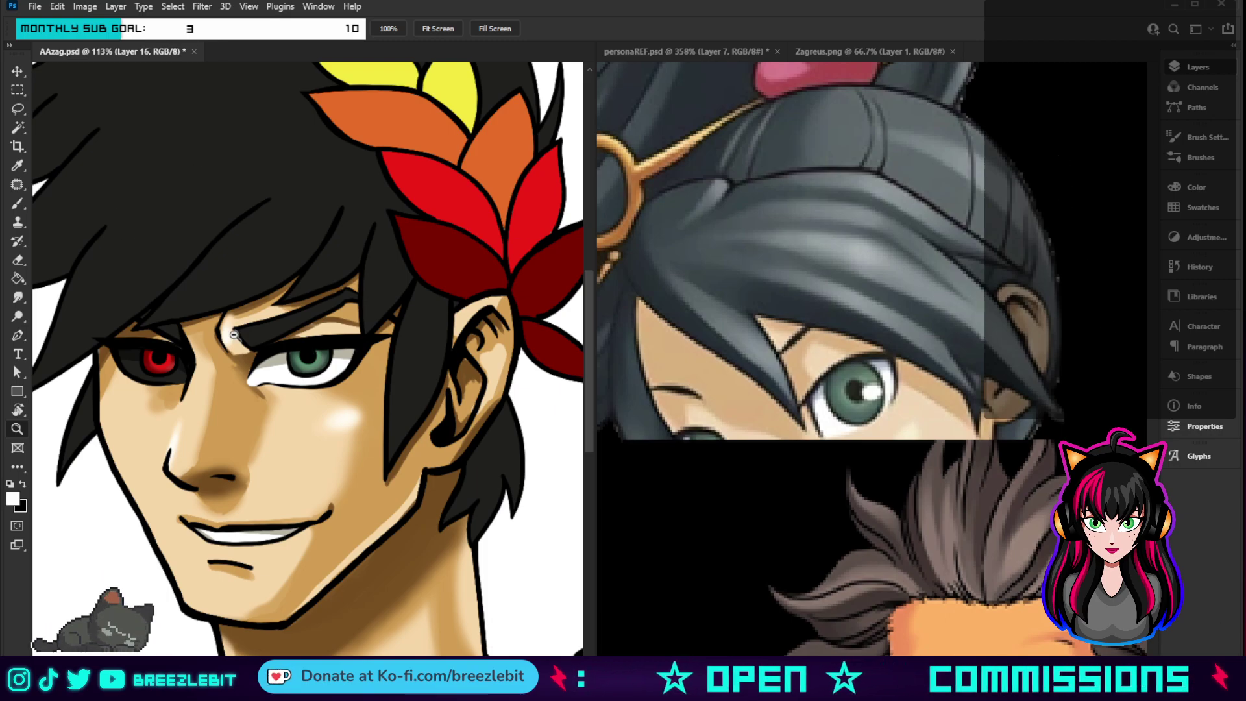
- Compare with the grinning reference man's eyes in personaREF.psd and dab a small white catchlight on each of the portrait's irises
key(b)
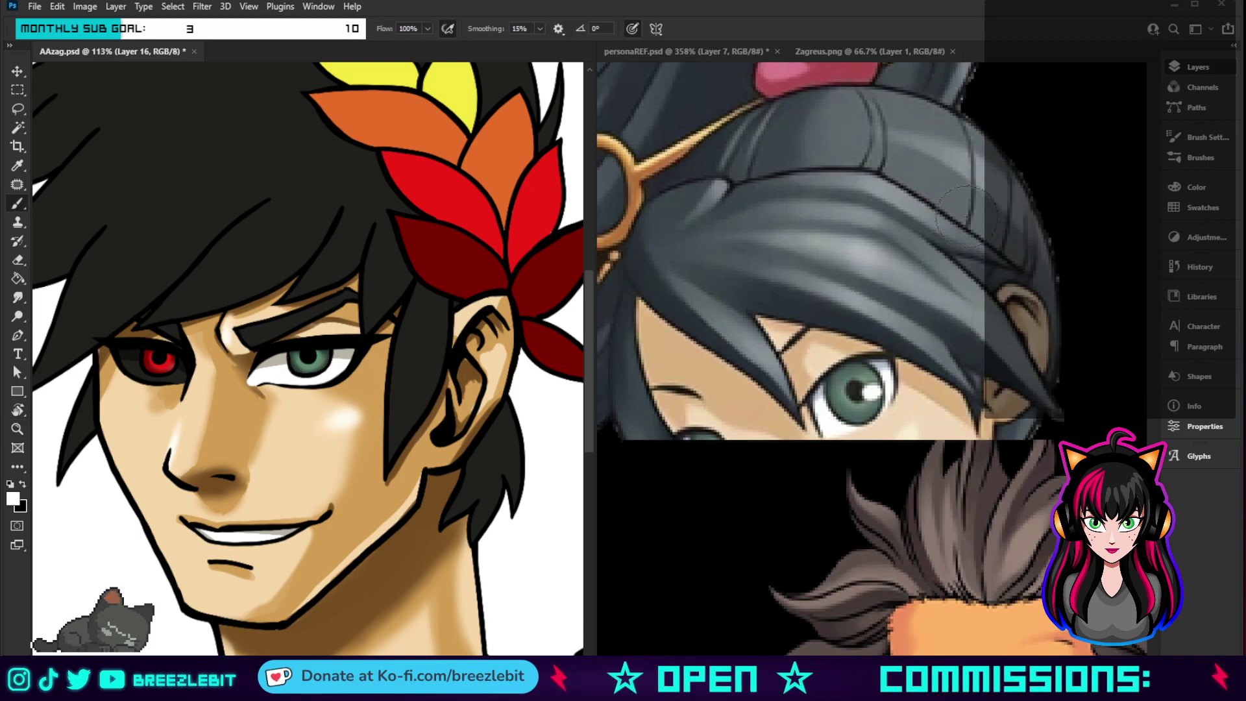
click(969, 187)
drag(852, 275, 1111, 374)
drag(680, 302, 778, 330)
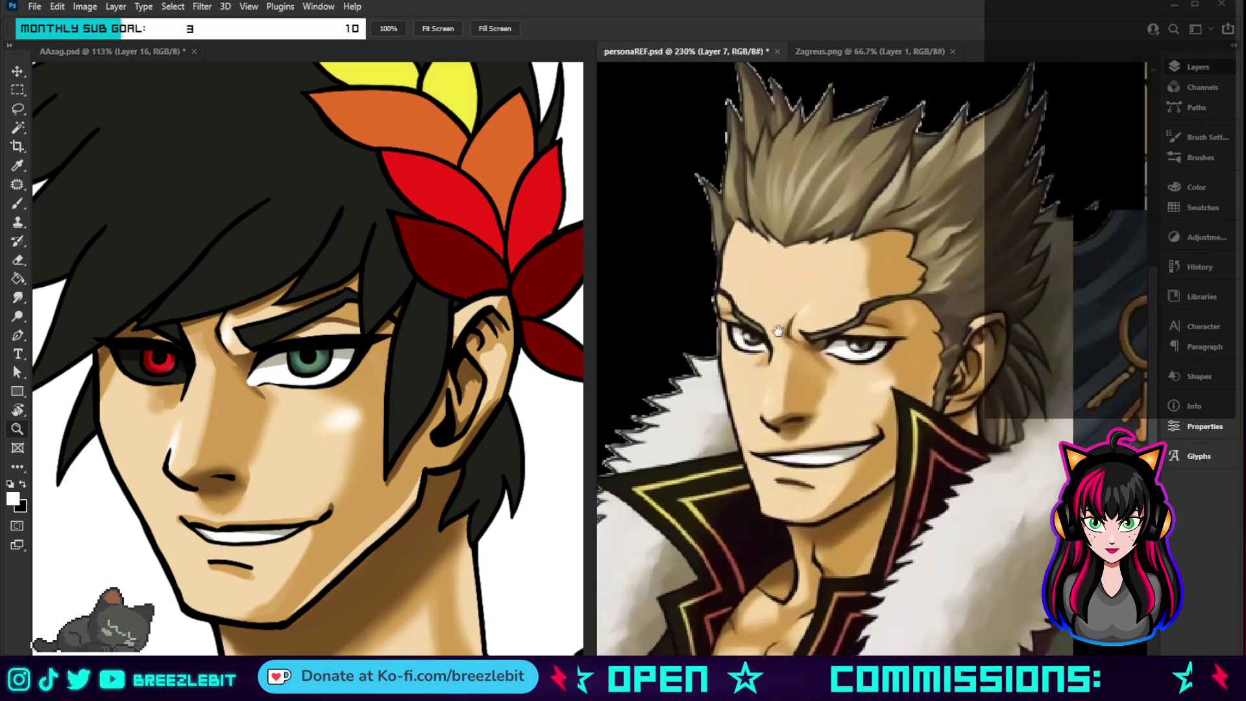
key(b)
click(292, 387)
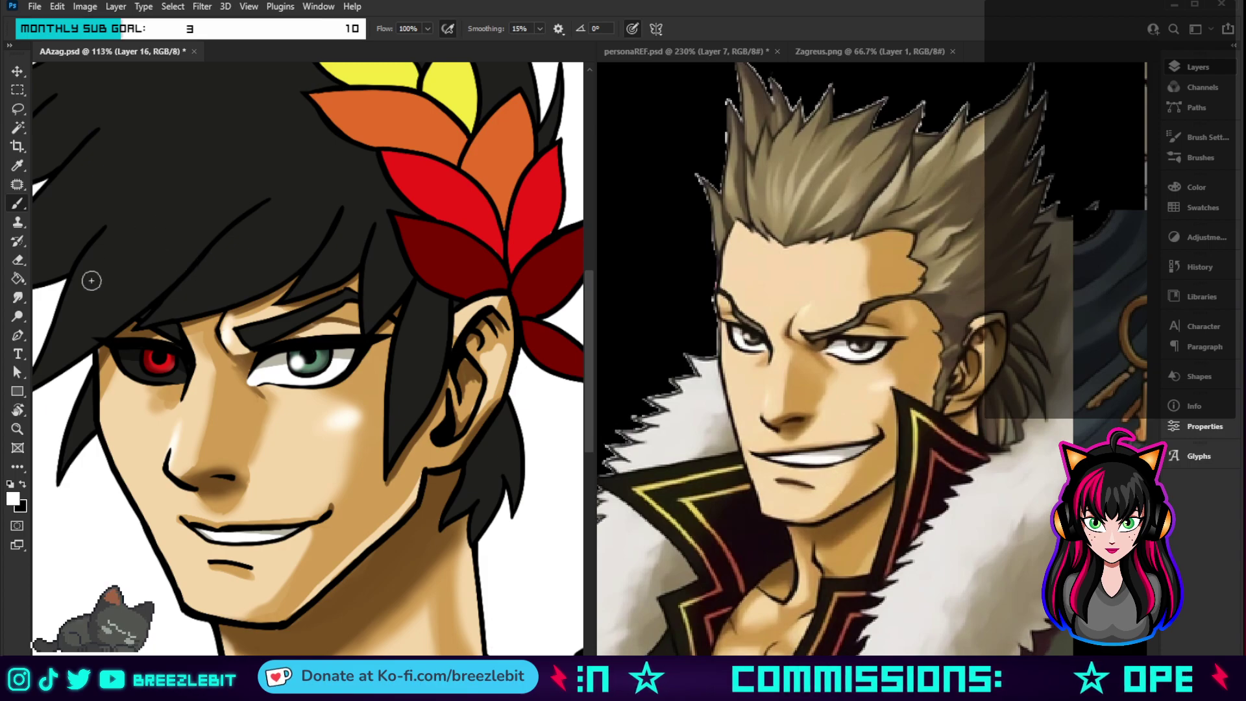
click(149, 361)
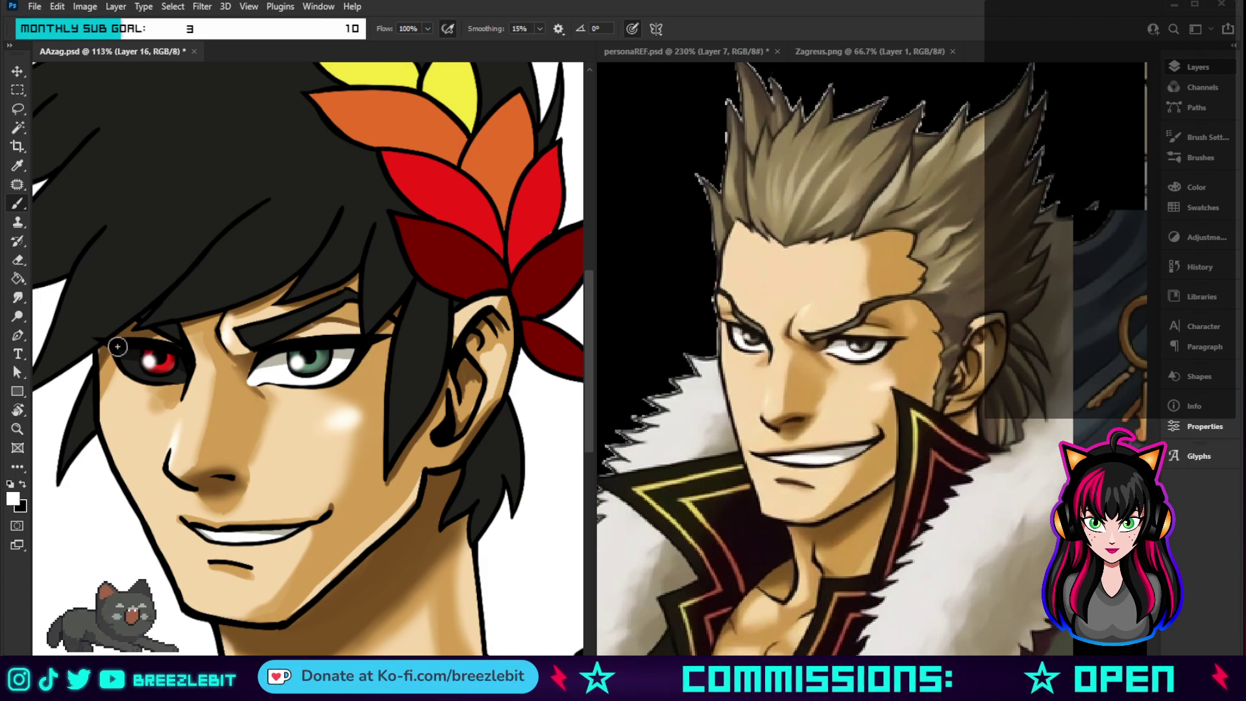
- Check the whole portrait and save AAzag.psd
key(z)
drag(377, 384, 380, 433)
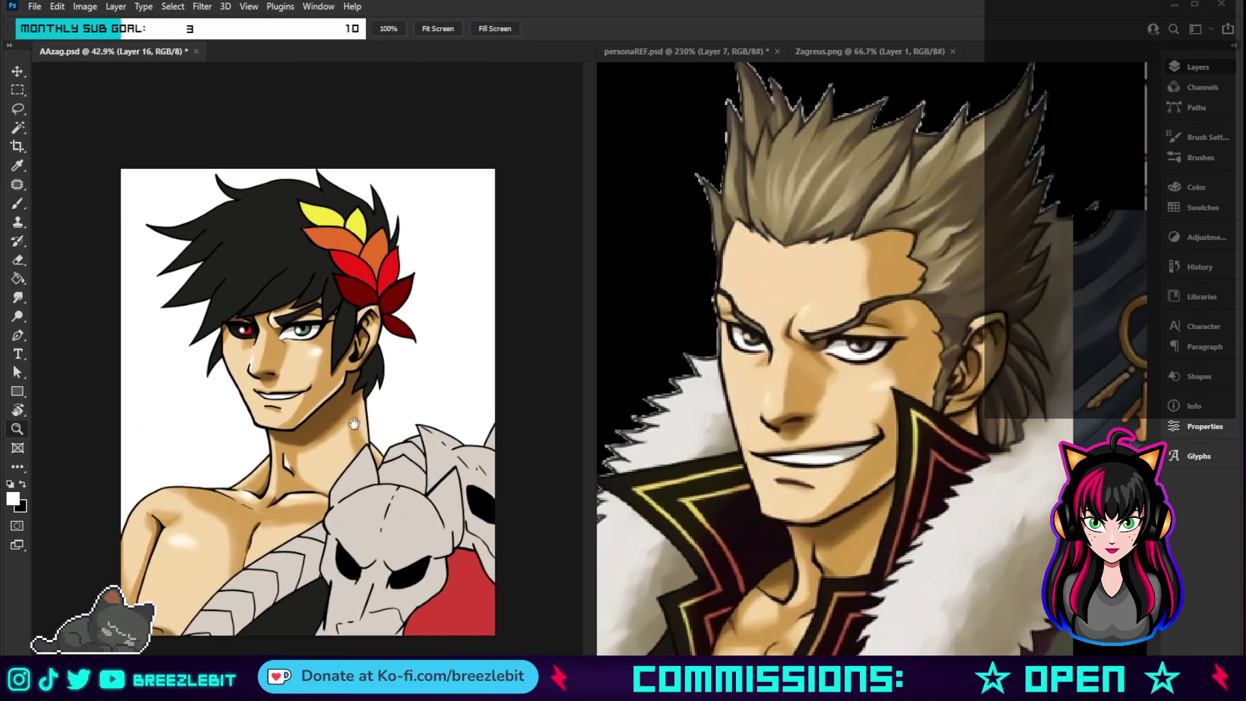
key(ctrl+s)
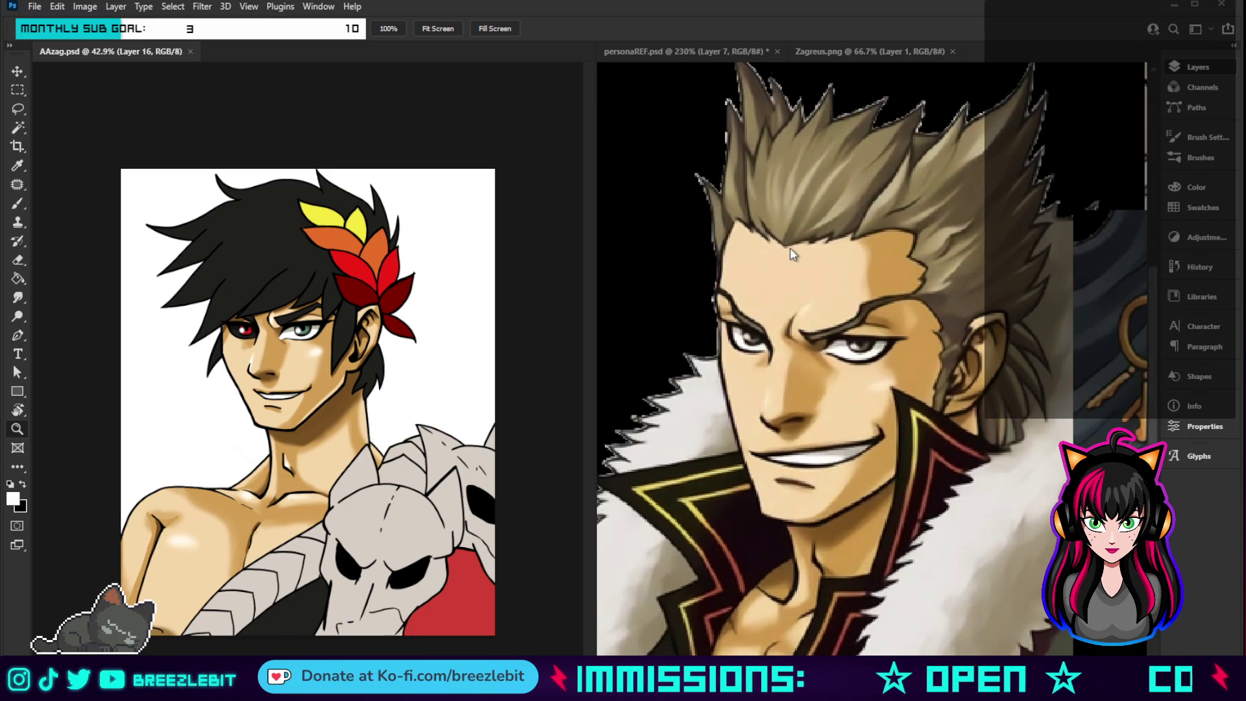
- Save the personaREF.psd reference file and close Photoshop
click(810, 334)
drag(809, 416, 754, 425)
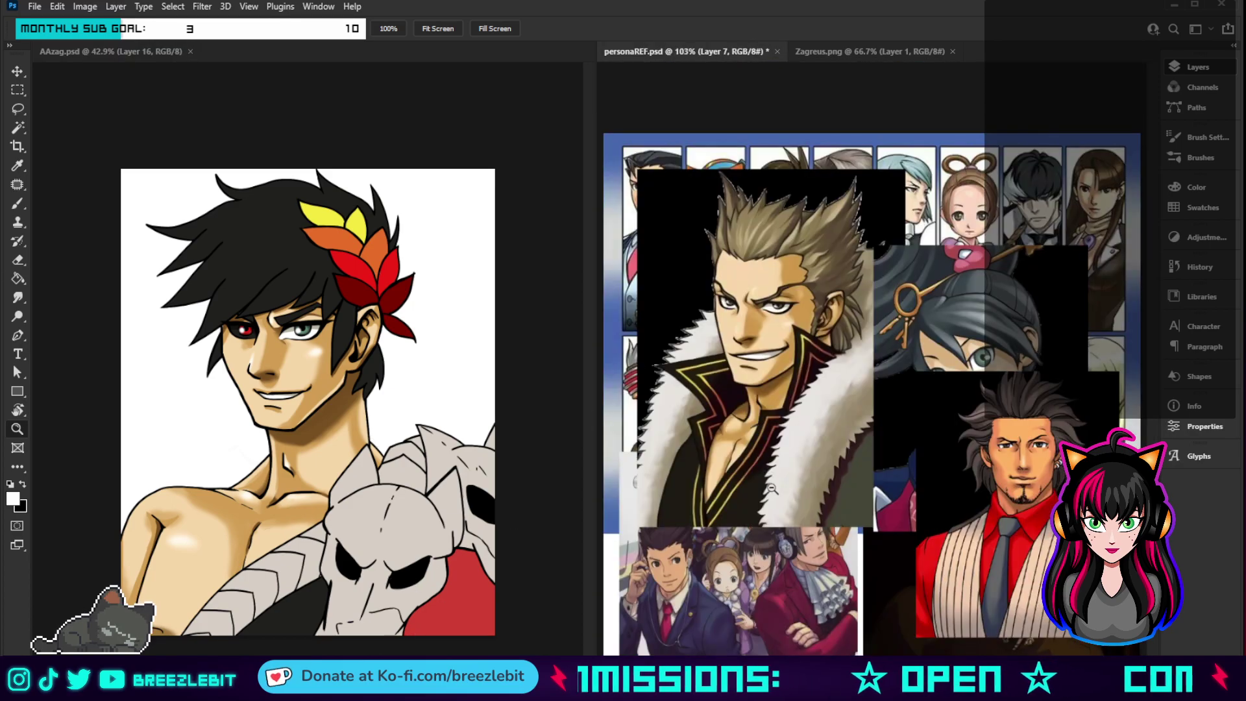
drag(797, 511, 833, 523)
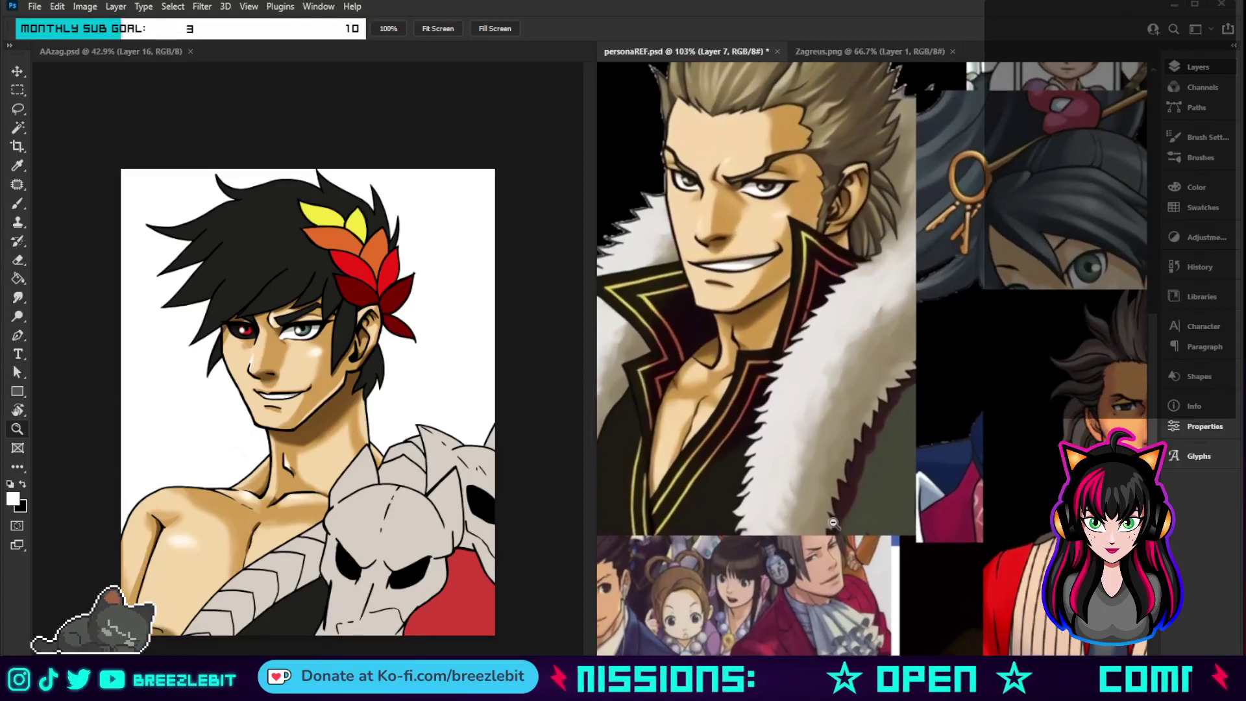
key(ctrl+s)
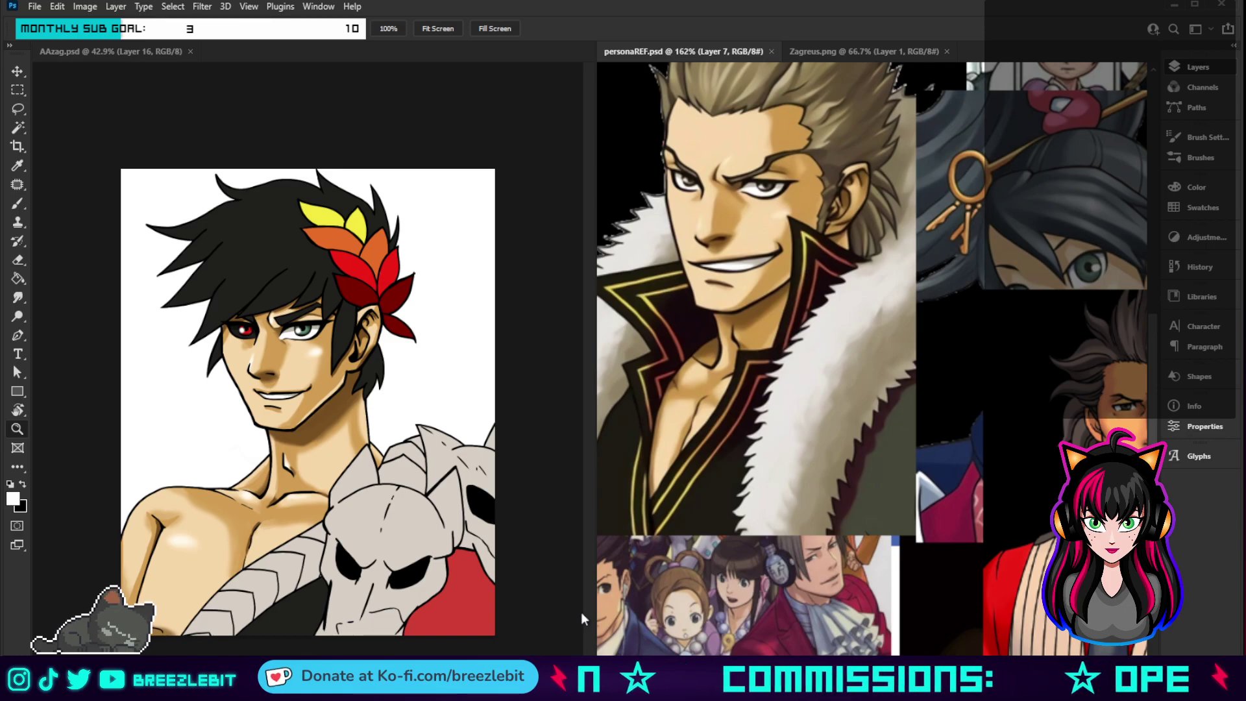
click(345, 113)
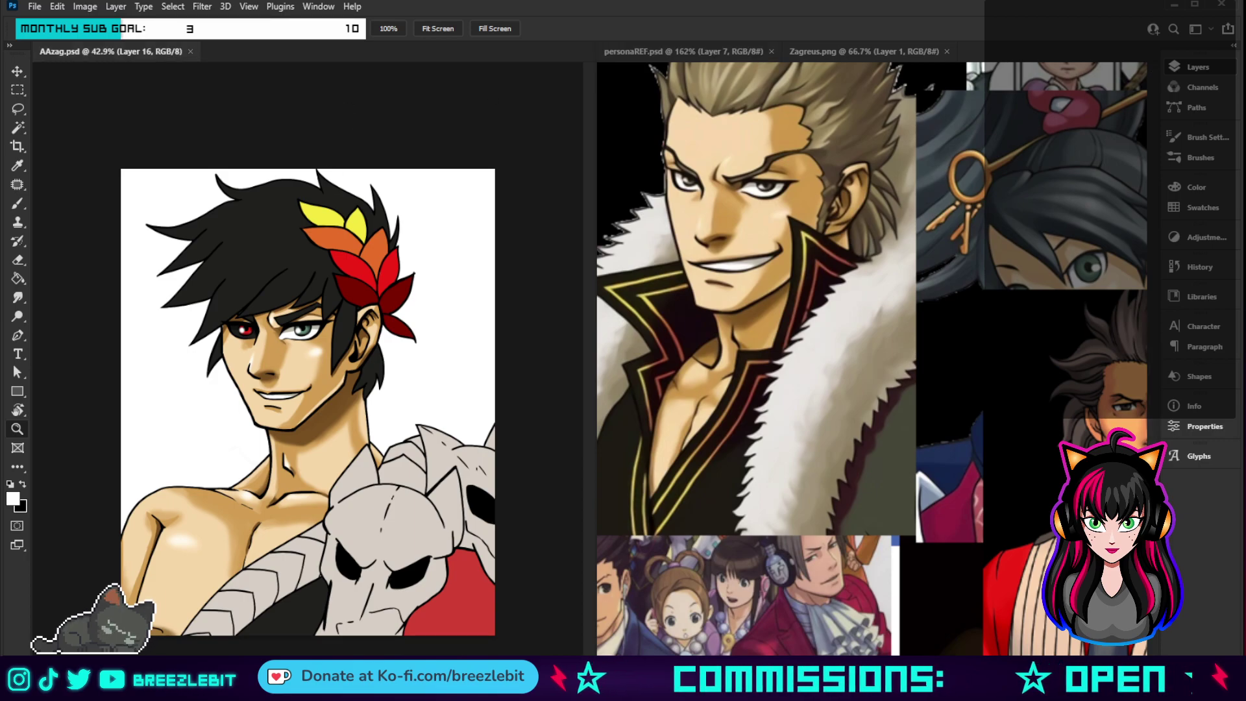
click(1221, 5)
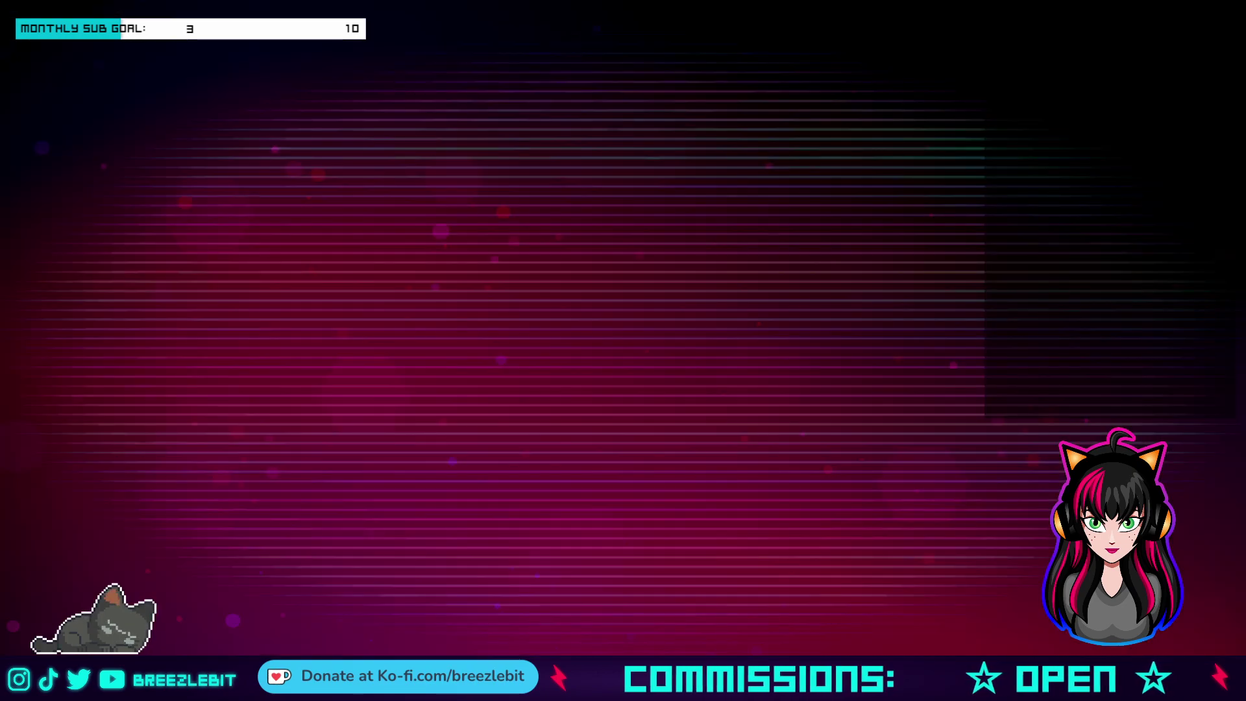